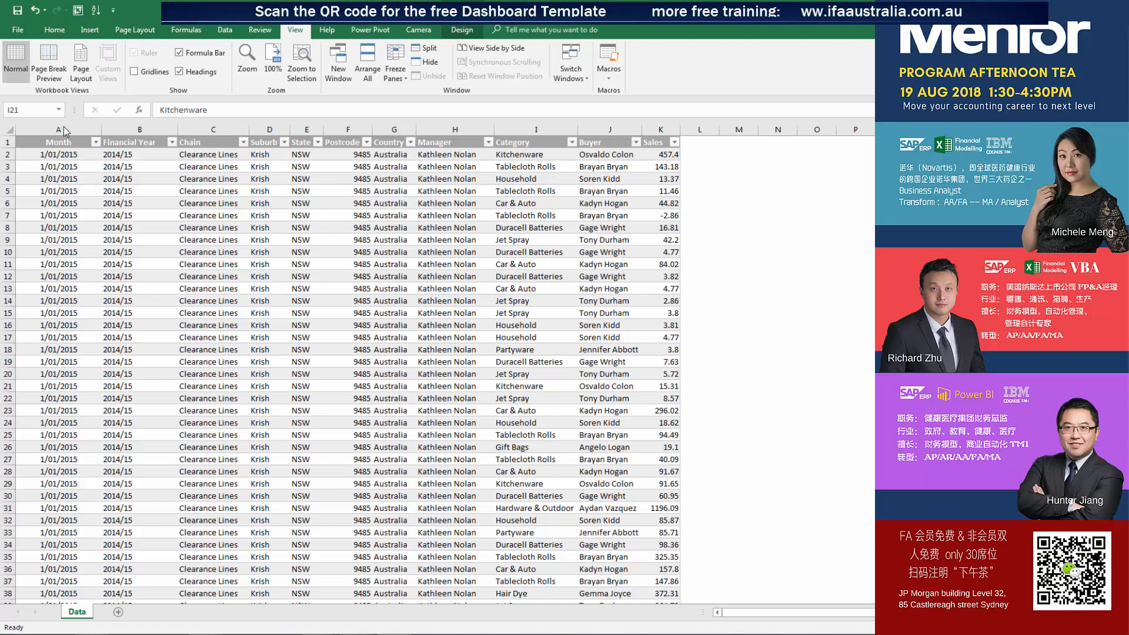
# Examine the data table across columns A to K, including the Month and Financial Year columns individually
pyautogui.moveTo(64, 130); pyautogui.dragTo(652, 128)
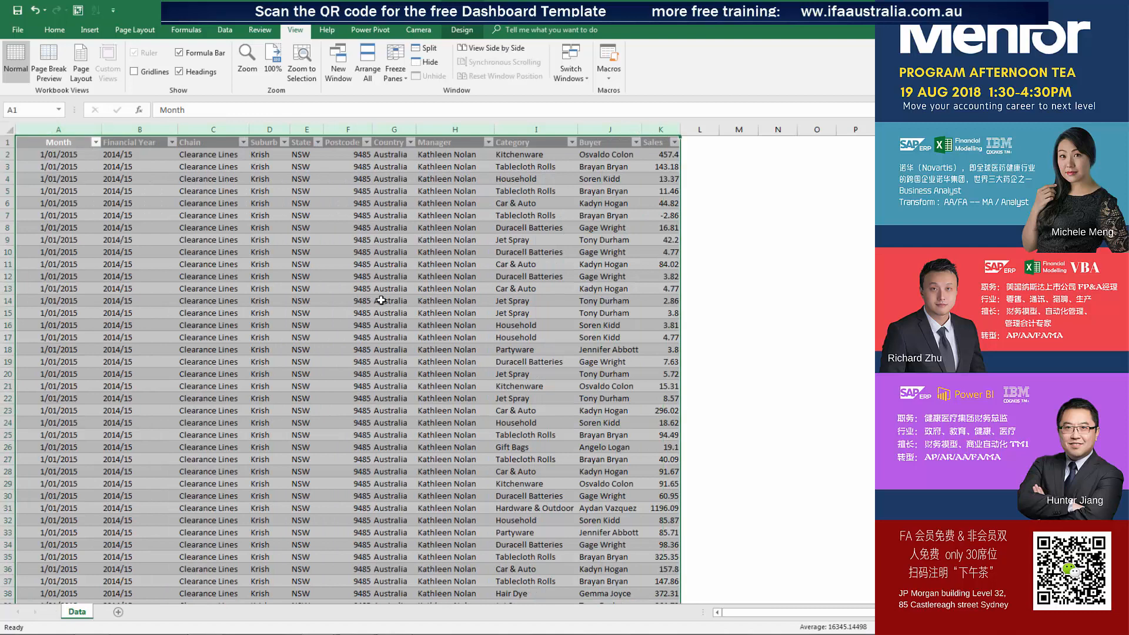
pyautogui.click(77, 126)
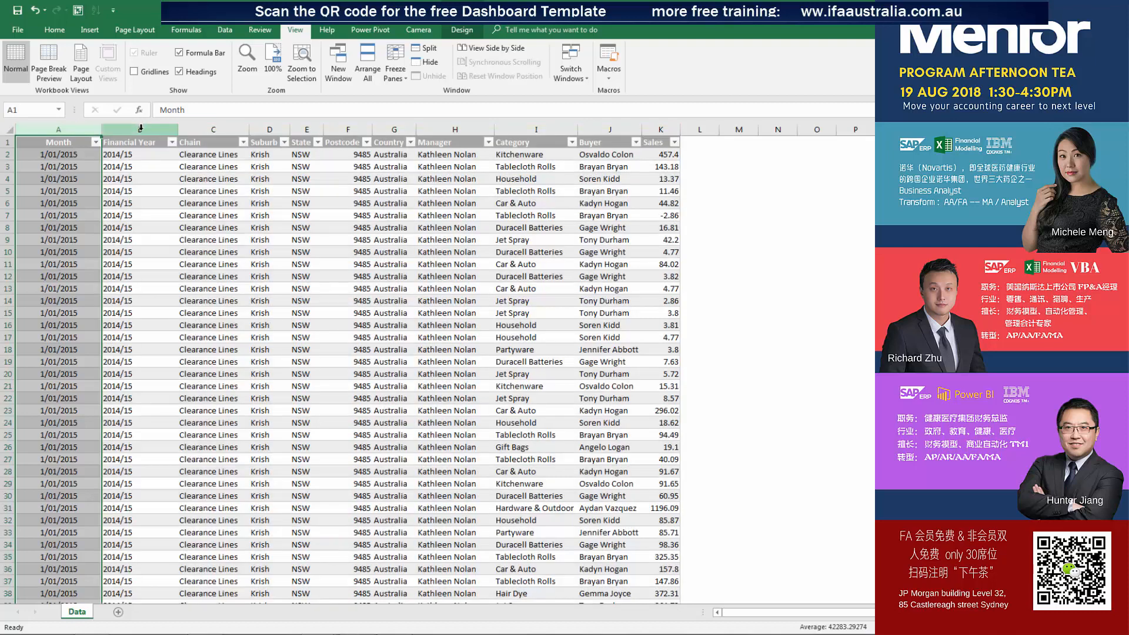
pyautogui.click(140, 128)
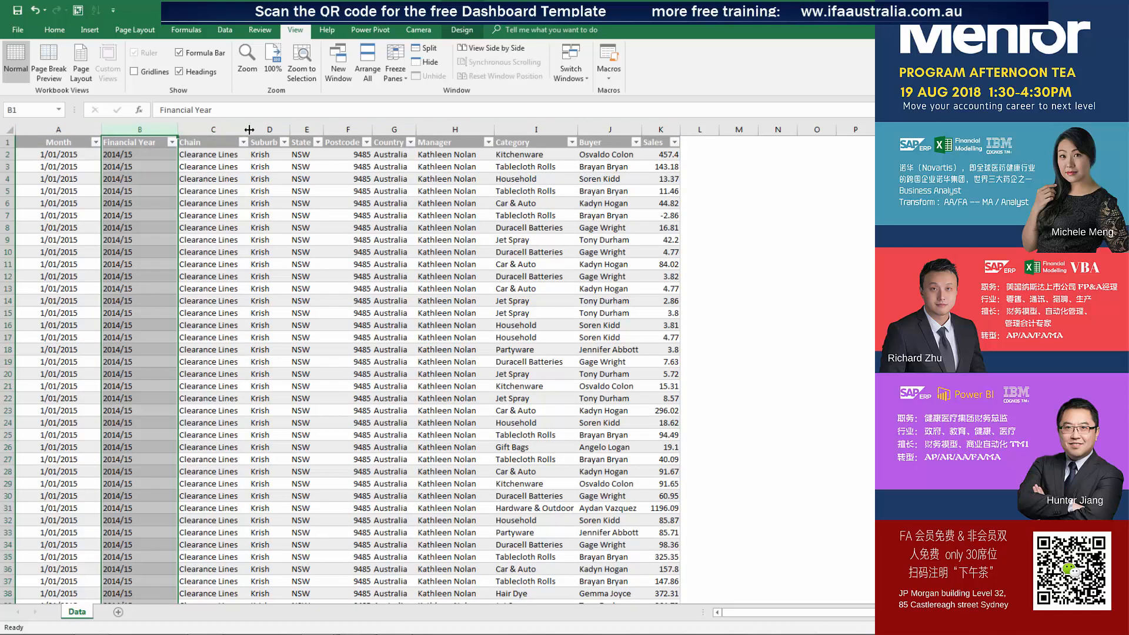
# Widen the Chain, Suburb and State columns of the data table slightly
pyautogui.doubleClick(248, 128)
pyautogui.click(239, 126)
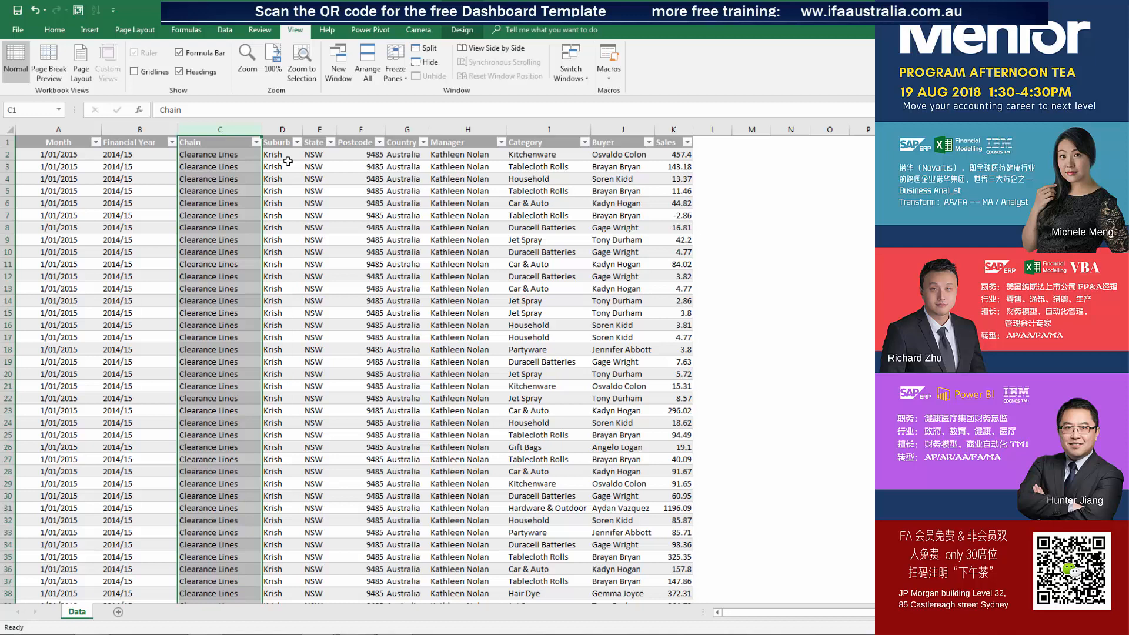
pyautogui.moveTo(304, 129); pyautogui.dragTo(351, 129)
pyautogui.click(295, 128)
pyautogui.click(340, 128)
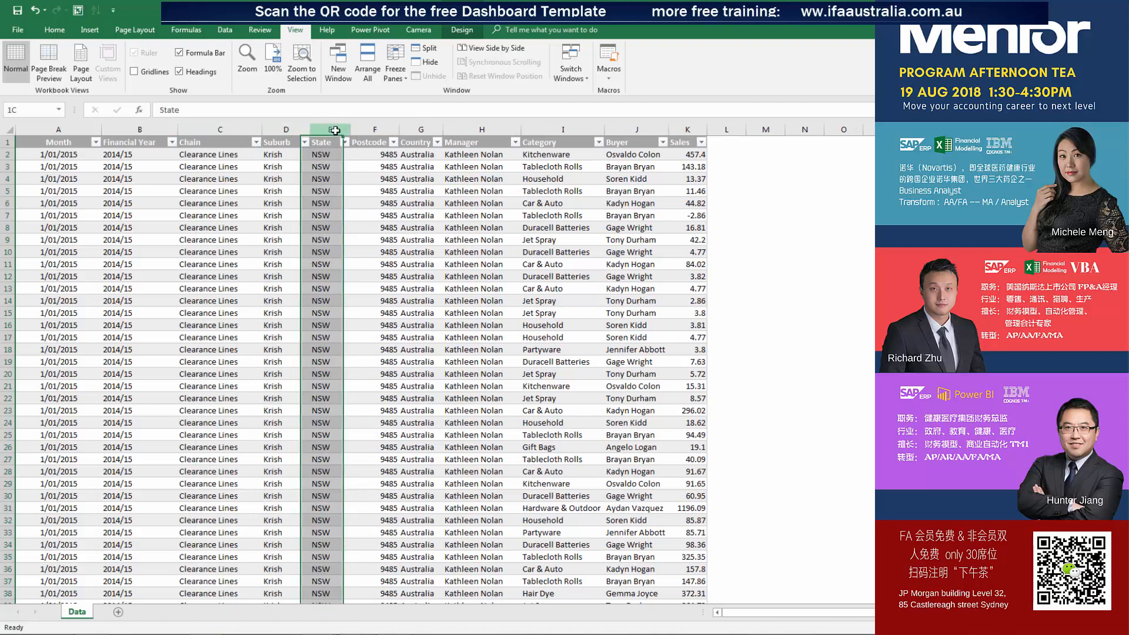
# Review the Postcode, Country, Manager and Category columns, and narrow the Manager column slightly
pyautogui.click(375, 128)
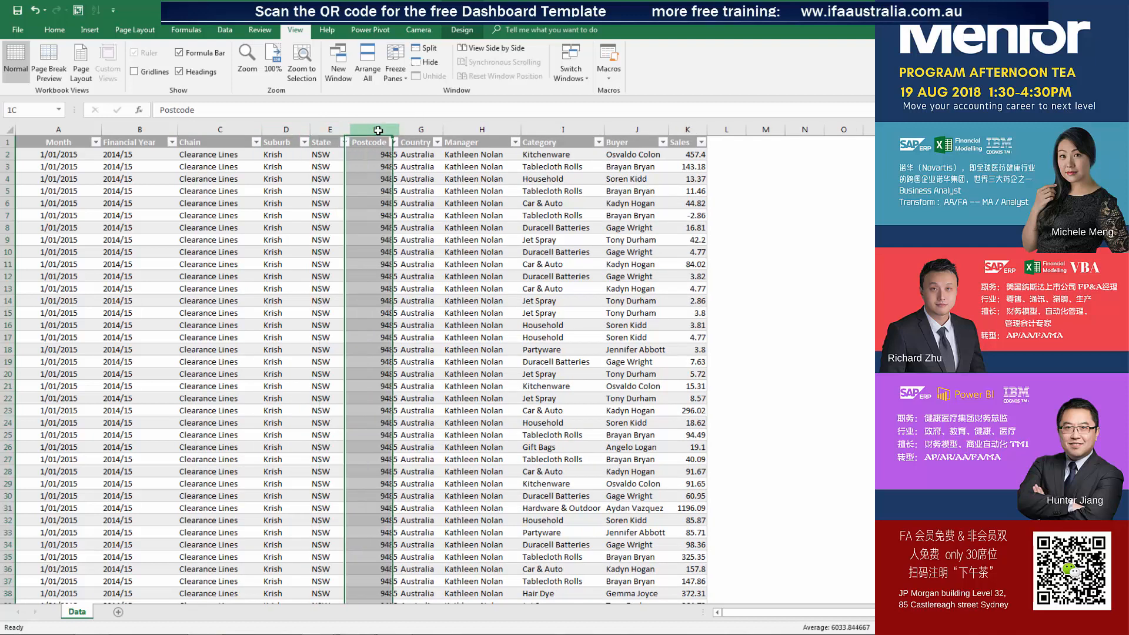
pyautogui.click(425, 129)
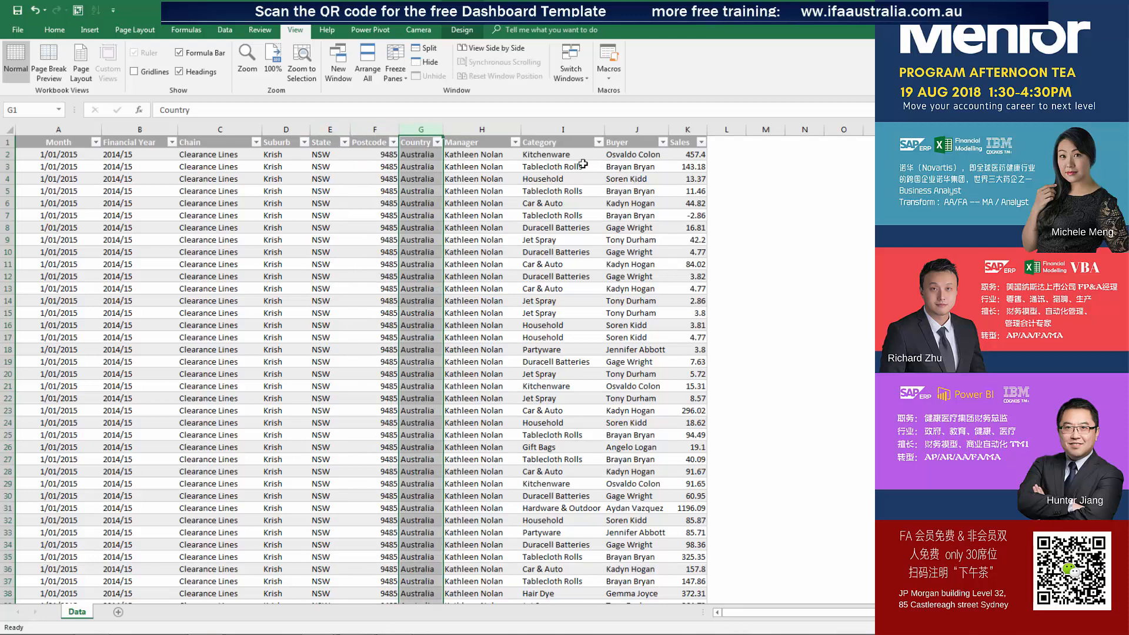
pyautogui.click(526, 130)
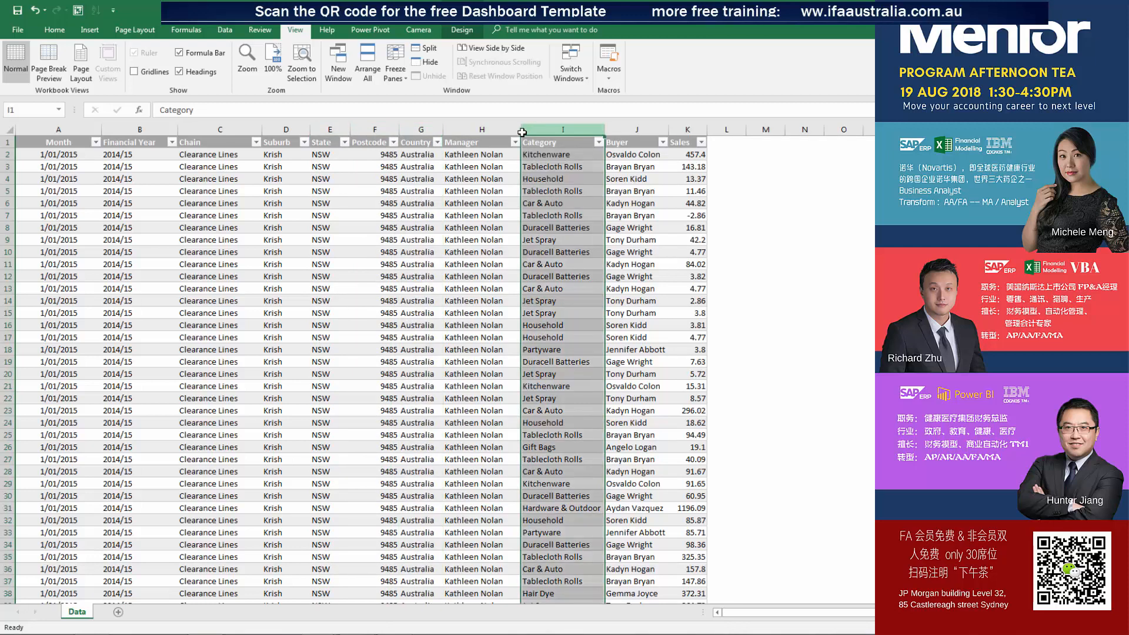
pyautogui.moveTo(520, 130); pyautogui.dragTo(514, 130)
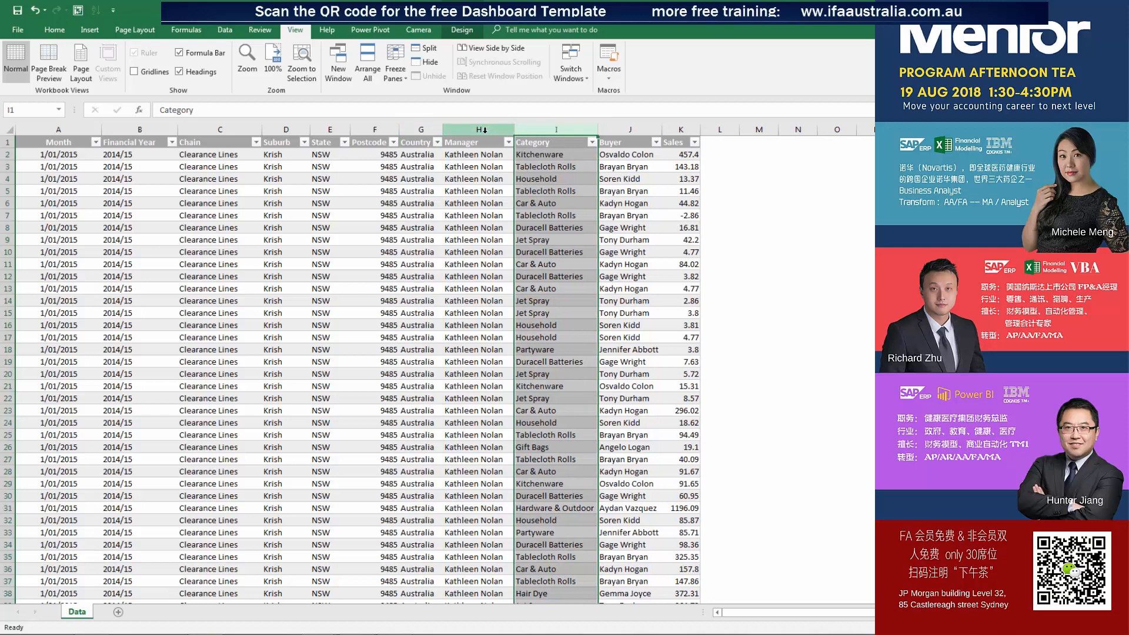
pyautogui.click(483, 130)
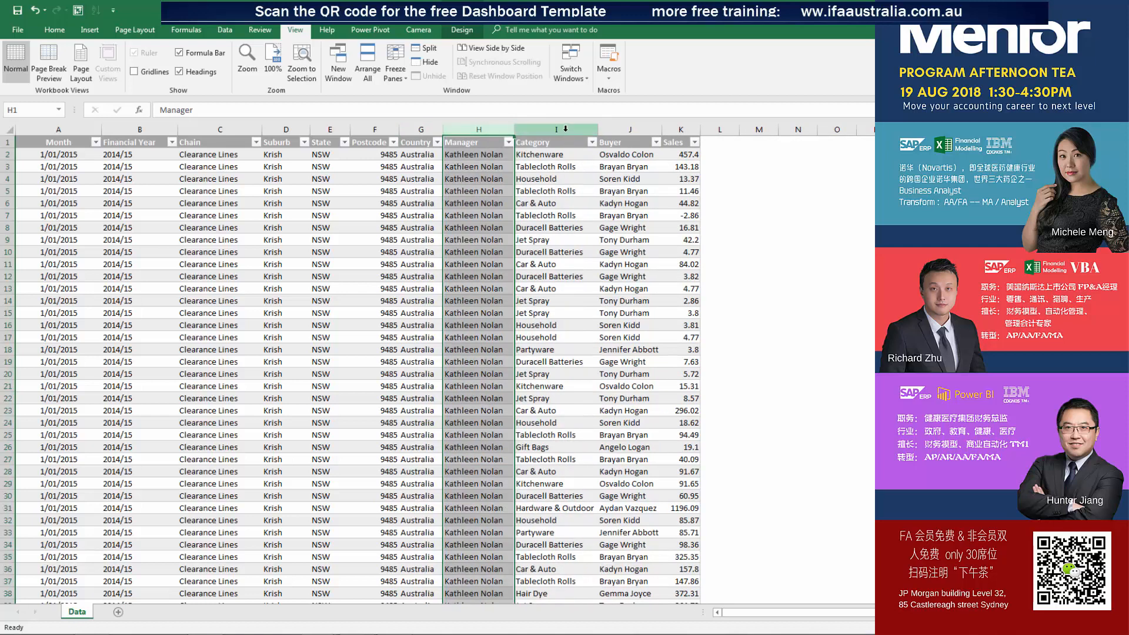
pyautogui.click(564, 129)
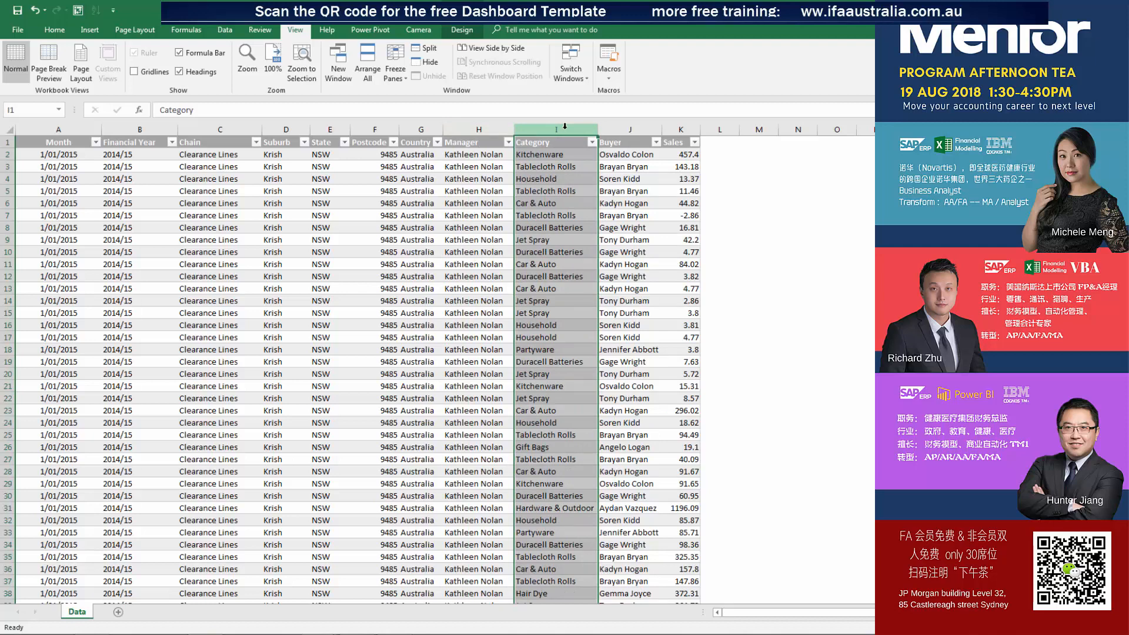
# Widen the Buyer column slightly and select the Sales column
pyautogui.moveTo(661, 130); pyautogui.dragTo(669, 130)
pyautogui.click(655, 130)
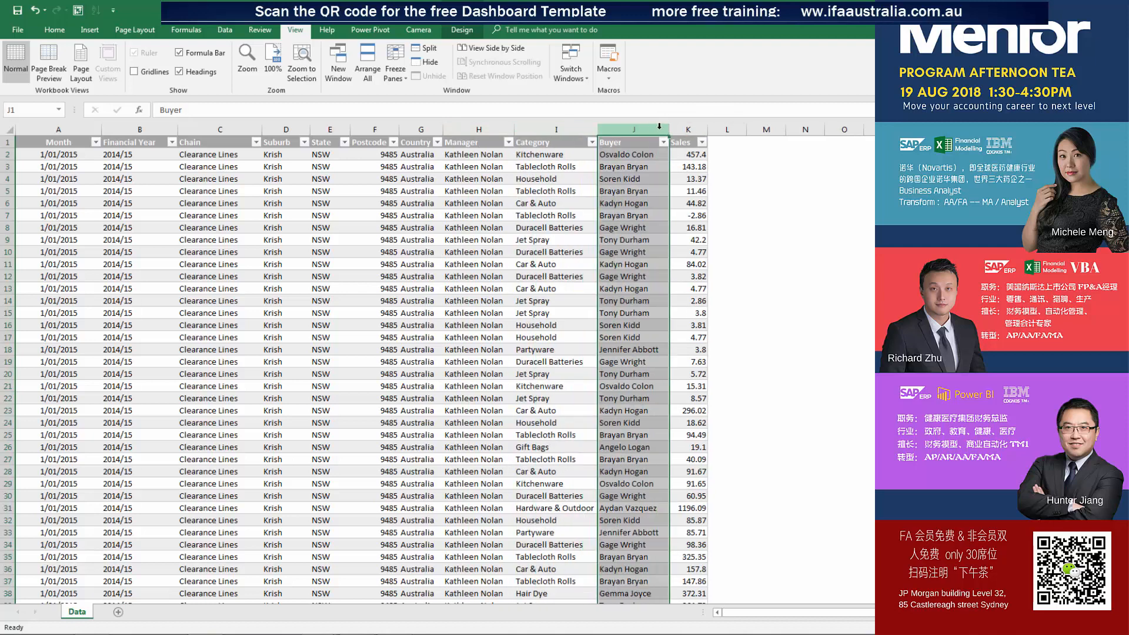
pyautogui.click(693, 129)
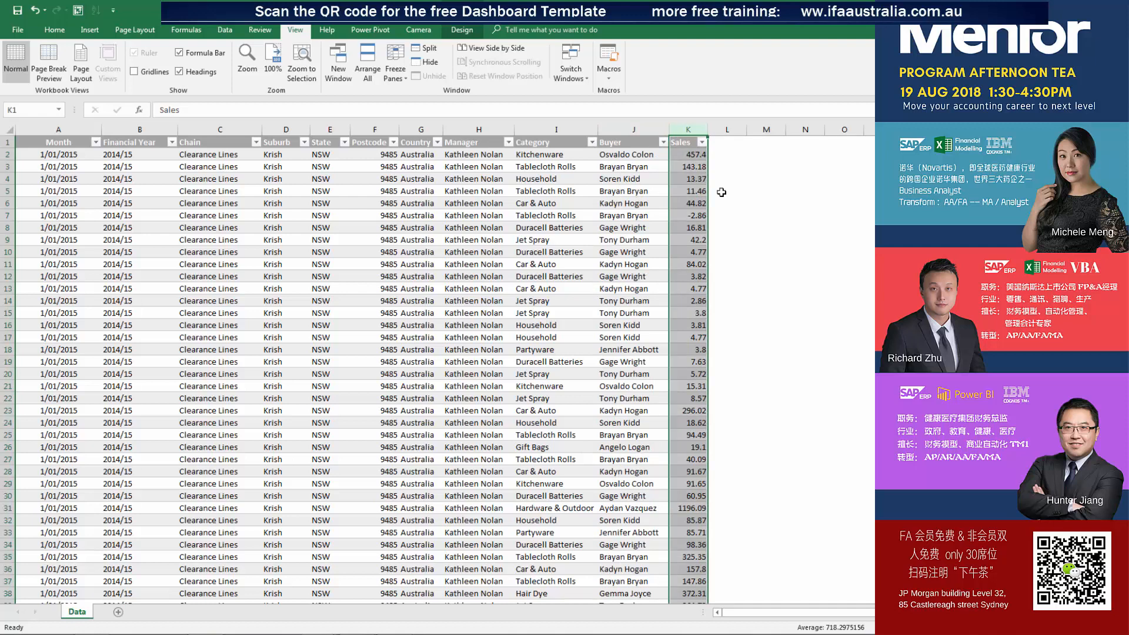
# Switch to the Australia Homeware Sales Dashboard workbook and filter the dashboard to financial year 2016/17
pyautogui.hotkey('alt', 'Tab')
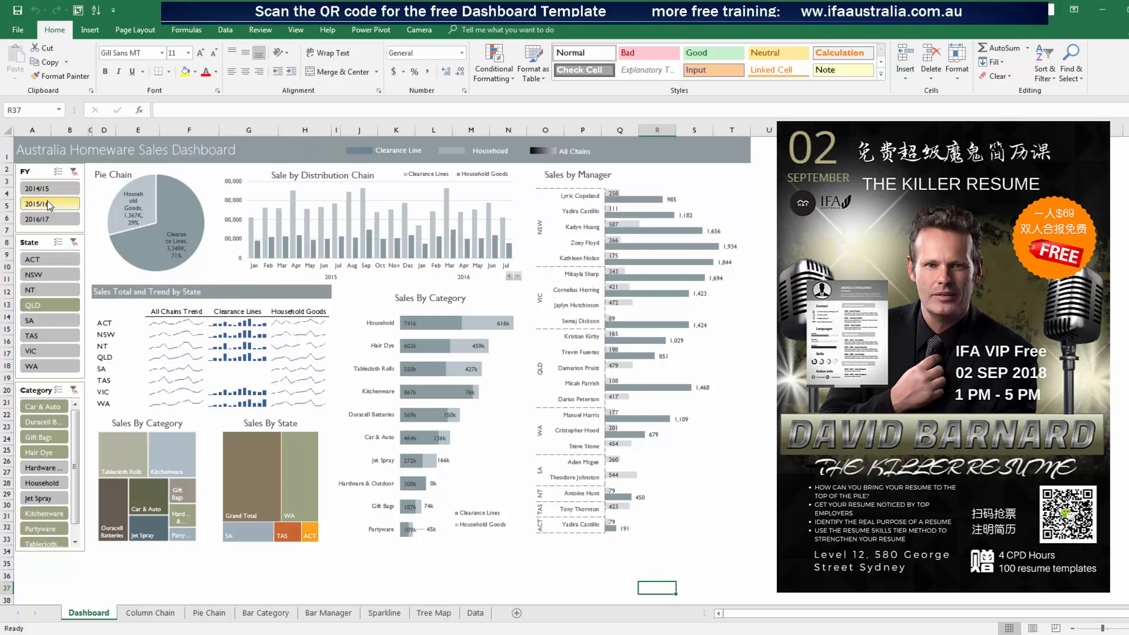
pyautogui.click(53, 219)
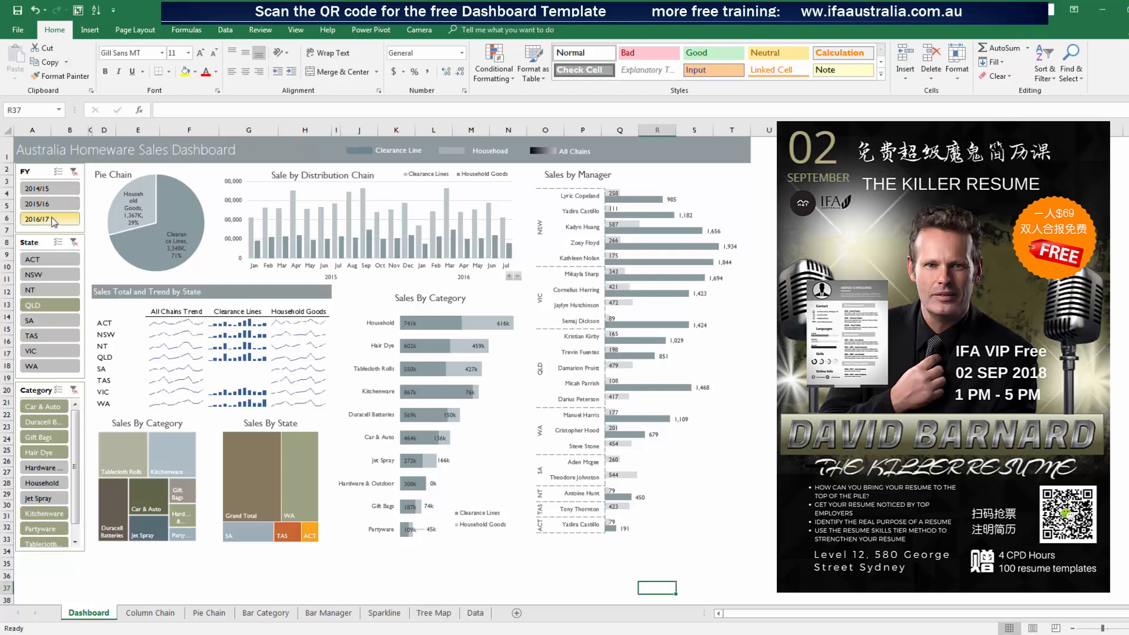
# Filter the dashboard by one state at a time through NSW, NT, QLD and SA, ending on WA
pyautogui.click(59, 276)
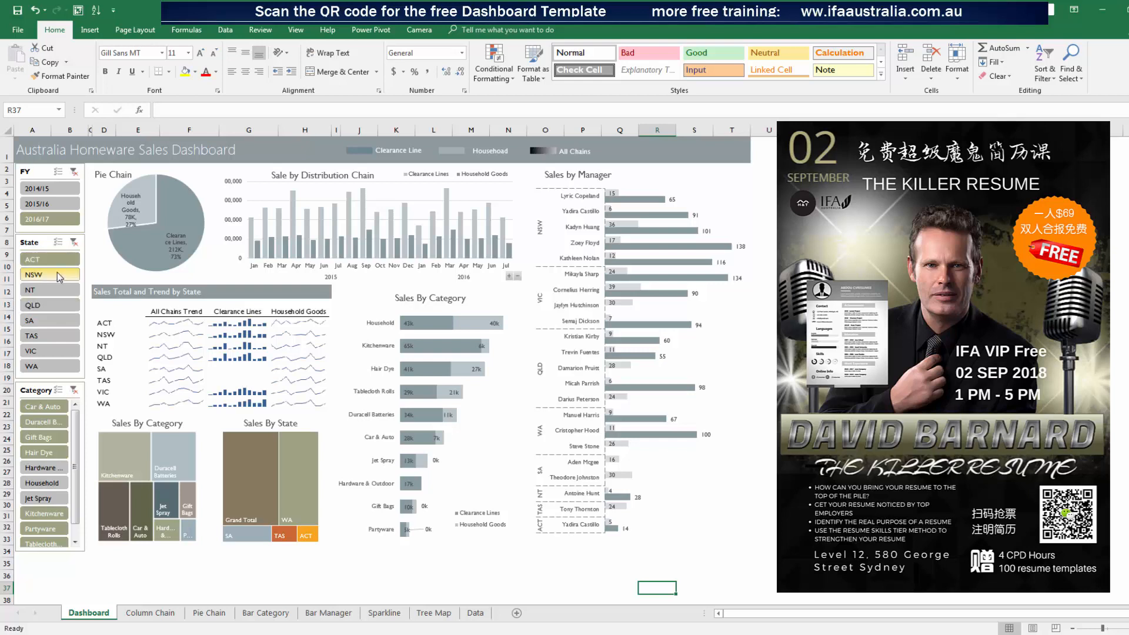
pyautogui.click(56, 290)
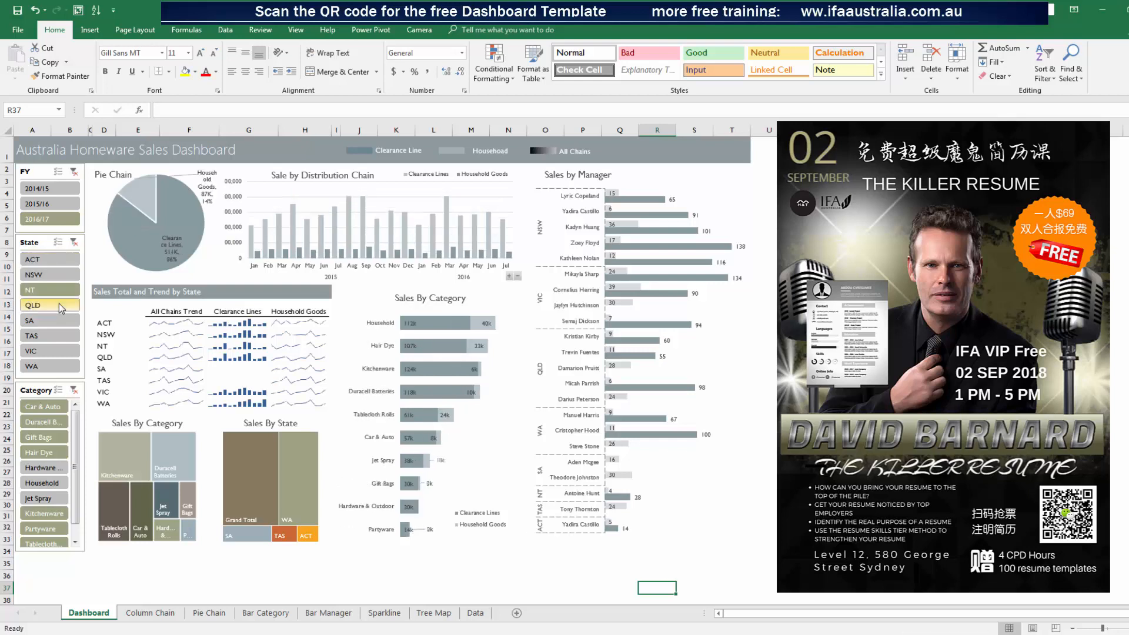
pyautogui.click(59, 306)
pyautogui.click(56, 320)
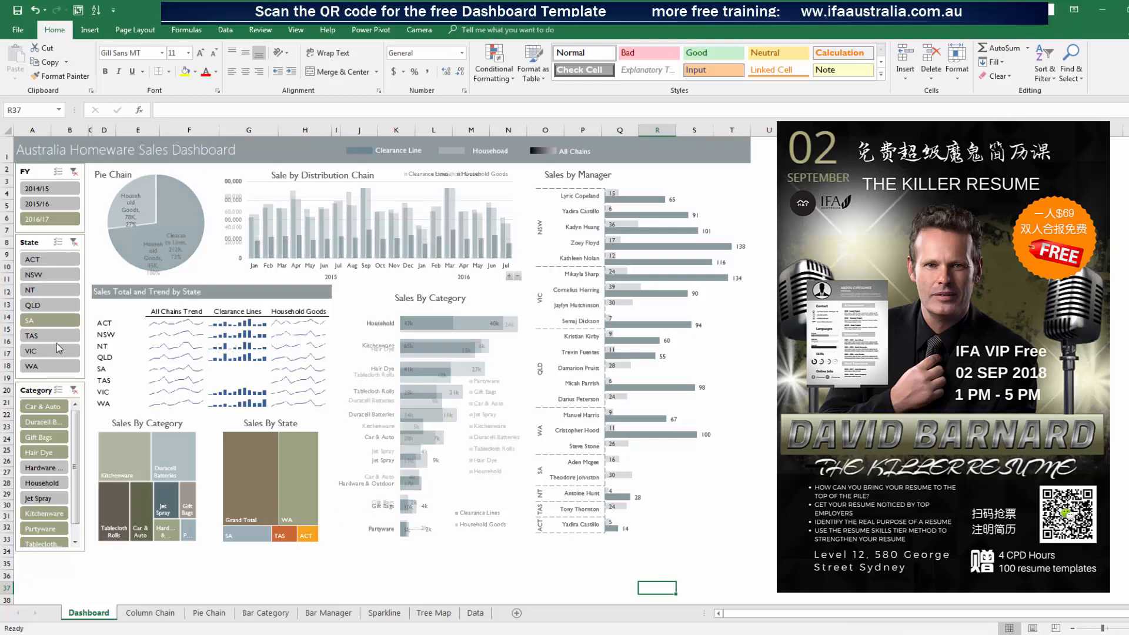
pyautogui.click(59, 366)
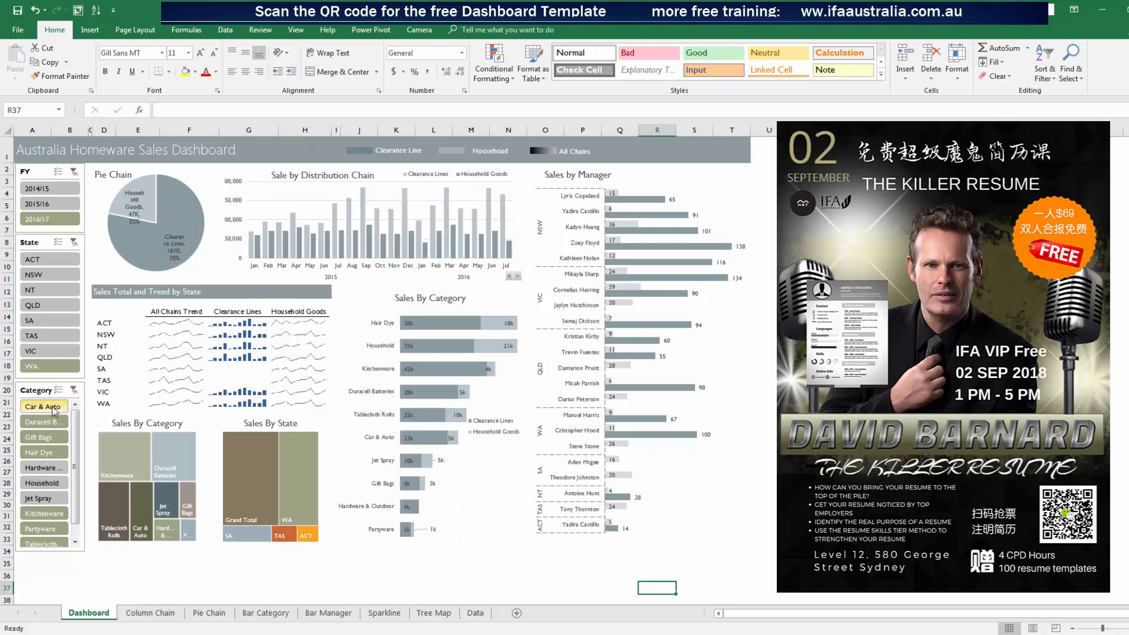
# Filter the dashboard categories to Car & Auto, Duracell Batteries, Gift Bags, Hair Dye and Hardware & Outdoor together
pyautogui.click(53, 421)
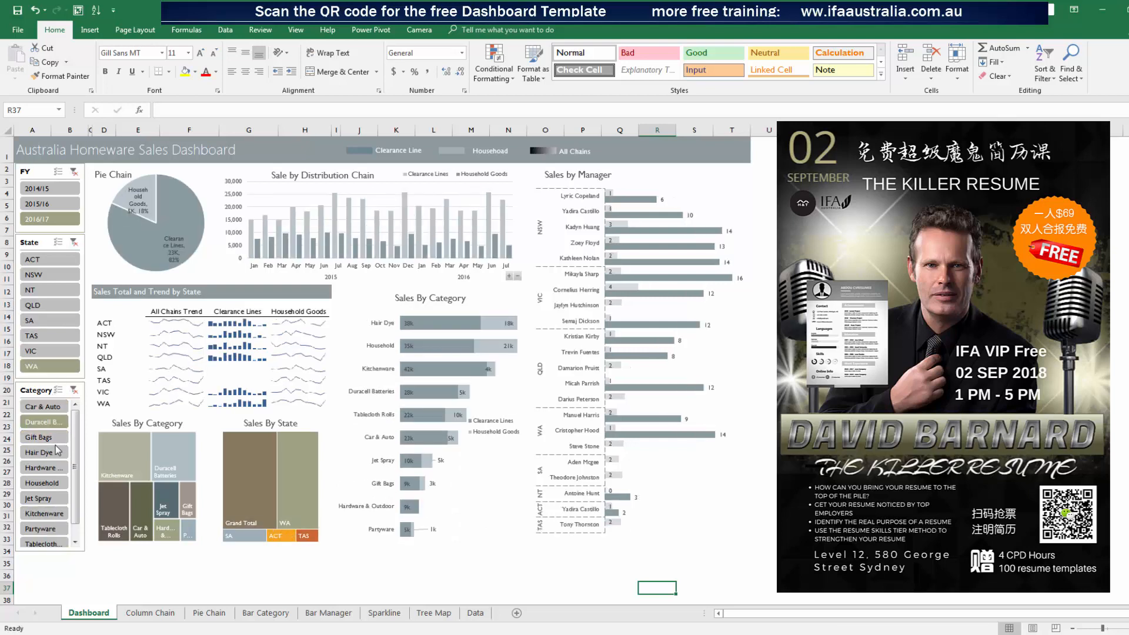
pyautogui.click(53, 467)
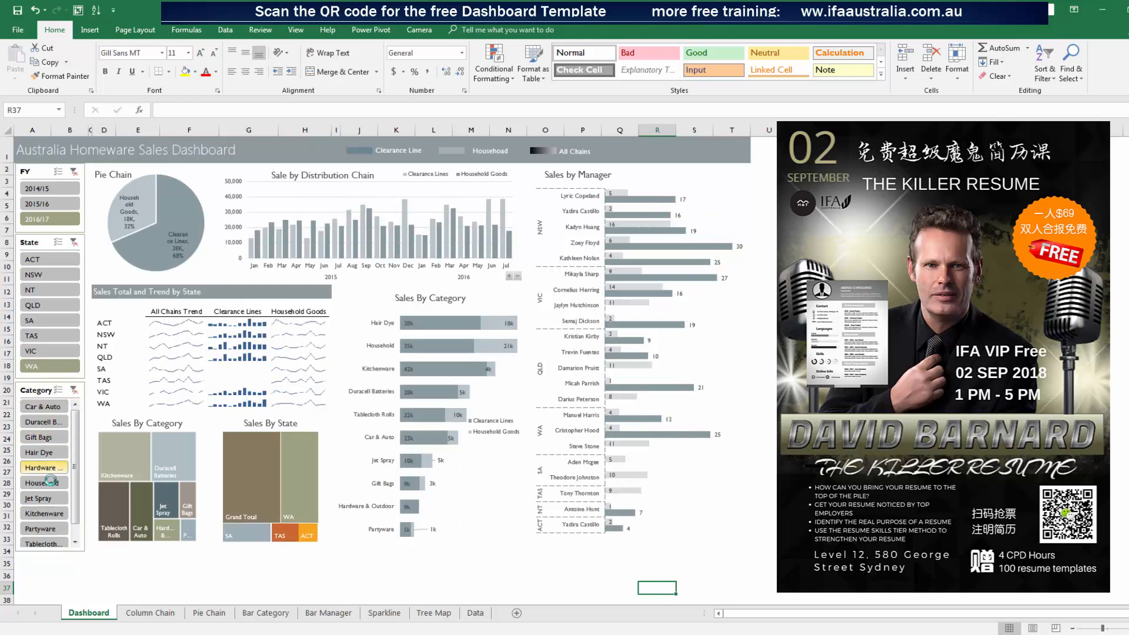
pyautogui.click(44, 421)
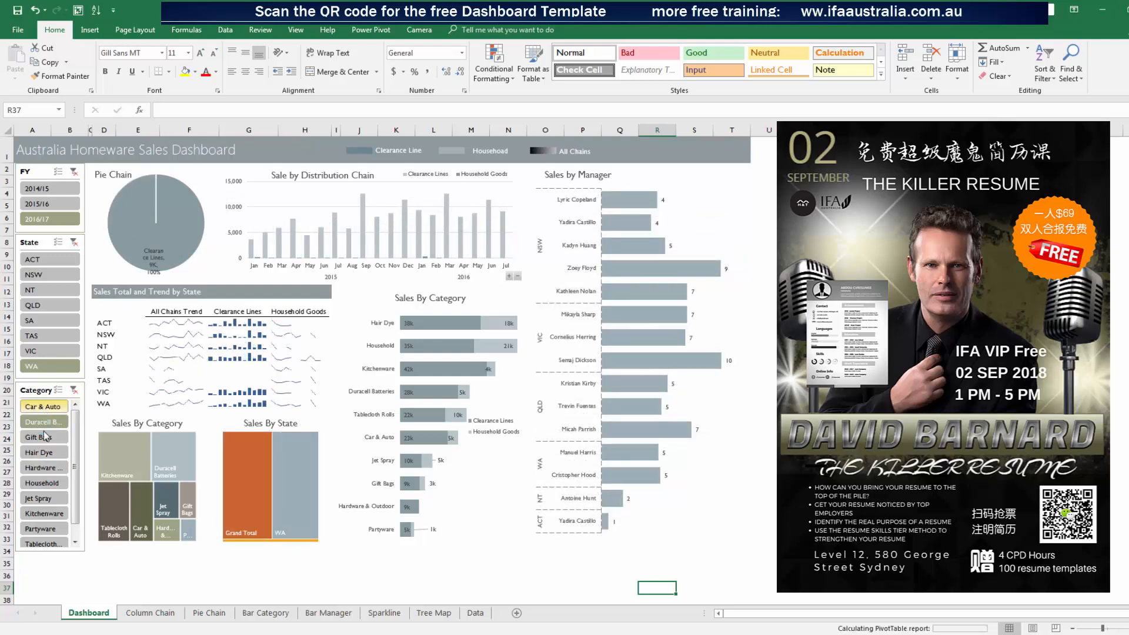
pyautogui.click(45, 437)
pyautogui.click(47, 453)
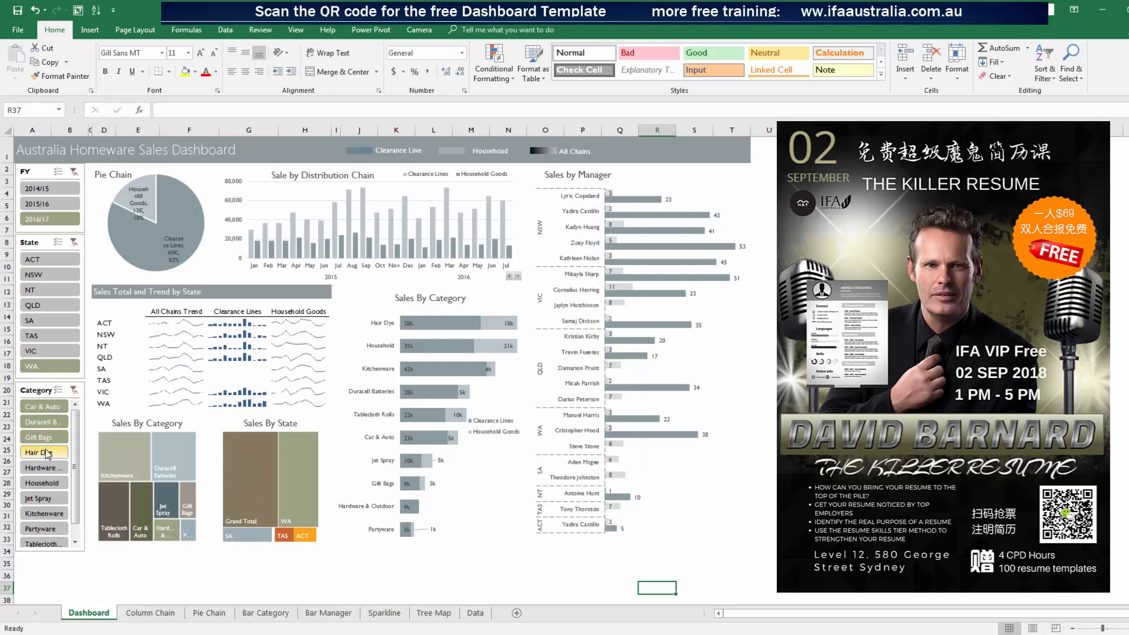
pyautogui.keyDown('ctrl'); pyautogui.click(49, 469); pyautogui.keyUp('ctrl')
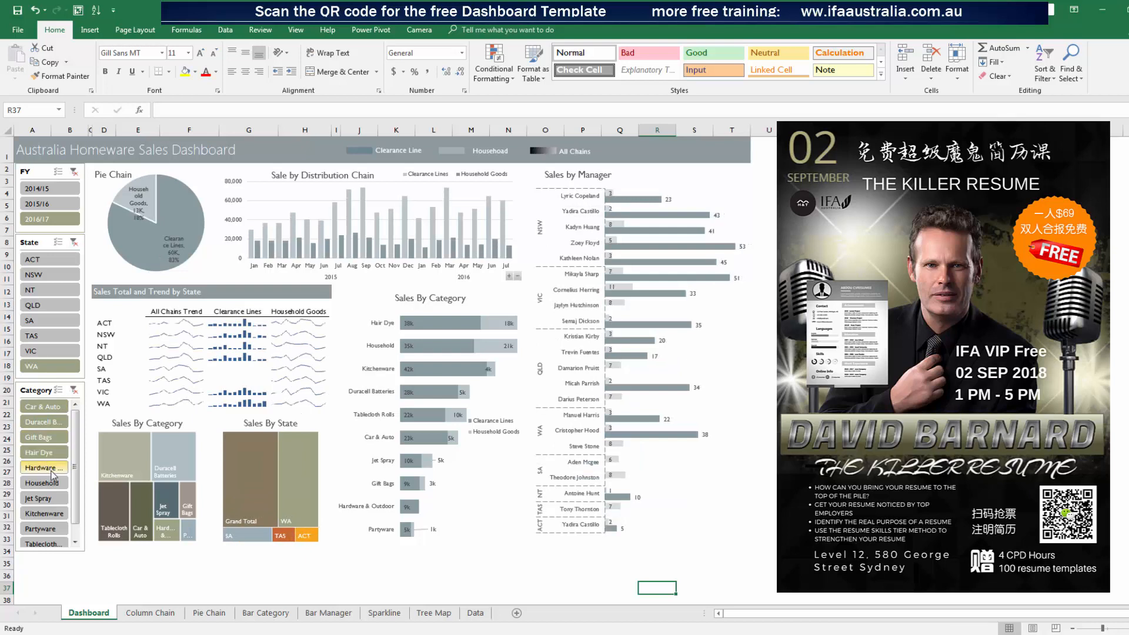
# Add ACT, NSW, NT and SA to the state filter alongside WA
pyautogui.keyDown('ctrl'); pyautogui.click(52, 259); pyautogui.keyUp('ctrl')
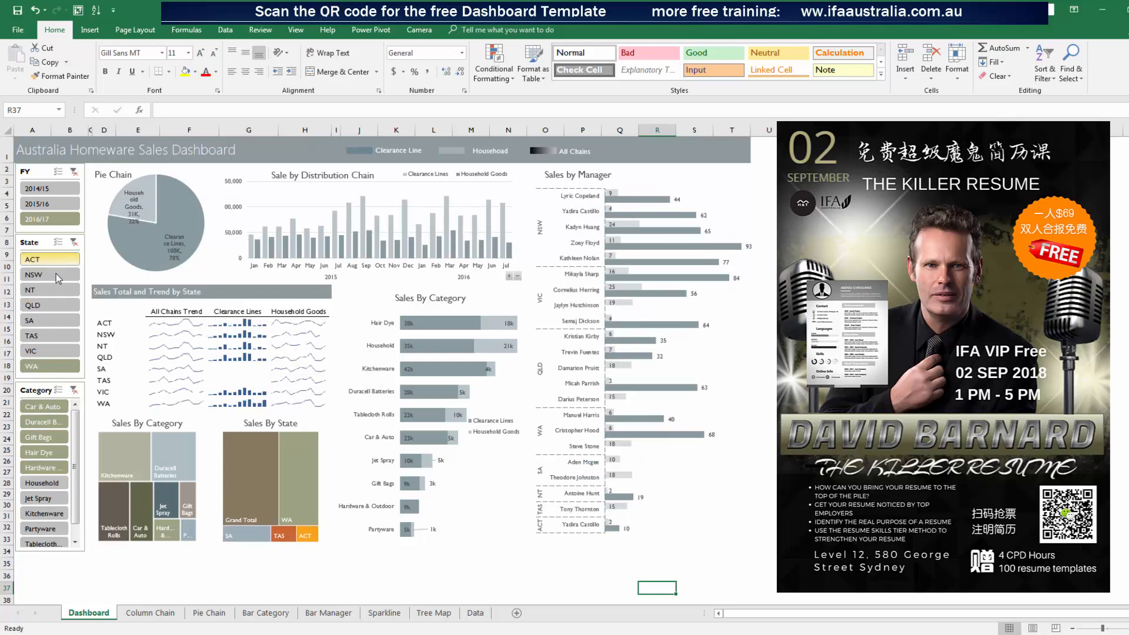
pyautogui.keyDown('ctrl'); pyautogui.click(57, 275); pyautogui.keyUp('ctrl')
pyautogui.keyDown('ctrl'); pyautogui.click(57, 289); pyautogui.keyUp('ctrl')
pyautogui.keyDown('ctrl'); pyautogui.click(59, 321); pyautogui.keyUp('ctrl')
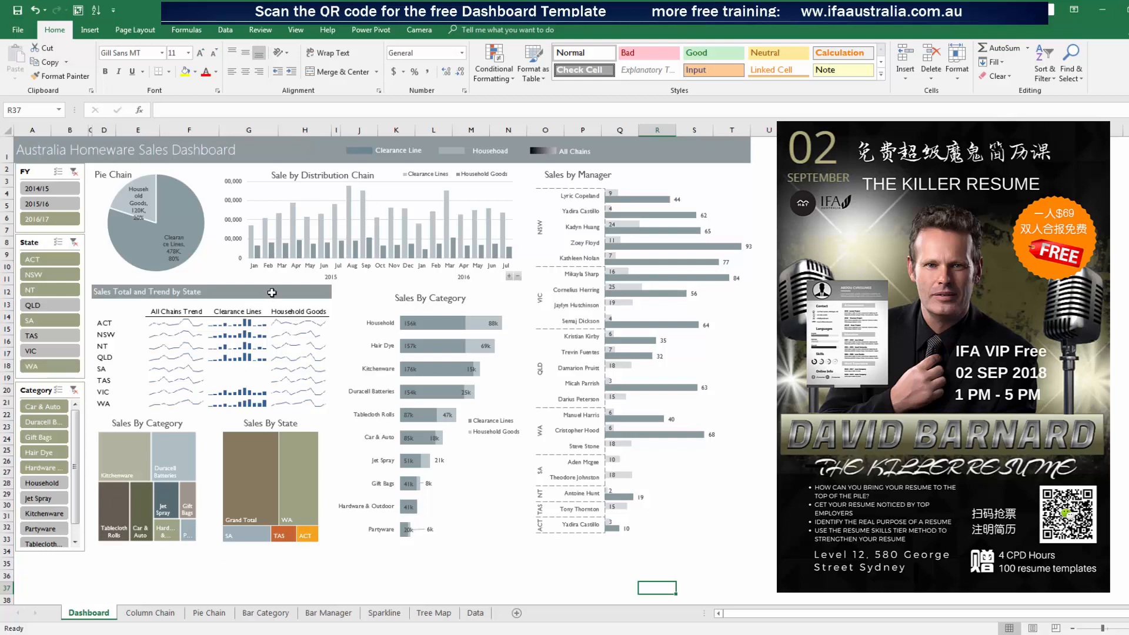
# Examine the dashboard's pie and distribution chain charts along with their source pivot tables on the Pie Chain and Column Chain sheets
pyautogui.click(204, 200)
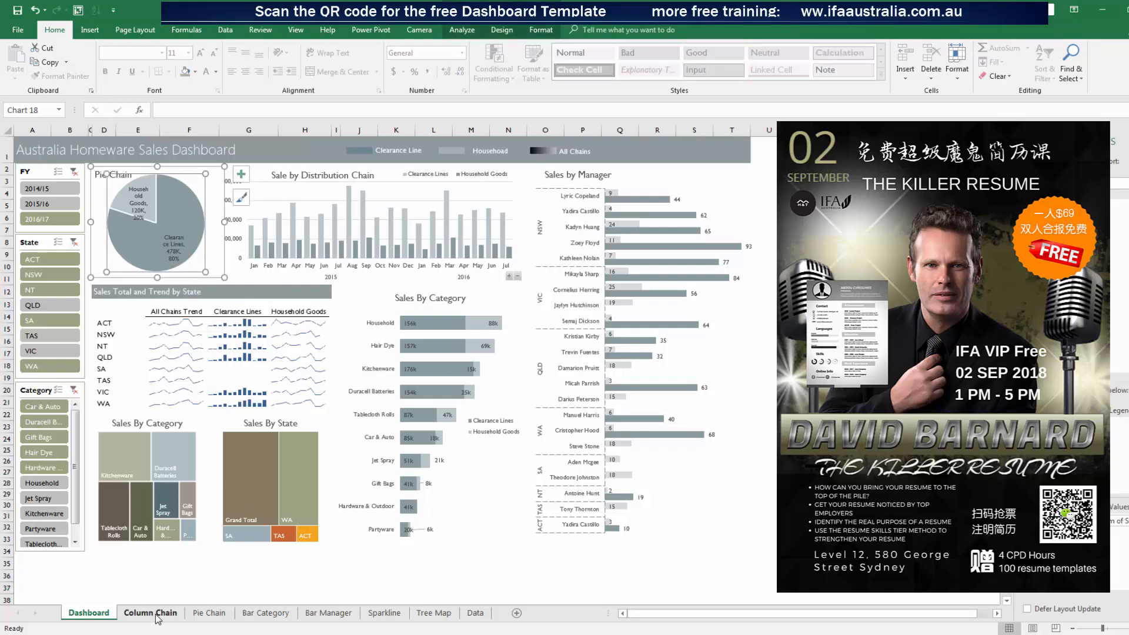
pyautogui.click(209, 613)
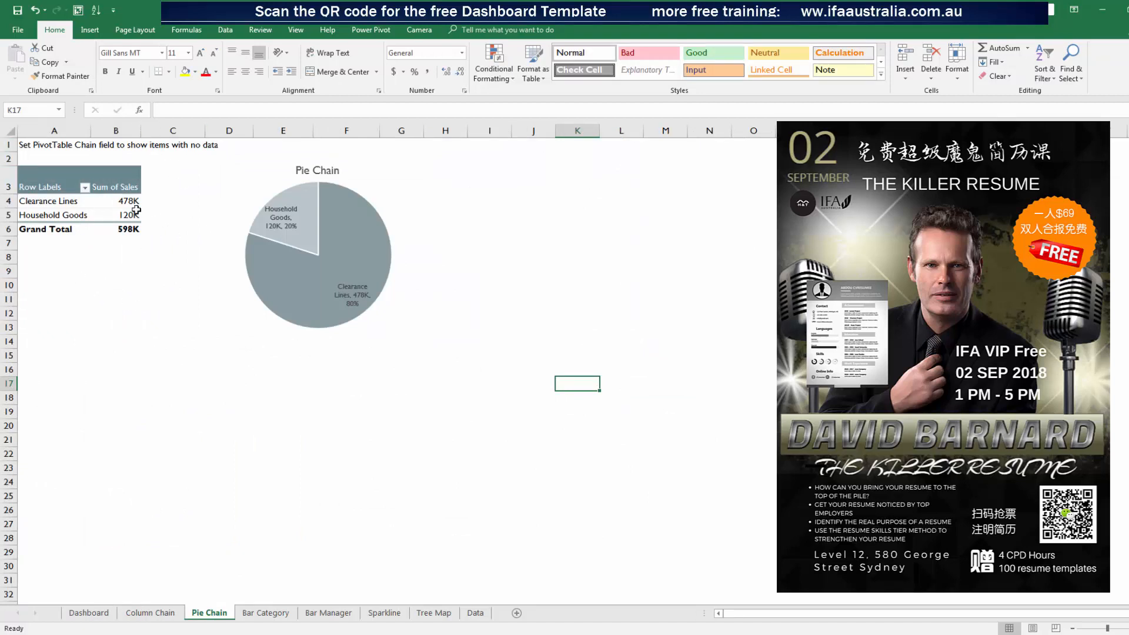
pyautogui.click(157, 615)
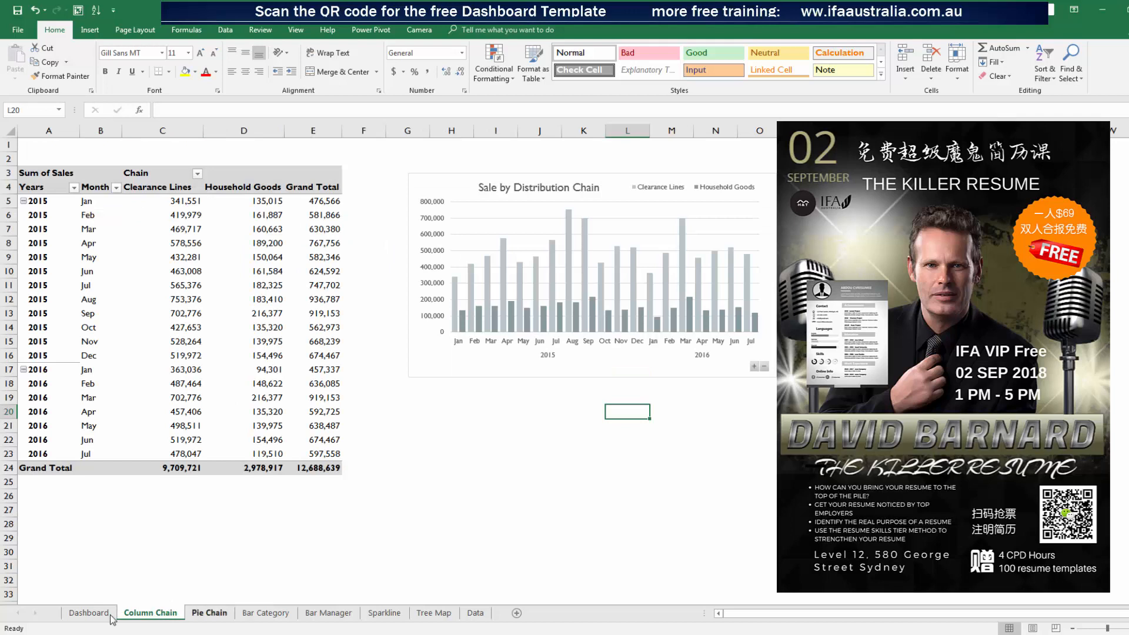
pyautogui.click(90, 612)
pyautogui.click(346, 236)
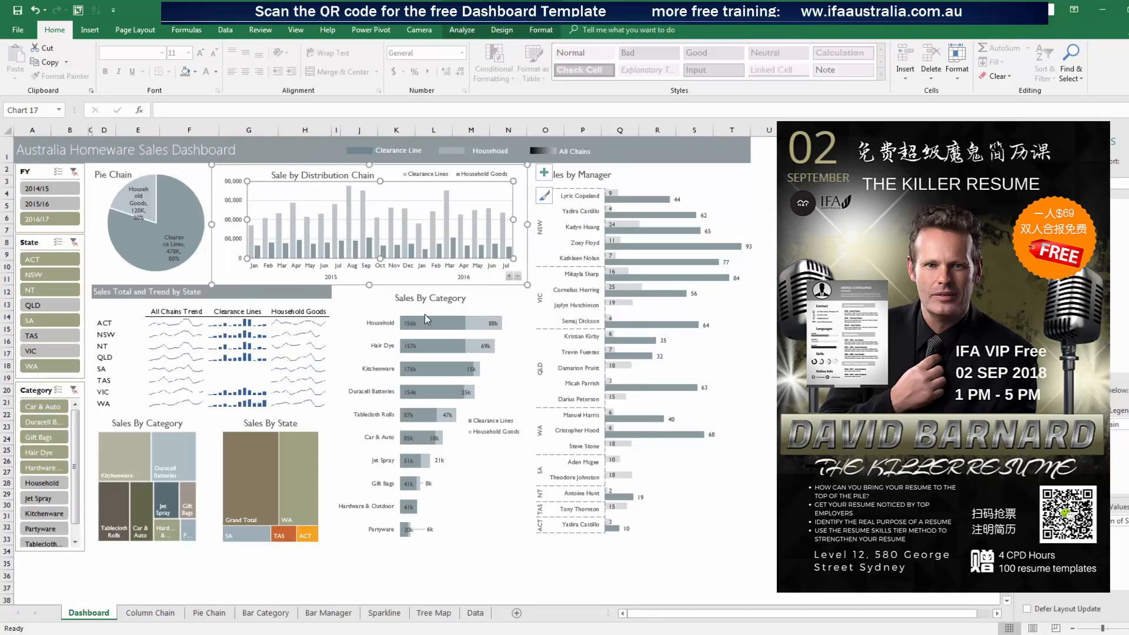
# Examine the Sales By Category chart and the pivot tables and charts on the Bar Category, Bar Manager and Sparkline sheets
pyautogui.click(430, 298)
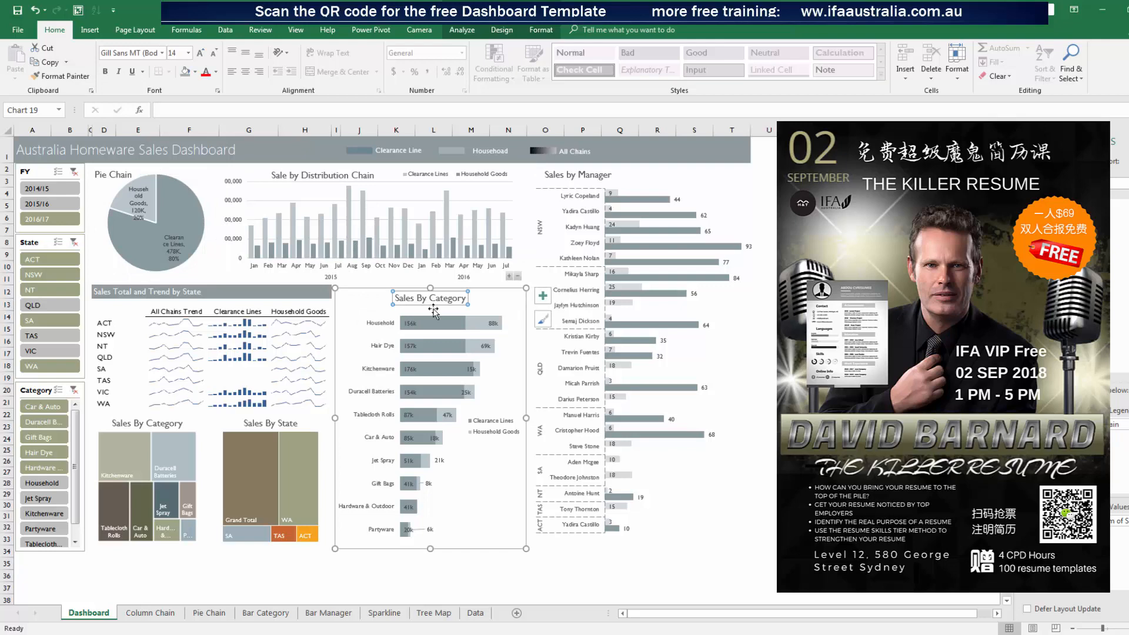
pyautogui.click(277, 613)
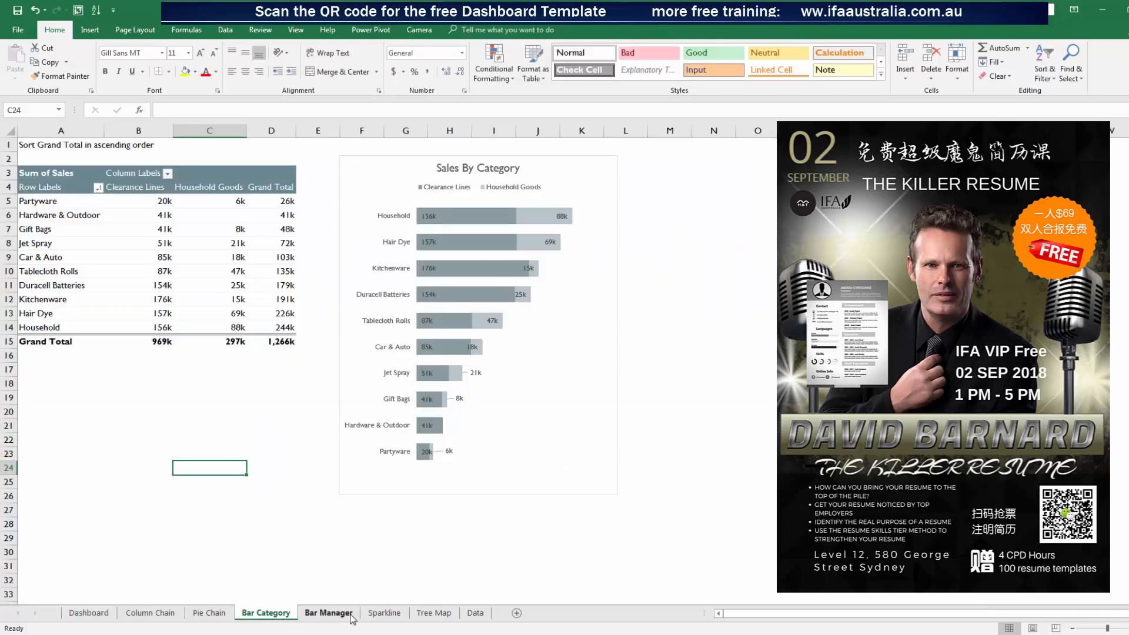
pyautogui.click(350, 614)
pyautogui.click(499, 175)
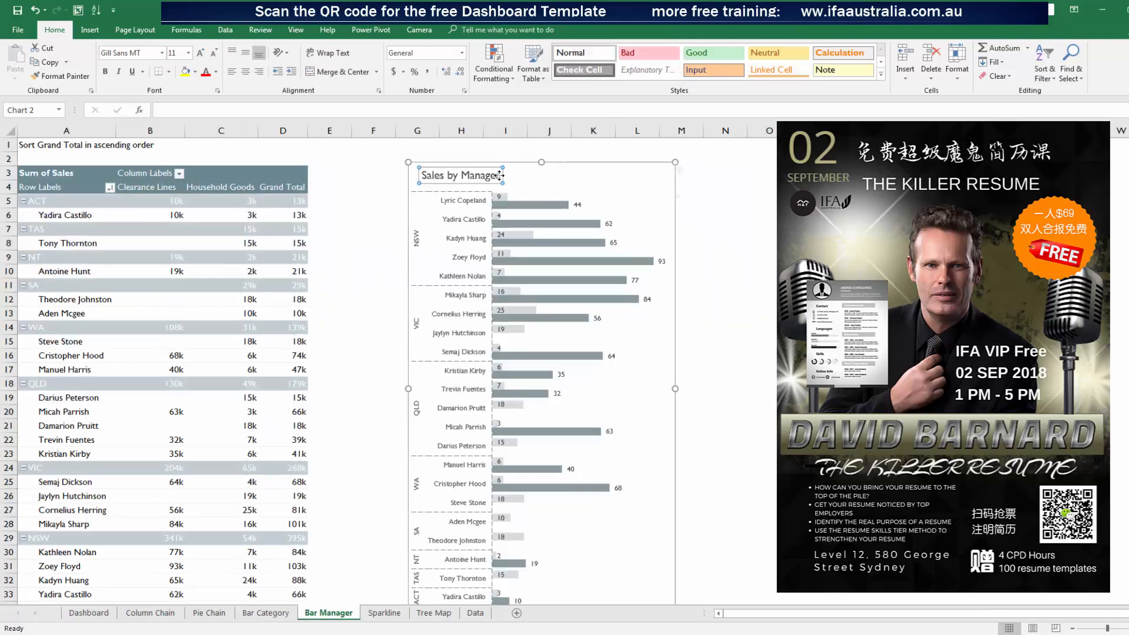
pyautogui.click(771, 213)
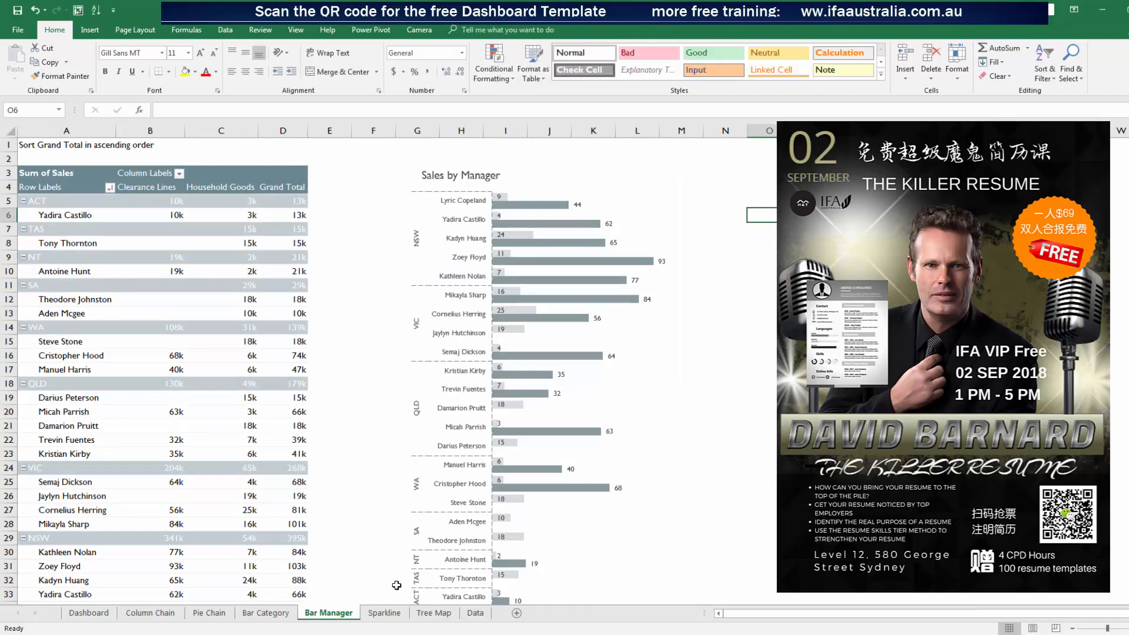
pyautogui.click(385, 613)
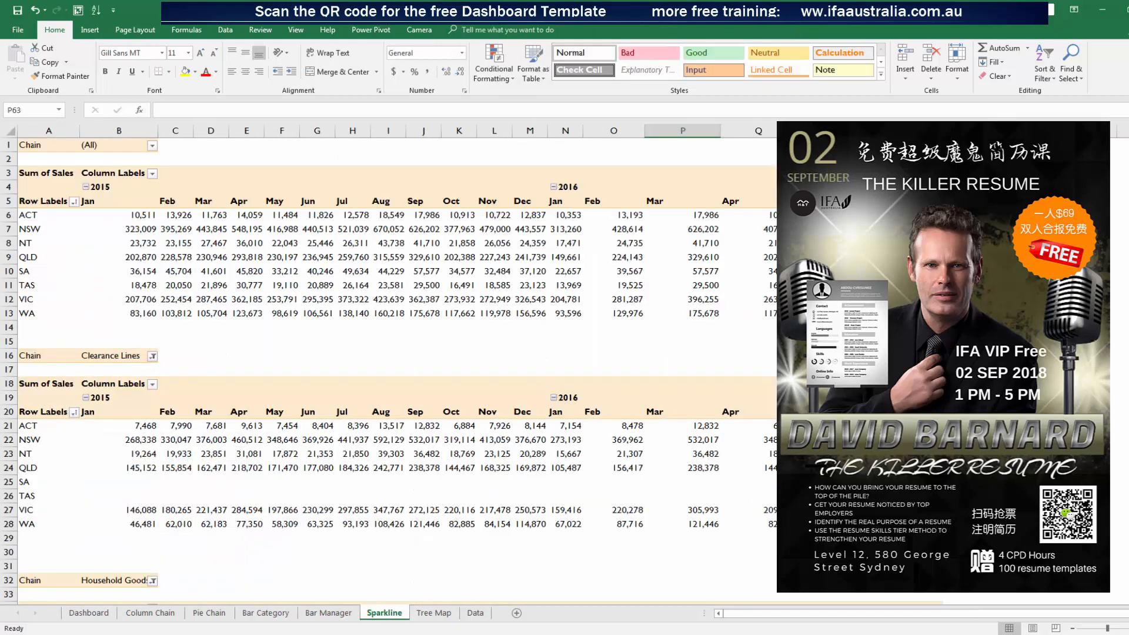
# Examine the dashboard's trend-by-state picture, its source range on the Sparkline sheet, and the tables and charts on the Tree Map sheet
pyautogui.click(89, 612)
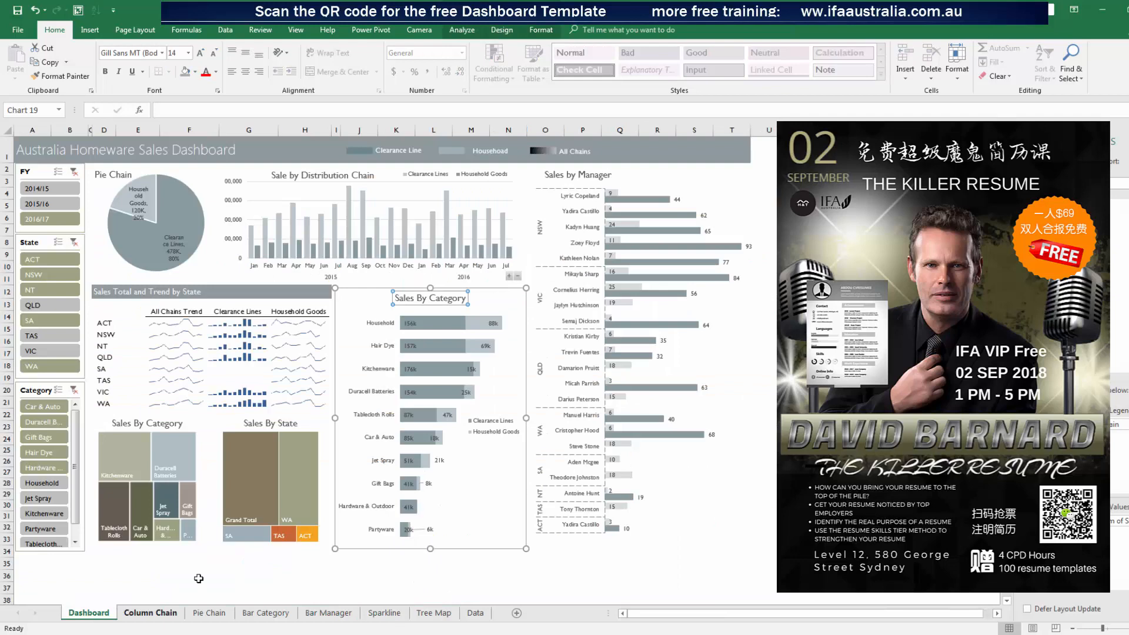
pyautogui.doubleClick(258, 363)
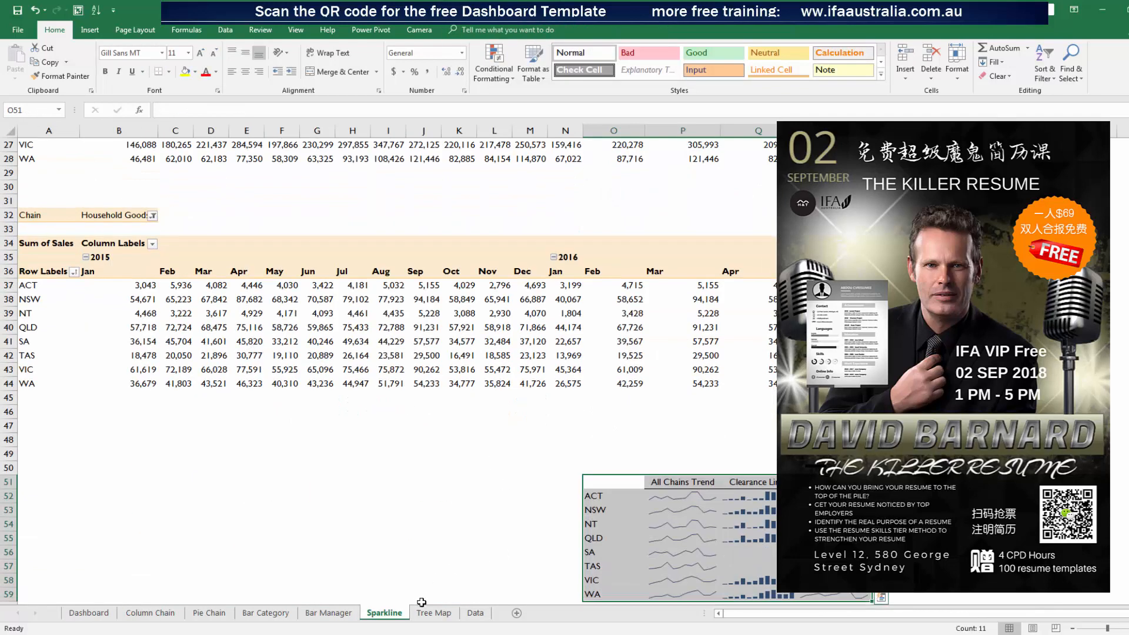
pyautogui.click(435, 613)
pyautogui.click(636, 272)
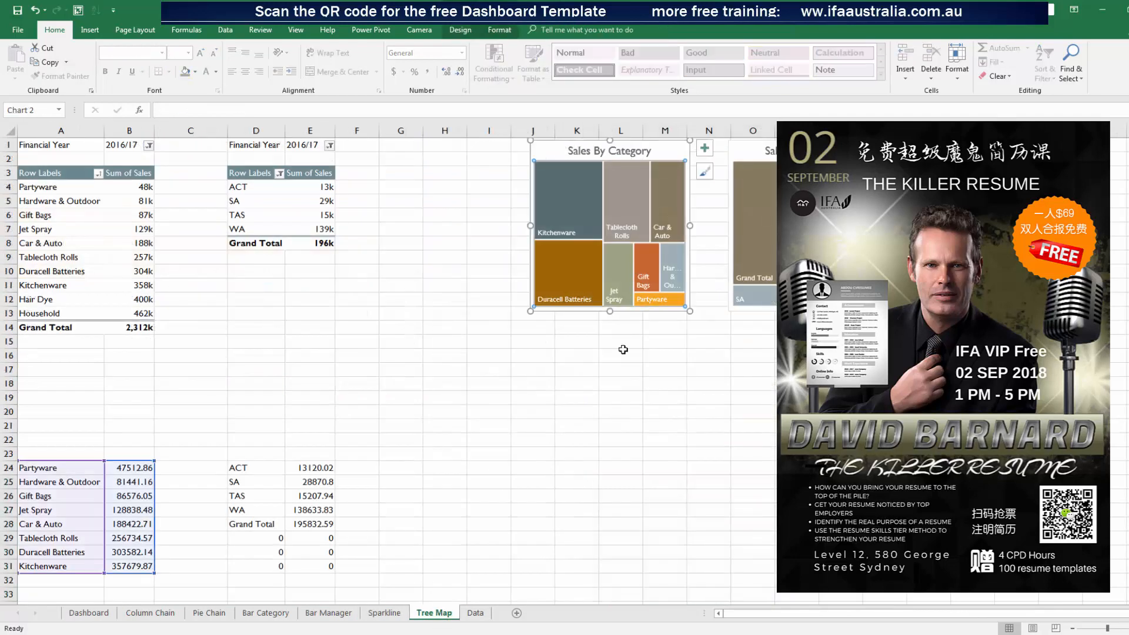
pyautogui.click(573, 468)
pyautogui.click(89, 612)
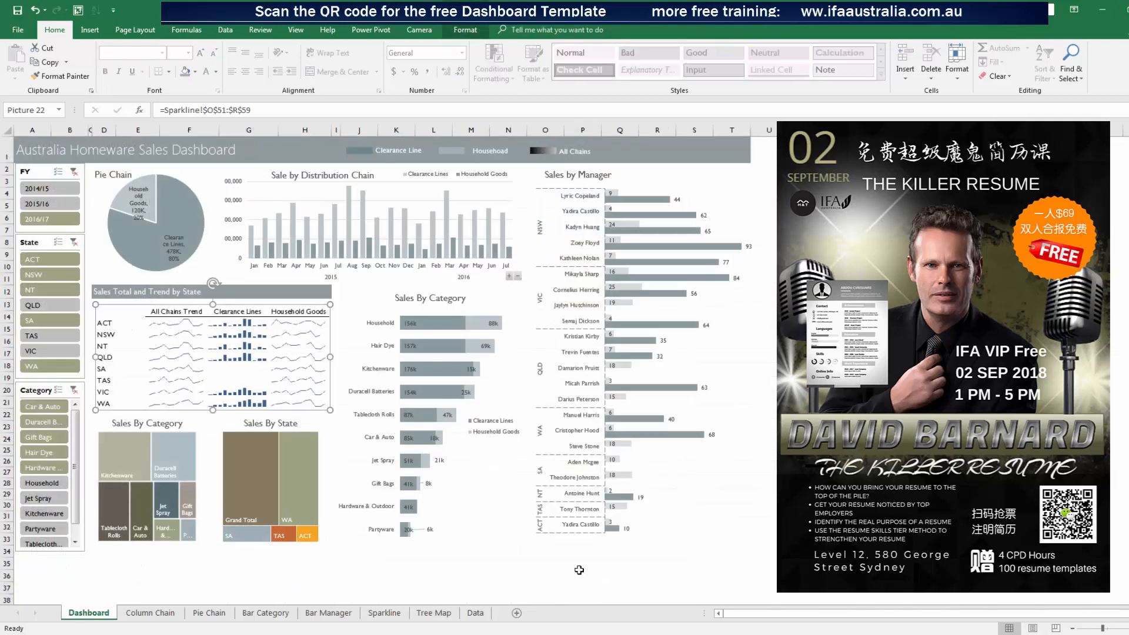
# Deselect the trend picture and keep the current Windows color scheme, with the performance message not shown again
pyautogui.click(880, 353)
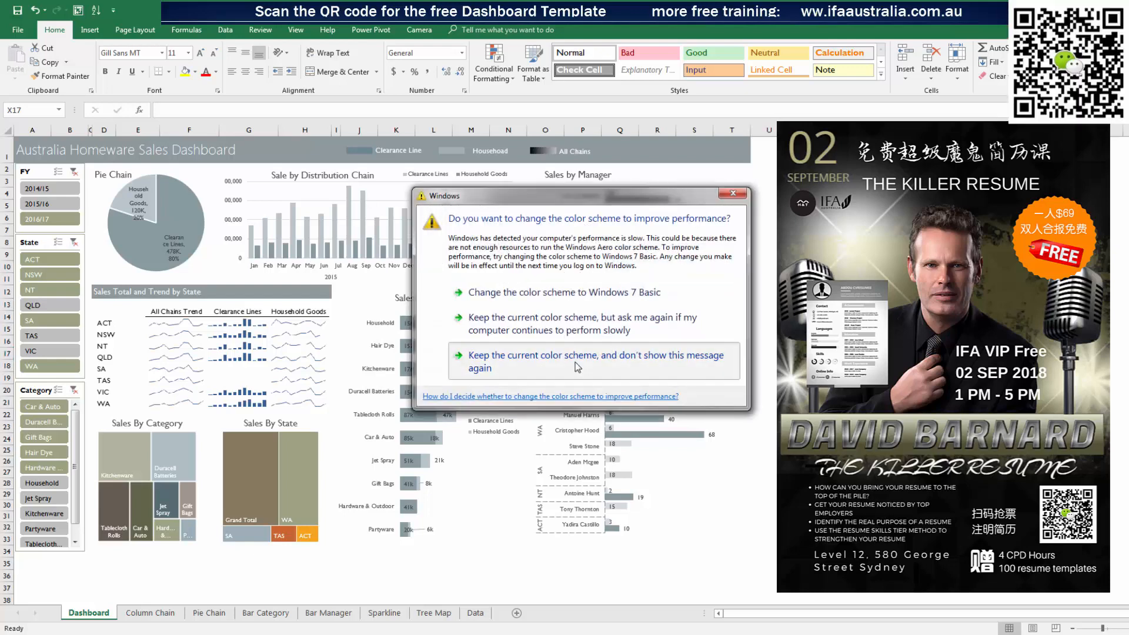
pyautogui.click(596, 368)
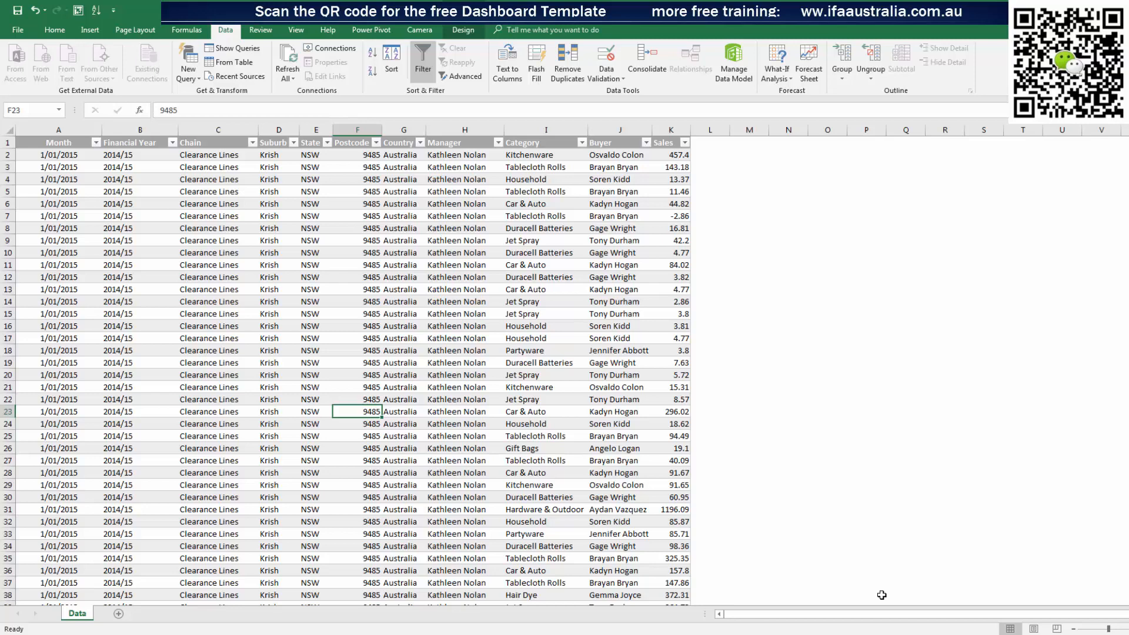
# Switch to the pivot table dashboard workbook and bring up the pie chart's field list without the formatting pane
pyautogui.hotkey('alt', 'Tab')
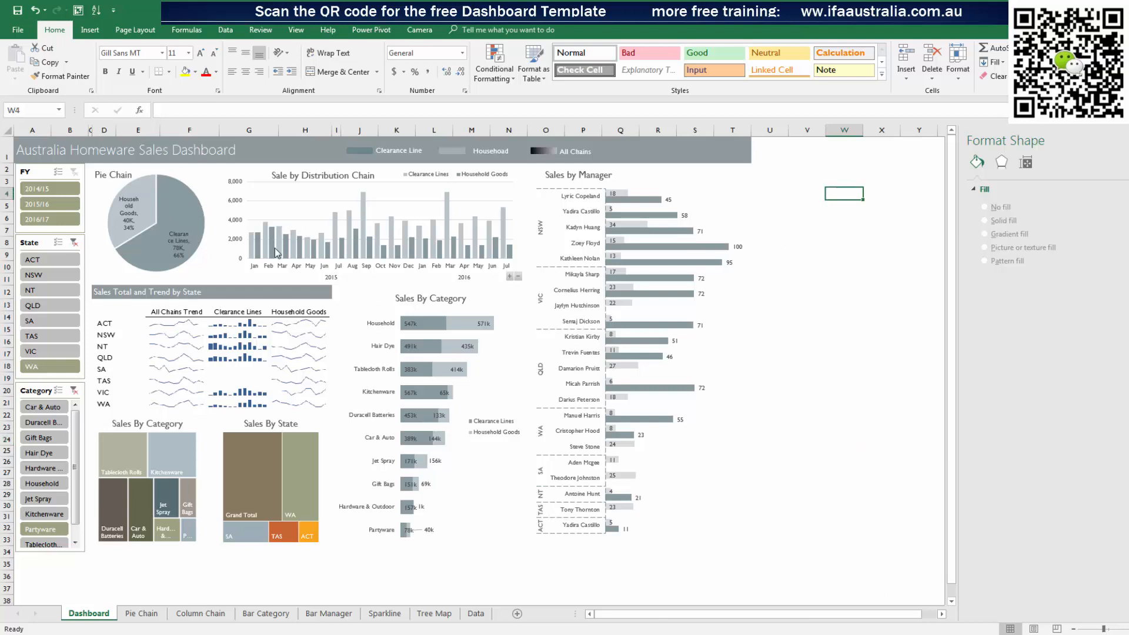
pyautogui.click(206, 187)
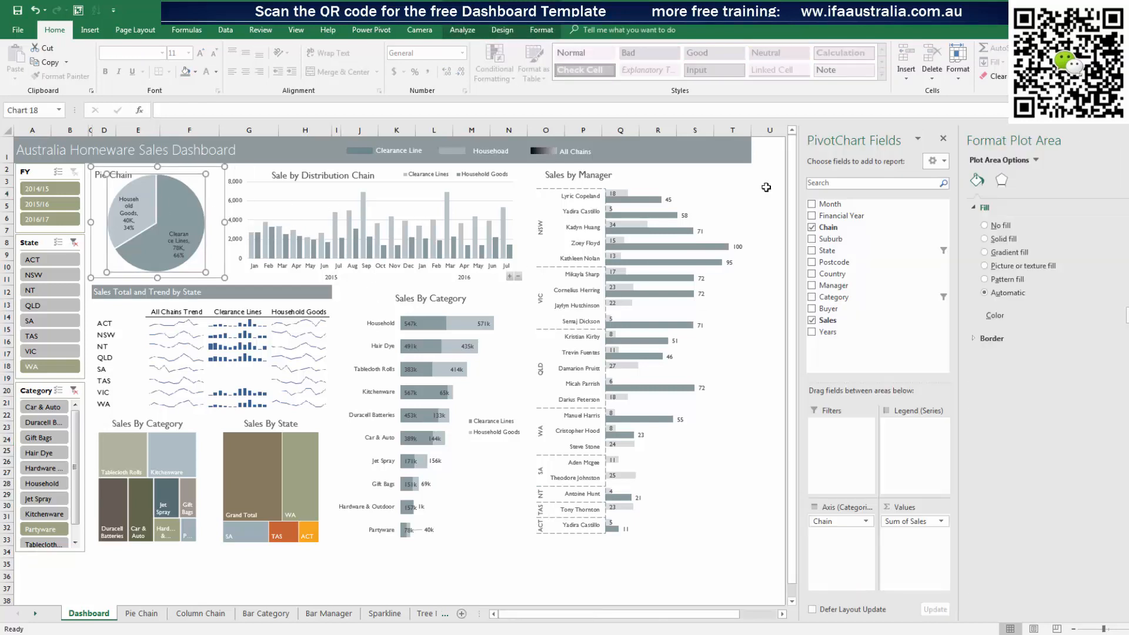
pyautogui.click(767, 183)
pyautogui.click(181, 197)
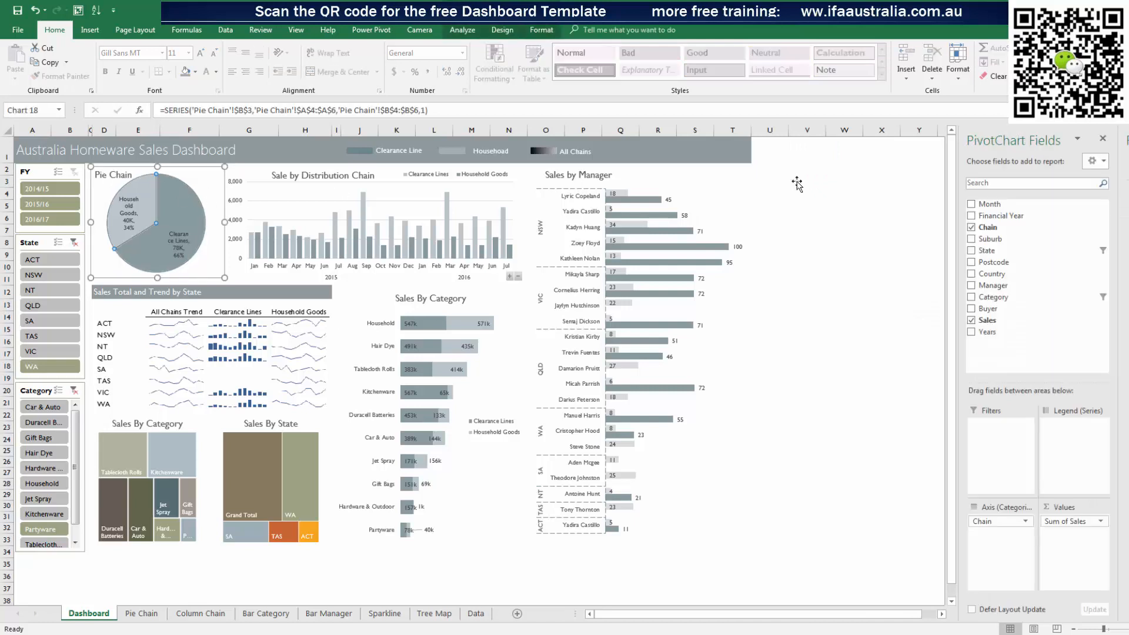
pyautogui.click(806, 205)
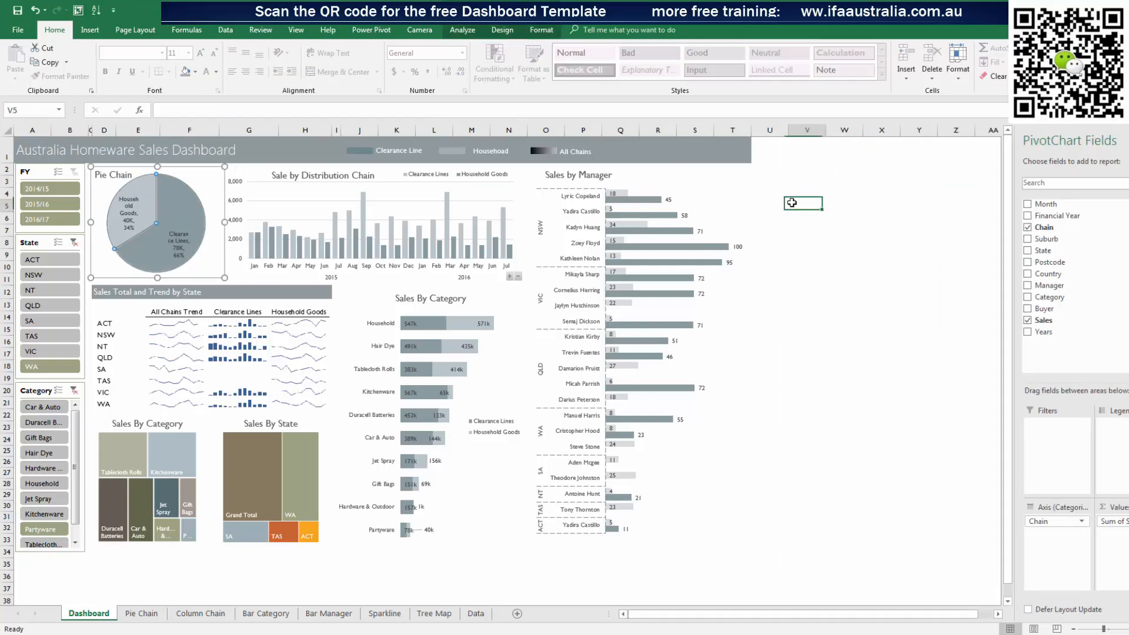
pyautogui.click(193, 187)
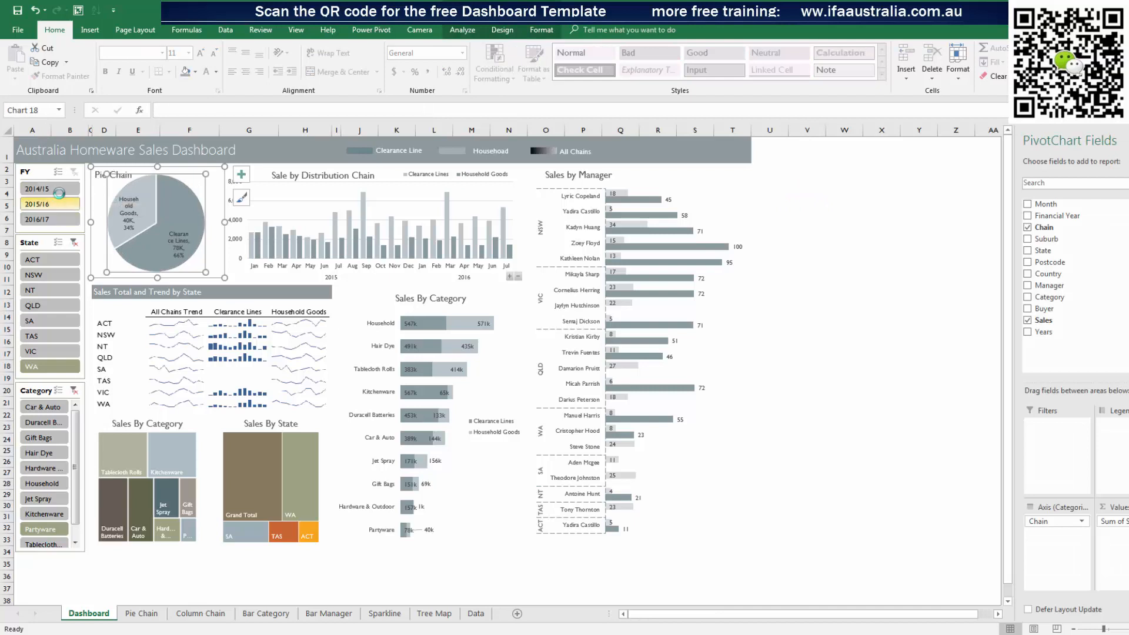
# Switch the dashboard's financial year filter from 2014/15 to 2016/17 and back to 2014/15
pyautogui.click(57, 191)
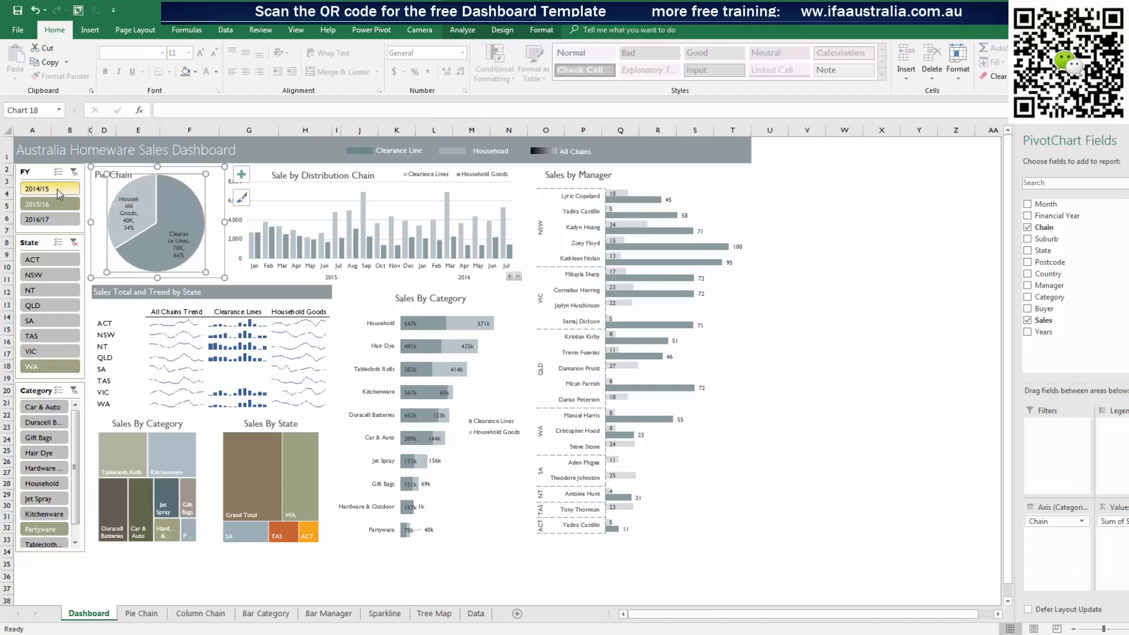
pyautogui.click(59, 219)
pyautogui.click(842, 230)
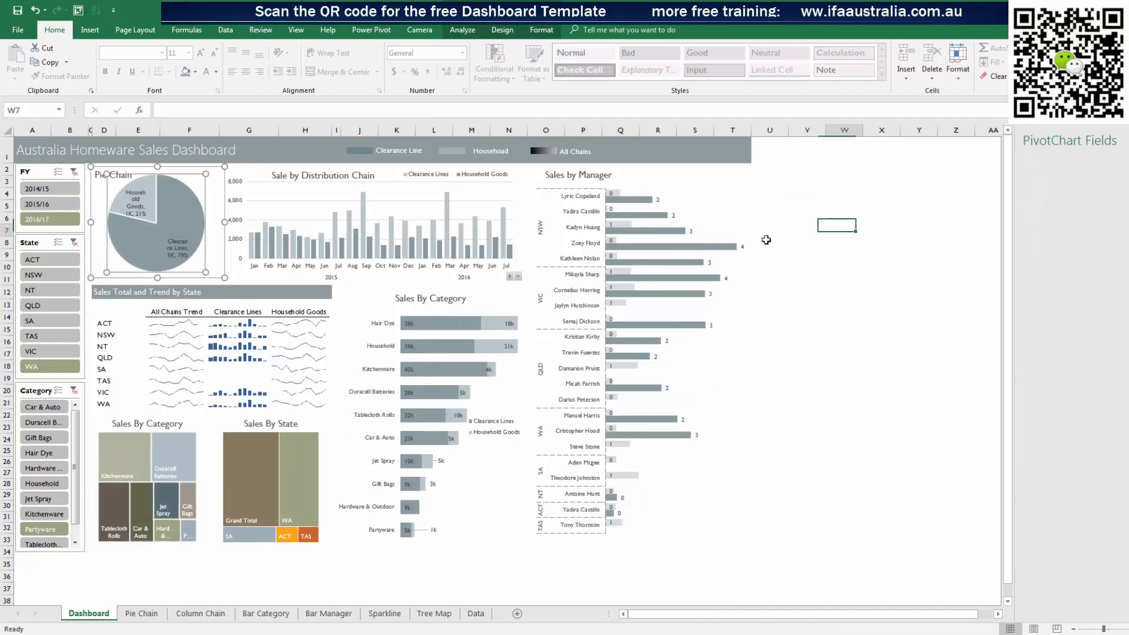
pyautogui.click(48, 189)
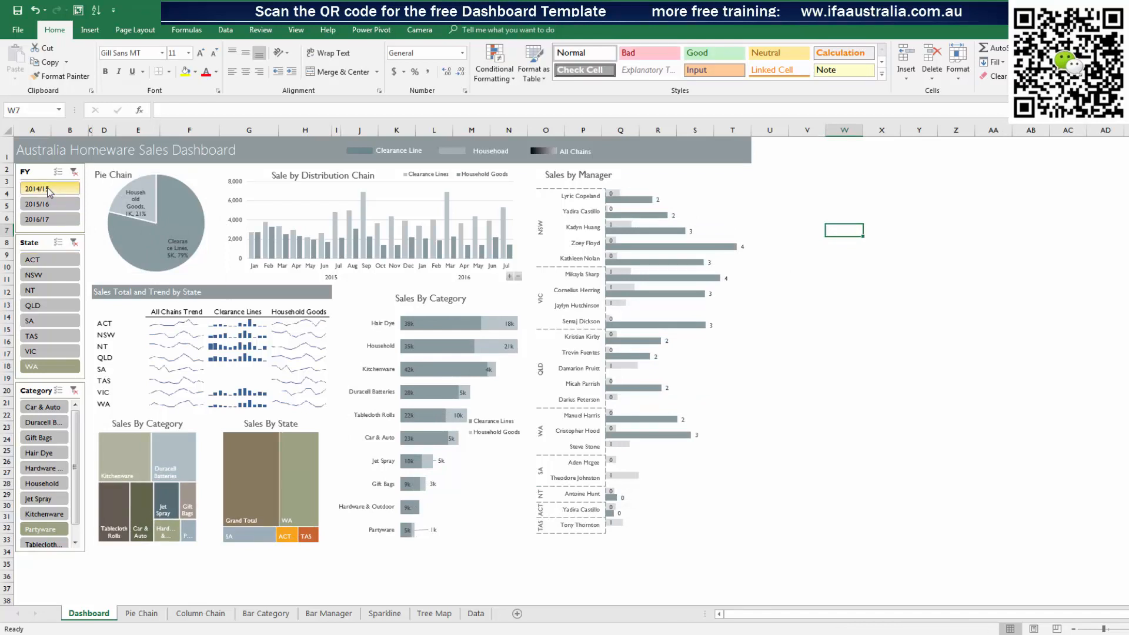
# Filter the state to ACT and then NSW, and the category to Car & Auto and then Duracell Batteries
pyautogui.click(58, 261)
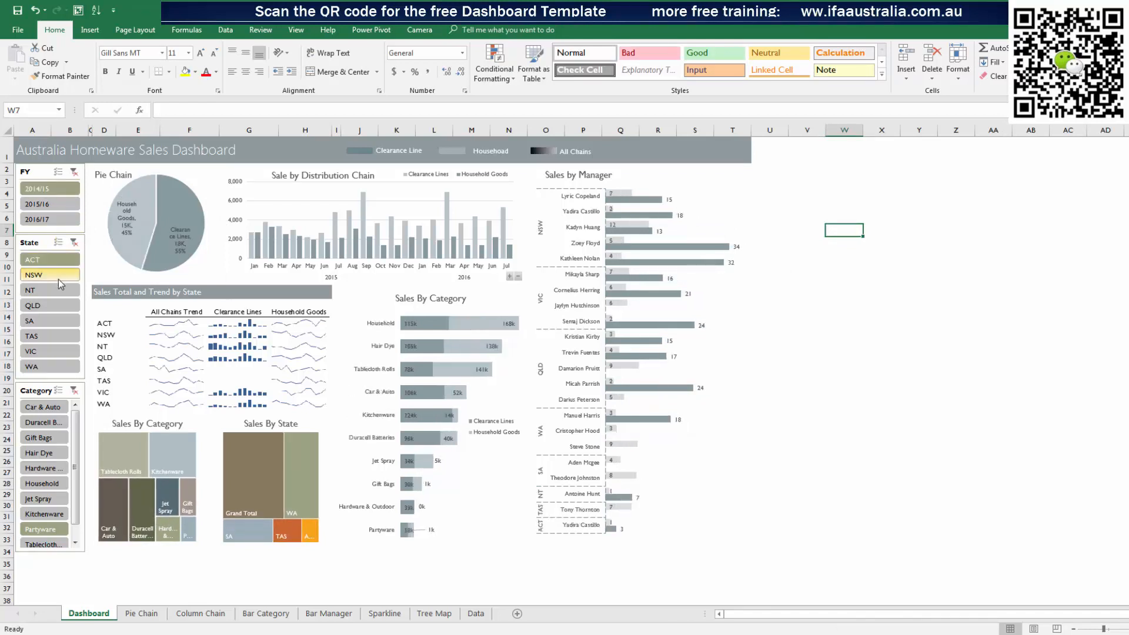
pyautogui.click(57, 274)
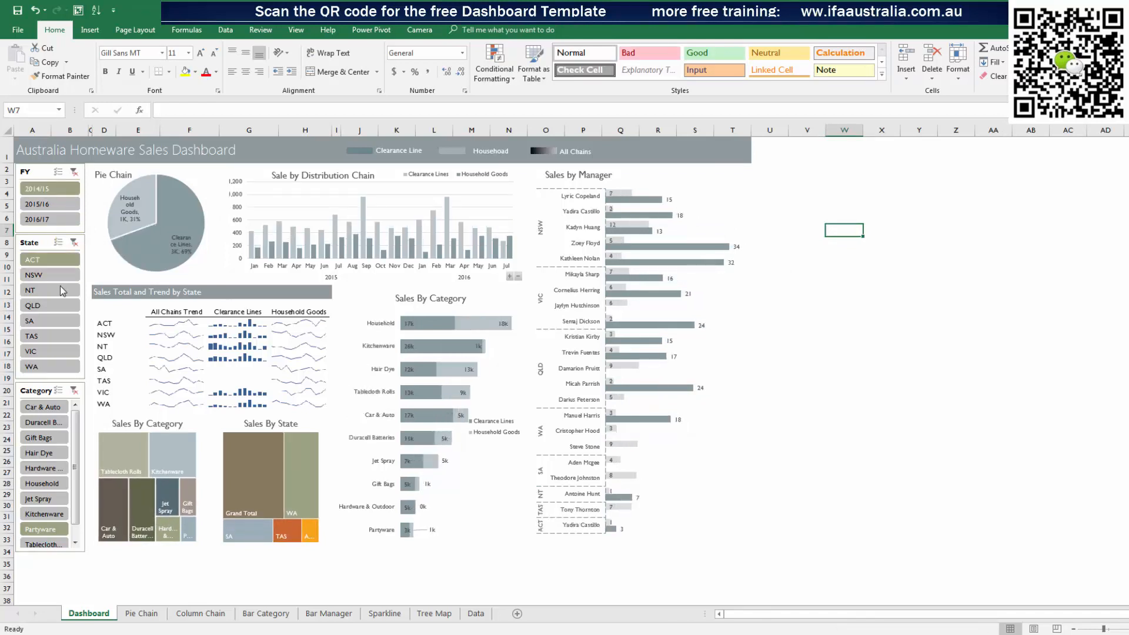
pyautogui.click(53, 410)
pyautogui.click(54, 426)
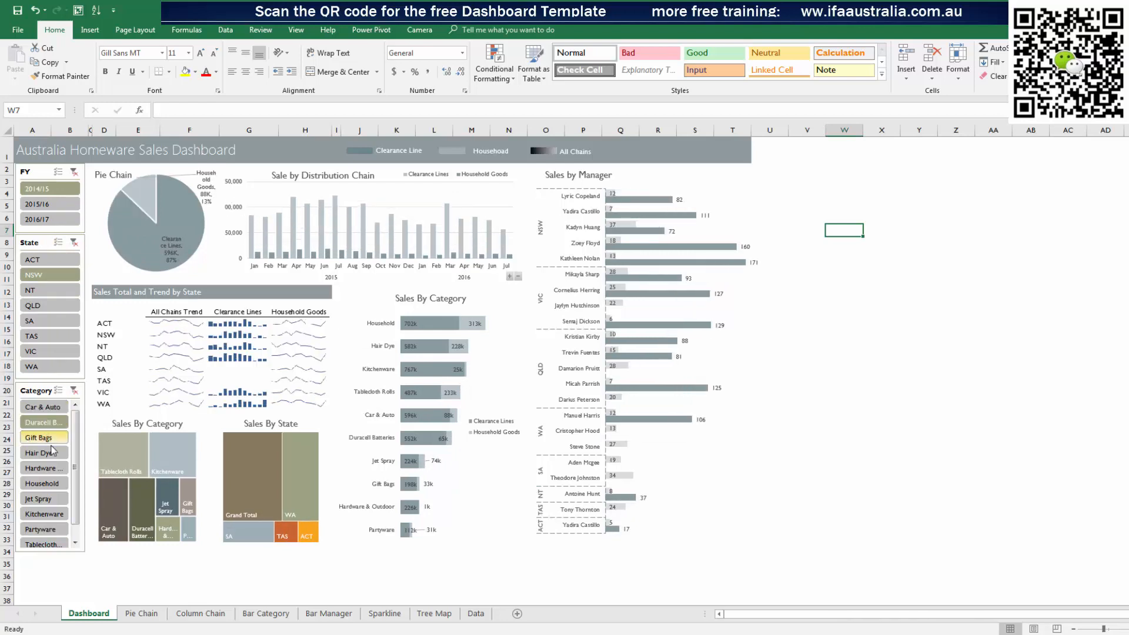
# Check the pie chart's Clearance Lines slice and change the dashboard filters to financial year 2015/16 and state QLD
pyautogui.moveTo(171, 200)
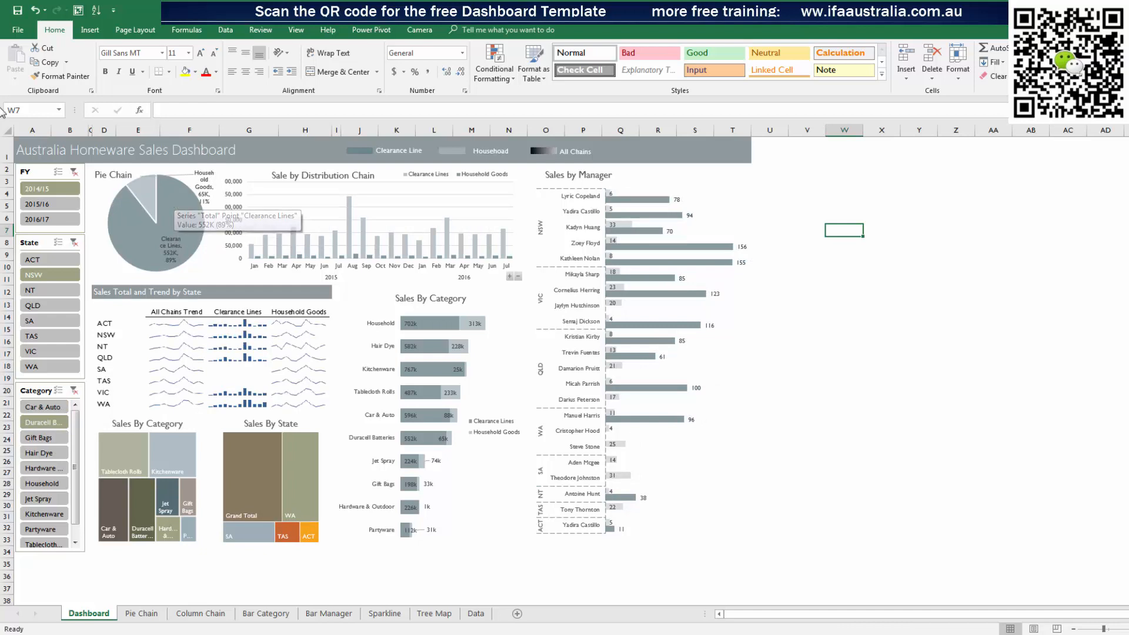
pyautogui.click(54, 204)
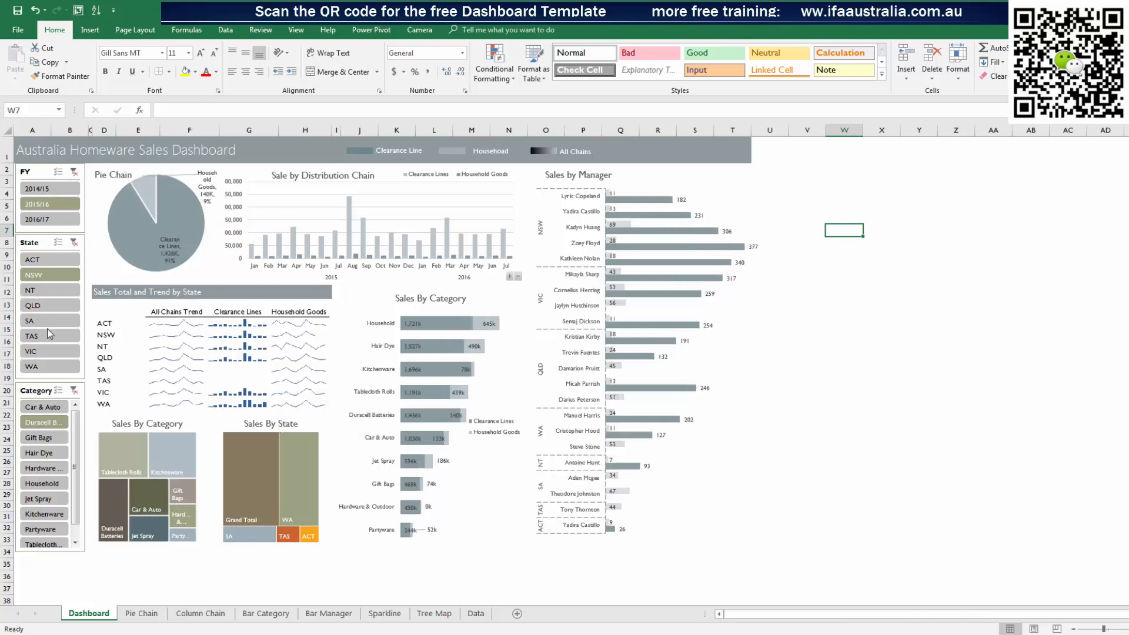
pyautogui.click(42, 308)
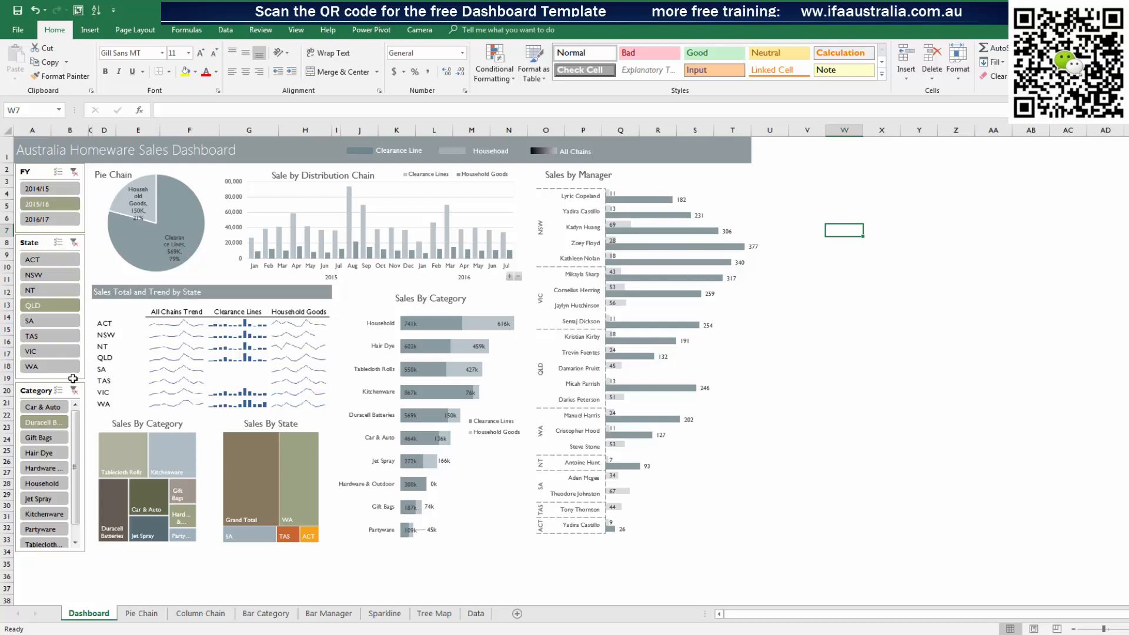
# Examine the Financial Year, Chain, Category and State columns in the data workbook, comparing them with the dashboard's charts and slicers
pyautogui.hotkey('alt', 'Tab')
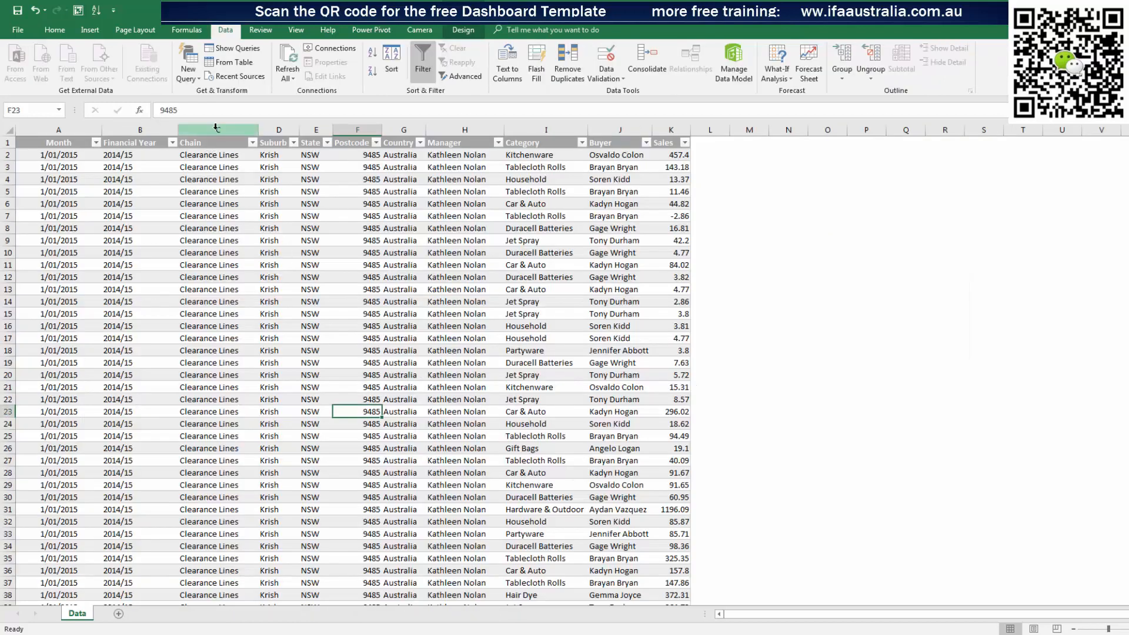
pyautogui.click(215, 127)
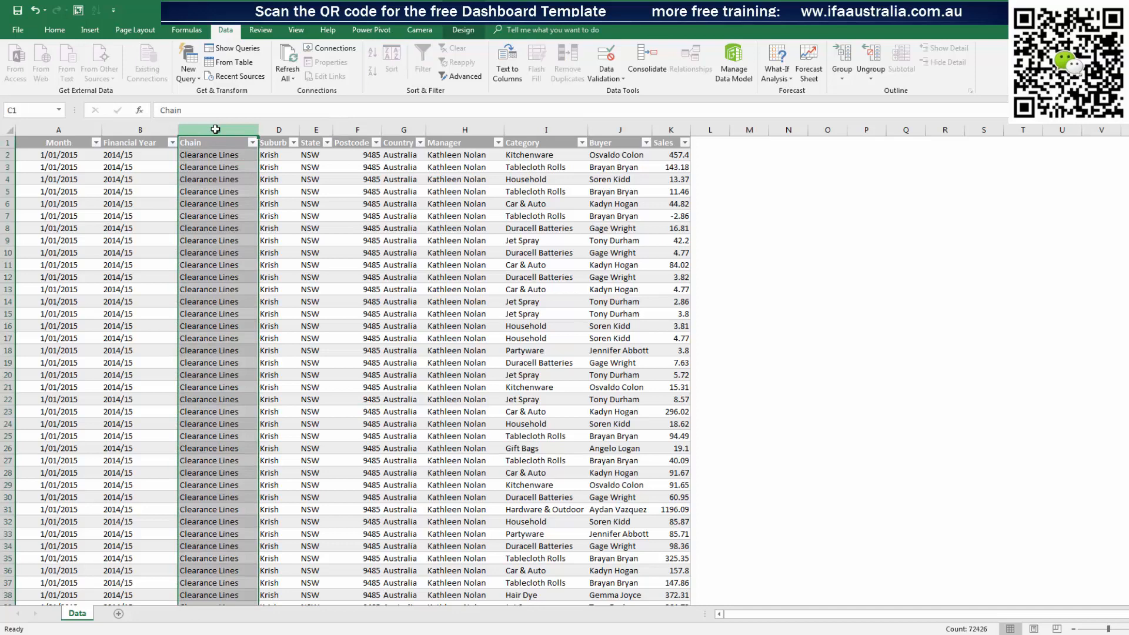
pyautogui.moveTo(130, 124); pyautogui.dragTo(203, 127)
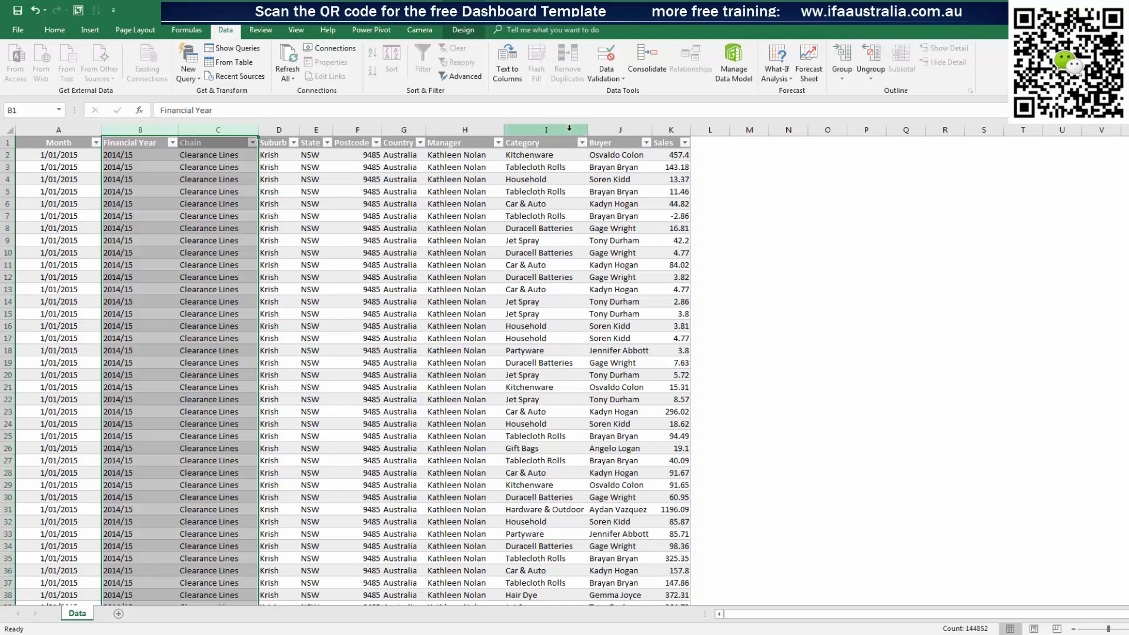
pyautogui.click(569, 129)
pyautogui.hotkey('alt', 'Tab')
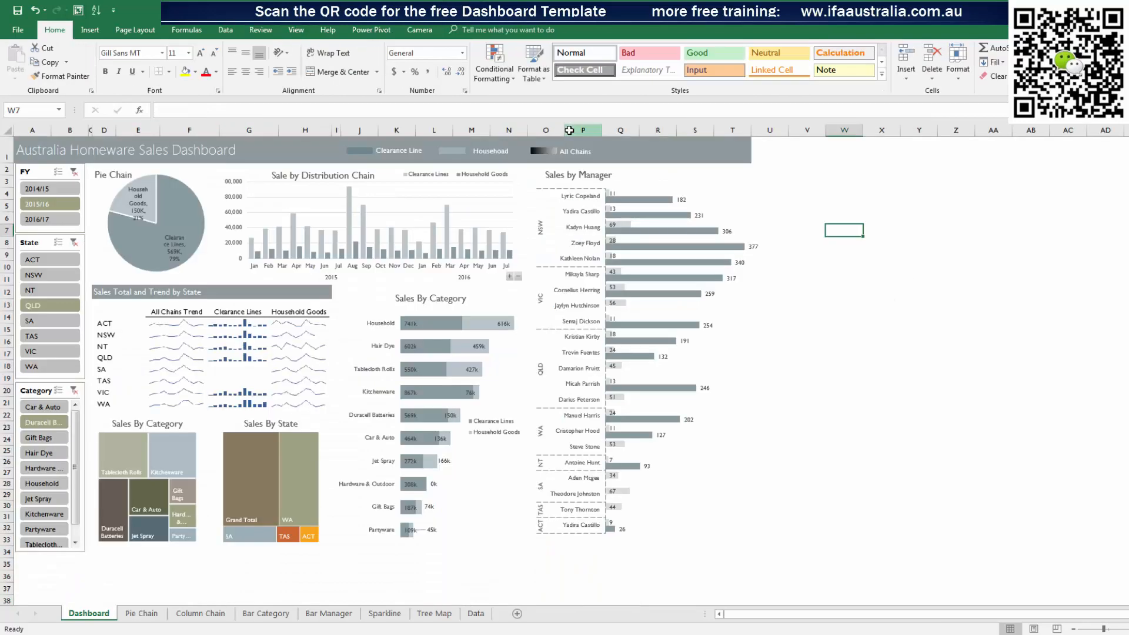
pyautogui.hotkey('alt', 'Tab')
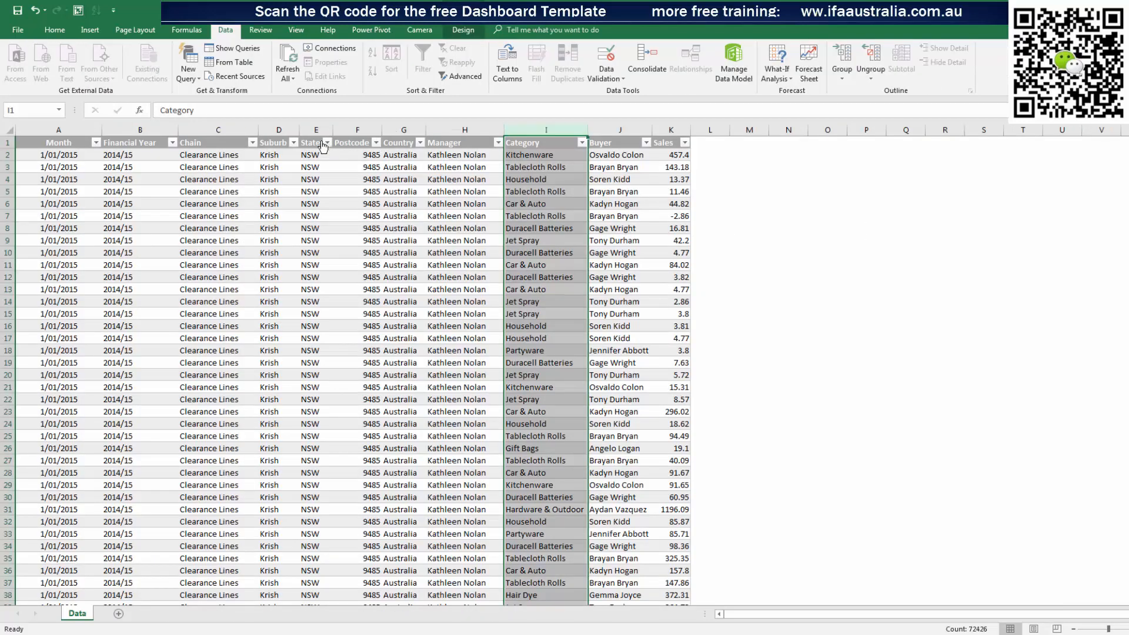
pyautogui.hotkey('alt', 'Tab')
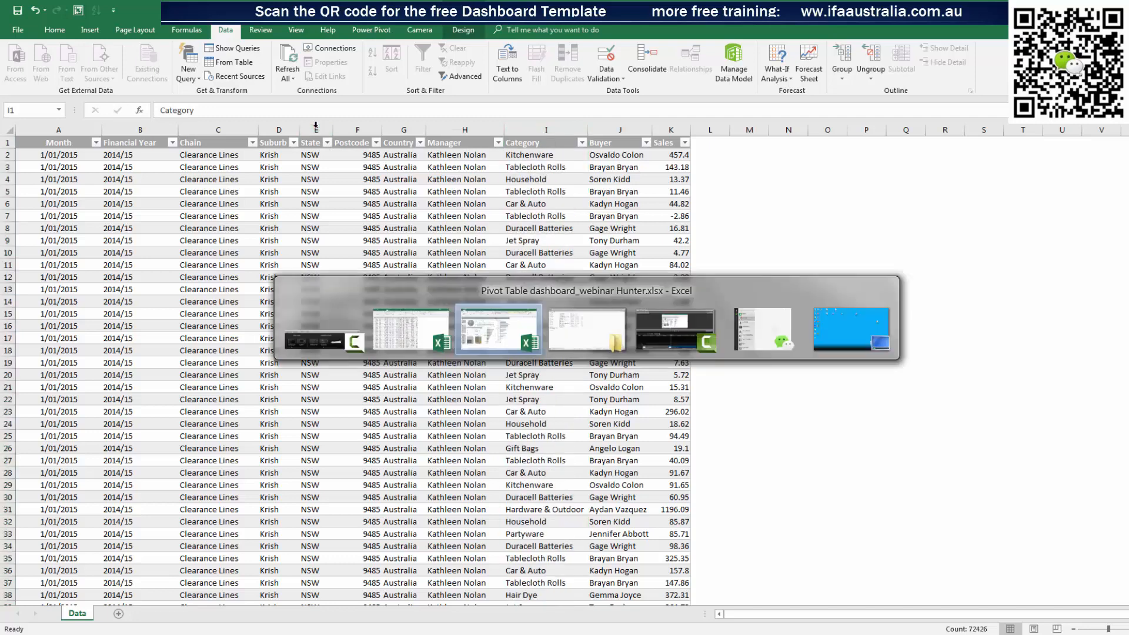
pyautogui.hotkey('alt', 'Tab')
pyautogui.click(316, 126)
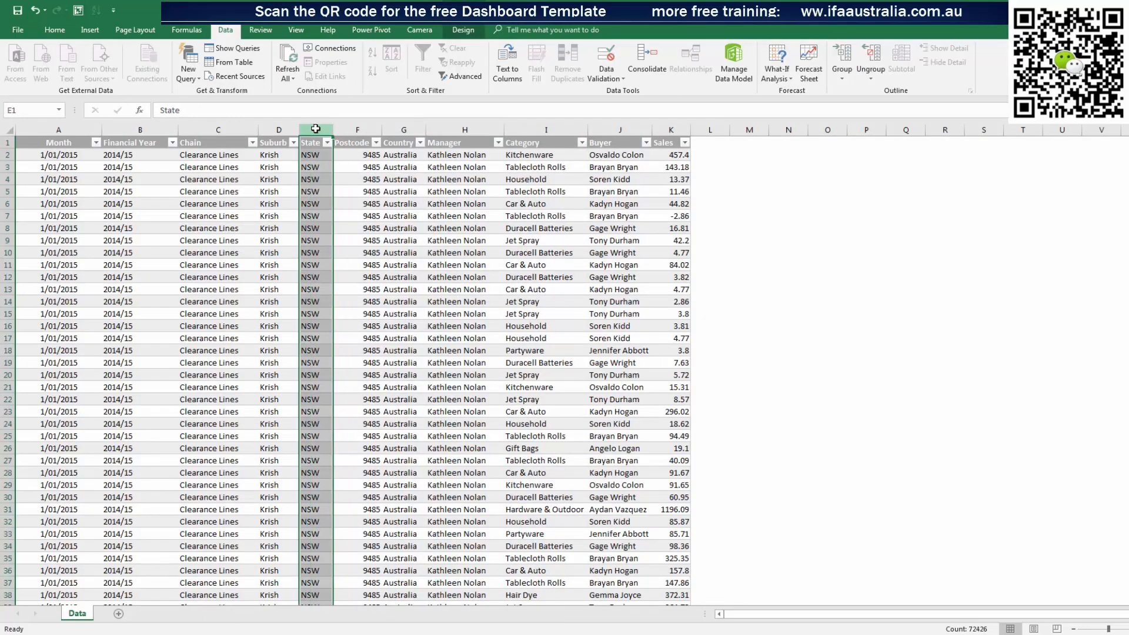
pyautogui.click(228, 127)
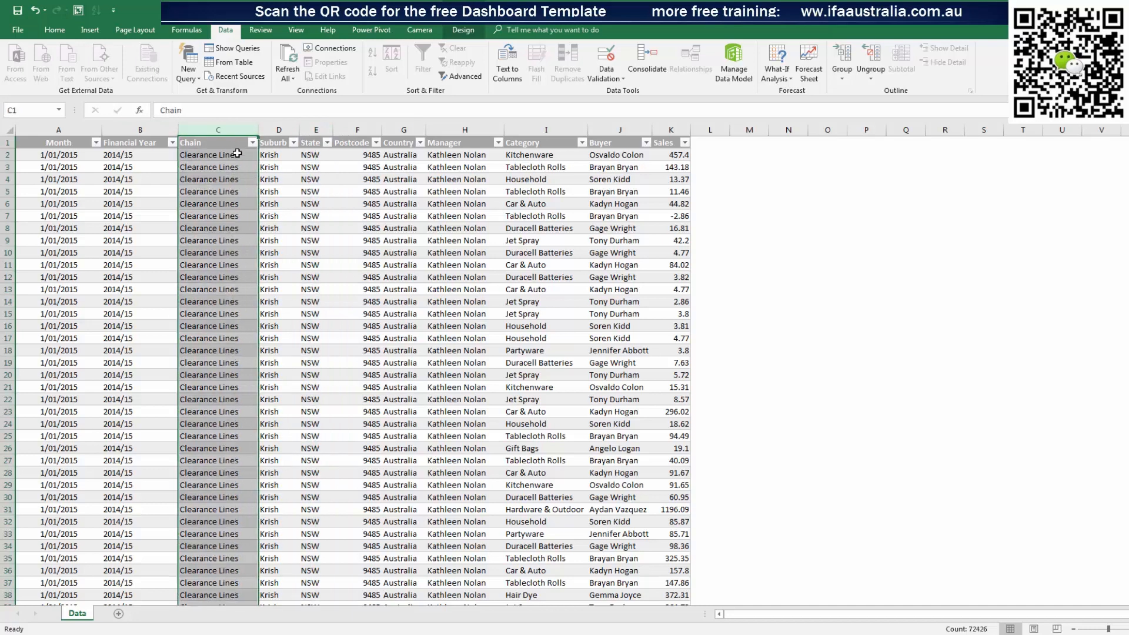
# Insert a PivotTable based on the Data table in a new worksheet
pyautogui.click(172, 228)
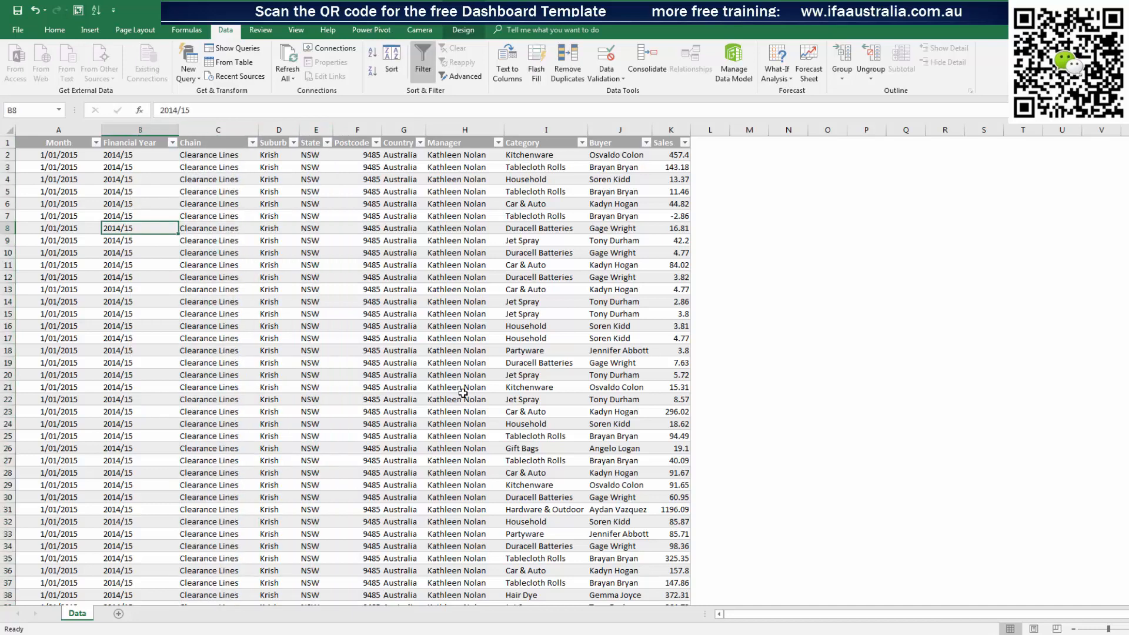
pyautogui.click(91, 30)
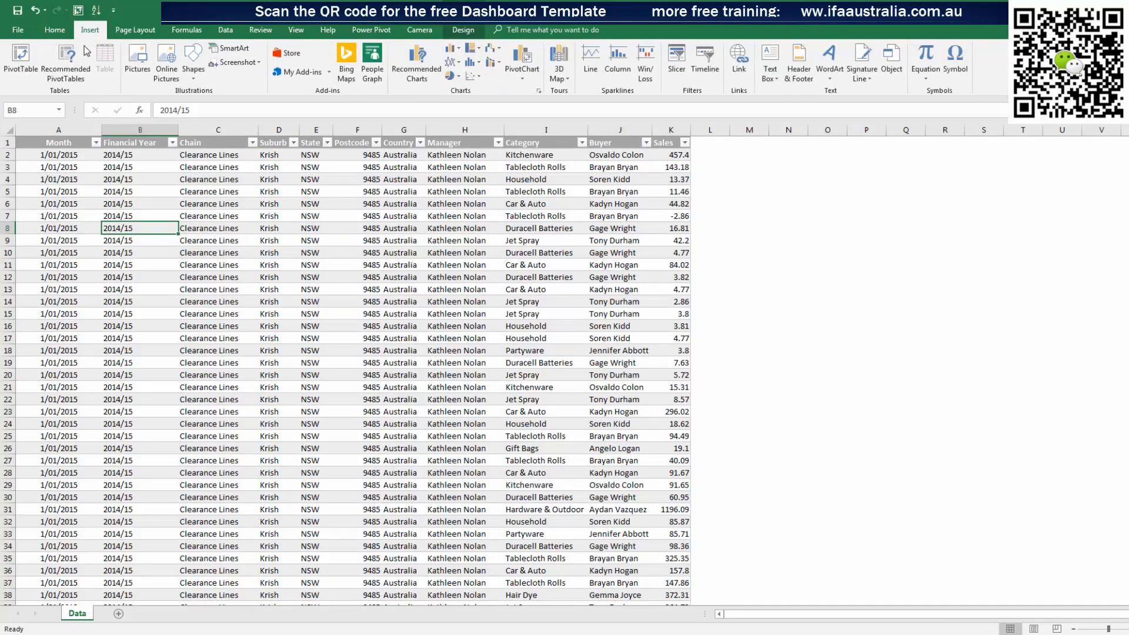
pyautogui.click(21, 59)
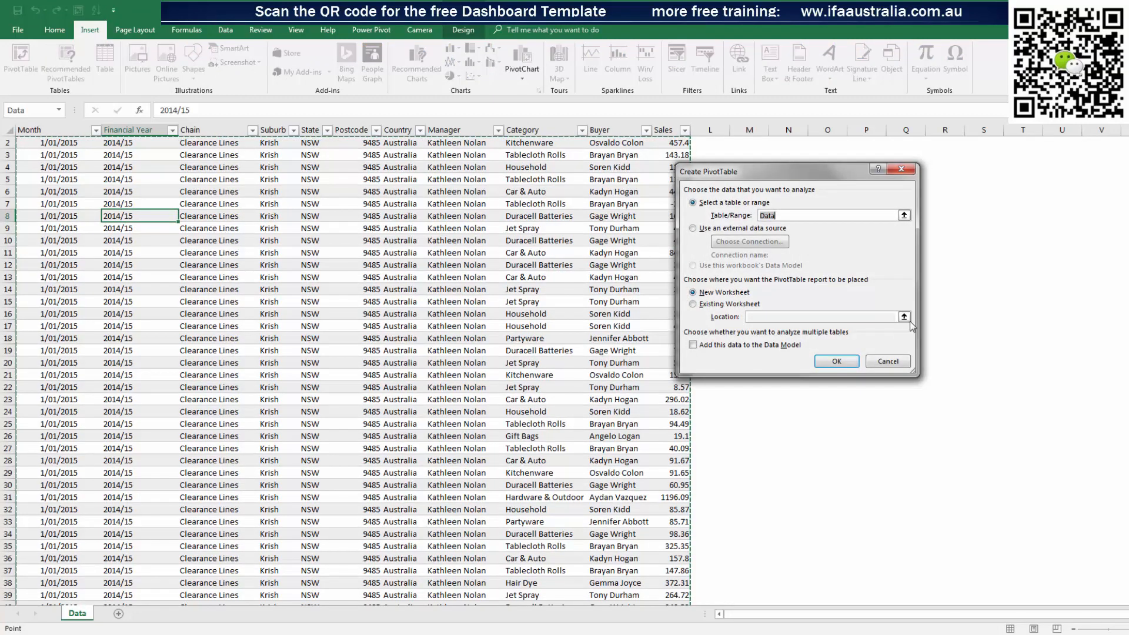
pyautogui.click(850, 362)
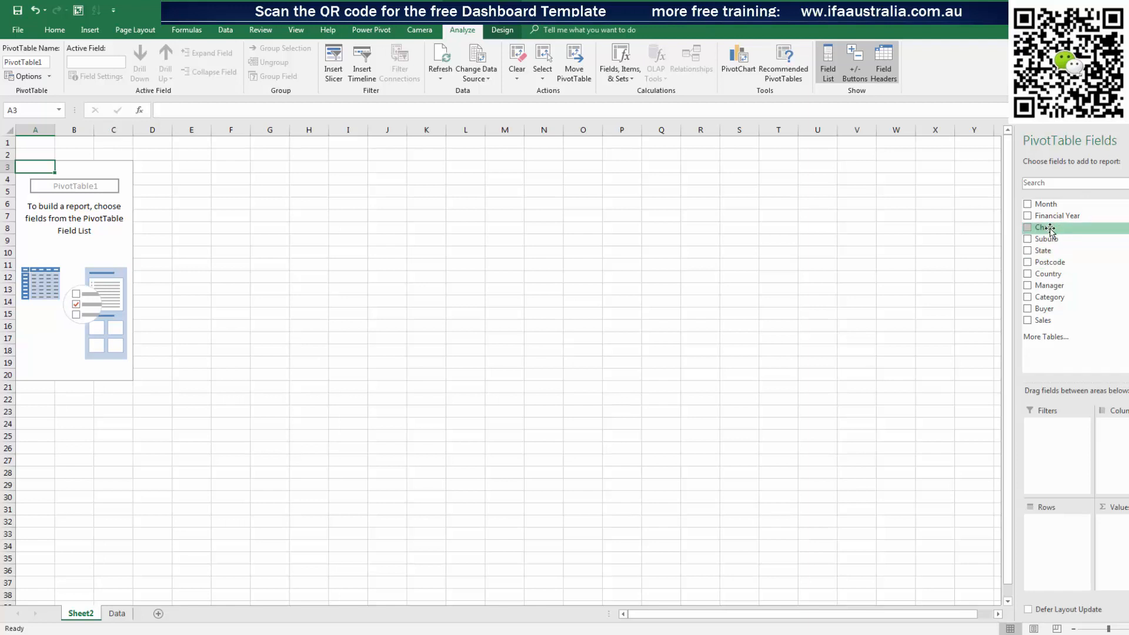
# Lay out the new PivotTable with Chain as rows and the sum of Sales as values
pyautogui.moveTo(1050, 229); pyautogui.dragTo(1070, 536)
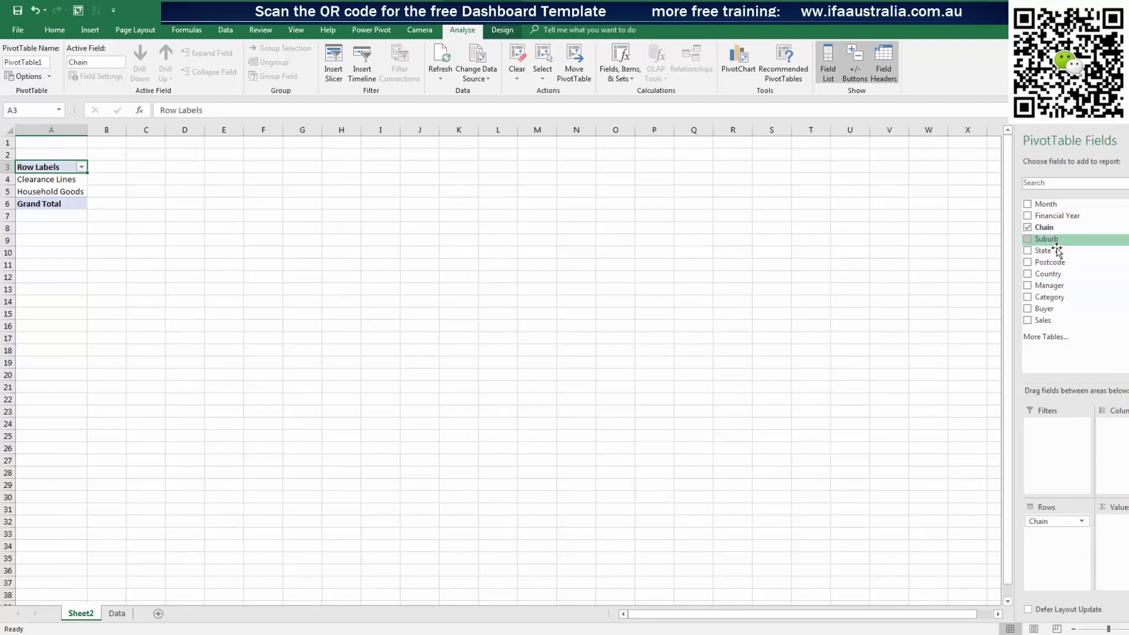
pyautogui.moveTo(1055, 323); pyautogui.dragTo(1120, 536)
pyautogui.click(405, 312)
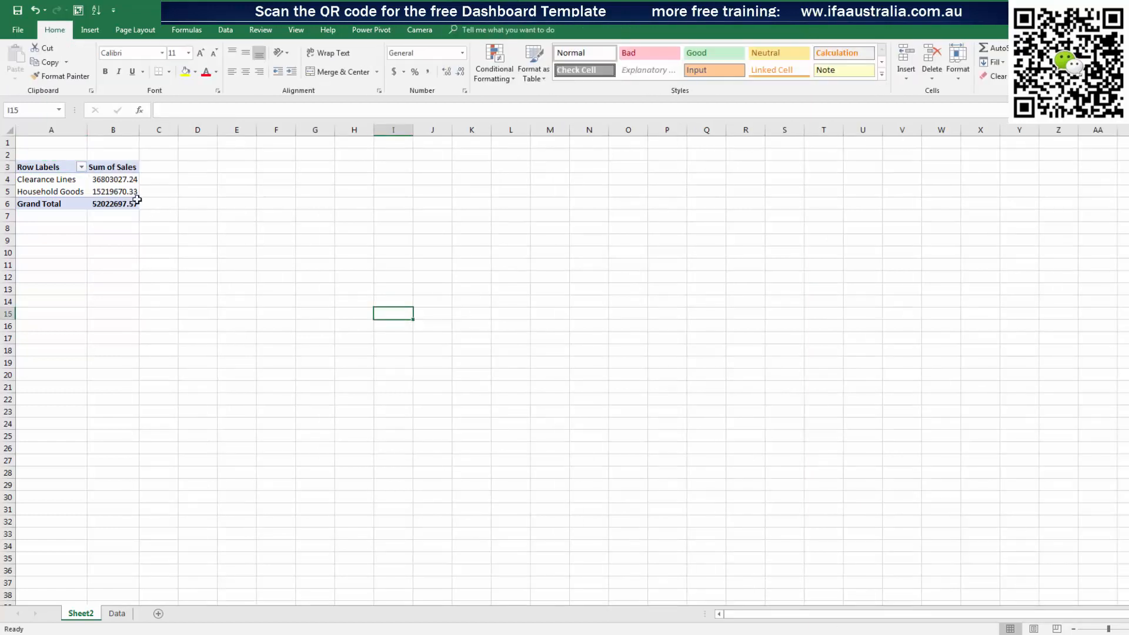
pyautogui.click(97, 182)
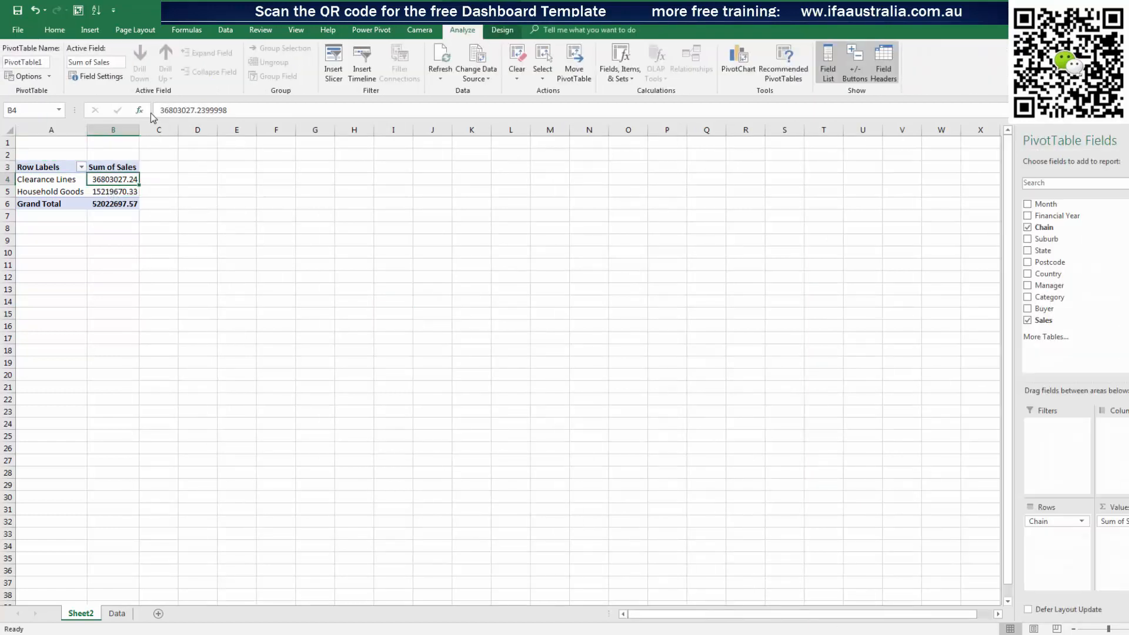
# Widen the Sum of Sales column and choose a Number format with thousands separator and 0 decimal places for the value field
pyautogui.moveTo(141, 128); pyautogui.dragTo(154, 129)
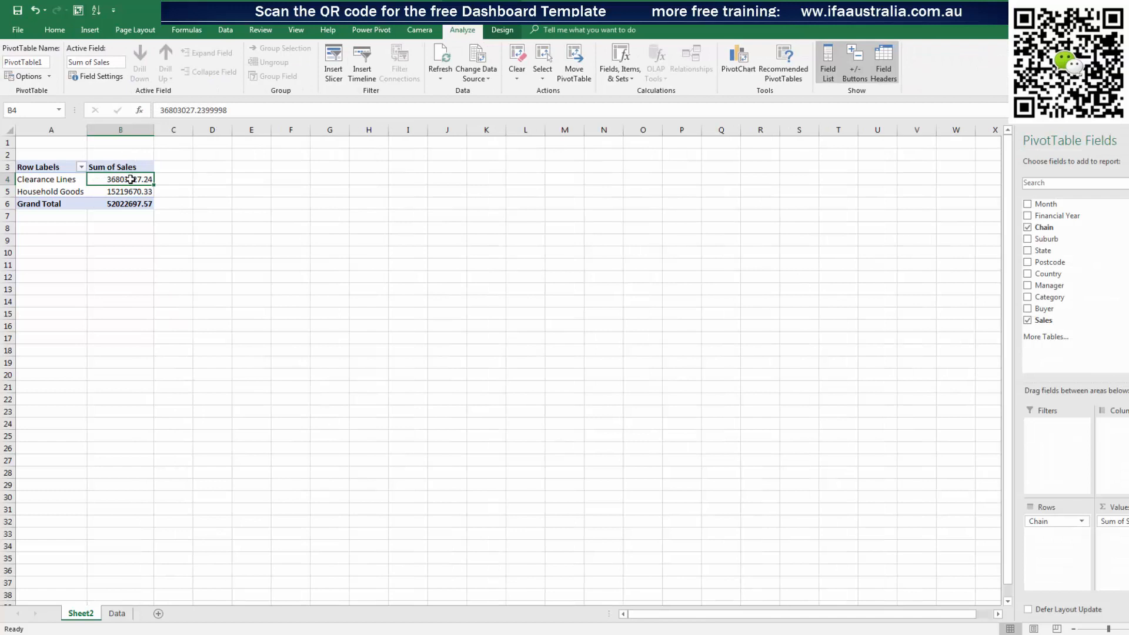
pyautogui.rightClick(133, 183)
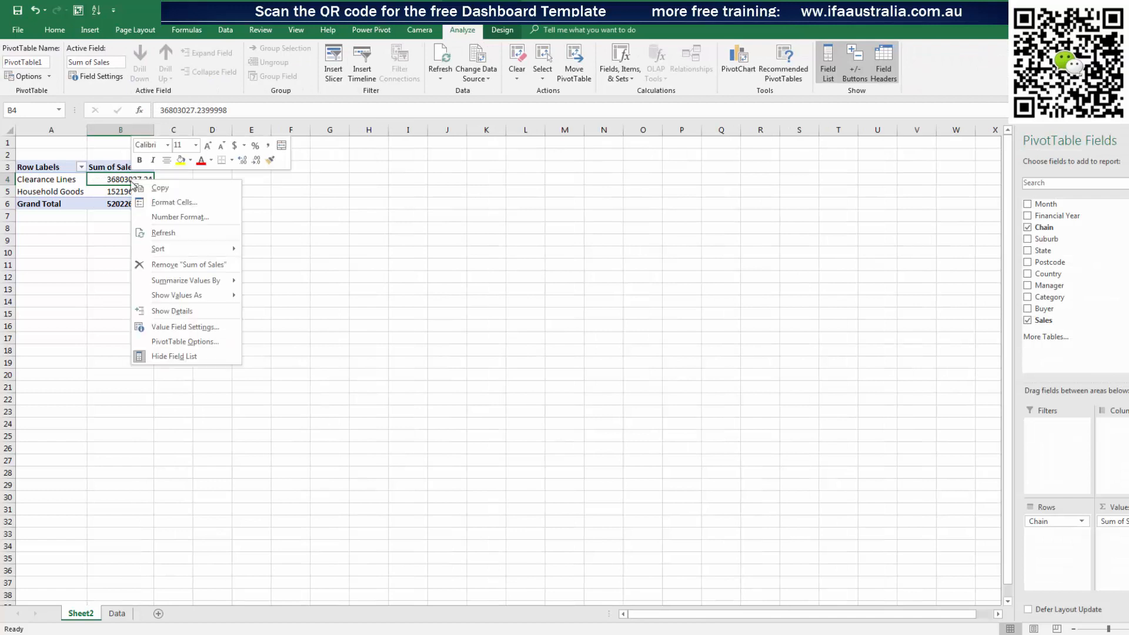
pyautogui.click(199, 328)
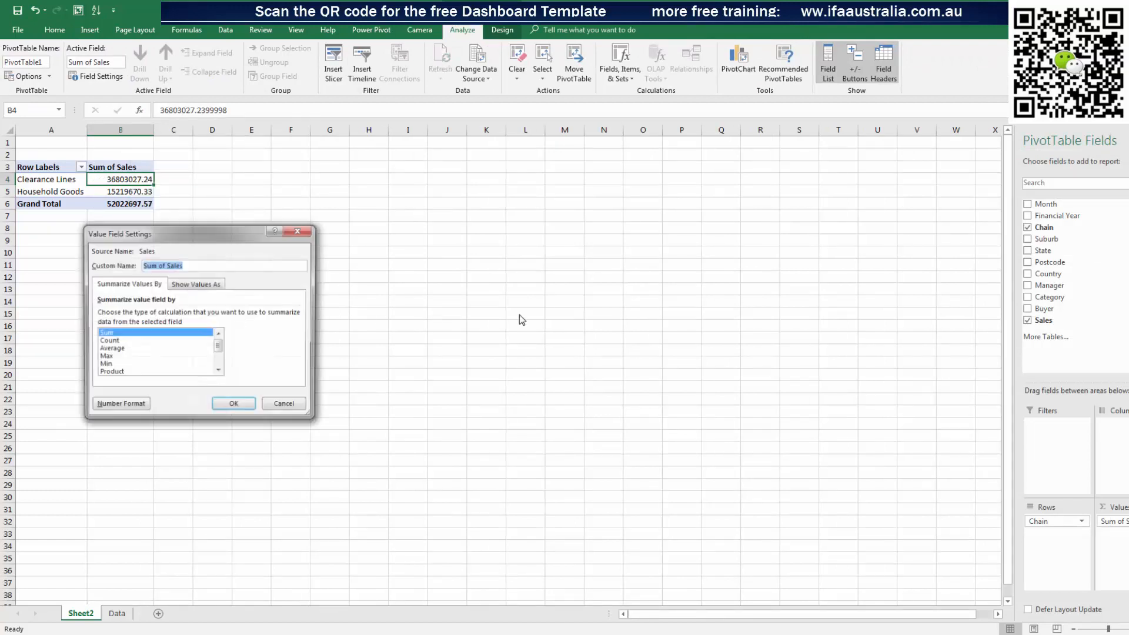
pyautogui.click(121, 405)
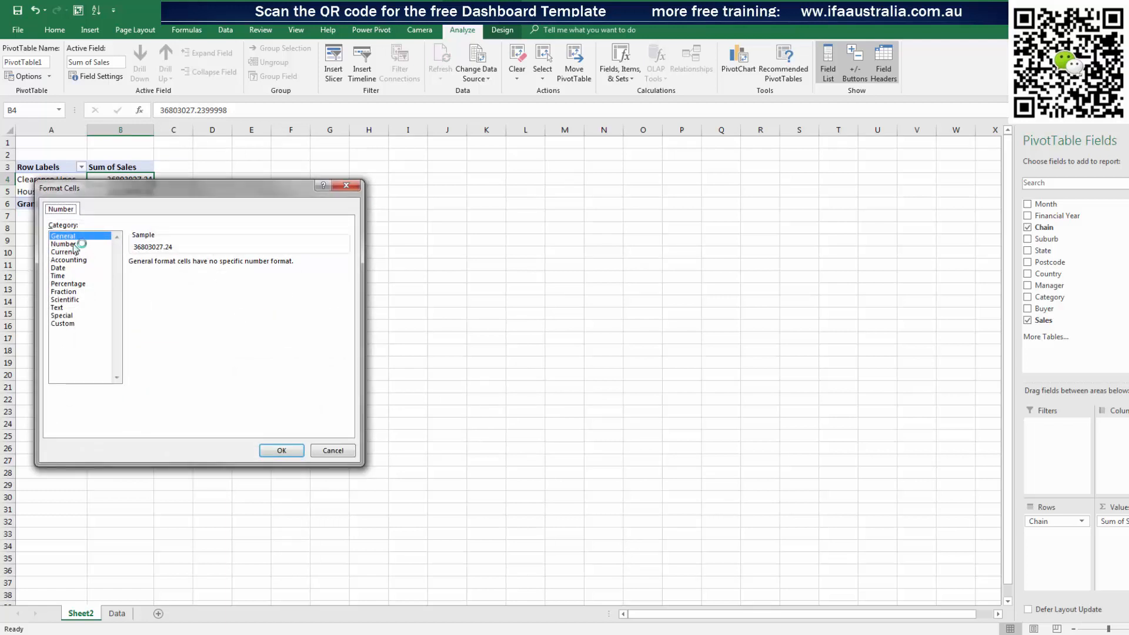
pyautogui.click(71, 243)
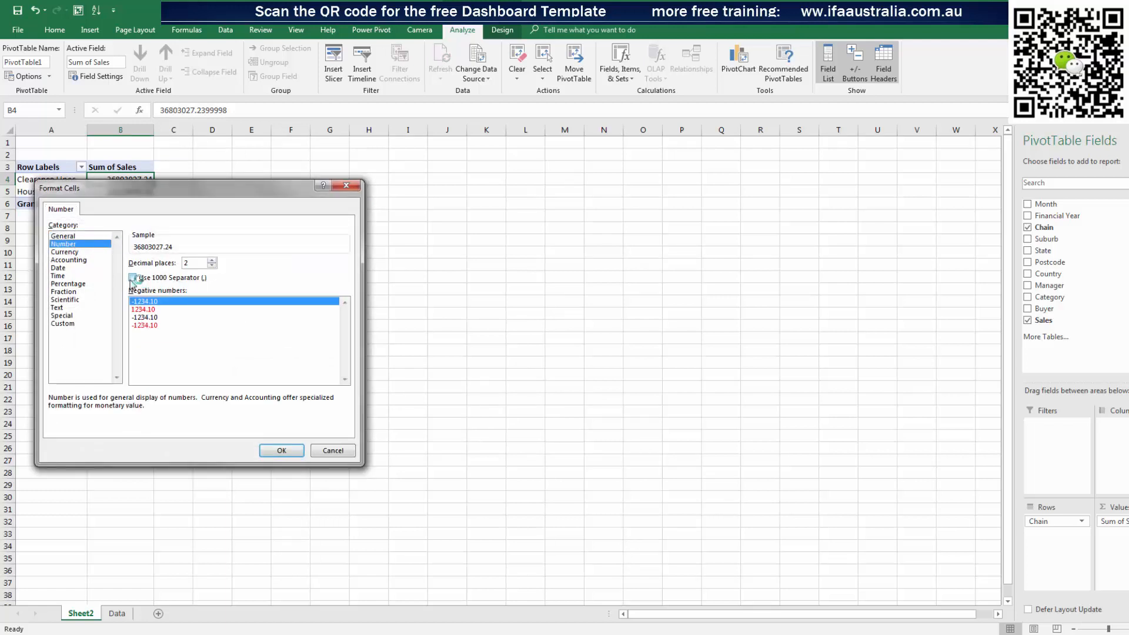
pyautogui.click(132, 277)
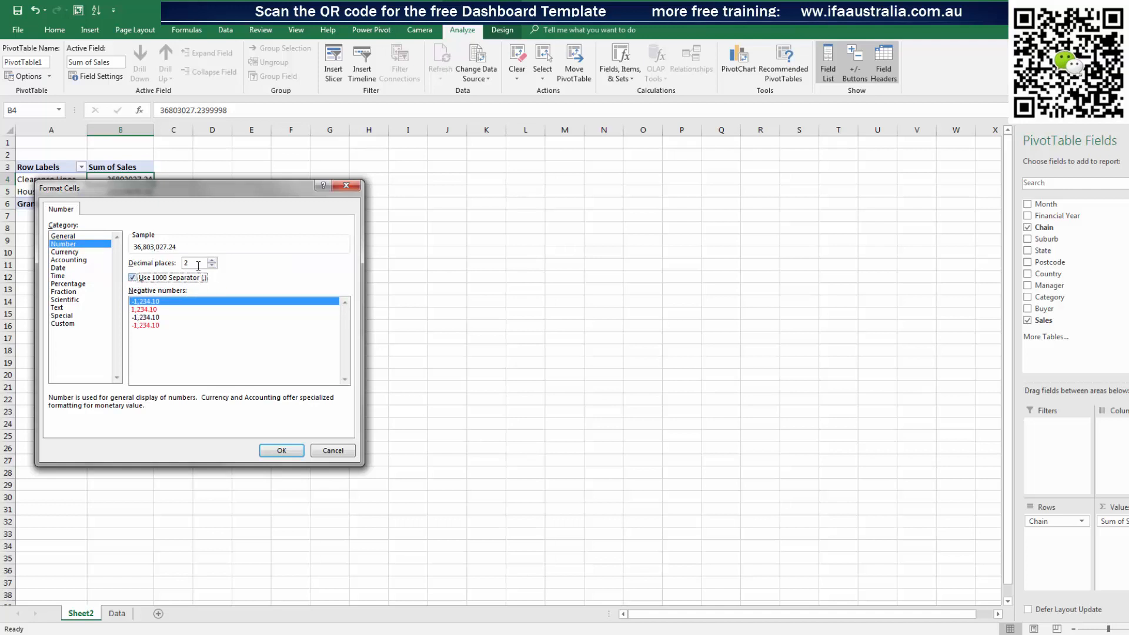
pyautogui.click(169, 264)
pyautogui.write('0')
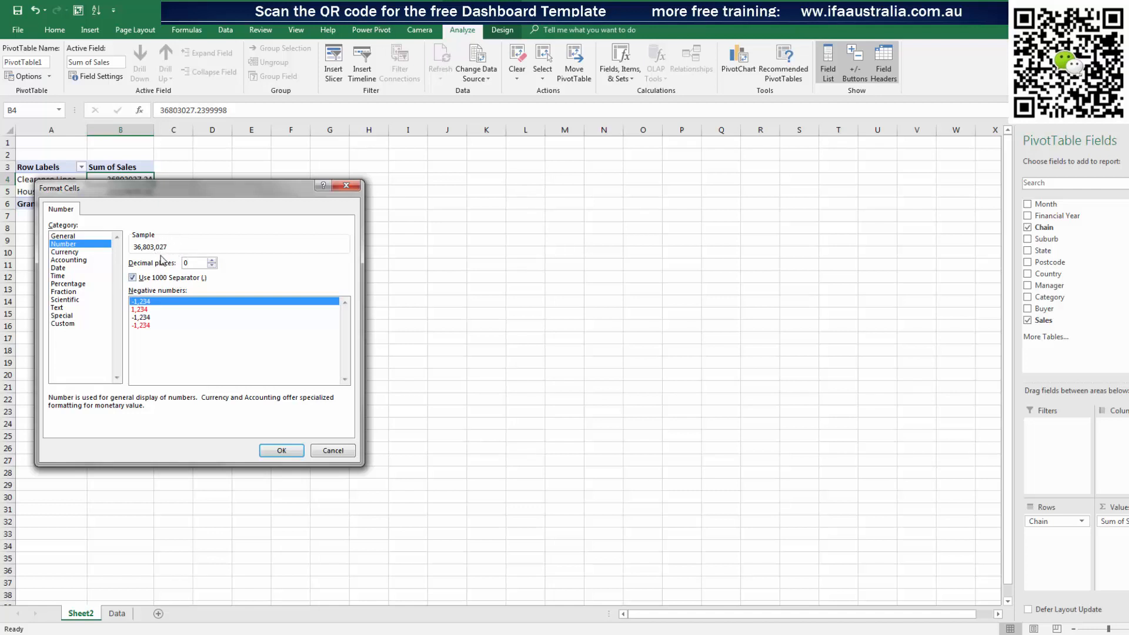
# Apply the custom number format #,##0,K to the Sum of Sales field so the values display in thousands
pyautogui.click(68, 323)
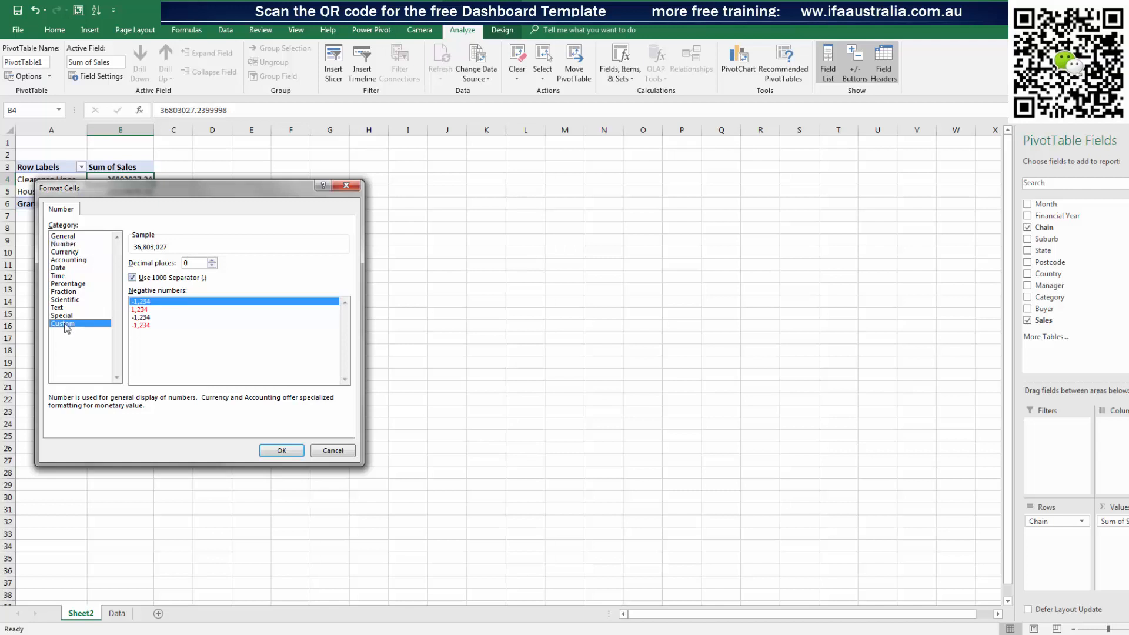
pyautogui.click(148, 316)
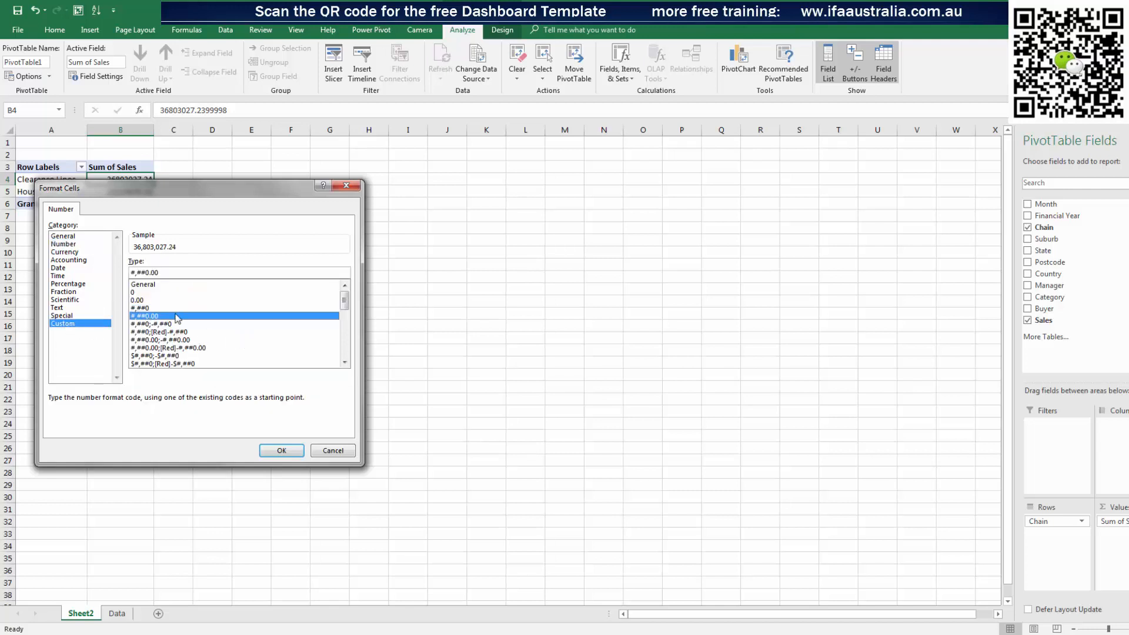
pyautogui.click(160, 308)
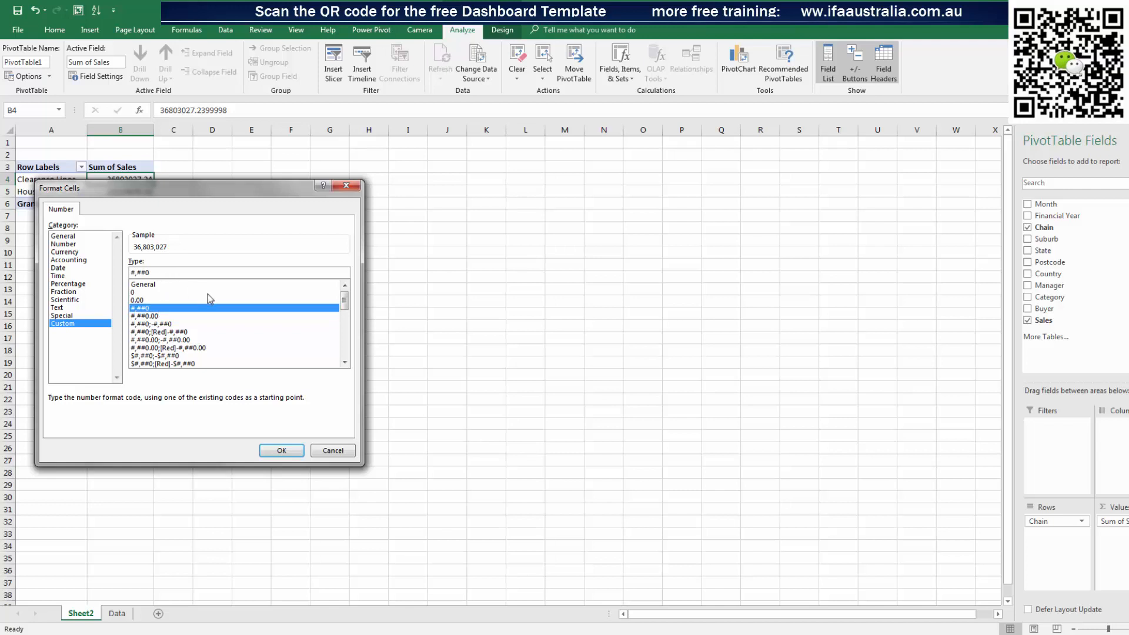
pyautogui.write(',K')
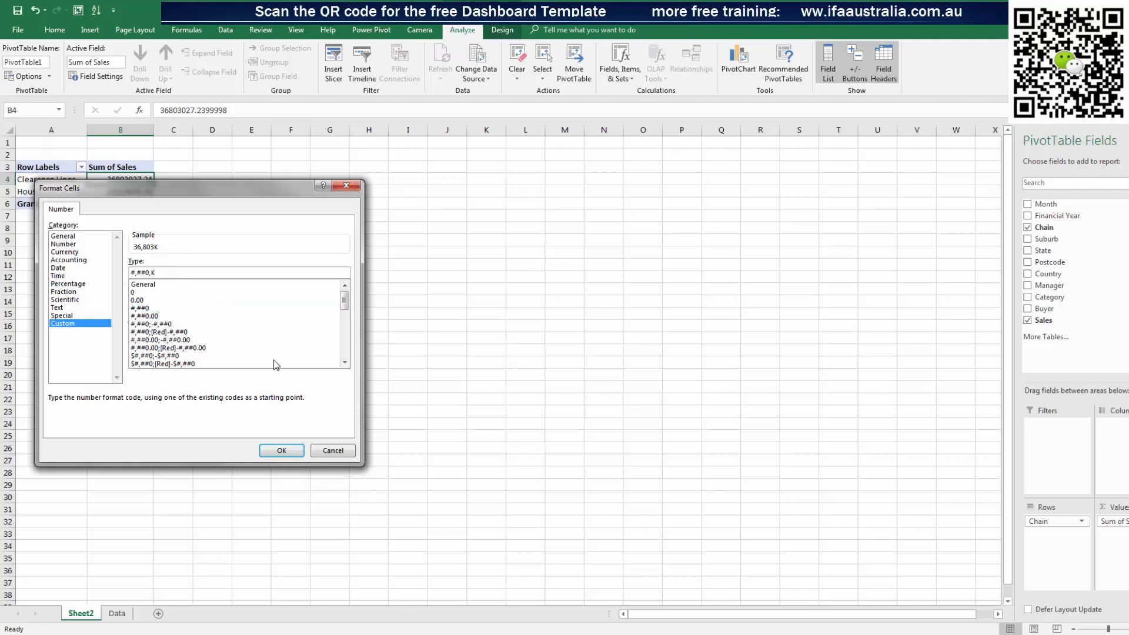
pyautogui.click(287, 454)
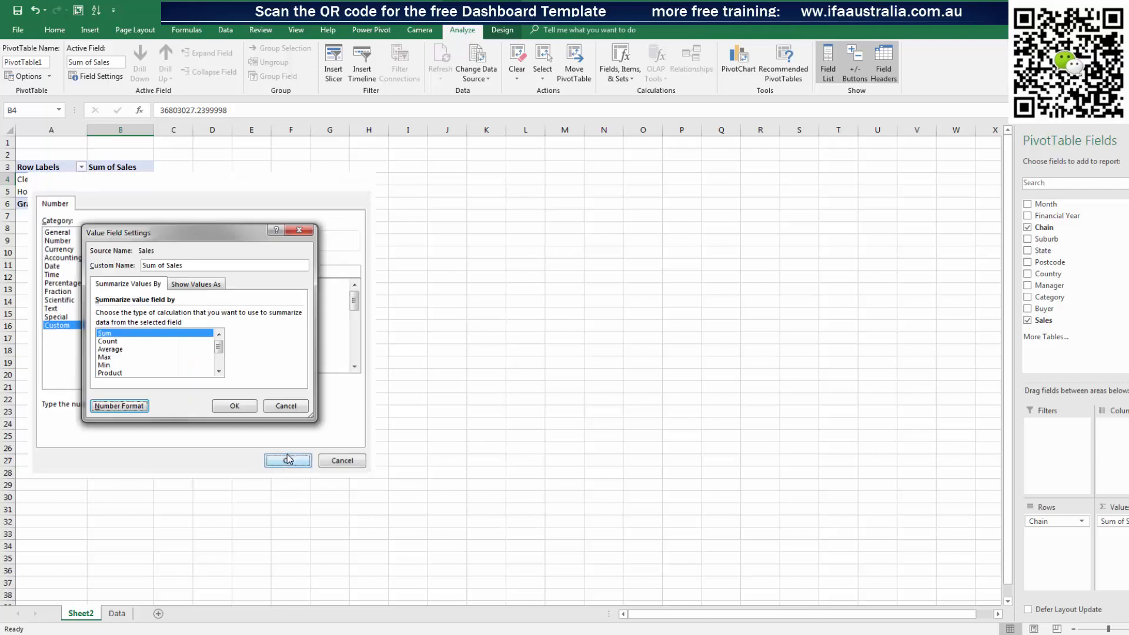
pyautogui.click(244, 407)
pyautogui.click(327, 372)
pyautogui.click(114, 192)
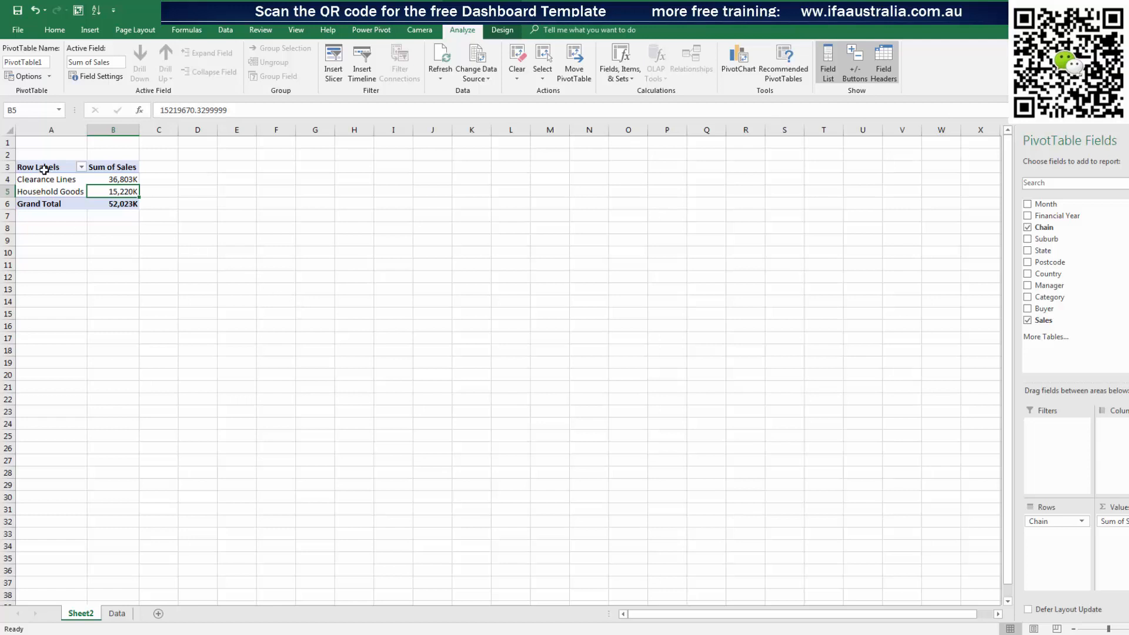
# Hide the gridlines on the PivotTable's worksheet
pyautogui.click(76, 184)
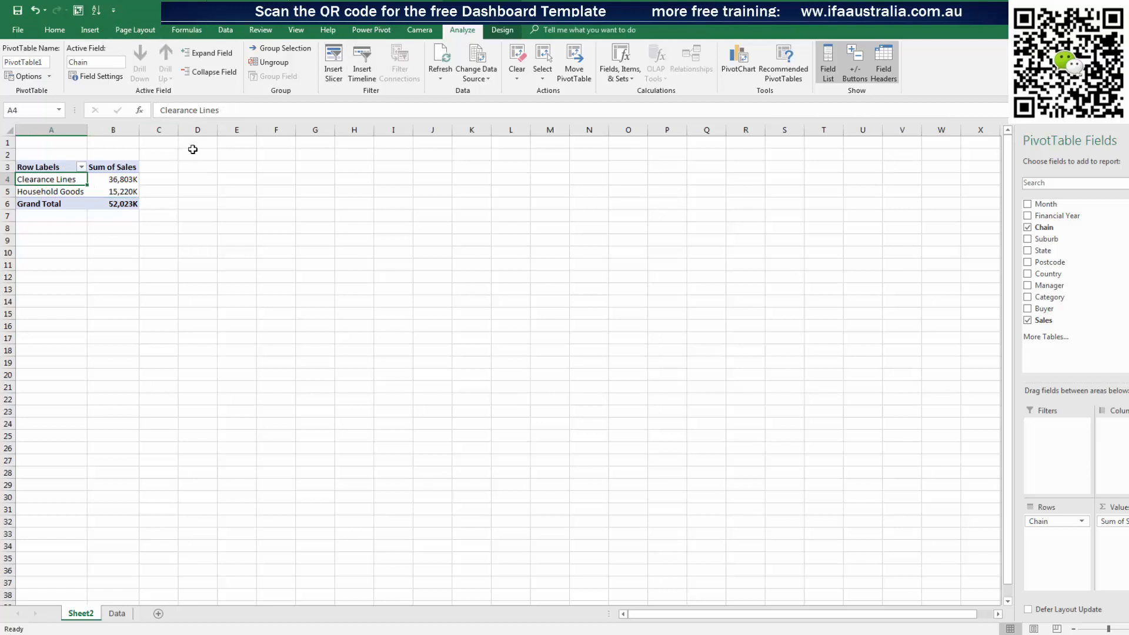
pyautogui.click(296, 30)
pyautogui.click(134, 71)
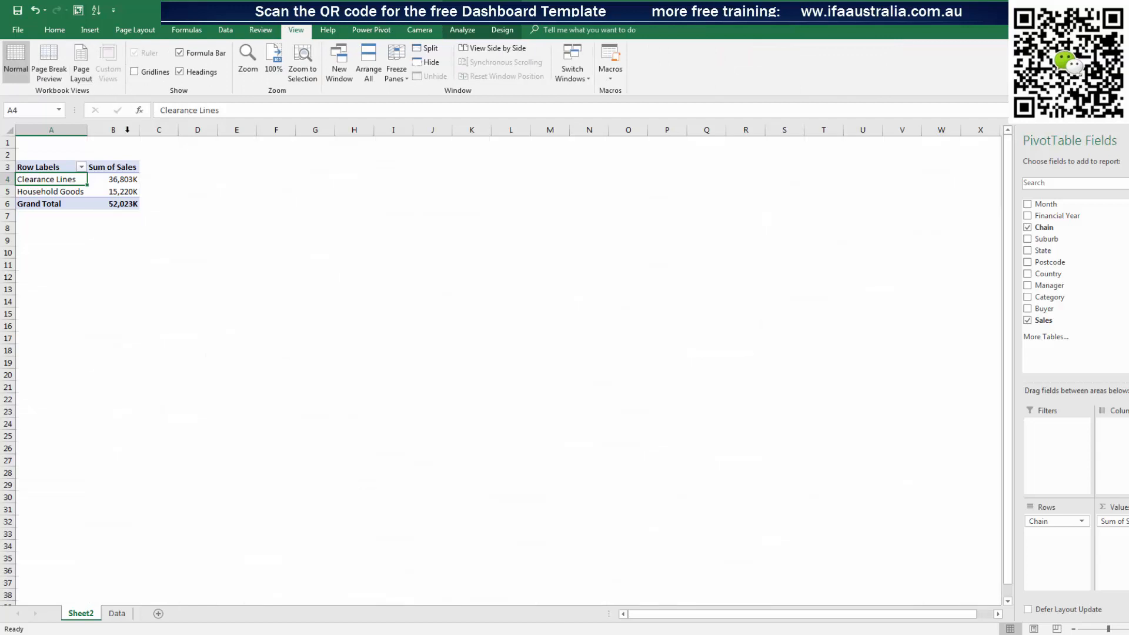
# Insert a Pie PivotChart from the chain sales PivotTable and enlarge it to about 10.4 cm high by 15 cm wide
pyautogui.click(113, 179)
pyautogui.click(462, 30)
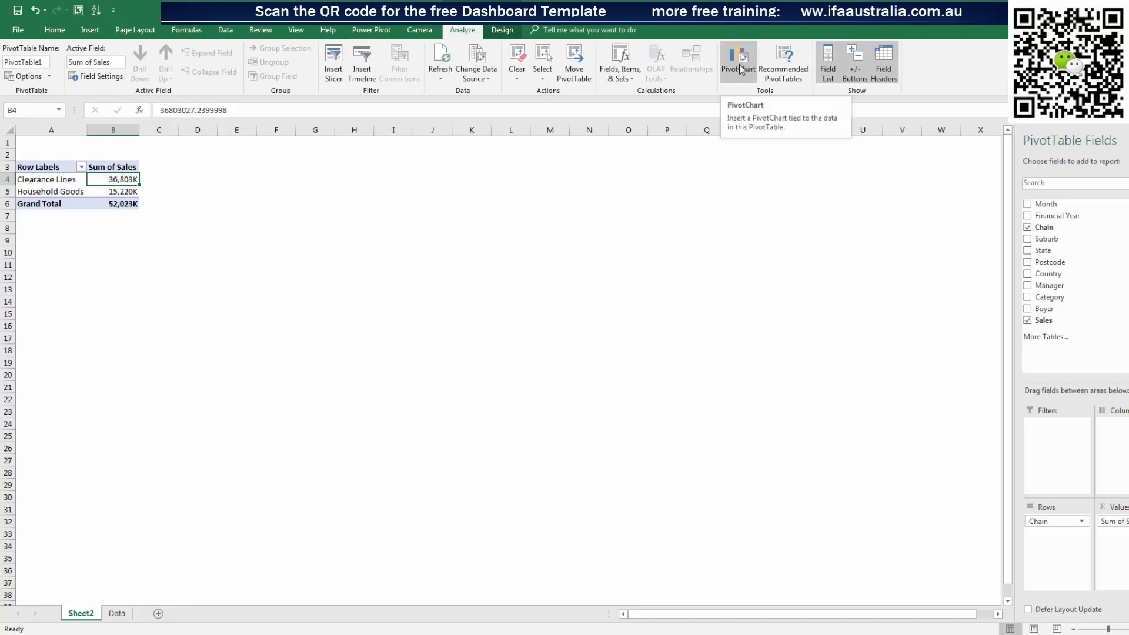
pyautogui.click(739, 65)
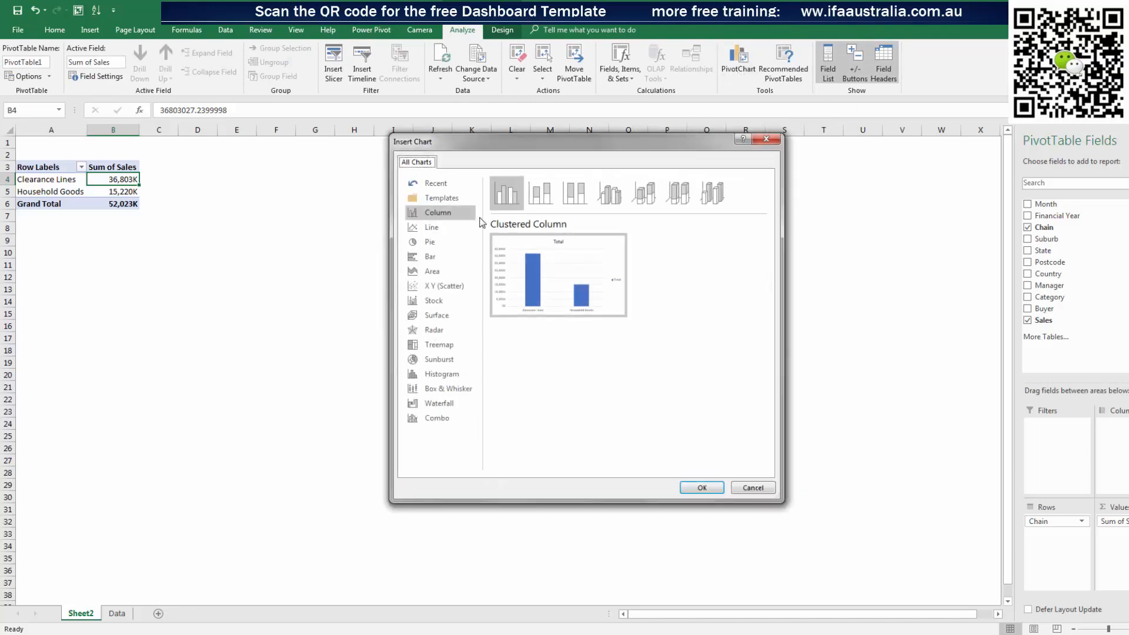
pyautogui.click(443, 246)
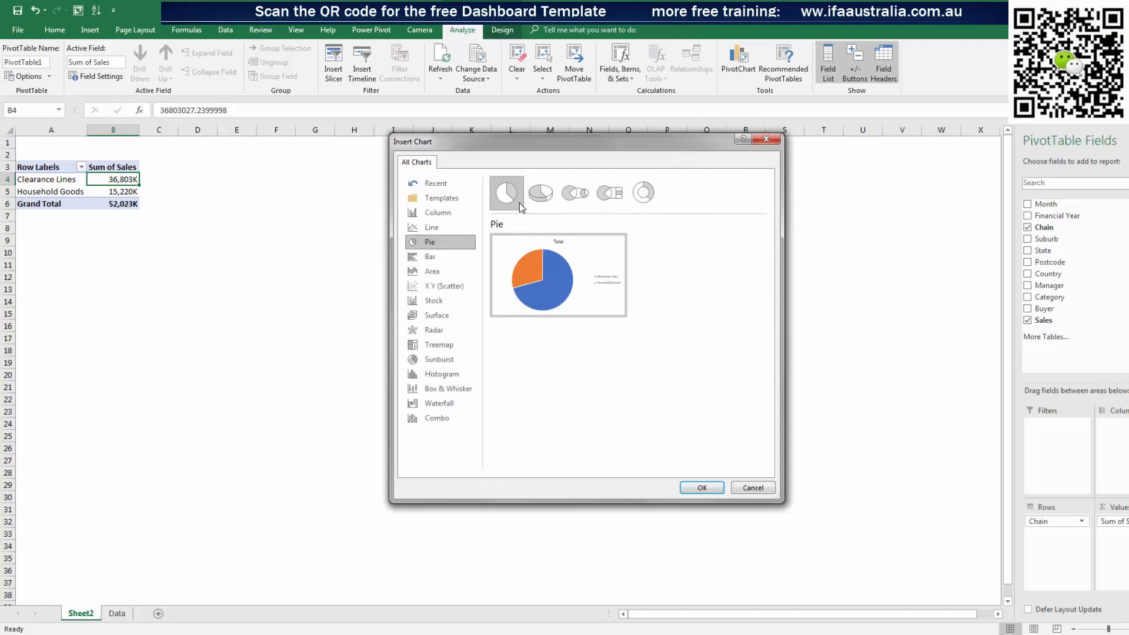
pyautogui.click(701, 488)
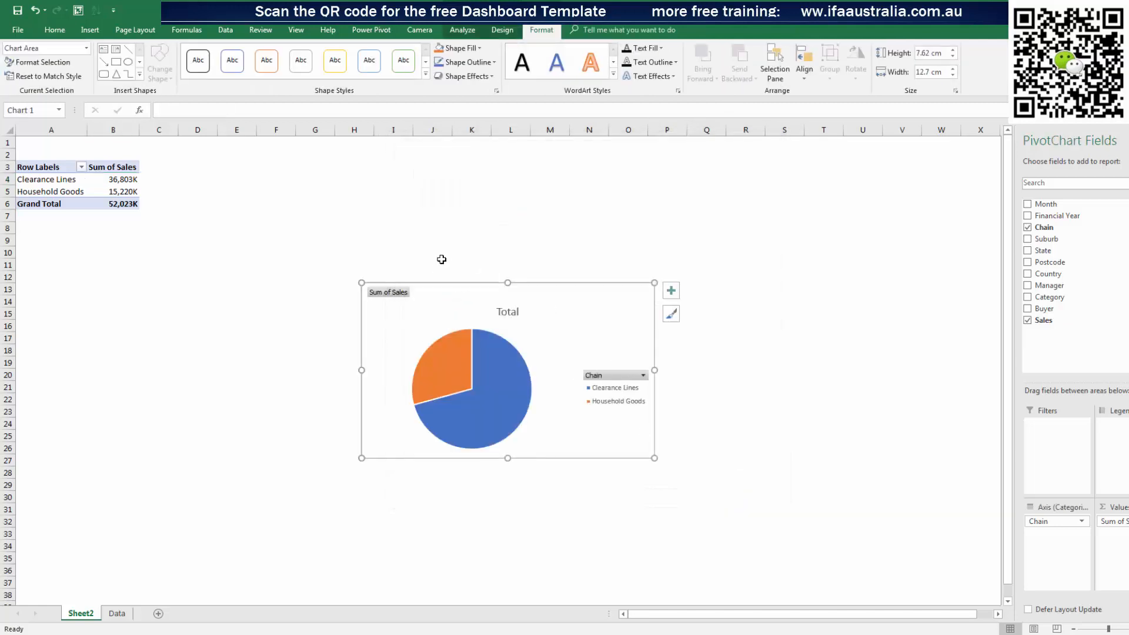
pyautogui.moveTo(361, 283); pyautogui.dragTo(369, 206)
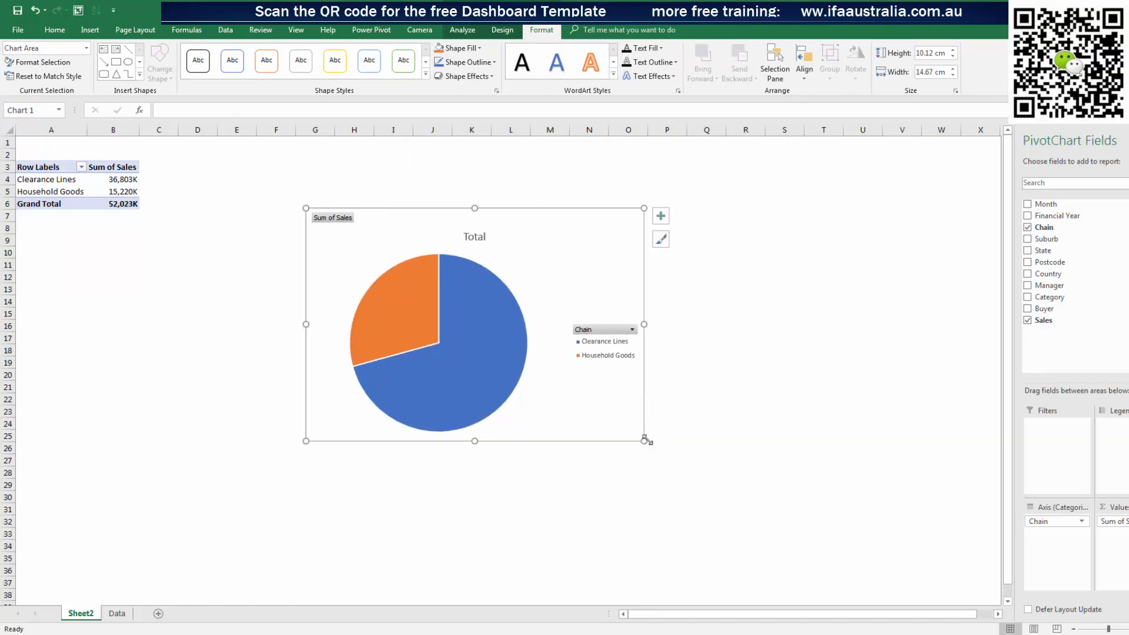
pyautogui.moveTo(650, 447); pyautogui.dragTo(659, 453)
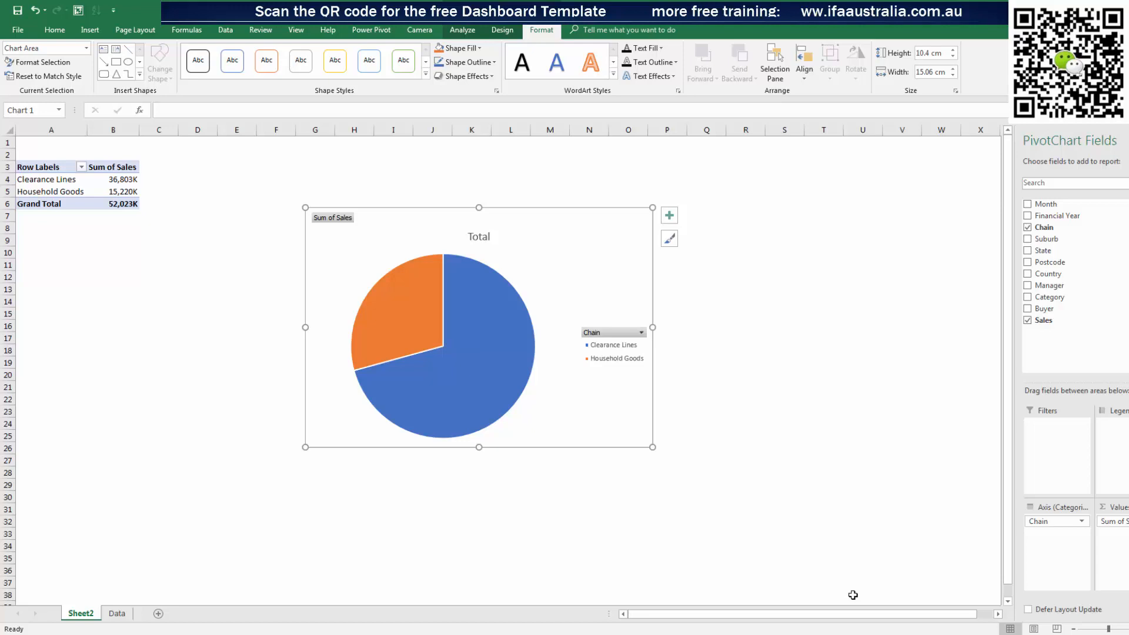
# Recolor the pie chart with the monochromatic grey palette
pyautogui.click(462, 29)
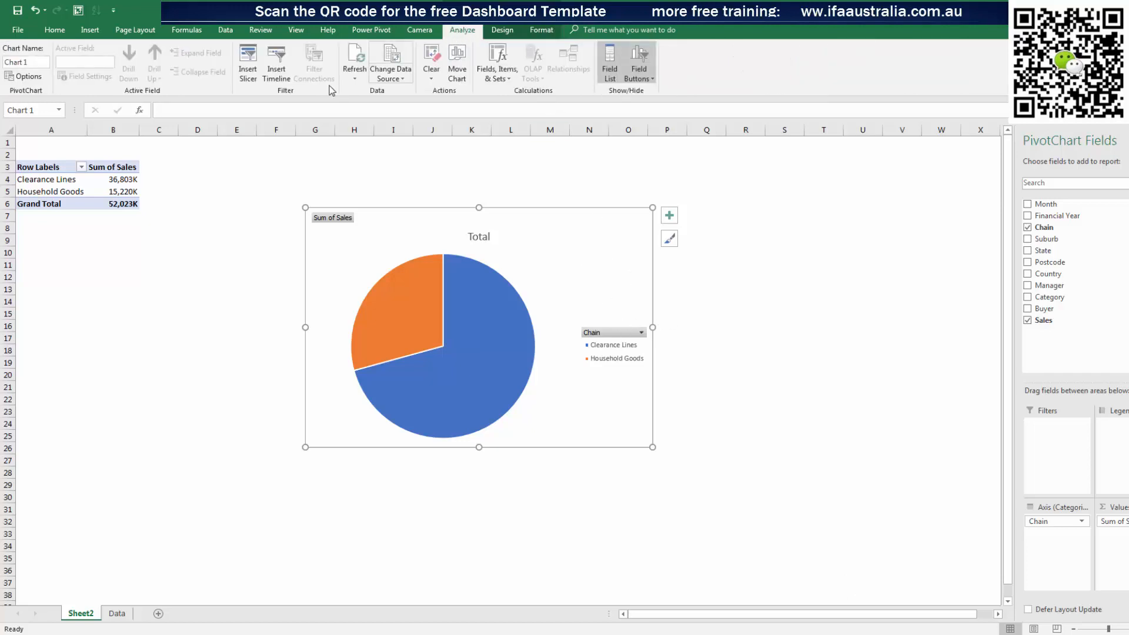
pyautogui.click(510, 30)
pyautogui.click(90, 81)
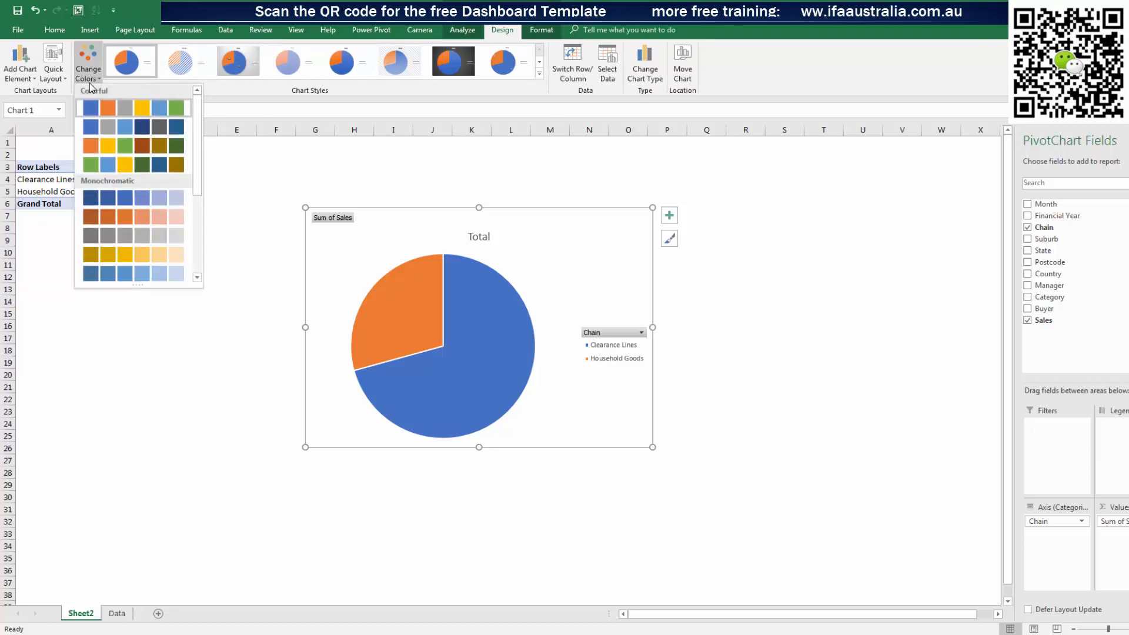
pyautogui.click(121, 238)
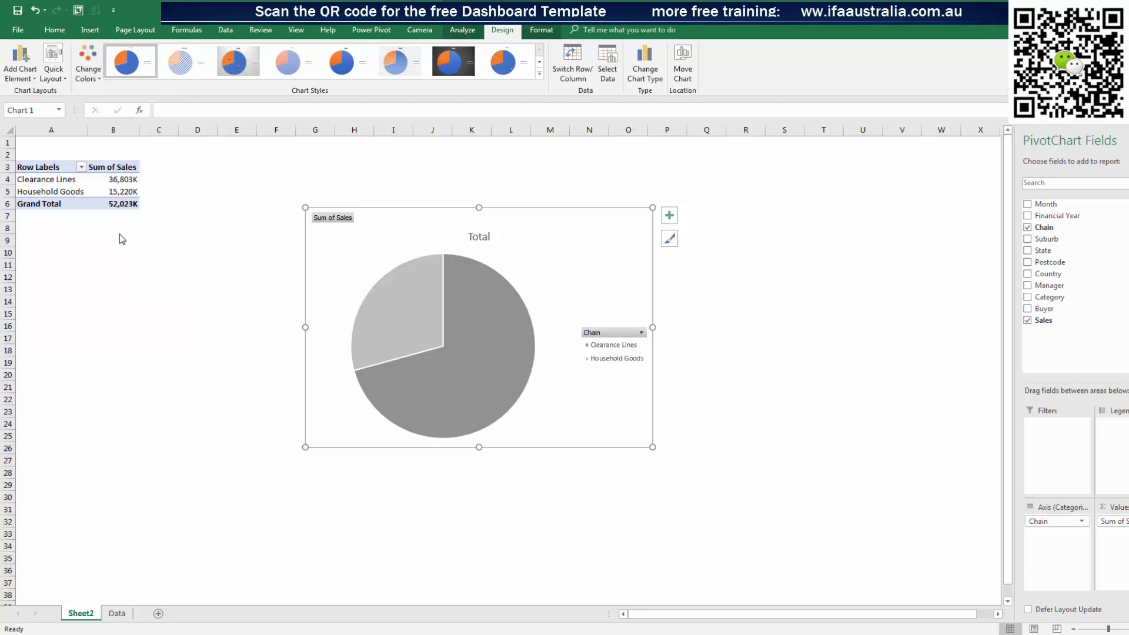
pyautogui.click(807, 288)
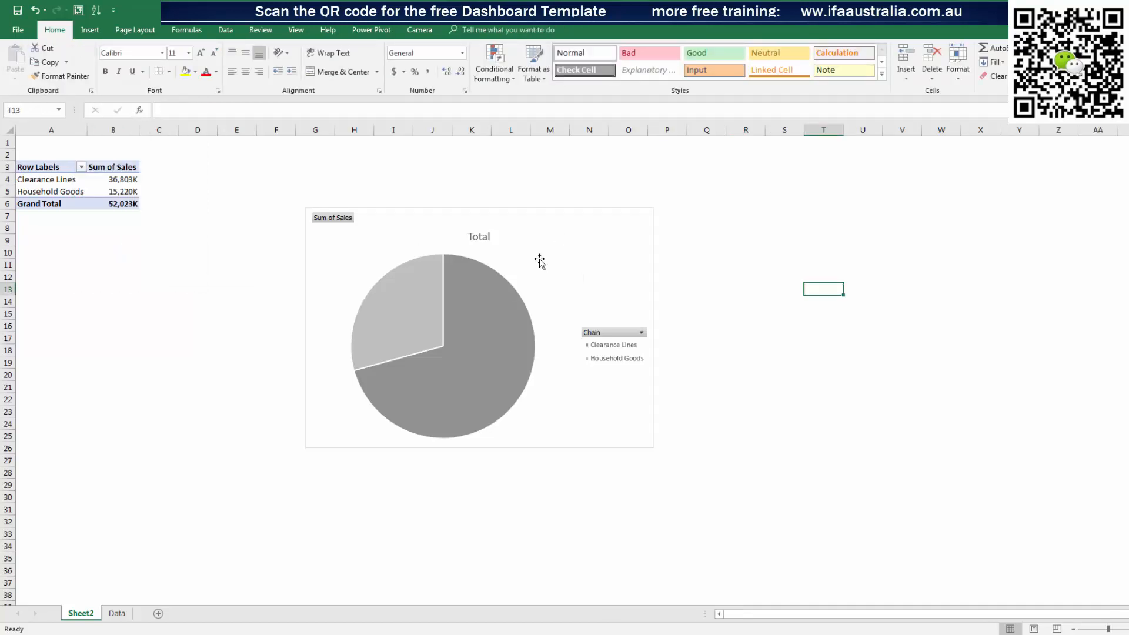
# Hide the Chain axis field button on the pie chart
pyautogui.click(536, 259)
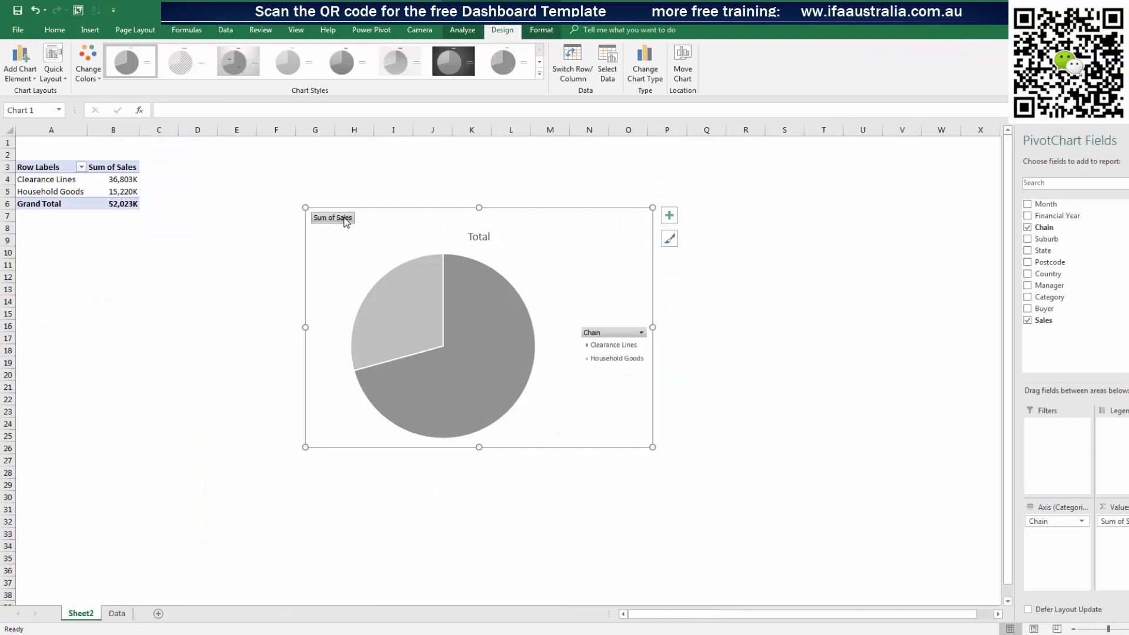
pyautogui.rightClick(614, 334)
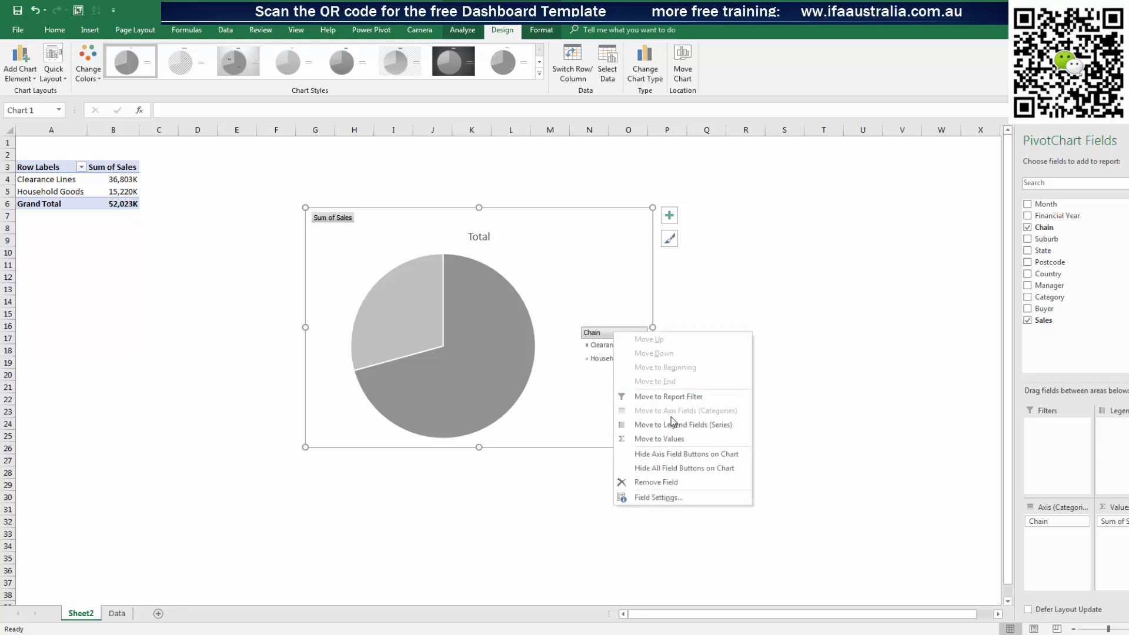
pyautogui.click(704, 453)
pyautogui.click(612, 343)
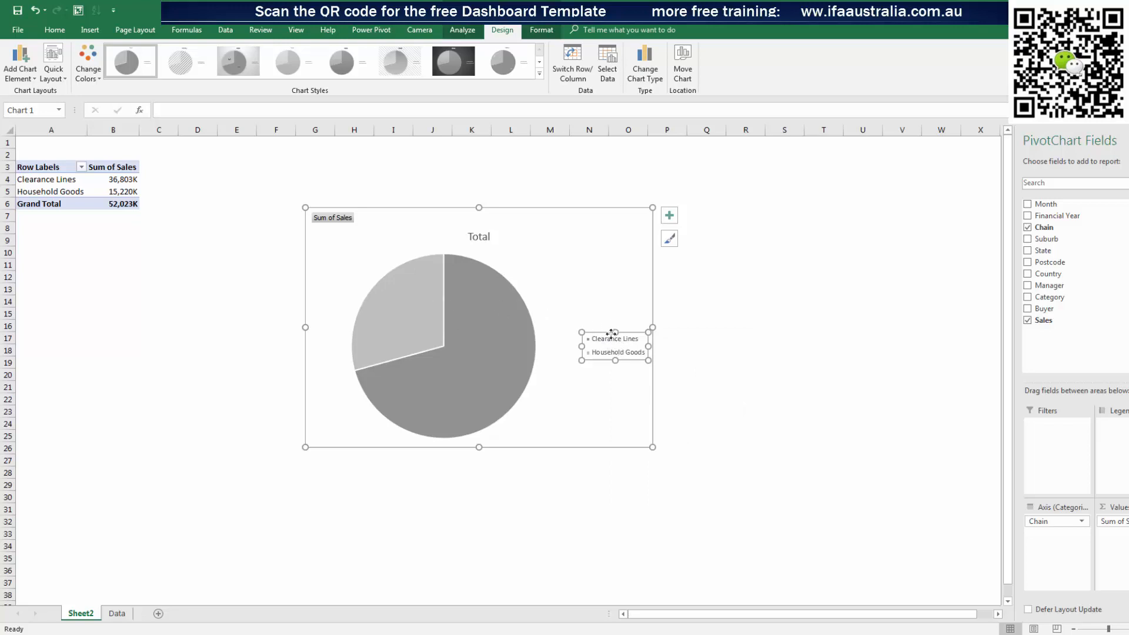
pyautogui.rightClick(609, 343)
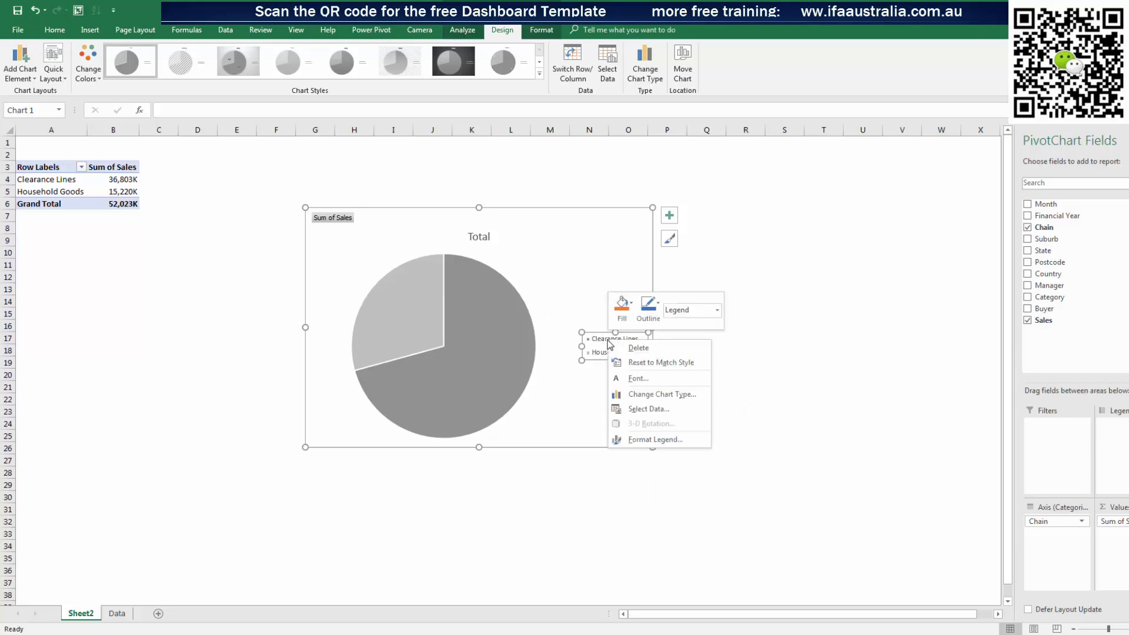
pyautogui.click(869, 328)
pyautogui.click(722, 375)
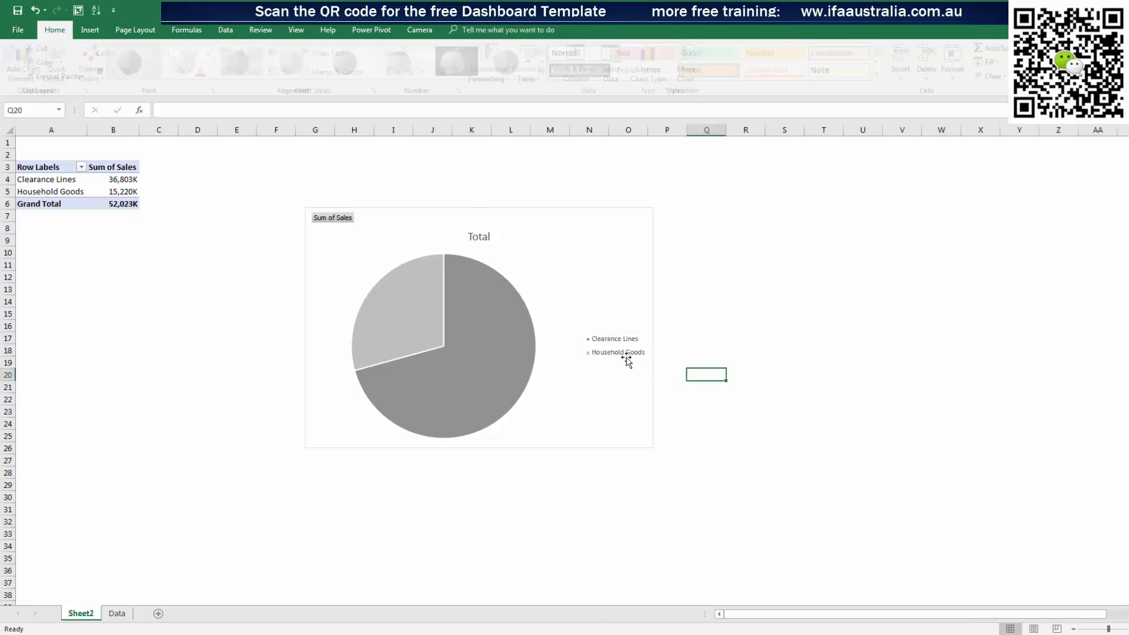
pyautogui.rightClick(609, 343)
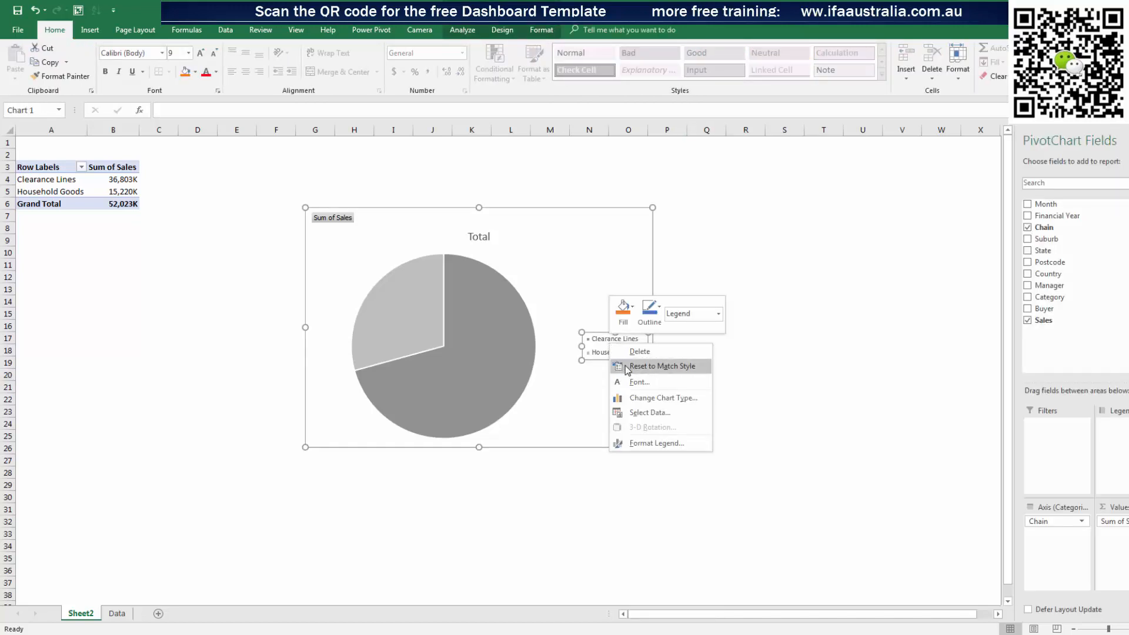
pyautogui.click(596, 332)
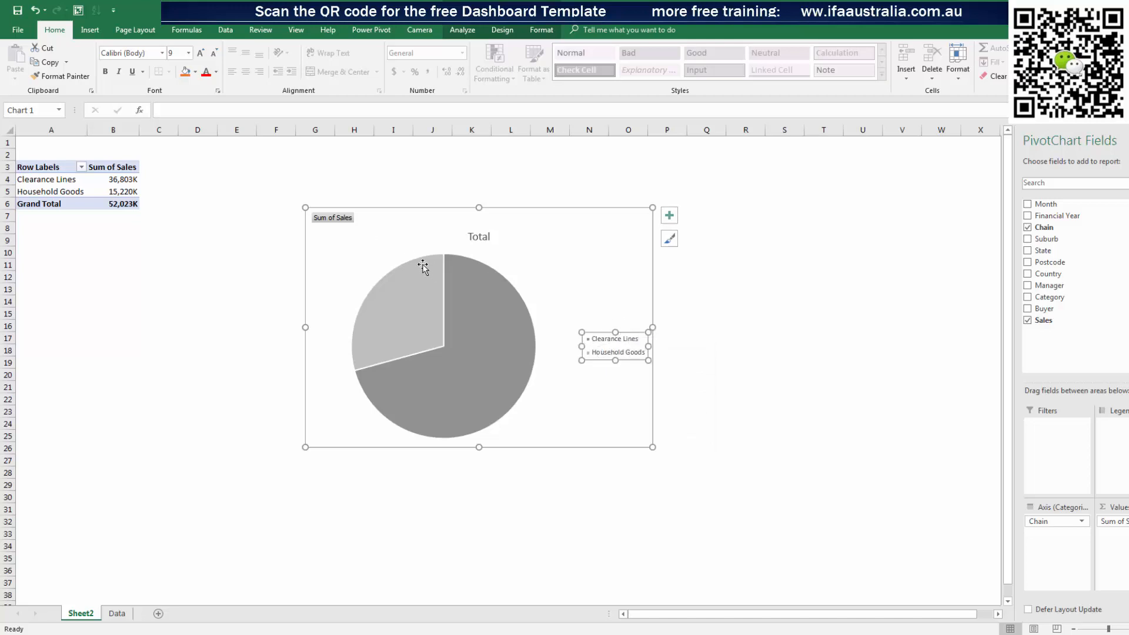
# Hide the Sum of Sales value field button on the pie chart and make the chart slightly narrower
pyautogui.rightClick(334, 218)
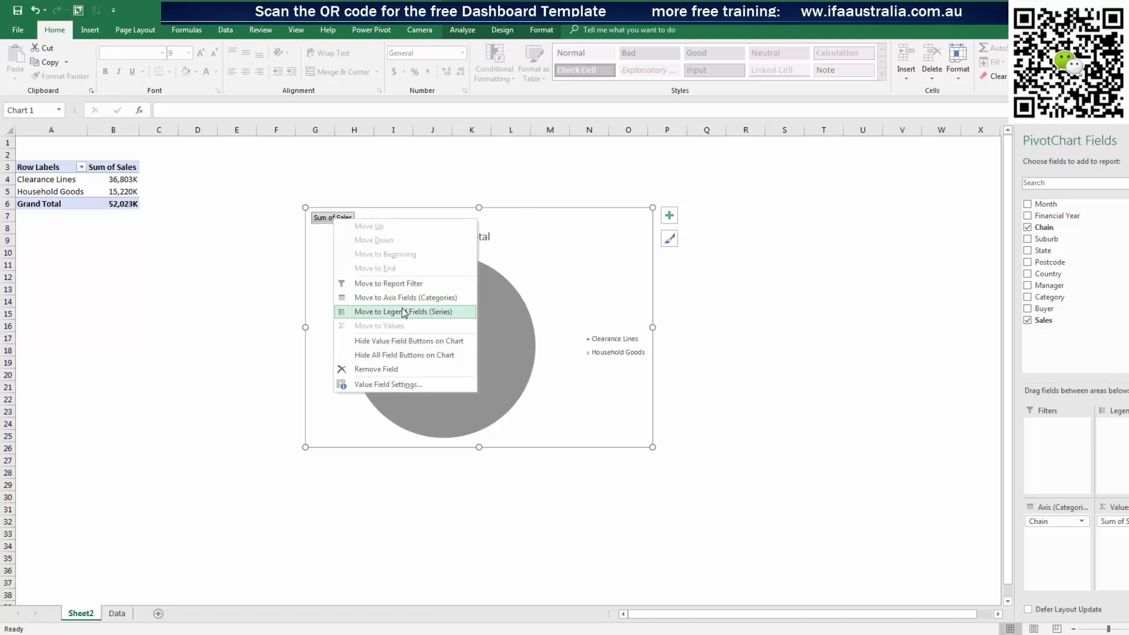
pyautogui.click(410, 341)
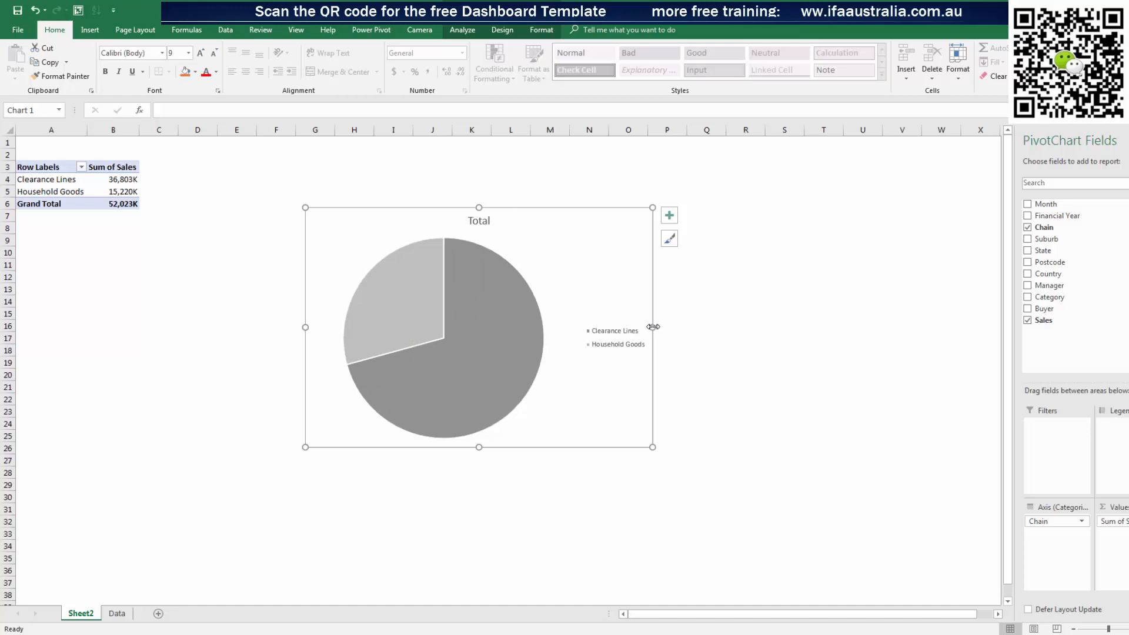
pyautogui.moveTo(653, 326); pyautogui.dragTo(648, 327)
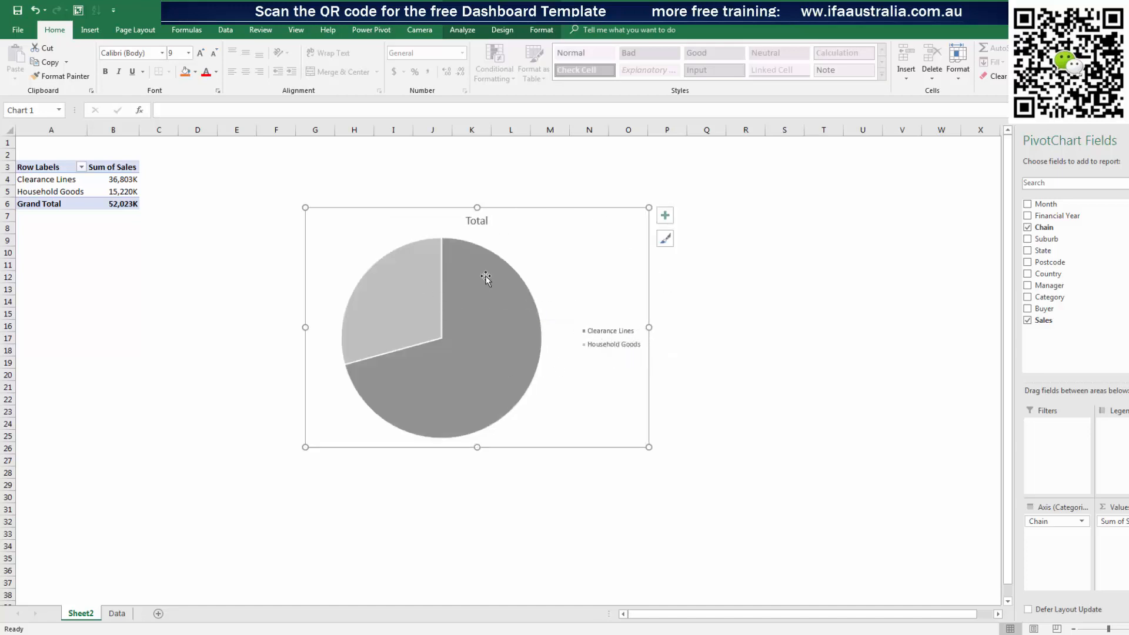
# Add data labels to the pie chart showing category name, value and percentage
pyautogui.click(506, 294)
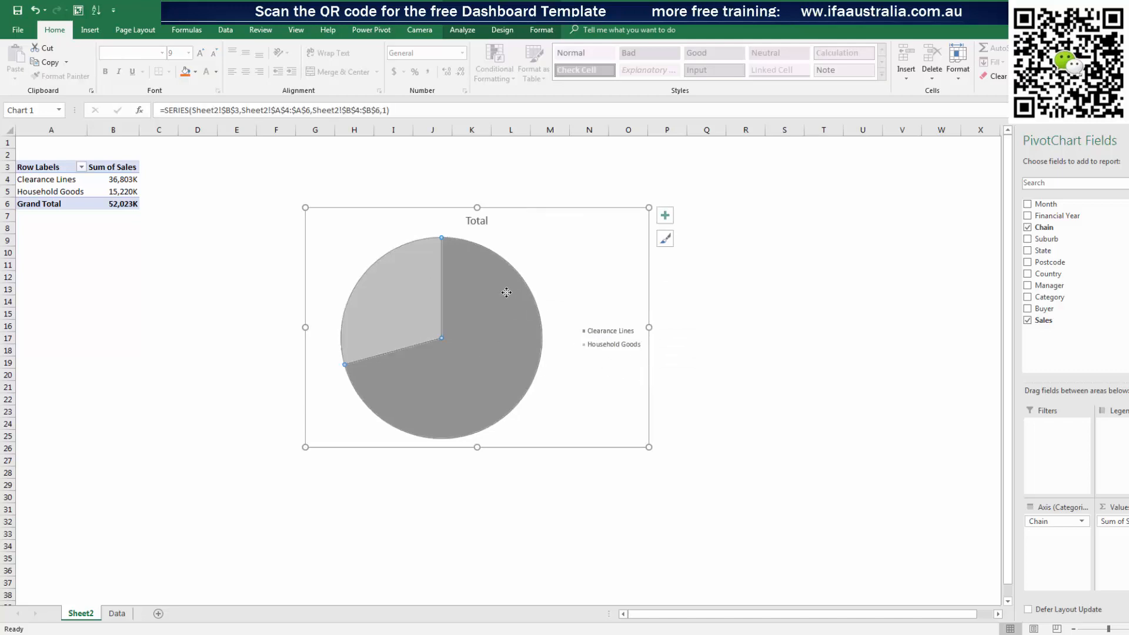
pyautogui.click(665, 217)
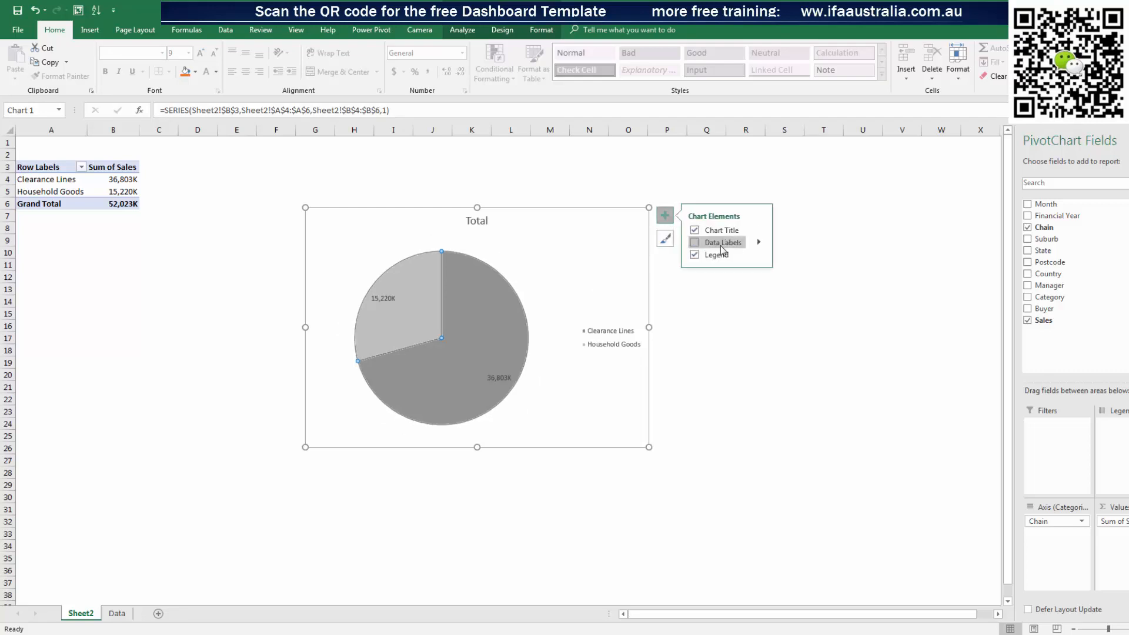
pyautogui.click(759, 242)
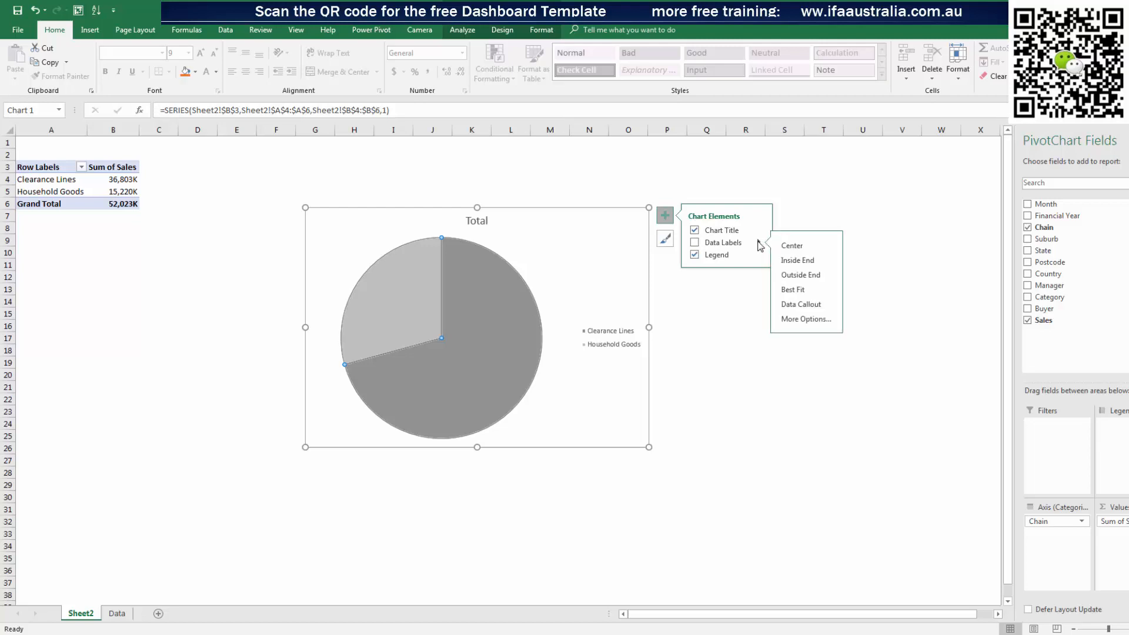
pyautogui.click(800, 319)
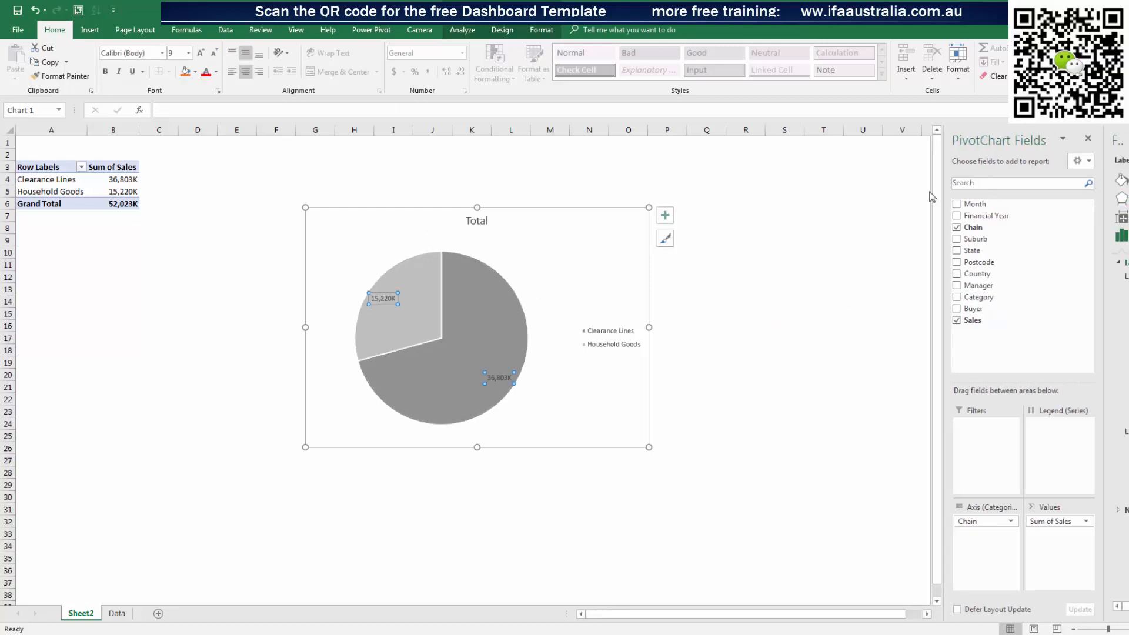
pyautogui.moveTo(941, 193); pyautogui.dragTo(858, 194)
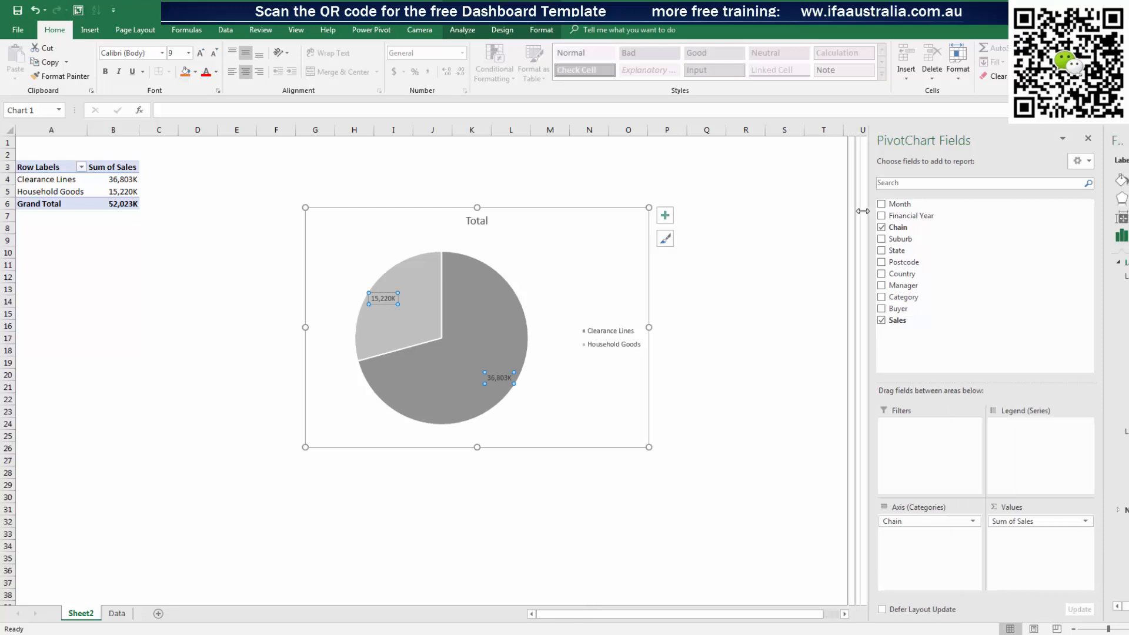
pyautogui.moveTo(1103, 228); pyautogui.dragTo(1025, 228)
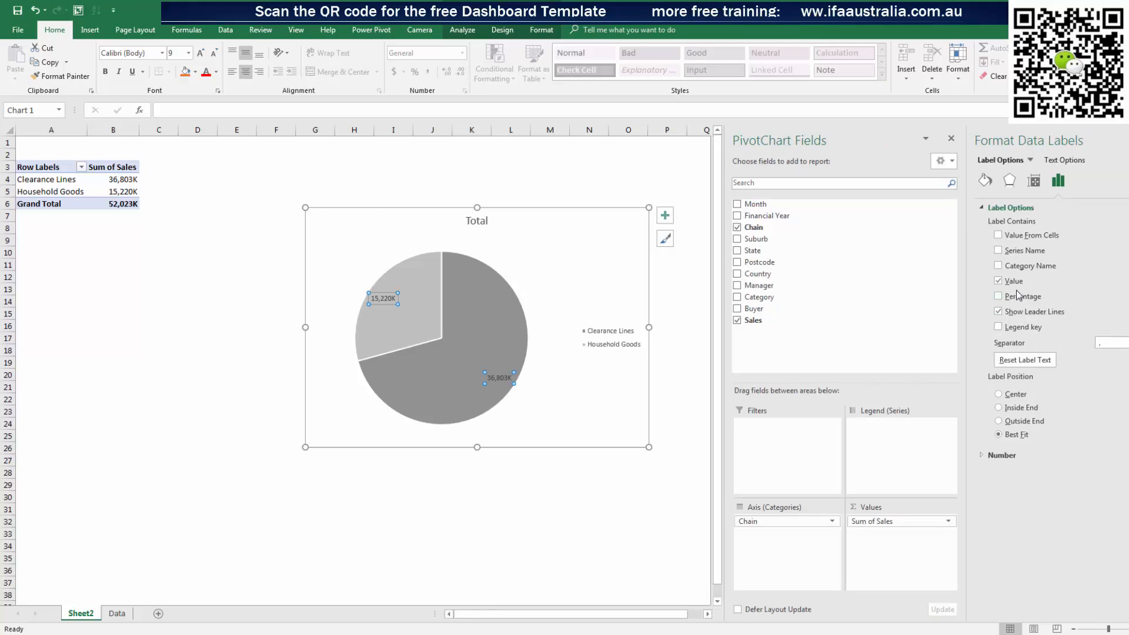
pyautogui.click(998, 266)
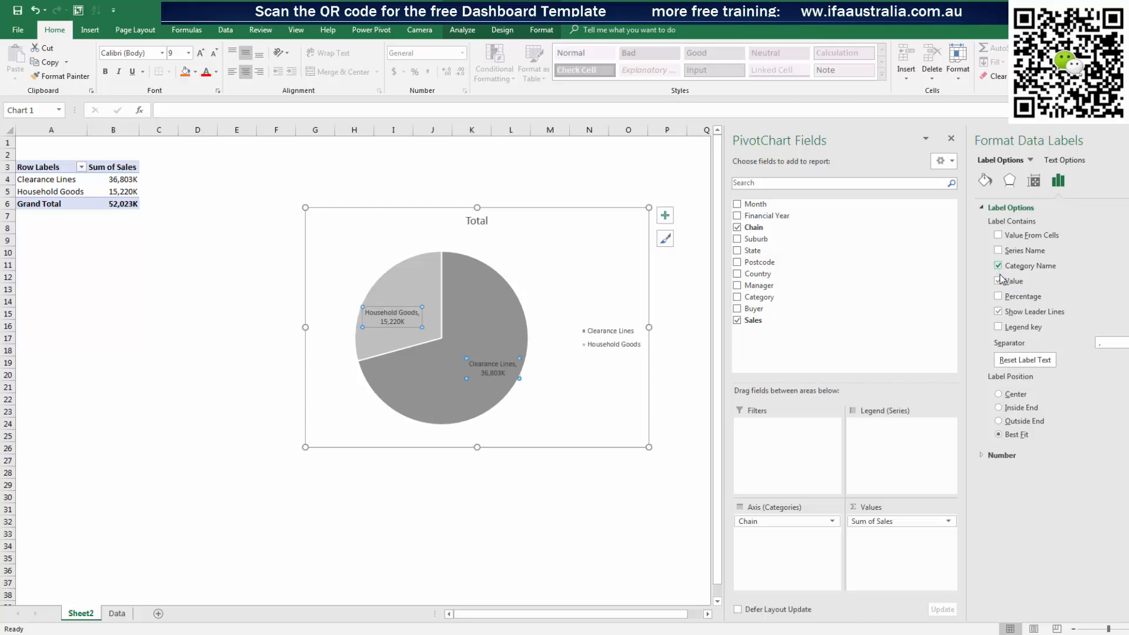
pyautogui.click(998, 296)
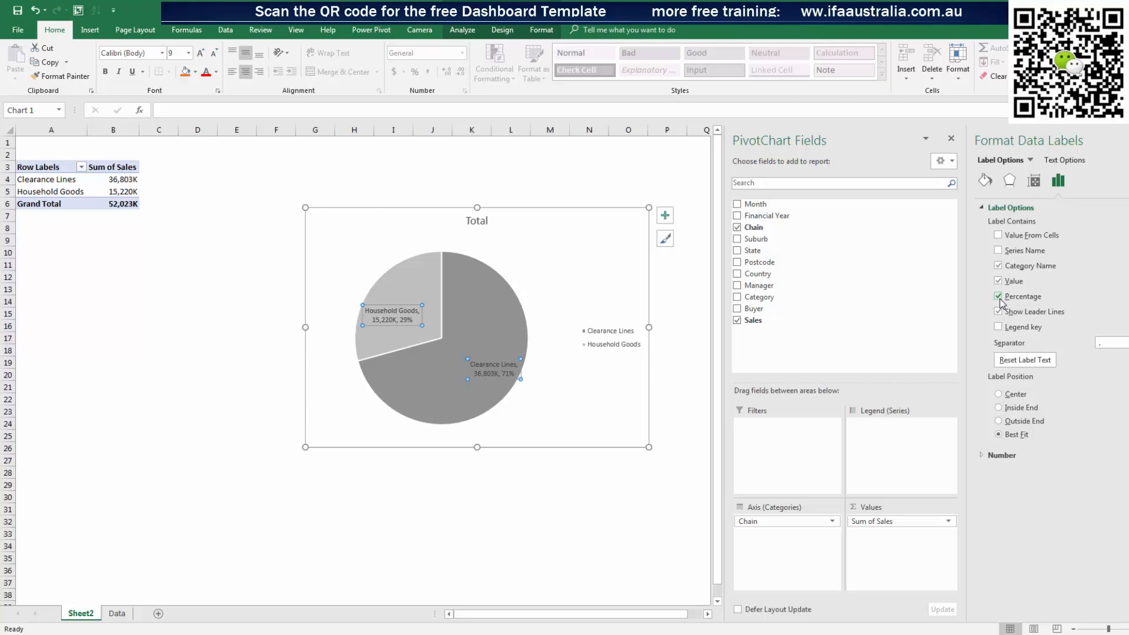
pyautogui.click(594, 507)
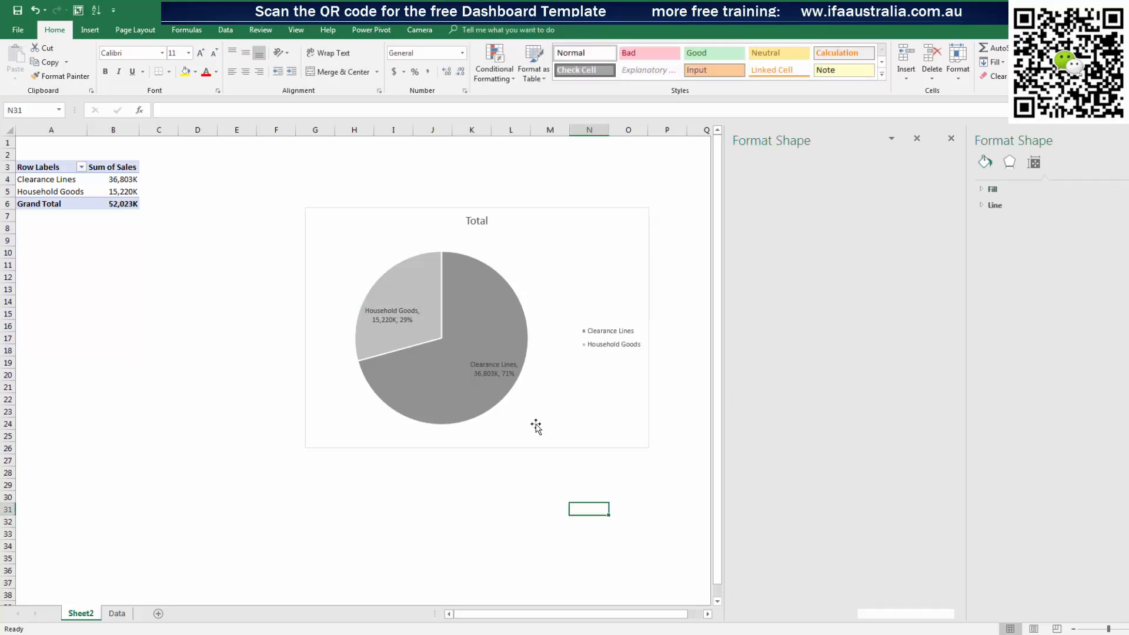
# Make the pie chart's data labels white and set their font size to 12
pyautogui.click(485, 374)
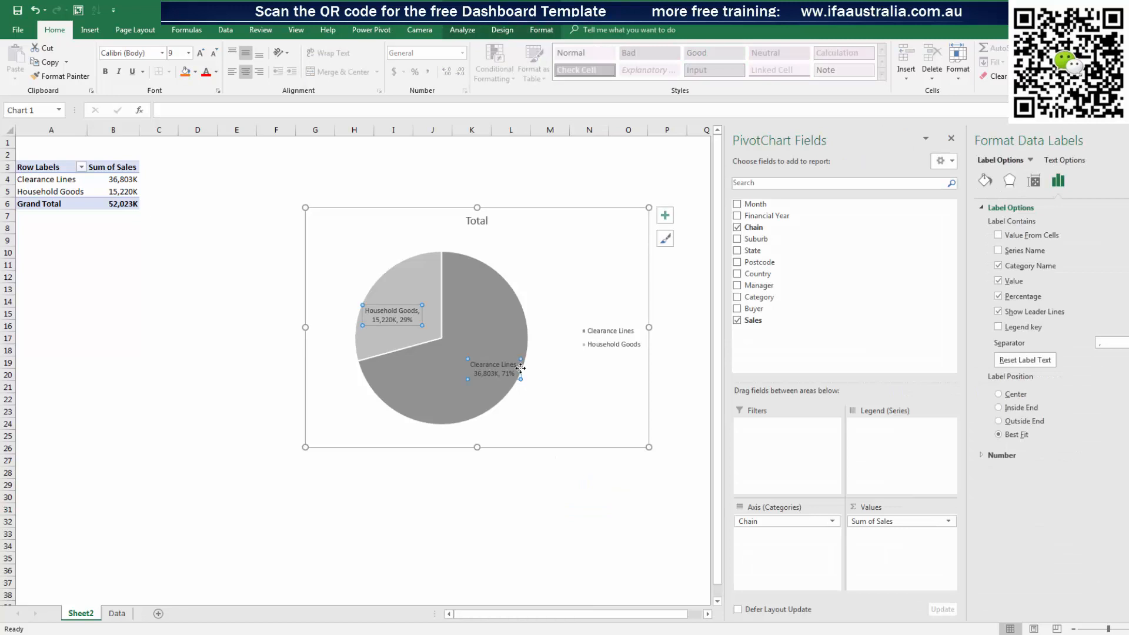
pyautogui.click(216, 71)
pyautogui.click(206, 114)
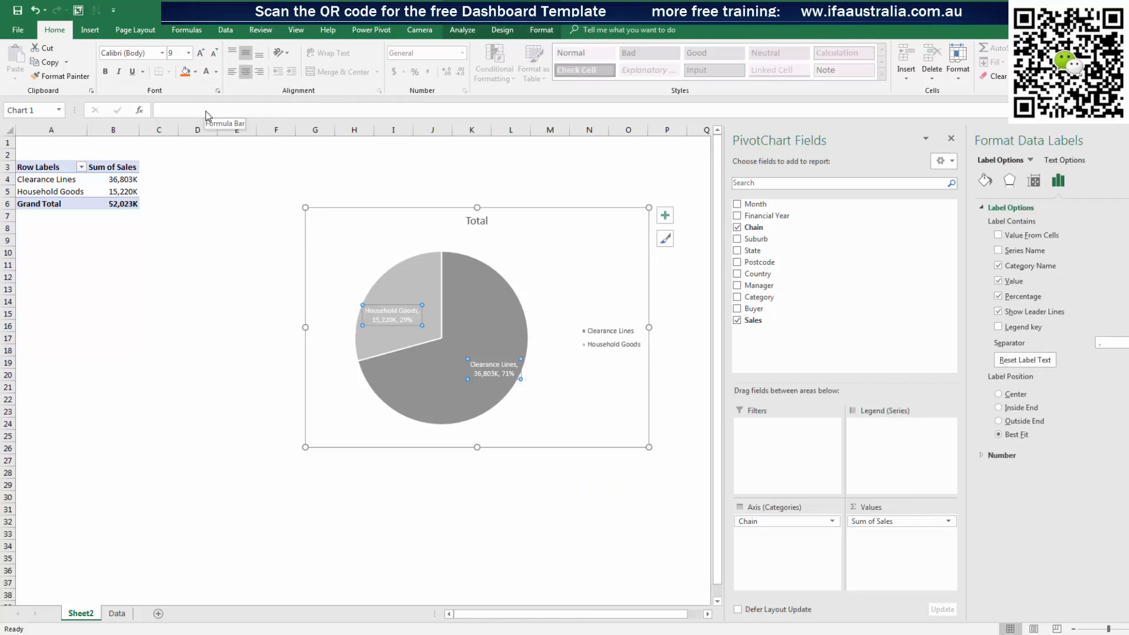
pyautogui.click(200, 54)
pyautogui.click(200, 55)
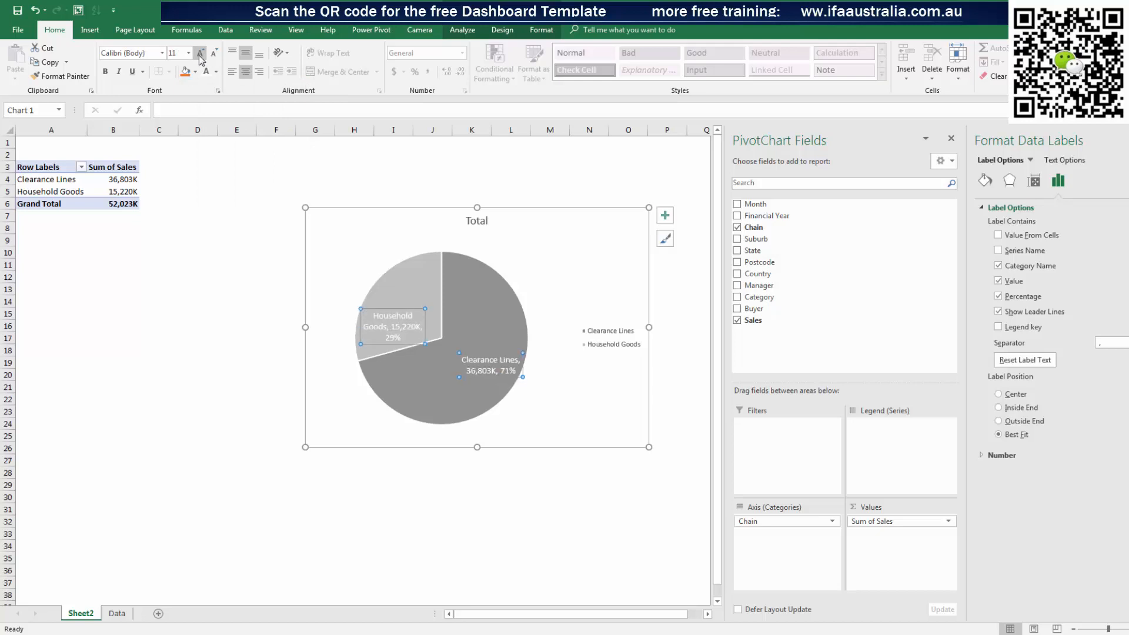
pyautogui.click(200, 57)
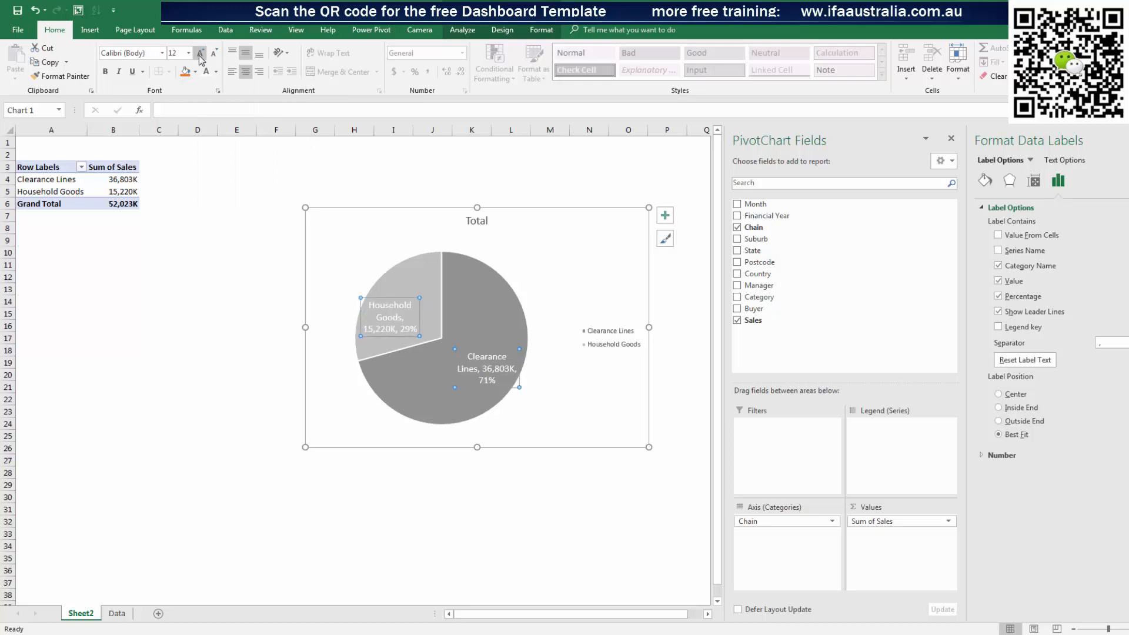
# Delete the pie chart's legend and change the chart title to "Sales by Chain"
pyautogui.click(631, 336)
pyautogui.press('Delete')
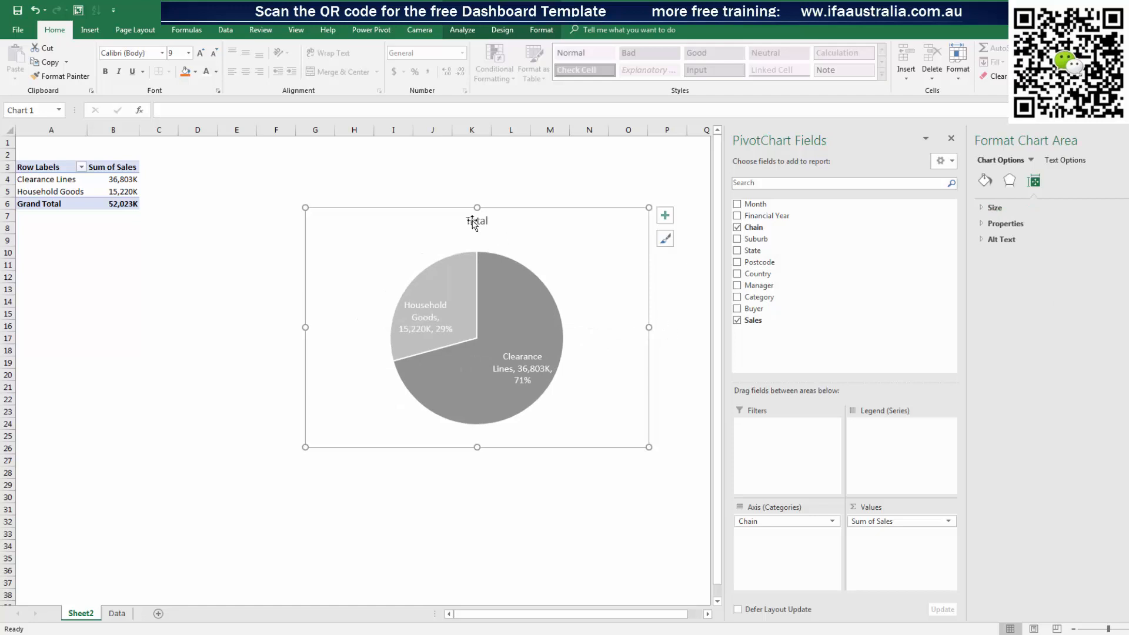
pyautogui.click(491, 228)
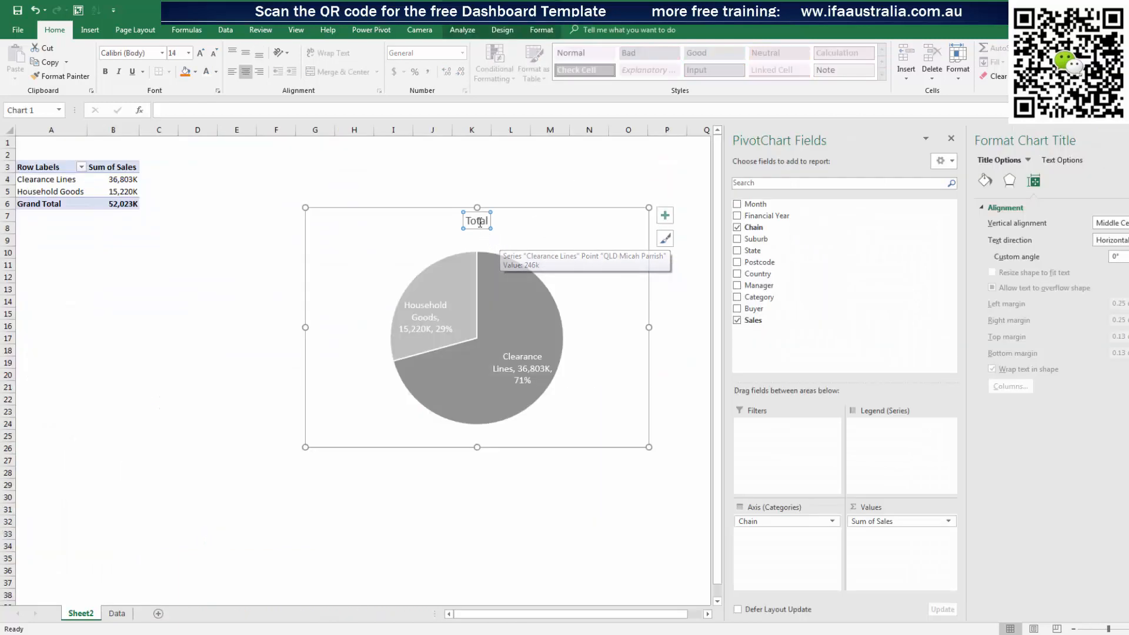
pyautogui.doubleClick(479, 223)
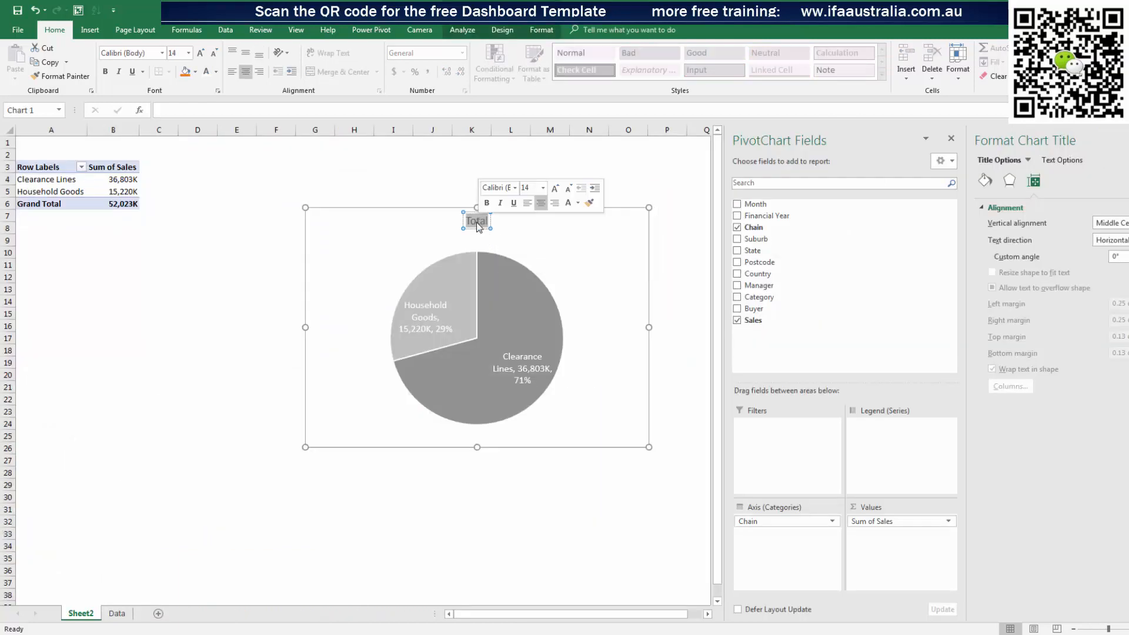
pyautogui.write('Sales')
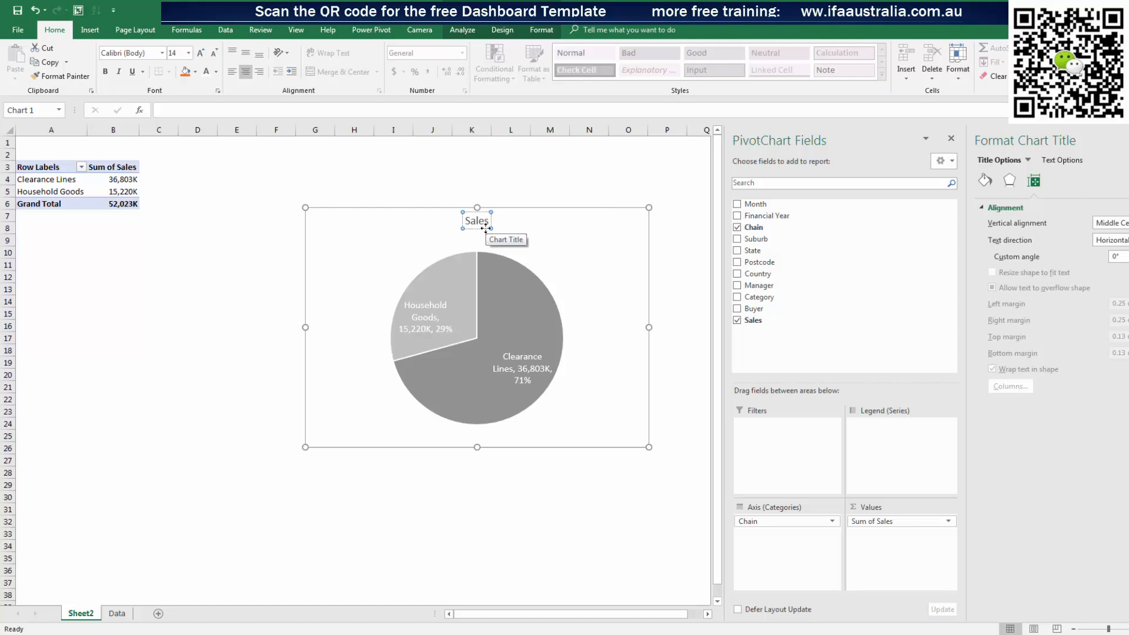
pyautogui.write(' by Chain')
pyautogui.click(538, 162)
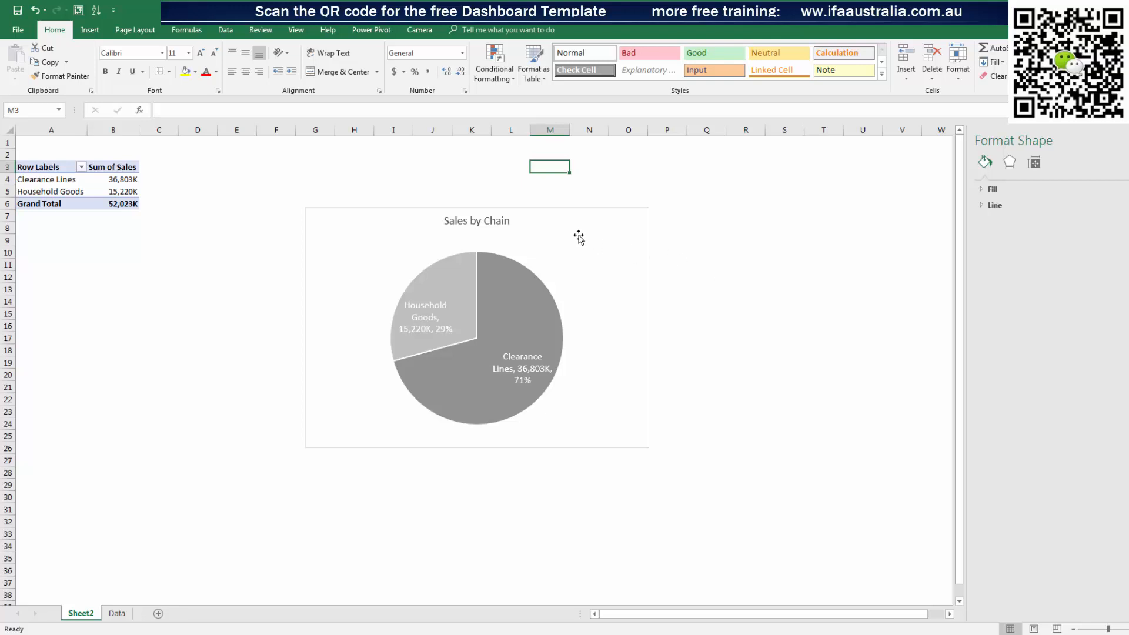
# Move the pie chart up to about row 3 and close the chart formatting pane
pyautogui.click(395, 208)
pyautogui.moveTo(395, 207); pyautogui.dragTo(404, 159)
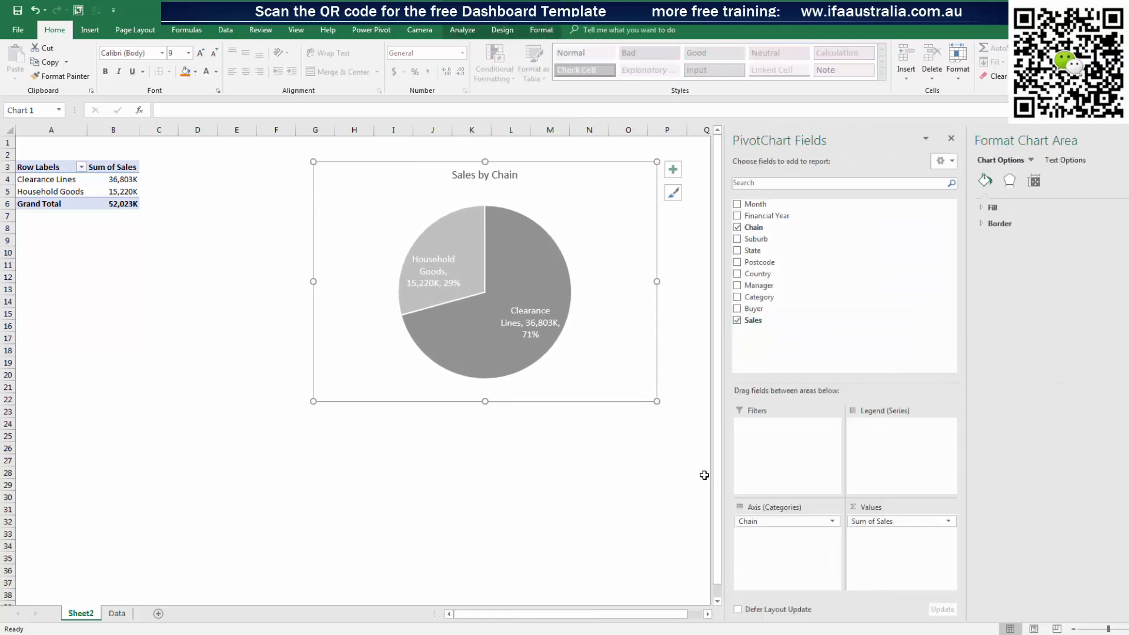
pyautogui.click(1119, 140)
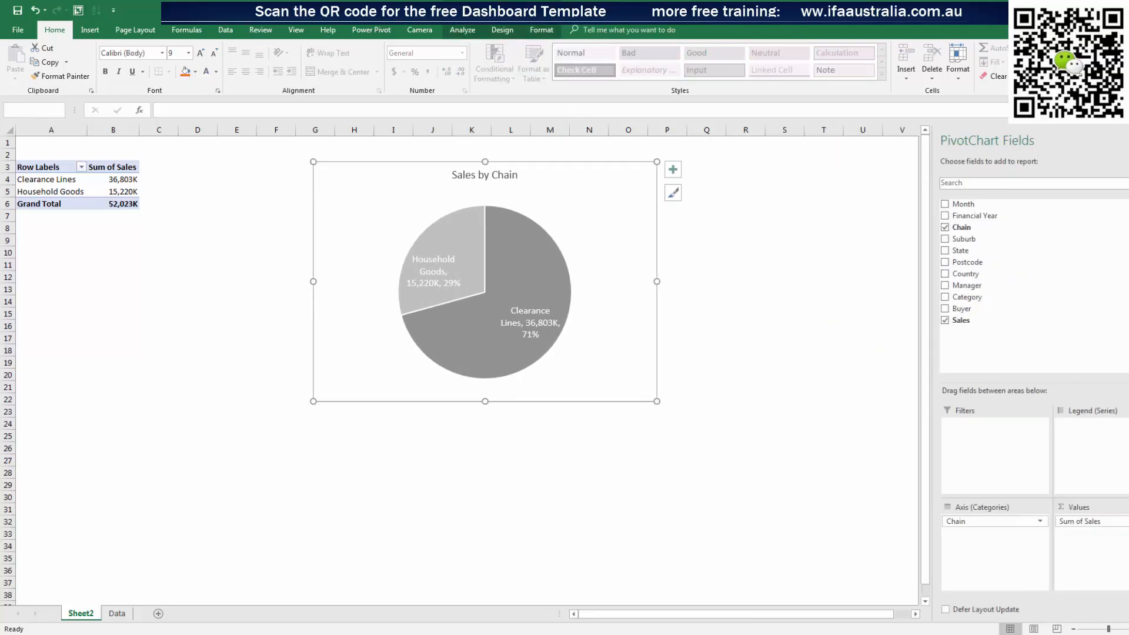
pyautogui.click(814, 413)
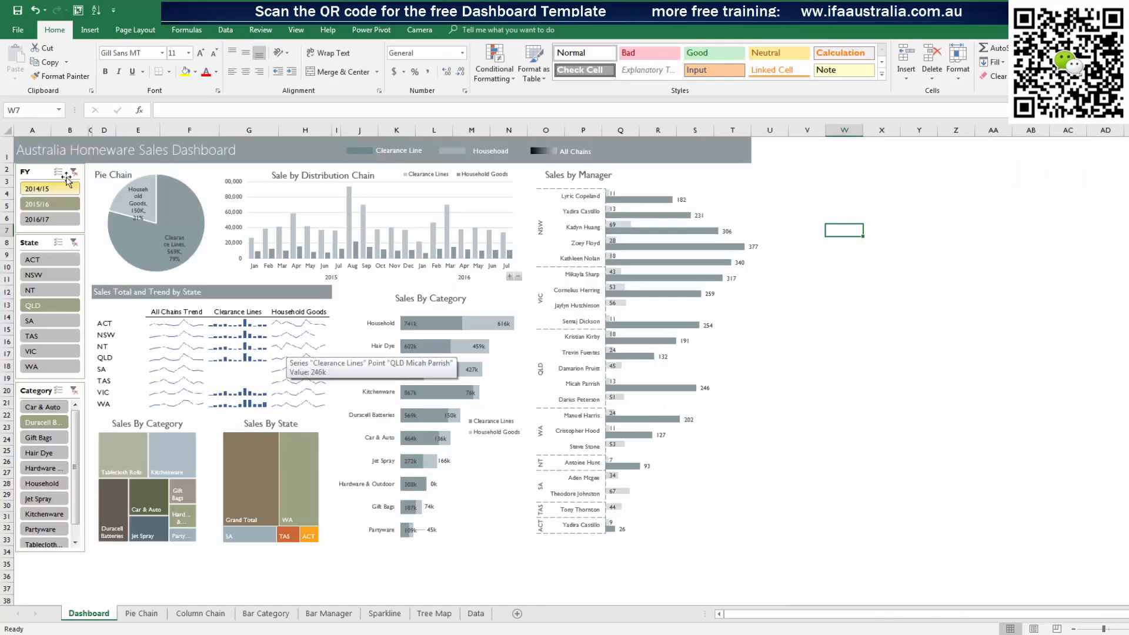
# Examine the FY, State and Category slicers on the finished Dashboard sheet
pyautogui.click(52, 195)
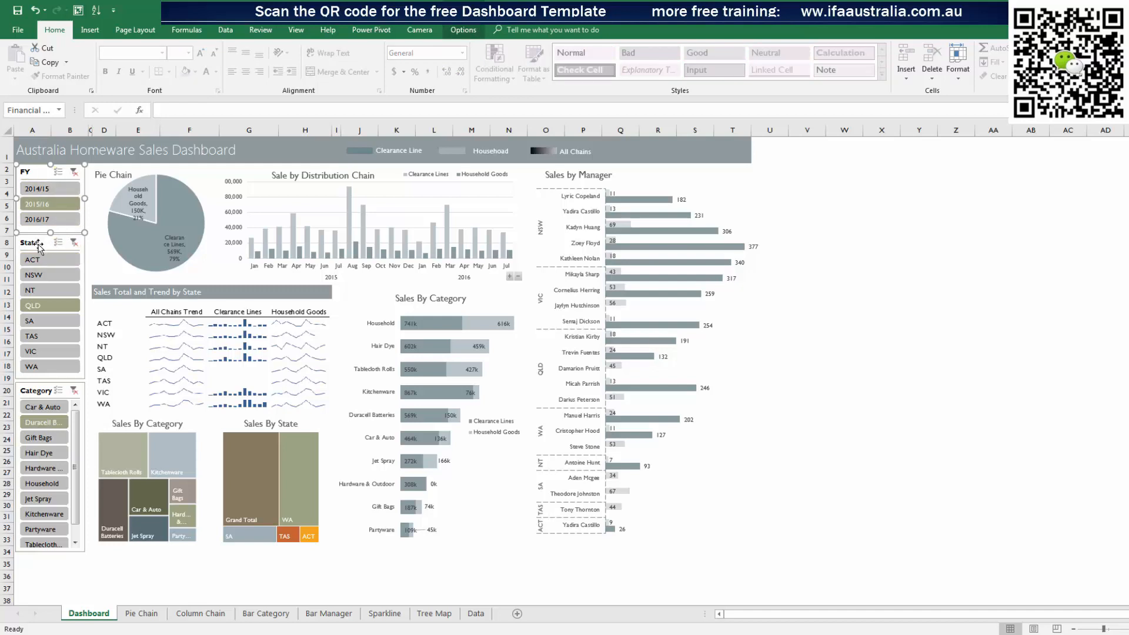
pyautogui.click(41, 247)
pyautogui.click(36, 390)
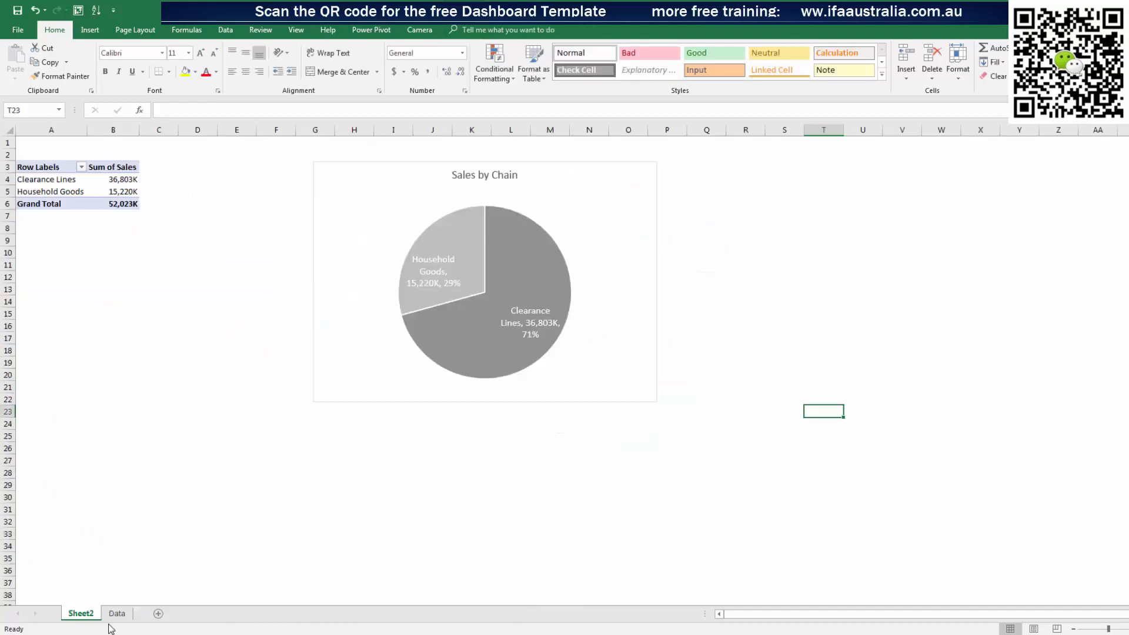
# Move the Data sheet in front of Sheet2 and rename Sheet2 as Pie
pyautogui.click(115, 613)
pyautogui.moveTo(114, 614); pyautogui.dragTo(71, 613)
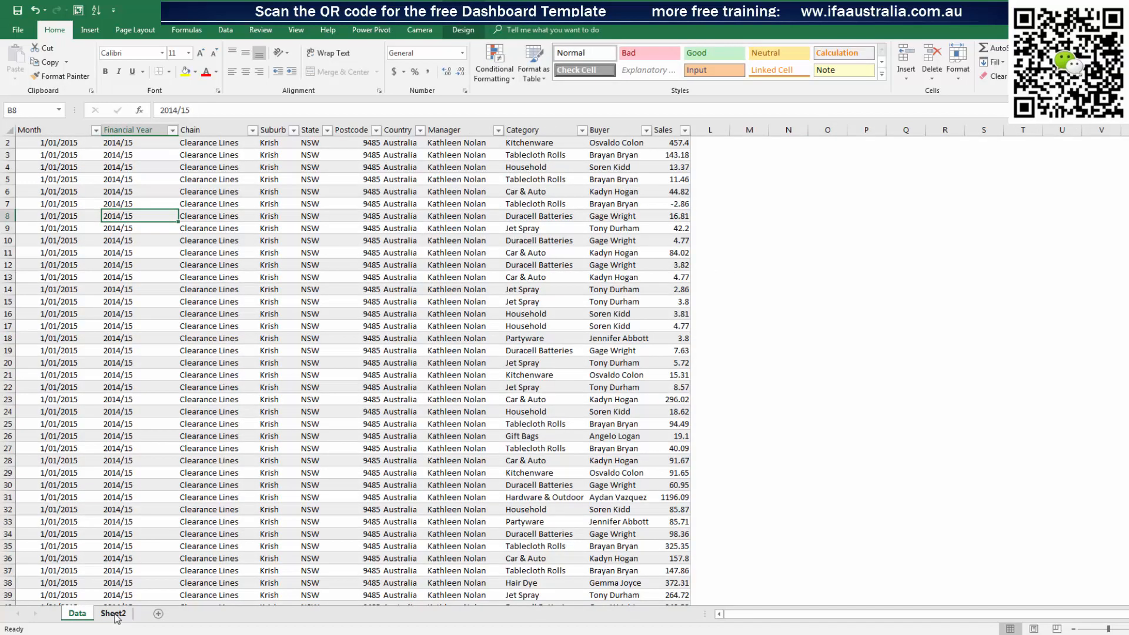
pyautogui.click(115, 614)
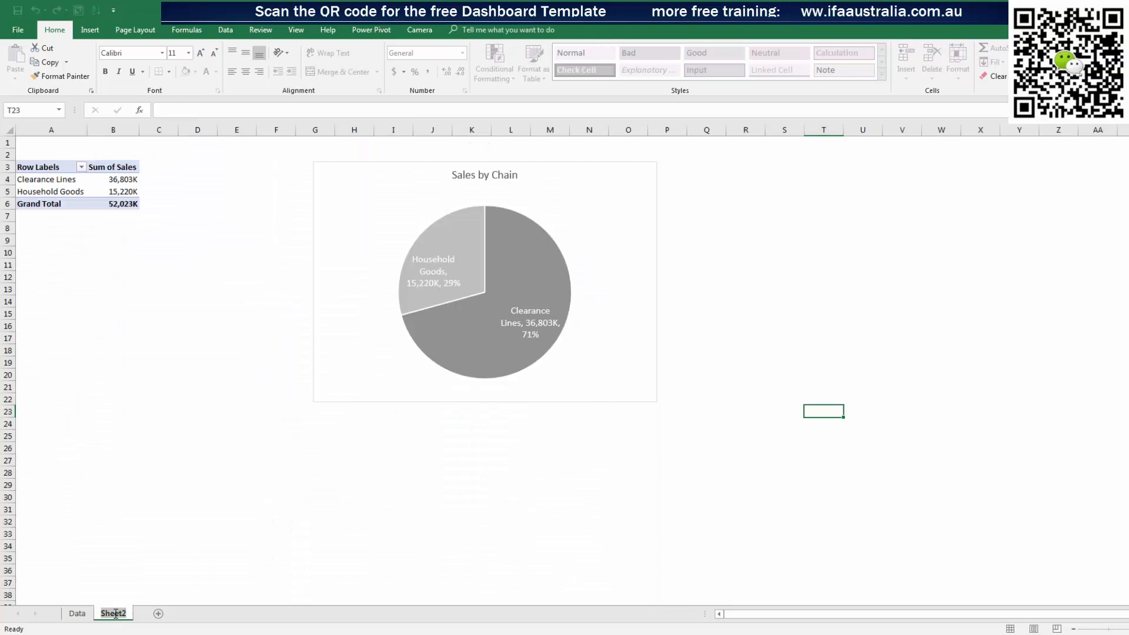
pyautogui.write('Pie')
pyautogui.click(199, 499)
# Examine the Month, Financial Year, Chain, State, Category and Sales columns on the Data sheet as possible slicer fields
pyautogui.click(80, 613)
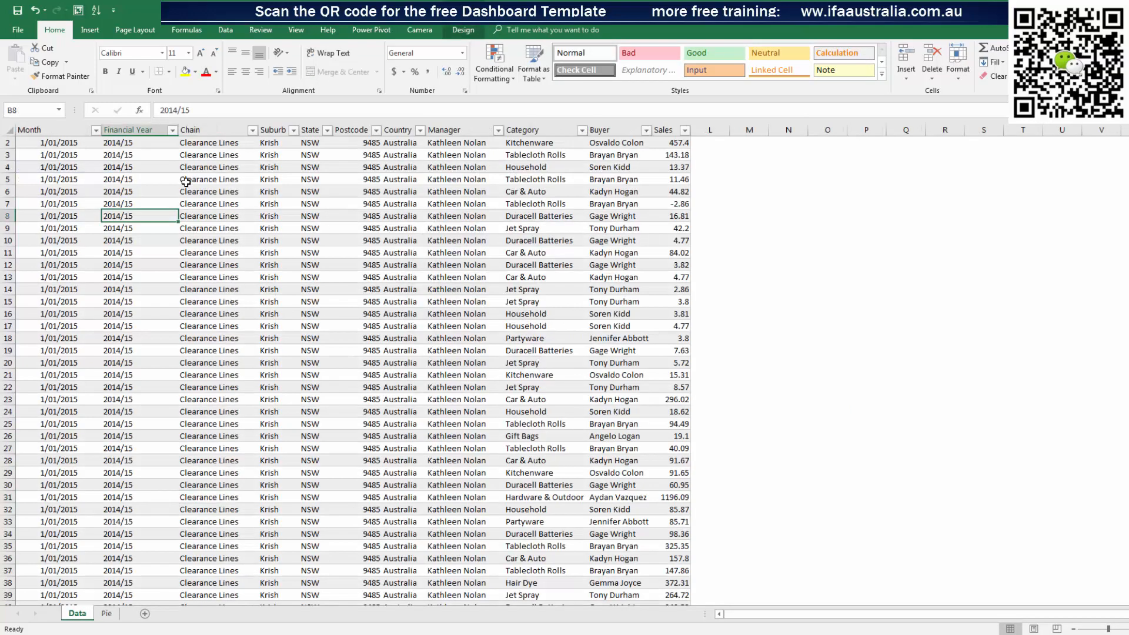
pyautogui.click(133, 131)
pyautogui.click(310, 130)
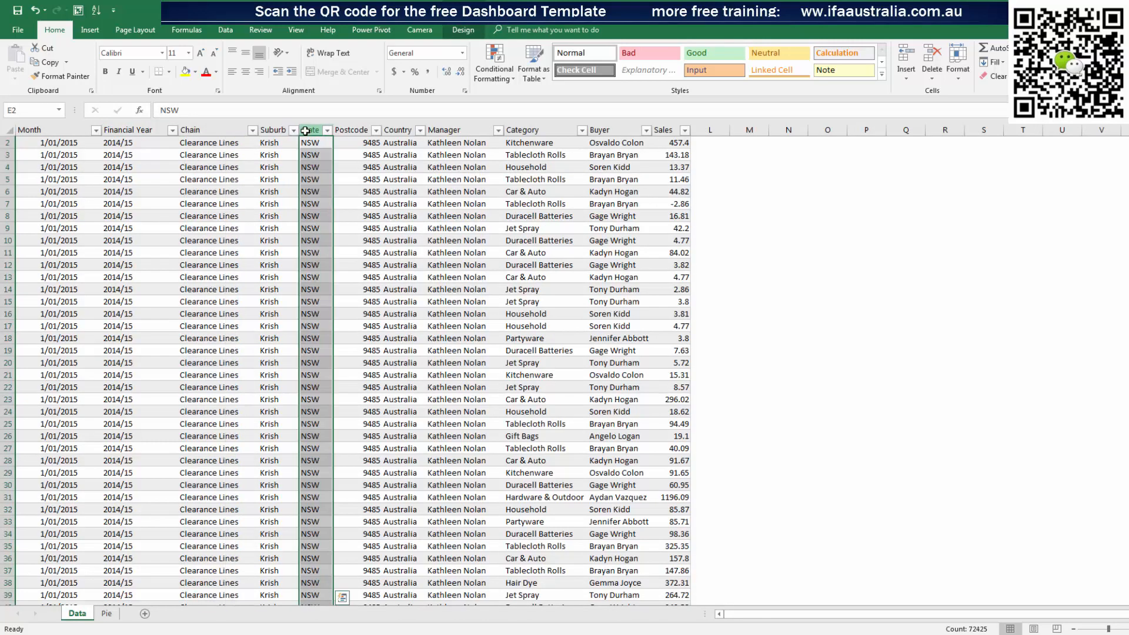
pyautogui.click(538, 131)
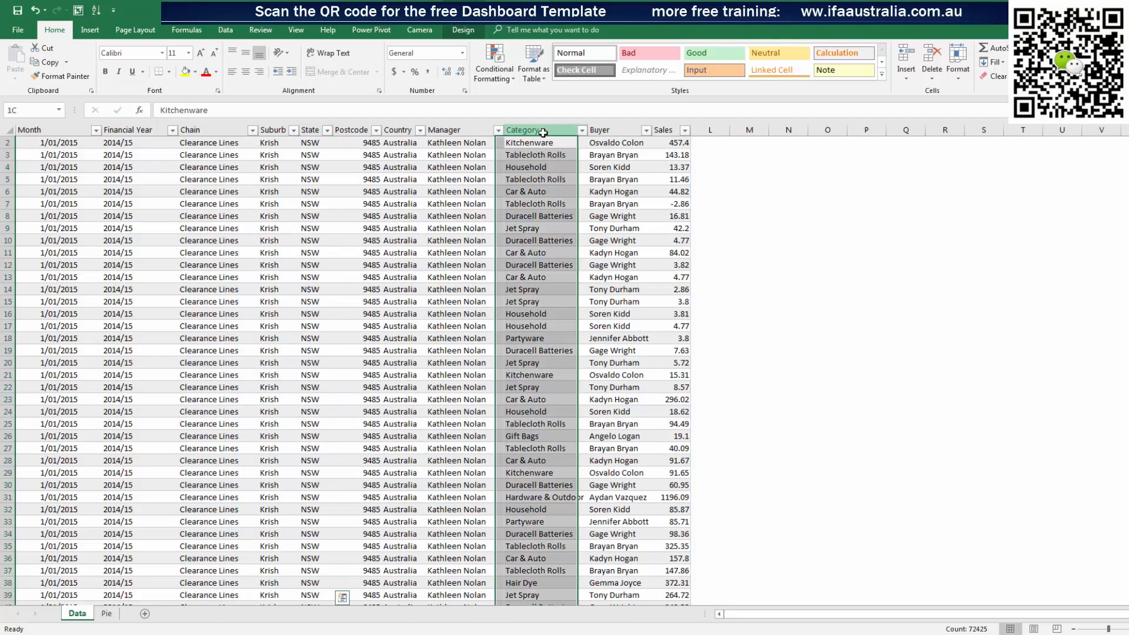
pyautogui.click(132, 130)
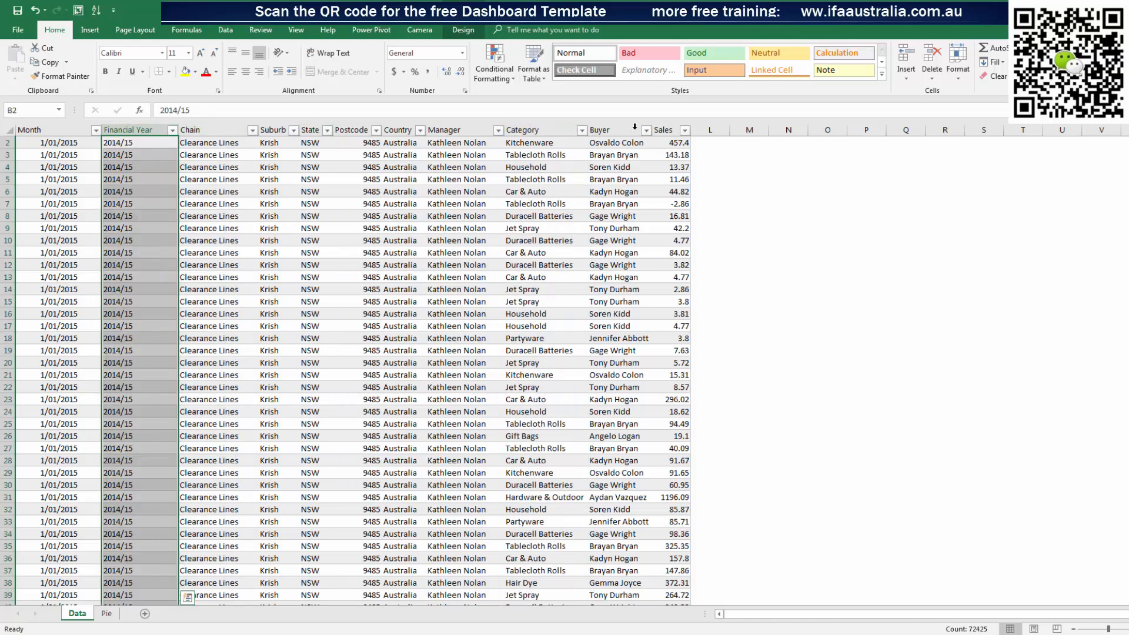
pyautogui.click(667, 128)
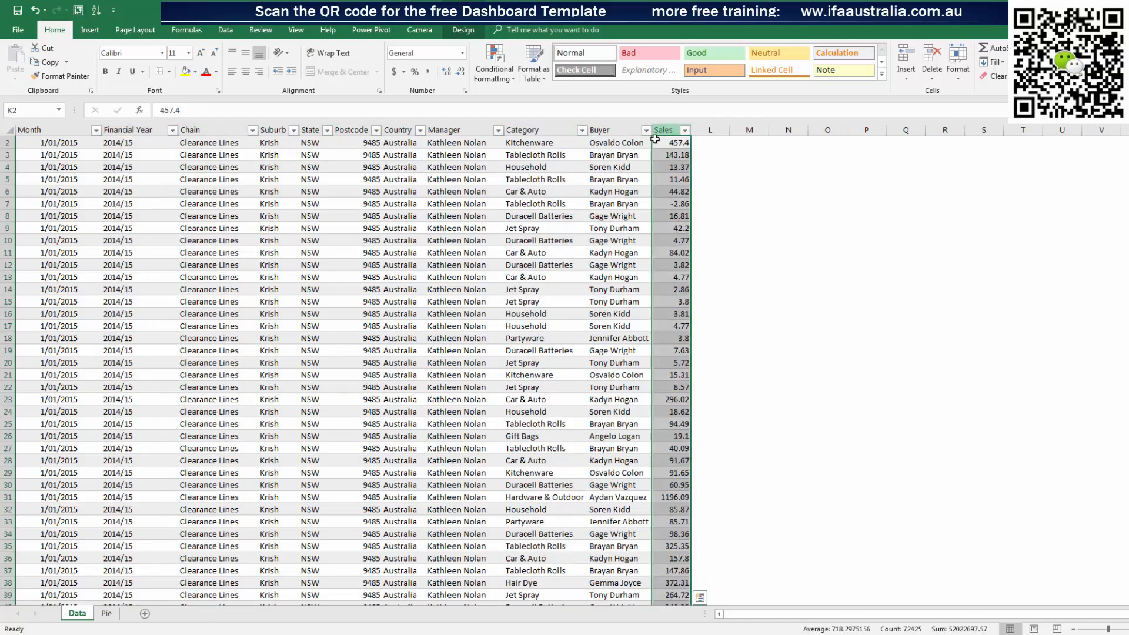
pyautogui.click(552, 127)
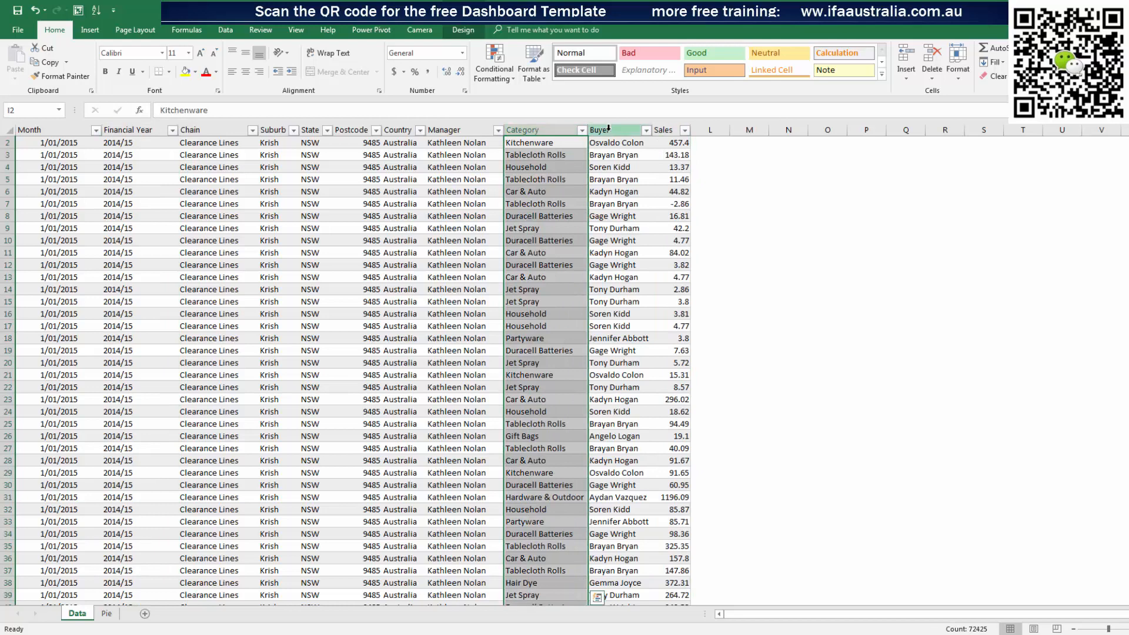
pyautogui.click(209, 129)
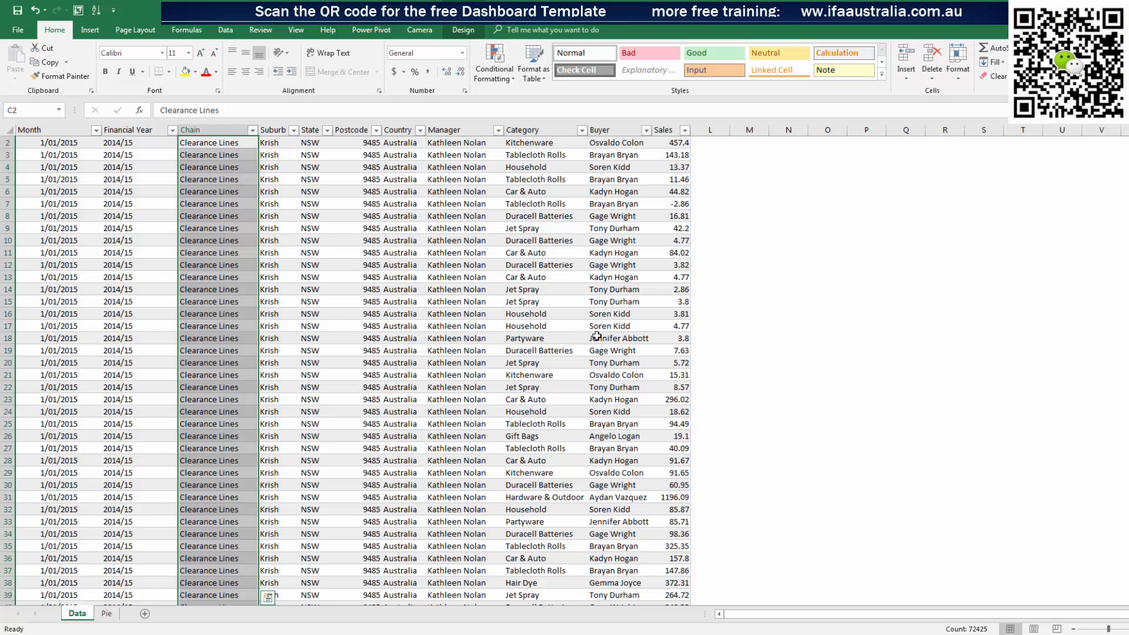
pyautogui.click(61, 129)
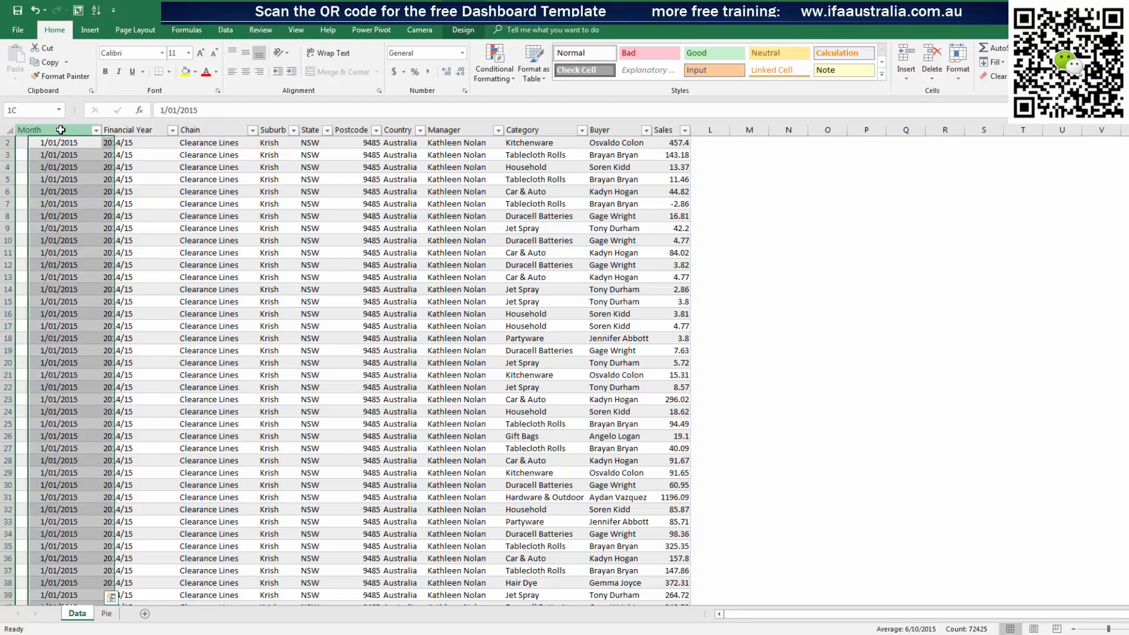
pyautogui.click(139, 129)
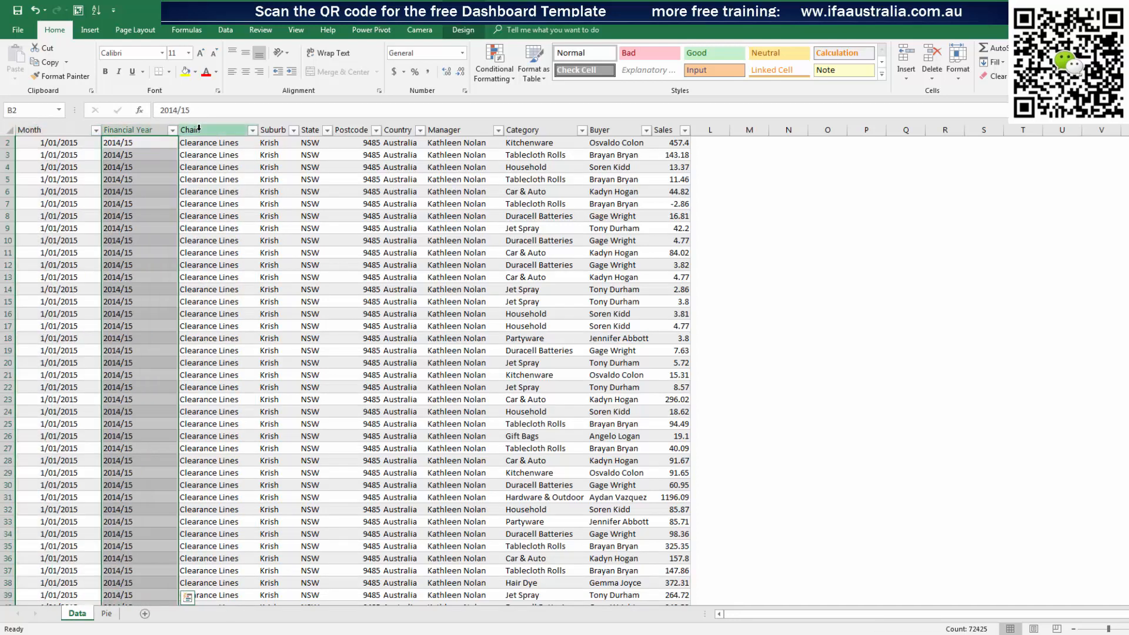
pyautogui.click(199, 128)
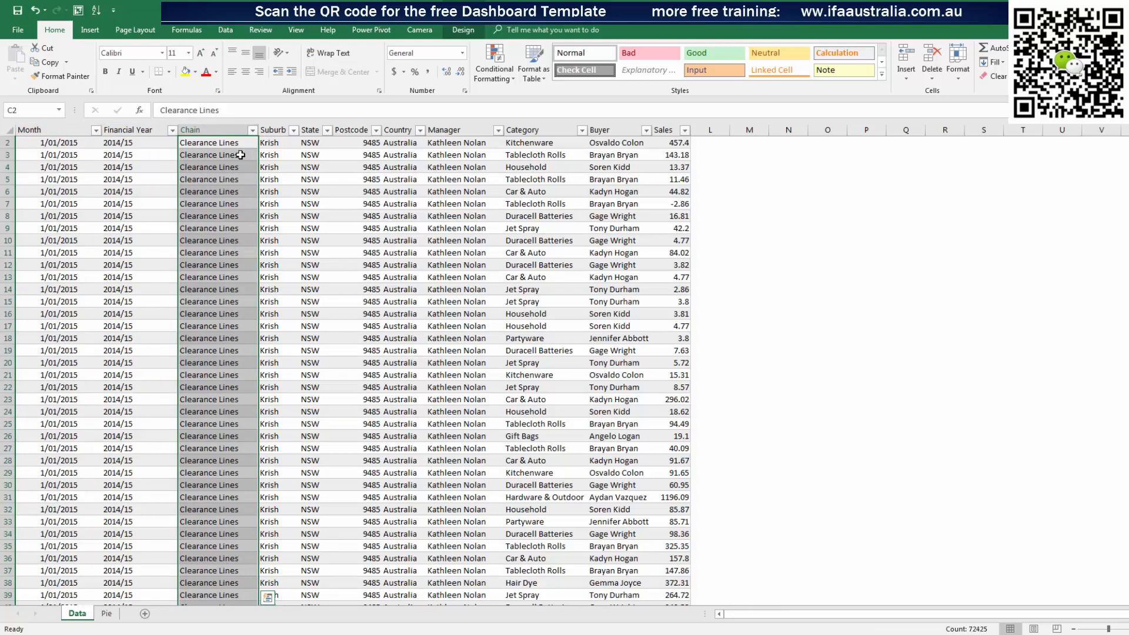
# Examine the Suburb to Sales columns on the Data sheet as possible slicer fields and compare them with the finished Dashboard's slicers
pyautogui.click(279, 128)
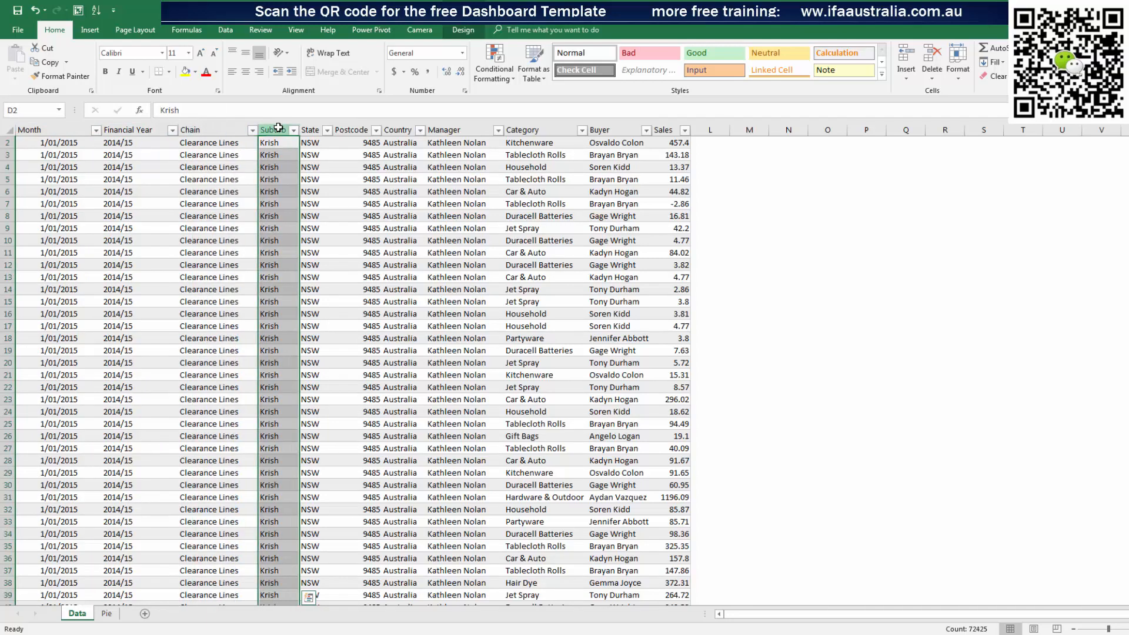
pyautogui.click(311, 128)
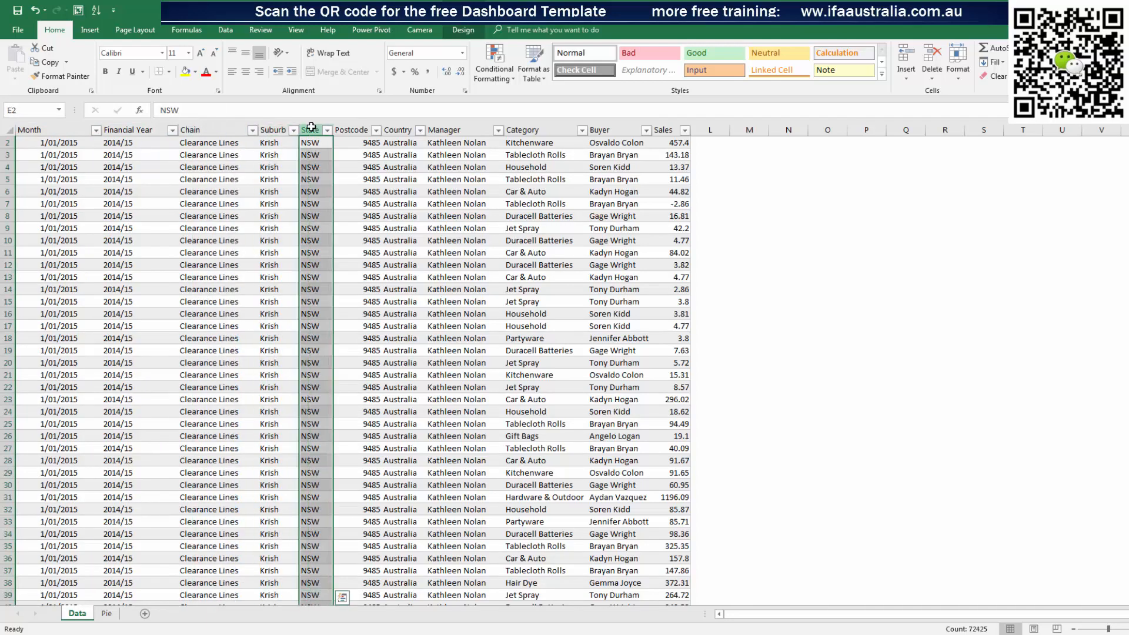
pyautogui.click(357, 128)
pyautogui.click(404, 129)
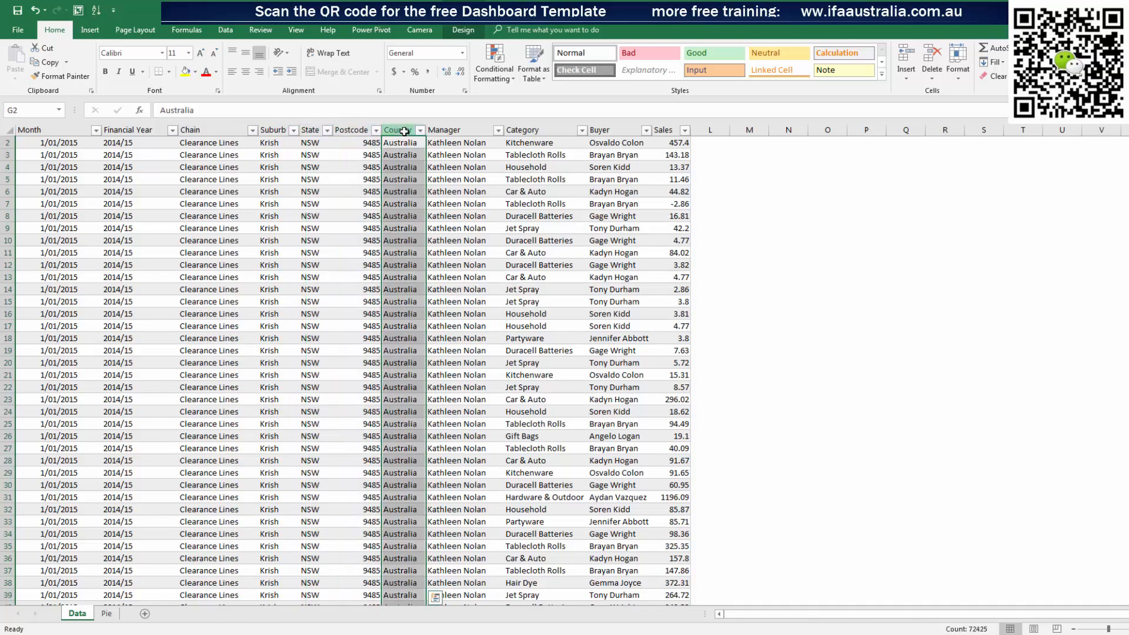
pyautogui.click(445, 129)
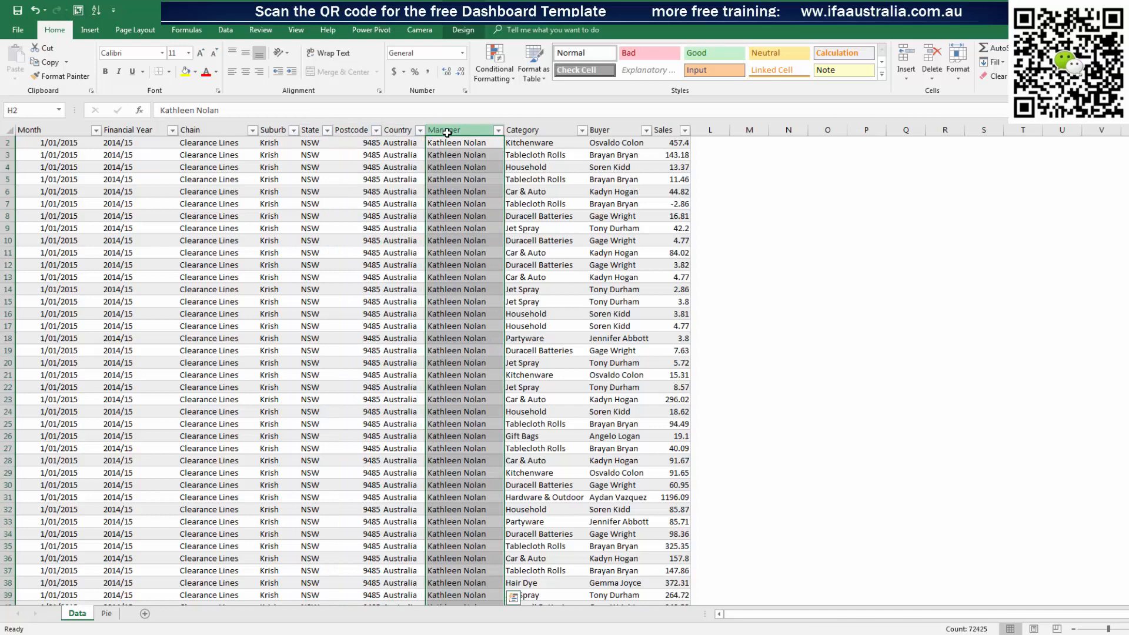
pyautogui.click(552, 128)
pyautogui.click(615, 129)
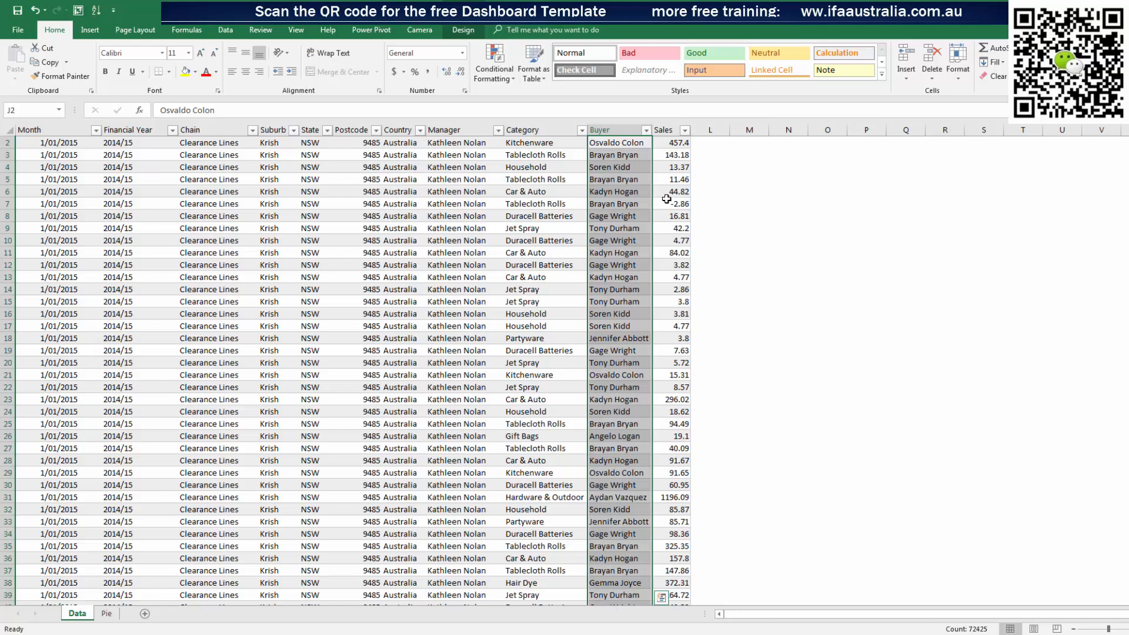
pyautogui.click(664, 128)
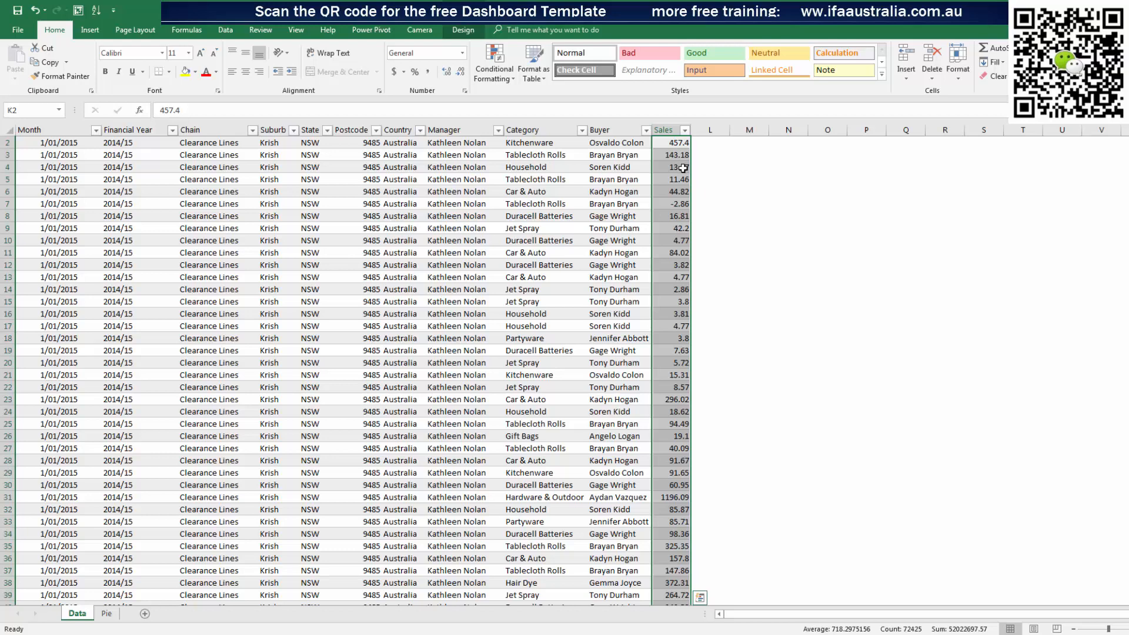
pyautogui.hotkey('alt', 'Tab')
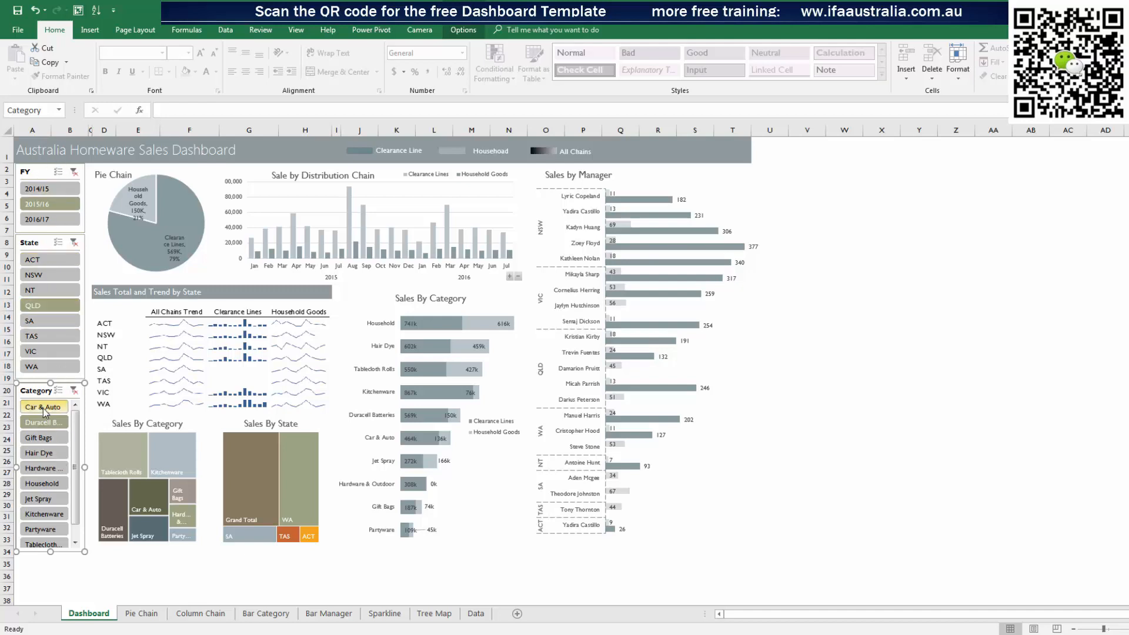
pyautogui.hotkey('alt', 'Tab')
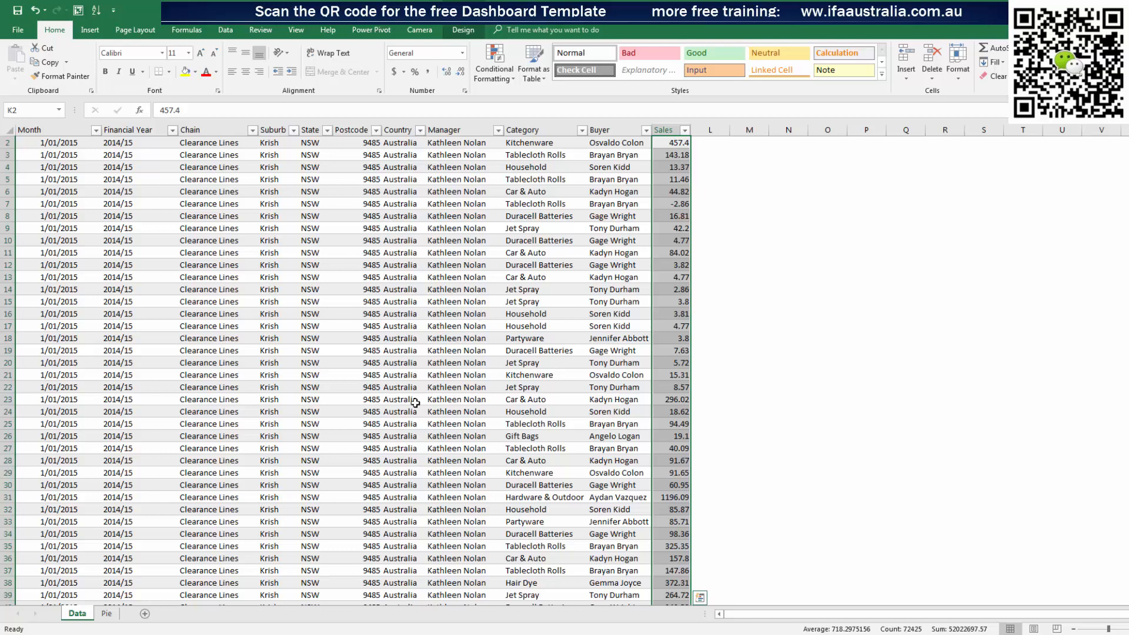
# Insert slicers for Financial Year, State and Category from the pivot table on the Pie sheet
pyautogui.click(107, 613)
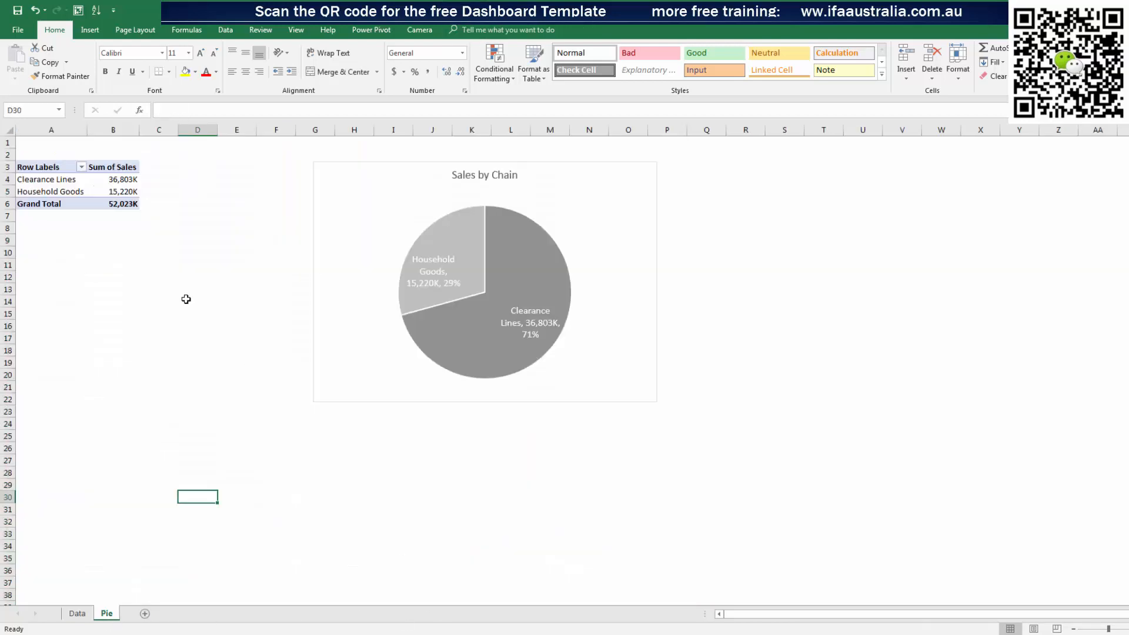
pyautogui.click(103, 183)
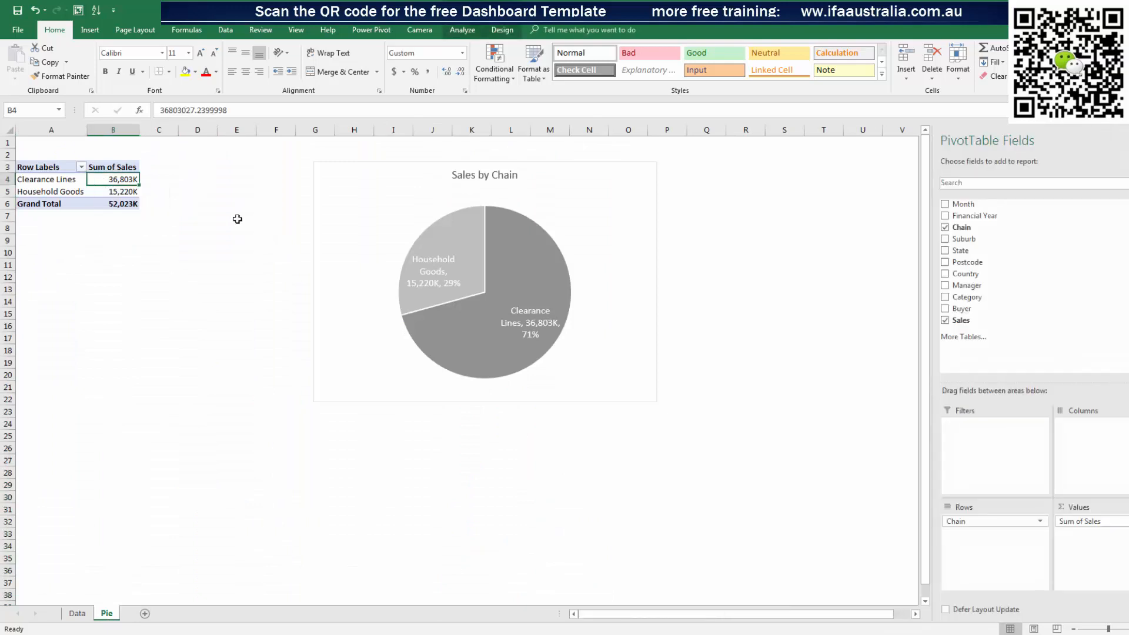
pyautogui.click(475, 32)
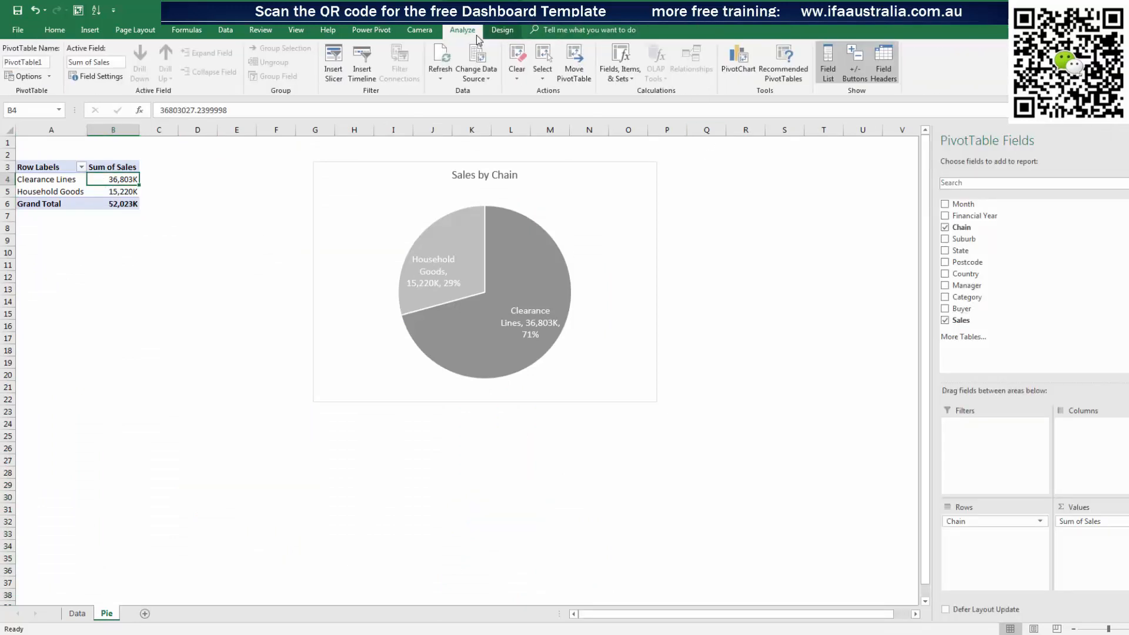
pyautogui.click(333, 74)
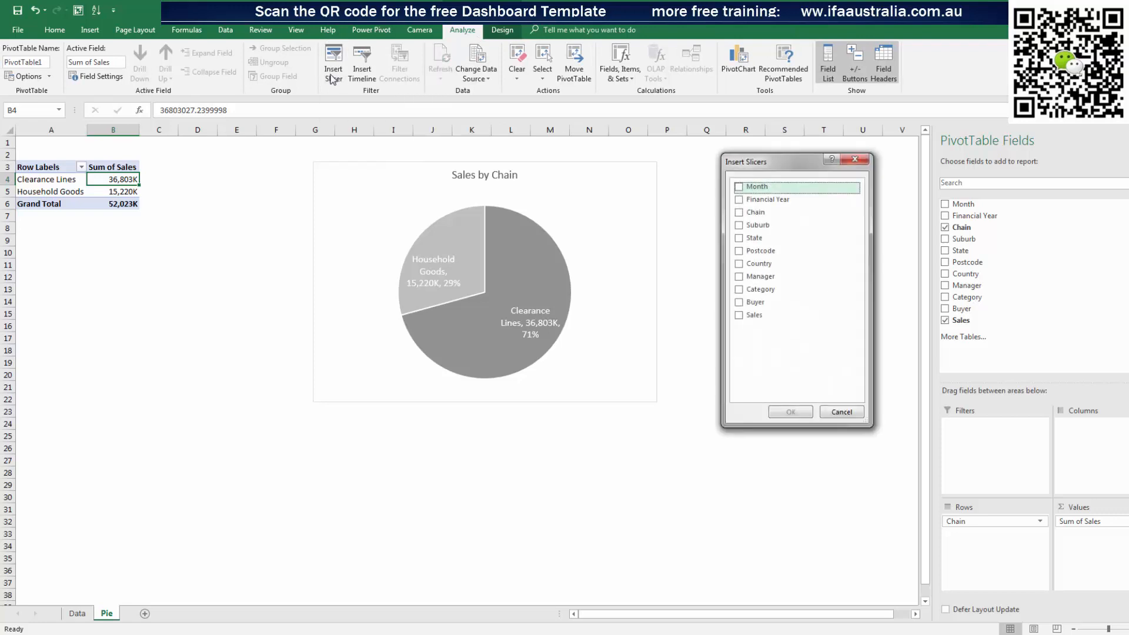
pyautogui.click(739, 200)
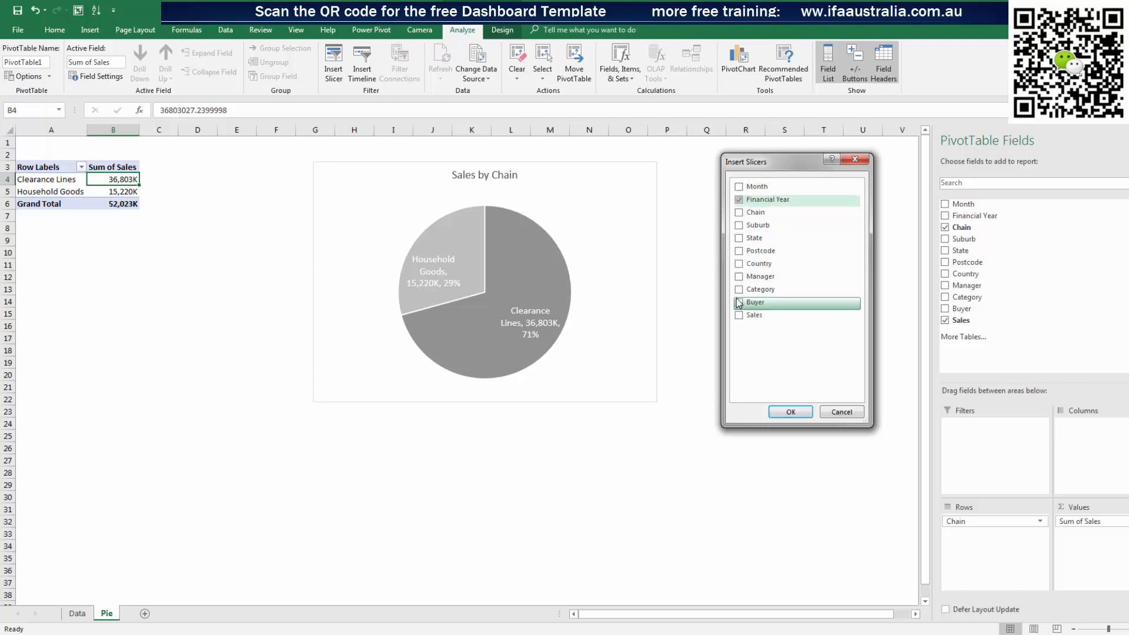
pyautogui.click(739, 238)
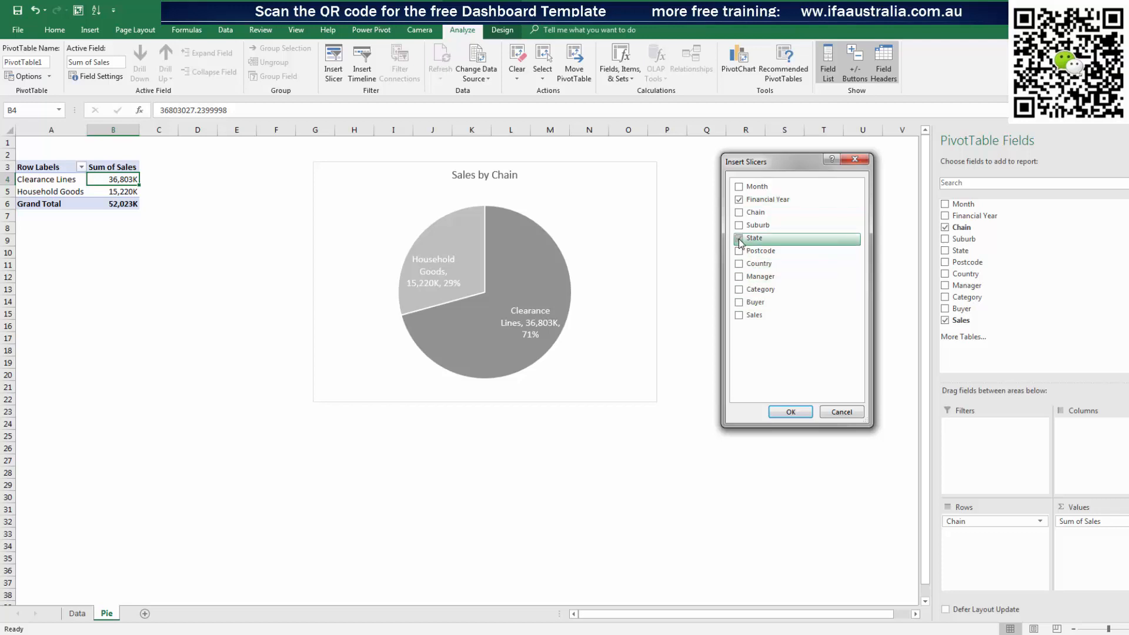
pyautogui.click(739, 291)
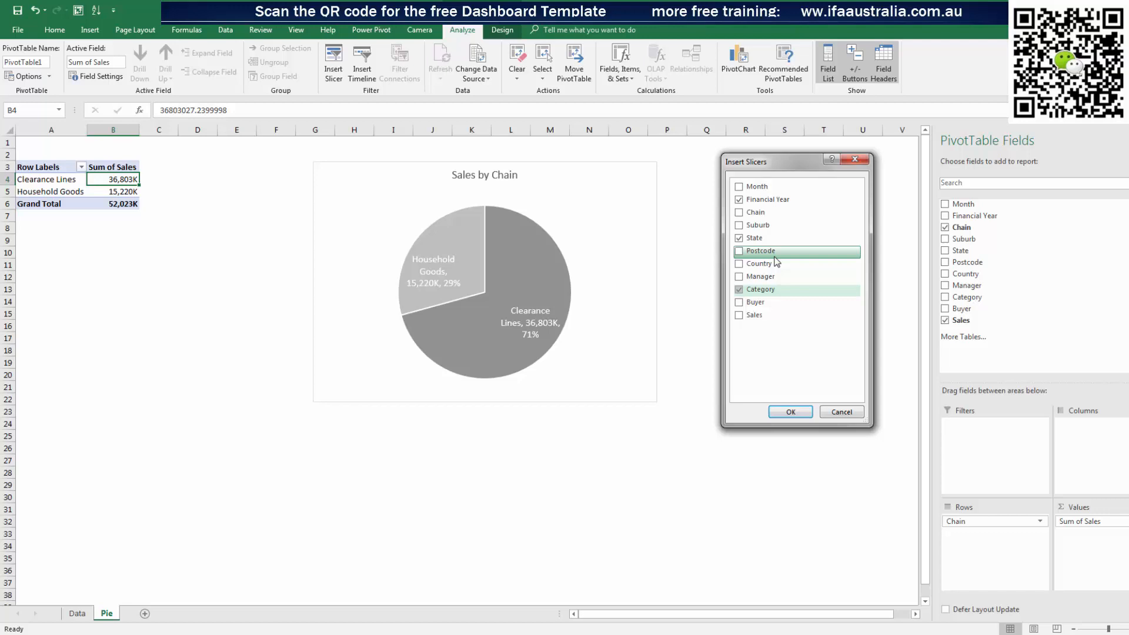
pyautogui.click(790, 411)
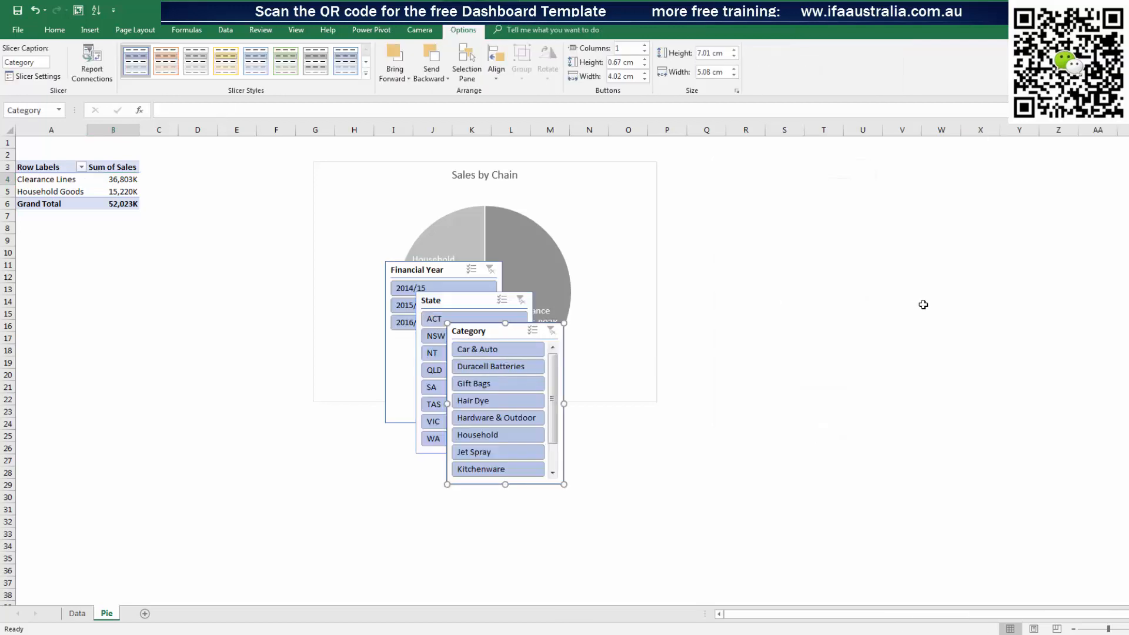
pyautogui.click(922, 305)
# Spread the three slicers apart, with Financial Year below the pivot table, State beneath it and Category beyond the chart
pyautogui.moveTo(493, 269); pyautogui.dragTo(151, 254)
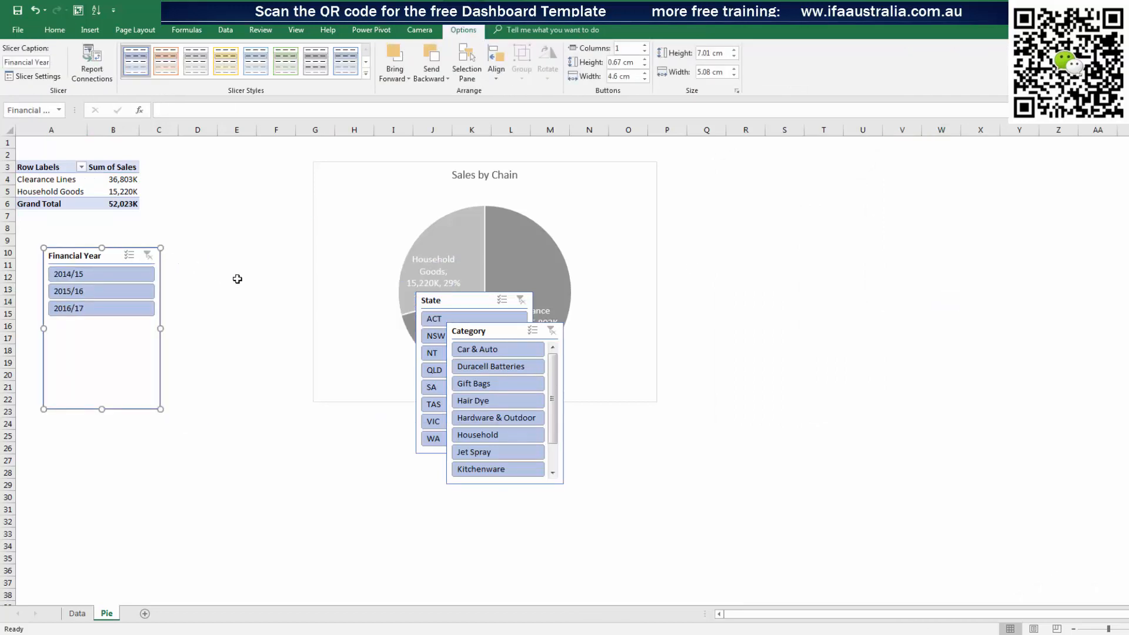
pyautogui.moveTo(453, 301); pyautogui.dragTo(232, 396)
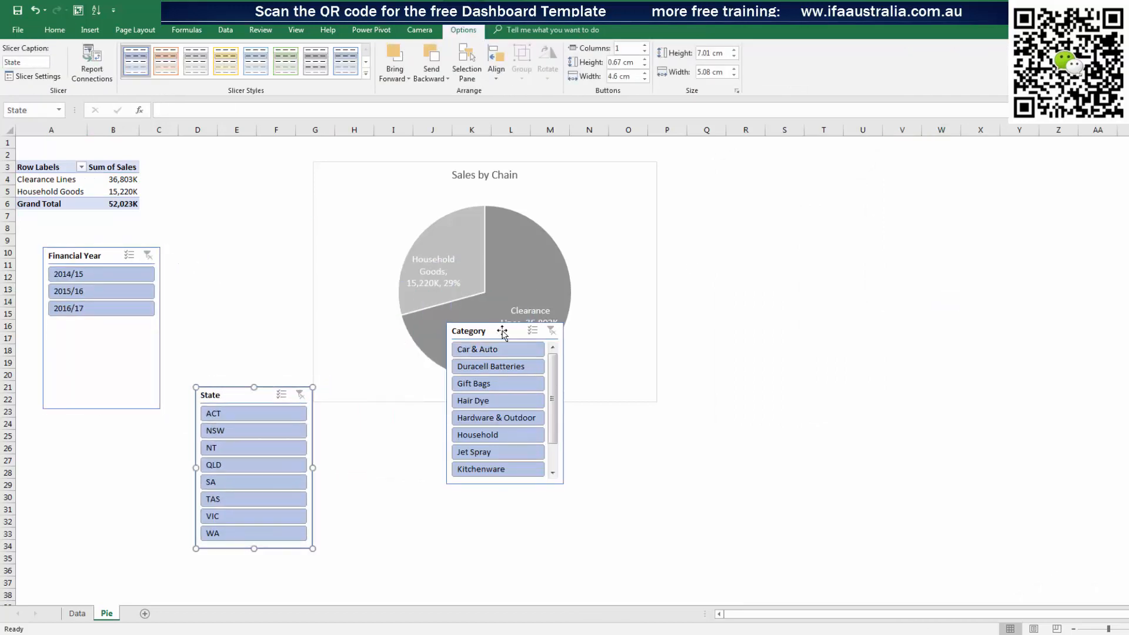
pyautogui.moveTo(501, 330); pyautogui.dragTo(825, 266)
pyautogui.click(207, 298)
# Test the Financial Year slicer by filtering the pie chart to each year, ending on 2016/17
pyautogui.click(111, 276)
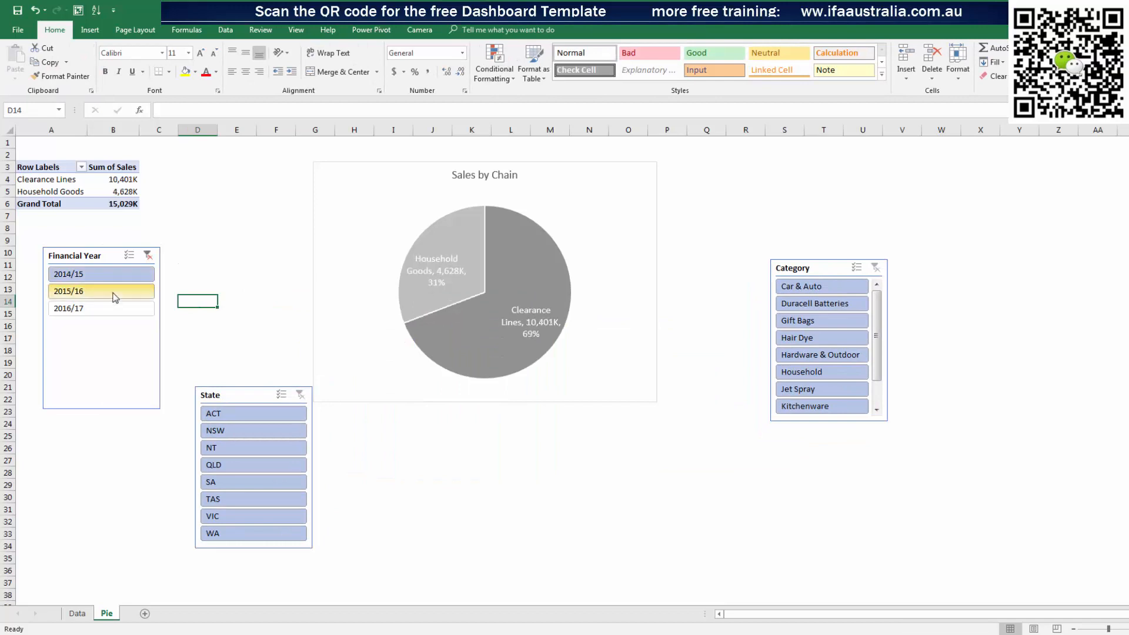
pyautogui.click(111, 293)
pyautogui.click(114, 309)
pyautogui.click(112, 277)
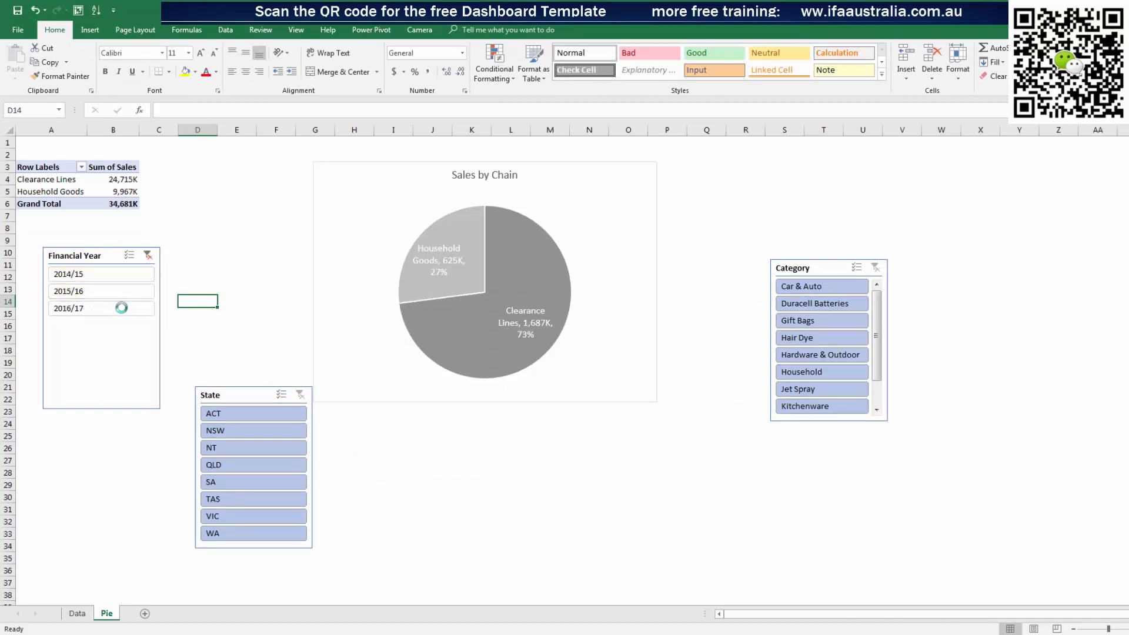
pyautogui.click(112, 308)
# Try the State slicer with ACT and TAS and the Category slicer with several categories, ending on Duracell Batteries
pyautogui.click(259, 414)
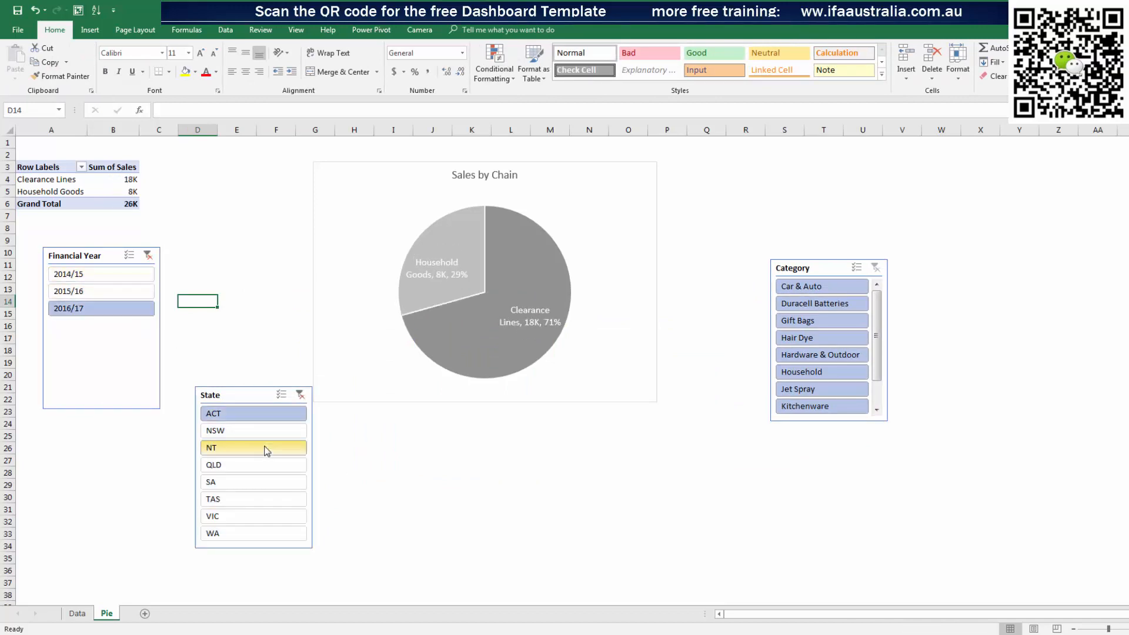
pyautogui.click(272, 499)
pyautogui.click(823, 303)
pyautogui.click(836, 344)
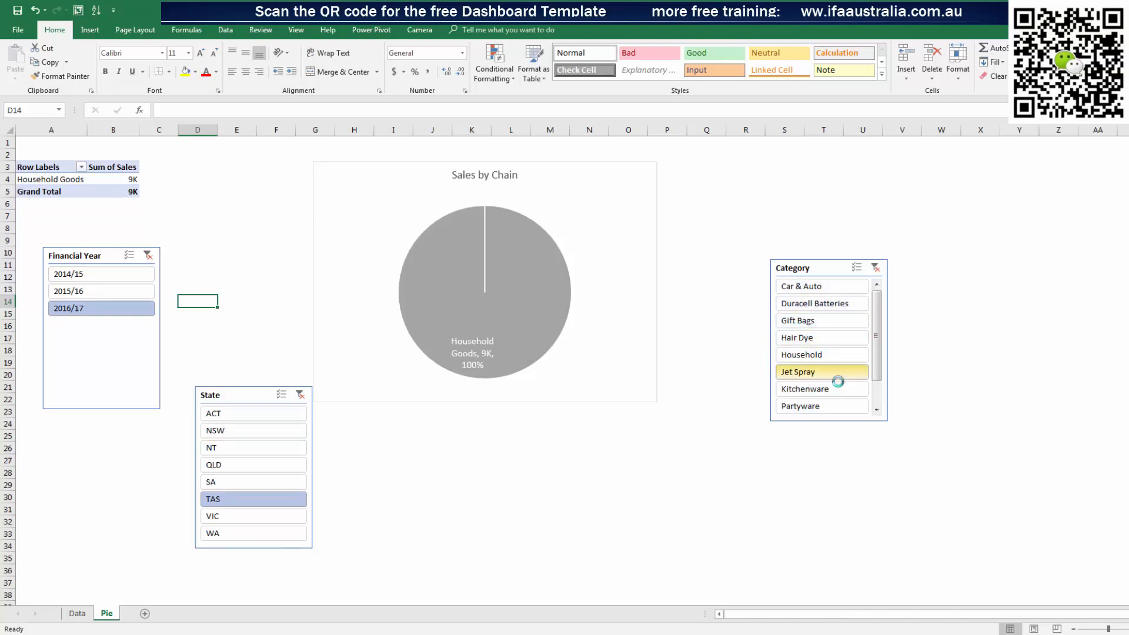
pyautogui.click(826, 306)
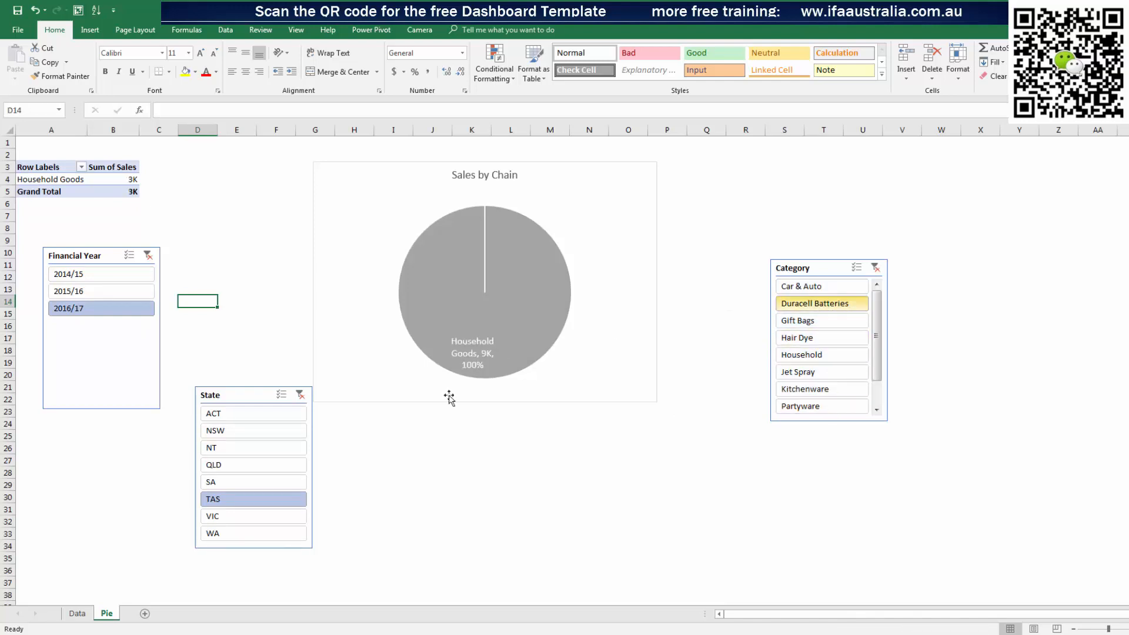
# Filter the pie chart to state ACT and try several categories, ending on Gift Bags
pyautogui.click(220, 415)
pyautogui.click(824, 341)
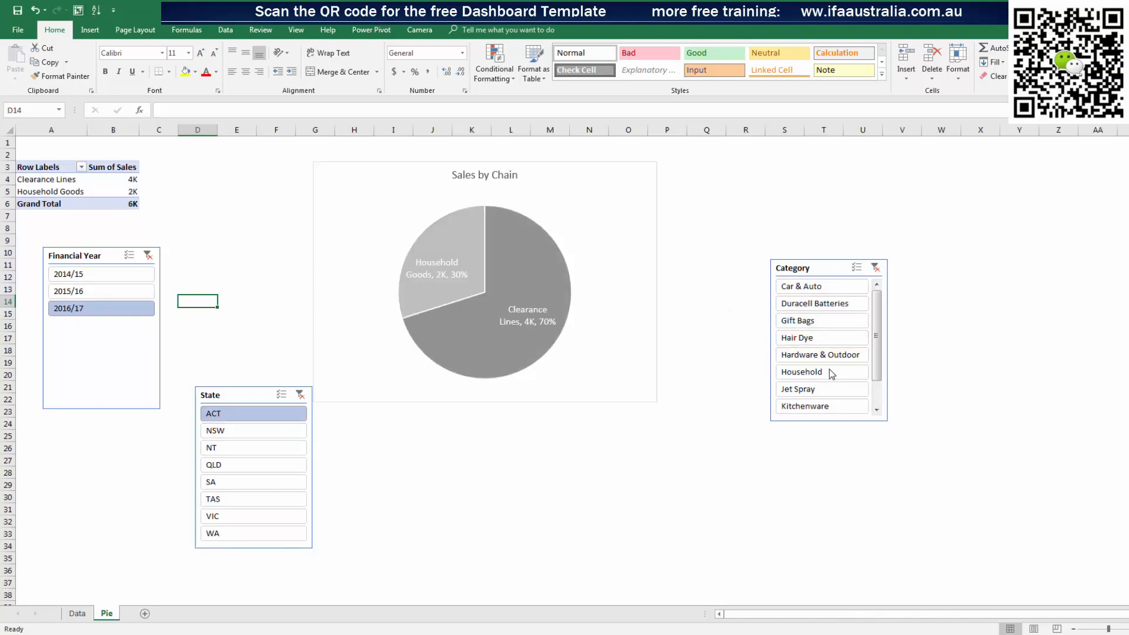
pyautogui.click(830, 372)
pyautogui.click(827, 387)
pyautogui.click(813, 322)
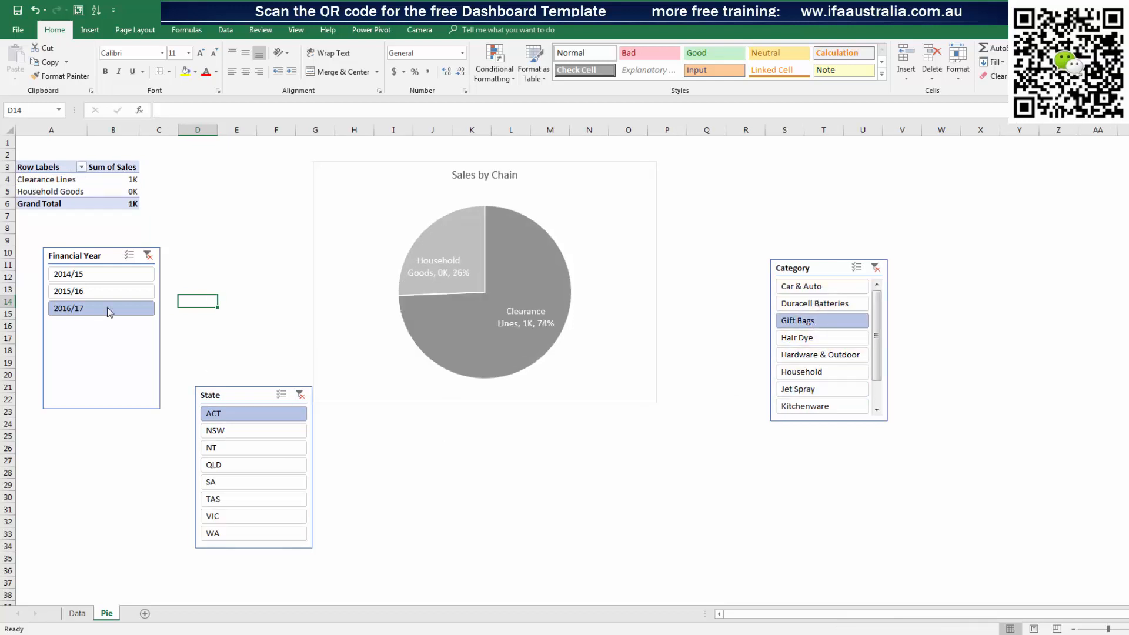
# Turn on multi-select for the Financial Year slicer and line up Financial Year, Category and State in a row beside the chart
pyautogui.rightClick(102, 260)
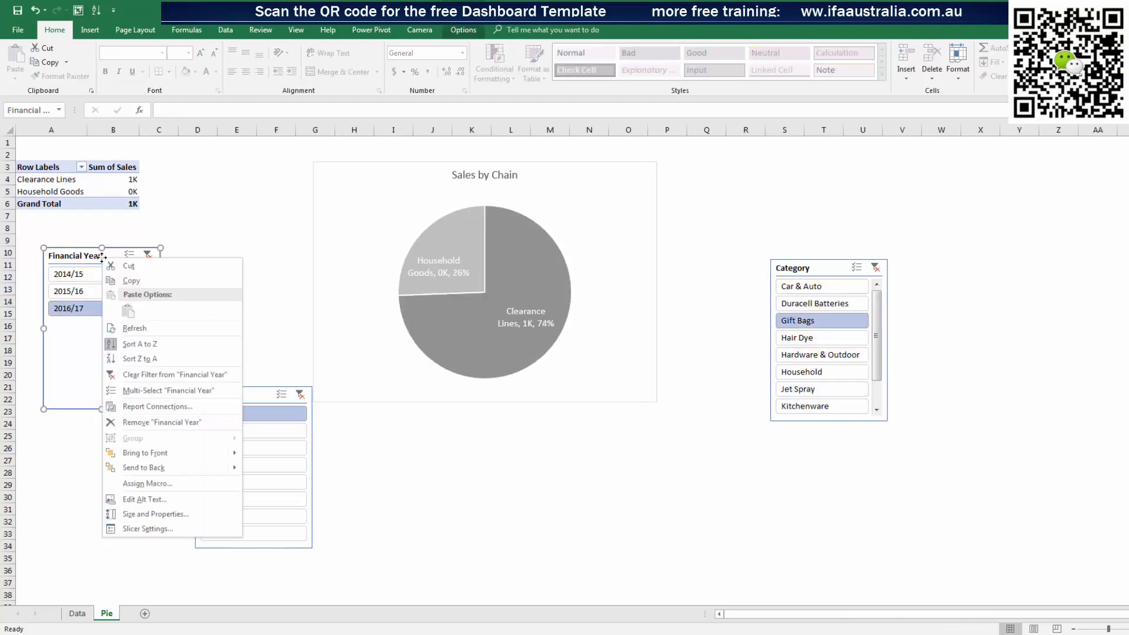
pyautogui.click(175, 389)
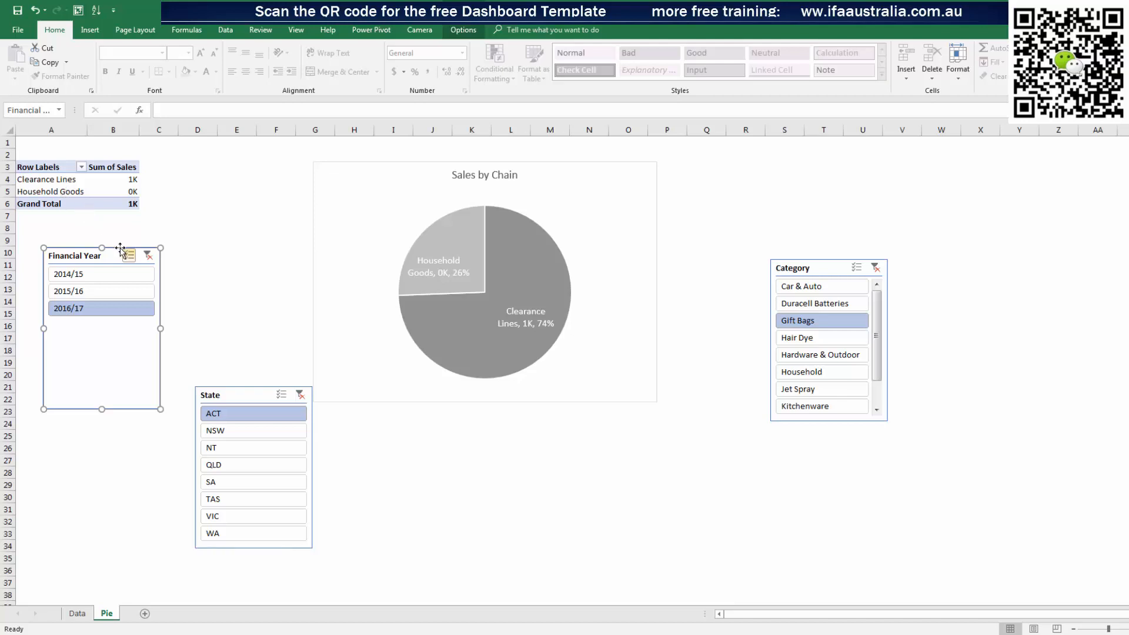
pyautogui.moveTo(121, 246); pyautogui.dragTo(631, 201)
pyautogui.moveTo(721, 181); pyautogui.dragTo(723, 181)
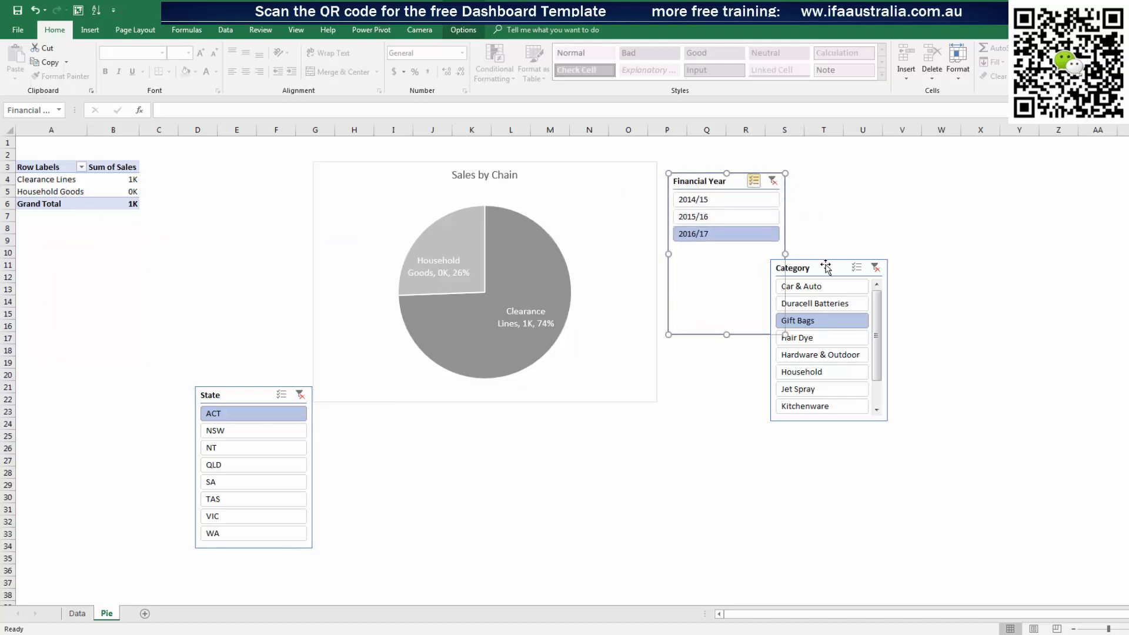
pyautogui.moveTo(825, 268); pyautogui.dragTo(869, 174)
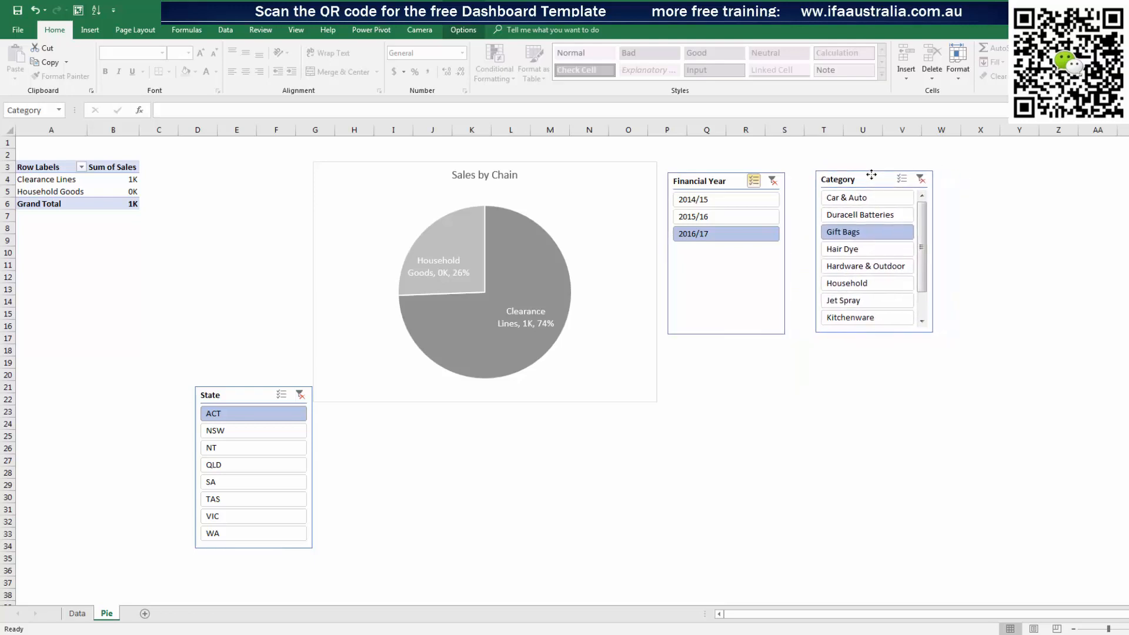
pyautogui.moveTo(252, 398); pyautogui.dragTo(1023, 177)
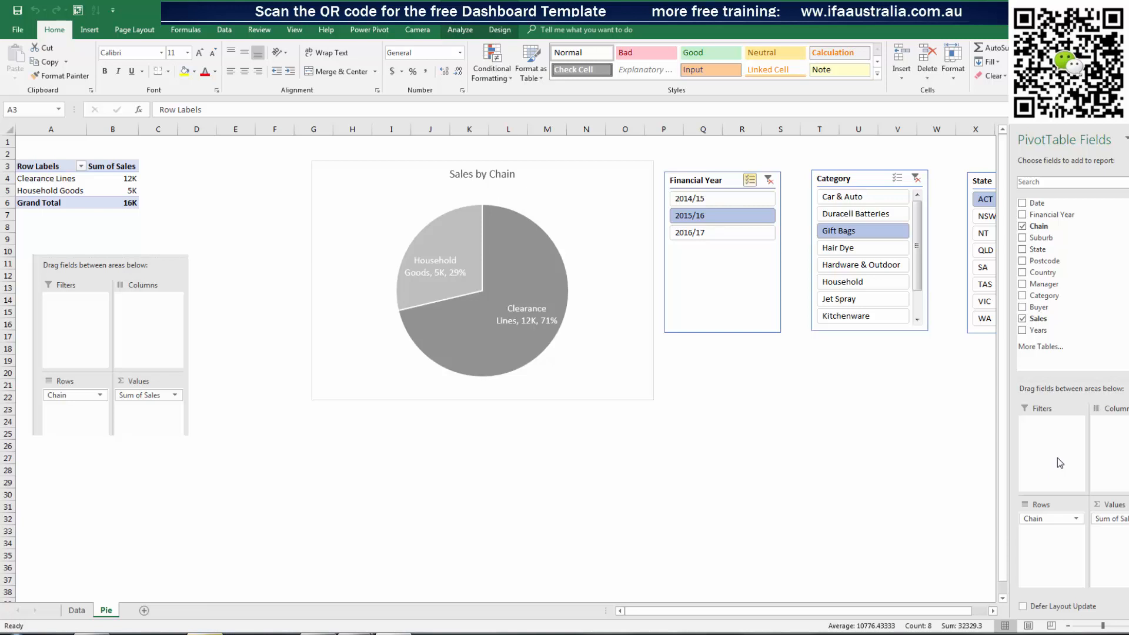
# Add a new worksheet after Pie and name it col
pyautogui.click(144, 613)
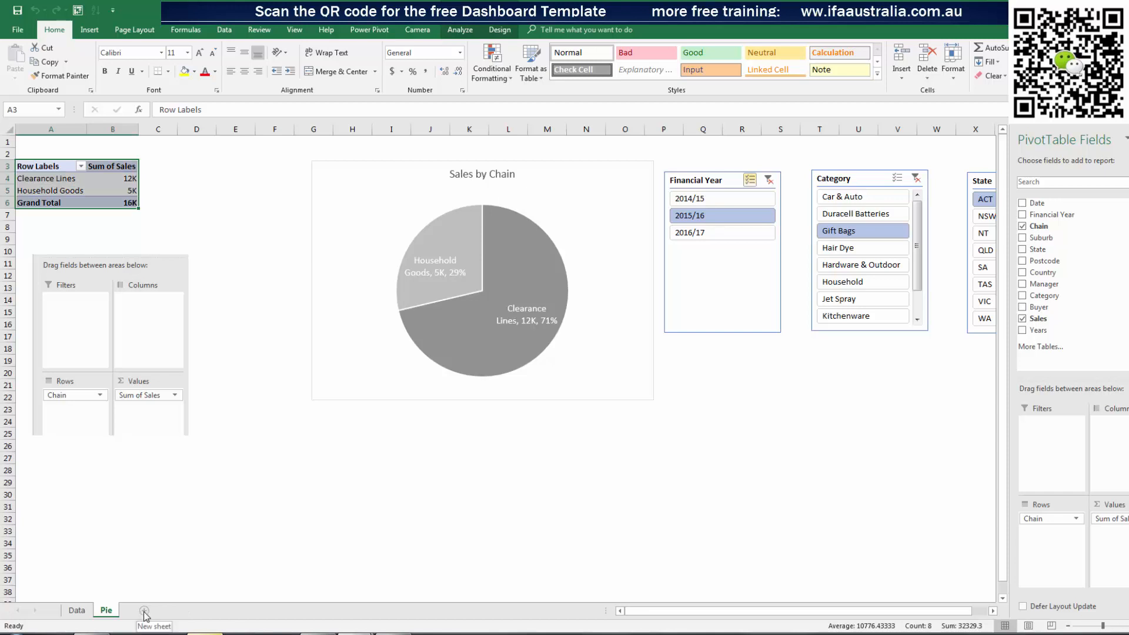
pyautogui.click(144, 611)
pyautogui.doubleClick(129, 612)
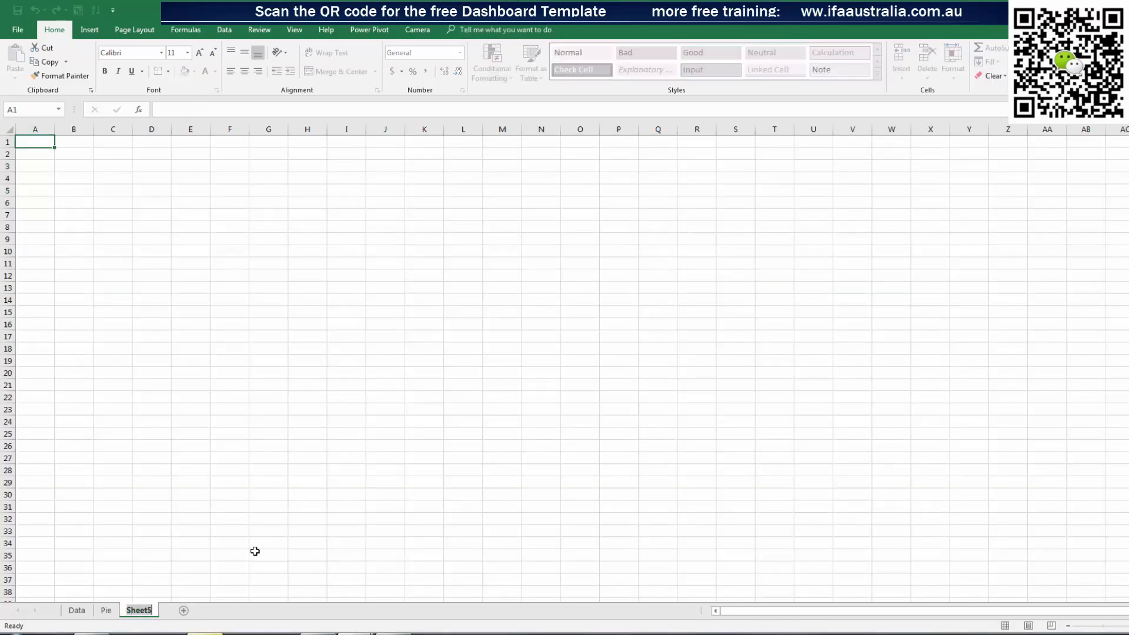
pyautogui.write('col')
pyautogui.press('Return')
pyautogui.click(229, 537)
# Copy the Sales by Chain pivot table from the Pie sheet and paste it at cell B2 of the col sheet
pyautogui.click(105, 610)
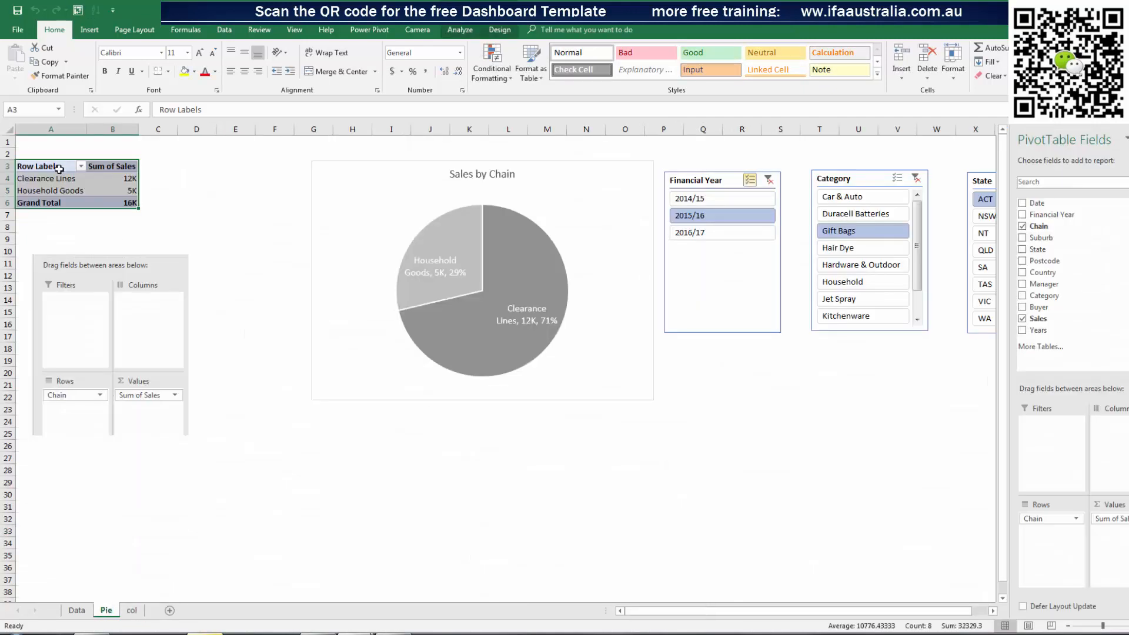
pyautogui.hotkey('ctrl', 'c')
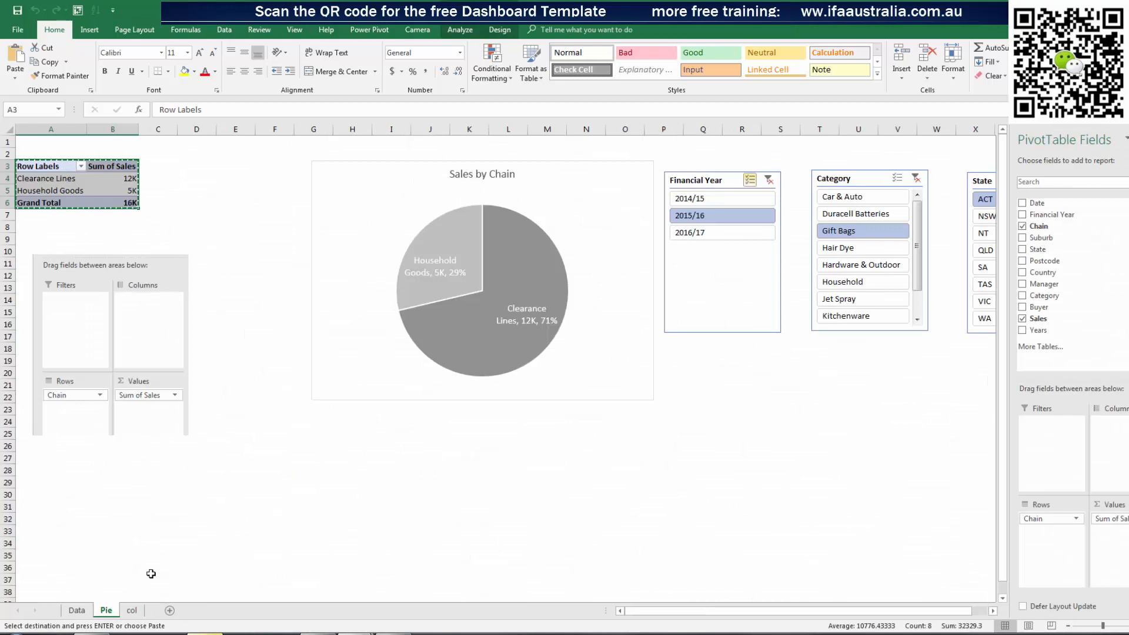
pyautogui.click(132, 610)
pyautogui.click(62, 154)
pyautogui.hotkey('ctrl', 'v')
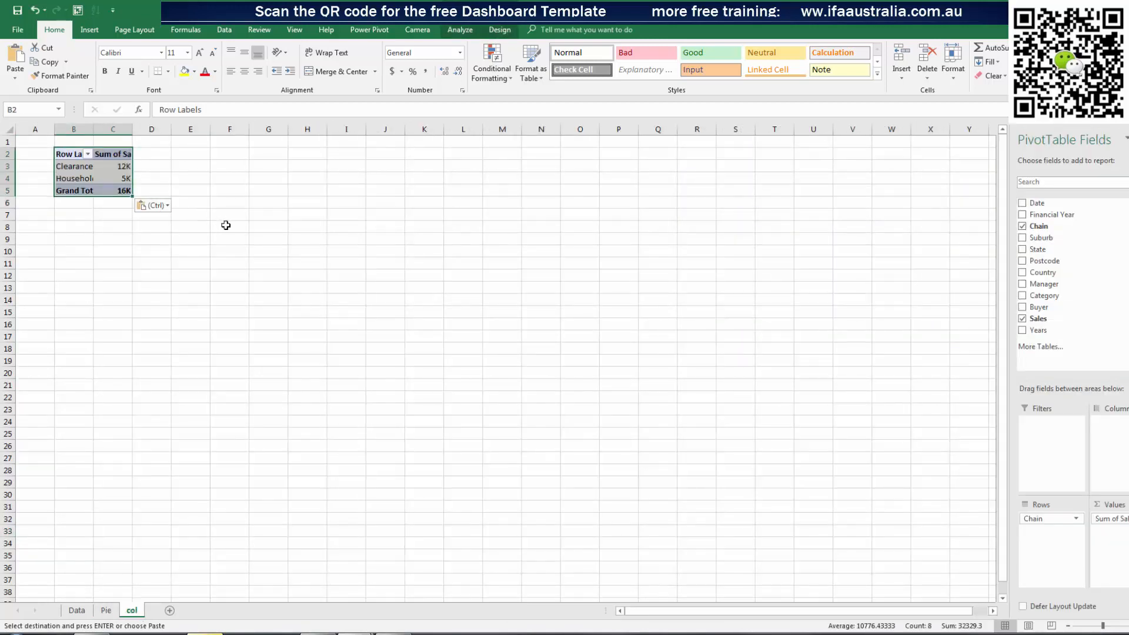
# Move the pasted pivot table down one row to cell B3 and widen columns B and C to fit the labels
pyautogui.moveTo(83, 197); pyautogui.dragTo(83, 208)
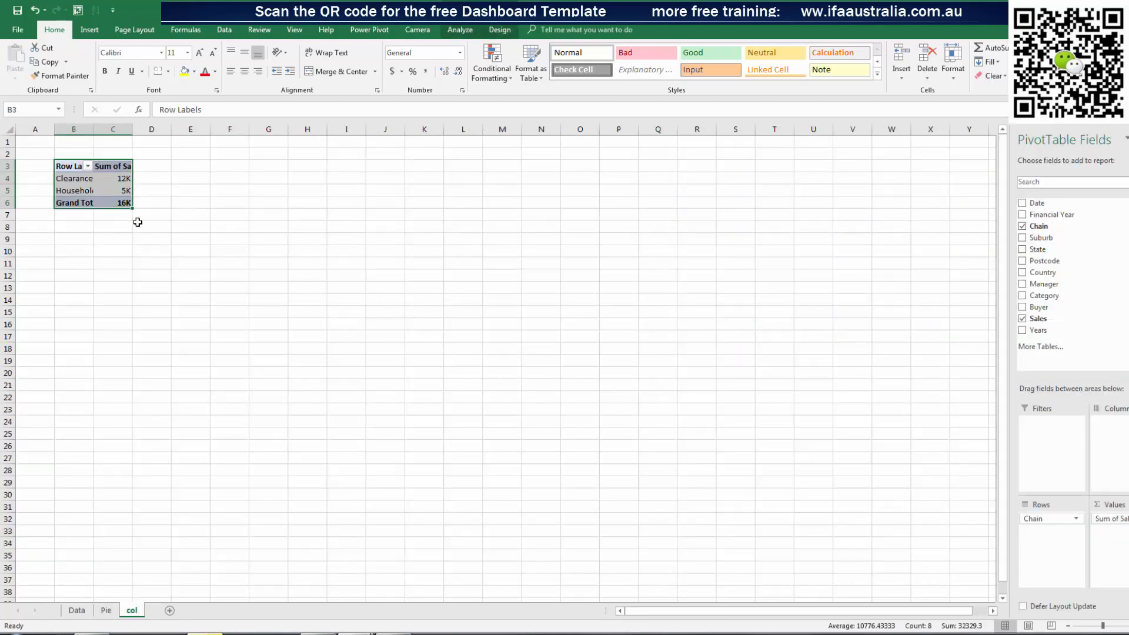
pyautogui.moveTo(93, 129); pyautogui.dragTo(173, 129)
pyautogui.click(325, 202)
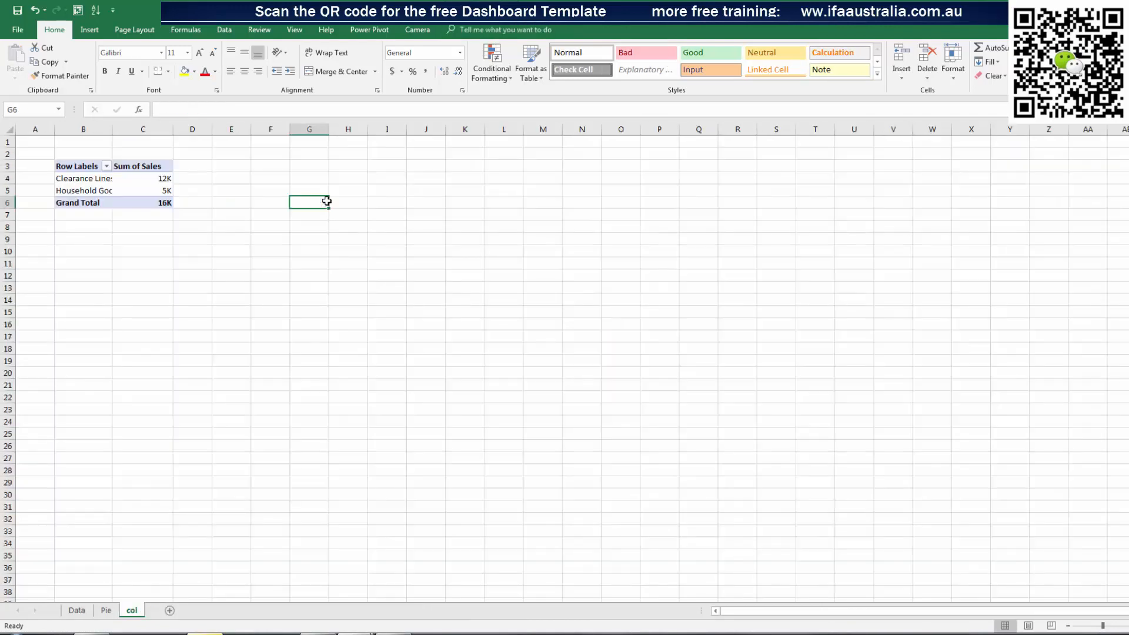
# Capture a screen clipping of the field areas from the finished Column Chain sheet and place it on the col sheet as a reference
pyautogui.click(89, 29)
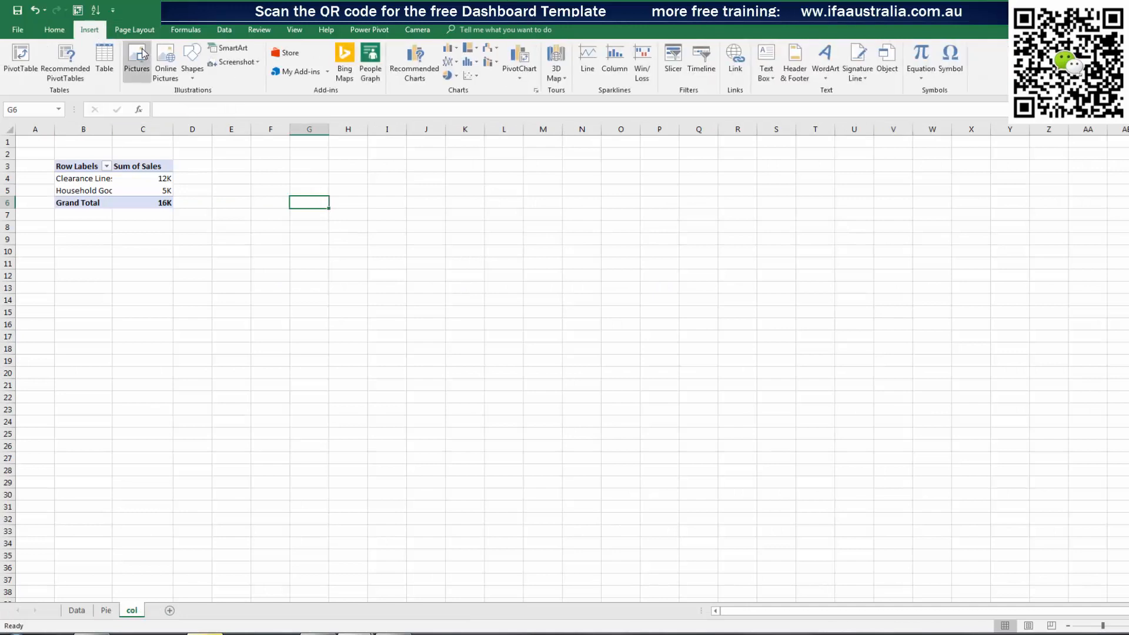
pyautogui.click(223, 66)
pyautogui.click(269, 154)
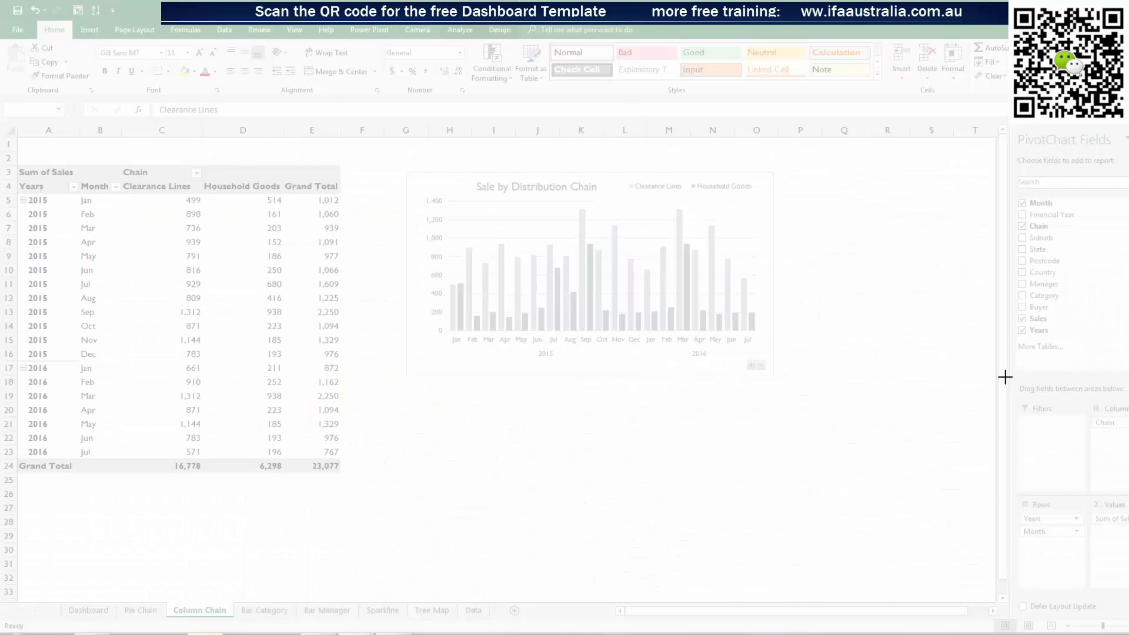
pyautogui.moveTo(1005, 378); pyautogui.dragTo(1128, 569)
pyautogui.moveTo(404, 321); pyautogui.dragTo(870, 491)
pyautogui.click(970, 361)
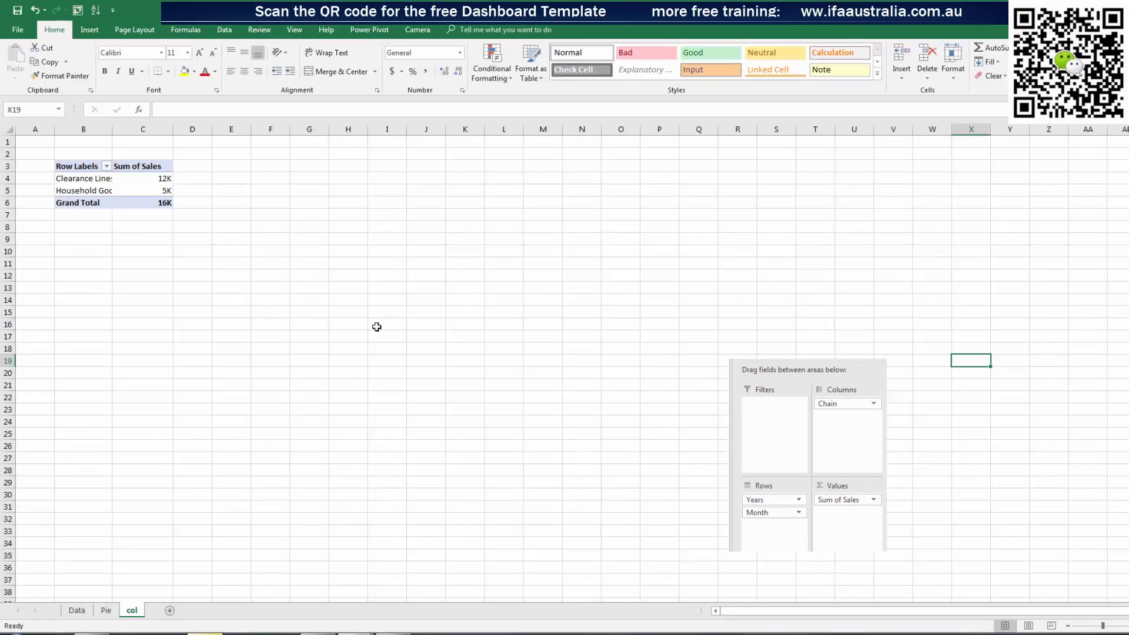
# Move Chain to the pivot table's columns, add Date to the rows, and expand 2016 to its months
pyautogui.click(100, 192)
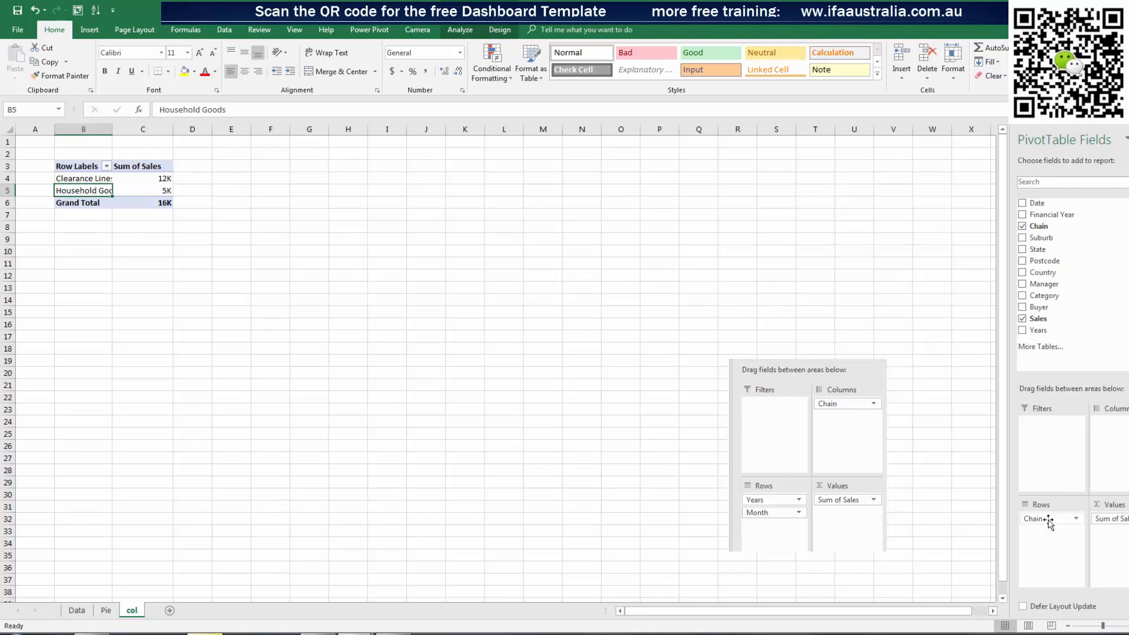
pyautogui.moveTo(1050, 520); pyautogui.dragTo(1070, 352)
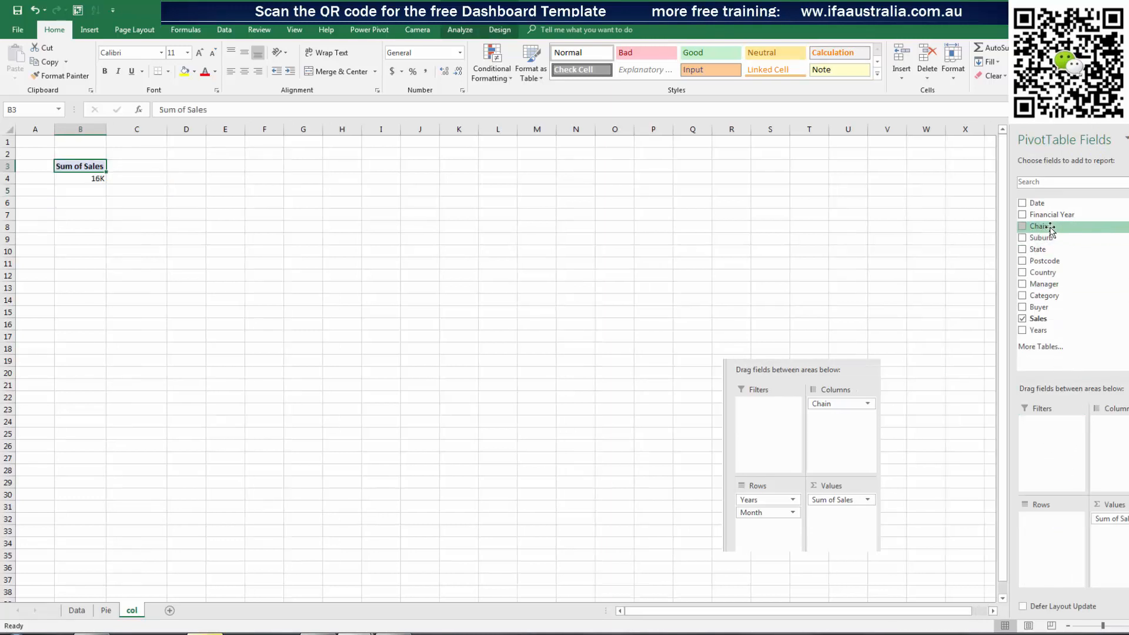
pyautogui.moveTo(1039, 226); pyautogui.dragTo(1122, 438)
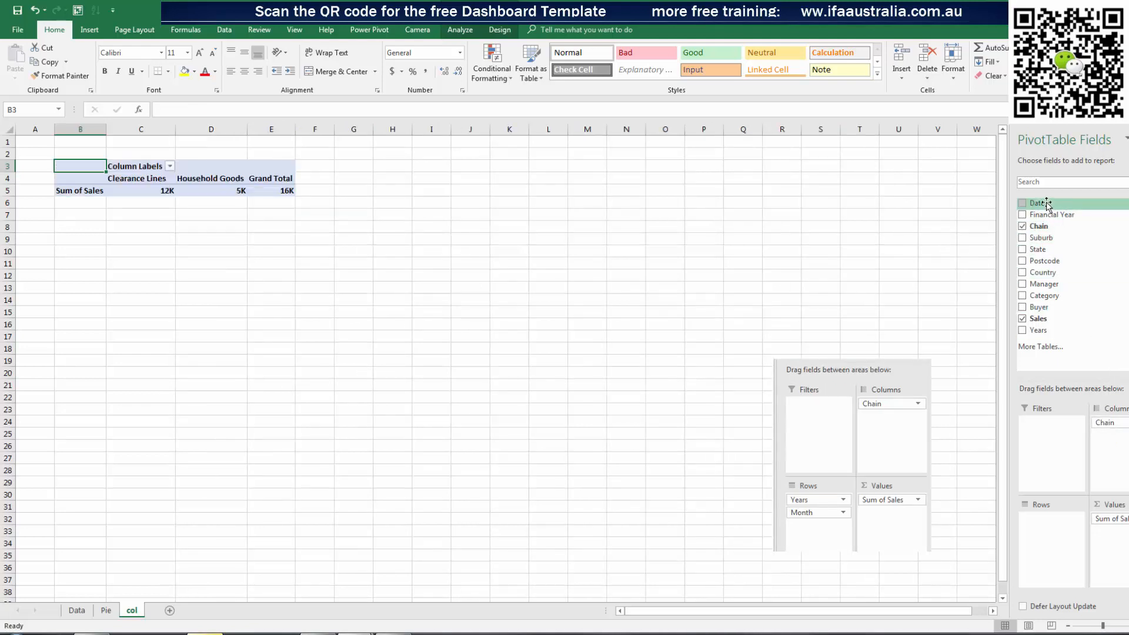
pyautogui.moveTo(1045, 203); pyautogui.dragTo(1052, 530)
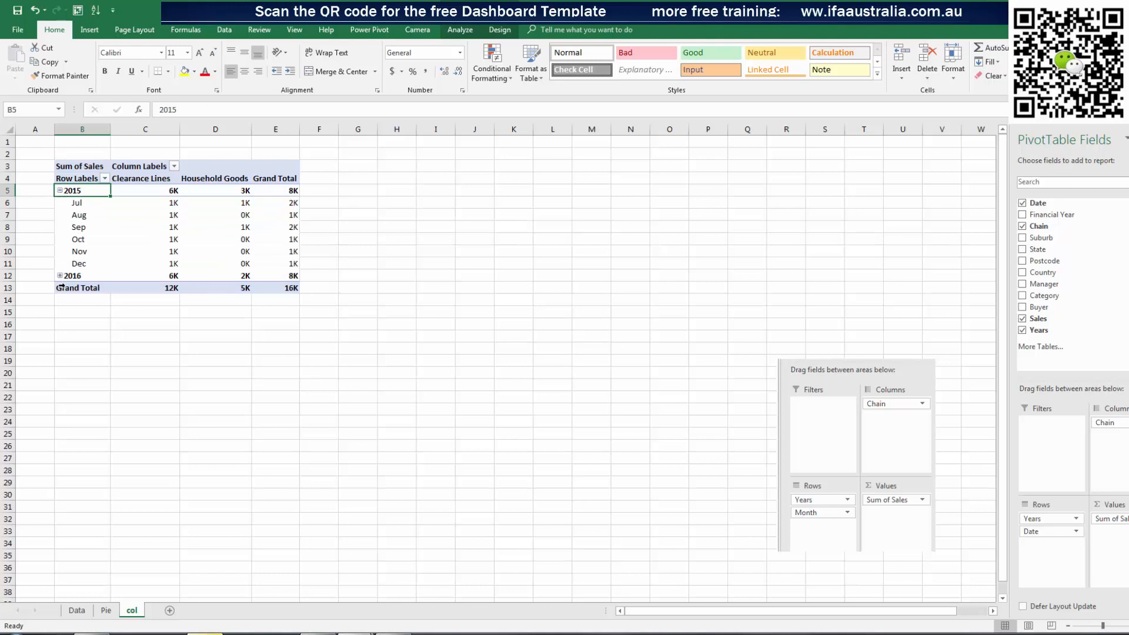
pyautogui.click(60, 276)
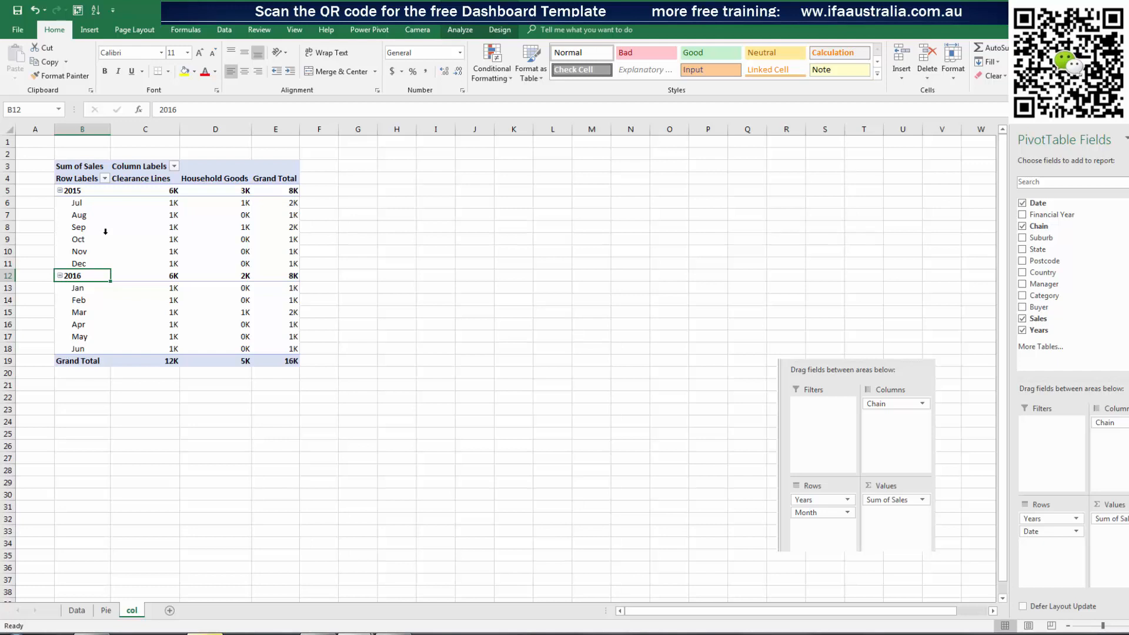
# Ungroup the pivot table's dates, and regroup them by Months and Years
pyautogui.click(64, 219)
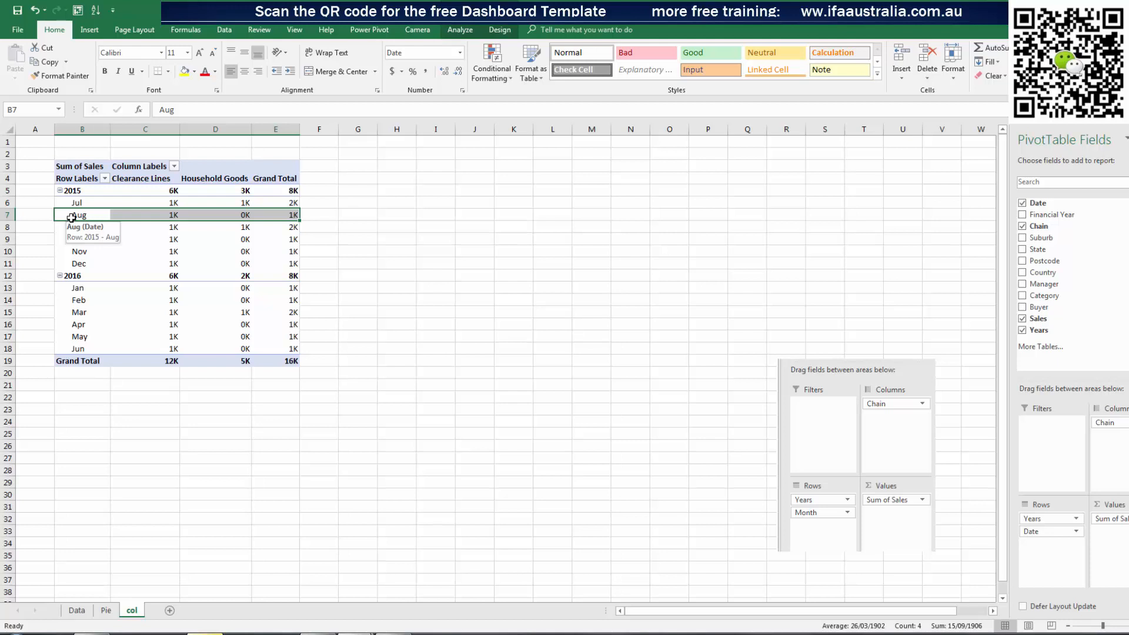
pyautogui.rightClick(71, 217)
pyautogui.click(113, 353)
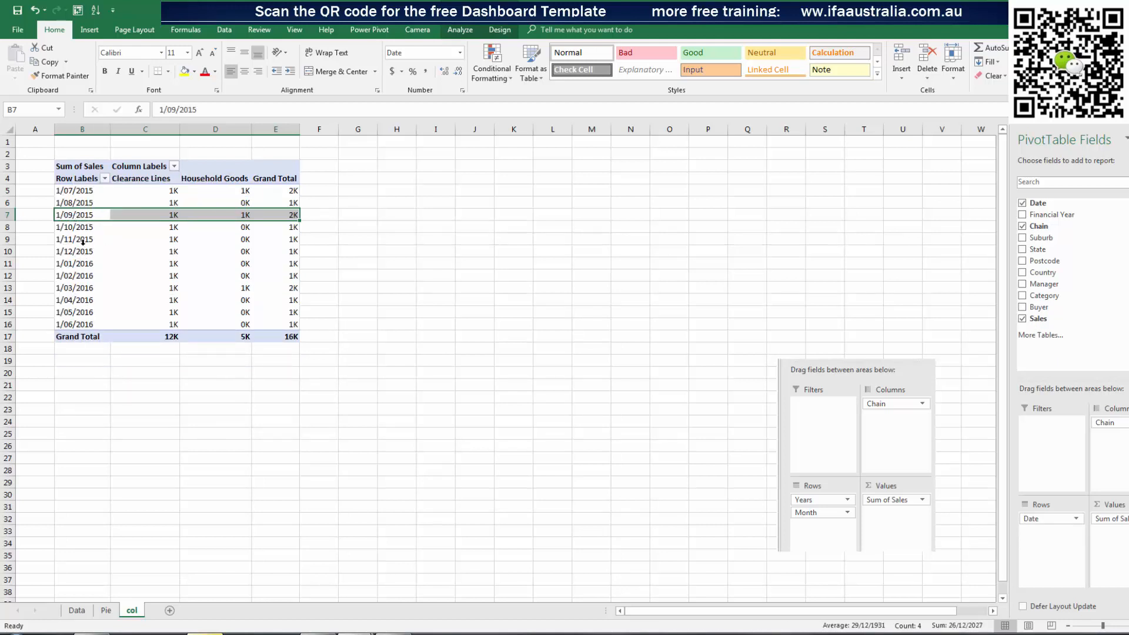
pyautogui.click(73, 212)
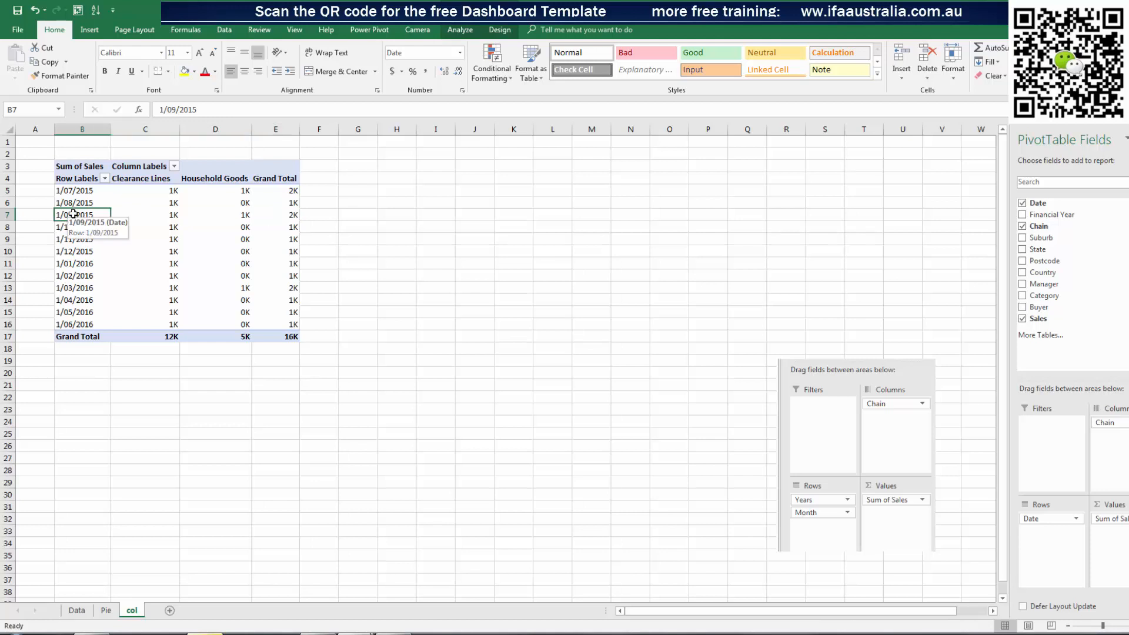
pyautogui.rightClick(73, 214)
pyautogui.click(111, 330)
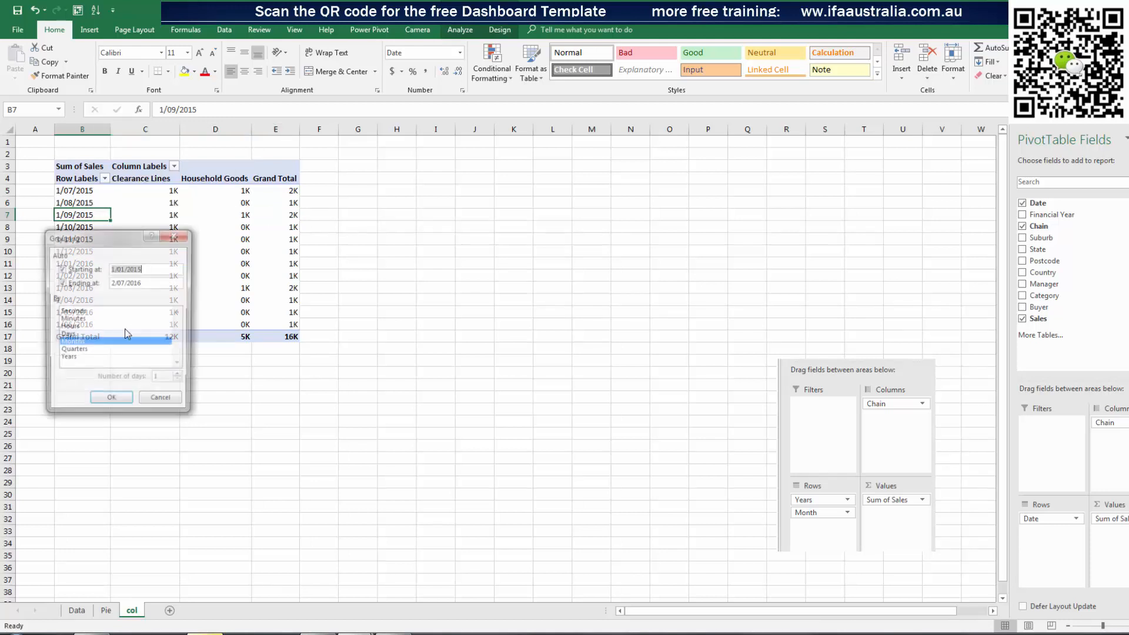
pyautogui.click(75, 359)
pyautogui.click(111, 402)
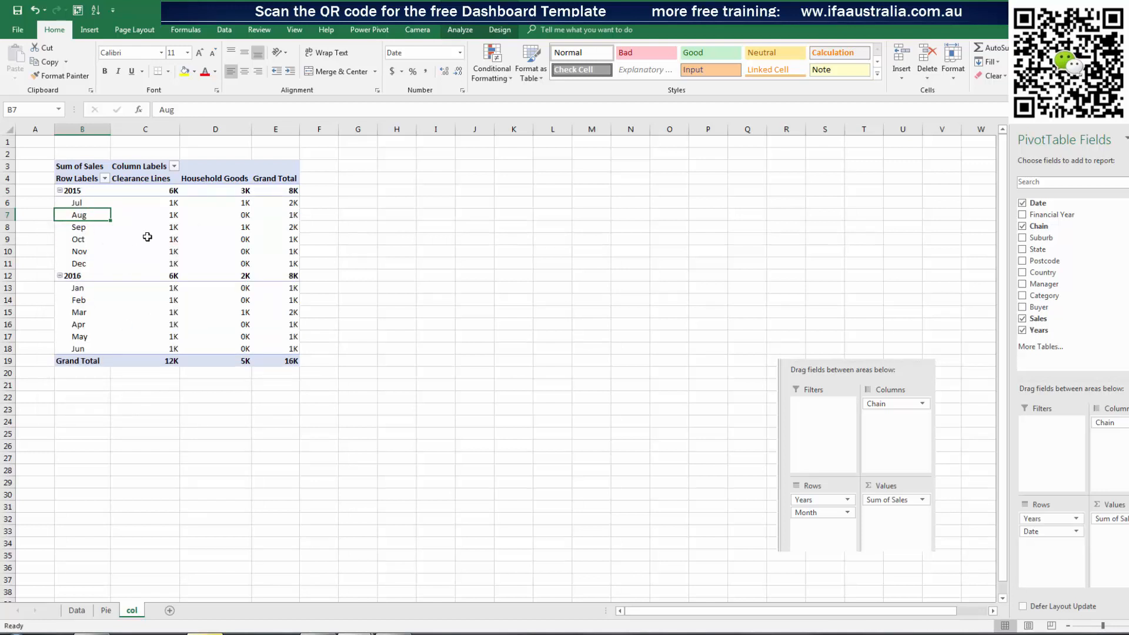
# Format the Sum of Sales values as Number with 0 decimal places and a thousands separator
pyautogui.click(170, 203)
pyautogui.moveTo(217, 227)
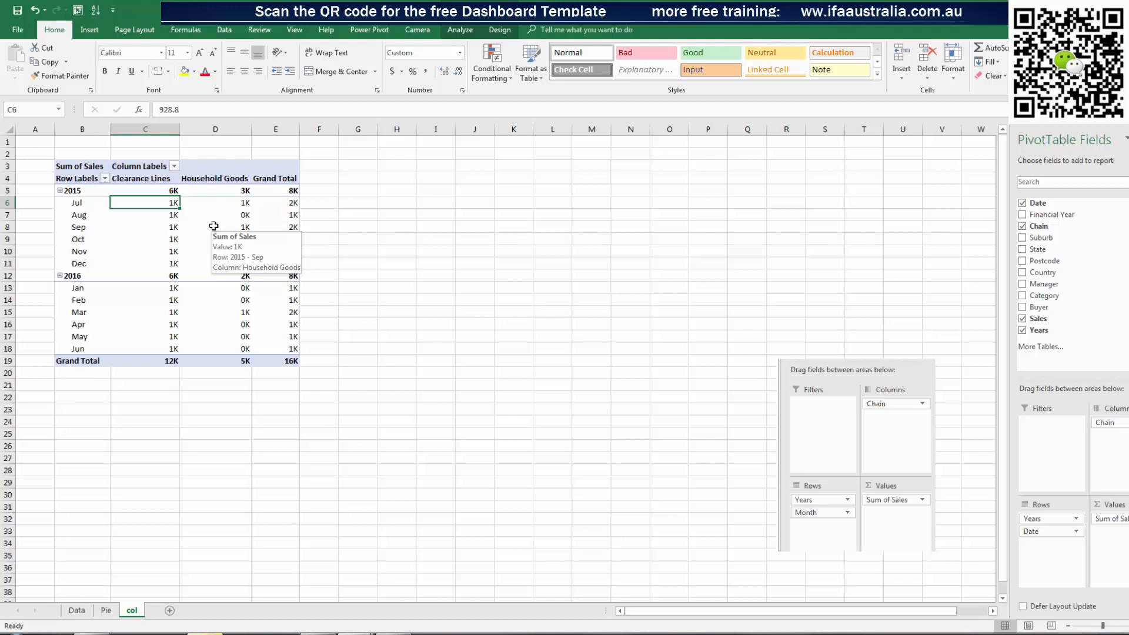
pyautogui.rightClick(157, 203)
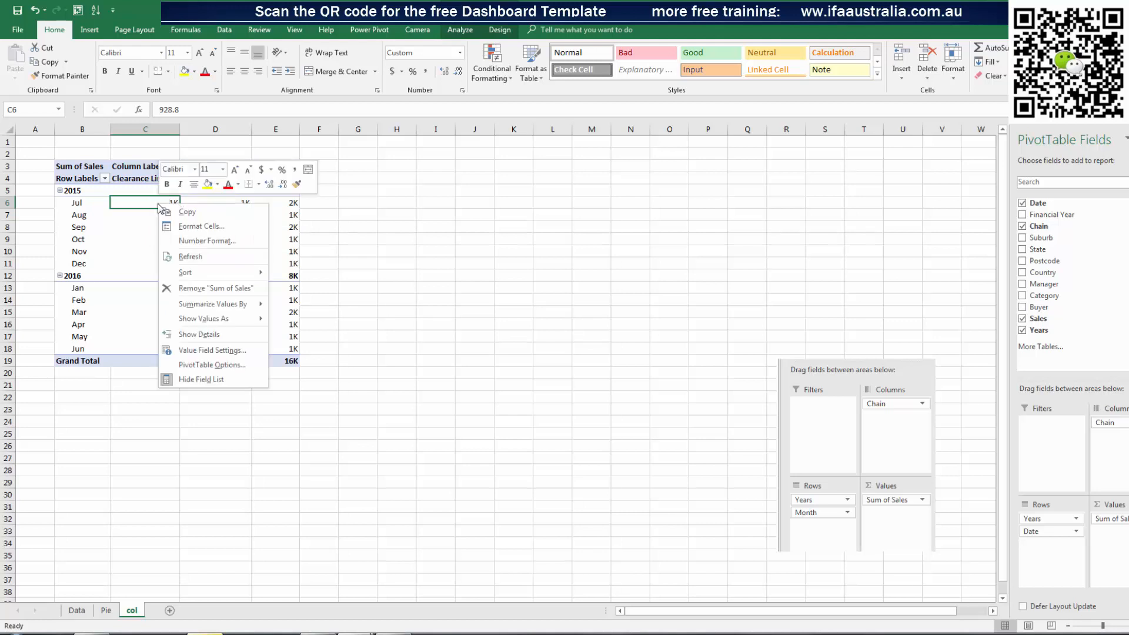
pyautogui.click(211, 350)
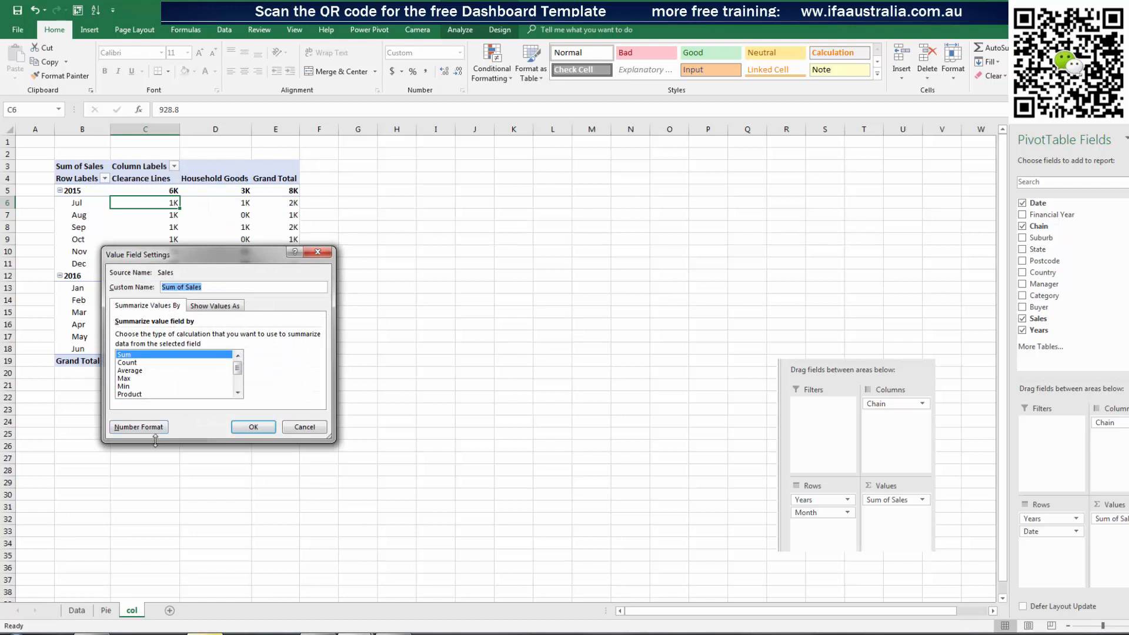
pyautogui.click(154, 427)
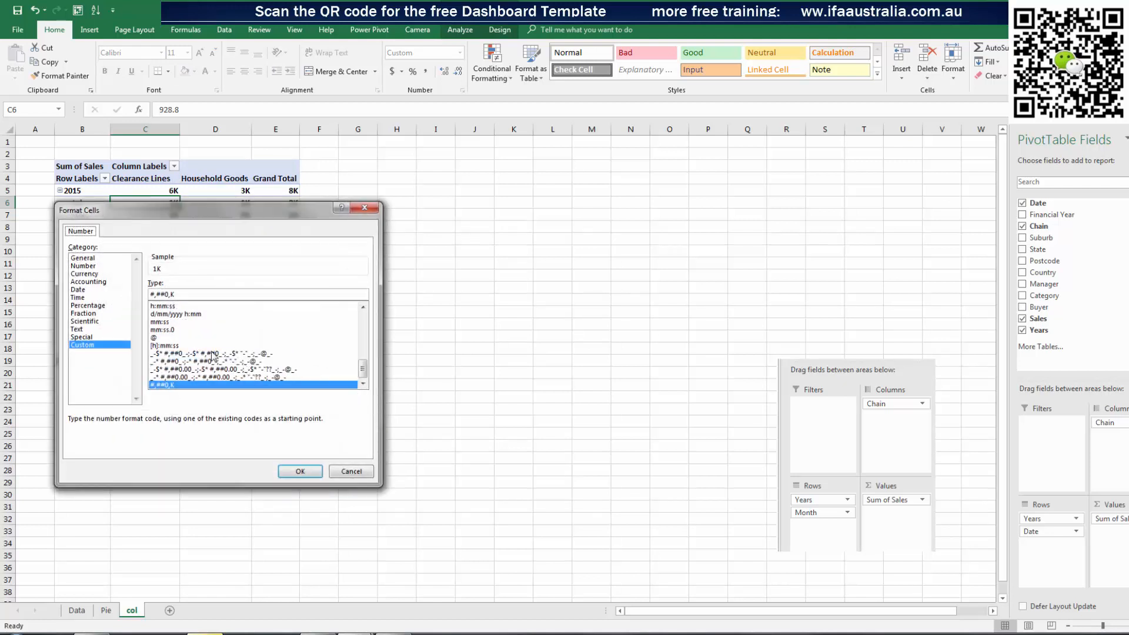
pyautogui.click(88, 265)
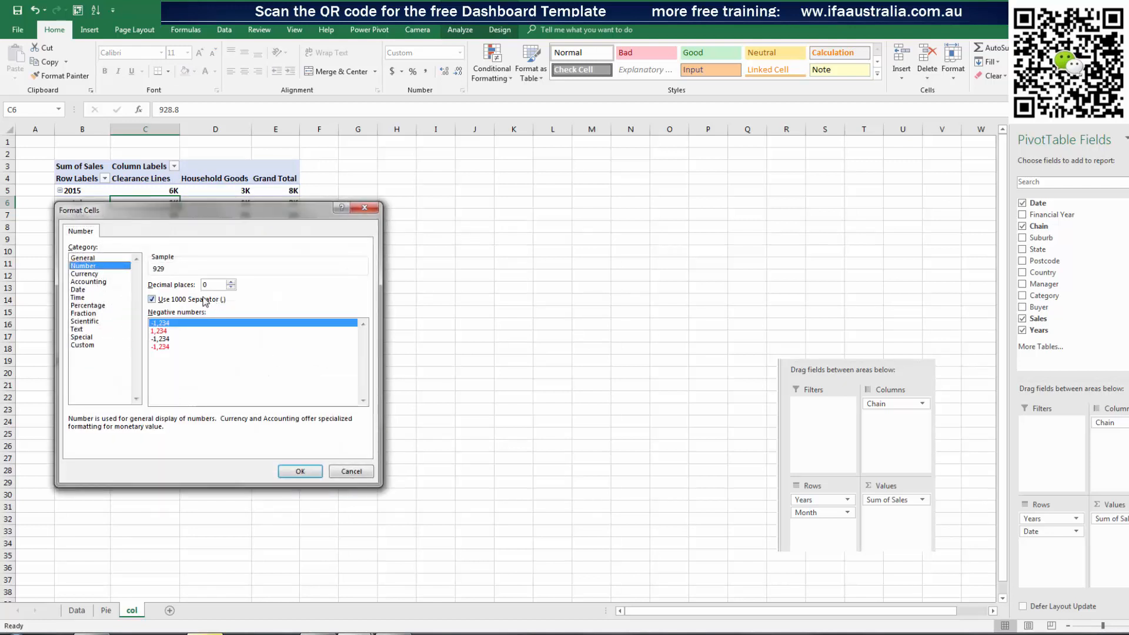
pyautogui.click(299, 471)
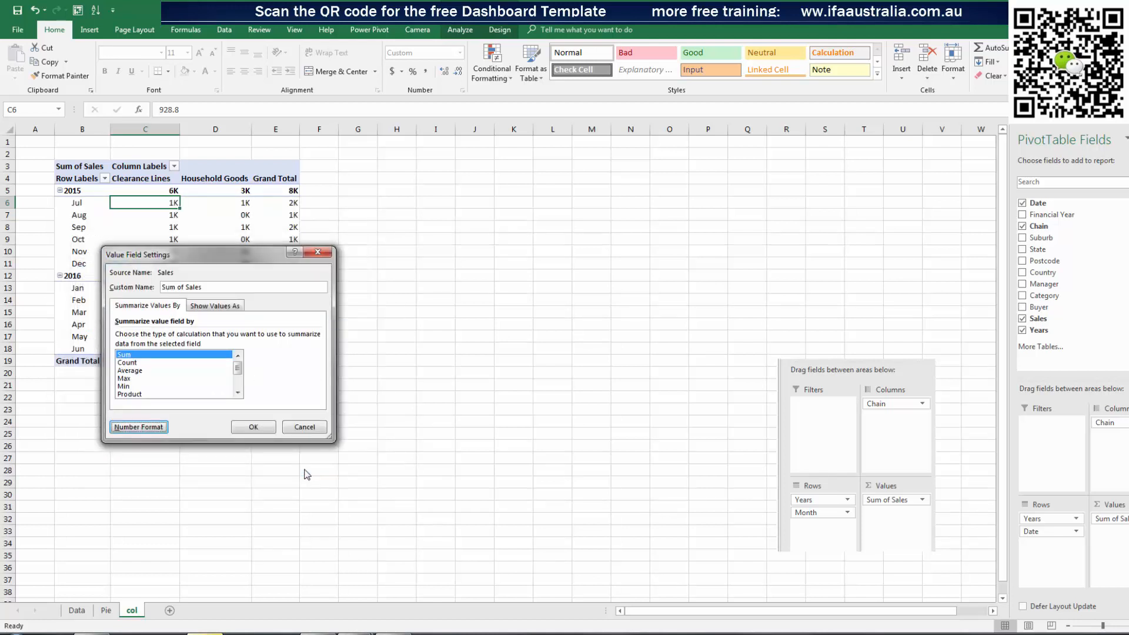
pyautogui.click(256, 426)
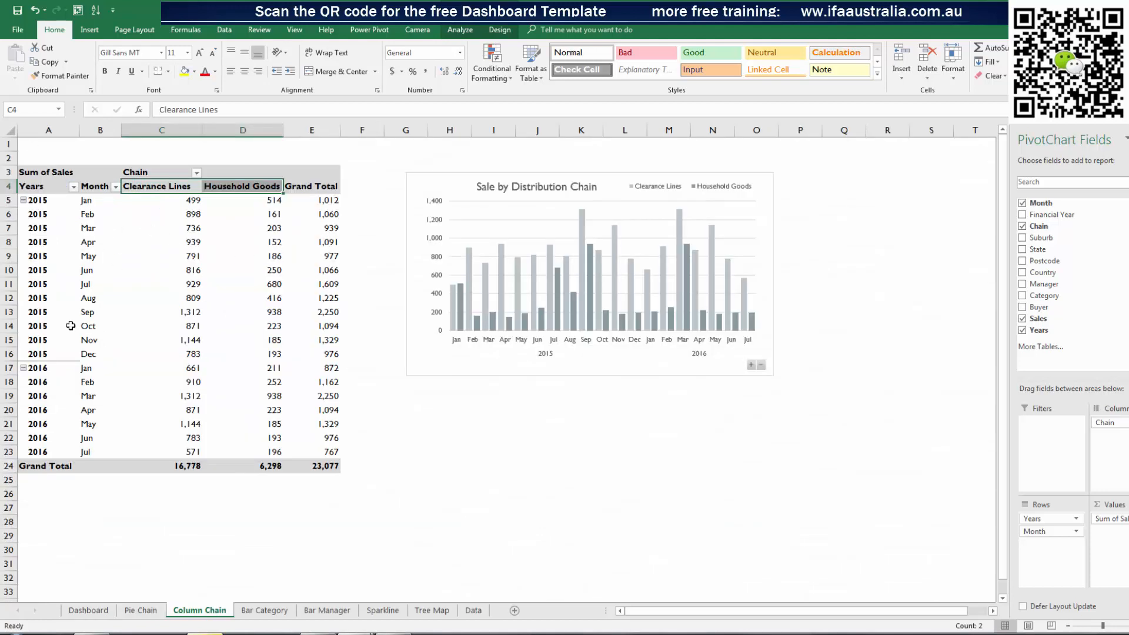
# Show the pivot table on the col sheet in tabular form and repeat all item labels
pyautogui.click(82, 256)
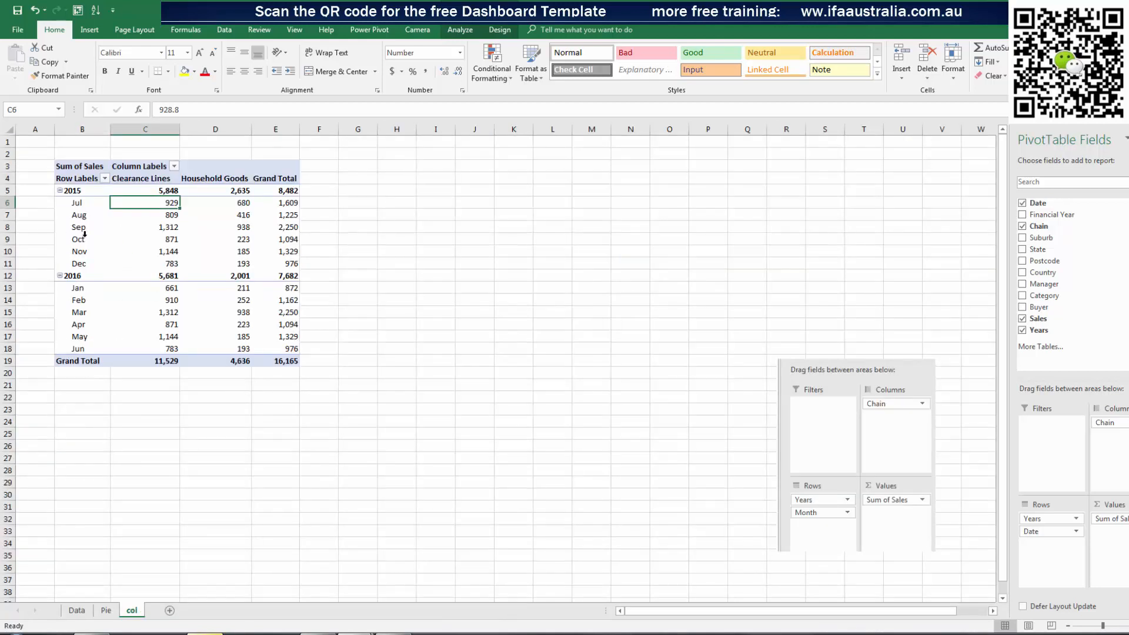
pyautogui.click(87, 230)
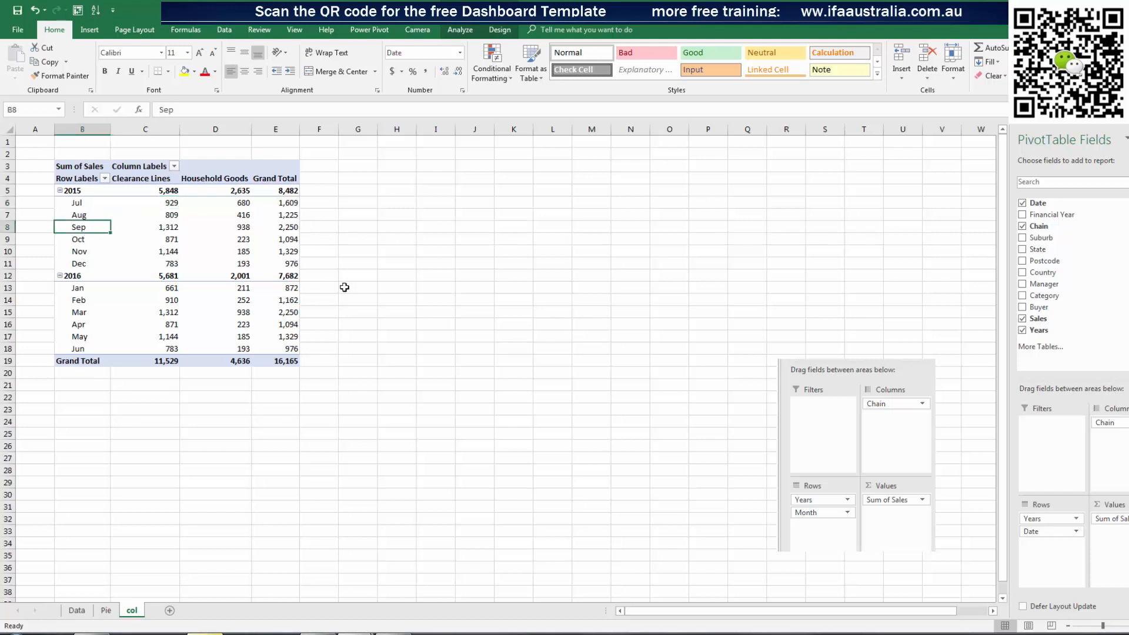
pyautogui.click(462, 30)
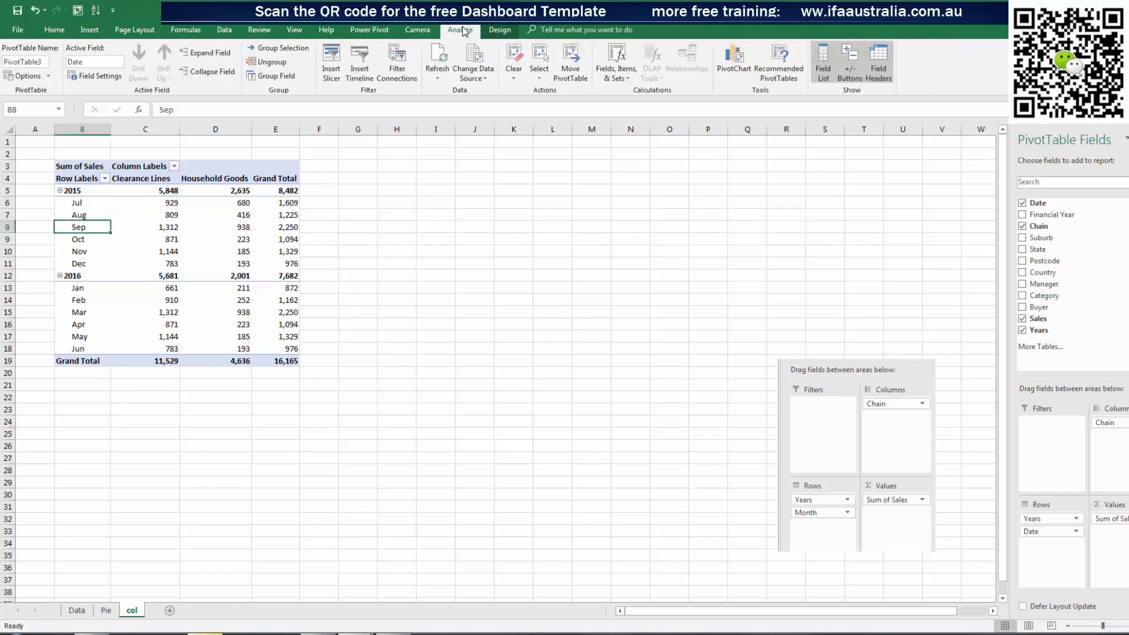
pyautogui.click(499, 30)
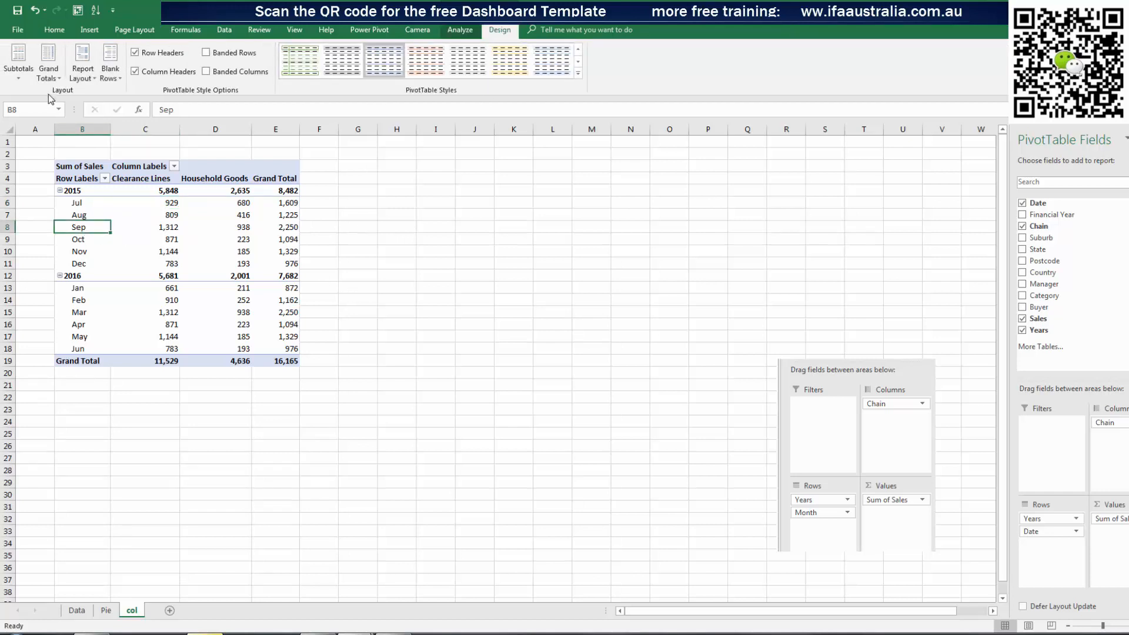
pyautogui.click(82, 80)
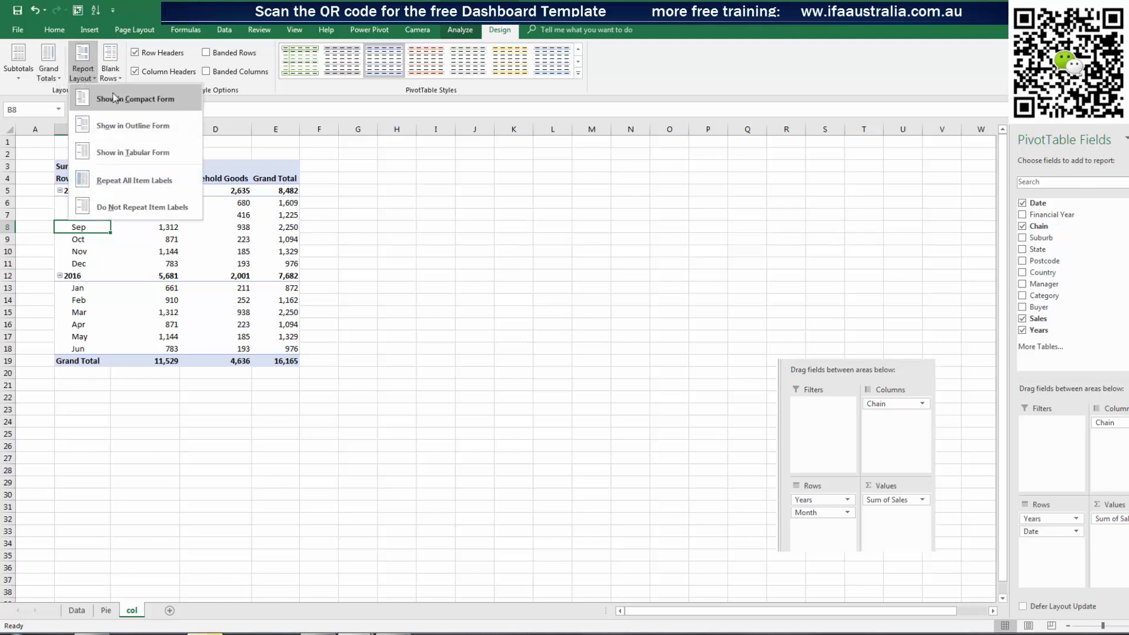
pyautogui.click(139, 152)
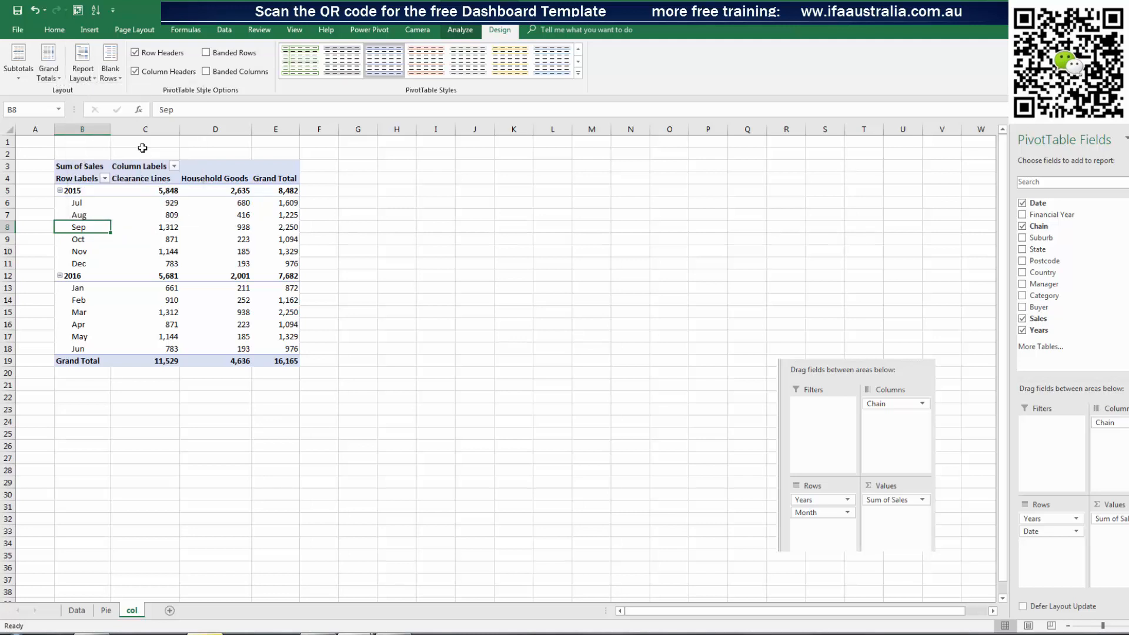
pyautogui.click(89, 77)
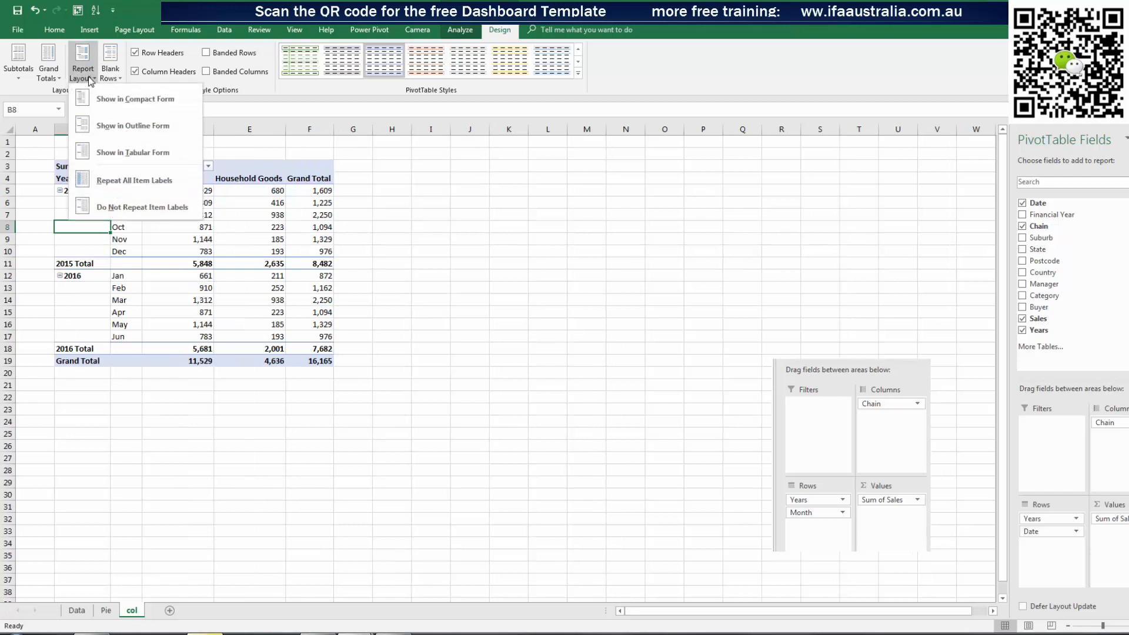
pyautogui.click(136, 182)
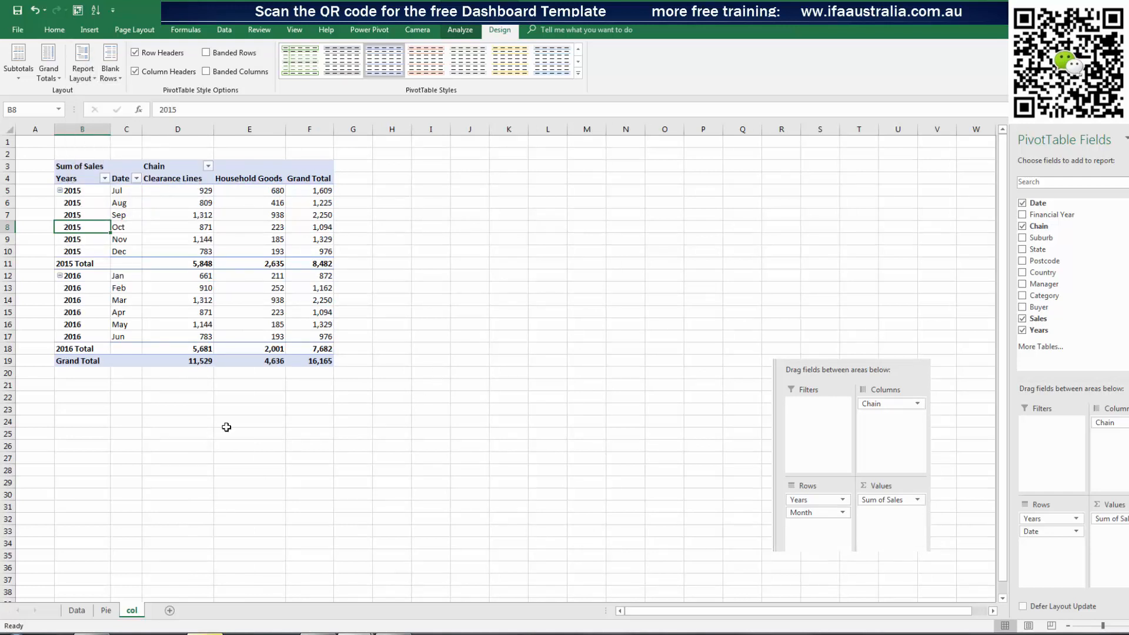
# Move the reference picture of the field areas down to about row 29 and hide the col sheet's gridlines
pyautogui.moveTo(794, 367); pyautogui.dragTo(832, 486)
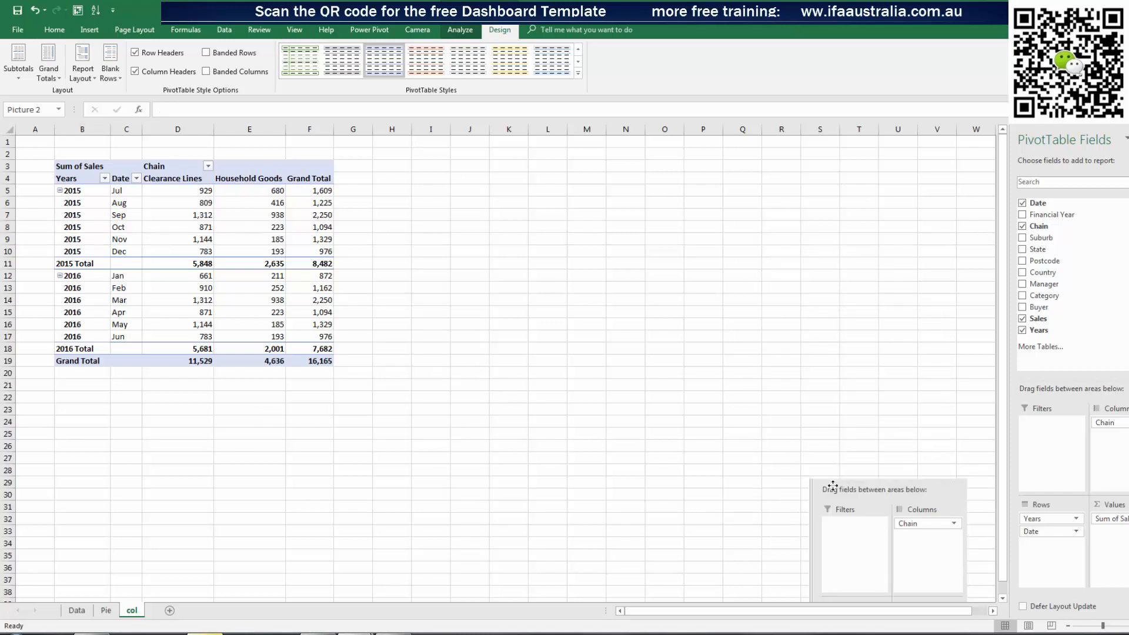
pyautogui.moveTo(121, 215); pyautogui.dragTo(317, 214)
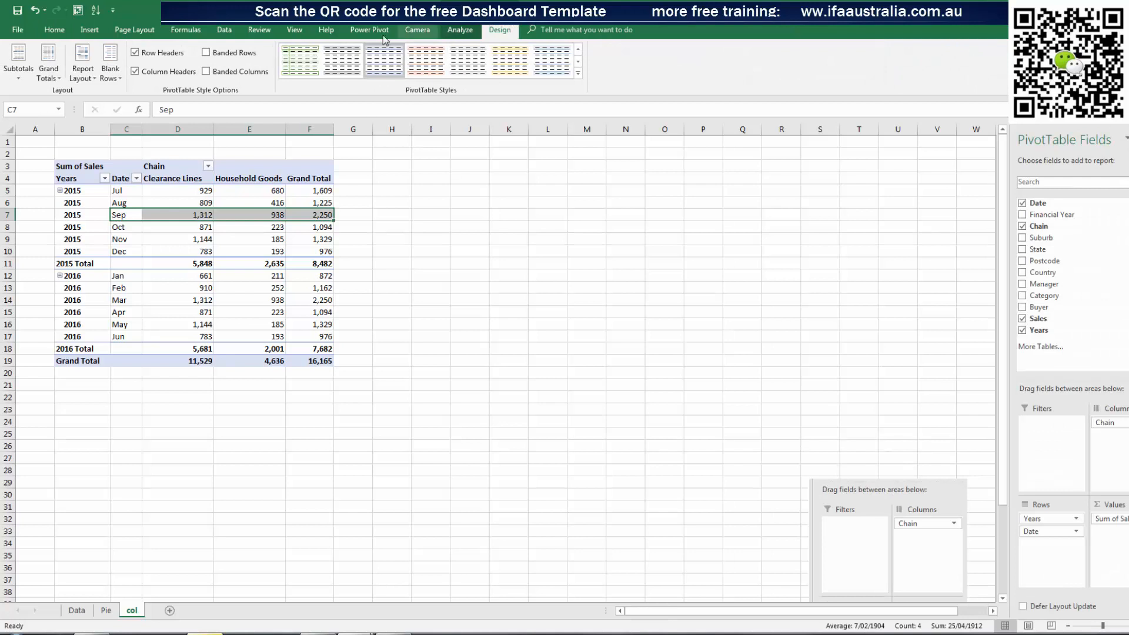
pyautogui.click(295, 30)
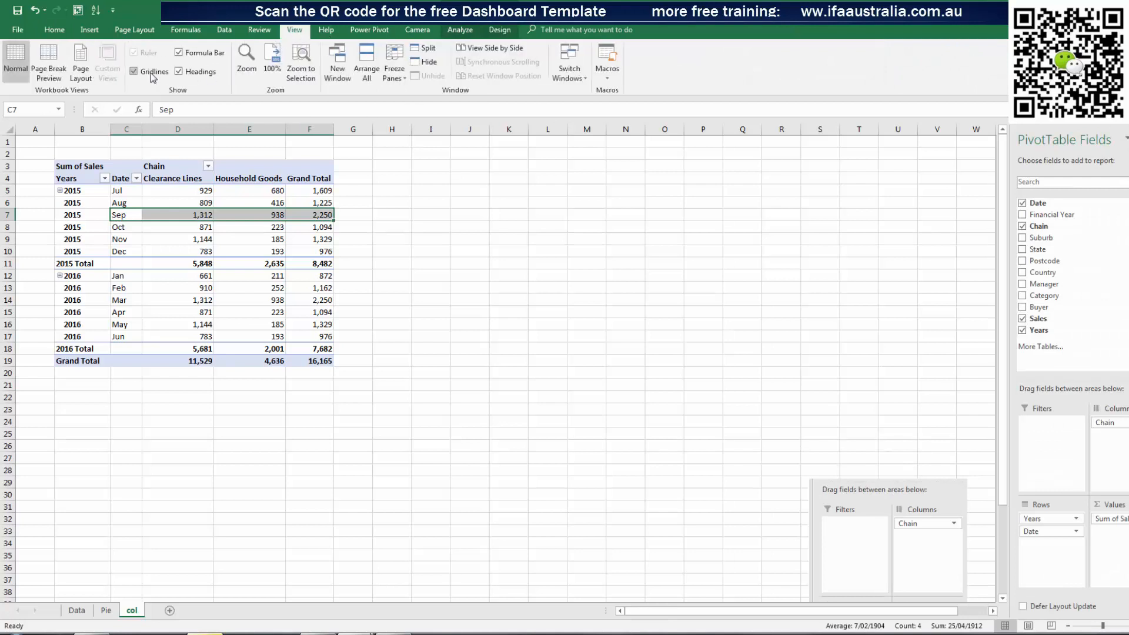
pyautogui.click(152, 71)
pyautogui.click(509, 227)
pyautogui.moveTo(120, 227); pyautogui.dragTo(320, 227)
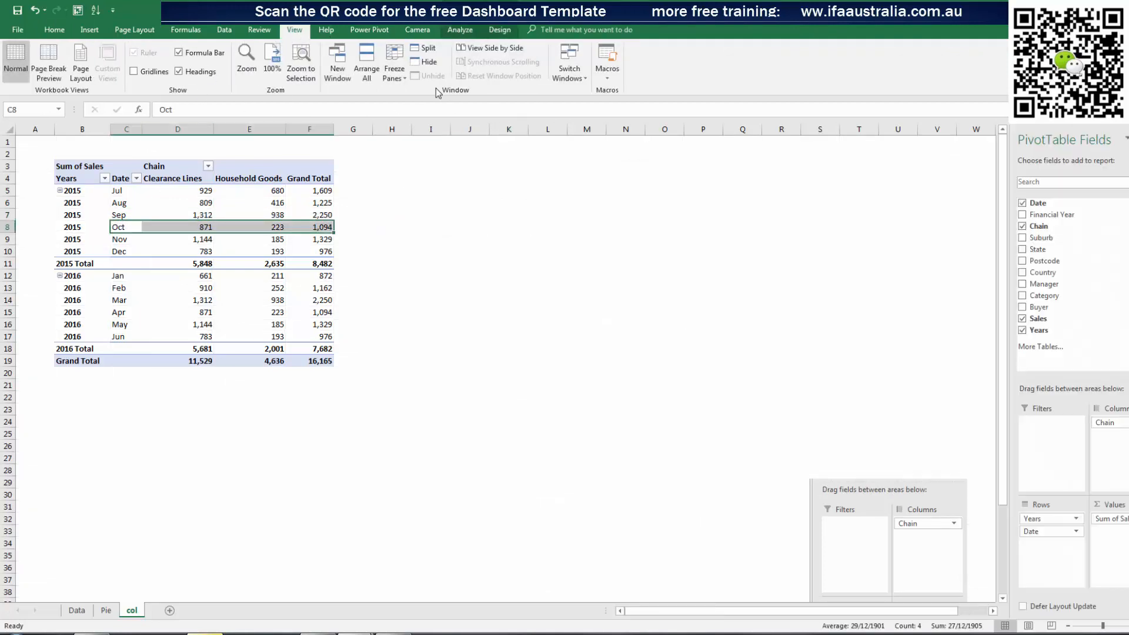
pyautogui.click(459, 30)
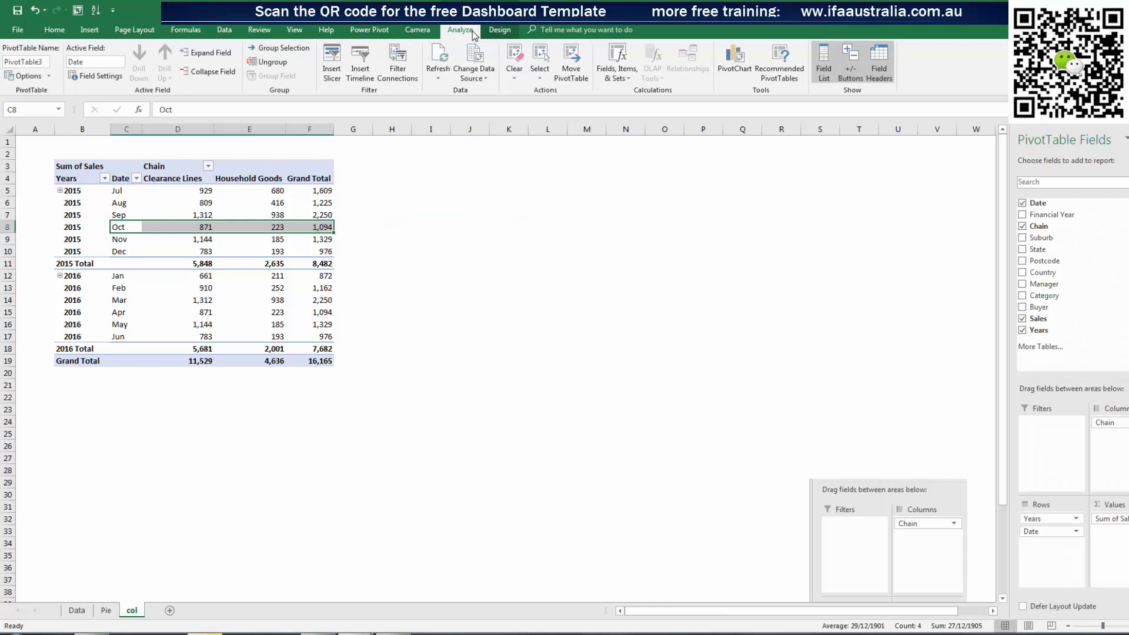
pyautogui.click(509, 275)
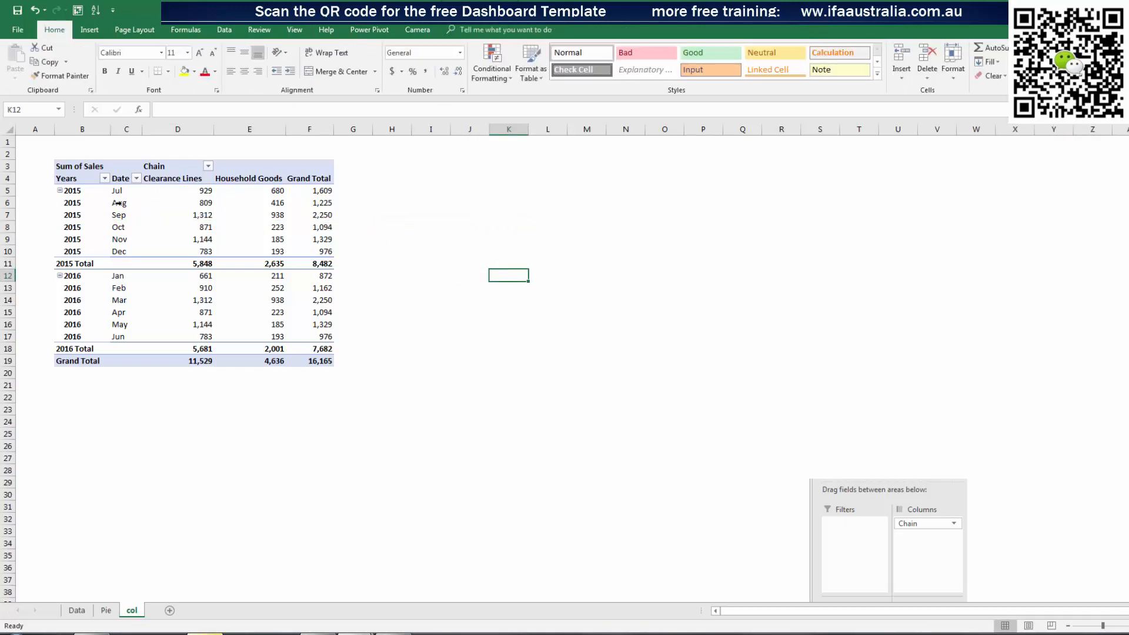
pyautogui.click(177, 237)
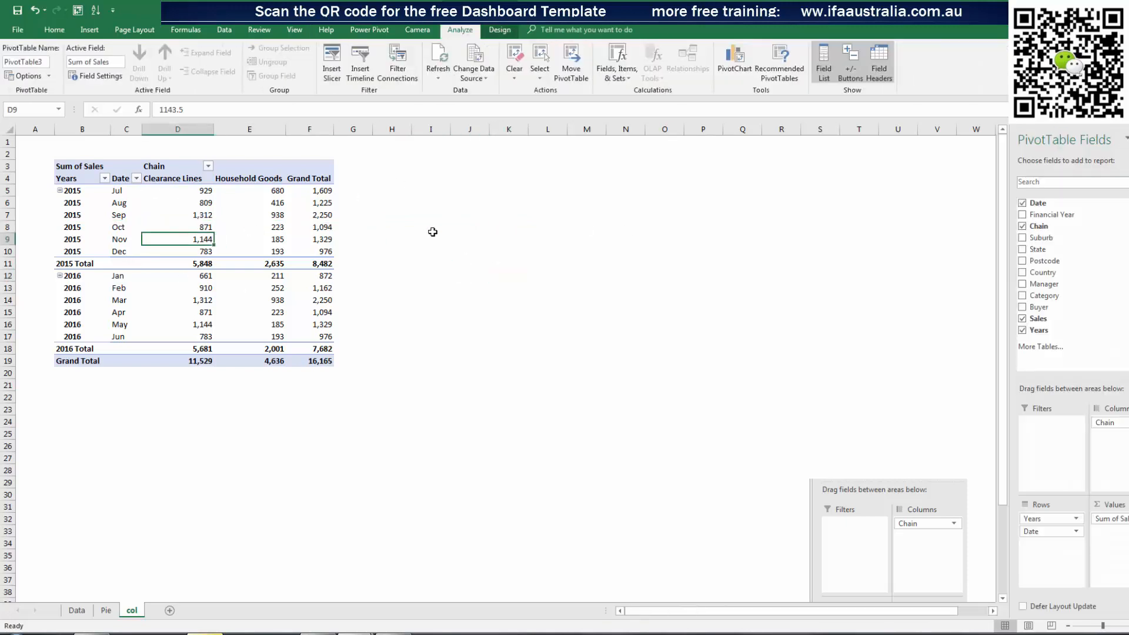
pyautogui.click(432, 228)
pyautogui.click(179, 219)
pyautogui.click(397, 205)
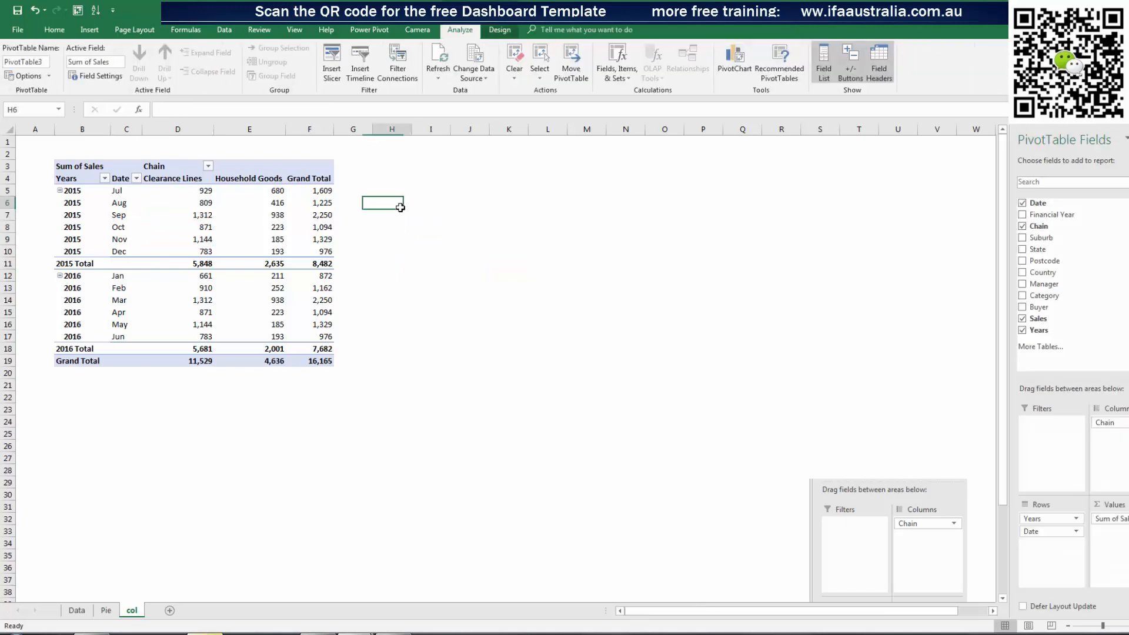
# Insert a clustered column PivotChart from the col sheet's pivot table, place it beside the table and widen it to about 13.96 cm
pyautogui.click(178, 225)
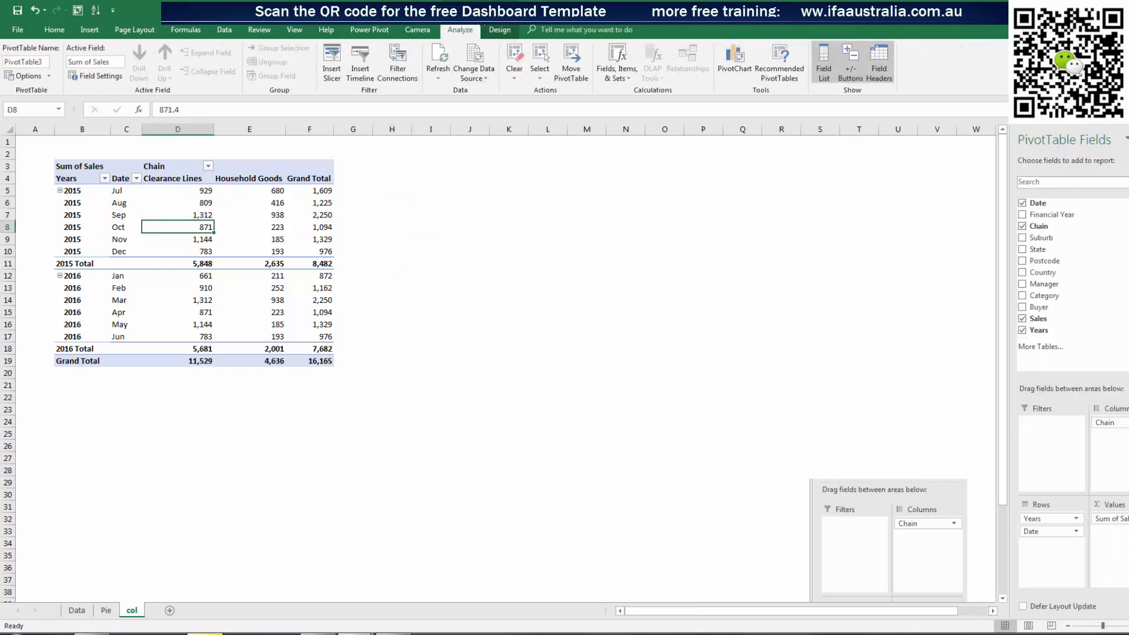
pyautogui.click(735, 60)
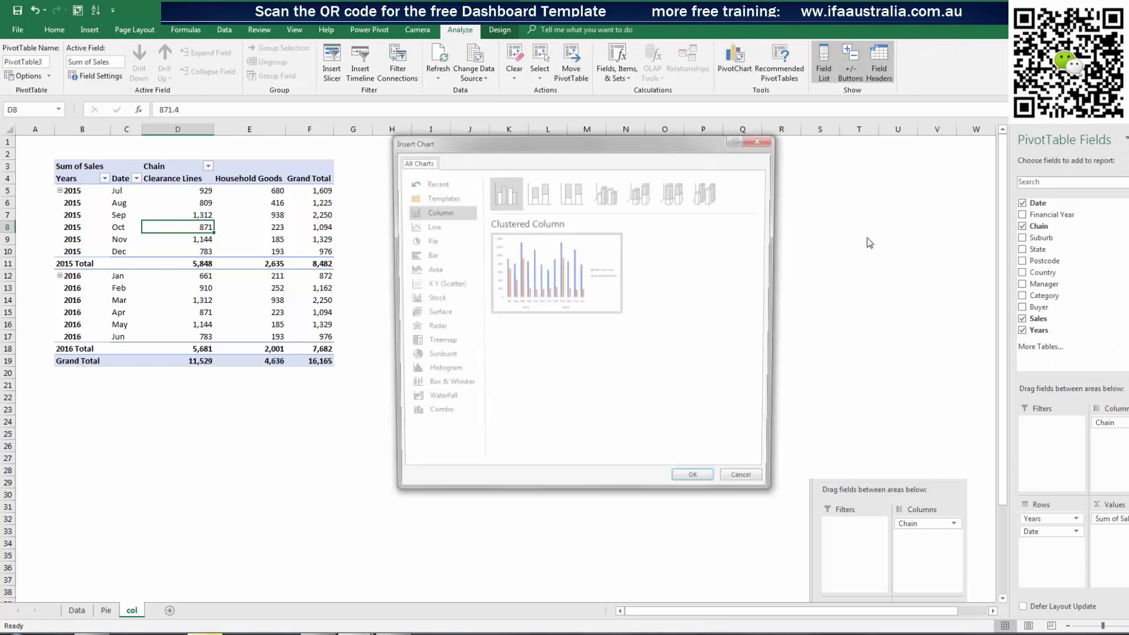
pyautogui.click(507, 199)
pyautogui.click(716, 486)
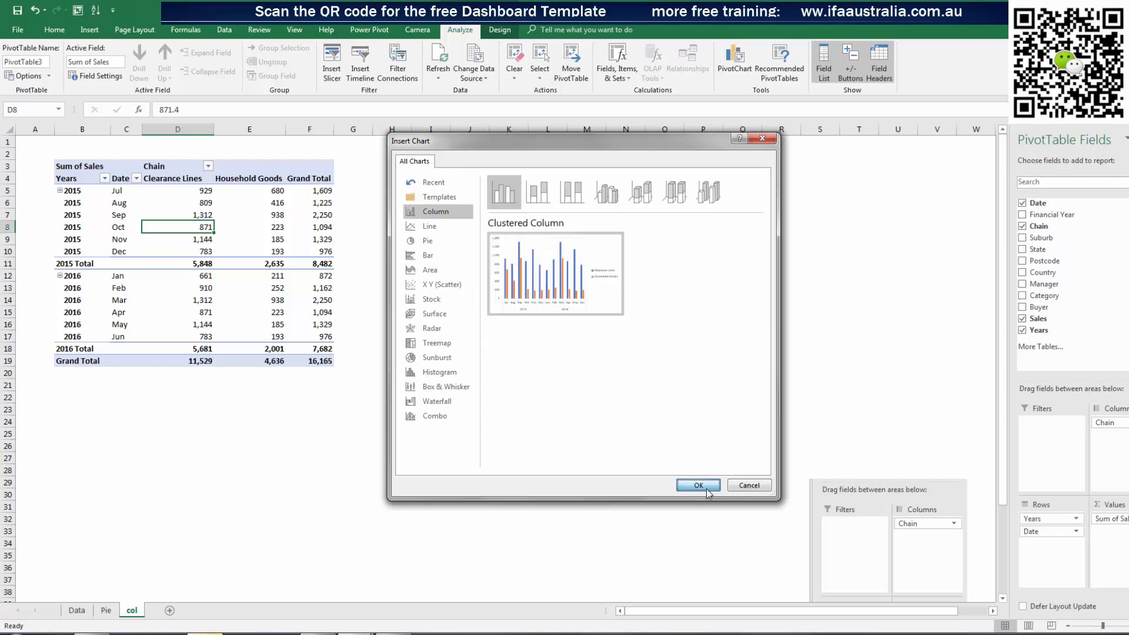
pyautogui.moveTo(462, 283); pyautogui.dragTo(570, 210)
pyautogui.moveTo(761, 296); pyautogui.dragTo(787, 295)
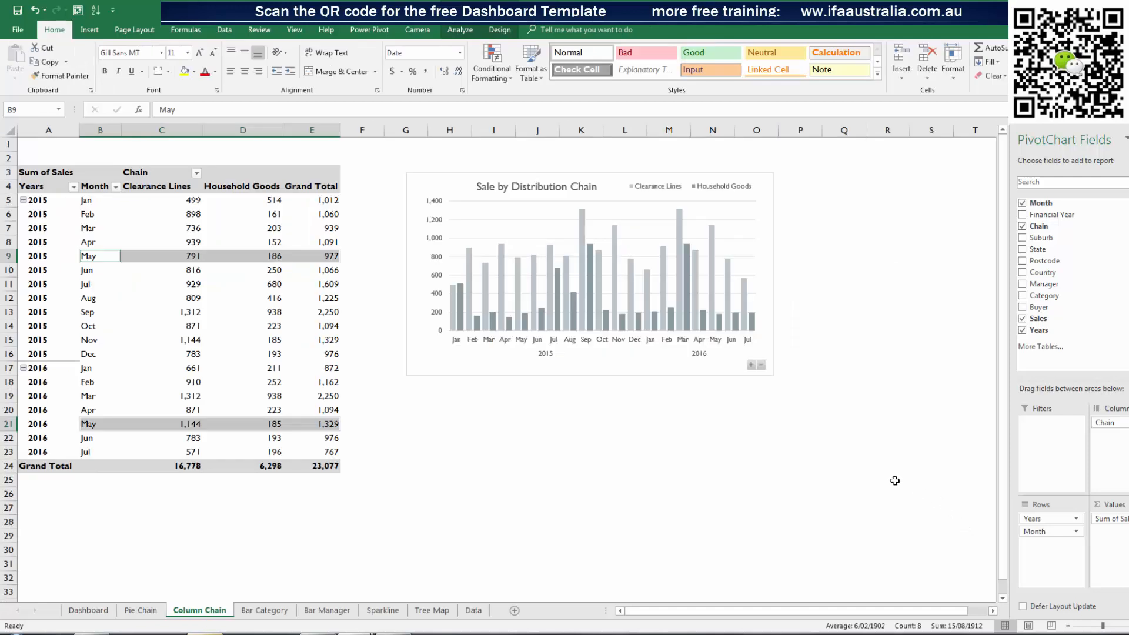
# In the finished dashboard workbook, collapse the Column Chain chart to years and expand it back to months
pyautogui.click(757, 369)
pyautogui.click(761, 366)
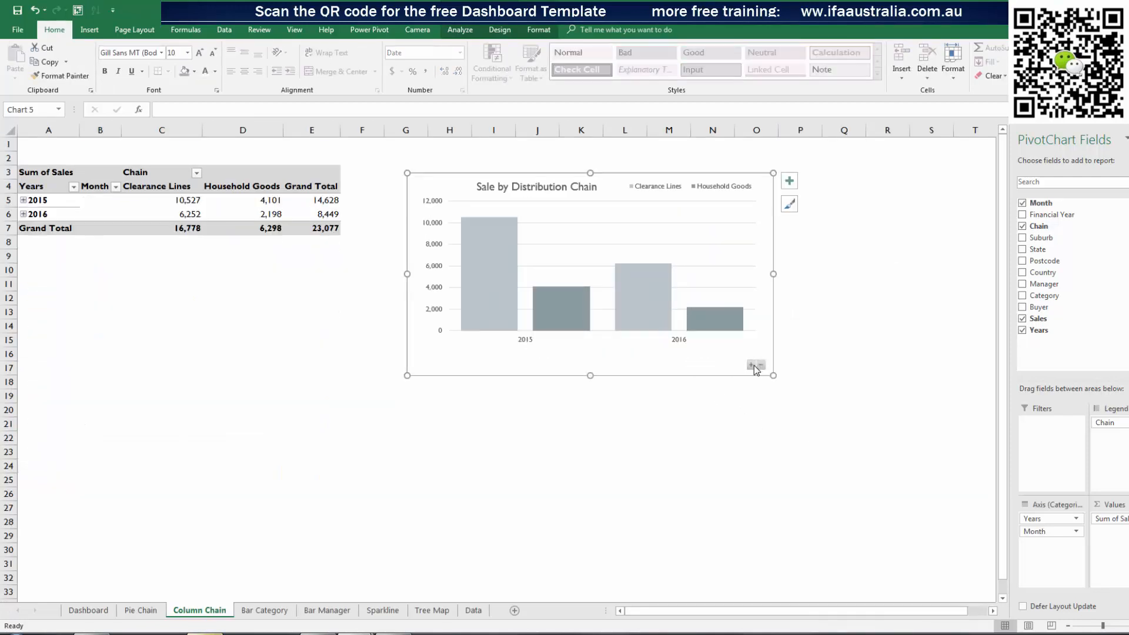
pyautogui.click(750, 365)
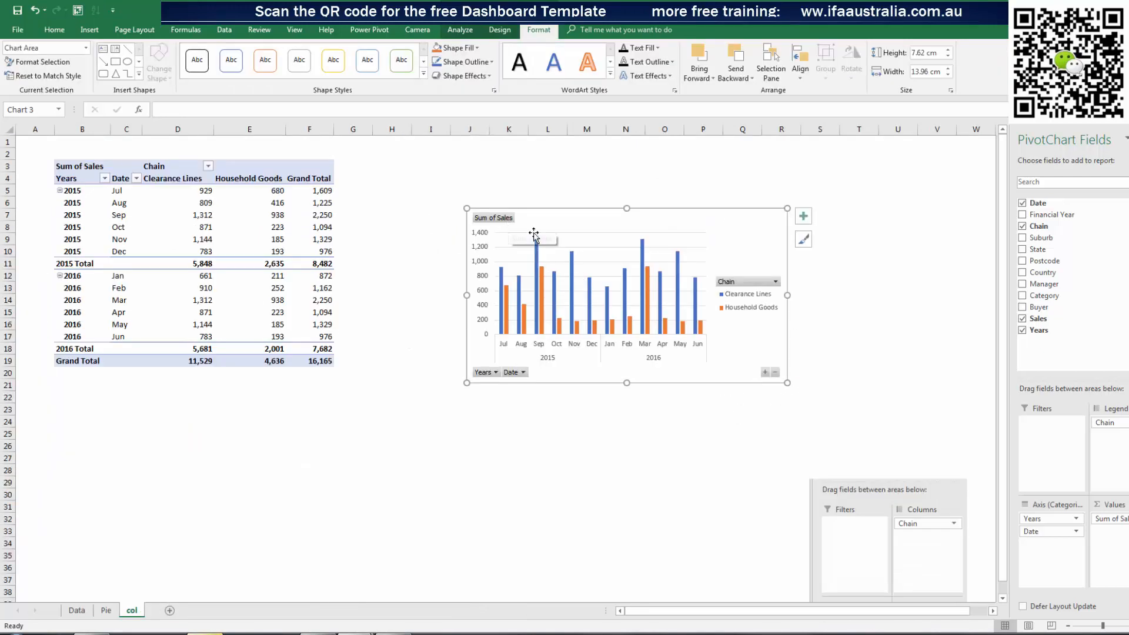
# Hide all field buttons on the col sheet's PivotChart and set its legend position to Top
pyautogui.rightClick(502, 222)
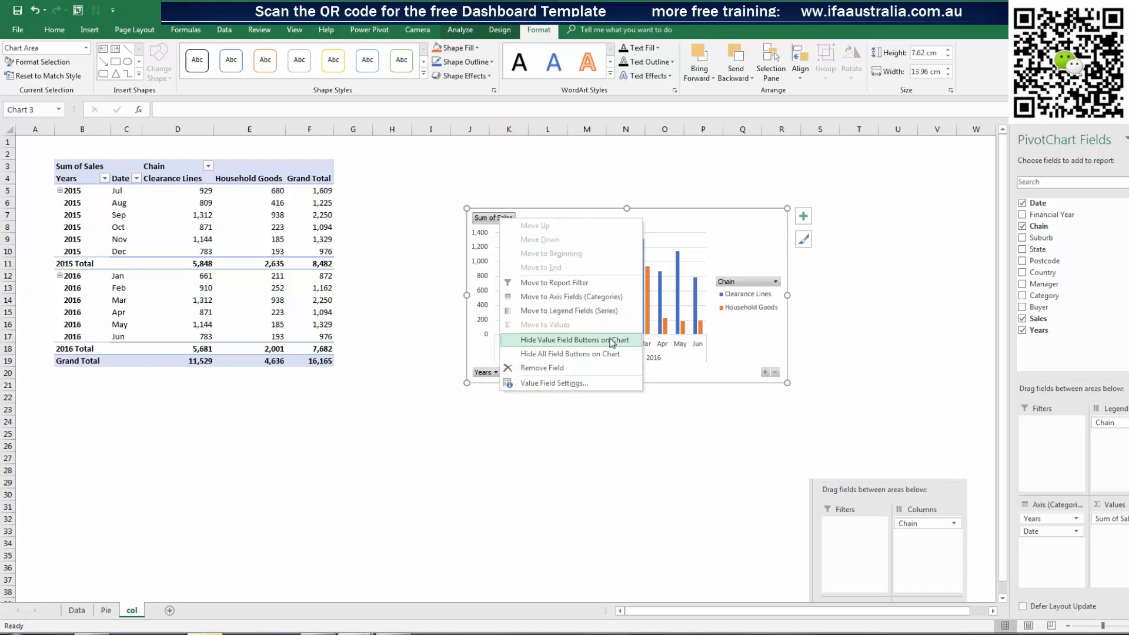
pyautogui.click(570, 355)
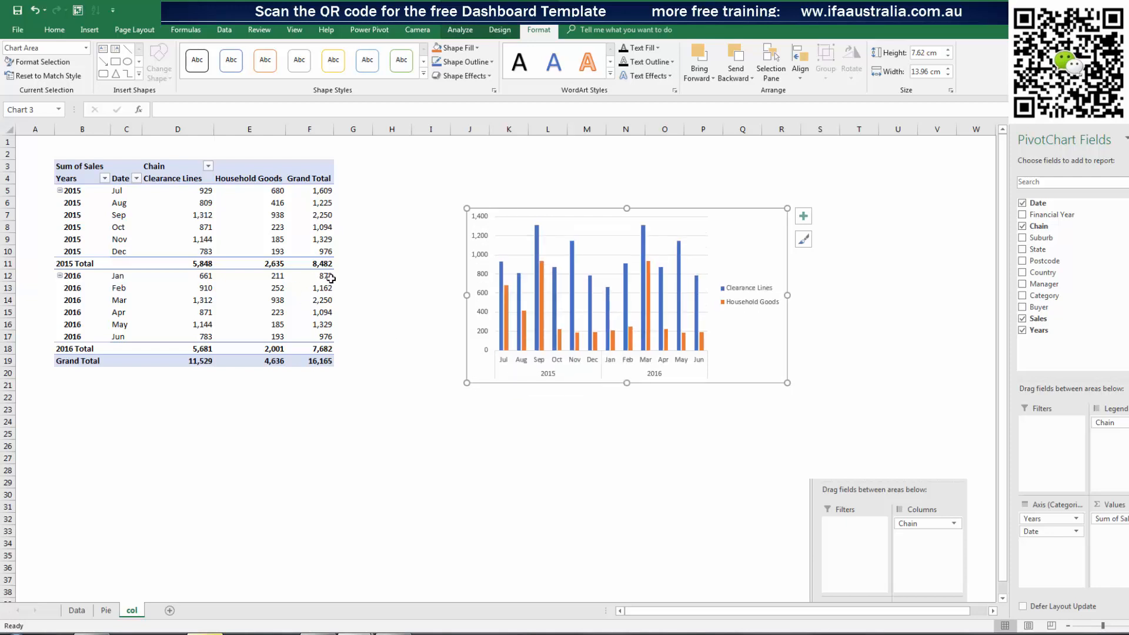
pyautogui.click(752, 296)
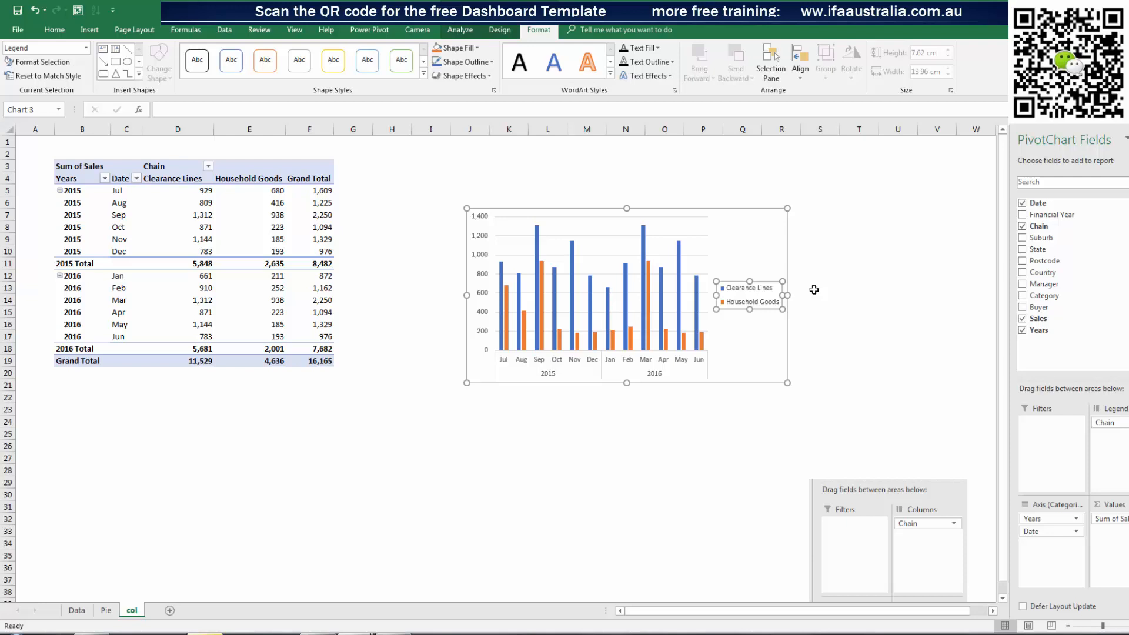
pyautogui.hotkey('ctrl', '1')
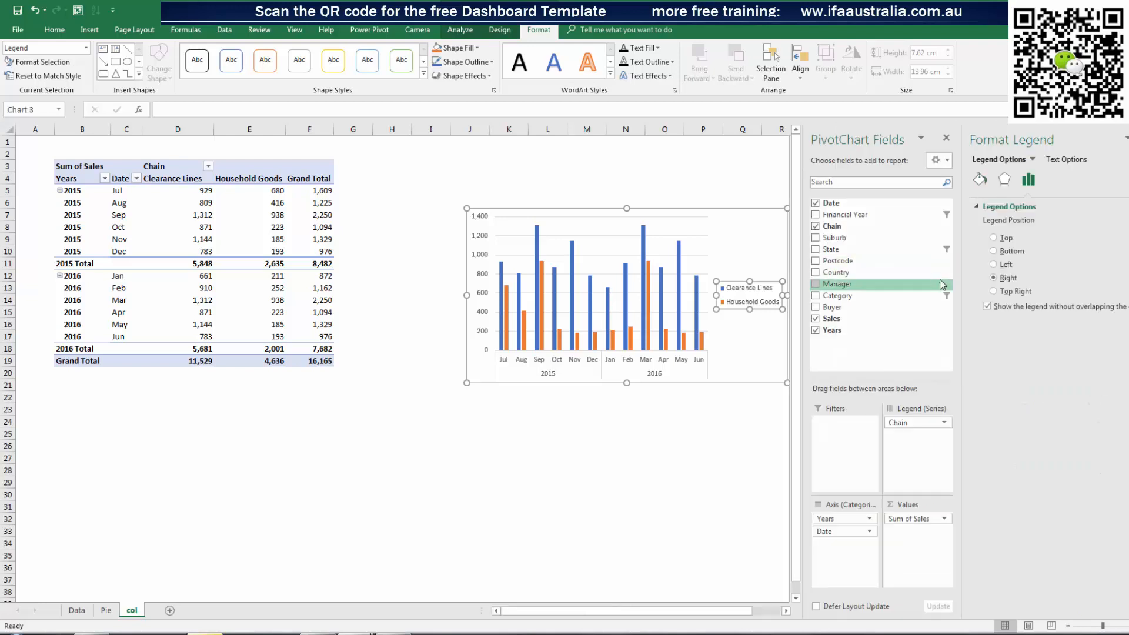
pyautogui.click(993, 238)
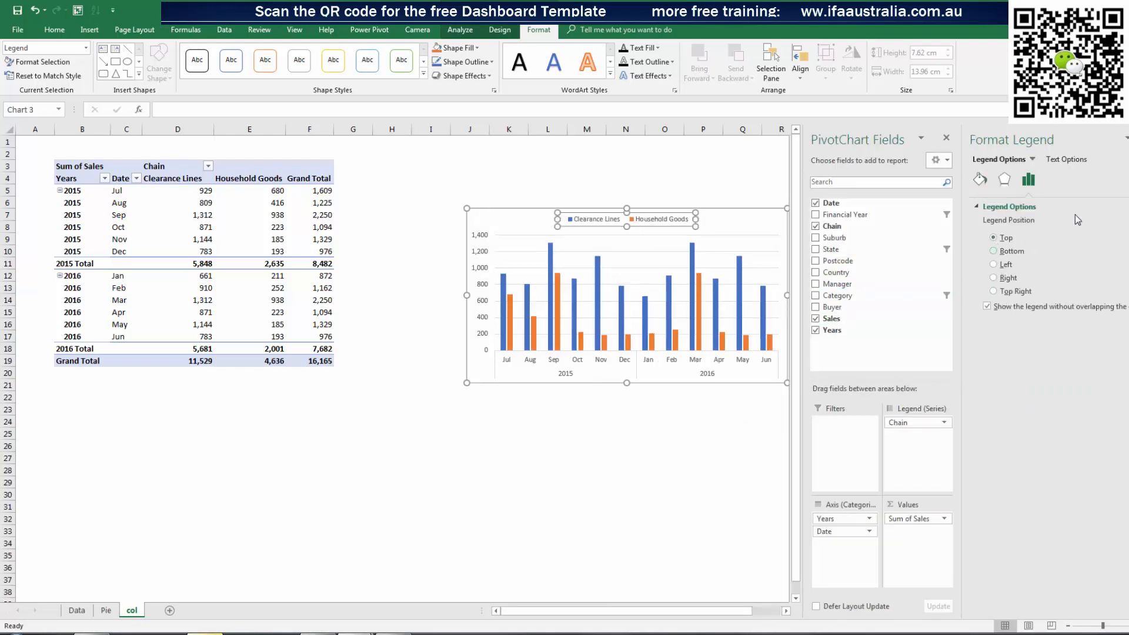
pyautogui.click(1128, 138)
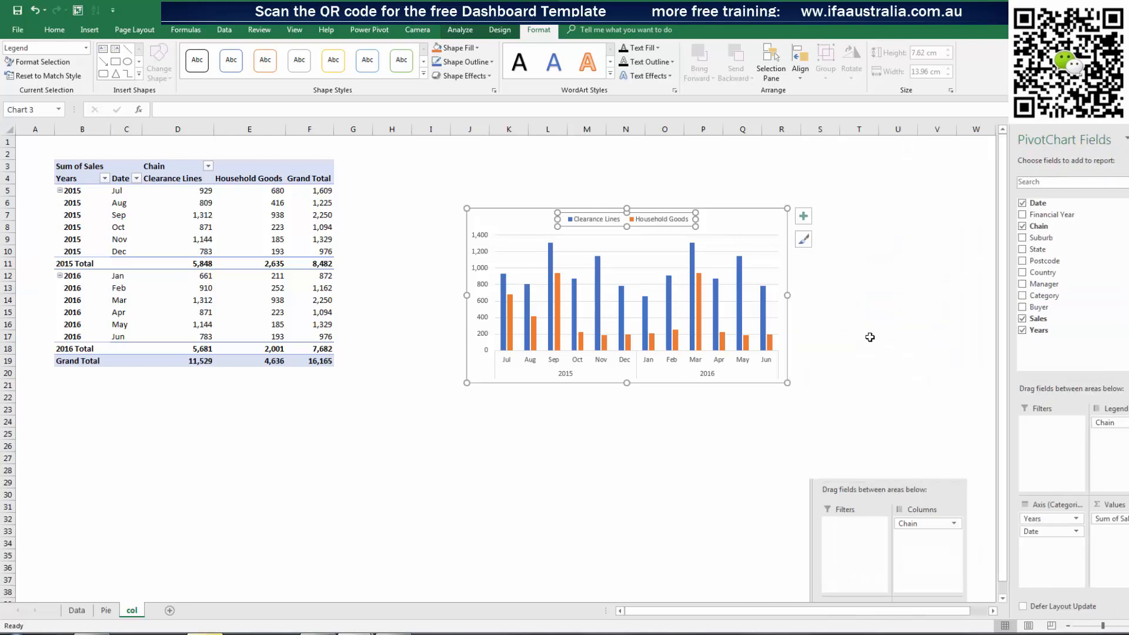
# Move the column chart closer to the pivot table, up to about row 4, and apply the monochromatic grey colour palette
pyautogui.moveTo(481, 210); pyautogui.dragTo(429, 179)
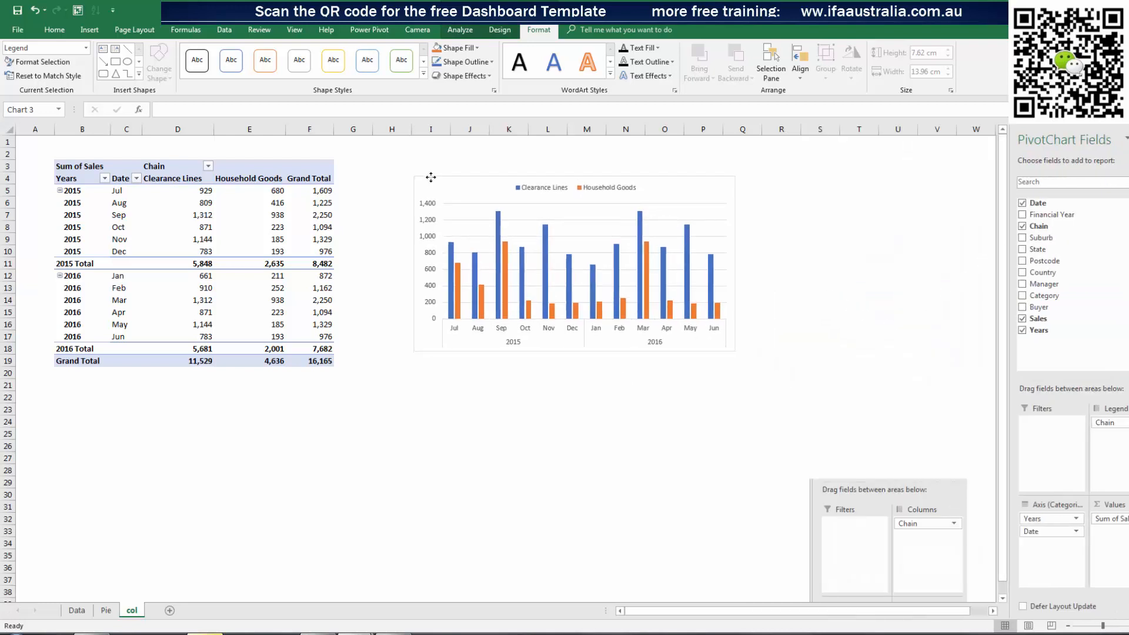
pyautogui.click(863, 275)
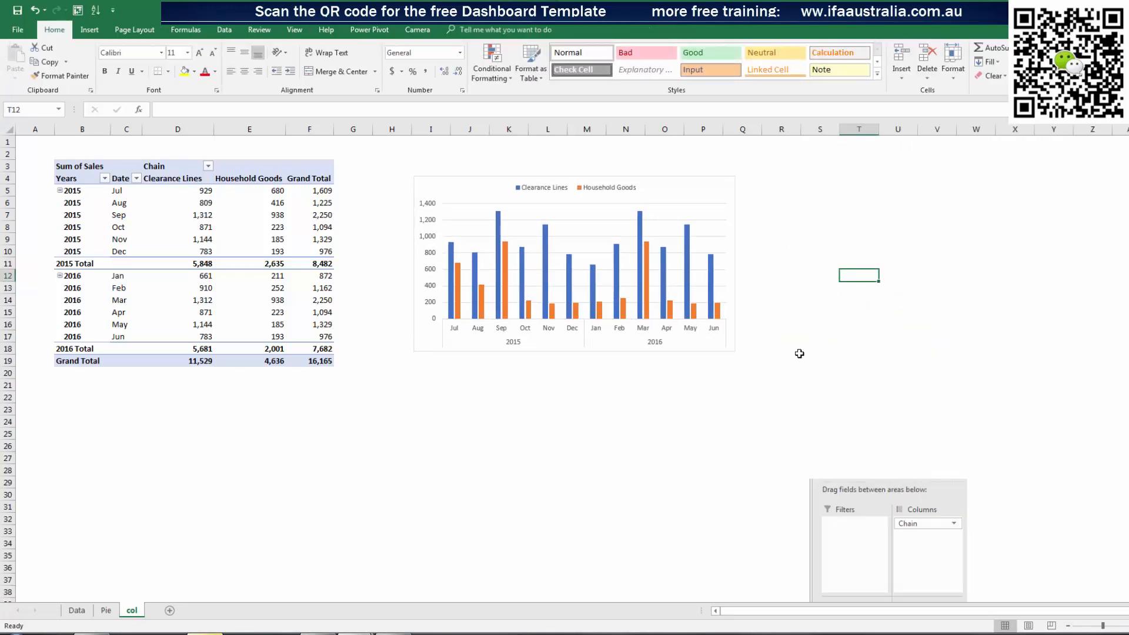
pyautogui.click(640, 227)
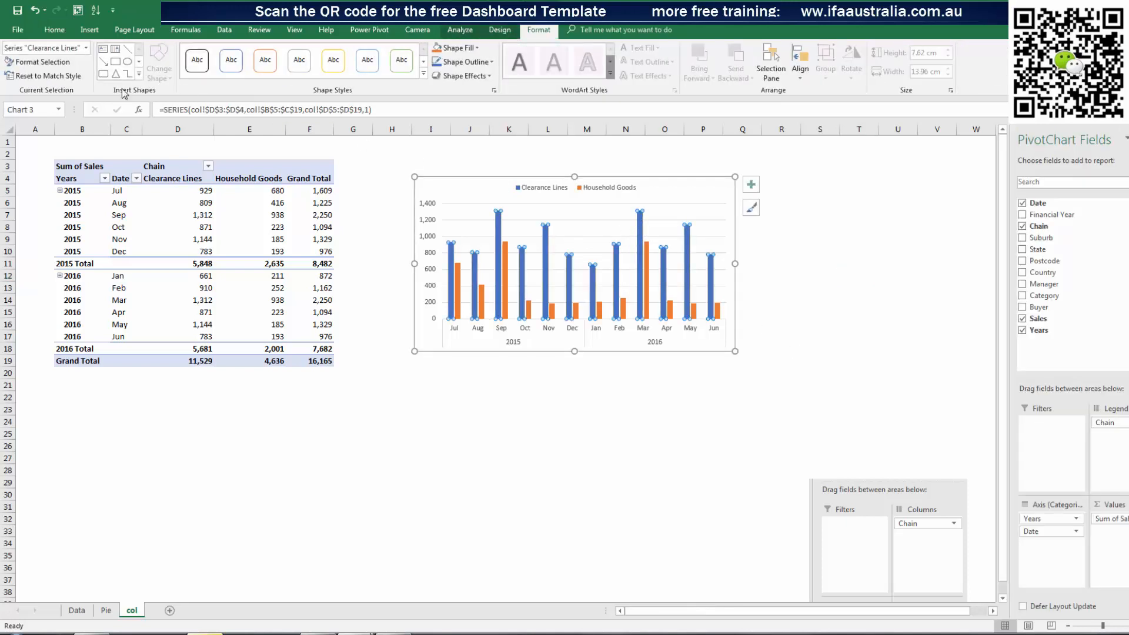
pyautogui.click(459, 29)
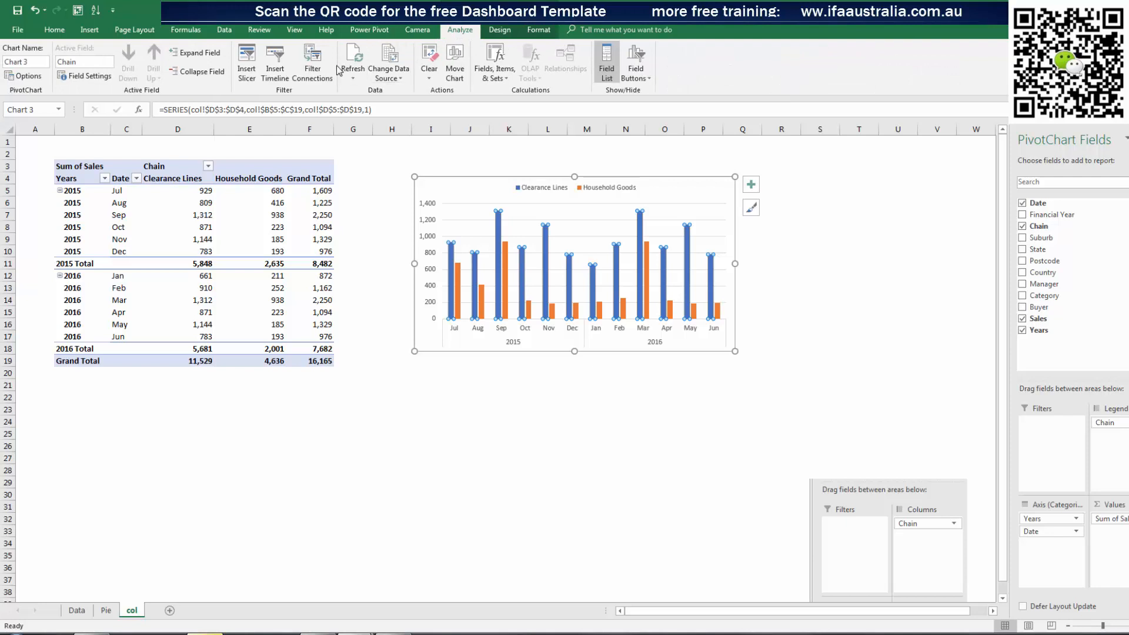
pyautogui.click(502, 32)
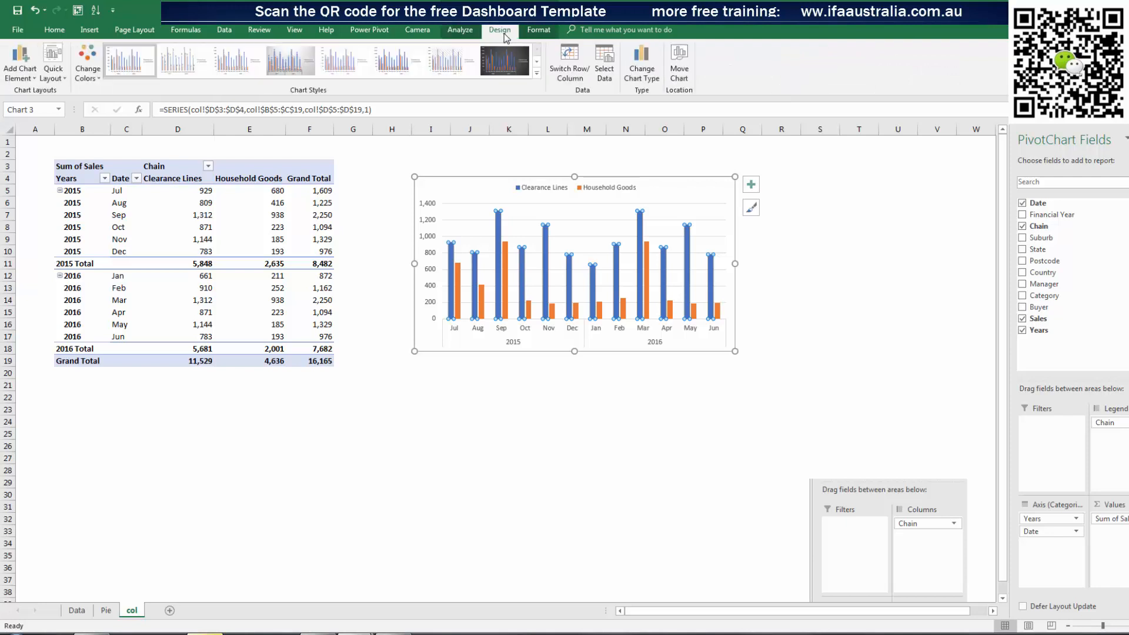
pyautogui.click(88, 62)
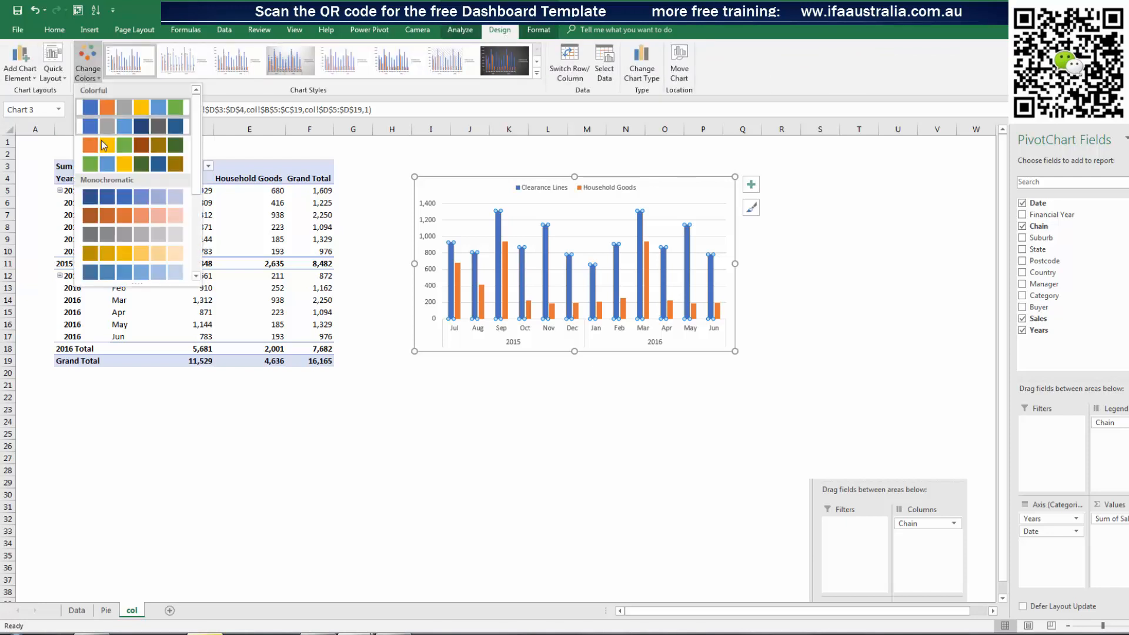
pyautogui.click(136, 229)
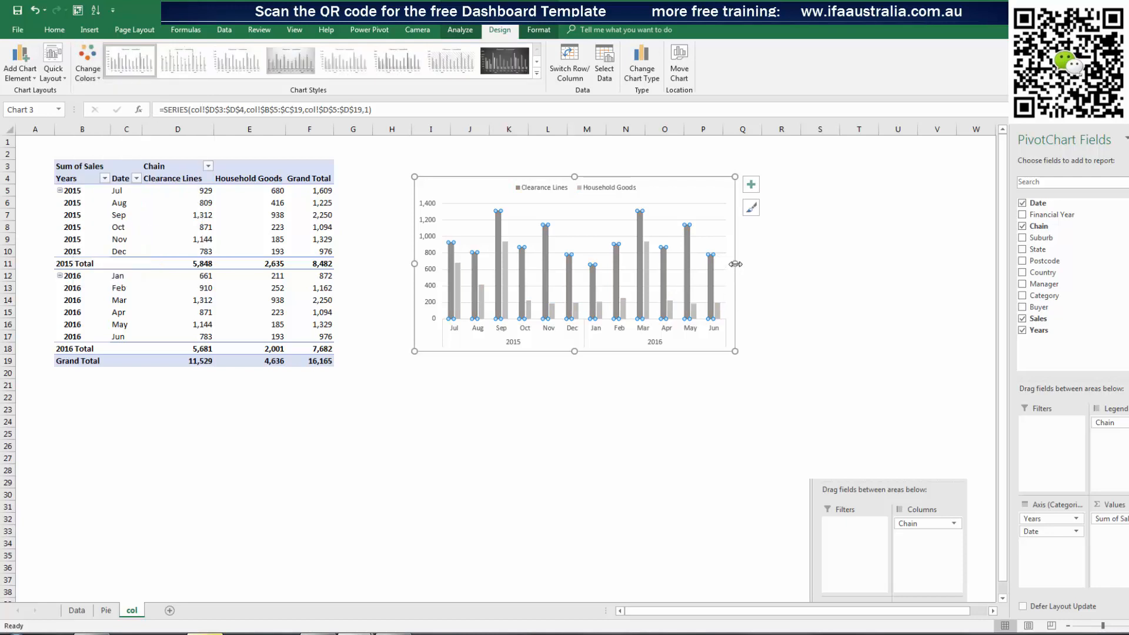
# Widen the column chart slightly and set its data series gap width to 37%
pyautogui.moveTo(735, 263); pyautogui.dragTo(753, 264)
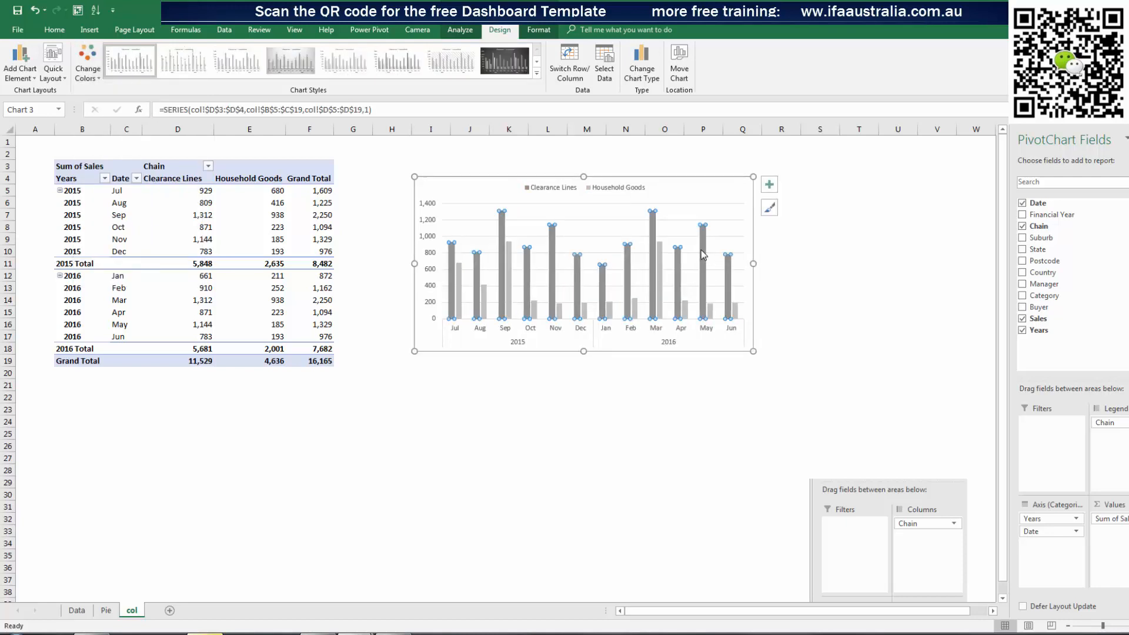
pyautogui.doubleClick(701, 249)
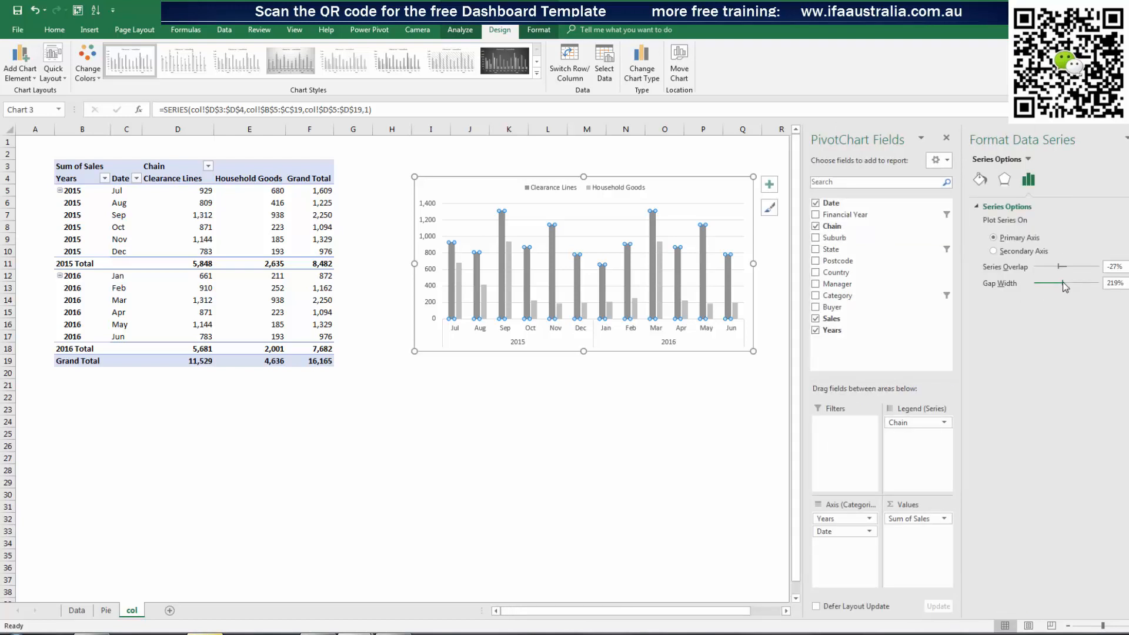
pyautogui.moveTo(1062, 283); pyautogui.dragTo(1042, 282)
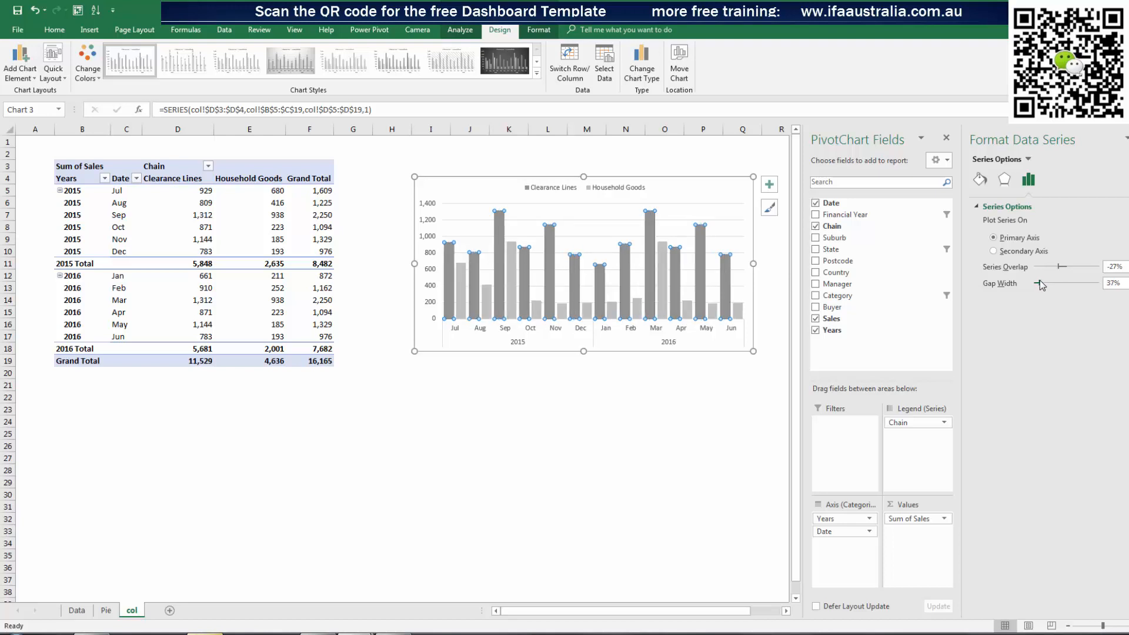
pyautogui.click(560, 482)
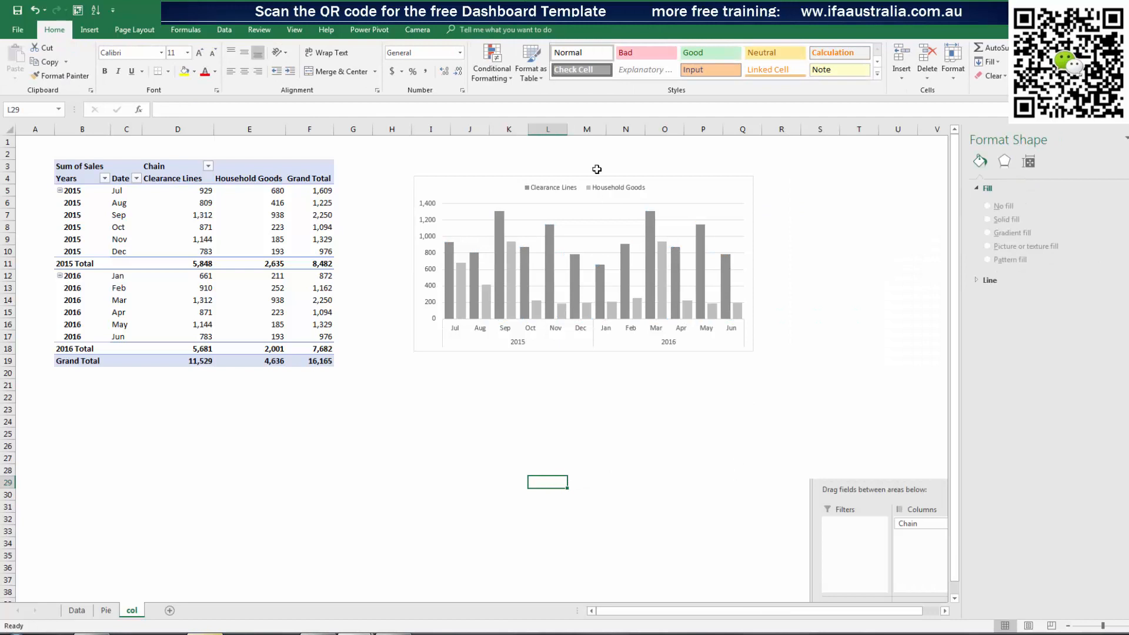
# Shift the chart's legend to the right and add a chart title placed to the left of it
pyautogui.click(591, 188)
pyautogui.moveTo(592, 183); pyautogui.dragTo(649, 183)
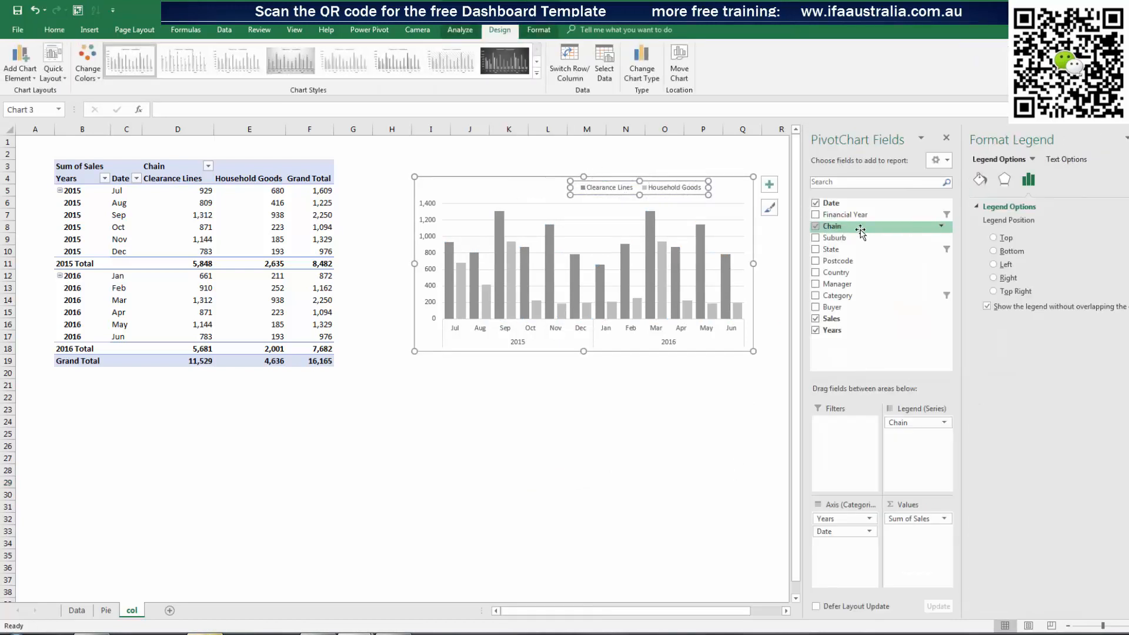
pyautogui.click(769, 185)
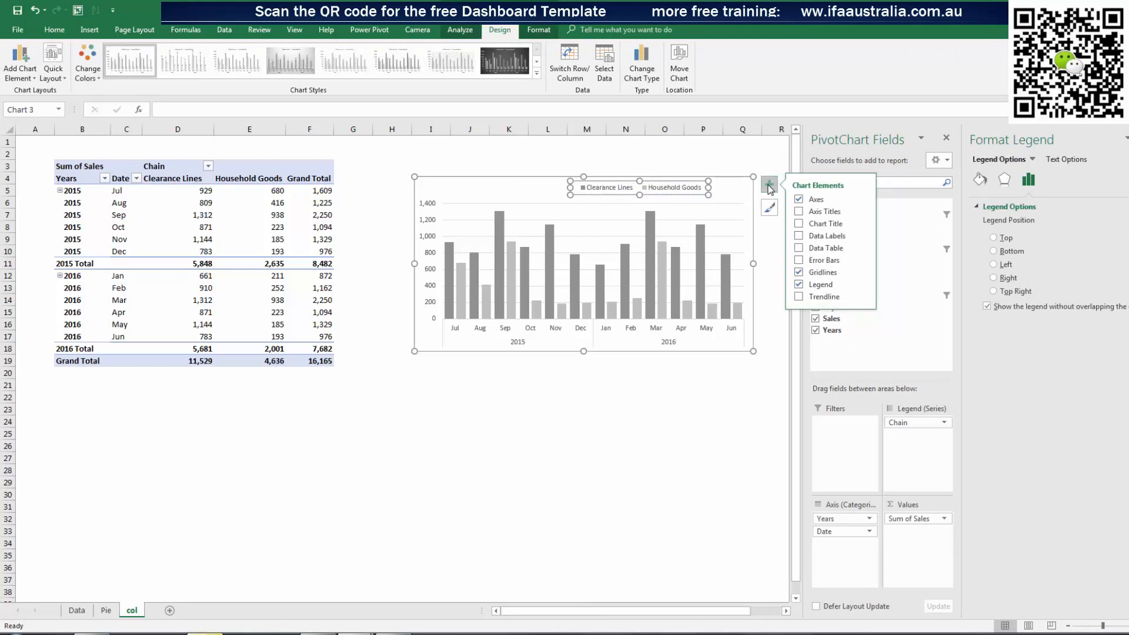
pyautogui.click(812, 225)
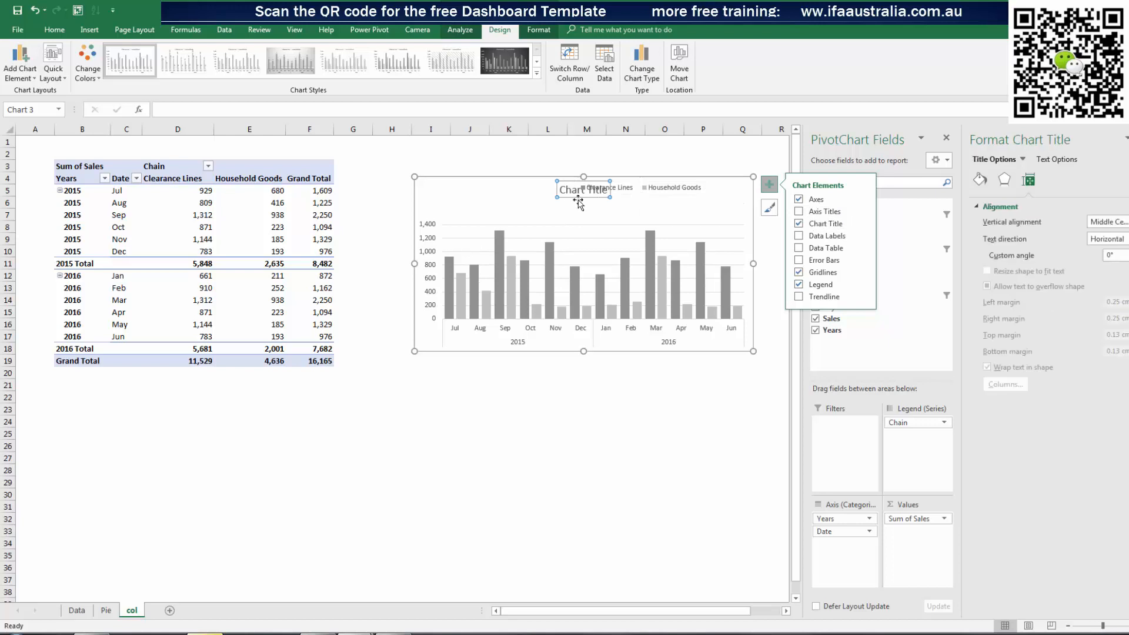
pyautogui.moveTo(502, 183); pyautogui.dragTo(503, 182)
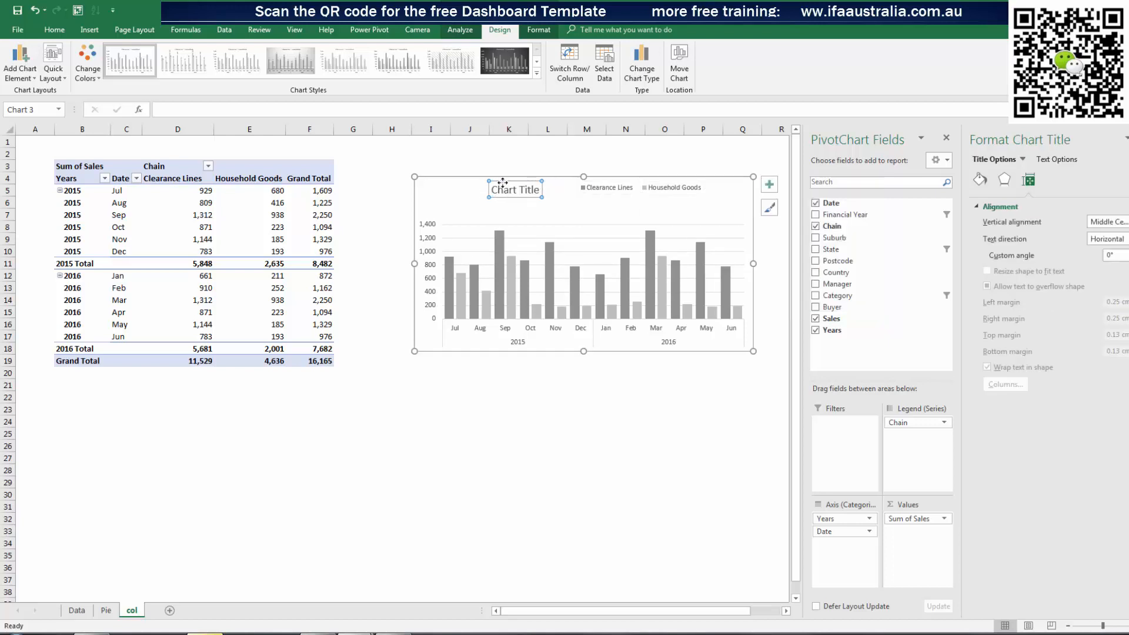
# Switch to the finished template workbook and copy the title text "Sale by Distribution Chain" from the Column Chain sheet's chart
pyautogui.hotkey('alt', 'Tab')
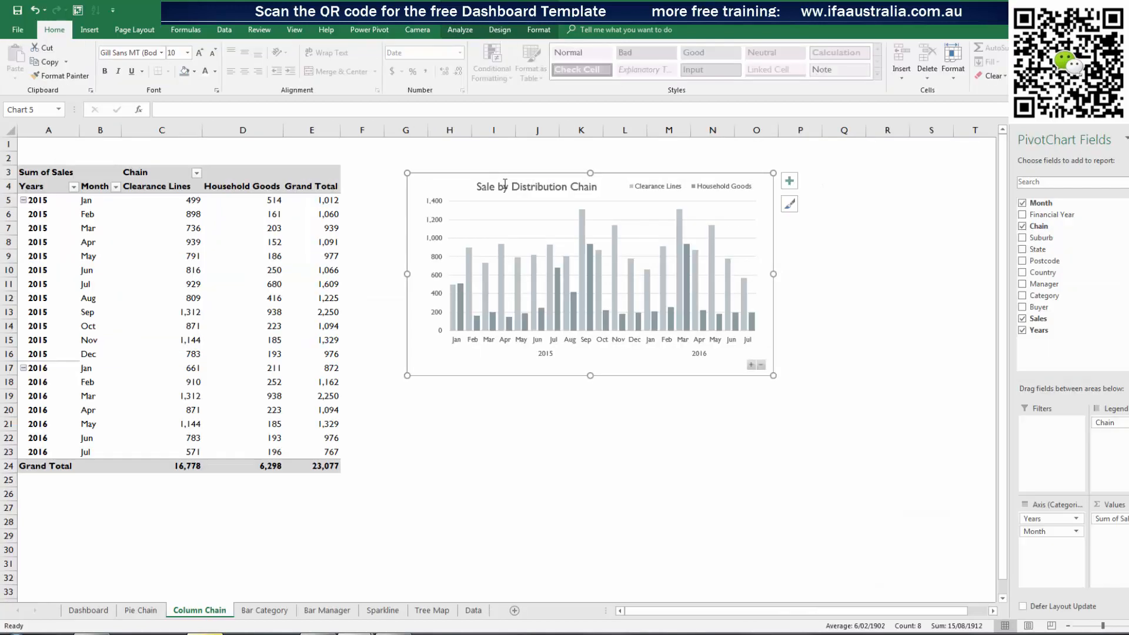
pyautogui.doubleClick(503, 186)
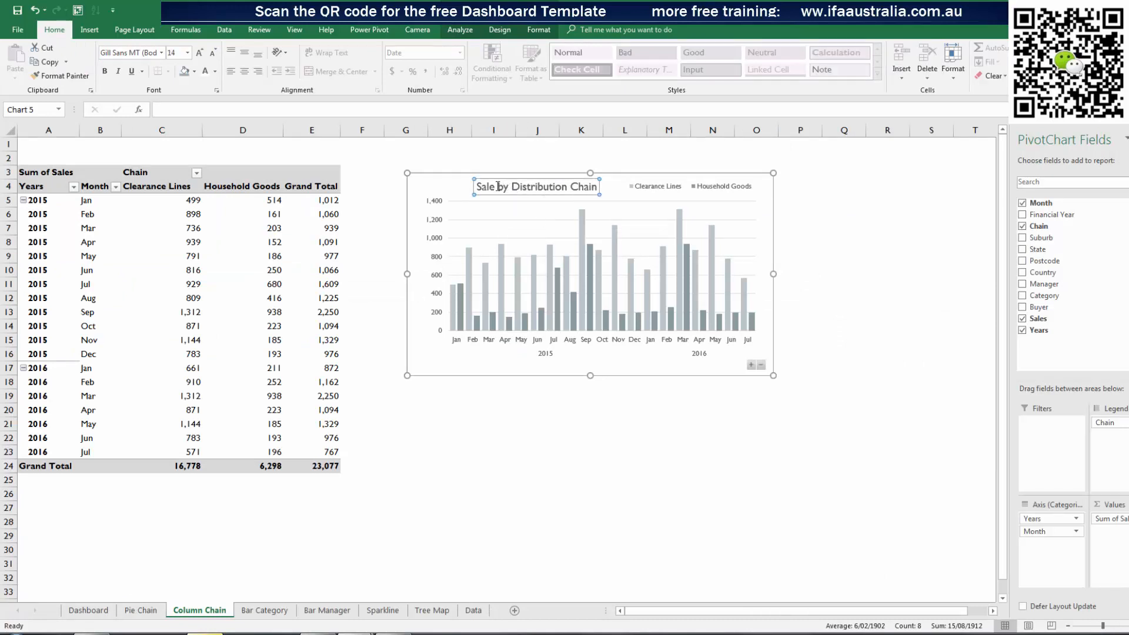
pyautogui.moveTo(507, 187); pyautogui.dragTo(600, 187)
pyautogui.hotkey('ctrl', 'c')
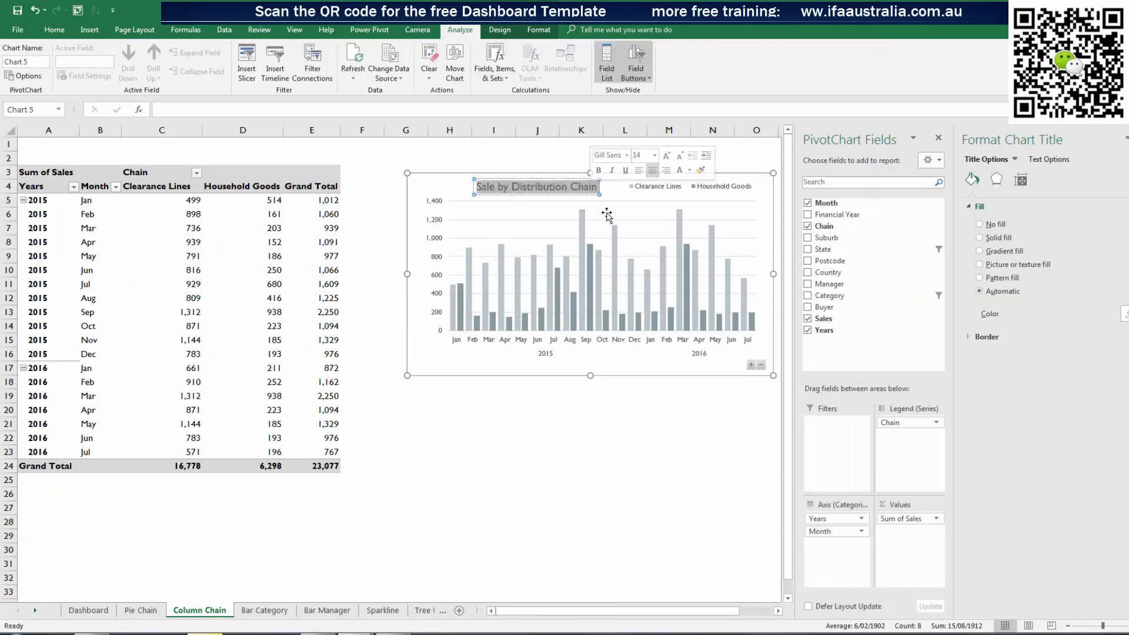
pyautogui.click(588, 439)
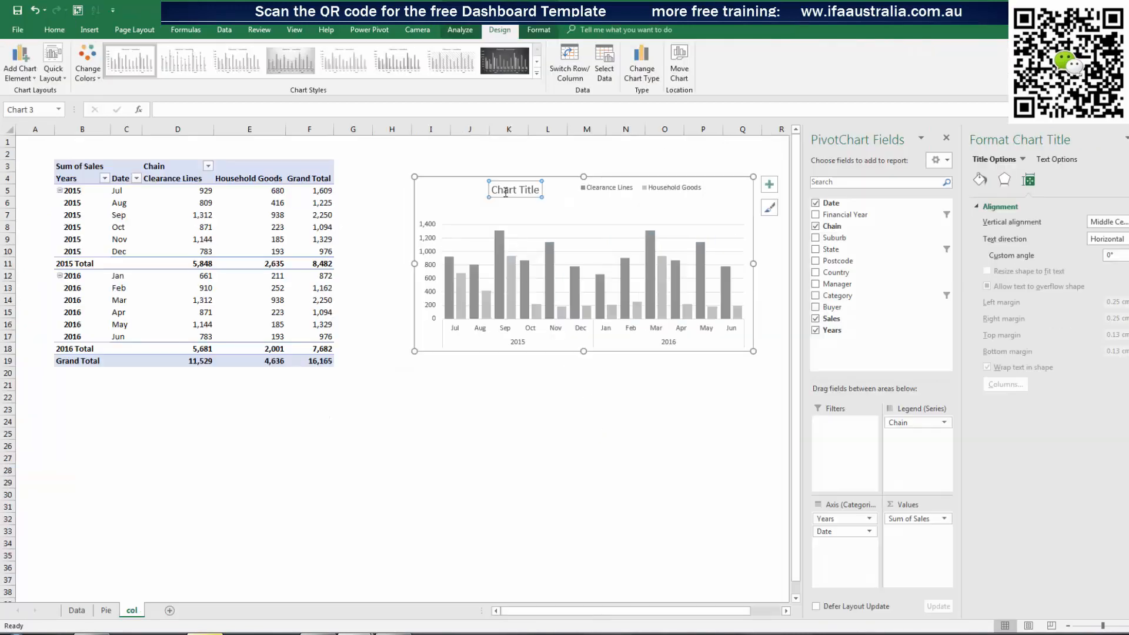
# Replace the placeholder title of the col sheet's column chart with the copied text "Sale by Distribution Chain"
pyautogui.doubleClick(504, 191)
pyautogui.press('Delete')
pyautogui.press('Delete')
pyautogui.press('Delete')
pyautogui.press('Delete')
pyautogui.press('Delete')
pyautogui.press('Delete')
pyautogui.press('Delete')
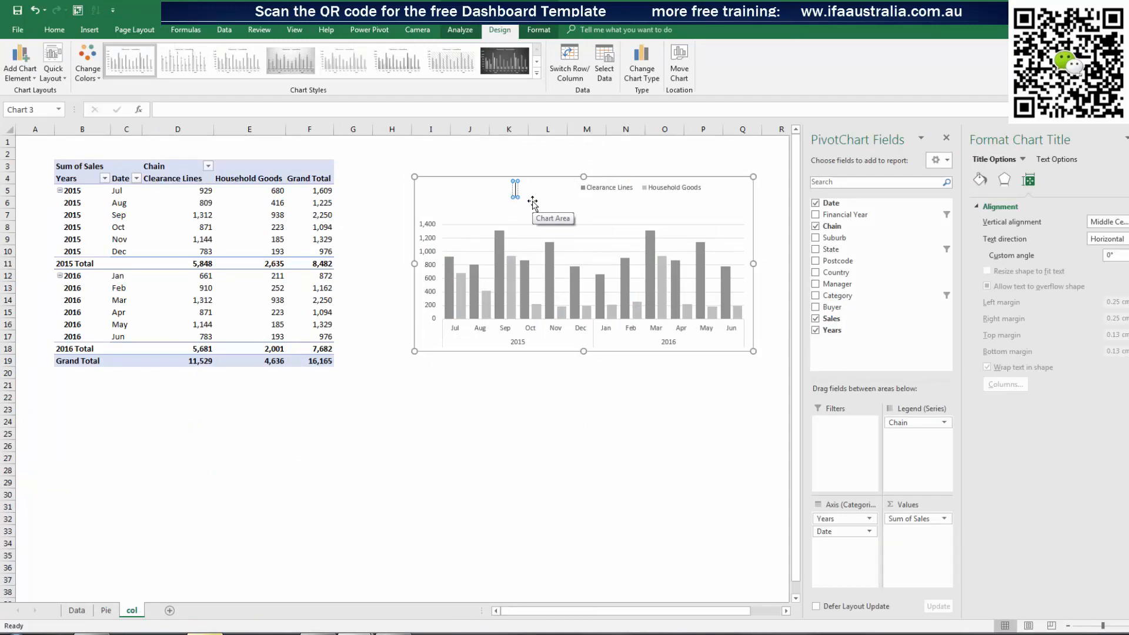
pyautogui.hotkey('ctrl', 'v')
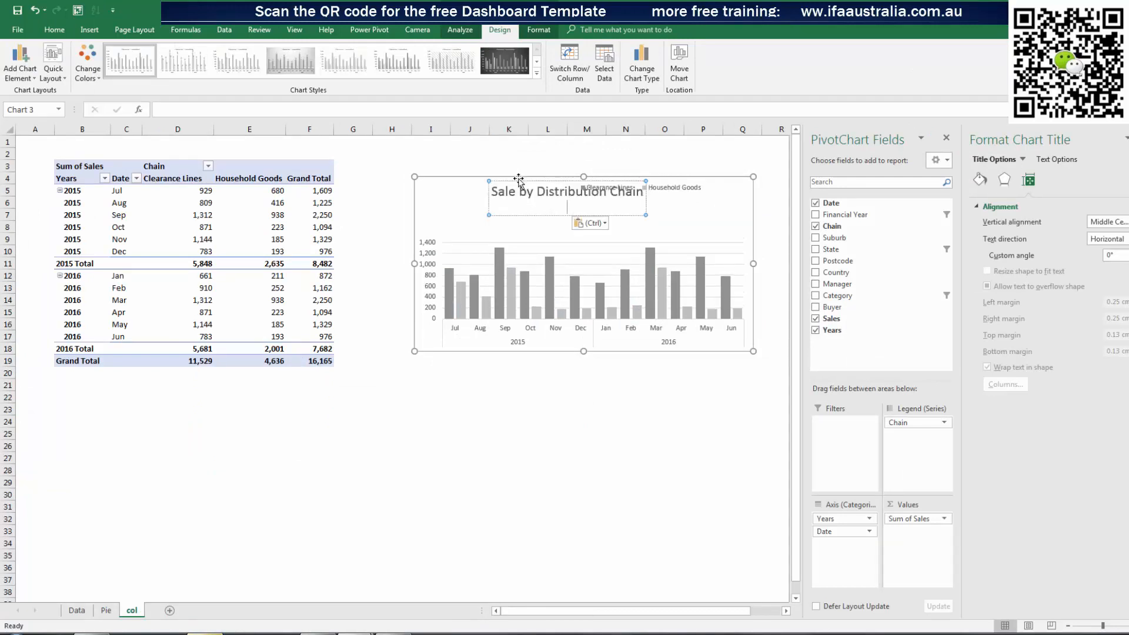
# Remove the blank second line from the chart title and move the title to the chart's upper-left corner, left of the legend
pyautogui.moveTo(517, 179); pyautogui.dragTo(410, 186)
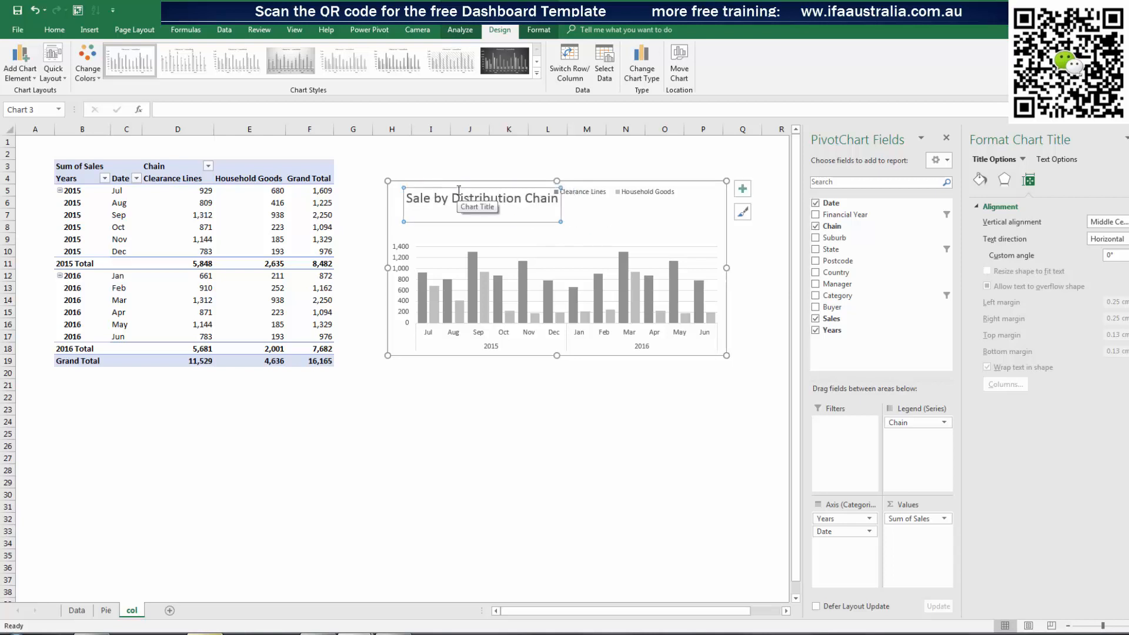
pyautogui.click(436, 213)
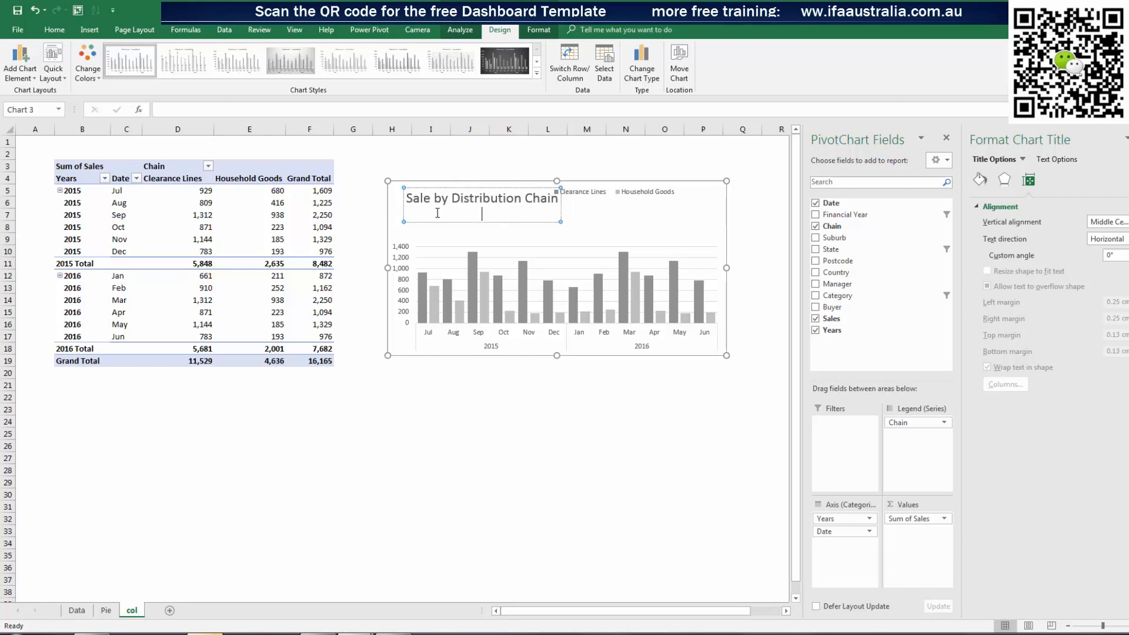
pyautogui.press('BackSpace')
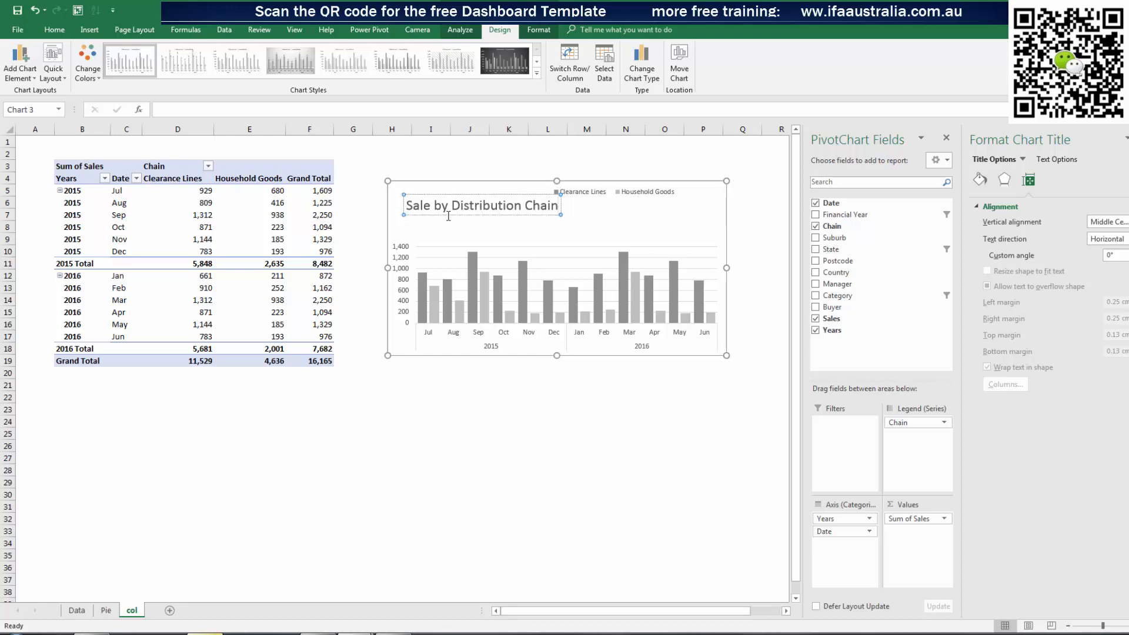
pyautogui.click(427, 186)
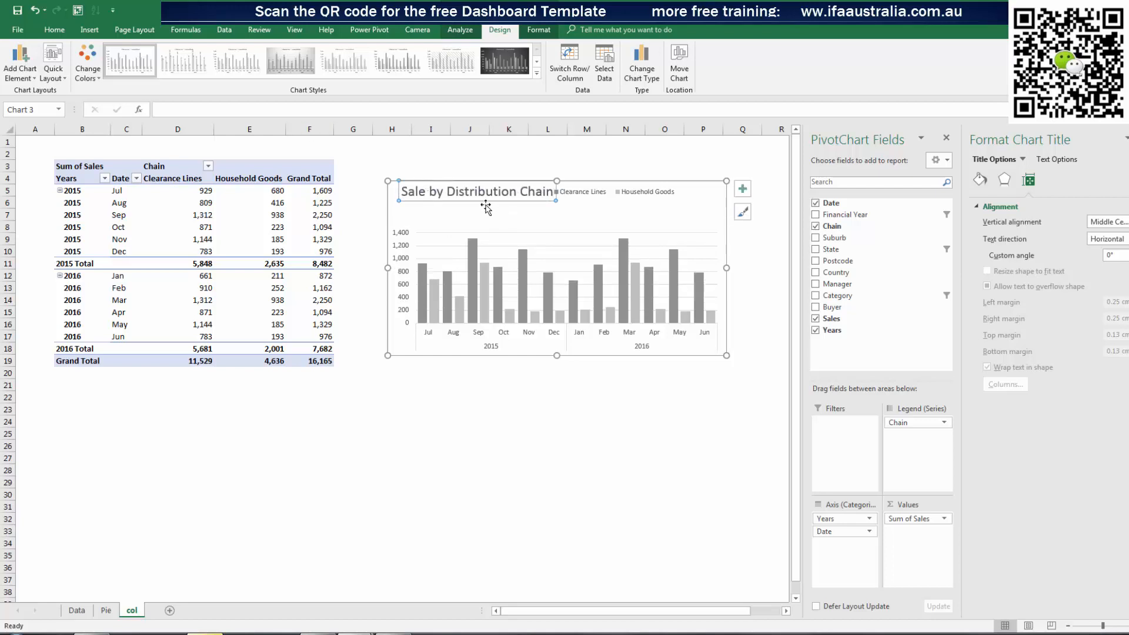
pyautogui.moveTo(483, 201); pyautogui.dragTo(482, 203)
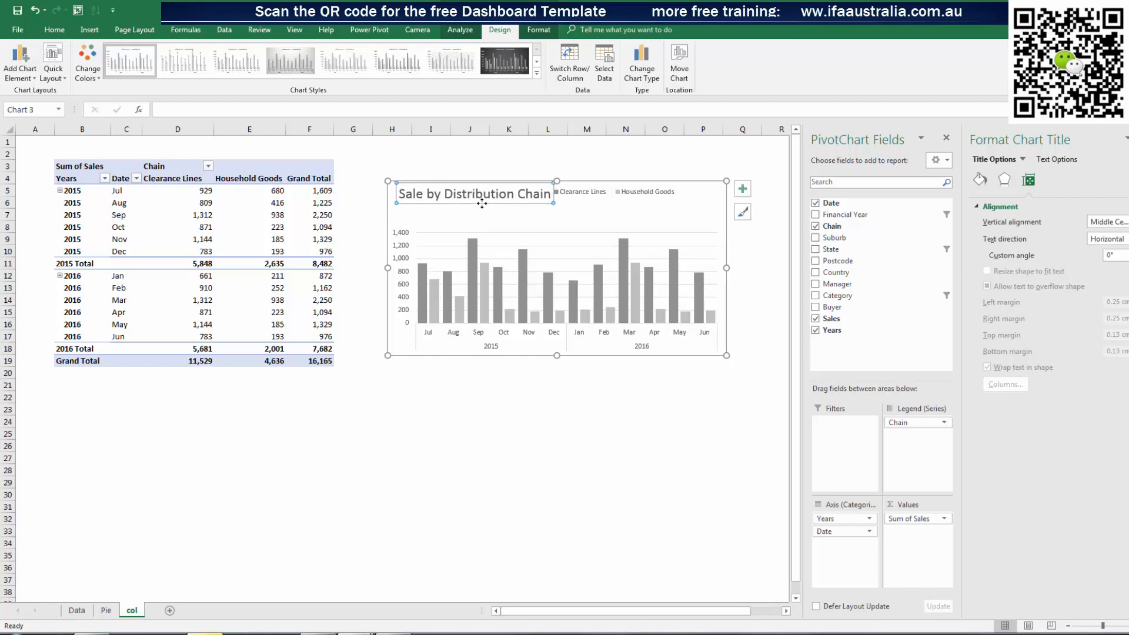
# Reduce the chart title's font size to 14 and shift it slightly right, closer to the legend
pyautogui.click(54, 29)
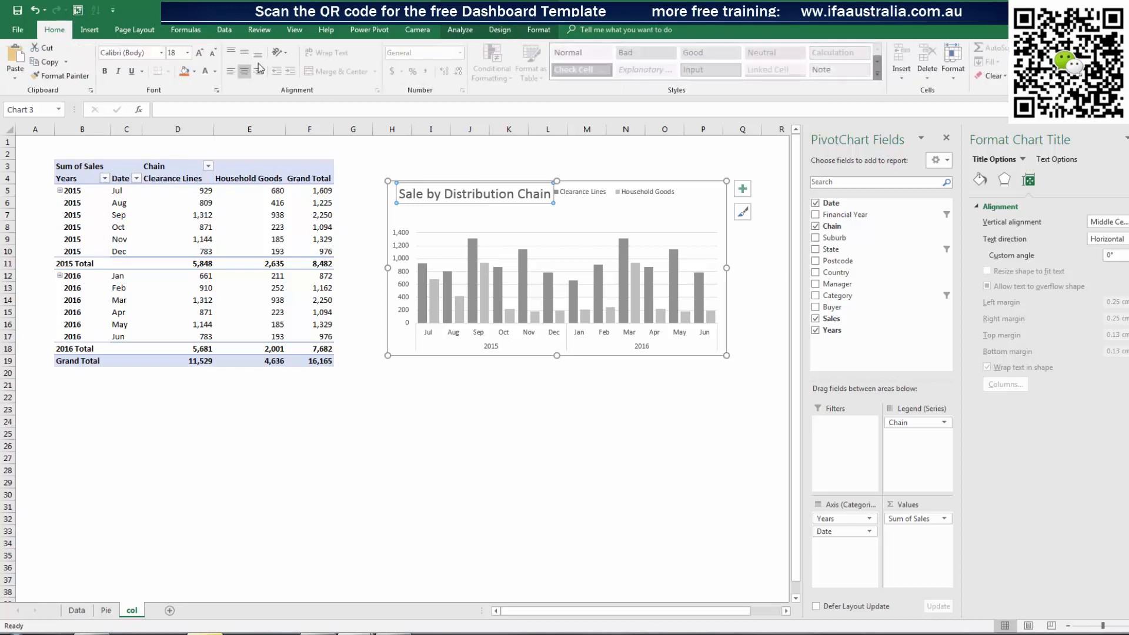
pyautogui.click(213, 54)
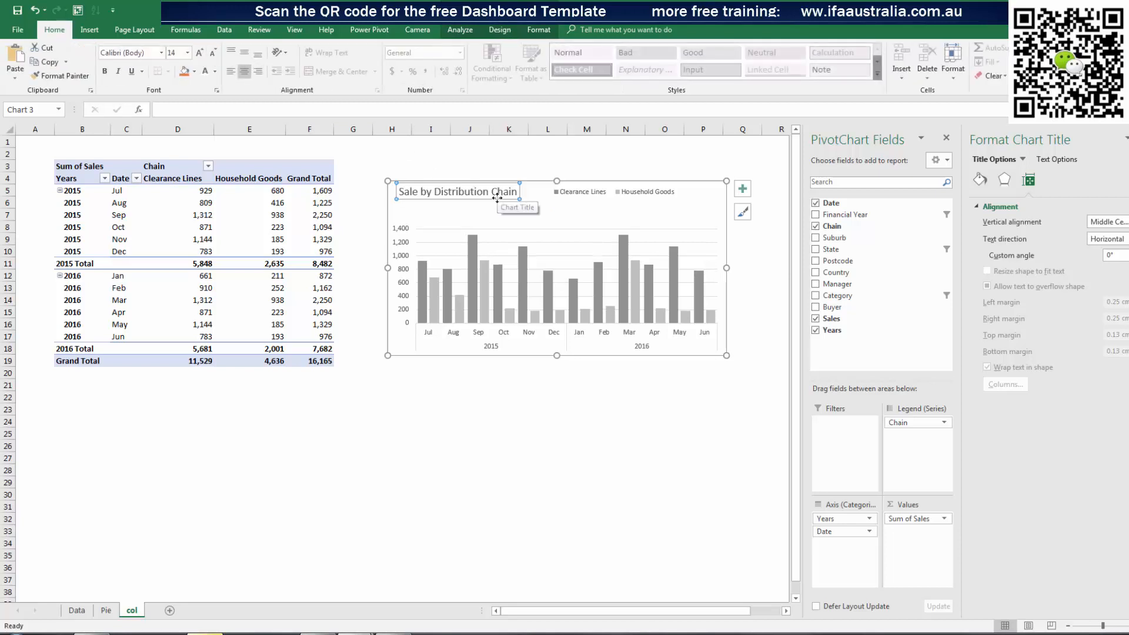
pyautogui.moveTo(520, 201); pyautogui.dragTo(519, 202)
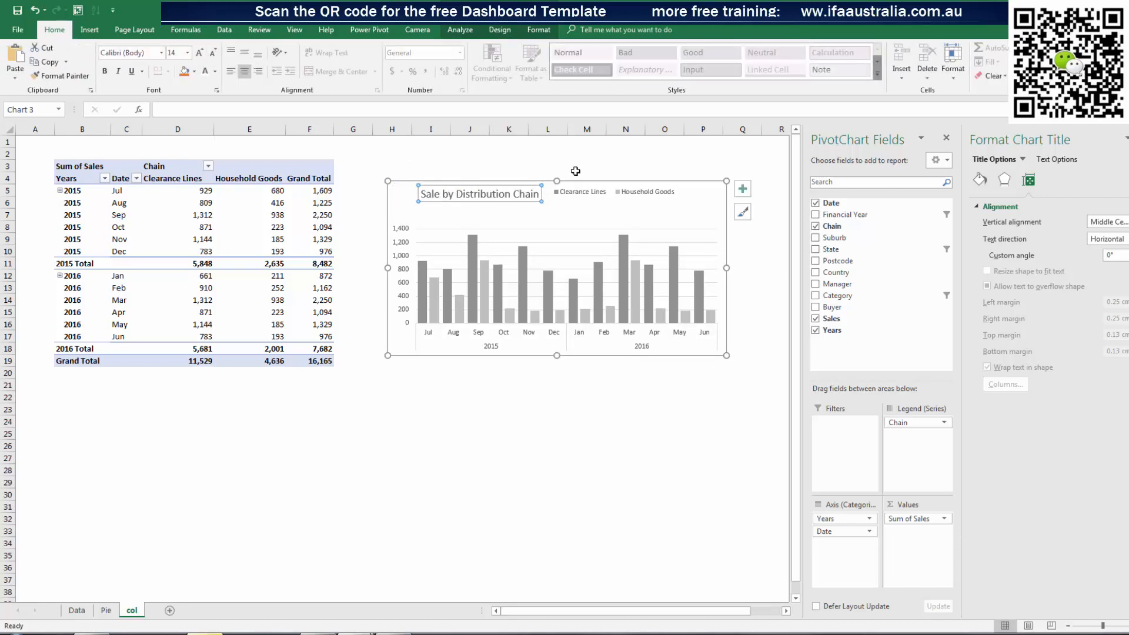
pyautogui.click(579, 166)
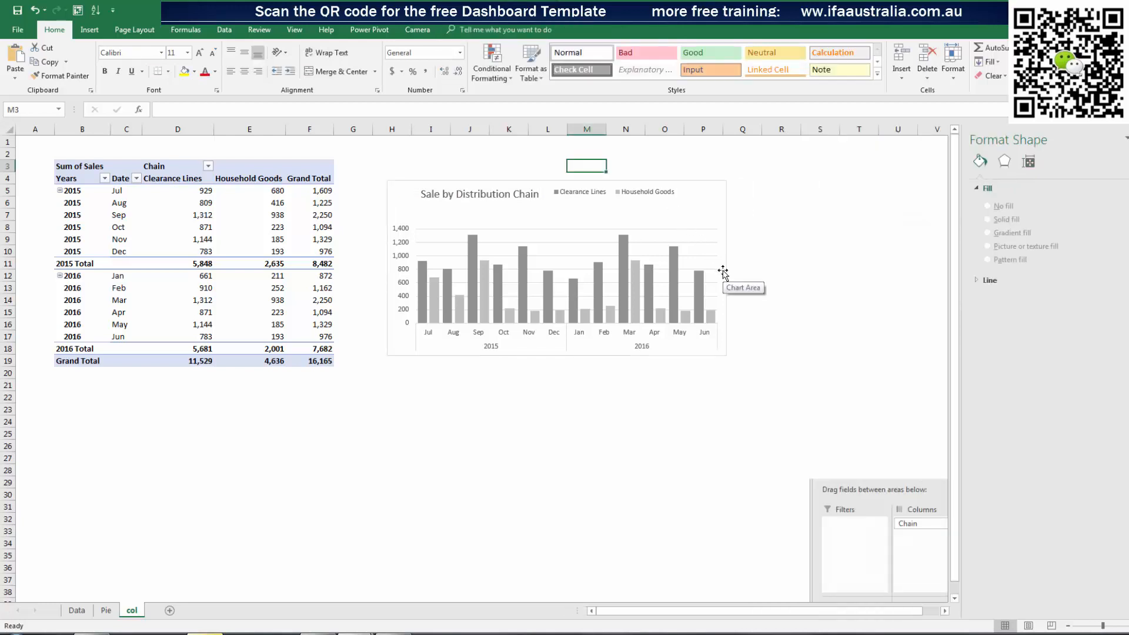
# Examine how the template's Dashboard charts respond to slicer choices: financial years 2015/16 and 2014/15, state NT, and category Hair Dye
pyautogui.moveTo(647, 295)
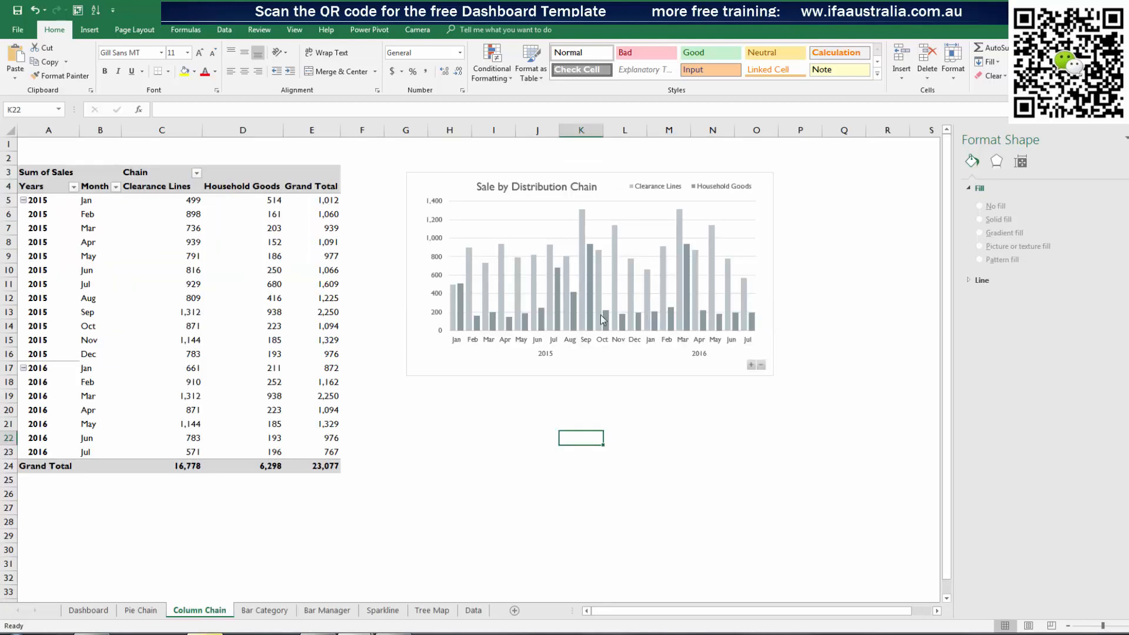
pyautogui.click(88, 610)
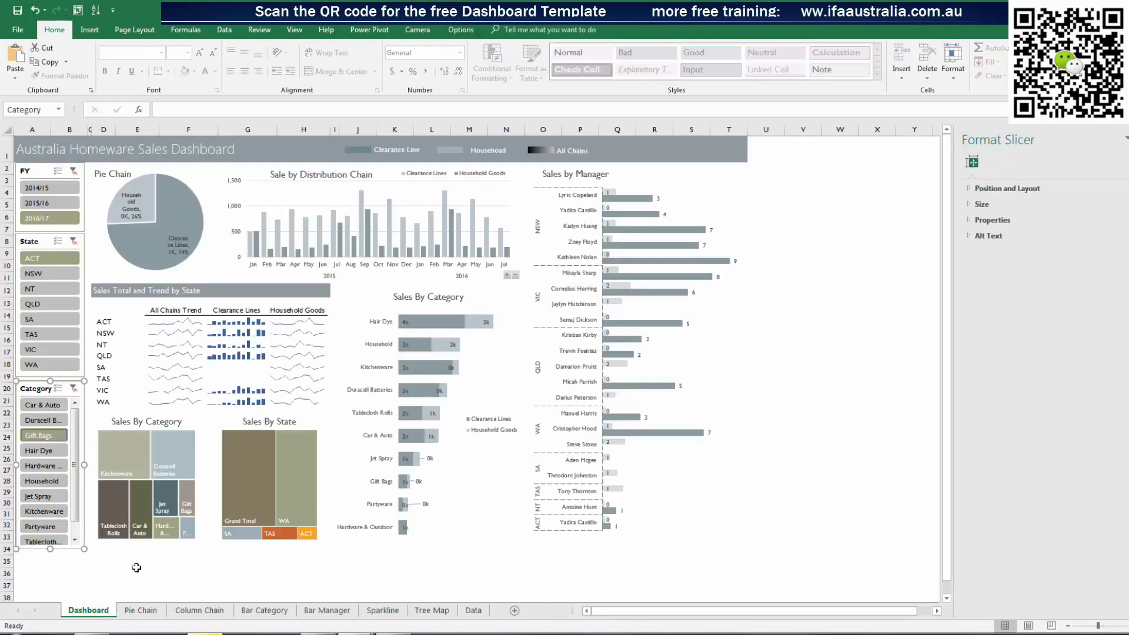
pyautogui.click(58, 201)
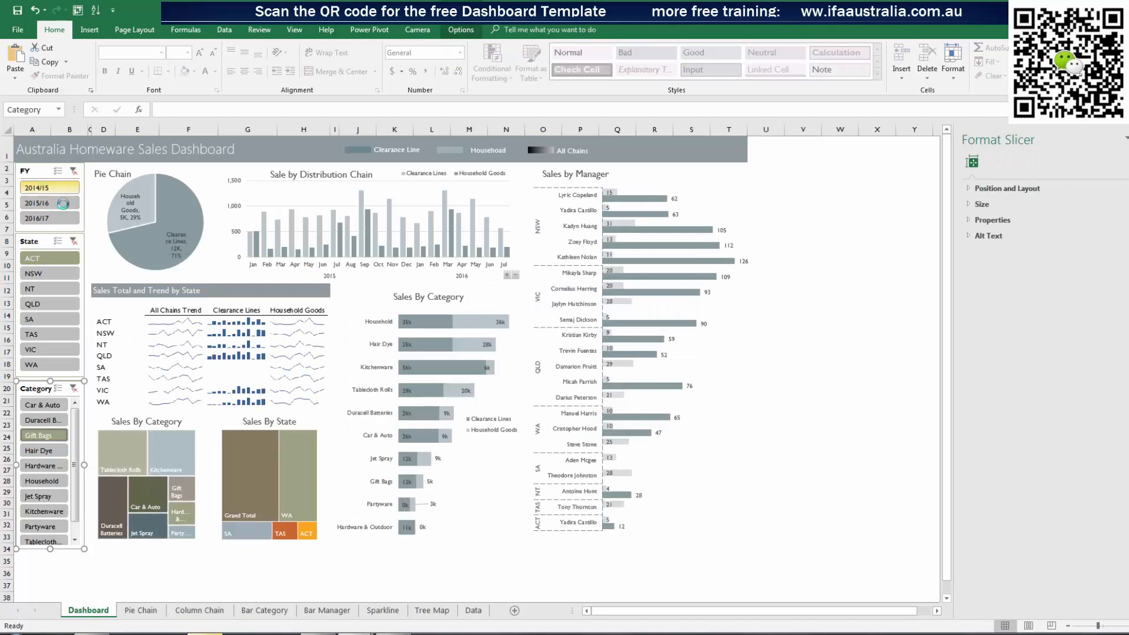
pyautogui.click(57, 187)
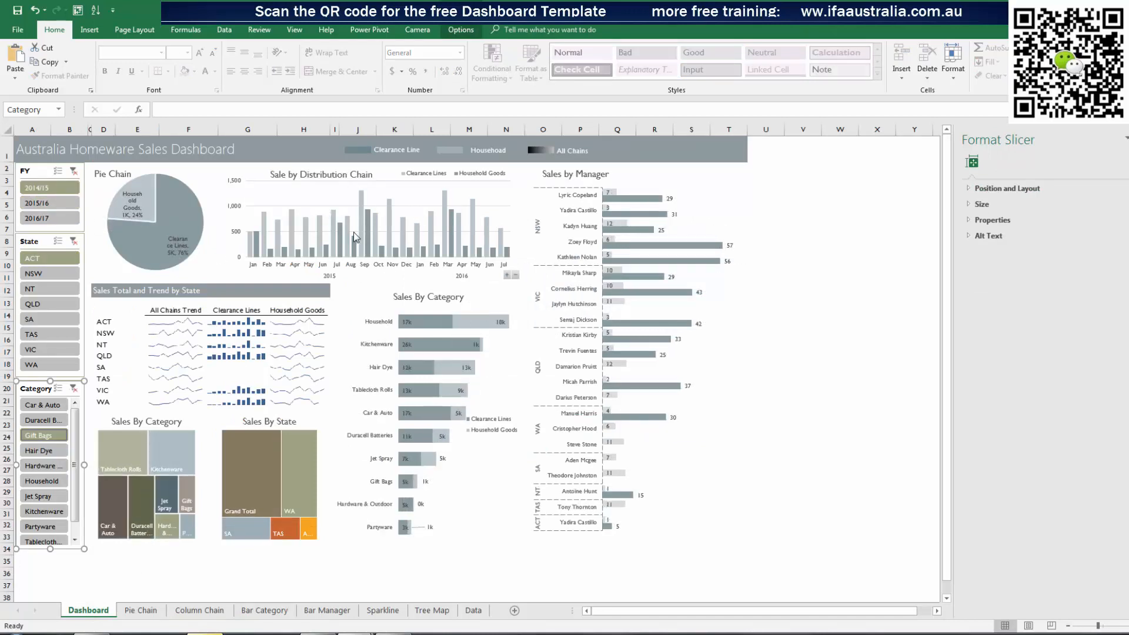
pyautogui.click(47, 288)
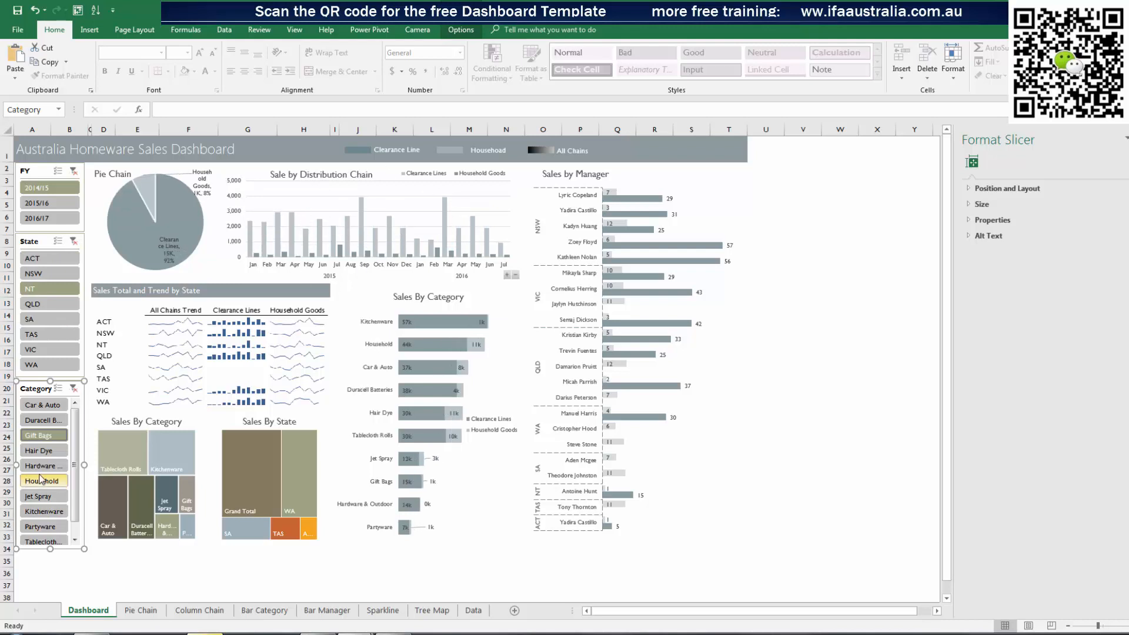
pyautogui.click(41, 450)
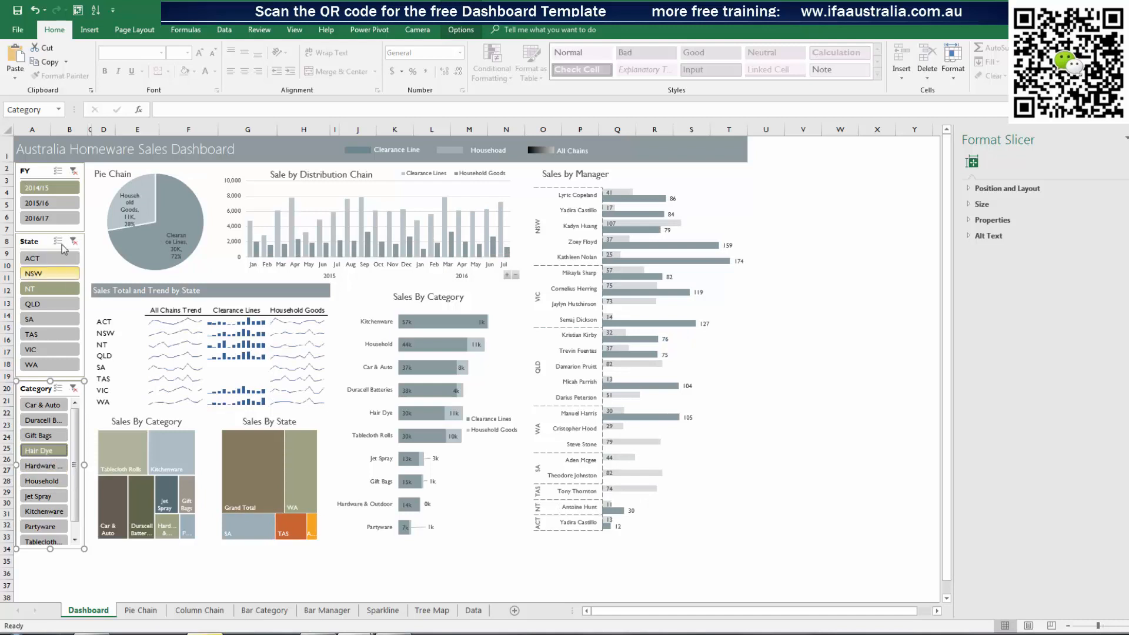
pyautogui.click(46, 171)
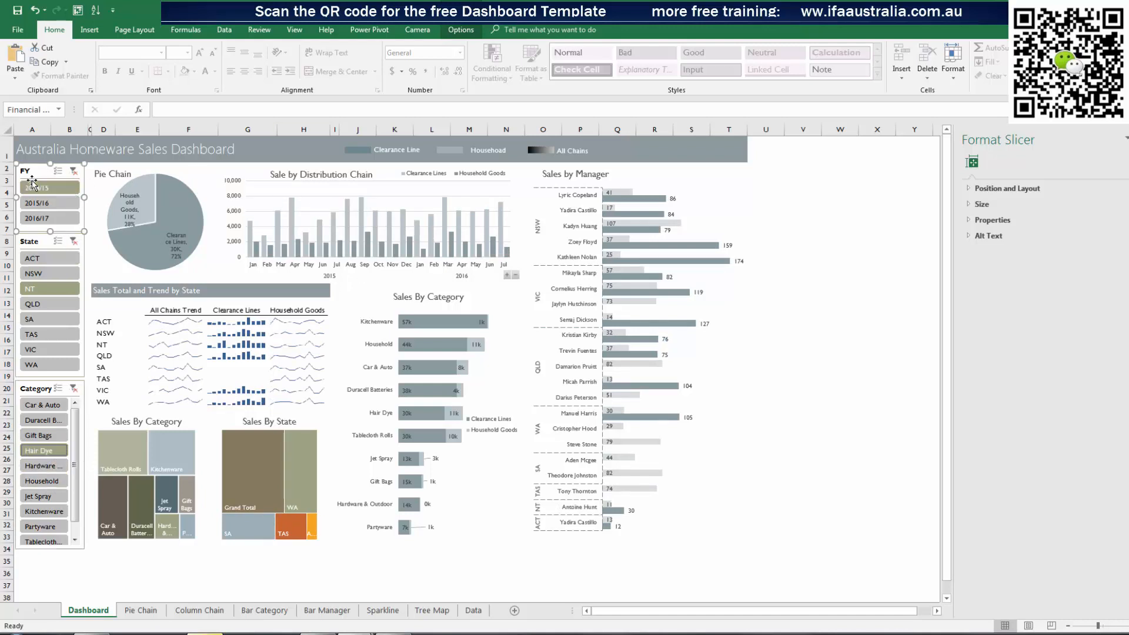
pyautogui.click(379, 202)
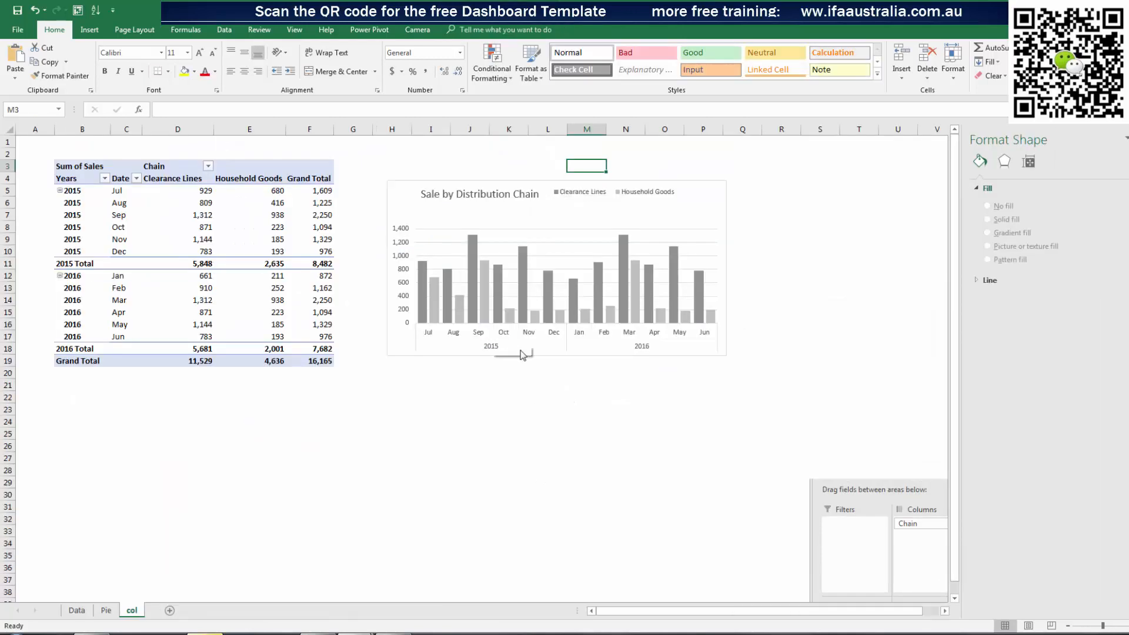
# Go to the Pie sheet of the working workbook and close the Format Shape pane to uncover the Category and State slicers
pyautogui.click(571, 409)
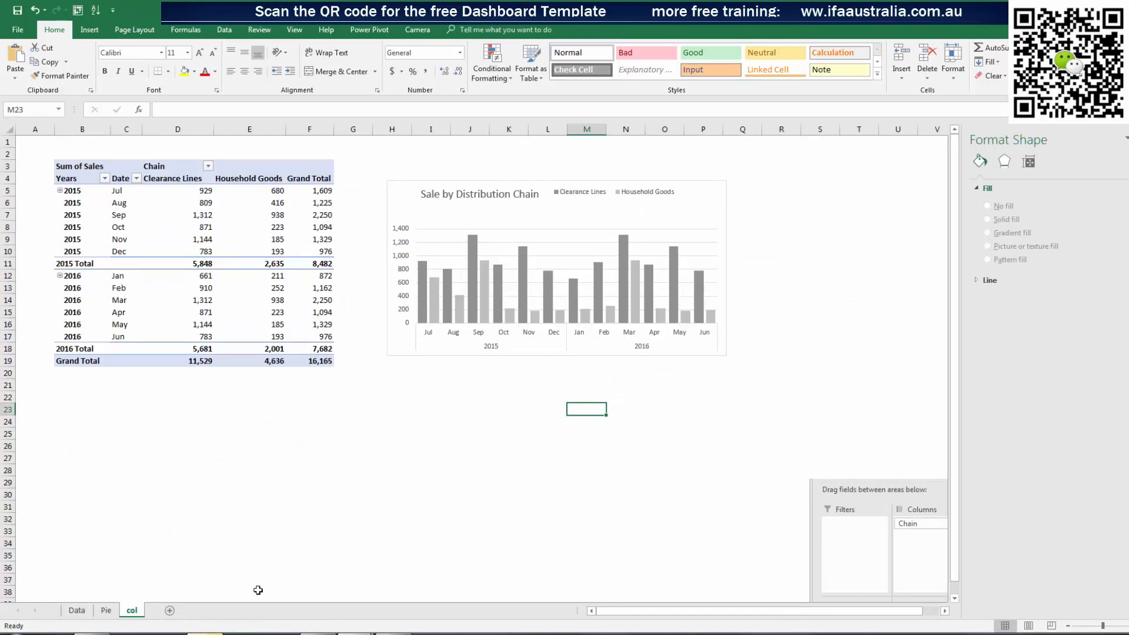
pyautogui.click(107, 610)
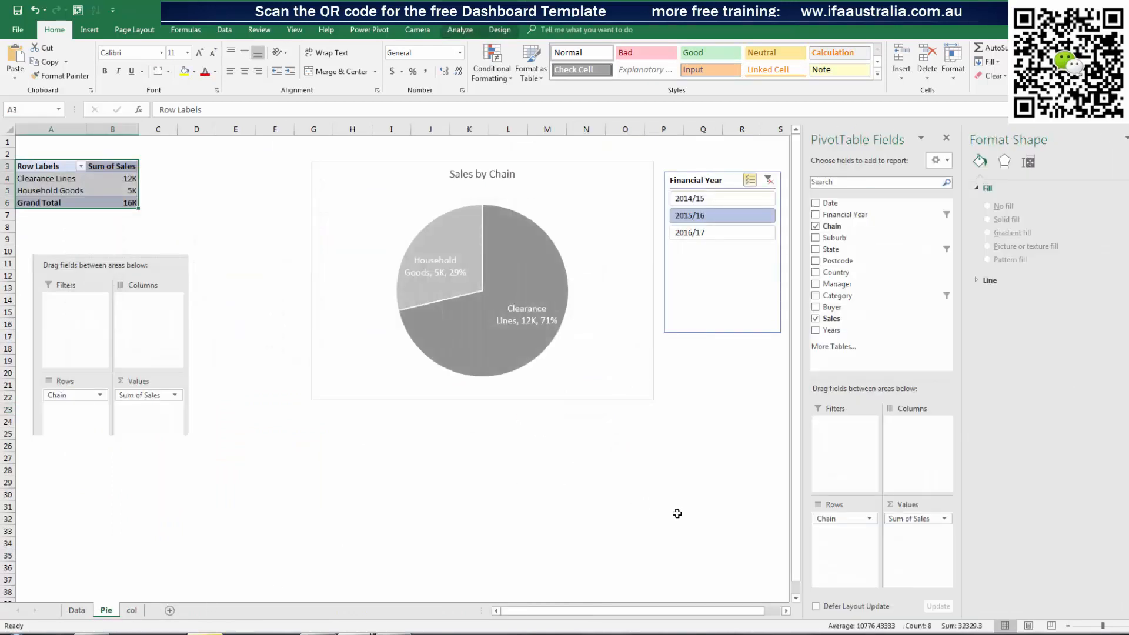
pyautogui.click(1128, 137)
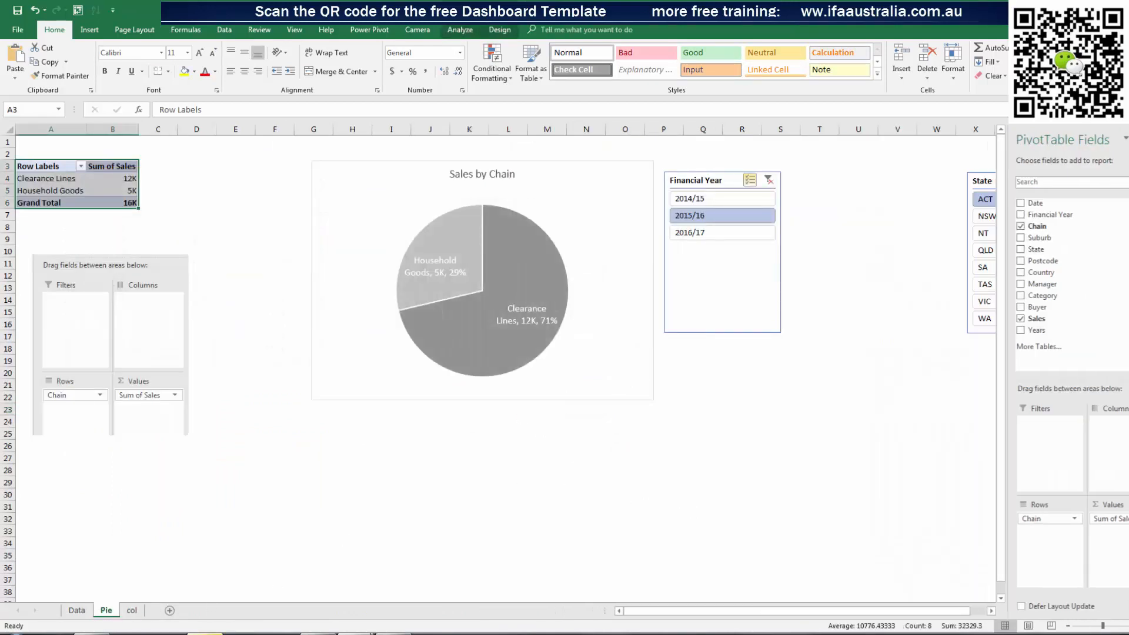
pyautogui.click(879, 402)
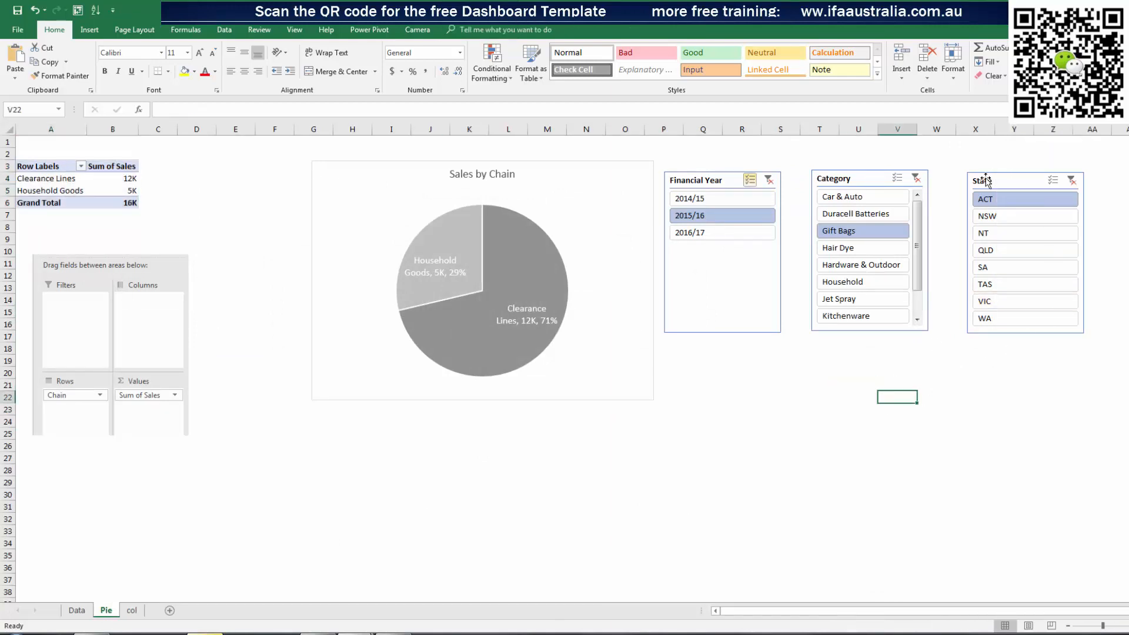
pyautogui.click(853, 176)
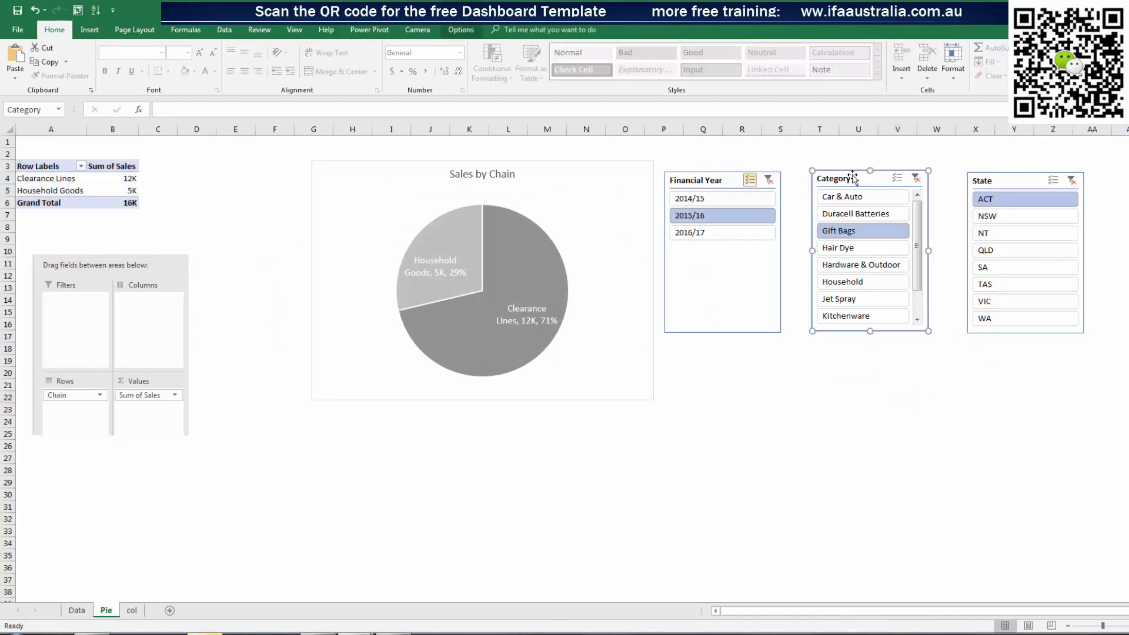
# Check which pivot tables the Financial Year slicer is linked to in its report connections
pyautogui.rightClick(721, 182)
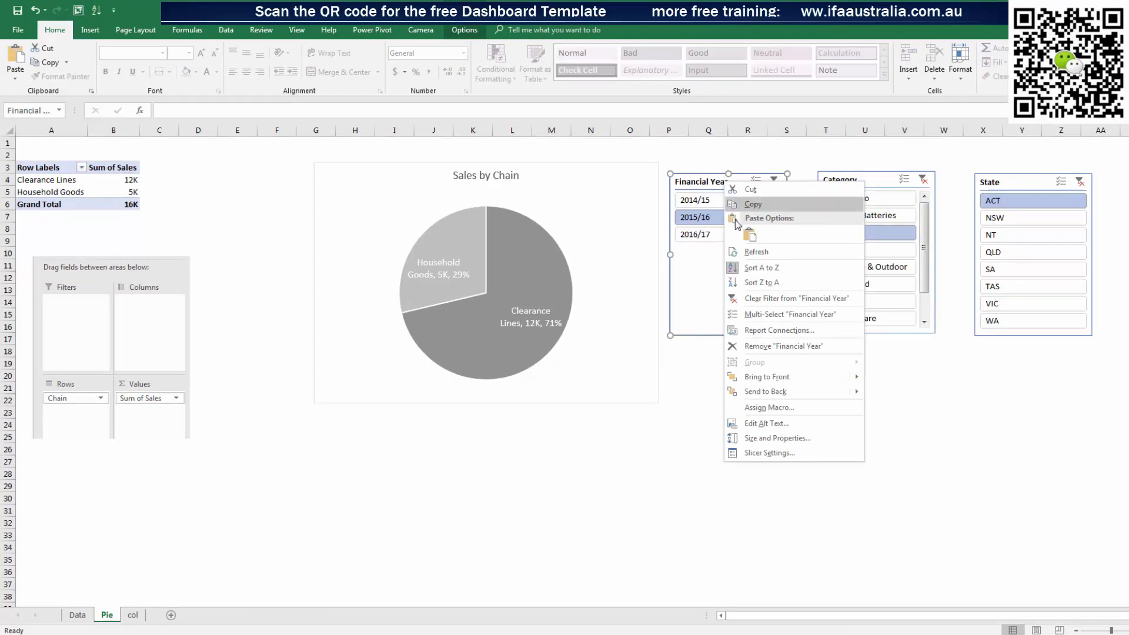
pyautogui.click(791, 331)
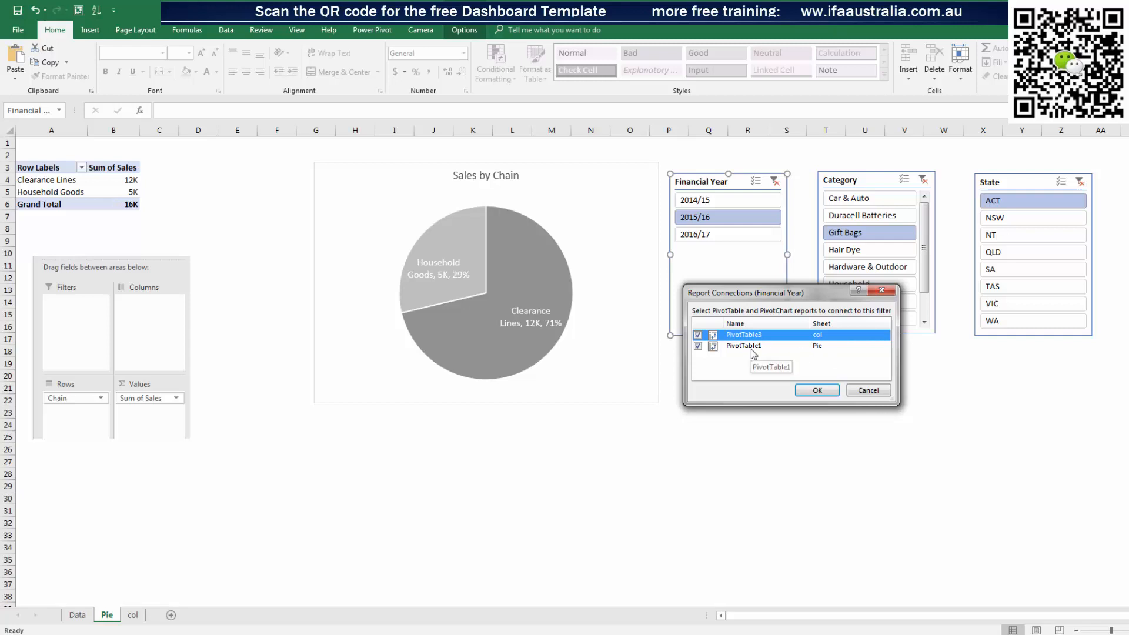
pyautogui.click(816, 391)
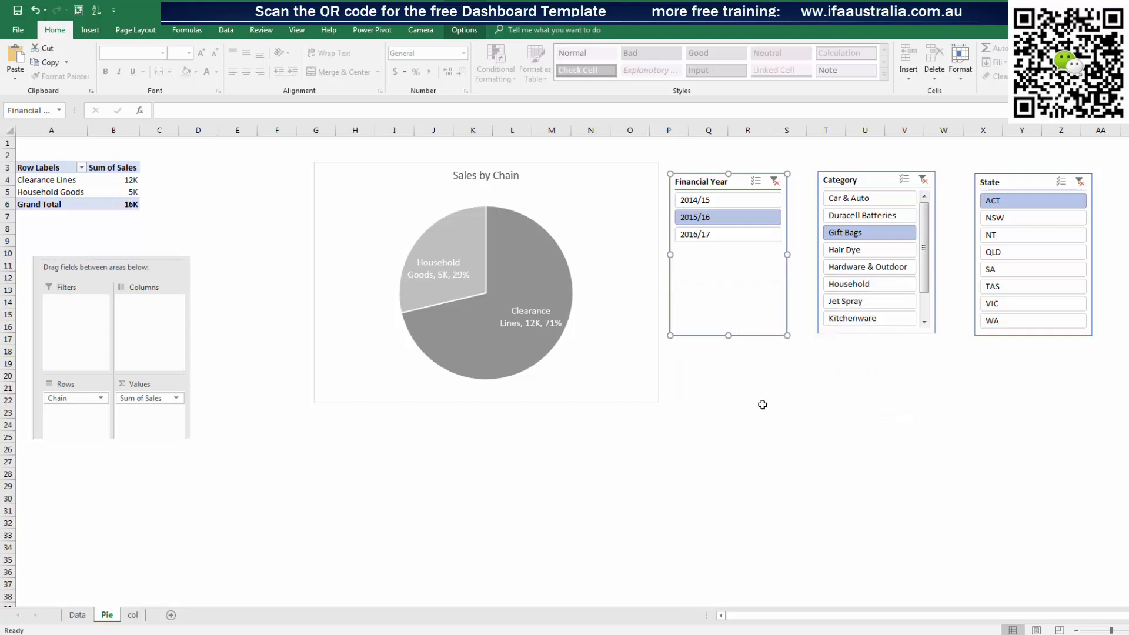
# Rename the Pie sheet's pivot table as Pie
pyautogui.click(42, 180)
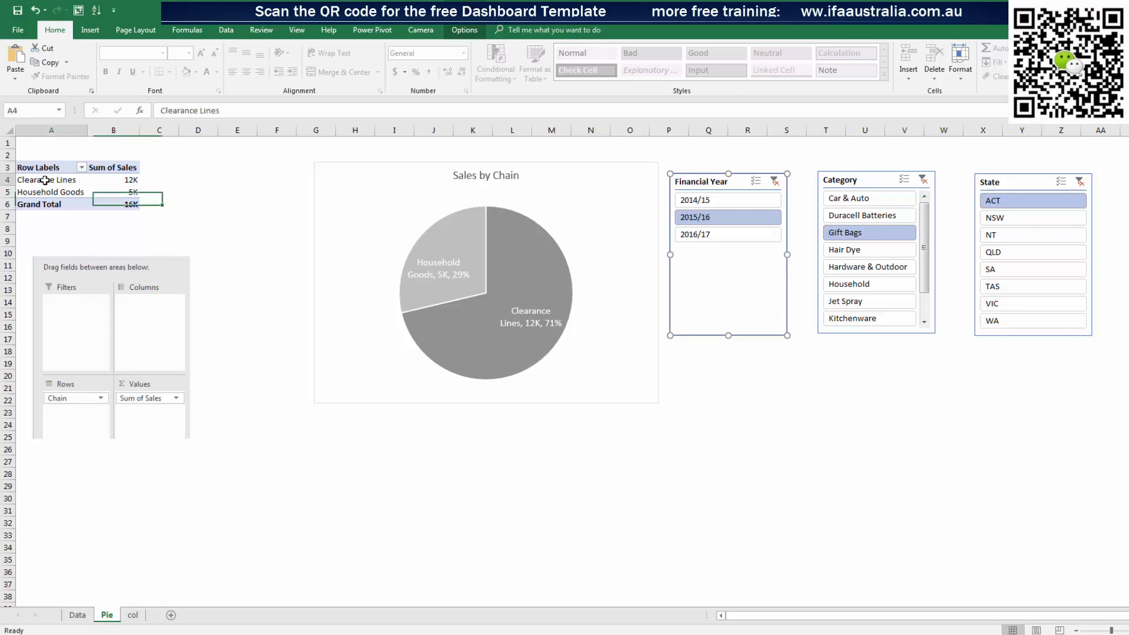
pyautogui.click(463, 30)
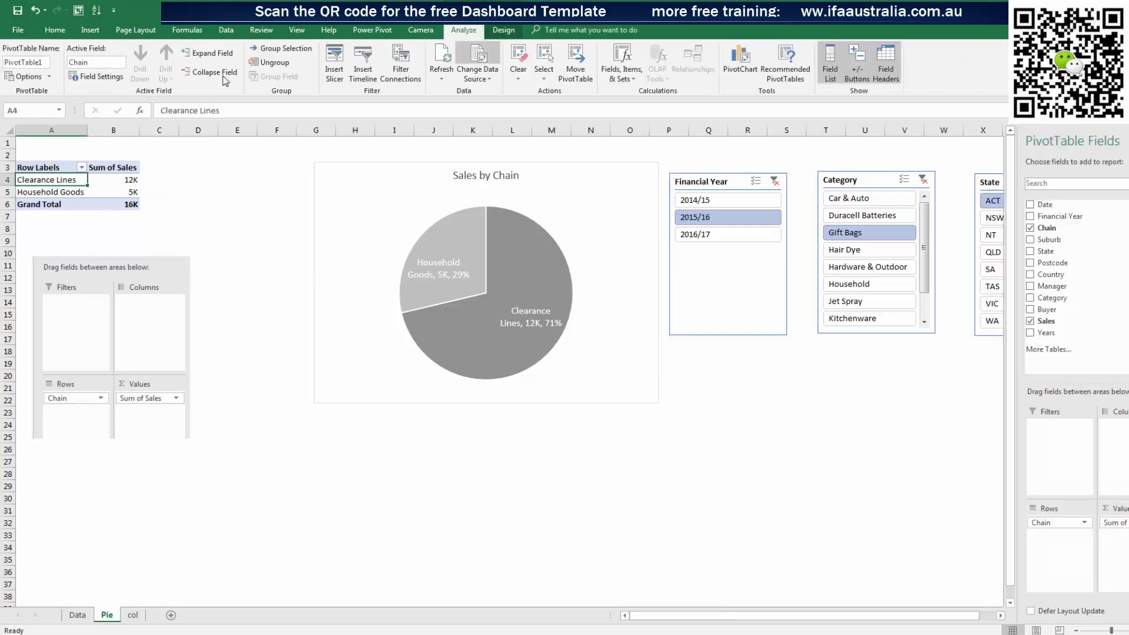
pyautogui.click(7, 62)
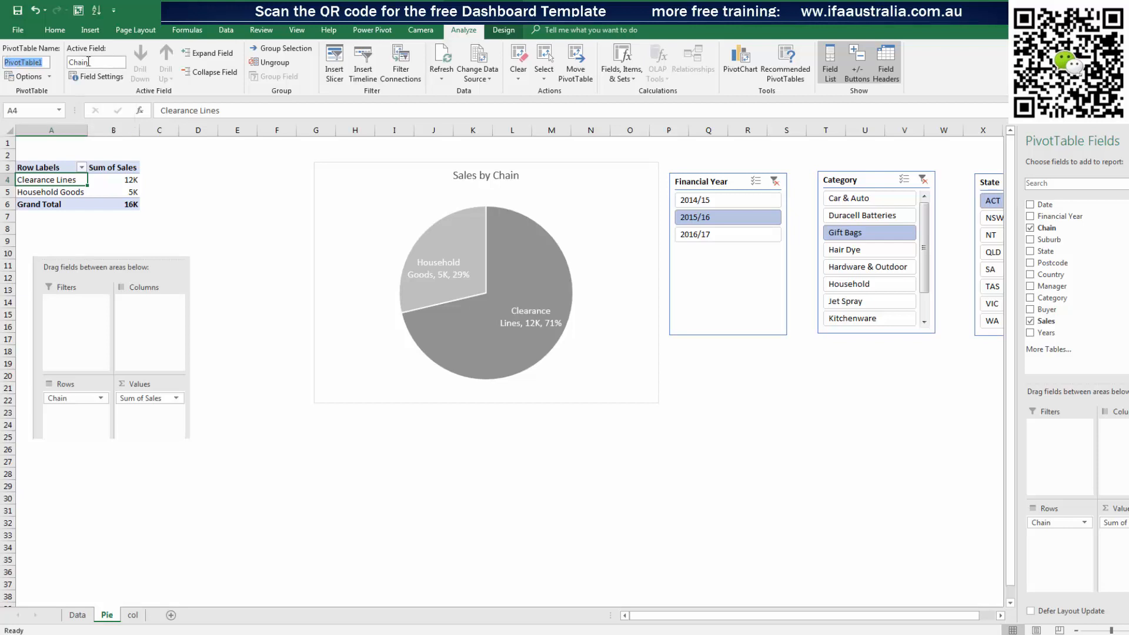
pyautogui.write('Pie')
pyautogui.press('Return')
pyautogui.click(223, 229)
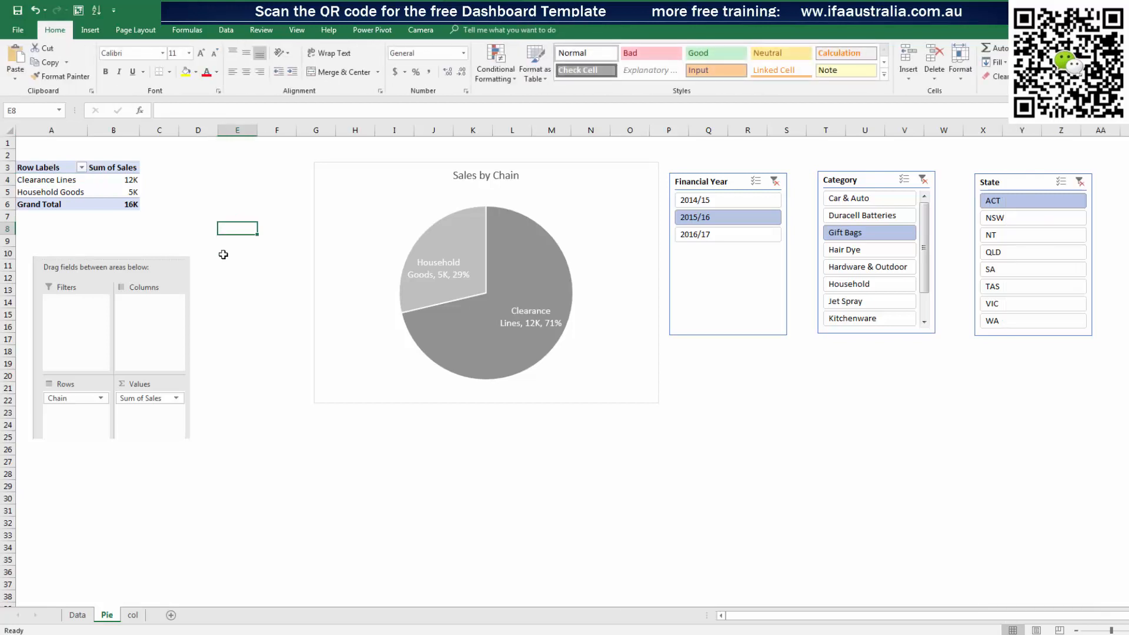
# Rename the pivot table on the col sheet as Col
pyautogui.click(134, 615)
pyautogui.click(149, 228)
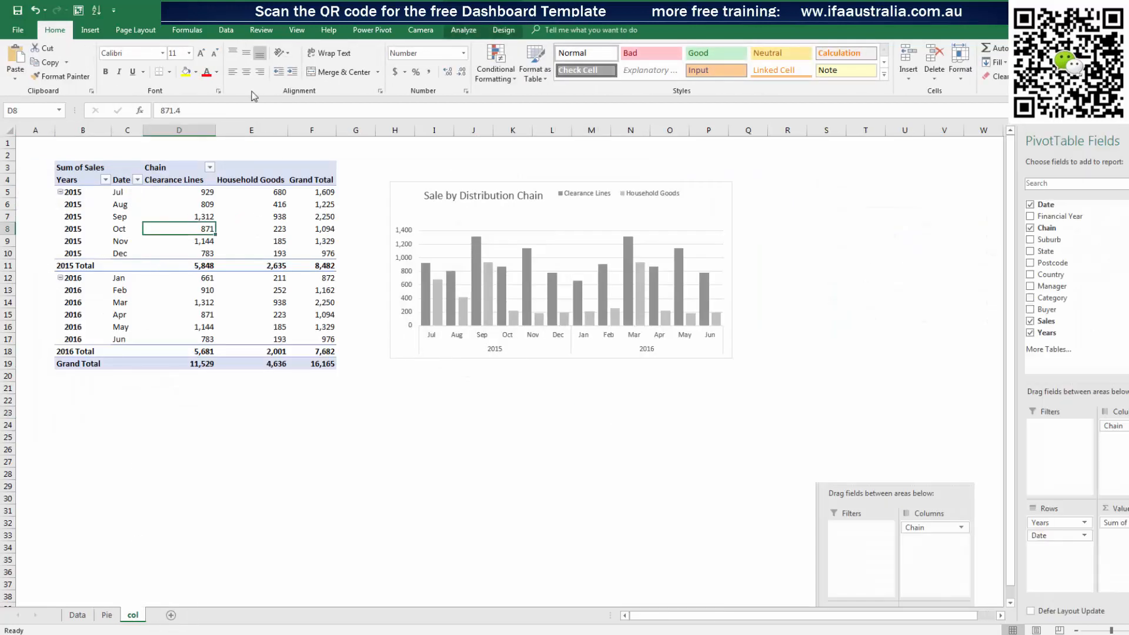
pyautogui.click(463, 30)
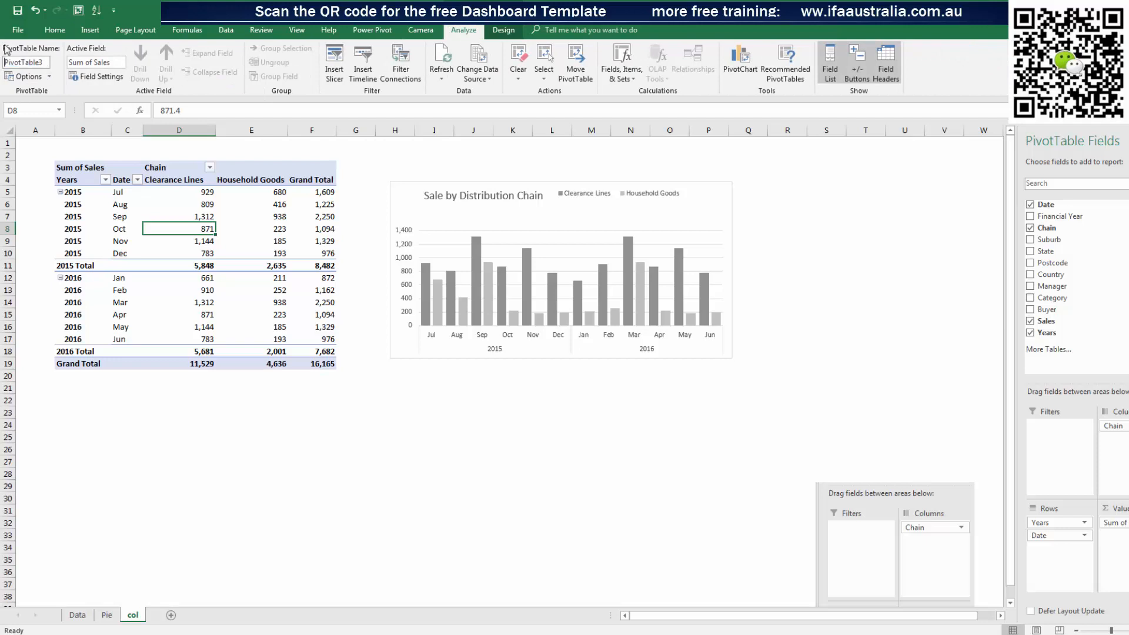
pyautogui.moveTo(45, 61); pyautogui.dragTo(1, 49)
pyautogui.write('Col')
pyautogui.click(388, 498)
# Copy the Financial Year, Category and State slicers from the Pie sheet and paste them below the pivot table and chart on the col sheet
pyautogui.click(107, 614)
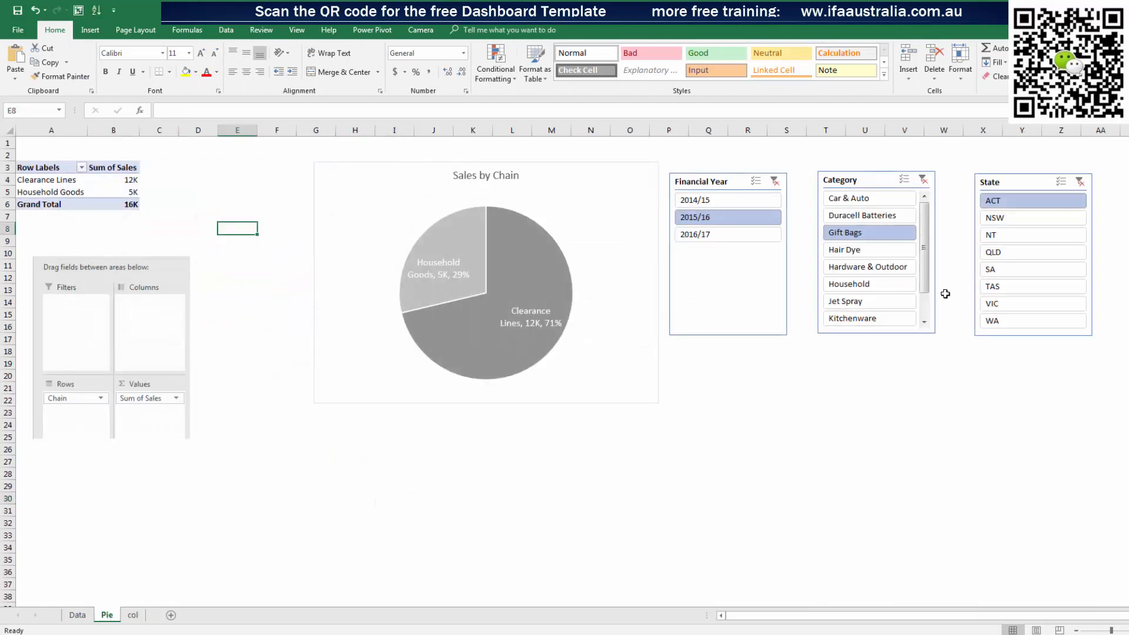
pyautogui.click(741, 178)
pyautogui.keyDown('ctrl'); pyautogui.click(854, 178); pyautogui.keyUp('ctrl')
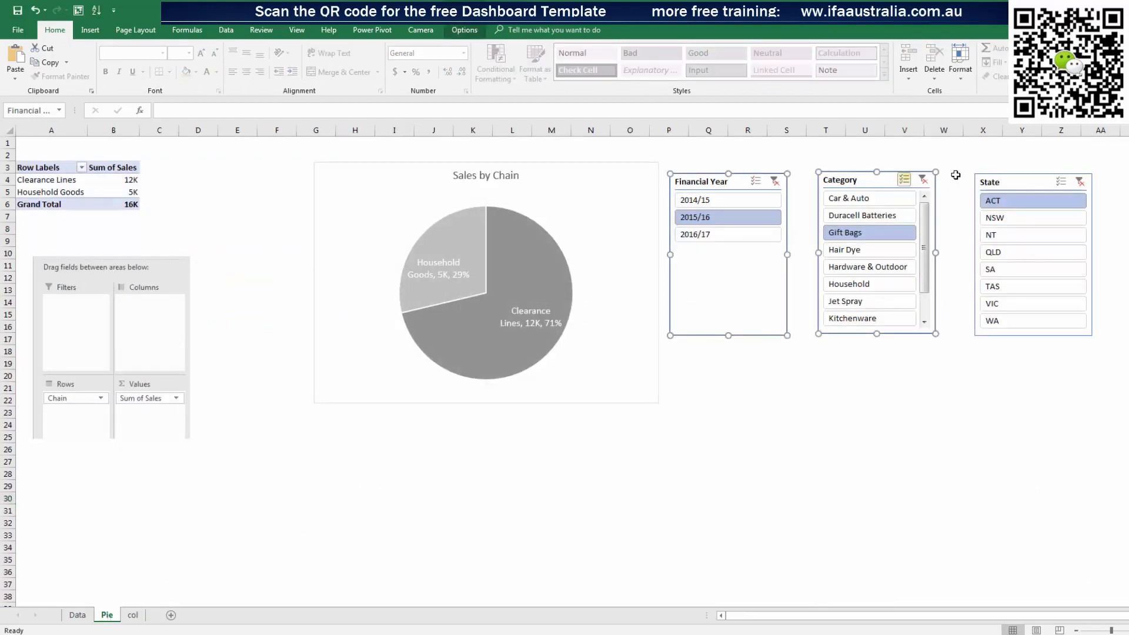
pyautogui.keyDown('ctrl'); pyautogui.click(998, 175); pyautogui.keyUp('ctrl')
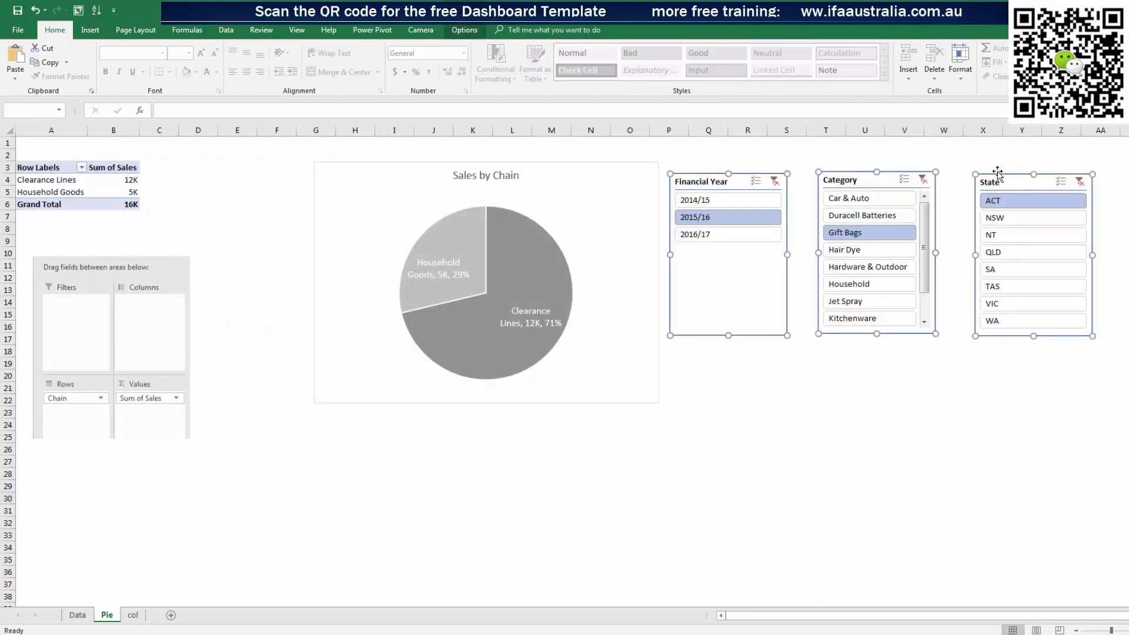
pyautogui.click(132, 613)
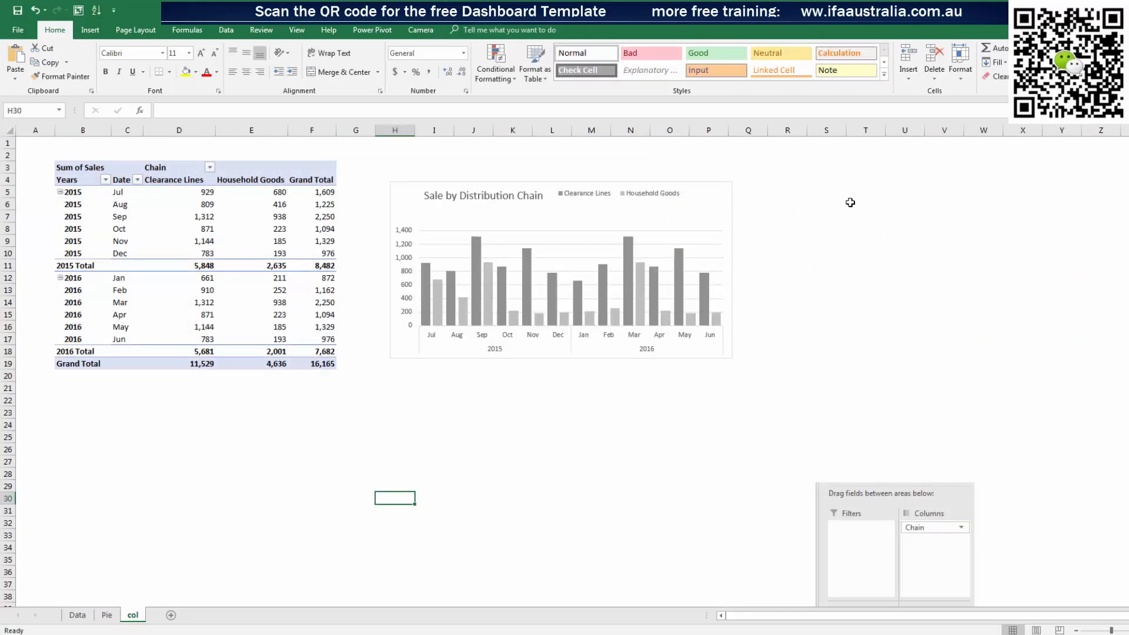
pyautogui.click(795, 192)
pyautogui.click(280, 416)
pyautogui.hotkey('ctrl', 'v')
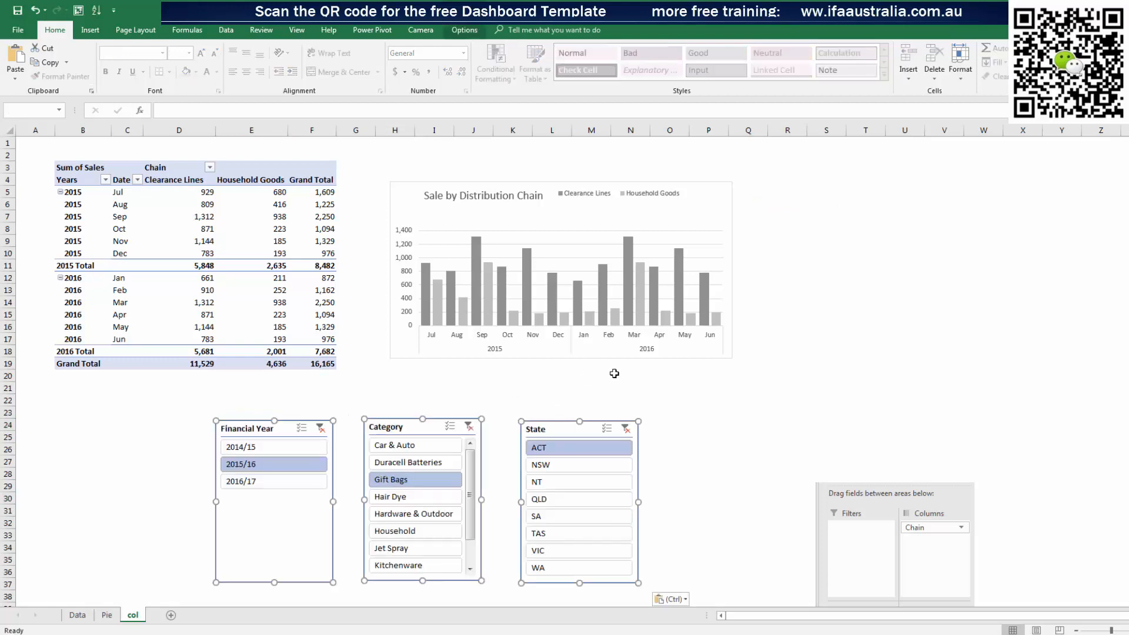
pyautogui.click(900, 341)
pyautogui.click(132, 424)
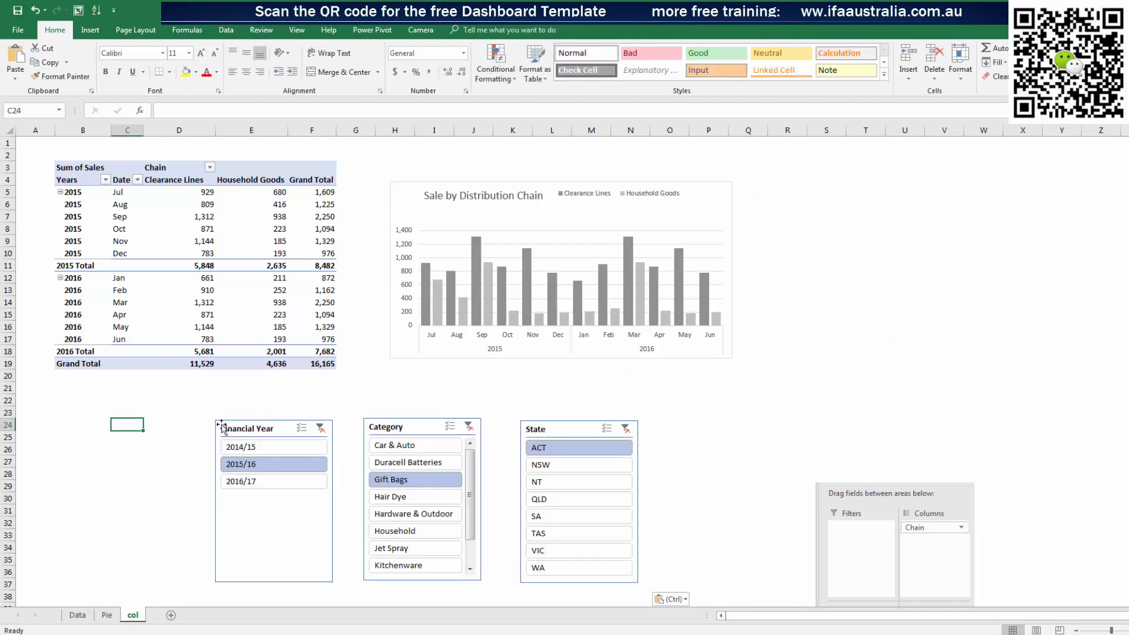
# Disconnect the col sheet's Financial Year slicer from the Col pivot table in its report connections, keeping Pie connected
pyautogui.rightClick(255, 433)
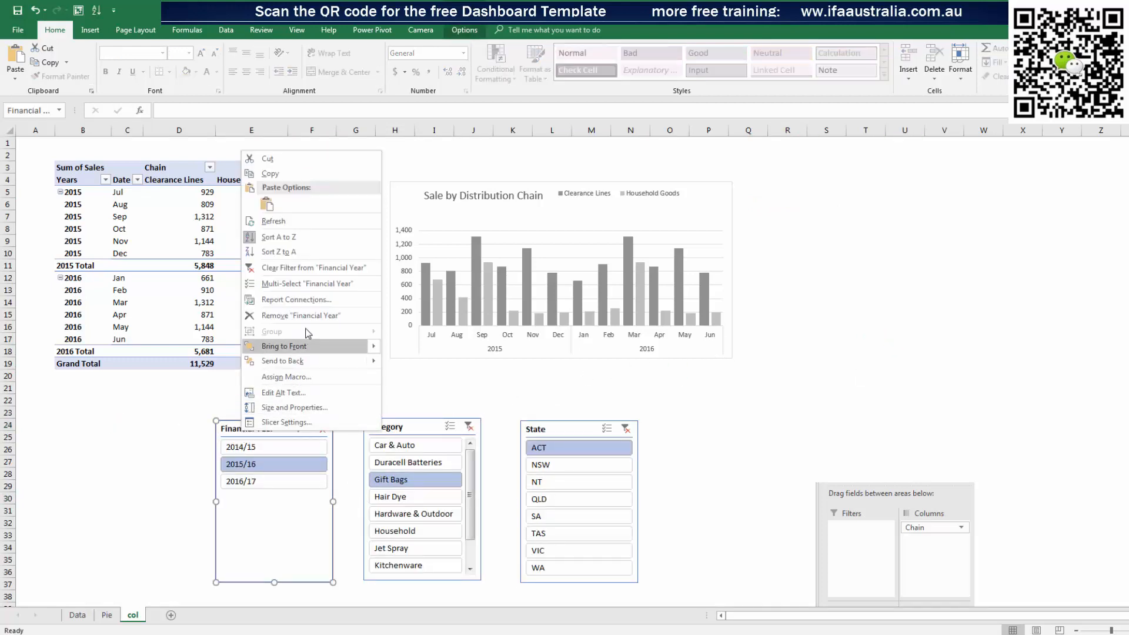
pyautogui.click(310, 305)
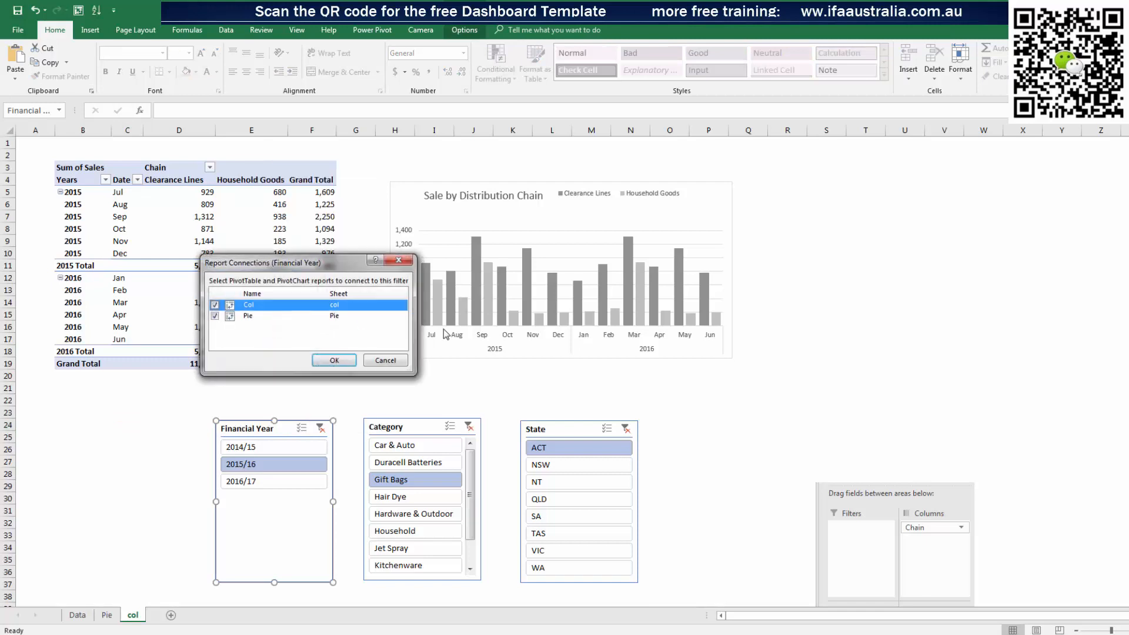
pyautogui.moveTo(327, 269); pyautogui.dragTo(878, 214)
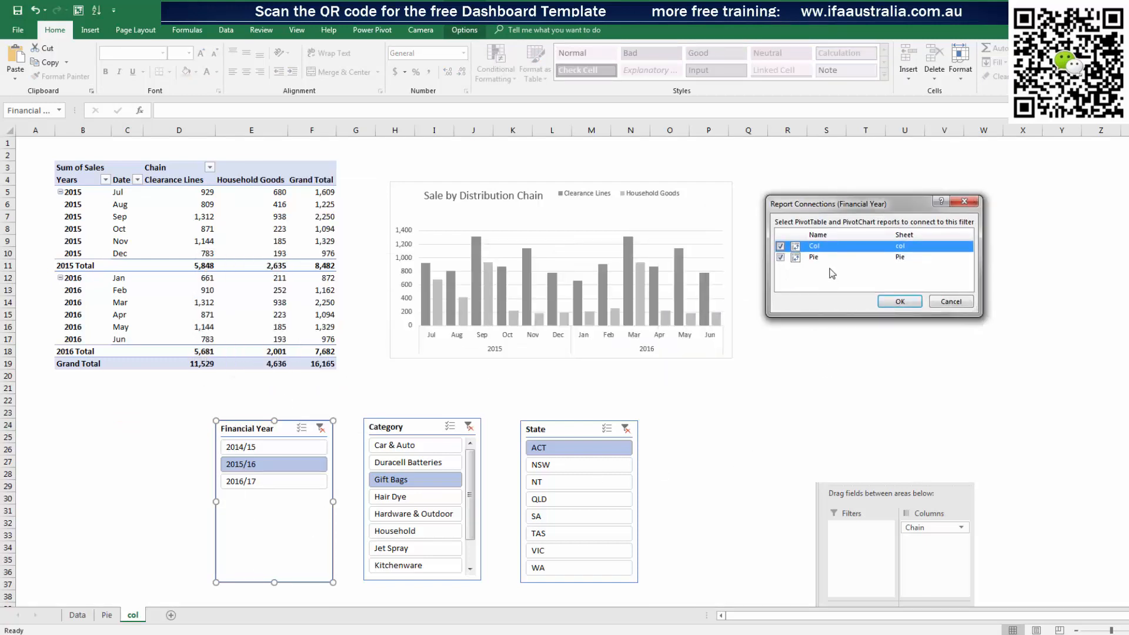
pyautogui.click(780, 246)
pyautogui.click(899, 301)
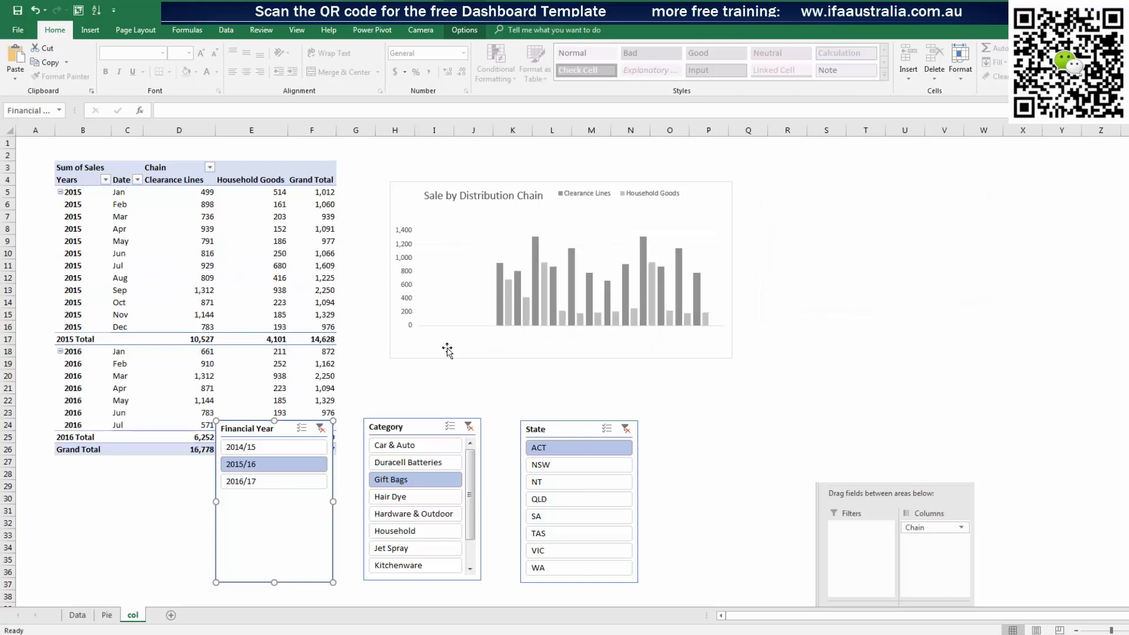
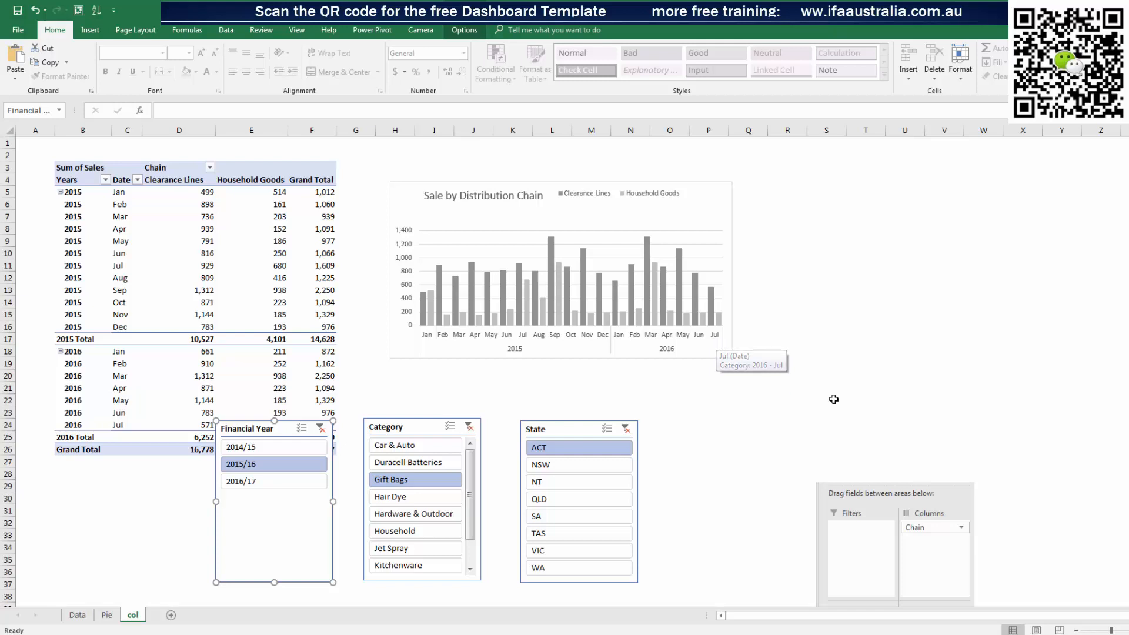
# Check which pivot tables the Category slicer is linked to in its report connections
pyautogui.rightClick(391, 428)
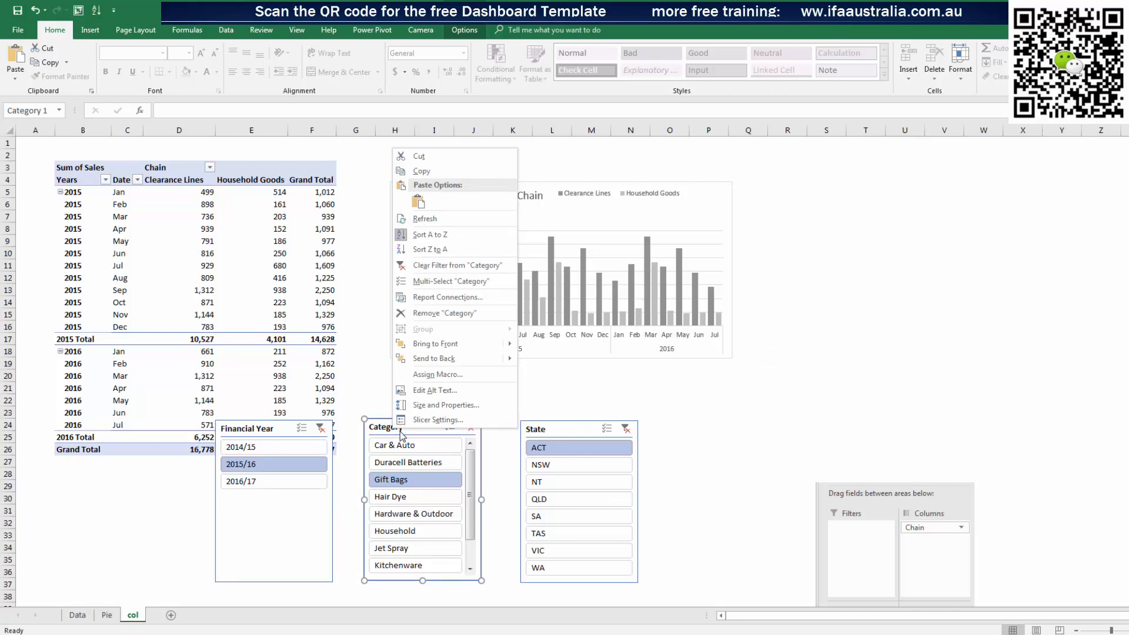
pyautogui.click(447, 297)
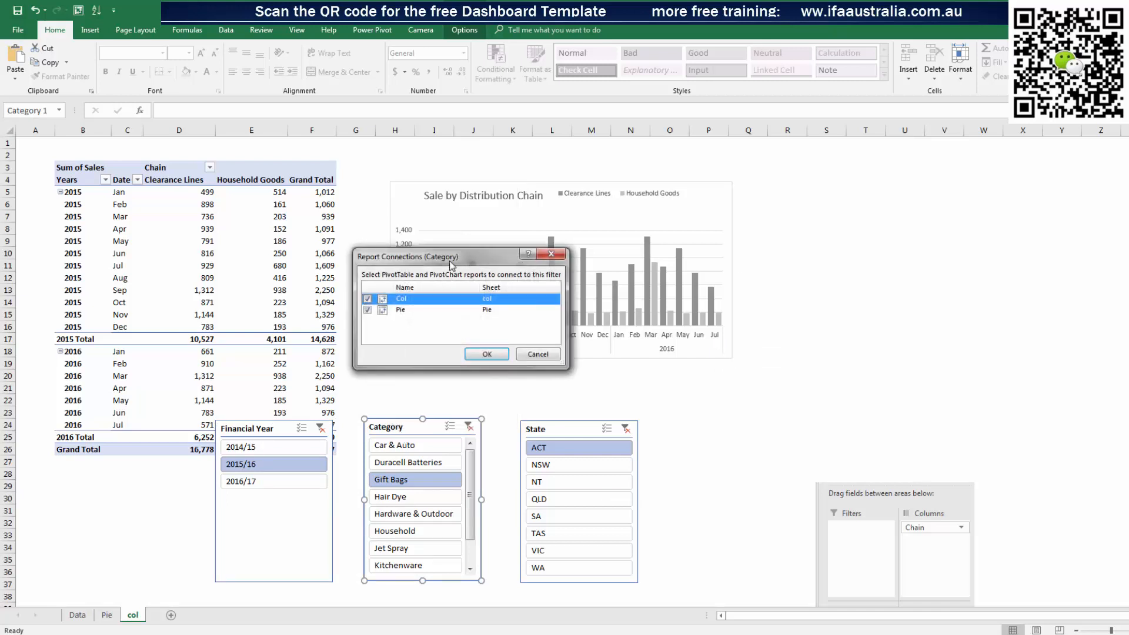
pyautogui.moveTo(449, 260); pyautogui.dragTo(732, 235)
pyautogui.click(768, 328)
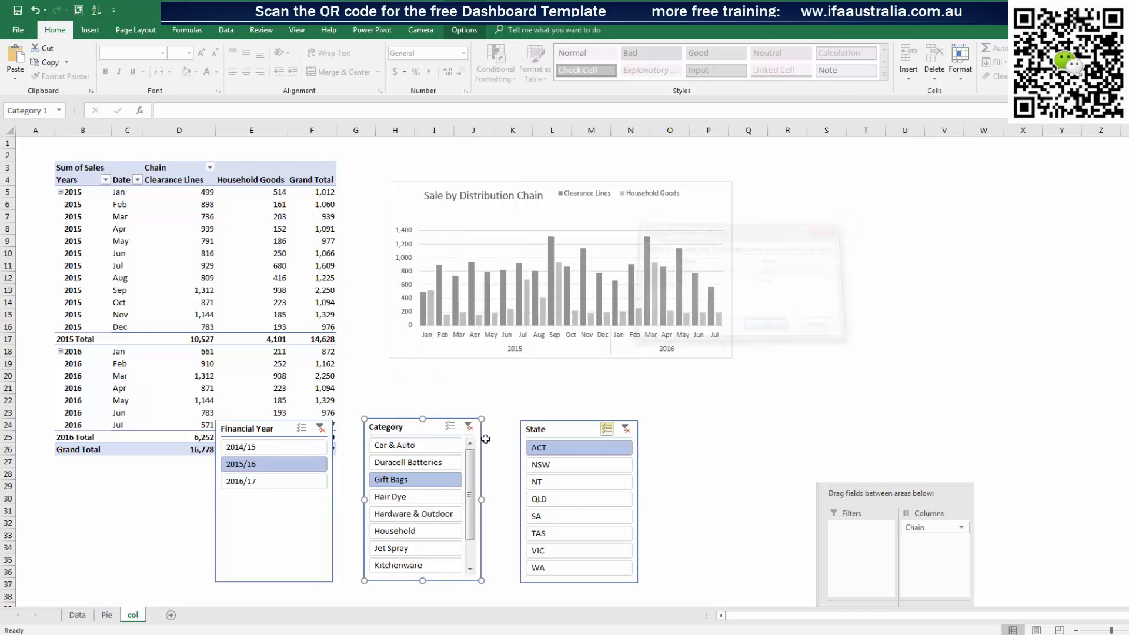
# Test how the column chart responds to several Category slicer choices, including Duracell Batteries and Gift Bags, ending on Hardware & Outdoor
pyautogui.click(412, 445)
pyautogui.click(416, 463)
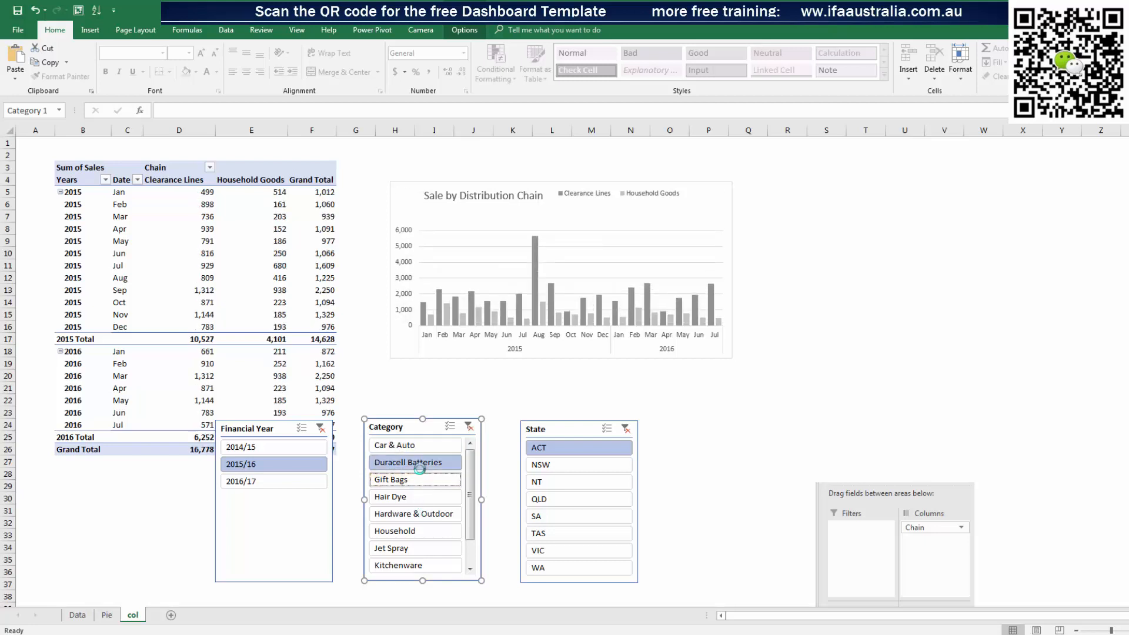
pyautogui.click(419, 513)
pyautogui.click(423, 446)
pyautogui.click(416, 479)
pyautogui.click(437, 515)
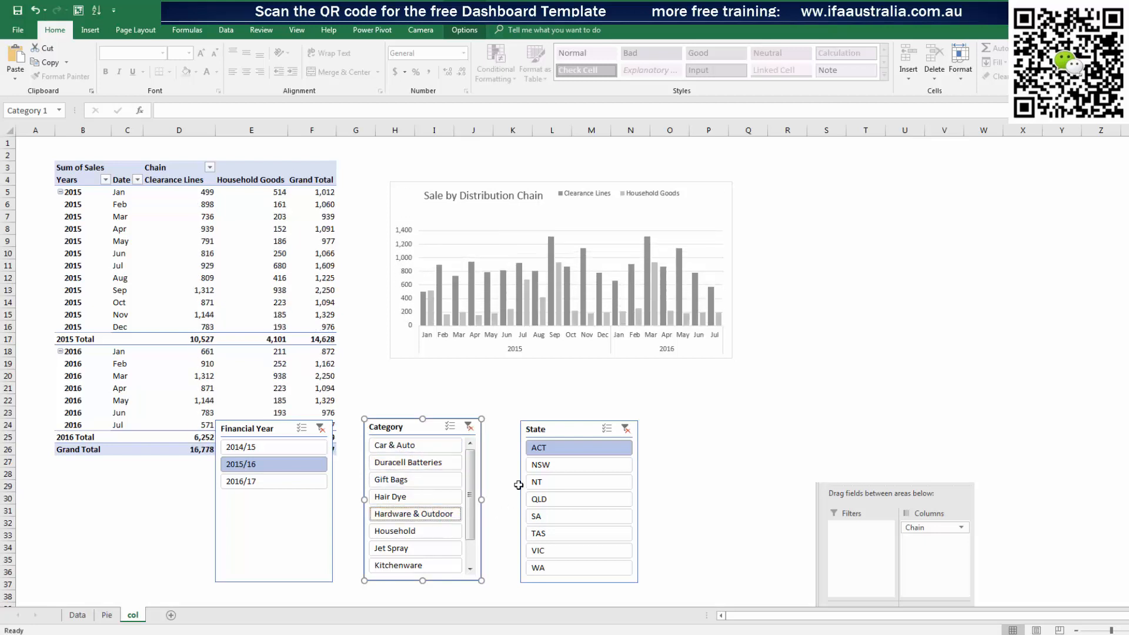
# Check which pivot tables the State slicer is linked to in its report connections
pyautogui.rightClick(573, 433)
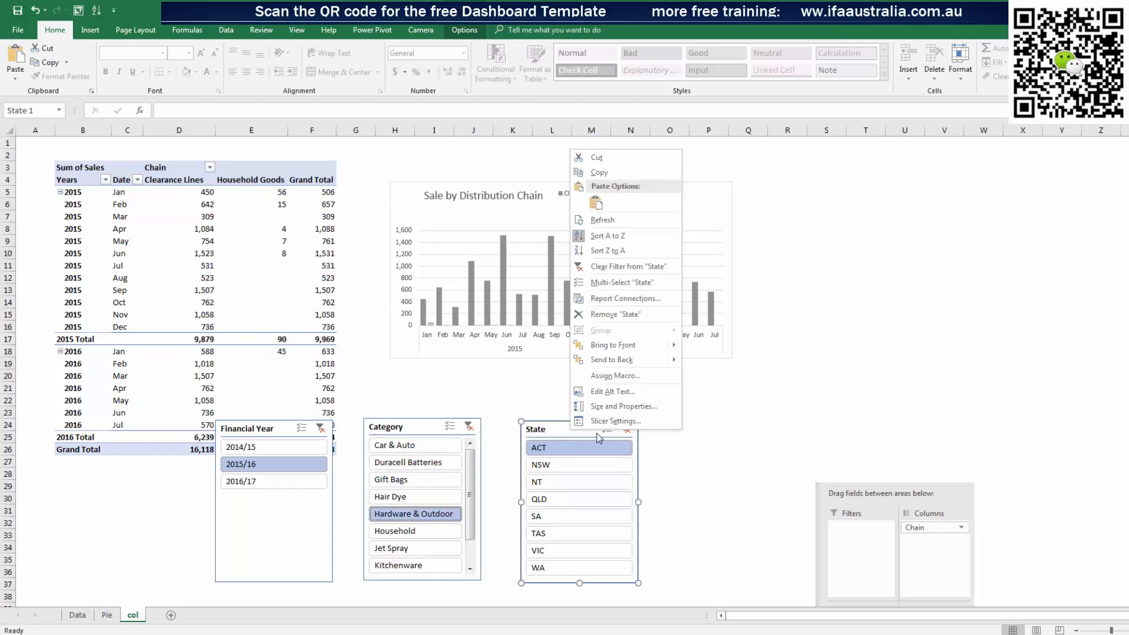
pyautogui.click(625, 299)
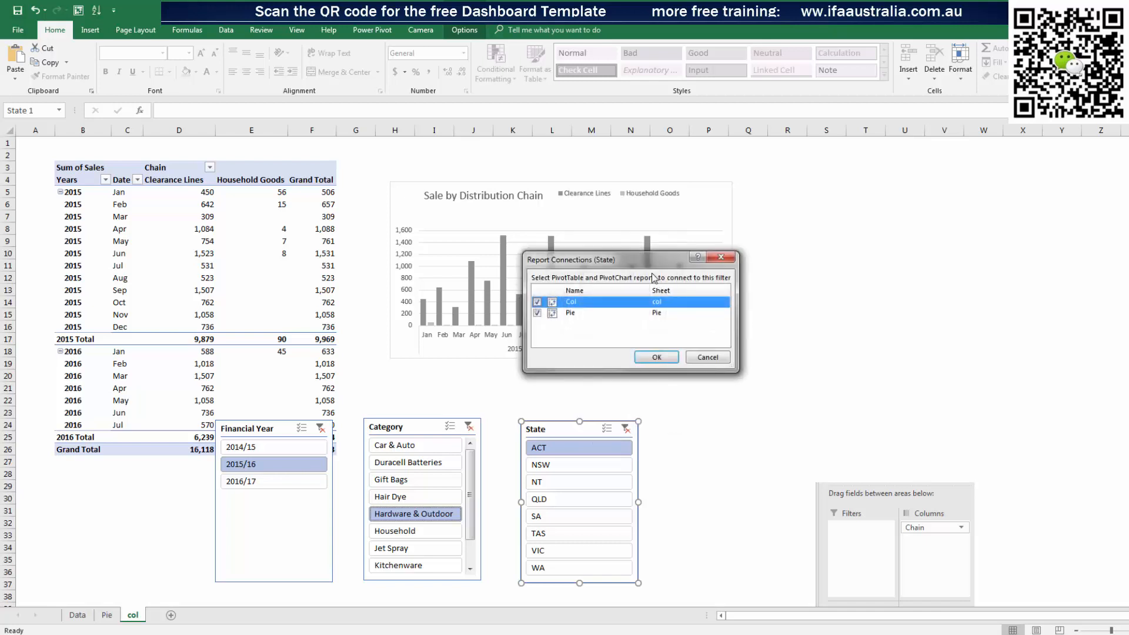
pyautogui.moveTo(654, 259); pyautogui.dragTo(832, 233)
pyautogui.click(834, 332)
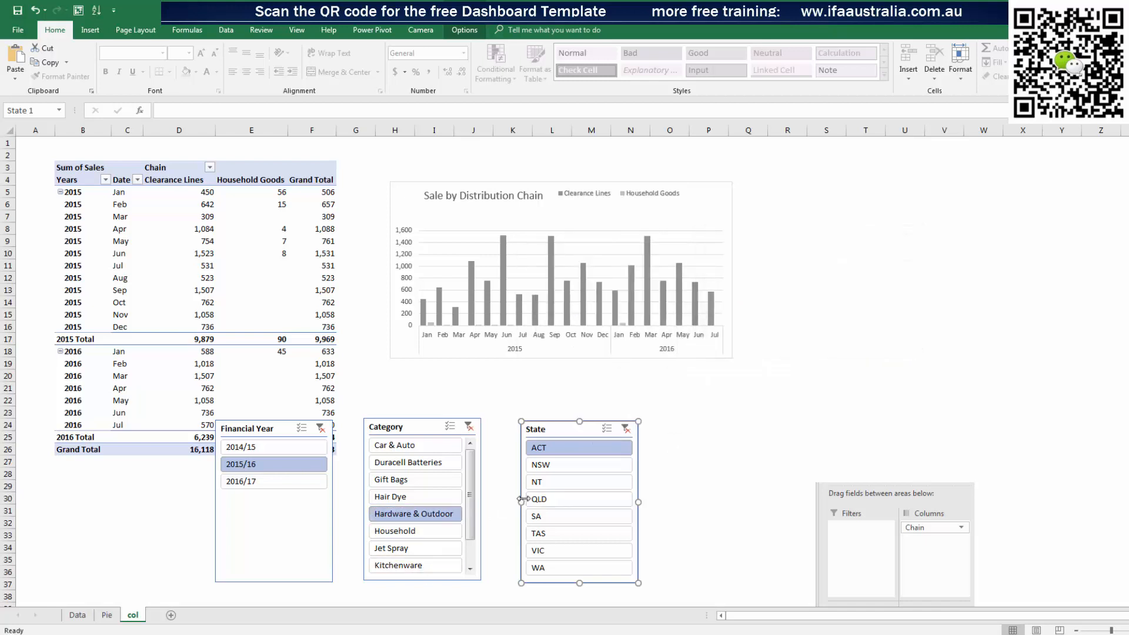
# Try several states in the State slicer, ending on VIC, and set Category to Gift Bags and Financial Year to 2014/15
pyautogui.click(550, 465)
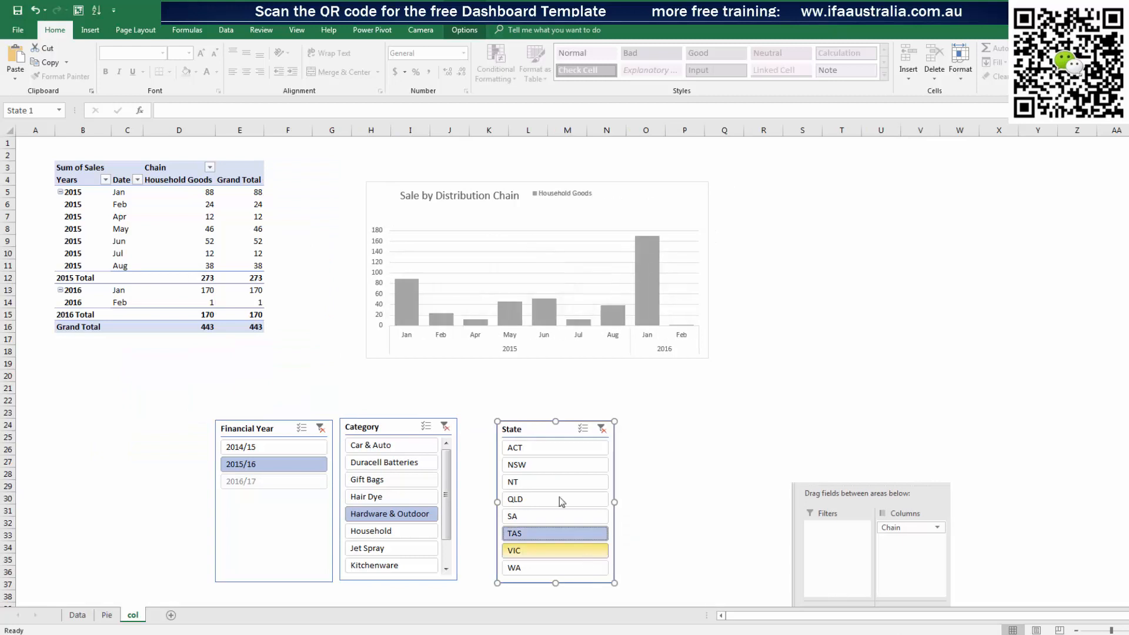
pyautogui.click(556, 465)
pyautogui.click(563, 499)
pyautogui.click(554, 550)
pyautogui.click(411, 479)
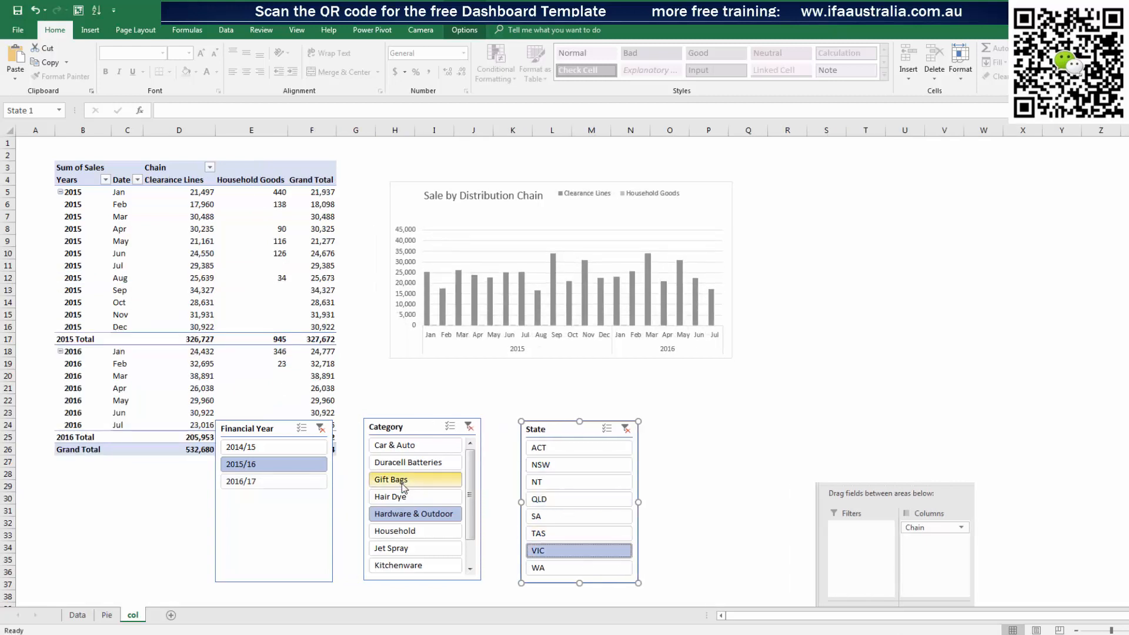
pyautogui.keyDown('ctrl'); pyautogui.click(268, 447); pyautogui.keyUp('ctrl')
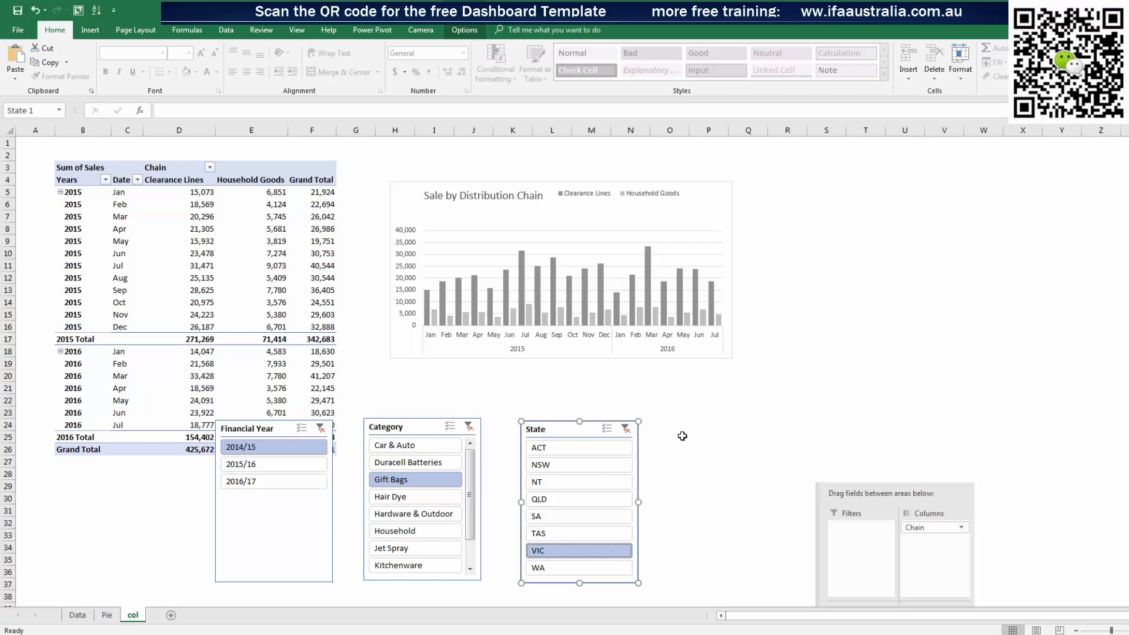
# Compare how the Pie and col sheets reflect the current slicer choices, ending on the Pie sheet
pyautogui.click(106, 615)
pyautogui.click(136, 615)
pyautogui.click(107, 615)
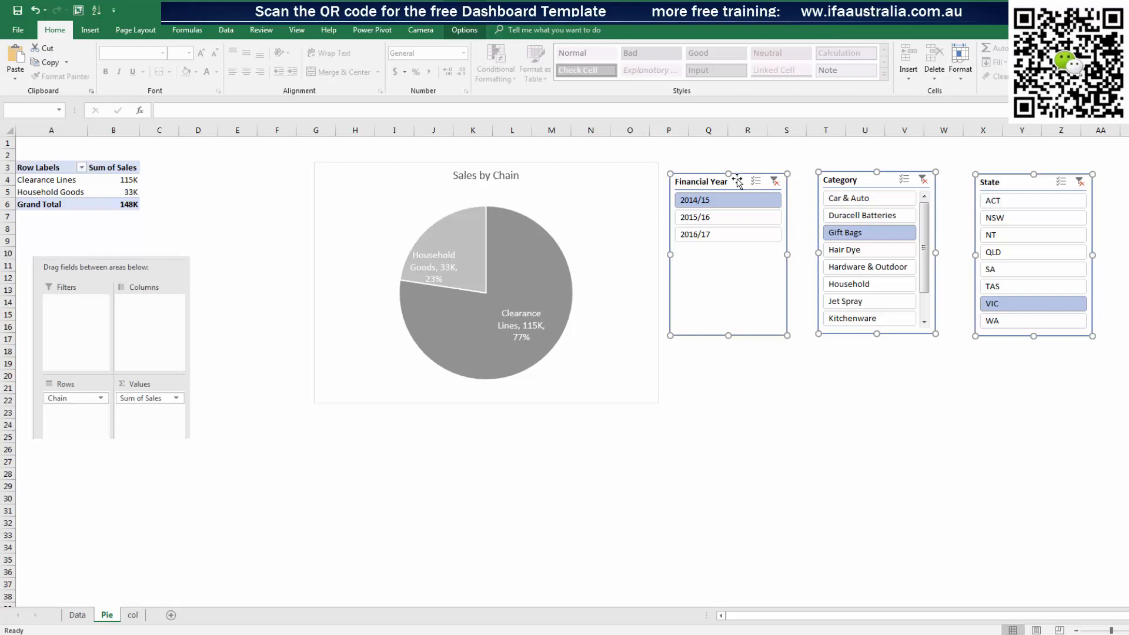
pyautogui.rightClick(737, 181)
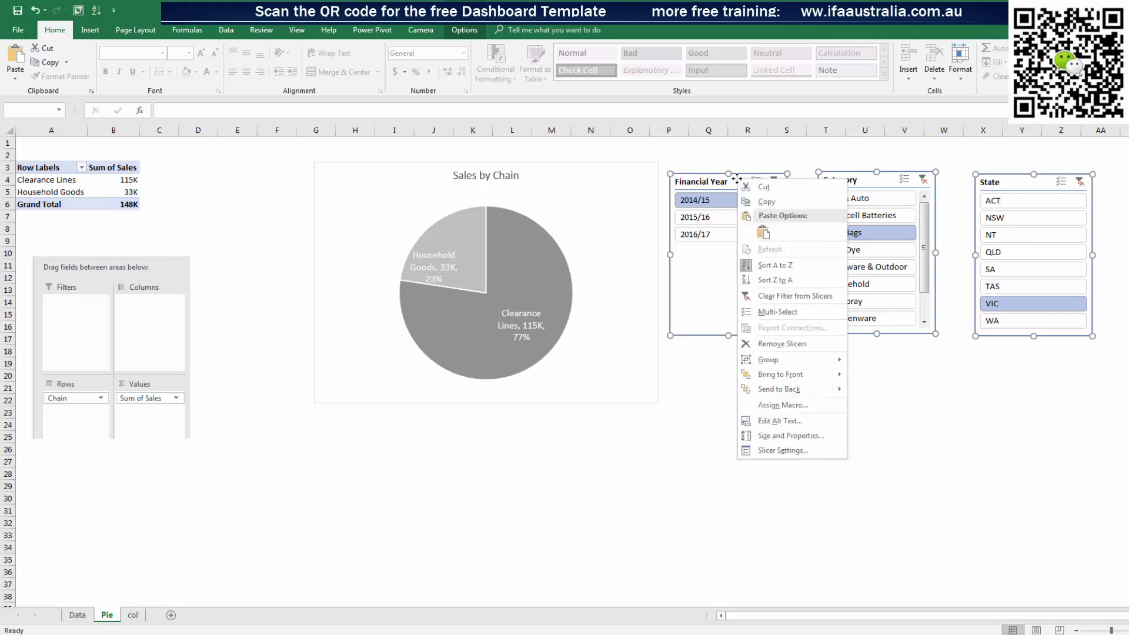
pyautogui.click(782, 451)
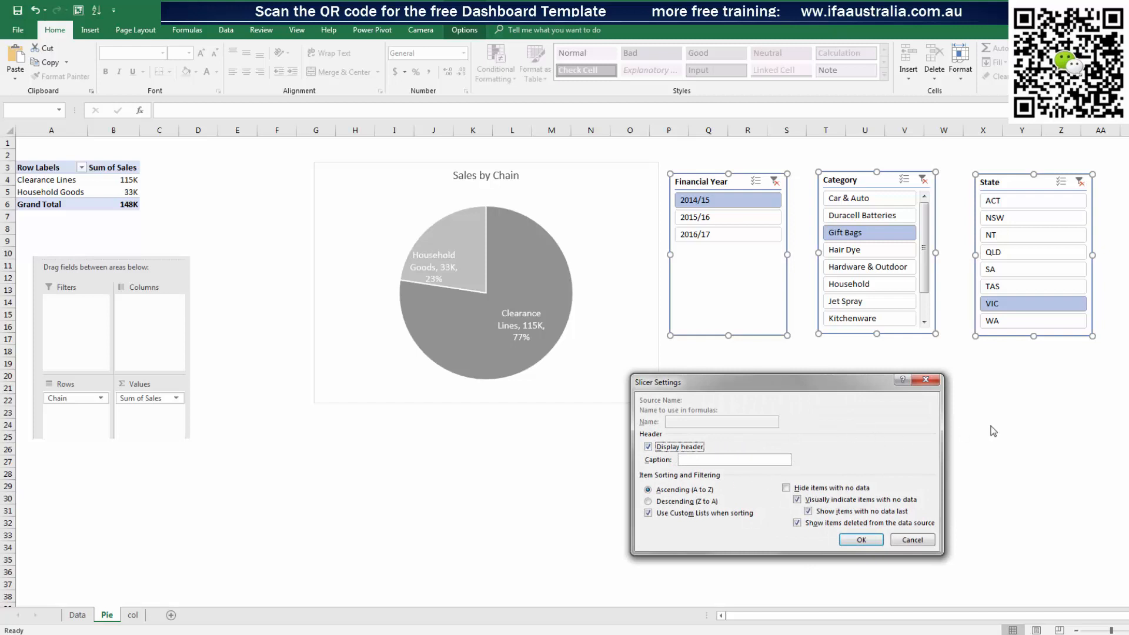
pyautogui.click(925, 380)
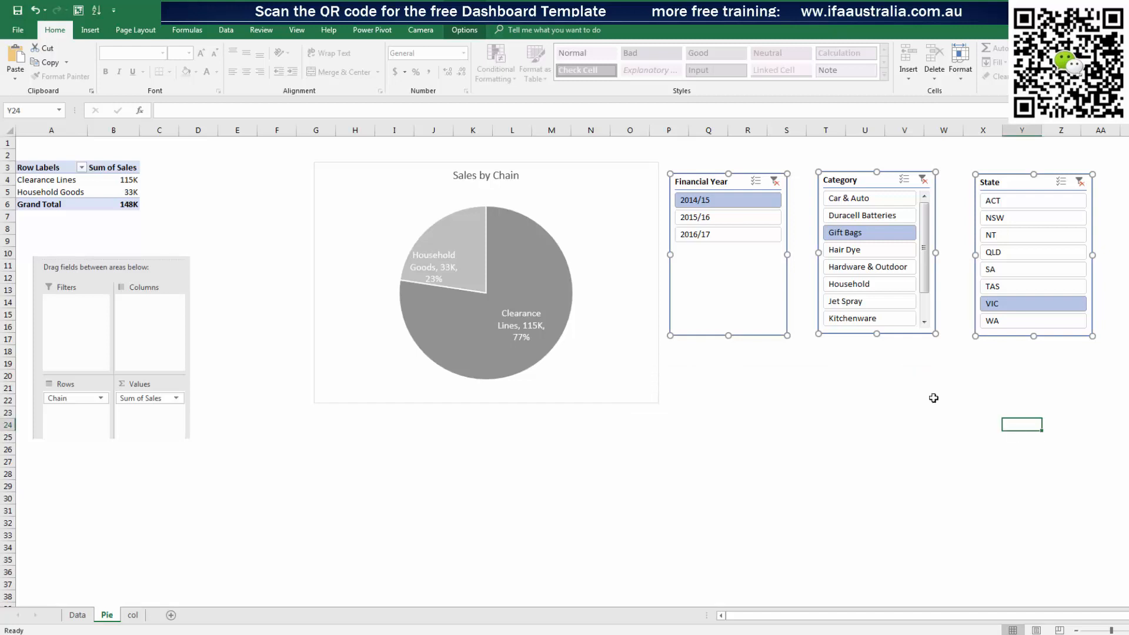
# Check the name and caption of the Pie sheet's Financial Year slicer in its slicer settings, leaving them unmodified
pyautogui.rightClick(732, 186)
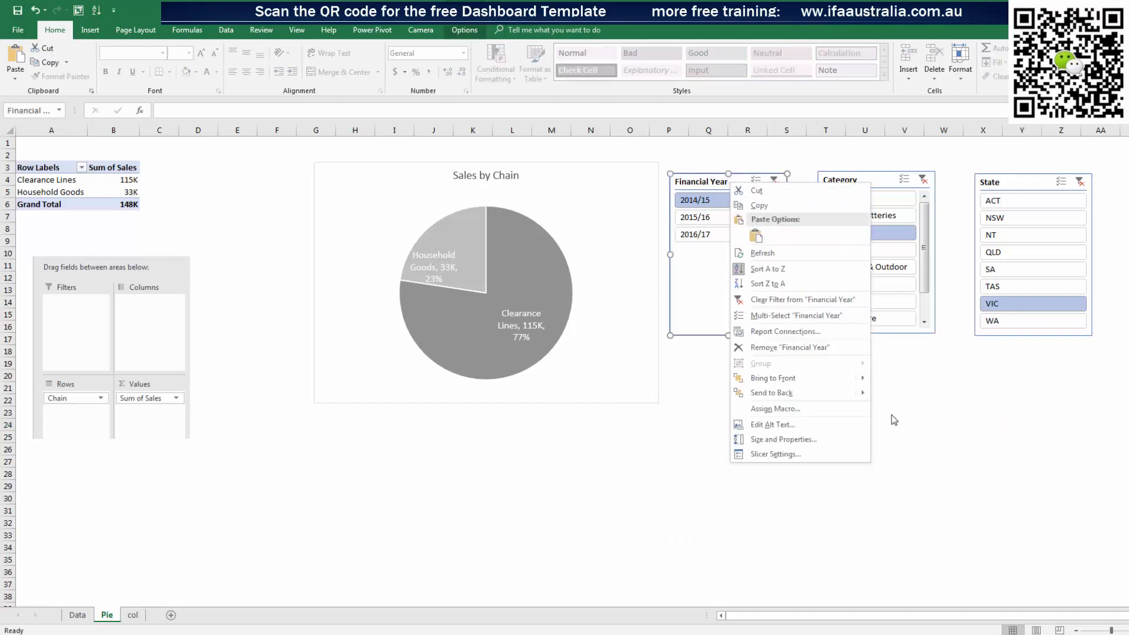
pyautogui.click(808, 458)
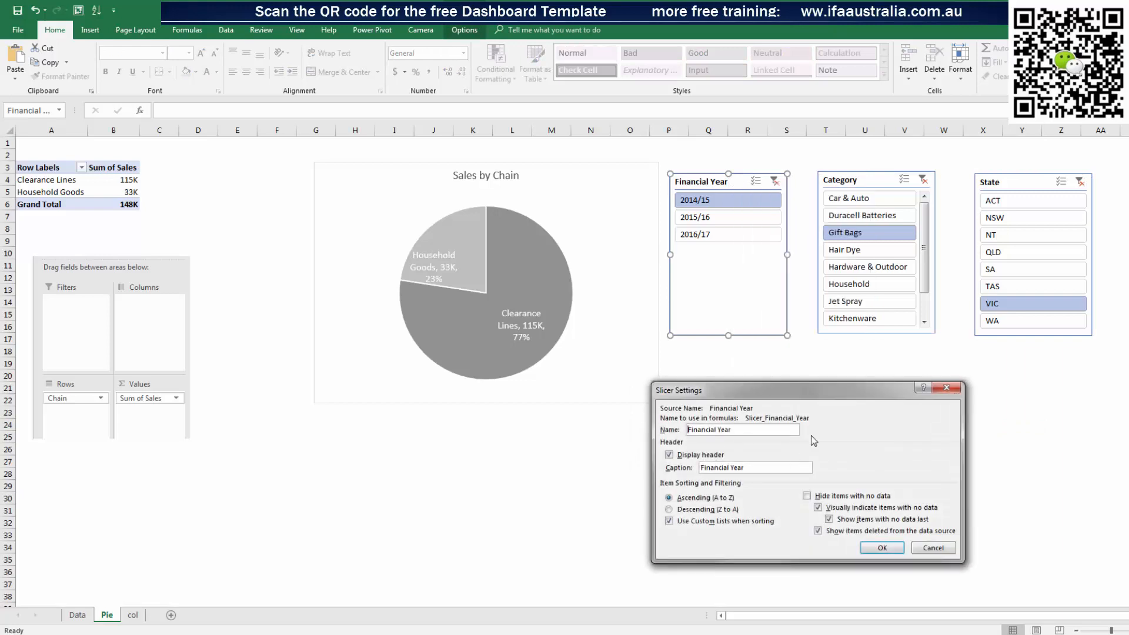
pyautogui.click(956, 390)
pyautogui.click(706, 470)
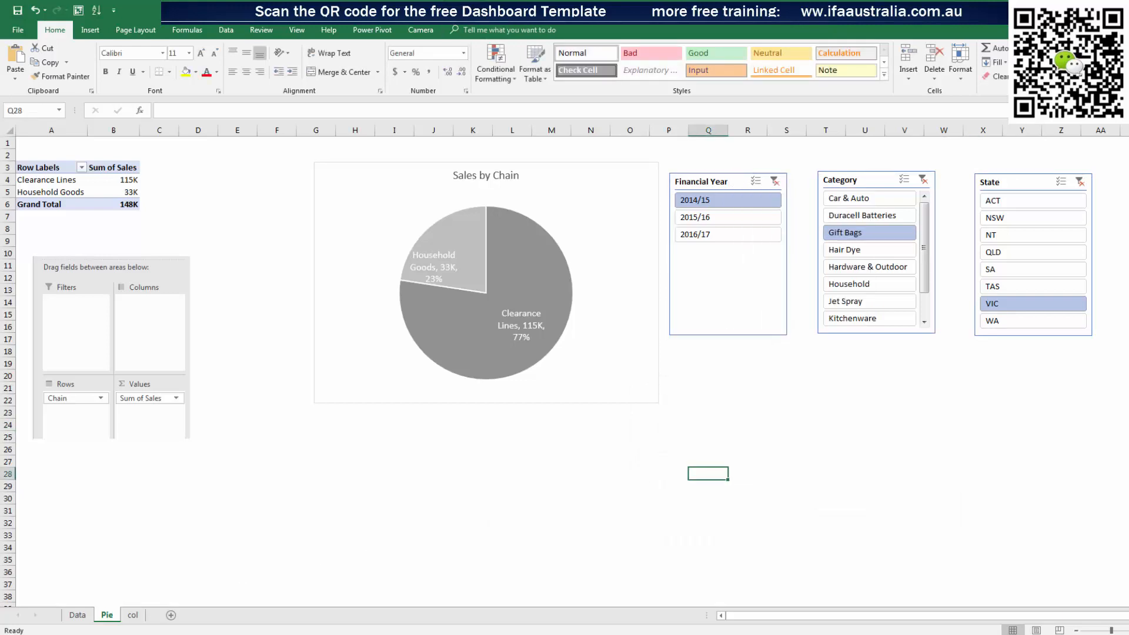
# Move the Financial Year slicer on the col sheet off the pivot table to the far side of the State slicer
pyautogui.click(133, 615)
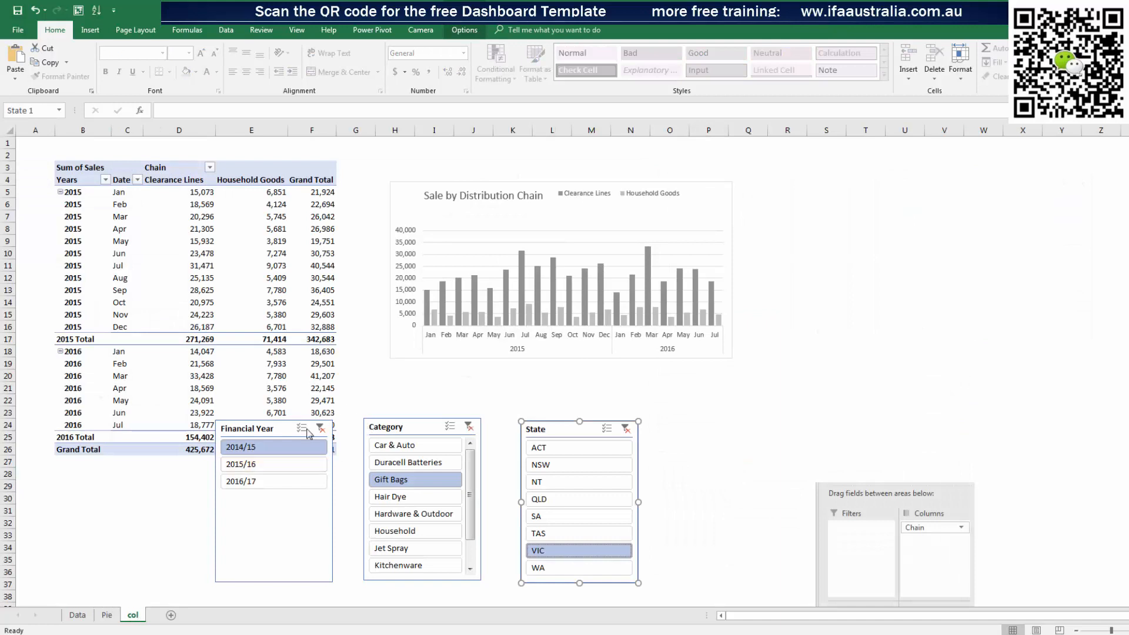
pyautogui.moveTo(274, 424); pyautogui.dragTo(724, 426)
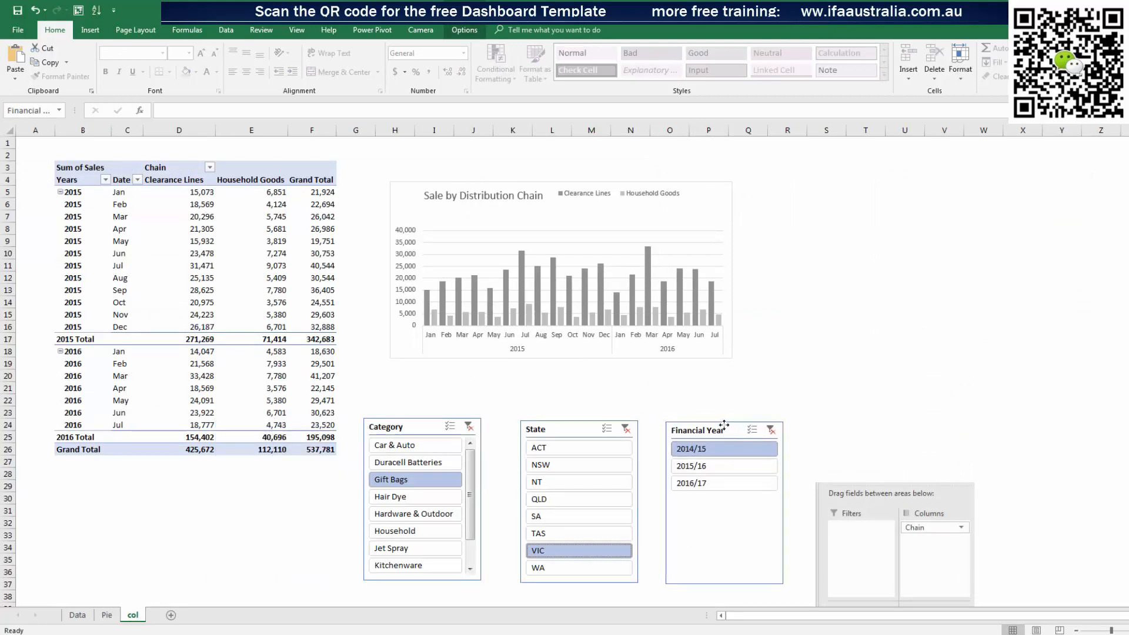
pyautogui.click(845, 404)
# Check the name and caption in the slicer settings of the col sheet's Financial Year slicer, leaving them unmodified
pyautogui.rightClick(733, 431)
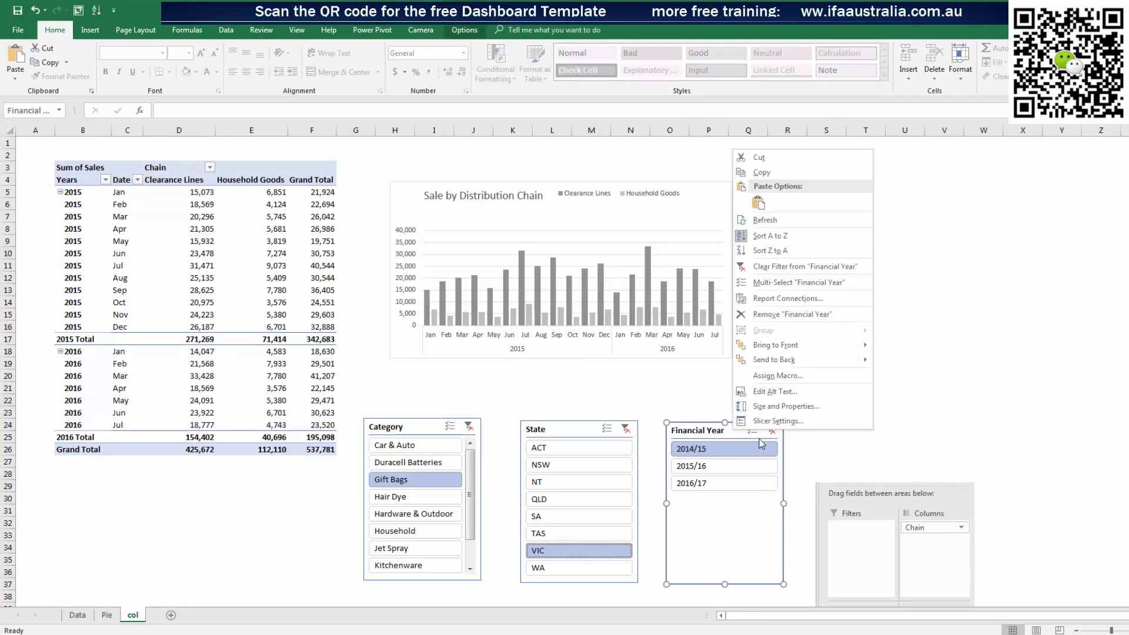
pyautogui.click(774, 422)
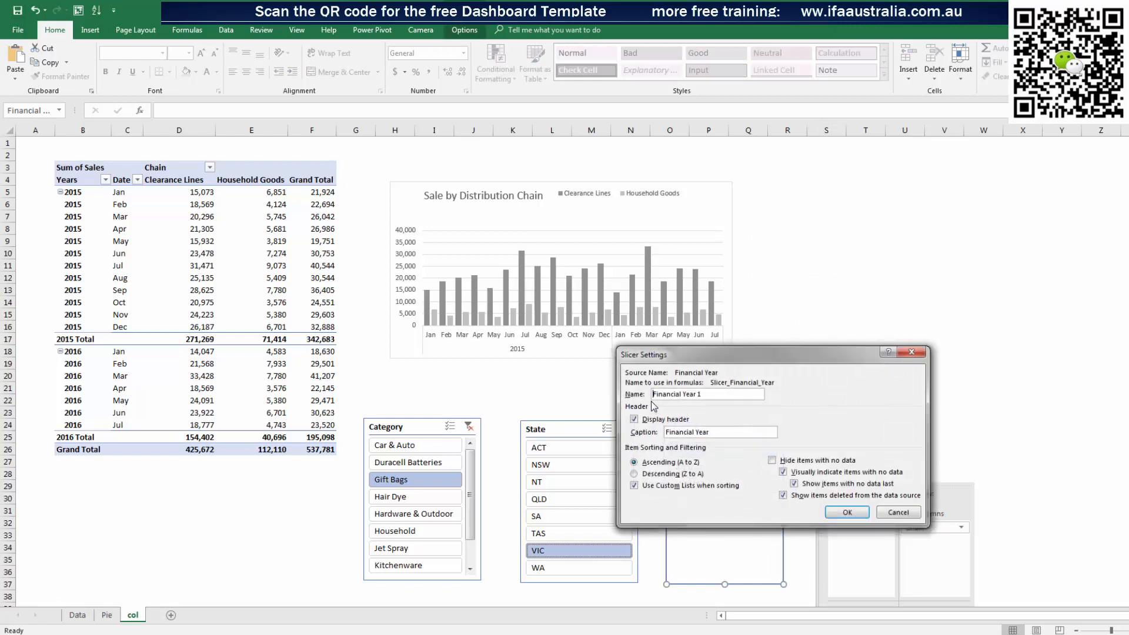
pyautogui.click(915, 354)
pyautogui.click(988, 314)
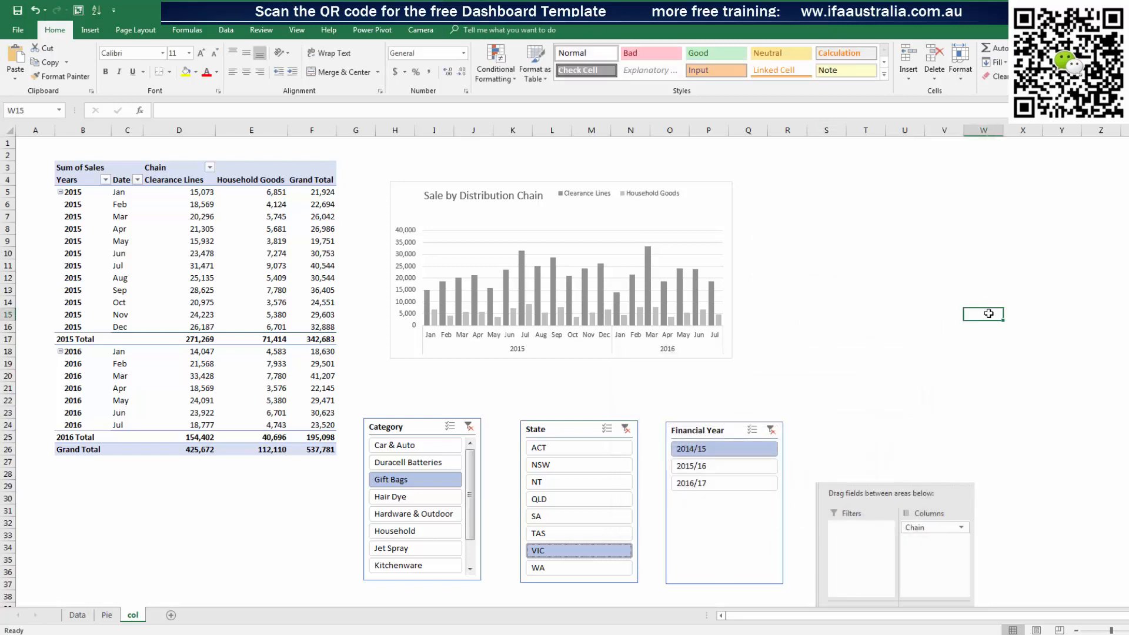
pyautogui.rightClick(723, 432)
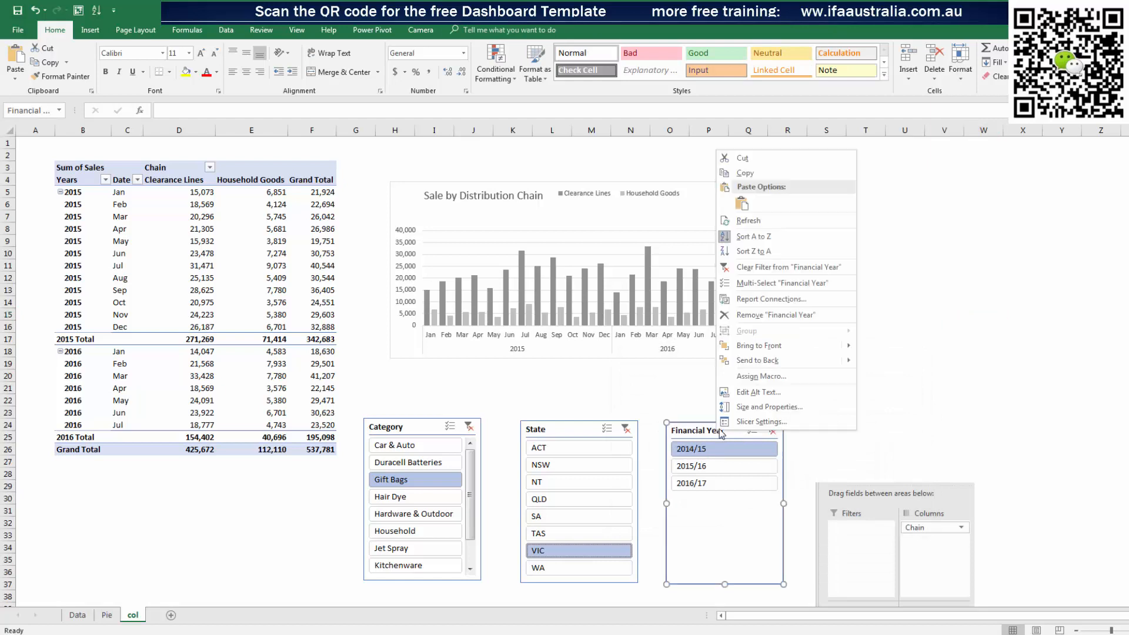
pyautogui.click(757, 422)
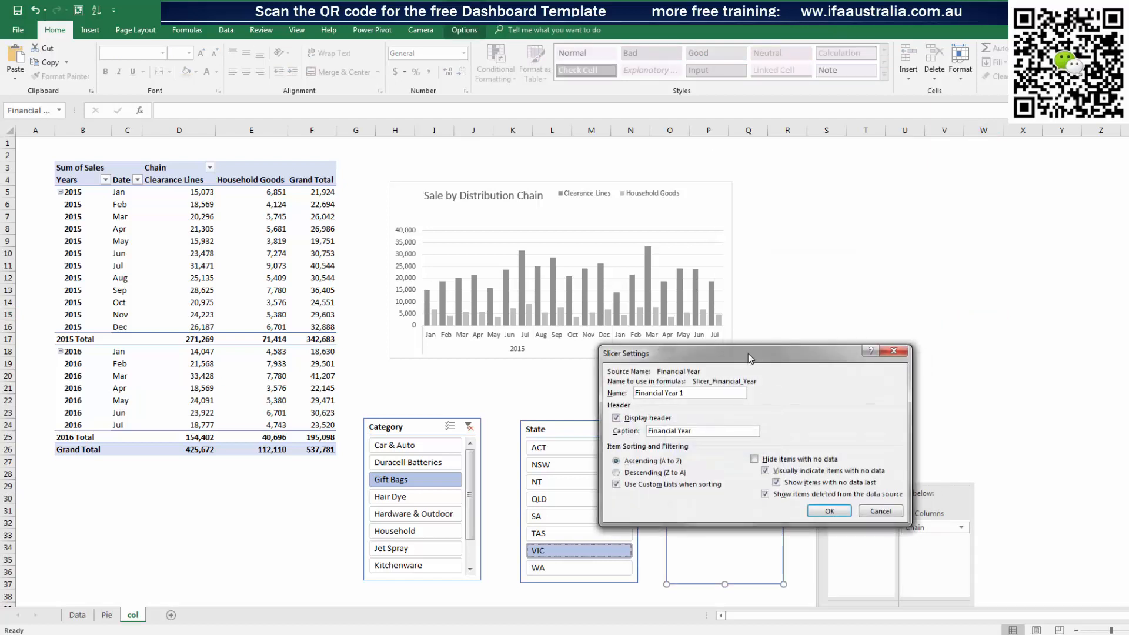
pyautogui.moveTo(748, 354); pyautogui.dragTo(962, 207)
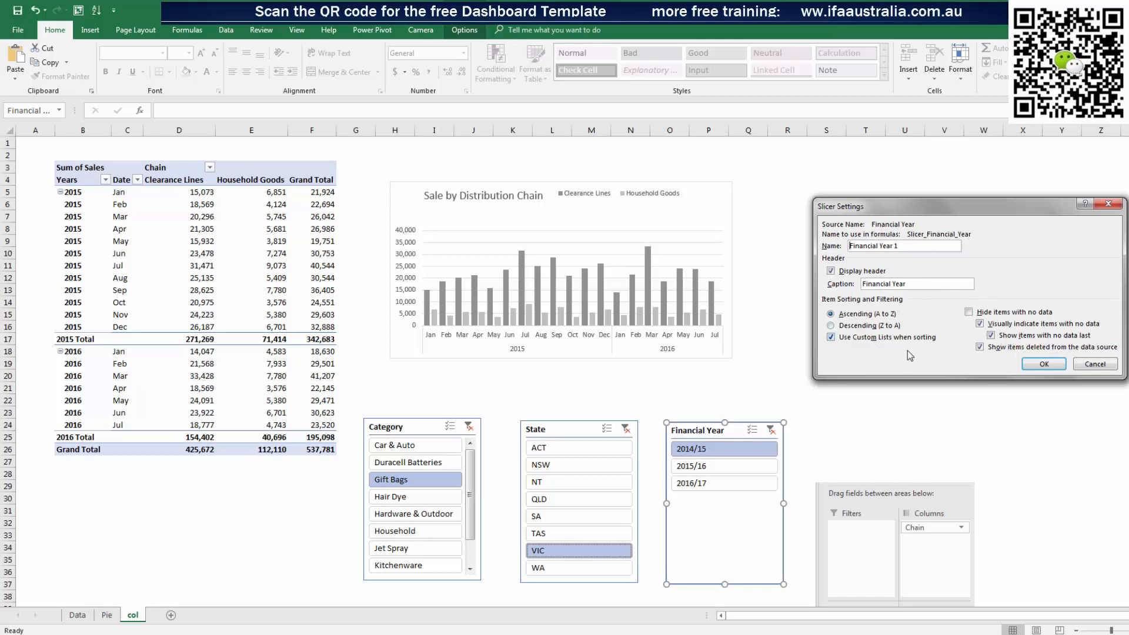
pyautogui.moveTo(912, 281); pyautogui.dragTo(855, 275)
pyautogui.click(916, 244)
pyautogui.click(1043, 364)
pyautogui.click(900, 339)
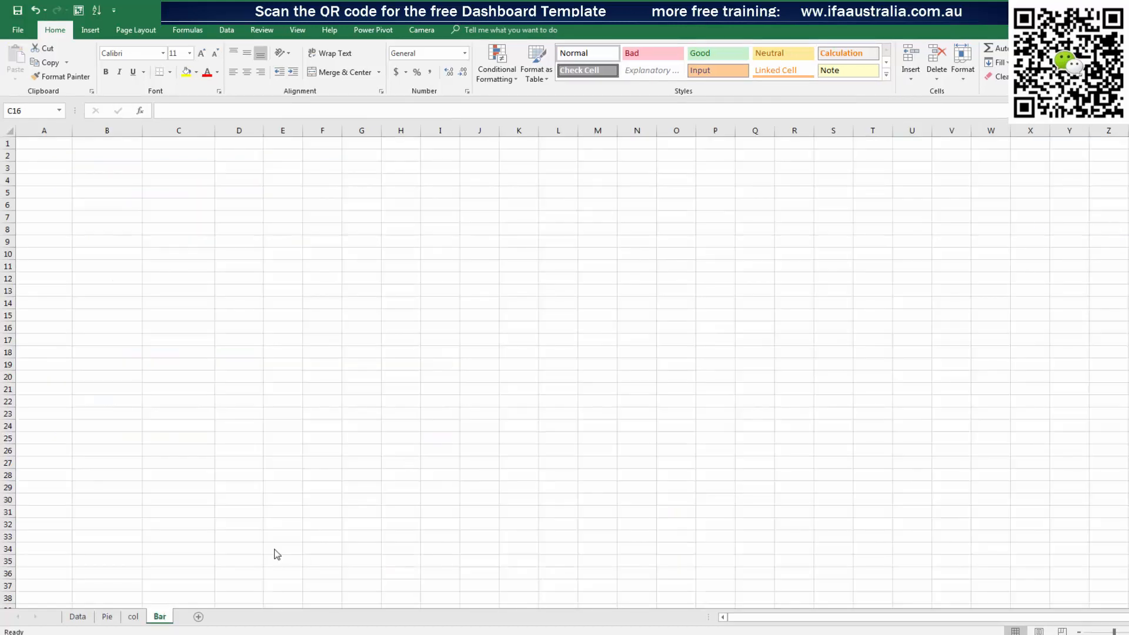
# Copy the Pie sheet's pivot table and paste it into the Bar sheet starting at cell A4
pyautogui.click(107, 616)
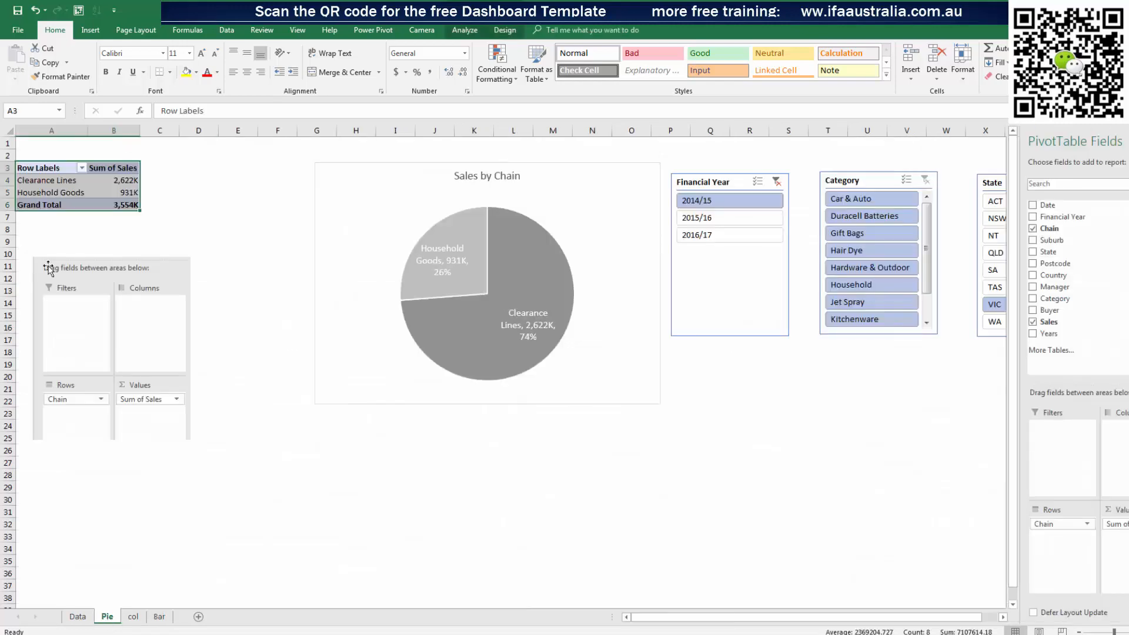
pyautogui.hotkey('ctrl', 'c')
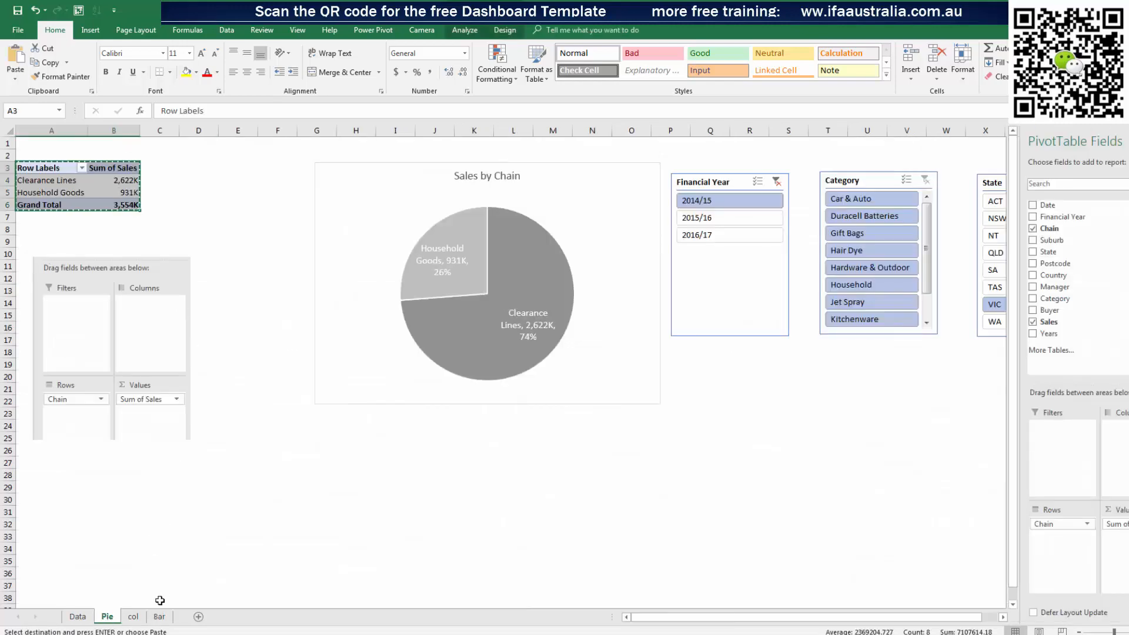
pyautogui.click(160, 616)
pyautogui.click(60, 180)
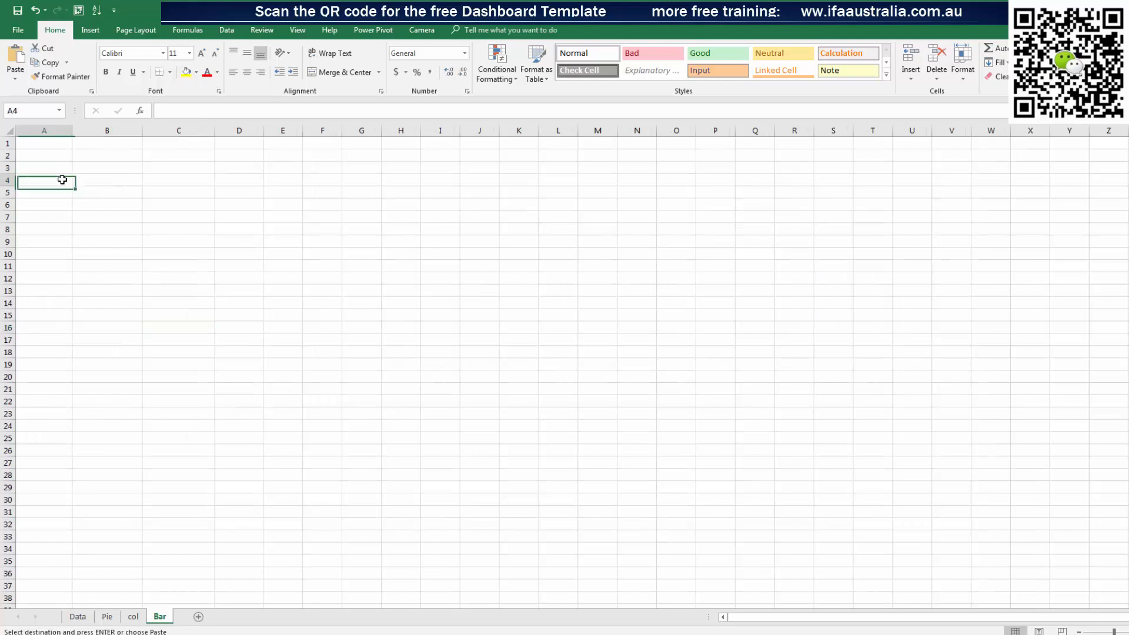
pyautogui.hotkey('ctrl', 'v')
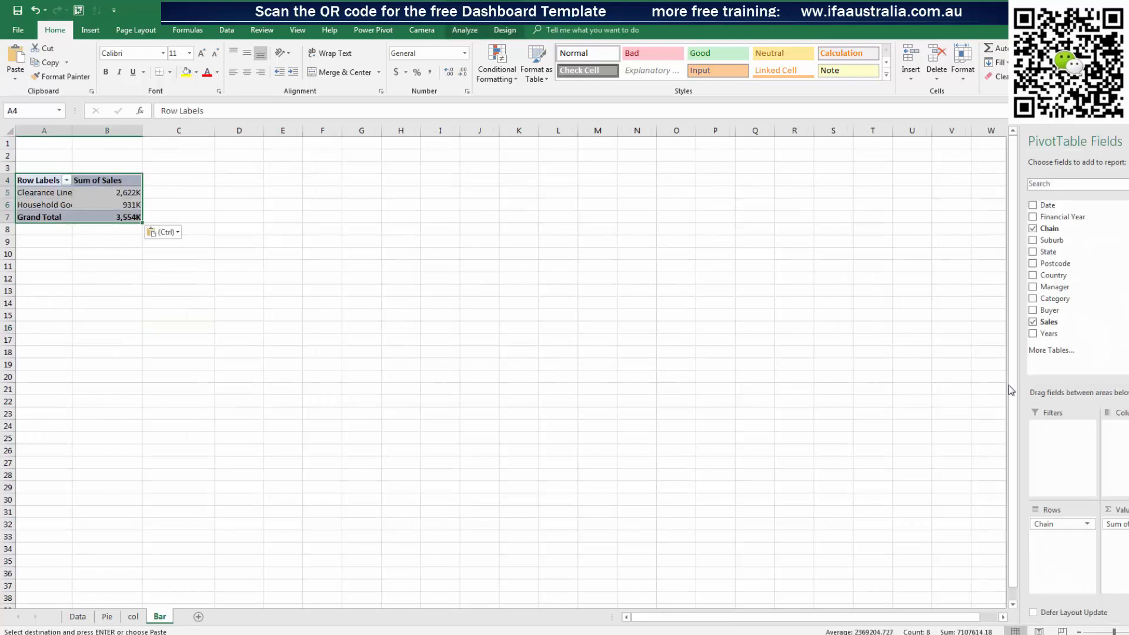
# Name the pasted pivot table Bar
pyautogui.click(464, 30)
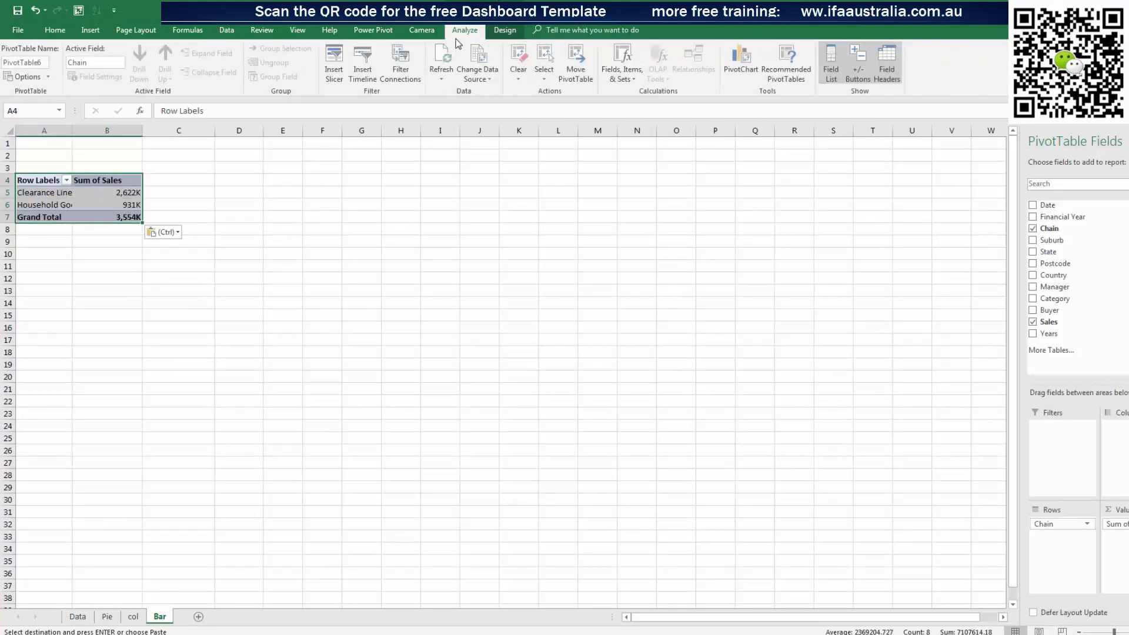
pyautogui.click(14, 63)
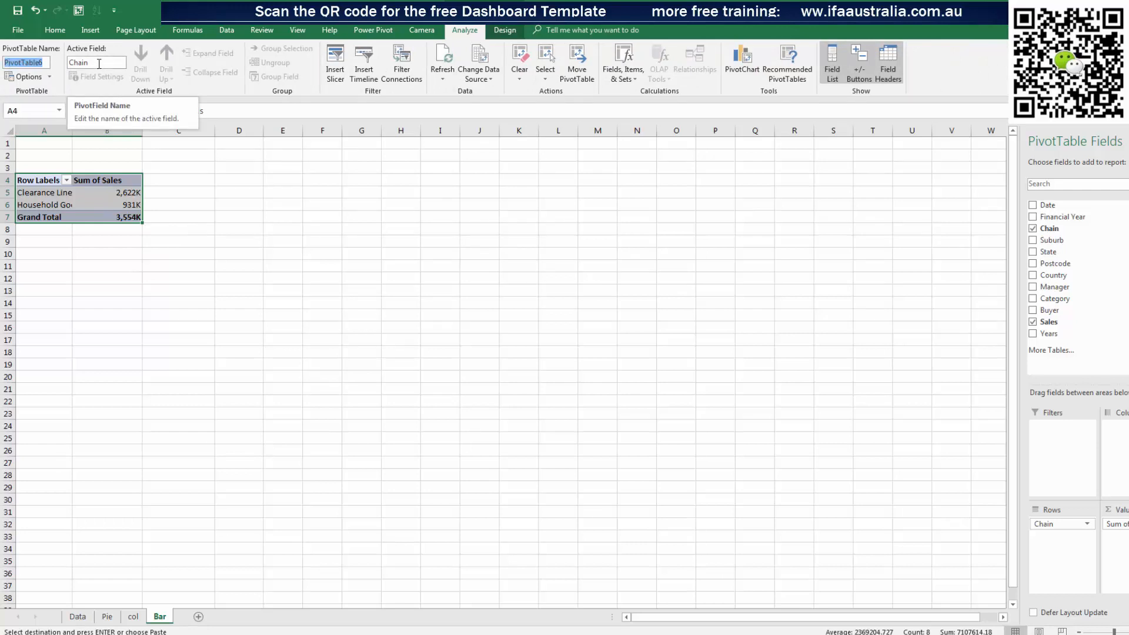
pyautogui.write('A')
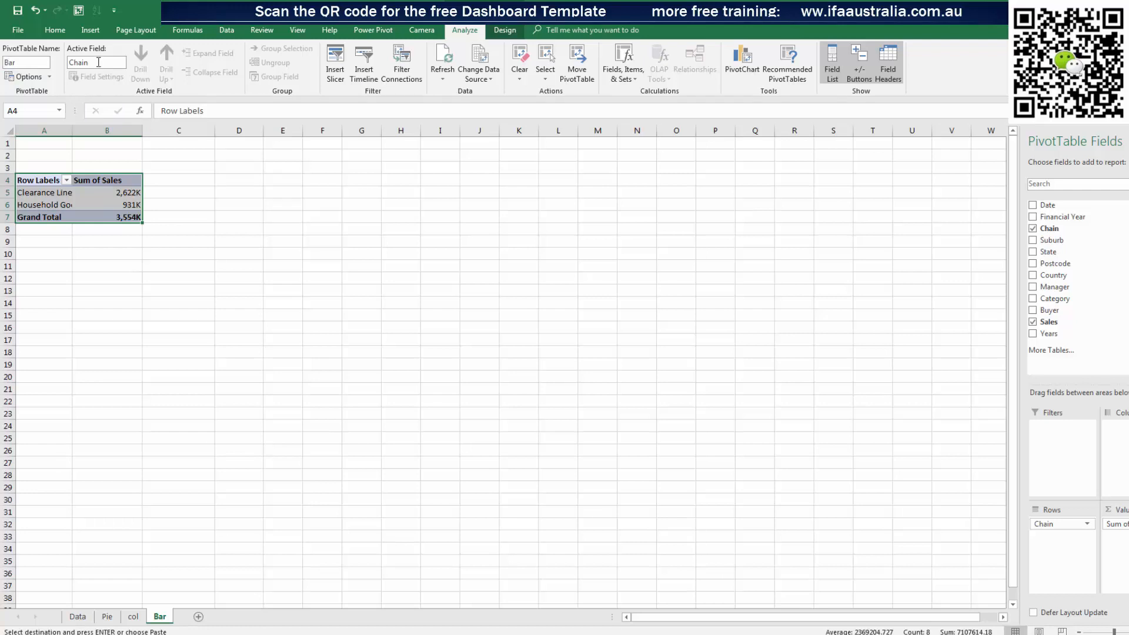
pyautogui.click(224, 280)
# Rearrange the Bar pivot table with Chain as the column field and Category as the row field
pyautogui.click(56, 205)
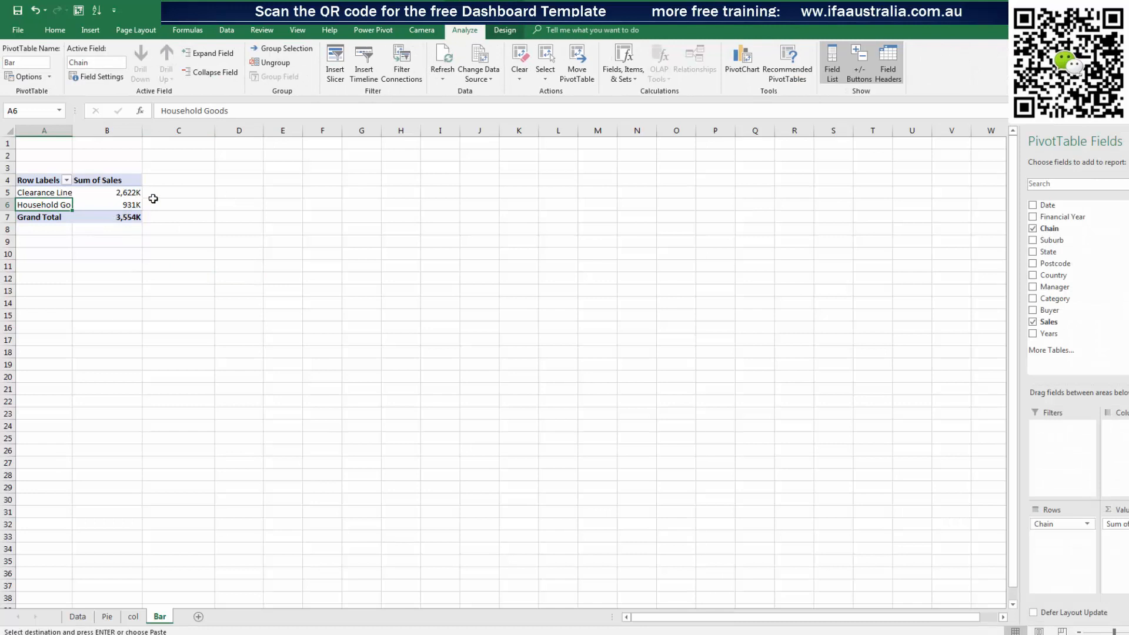
pyautogui.moveTo(1047, 523); pyautogui.dragTo(1114, 450)
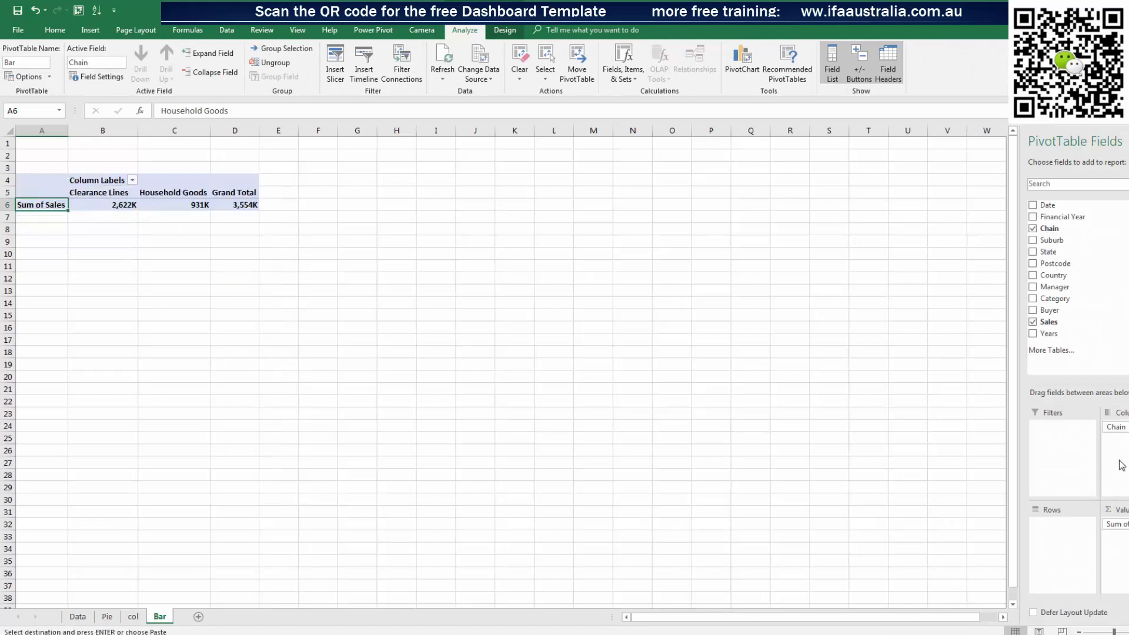
pyautogui.moveTo(1061, 299); pyautogui.dragTo(1080, 561)
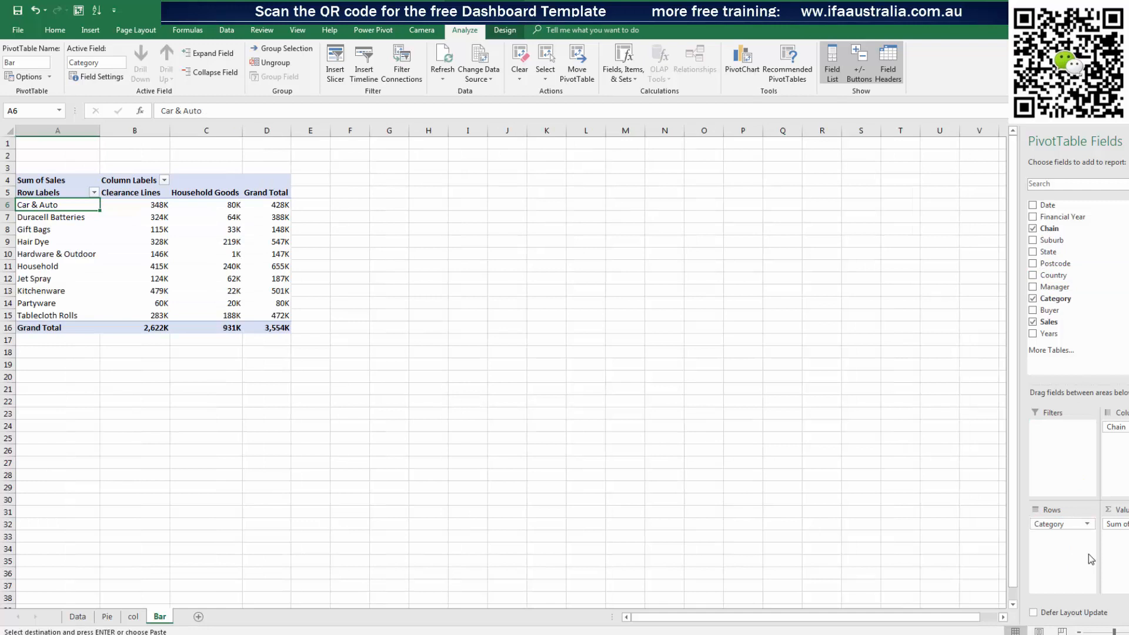
pyautogui.click(82, 254)
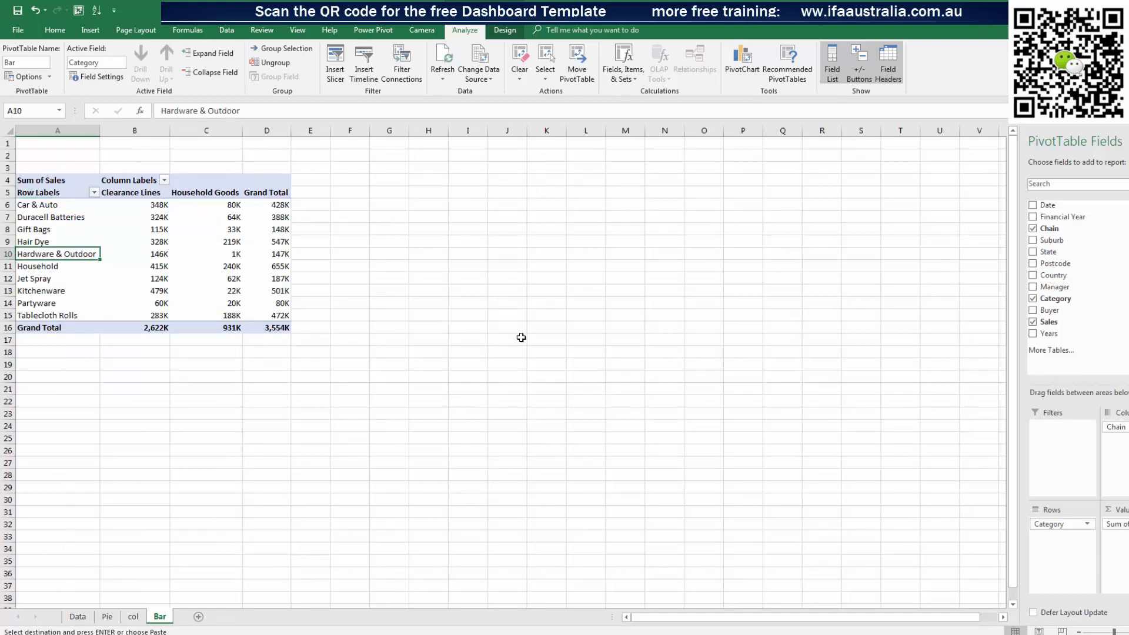
# Select the Category, State and Financial Year slicers together on the col sheet and copy them
pyautogui.click(133, 616)
pyautogui.click(940, 377)
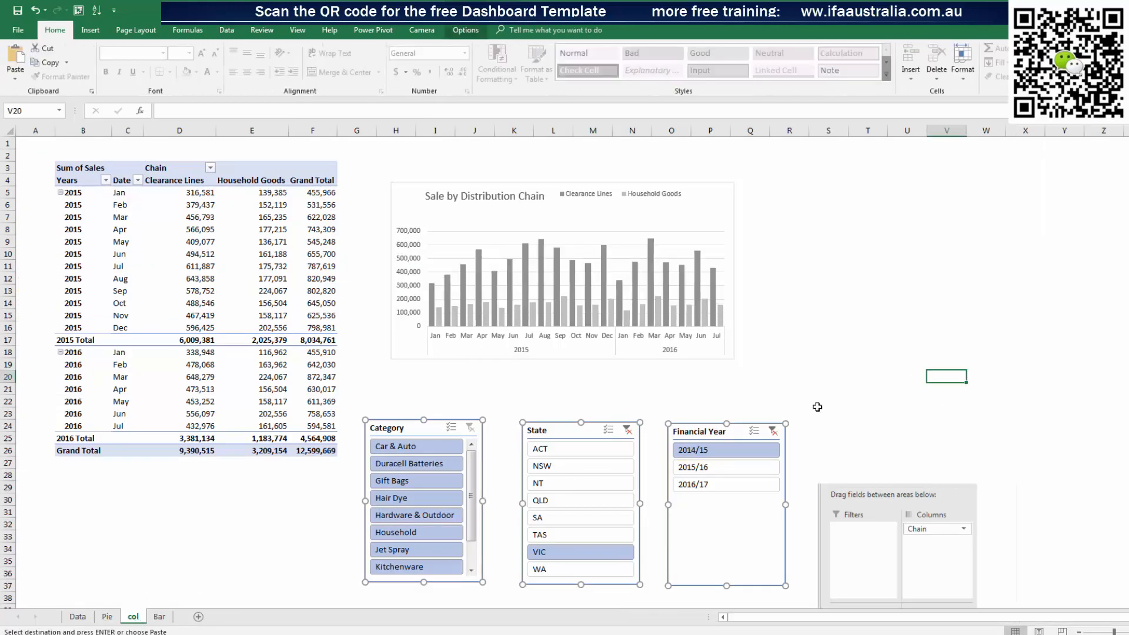
pyautogui.click(440, 429)
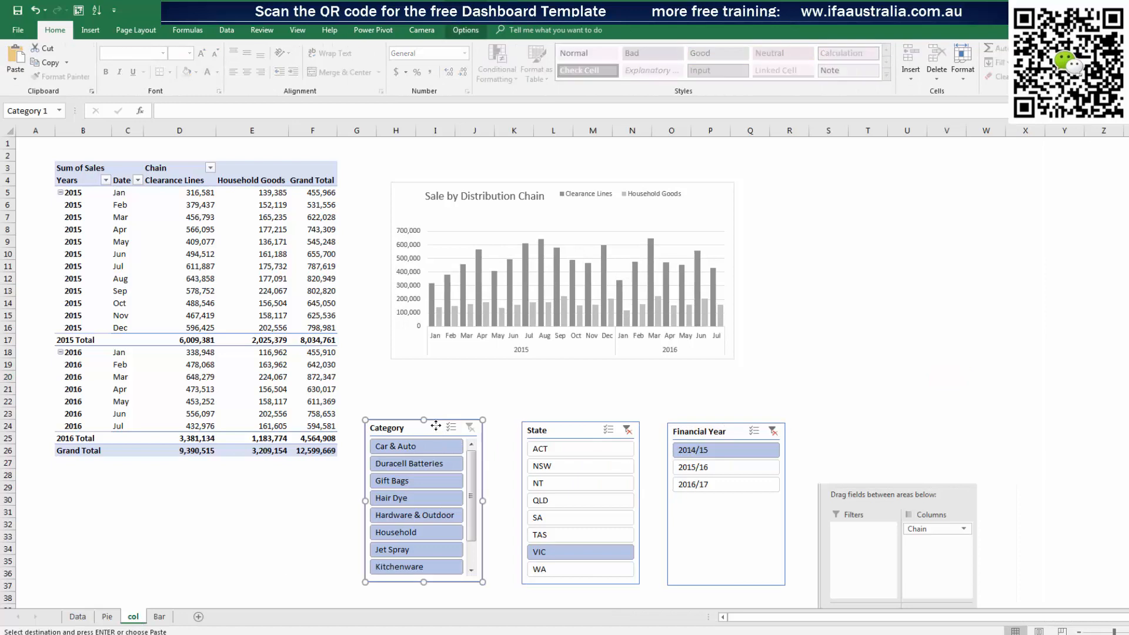
pyautogui.keyDown('shift'); pyautogui.click(701, 421); pyautogui.keyUp('shift')
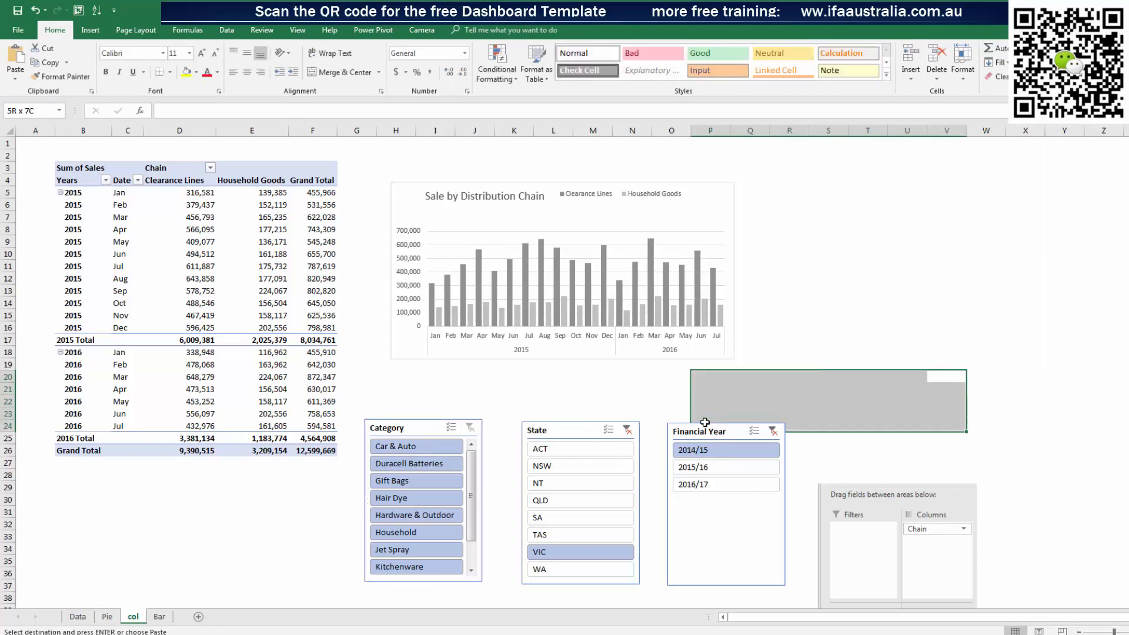
pyautogui.click(433, 426)
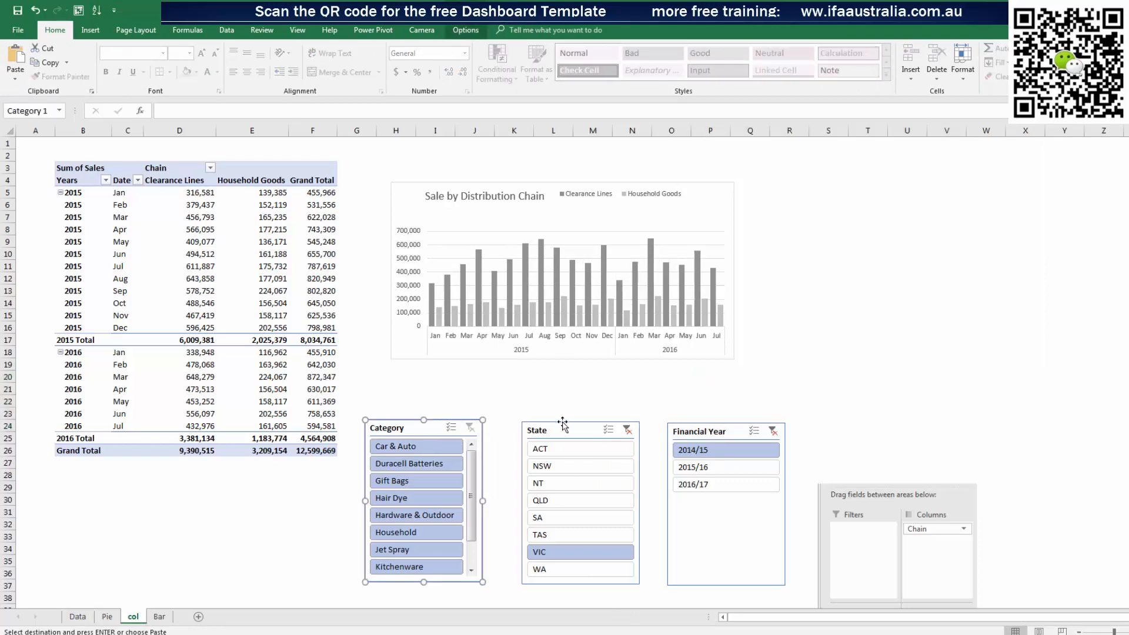
pyautogui.keyDown('shift'); pyautogui.click(562, 423); pyautogui.keyUp('shift')
pyautogui.keyDown('shift'); pyautogui.click(690, 429); pyautogui.keyUp('shift')
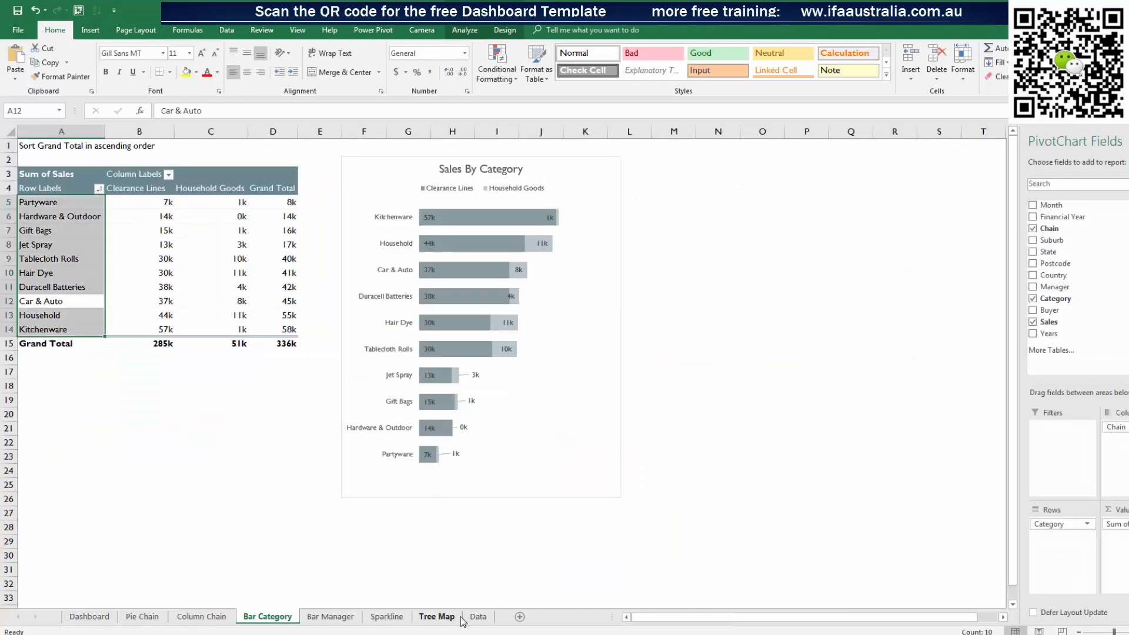
pyautogui.press('alt')
pyautogui.hotkey('alt', 'Tab')
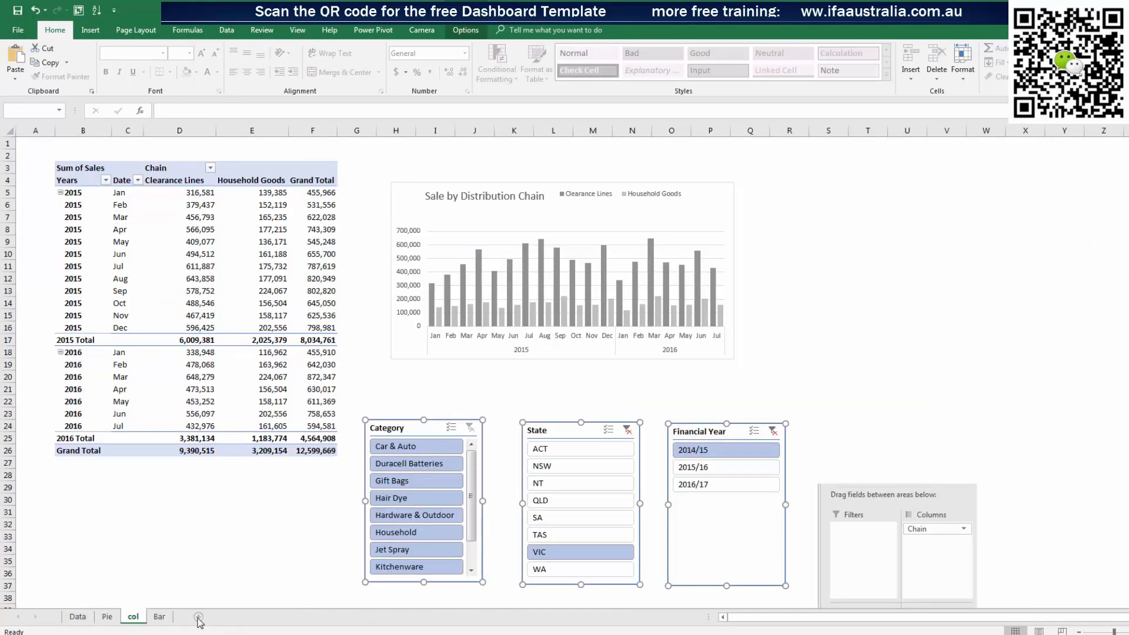
# Paste the three copied slicers into the Bar sheet at cell F28
pyautogui.click(158, 616)
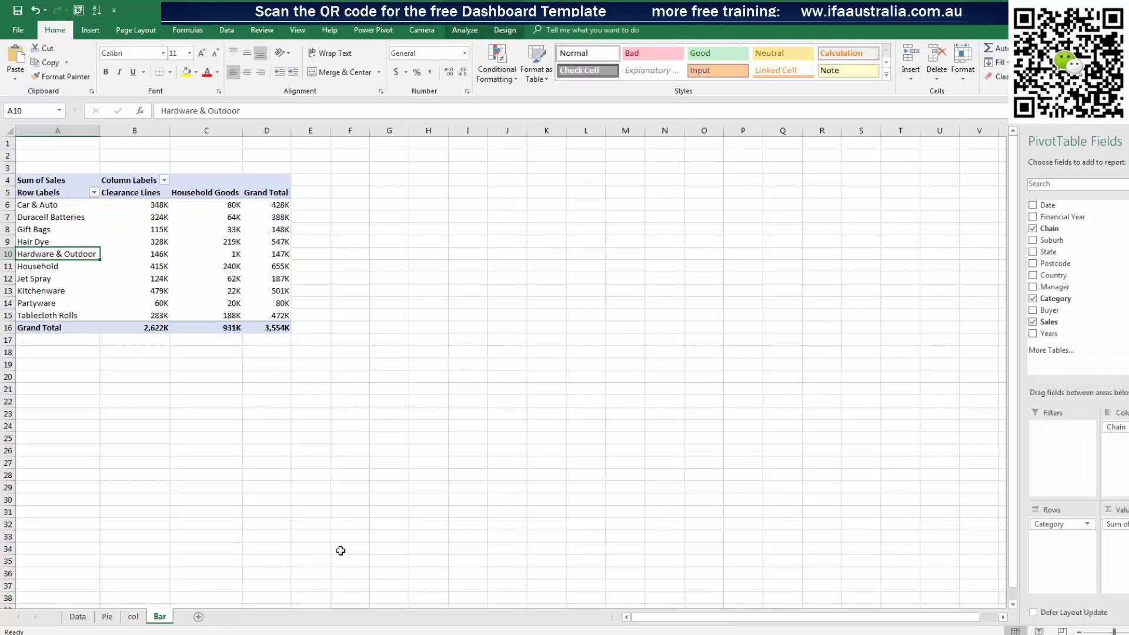
pyautogui.press('super+d')
pyautogui.press('super+d')
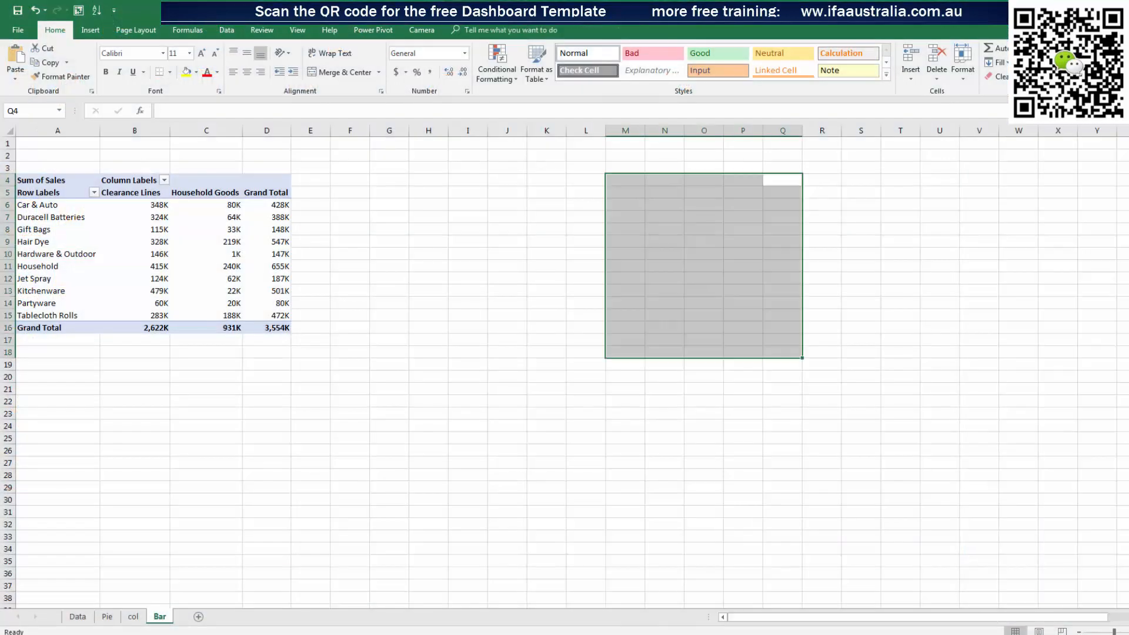
pyautogui.click(157, 388)
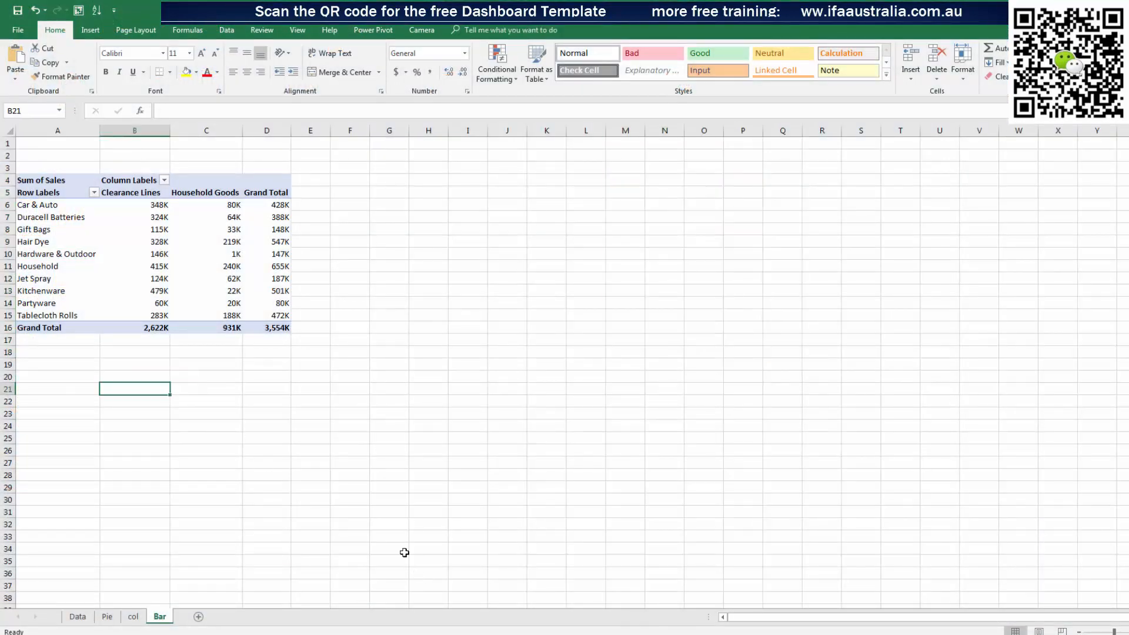
pyautogui.click(353, 474)
pyautogui.hotkey('ctrl', 'v')
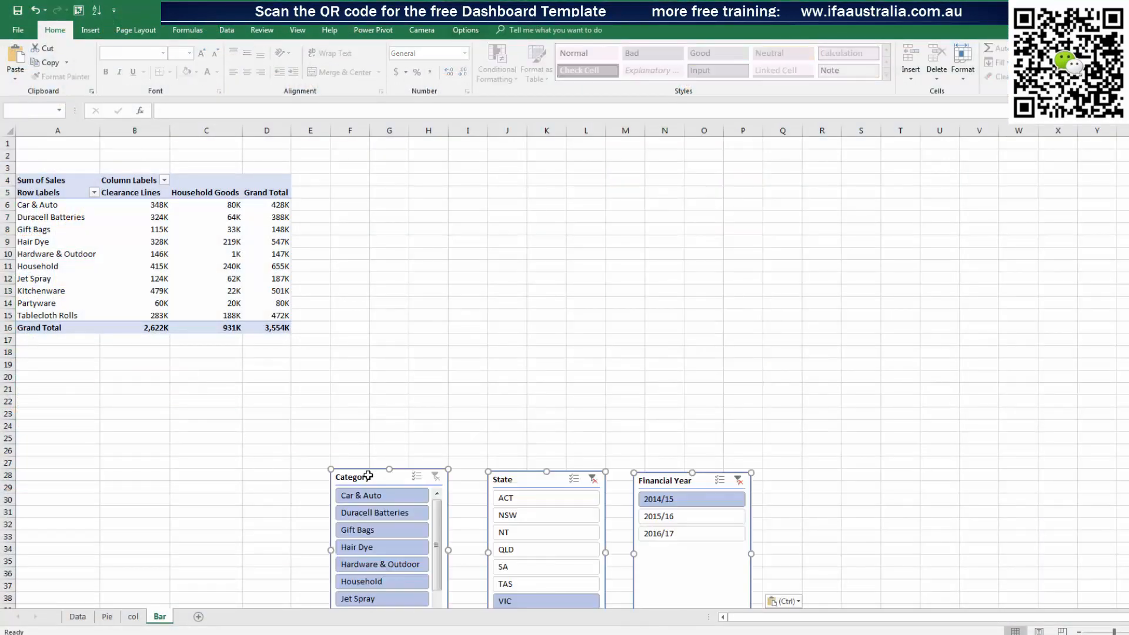
# Move the Category, State and Financial Year slicers up on the Bar sheet and space them out in a row
pyautogui.click(585, 367)
pyautogui.moveTo(380, 483); pyautogui.dragTo(412, 412)
pyautogui.moveTo(539, 474); pyautogui.dragTo(566, 395)
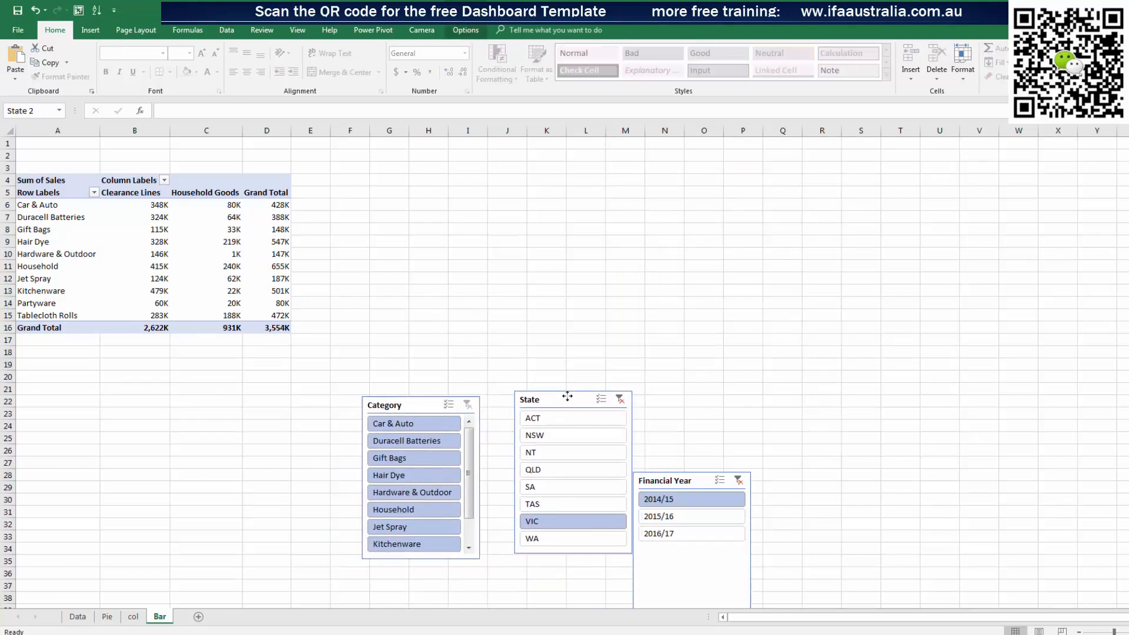
pyautogui.moveTo(695, 476); pyautogui.dragTo(779, 411)
pyautogui.click(739, 357)
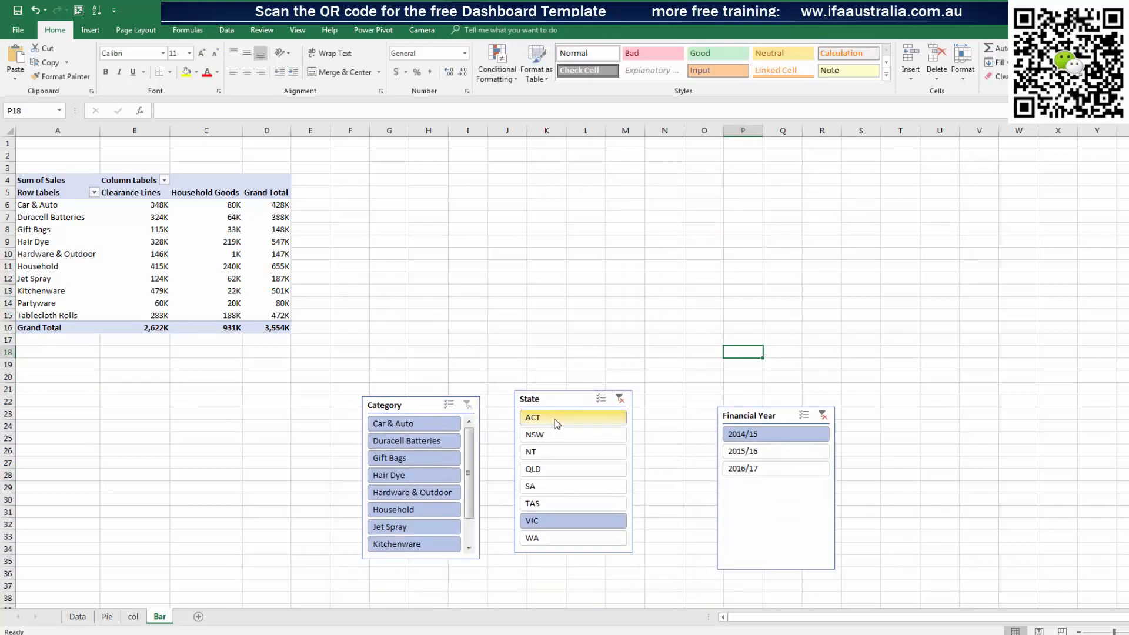
# Test the Bar sheet's State slicer with ACT, NSW and NT, ending on QLD
pyautogui.click(559, 418)
pyautogui.click(563, 435)
pyautogui.click(566, 452)
pyautogui.click(570, 476)
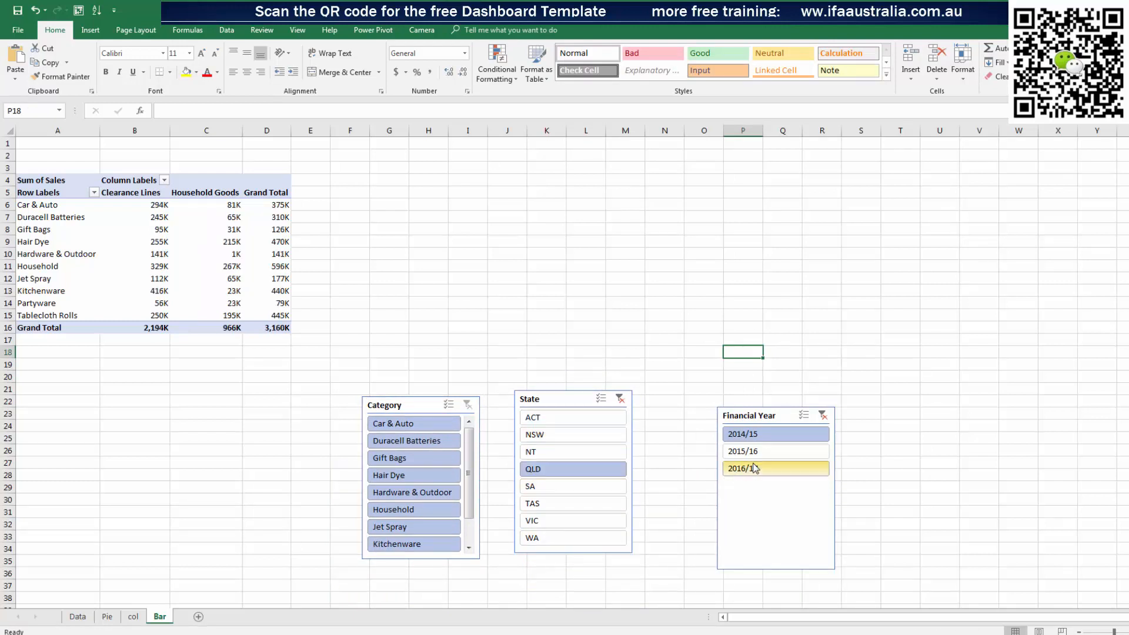
# Try the Financial Year slicer with other years, including 2015/16 and 2016/17, and return it to 2014/15
pyautogui.click(756, 469)
pyautogui.click(756, 451)
pyautogui.moveTo(758, 468); pyautogui.dragTo(757, 443)
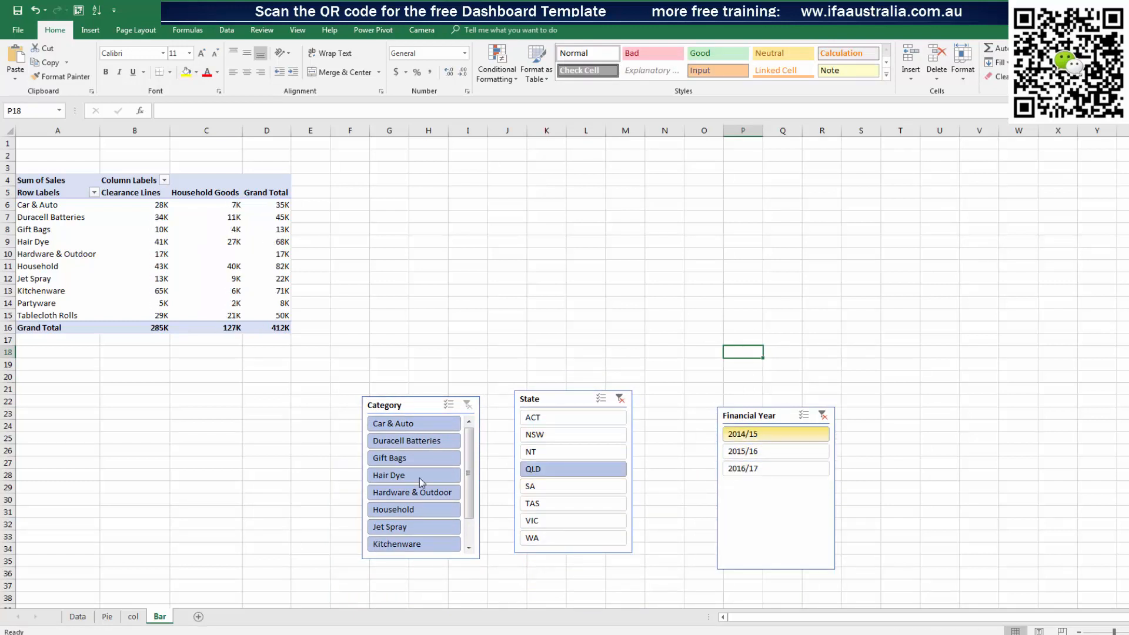
pyautogui.click(756, 435)
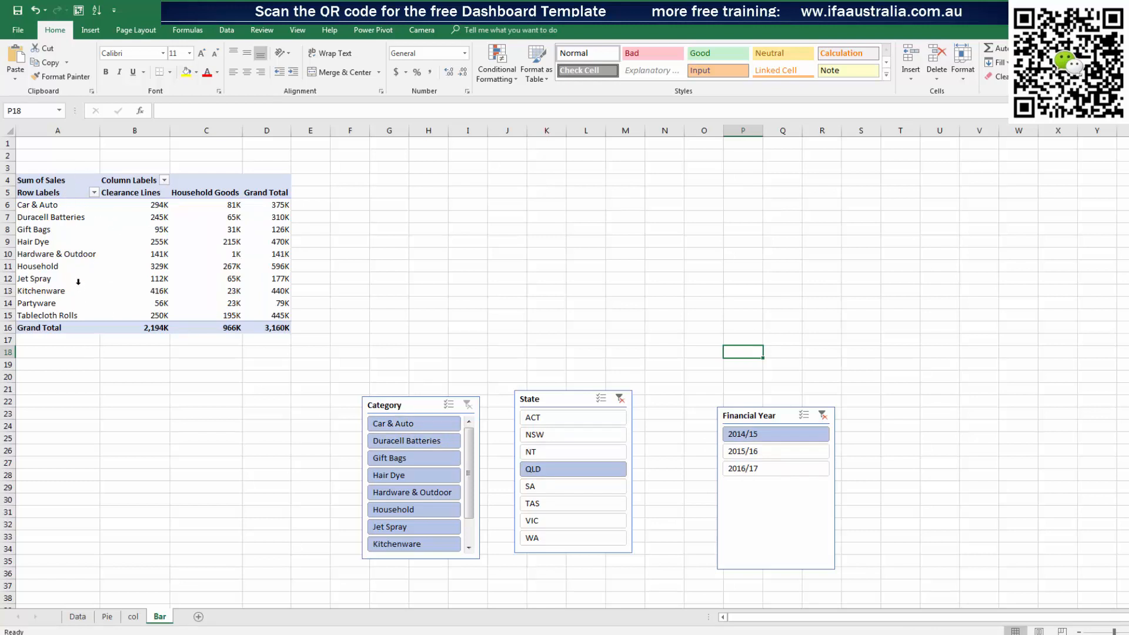
# Disconnect the Category slicer from the Bar pivot table and test the slicer by filtering to Household
pyautogui.rightClick(426, 432)
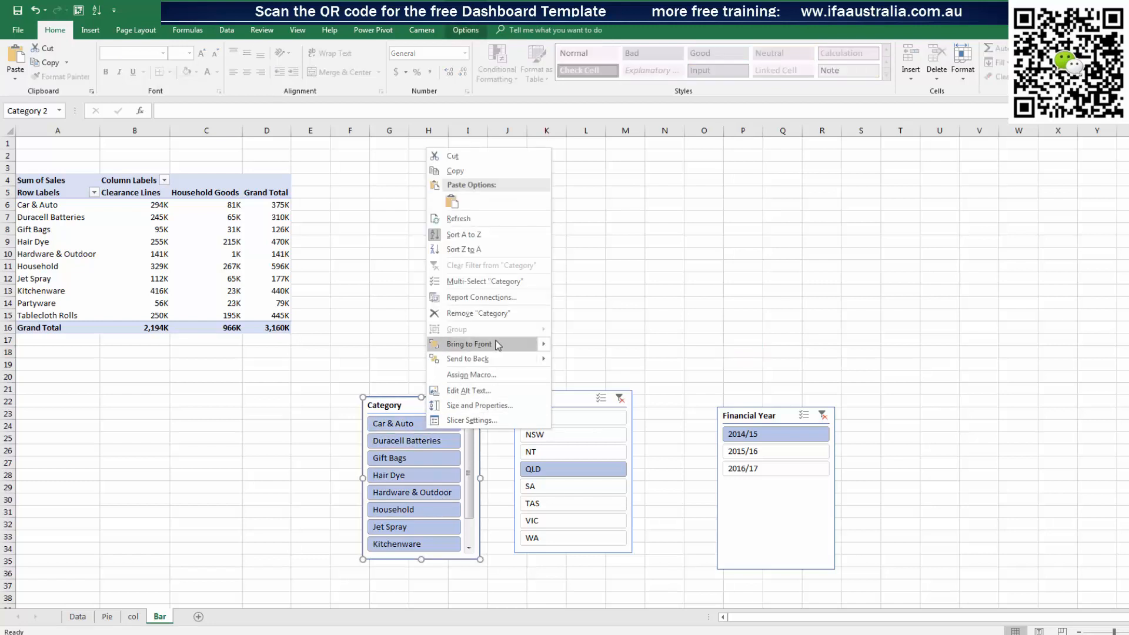
pyautogui.click(489, 299)
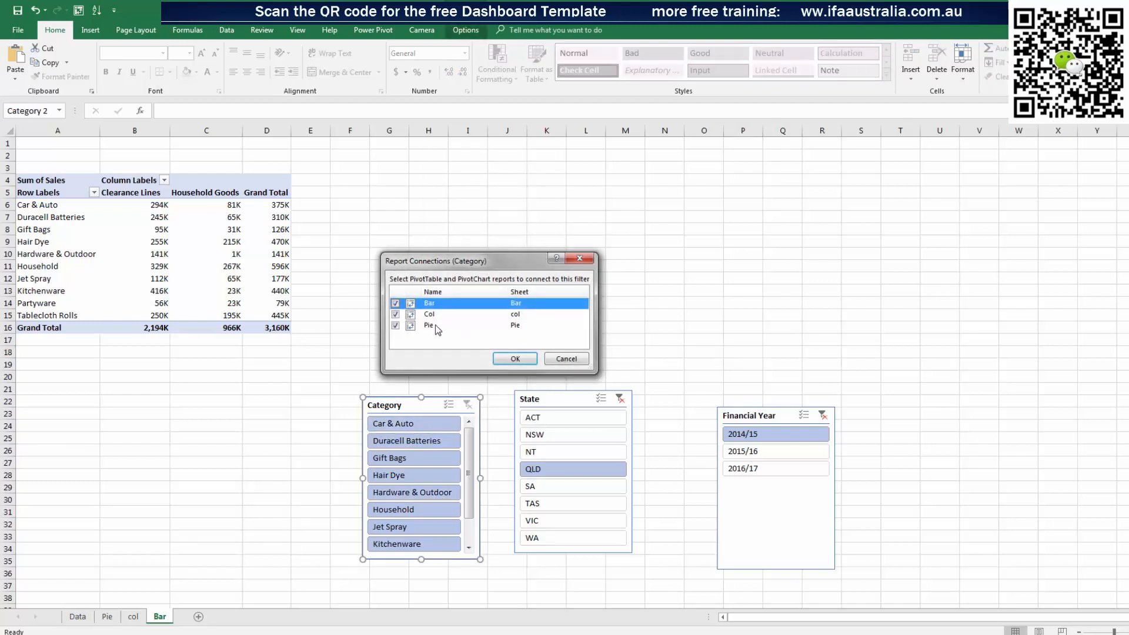
pyautogui.click(395, 303)
pyautogui.click(515, 359)
pyautogui.click(703, 326)
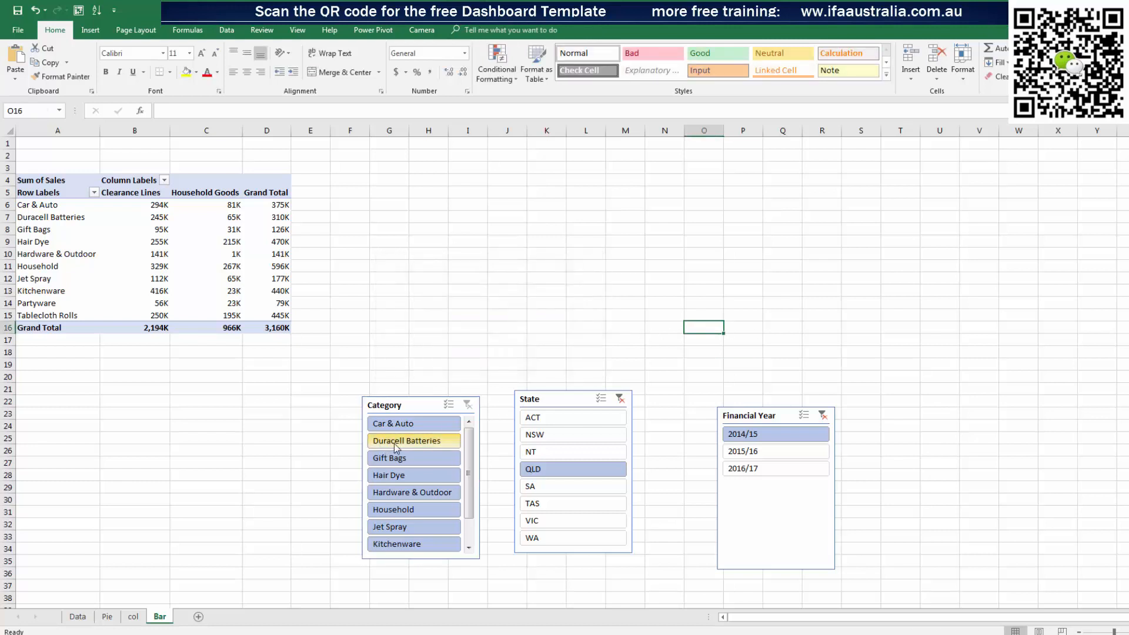
pyautogui.click(411, 440)
pyautogui.click(427, 509)
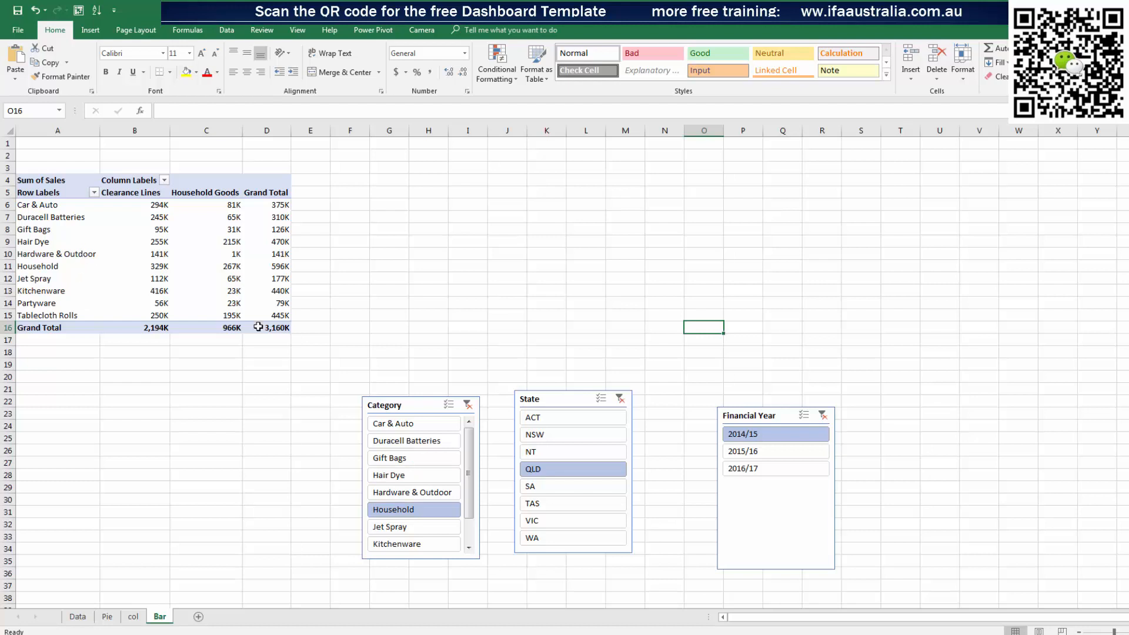
# Move the Category, State and Financial Year slicers down to start around rows 25 and 26, clearing space above them
pyautogui.moveTo(554, 396); pyautogui.dragTo(562, 451)
pyautogui.moveTo(420, 407); pyautogui.dragTo(421, 449)
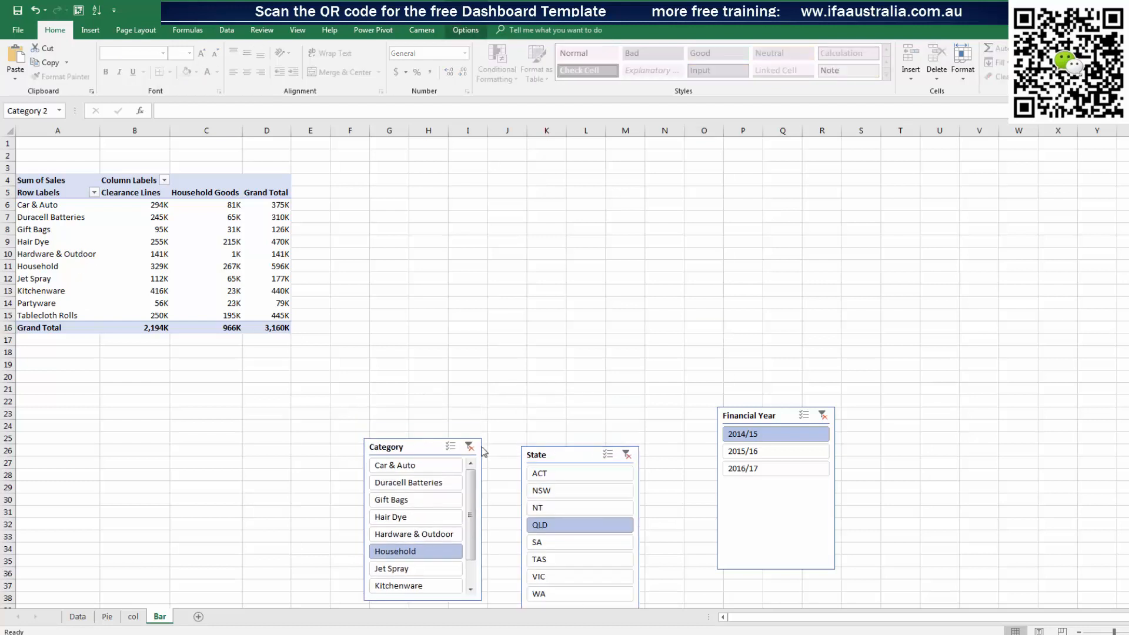
pyautogui.moveTo(559, 449); pyautogui.dragTo(557, 435)
pyautogui.moveTo(743, 423); pyautogui.dragTo(715, 455)
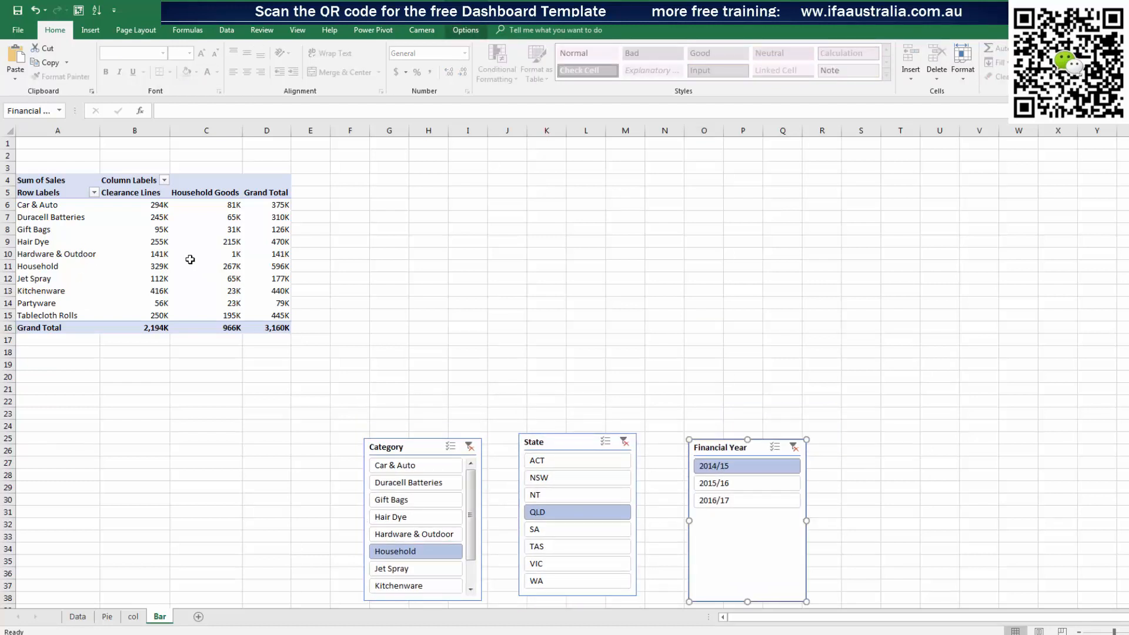
# Insert a Stacked Bar PivotChart from the pivot table above the slicers and stretch it to about 8.9 cm high
pyautogui.click(190, 260)
pyautogui.click(464, 30)
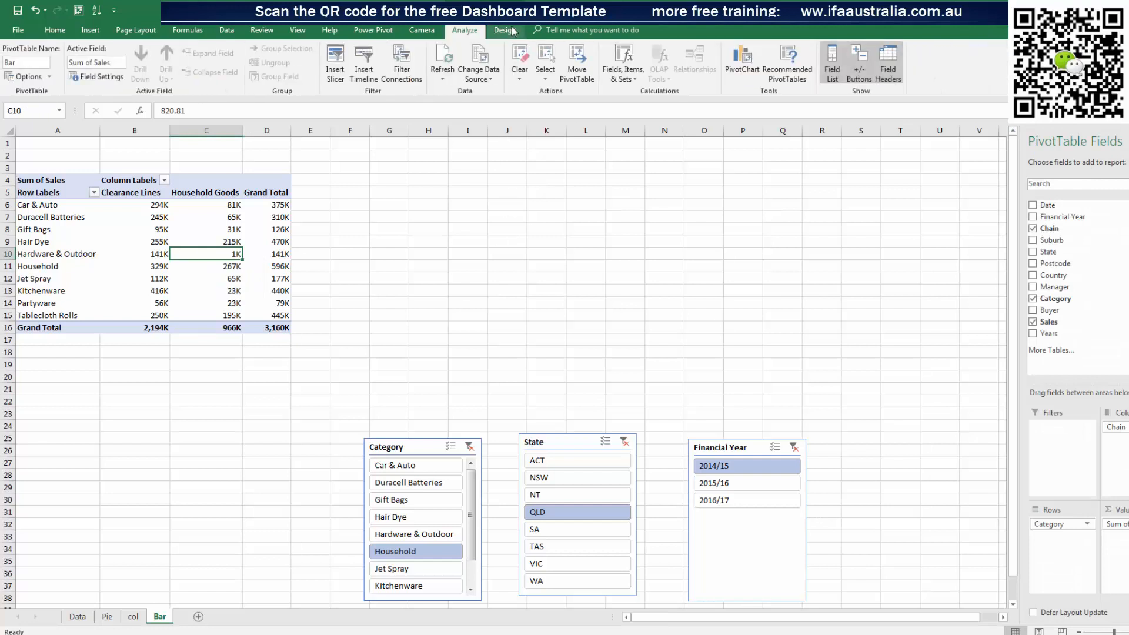
pyautogui.click(741, 66)
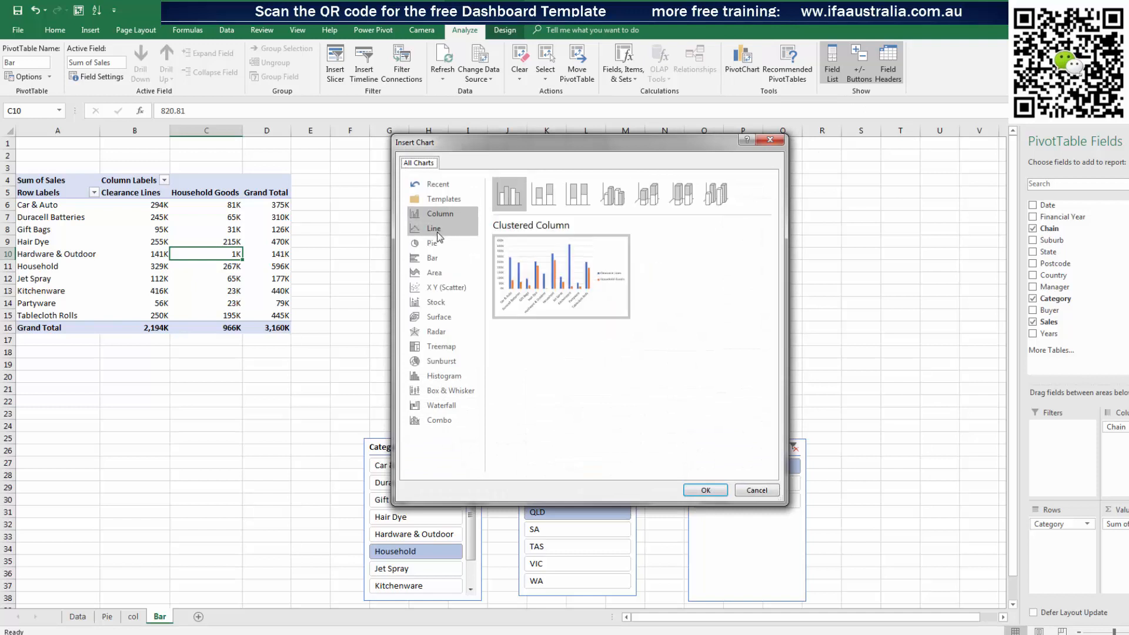
pyautogui.click(441, 258)
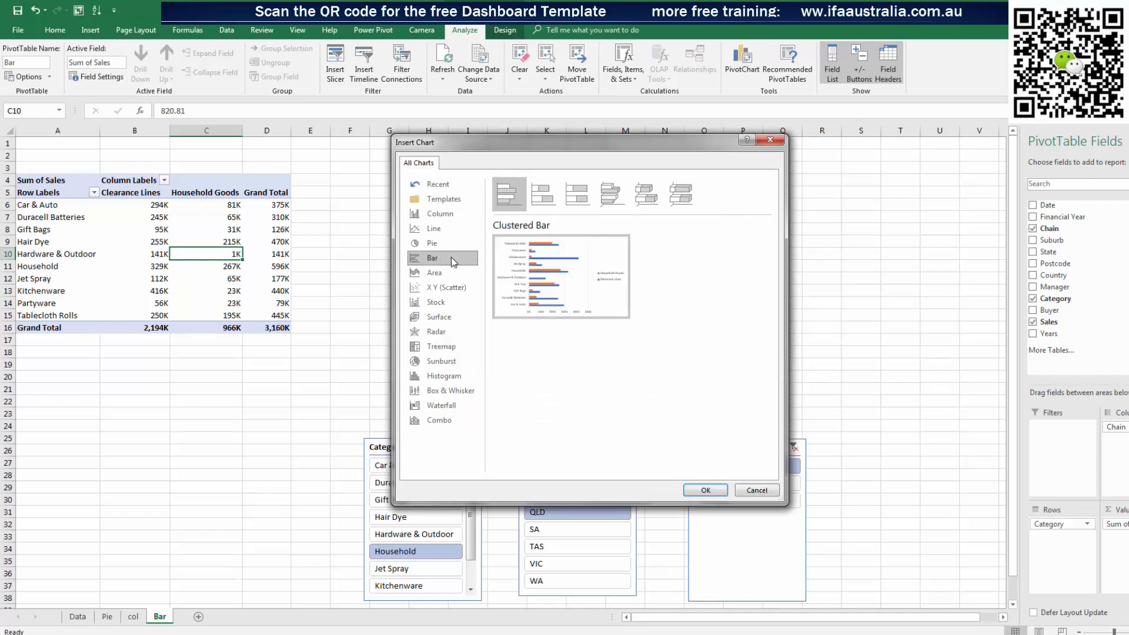
pyautogui.click(550, 206)
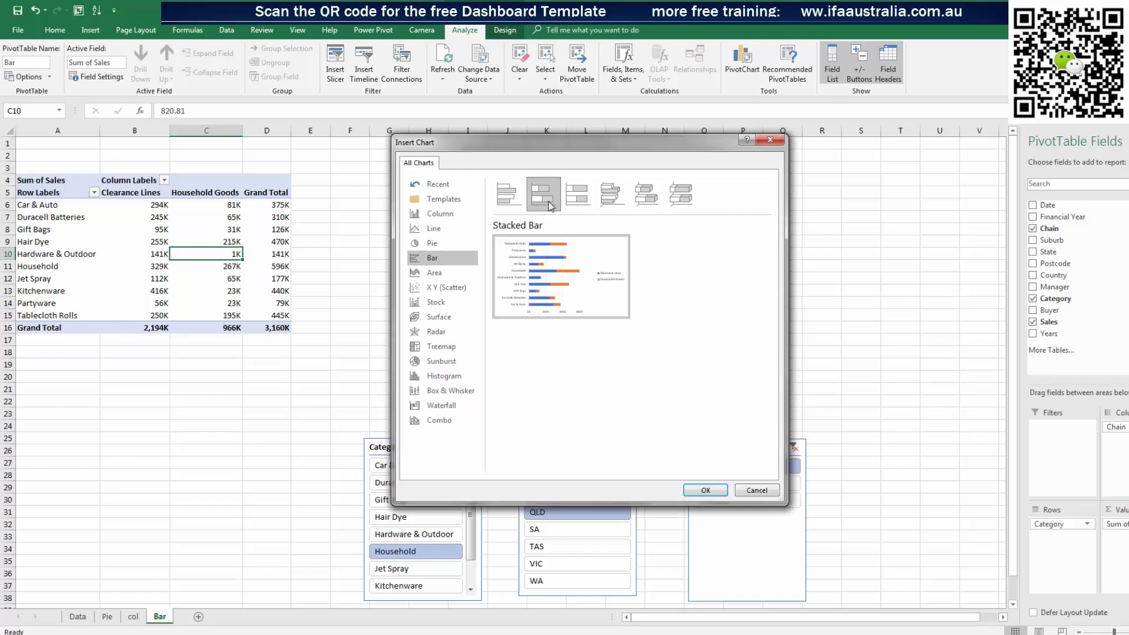
pyautogui.click(709, 491)
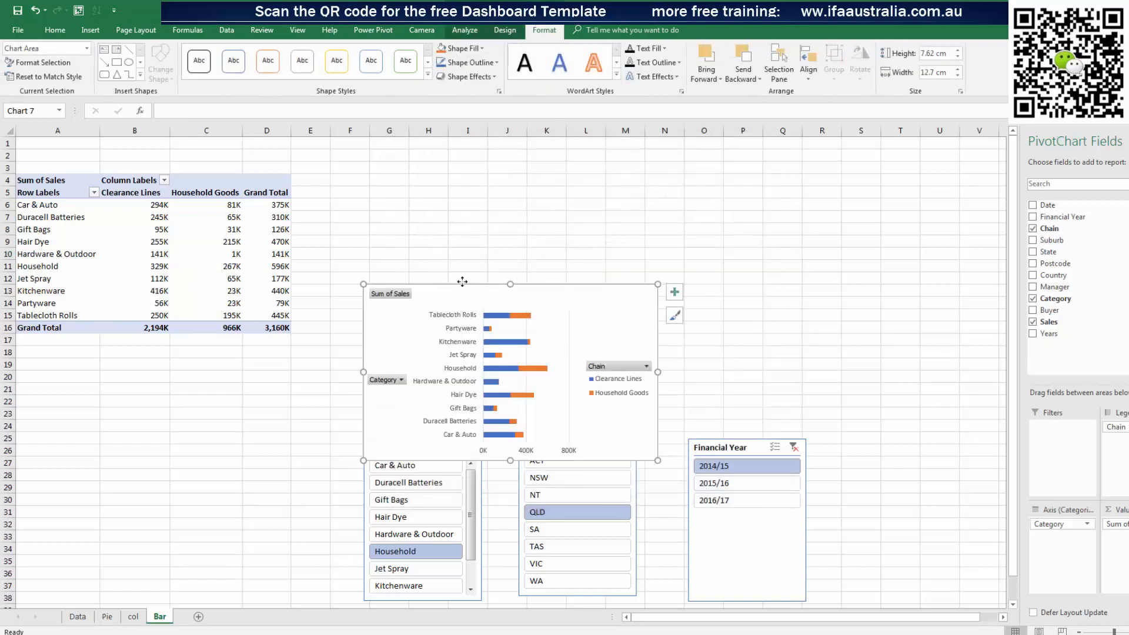
pyautogui.moveTo(449, 296); pyautogui.dragTo(523, 187)
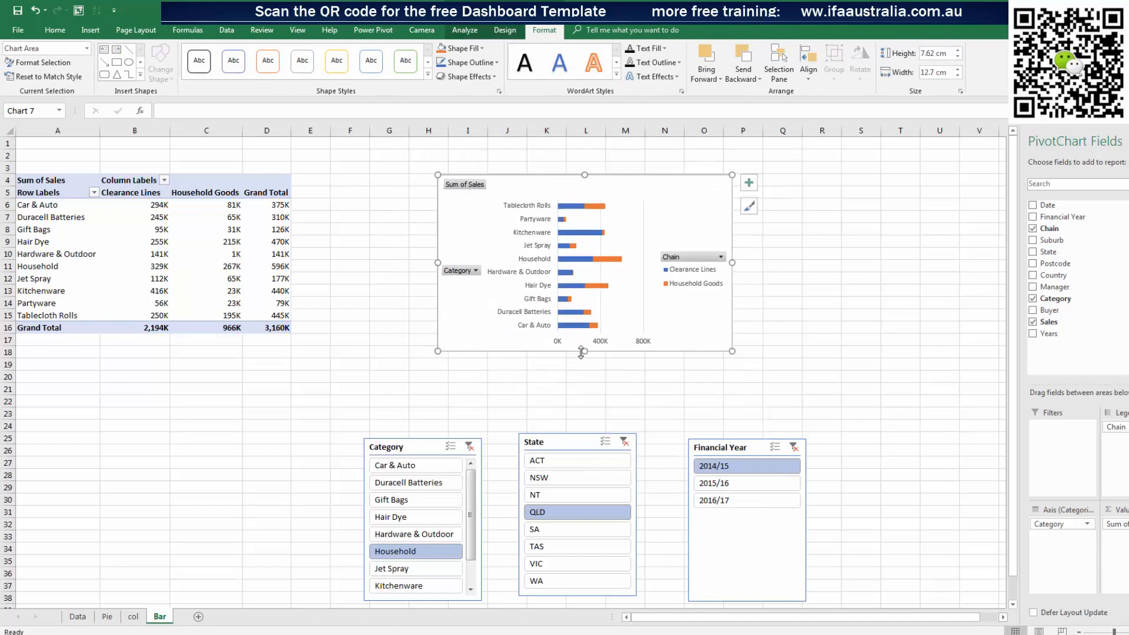
pyautogui.moveTo(584, 351); pyautogui.dragTo(584, 380)
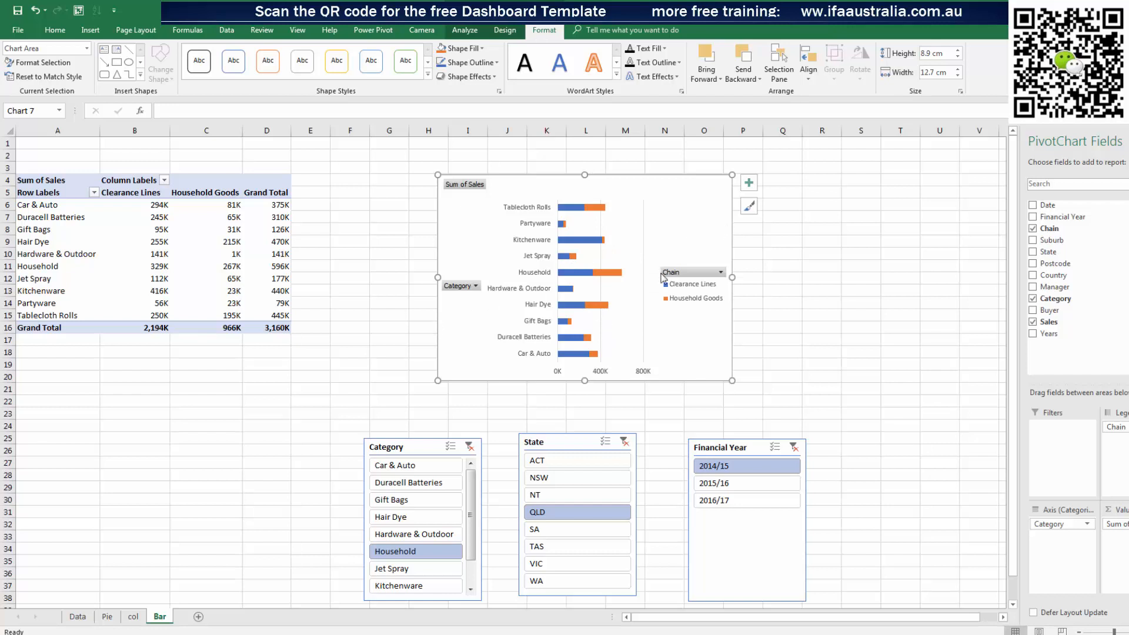
pyautogui.click(53, 211)
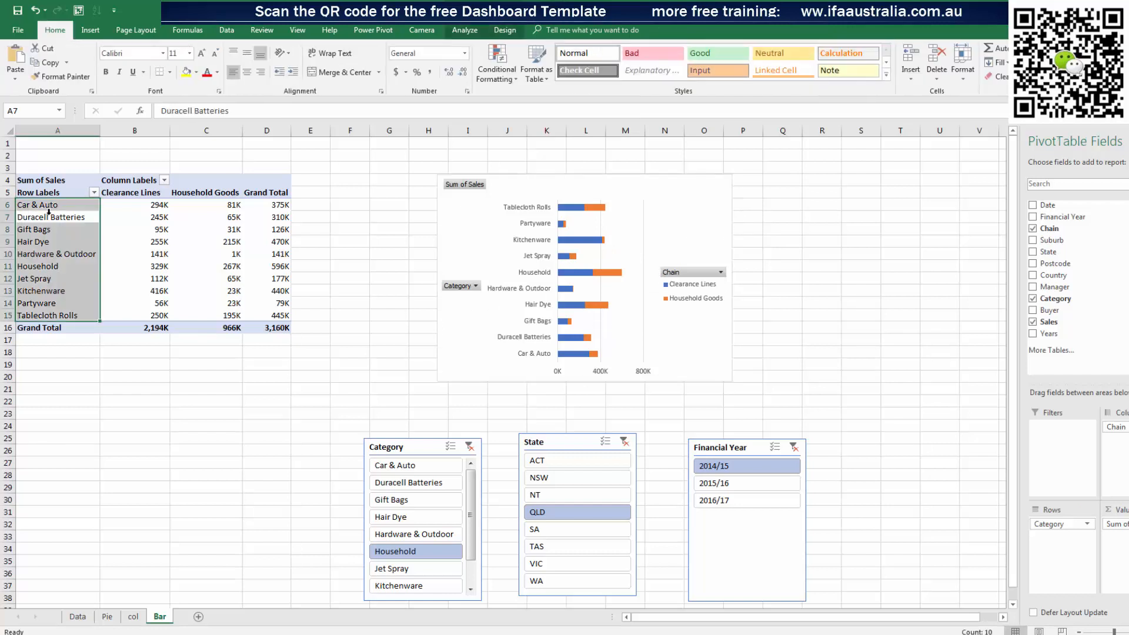
pyautogui.click(49, 217)
pyautogui.rightClick(49, 218)
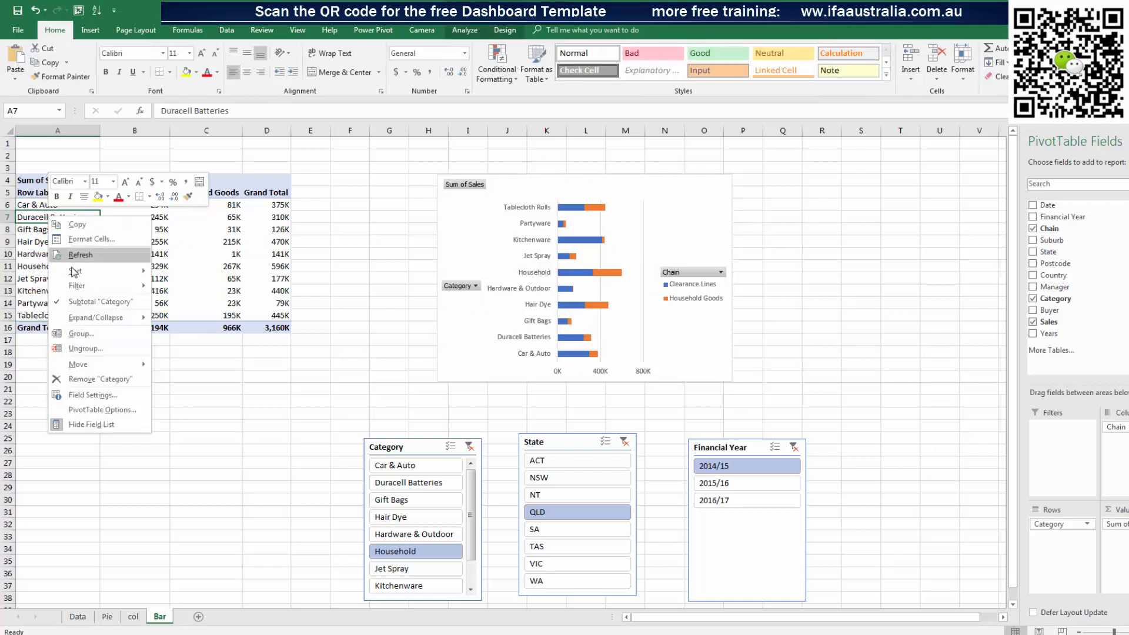
pyautogui.moveTo(74, 272)
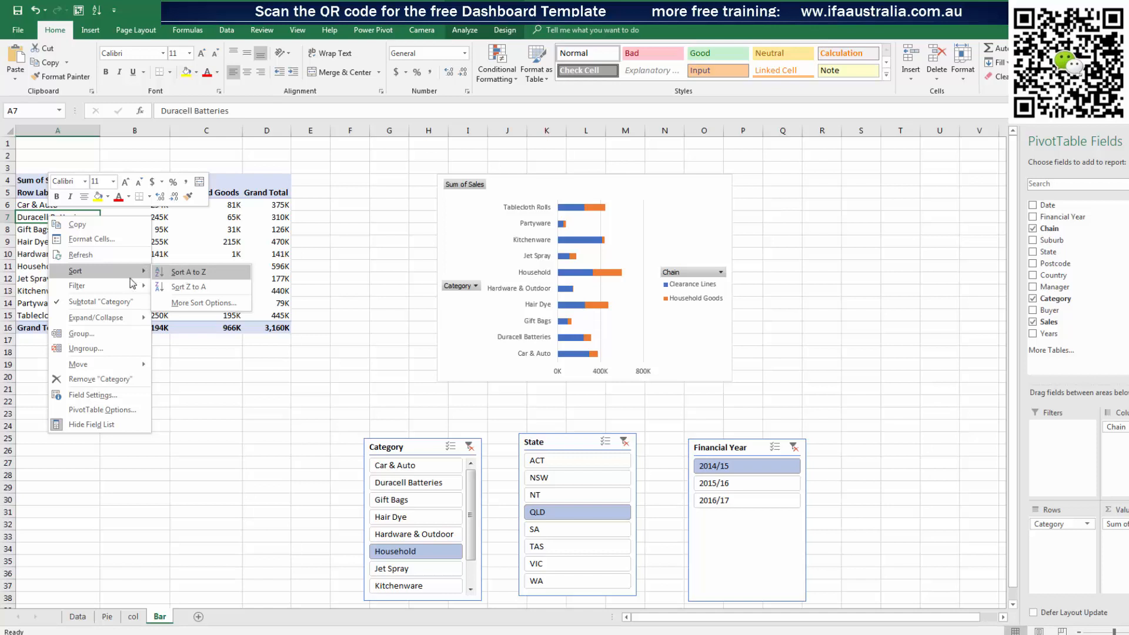
pyautogui.moveTo(126, 285)
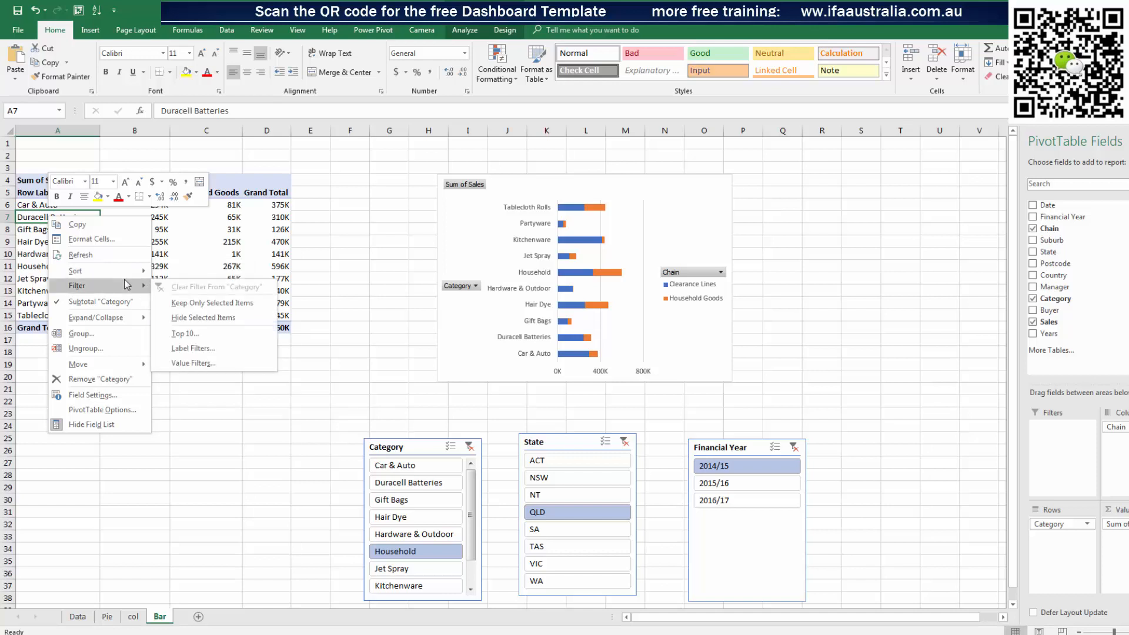
pyautogui.click(169, 238)
# Sort the pivot table's categories by their Clearance Lines sales from smallest to largest, top to bottom
pyautogui.rightClick(132, 214)
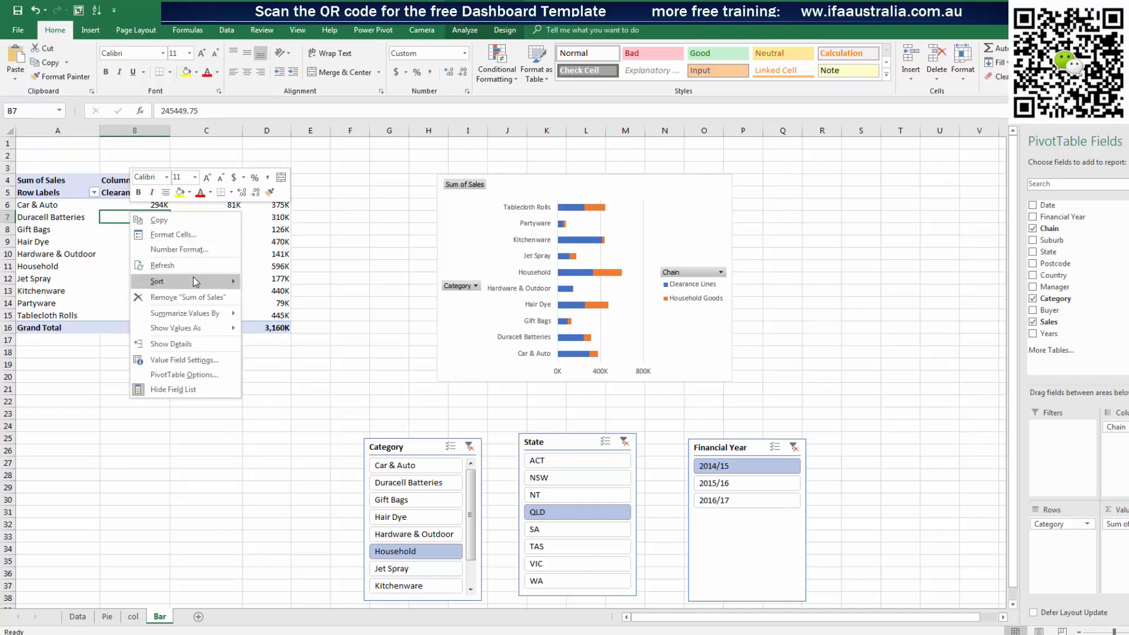
pyautogui.moveTo(193, 280)
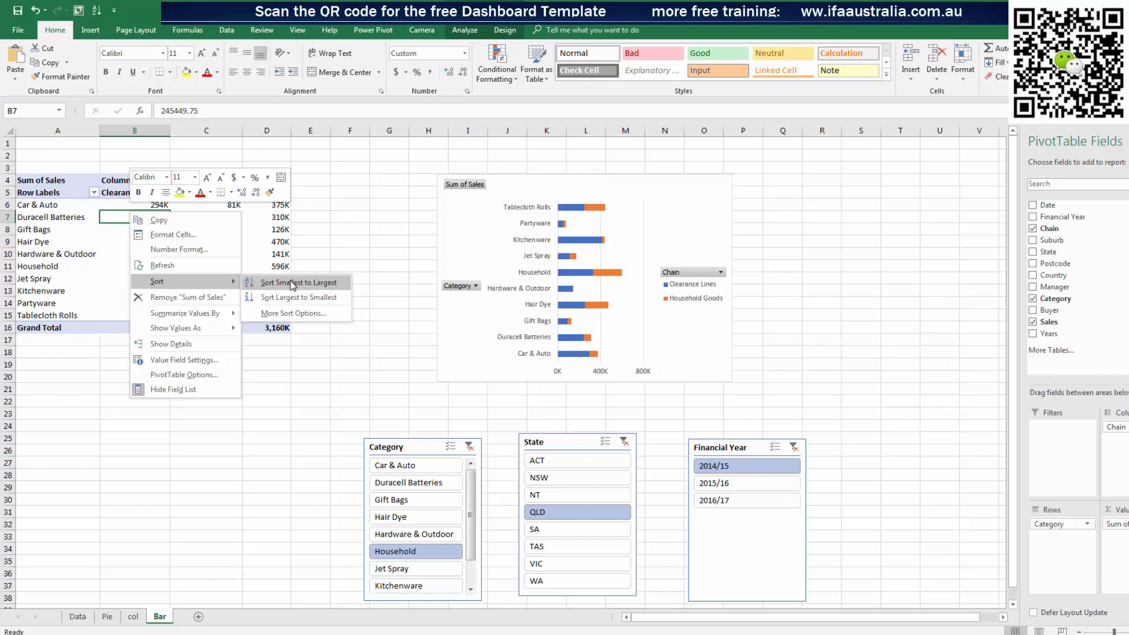
pyautogui.click(296, 313)
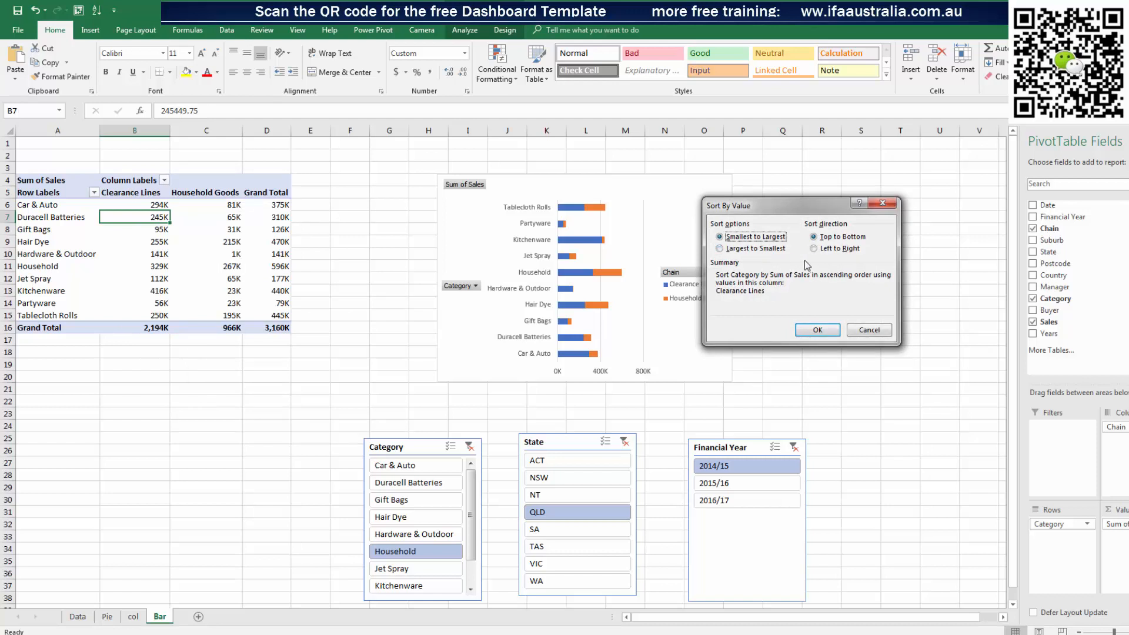
pyautogui.click(831, 332)
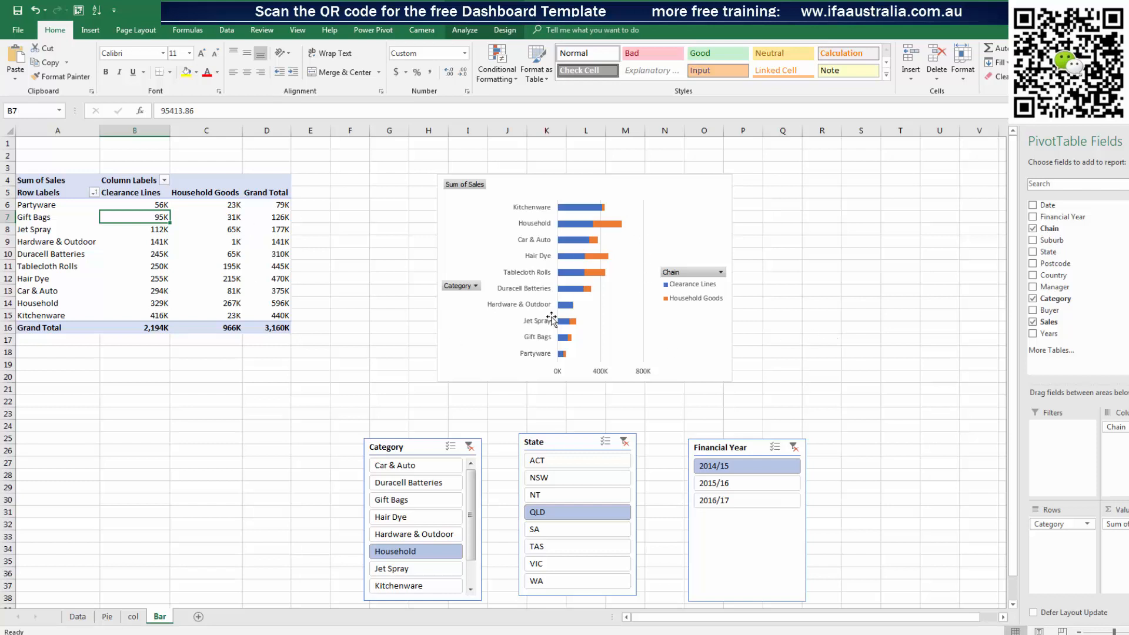
# Sort the pivot table's categories by the Grand Total column from smallest to largest
pyautogui.click(271, 205)
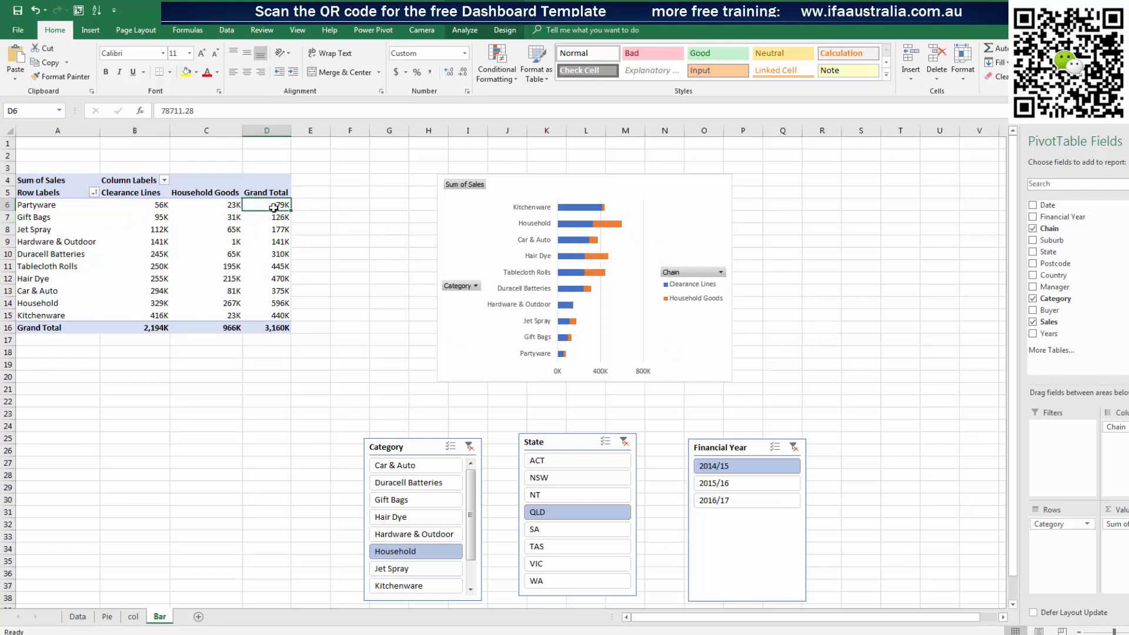
pyautogui.rightClick(272, 207)
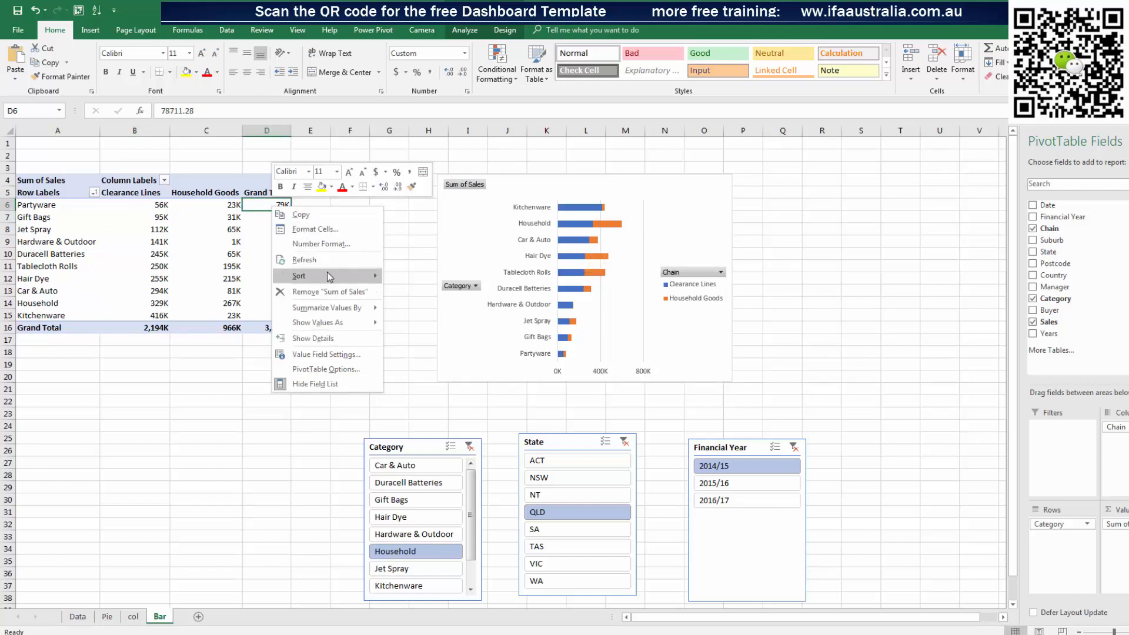
pyautogui.click(435, 284)
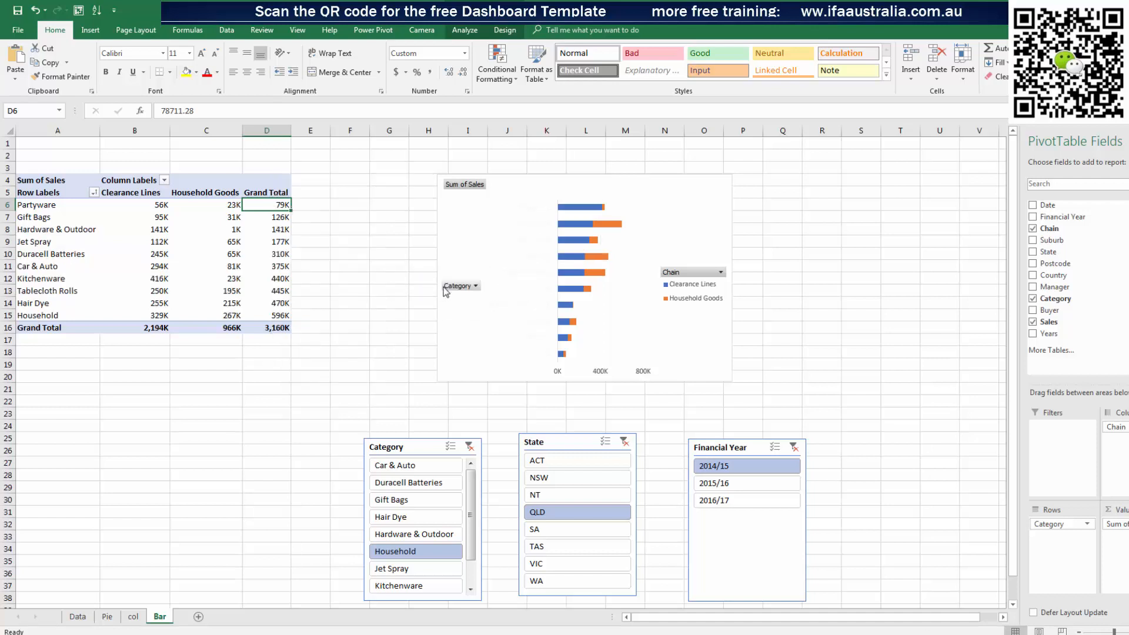
pyautogui.click(825, 236)
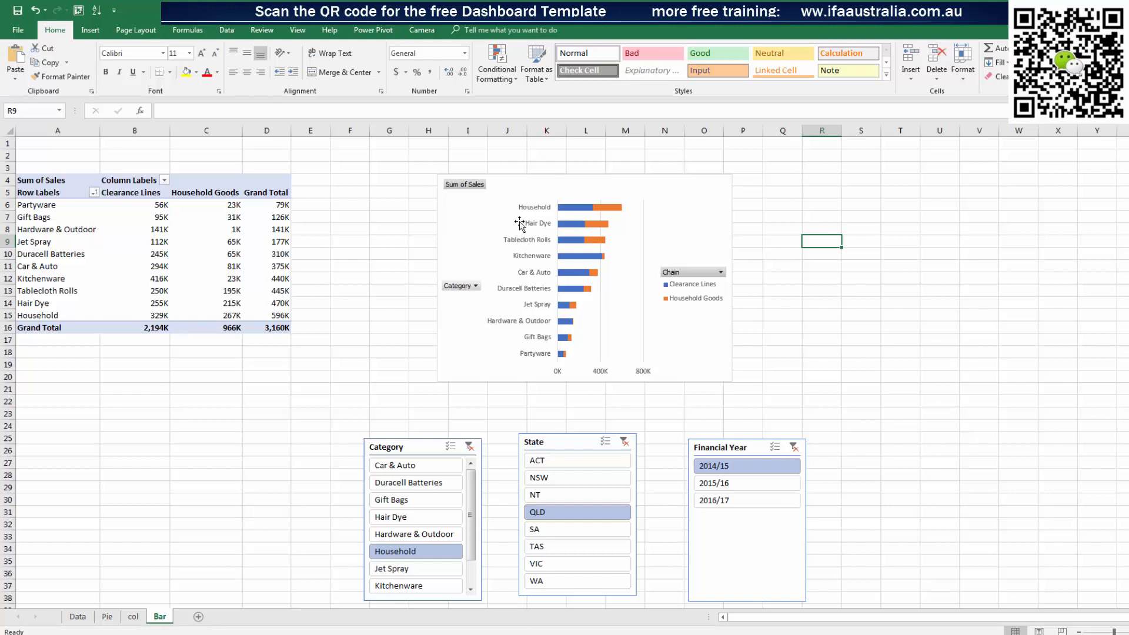
# Change the stacked bar chart's colours to a grey monochromatic palette
pyautogui.click(584, 213)
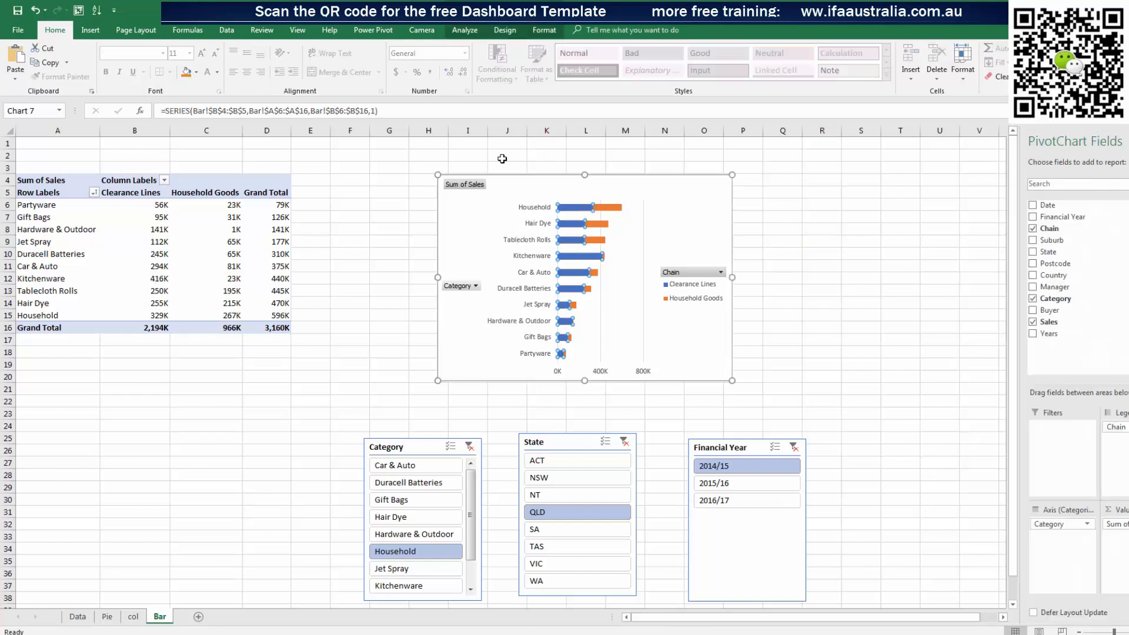
pyautogui.click(464, 30)
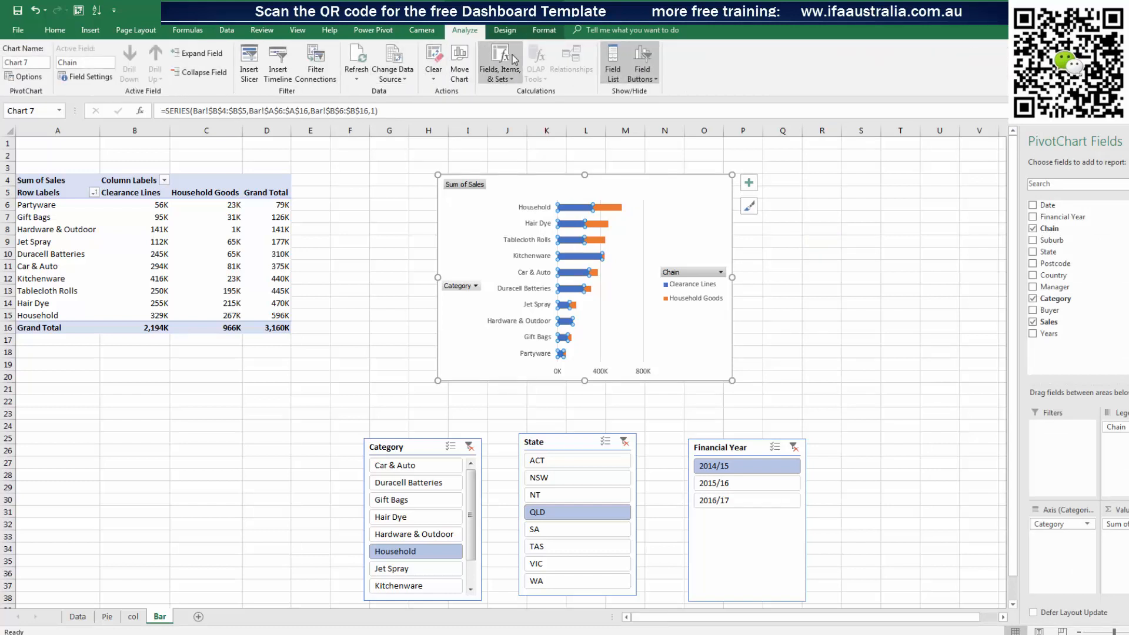
pyautogui.click(504, 30)
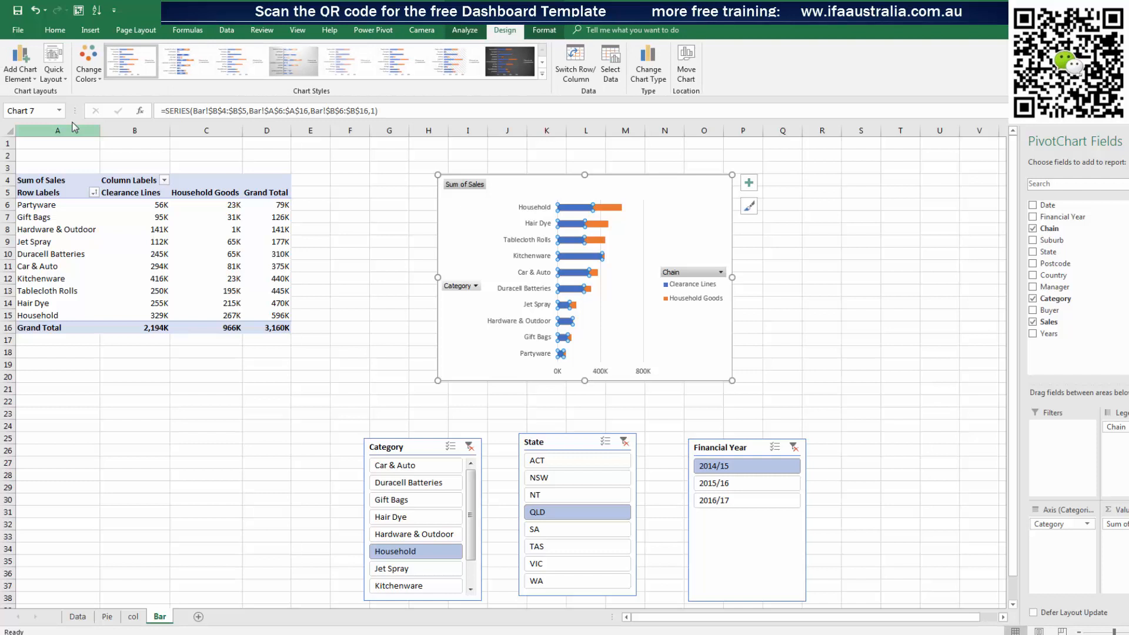
pyautogui.click(88, 63)
pyautogui.click(141, 237)
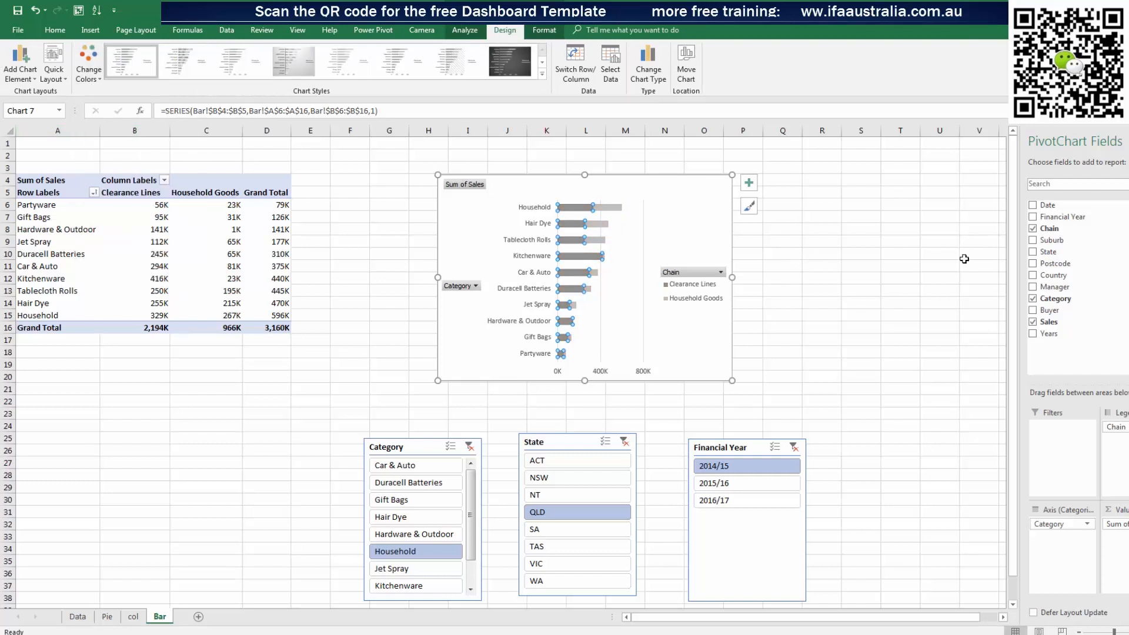
pyautogui.click(931, 268)
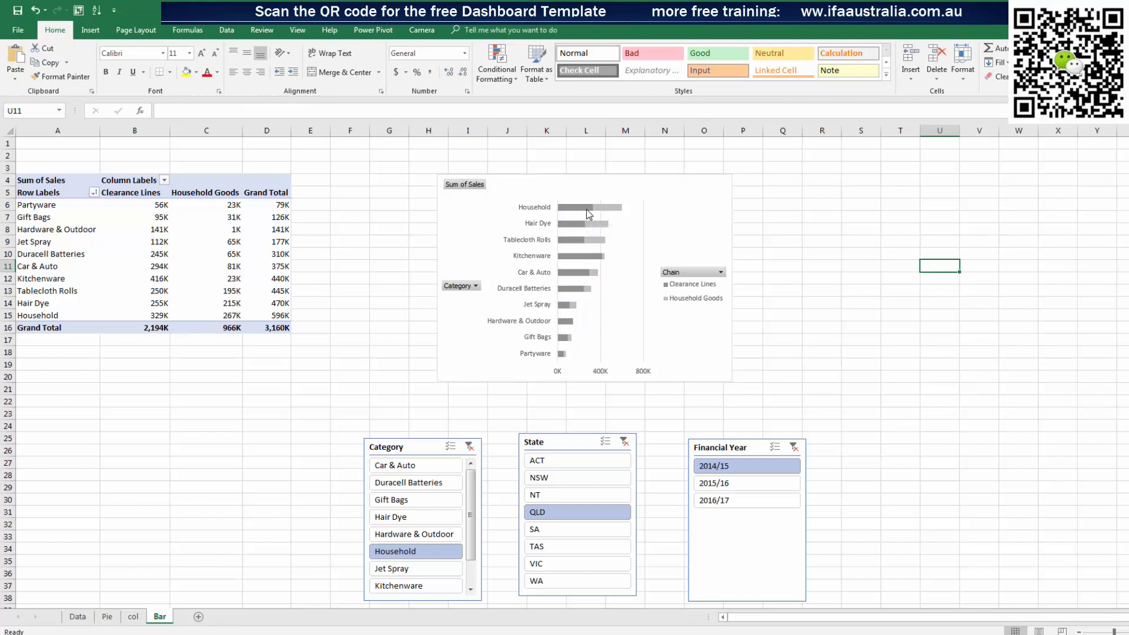
# Thicken the chart's bars by reducing the data series gap width to about 48%
pyautogui.click(587, 212)
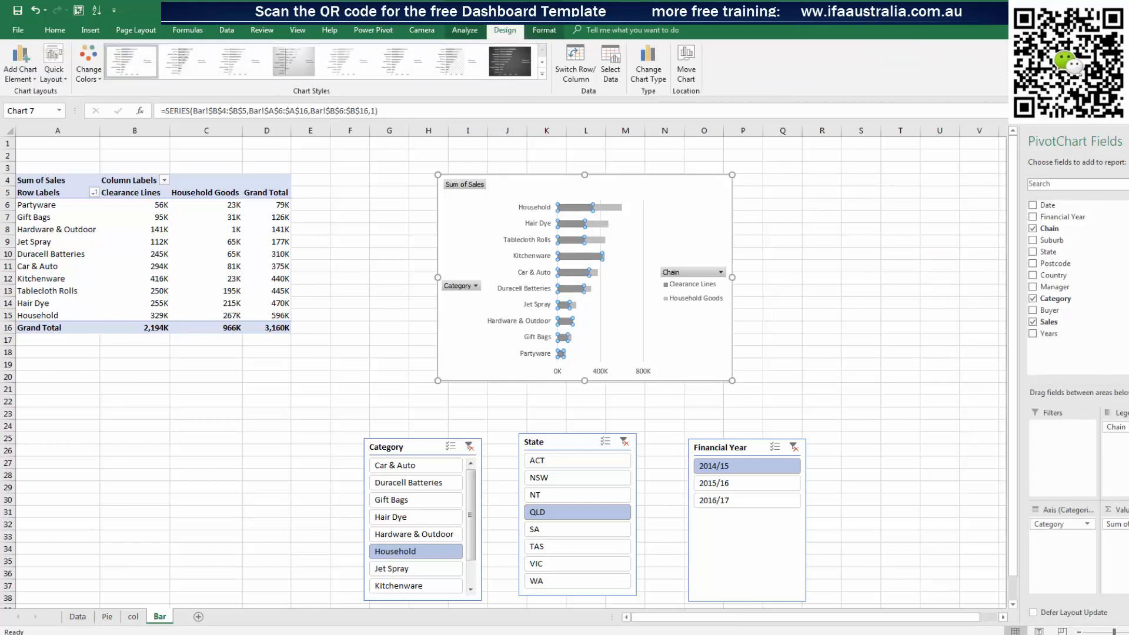
pyautogui.doubleClick(590, 211)
pyautogui.moveTo(1061, 286); pyautogui.dragTo(1050, 286)
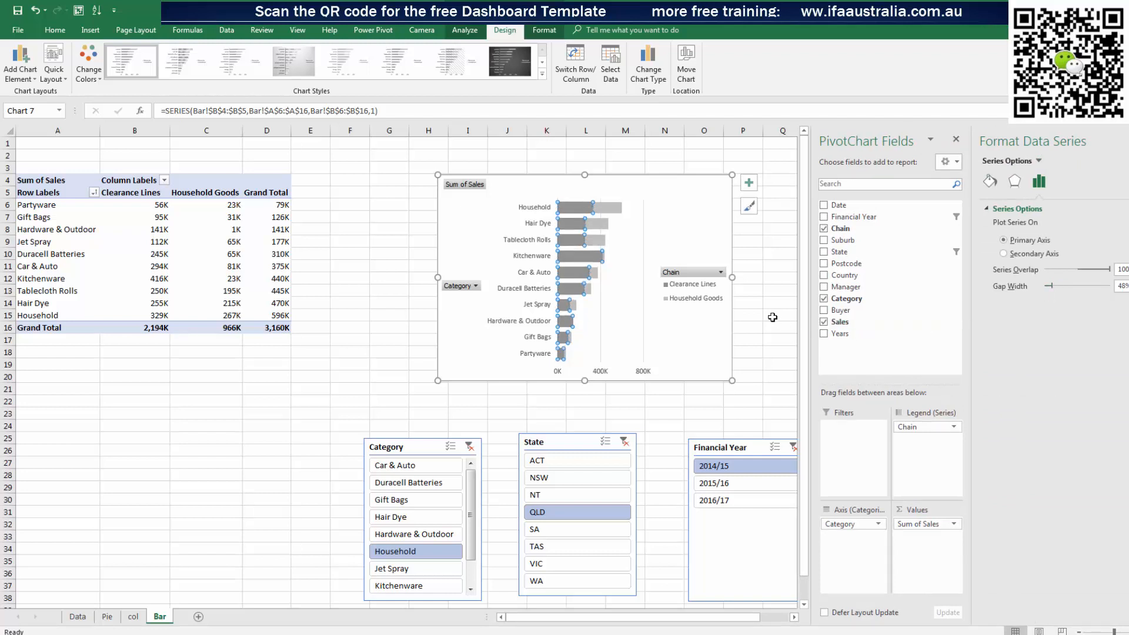
pyautogui.click(773, 317)
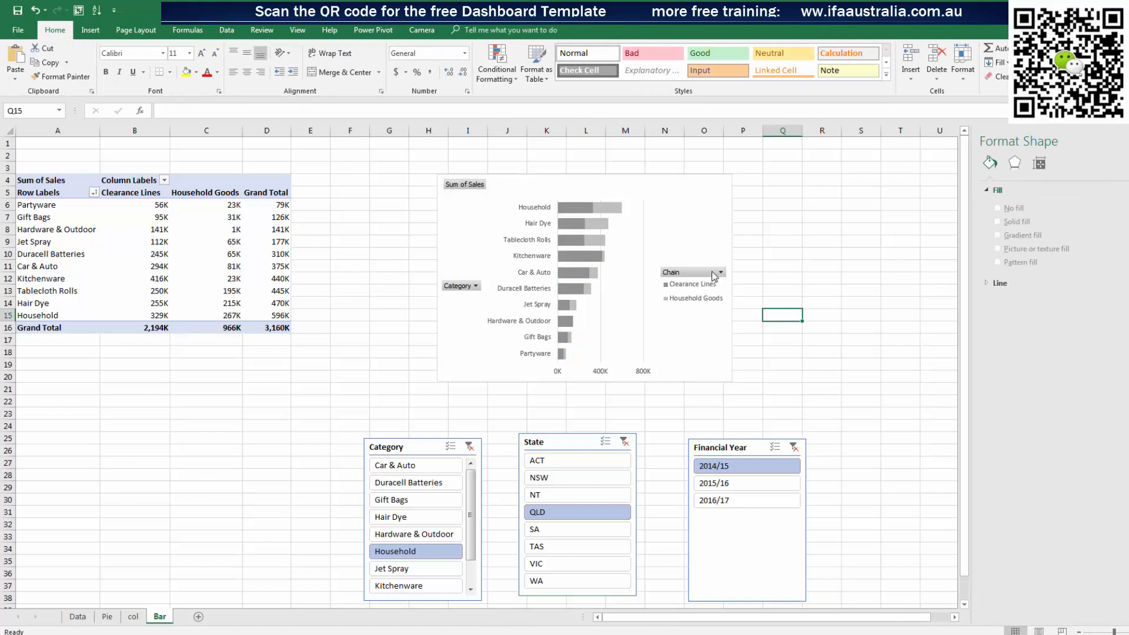
# Hide all field buttons on the PivotChart and position its legend at the top
pyautogui.rightClick(706, 271)
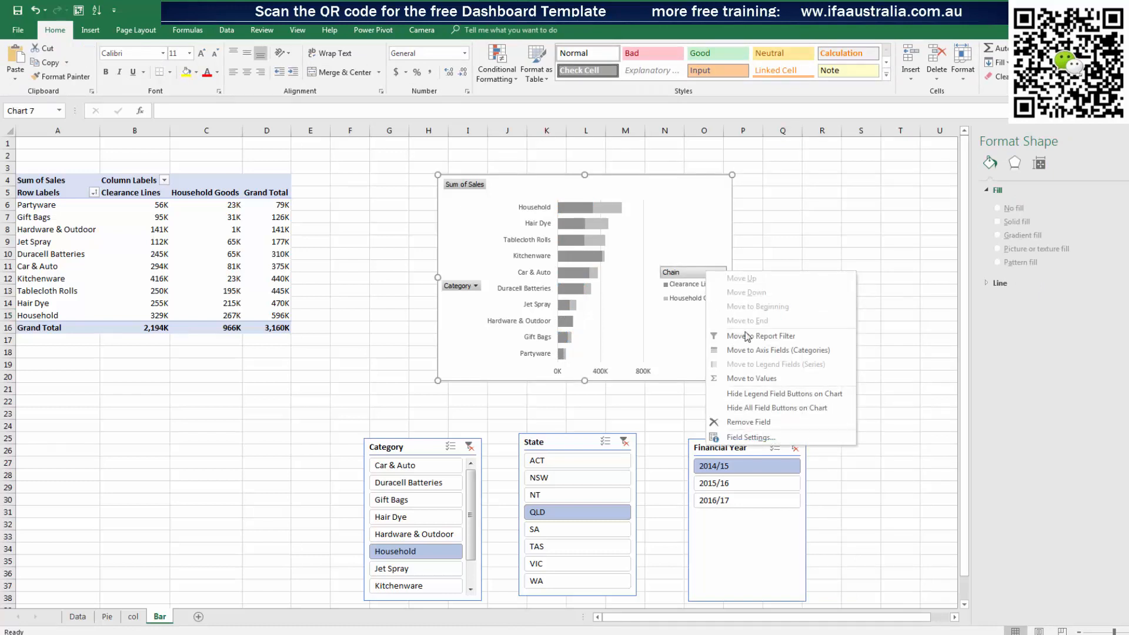
pyautogui.click(776, 407)
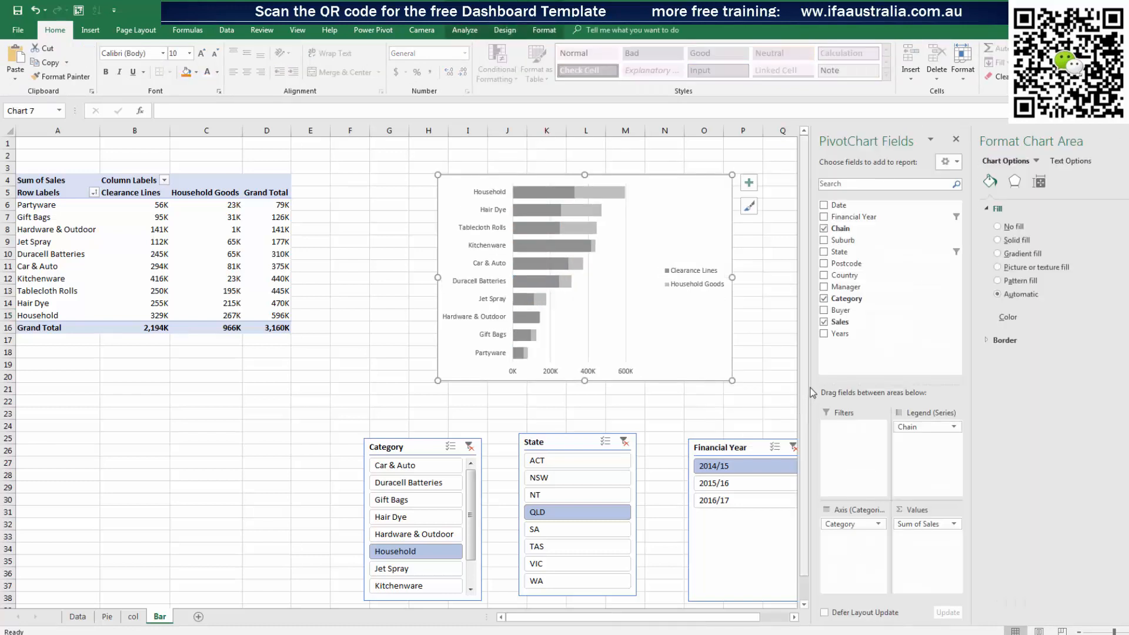
pyautogui.click(685, 276)
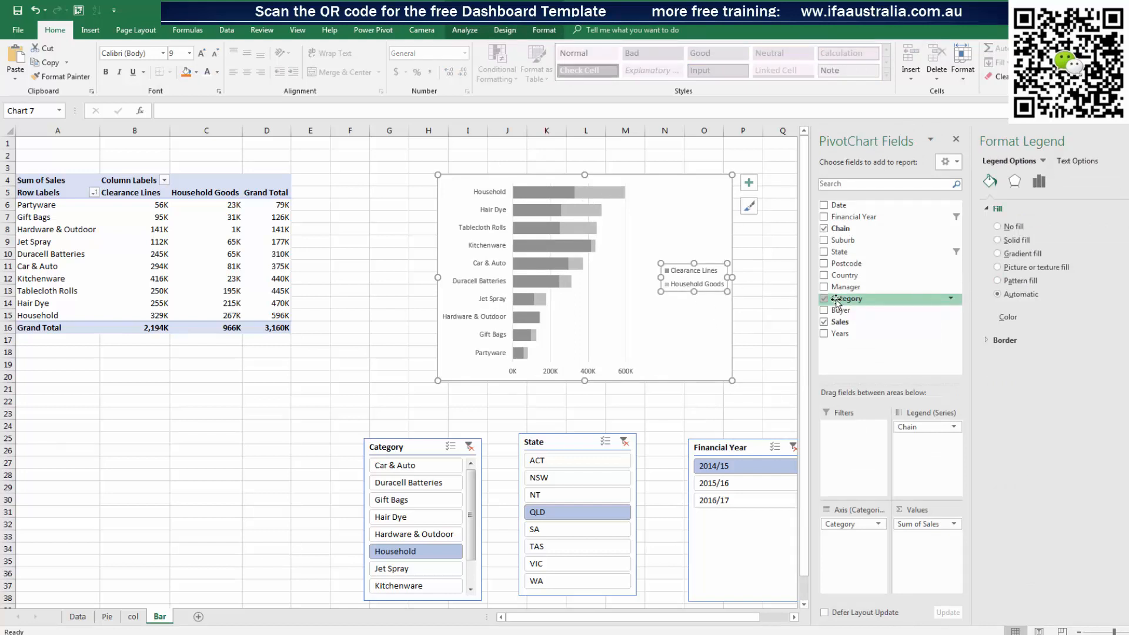
pyautogui.click(1038, 181)
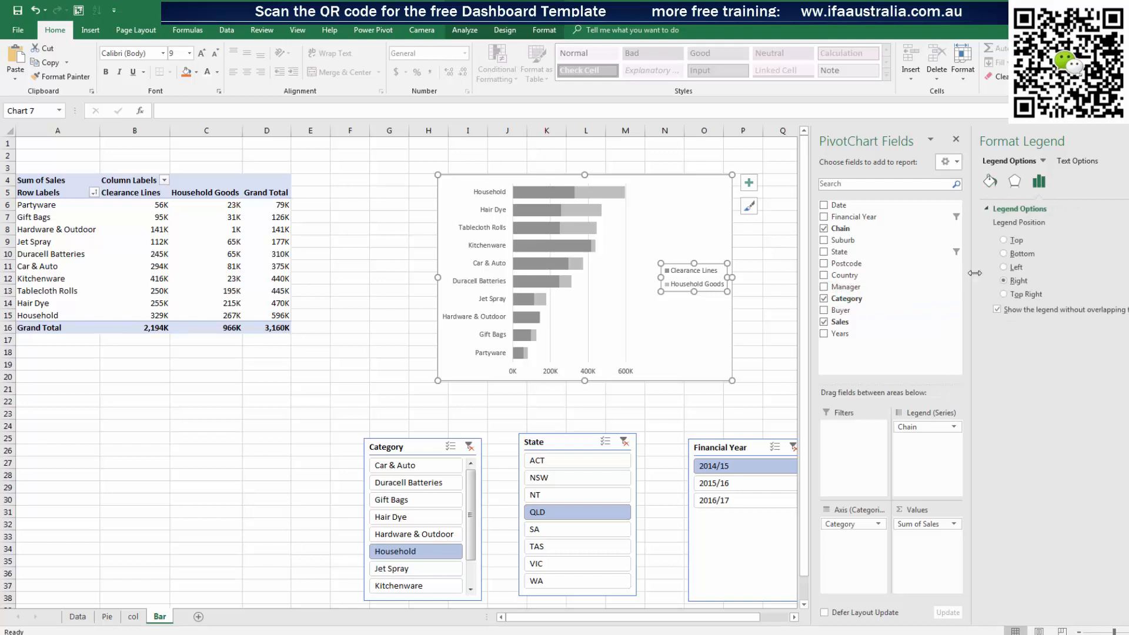
pyautogui.click(1015, 241)
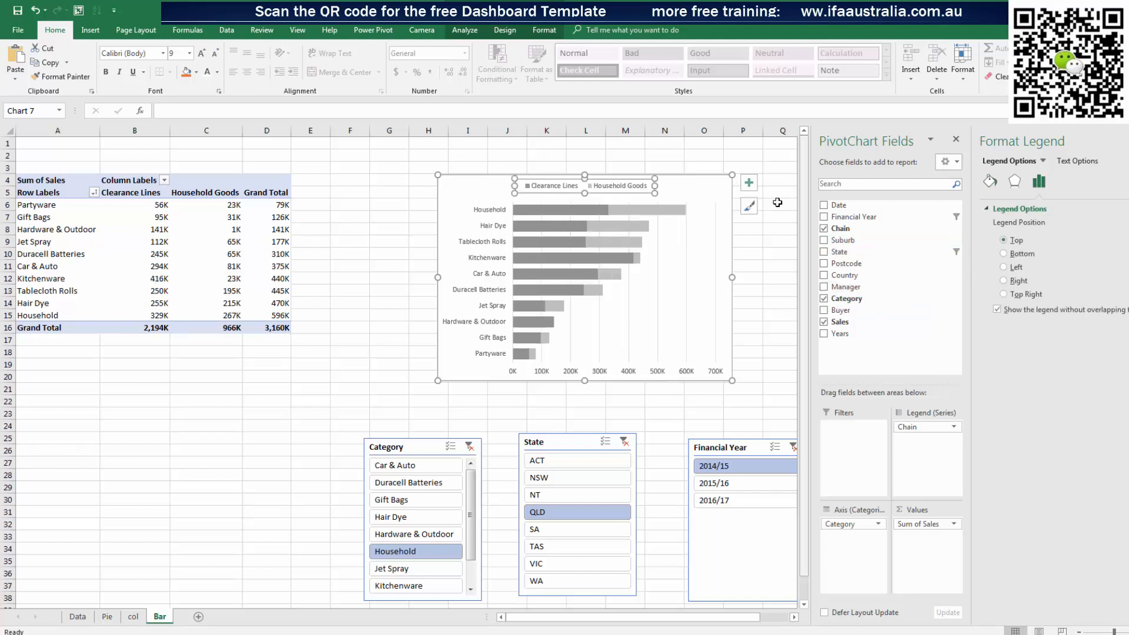
# Add a chart title reading "Sales By Category" to the stacked bar chart
pyautogui.click(752, 187)
pyautogui.click(799, 223)
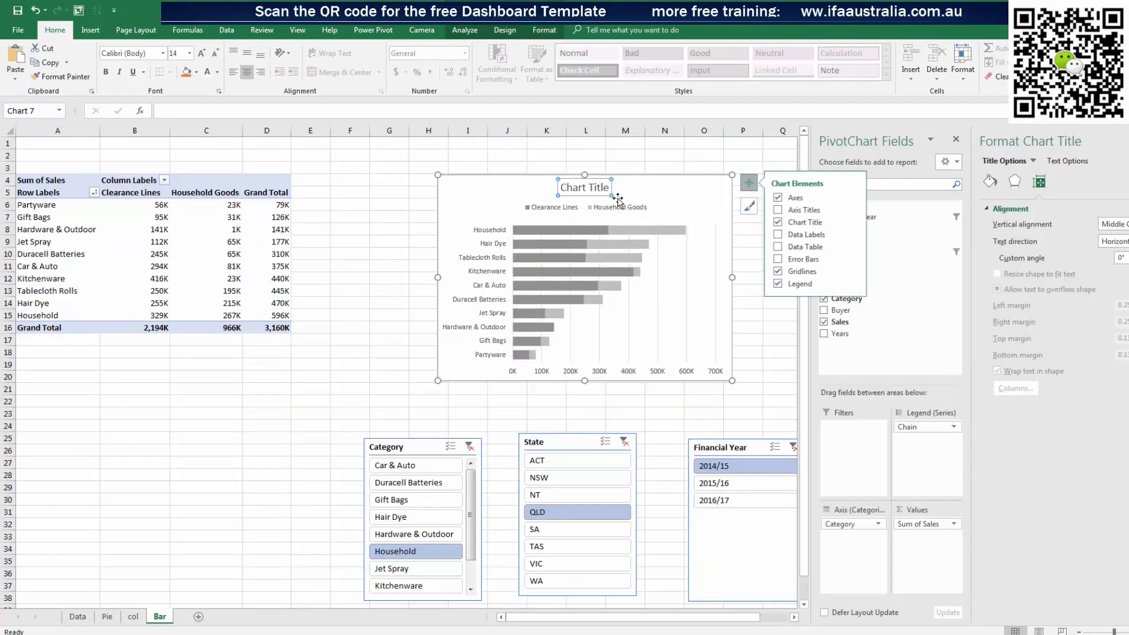
pyautogui.click(563, 187)
pyautogui.moveTo(564, 187); pyautogui.dragTo(605, 187)
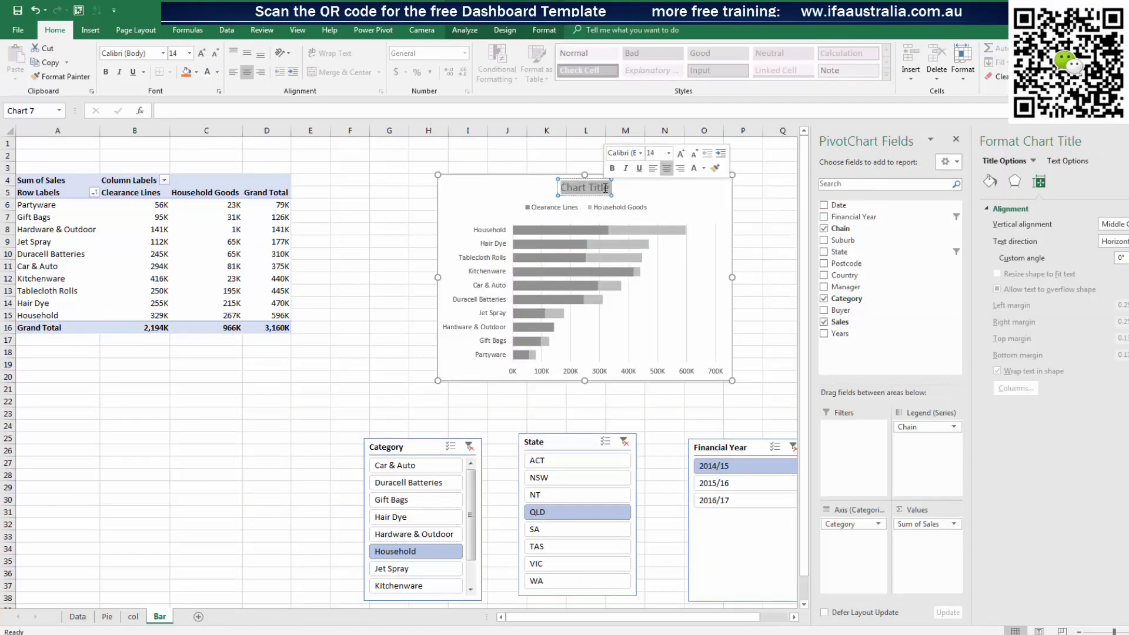
pyautogui.doubleClick(606, 188)
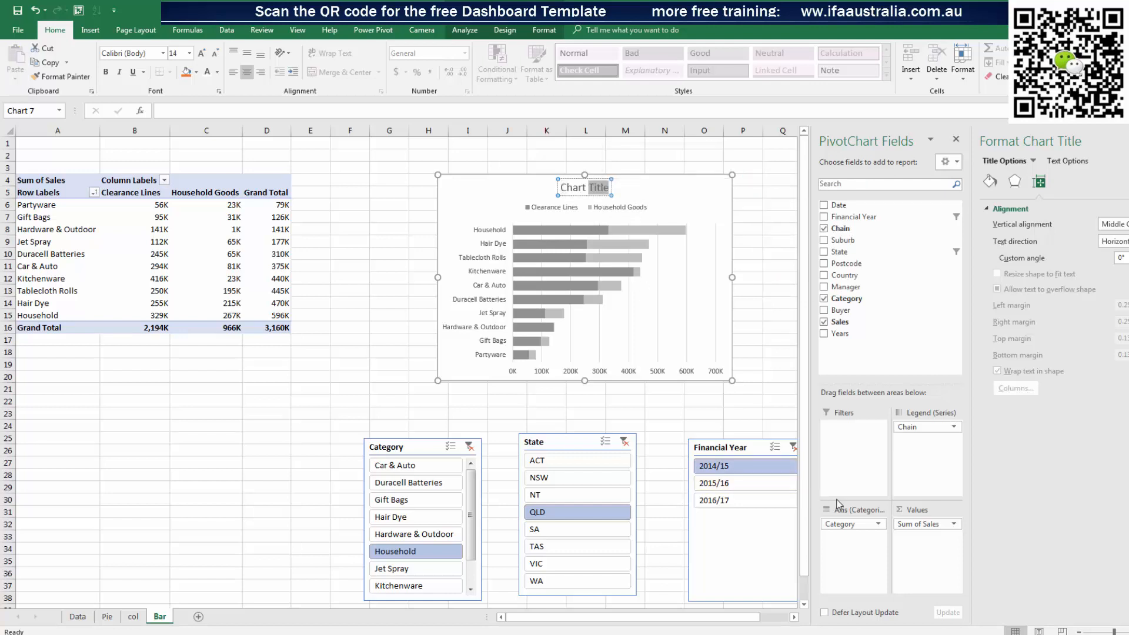
pyautogui.press('BackSpace')
pyautogui.press('BackSpace')
pyautogui.press('BackSpace')
pyautogui.press('BackSpace')
pyautogui.press('BackSpace')
pyautogui.press('BackSpace')
pyautogui.press('BackSpace')
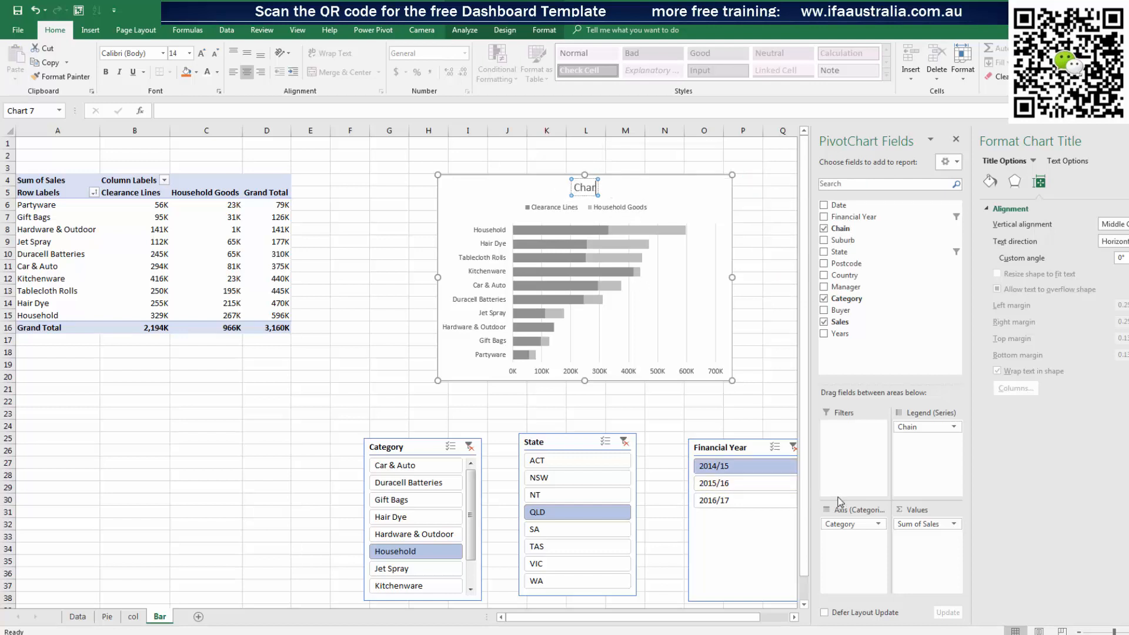
pyautogui.write('Sales By Catego')
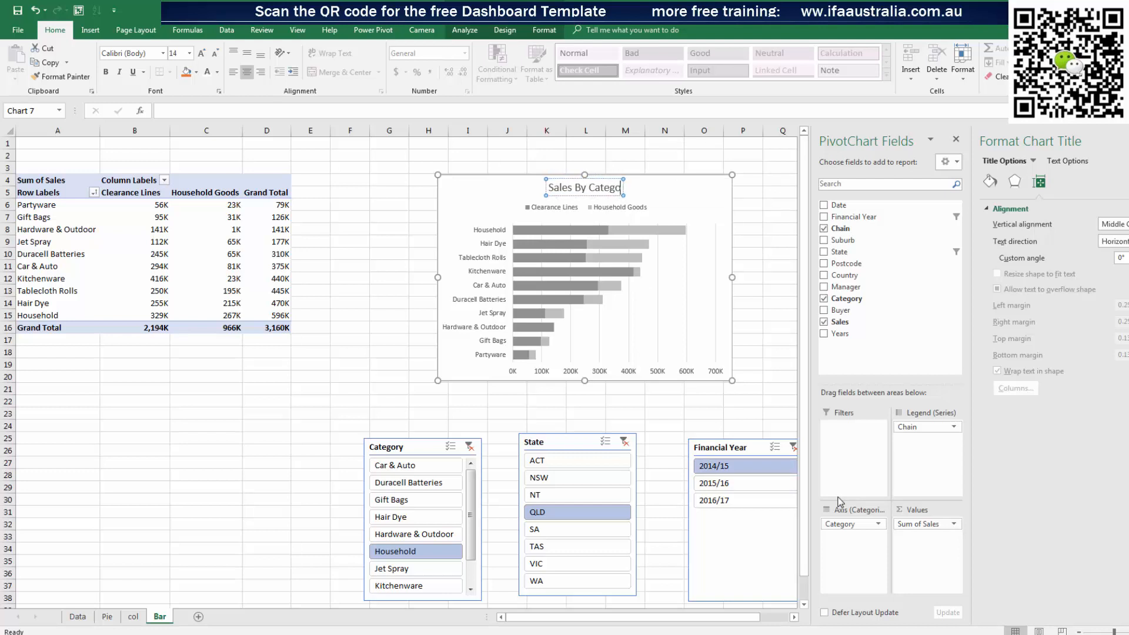
pyautogui.write('ry')
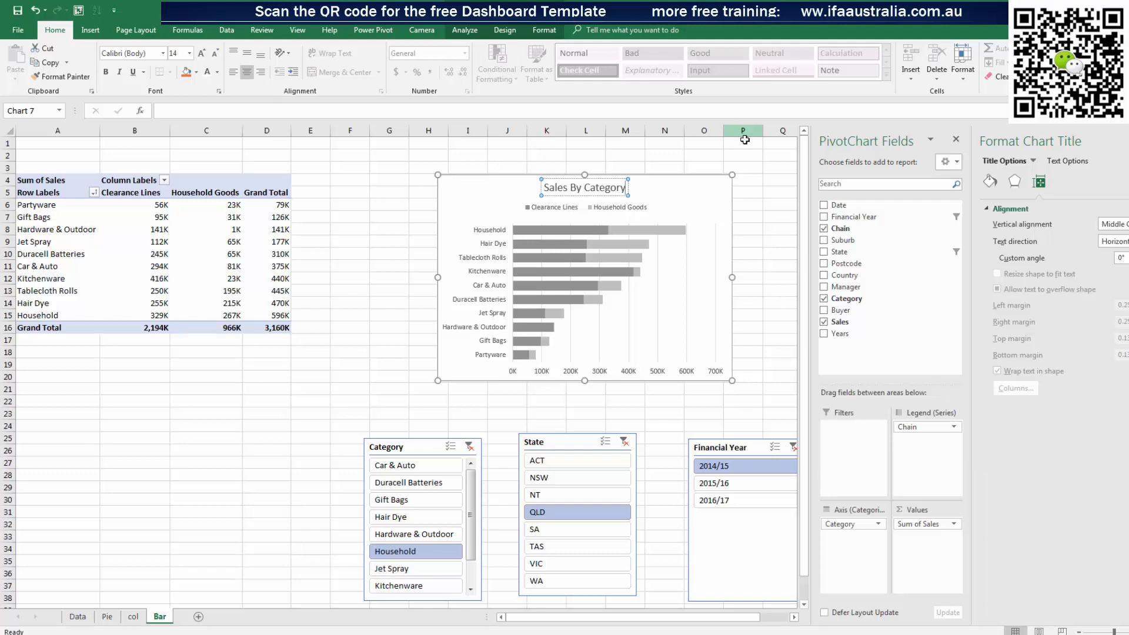
# Move the chart up and to the left on the sheet, and make it narrower and taller
pyautogui.moveTo(584, 380); pyautogui.dragTo(584, 387)
pyautogui.moveTo(486, 154); pyautogui.dragTo(485, 151)
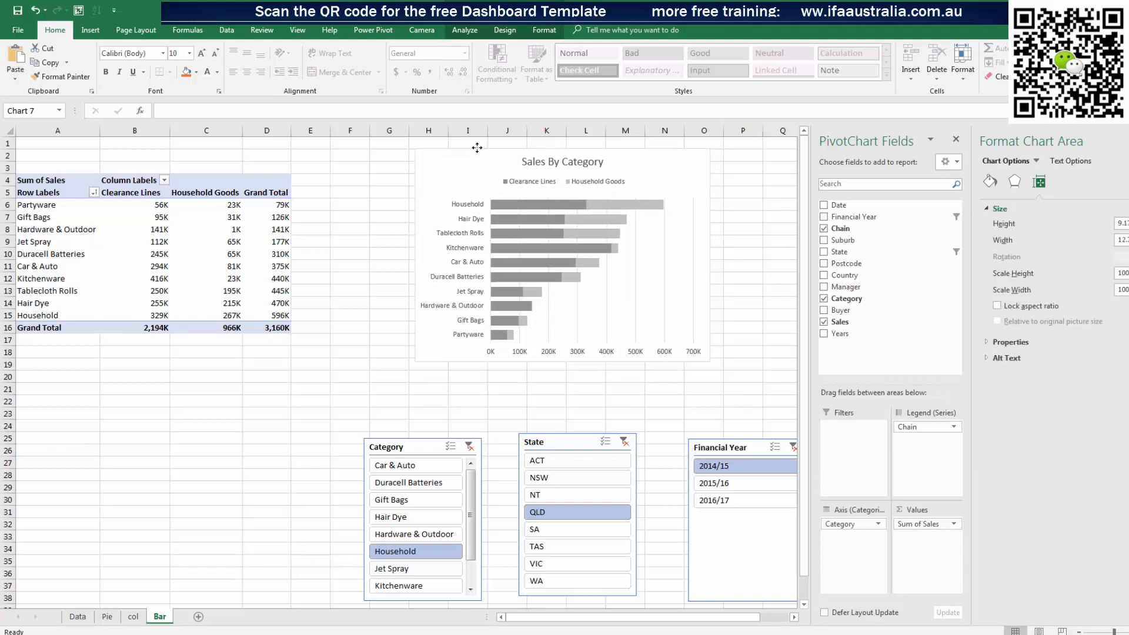
pyautogui.moveTo(679, 252); pyautogui.dragTo(678, 253)
pyautogui.moveTo(546, 362); pyautogui.dragTo(547, 381)
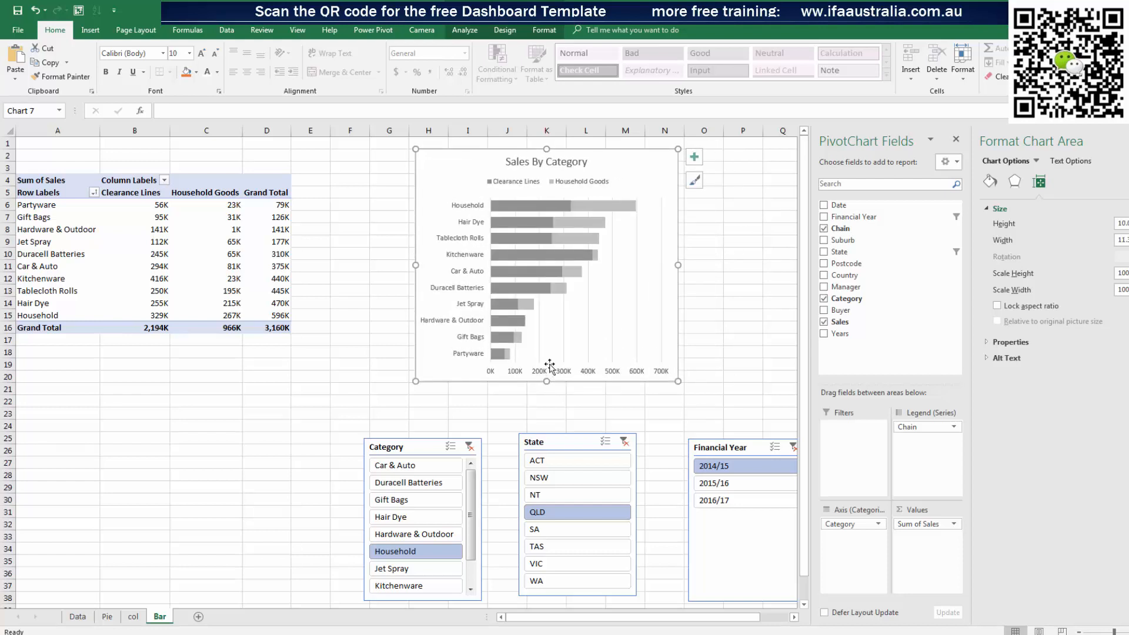
# Delete the chart's vertical gridlines and its horizontal value axis
pyautogui.click(638, 291)
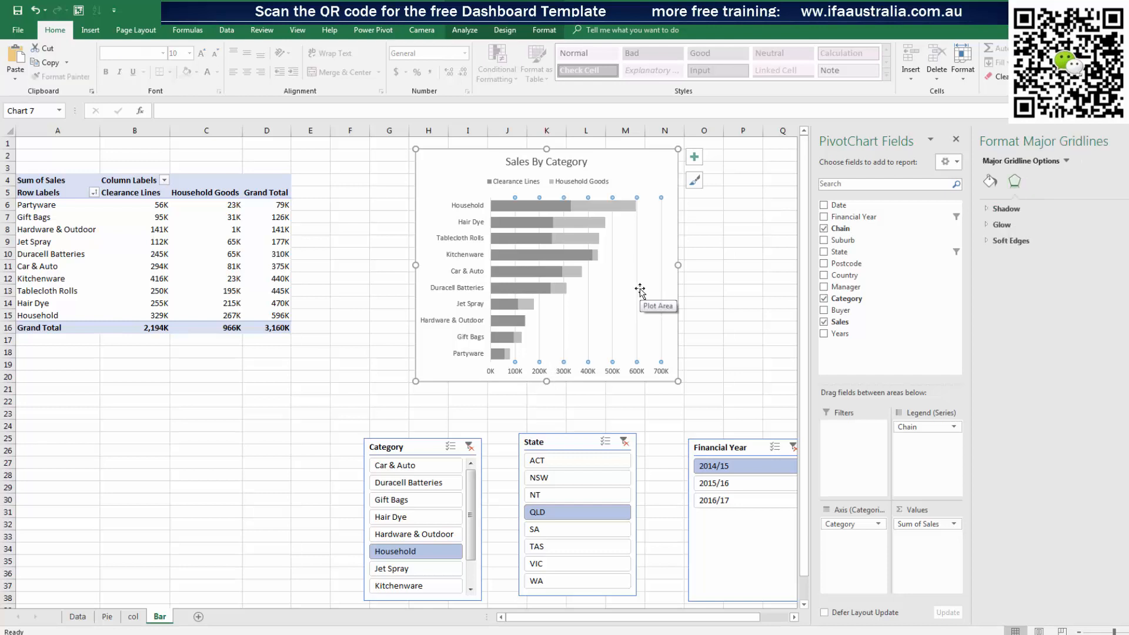
pyautogui.press('Escape')
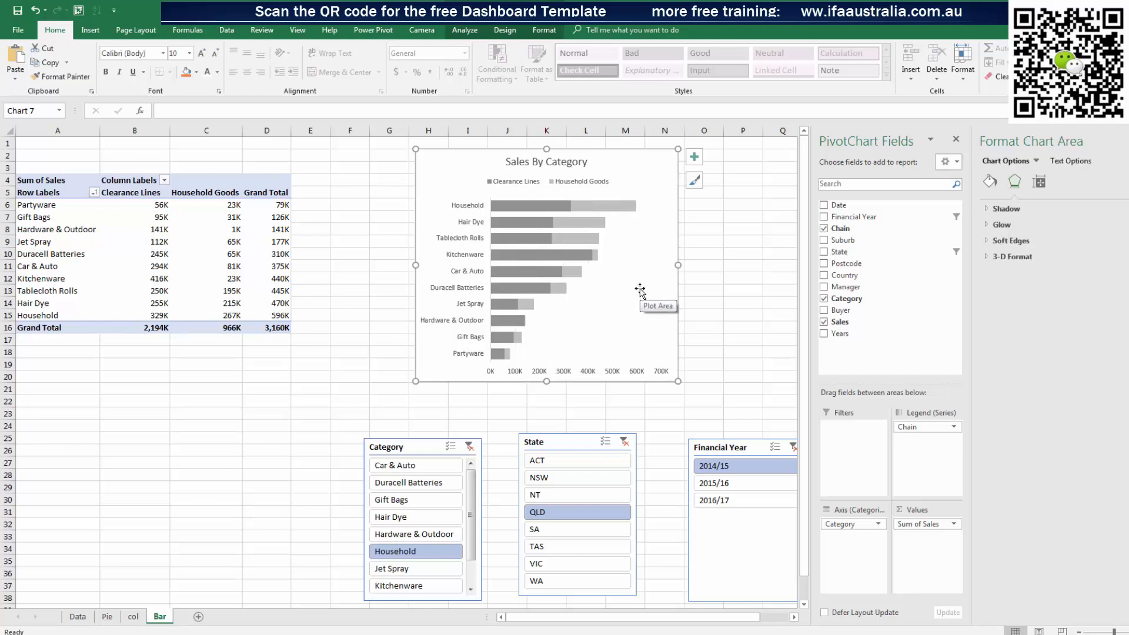
pyautogui.click(569, 373)
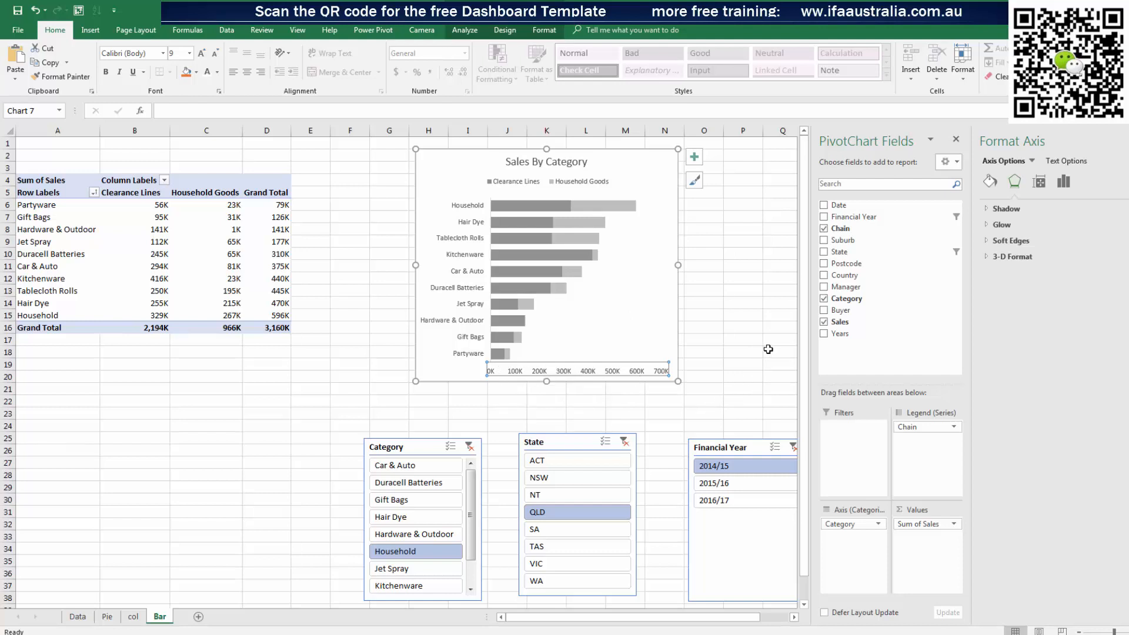
pyautogui.press('Delete')
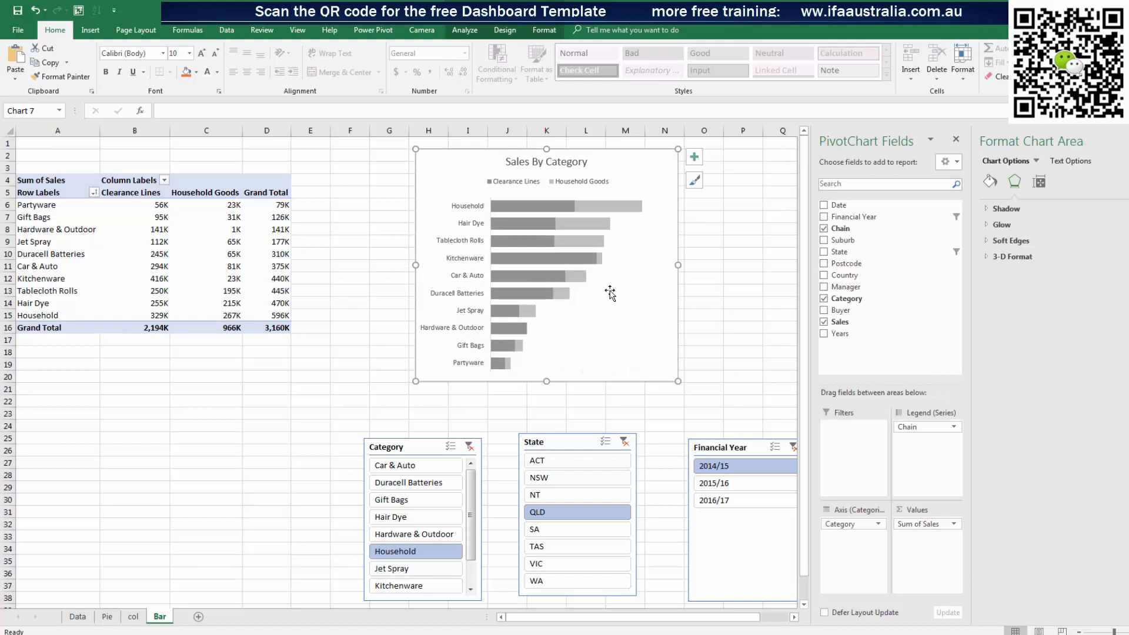
# Extend the chart's lower edge down to the bottom of row 22
pyautogui.click(610, 344)
pyautogui.moveTo(545, 382); pyautogui.dragTo(575, 382)
pyautogui.click(602, 315)
# Add data labels to the Household Goods series and set their position to Inside End
pyautogui.click(596, 209)
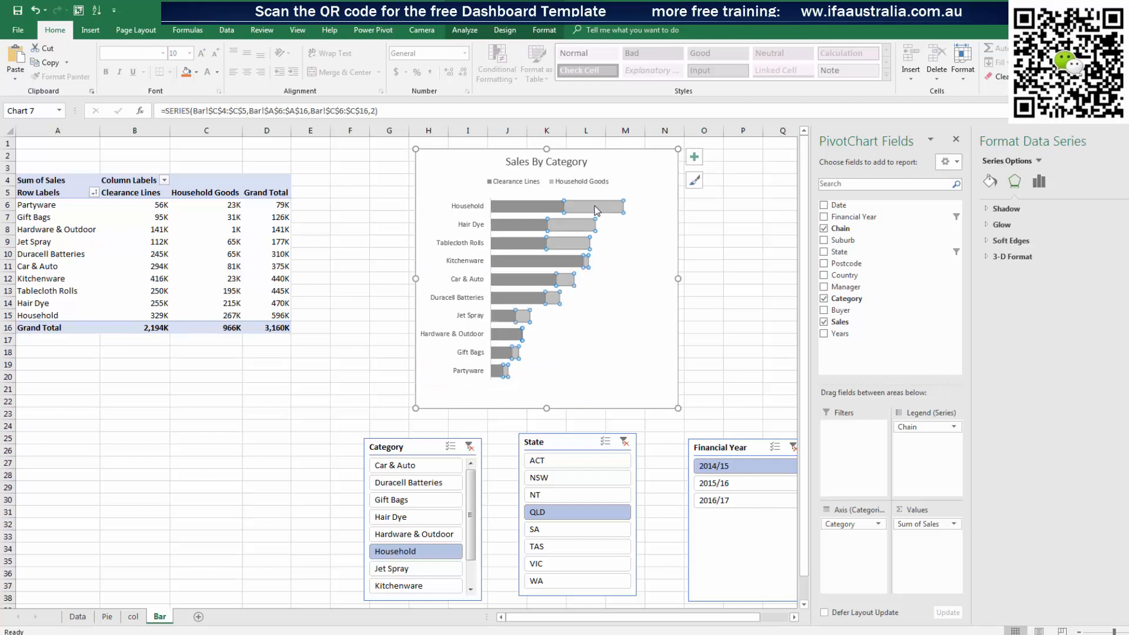
pyautogui.click(695, 156)
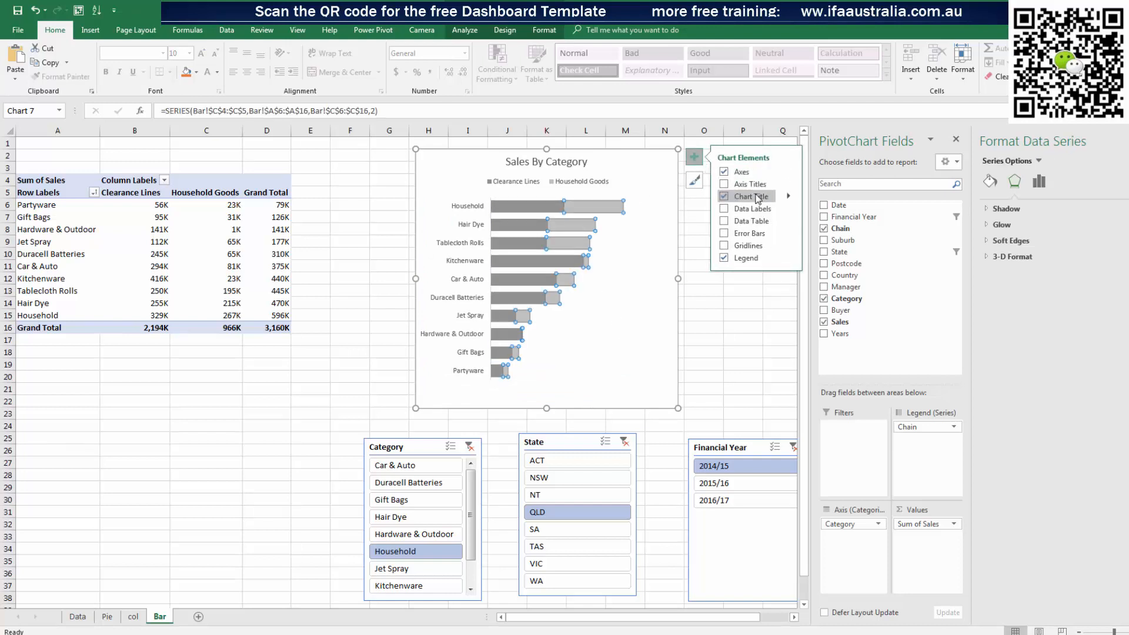
pyautogui.click(789, 213)
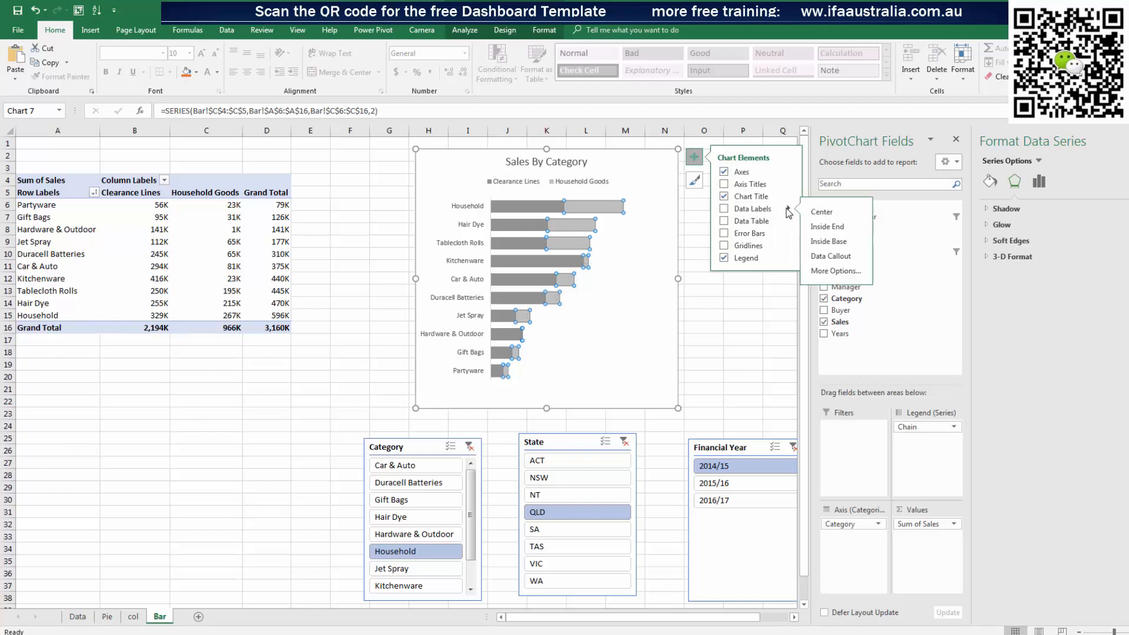
pyautogui.click(840, 267)
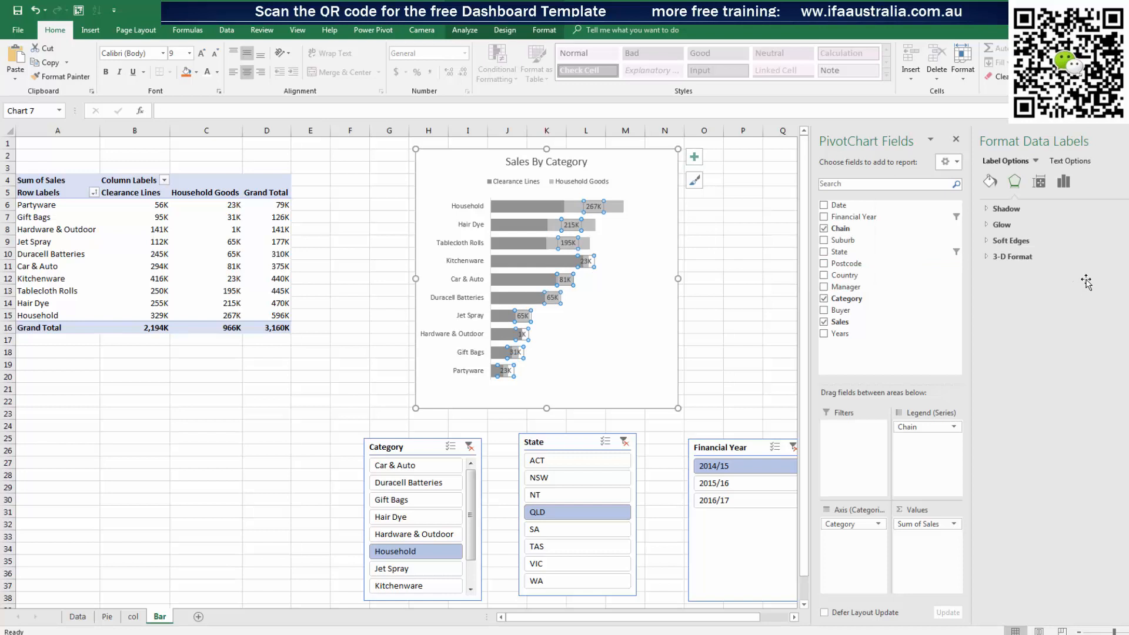
pyautogui.click(1063, 182)
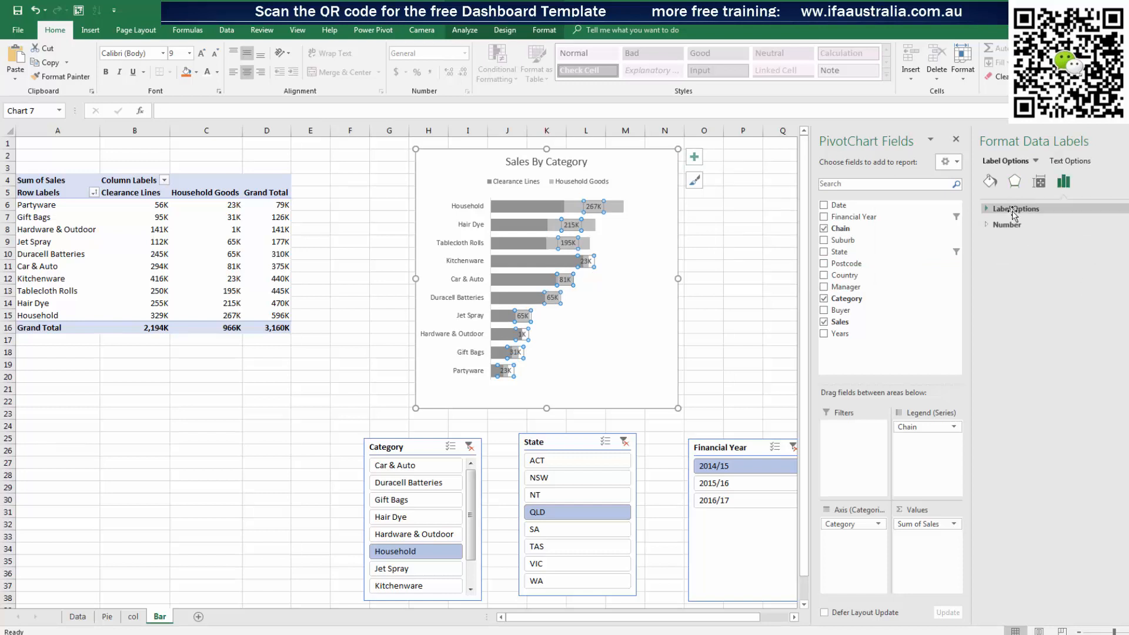
pyautogui.click(1012, 209)
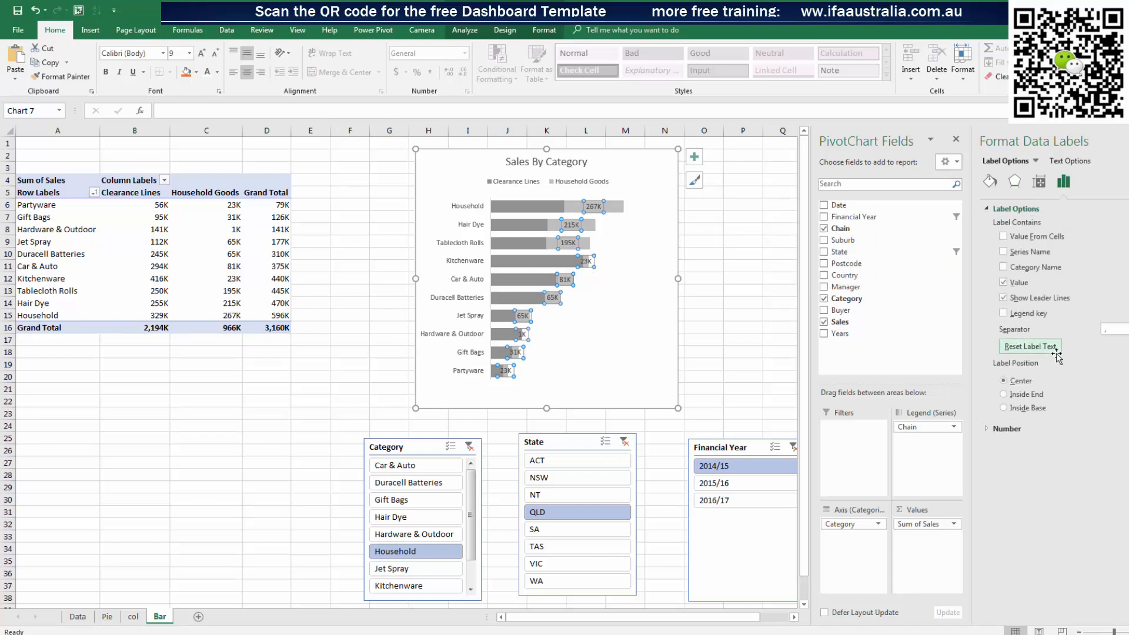
pyautogui.click(1003, 395)
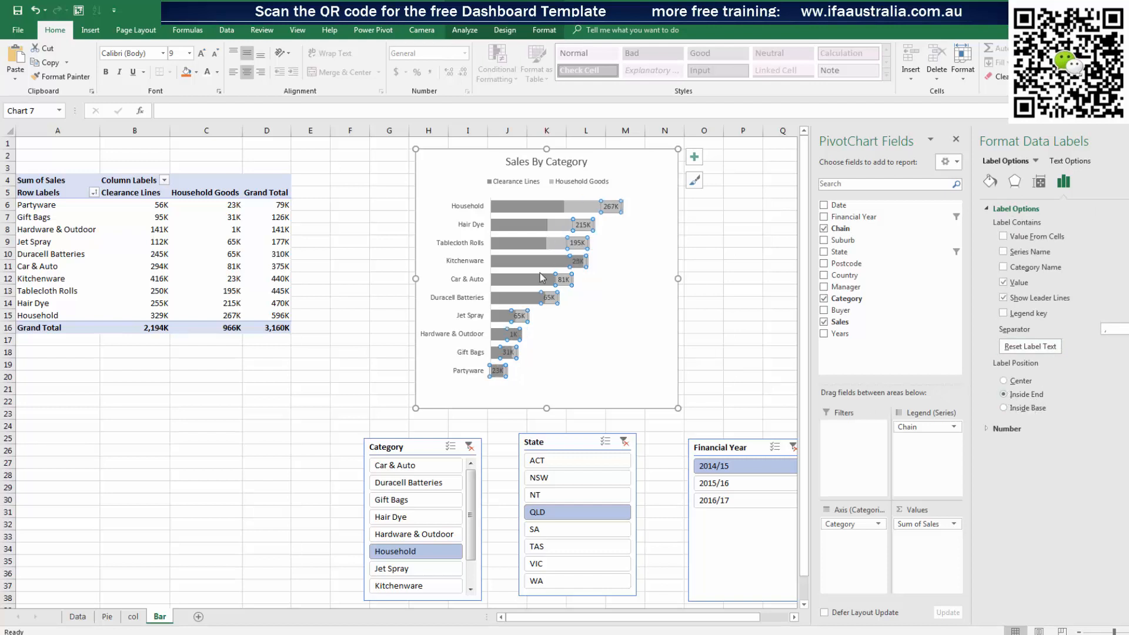
# Move the Household Goods labels for Jet Spray, Hardware & Outdoor, Gift Bags and Partyware outside the ends of their bars
pyautogui.click(753, 326)
pyautogui.click(520, 315)
pyautogui.moveTo(520, 310)
pyautogui.mouseDown()
pyautogui.moveTo(544, 315)
pyautogui.moveTo(525, 370)
pyautogui.mouseUp()
pyautogui.click(513, 334)
pyautogui.click(497, 370)
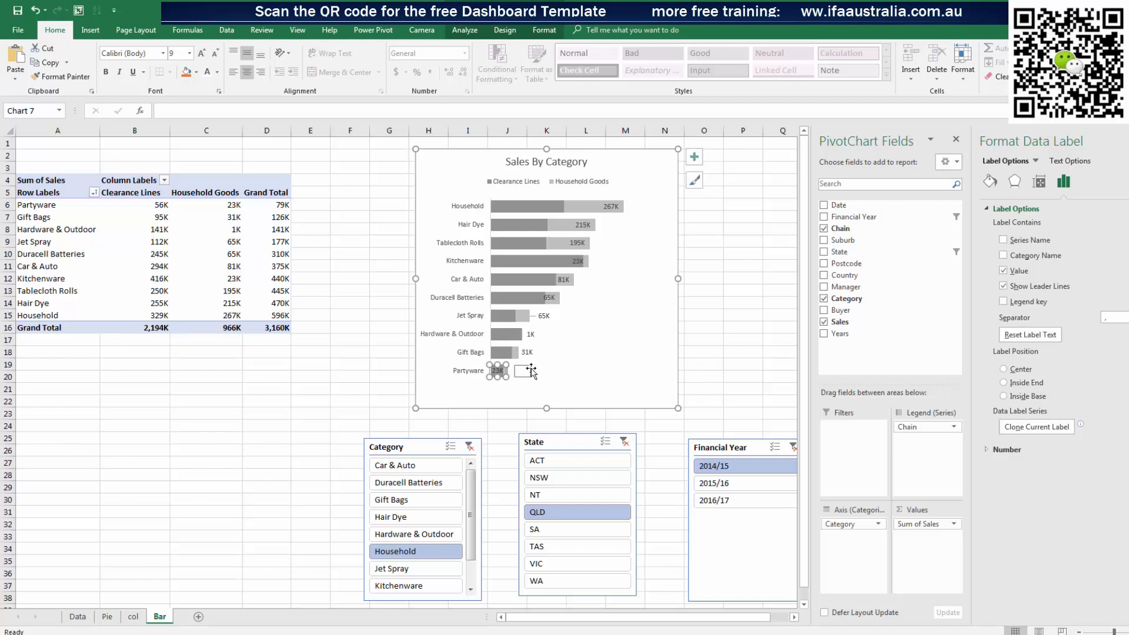
pyautogui.click(747, 291)
# Add data labels to the Clearance Lines series at the Inside Base position
pyautogui.click(517, 203)
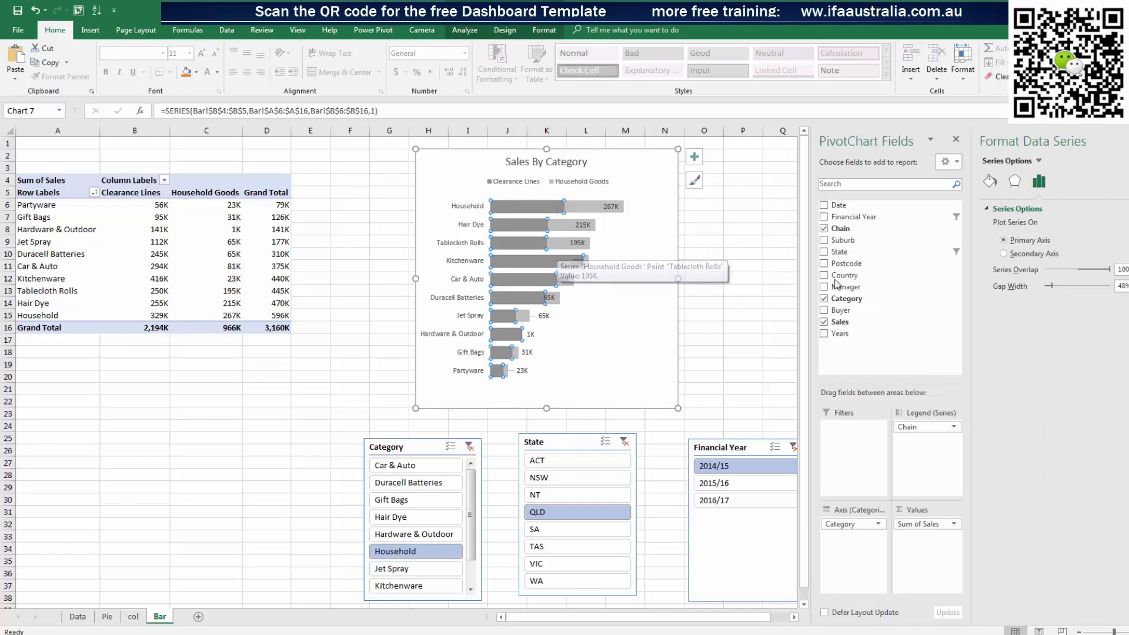
pyautogui.click(694, 160)
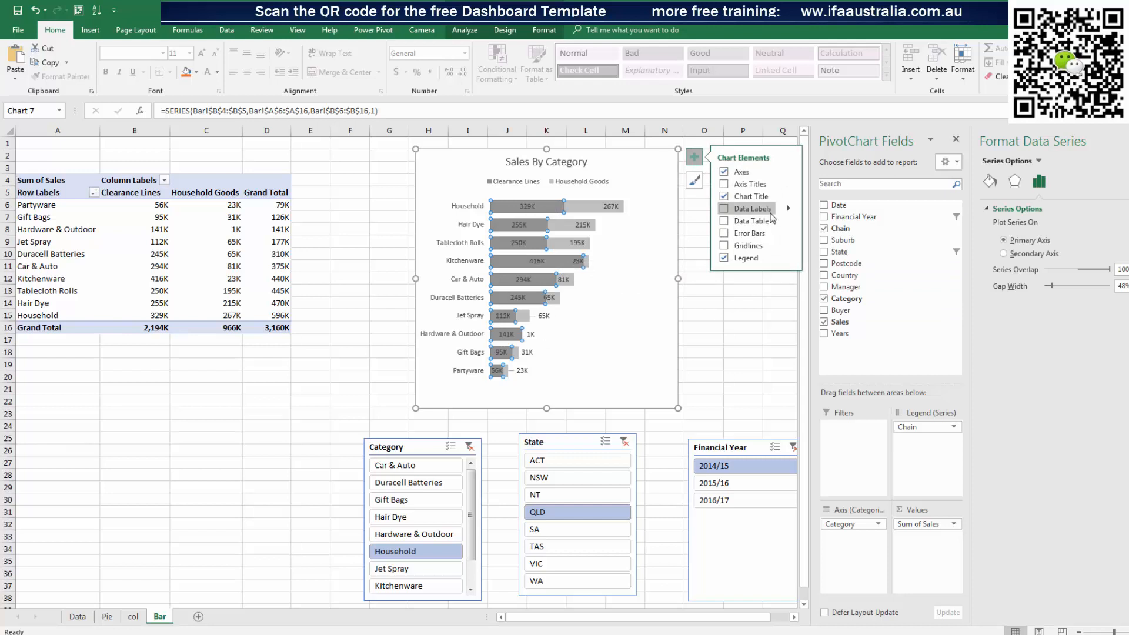
pyautogui.click(771, 214)
pyautogui.click(788, 209)
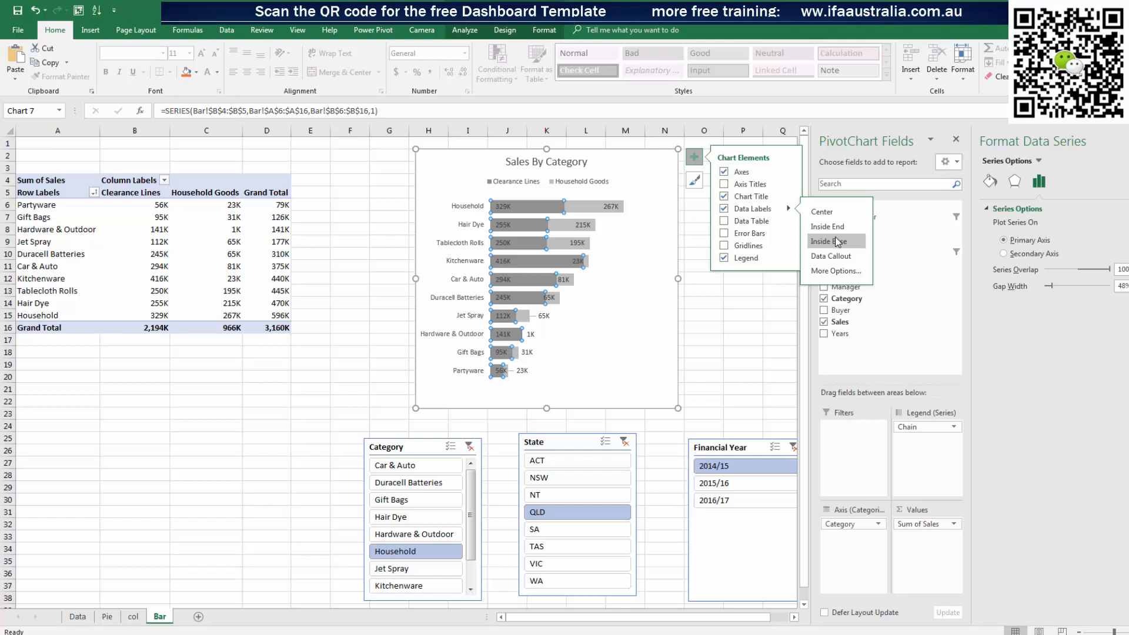
pyautogui.click(744, 330)
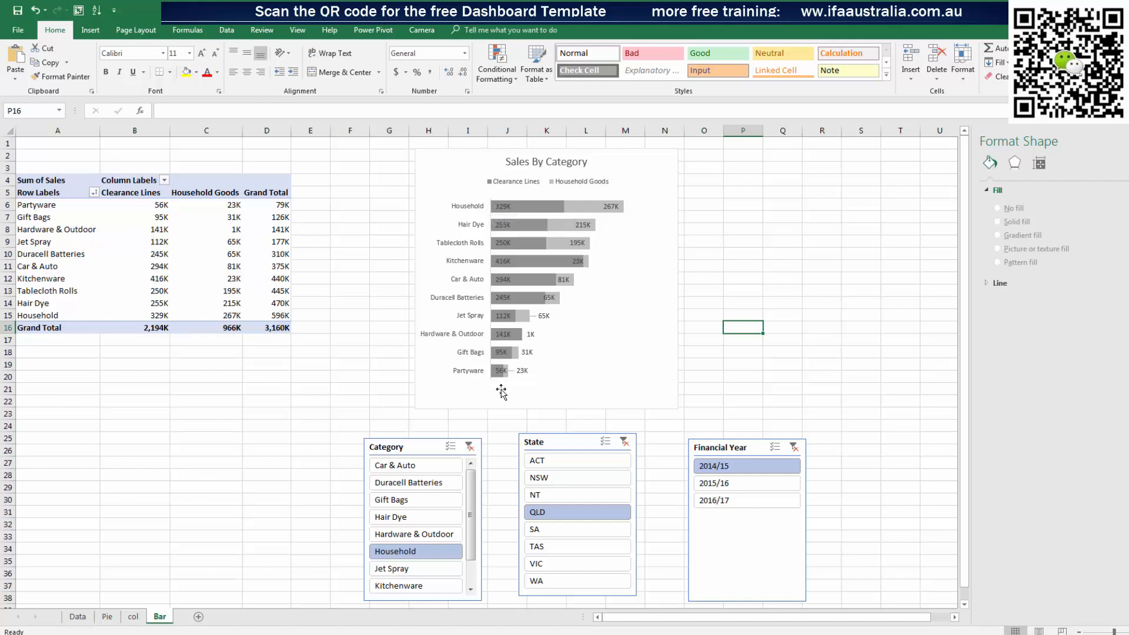
# Set the line of the chart's category axis to No line
pyautogui.click(478, 247)
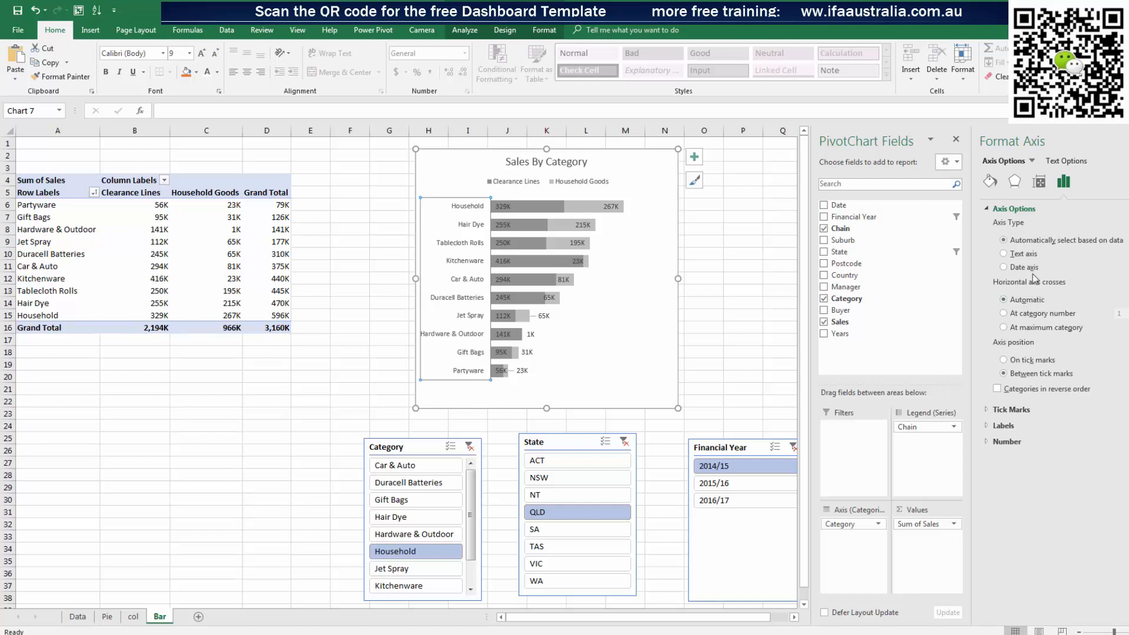
pyautogui.click(990, 182)
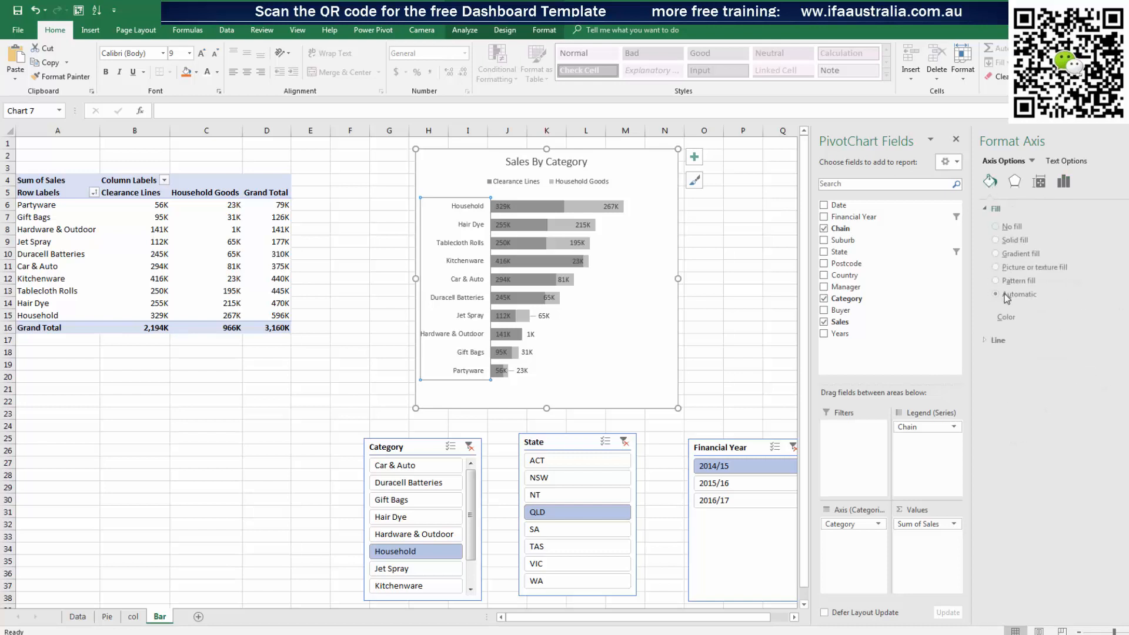
pyautogui.click(998, 339)
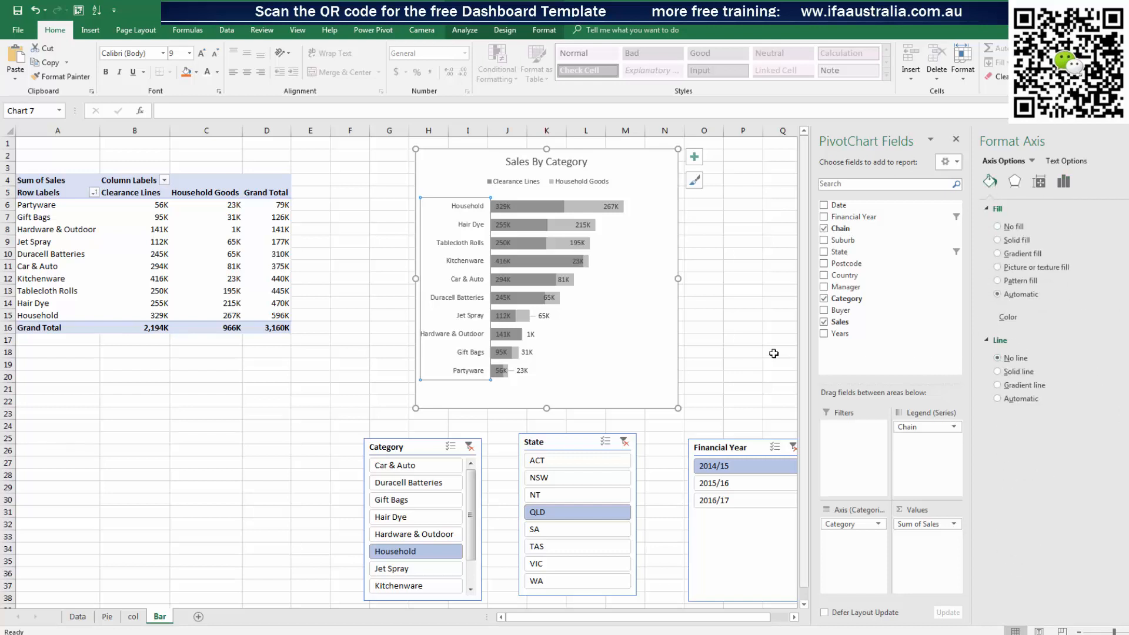
pyautogui.click(770, 351)
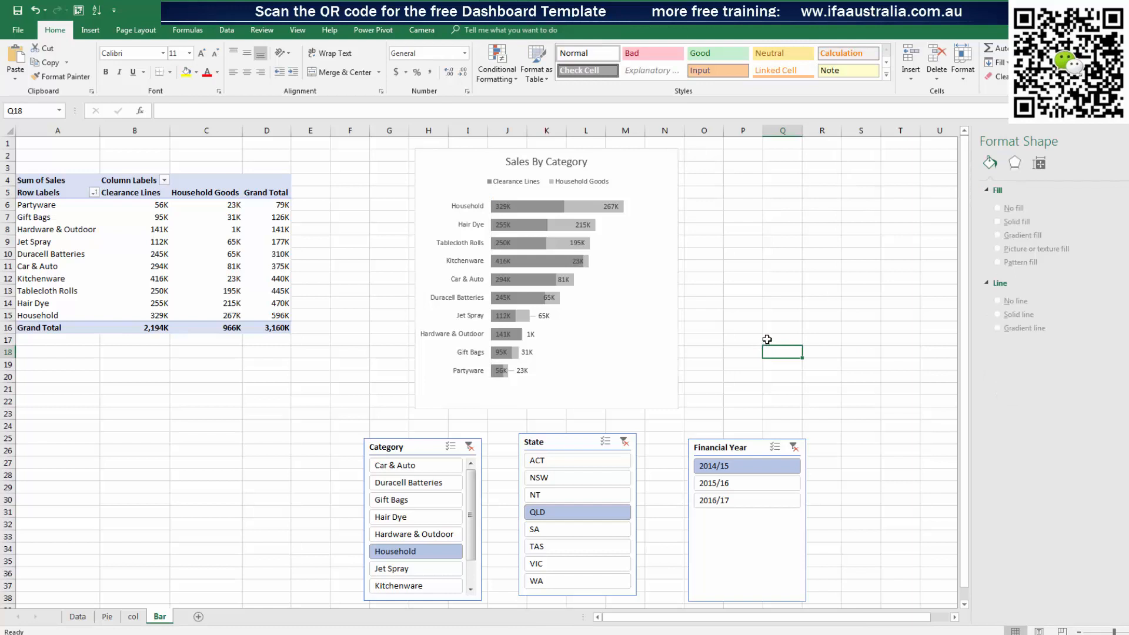
# Test the chart by filtering the State slicer to ACT, NSW, QLD and TAS, and return it to QLD
pyautogui.click(579, 461)
pyautogui.click(579, 477)
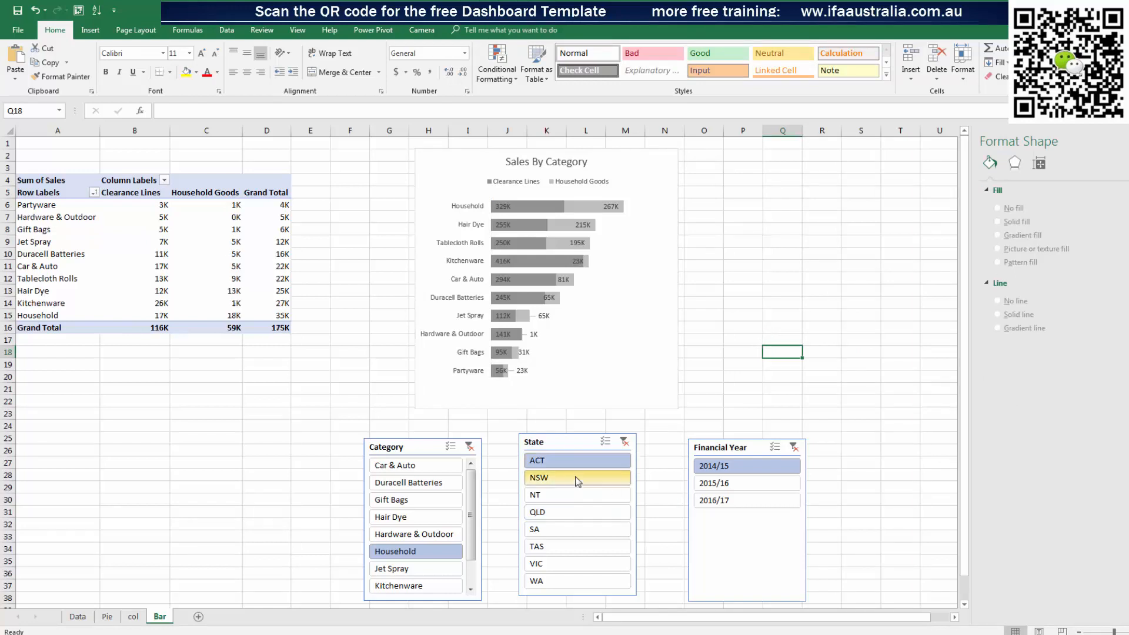
pyautogui.click(585, 511)
pyautogui.click(592, 546)
pyautogui.click(581, 511)
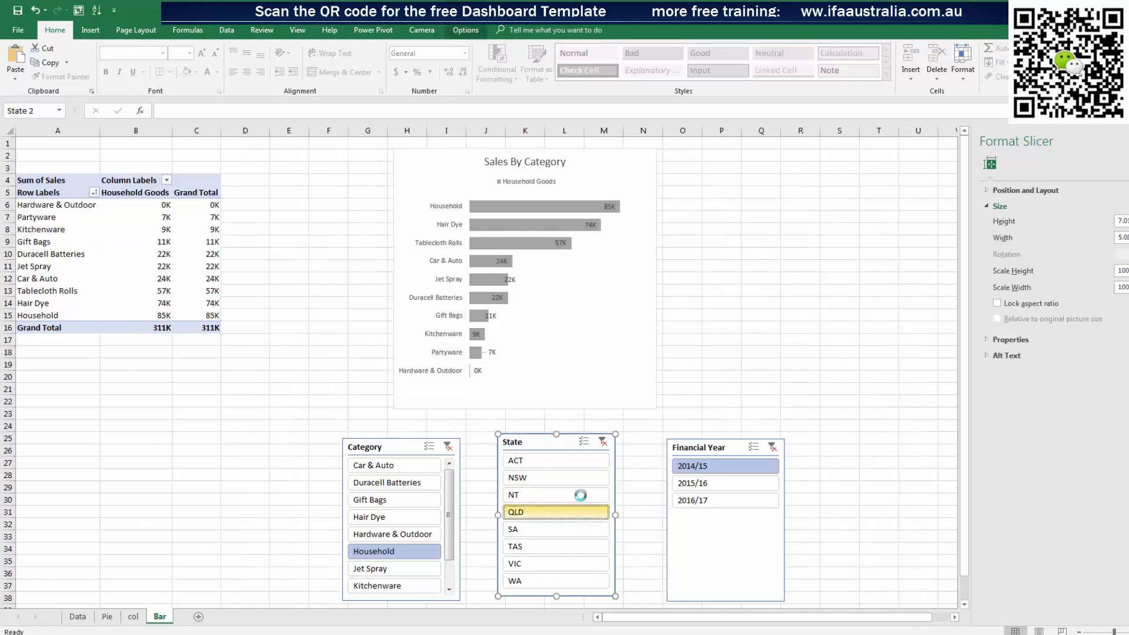
# Test the chart with the State slicer on NSW and SA and the Financial Year slicer, and set the Category slicer to Hardware & Outdoor
pyautogui.click(570, 478)
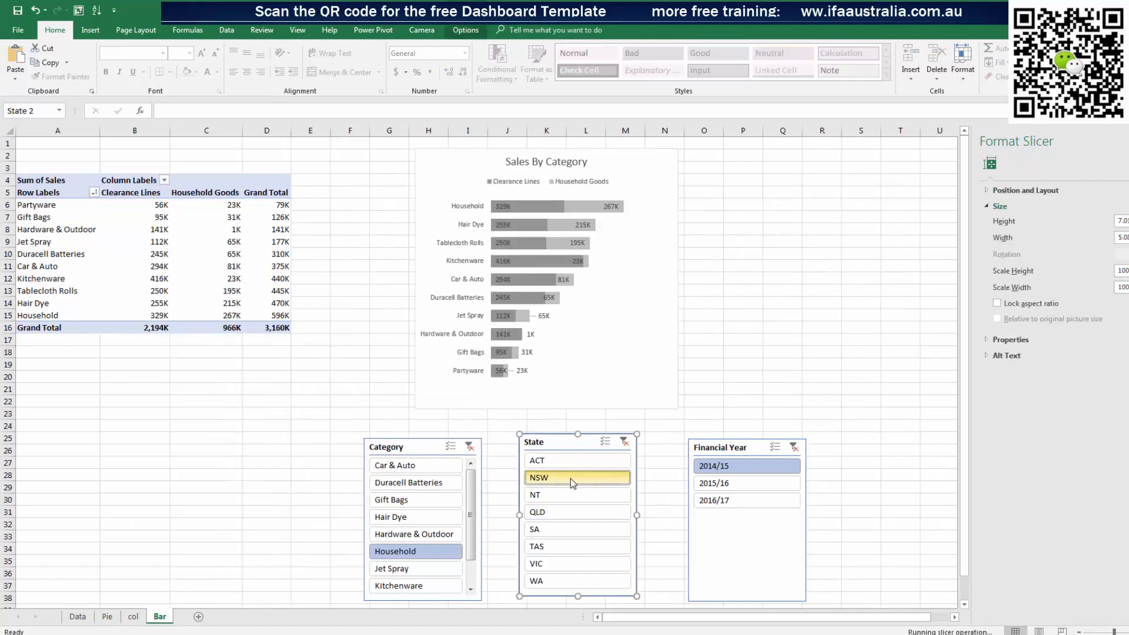
pyautogui.click(723, 488)
pyautogui.click(725, 465)
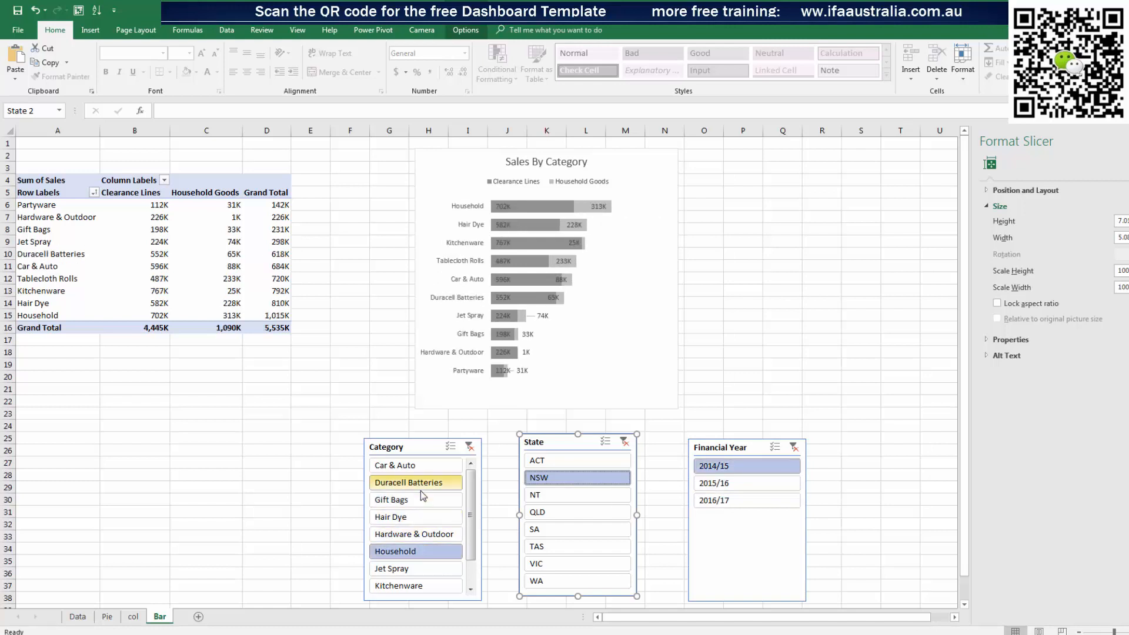
pyautogui.click(421, 534)
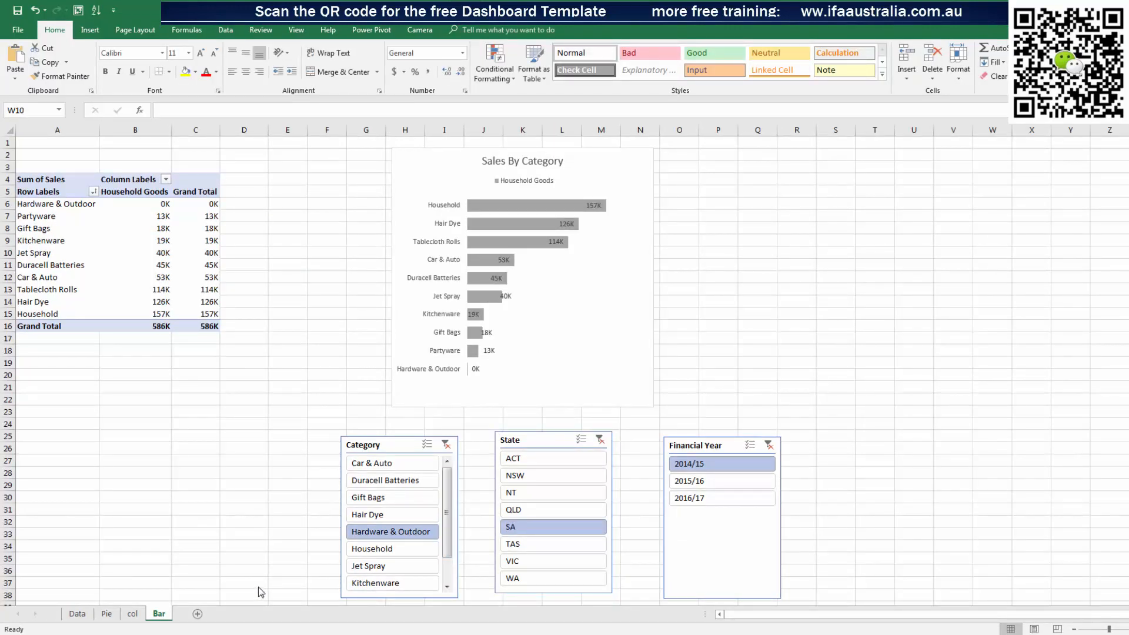
# Duplicate the Bar sheet directly after the original, keeping only the PivotTable on the copy
pyautogui.click(163, 615)
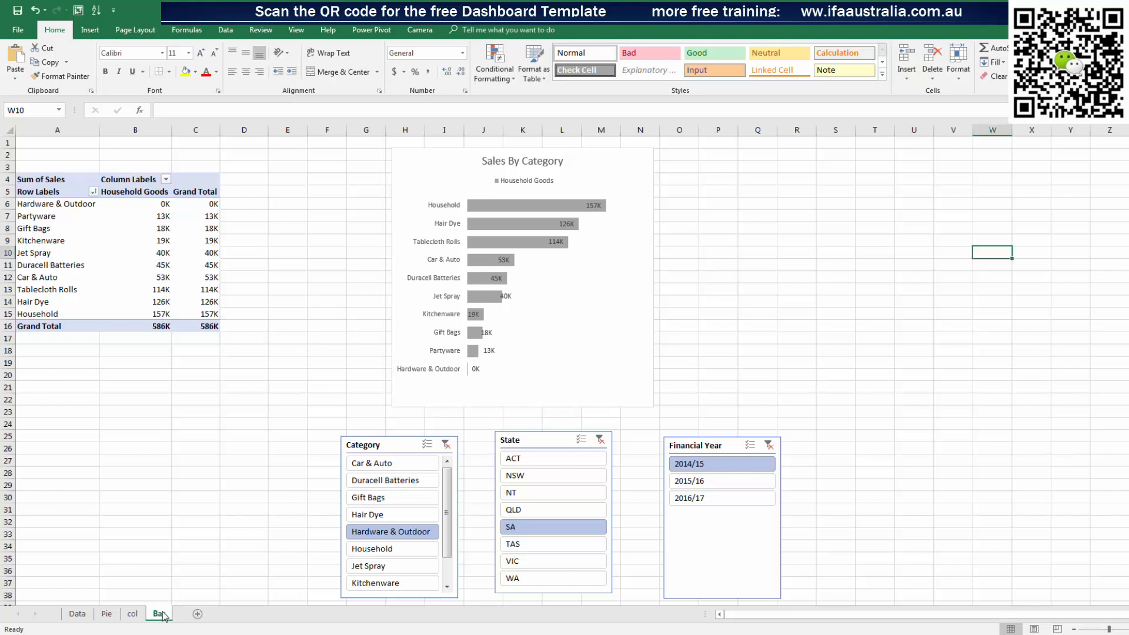
pyautogui.moveTo(163, 613); pyautogui.dragTo(179, 613)
pyautogui.click(465, 470)
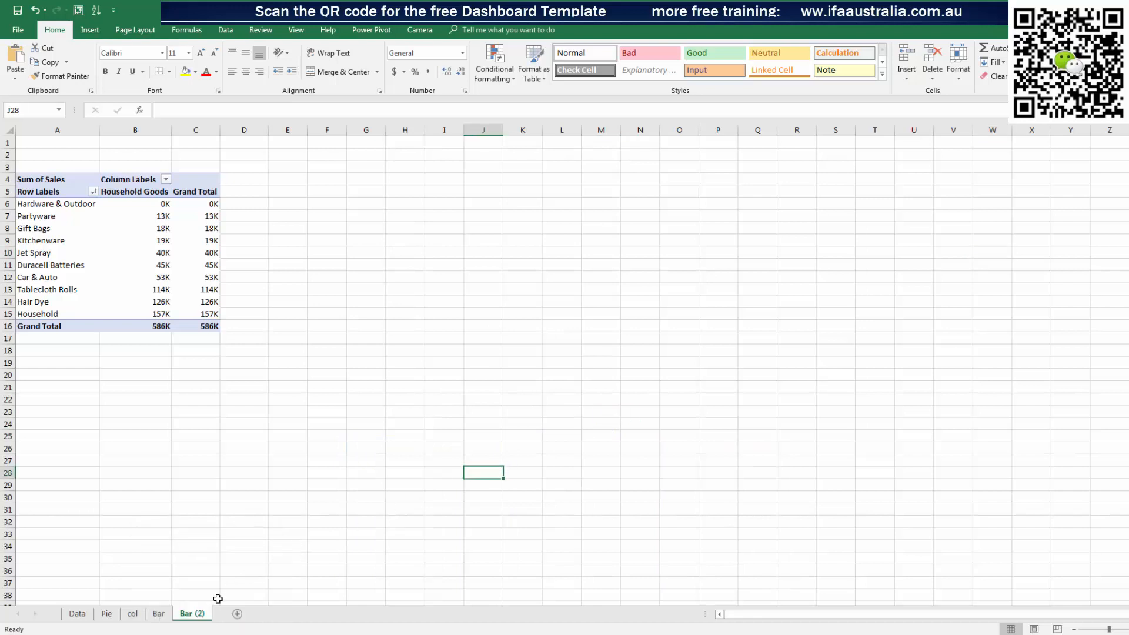
# Rename the duplicated sheet as Bar by manager
pyautogui.doubleClick(199, 614)
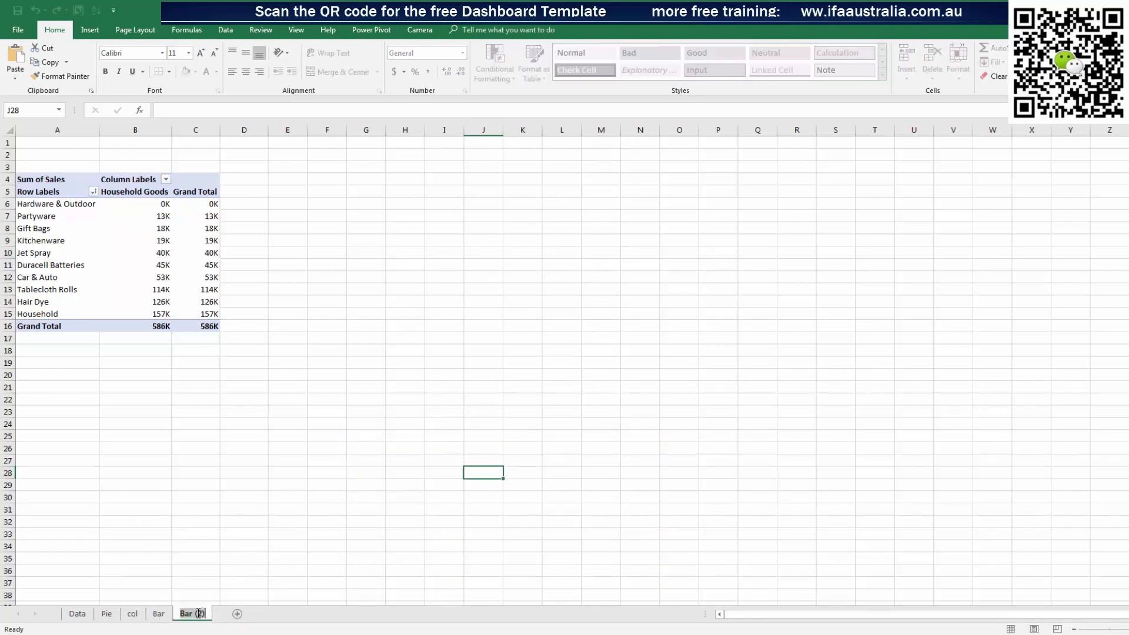
pyautogui.moveTo(195, 614); pyautogui.dragTo(223, 613)
pyautogui.click(158, 614)
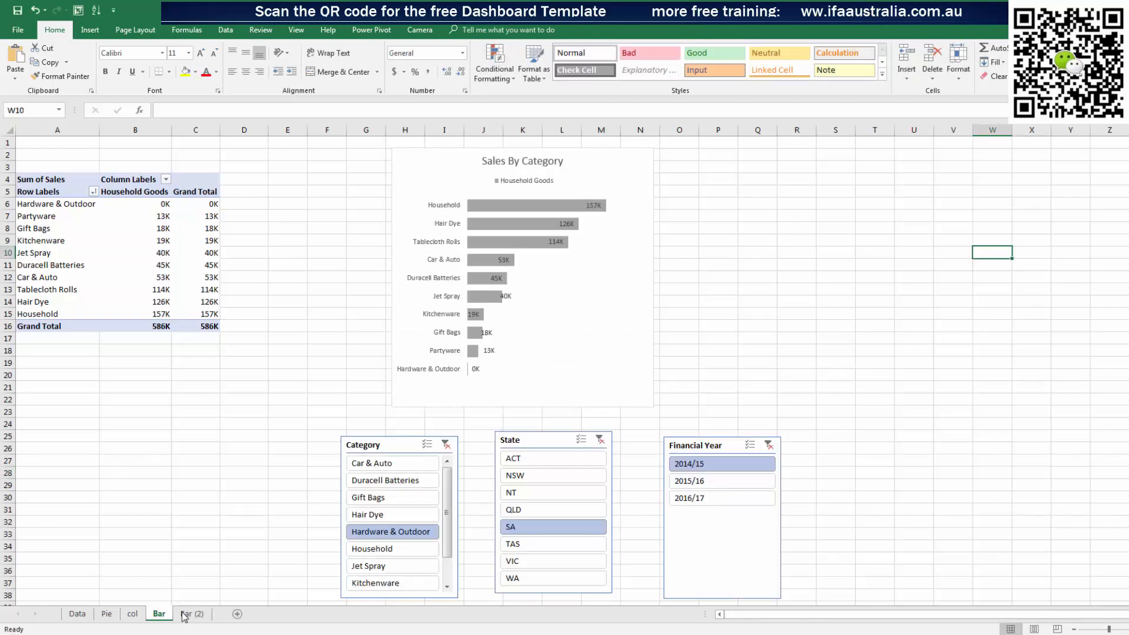
pyautogui.click(192, 614)
pyautogui.doubleClick(198, 613)
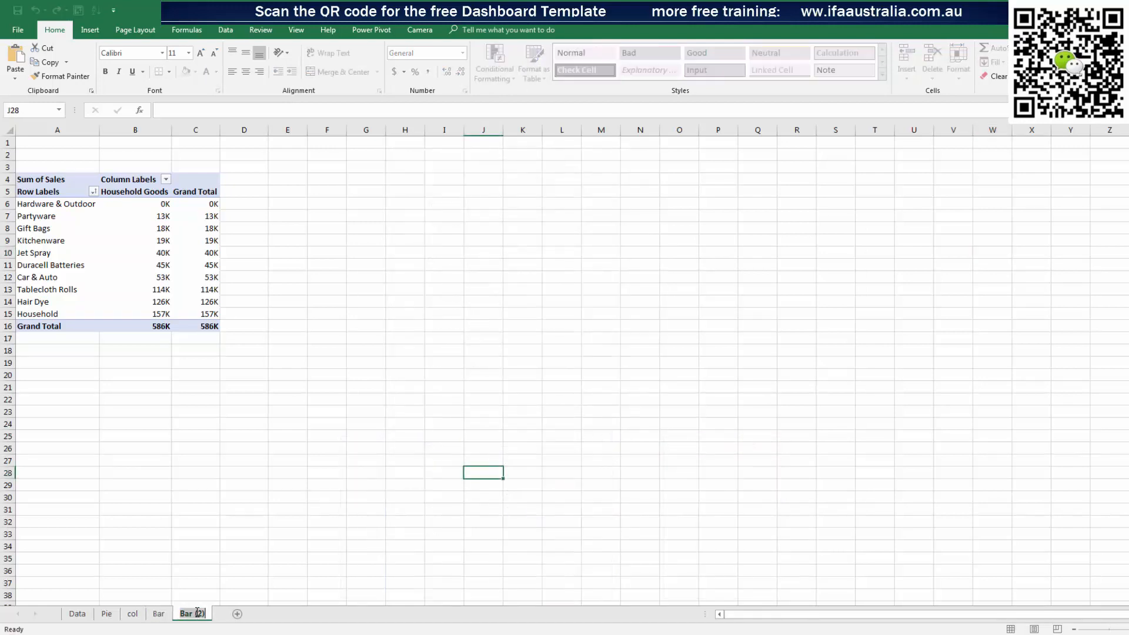
pyautogui.moveTo(197, 613); pyautogui.dragTo(230, 613)
pyautogui.write('by manager')
pyautogui.click(502, 405)
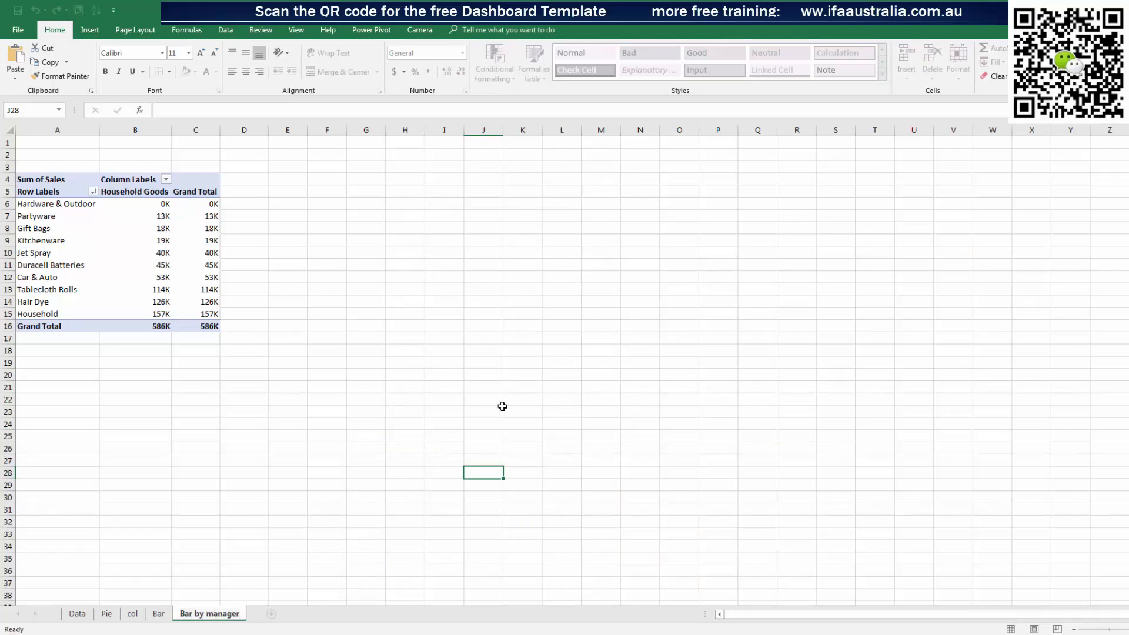
# Replace the Category field with Manager in the rows of the PivotTable on the Bar by manager sheet
pyautogui.click(85, 241)
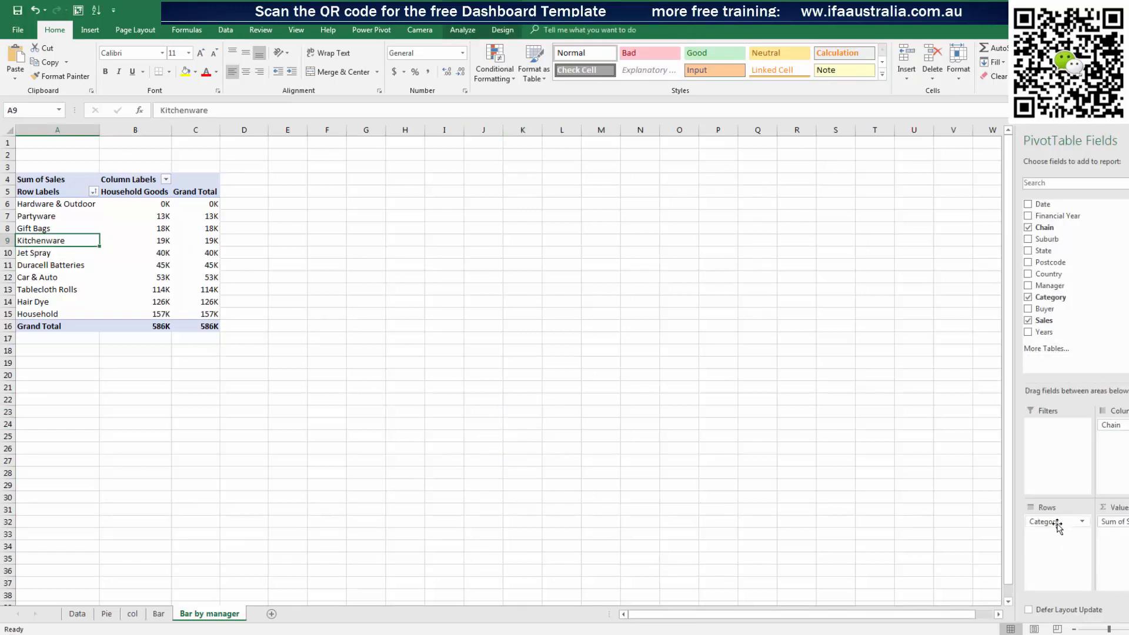
pyautogui.moveTo(1058, 525); pyautogui.dragTo(1097, 370)
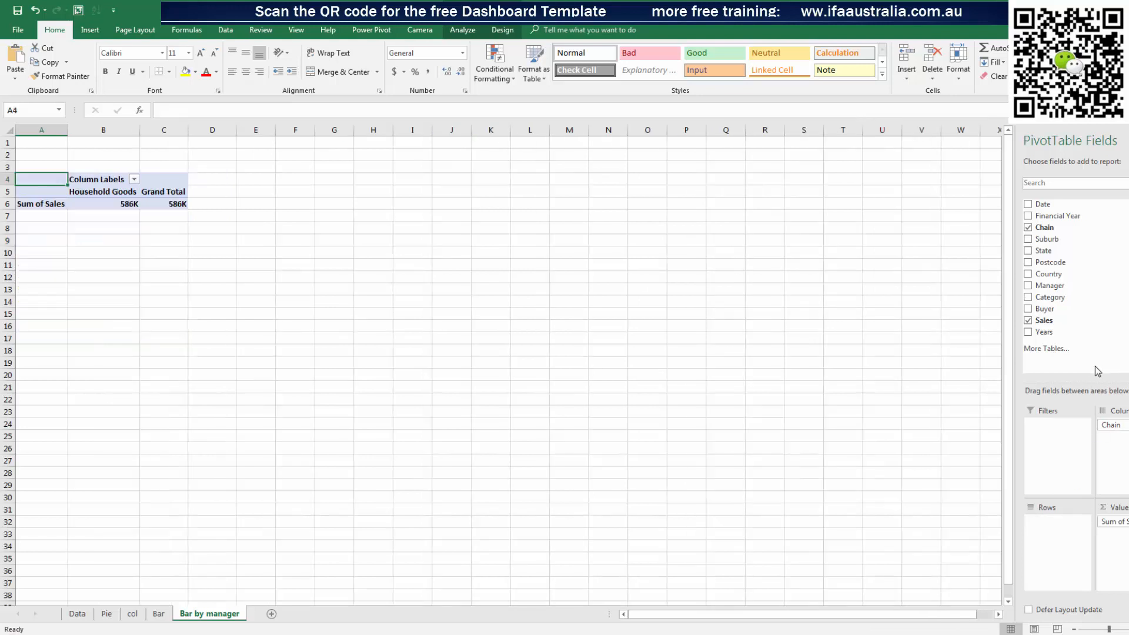
pyautogui.moveTo(1058, 286); pyautogui.dragTo(1060, 523)
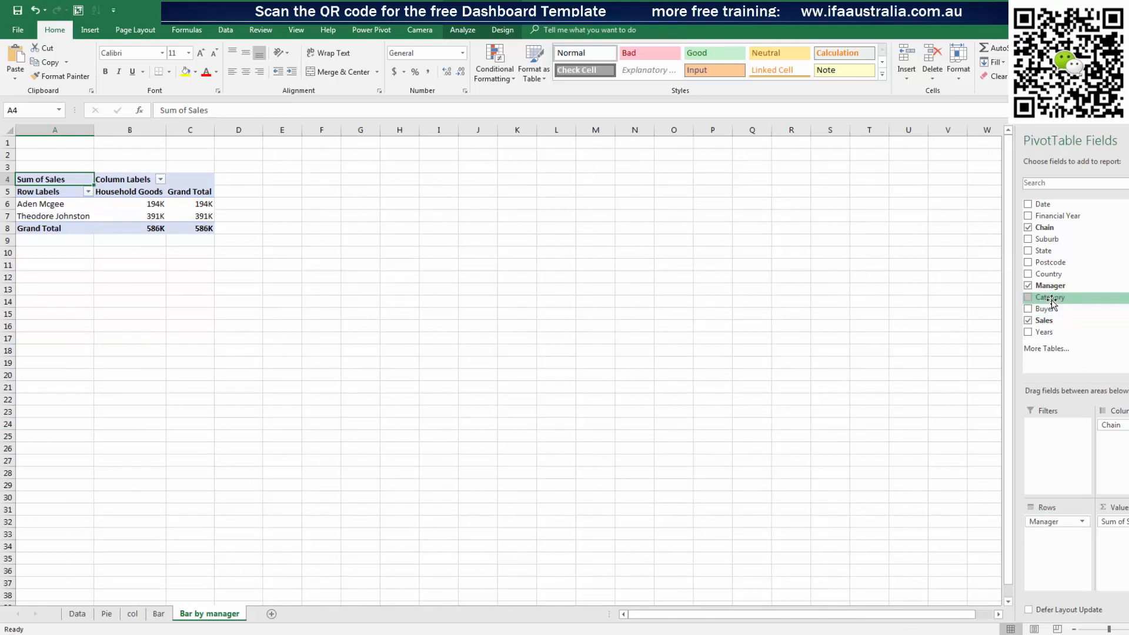
# Add the State field to the PivotTable rows and place it above Manager, so managers are grouped by state
pyautogui.moveTo(1052, 251); pyautogui.dragTo(1066, 534)
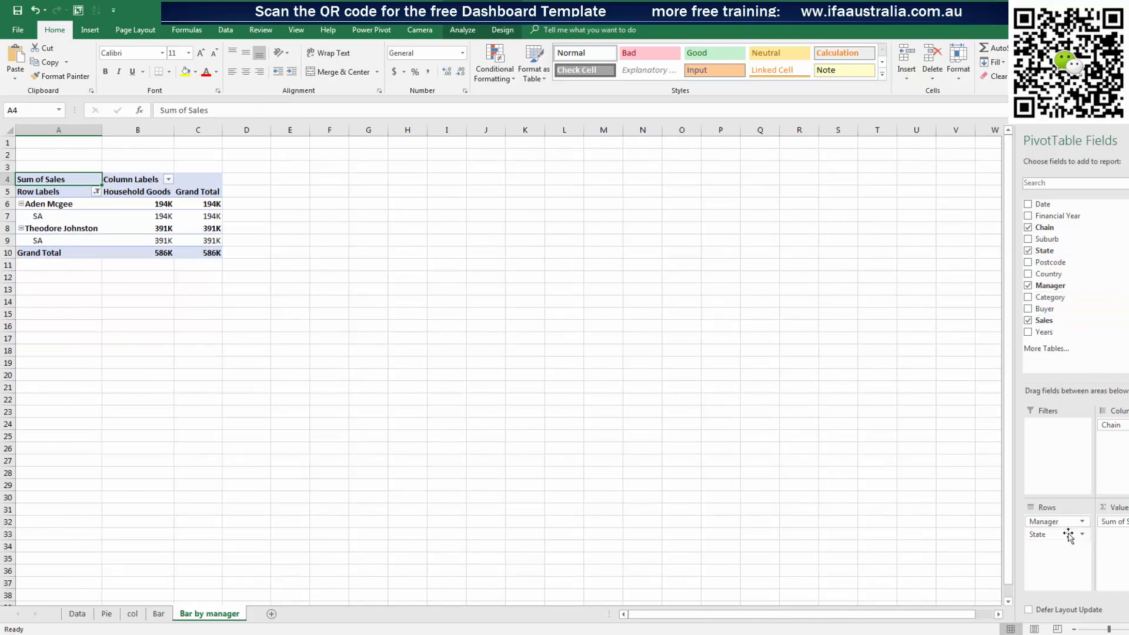
pyautogui.click(96, 191)
pyautogui.moveTo(154, 360)
pyautogui.mouseDown()
pyautogui.moveTo(155, 416)
pyautogui.moveTo(166, 351)
pyautogui.mouseUp()
pyautogui.click(296, 259)
pyautogui.click(21, 228)
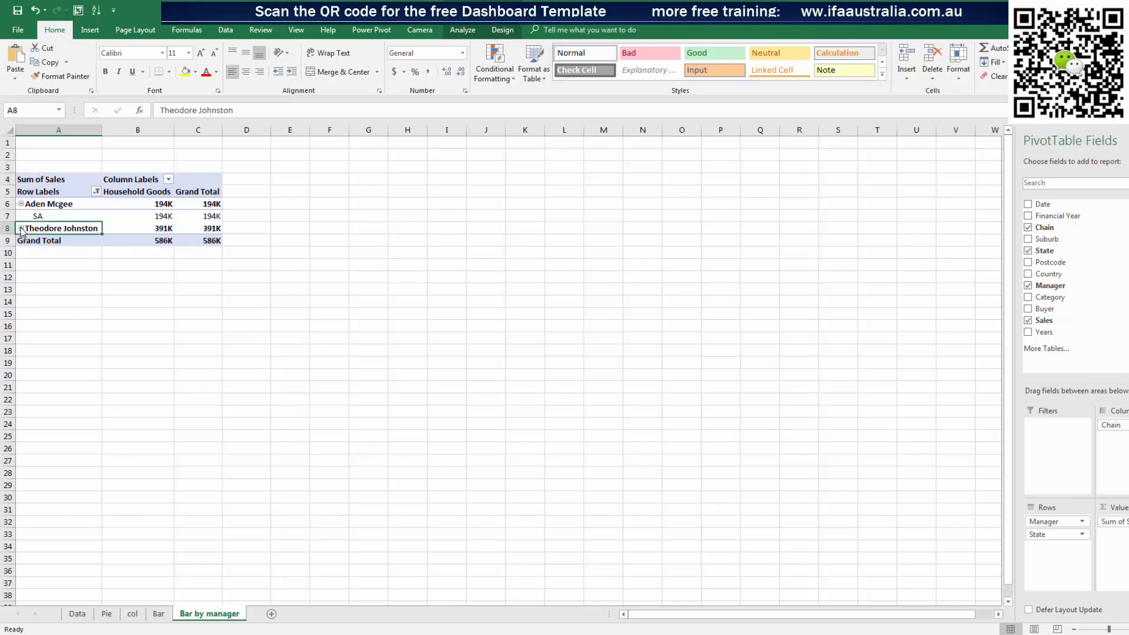
pyautogui.click(21, 229)
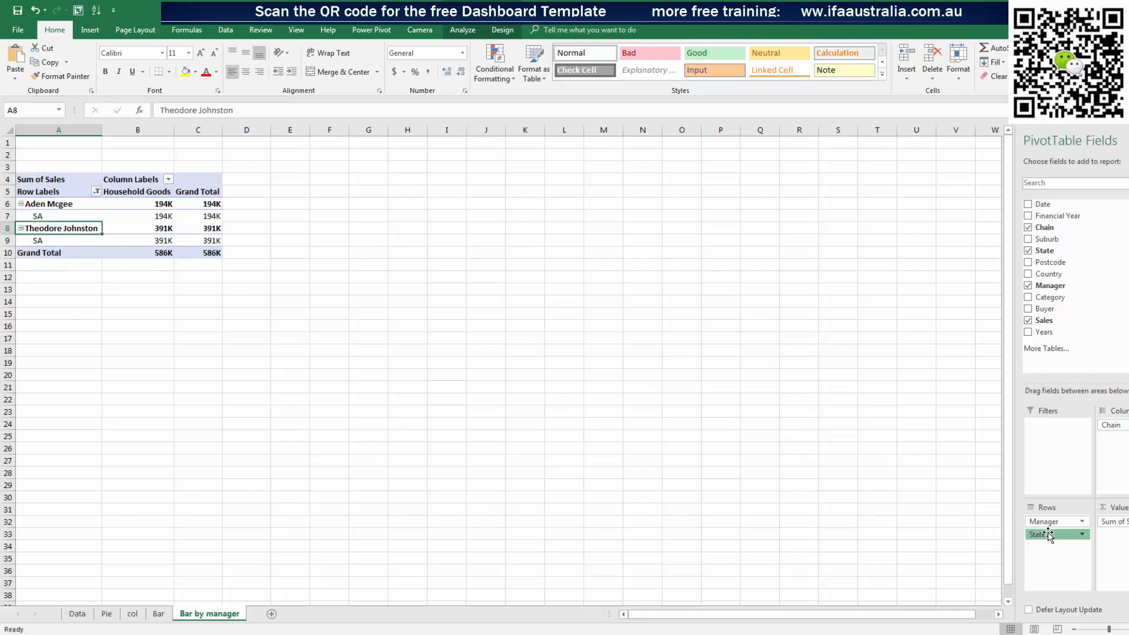
pyautogui.moveTo(1049, 535); pyautogui.dragTo(1053, 521)
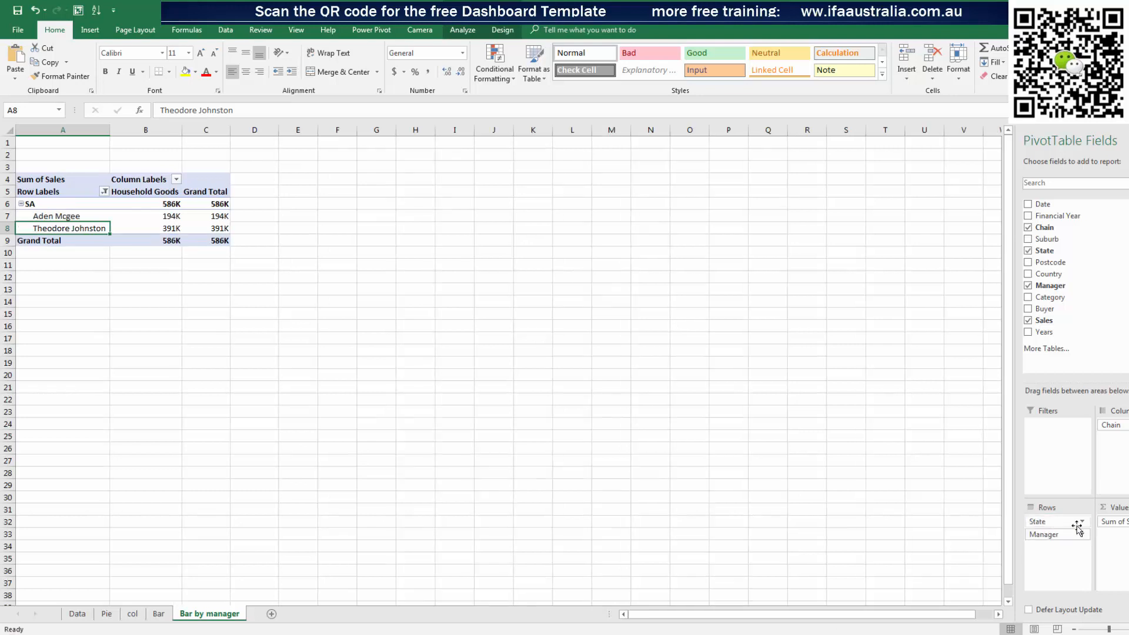
# Look through the Manager filter list, then collapse and expand the SA group to examine its managers
pyautogui.click(104, 191)
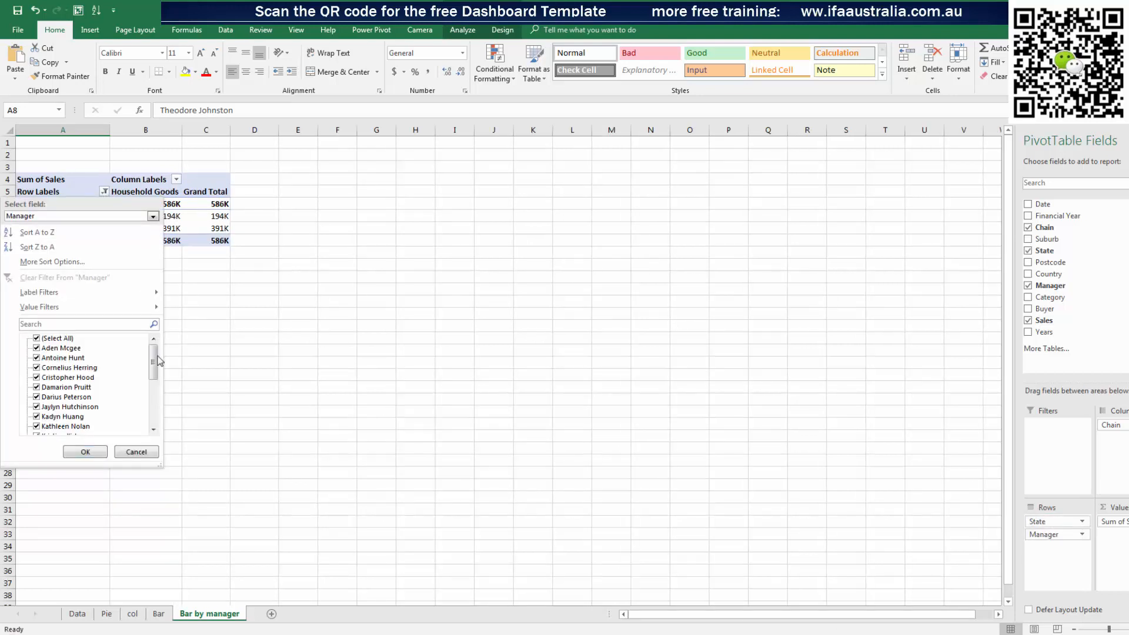
pyautogui.moveTo(153, 360); pyautogui.dragTo(153, 406)
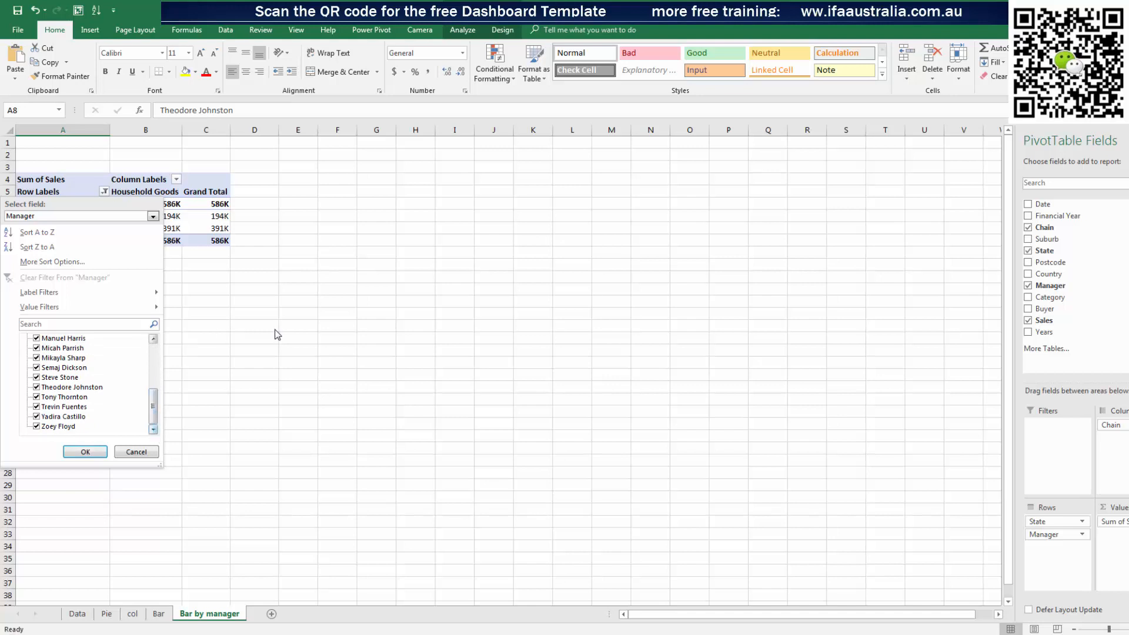
pyautogui.press('Escape')
pyautogui.doubleClick(22, 204)
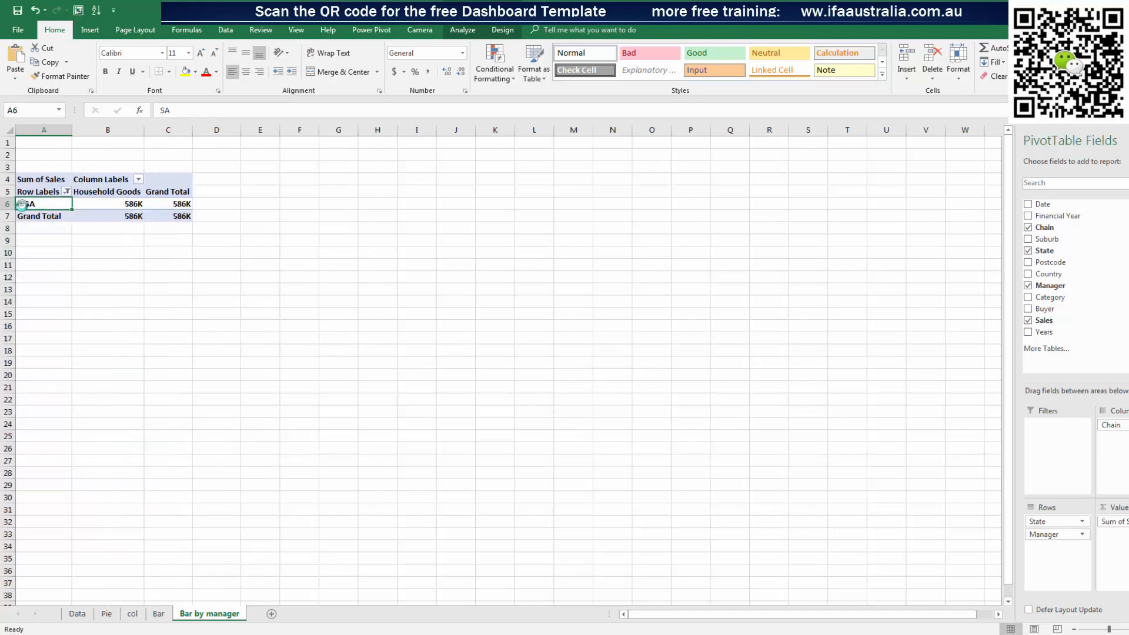
pyautogui.doubleClick(21, 204)
pyautogui.doubleClick(22, 204)
pyautogui.doubleClick(23, 205)
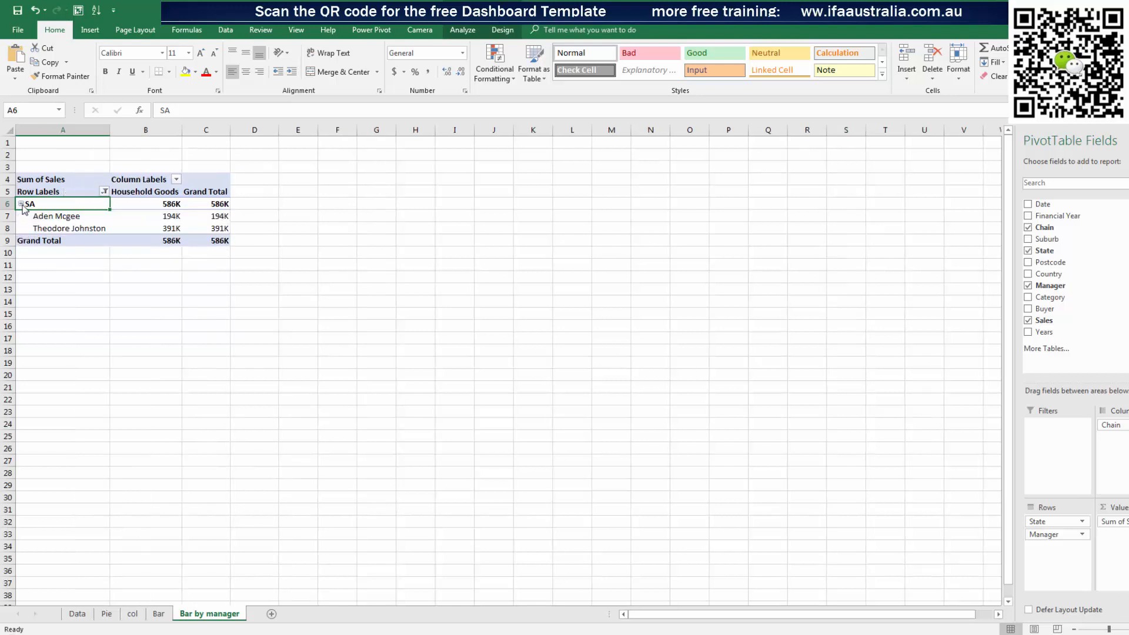
pyautogui.click(22, 204)
pyautogui.click(22, 204)
# Filter the Bar sheet's State slicer to QLD and copy its Category, State and Financial Year slicers onto the Bar by manager sheet
pyautogui.click(168, 613)
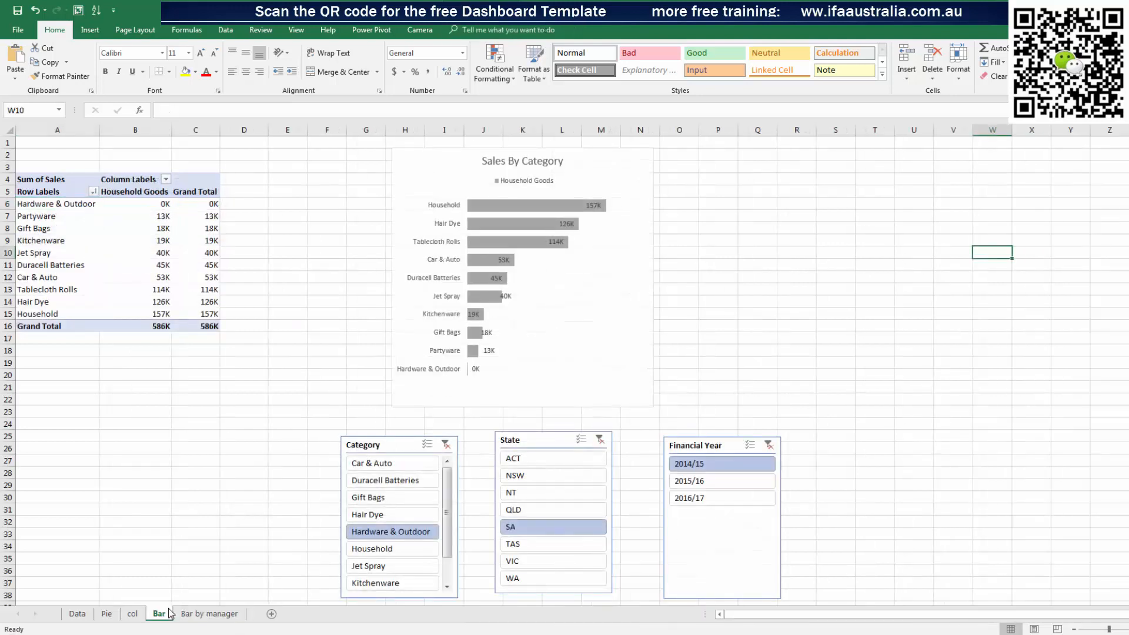
pyautogui.click(545, 517)
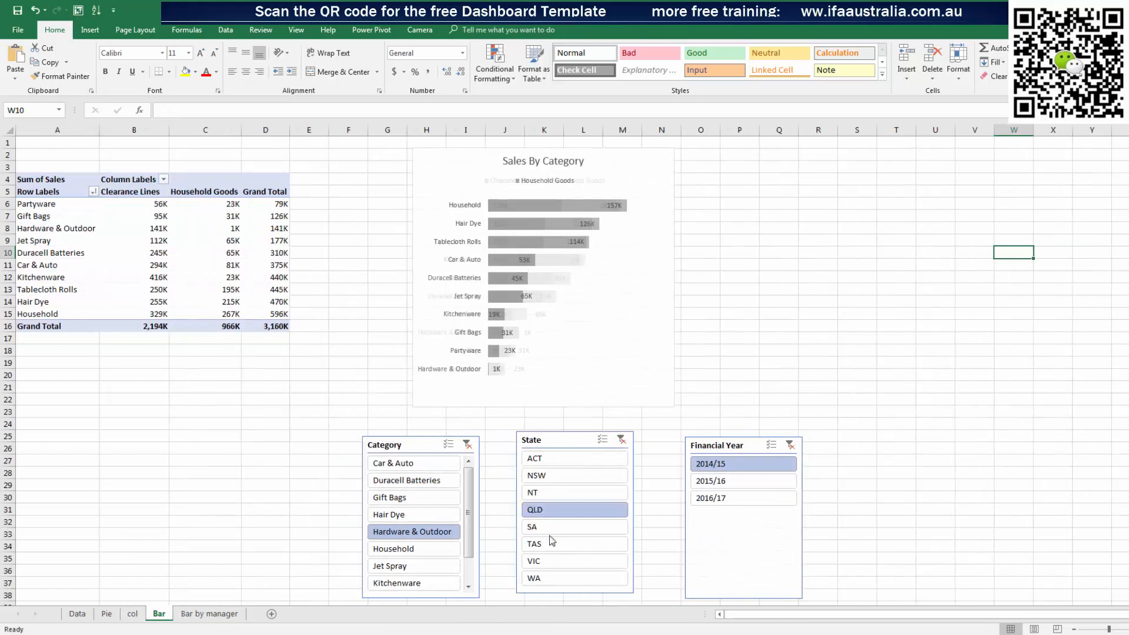
pyautogui.click(432, 451)
pyautogui.keyDown('ctrl'); pyautogui.click(538, 447); pyautogui.keyUp('ctrl')
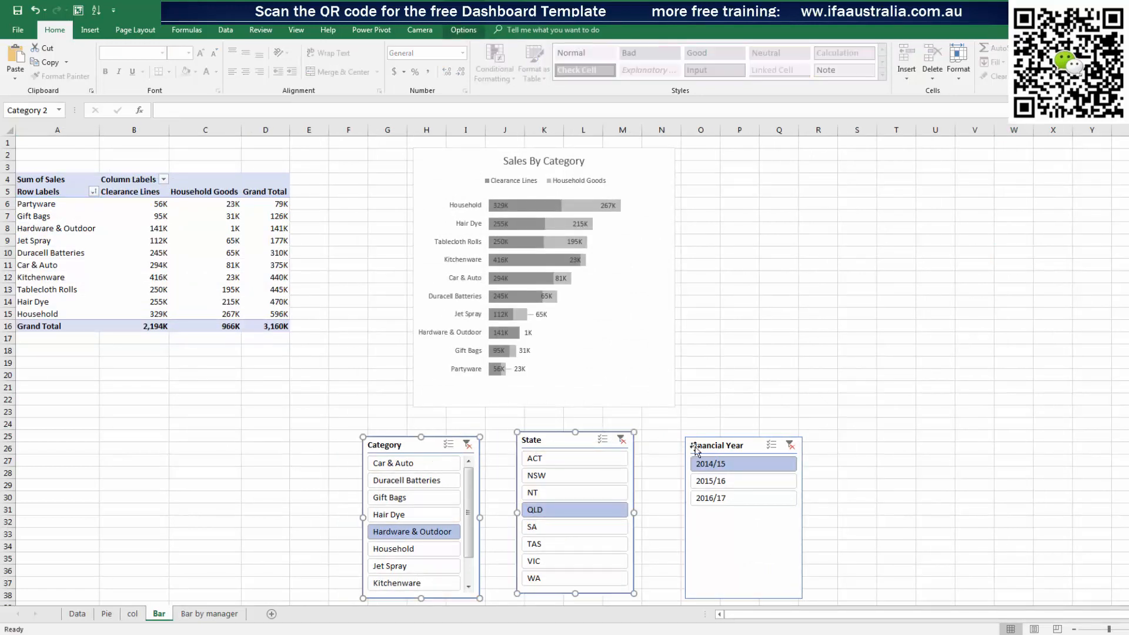
pyautogui.keyDown('ctrl'); pyautogui.click(697, 447); pyautogui.keyUp('ctrl')
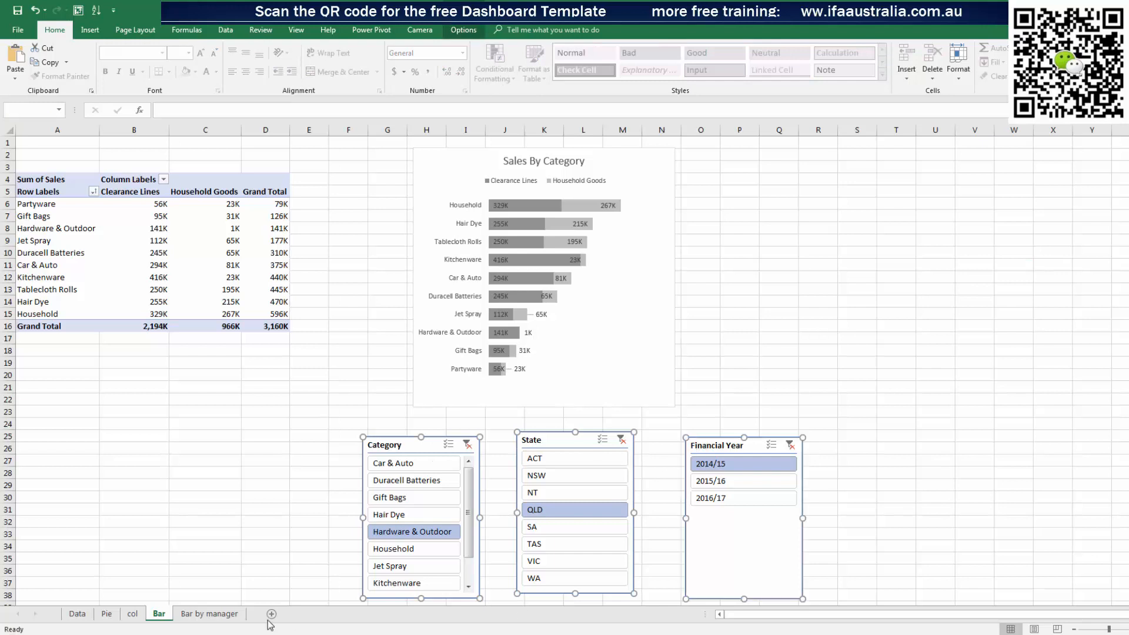
pyautogui.click(223, 613)
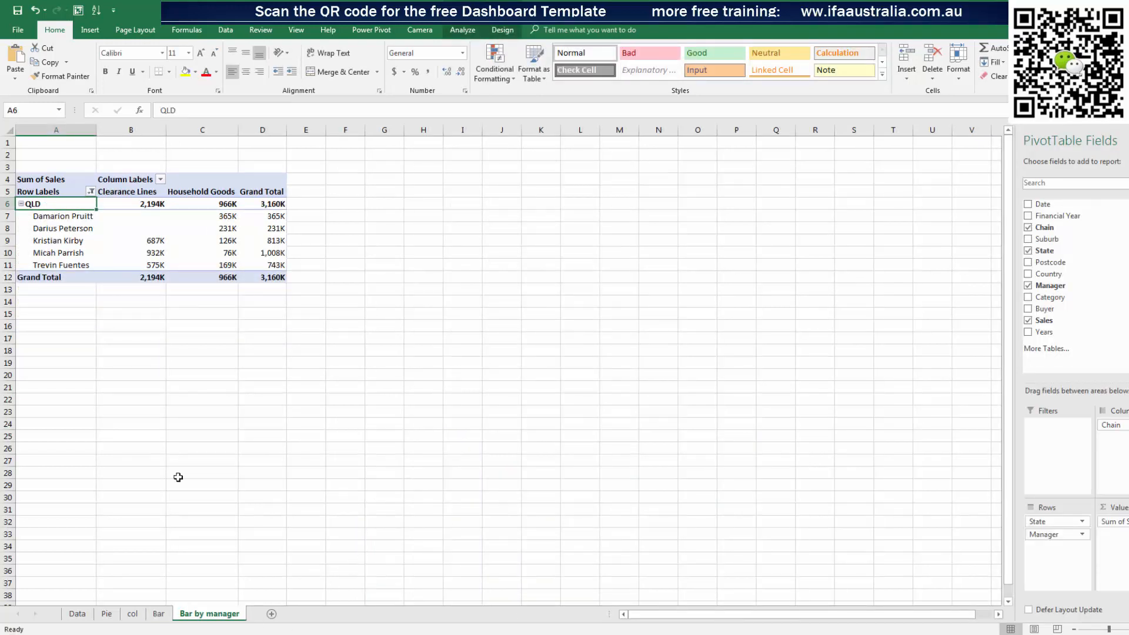
pyautogui.click(417, 468)
pyautogui.hotkey('ctrl', 'v')
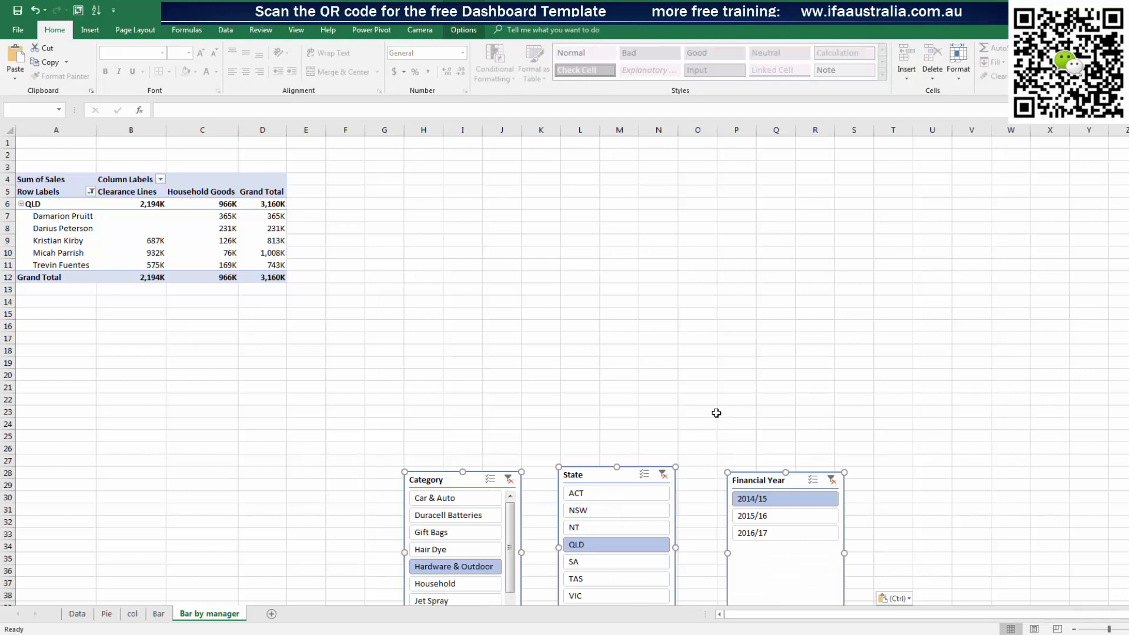
# Clear the State slicer's filter and set the Financial Year slicer to 2015/16 on the Bar by manager sheet
pyautogui.click(663, 474)
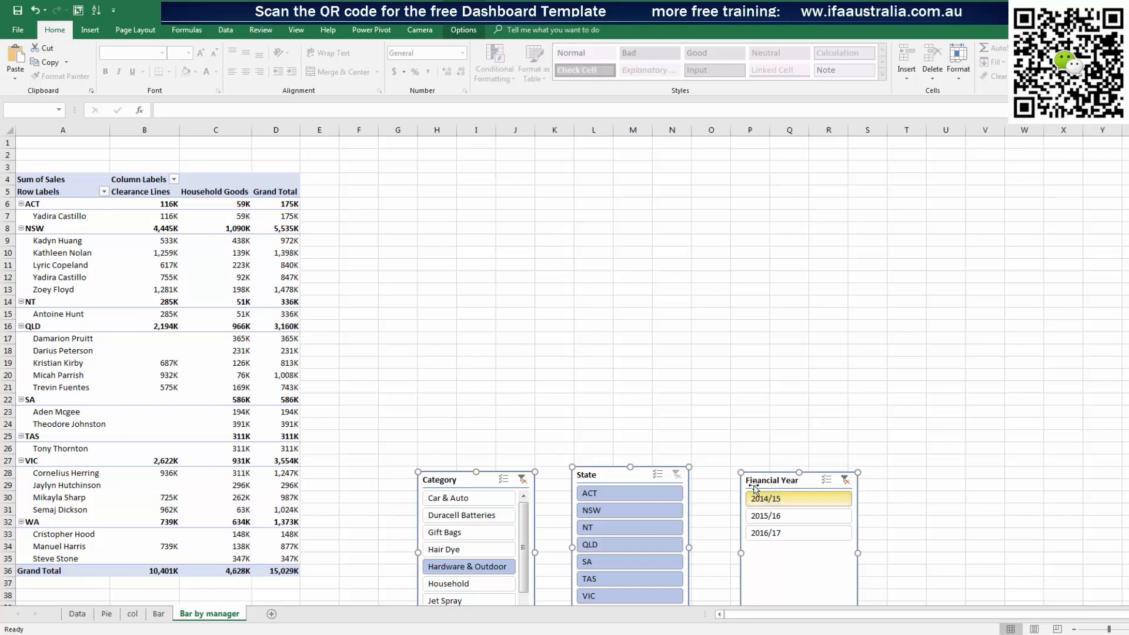
pyautogui.click(139, 373)
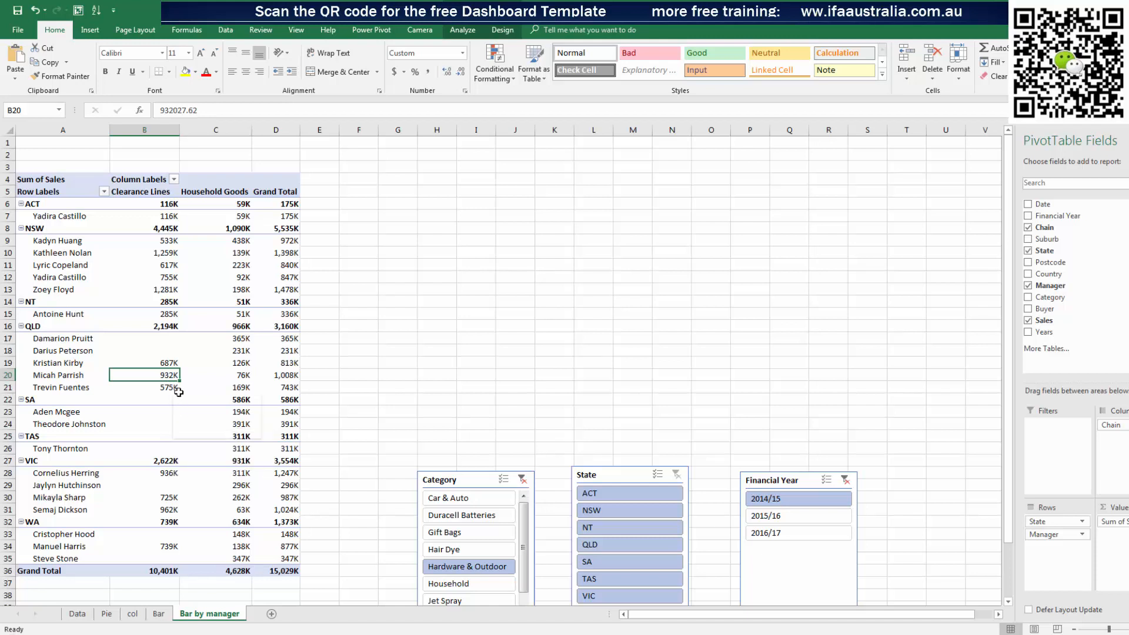
pyautogui.moveTo(179, 391)
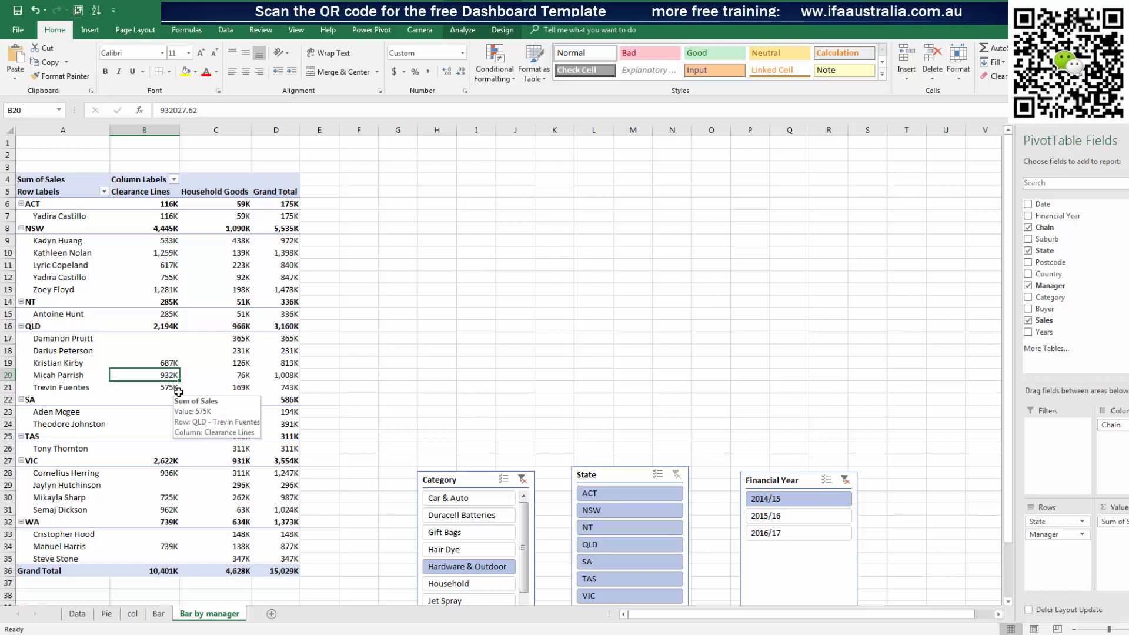
pyautogui.moveTo(128, 359)
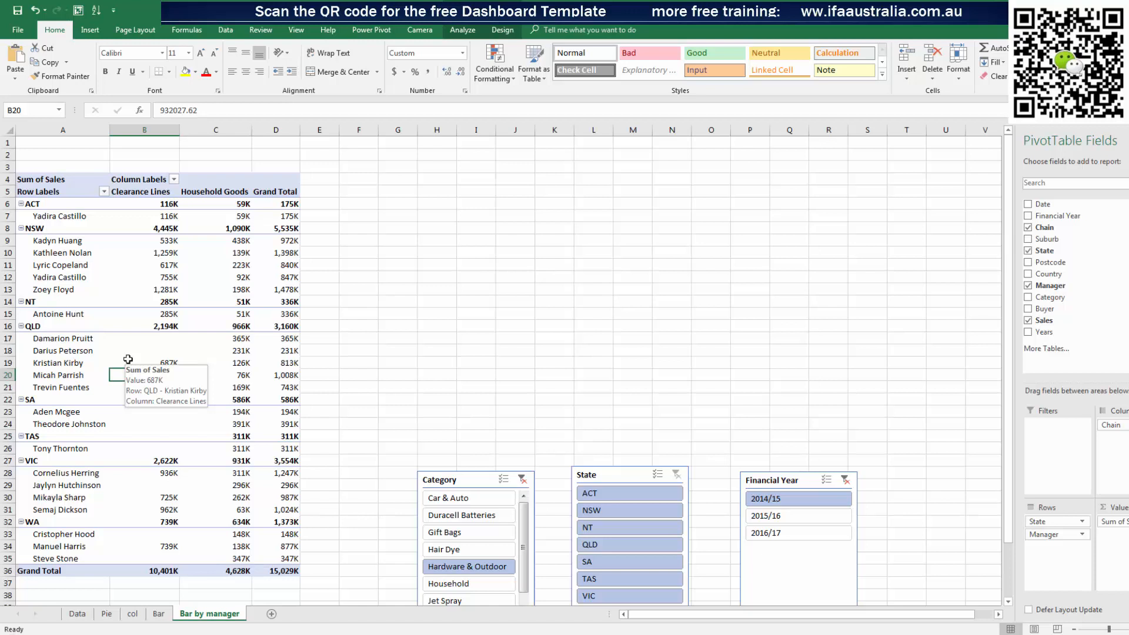
pyautogui.click(73, 246)
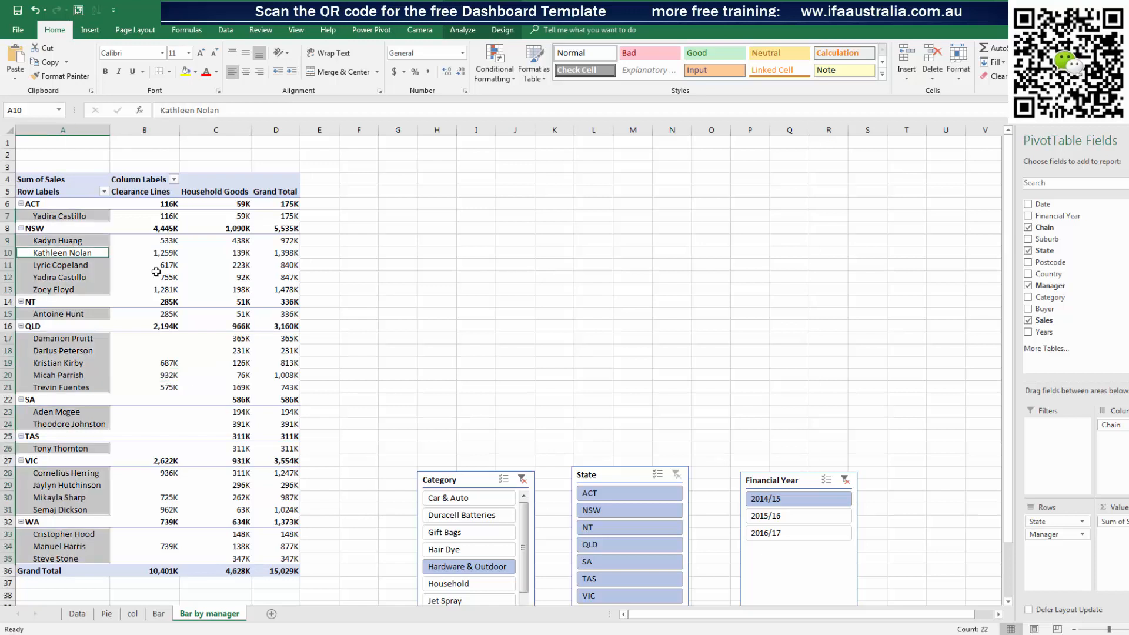
pyautogui.moveTo(649, 464)
pyautogui.mouseDown()
pyautogui.moveTo(647, 532)
pyautogui.moveTo(640, 467)
pyautogui.mouseUp()
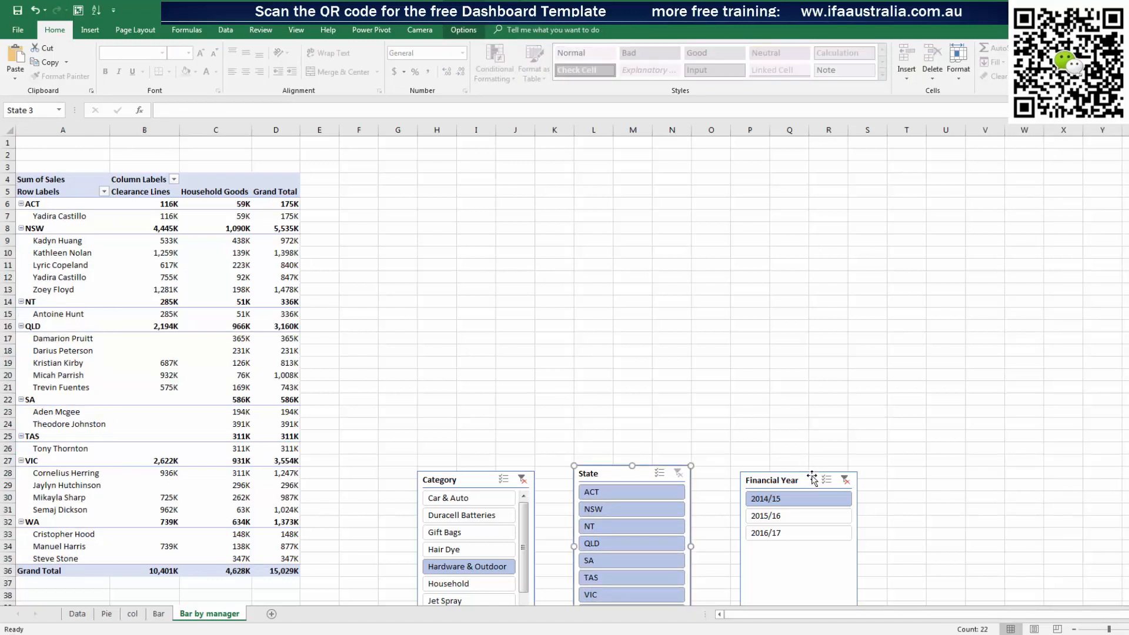
pyautogui.click(765, 516)
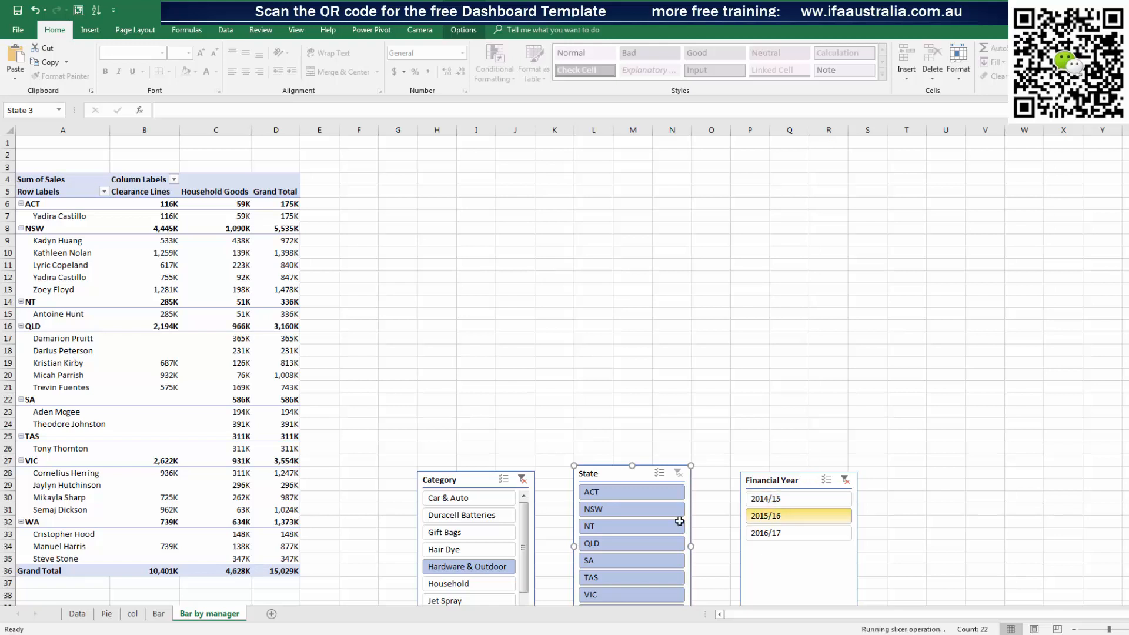
# Examine the manager rows together with the Clearance Lines and Household Goods columns of the PivotTable
pyautogui.click(64, 253)
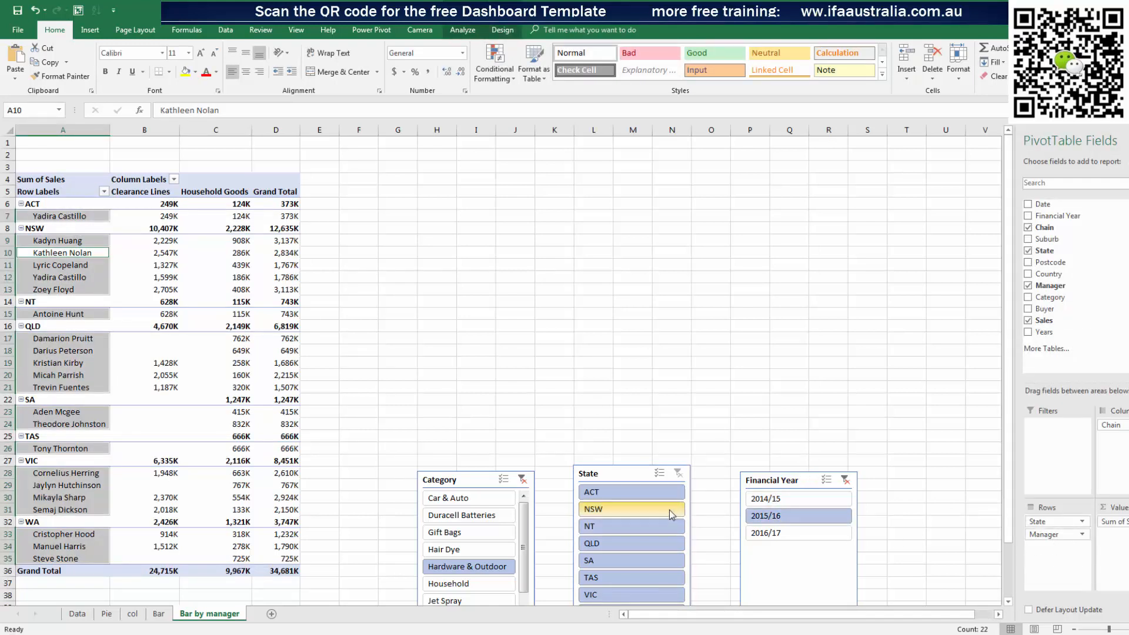
pyautogui.click(129, 192)
pyautogui.click(187, 189)
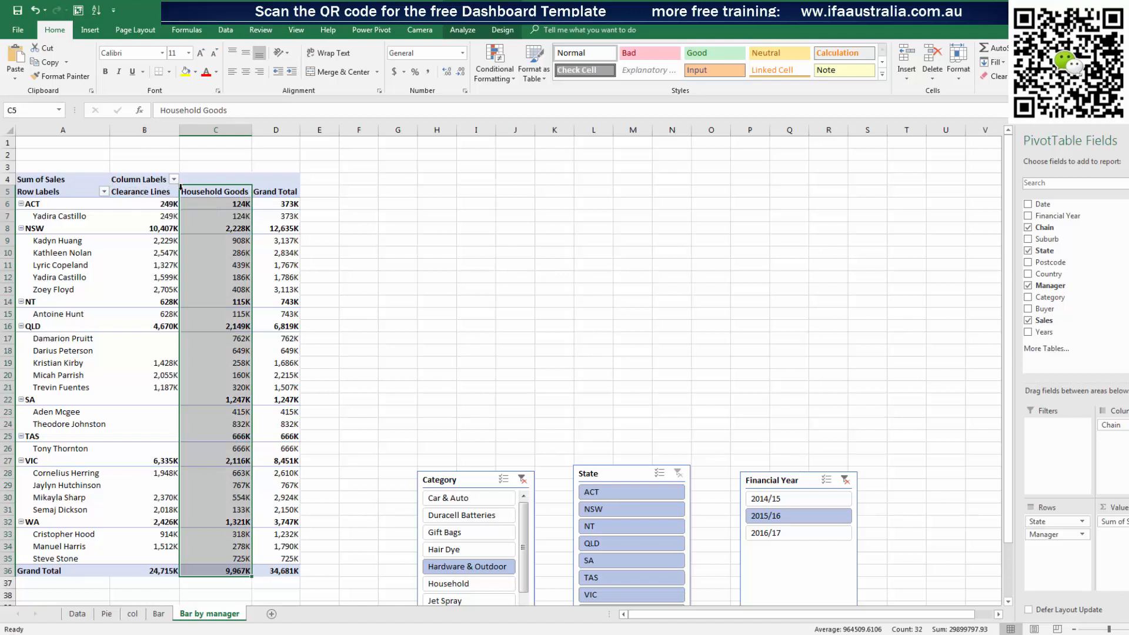
# Try filtering the manager PivotTable to NSW and TAS with the State slicer, and clear the slicer's filter
pyautogui.click(144, 193)
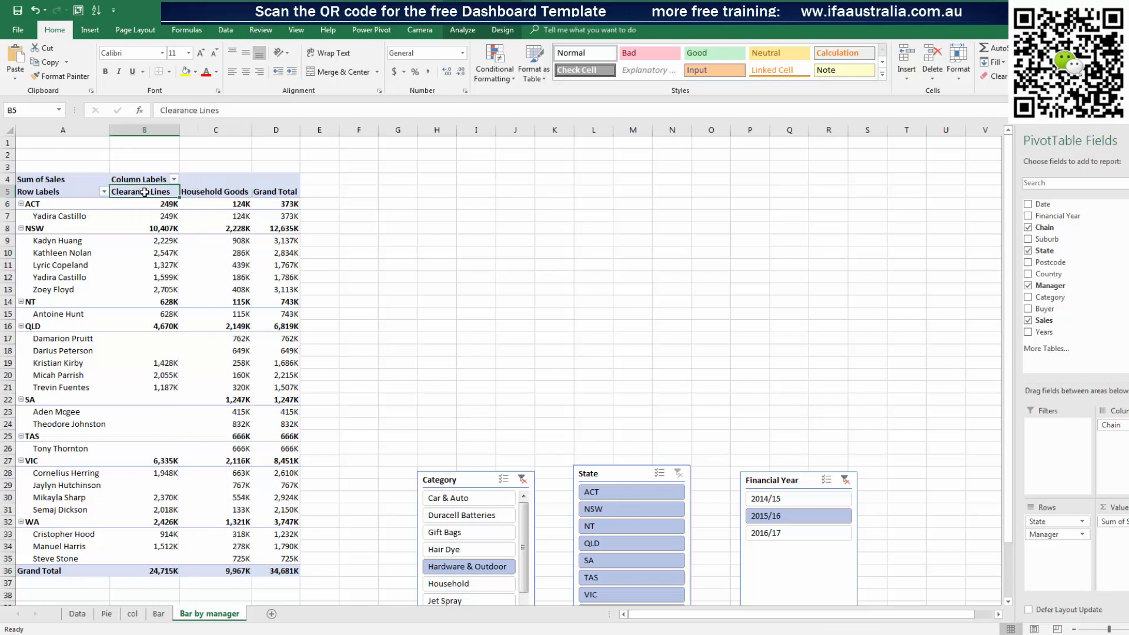
pyautogui.click(228, 196)
pyautogui.scroll(-2, 653, 533)
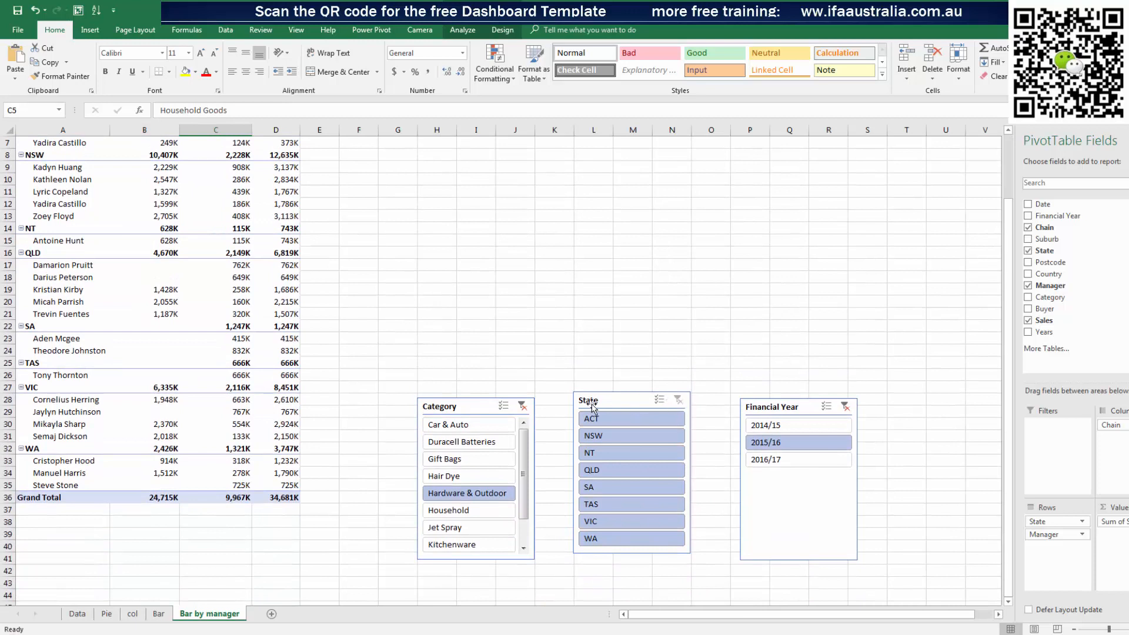
pyautogui.click(609, 403)
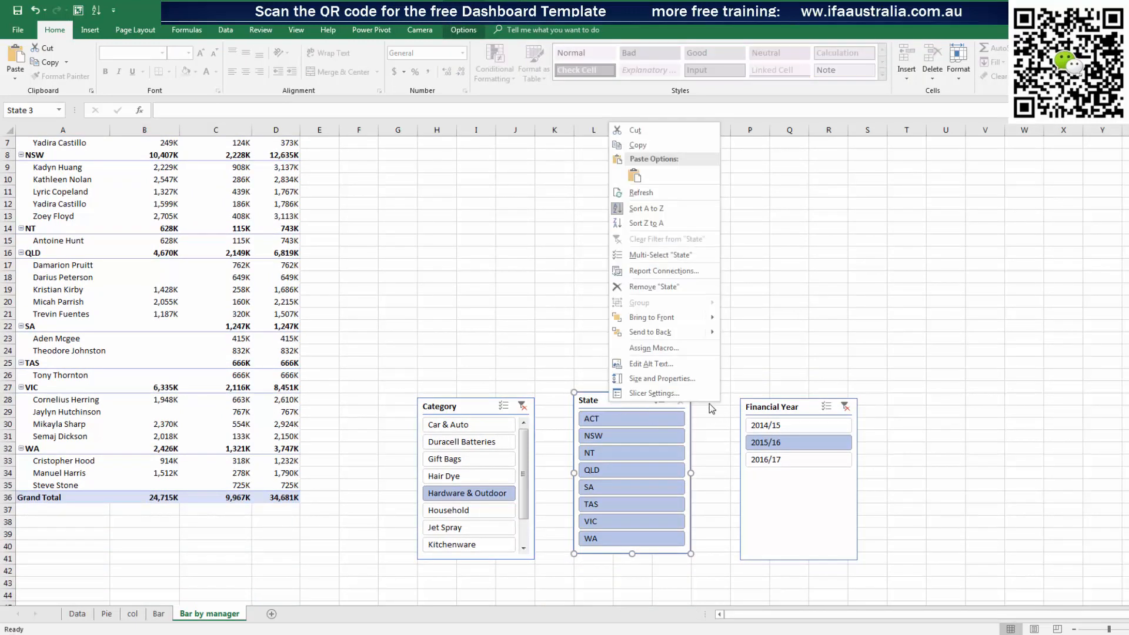
pyautogui.click(829, 265)
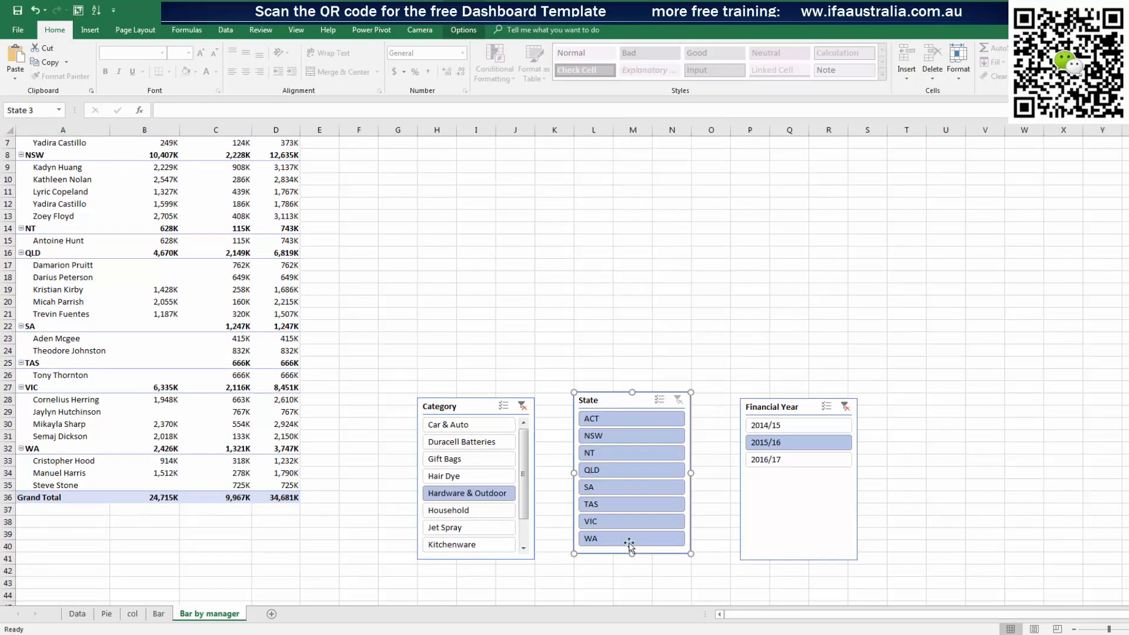
pyautogui.click(635, 436)
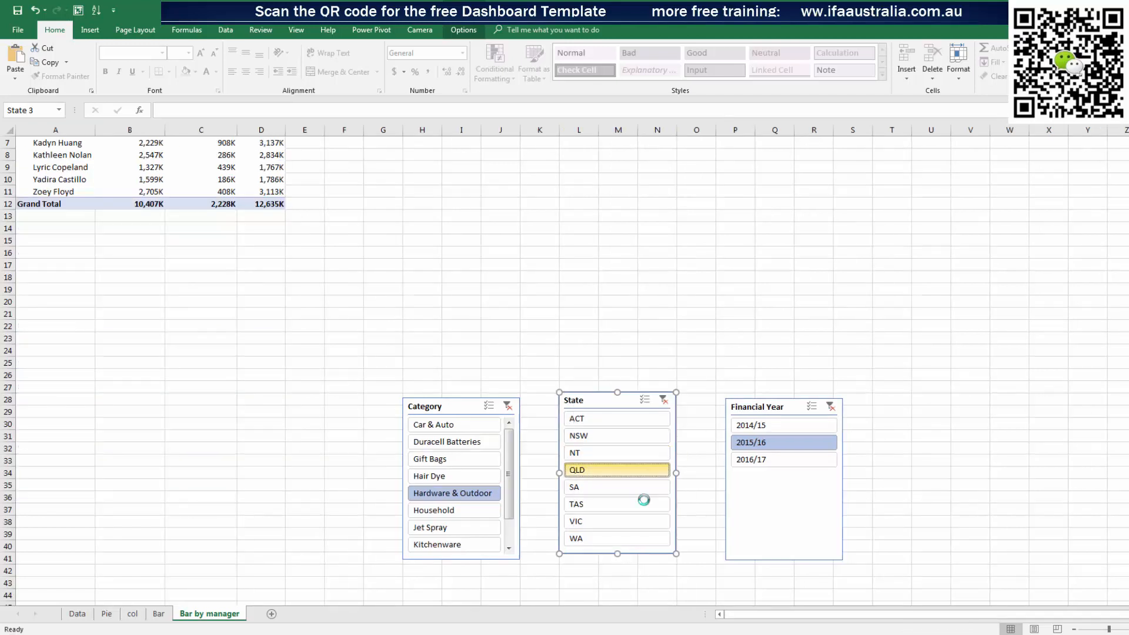
pyautogui.click(641, 503)
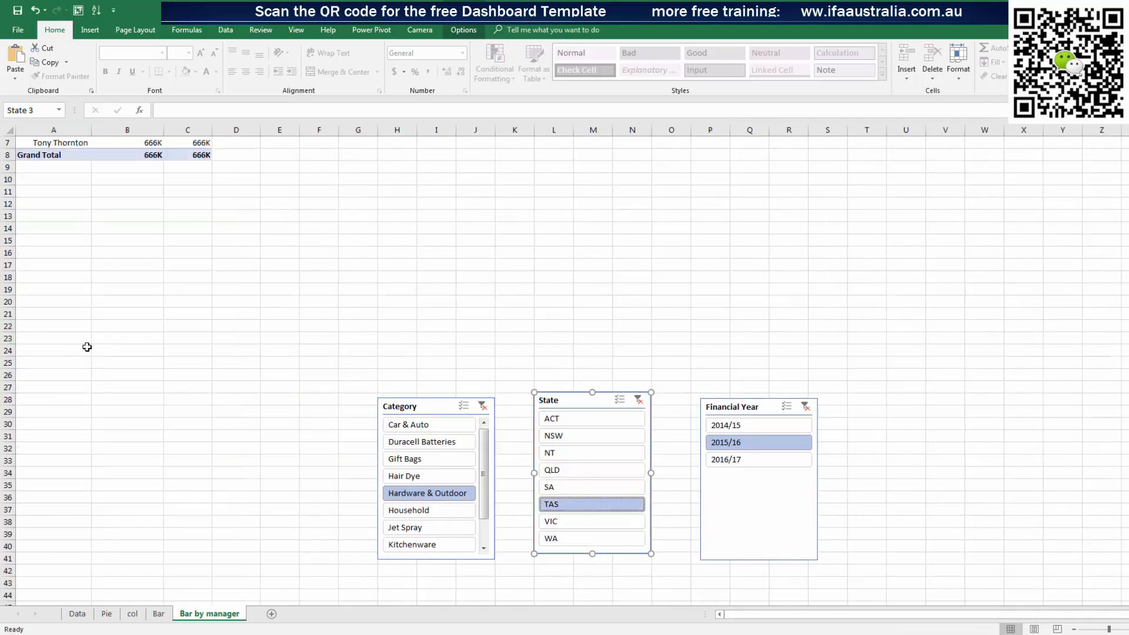
pyautogui.click(638, 400)
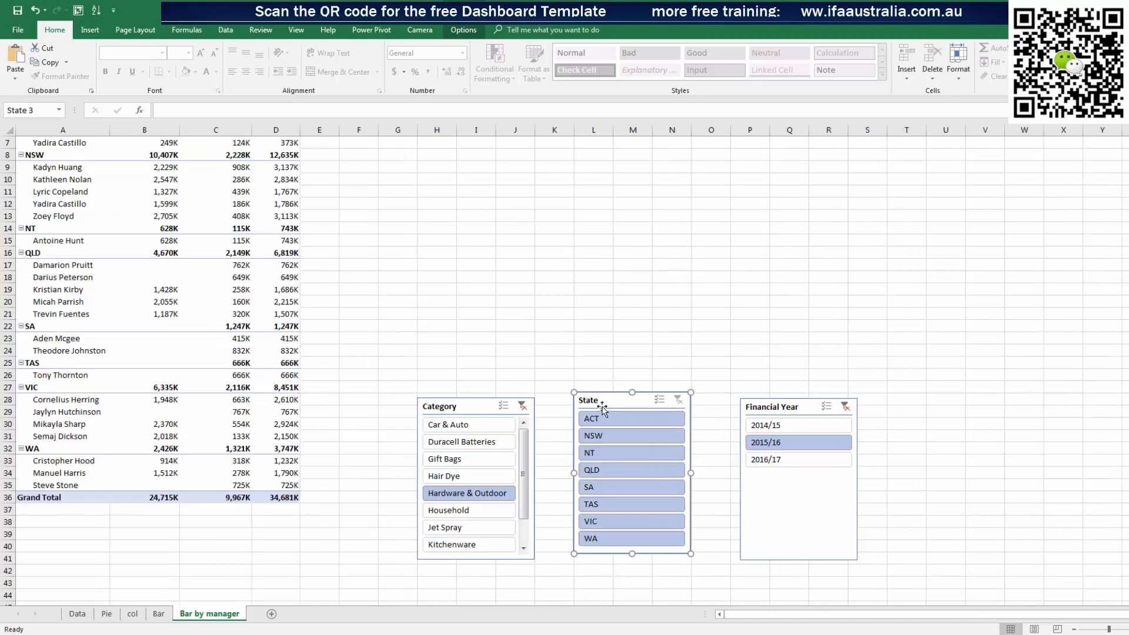
# Disconnect the State slicer from the PivotTable on the Bar by manager sheet through its report connections
pyautogui.click(506, 267)
pyautogui.scroll(1, 507, 268)
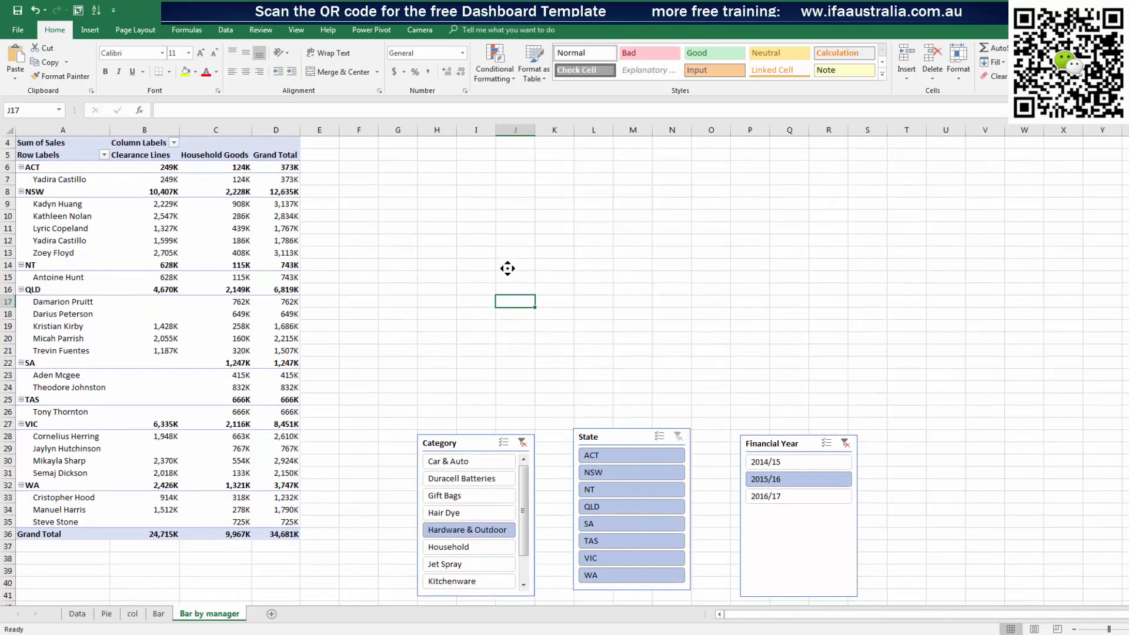
pyautogui.rightClick(638, 435)
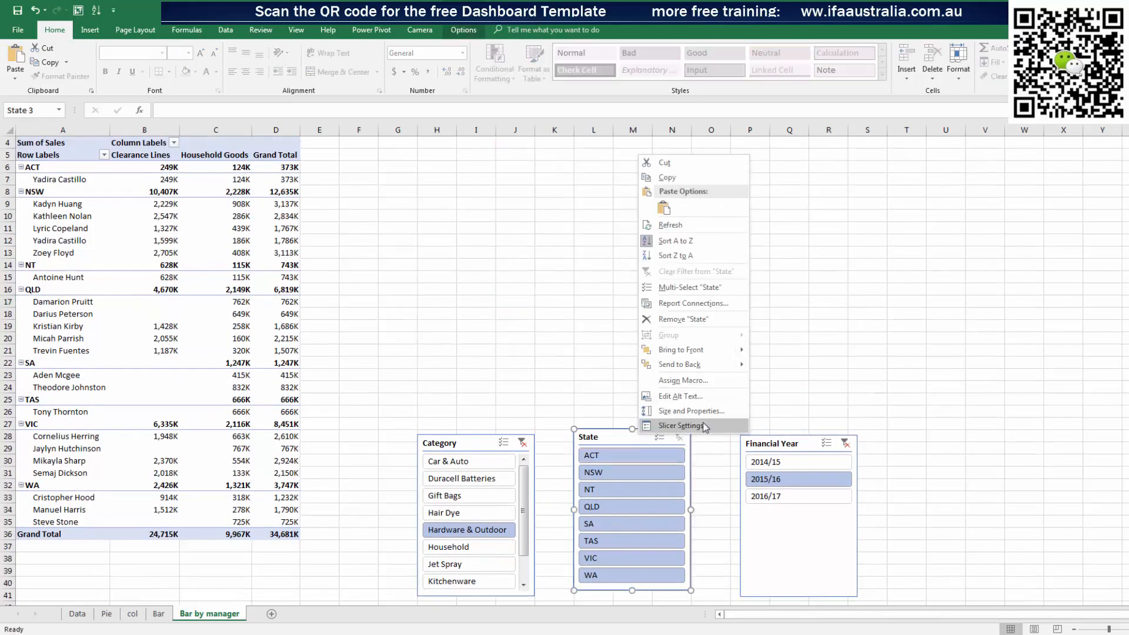
pyautogui.click(697, 303)
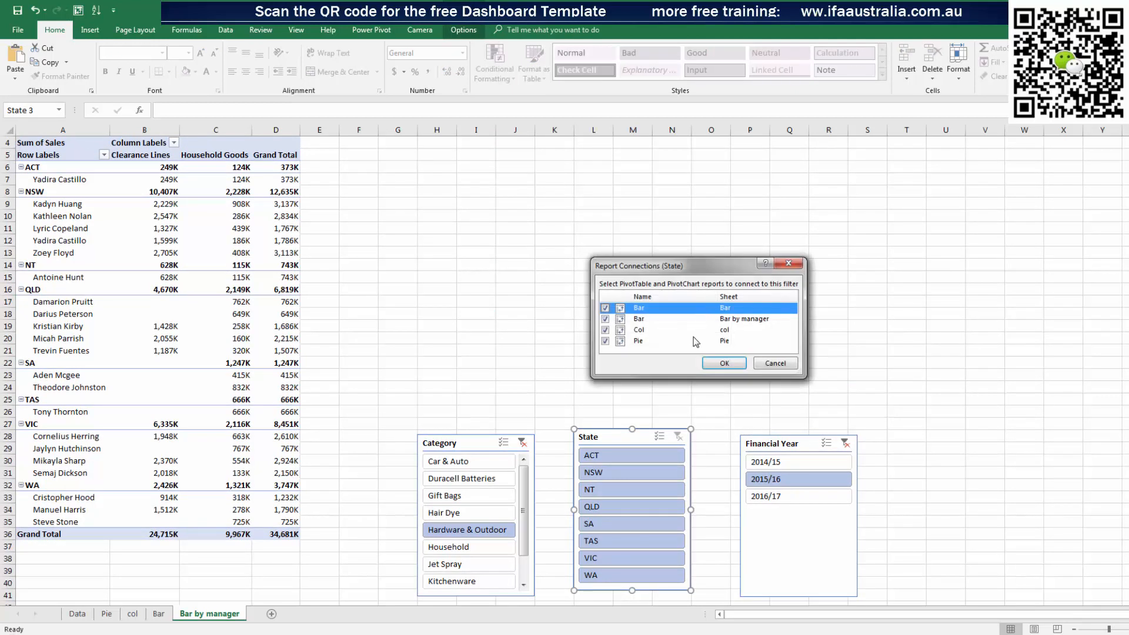
pyautogui.click(605, 318)
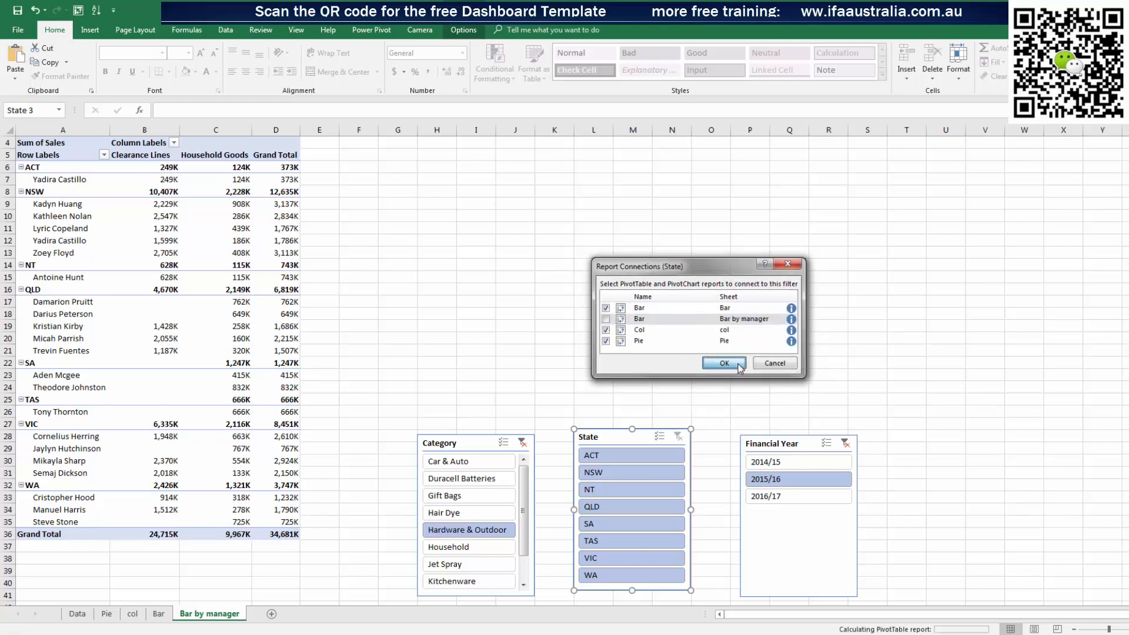
pyautogui.click(741, 369)
pyautogui.click(638, 335)
# Check the PivotTable names on both bar sheets and rename the one on the Bar by manager sheet as Bar by manager
pyautogui.click(87, 245)
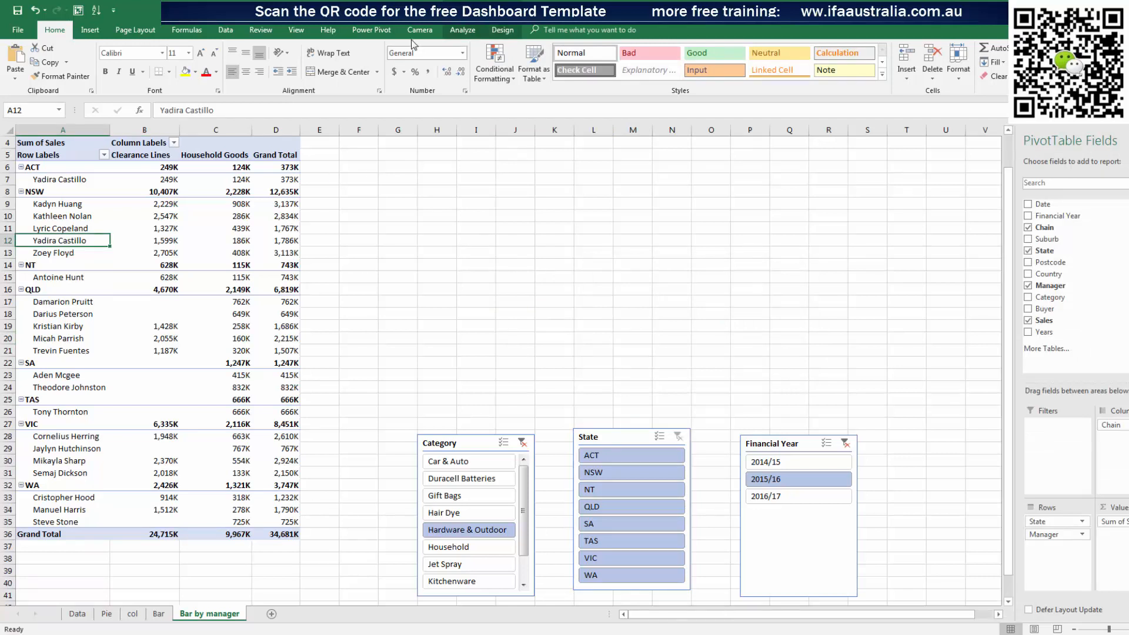
pyautogui.click(462, 30)
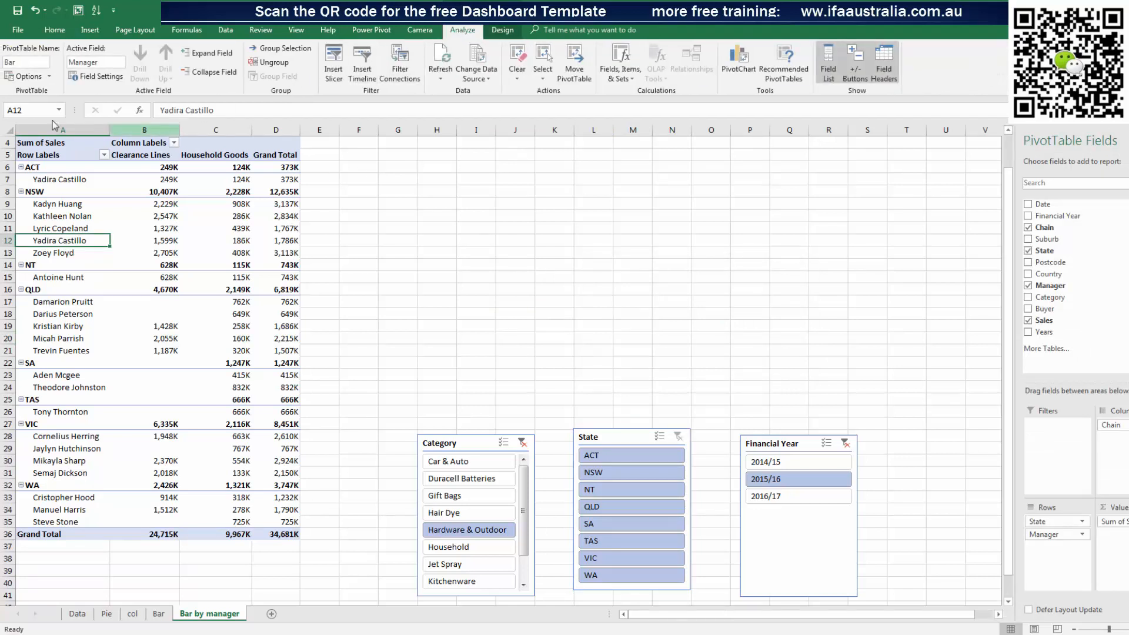
pyautogui.click(162, 614)
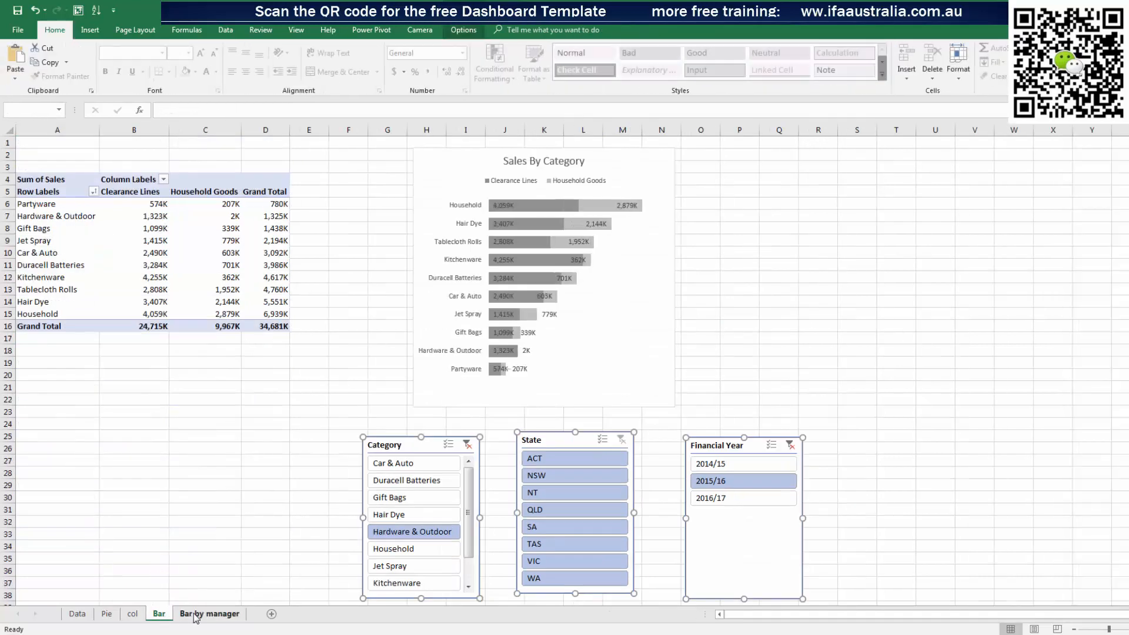
pyautogui.click(160, 288)
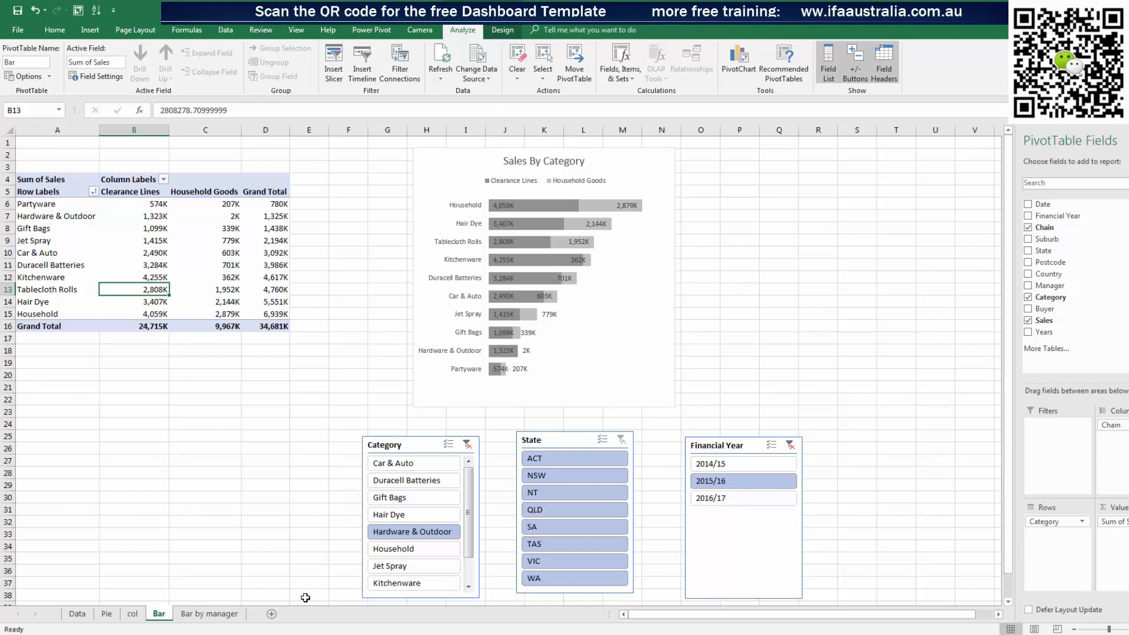
pyautogui.click(209, 613)
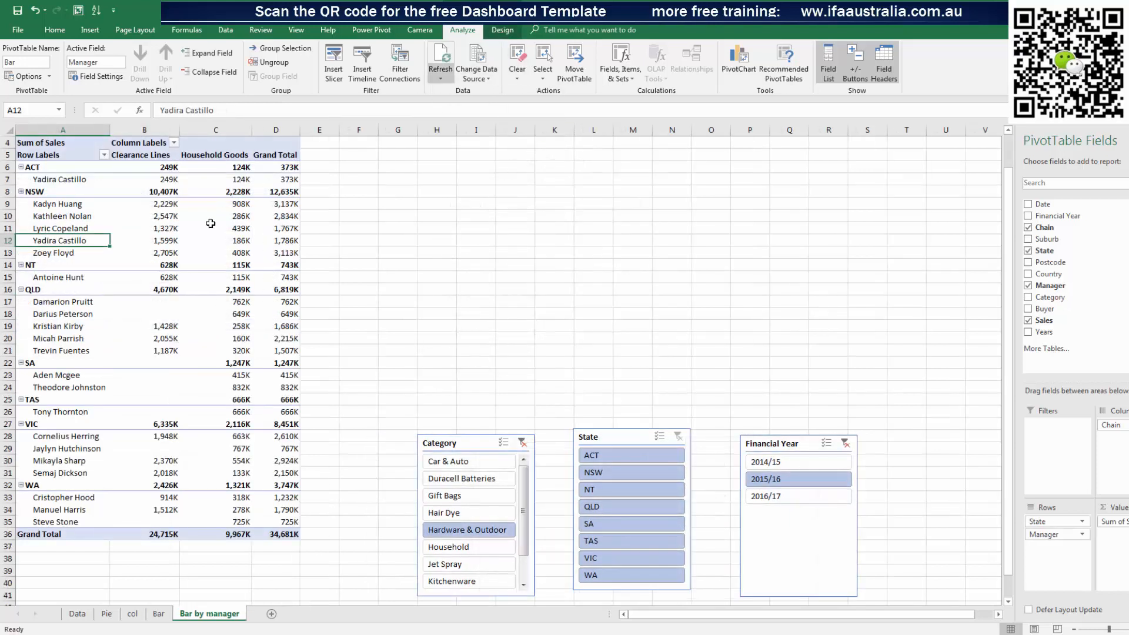
pyautogui.click(28, 63)
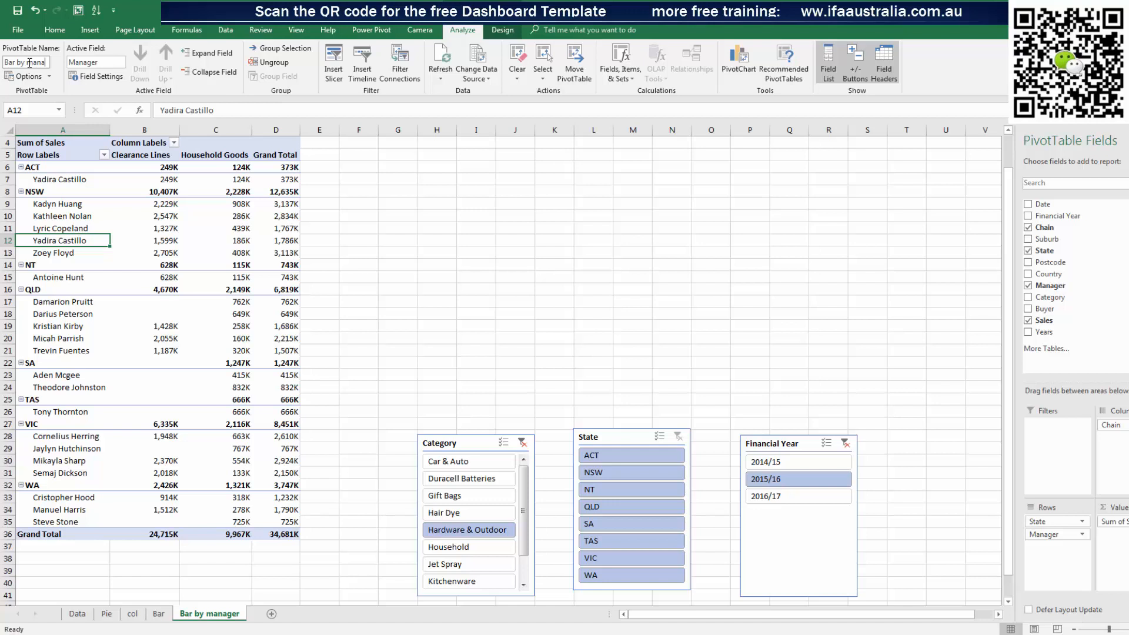
pyautogui.write('by manager')
pyautogui.click(592, 287)
# Choose several states in the State slicer, ending with NT, to check its effect on the manager PivotTable
pyautogui.click(139, 315)
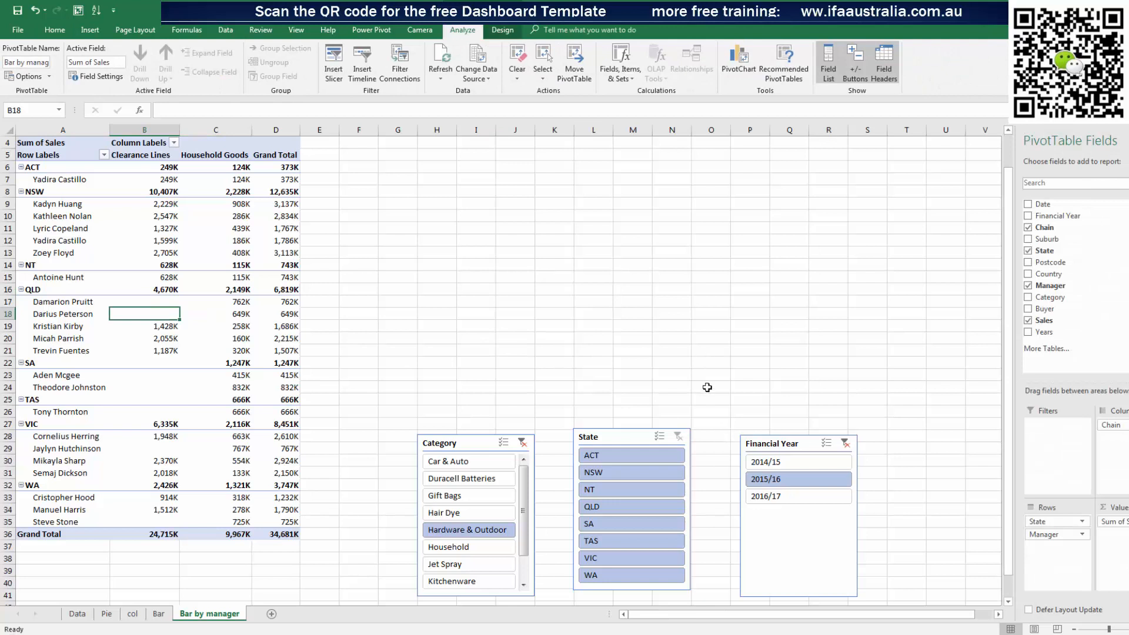
pyautogui.click(650, 473)
pyautogui.click(650, 506)
pyautogui.moveTo(651, 544); pyautogui.dragTo(651, 576)
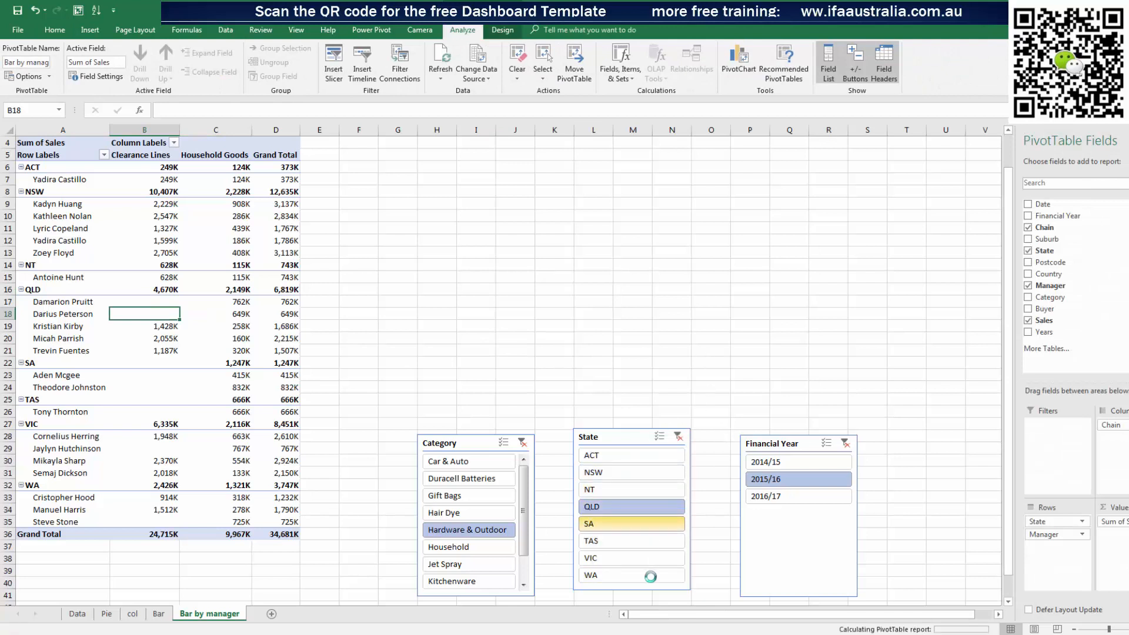
pyautogui.click(634, 562)
pyautogui.click(632, 489)
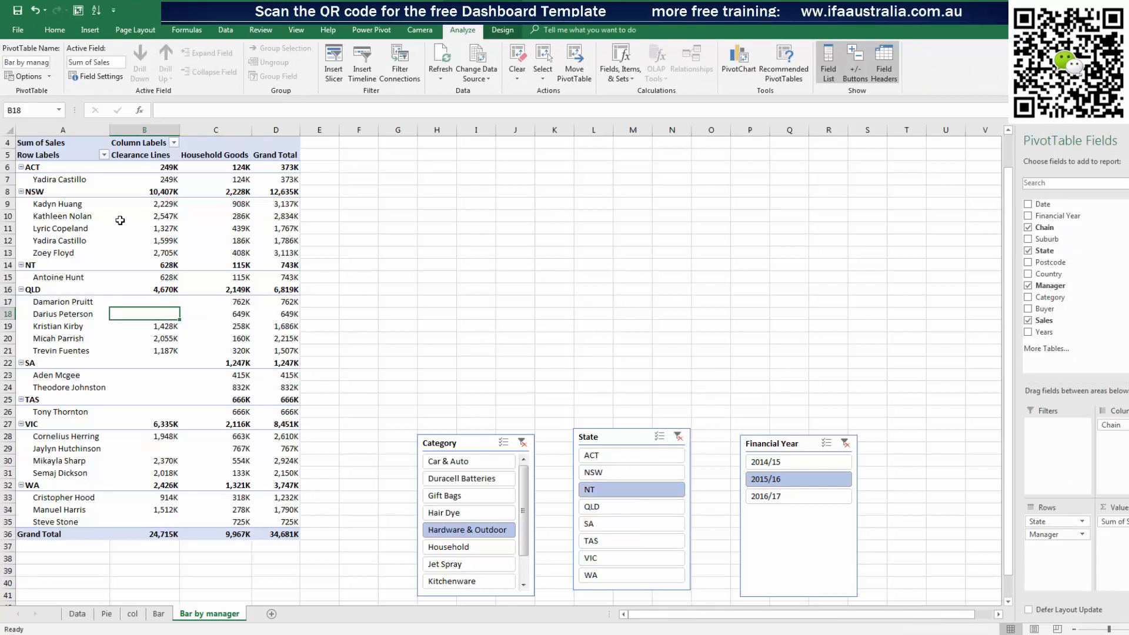
# Insert a Clustered Bar PivotChart from the manager PivotTable and place it beside the table, above the slicers
pyautogui.click(165, 192)
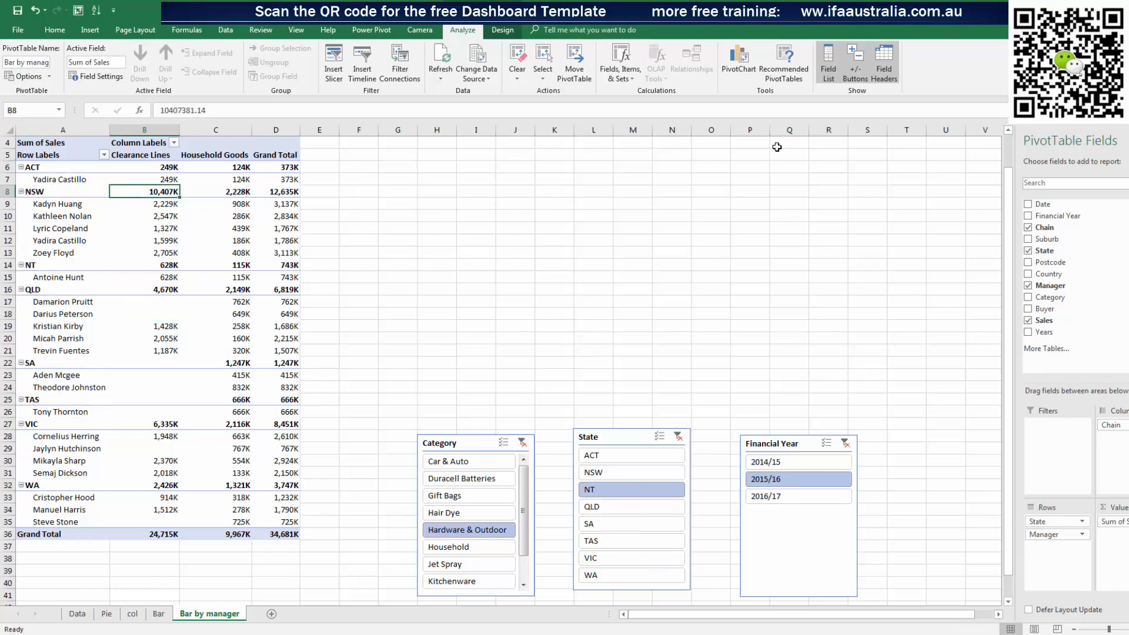
pyautogui.click(739, 64)
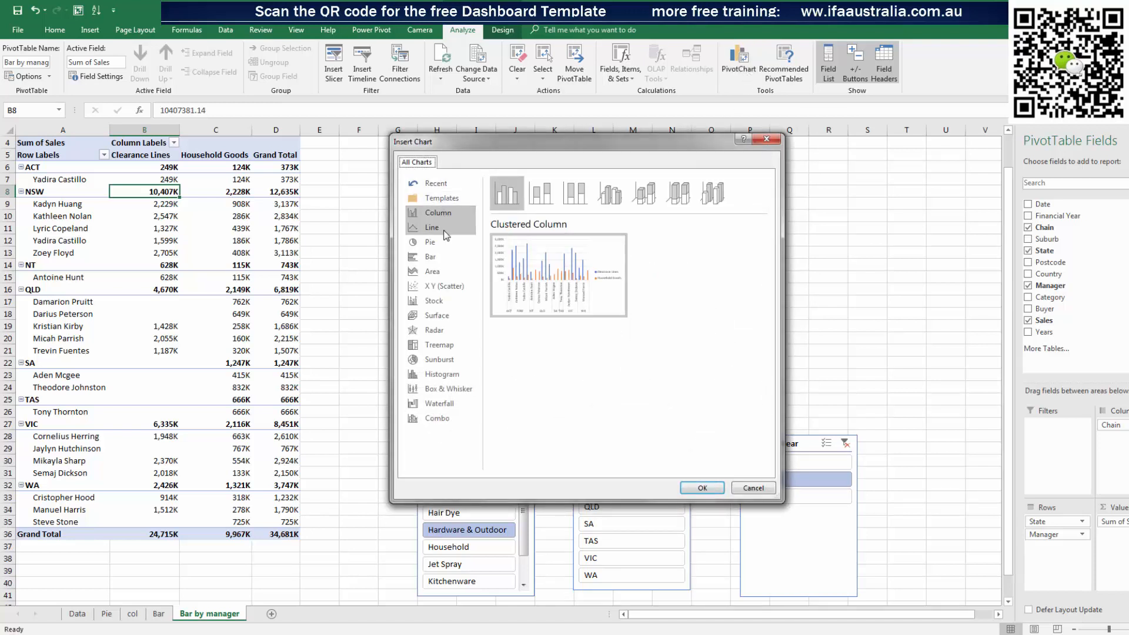
pyautogui.click(446, 261)
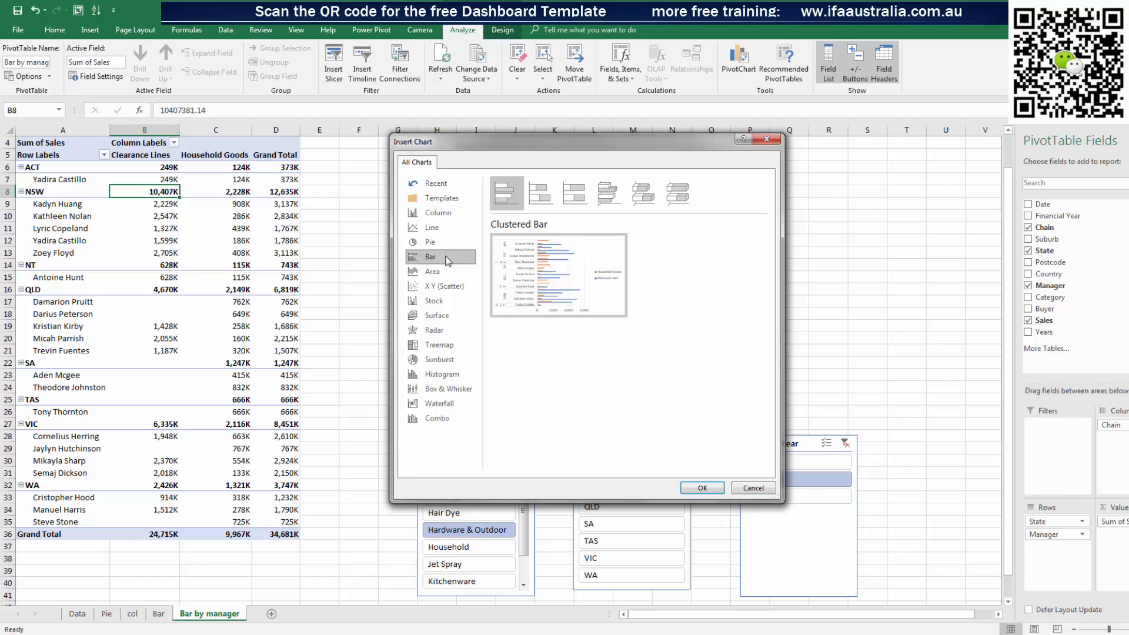
pyautogui.moveTo(540, 266)
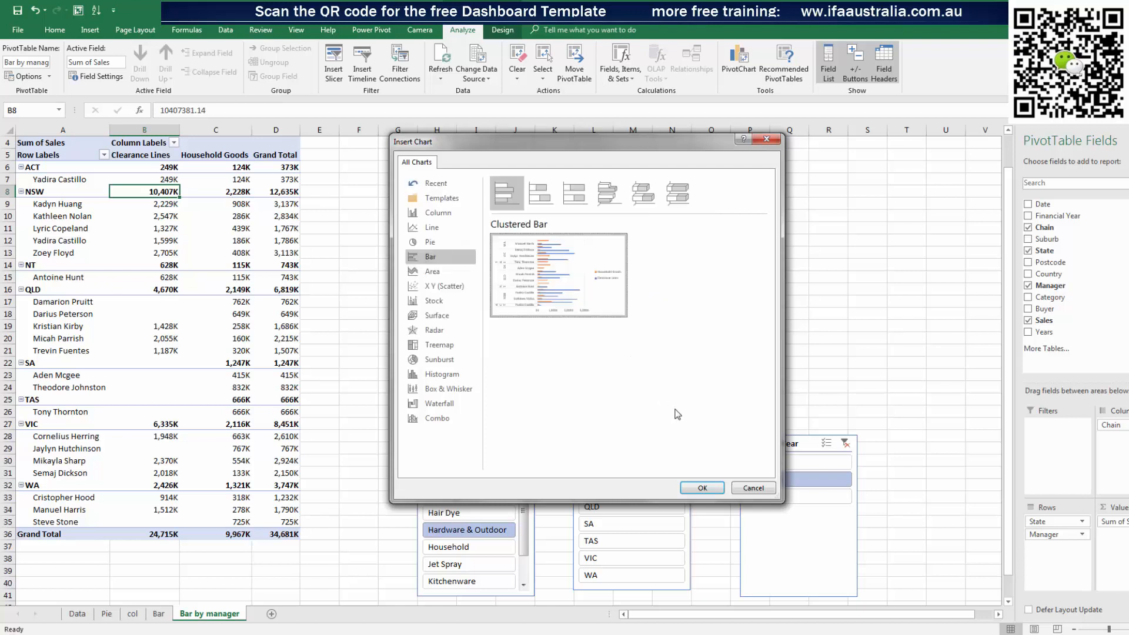
pyautogui.click(710, 488)
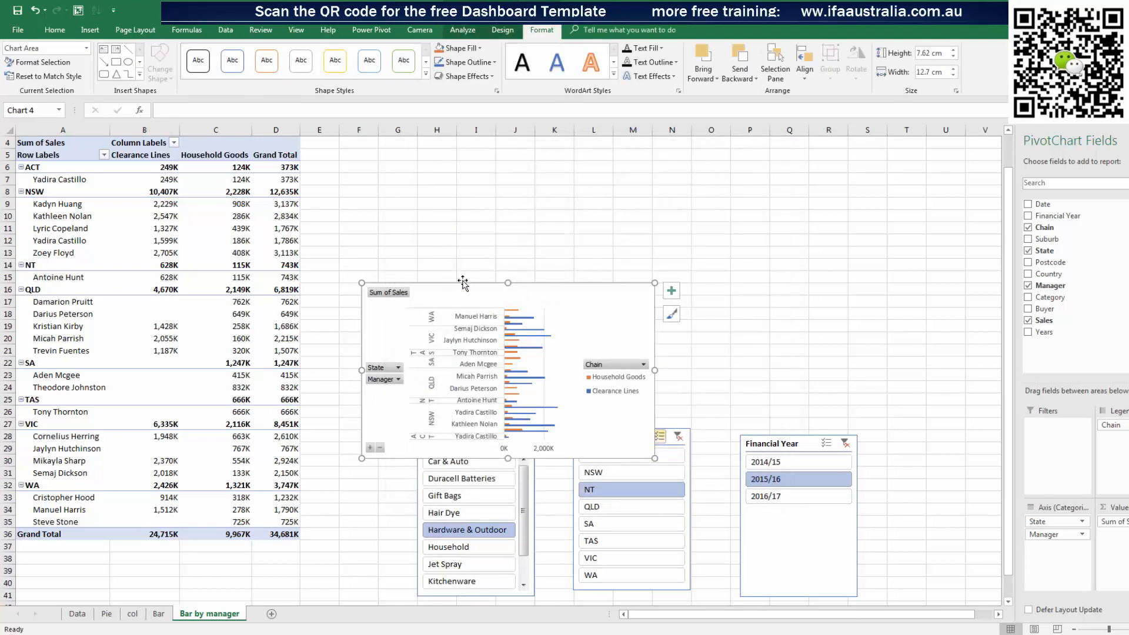
pyautogui.moveTo(463, 283); pyautogui.dragTo(465, 149)
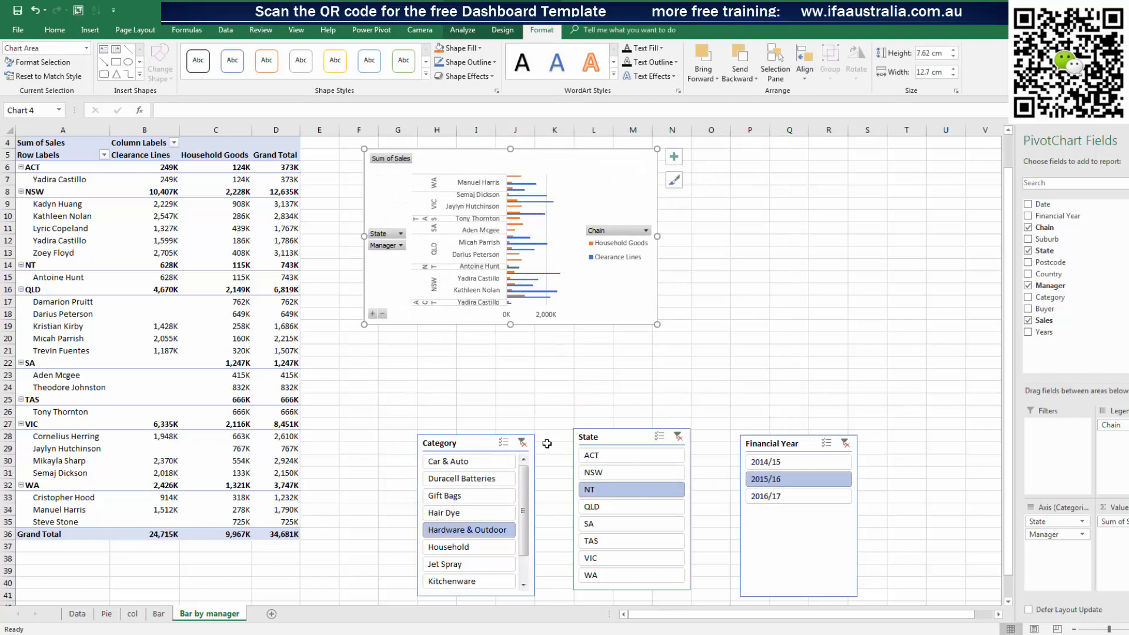
# Move the Category, Financial Year and State slicers well clear of the PivotChart to free the space beneath it
pyautogui.moveTo(489, 444); pyautogui.dragTo(943, 186)
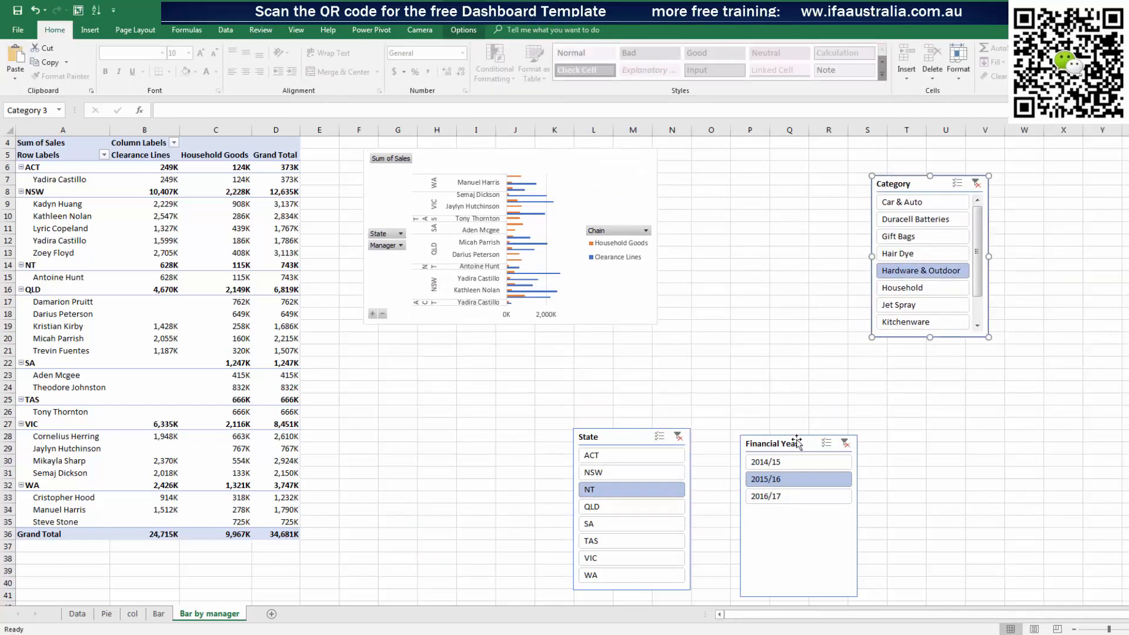
pyautogui.moveTo(797, 442); pyautogui.dragTo(1059, 385)
pyautogui.moveTo(623, 440); pyautogui.dragTo(958, 433)
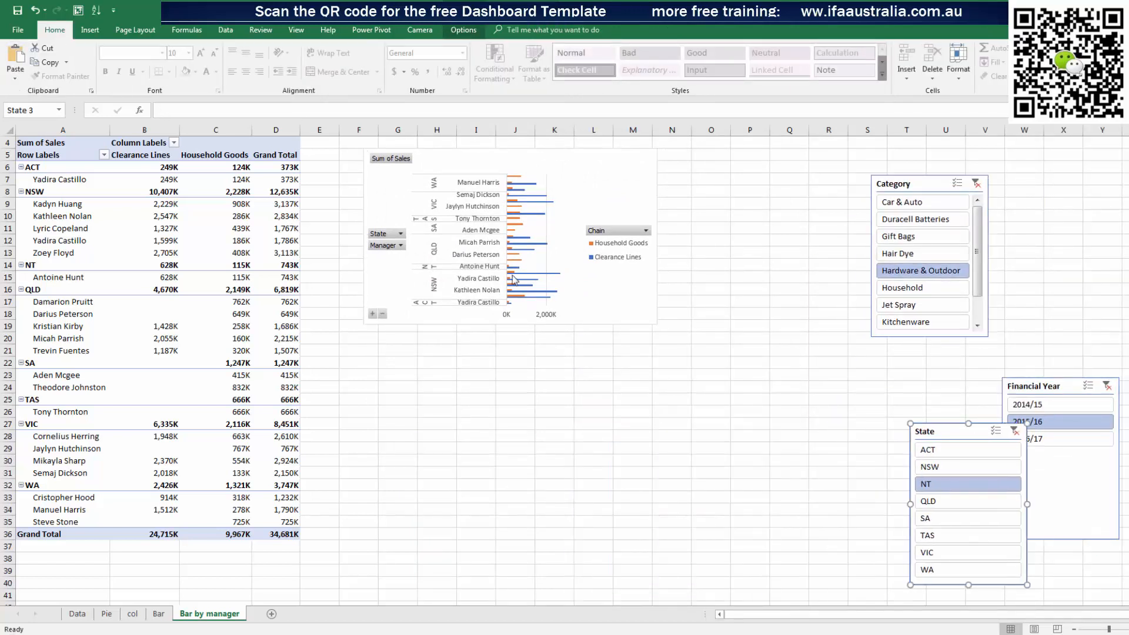
# Stretch the manager PivotChart down to about row 39 and make it slightly wider
pyautogui.click(462, 159)
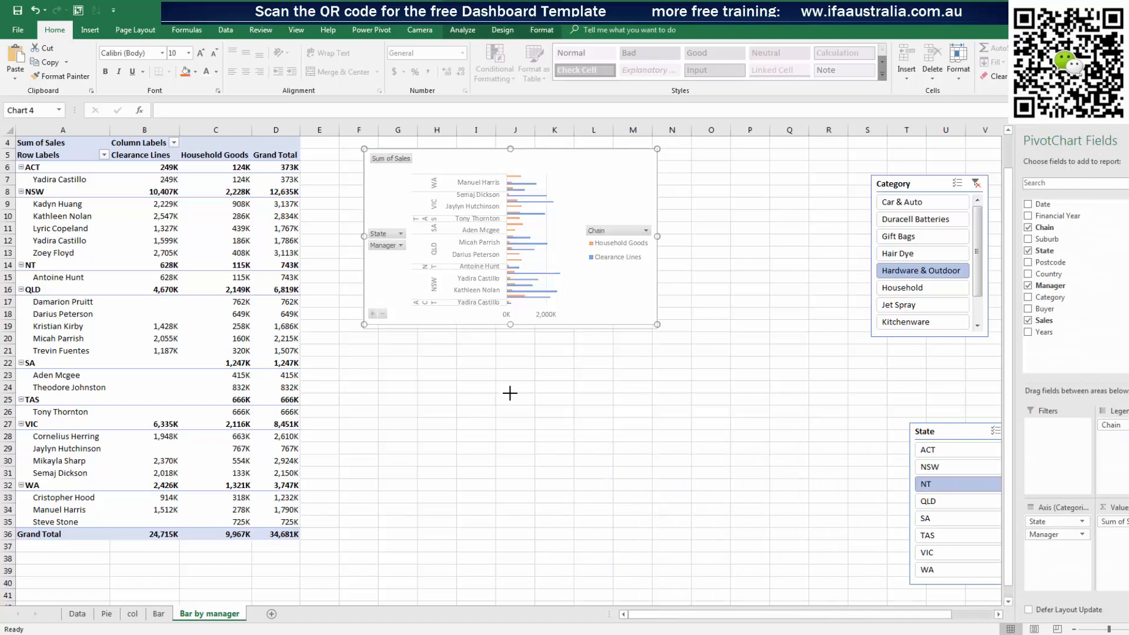
pyautogui.moveTo(509, 393); pyautogui.dragTo(514, 574)
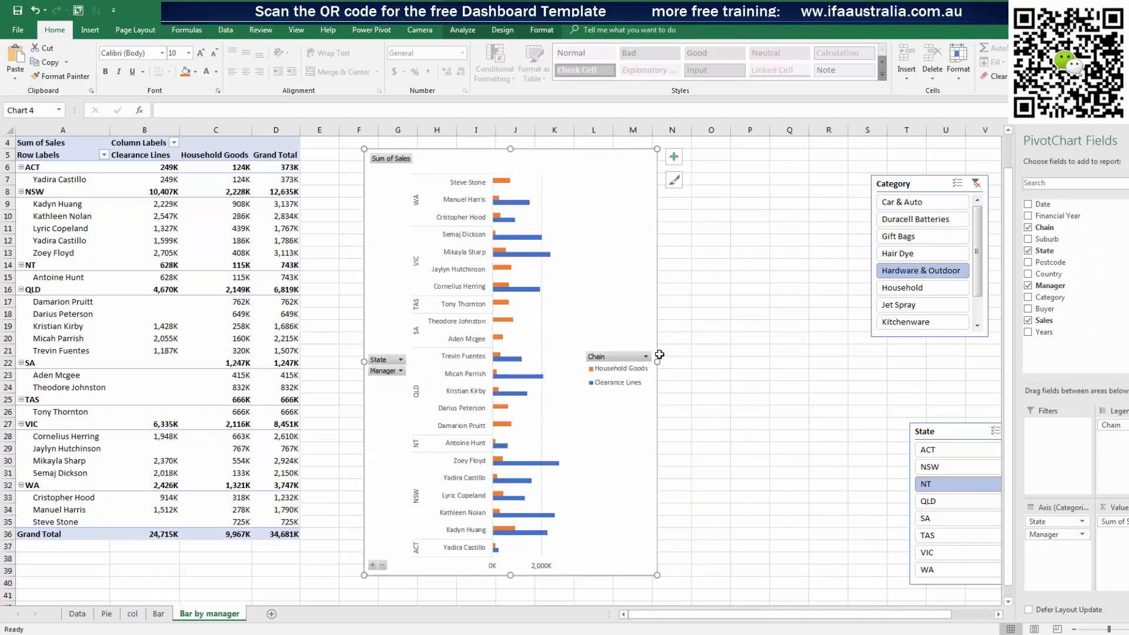
pyautogui.moveTo(656, 360)
pyautogui.mouseDown()
pyautogui.moveTo(647, 360)
pyautogui.moveTo(664, 362)
pyautogui.mouseUp()
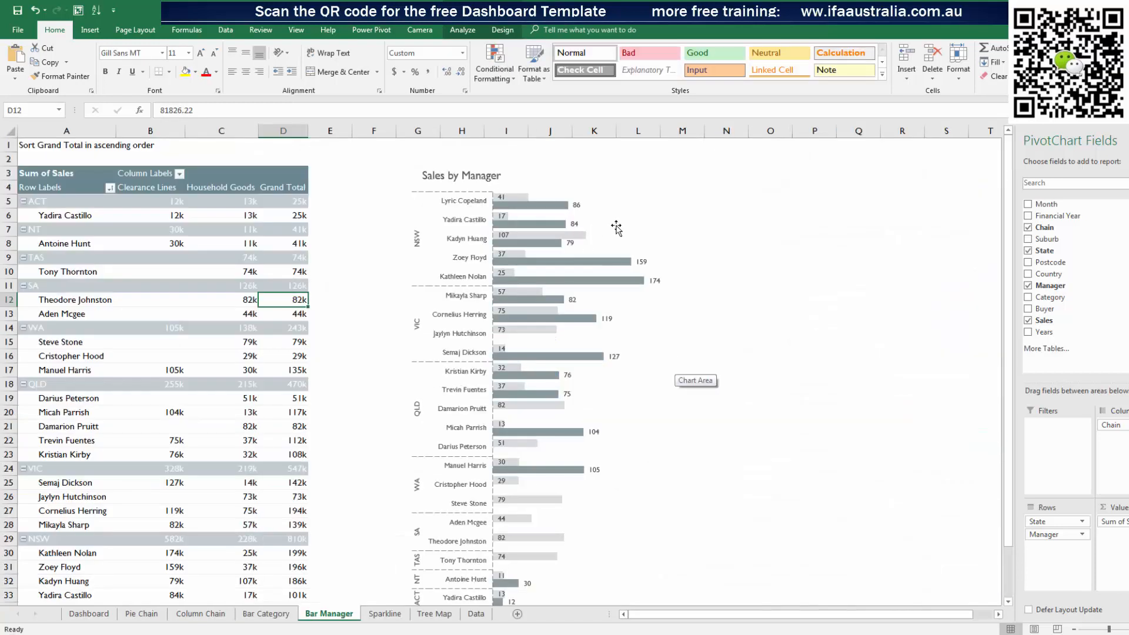
# Compare with the finished Sales by Manager chart in the template workbook and hide the Chain legend field button on the new PivotChart
pyautogui.click(678, 235)
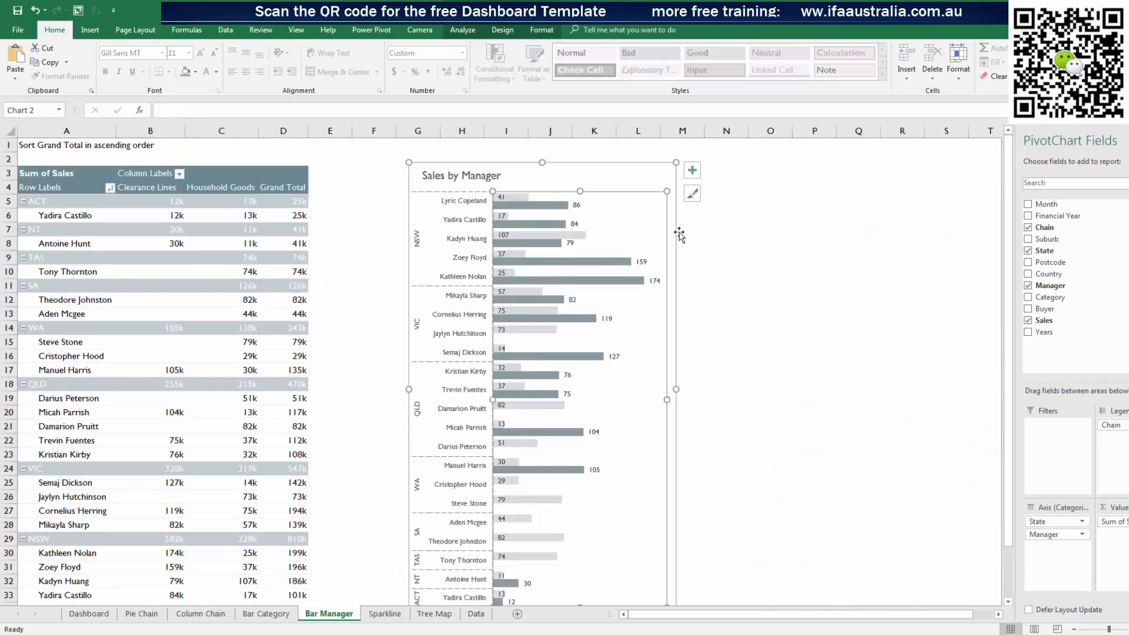
pyautogui.click(808, 261)
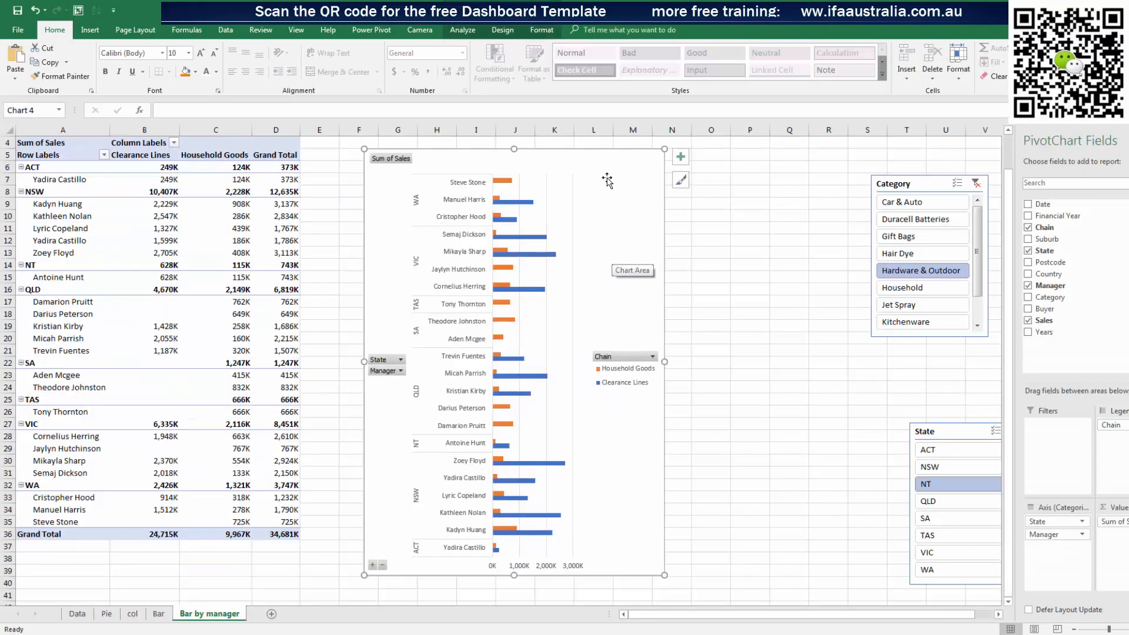
pyautogui.rightClick(639, 356)
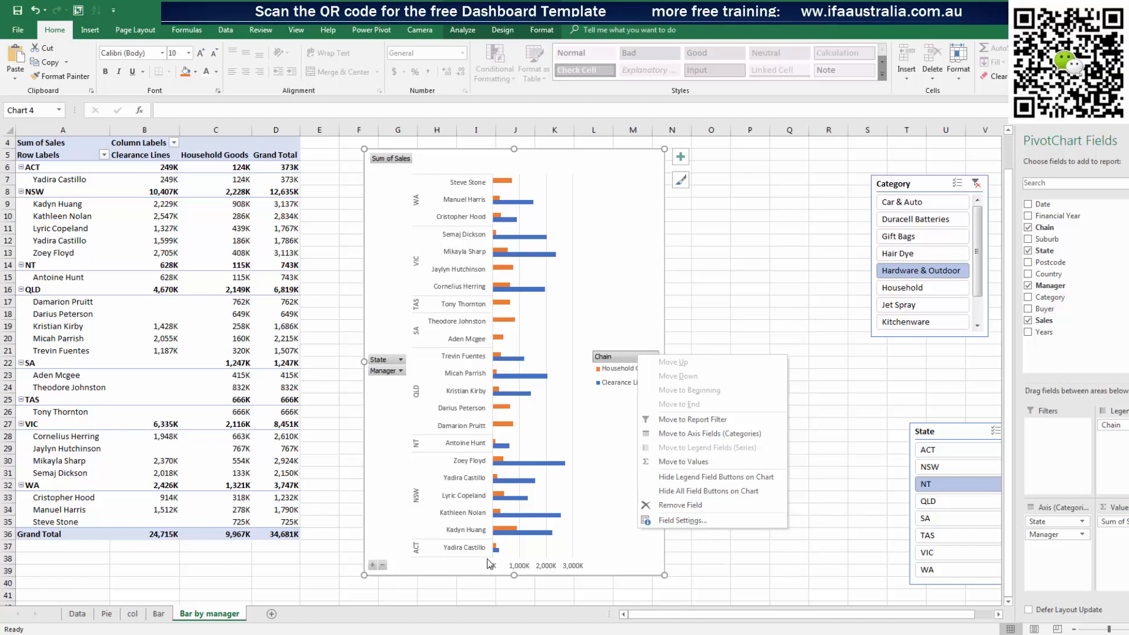
pyautogui.click(710, 481)
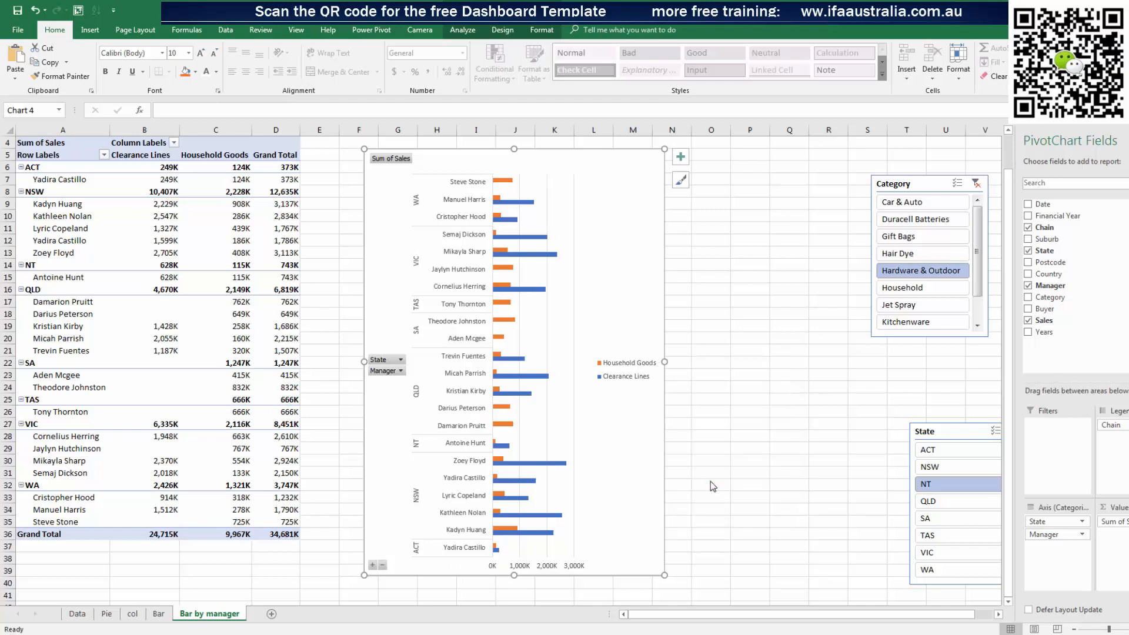
# Hide the State and Manager axis field buttons and the Sum of Sales value field button on the manager PivotChart
pyautogui.rightClick(387, 369)
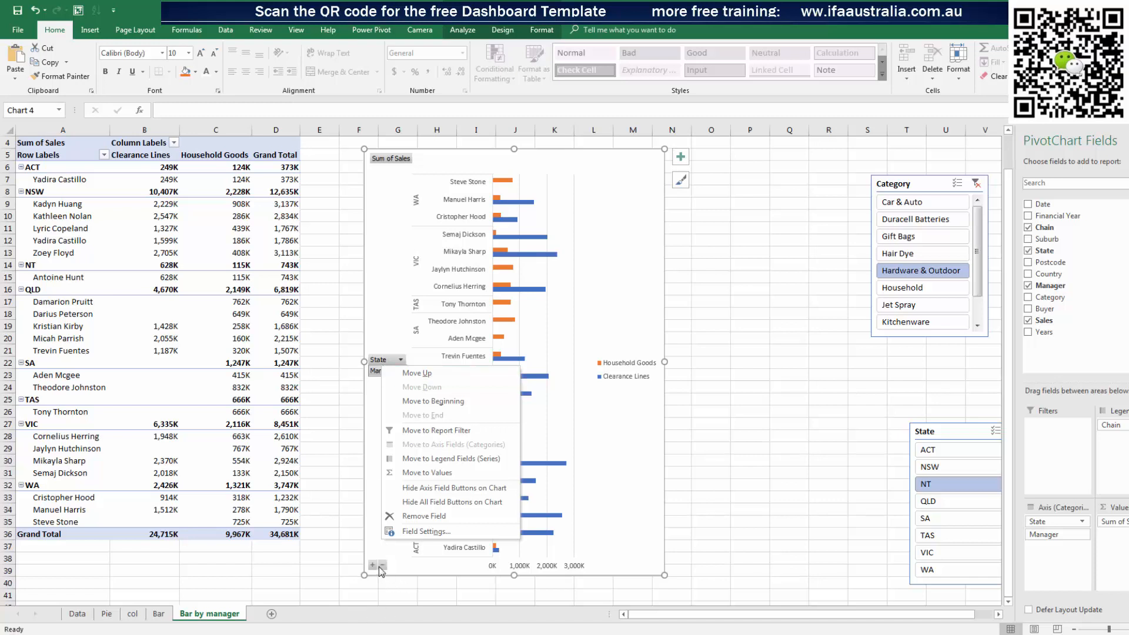
pyautogui.rightClick(376, 357)
pyautogui.click(450, 479)
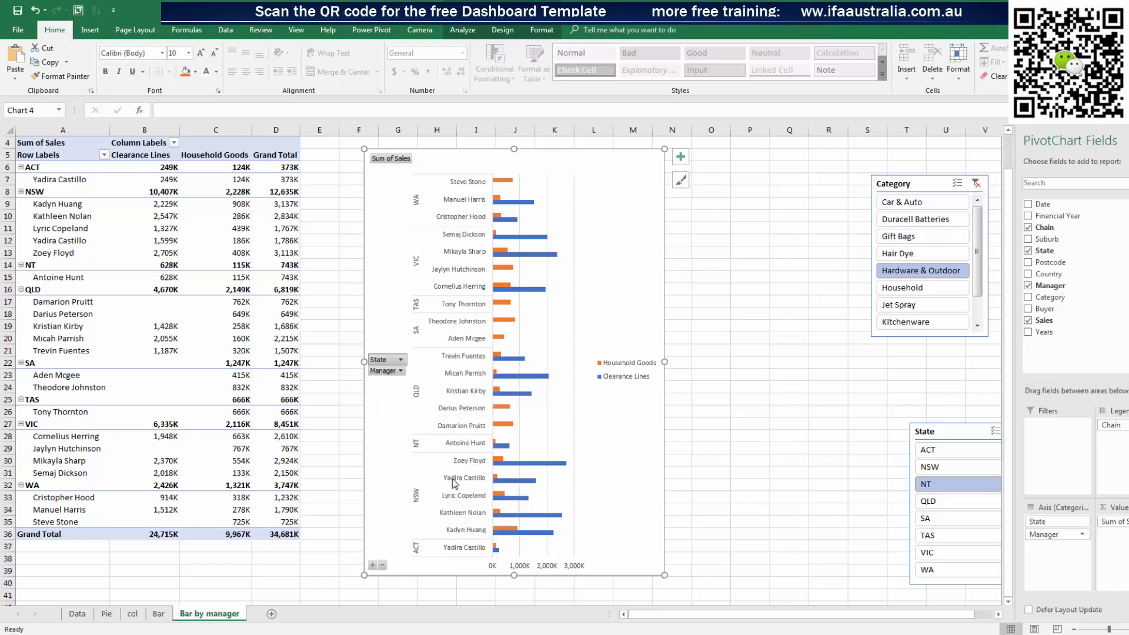
pyautogui.rightClick(399, 160)
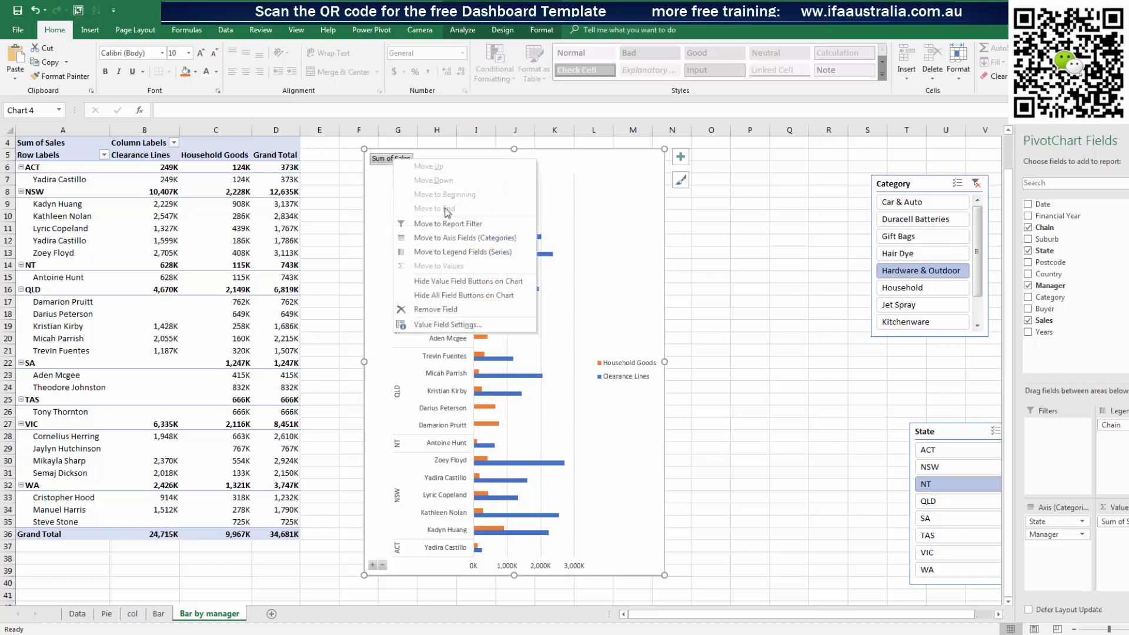
pyautogui.click(476, 283)
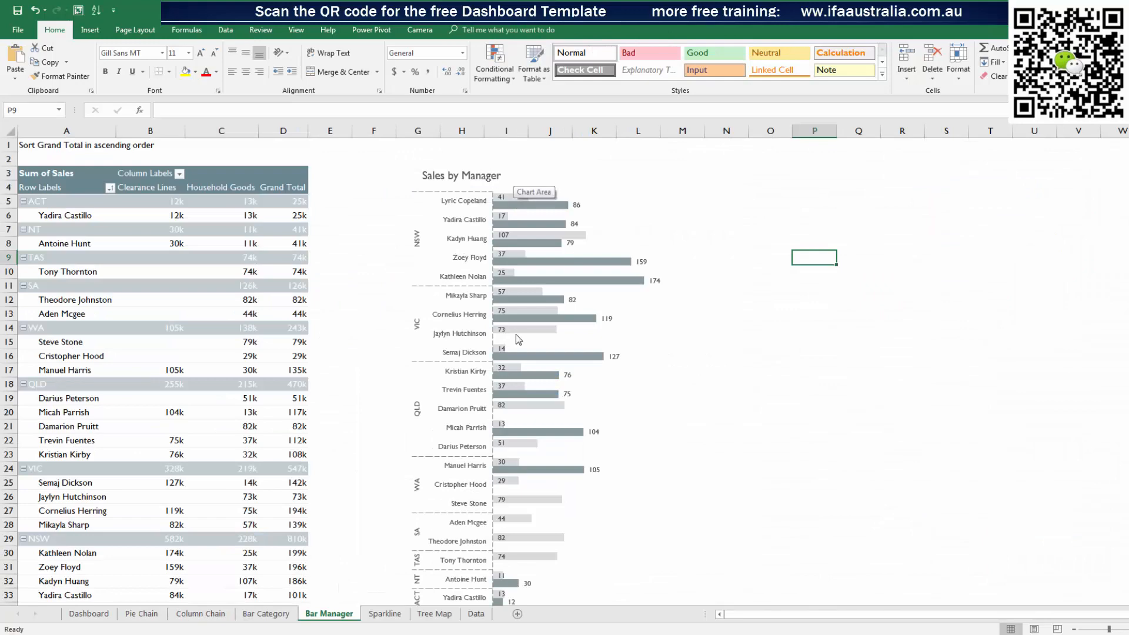
# Compare with the template workbook's Sales by Manager chart and delete the legend from the manager PivotChart
pyautogui.scroll(-3, 518, 340)
pyautogui.scroll(3, 517, 339)
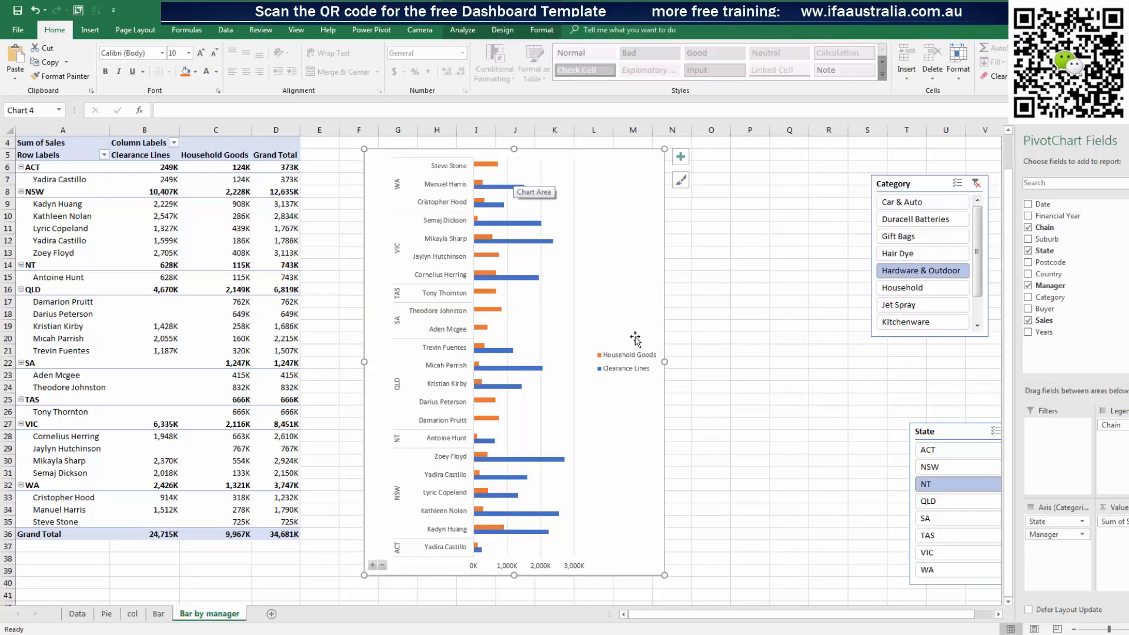
pyautogui.click(638, 358)
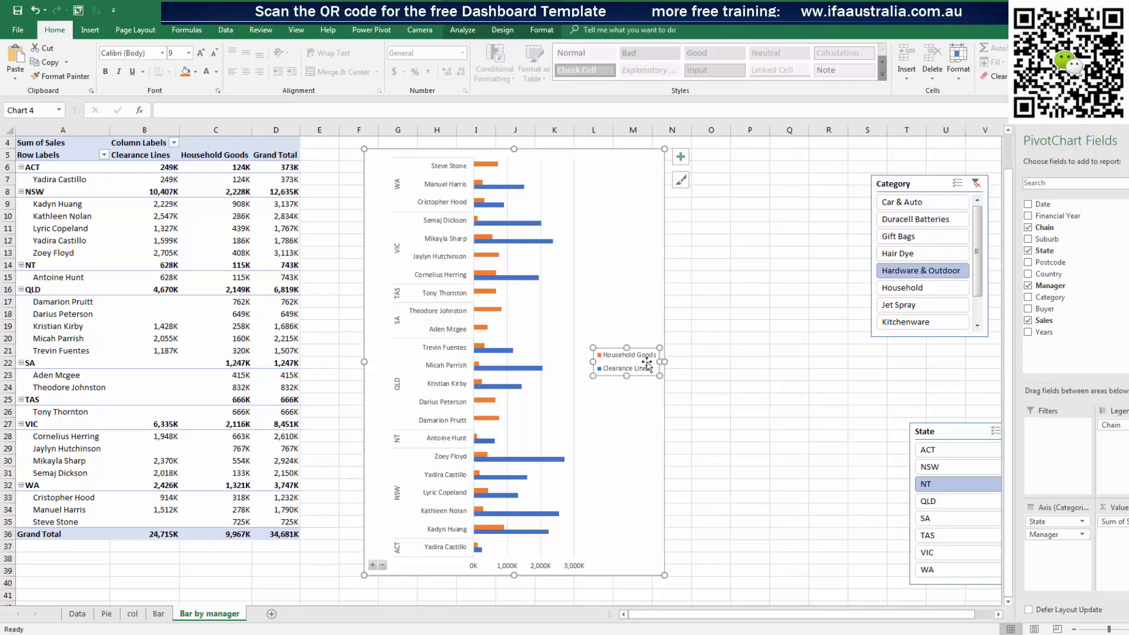
pyautogui.press('Delete')
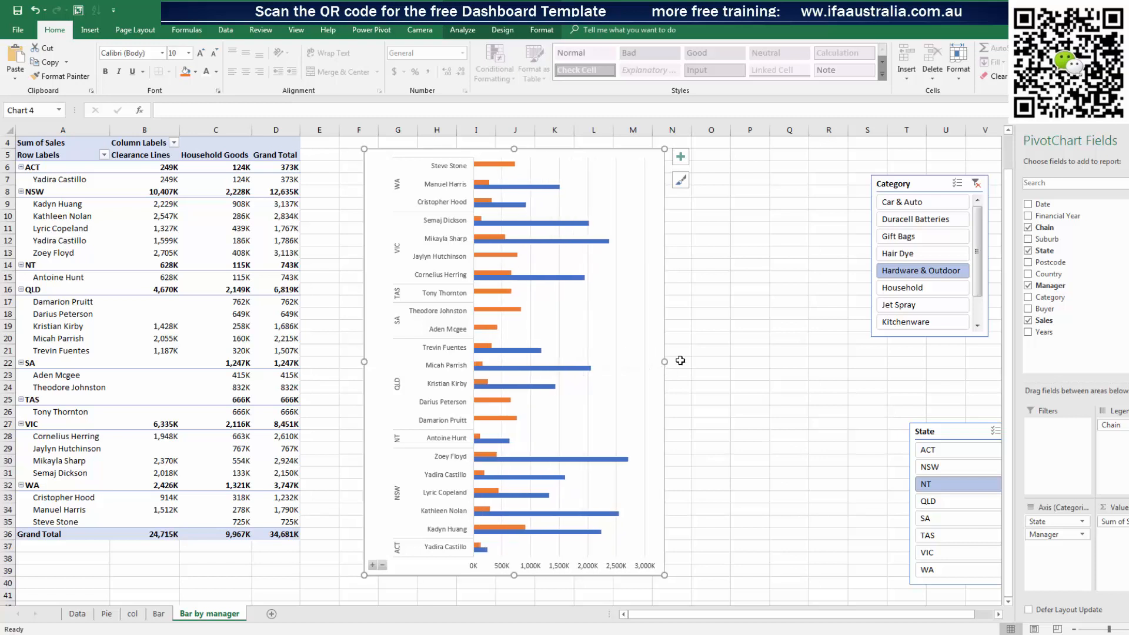
# Change the manager PivotChart's colours to a monochrome grey palette
pyautogui.click(536, 188)
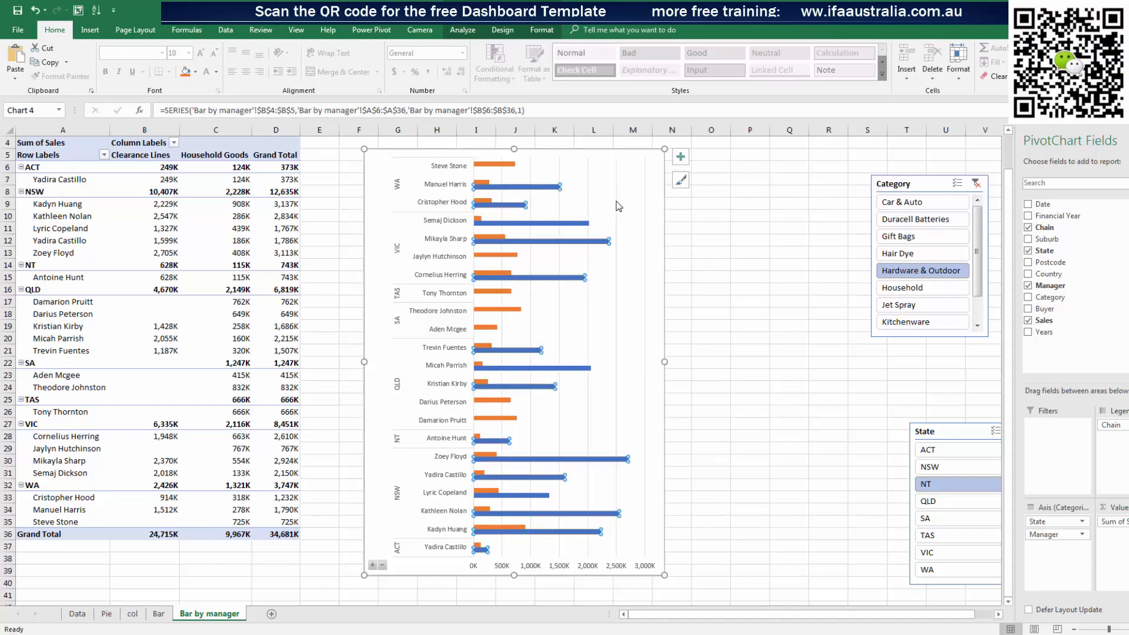
pyautogui.click(463, 31)
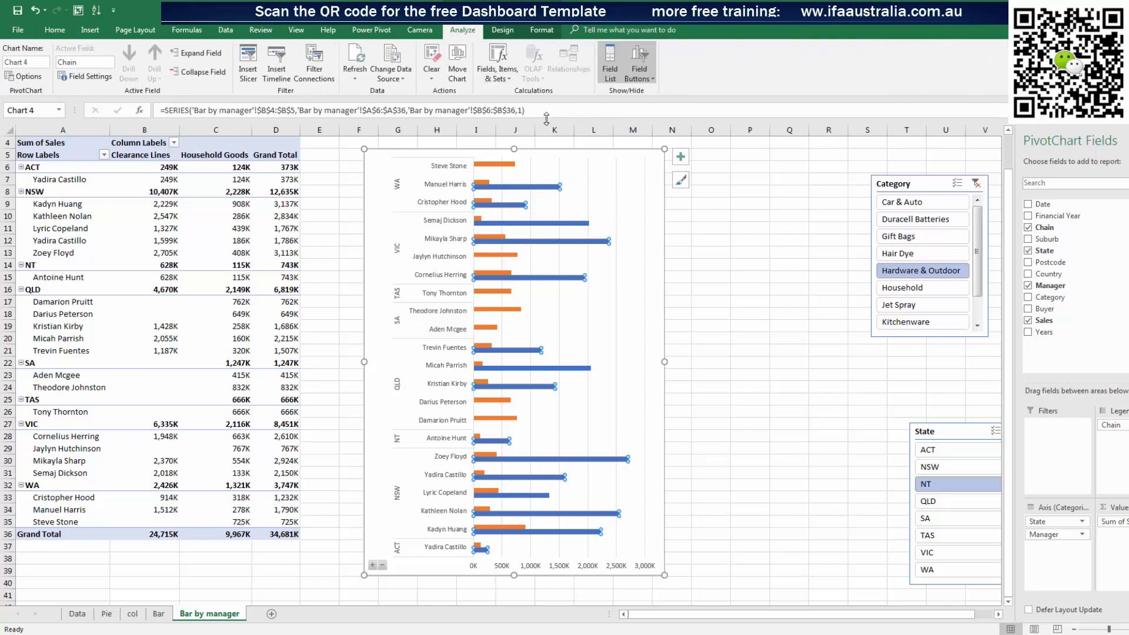
pyautogui.click(502, 30)
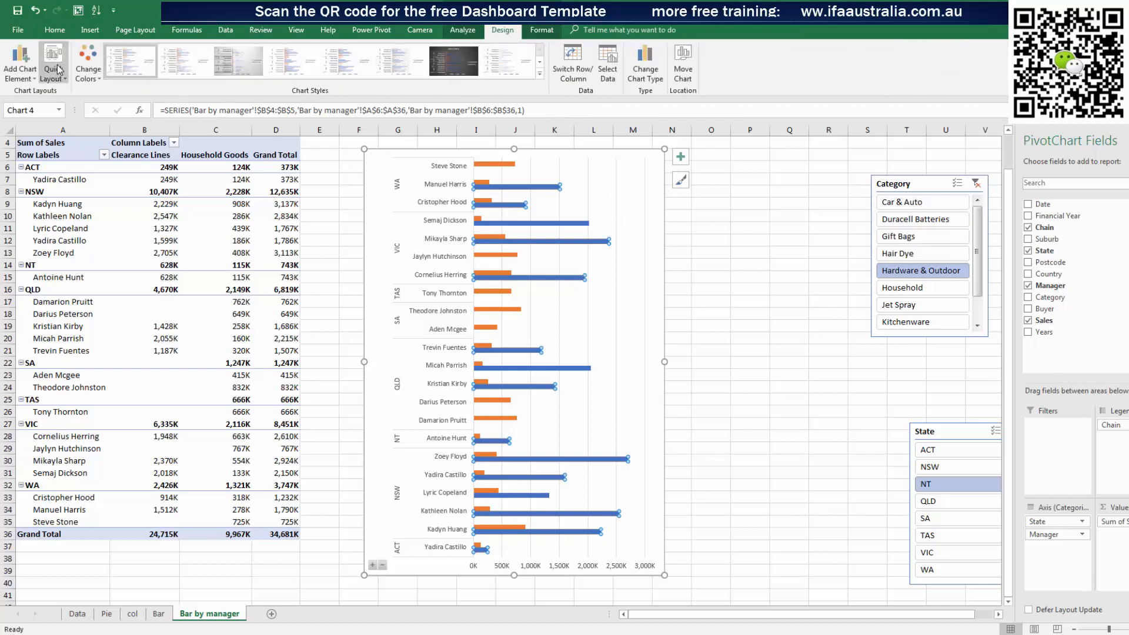
pyautogui.click(88, 69)
pyautogui.click(112, 194)
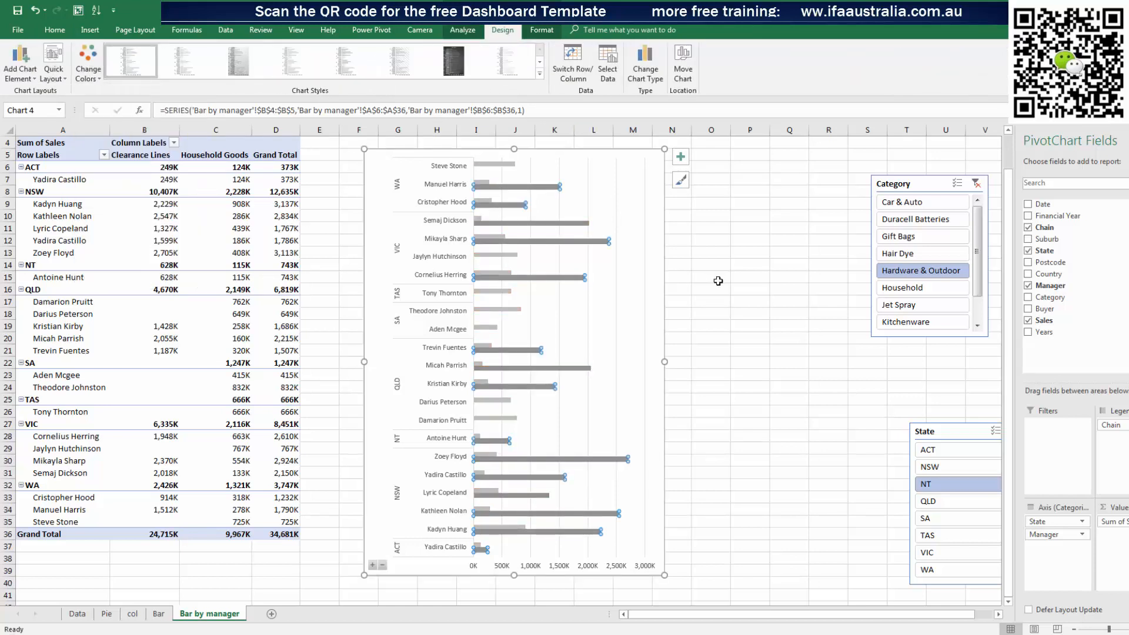
# Thicken the bars of the manager PivotChart by setting the gap width to 31%
pyautogui.click(580, 241)
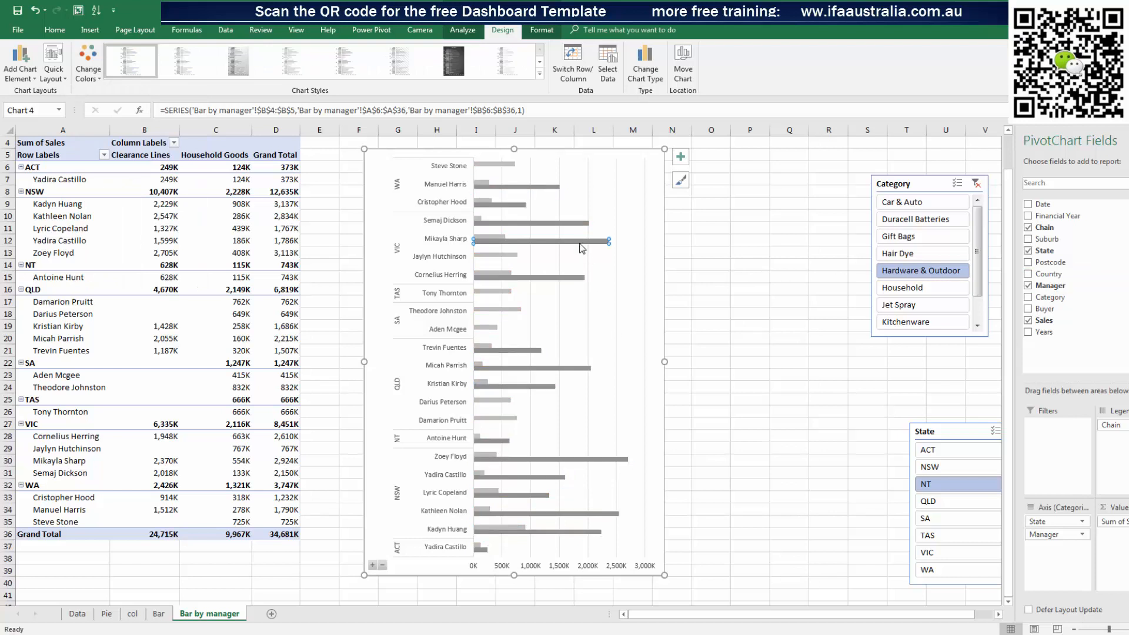
pyautogui.doubleClick(580, 242)
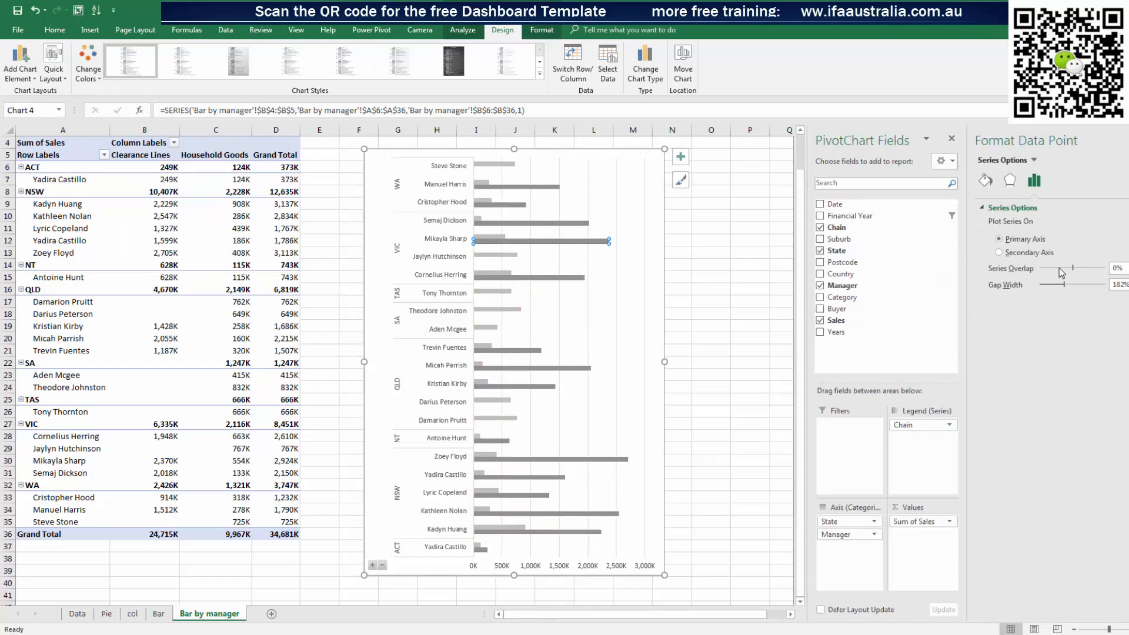
pyautogui.moveTo(1064, 281); pyautogui.dragTo(1045, 283)
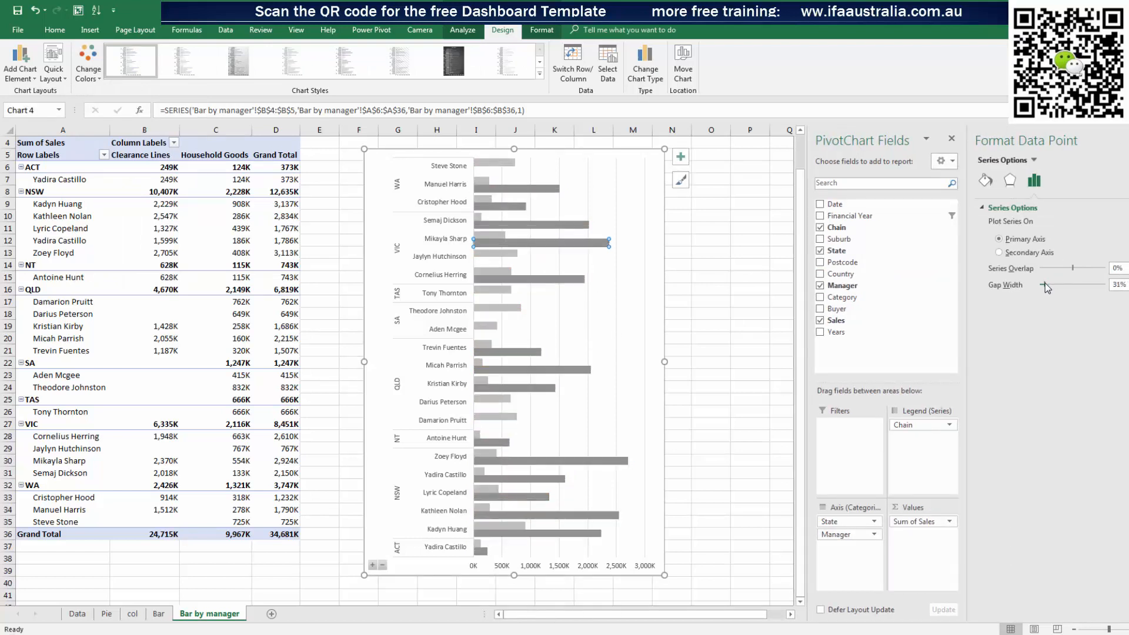
pyautogui.click(711, 311)
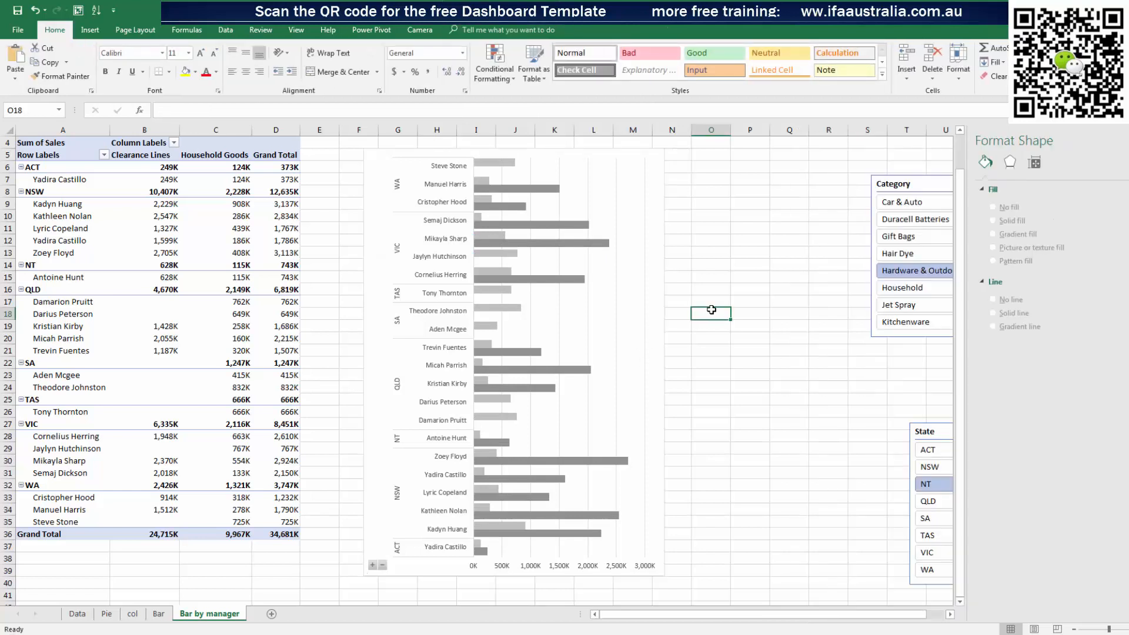
# Remove the vertical gridlines and the horizontal value axis from the manager PivotChart
pyautogui.click(617, 293)
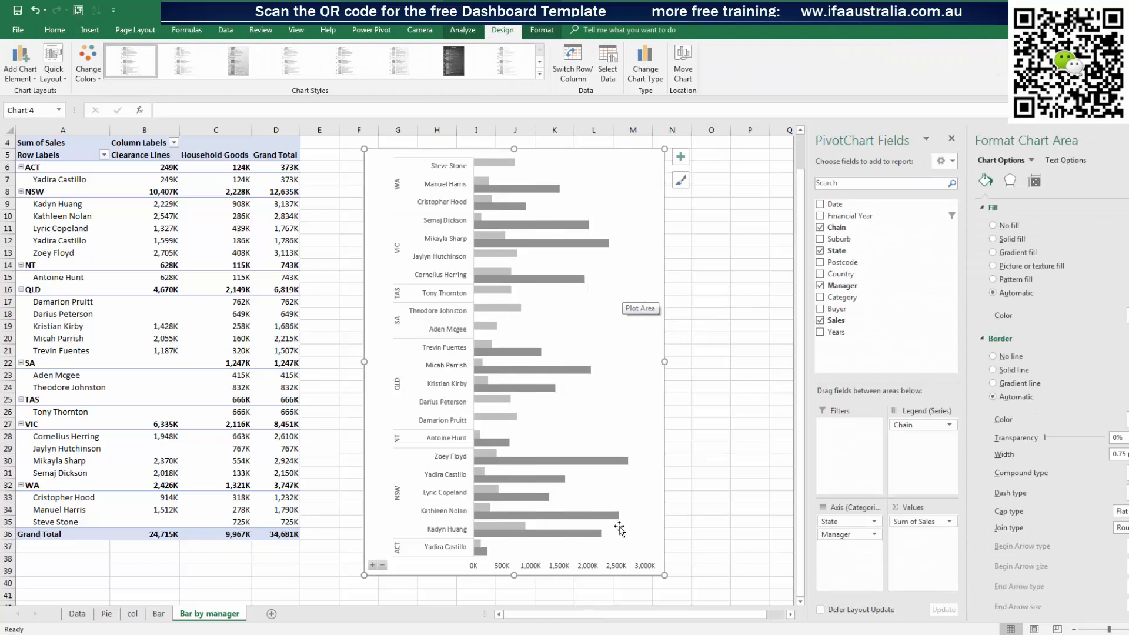
pyautogui.click(595, 568)
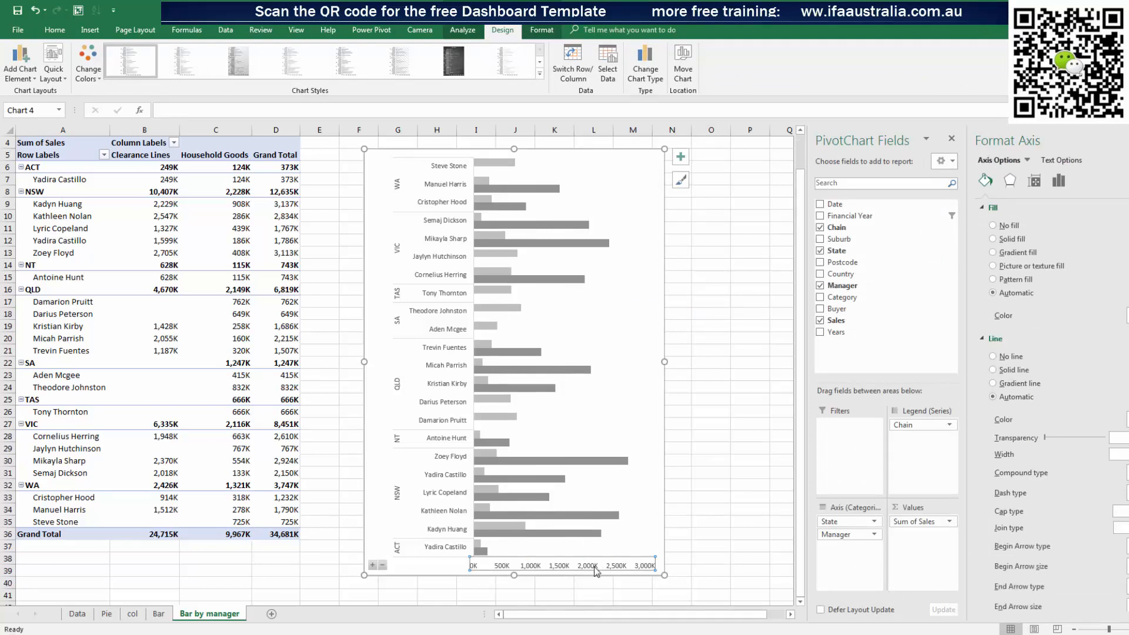
pyautogui.press('Delete')
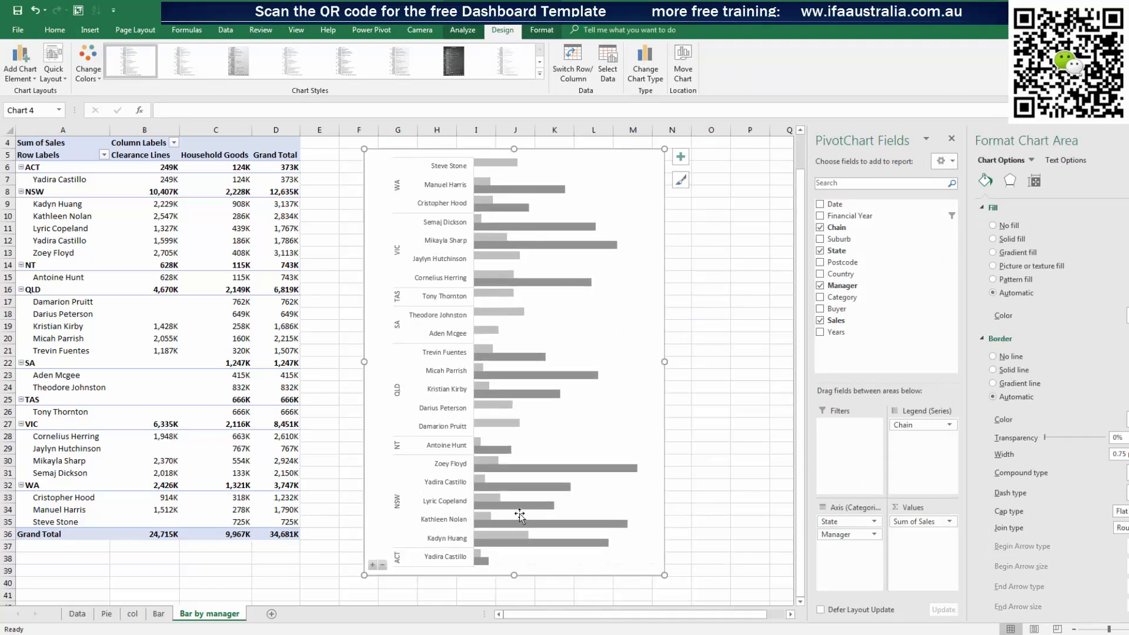
# Add a chart title to the manager PivotChart and change its text to "Sales by manager"
pyautogui.click(588, 334)
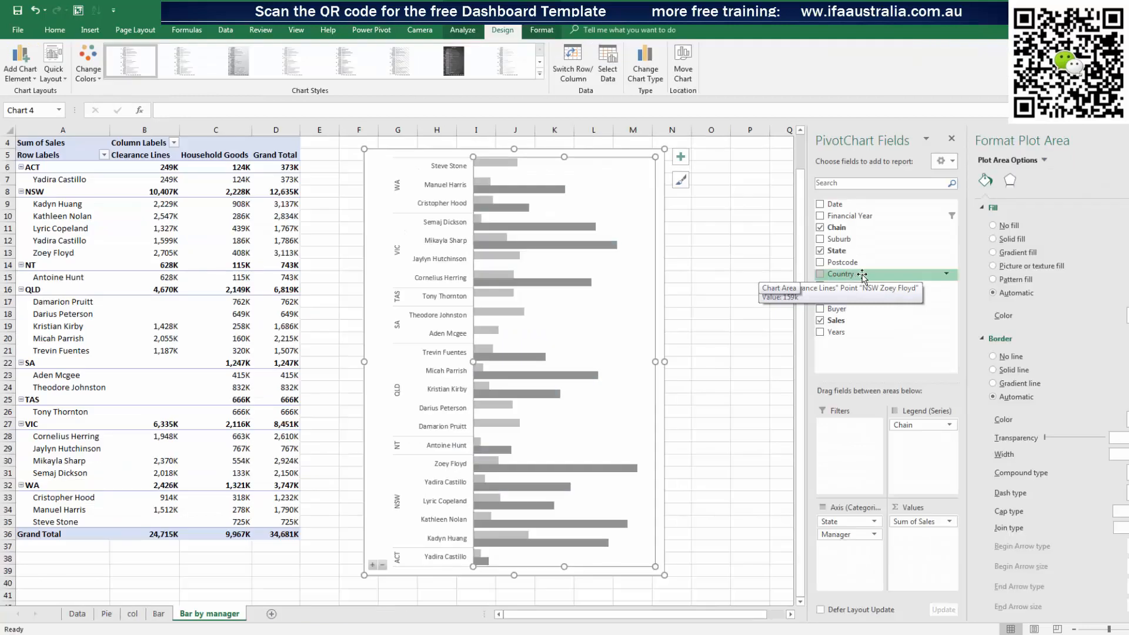
pyautogui.click(685, 156)
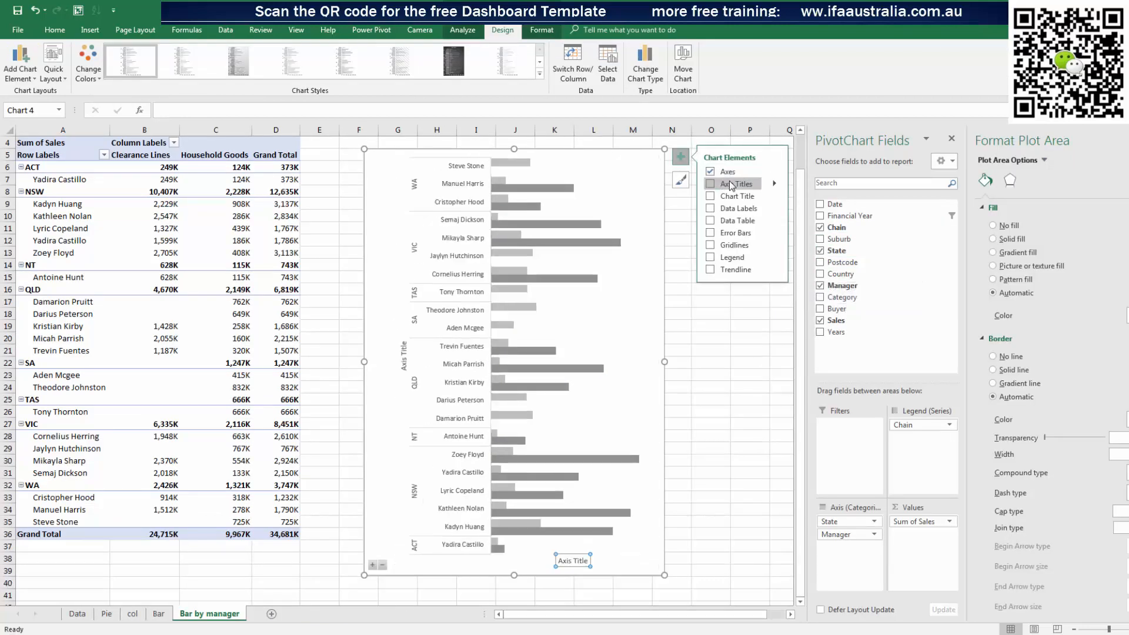
pyautogui.click(735, 199)
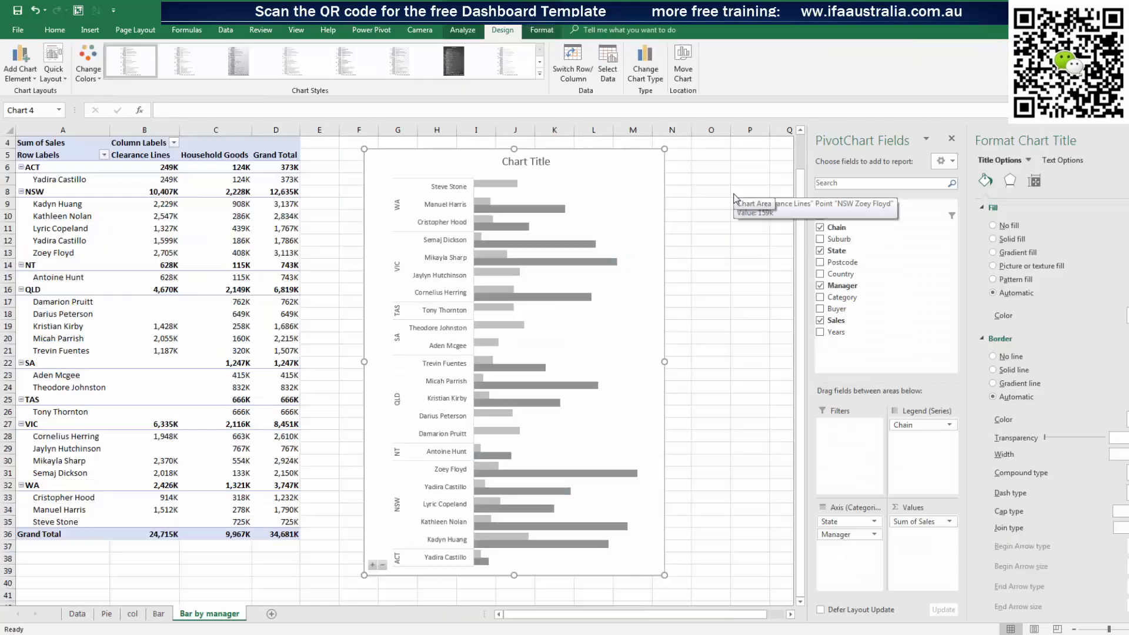
pyautogui.doubleClick(522, 165)
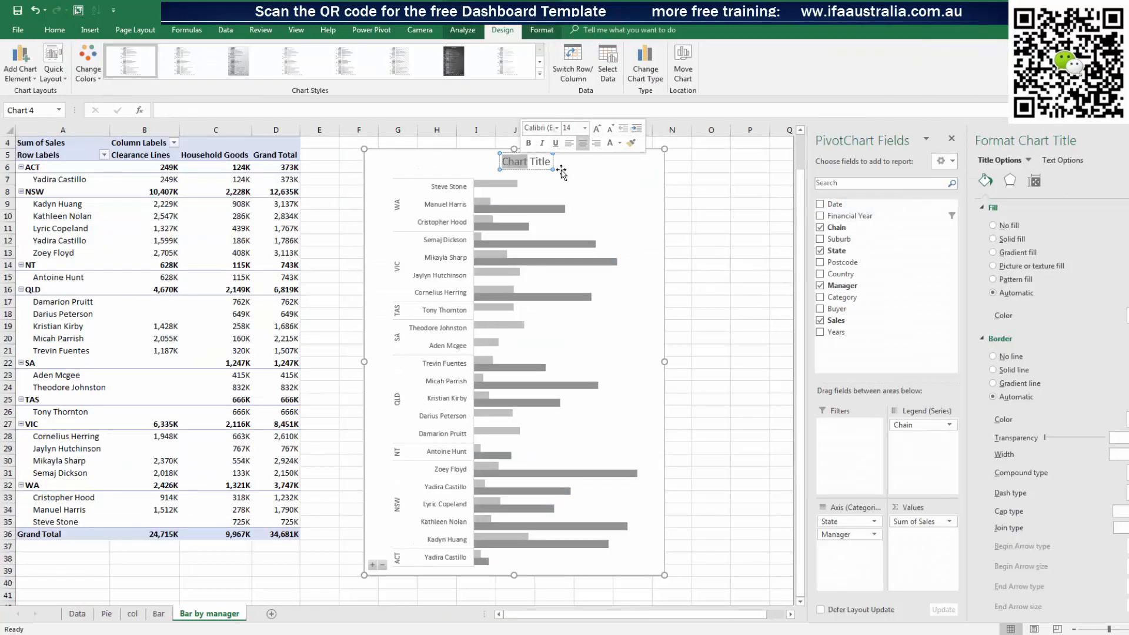
pyautogui.press('Delete')
pyautogui.press('Delete')
pyautogui.press('Delete')
pyautogui.press('Delete')
pyautogui.press('Delete')
pyautogui.press('Delete')
pyautogui.press('Delete')
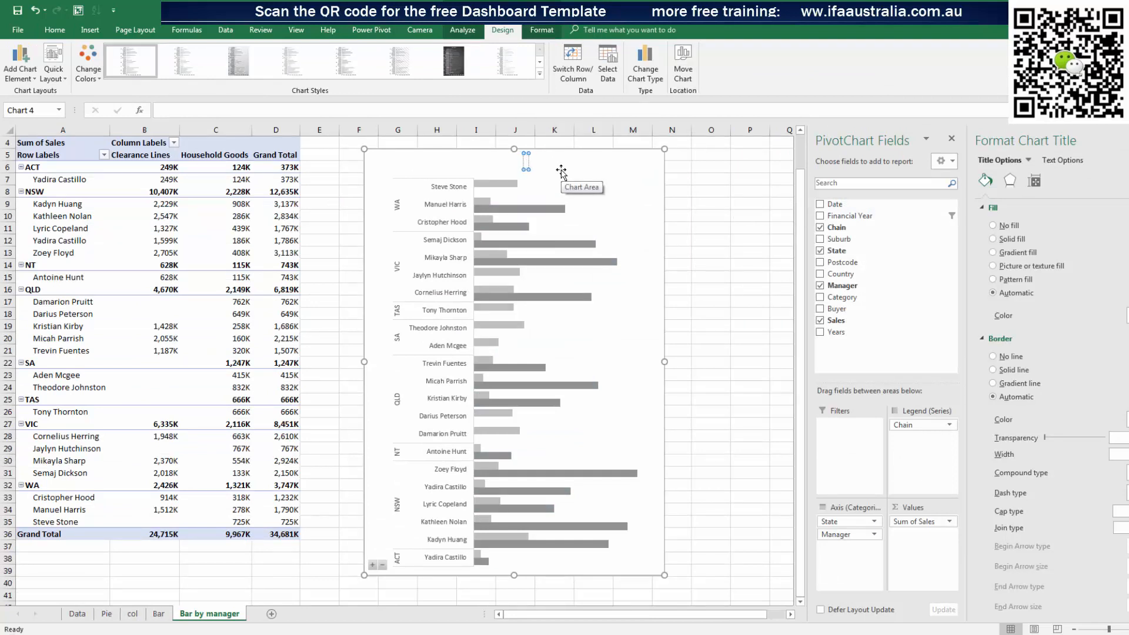
pyautogui.write('Sales by manager')
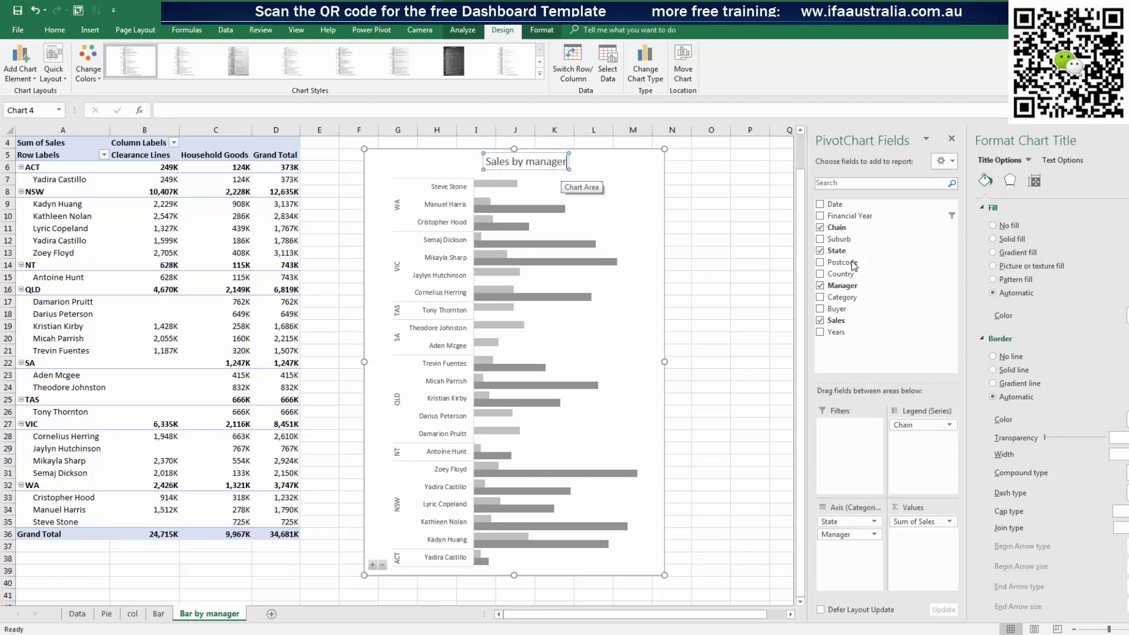
pyautogui.click(744, 301)
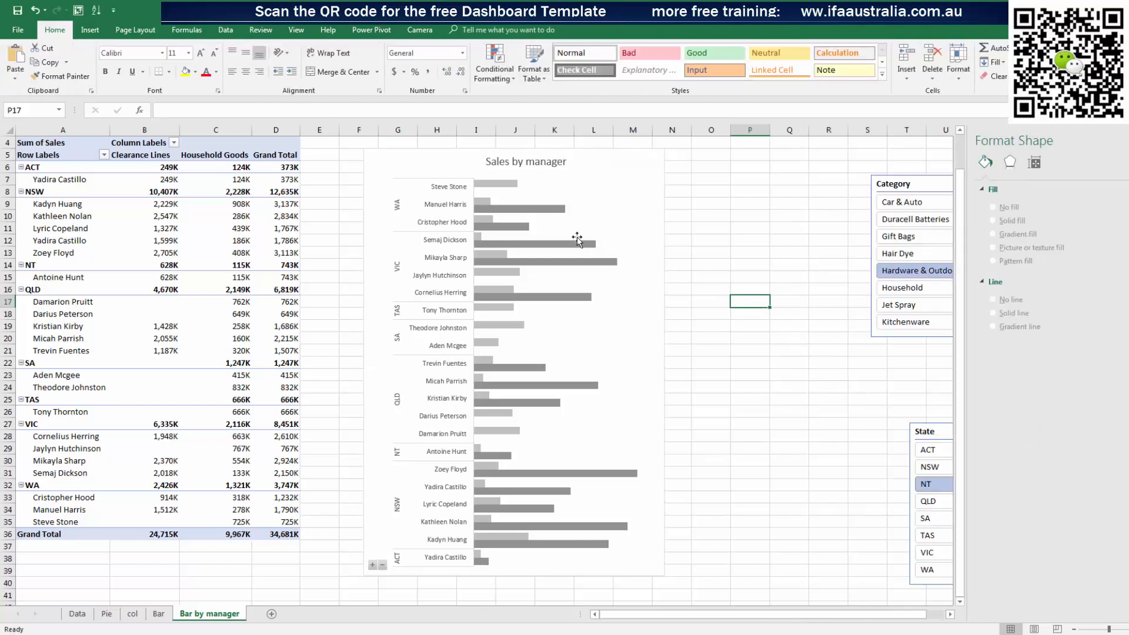
# Set the gap width of the dark grey Clearance Lines series to 14% and add data labels to that series
pyautogui.click(556, 209)
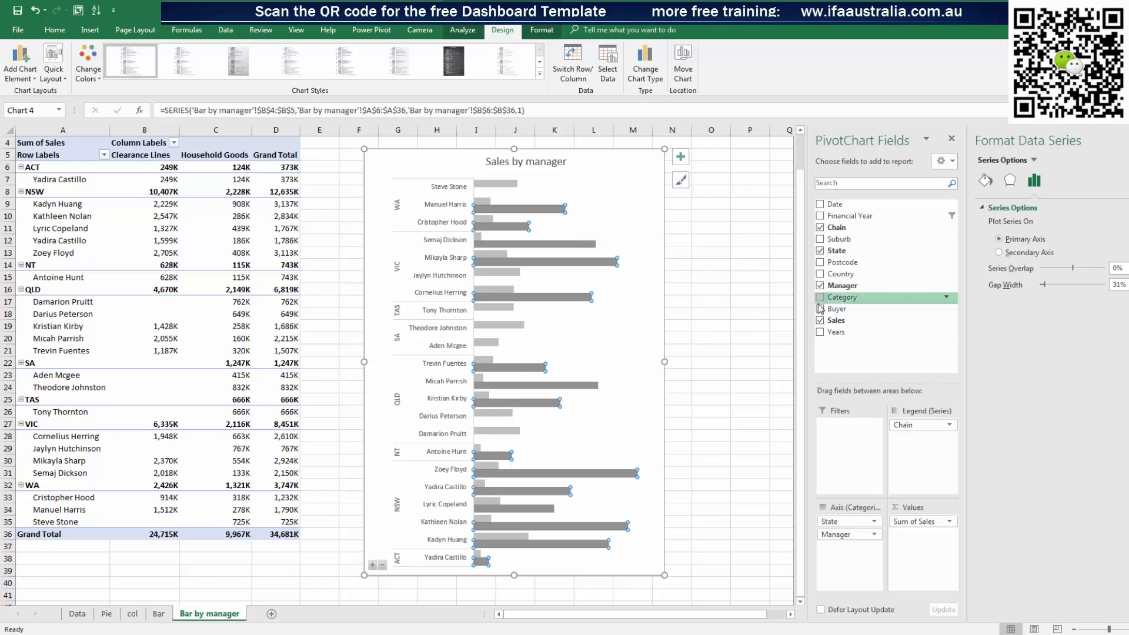
pyautogui.moveTo(1045, 282); pyautogui.dragTo(1041, 283)
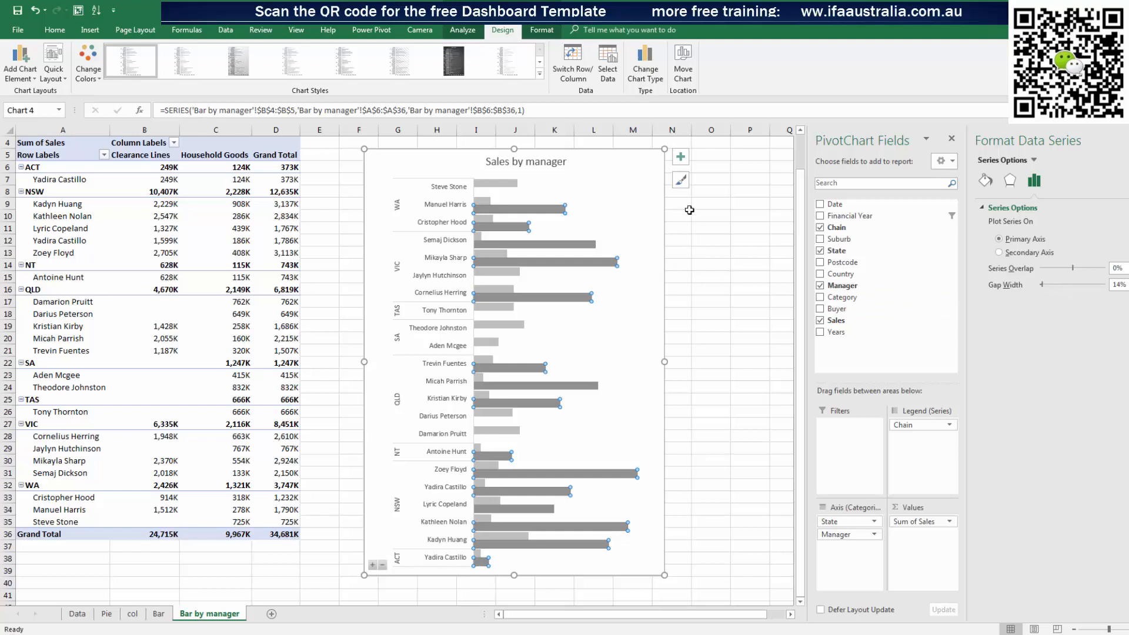
pyautogui.click(680, 157)
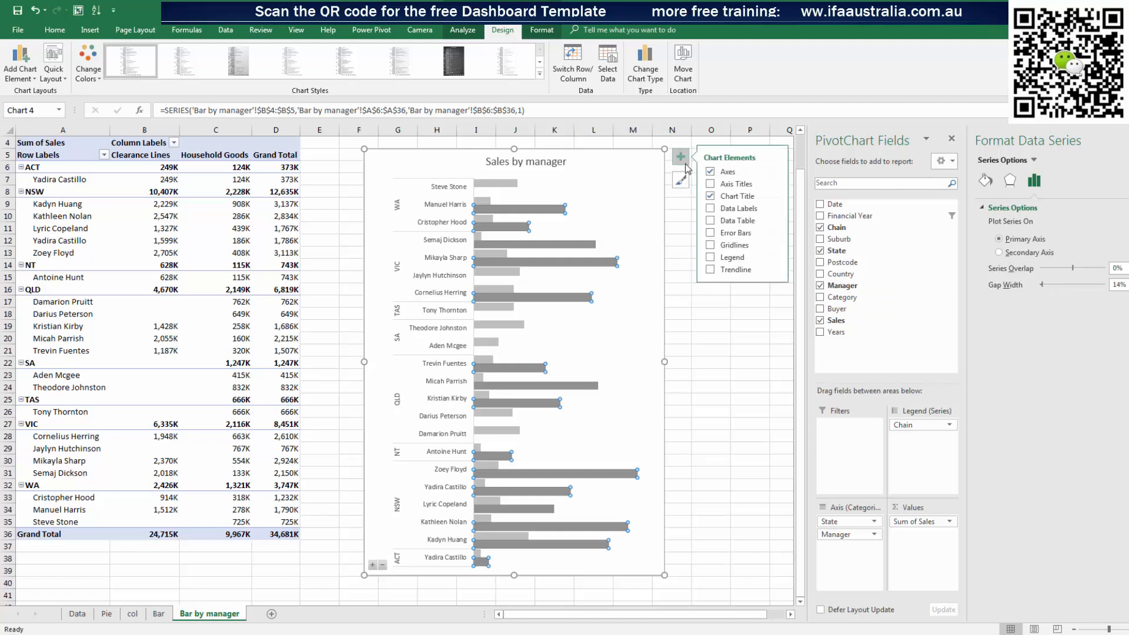
pyautogui.click(735, 208)
pyautogui.click(749, 386)
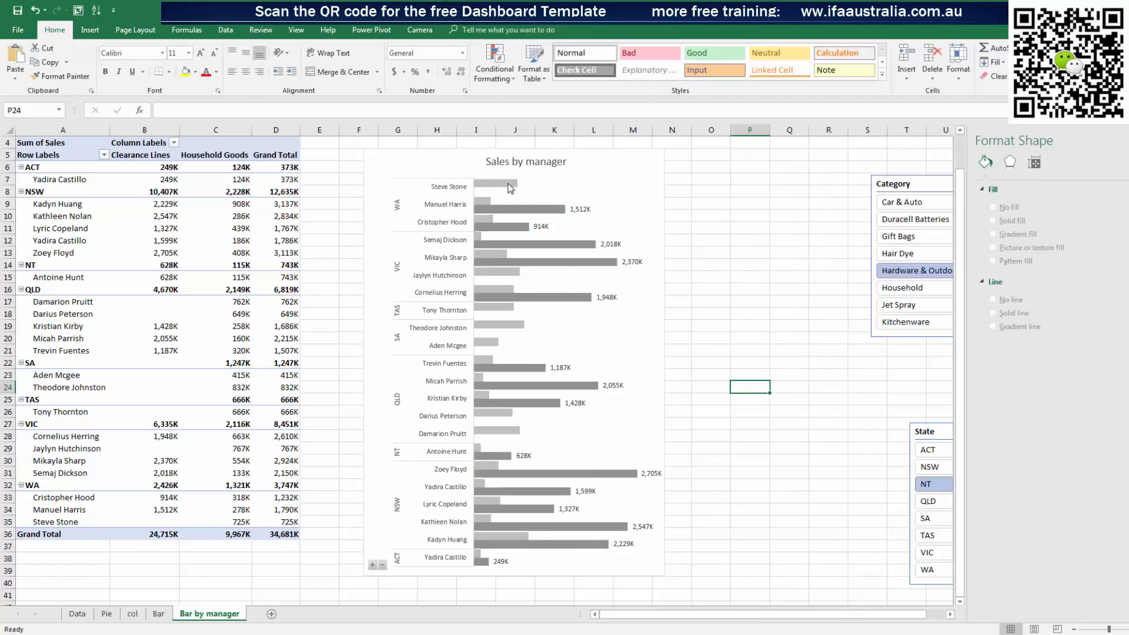
# Add data labels to the light grey Household Goods series
pyautogui.click(509, 188)
pyautogui.click(680, 157)
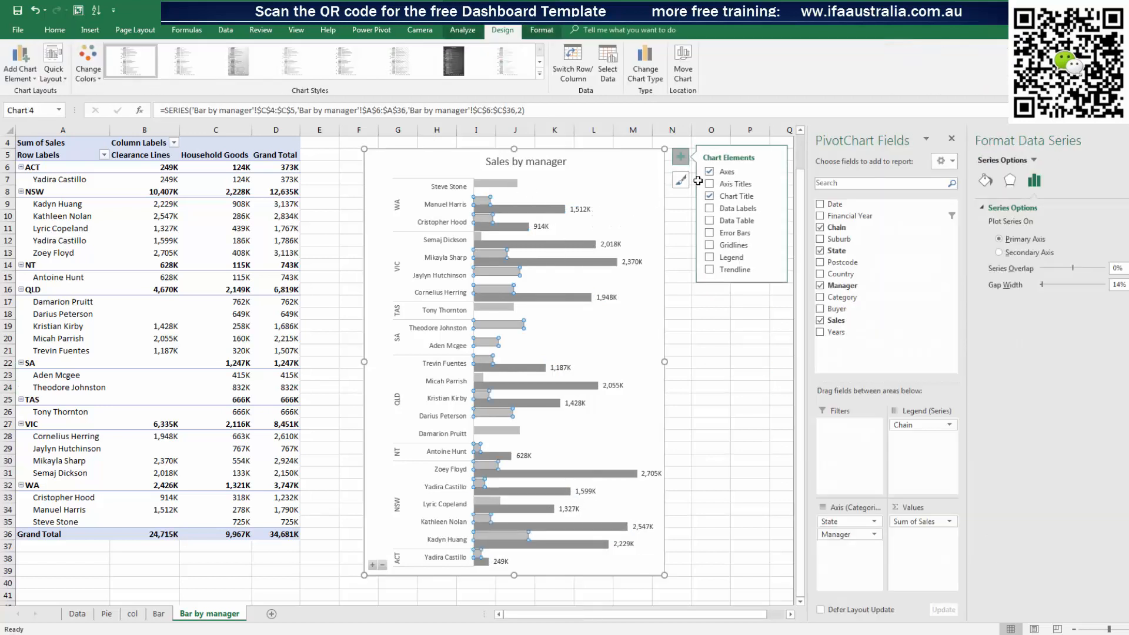
pyautogui.click(724, 209)
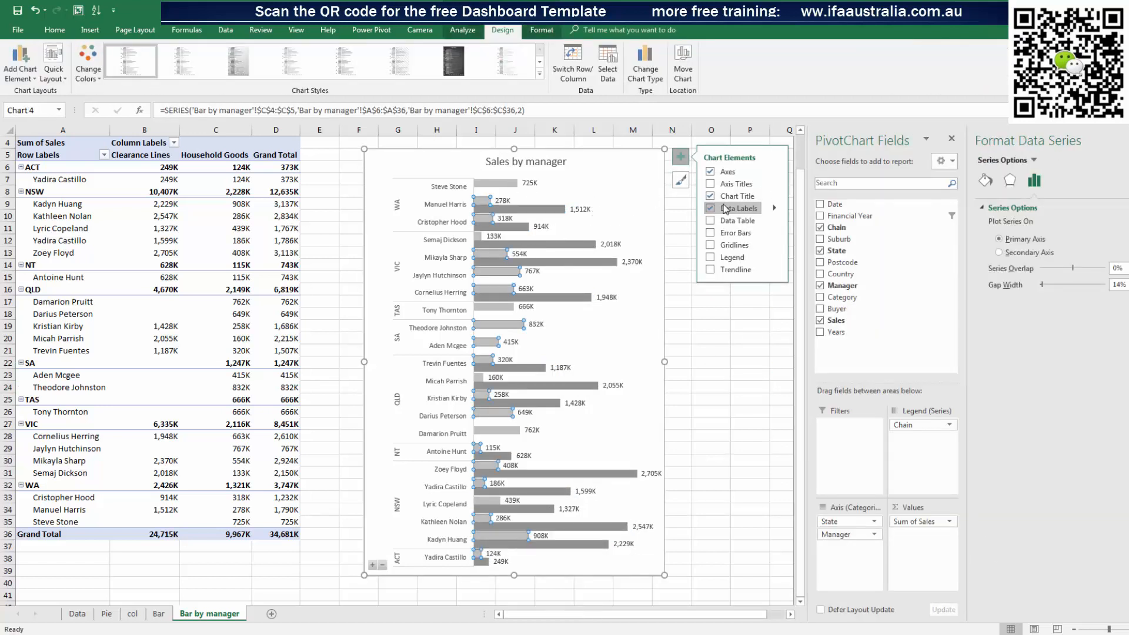
pyautogui.click(747, 387)
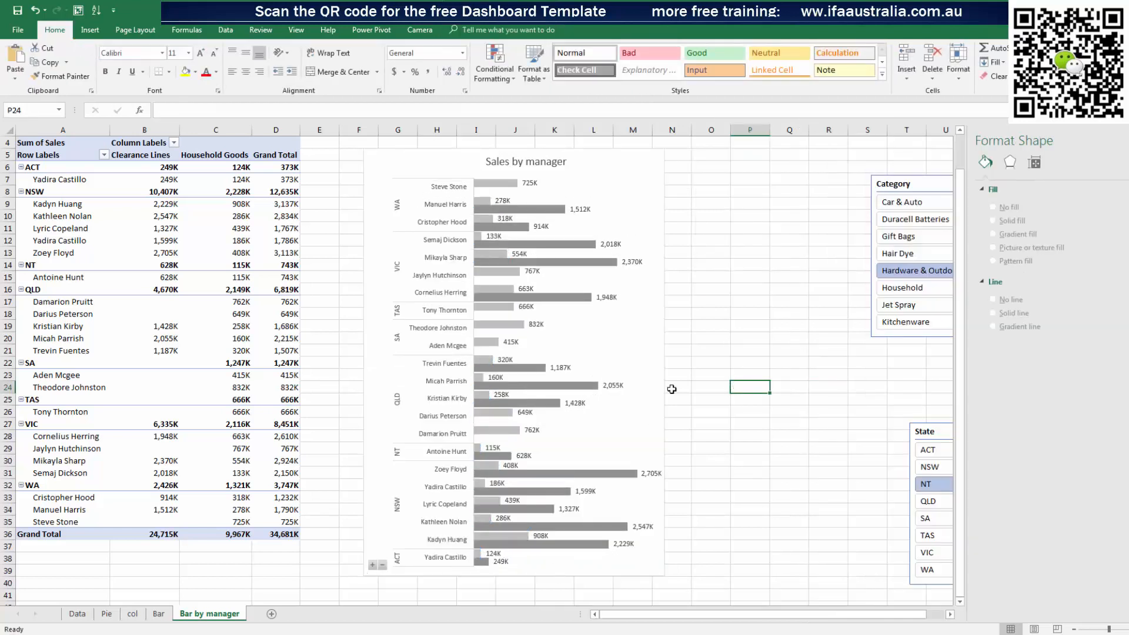
# Shrink the plot area slightly in height and width so the data labels fit inside the chart
pyautogui.click(603, 179)
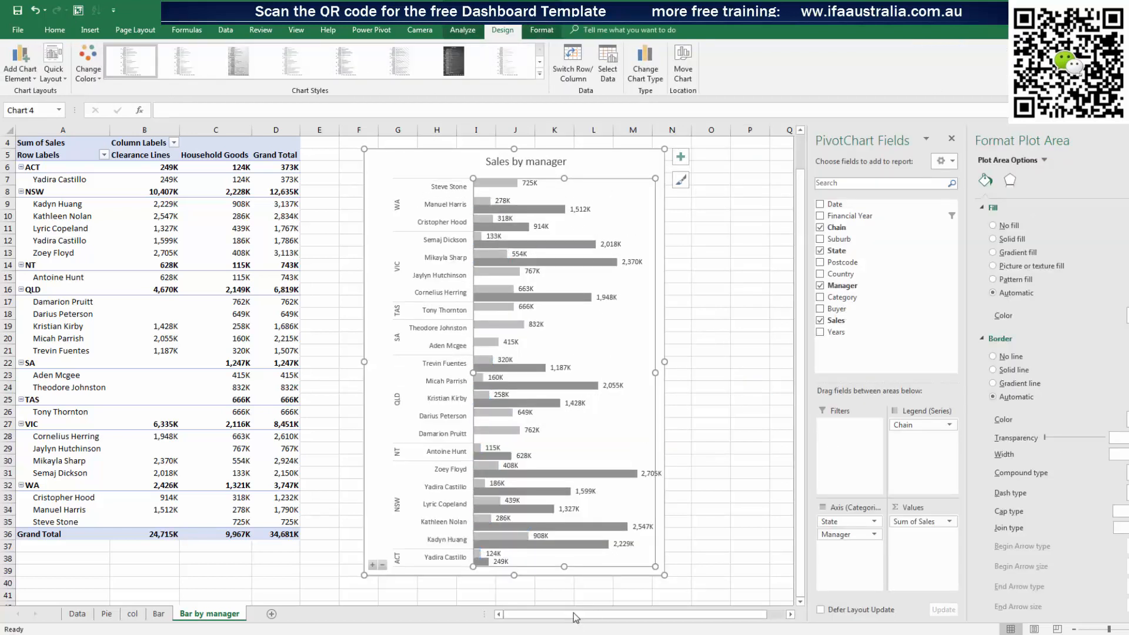
pyautogui.moveTo(563, 566); pyautogui.dragTo(582, 546)
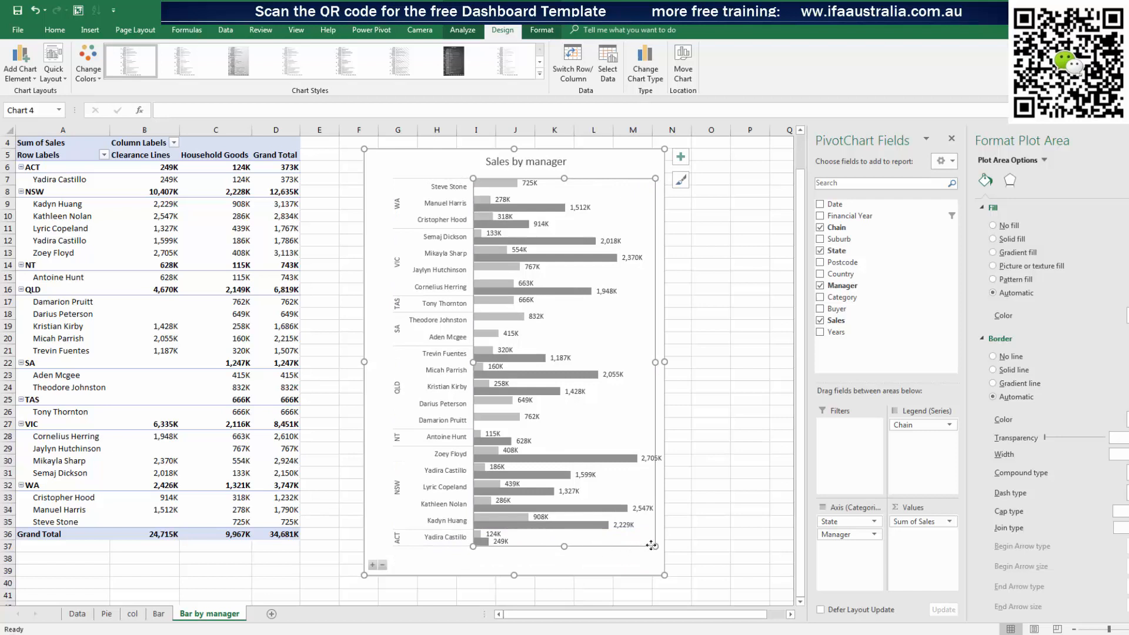
pyautogui.moveTo(655, 546); pyautogui.dragTo(639, 536)
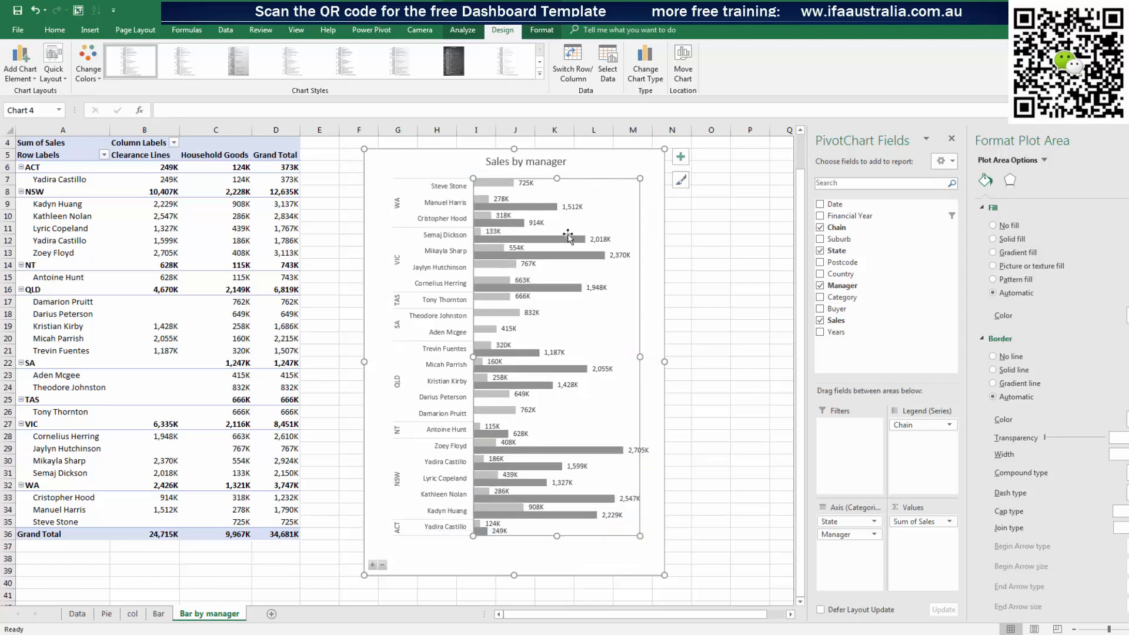
# Lower the plot area's top edge slightly below the title and reduce the Clearance Lines data labels to font size 7
pyautogui.moveTo(556, 178); pyautogui.dragTo(557, 189)
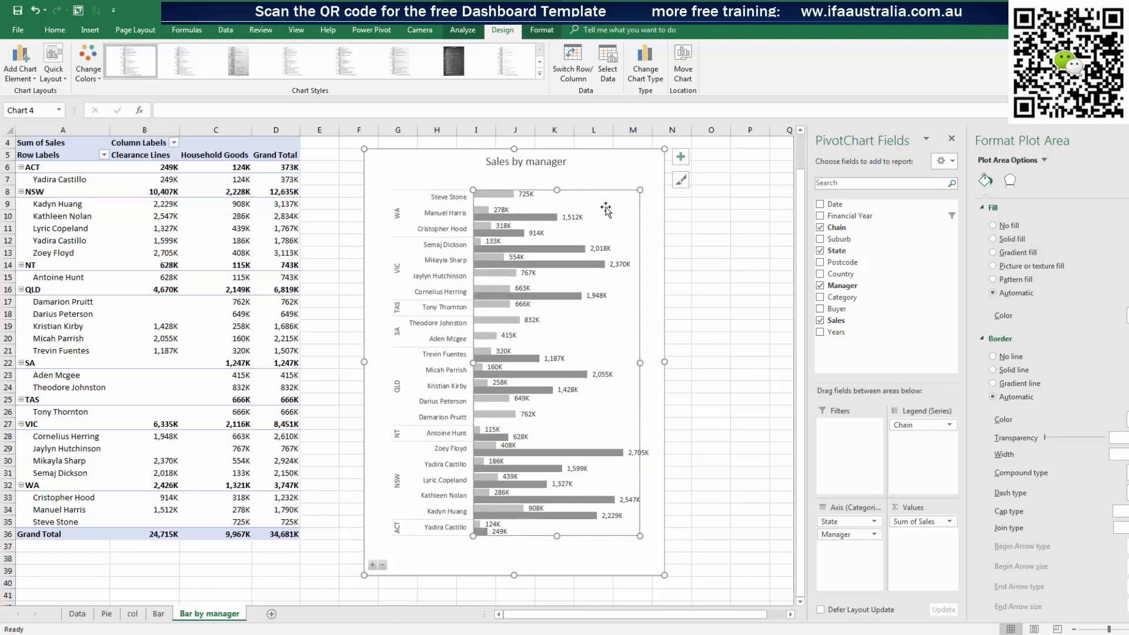
pyautogui.click(579, 217)
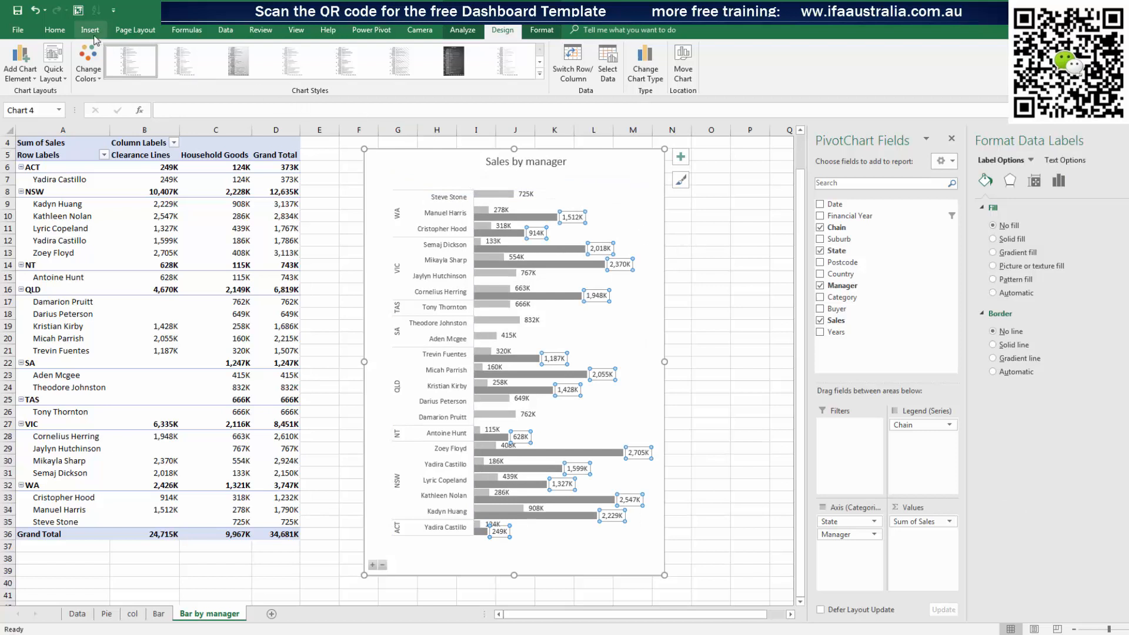
pyautogui.click(54, 29)
pyautogui.click(214, 55)
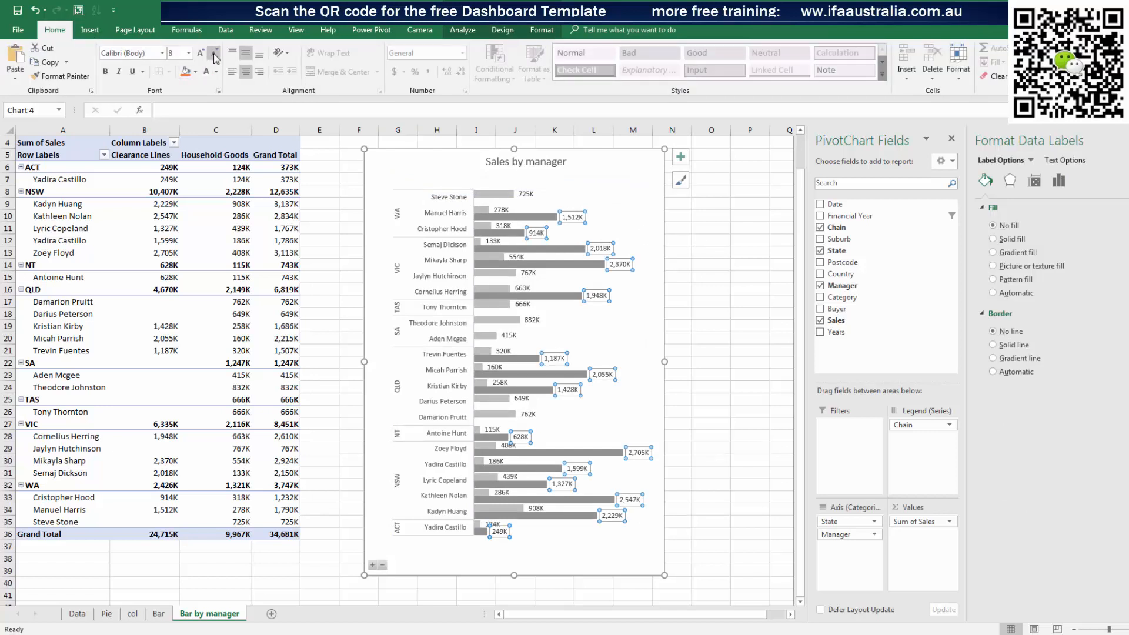
pyautogui.click(214, 54)
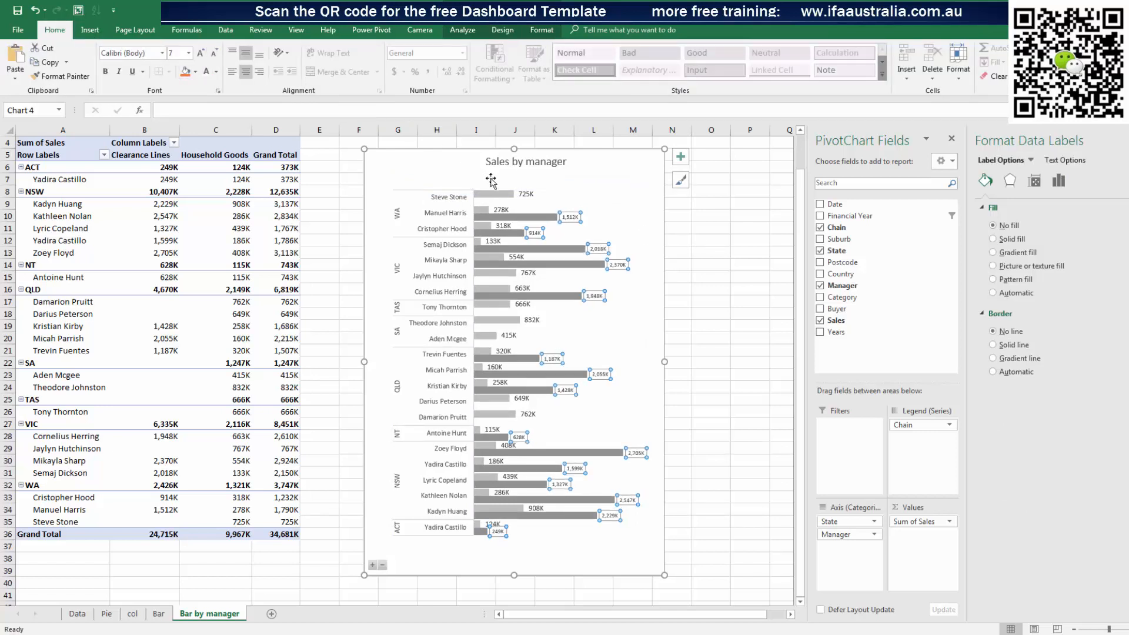
# Reduce the font of the Household Goods data labels by two sizes to match the Clearance Lines labels
pyautogui.click(522, 194)
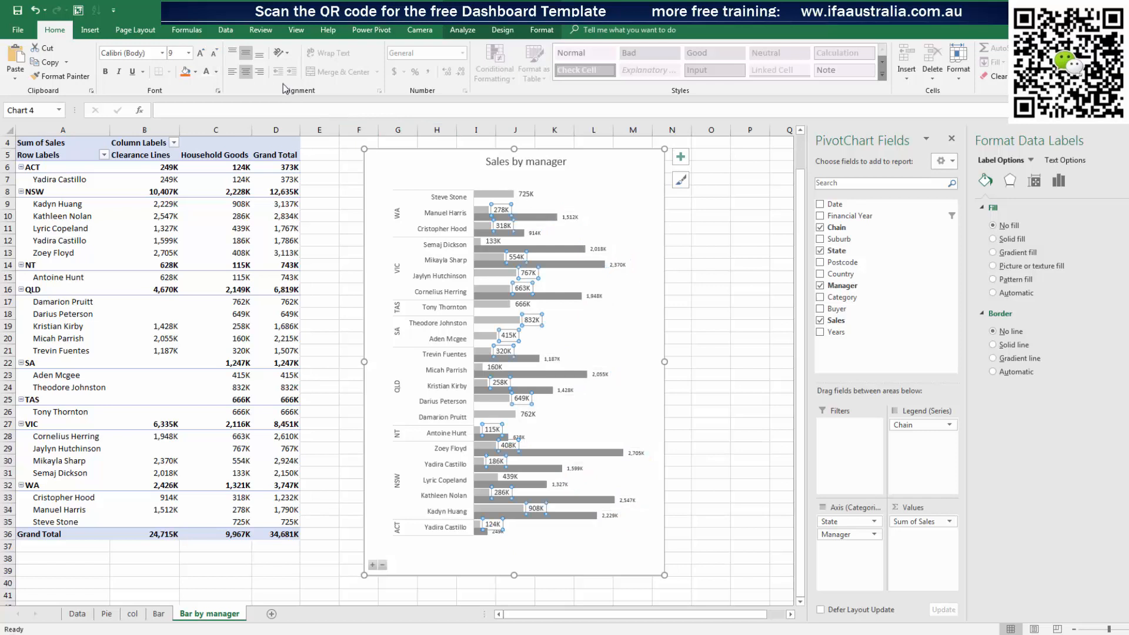
pyautogui.click(214, 54)
pyautogui.click(213, 54)
pyautogui.click(736, 262)
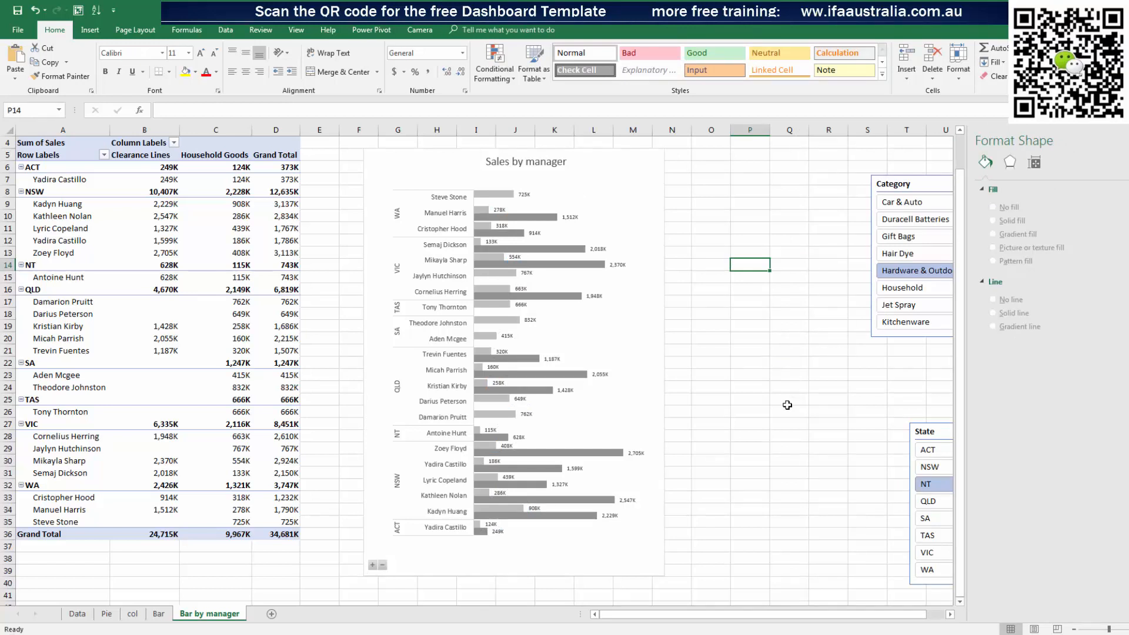
# Arrange the Category, State and Financial Year slicers beside the manager chart, with State below Category, and dismiss the formatting pane
pyautogui.moveTo(920, 180); pyautogui.dragTo(775, 161)
pyautogui.moveTo(932, 431); pyautogui.dragTo(749, 400)
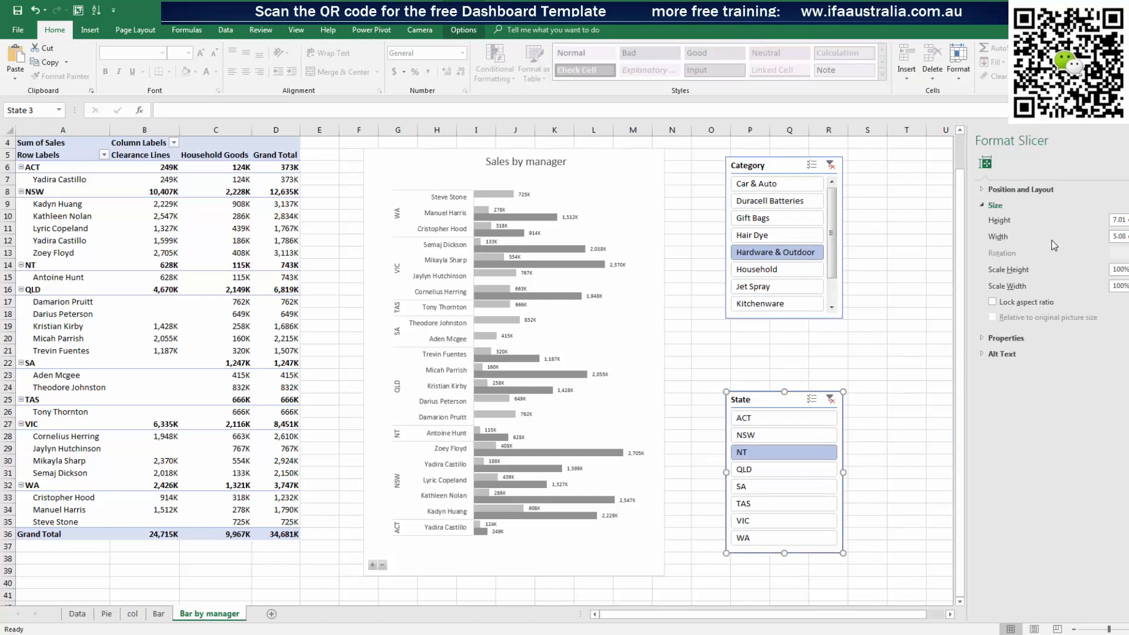
pyautogui.click(1128, 140)
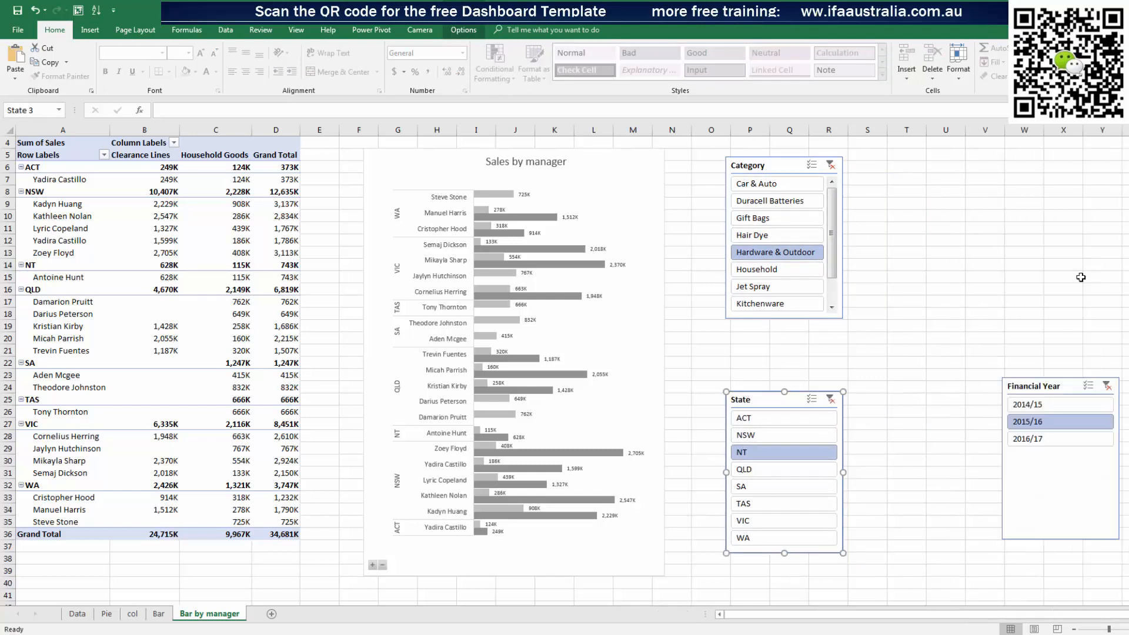
pyautogui.moveTo(1057, 378); pyautogui.dragTo(913, 158)
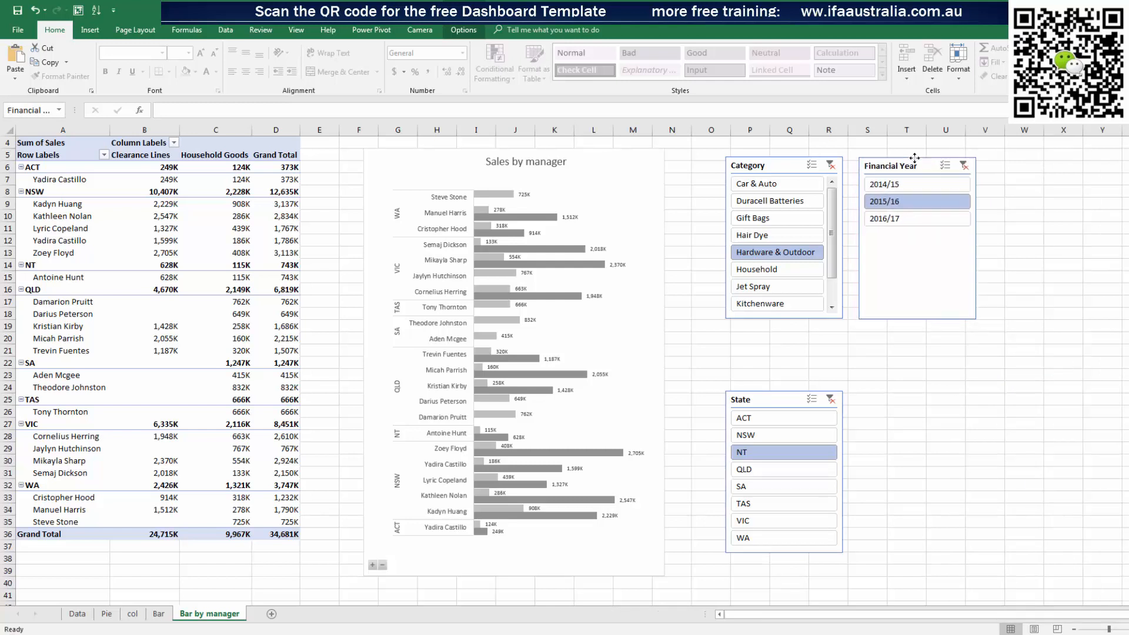
pyautogui.click(1058, 227)
# Test the Financial Year slicer with 2014/15 and 2015/16, finishing on 2016/17
pyautogui.click(914, 185)
pyautogui.click(914, 200)
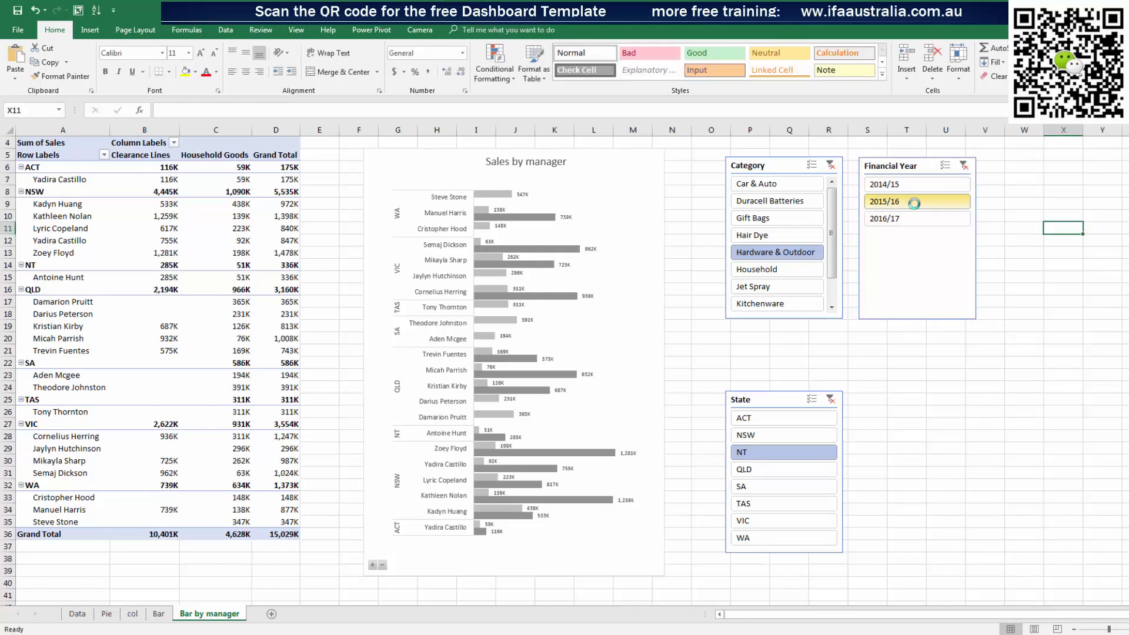
pyautogui.click(926, 223)
# Try the Category slicer's items from Car & Auto through Kitchenware to check whether it filters the manager chart
pyautogui.click(784, 187)
pyautogui.click(774, 203)
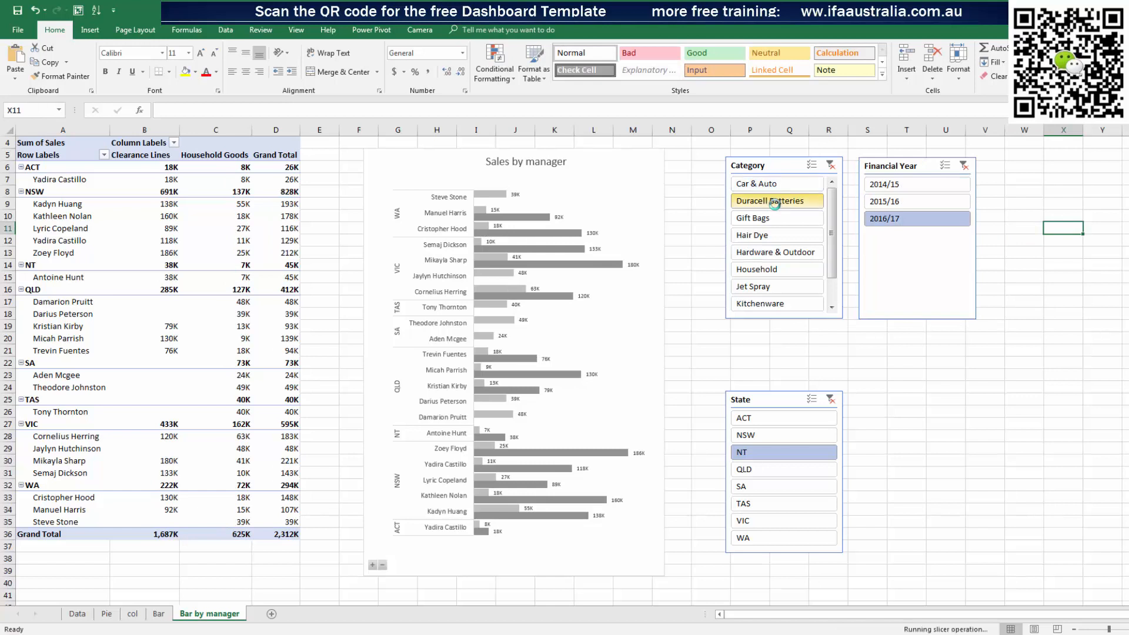
pyautogui.click(775, 219)
pyautogui.click(774, 235)
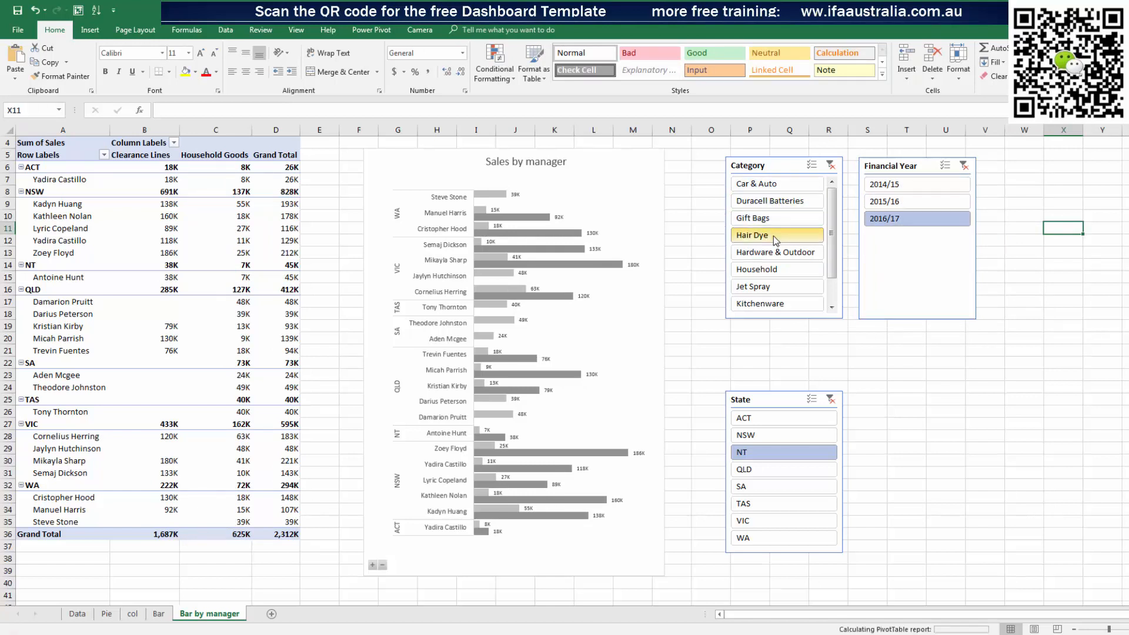
pyautogui.click(774, 252)
pyautogui.click(773, 271)
pyautogui.click(774, 287)
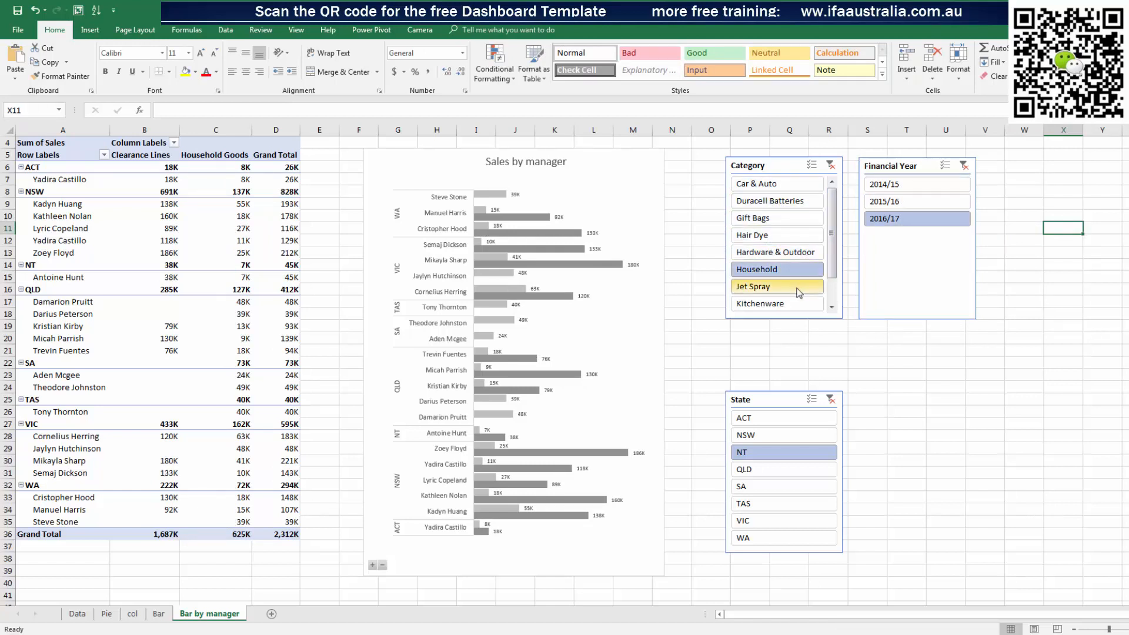
pyautogui.click(785, 304)
pyautogui.click(788, 252)
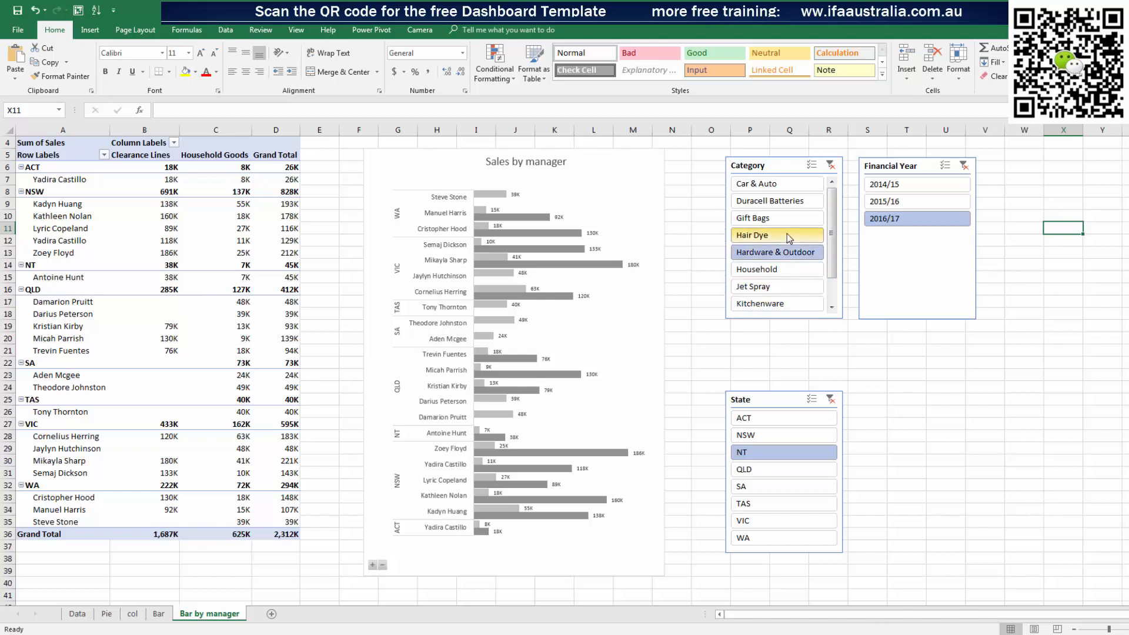
pyautogui.click(786, 235)
pyautogui.click(785, 219)
pyautogui.click(786, 253)
pyautogui.click(776, 286)
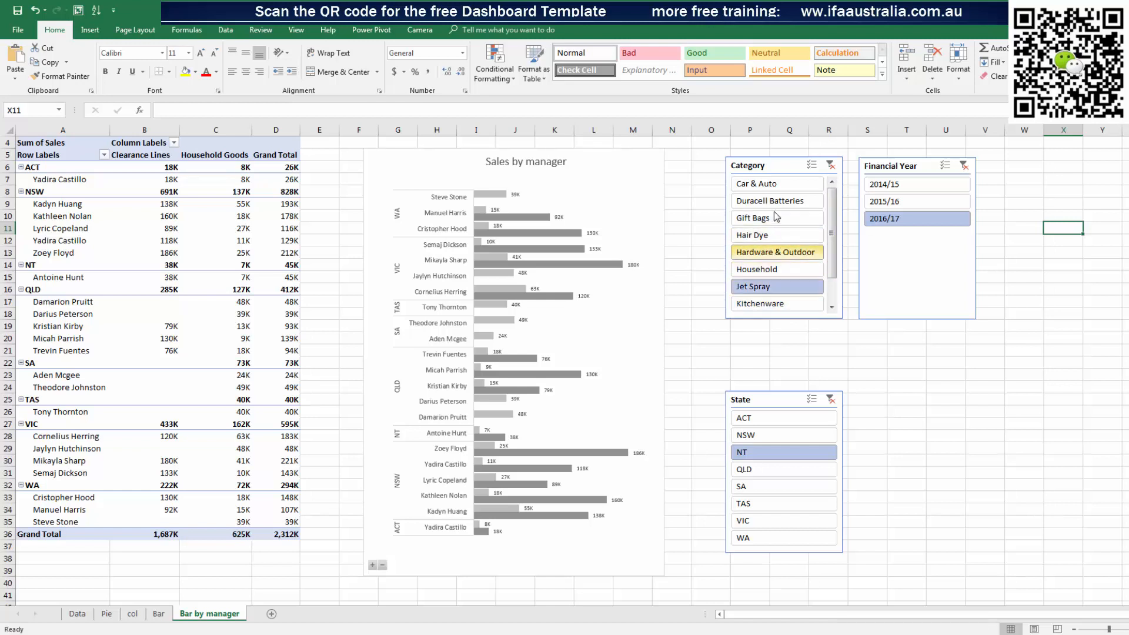
# Test the State slicer with ACT, NSW, NT and SA against the manager chart, finishing on NSW
pyautogui.click(786, 418)
pyautogui.click(785, 435)
pyautogui.click(784, 452)
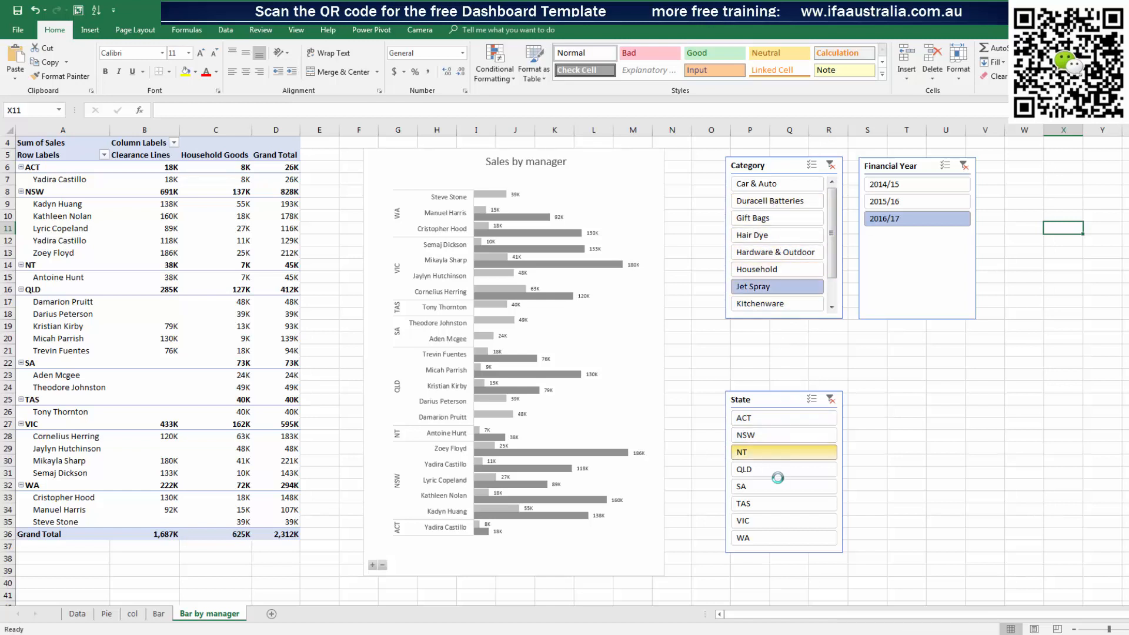
pyautogui.click(783, 486)
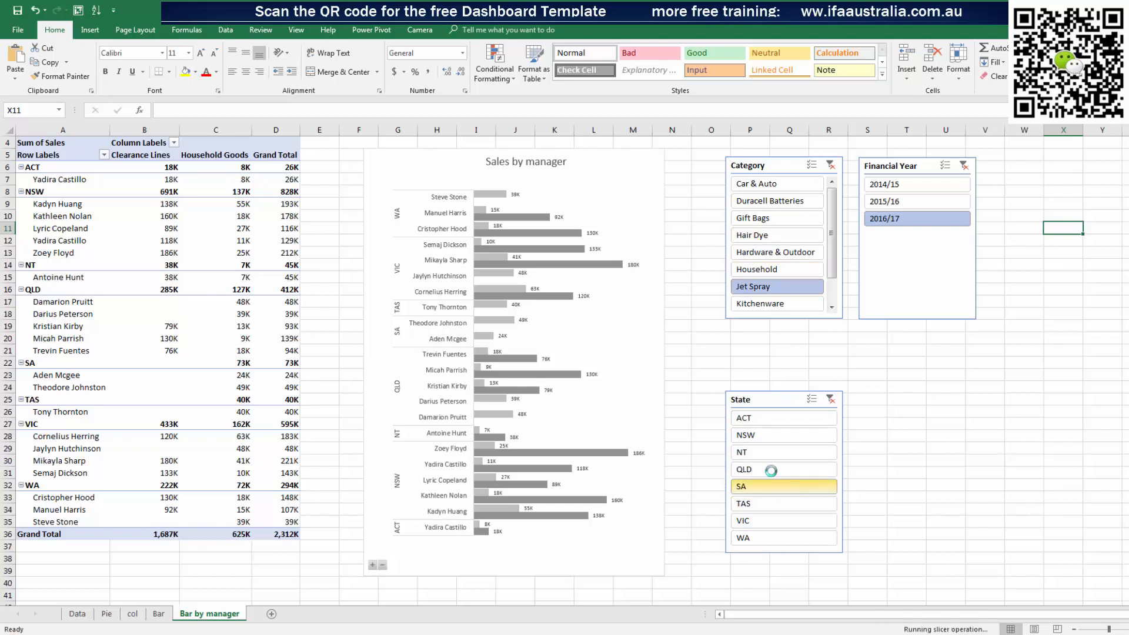
pyautogui.click(771, 435)
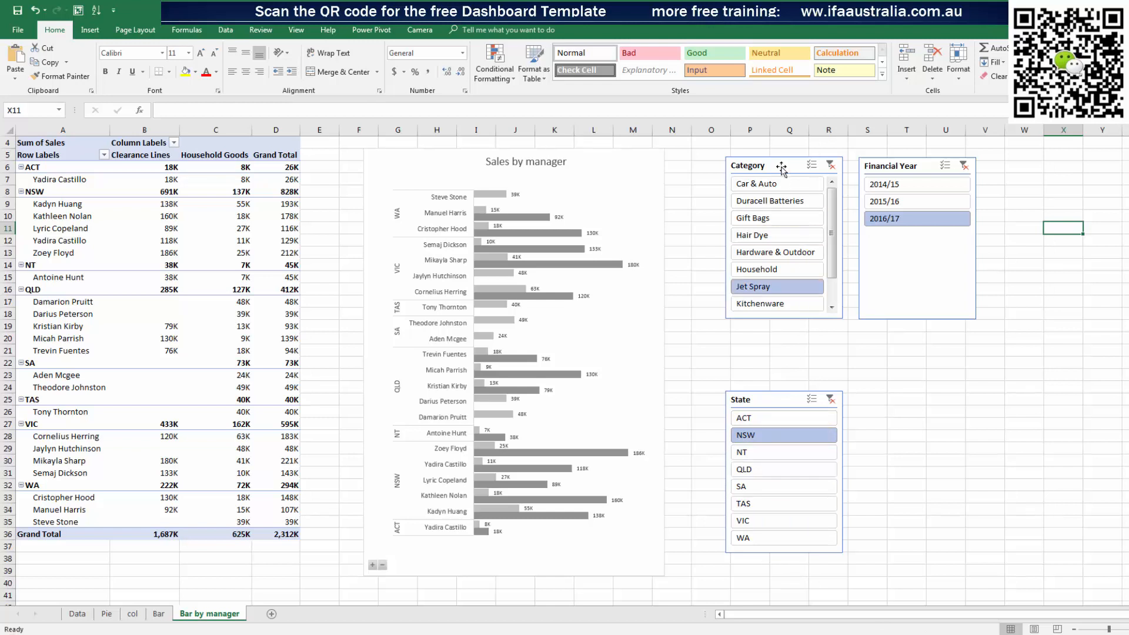
# Test the Category slicer again with Duracell Batteries, Gift Bags and Hair Dye
pyautogui.click(772, 202)
pyautogui.click(775, 218)
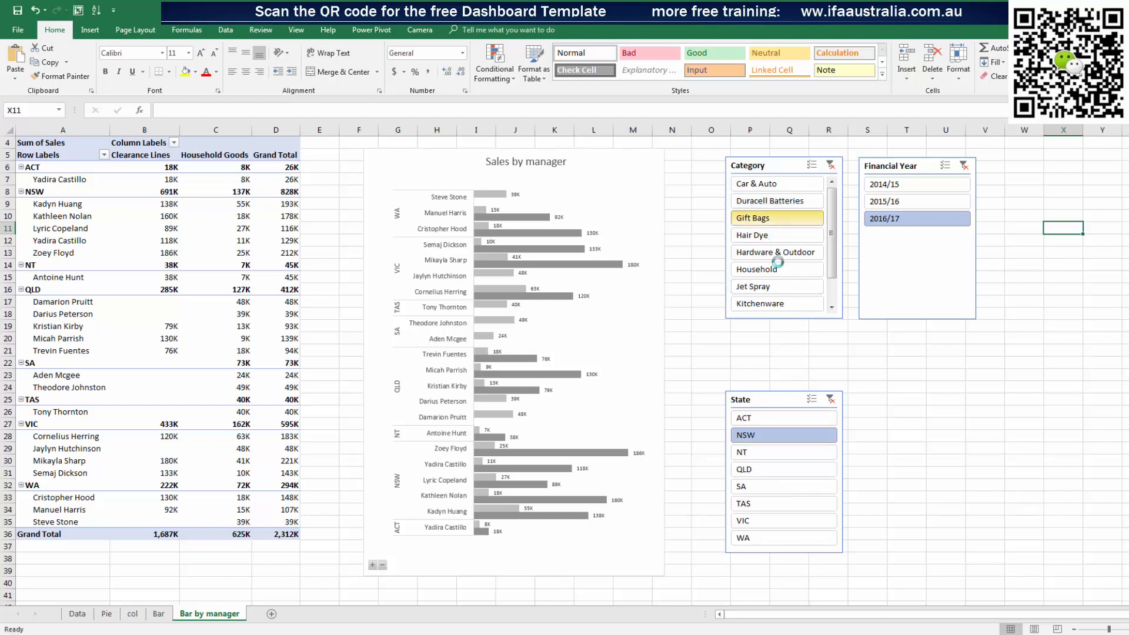
pyautogui.click(776, 235)
# Connect the Category slicer to the Bar by manager PivotTable through its report connections
pyautogui.rightClick(771, 166)
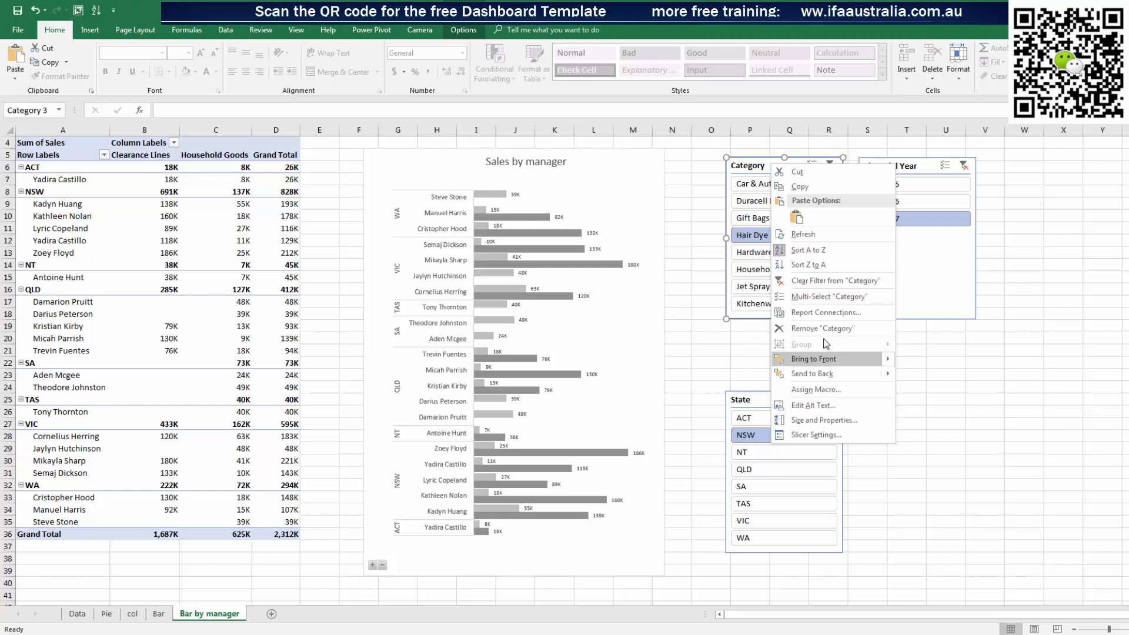
pyautogui.click(824, 311)
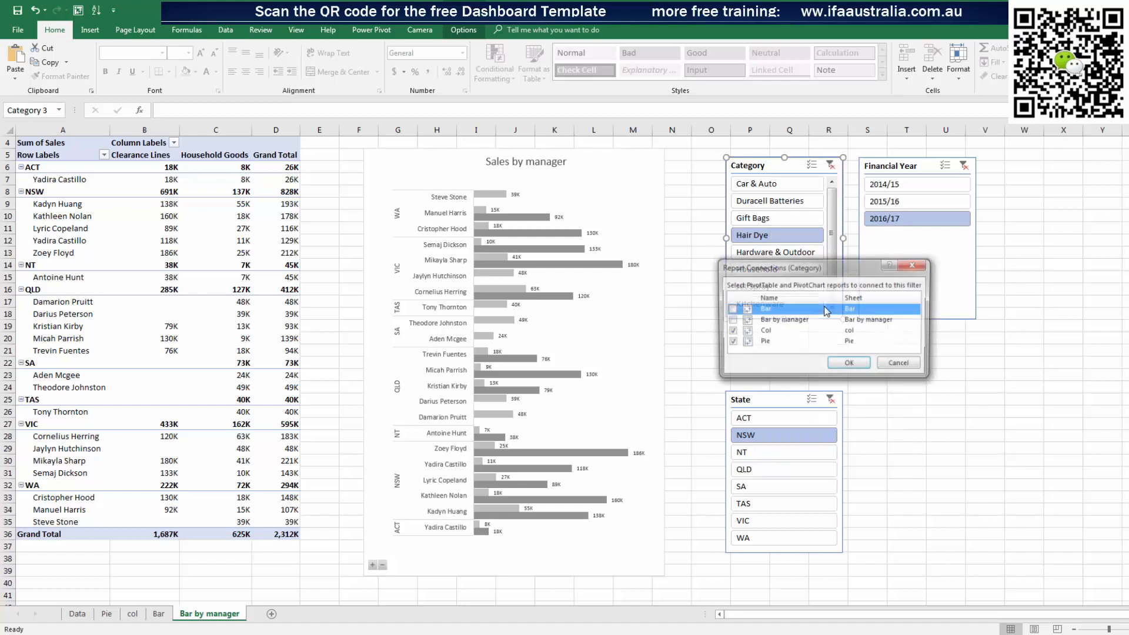
pyautogui.click(730, 320)
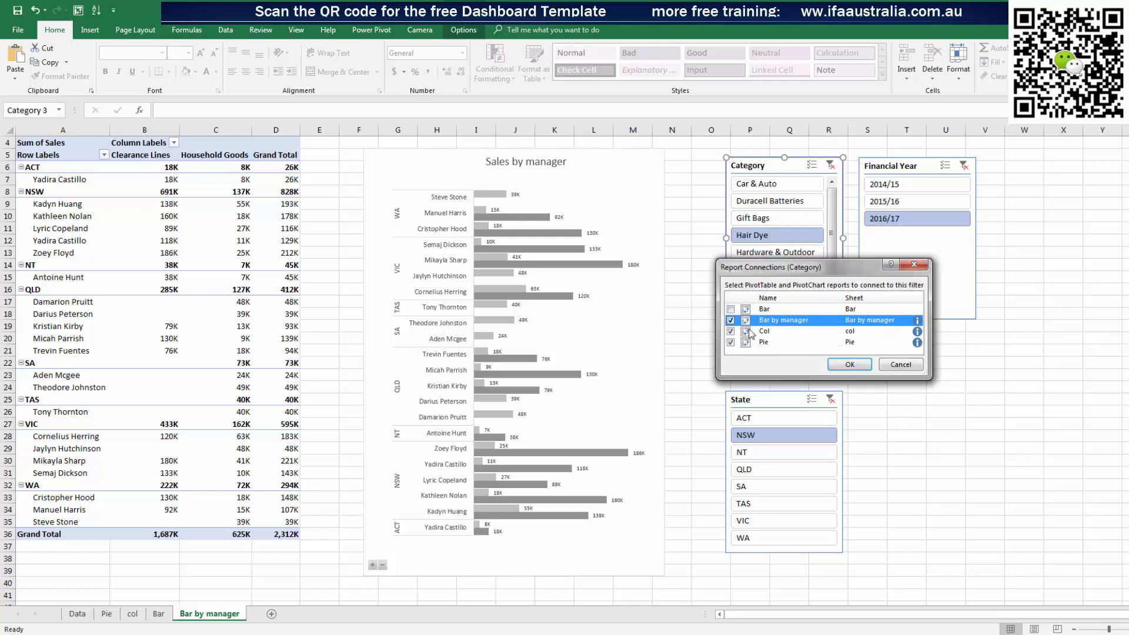
pyautogui.click(850, 364)
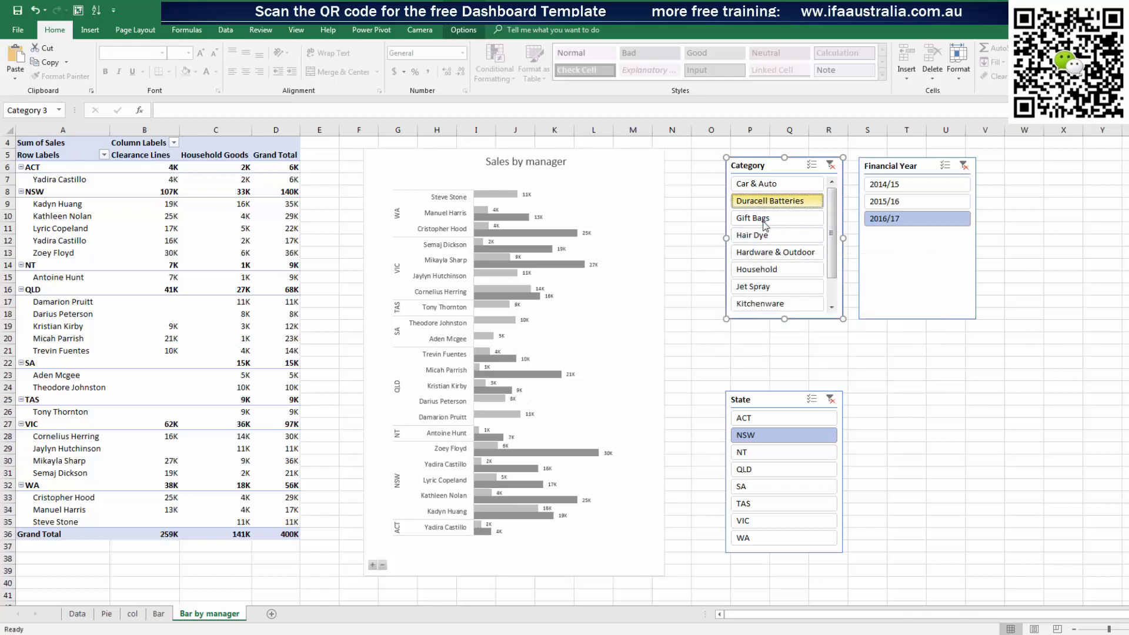
# Check the connected Category slicer with Hardware & Outdoor, Jet Spray and Gift Bags, finishing on Car & Auto
pyautogui.click(774, 251)
pyautogui.moveTo(772, 278); pyautogui.dragTo(774, 281)
pyautogui.click(775, 291)
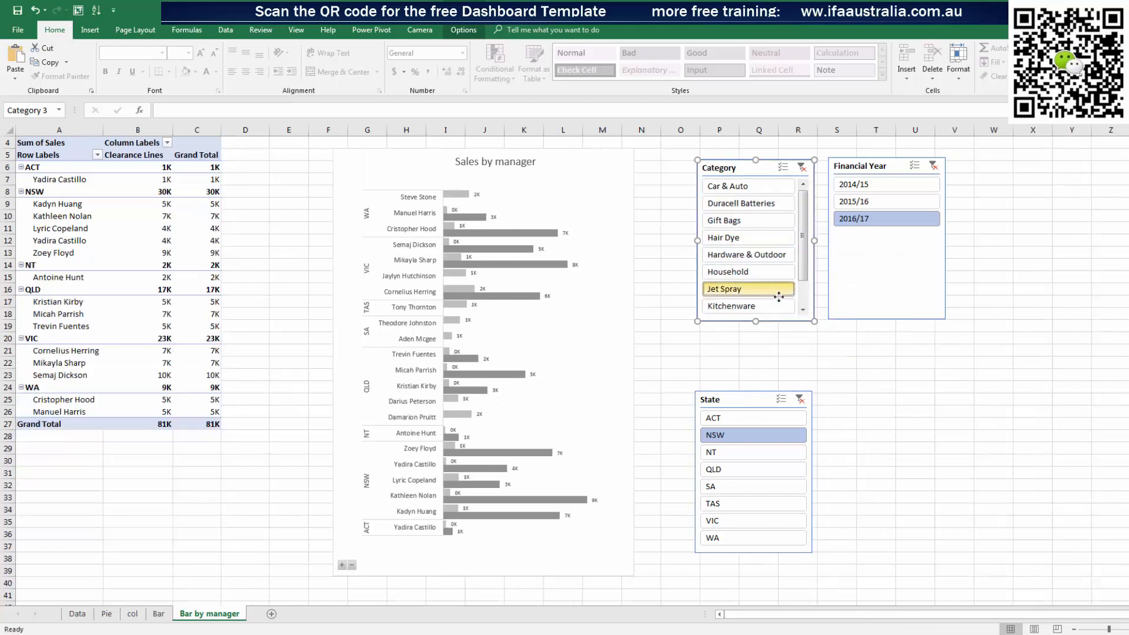
pyautogui.click(773, 220)
pyautogui.click(776, 187)
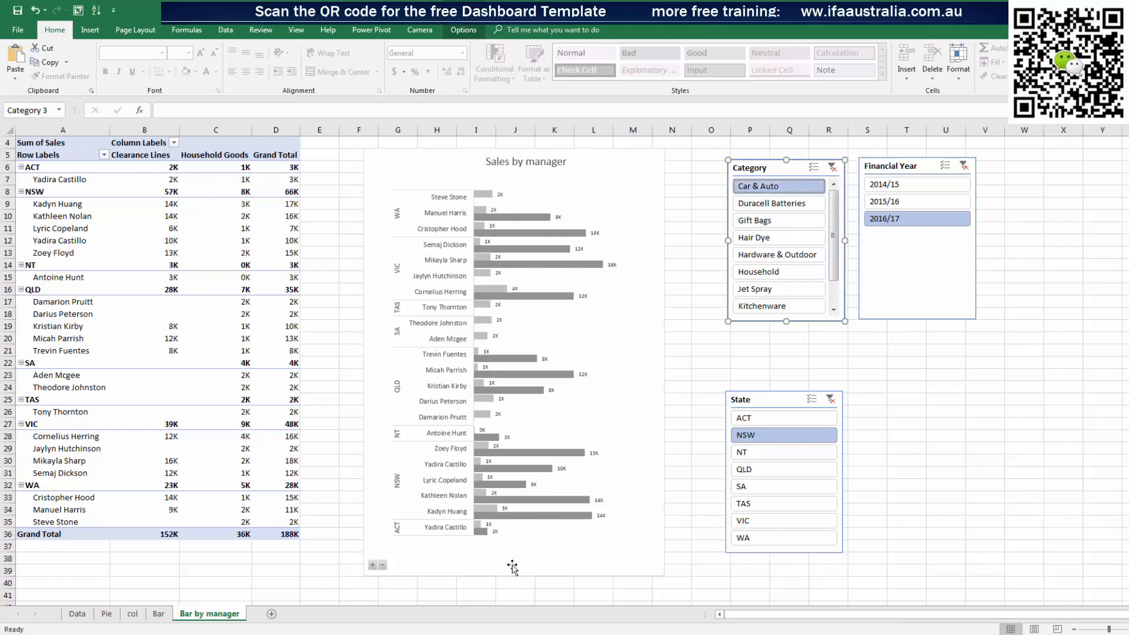
# Collapse the manager chart to state level and expand it back to individual managers, repeating this once
pyautogui.click(373, 566)
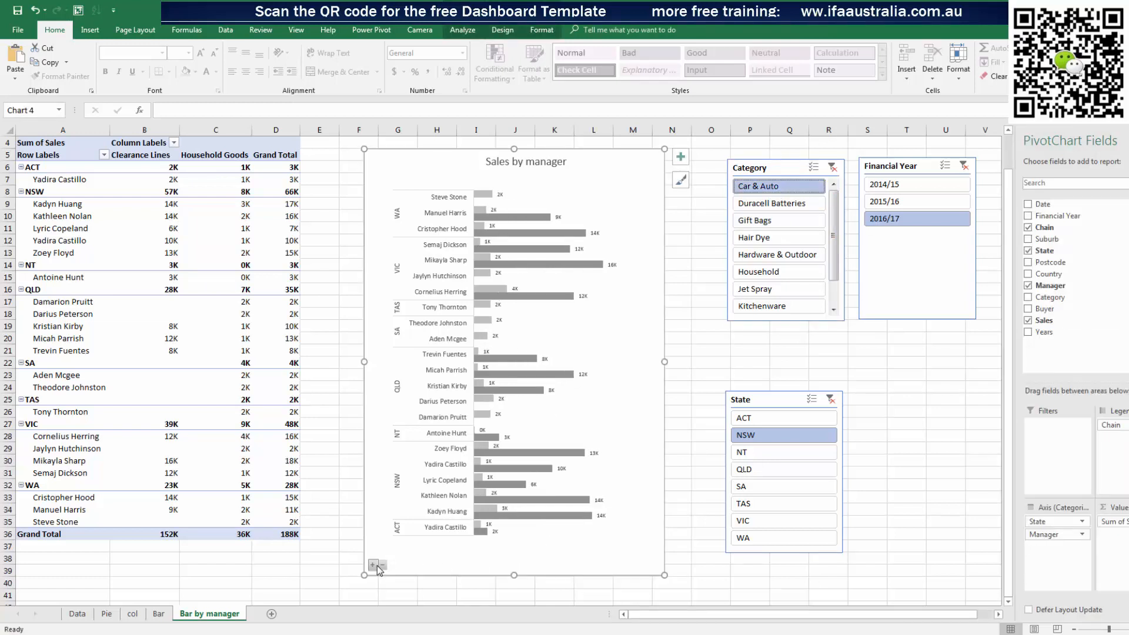
pyautogui.click(383, 565)
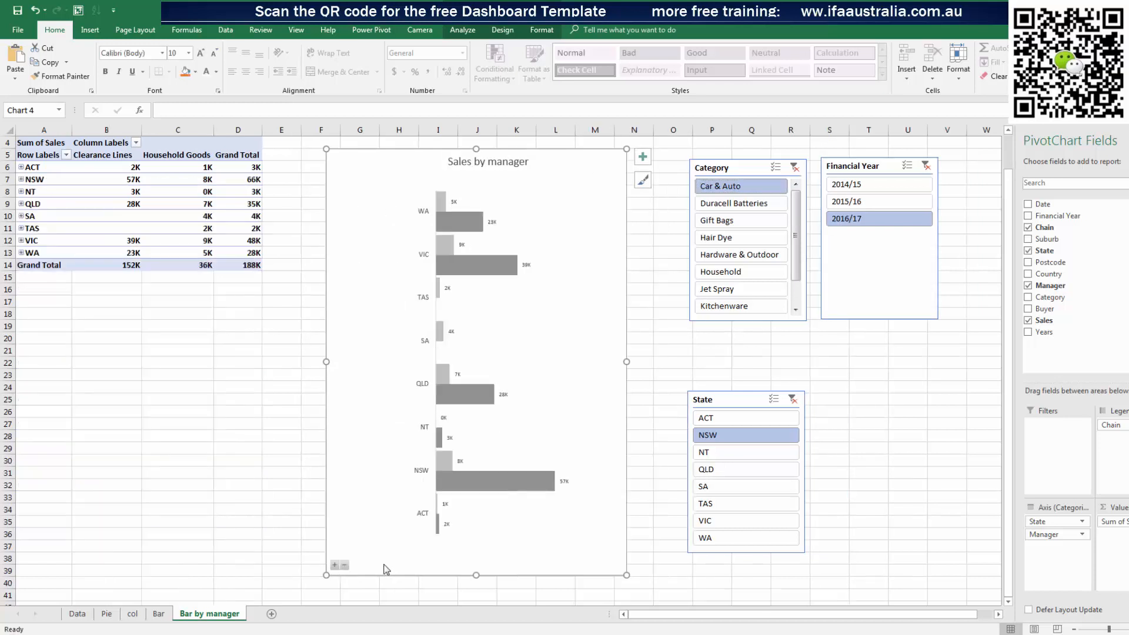
pyautogui.click(332, 565)
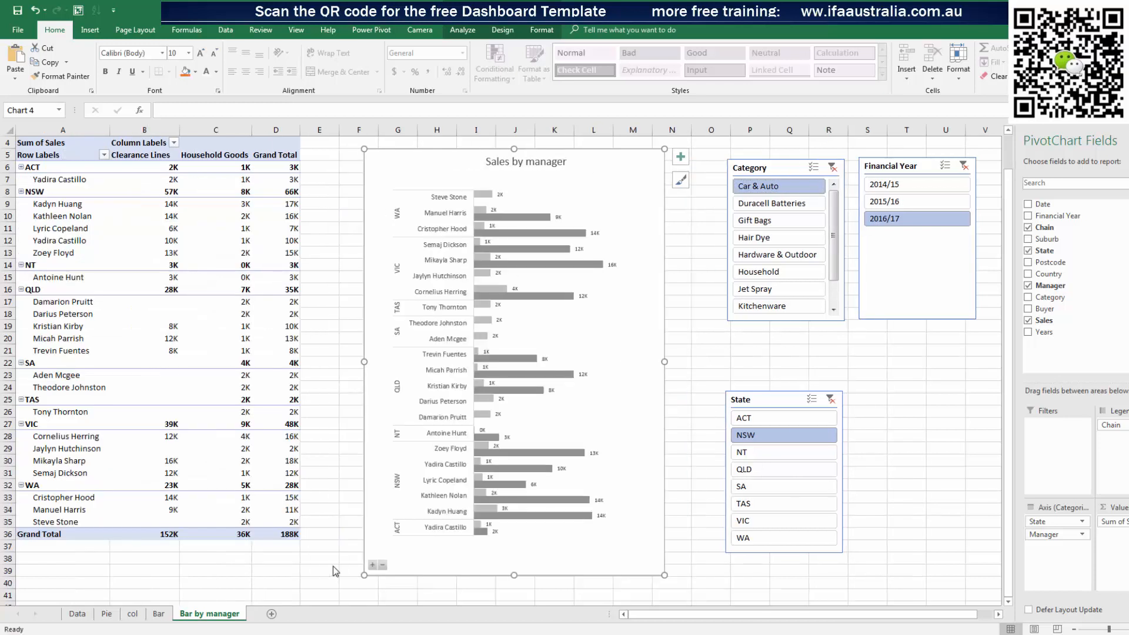
pyautogui.click(383, 566)
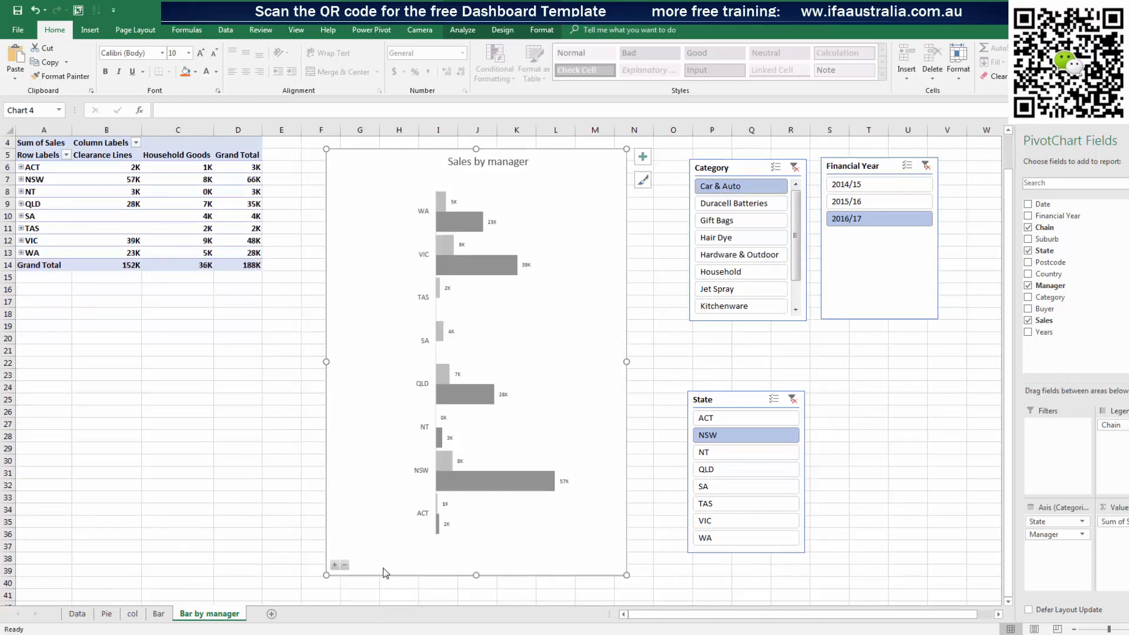
pyautogui.click(334, 565)
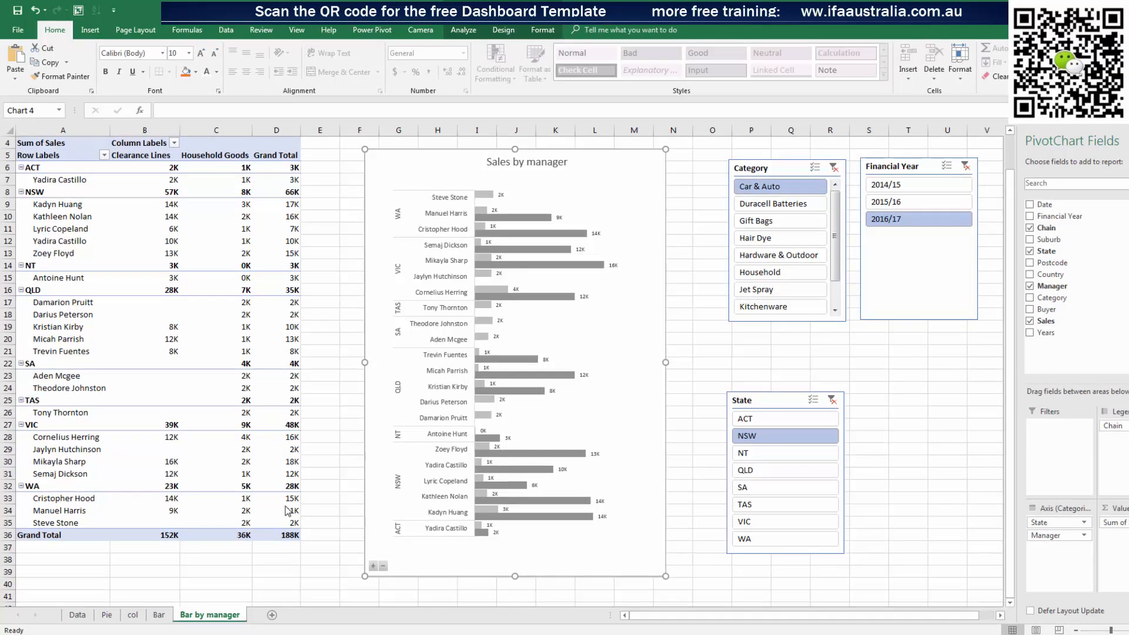
# Add a new worksheet after Bar by manager and name it "sparkline"
pyautogui.click(271, 616)
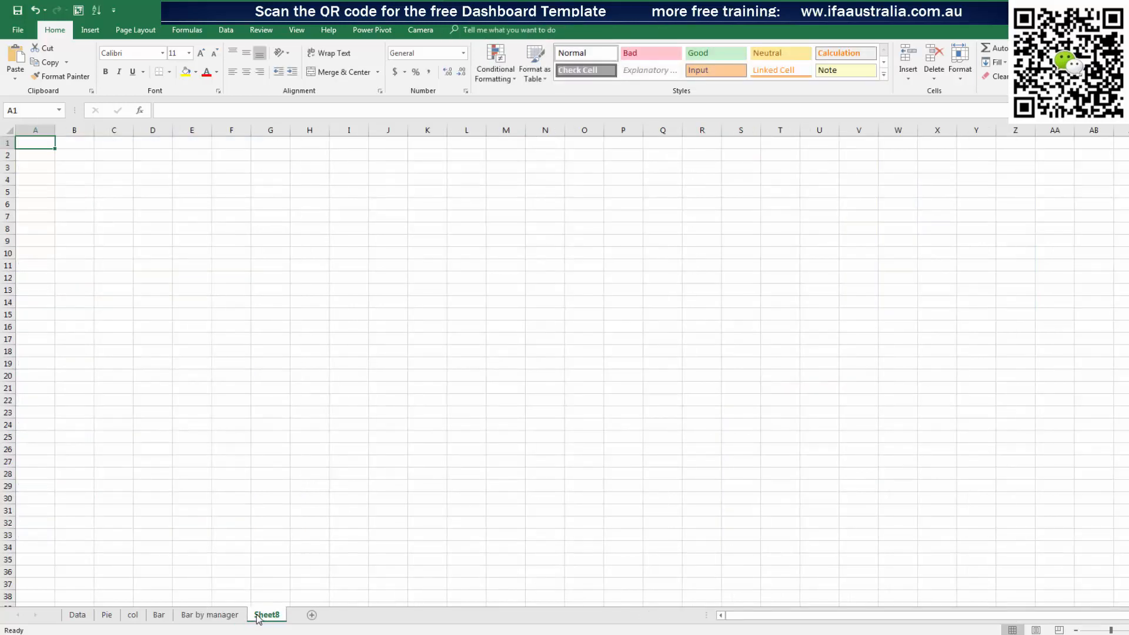
pyautogui.doubleClick(259, 615)
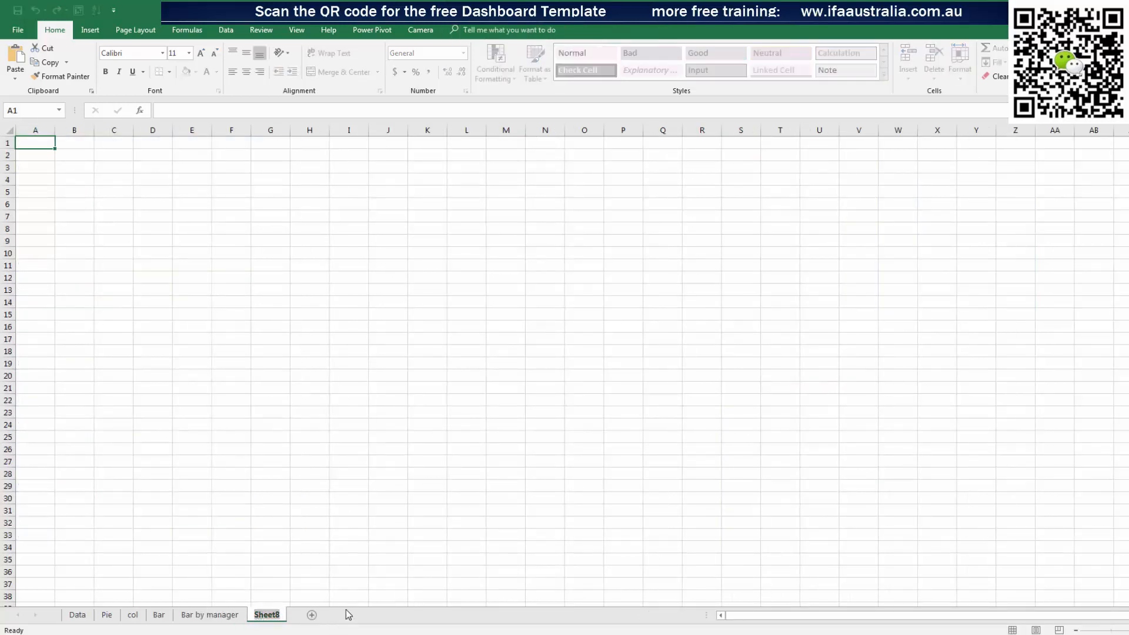
pyautogui.write('sparkline')
pyautogui.click(309, 289)
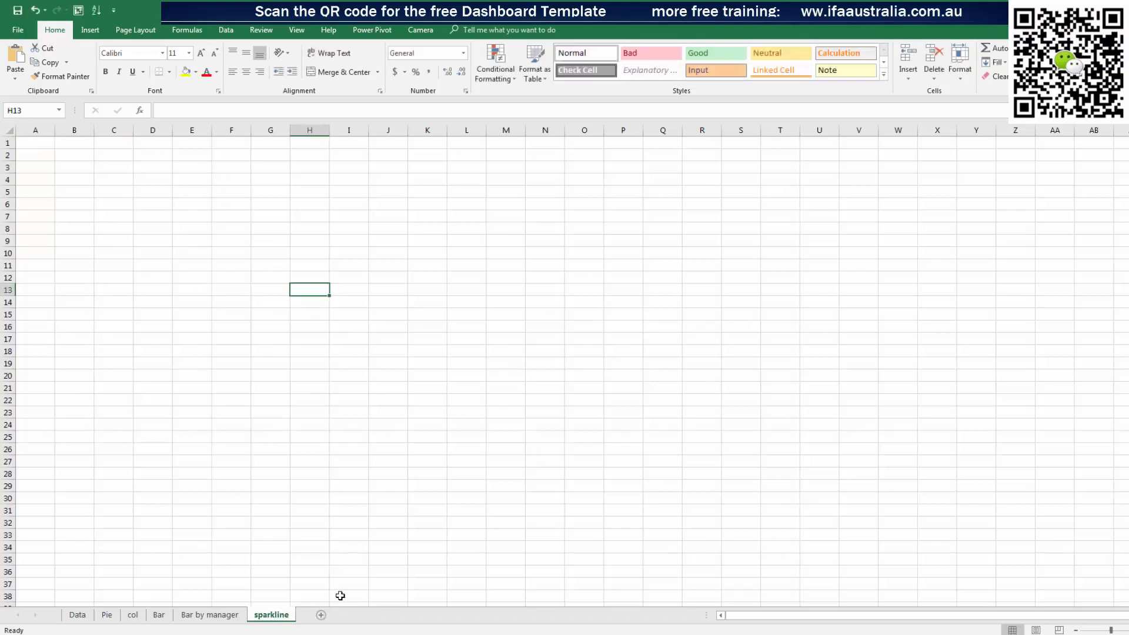
# Copy the Bar by manager PivotTable and paste it into cell A1 of the sparkline sheet
pyautogui.click(209, 614)
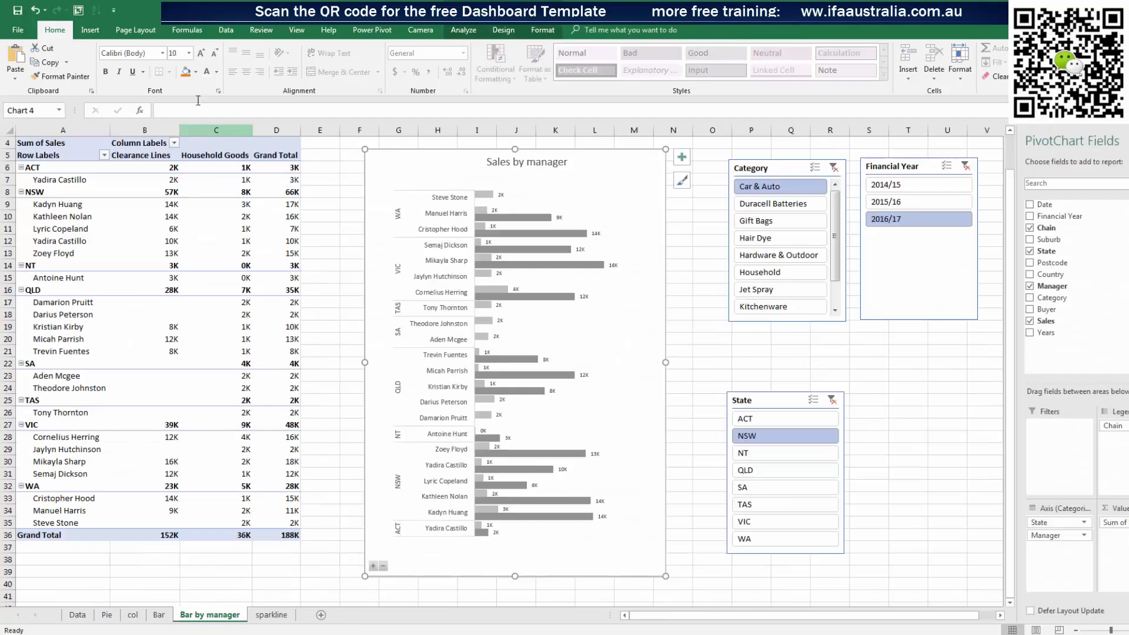
pyautogui.click(71, 139)
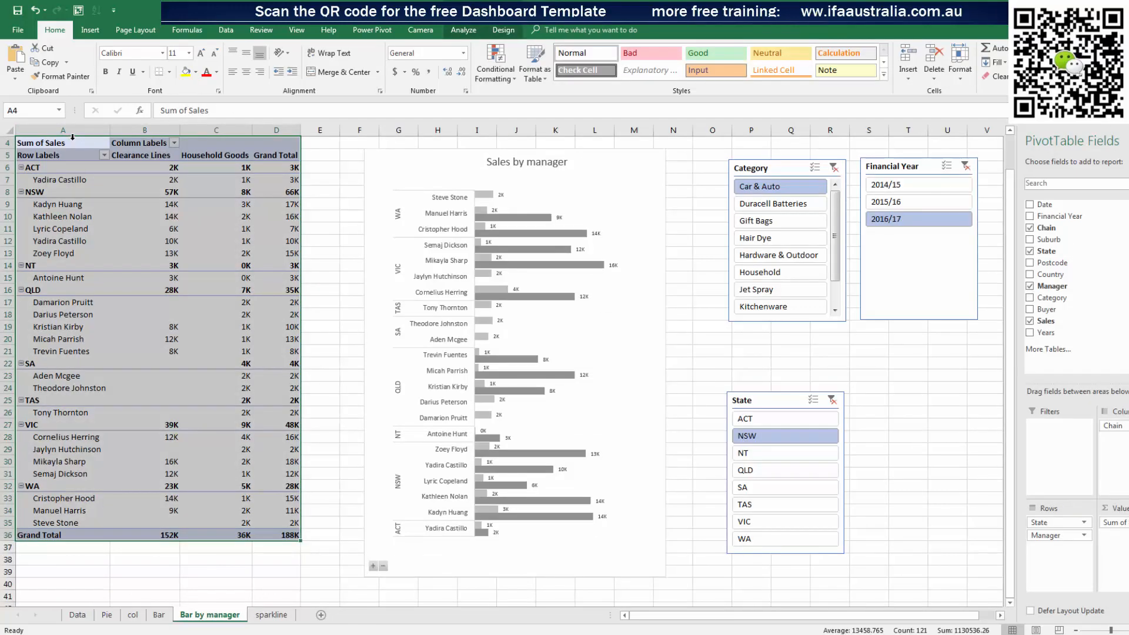
pyautogui.hotkey('ctrl', 'c')
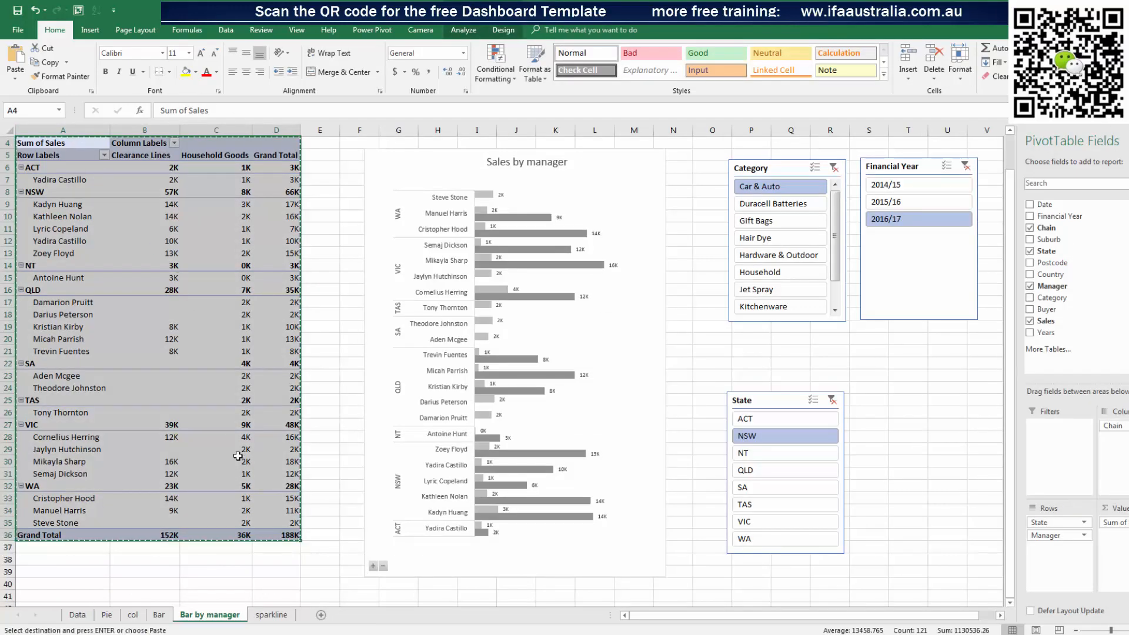
pyautogui.click(273, 614)
pyautogui.click(45, 143)
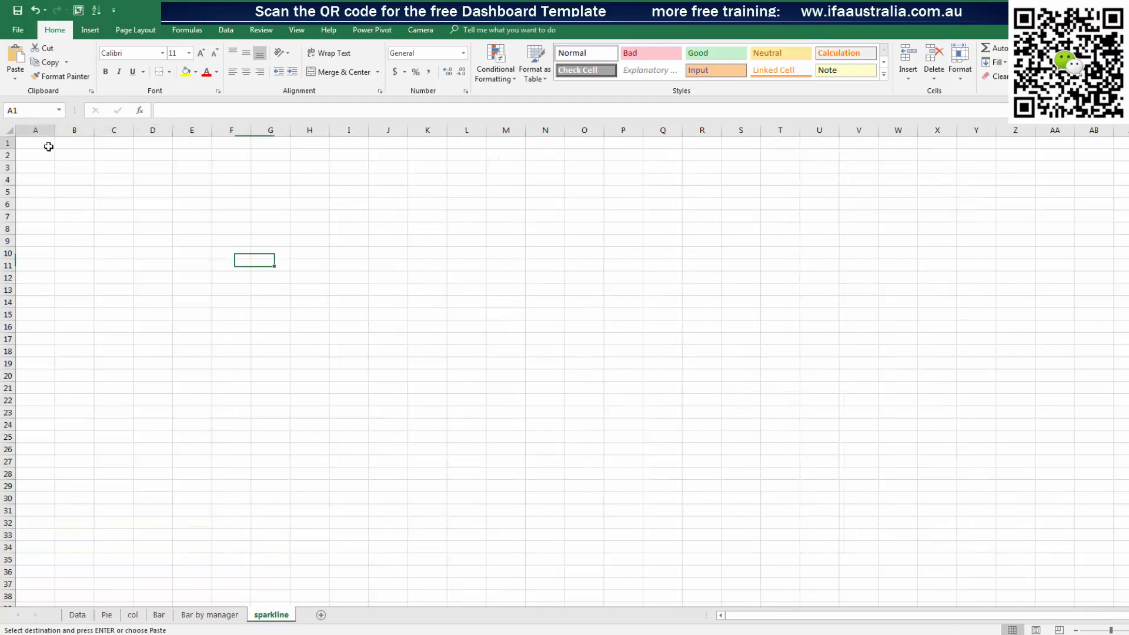
pyautogui.hotkey('ctrl', 'v')
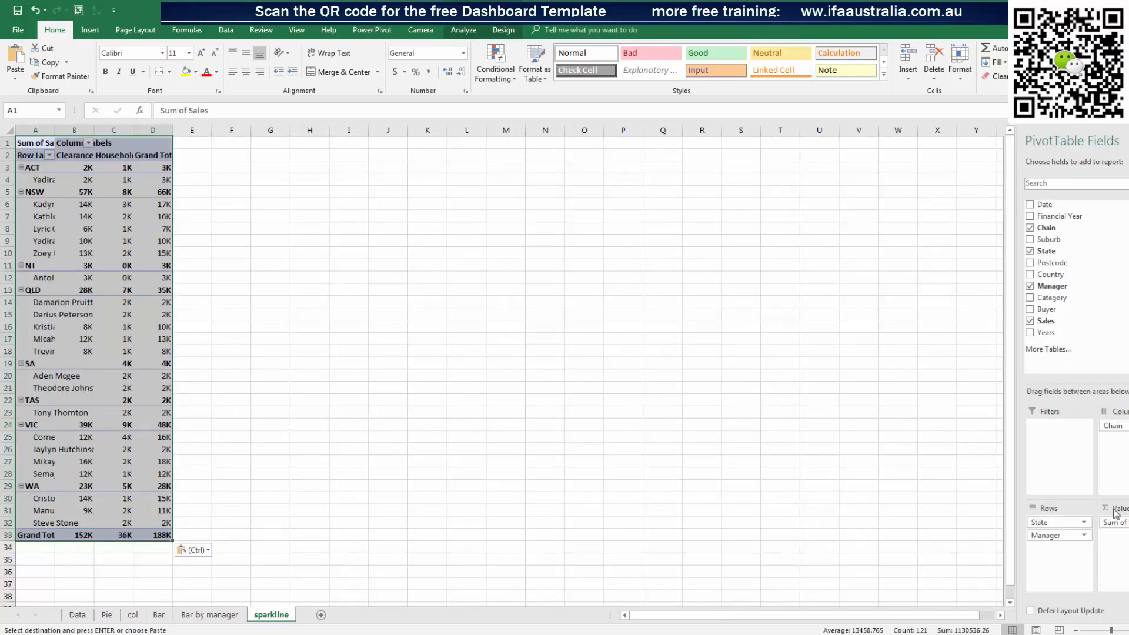
# Following the template workbook's Sparkline layout, move Chain to the PivotTable's filters and remove Manager from its rows
pyautogui.hotkey('alt', 'Tab')
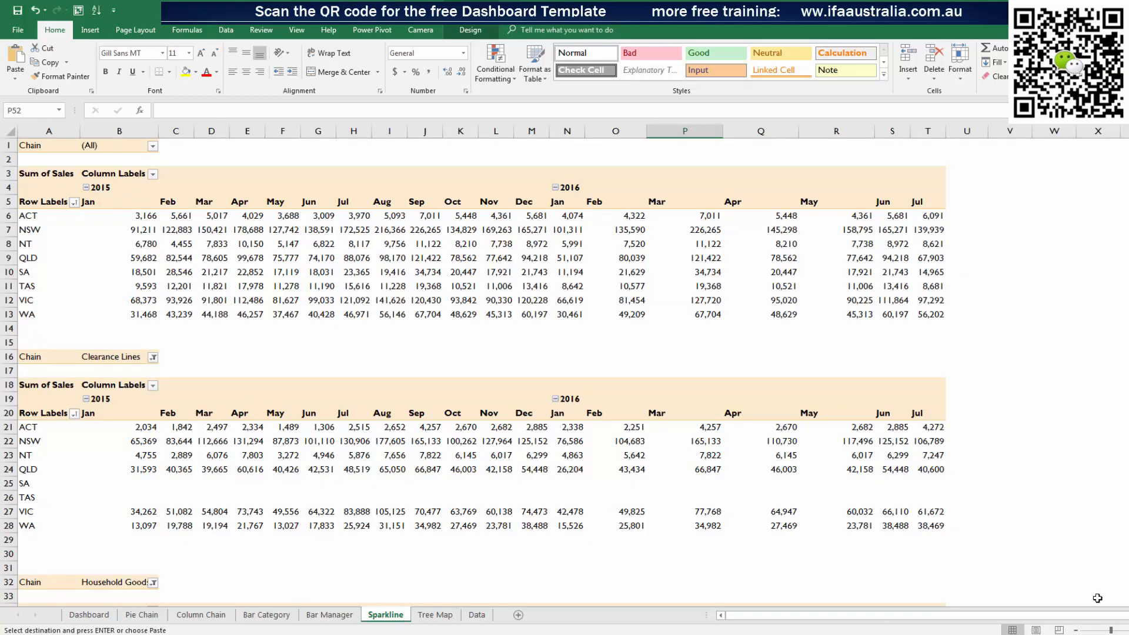
pyautogui.click(597, 257)
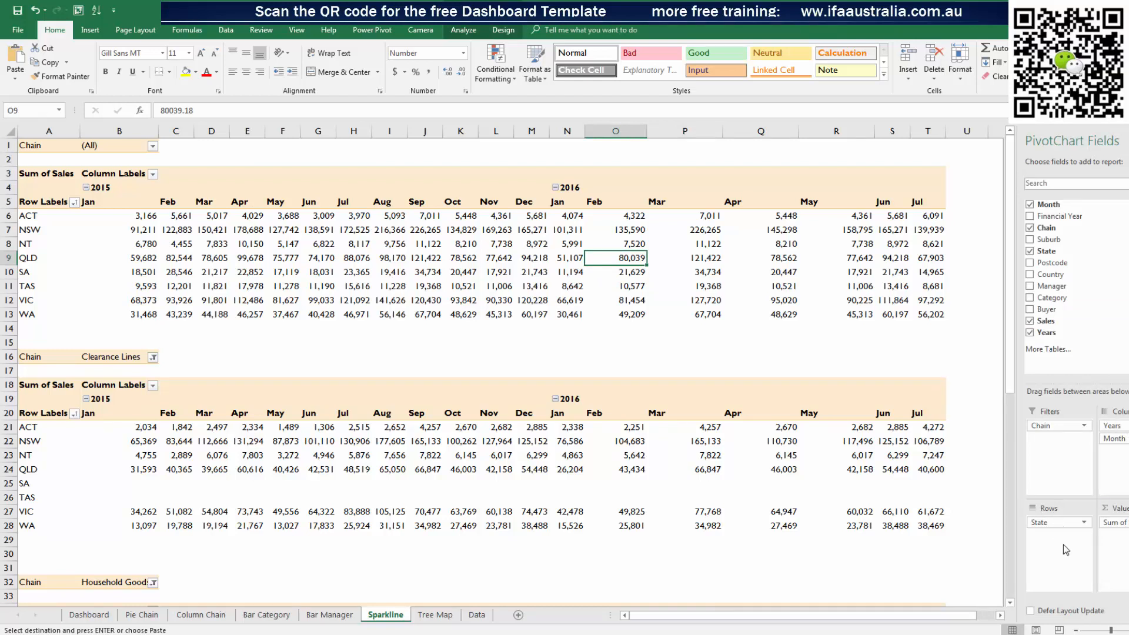
pyautogui.hotkey('alt', 'Tab')
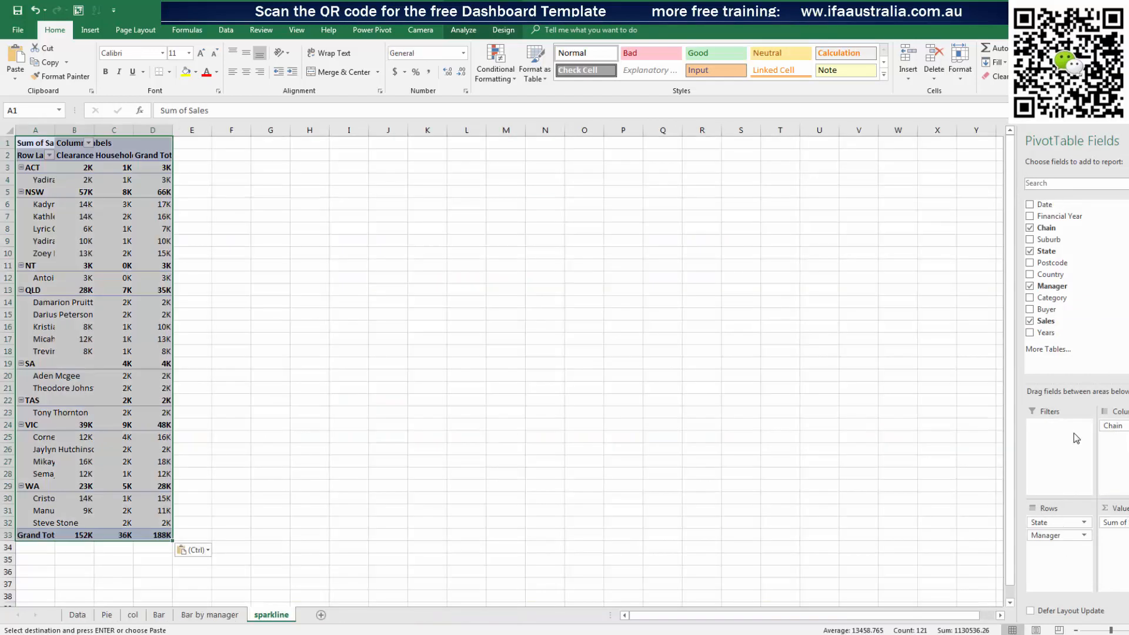
pyautogui.moveTo(1113, 425); pyautogui.dragTo(1082, 434)
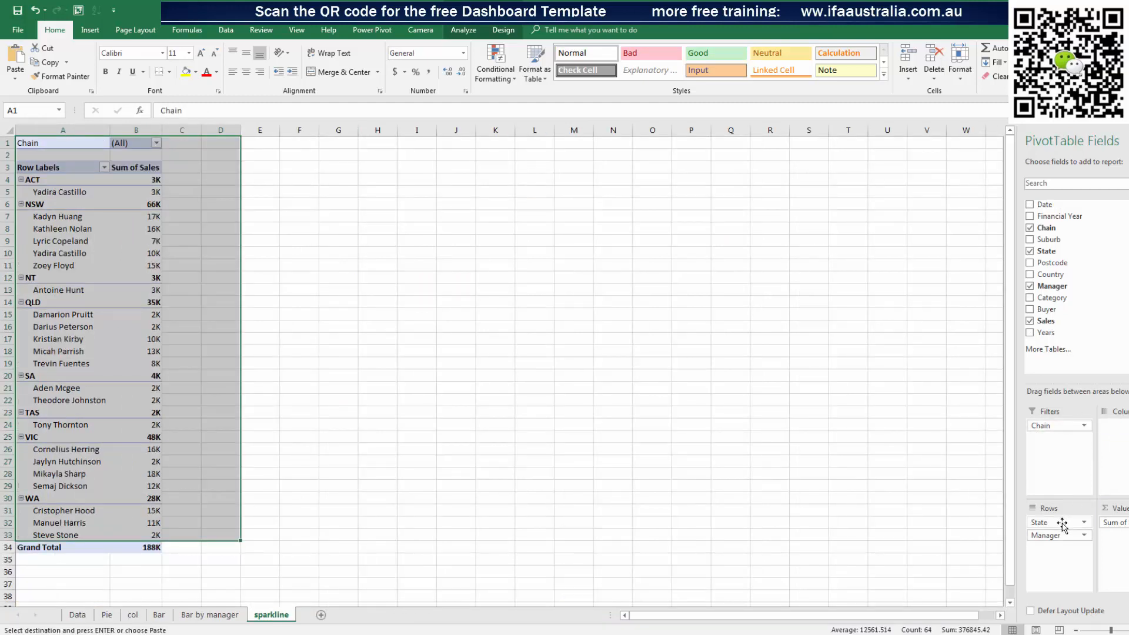
pyautogui.hotkey('alt', 'Tab')
pyautogui.hotkey('alt', 'Tab')
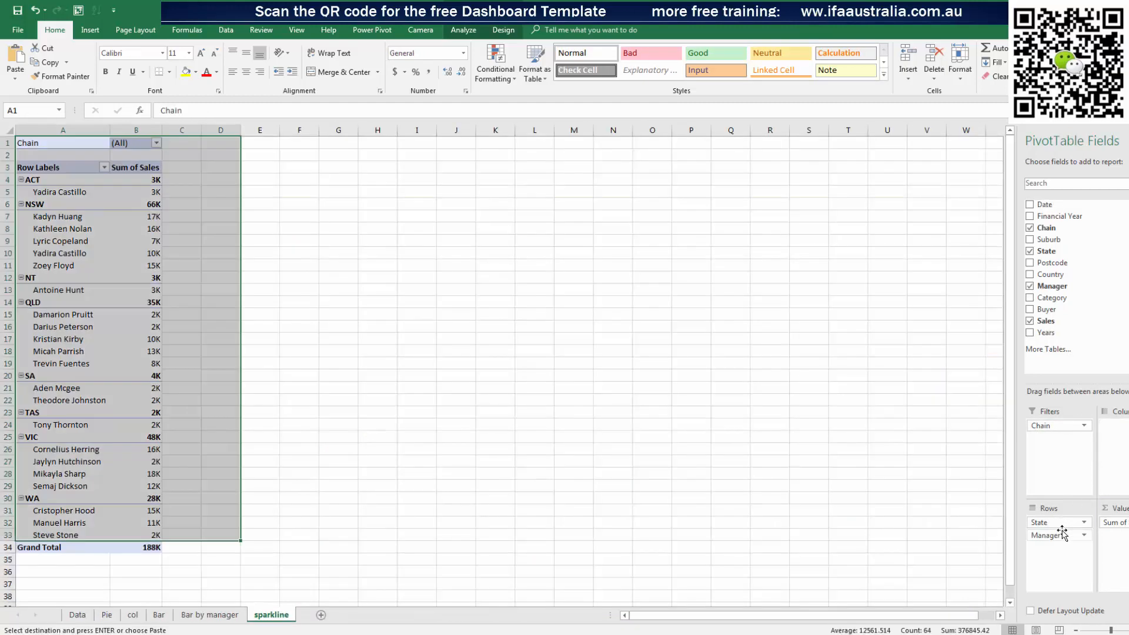
pyautogui.moveTo(1063, 539); pyautogui.dragTo(884, 480)
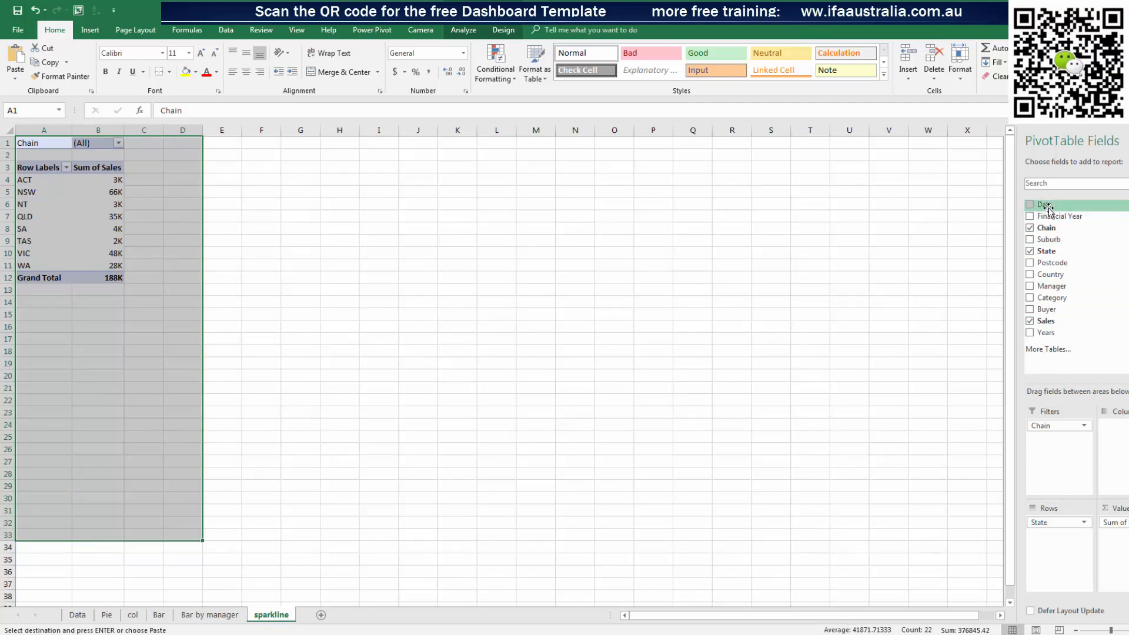
# Add Date to the PivotTable's columns and expand 2016 to its months
pyautogui.moveTo(1044, 204); pyautogui.dragTo(1114, 436)
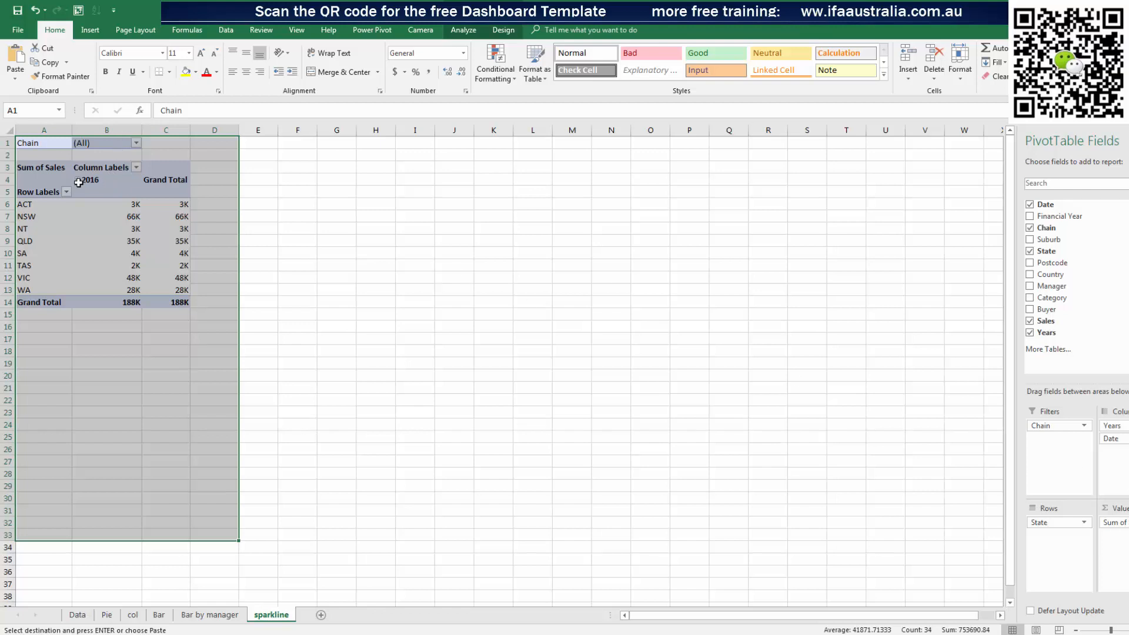
pyautogui.click(78, 180)
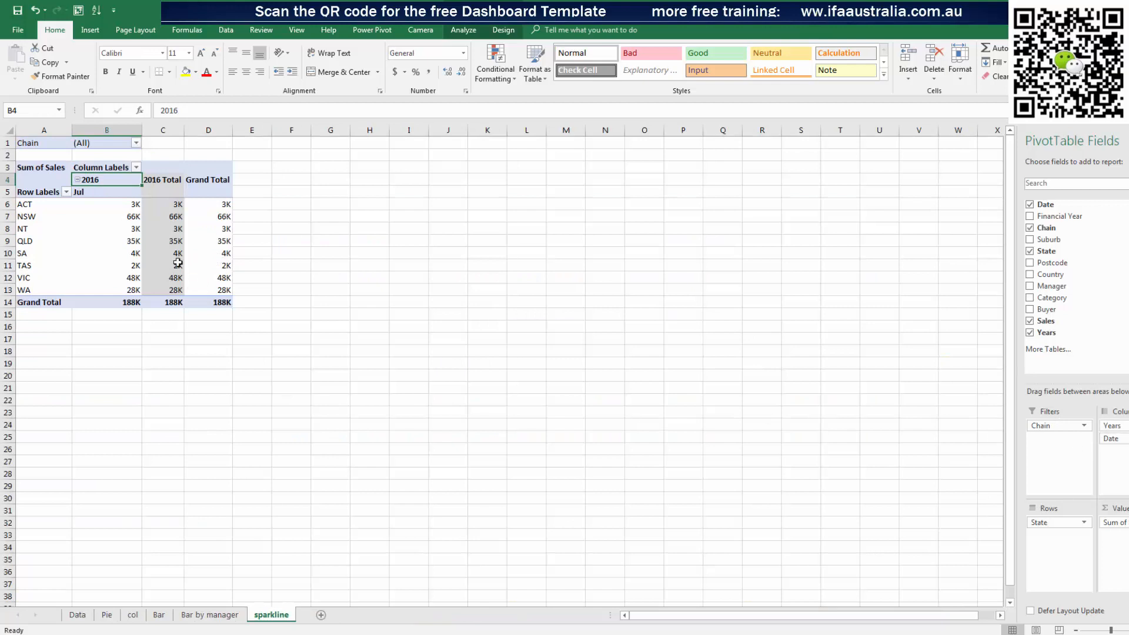
# Check the Chain filter options, keeping (All), and ungroup the dates in the column labels
pyautogui.click(137, 144)
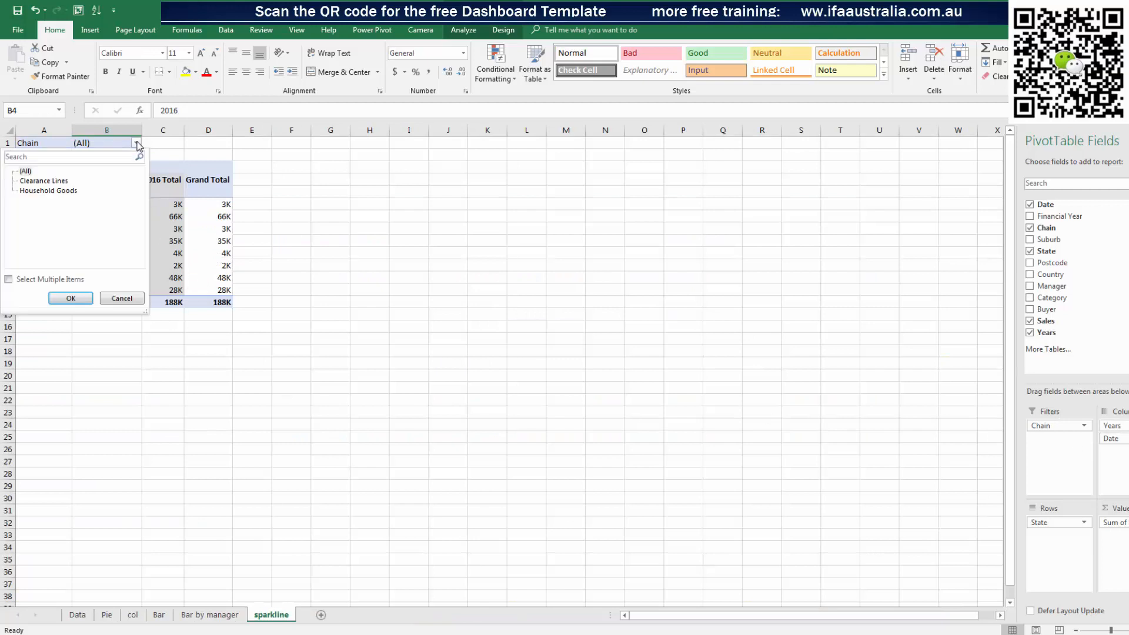
pyautogui.click(71, 299)
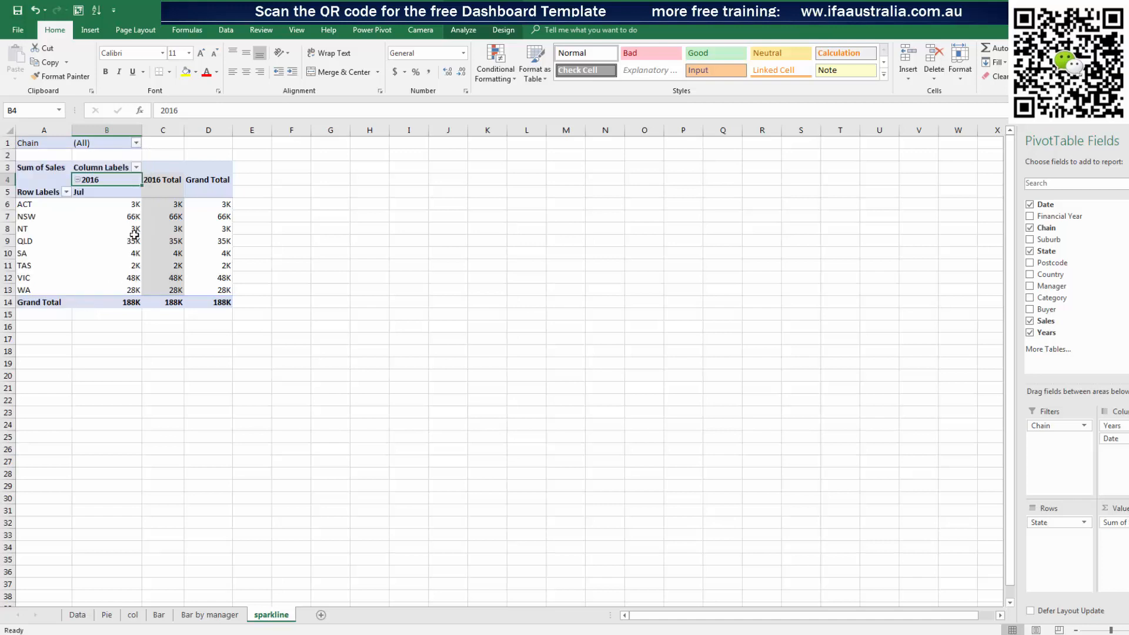
pyautogui.rightClick(106, 180)
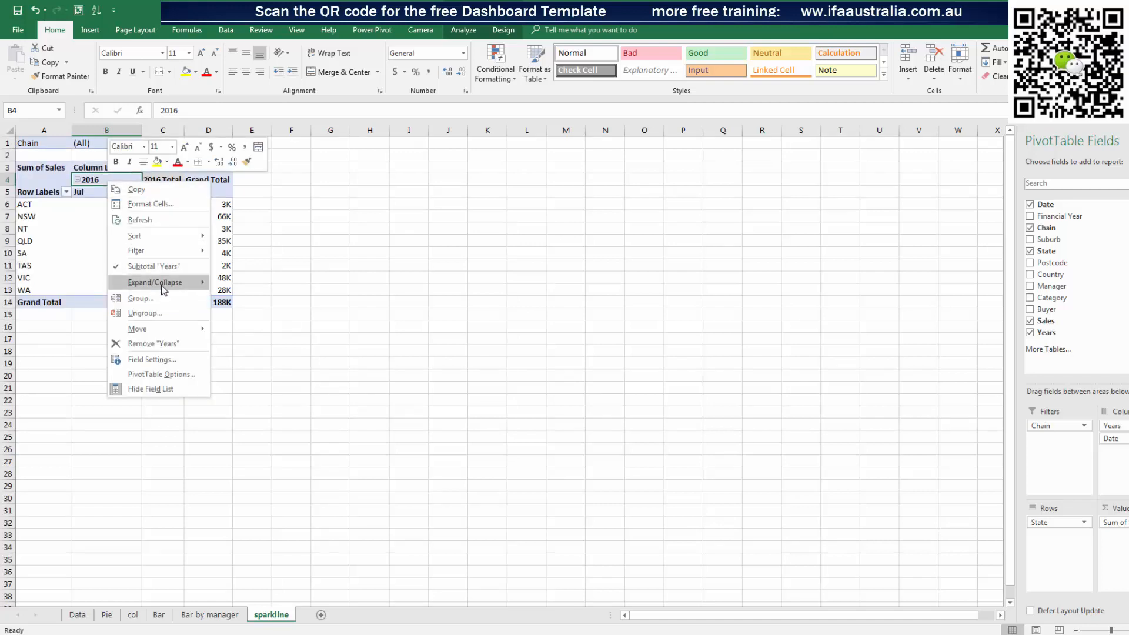
pyautogui.click(169, 315)
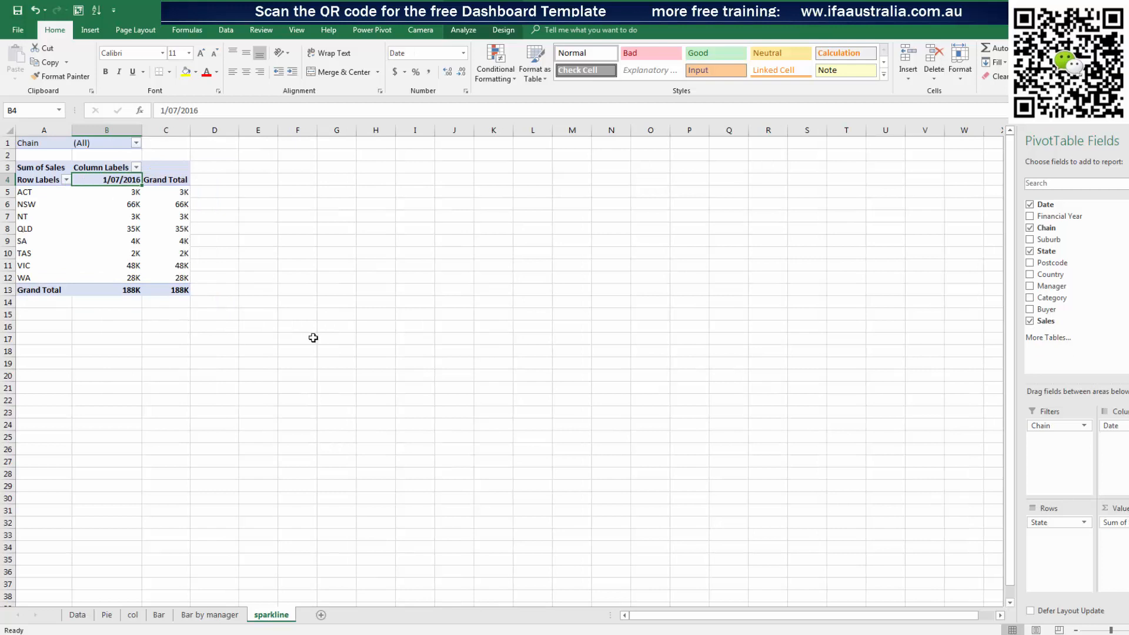
# Copy the Category, State and Financial Year slicers from the Bar sheet and paste them below the PivotTable on the sparkline sheet
pyautogui.click(234, 615)
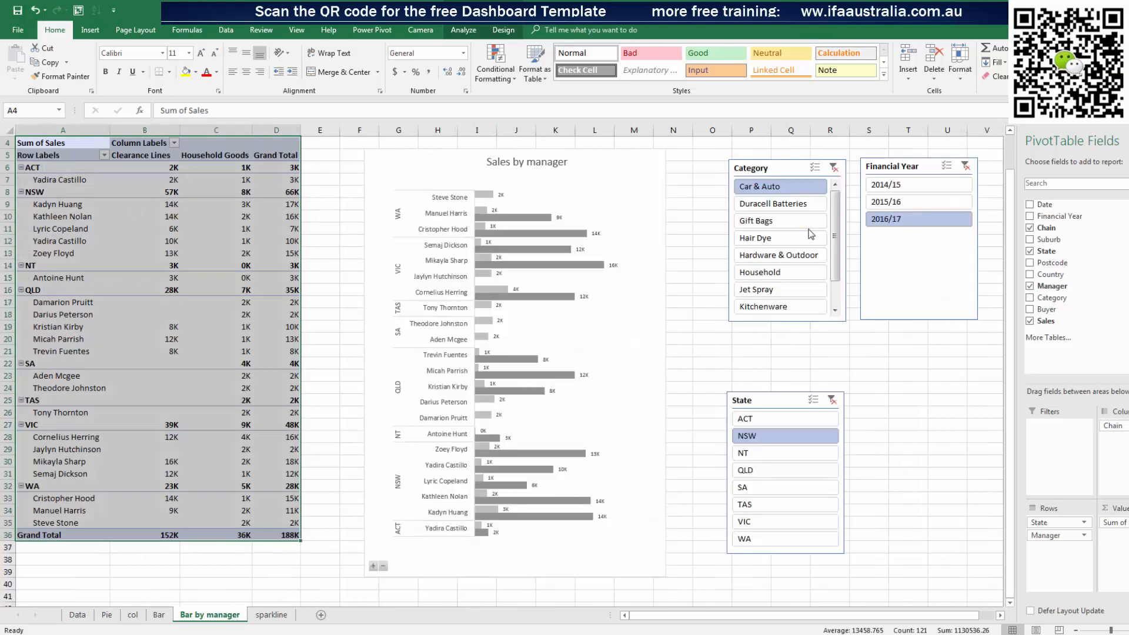
pyautogui.click(158, 615)
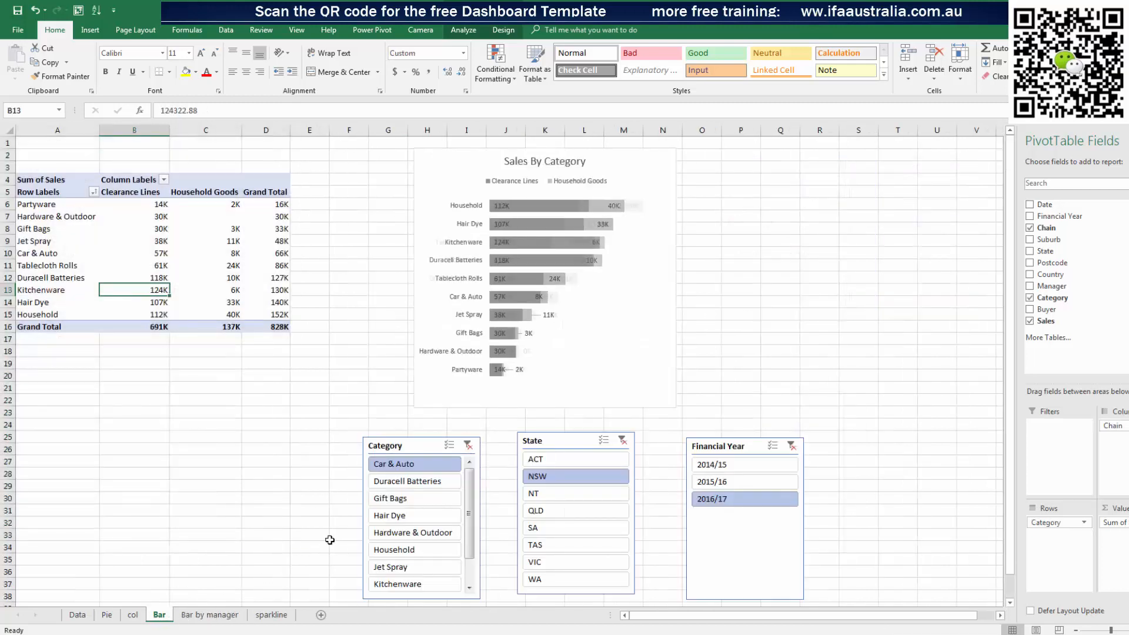
pyautogui.click(411, 446)
pyautogui.keyDown('ctrl'); pyautogui.click(533, 444); pyautogui.keyUp('ctrl')
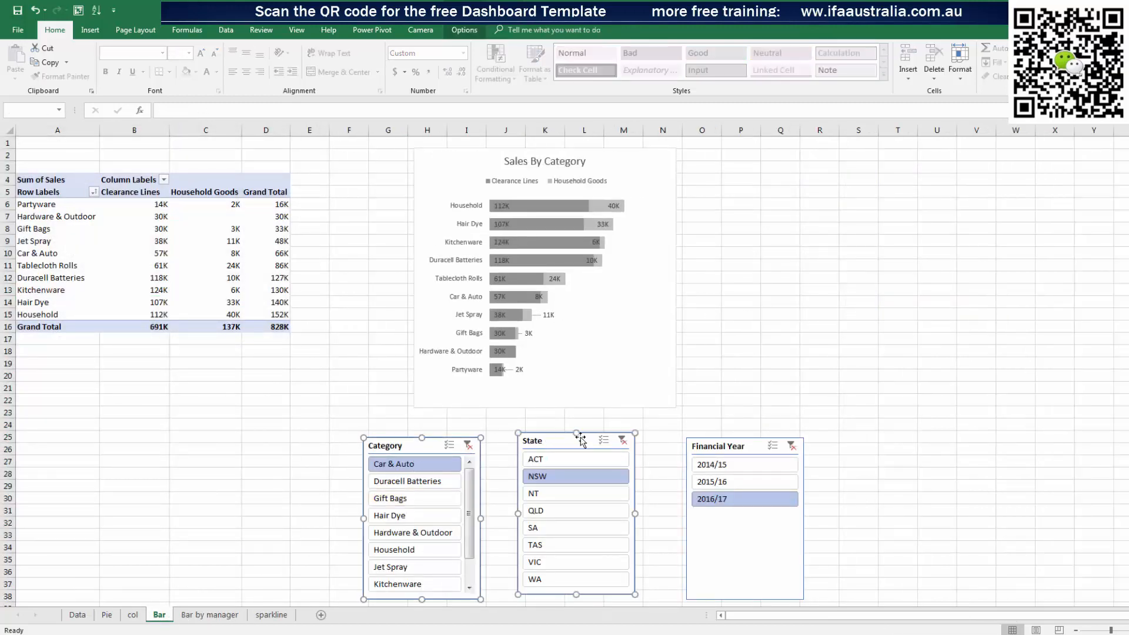
pyautogui.keyDown('ctrl'); pyautogui.click(720, 440); pyautogui.keyUp('ctrl')
pyautogui.hotkey('ctrl', 'c')
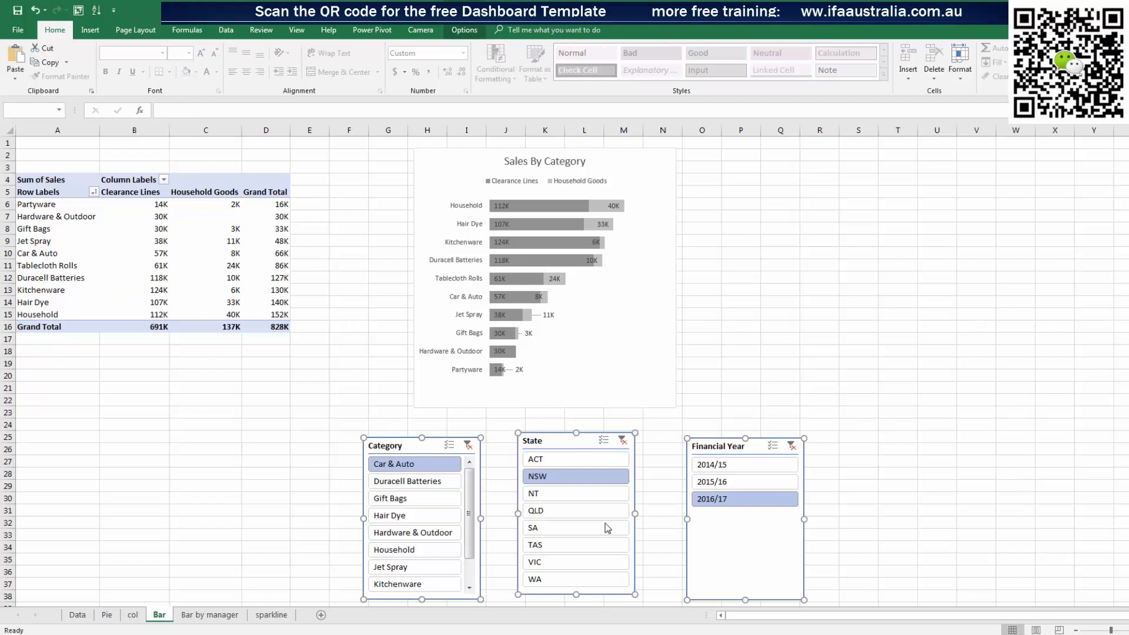
pyautogui.click(271, 615)
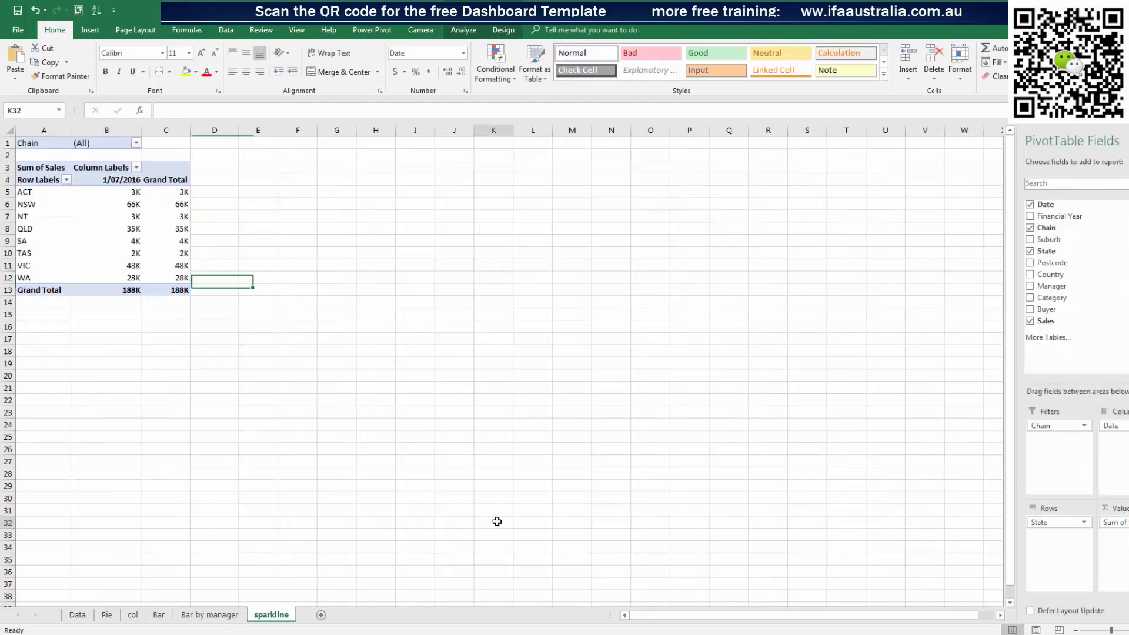
pyautogui.click(416, 460)
pyautogui.hotkey('ctrl', 'v')
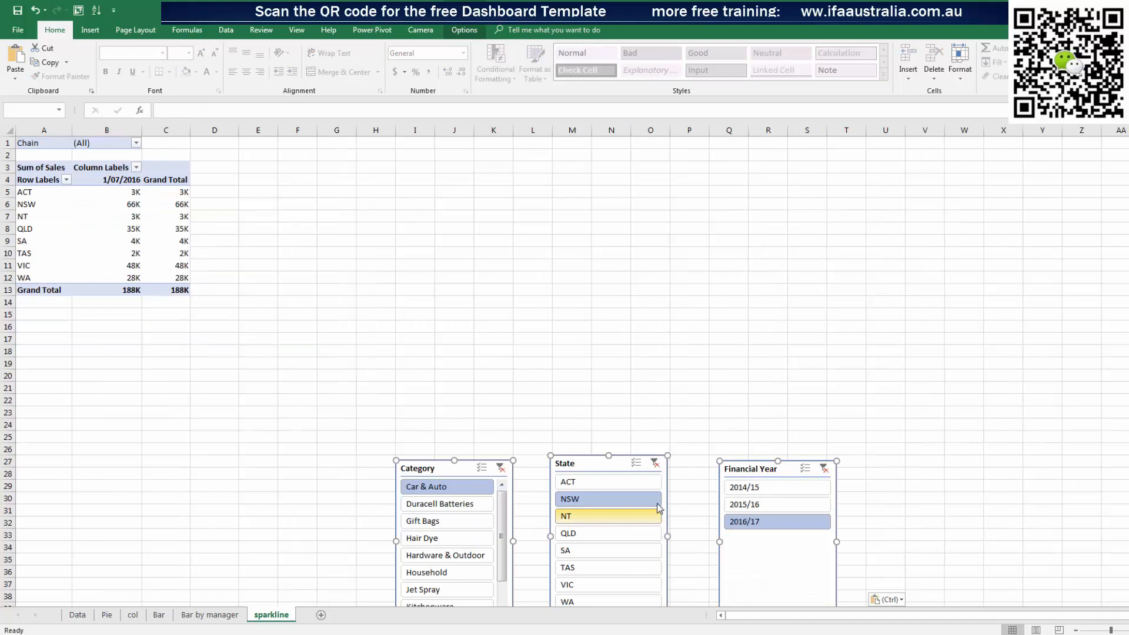
# Clear the Financial Year slicer's filter and group the PivotTable's column dates by months and years
pyautogui.click(826, 373)
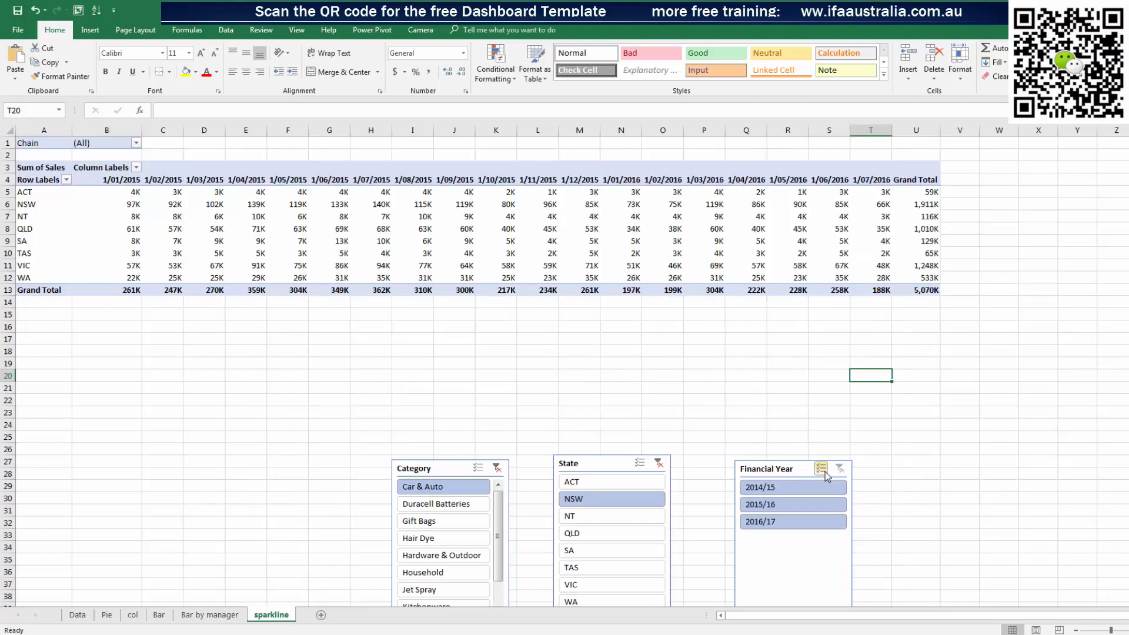
pyautogui.rightClick(119, 180)
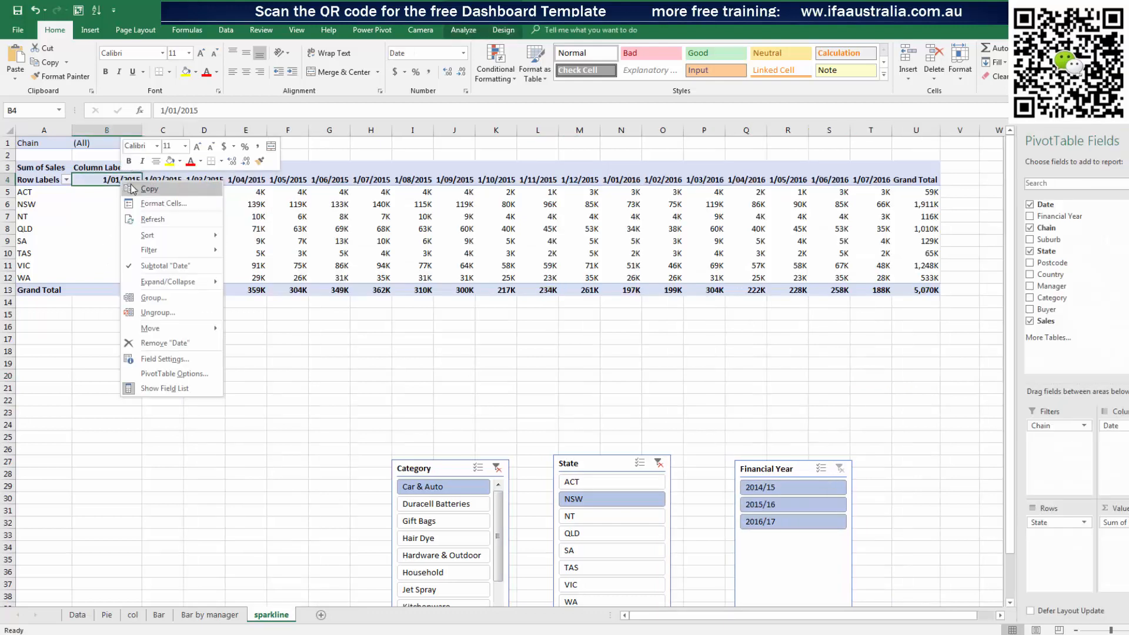
pyautogui.click(183, 300)
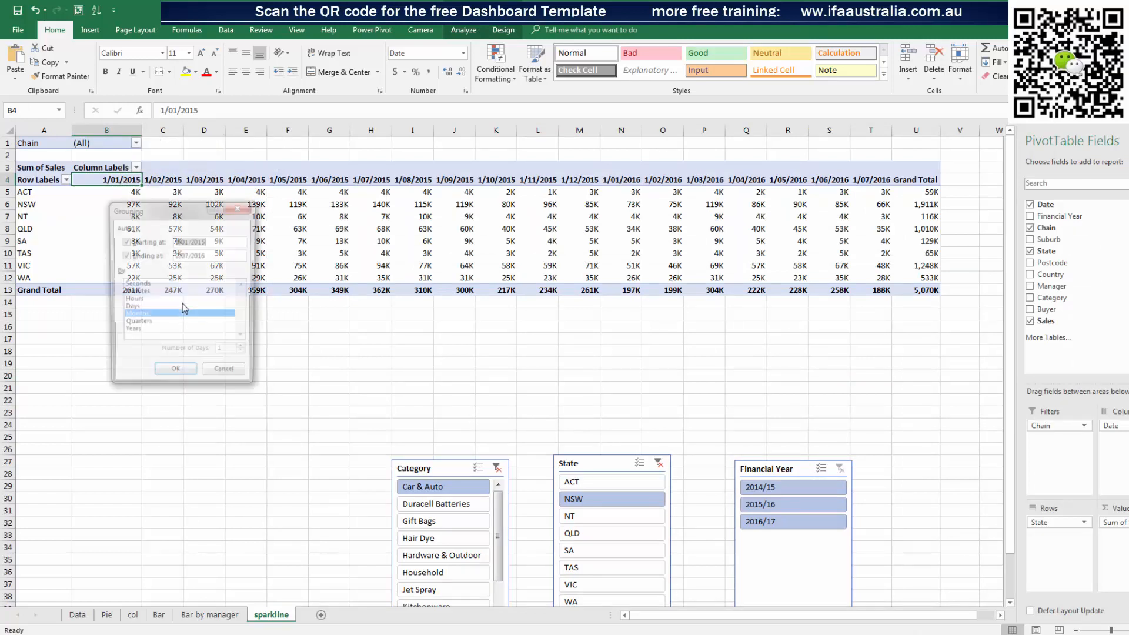
pyautogui.click(160, 333)
pyautogui.click(174, 375)
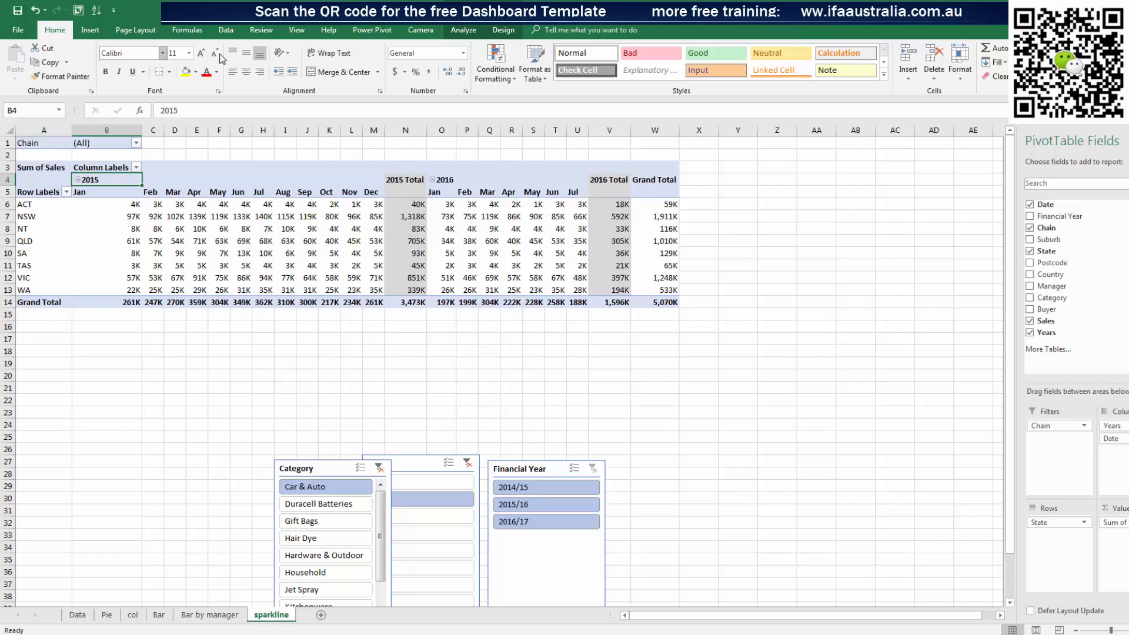
# Turn off all subtotals in the sparkline PivotTable so the yearly total columns are removed
pyautogui.click(452, 31)
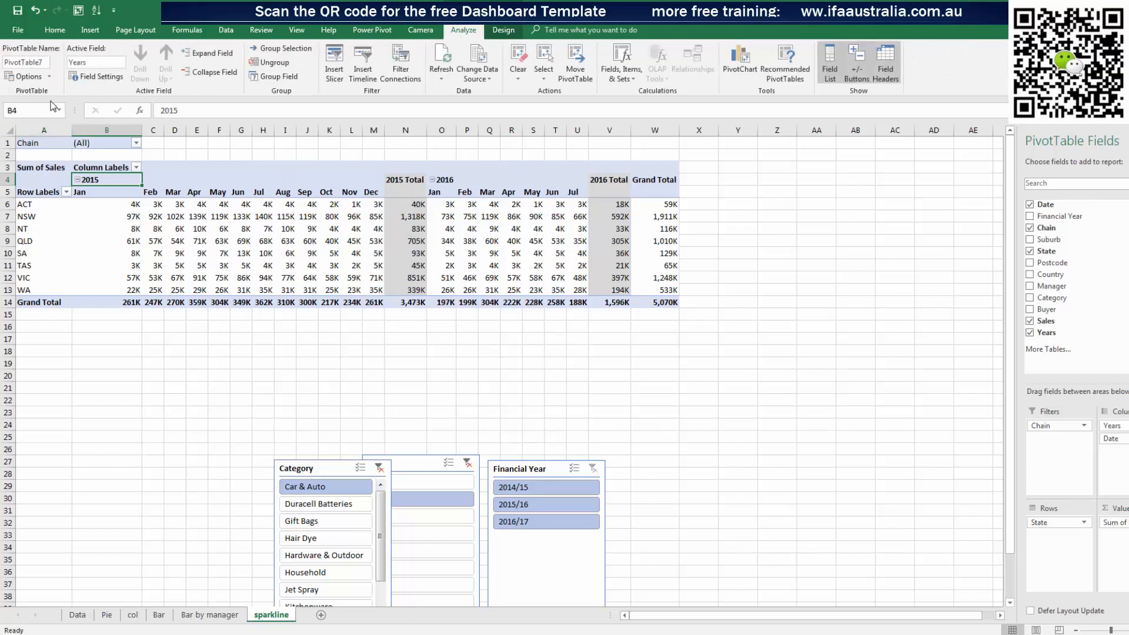
pyautogui.click(502, 30)
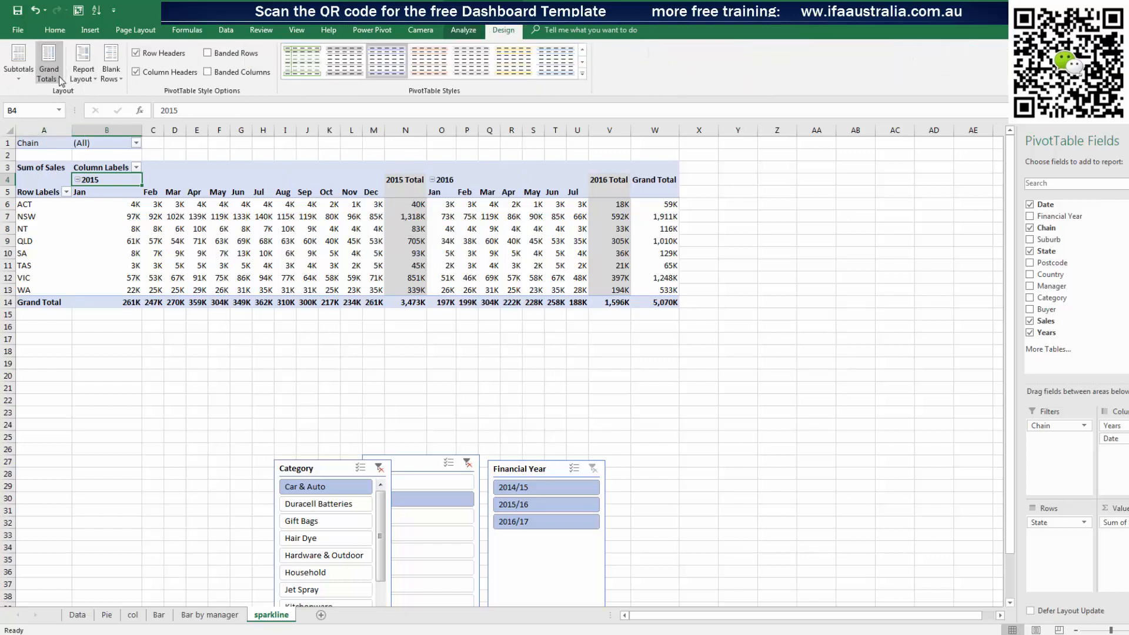
pyautogui.click(59, 81)
pyautogui.click(26, 81)
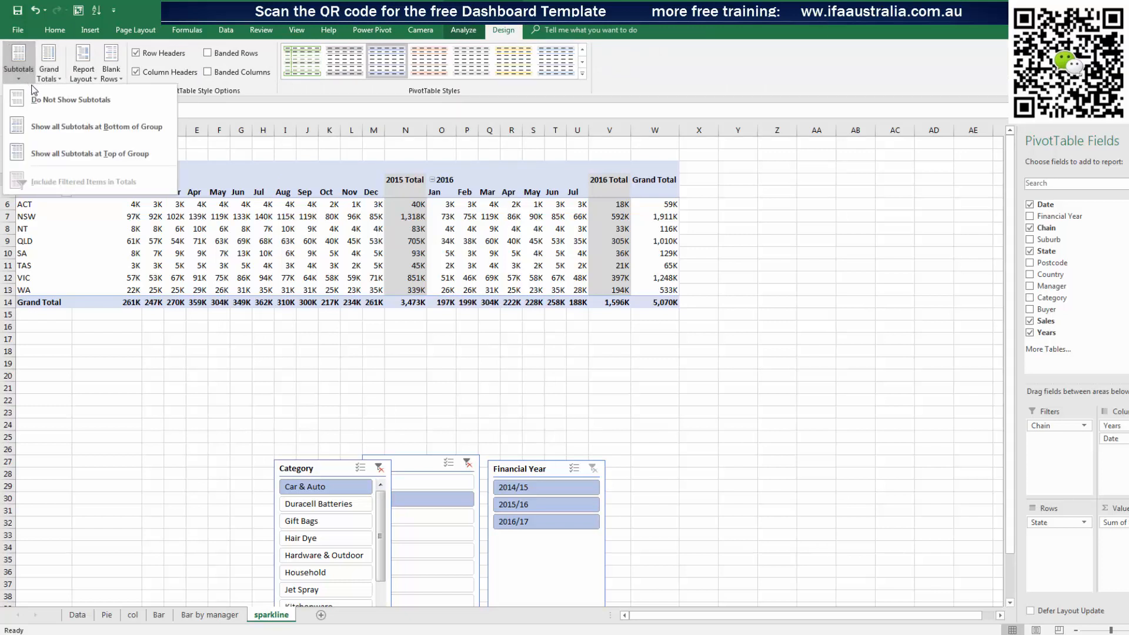
pyautogui.click(59, 102)
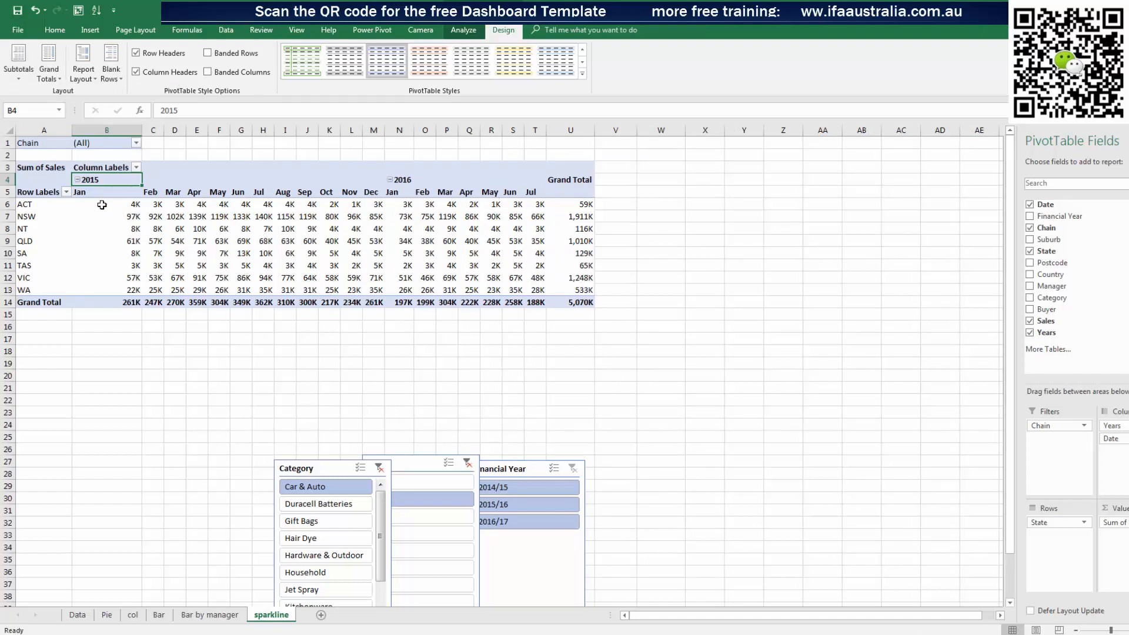
# Move the Category, Financial Year and State slicers into the empty area beside the sparkline PivotTable
pyautogui.moveTo(101, 205); pyautogui.dragTo(484, 202)
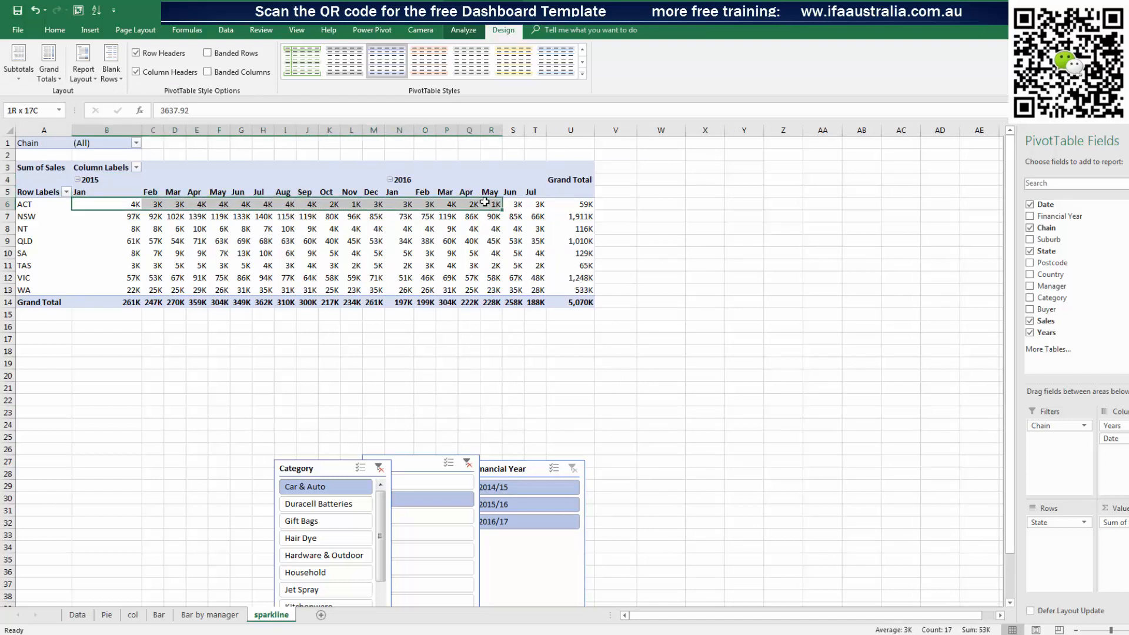
pyautogui.click(675, 435)
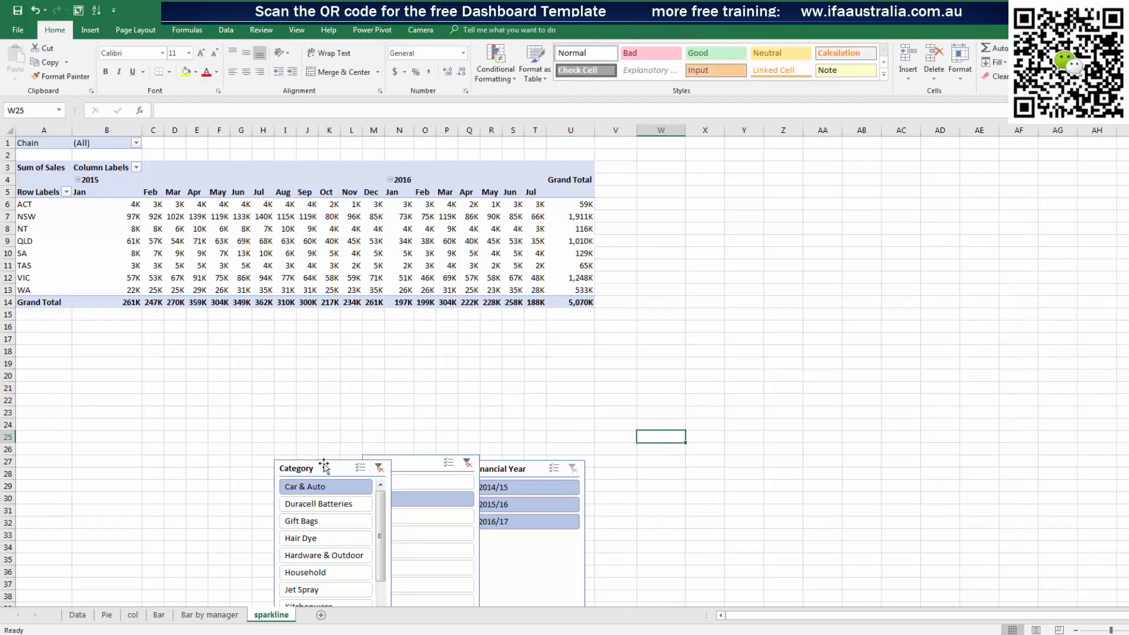
pyautogui.moveTo(324, 467); pyautogui.dragTo(831, 216)
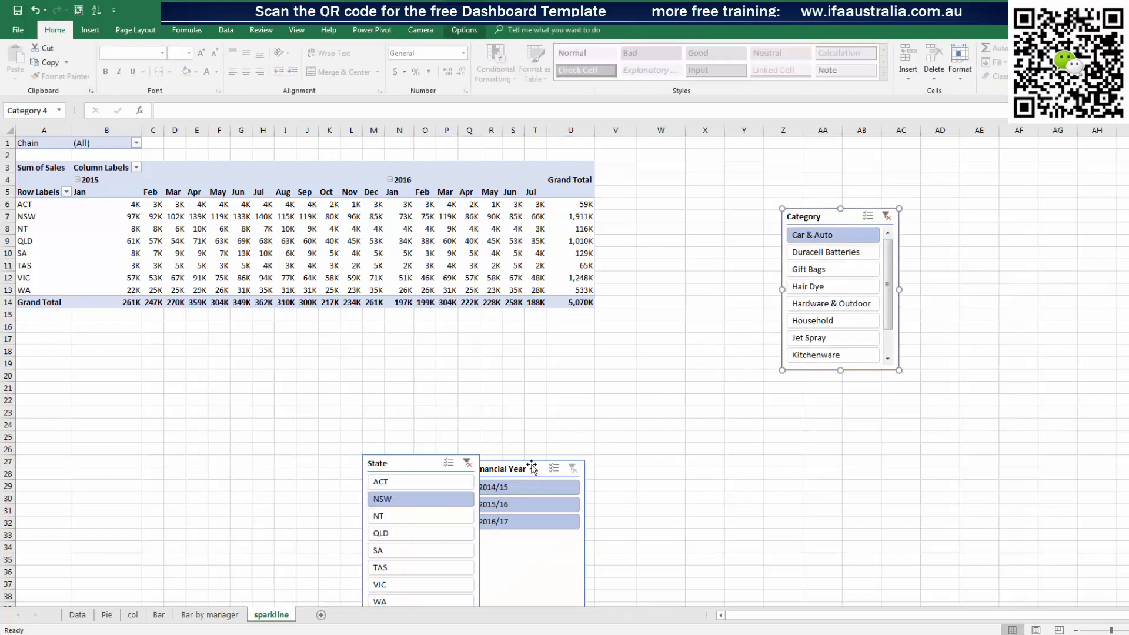
pyautogui.moveTo(532, 469); pyautogui.dragTo(1016, 217)
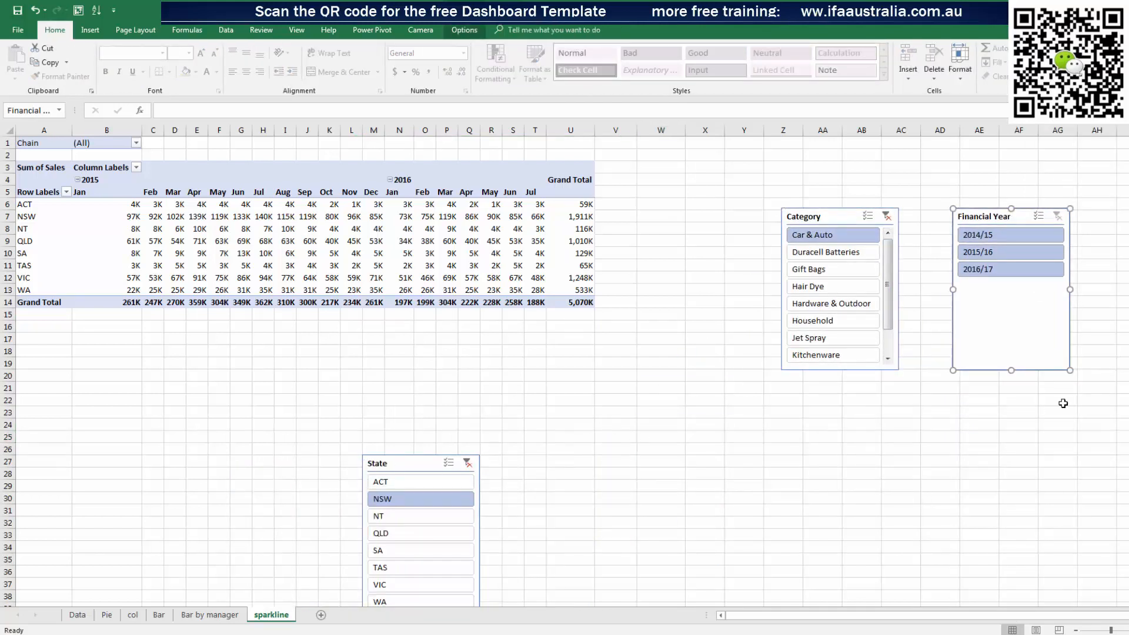
pyautogui.moveTo(433, 467); pyautogui.dragTo(984, 394)
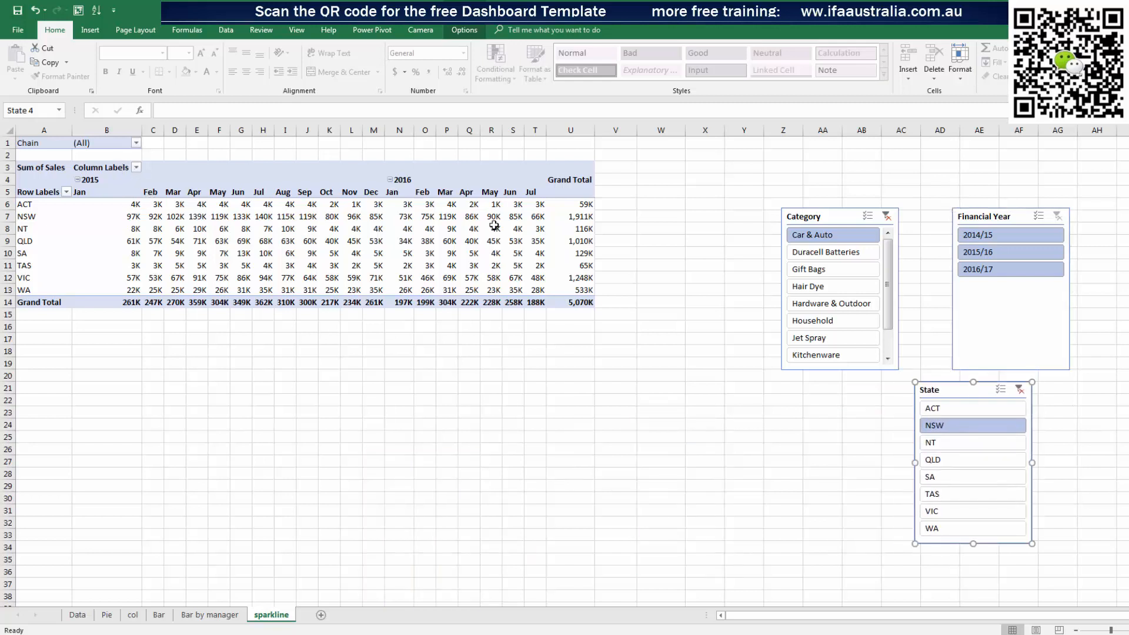
# Rename the monthly sales-by-state PivotTable as Sparkline
pyautogui.click(285, 192)
pyautogui.click(463, 30)
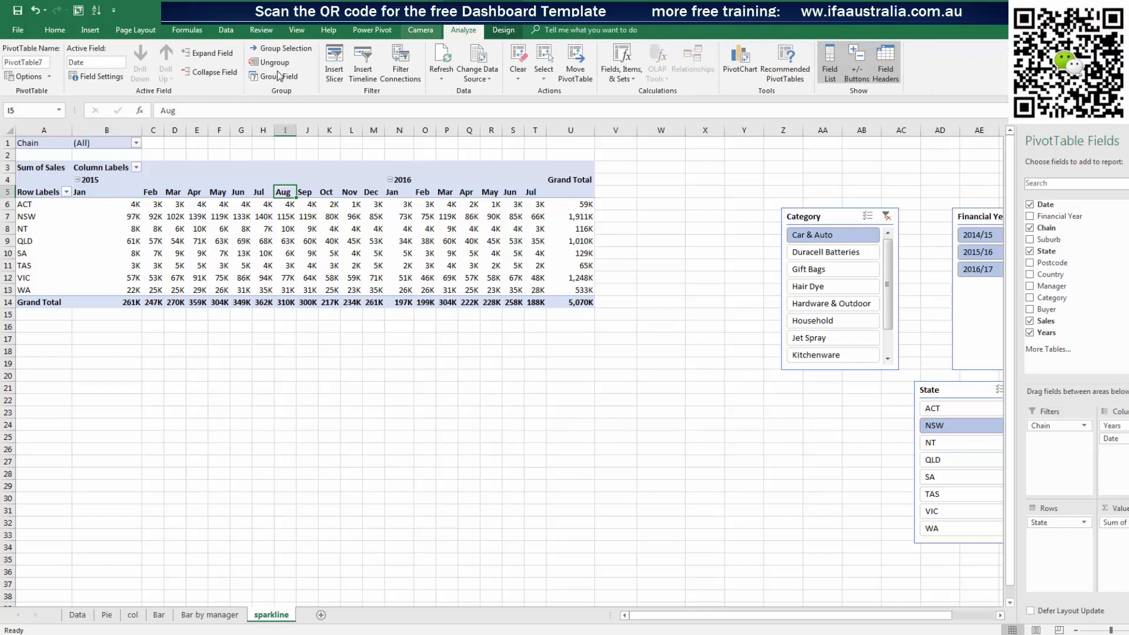
pyautogui.click(43, 60)
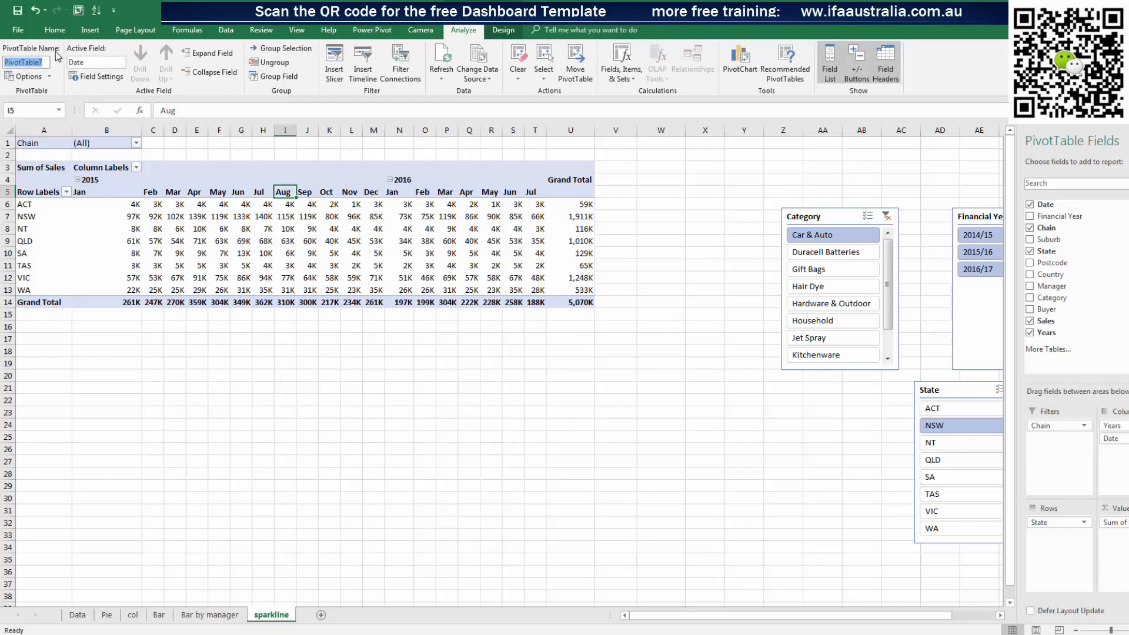
pyautogui.write('Sparkline')
pyautogui.click(660, 524)
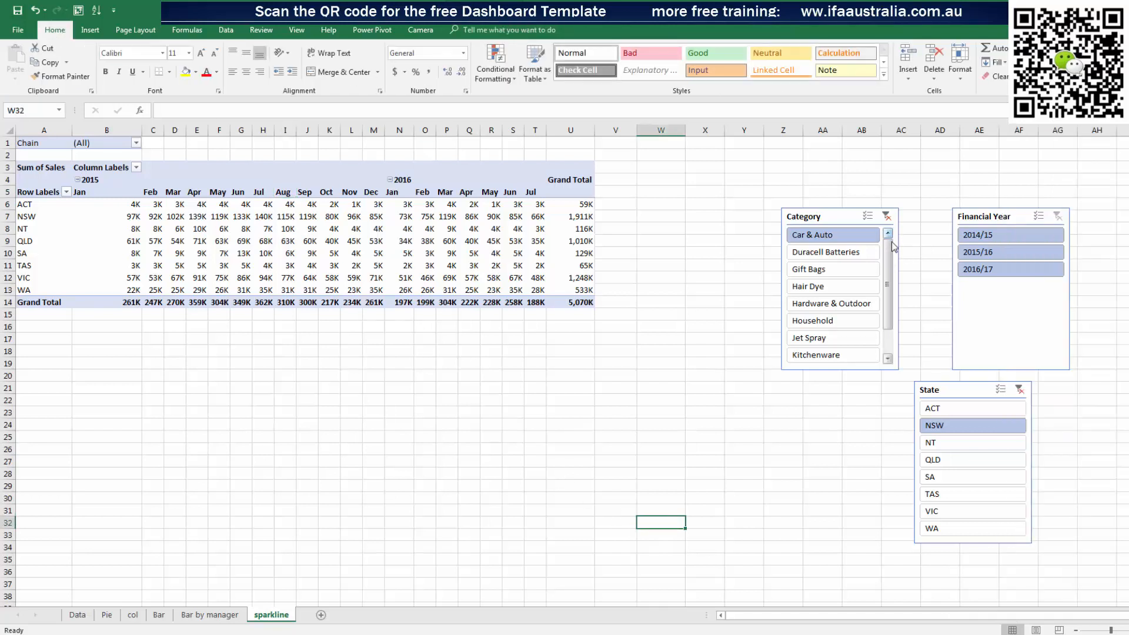
# Select SA in the State slicer and check its report connections for the Sparkline PivotTable, leaving them as they are
pyautogui.click(972, 477)
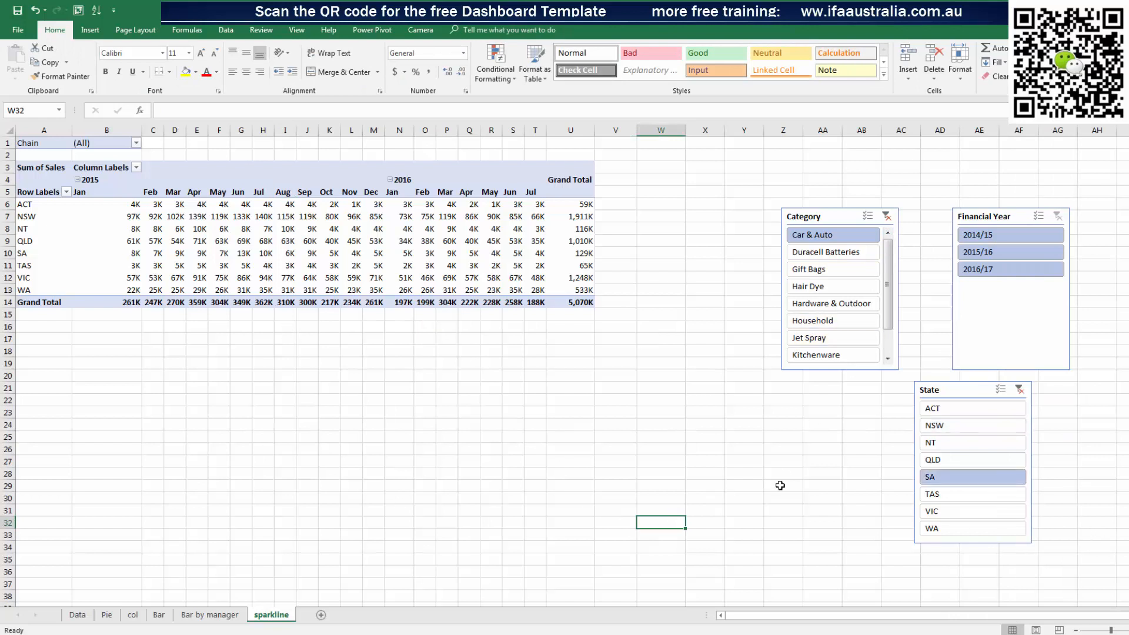
pyautogui.rightClick(975, 425)
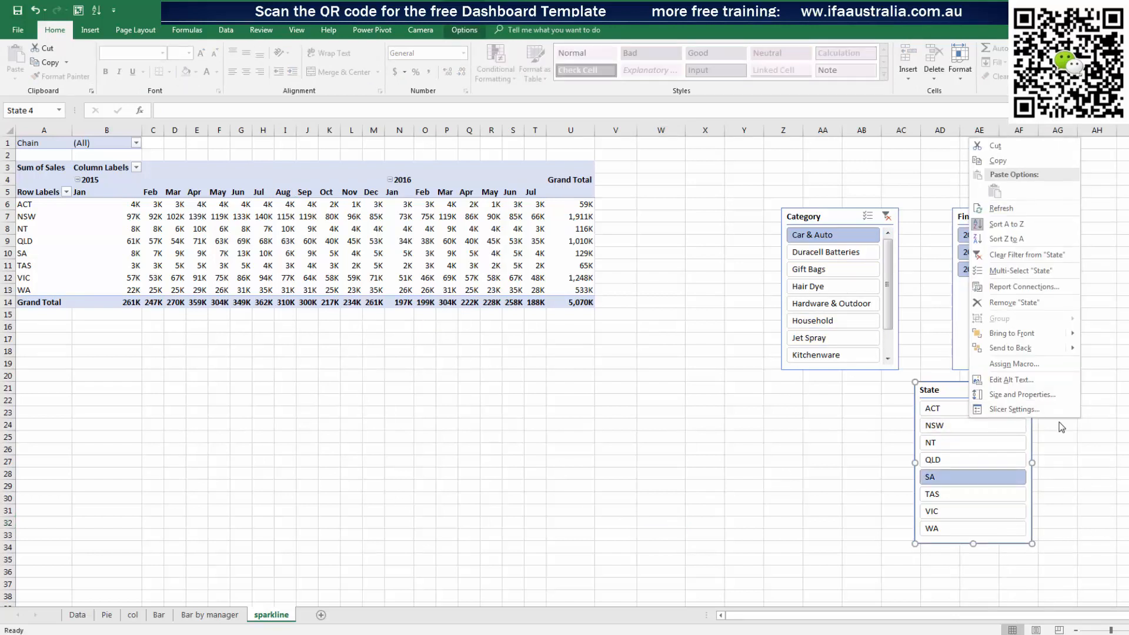
pyautogui.click(1047, 286)
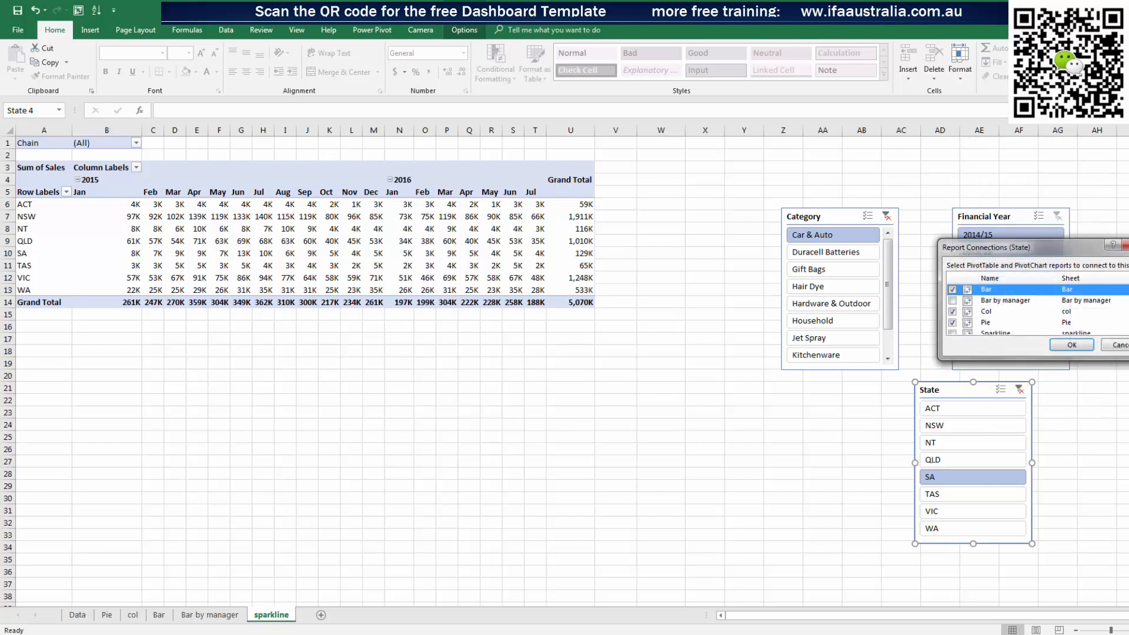
pyautogui.scroll(-1, 1035, 309)
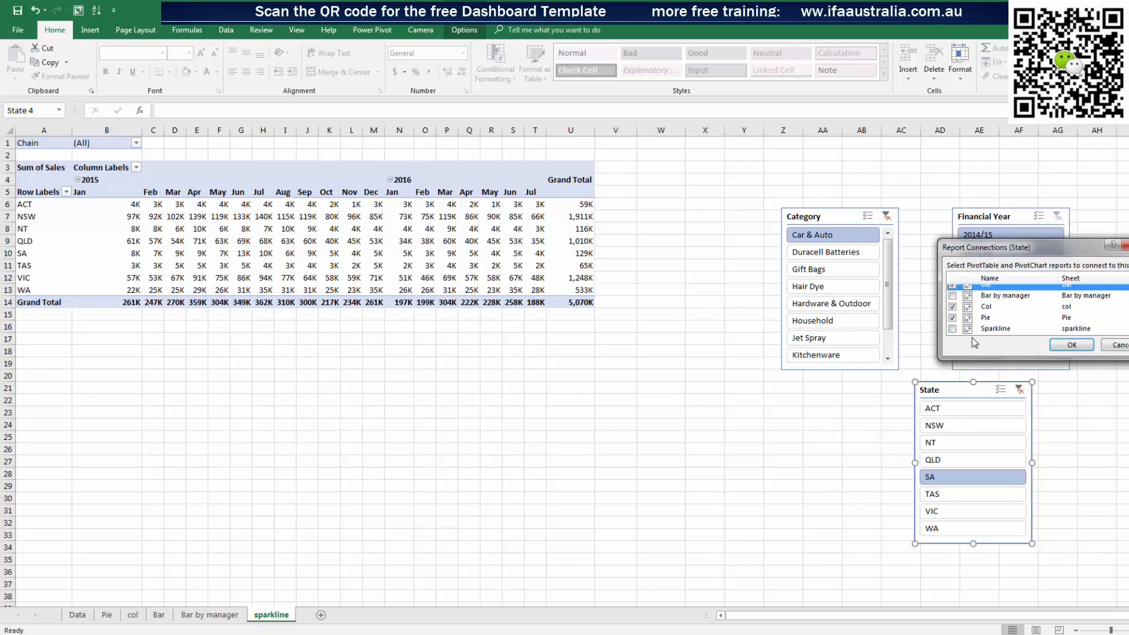
pyautogui.click(1069, 345)
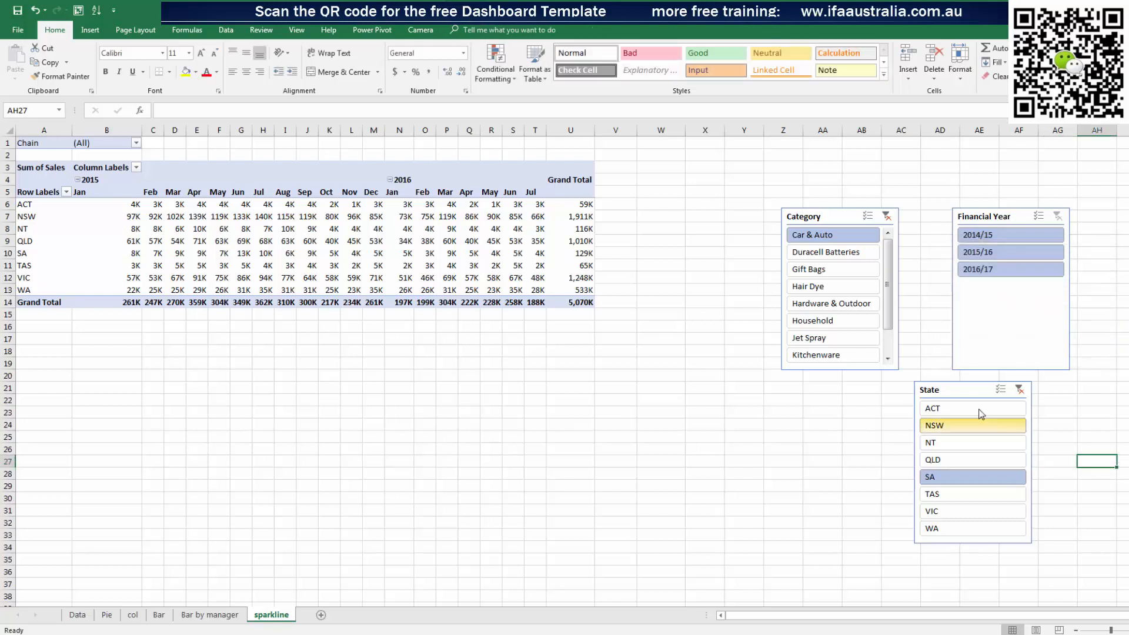
# Disconnect the Sparkline PivotTable from the Financial Year slicer's report connections
pyautogui.rightClick(1001, 234)
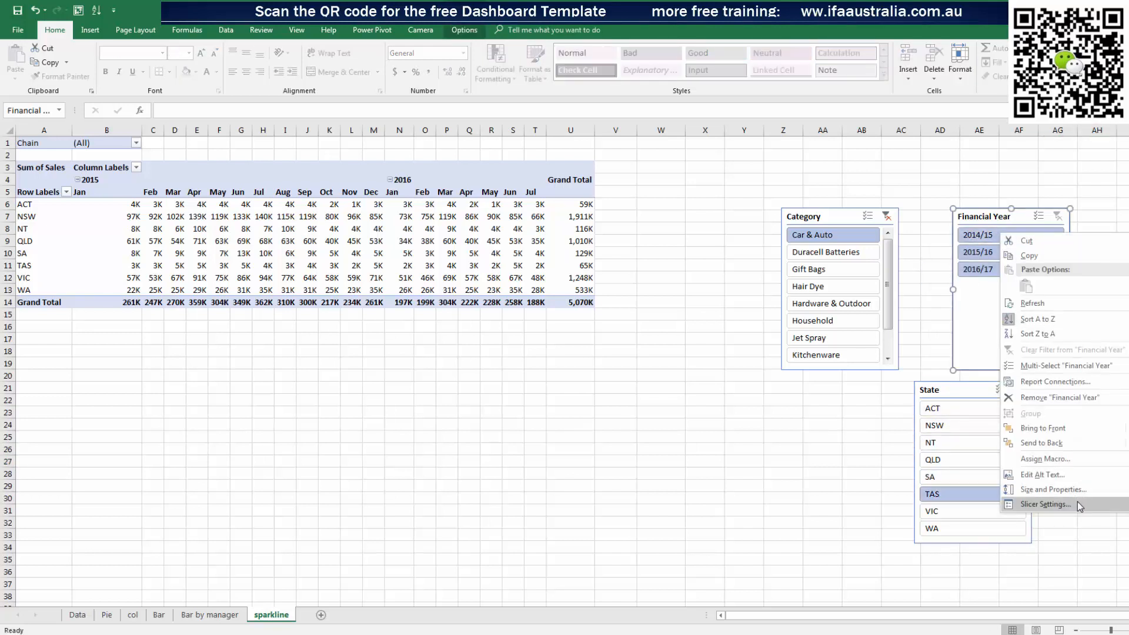
pyautogui.click(1058, 382)
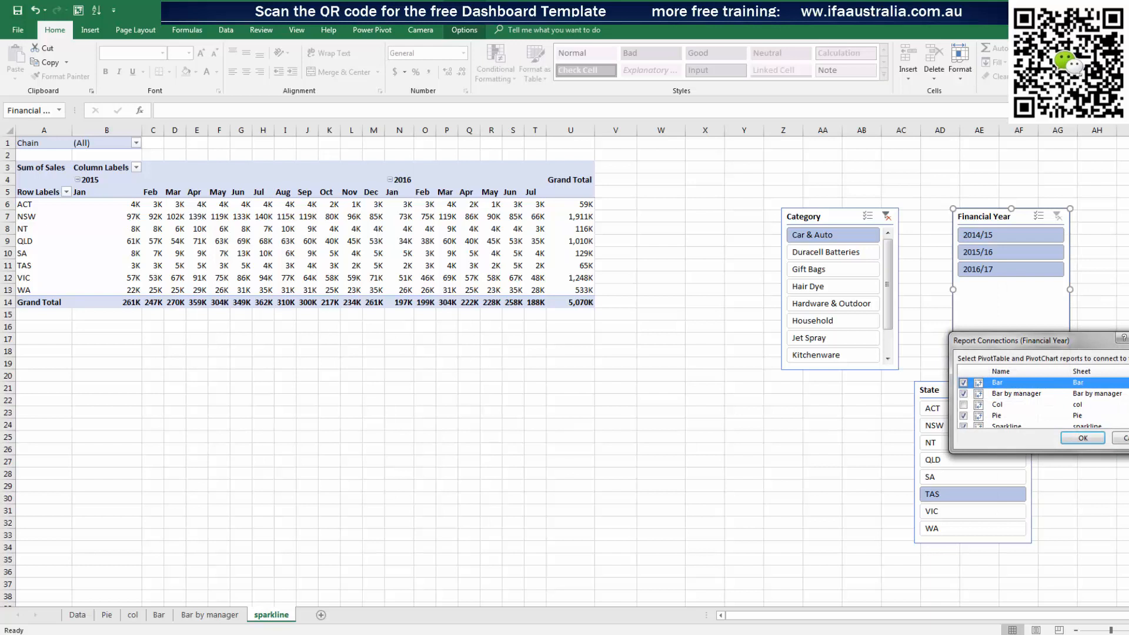
pyautogui.scroll(-1, 1040, 404)
pyautogui.scroll(1, 1041, 403)
pyautogui.scroll(-1, 1041, 404)
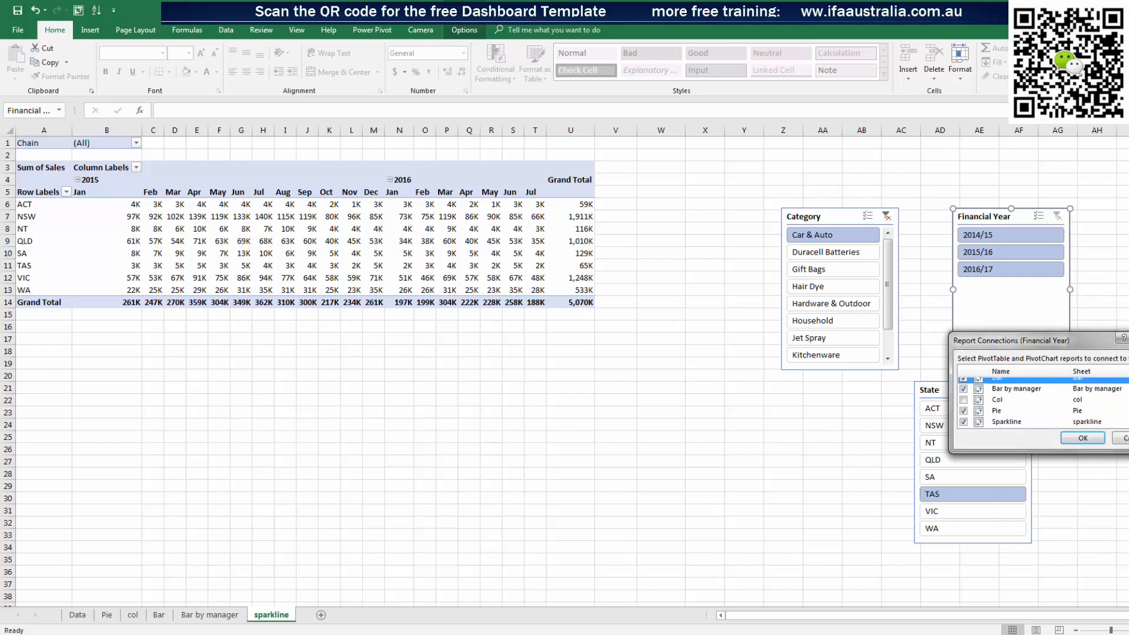
pyautogui.scroll(1, 1041, 404)
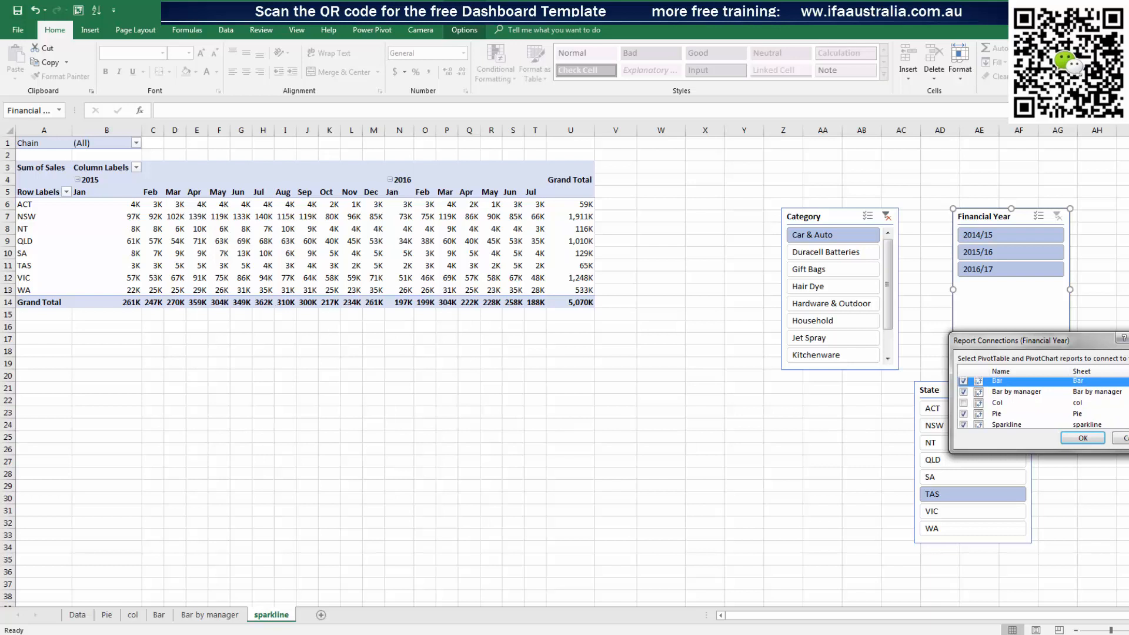
pyautogui.scroll(-1, 1040, 404)
pyautogui.click(963, 422)
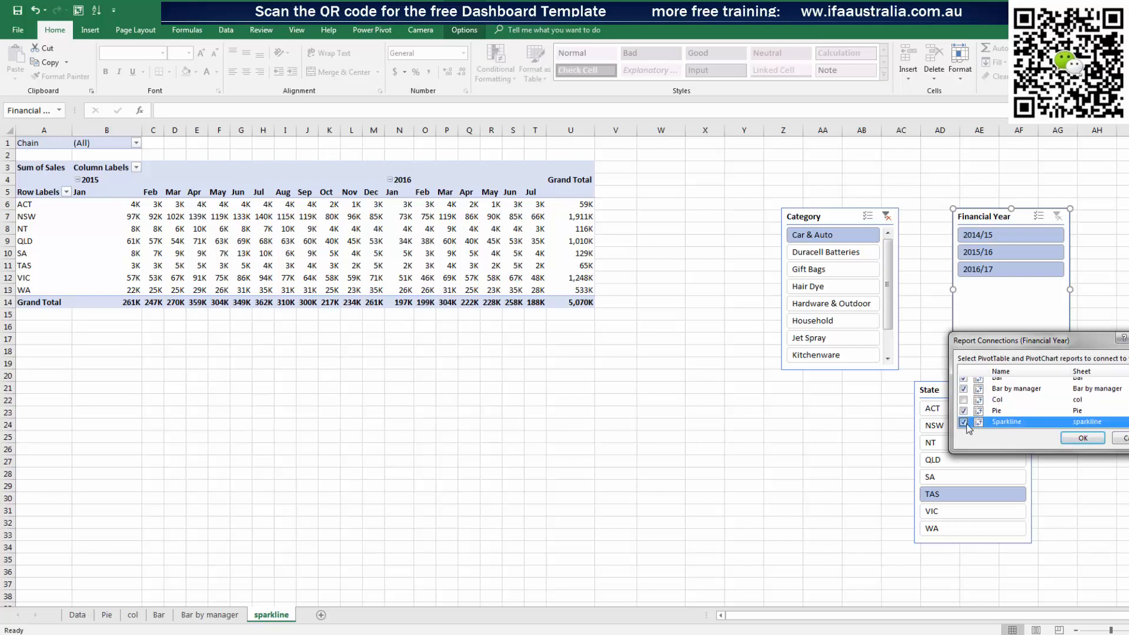
pyautogui.click(1083, 438)
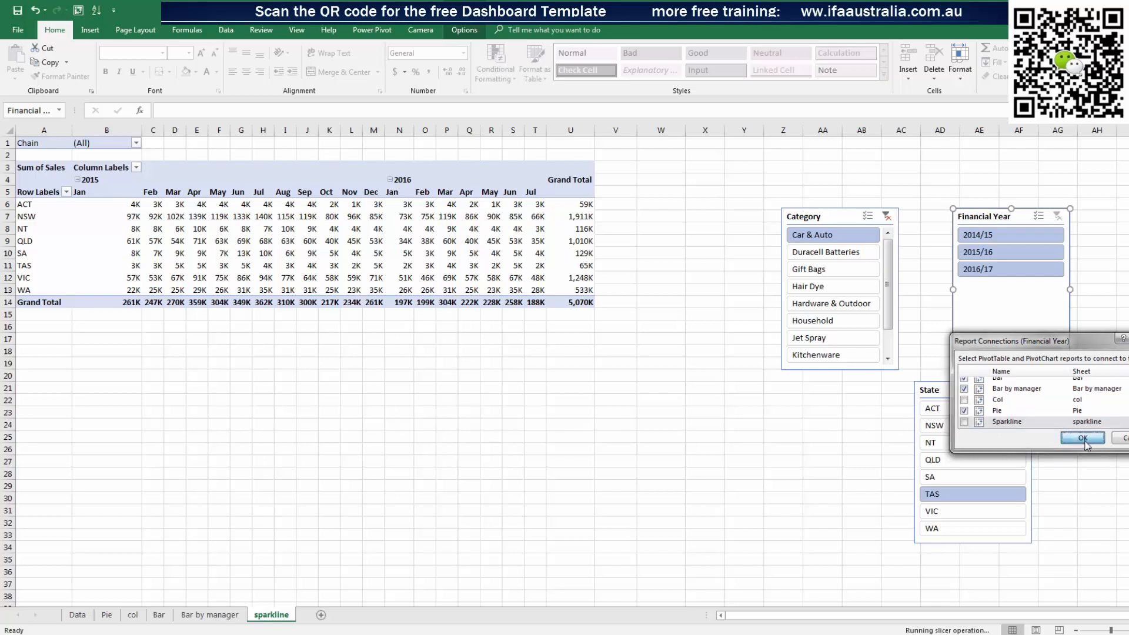
pyautogui.click(1097, 497)
# Test the Financial Year slicer against the PivotTable by selecting each year in turn, ending on 2016/17
pyautogui.click(1103, 306)
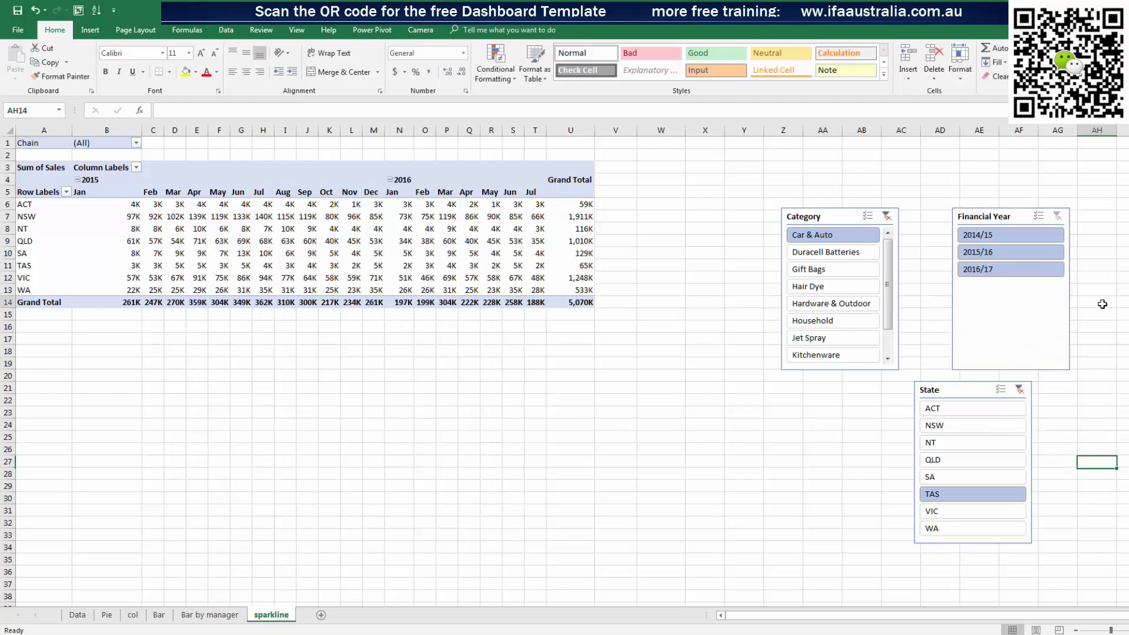
pyautogui.click(1031, 271)
pyautogui.click(1030, 253)
pyautogui.click(1030, 237)
pyautogui.click(1028, 250)
pyautogui.click(1028, 269)
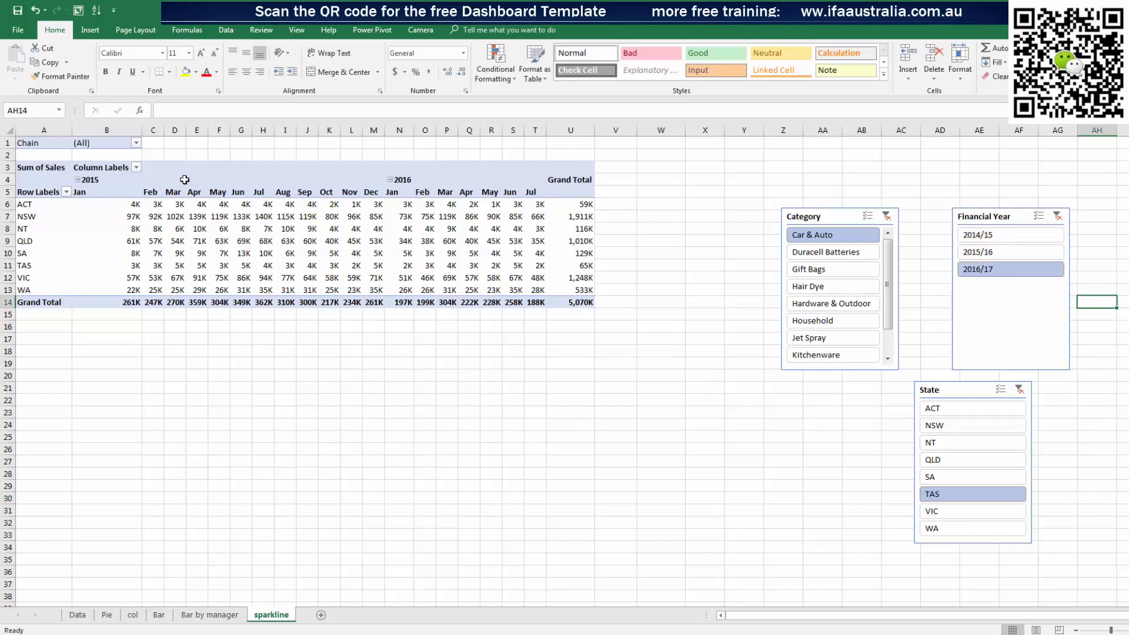
# Narrow column B of the sparkline PivotTable
pyautogui.click(159, 227)
pyautogui.click(352, 243)
pyautogui.click(464, 254)
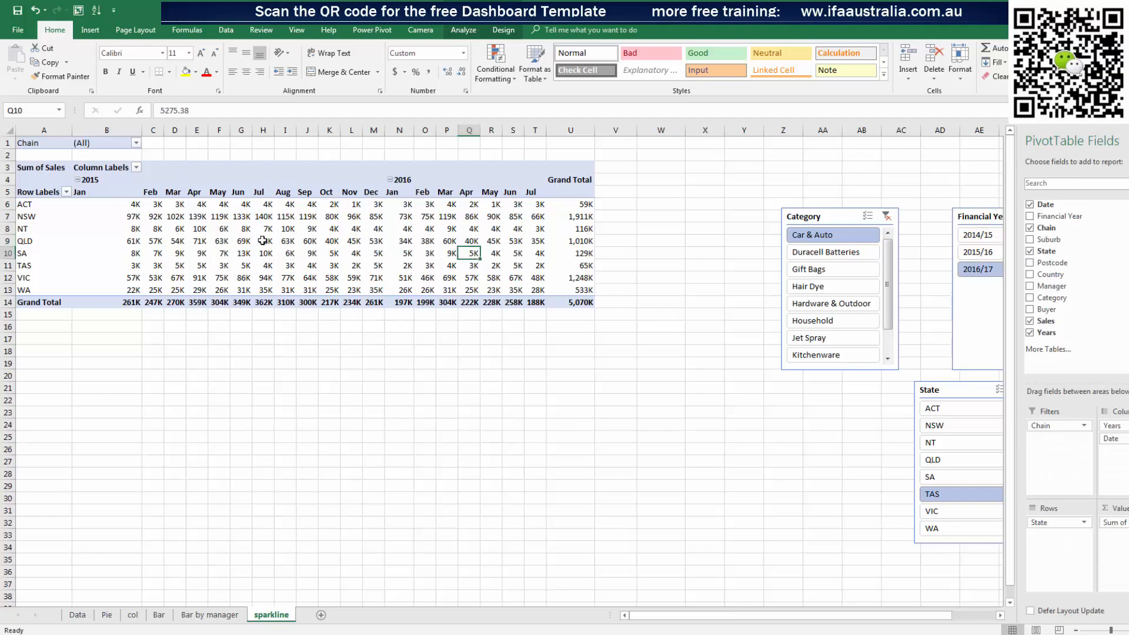
pyautogui.moveTo(142, 132); pyautogui.dragTo(118, 133)
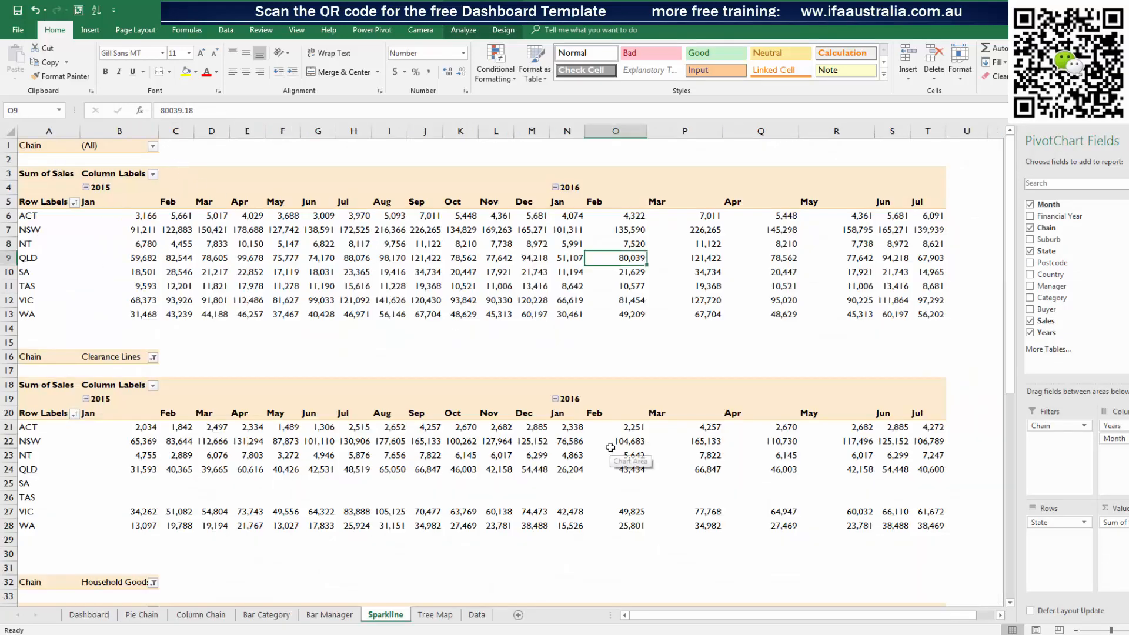
# Examine the All Chains Trend, Clearance Lines and Household Goods sparklines on the finished dashboard workbook's Sparkline sheet
pyautogui.scroll(-6, 635, 450)
pyautogui.scroll(-10, 636, 450)
pyautogui.scroll(4, 639, 451)
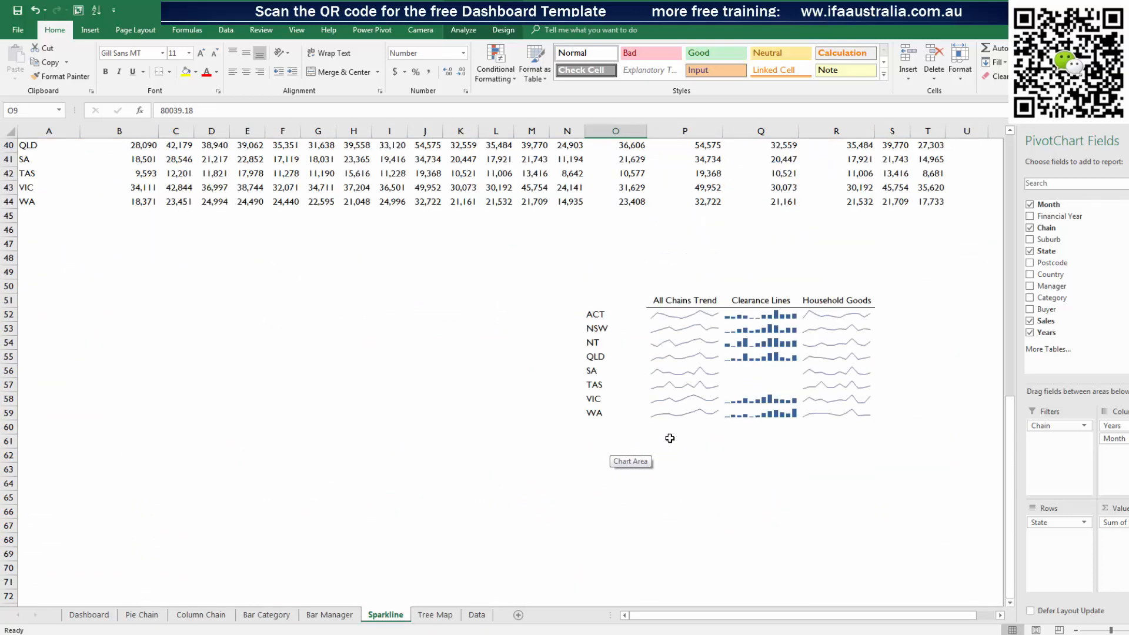
pyautogui.click(699, 327)
pyautogui.click(746, 333)
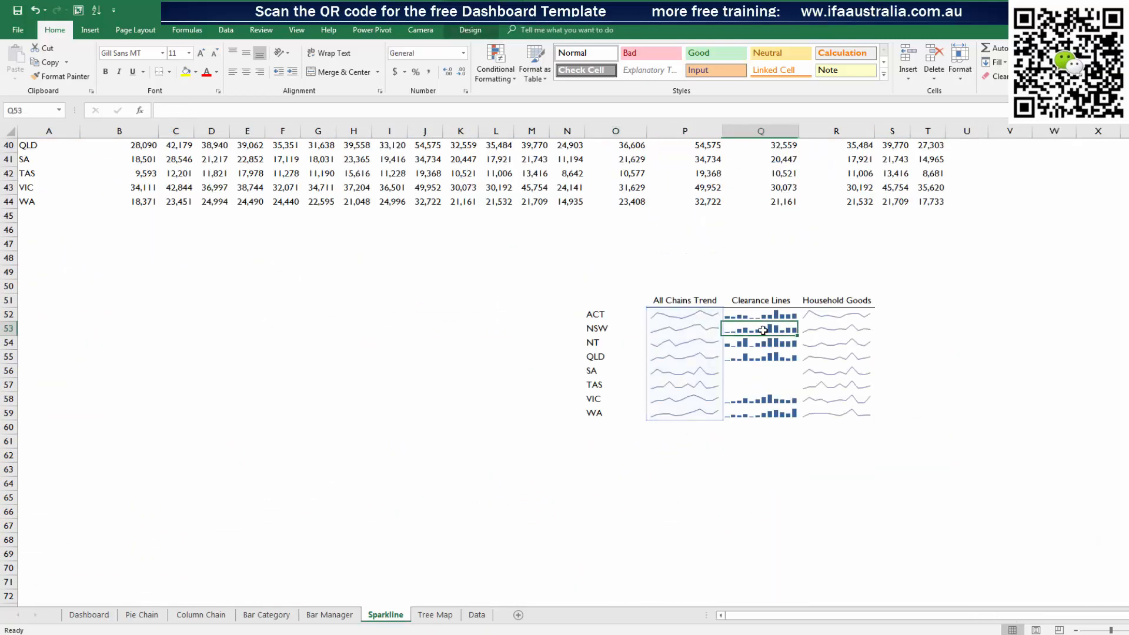
pyautogui.click(834, 314)
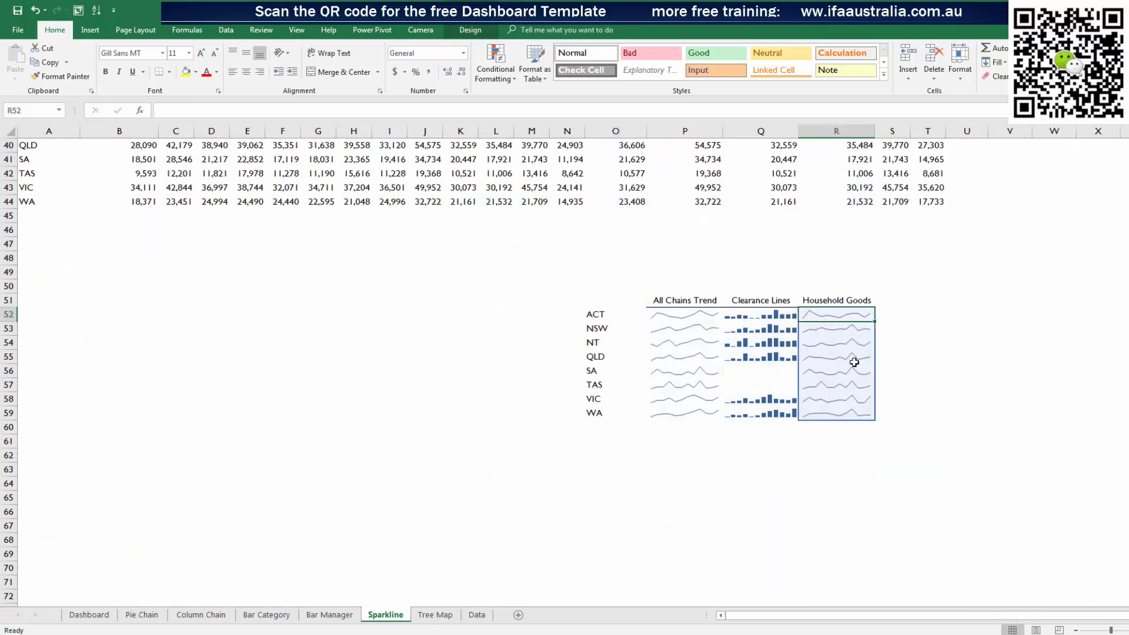
pyautogui.moveTo(601, 312); pyautogui.dragTo(595, 416)
pyautogui.click(663, 442)
pyautogui.hotkey('alt', 'Tab')
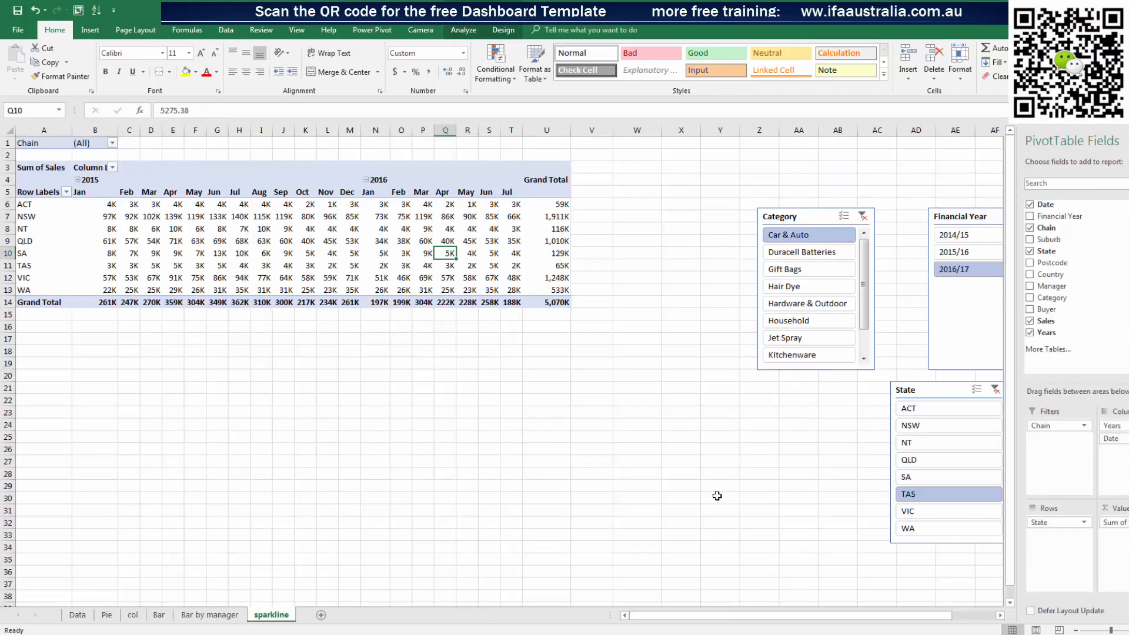
# Inspect the formulas behind the state labels from O52 down in the finished workbook, then return to the working sparkline sheet
pyautogui.hotkey('alt', 'Tab')
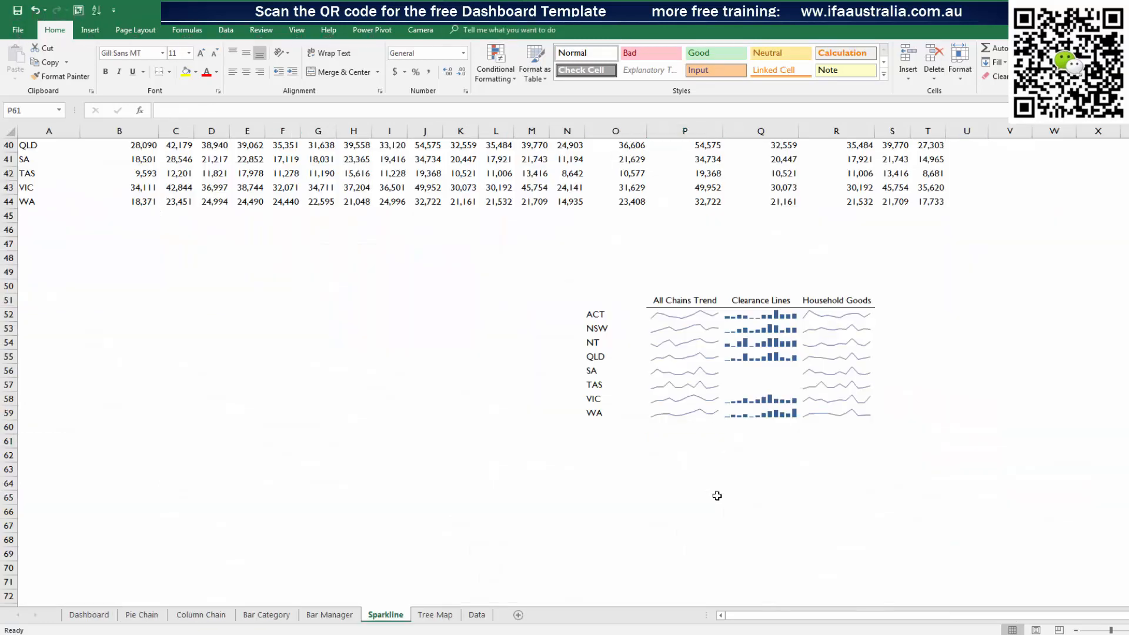
pyautogui.click(592, 317)
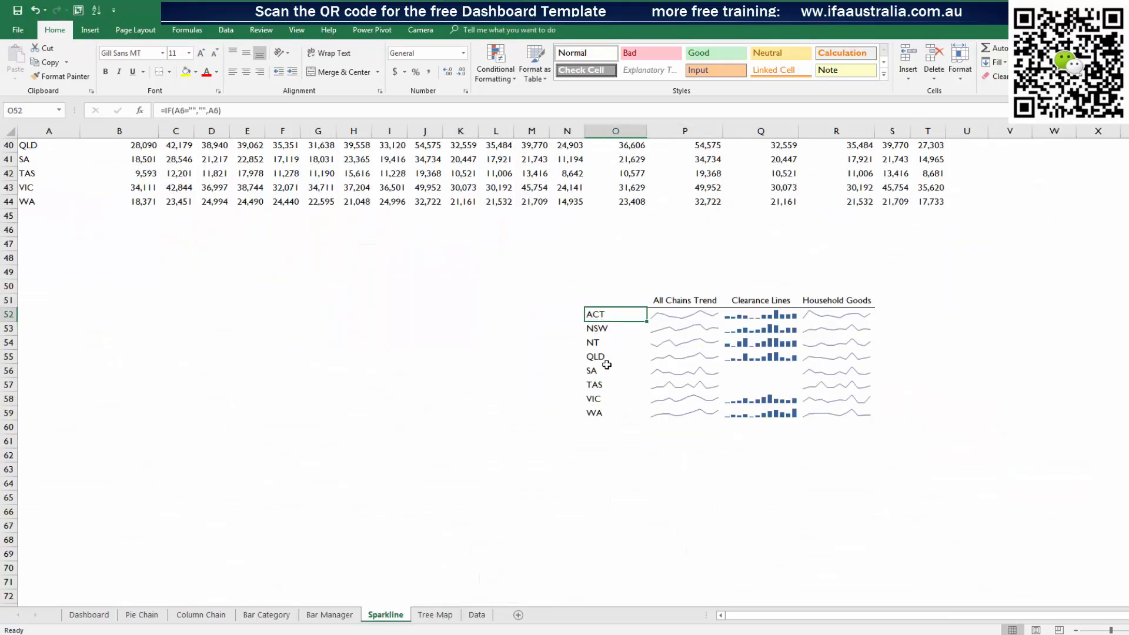
pyautogui.click(606, 369)
pyautogui.click(611, 389)
pyautogui.hotkey('alt', 'Tab')
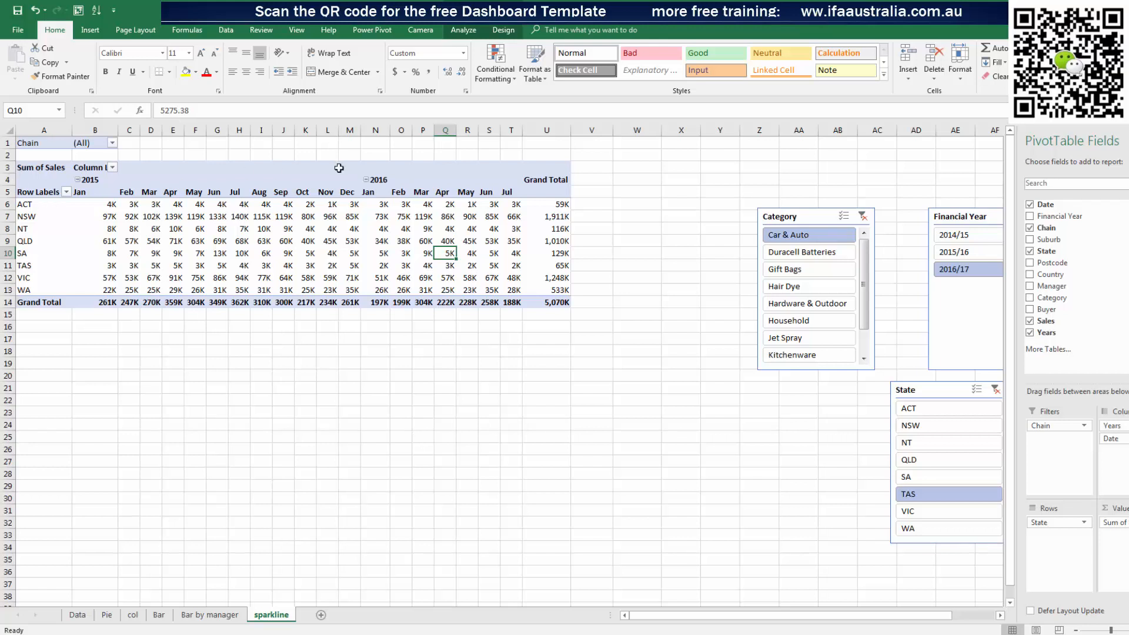
# Narrow column M and paste a copy of the whole PivotTable, including its Chain filter, at A18
pyautogui.moveTo(360, 130); pyautogui.dragTo(352, 130)
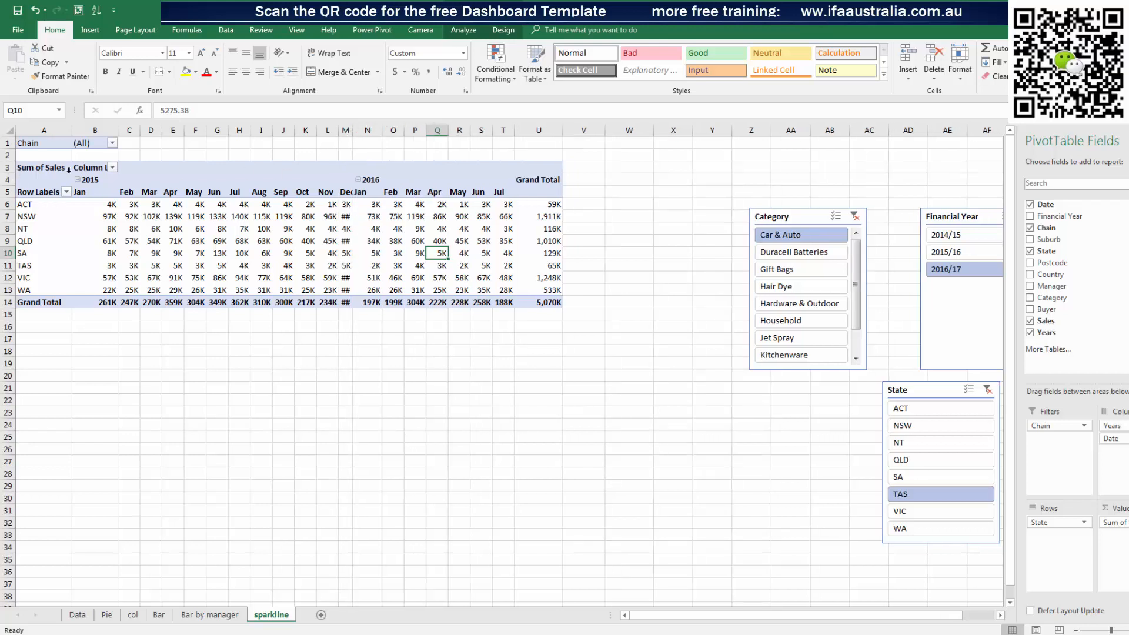
pyautogui.click(20, 143)
pyautogui.click(43, 172)
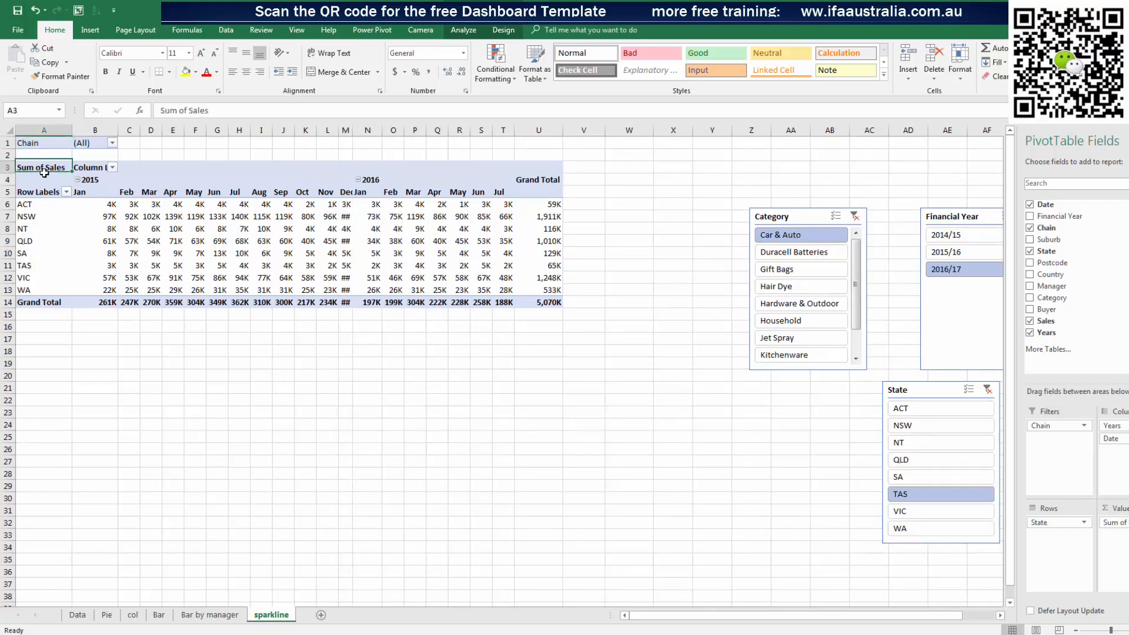
pyautogui.moveTo(41, 146); pyautogui.dragTo(548, 301)
pyautogui.hotkey('ctrl', 'c')
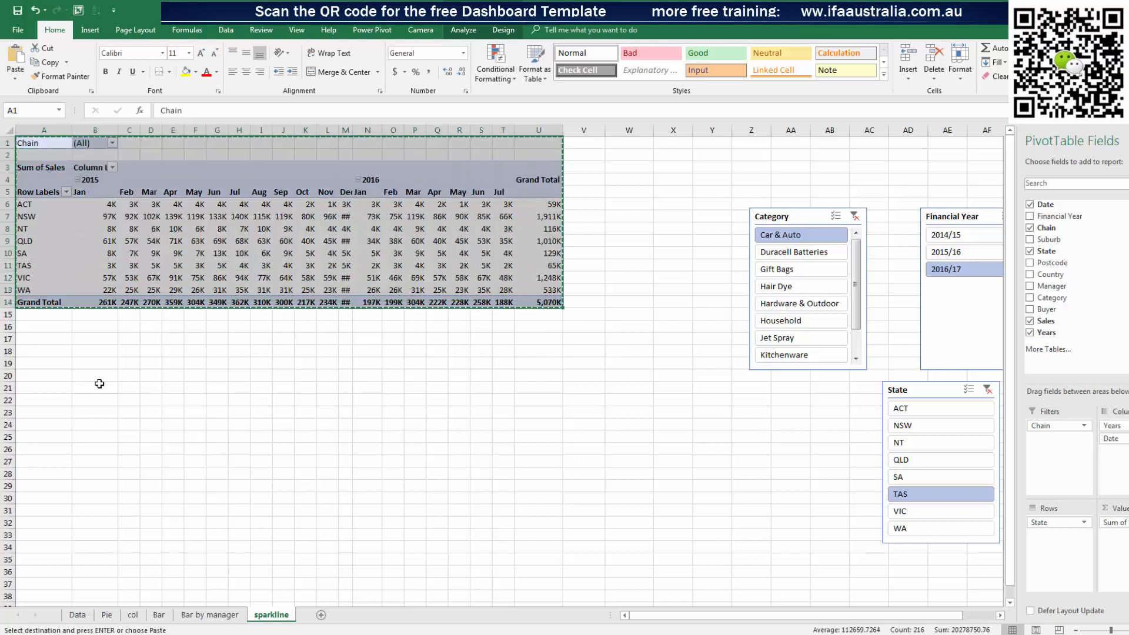
pyautogui.click(33, 353)
pyautogui.hotkey('ctrl', 'v')
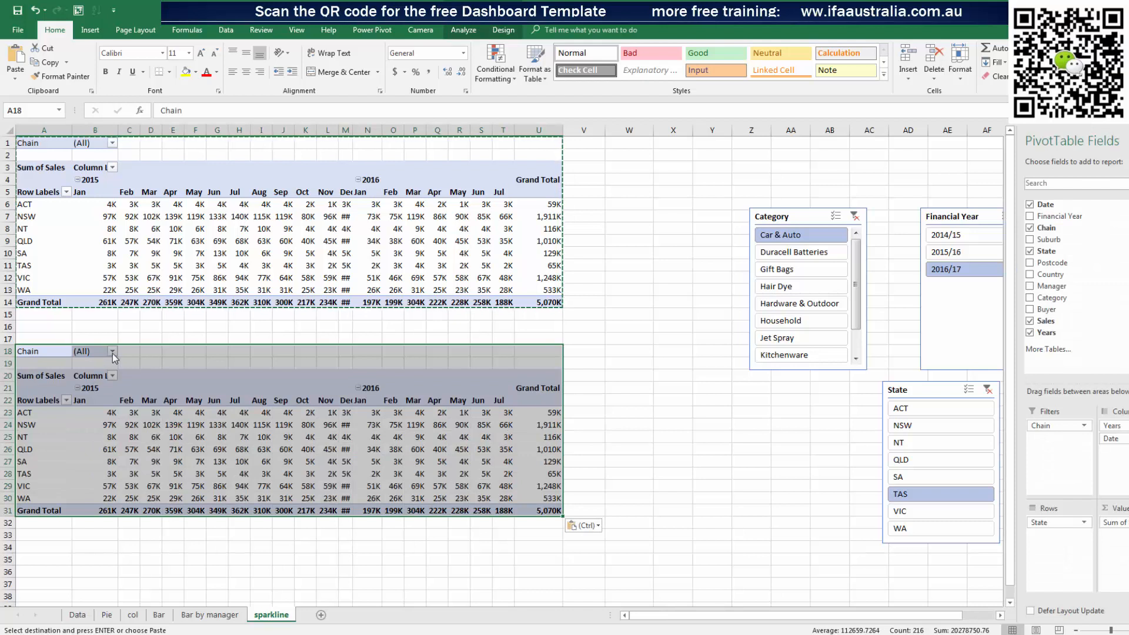
# Enable multiple selection in the Chain filter of the PivotTable at A18 and filter it to Clearance Lines only
pyautogui.click(112, 352)
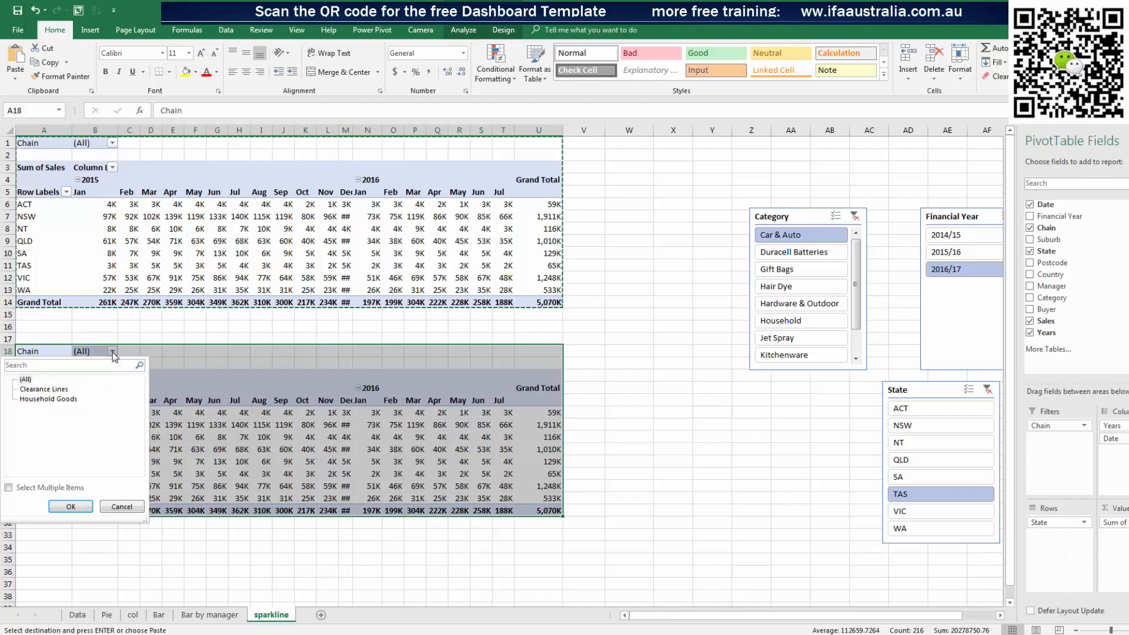
pyautogui.click(9, 487)
pyautogui.click(22, 379)
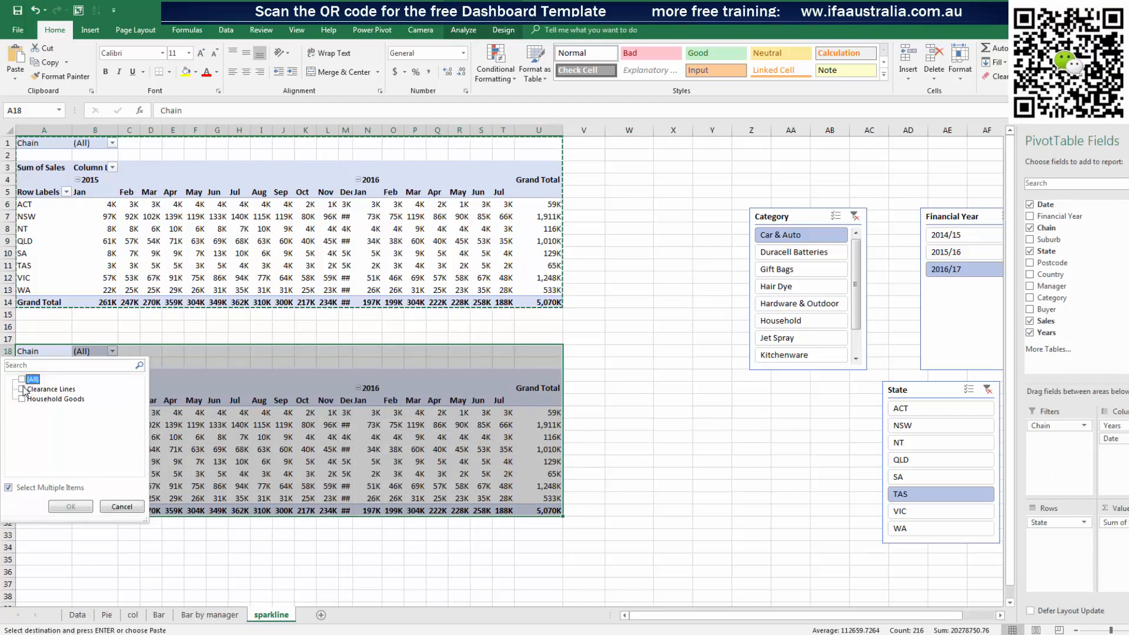
pyautogui.click(23, 388)
pyautogui.click(71, 506)
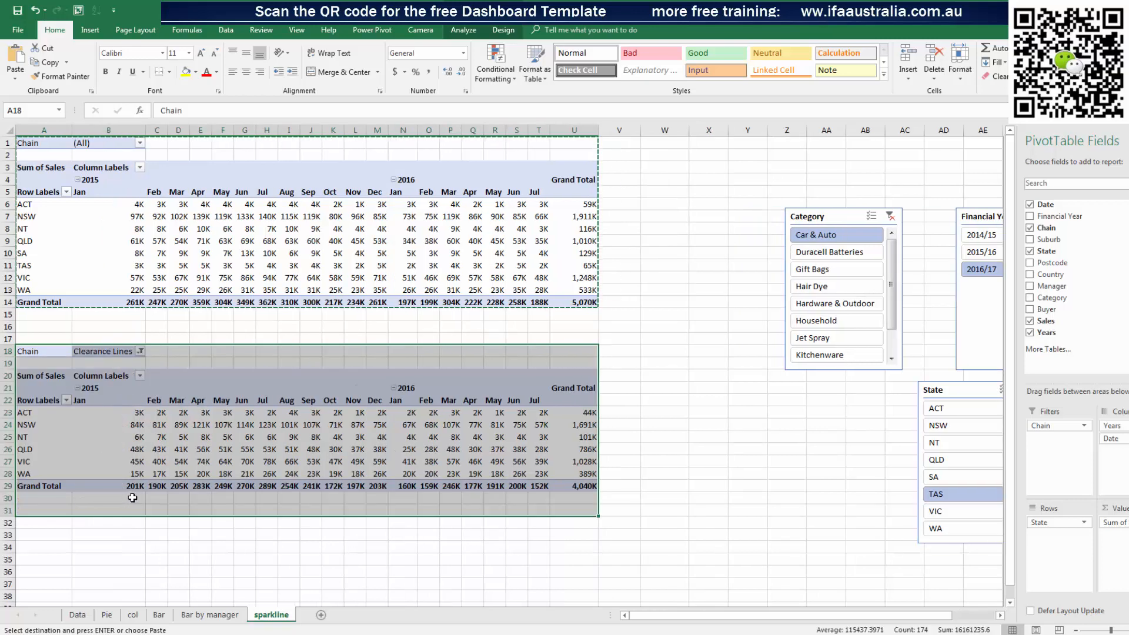
# Copy the Clearance Lines PivotTable and paste the duplicate at A35
pyautogui.hotkey('ctrl', 'c')
pyautogui.scroll(-2, 84, 555)
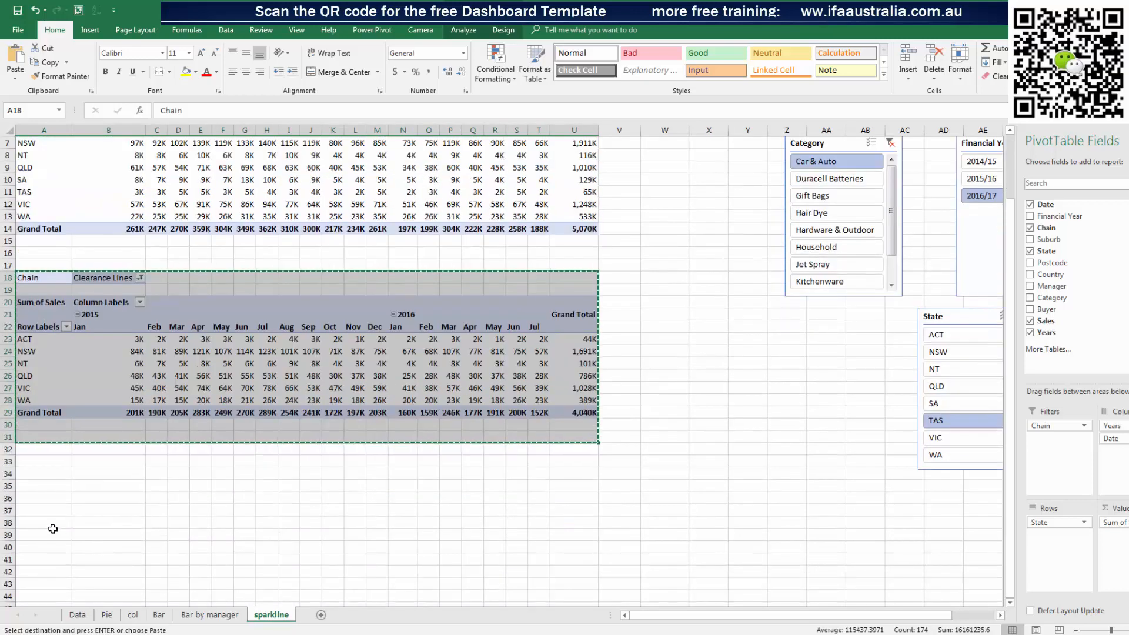
pyautogui.click(50, 487)
pyautogui.hotkey('ctrl', 'v')
pyautogui.scroll(-3, 147, 496)
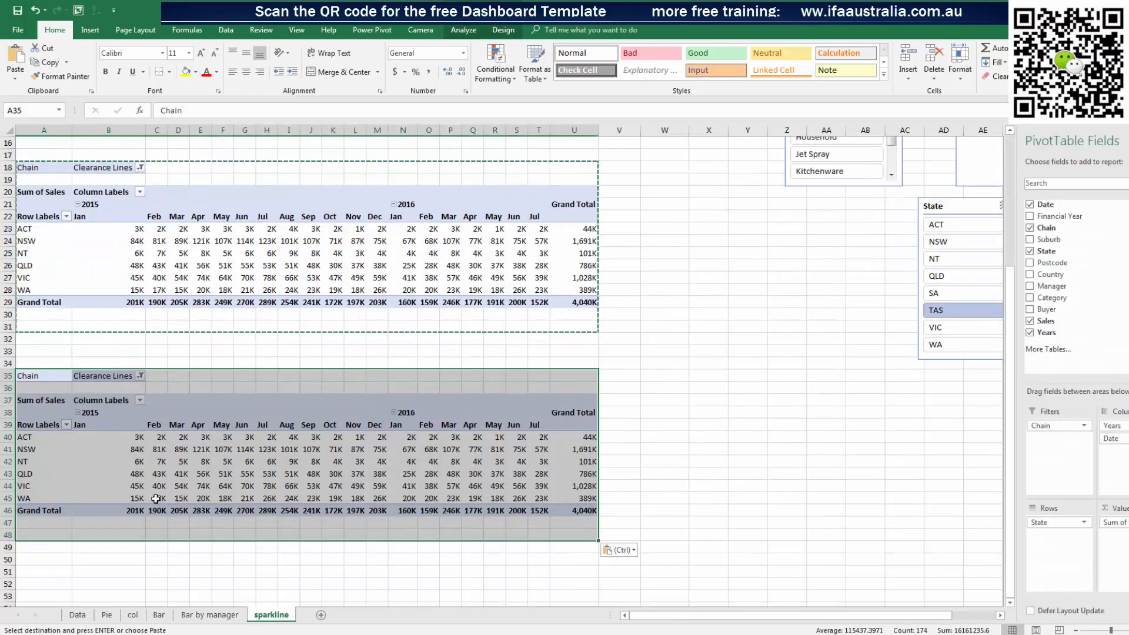
# Filter the PivotTable at A35 by Chain to Household Goods instead of Clearance Lines
pyautogui.click(140, 375)
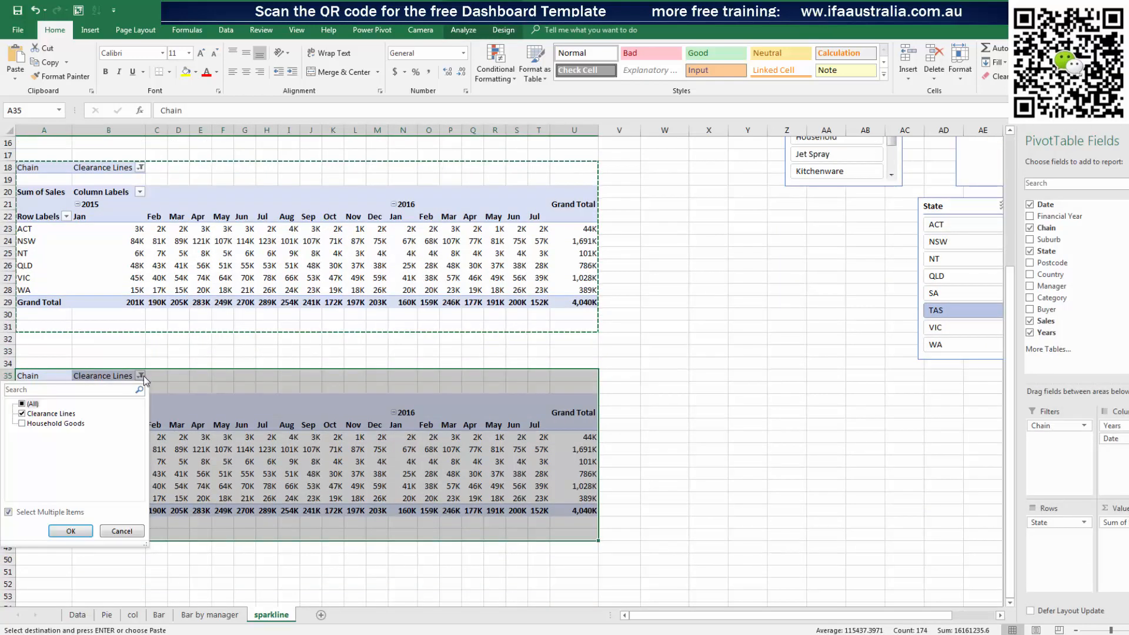
pyautogui.click(23, 423)
pyautogui.click(22, 413)
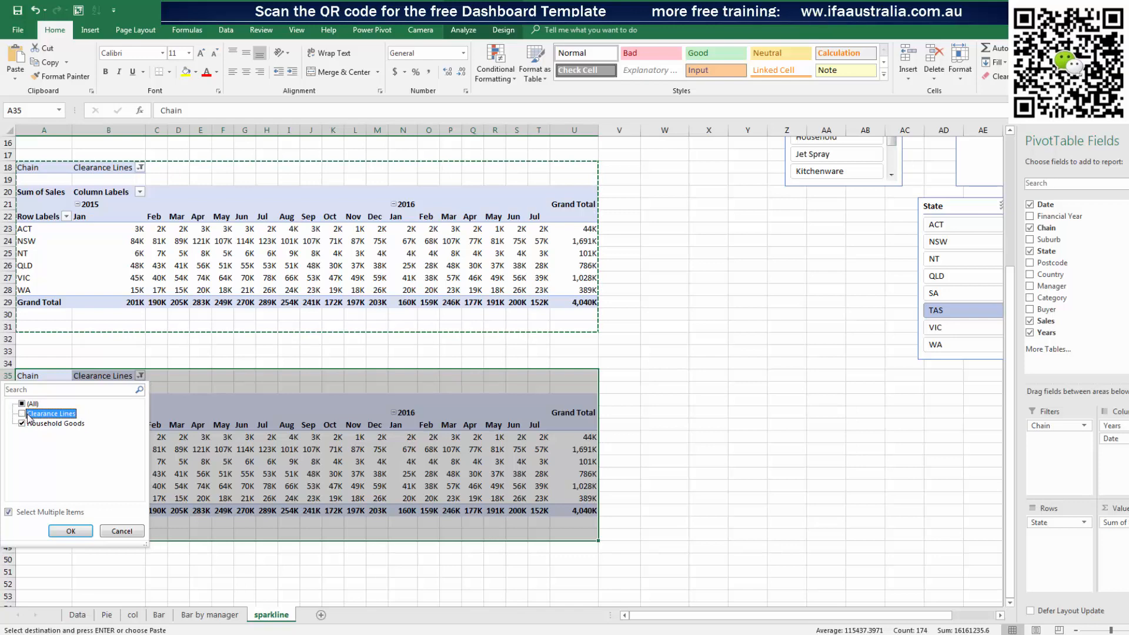
pyautogui.click(71, 531)
pyautogui.click(659, 475)
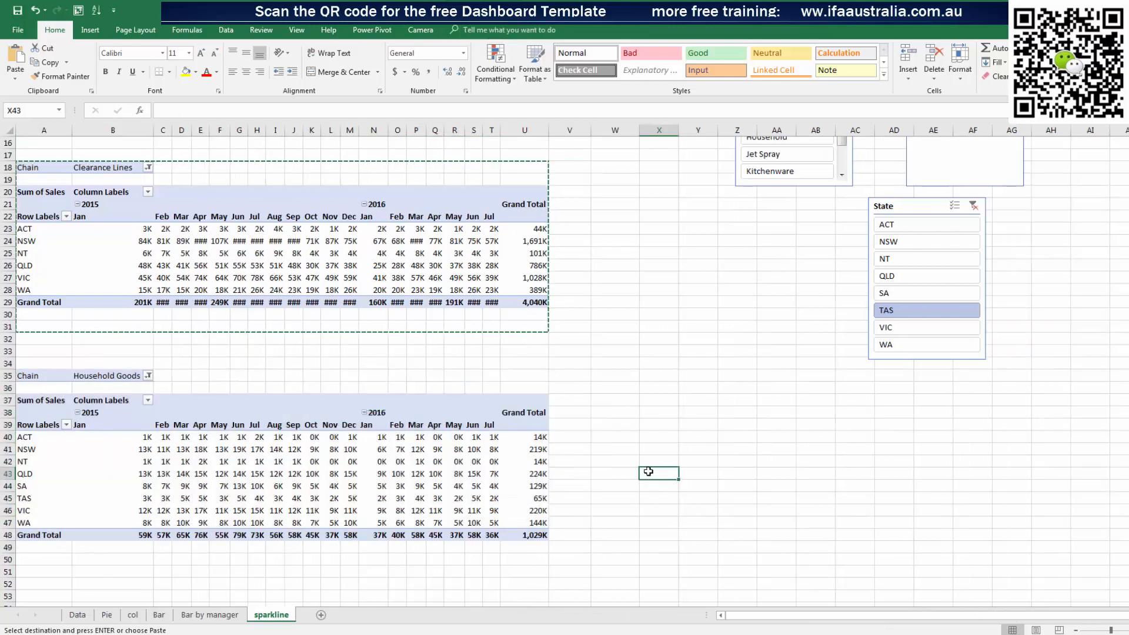
# Try to resize several of the 2016 month columns by hand
pyautogui.scroll(5, 649, 469)
pyautogui.moveTo(501, 130); pyautogui.dragTo(516, 130)
pyautogui.moveTo(442, 129)
pyautogui.mouseDown()
pyautogui.moveTo(453, 130)
pyautogui.moveTo(435, 134)
pyautogui.mouseUp()
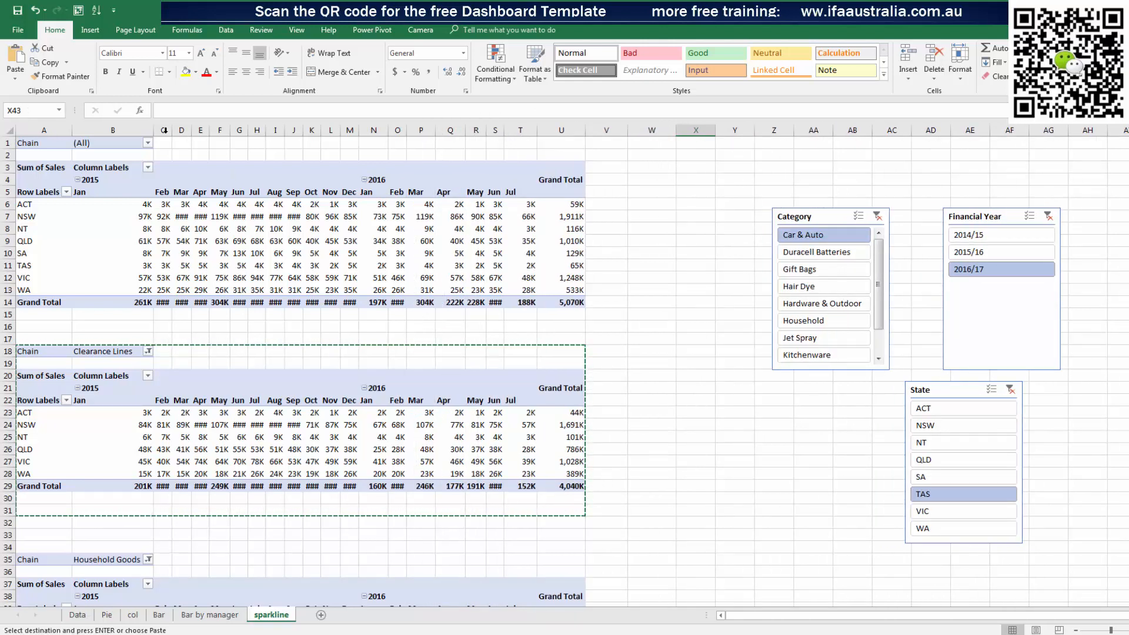
pyautogui.scroll(-9, 314, 223)
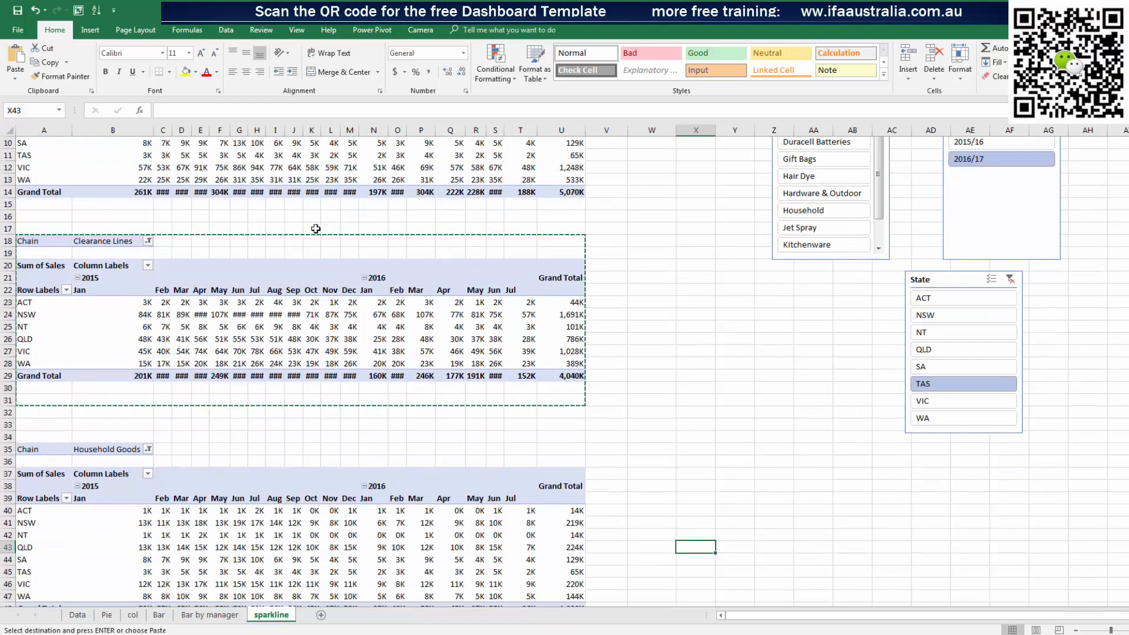
pyautogui.scroll(9, 338, 241)
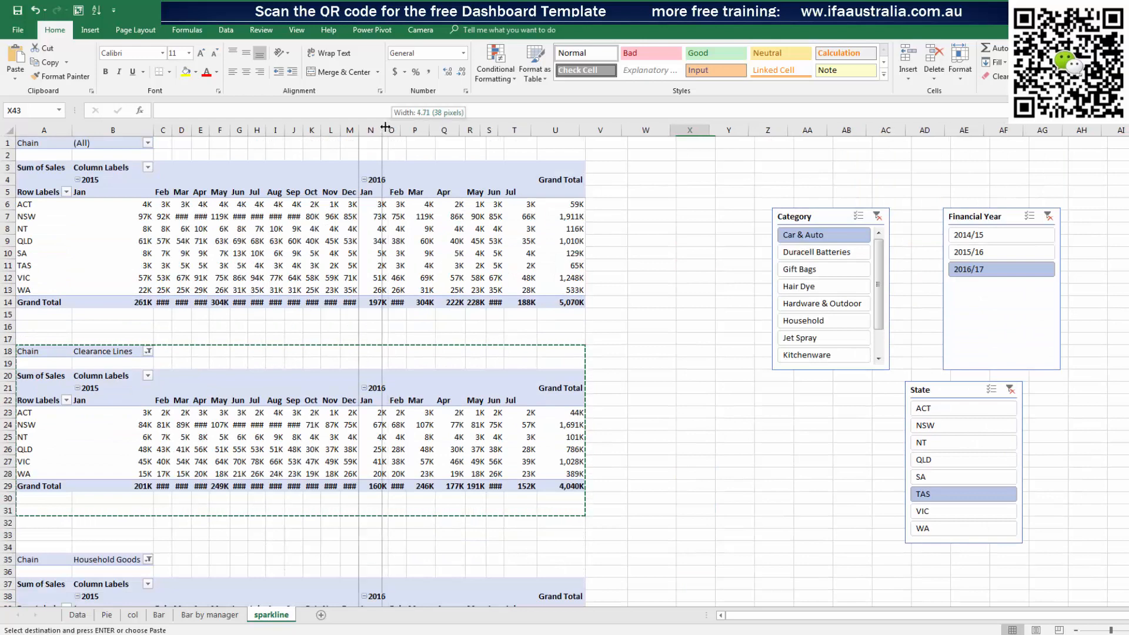
# Switch the Category slicer through several categories, ending on Household, to check how the PivotTable column widths respond
pyautogui.click(822, 270)
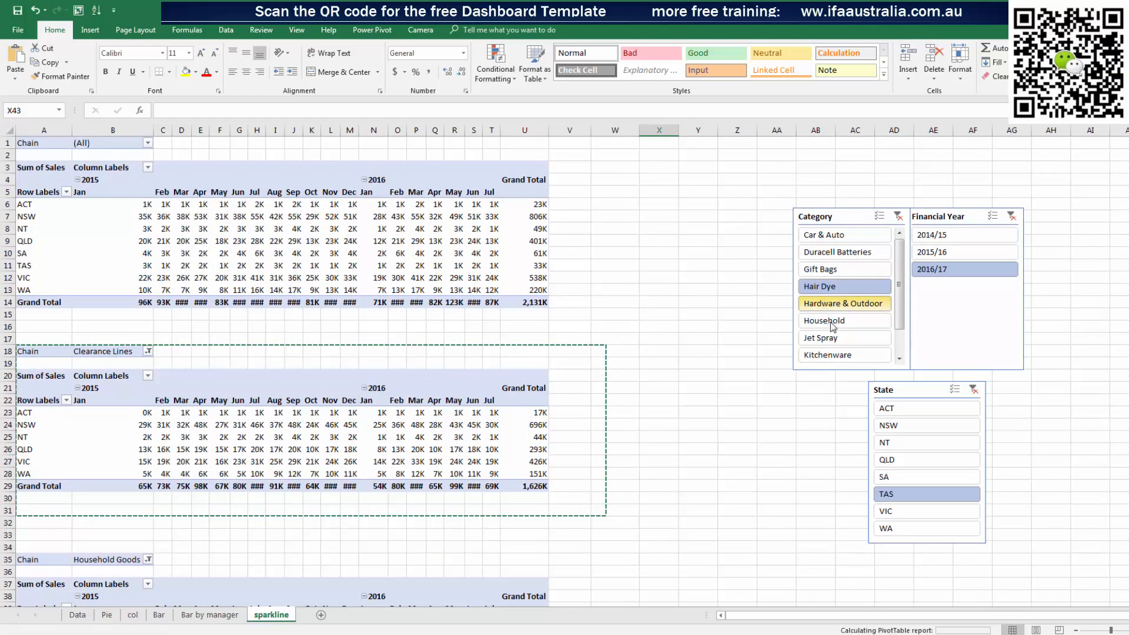
pyautogui.click(826, 303)
pyautogui.click(832, 337)
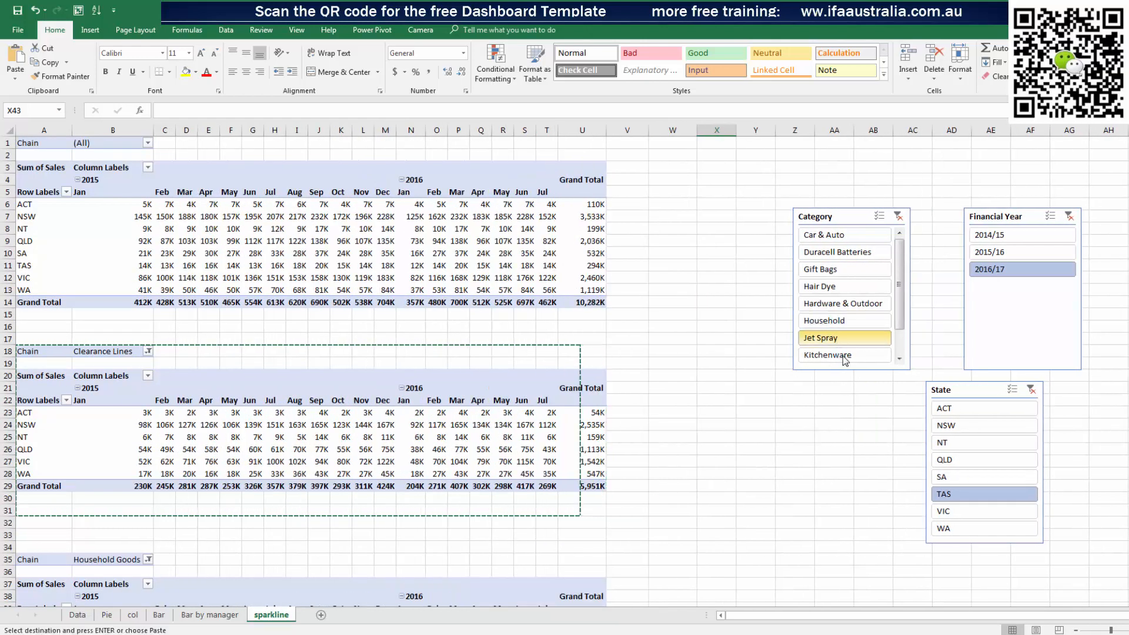
pyautogui.scroll(-1, 803, 269)
pyautogui.click(803, 255)
pyautogui.click(801, 274)
pyautogui.click(803, 288)
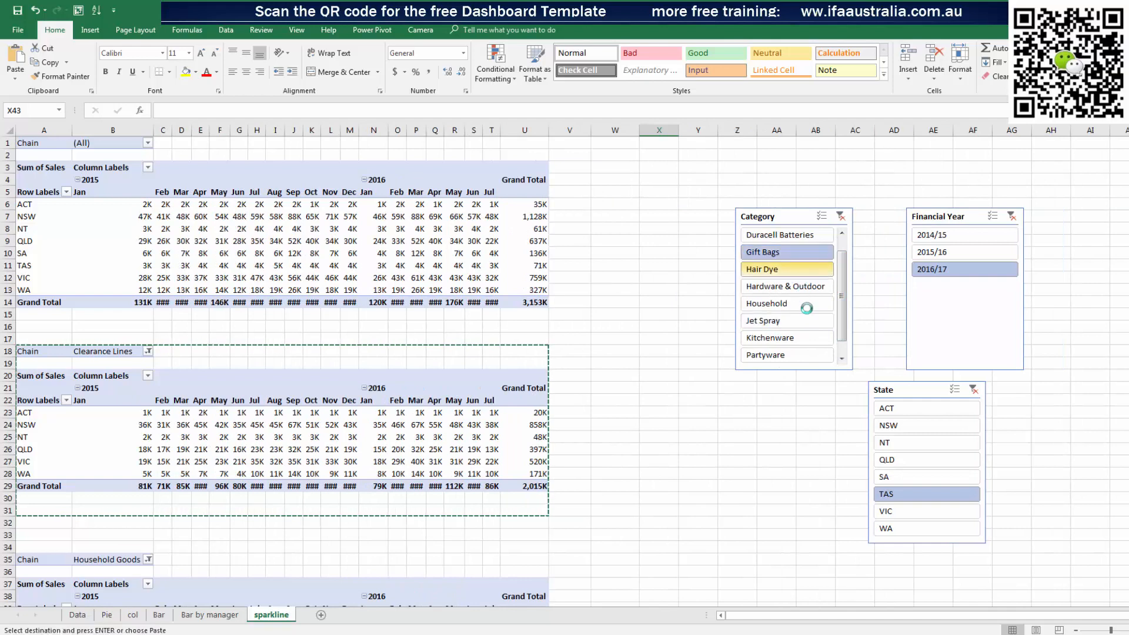
pyautogui.click(820, 303)
pyautogui.click(821, 321)
pyautogui.click(826, 338)
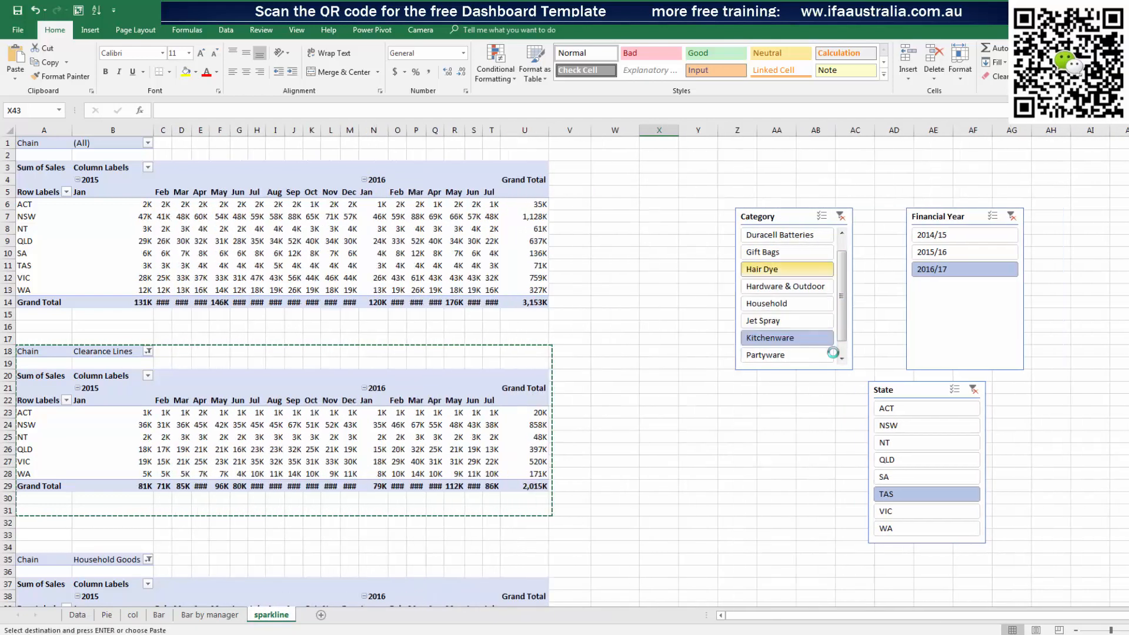
pyautogui.click(823, 269)
pyautogui.click(824, 303)
pyautogui.click(820, 251)
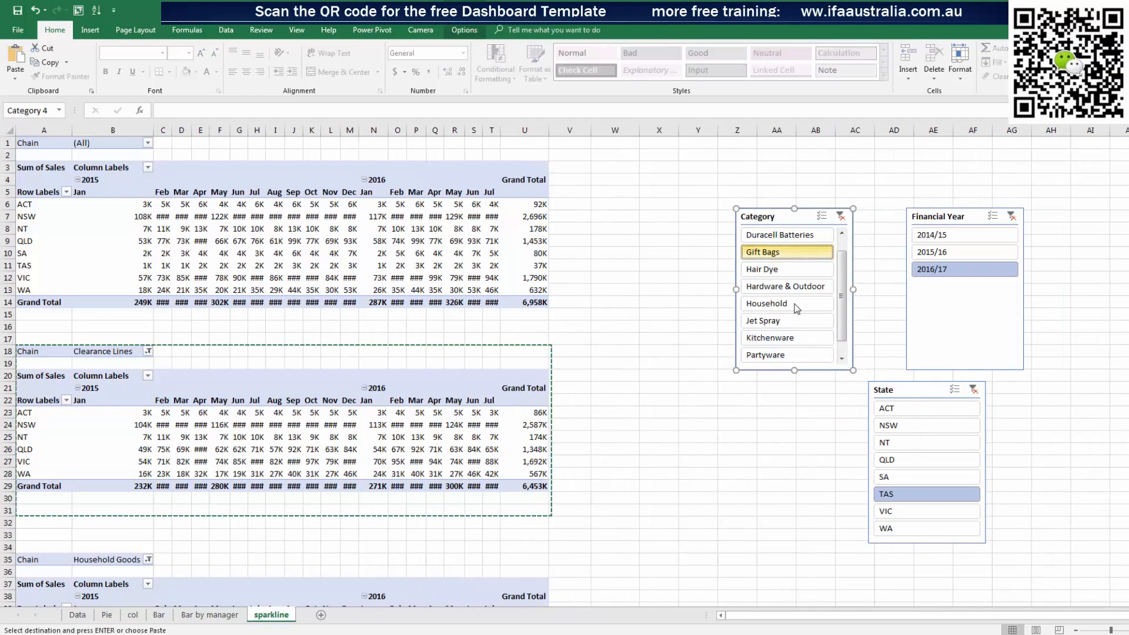
pyautogui.click(823, 303)
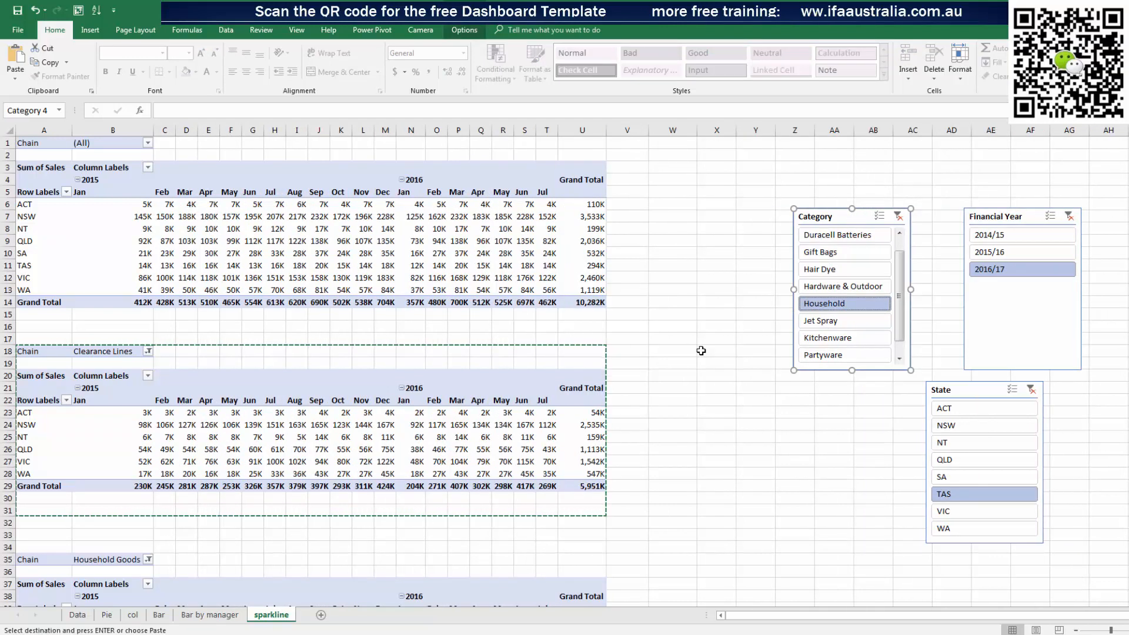
# Turn off Autofit column widths on update for the all-chains PivotTable at the top of the sheet
pyautogui.click(214, 213)
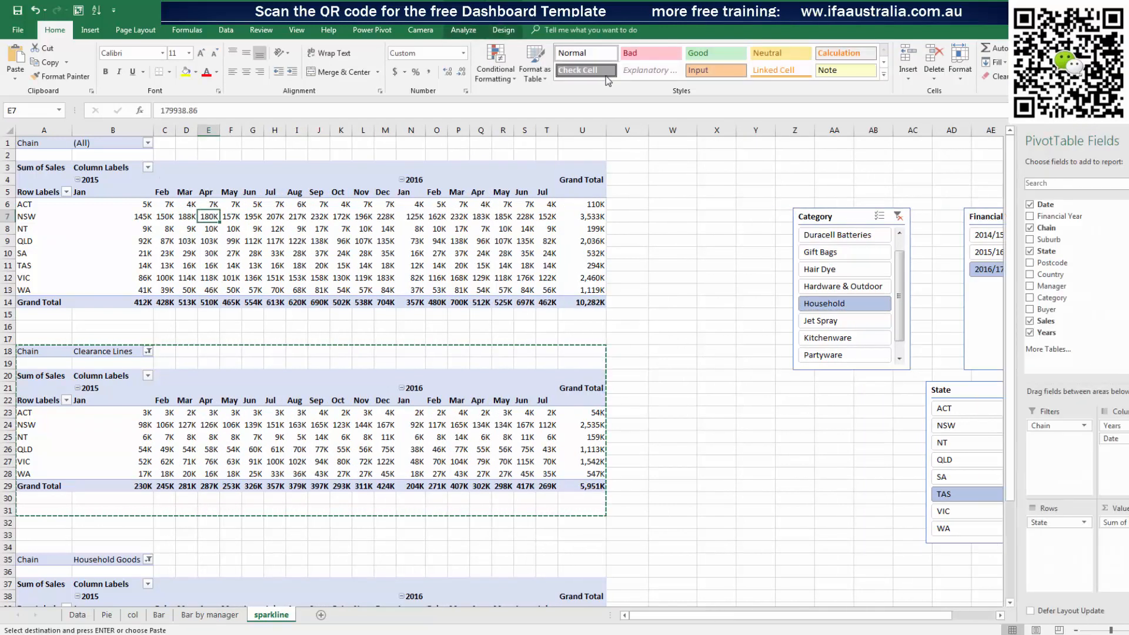
pyautogui.click(463, 30)
pyautogui.click(26, 78)
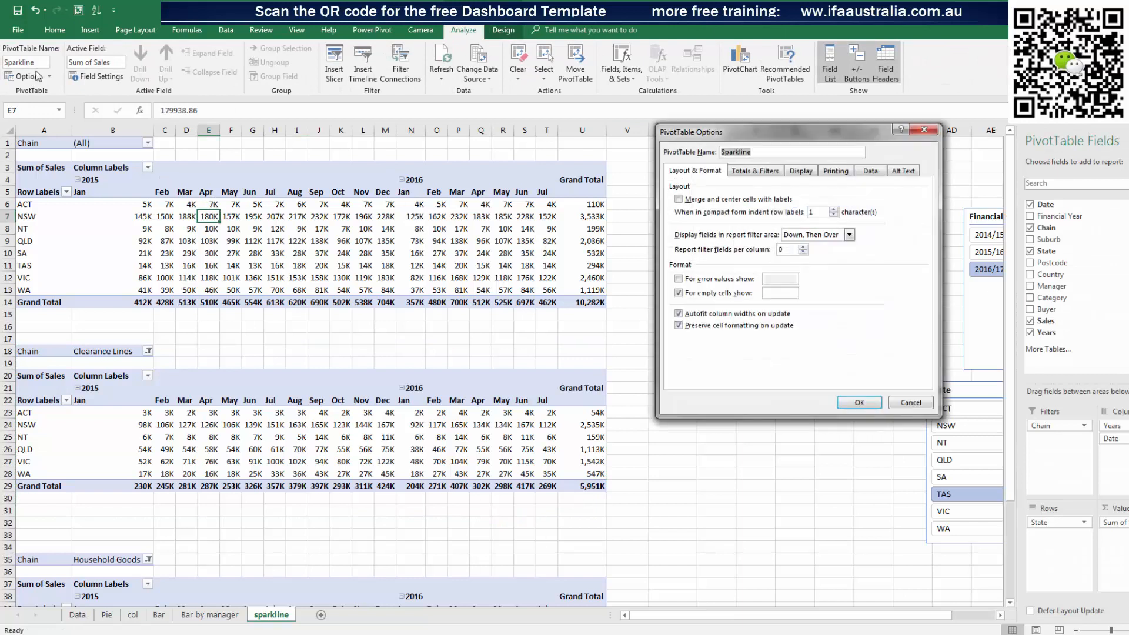
pyautogui.click(807, 177)
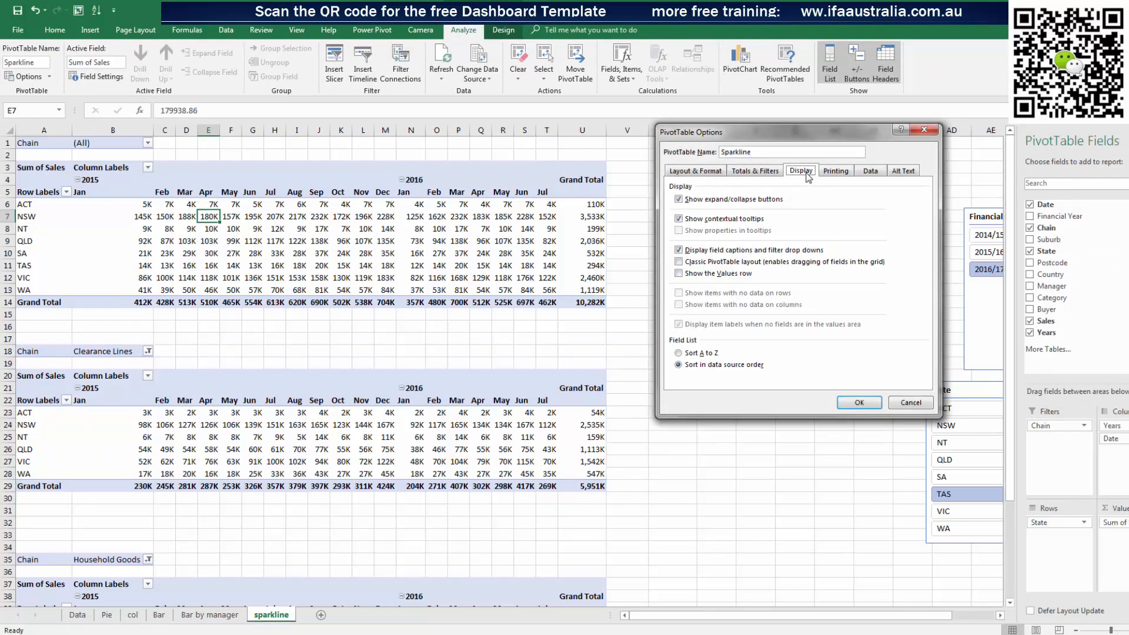
pyautogui.click(768, 171)
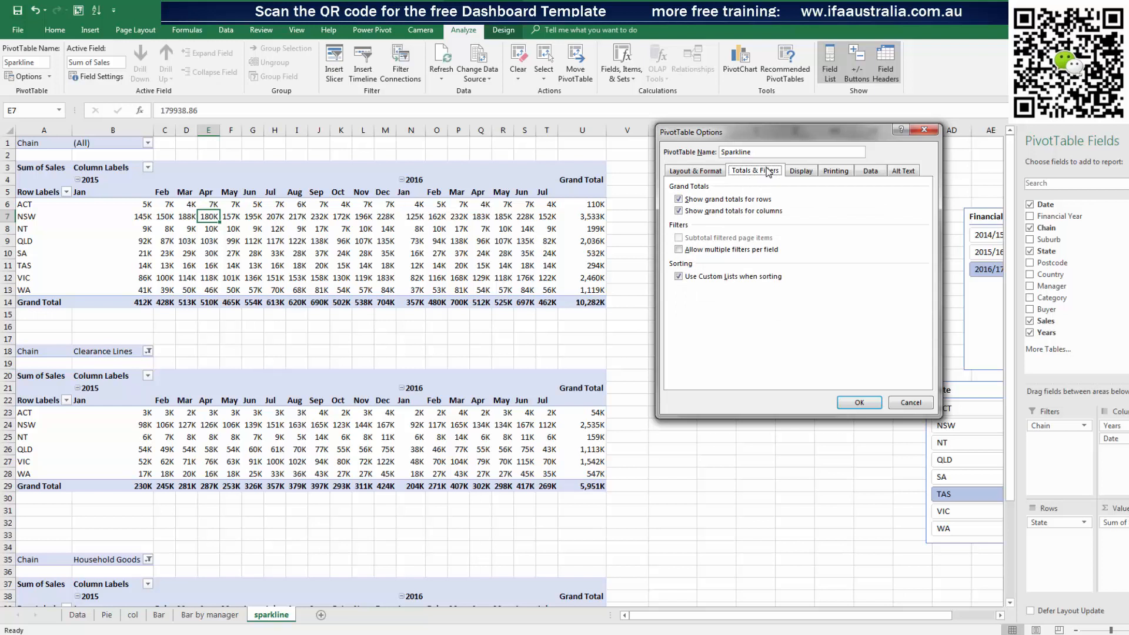
pyautogui.click(699, 171)
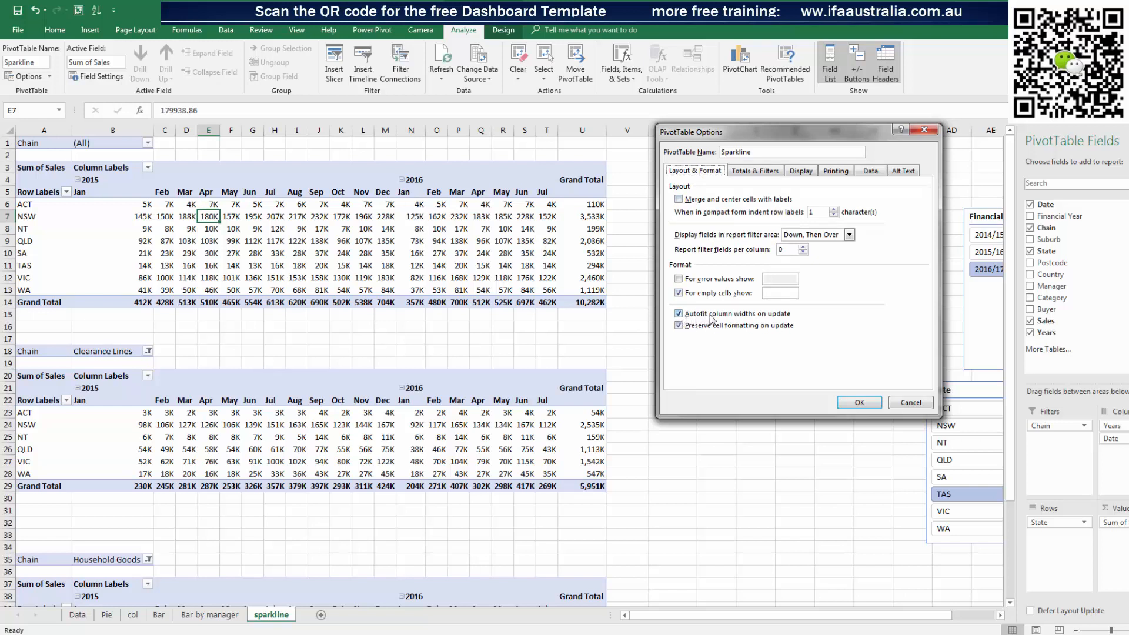
pyautogui.click(680, 314)
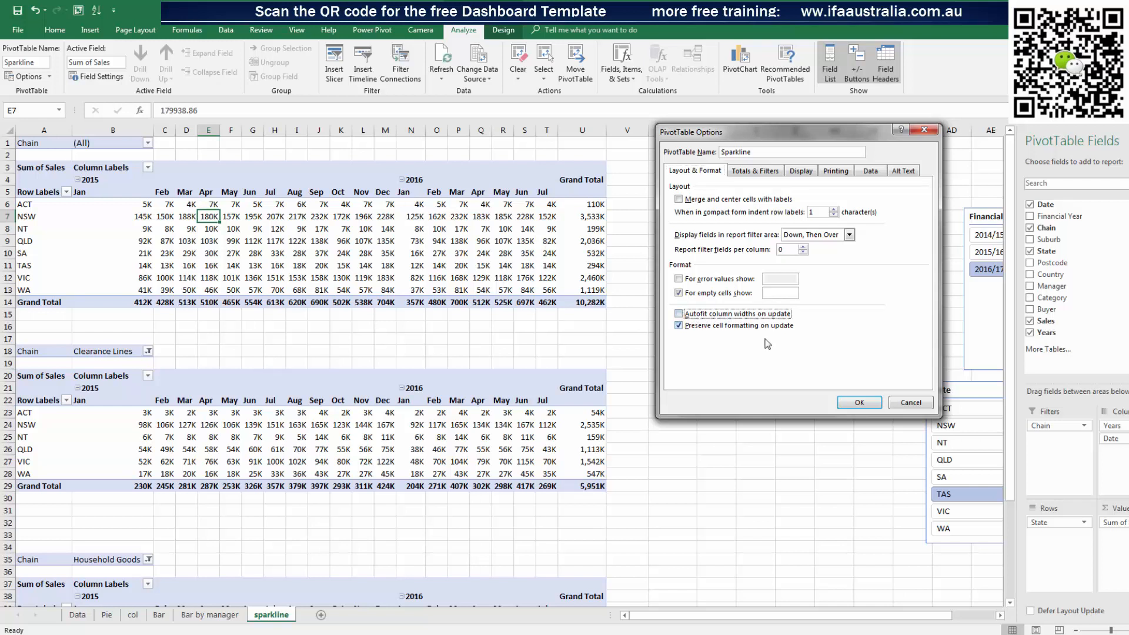
pyautogui.click(859, 402)
# Turn off Autofit column widths on update for the Clearance Lines PivotTable
pyautogui.click(414, 403)
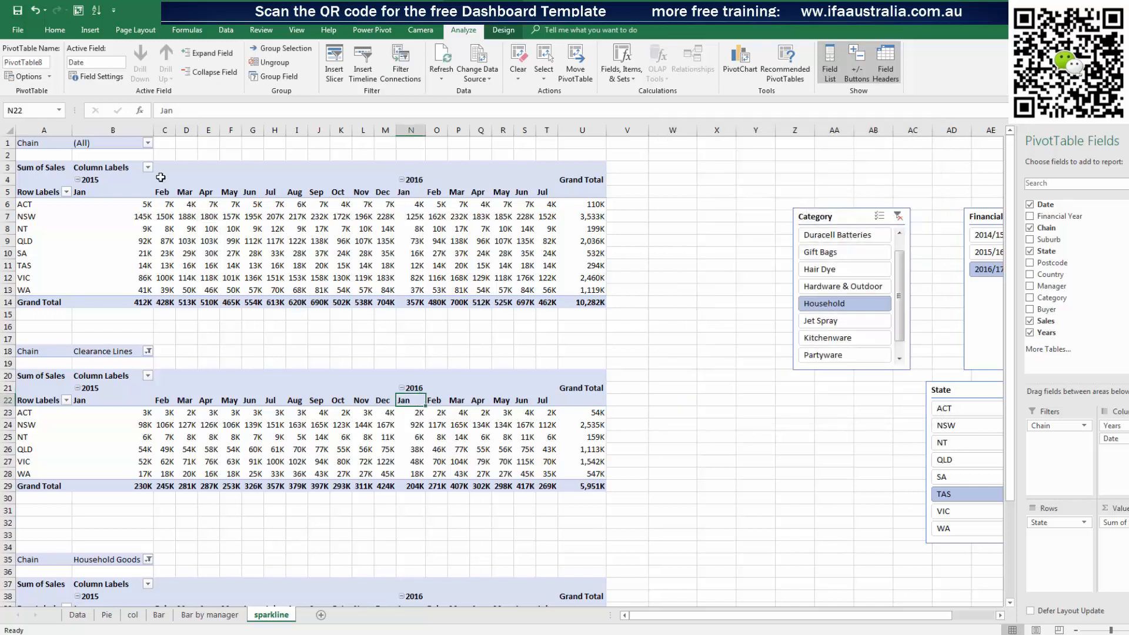
pyautogui.click(23, 77)
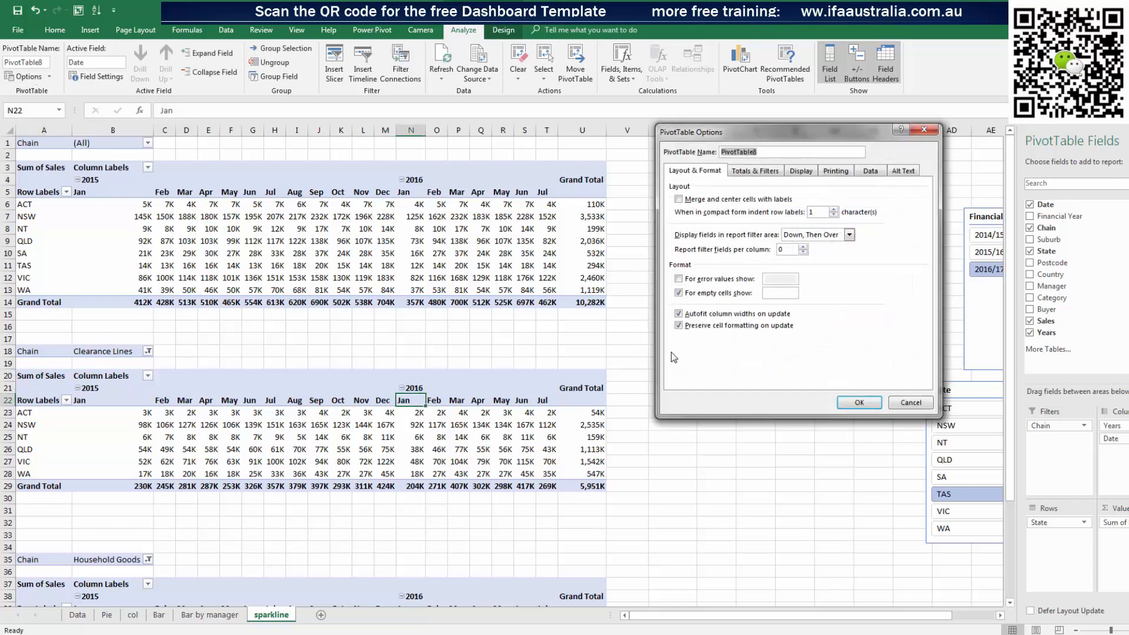
pyautogui.click(679, 313)
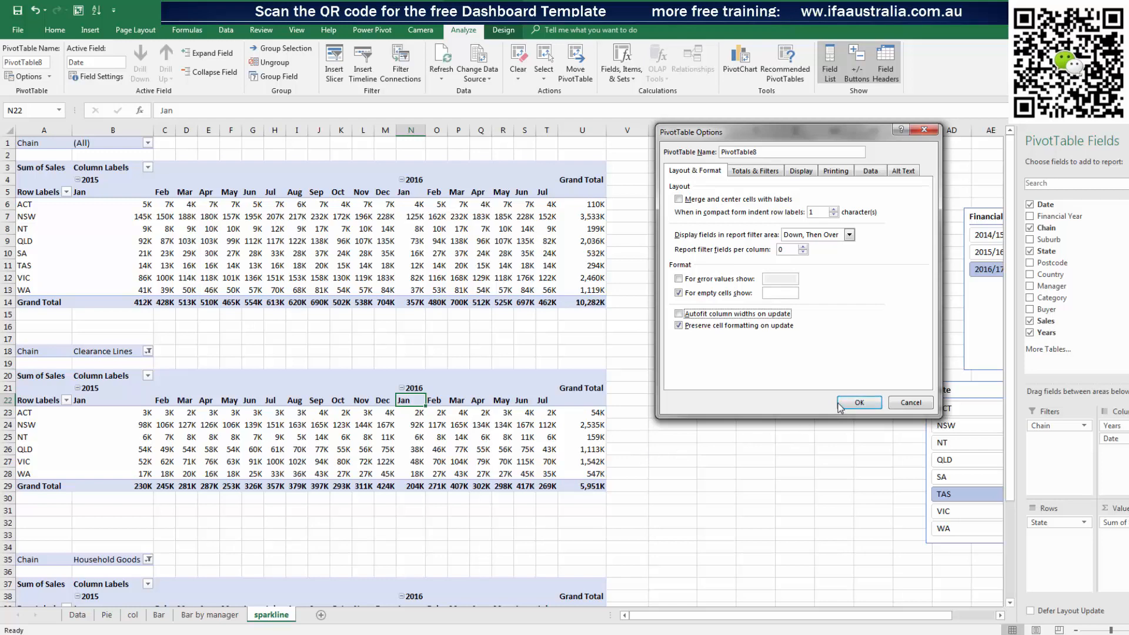
pyautogui.click(858, 404)
# Turn off Autofit column widths on update for the Household Goods PivotTable
pyautogui.scroll(-2, 423, 486)
pyautogui.click(341, 547)
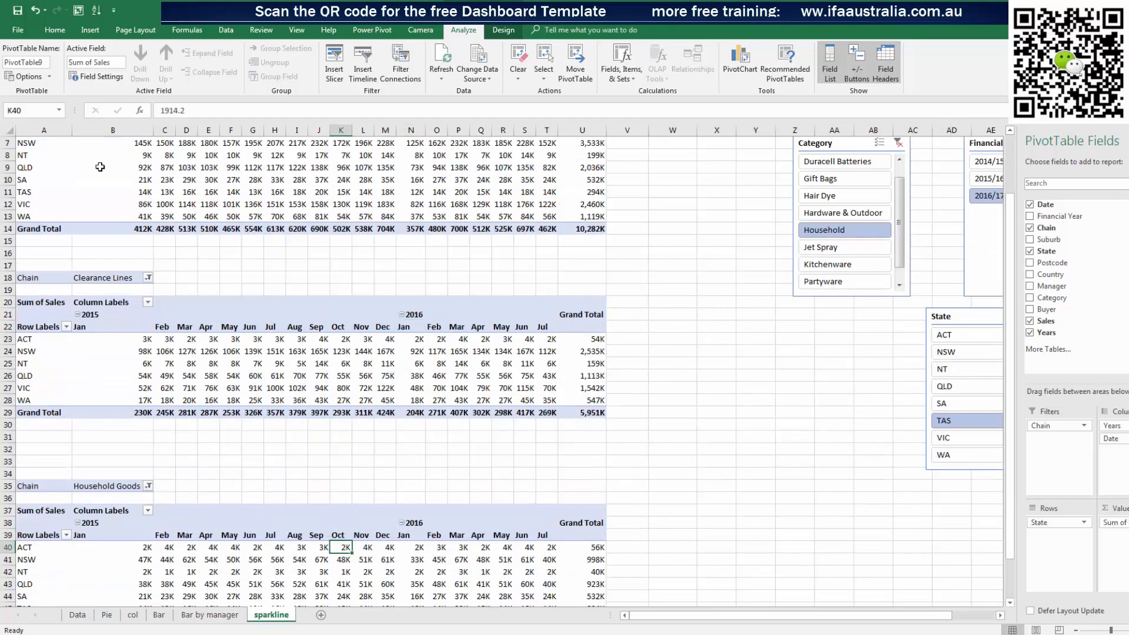
pyautogui.click(36, 77)
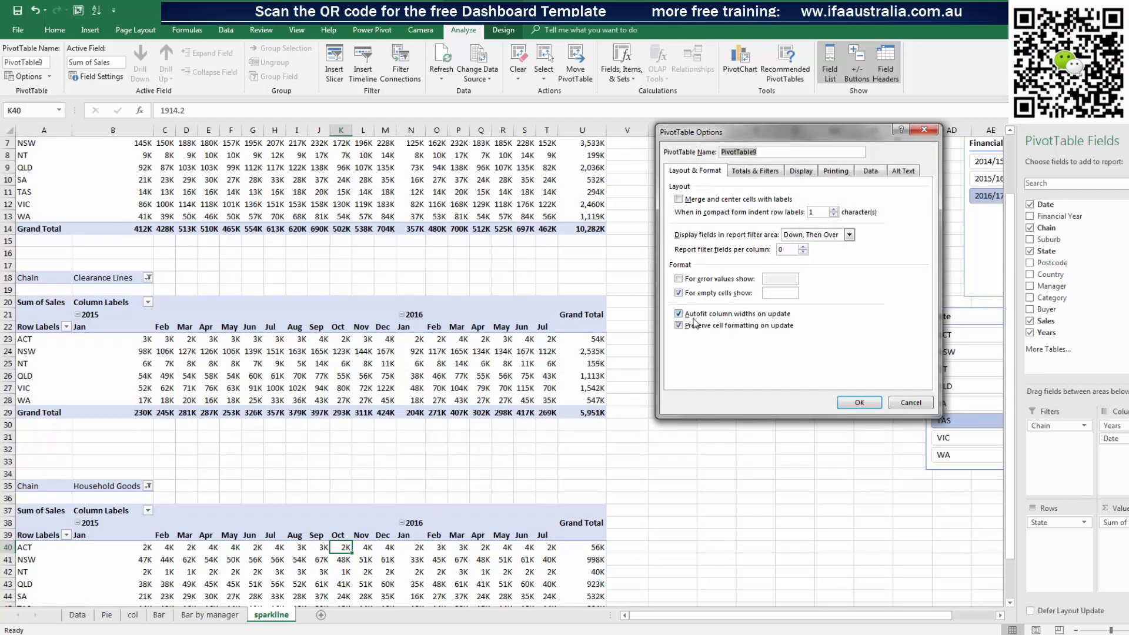
pyautogui.click(679, 313)
pyautogui.click(859, 402)
# Switch the Category slicer to Hair Dye and Kitchenware, and check the column widths across all three PivotTables
pyautogui.click(756, 400)
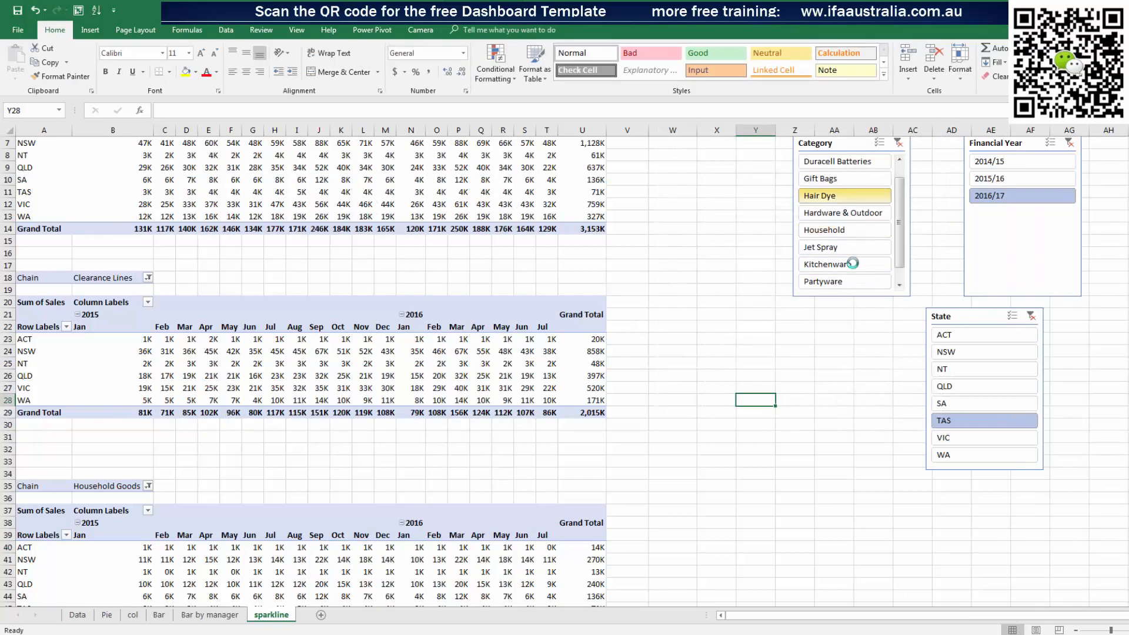
pyautogui.scroll(-7, 757, 274)
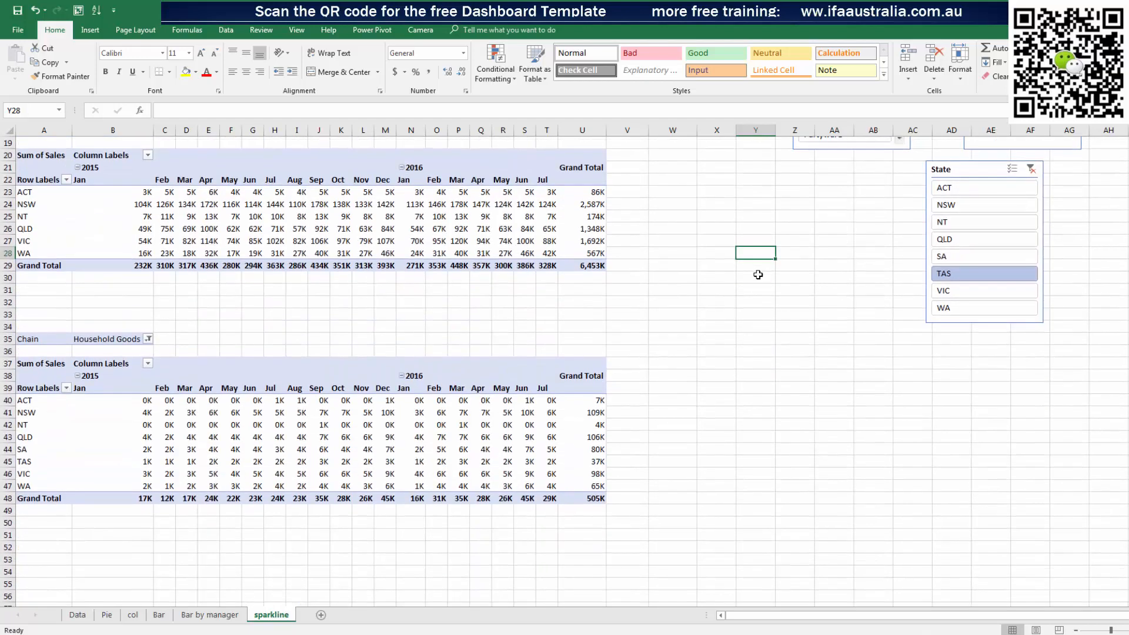
pyautogui.scroll(4, 758, 275)
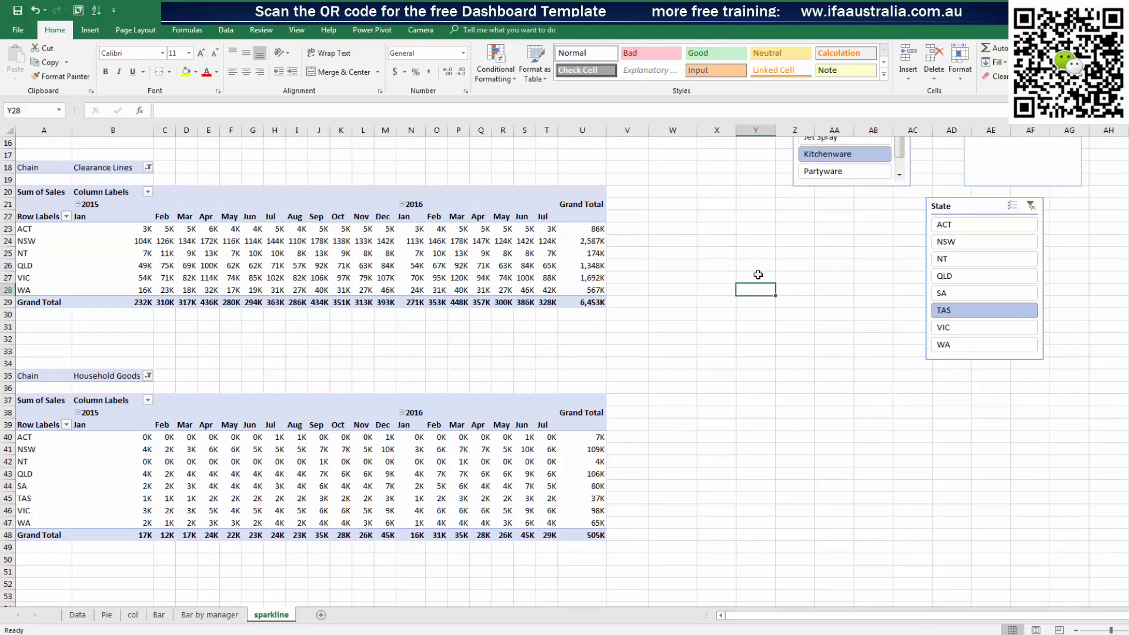
pyautogui.scroll(5, 125, 542)
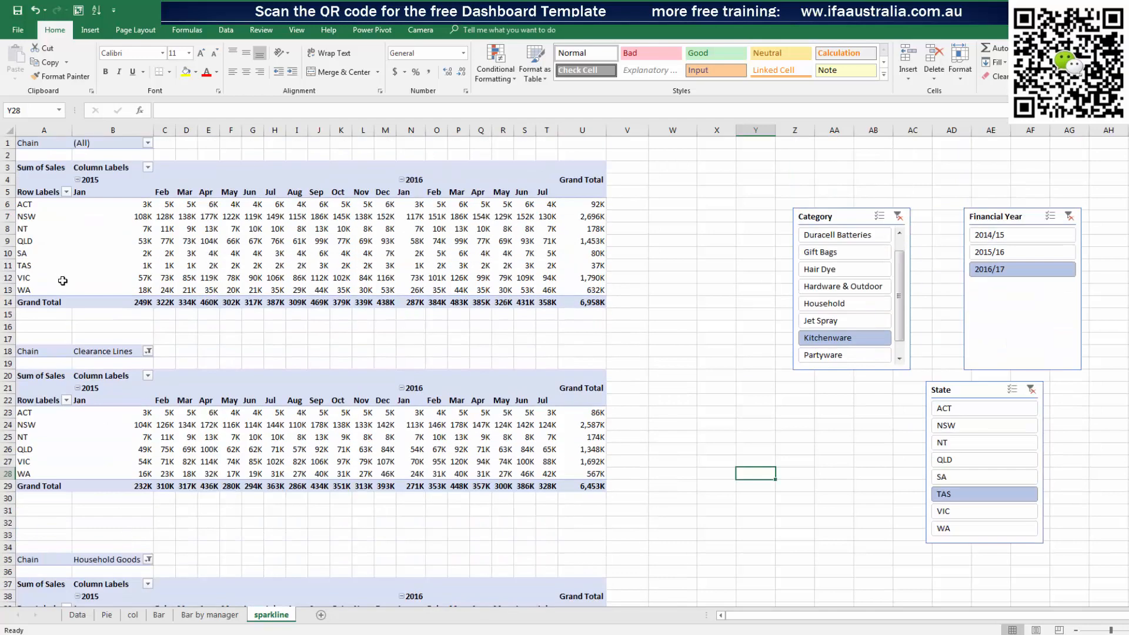
# Compare the state row labels of the all-chains PivotTable with those of the Clearance Lines PivotTable
pyautogui.moveTo(36, 203); pyautogui.dragTo(78, 295)
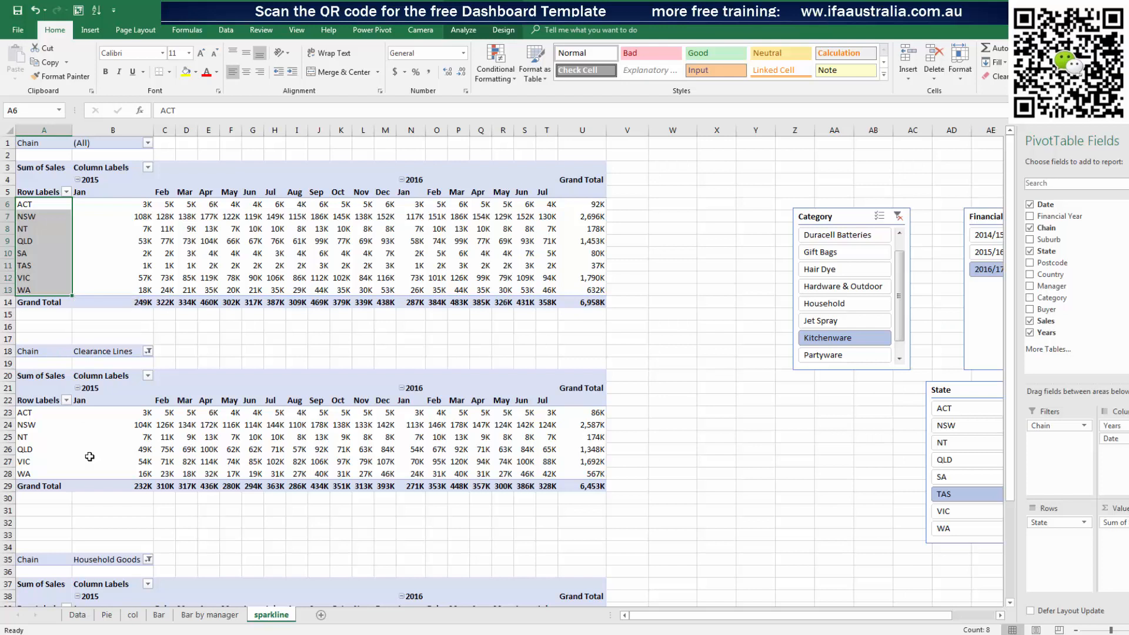
pyautogui.click(51, 428)
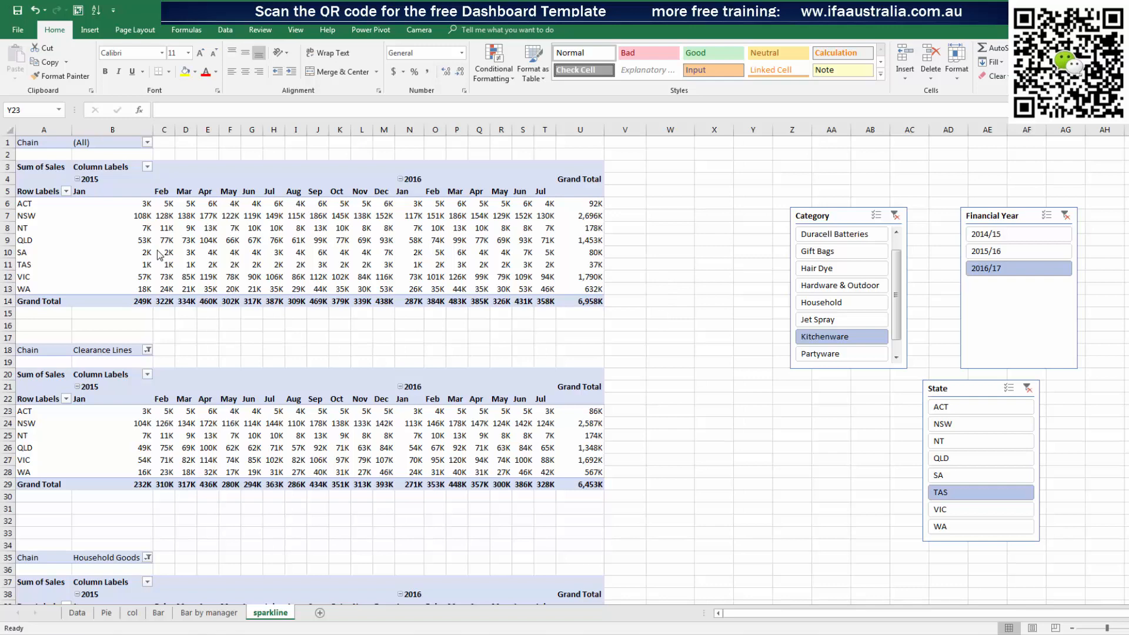
pyautogui.click(244, 250)
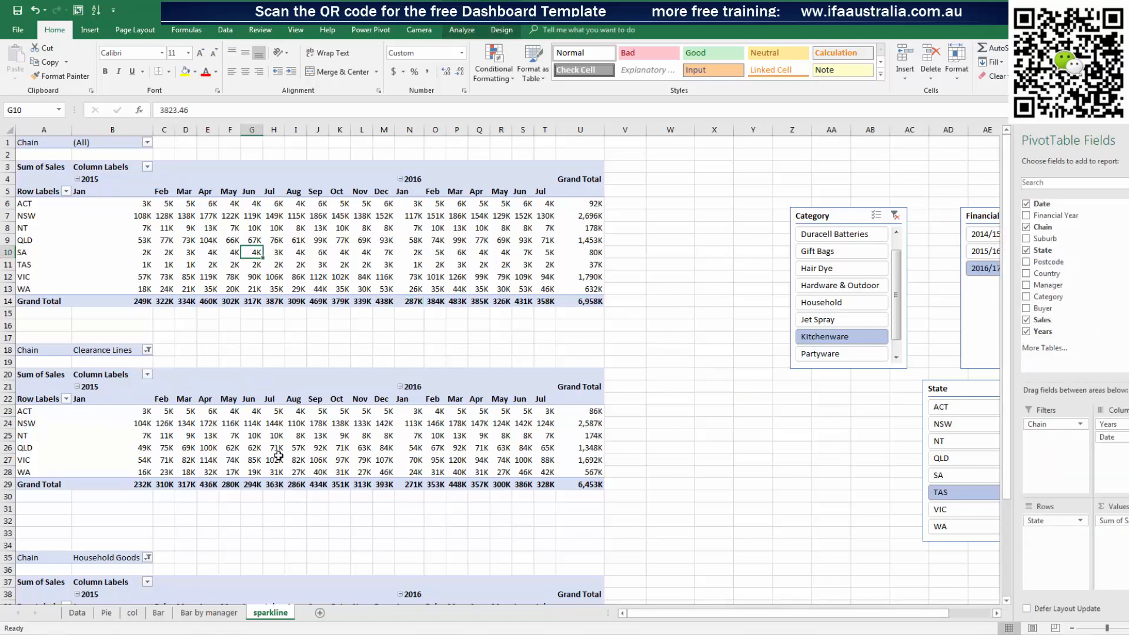
# Compare the state rows of the all-chains, Clearance Lines and Household Goods PivotTables, matching the NSW rows of the first two
pyautogui.click(276, 458)
pyautogui.scroll(-4, 276, 458)
pyautogui.click(312, 497)
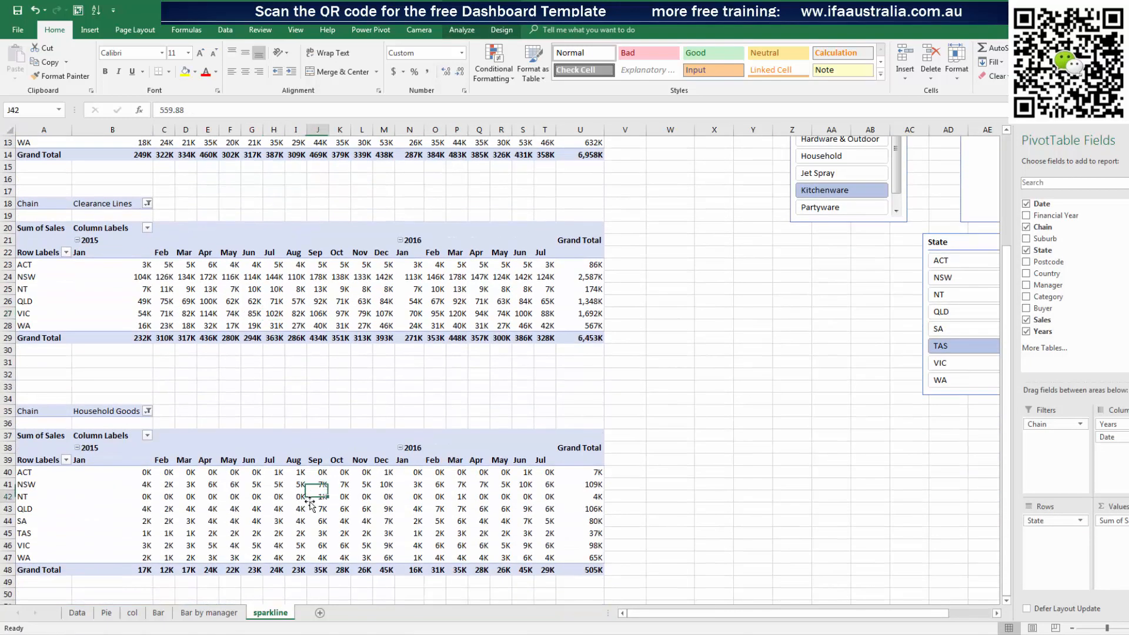
pyautogui.scroll(4, 312, 500)
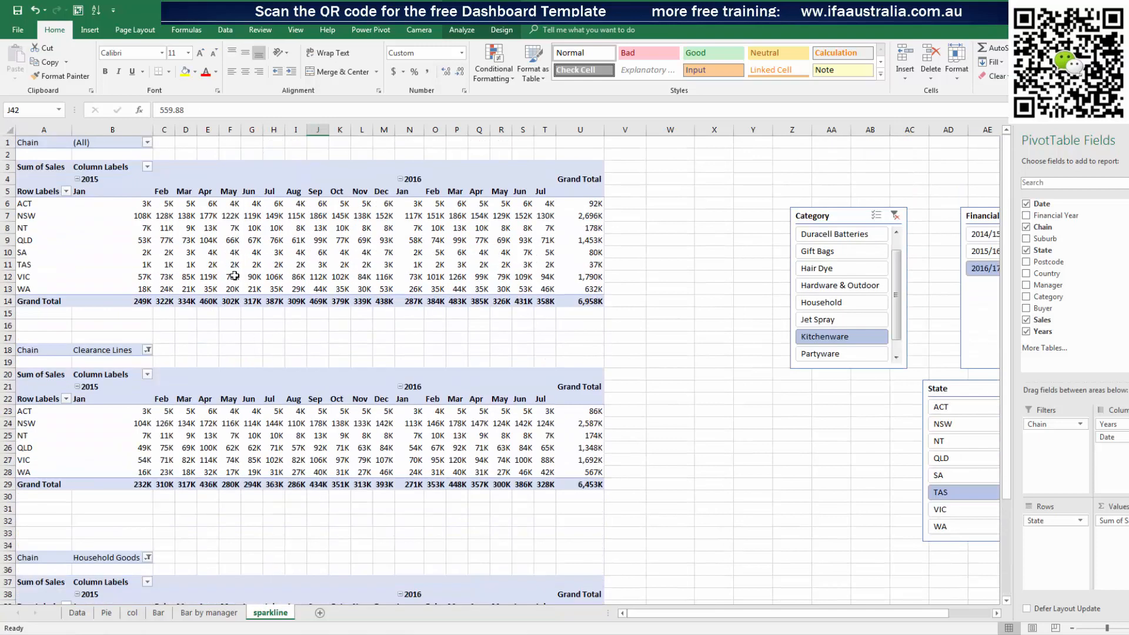
pyautogui.click(289, 266)
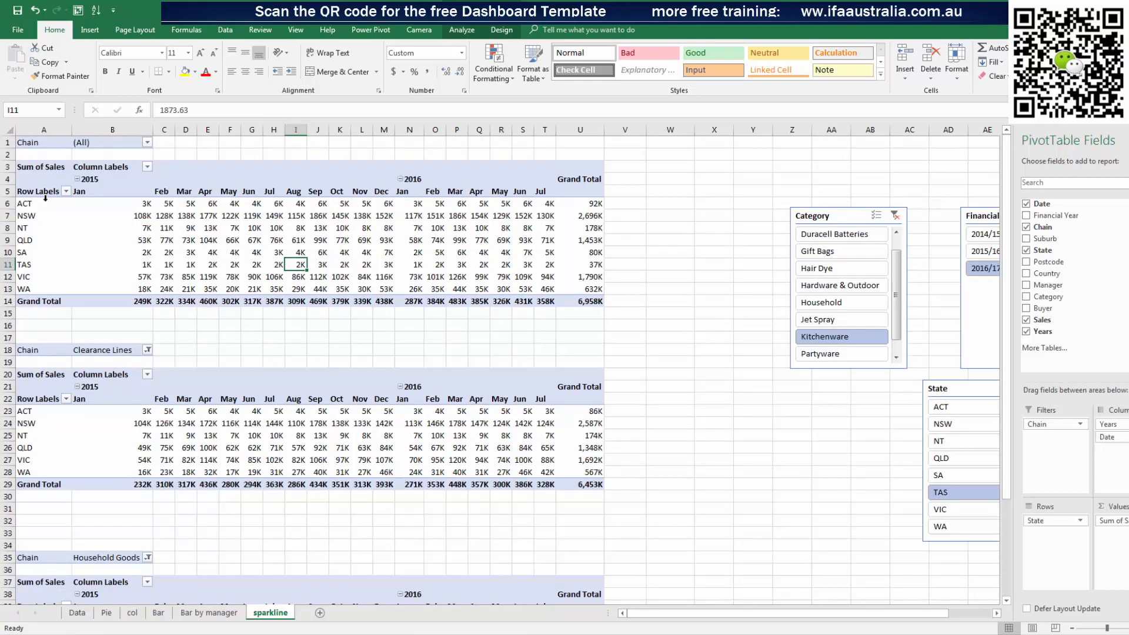
pyautogui.moveTo(45, 200); pyautogui.dragTo(596, 276)
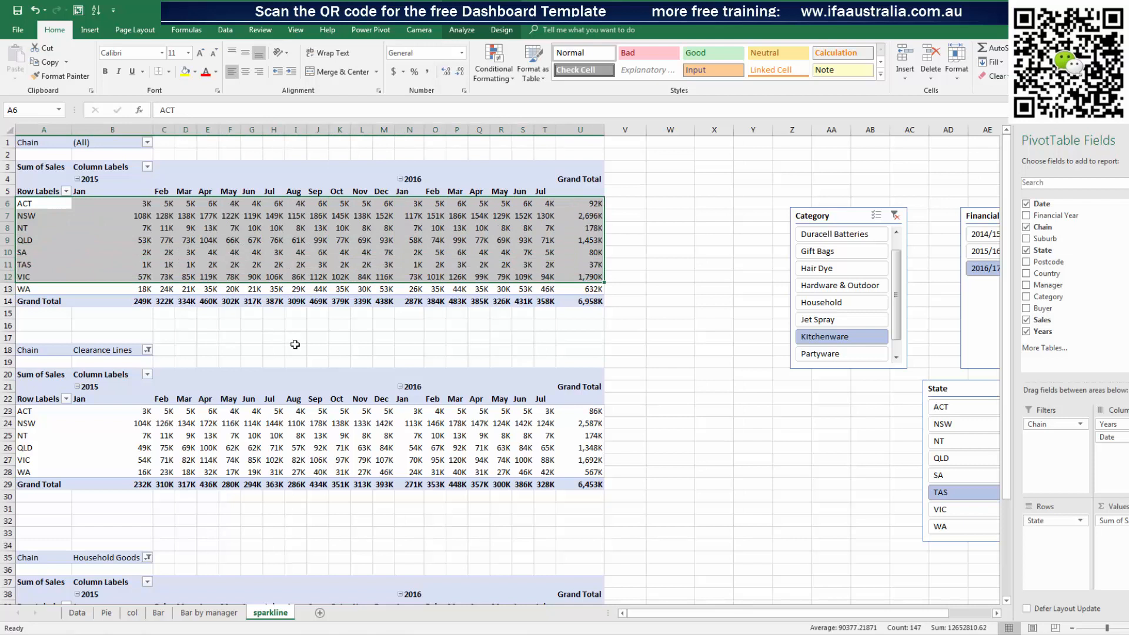
pyautogui.click(27, 406)
pyautogui.moveTo(3, 411); pyautogui.dragTo(3, 473)
pyautogui.click(111, 435)
pyautogui.click(26, 216)
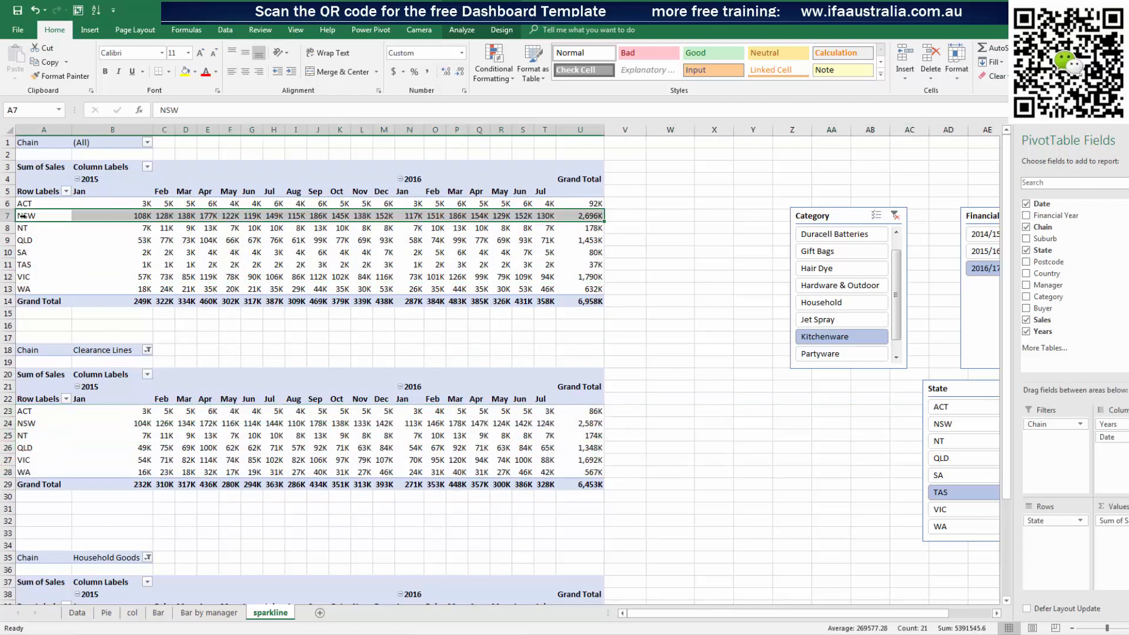
pyautogui.click(26, 424)
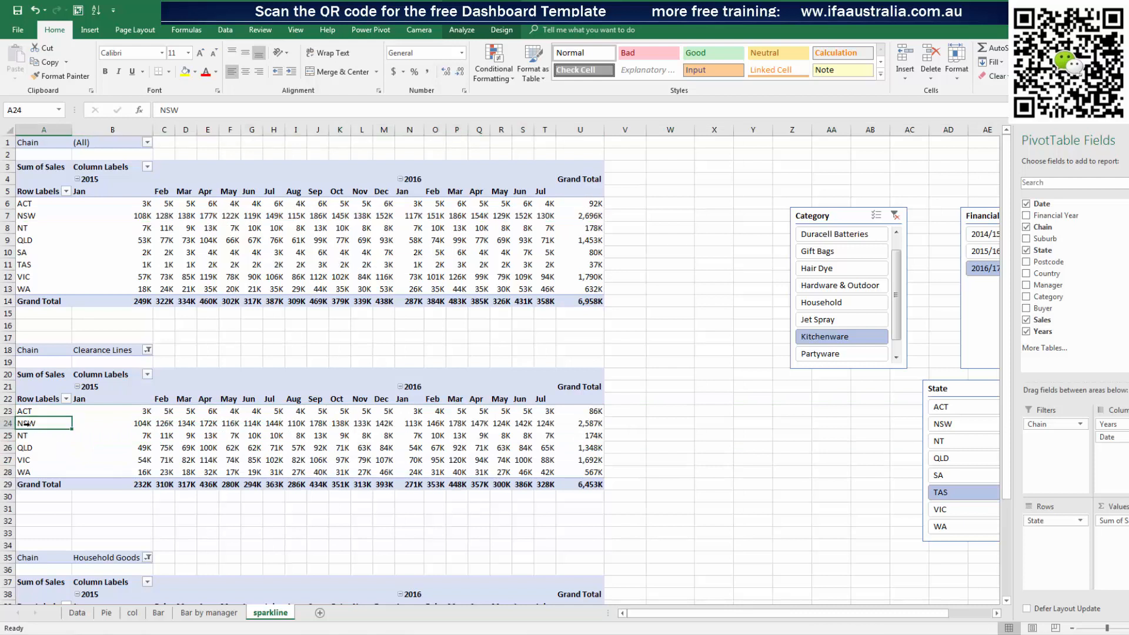
# Check the full list of state row labels in each of the three PivotTables for missing states
pyautogui.moveTo(32, 203); pyautogui.dragTo(35, 289)
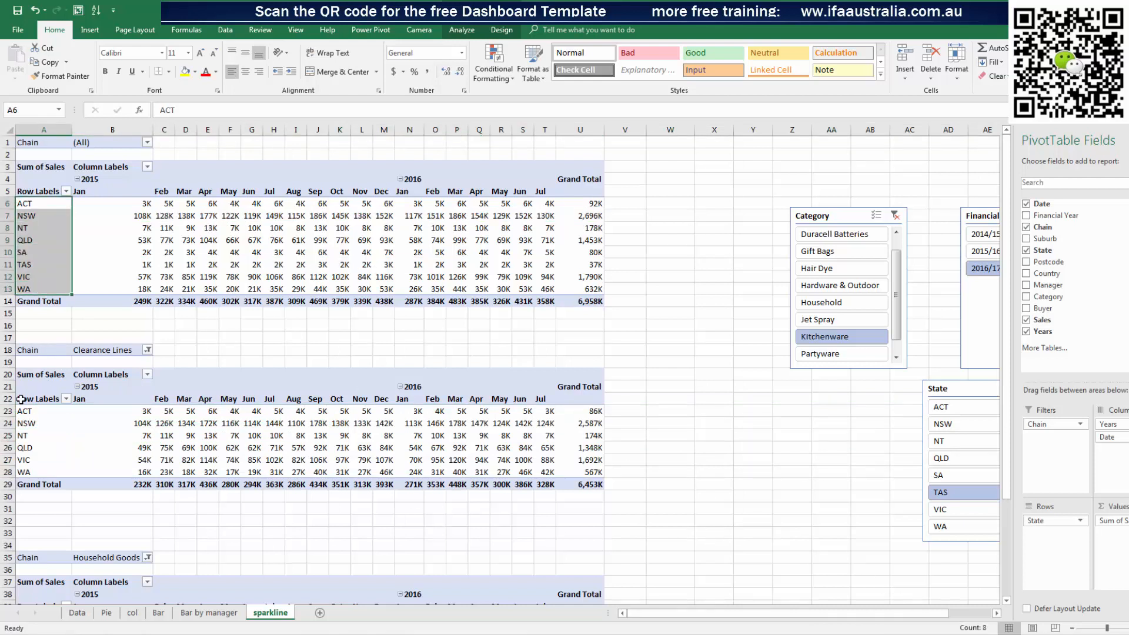
pyautogui.moveTo(26, 411); pyautogui.dragTo(33, 471)
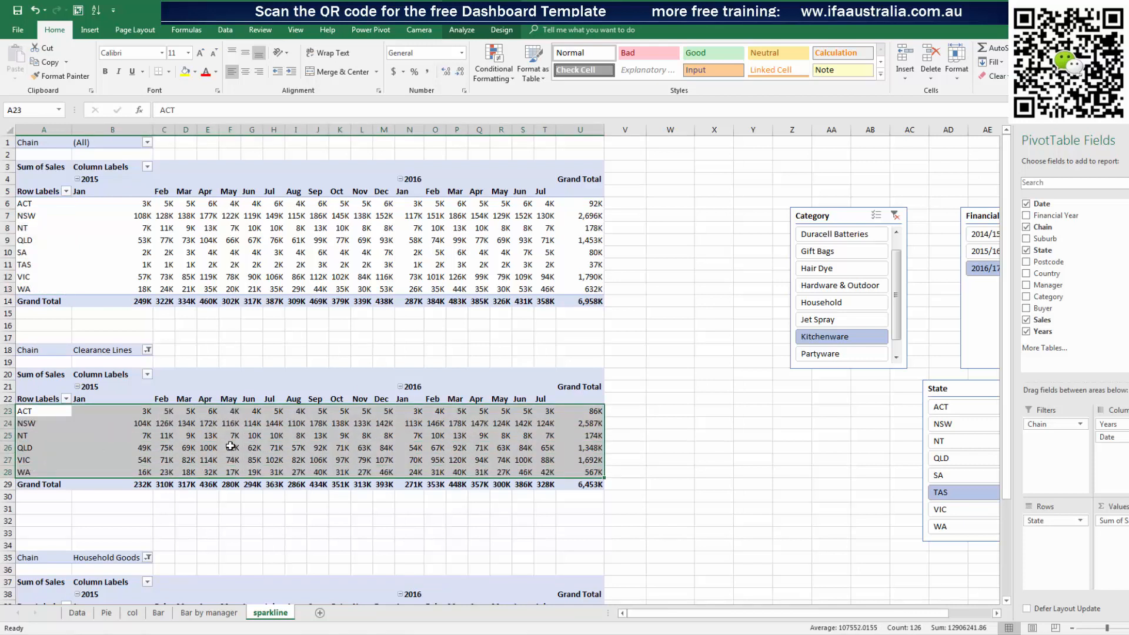
pyautogui.click(598, 421)
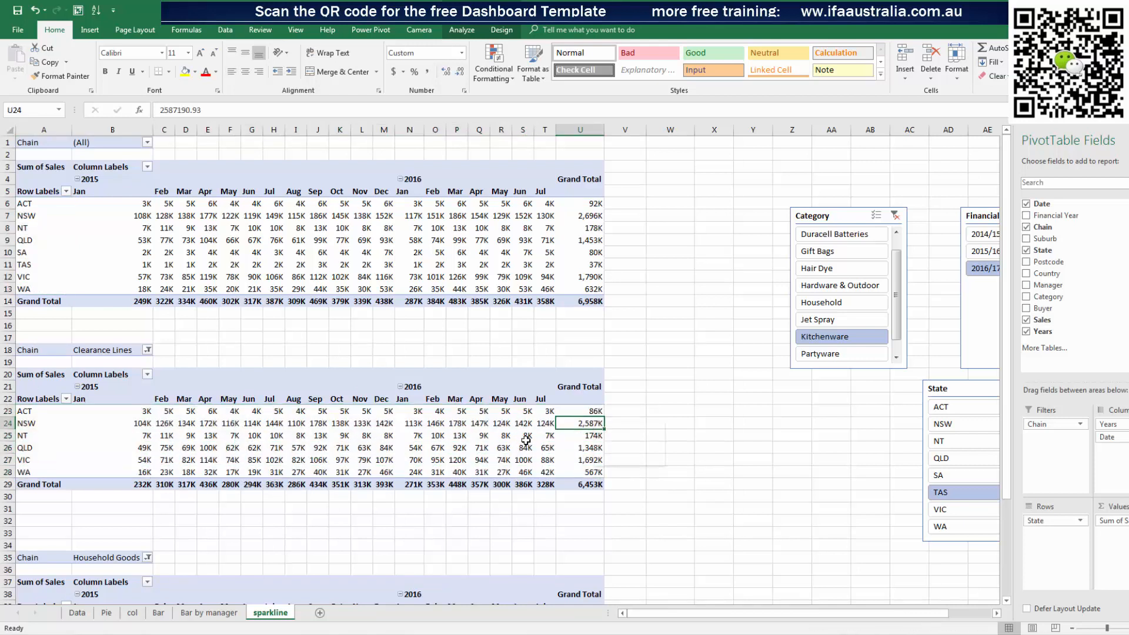
pyautogui.moveTo(52, 415); pyautogui.dragTo(37, 469)
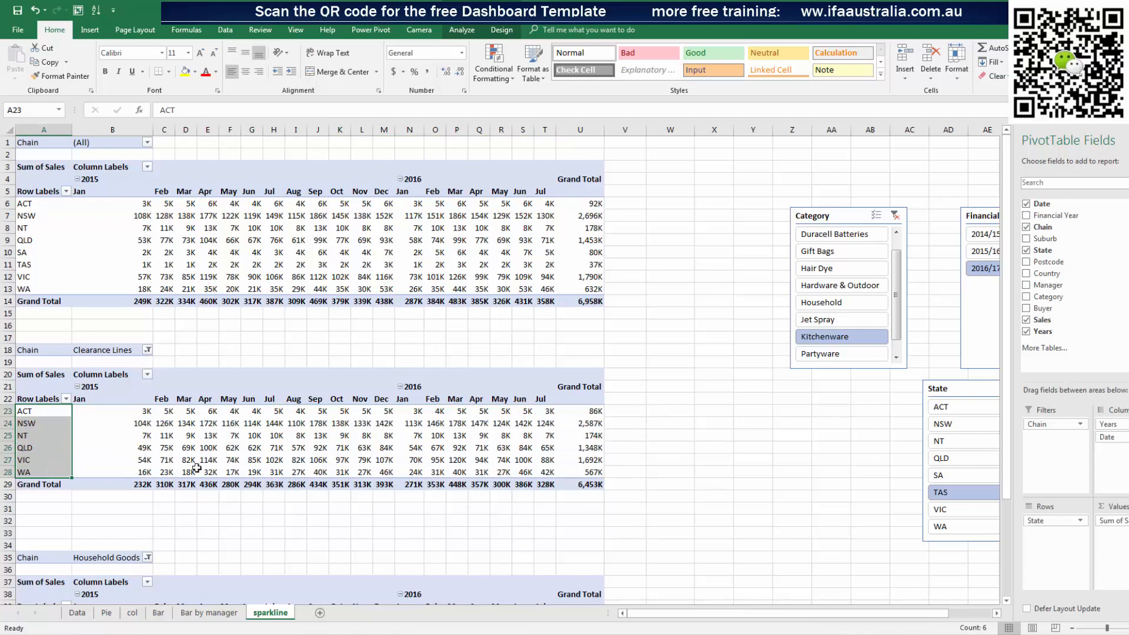
pyautogui.scroll(-1, 497, 504)
pyautogui.scroll(-4, 497, 504)
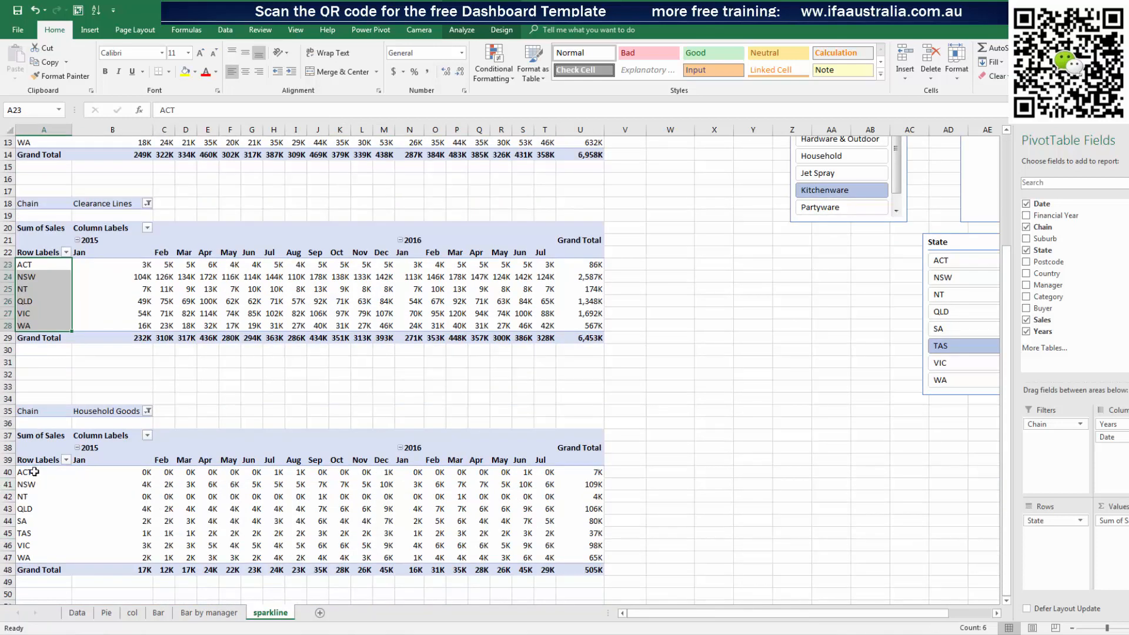
pyautogui.moveTo(34, 474); pyautogui.dragTo(70, 548)
pyautogui.scroll(3, 136, 477)
pyautogui.click(39, 401)
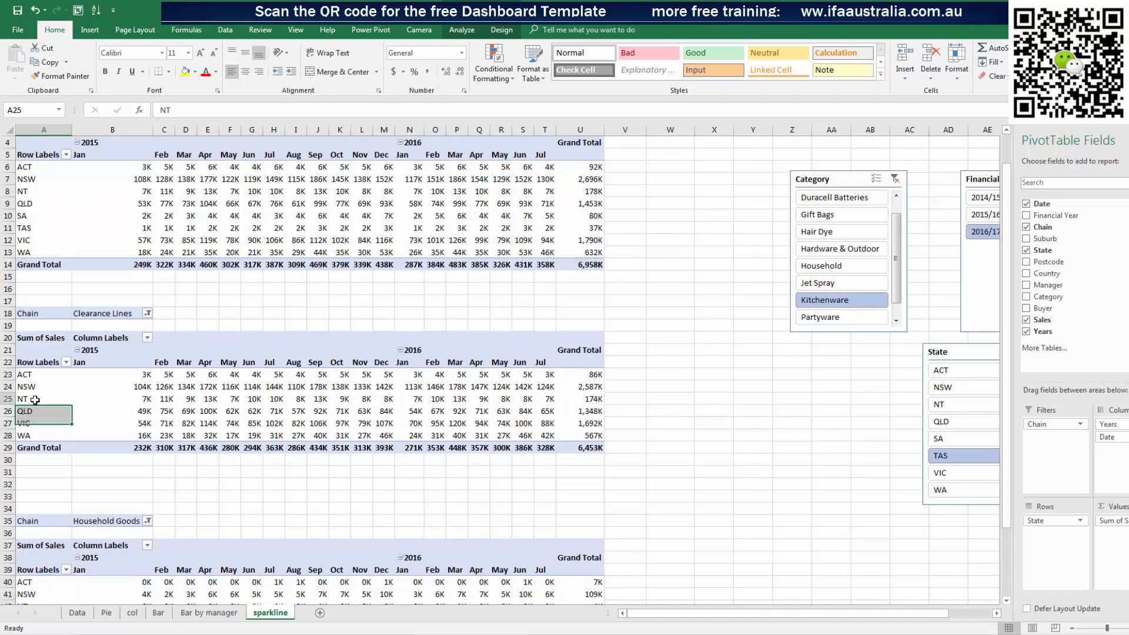
# Set the State field of the Clearance Lines PivotTable to show items with no data
pyautogui.click(229, 388)
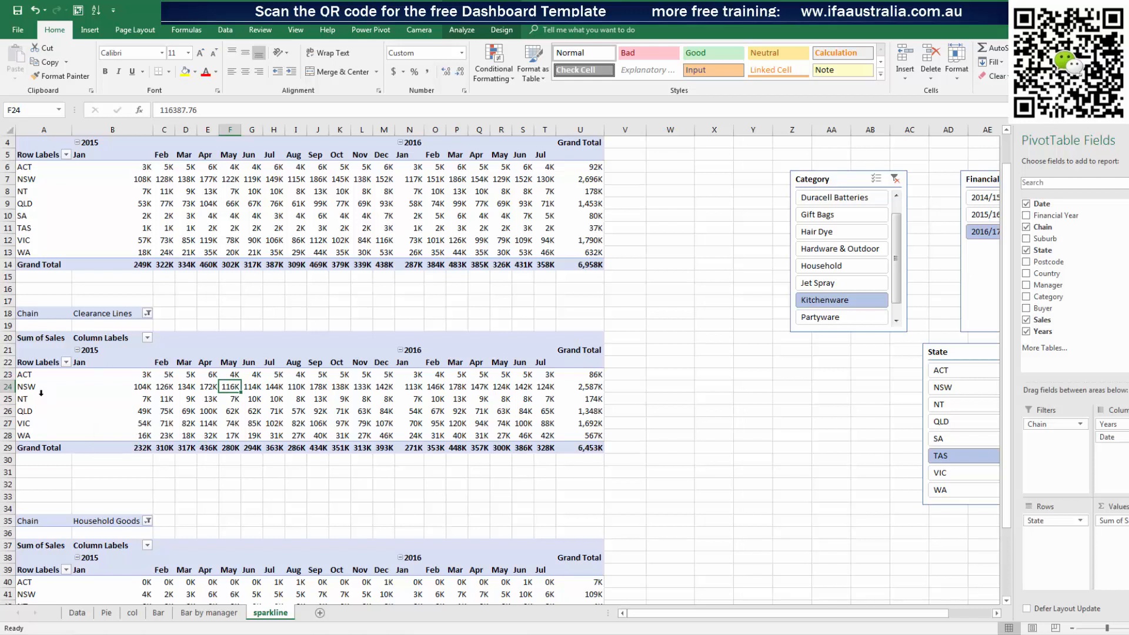
pyautogui.click(21, 398)
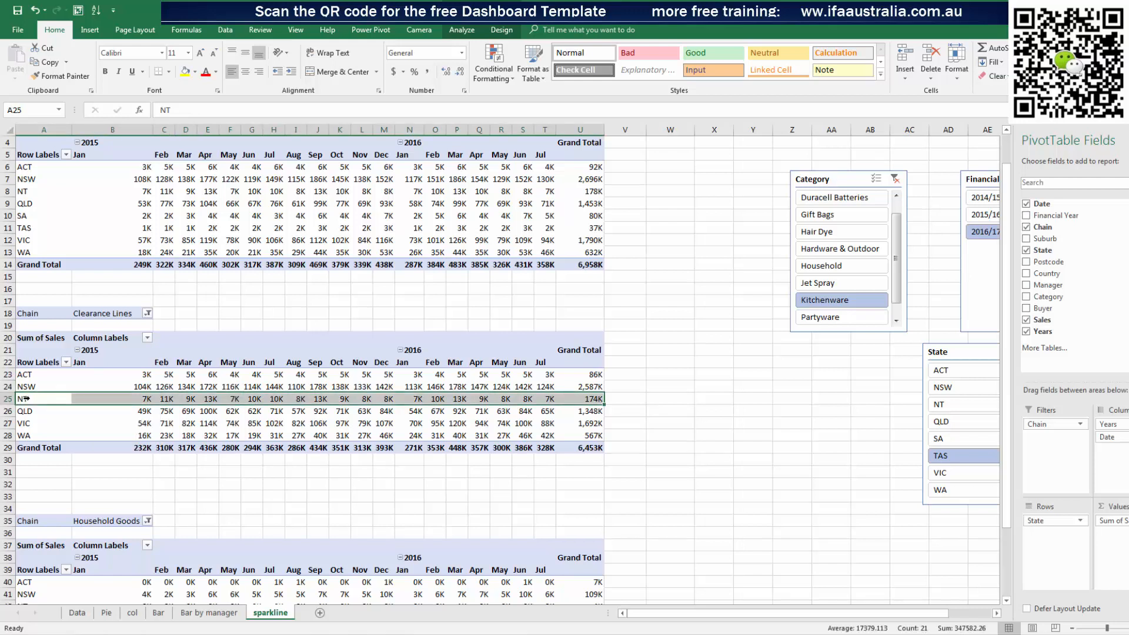
pyautogui.click(29, 399)
pyautogui.rightClick(37, 402)
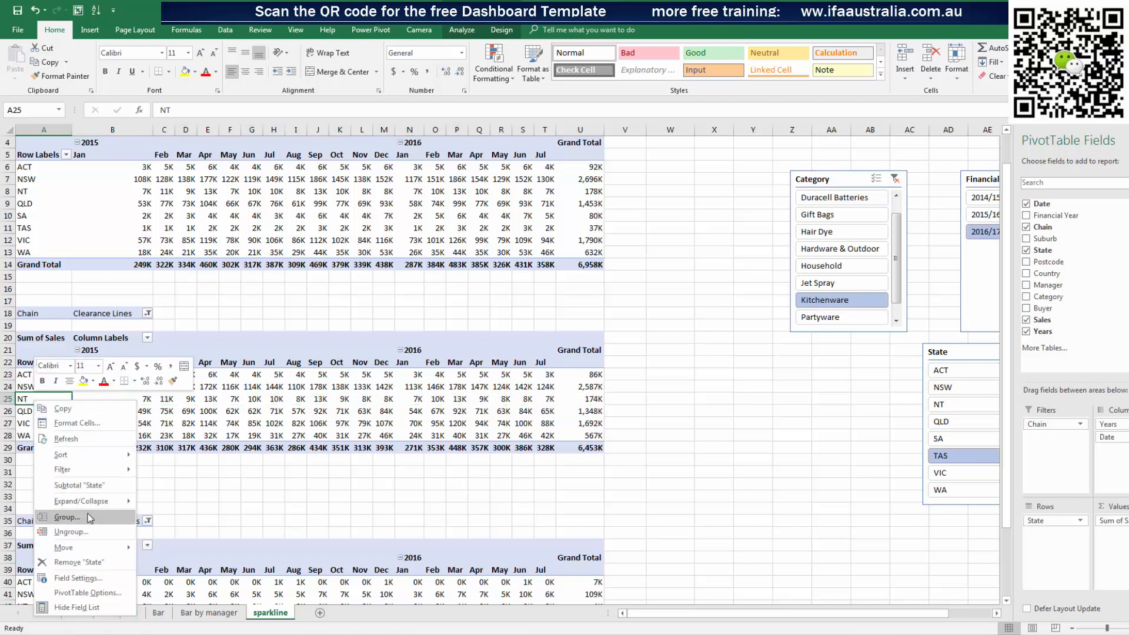
pyautogui.click(75, 578)
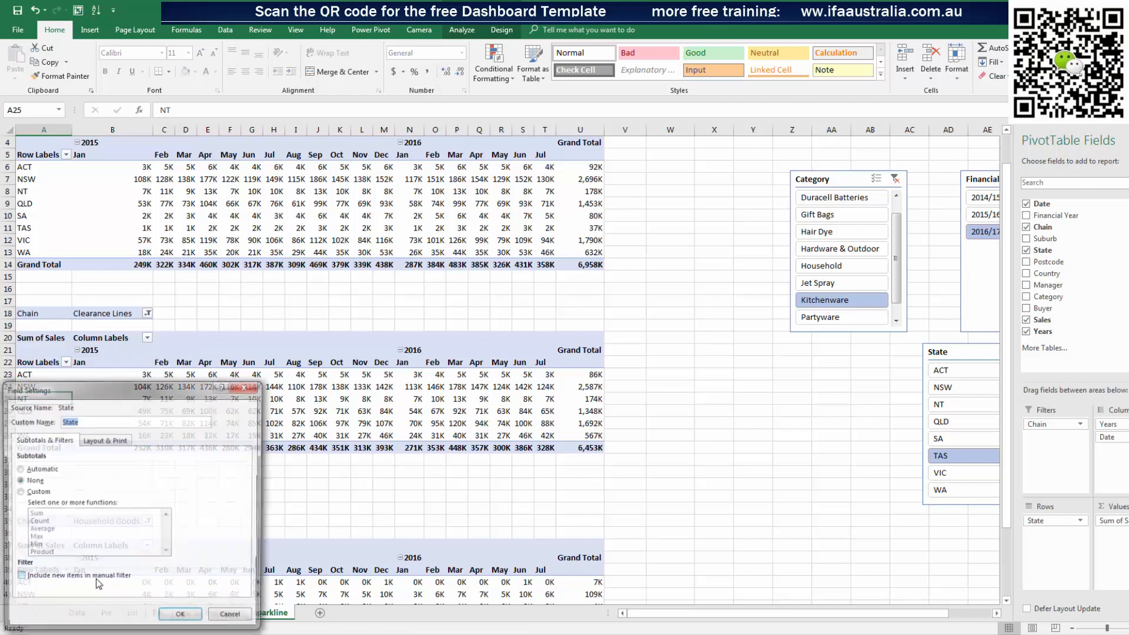
pyautogui.moveTo(131, 397); pyautogui.dragTo(667, 198)
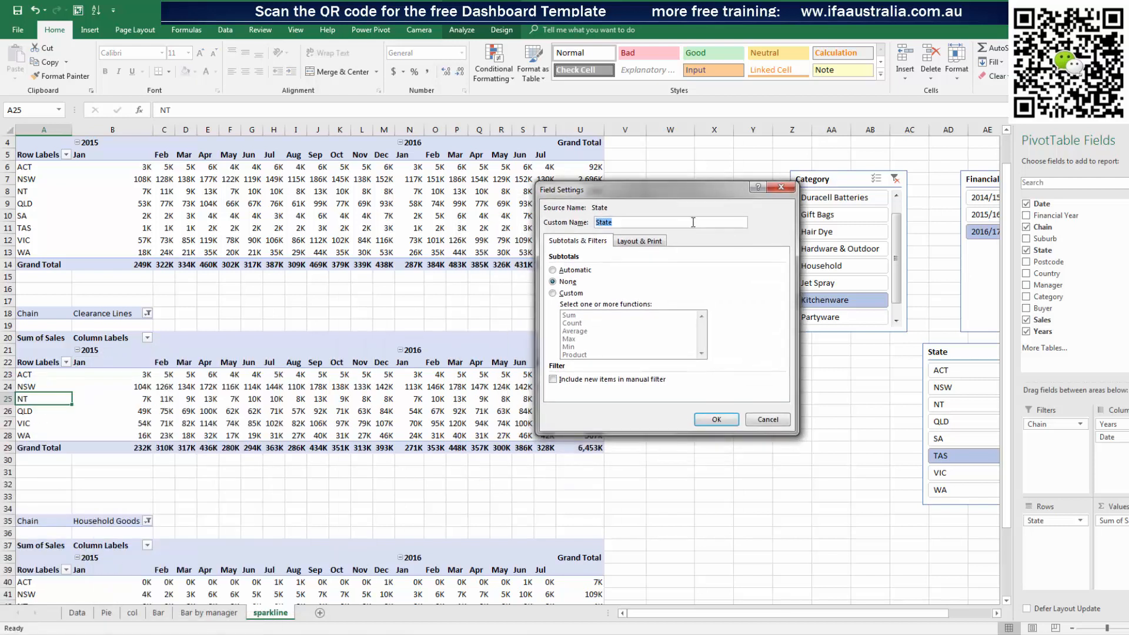
pyautogui.click(645, 242)
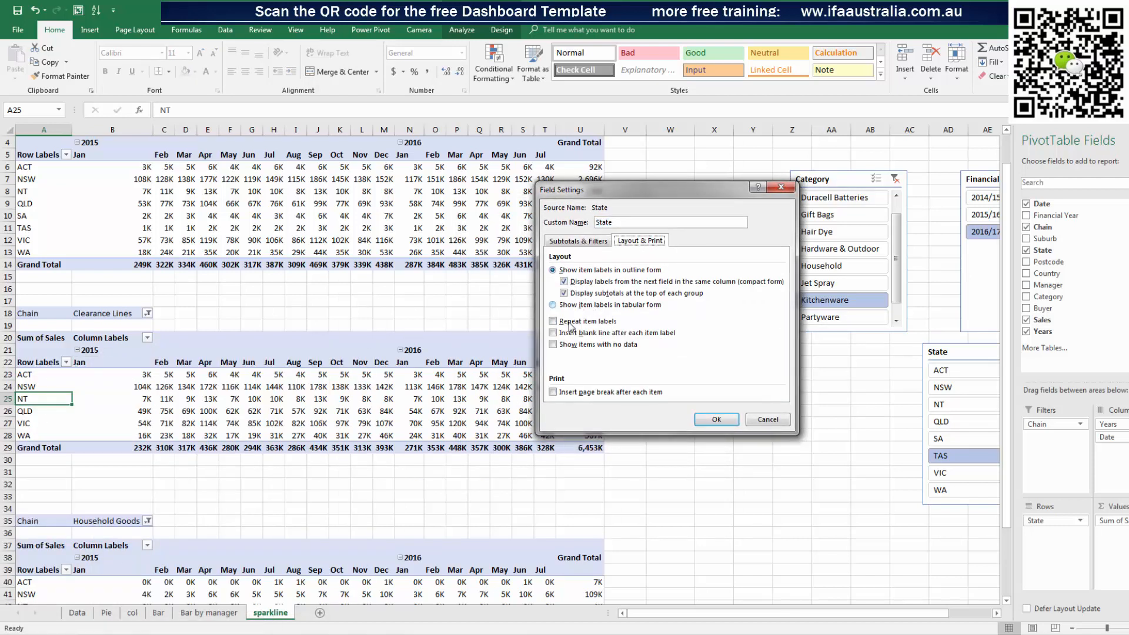
pyautogui.click(554, 345)
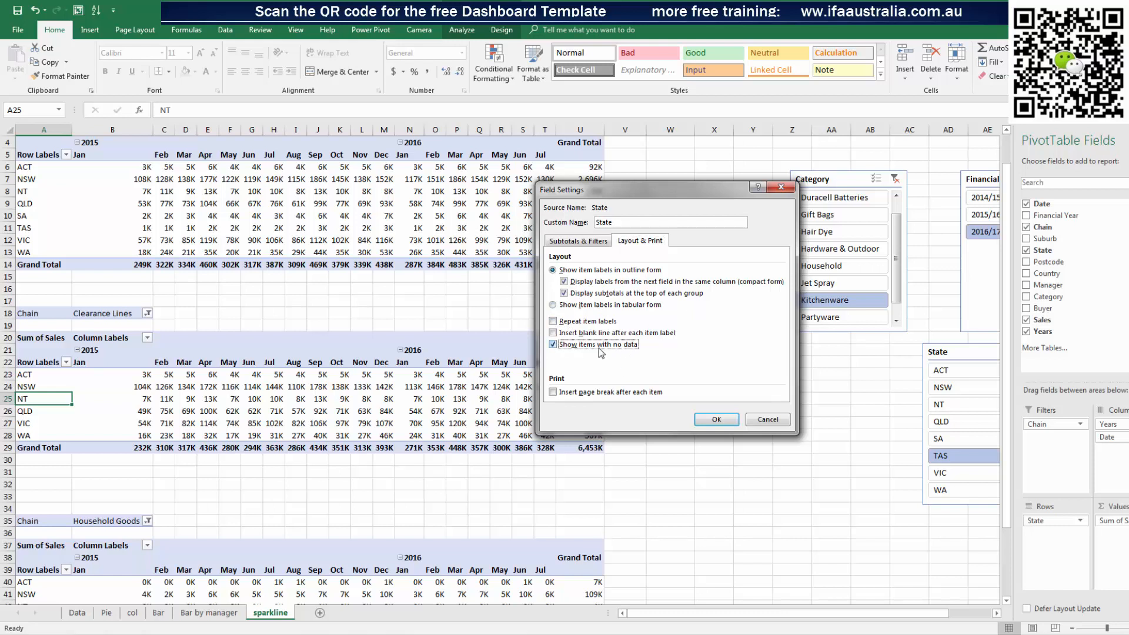
pyautogui.click(716, 420)
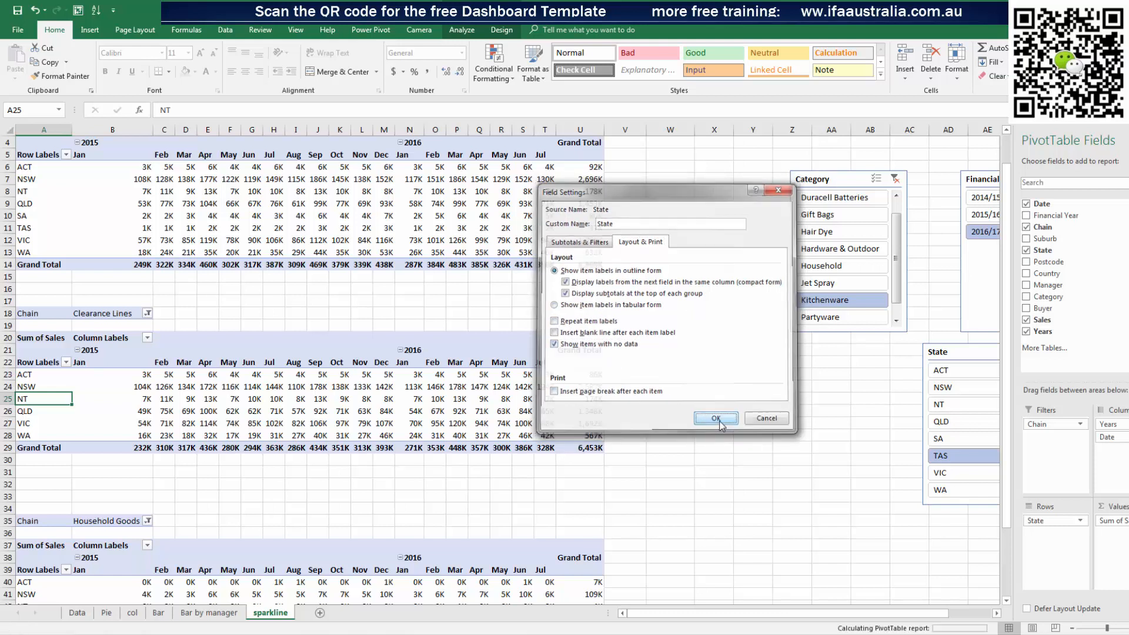
# Review the state rows across all three PivotTables to check that their layouts match
pyautogui.moveTo(145, 419); pyautogui.dragTo(589, 431)
pyautogui.click(703, 436)
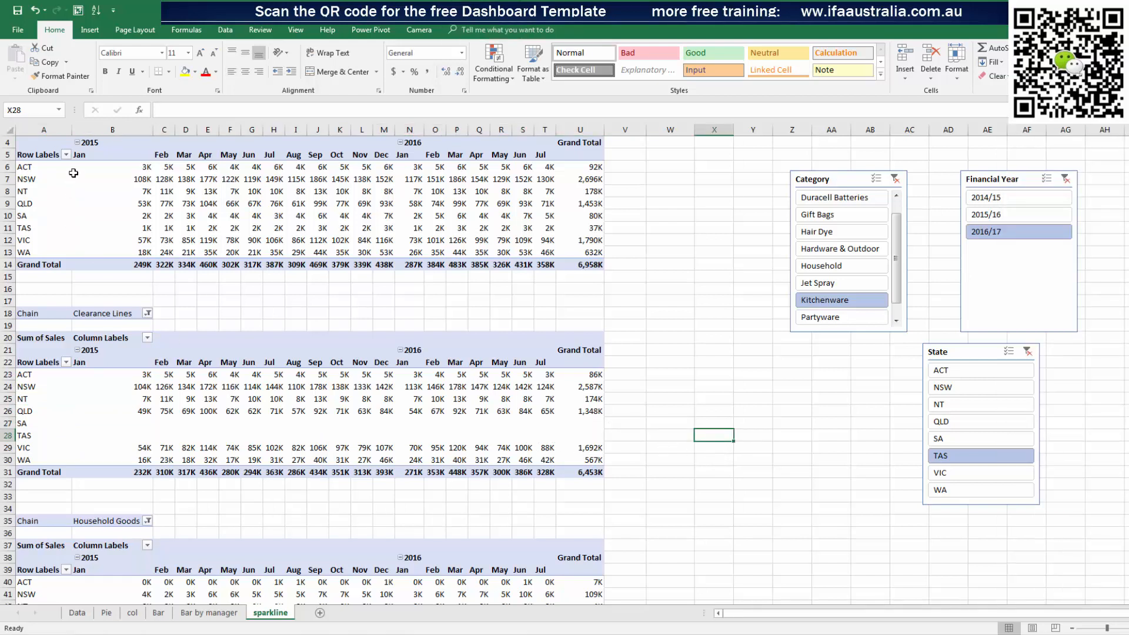
pyautogui.moveTo(73, 173); pyautogui.dragTo(322, 241)
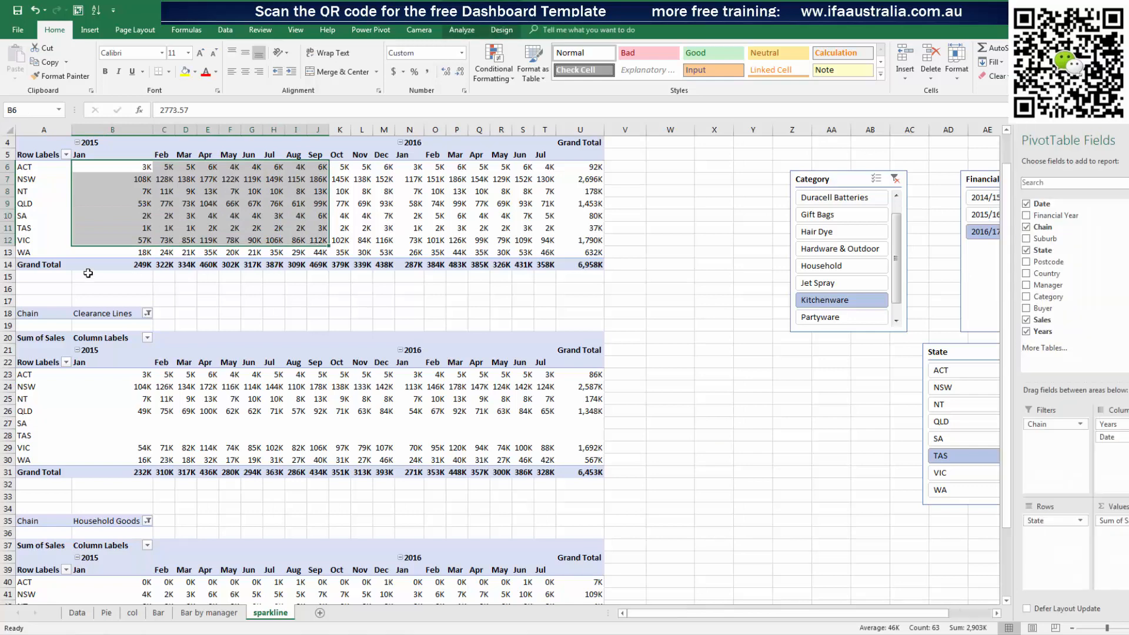
pyautogui.moveTo(38, 170); pyautogui.dragTo(594, 253)
pyautogui.scroll(-8, 351, 417)
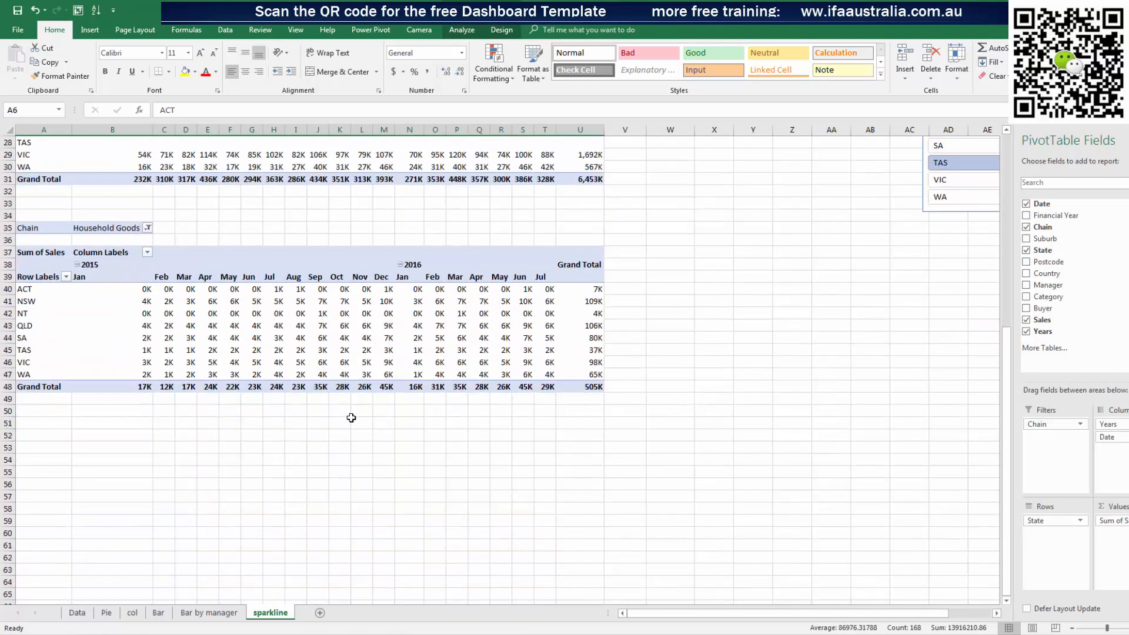
pyautogui.scroll(8, 351, 416)
pyautogui.scroll(-5, 351, 416)
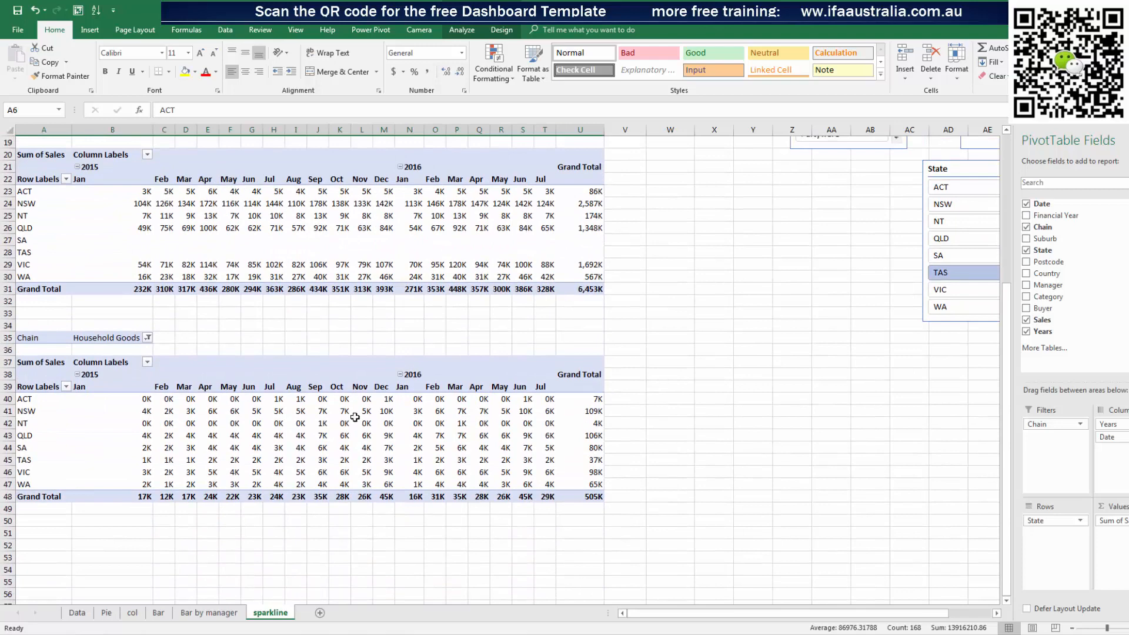
pyautogui.scroll(-2, 447, 415)
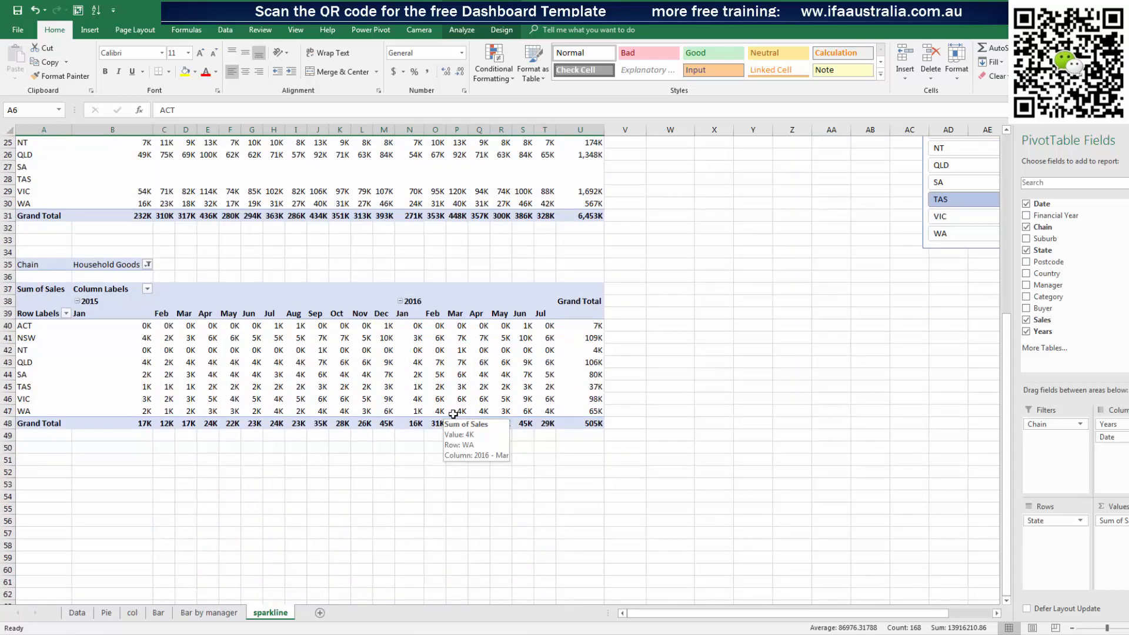
pyautogui.scroll(2, 187, 312)
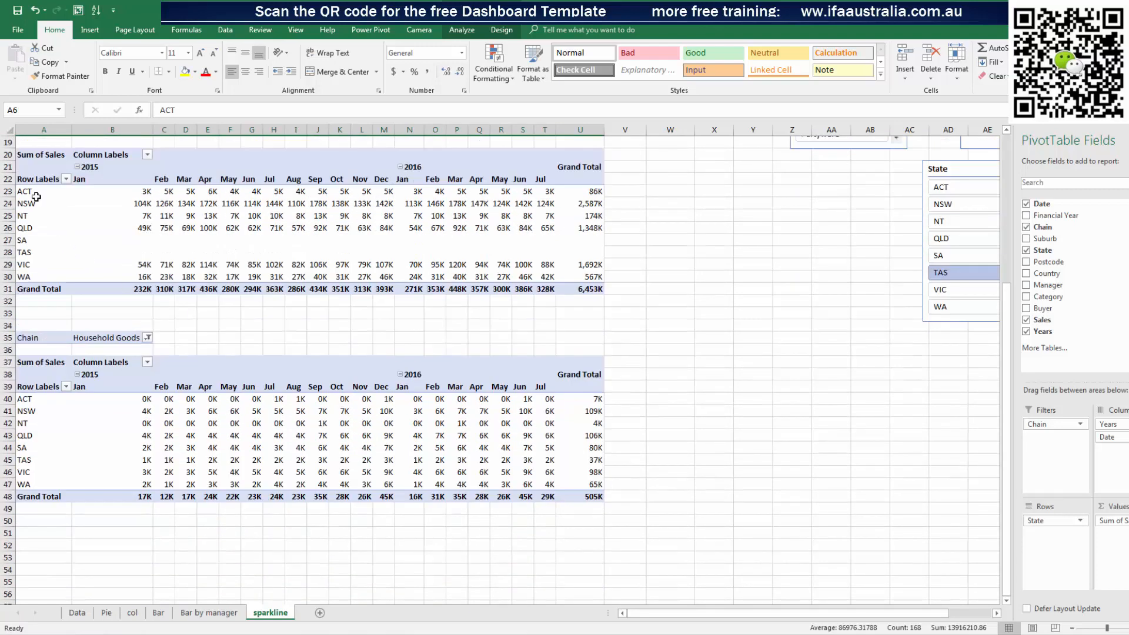
# Copy the state labels ACT to WA from the Clearance Lines PivotTable to cell W51, and widen column X
pyautogui.moveTo(38, 194); pyautogui.dragTo(41, 276)
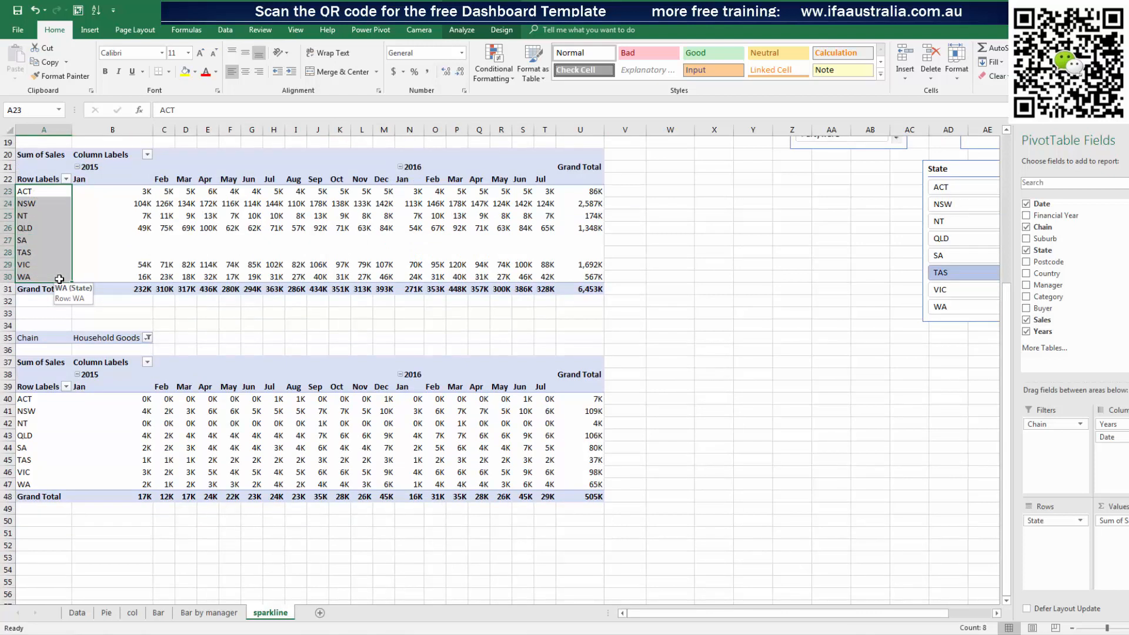
pyautogui.hotkey('ctrl', 'c')
pyautogui.click(669, 533)
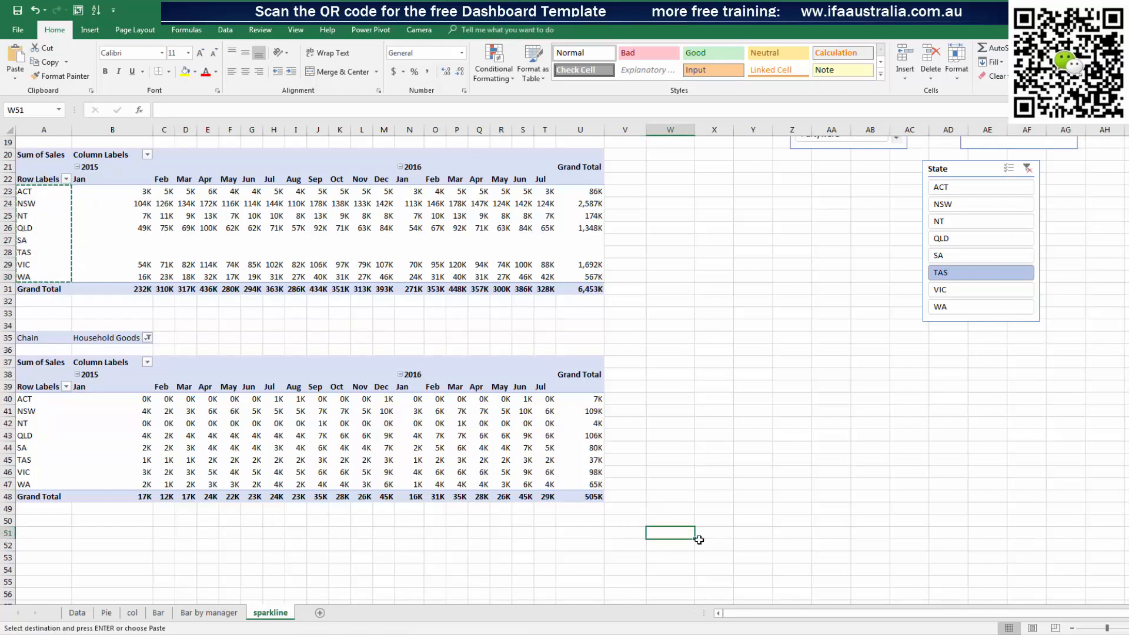
pyautogui.hotkey('ctrl', 'v')
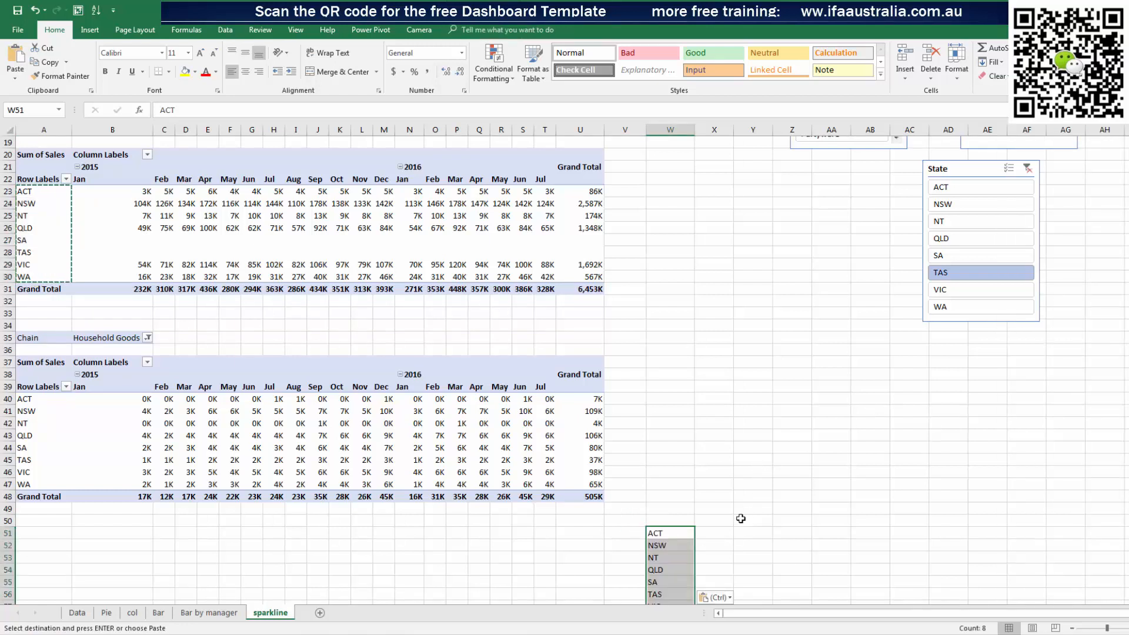
pyautogui.moveTo(733, 130); pyautogui.dragTo(765, 132)
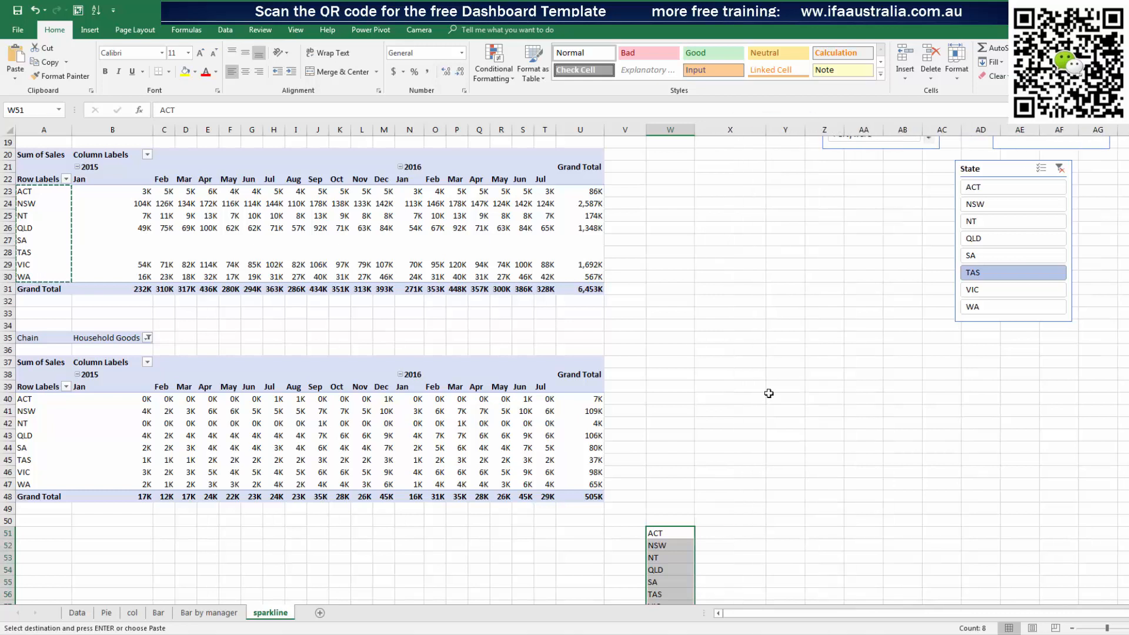
# Enter the header "Total" in cell X50, above the copied state list
pyautogui.click(748, 518)
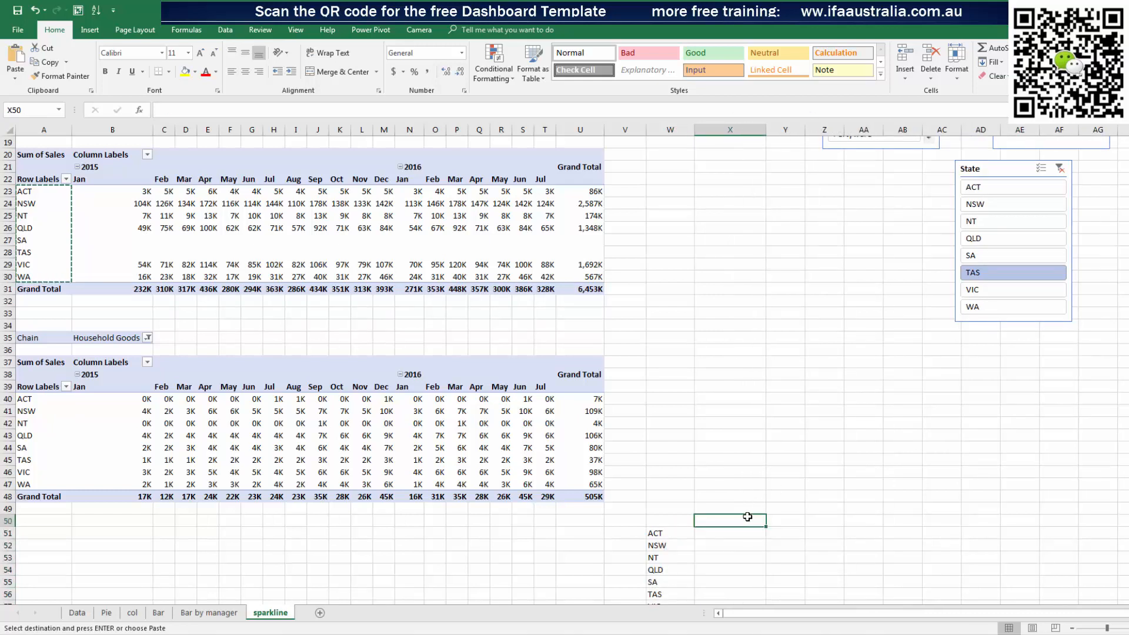
pyautogui.press('Escape')
pyautogui.write('T')
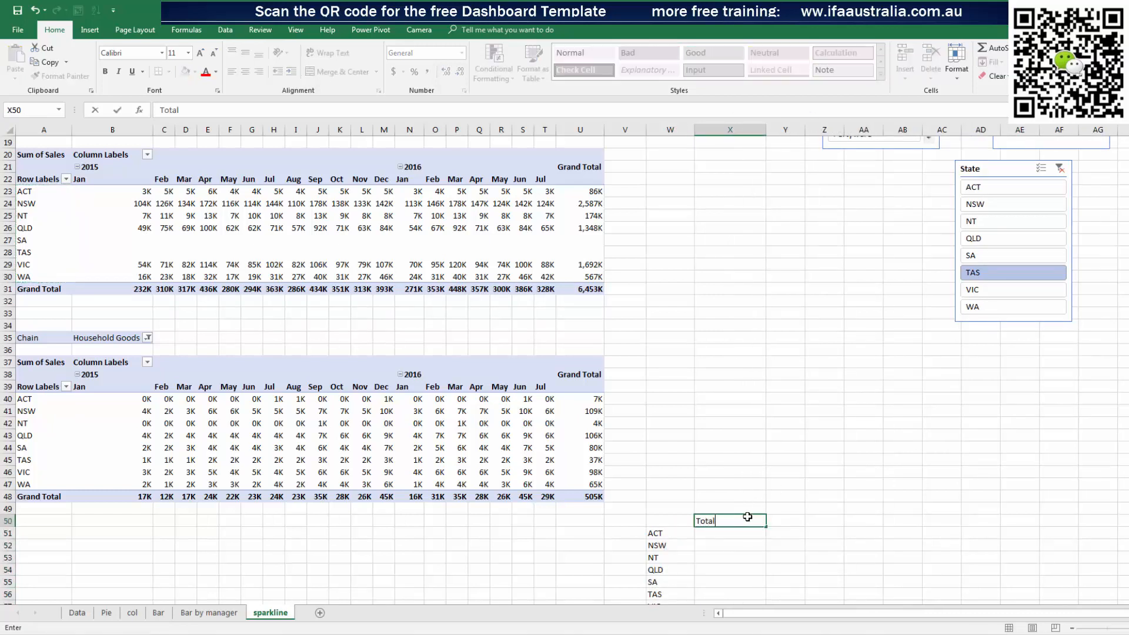
pyautogui.write('otal')
pyautogui.press('Return')
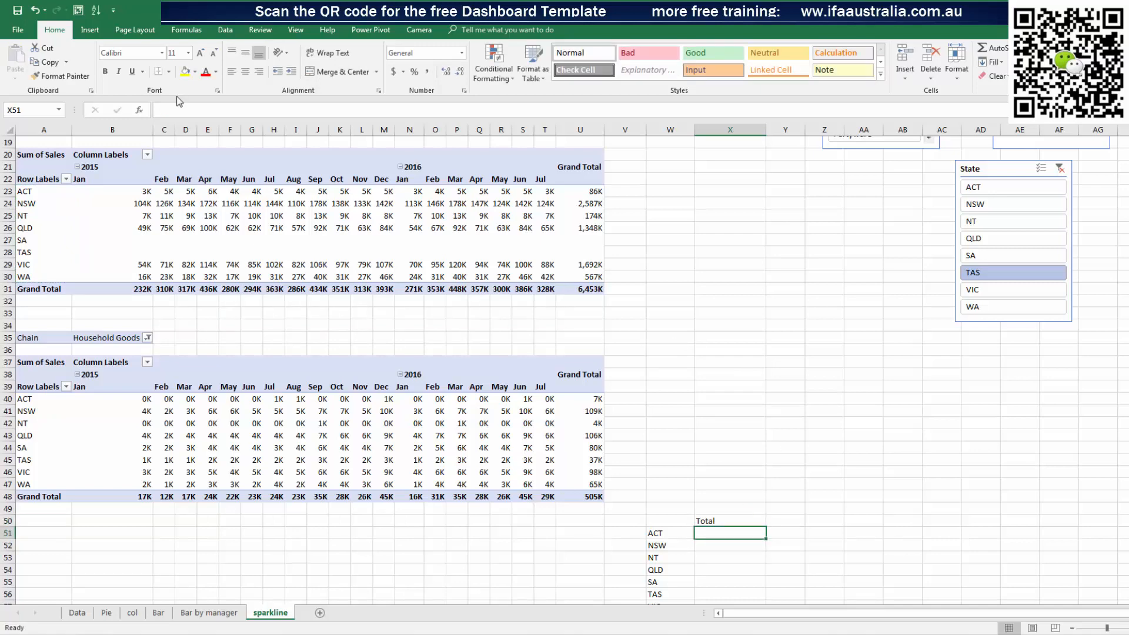
# Insert a line sparkline in X51 using the ACT monthly sales in B6:T6 of the first pivot table
pyautogui.click(89, 30)
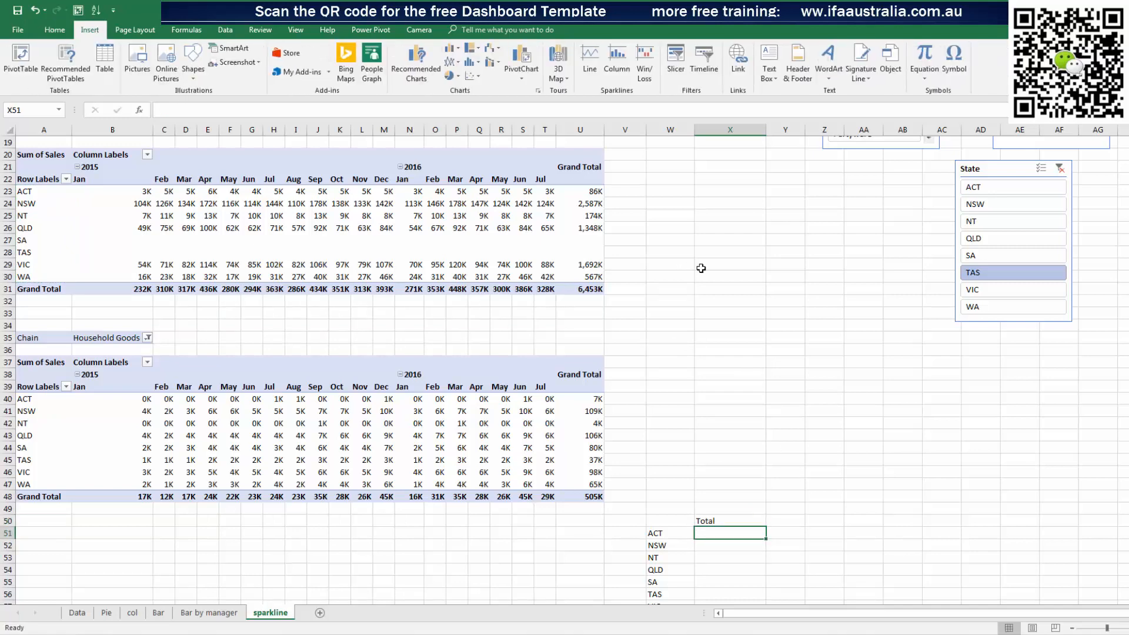
pyautogui.scroll(6, 700, 268)
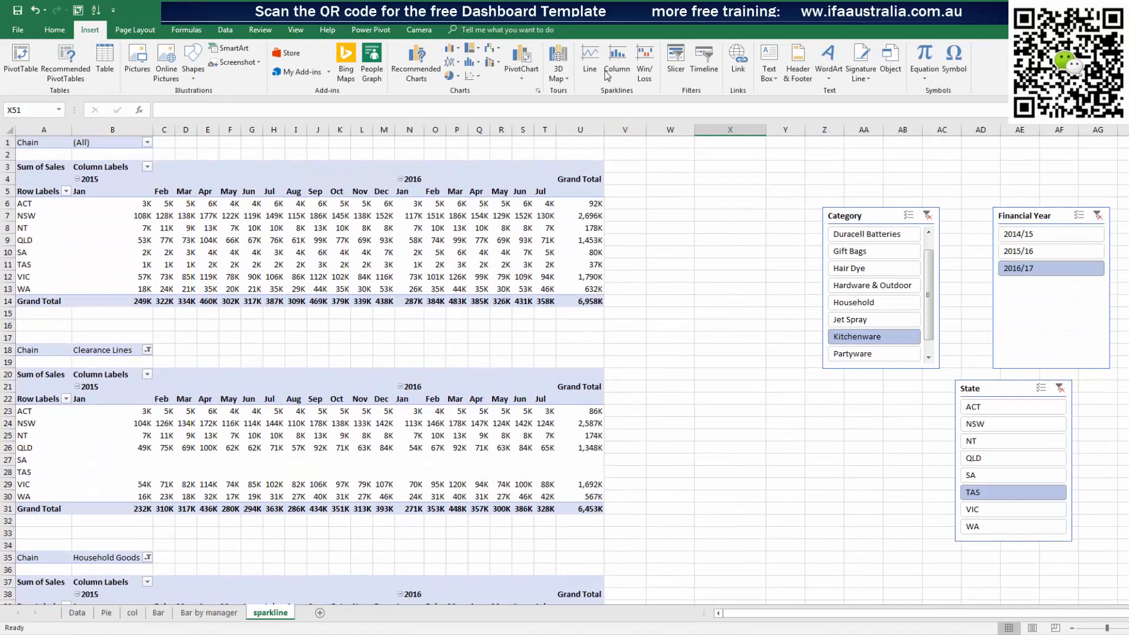
pyautogui.click(608, 70)
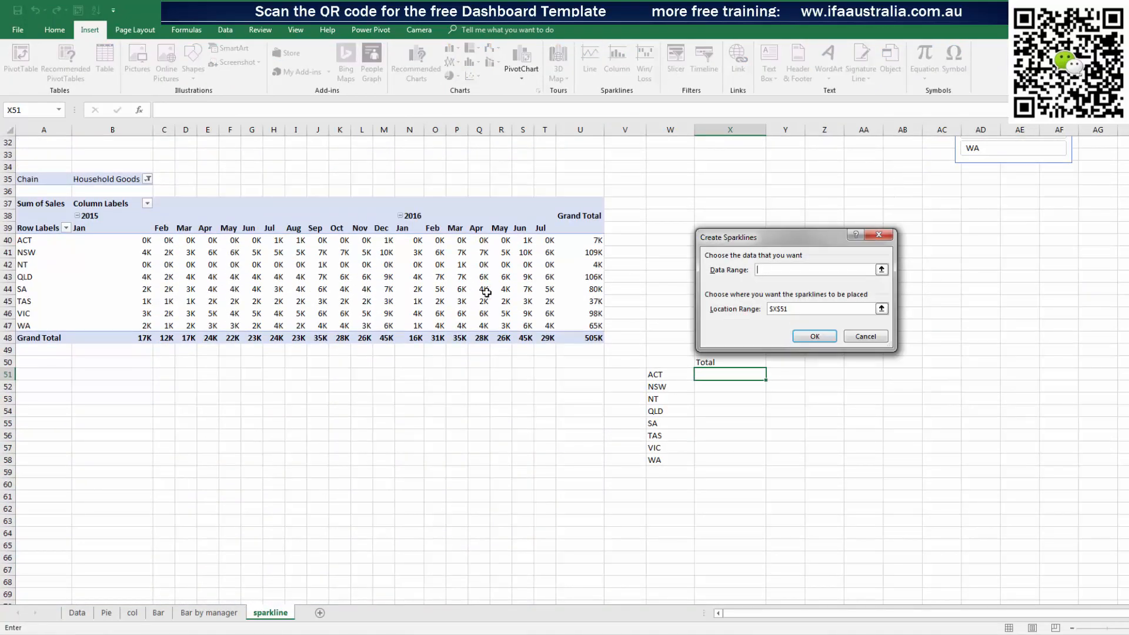
pyautogui.scroll(4, 487, 292)
pyautogui.scroll(6, 200, 217)
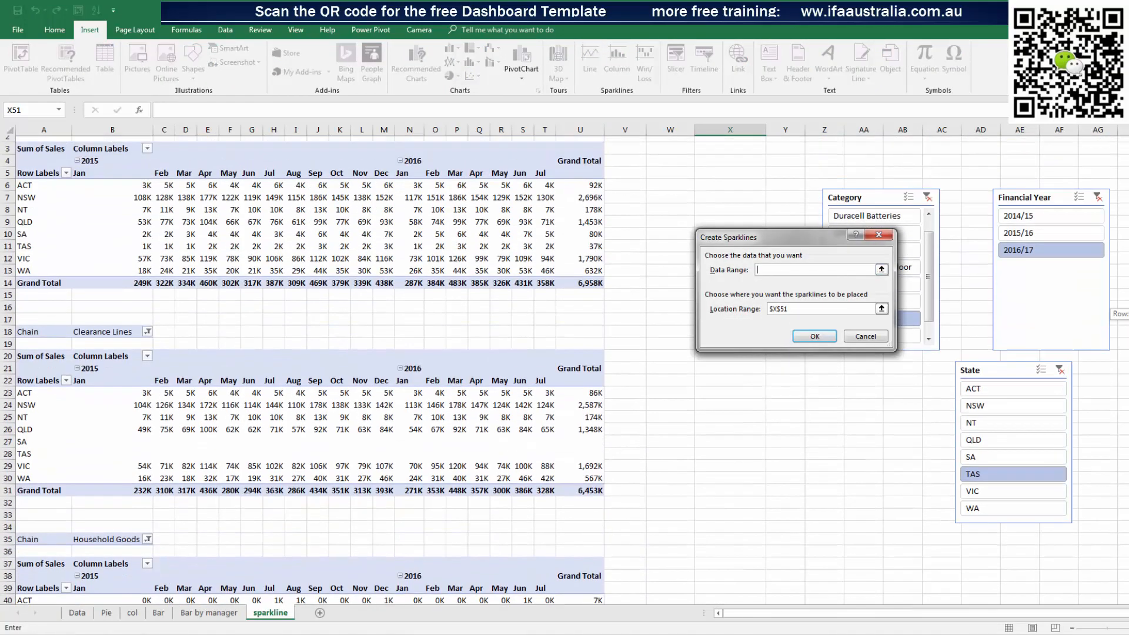
pyautogui.moveTo(123, 203); pyautogui.dragTo(549, 203)
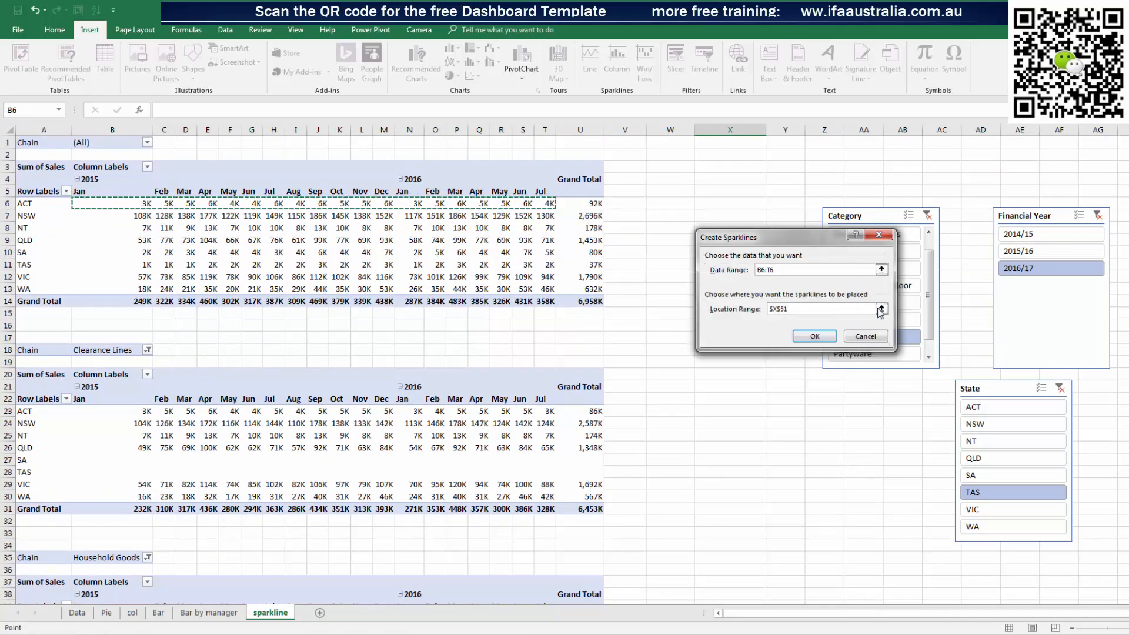
pyautogui.click(814, 336)
# Fill the ACT line sparkline down through X58 for all states and widen column Y
pyautogui.scroll(-5, 778, 373)
pyautogui.scroll(-5, 778, 372)
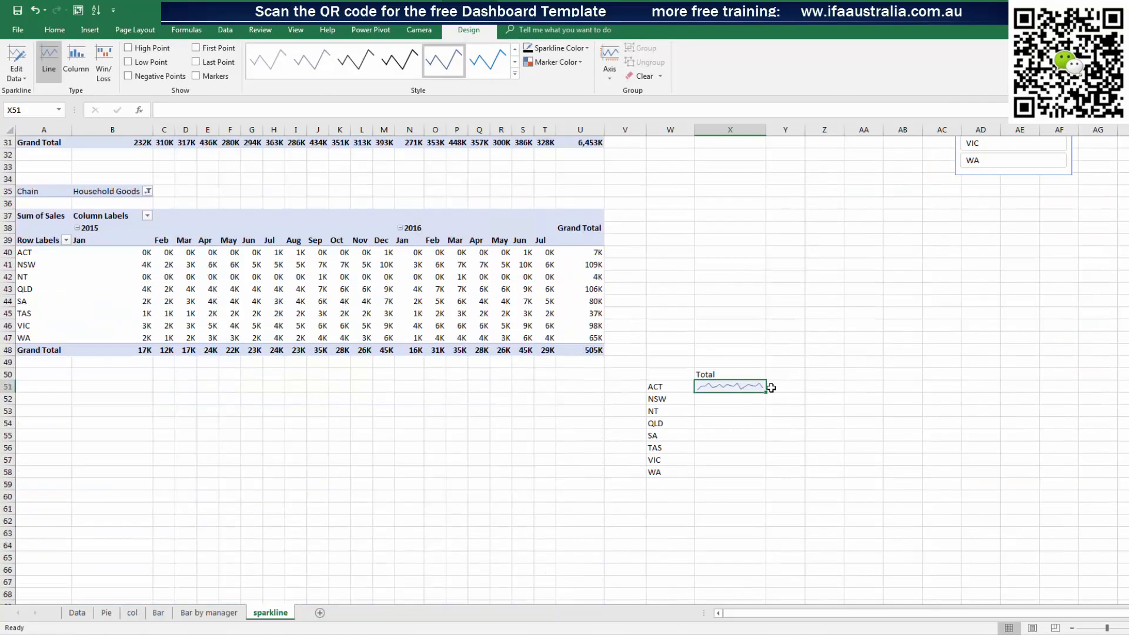
pyautogui.moveTo(767, 392); pyautogui.dragTo(767, 476)
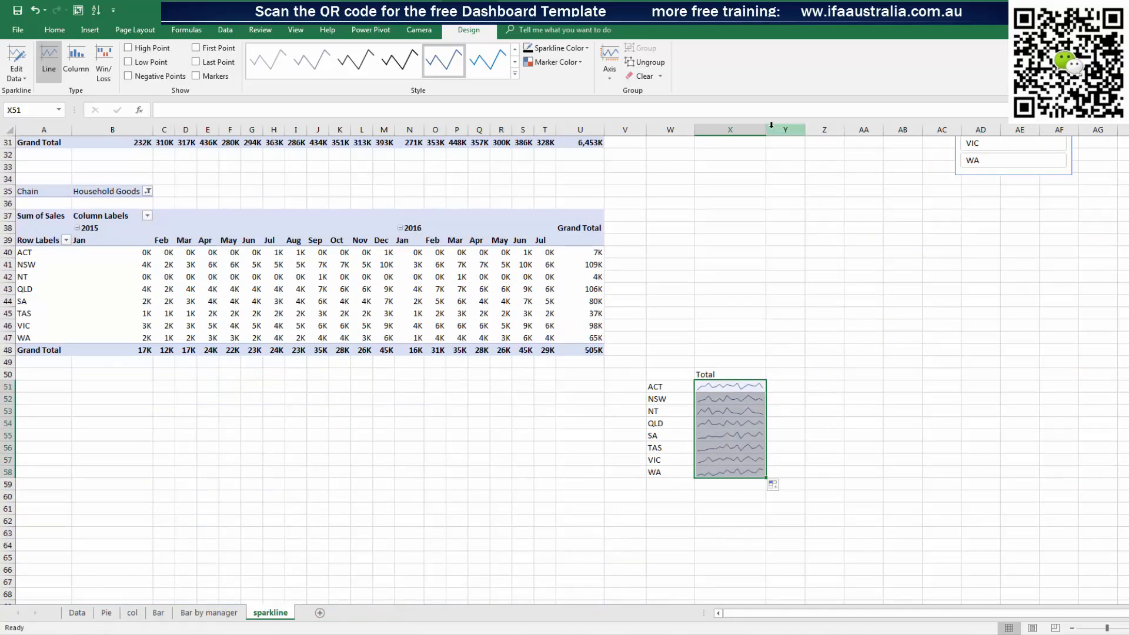
pyautogui.moveTo(766, 129); pyautogui.dragTo(839, 130)
# Copy the "Clearance Lines" label from B18 into Y50 as the second column header
pyautogui.scroll(4, 418, 357)
pyautogui.scroll(4, 183, 285)
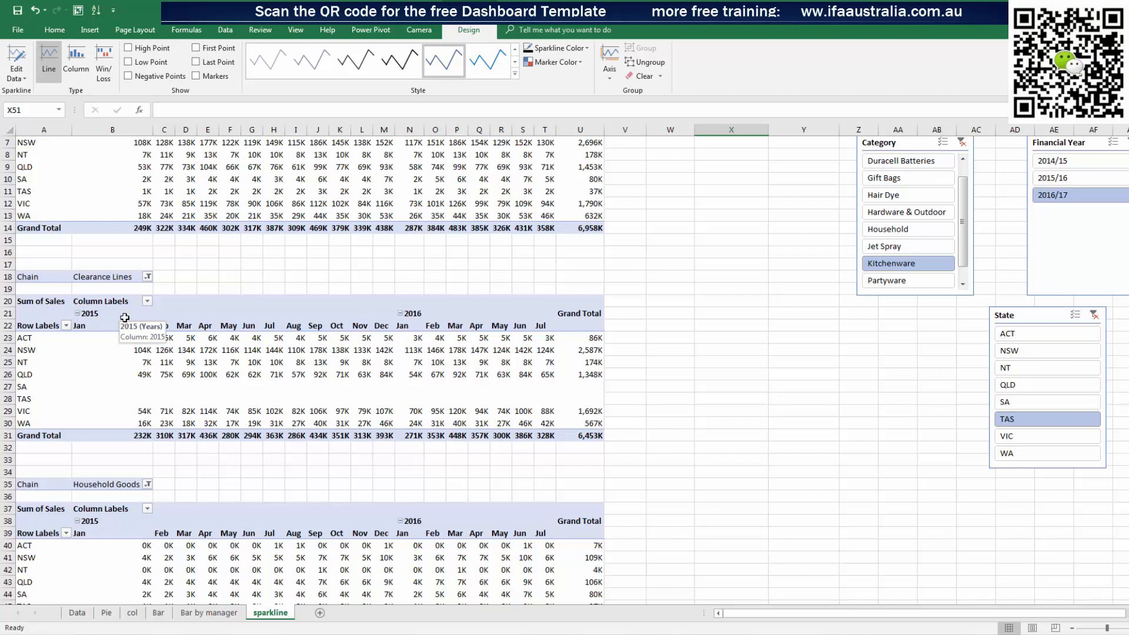
pyautogui.click(99, 275)
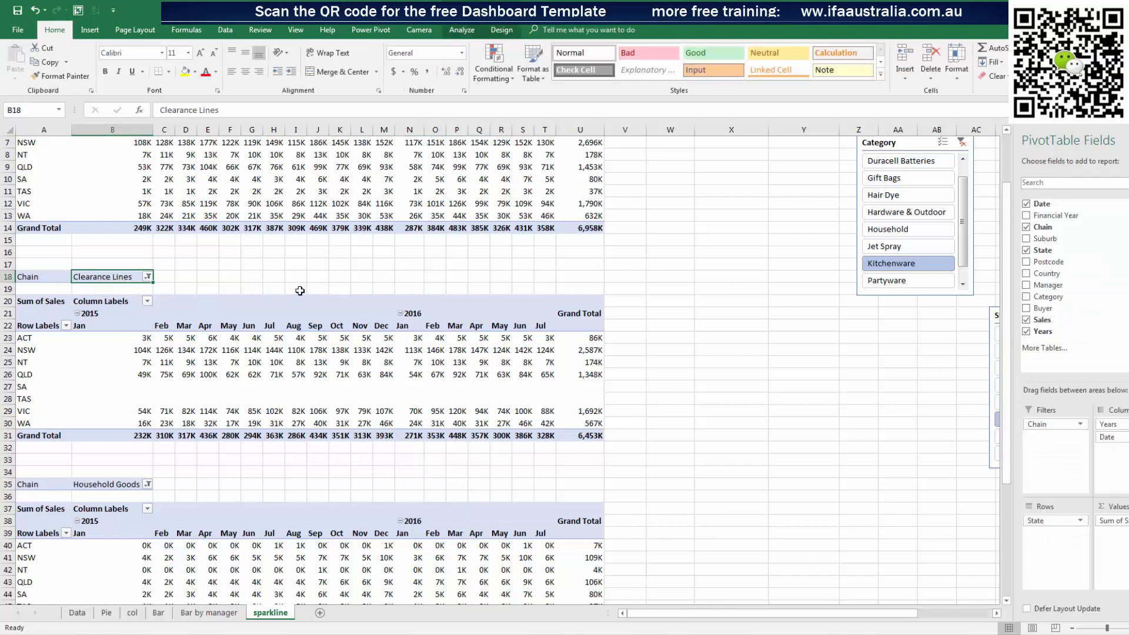
pyautogui.scroll(2, 184, 200)
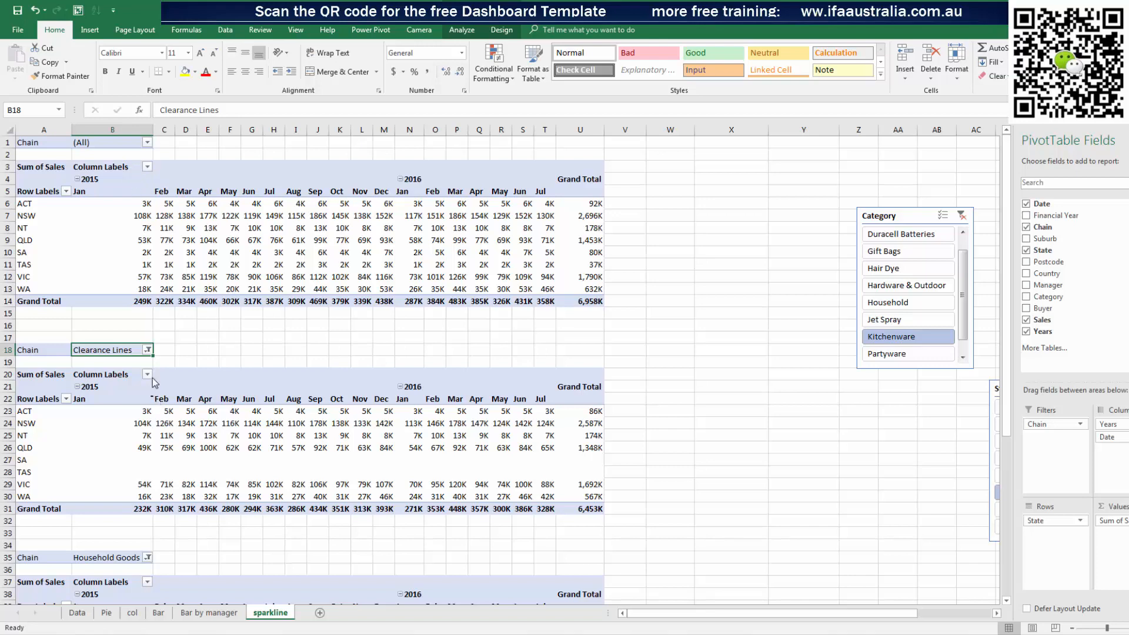
pyautogui.hotkey('ctrl', 'c')
pyautogui.scroll(-10, 795, 440)
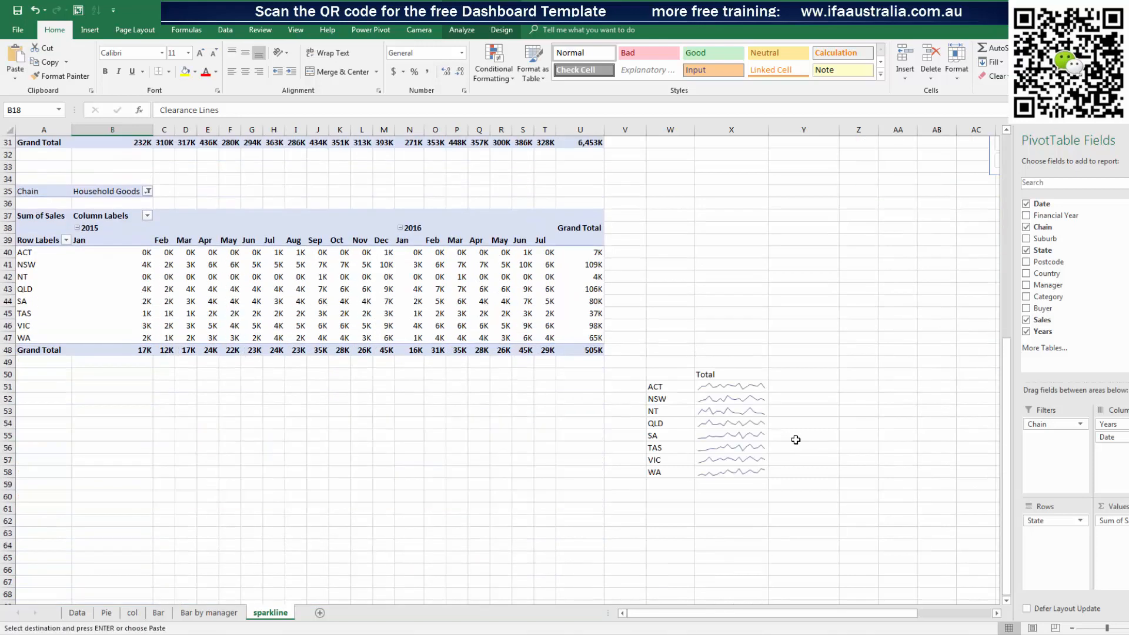
pyautogui.scroll(-1, 795, 440)
pyautogui.click(817, 338)
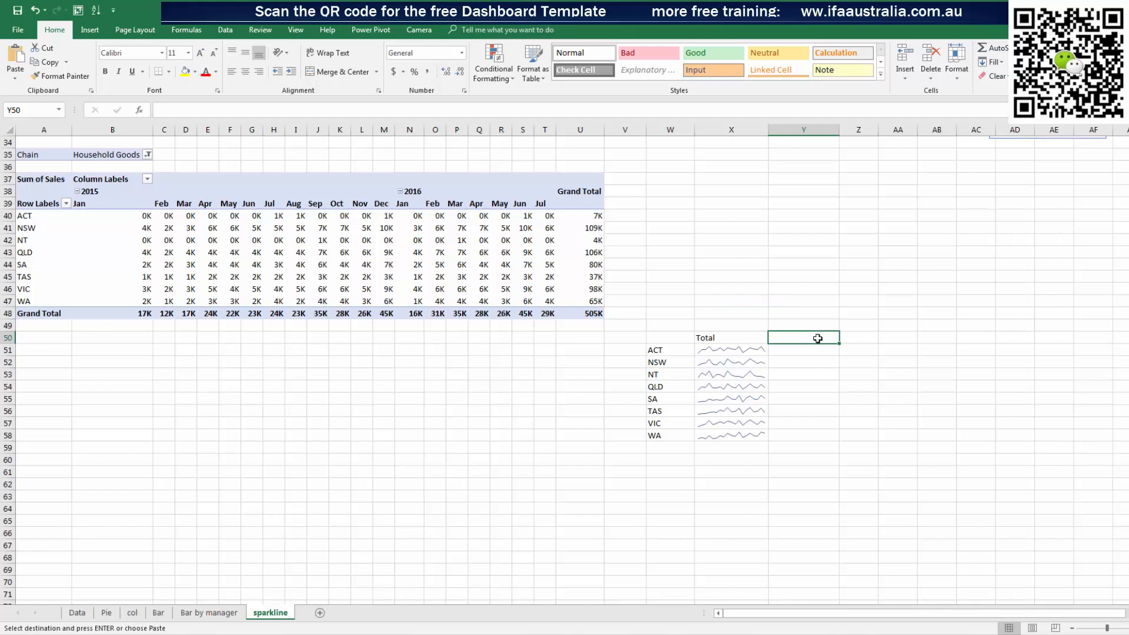
pyautogui.hotkey('ctrl', 'v')
# Copy the "Household Goods" label from B35 into Z50 and fit column Z to its text
pyautogui.click(116, 155)
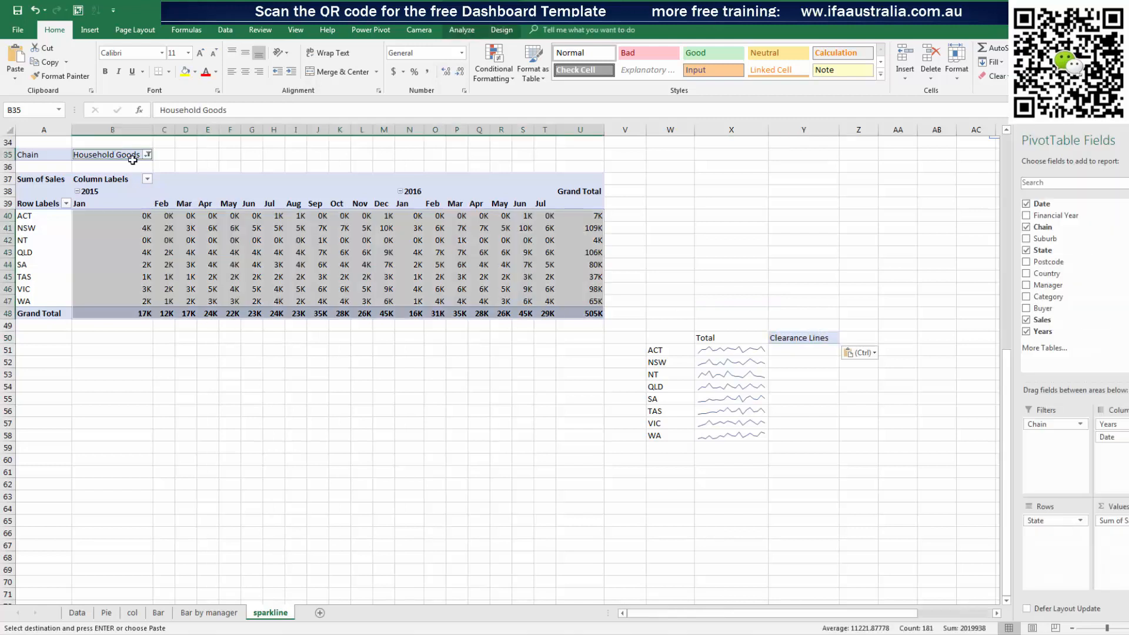
pyautogui.hotkey('ctrl', 'c')
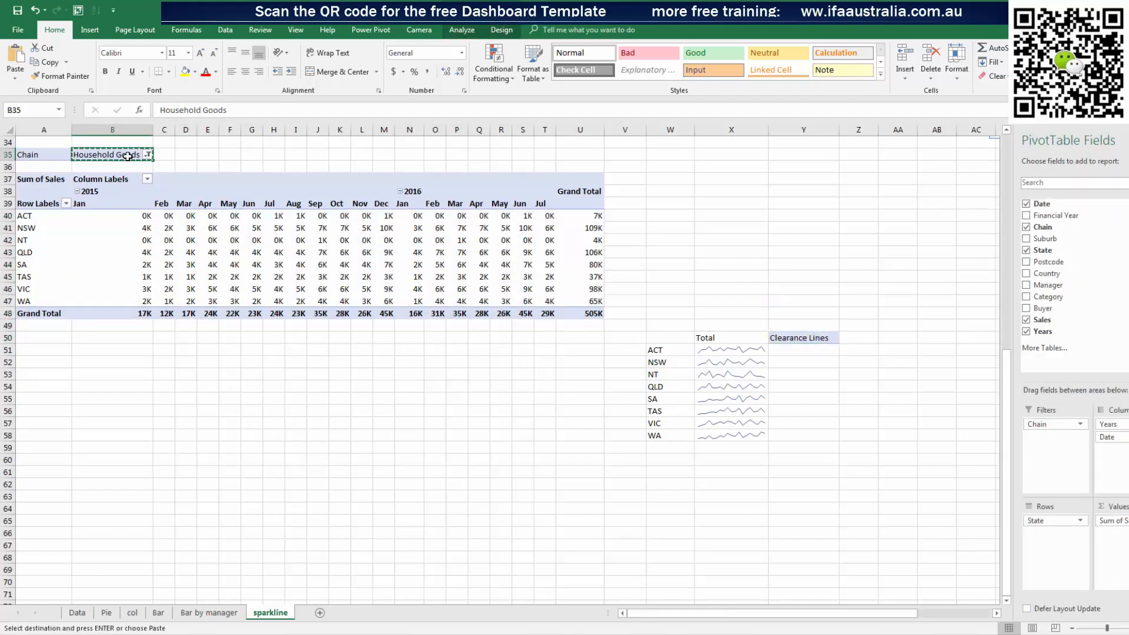
pyautogui.click(860, 337)
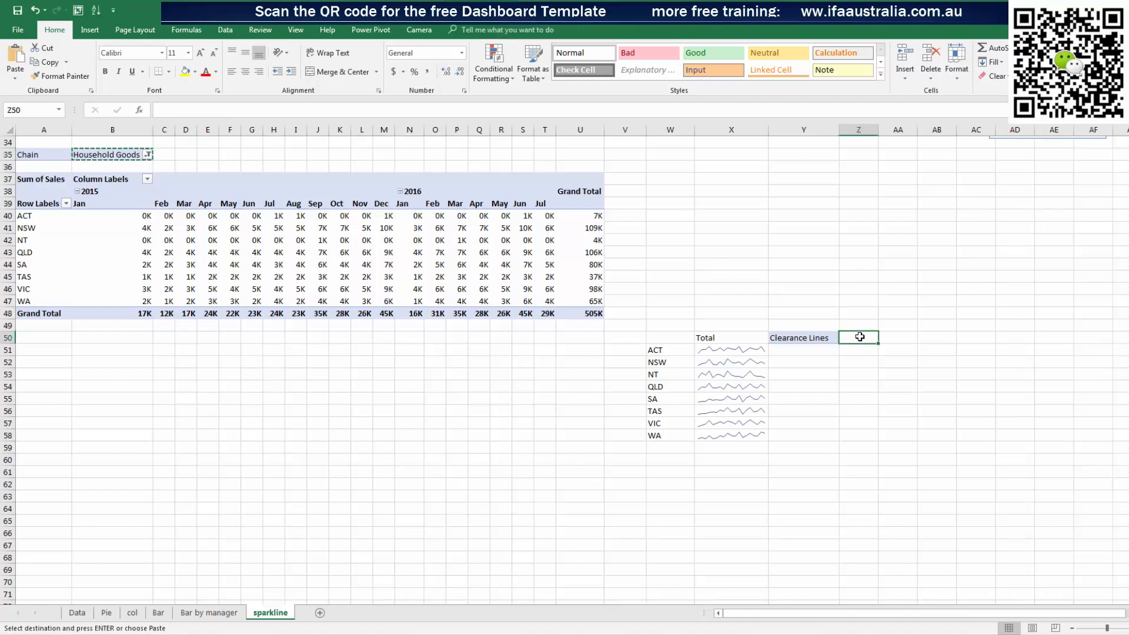
pyautogui.hotkey('ctrl', 'v')
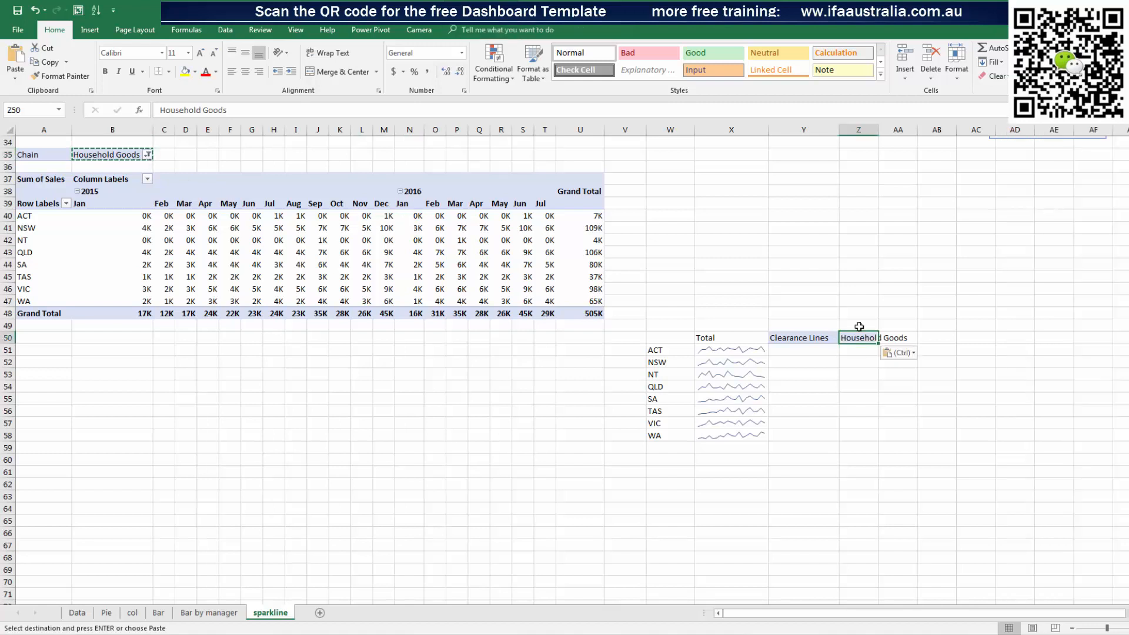
pyautogui.doubleClick(879, 129)
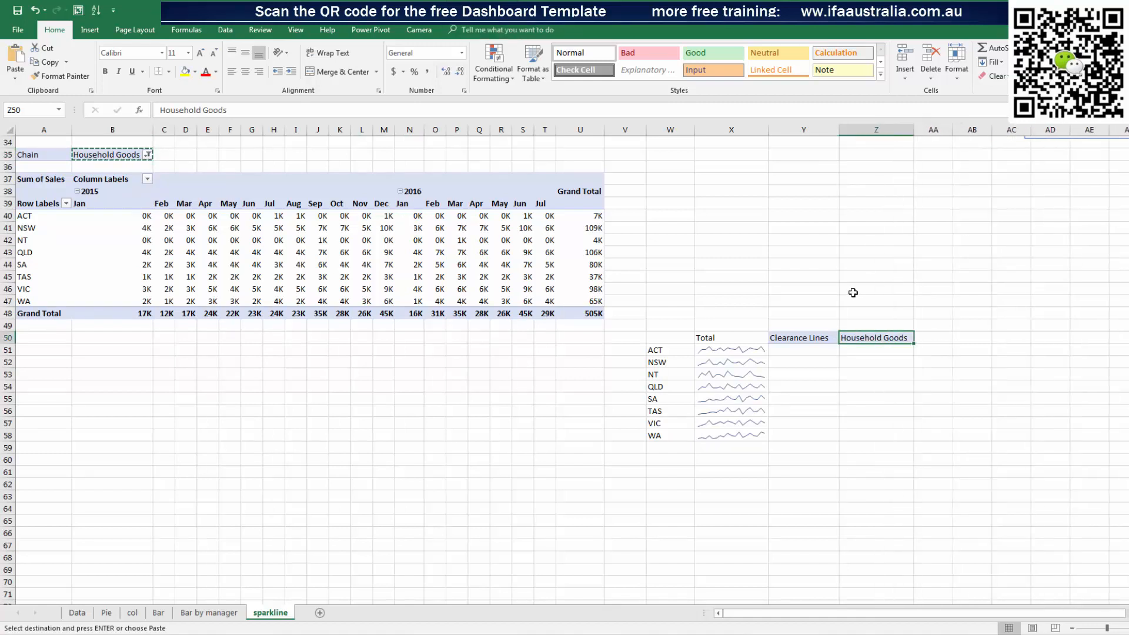
# Insert a column sparkline in Y51 from the Clearance Lines data B23:T23 and fill it down through Y58
pyautogui.click(821, 349)
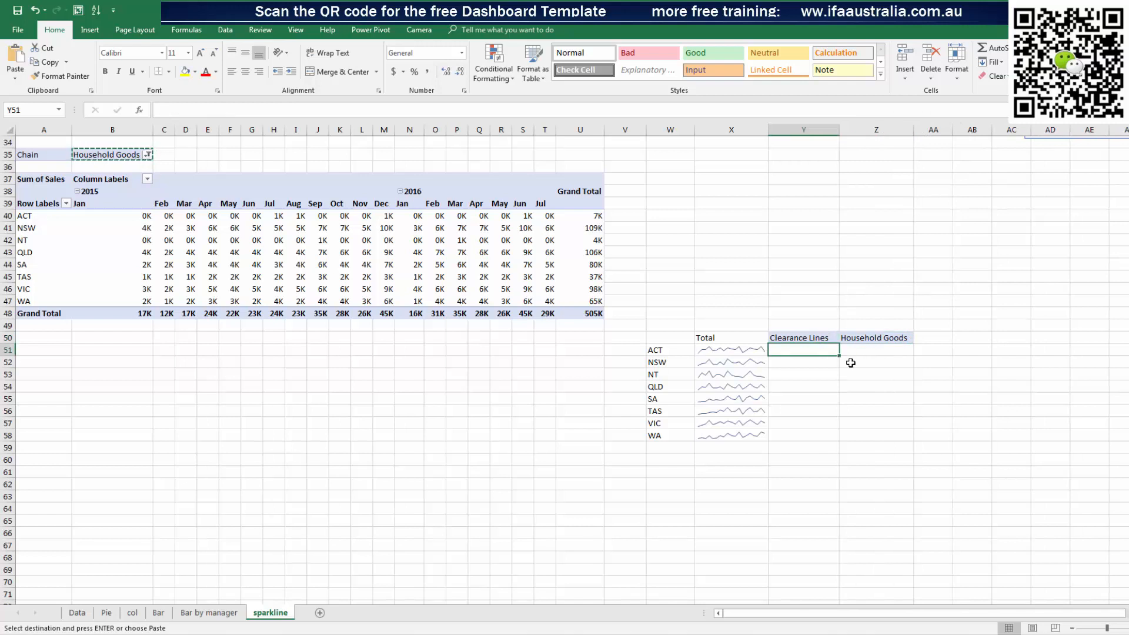
pyautogui.click(89, 29)
pyautogui.scroll(4, 640, 254)
pyautogui.scroll(4, 641, 254)
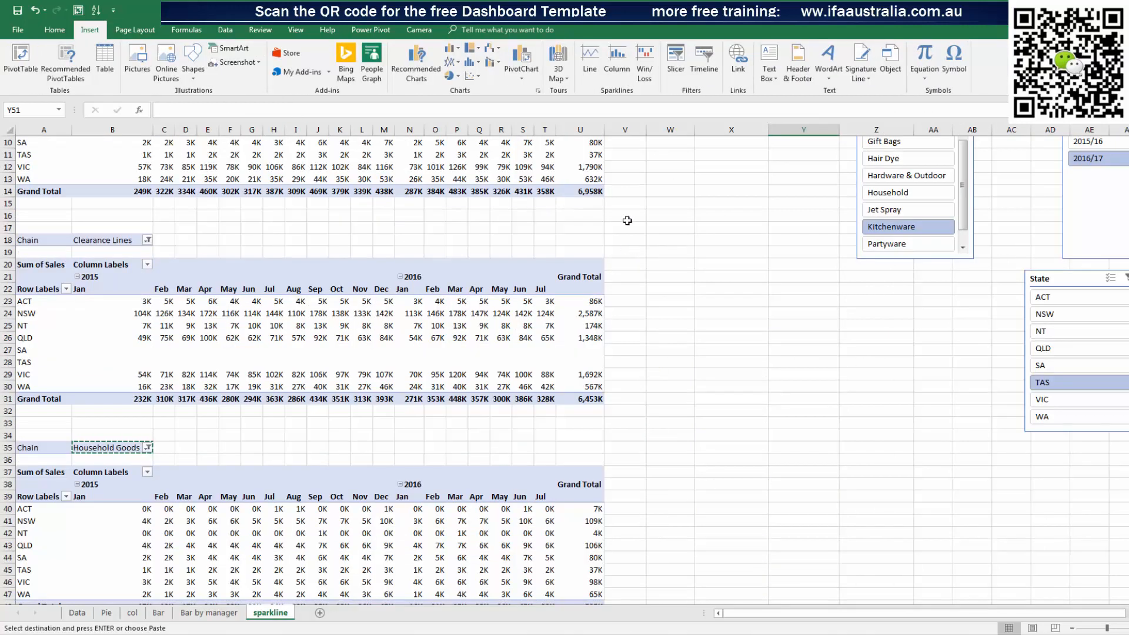
pyautogui.click(628, 74)
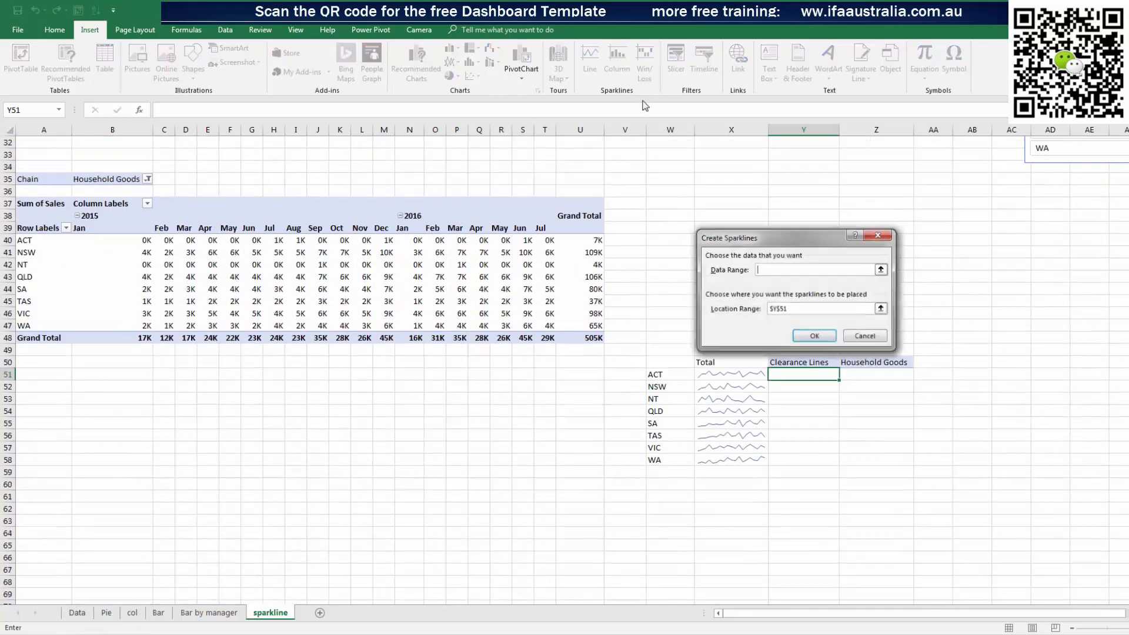
pyautogui.click(881, 269)
pyautogui.scroll(4, 314, 222)
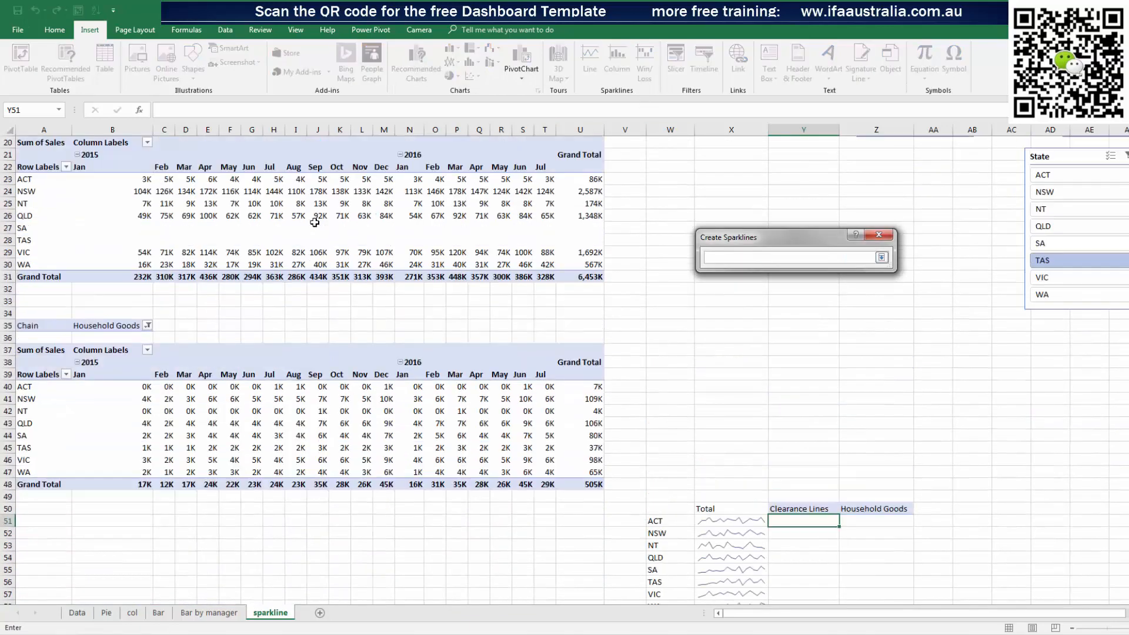
pyautogui.scroll(2, 300, 223)
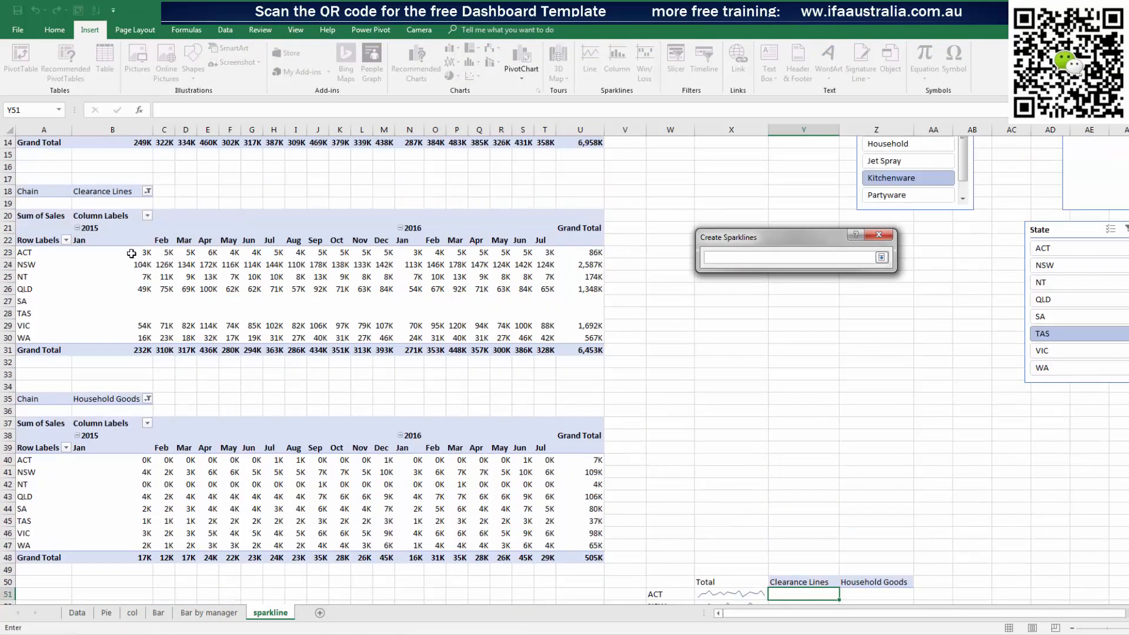
pyautogui.moveTo(136, 254); pyautogui.dragTo(550, 254)
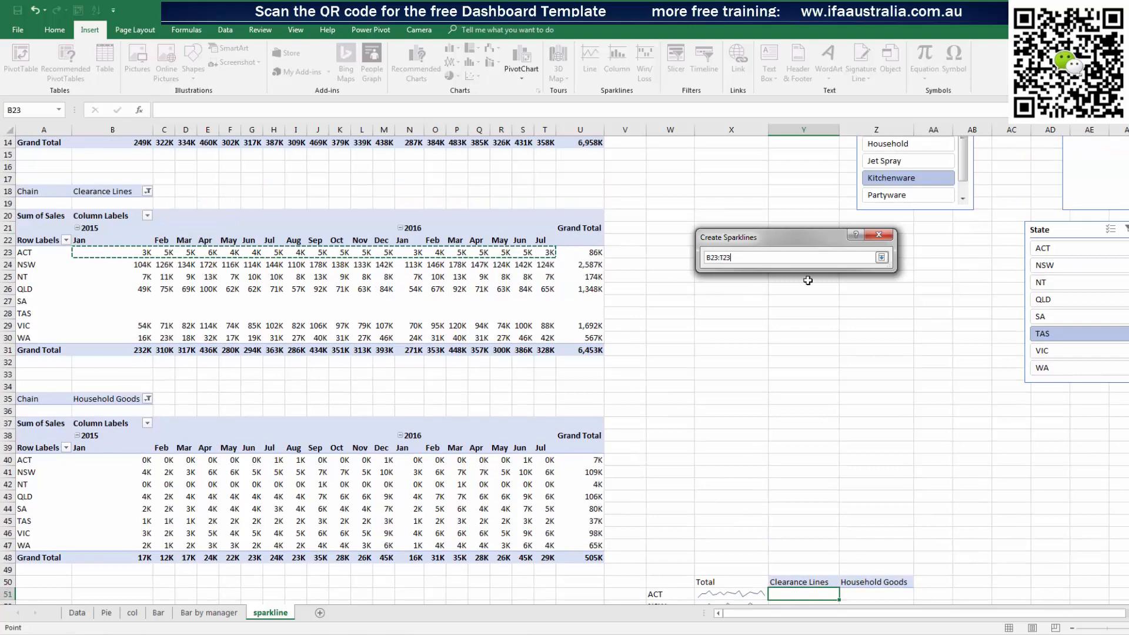
pyautogui.click(882, 259)
pyautogui.click(819, 338)
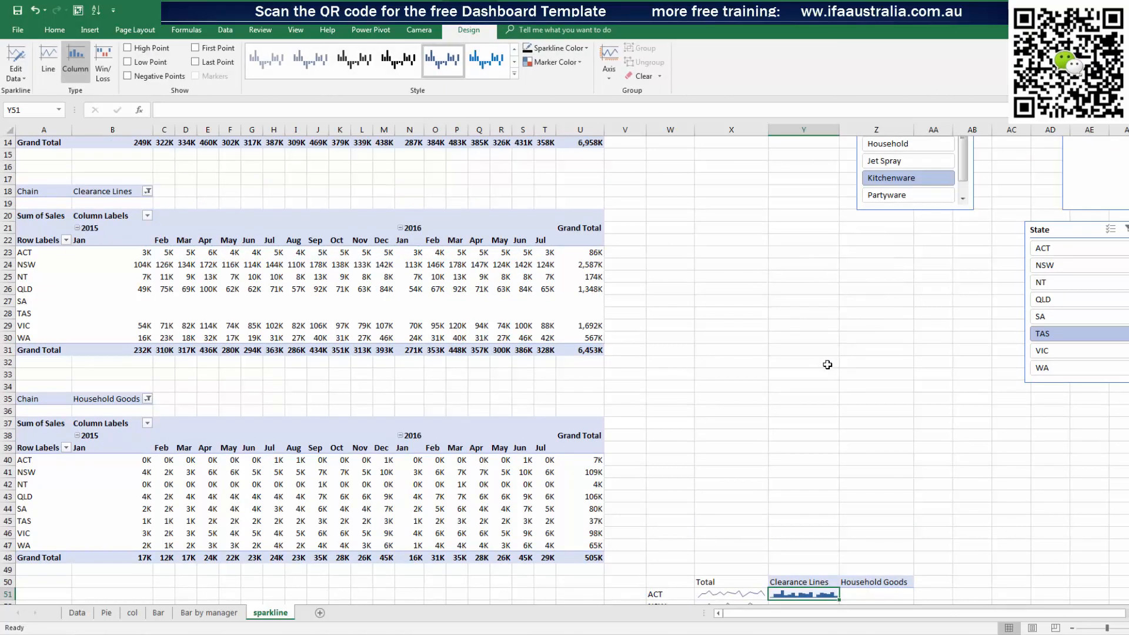
pyautogui.scroll(-3, 879, 381)
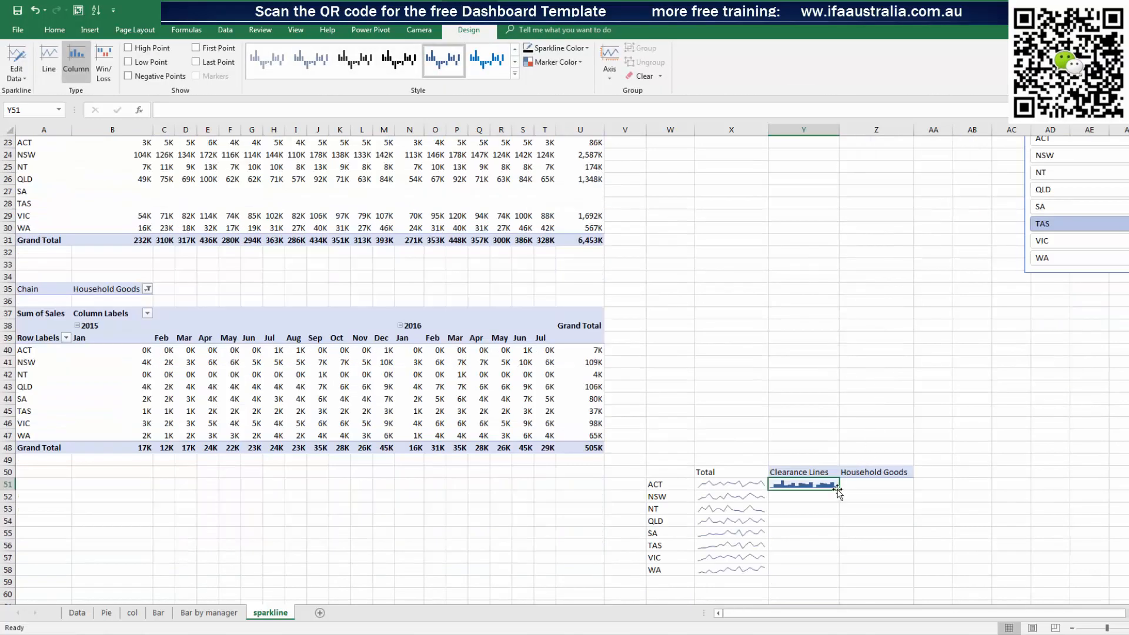
pyautogui.moveTo(838, 490); pyautogui.dragTo(841, 574)
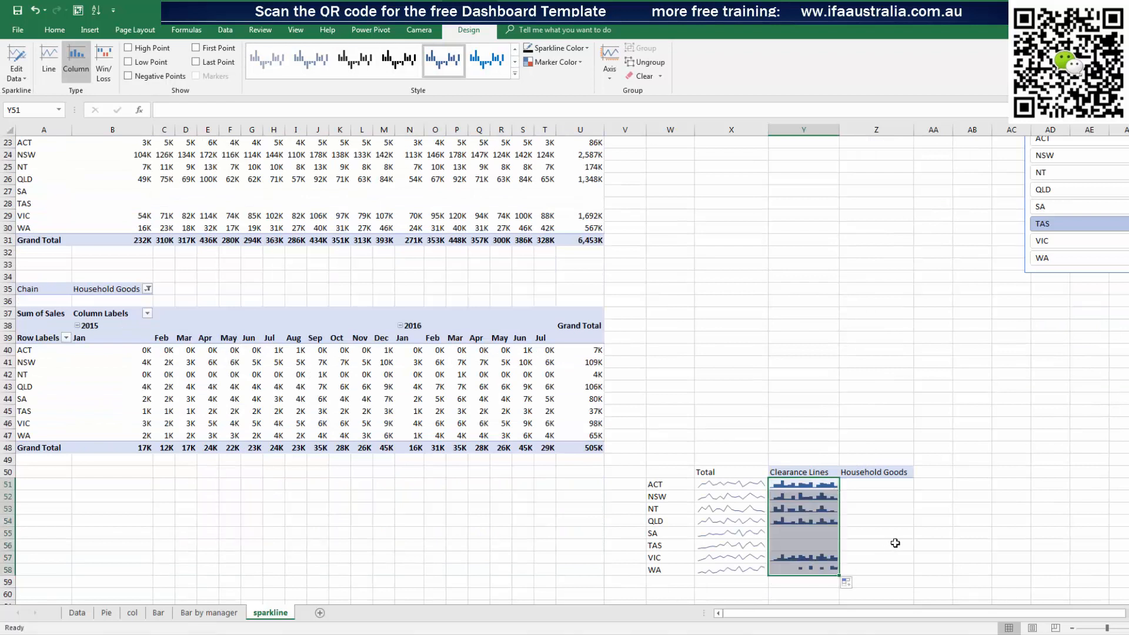
# Check the SA and TAS cells under Clearance Lines against the matching rows of the Clearance Lines pivot table
pyautogui.click(790, 535)
pyautogui.click(794, 543)
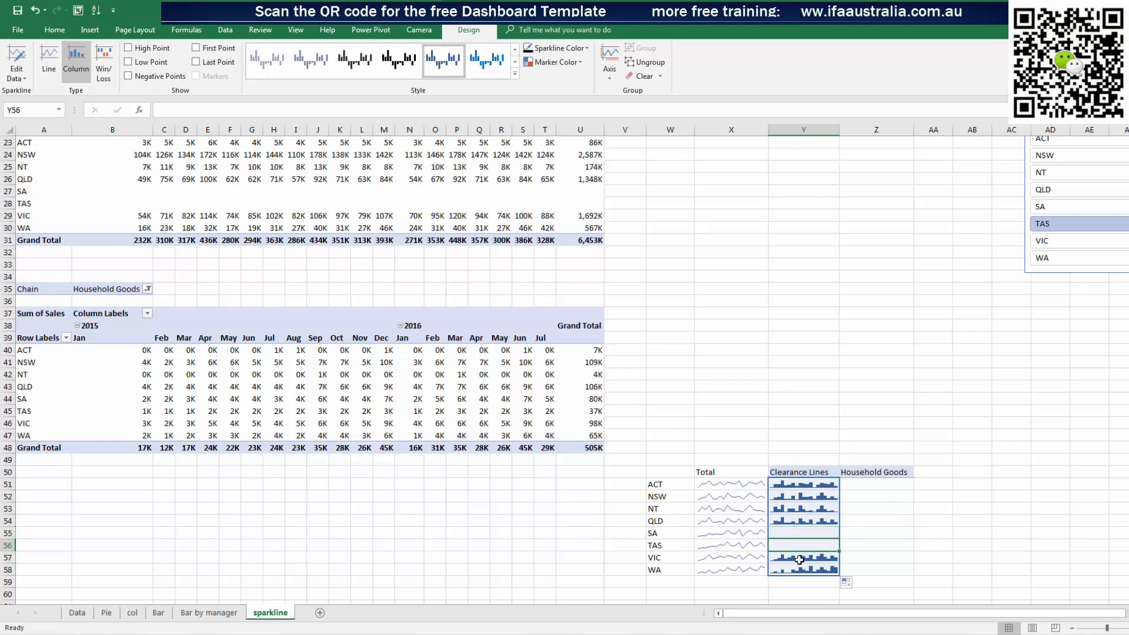
pyautogui.click(805, 570)
pyautogui.click(663, 534)
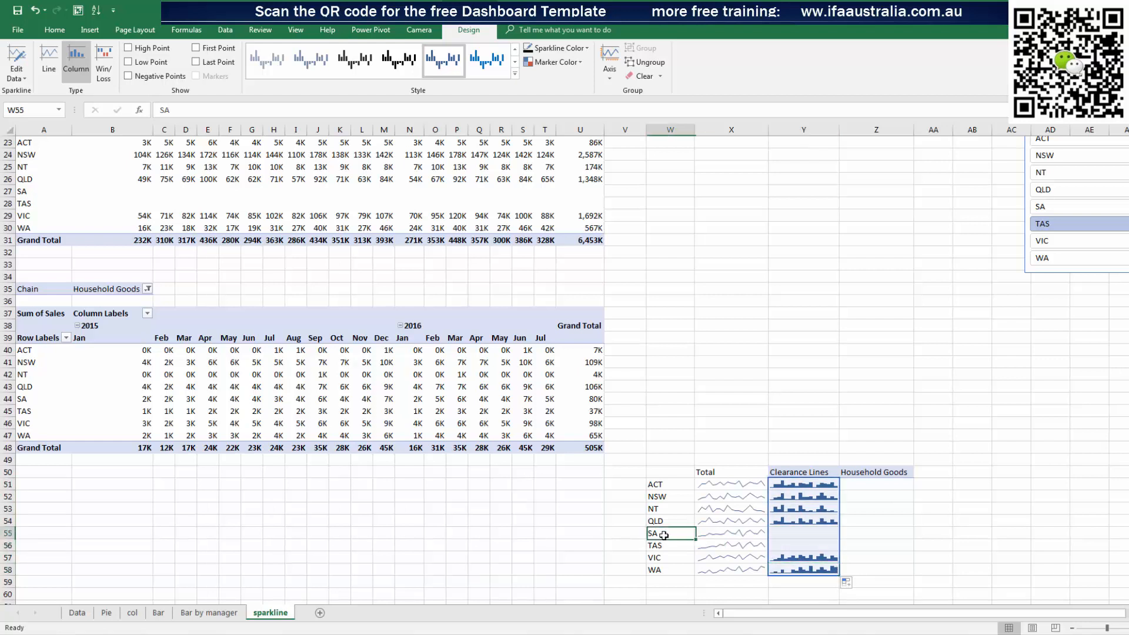
pyautogui.click(668, 547)
pyautogui.scroll(2, 224, 450)
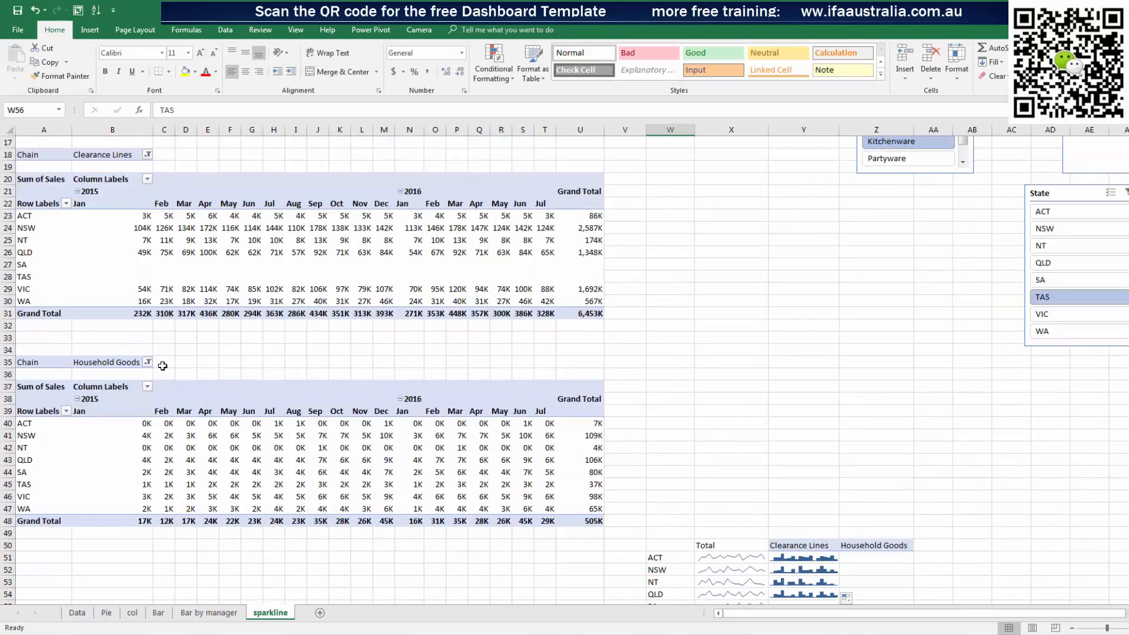
# Insert a line sparkline in Z51 from the Household Goods data B40:T40 and fill it down through Z58
pyautogui.scroll(-3, 590, 425)
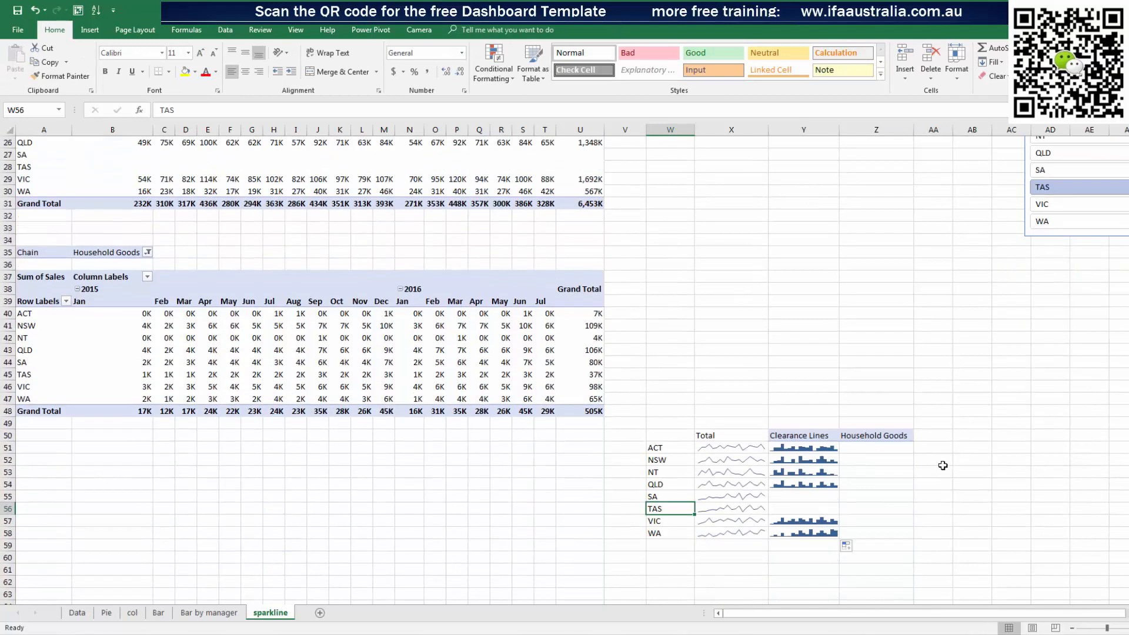
pyautogui.click(878, 450)
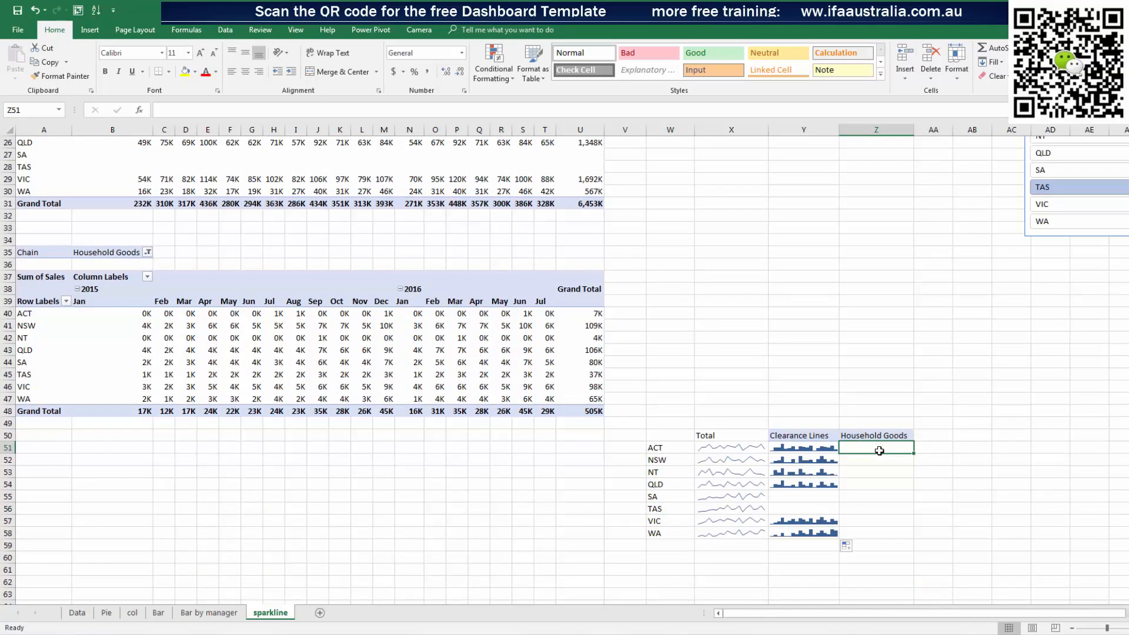
pyautogui.click(90, 29)
pyautogui.click(614, 62)
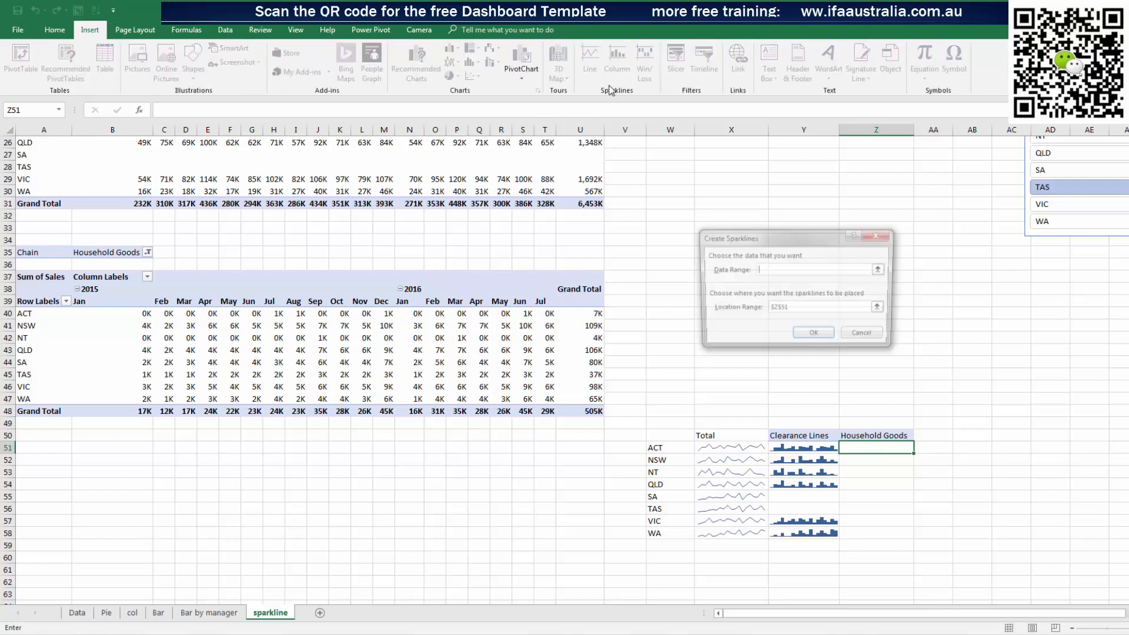
pyautogui.click(881, 270)
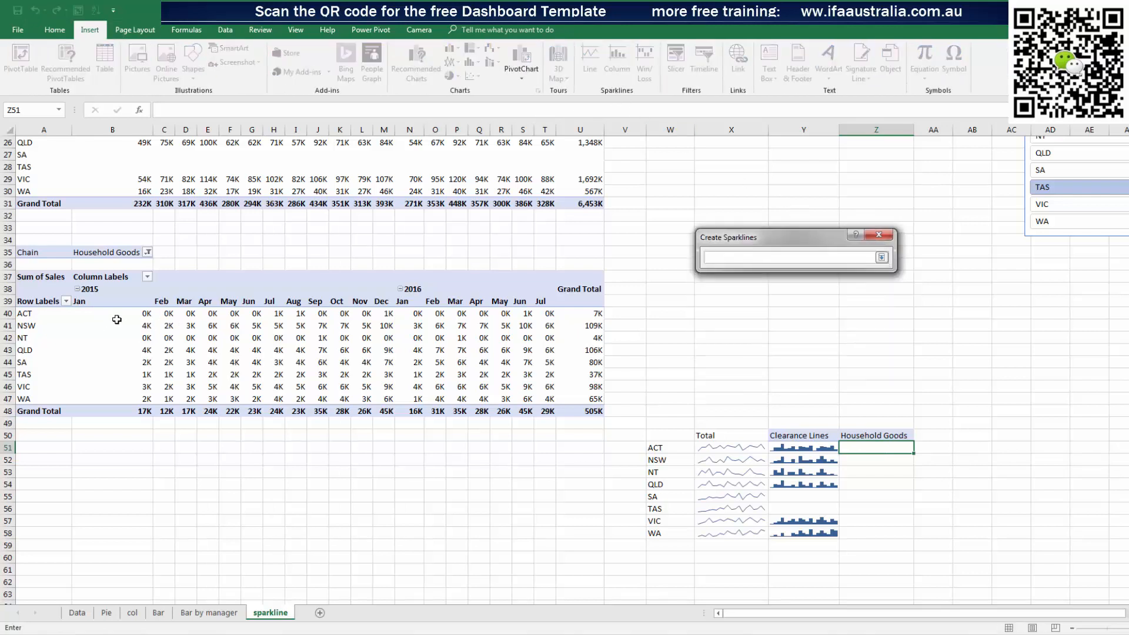
pyautogui.moveTo(98, 314); pyautogui.dragTo(550, 313)
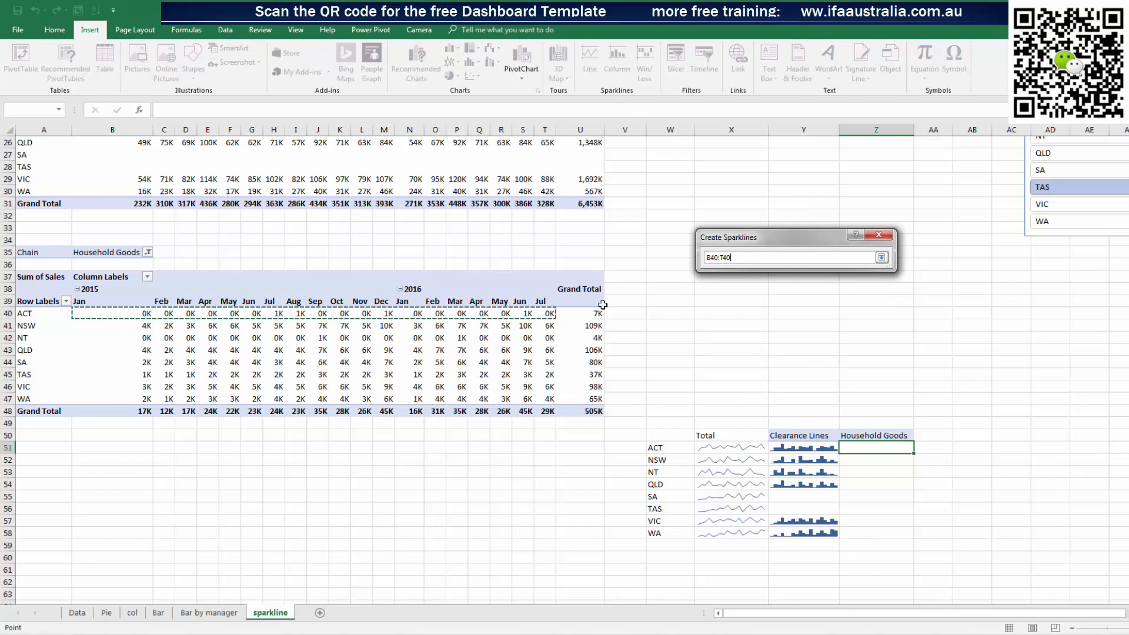
pyautogui.click(881, 257)
pyautogui.click(814, 336)
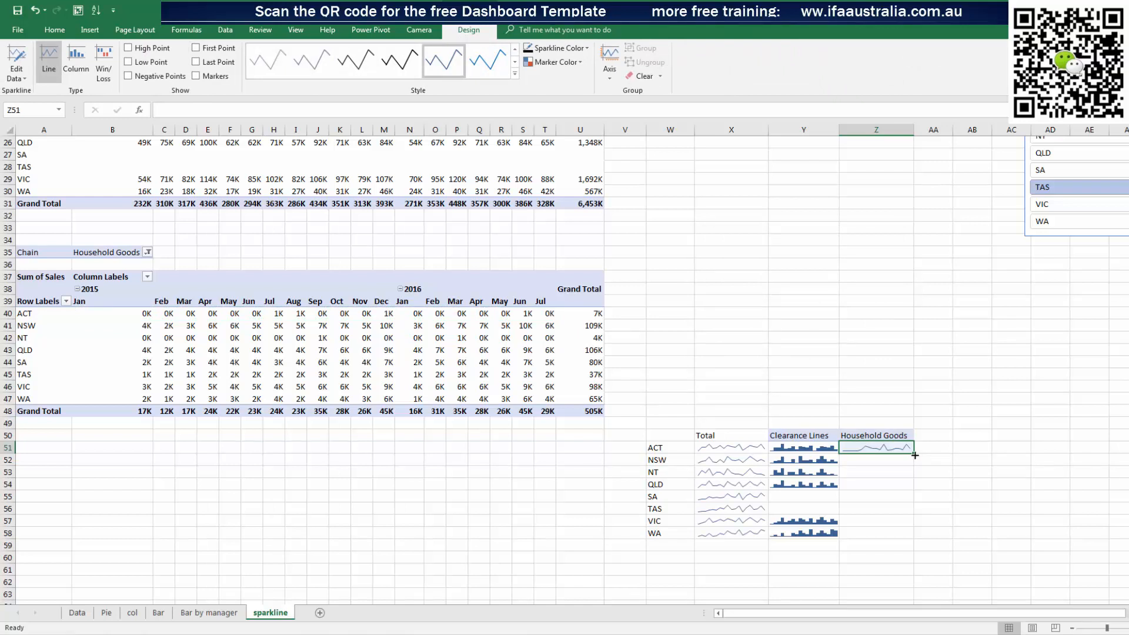
pyautogui.moveTo(914, 455); pyautogui.dragTo(911, 538)
pyautogui.click(976, 410)
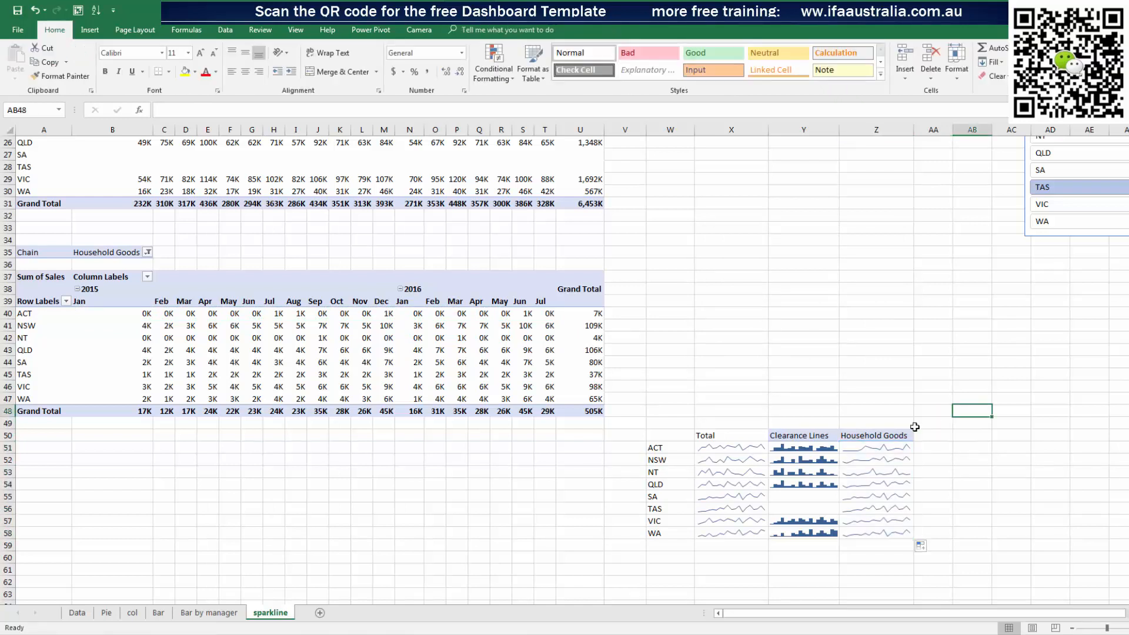
# Copy the formatting of the "Total" header in X50 onto the Clearance Lines and Household Goods headers in Y50:Z50
pyautogui.click(753, 436)
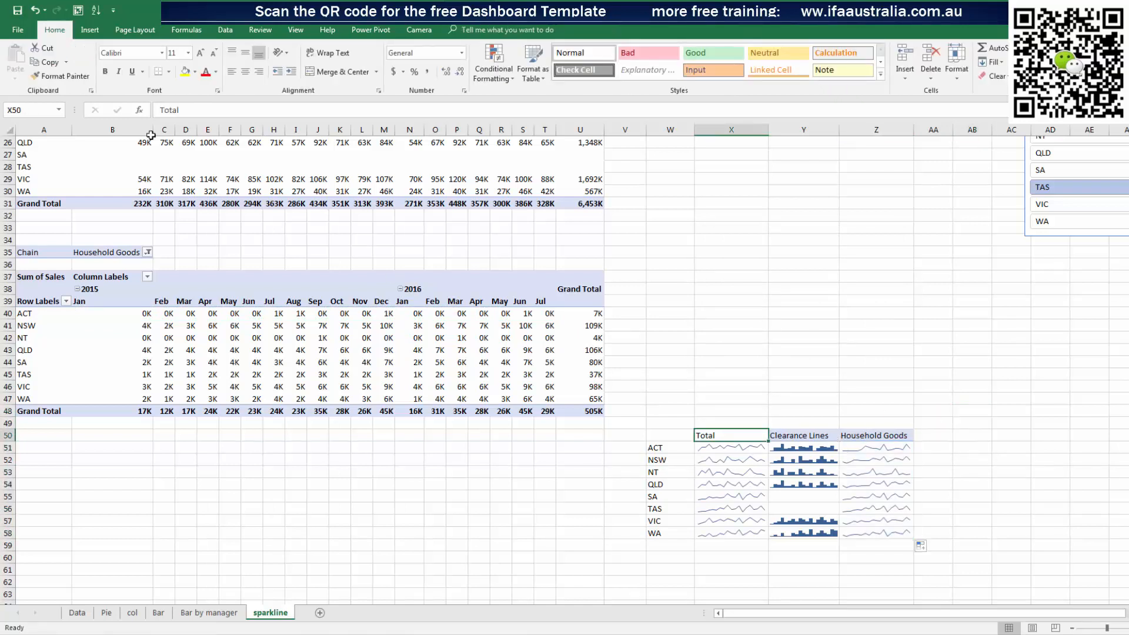
pyautogui.click(59, 75)
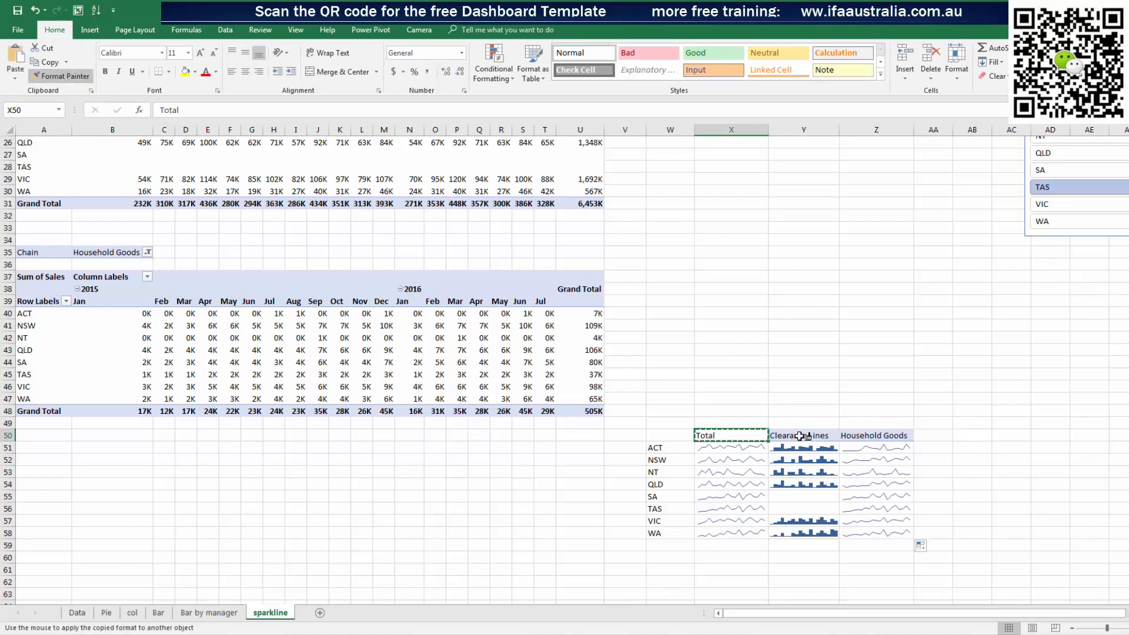
pyautogui.moveTo(805, 435); pyautogui.dragTo(890, 434)
pyautogui.click(983, 435)
# Try underlining the three header texts in X50:Z50, and undo the underline
pyautogui.moveTo(724, 435); pyautogui.dragTo(892, 430)
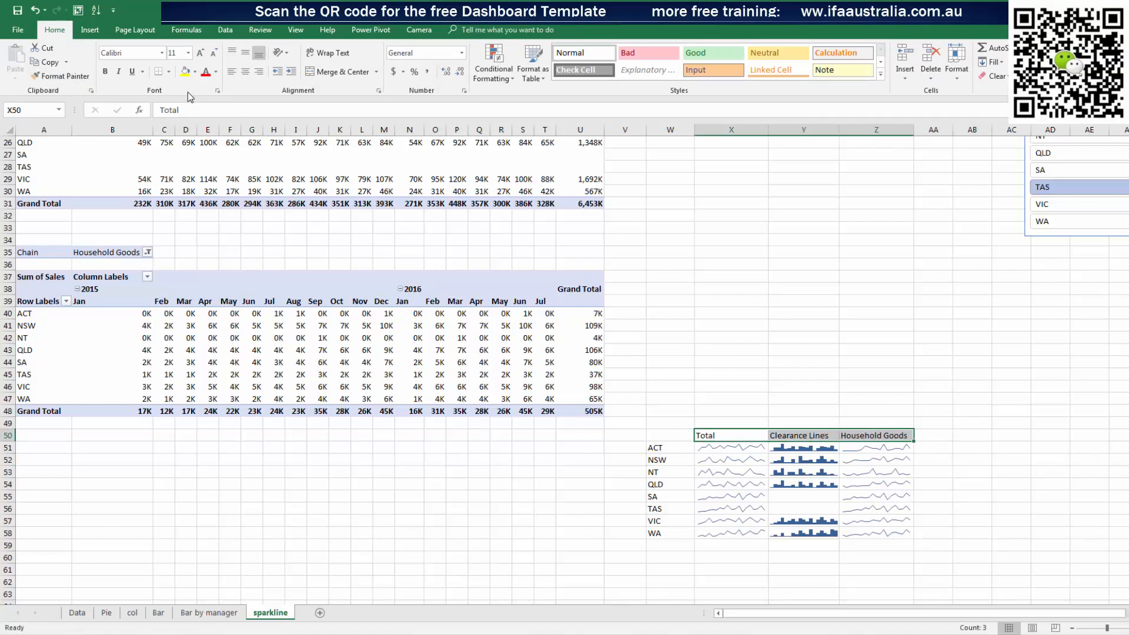
pyautogui.click(132, 71)
pyautogui.click(902, 303)
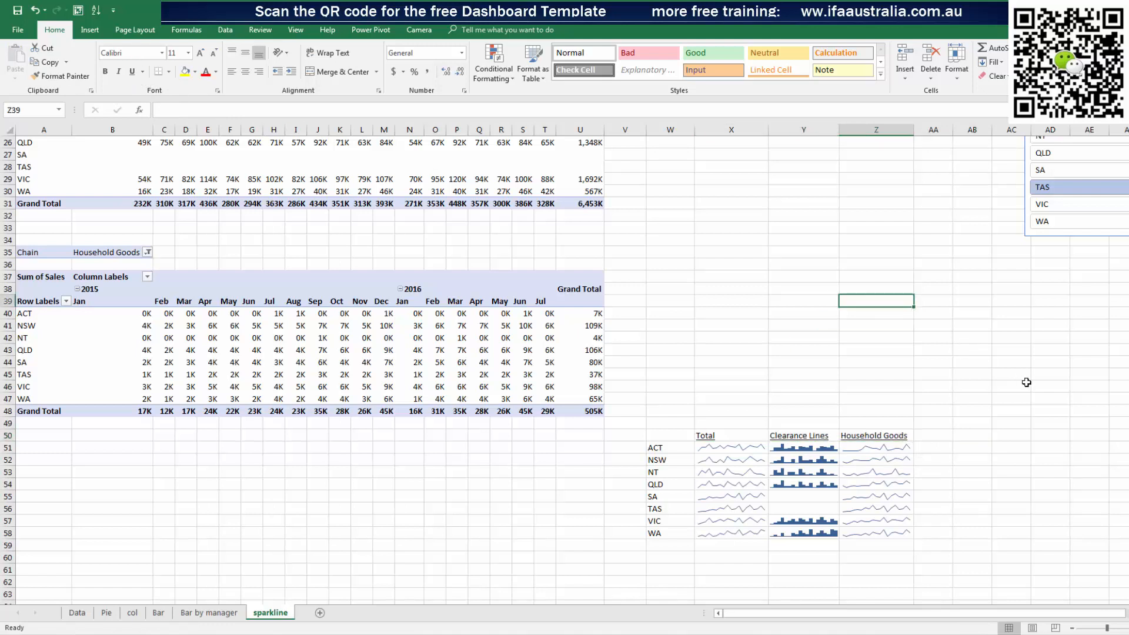
pyautogui.hotkey('ctrl', 'z')
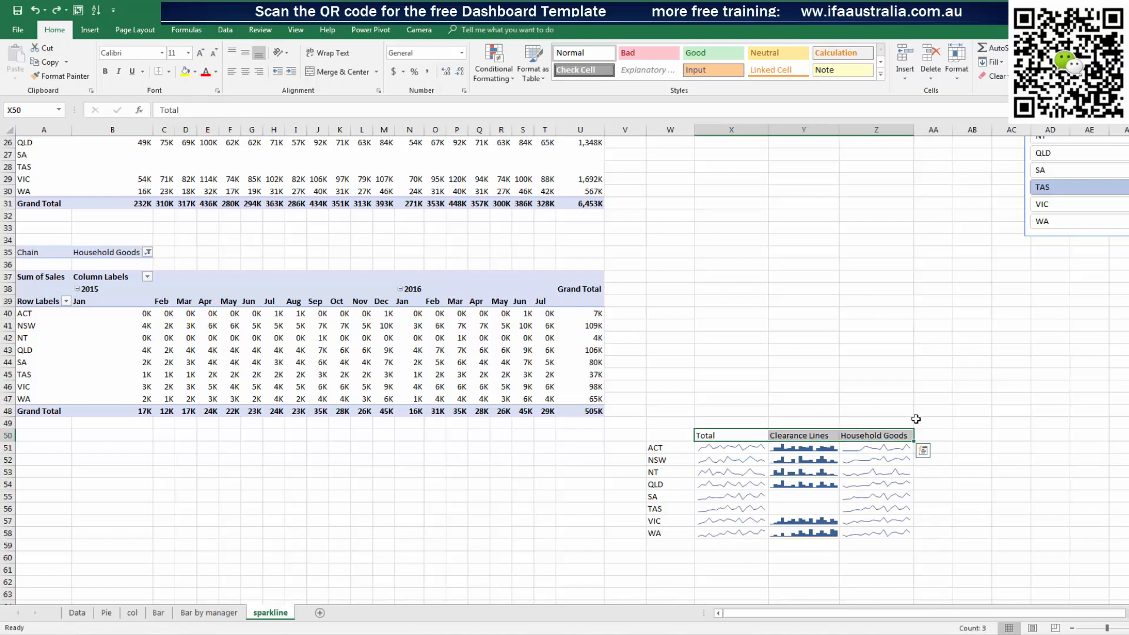
# Add a bottom border to the sparkline table's header cells X50:Z50
pyautogui.click(169, 71)
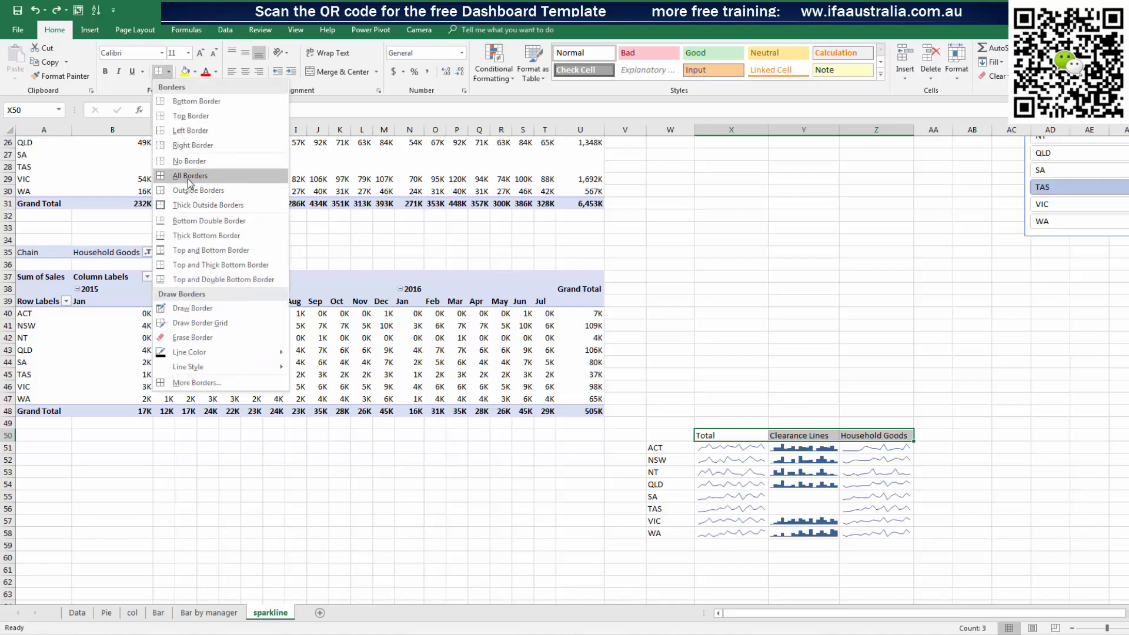
pyautogui.click(194, 101)
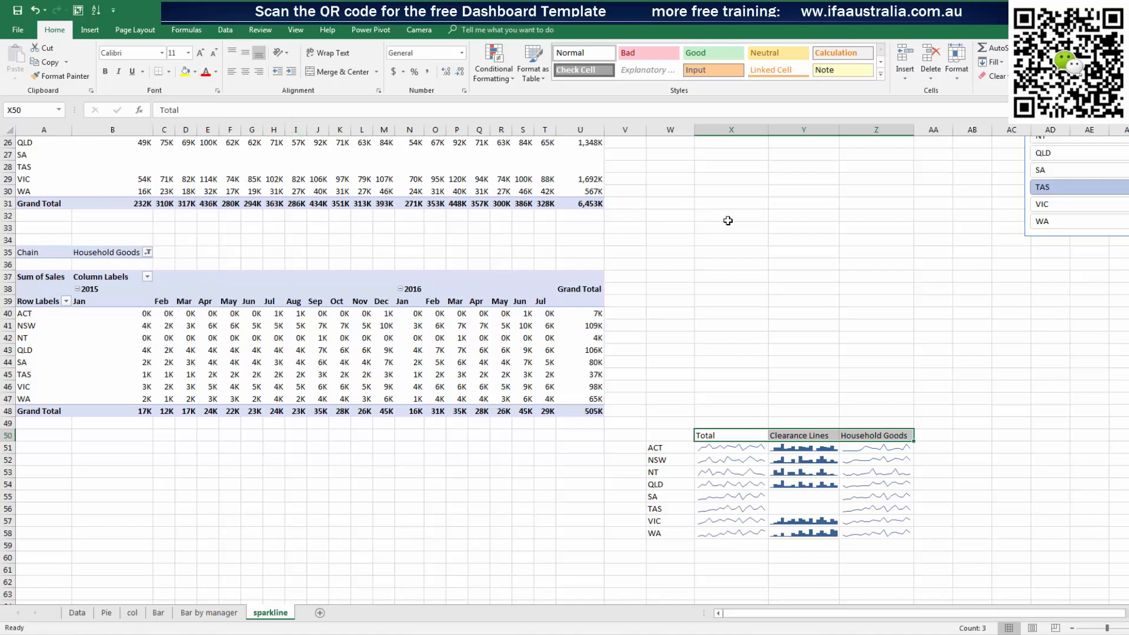
pyautogui.click(847, 239)
# Hide the gridlines on the sparkline sheet
pyautogui.click(295, 29)
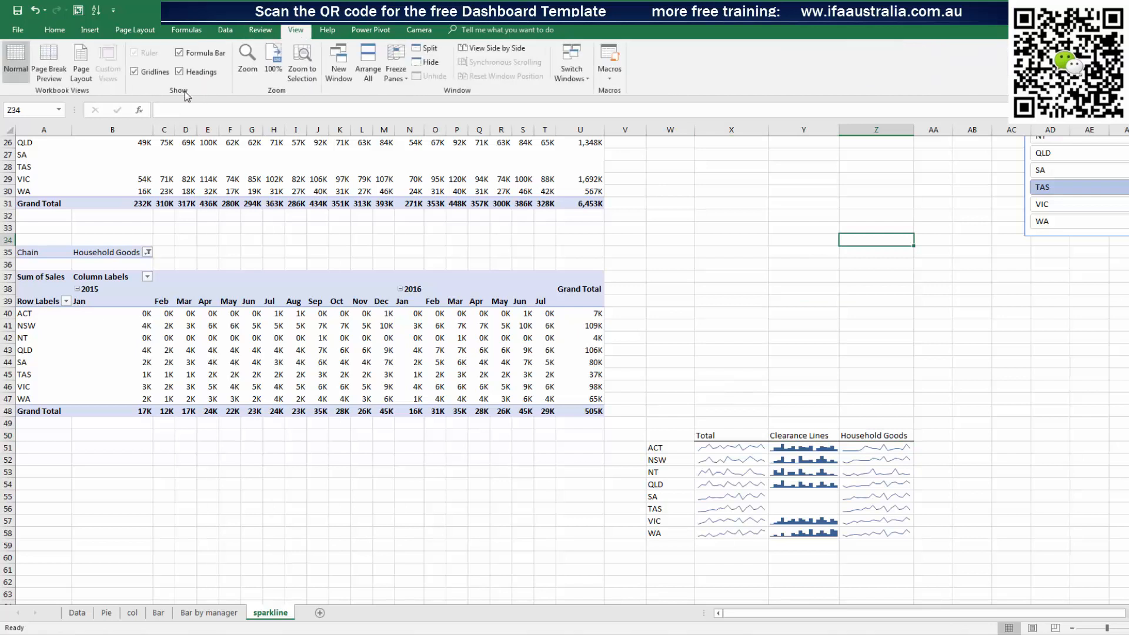
pyautogui.click(142, 74)
pyautogui.click(956, 339)
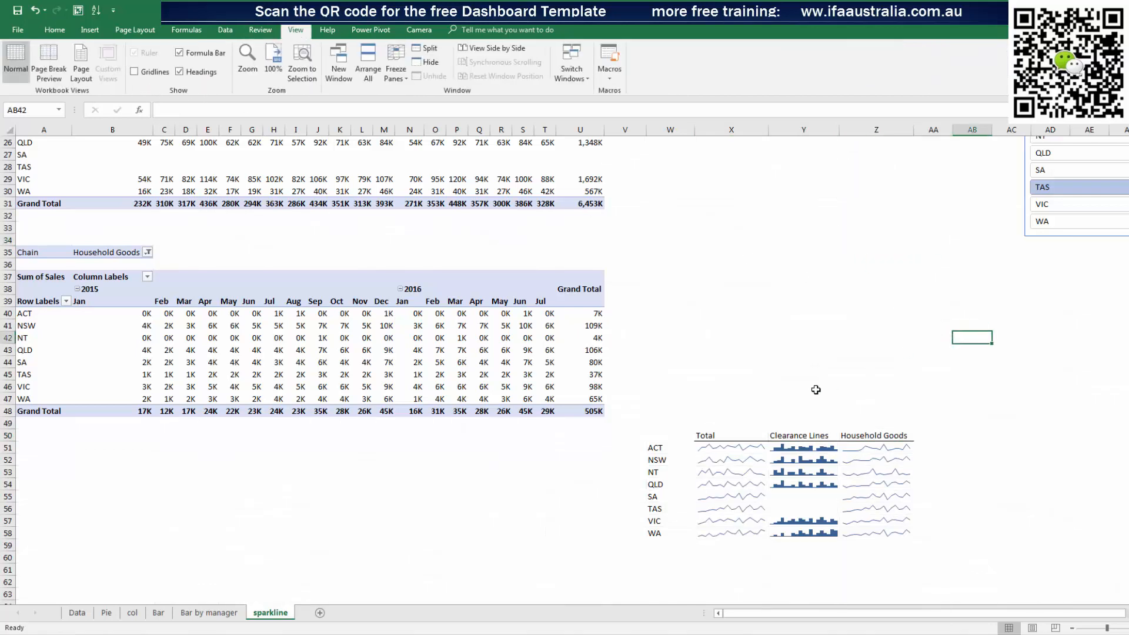
# Arrange the Category, State and Financial Year slicers in a row above the sparkline table, trying NSW and then TAS as the state
pyautogui.scroll(-3, 816, 385)
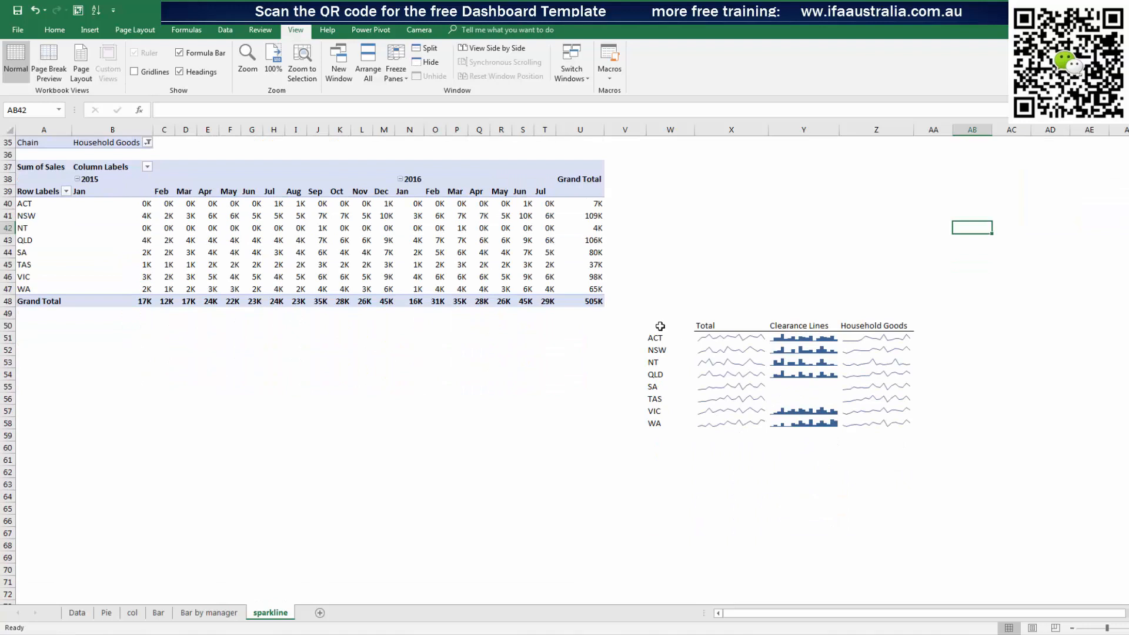
pyautogui.moveTo(665, 326); pyautogui.dragTo(899, 425)
pyautogui.scroll(3, 977, 400)
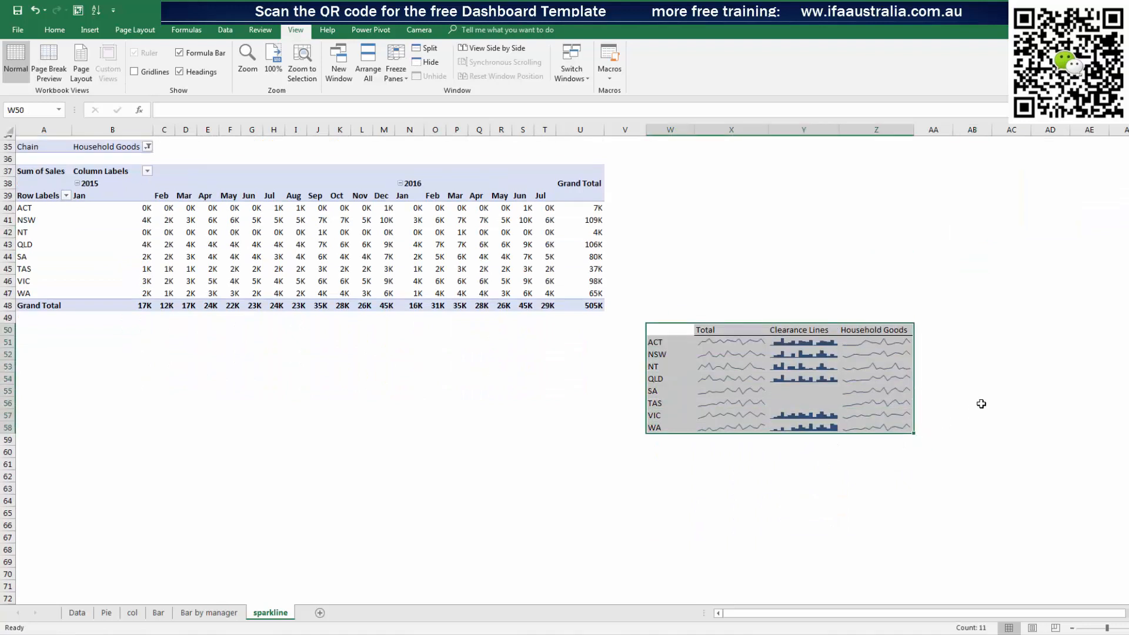
pyautogui.scroll(3, 977, 400)
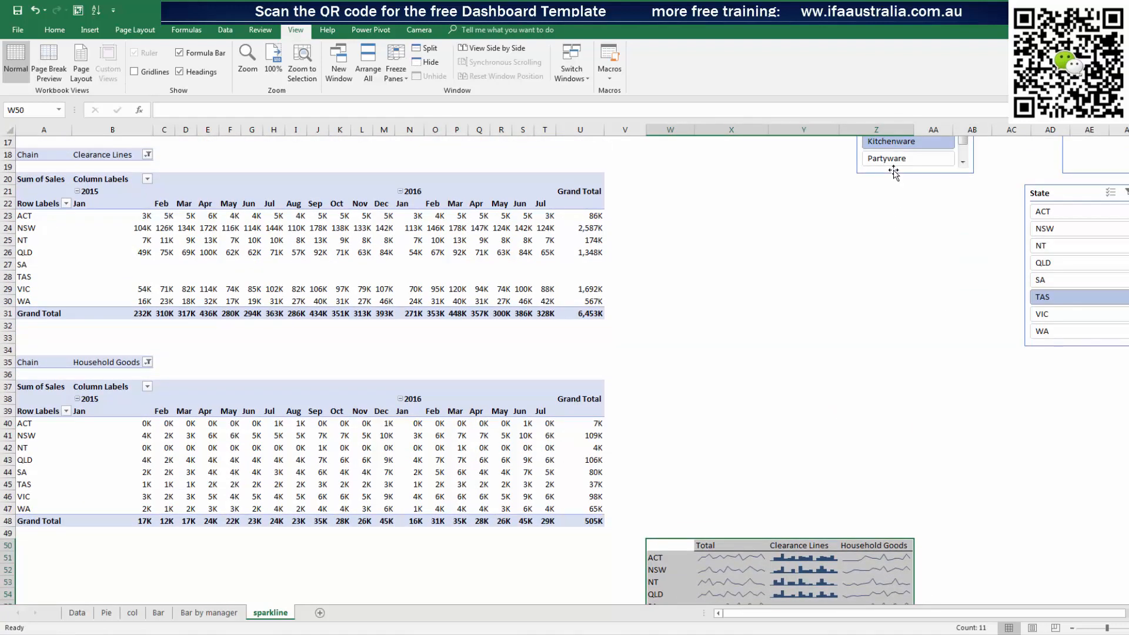
pyautogui.moveTo(894, 169); pyautogui.dragTo(722, 386)
pyautogui.moveTo(1053, 198); pyautogui.dragTo(873, 247)
pyautogui.click(864, 277)
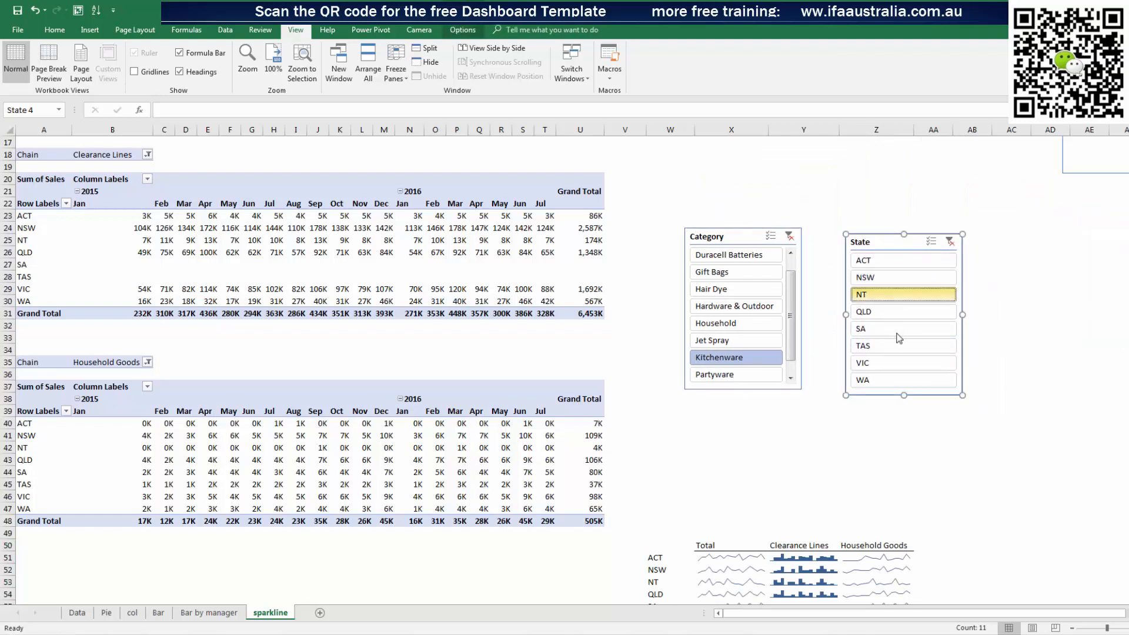
pyautogui.click(882, 345)
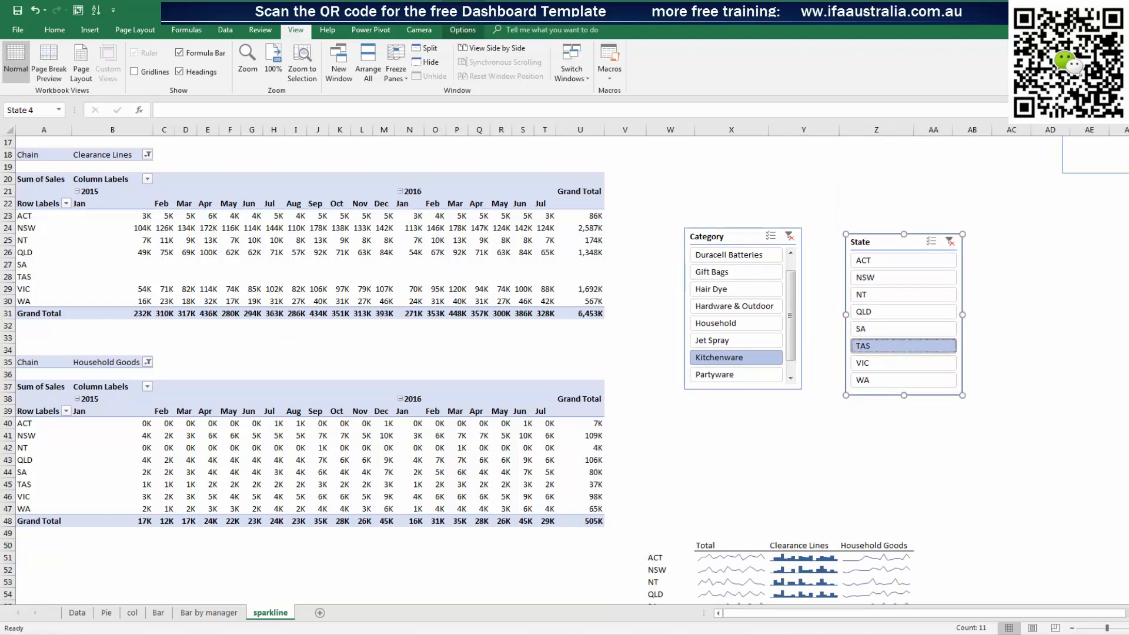
pyautogui.moveTo(1095, 167); pyautogui.dragTo(1036, 377)
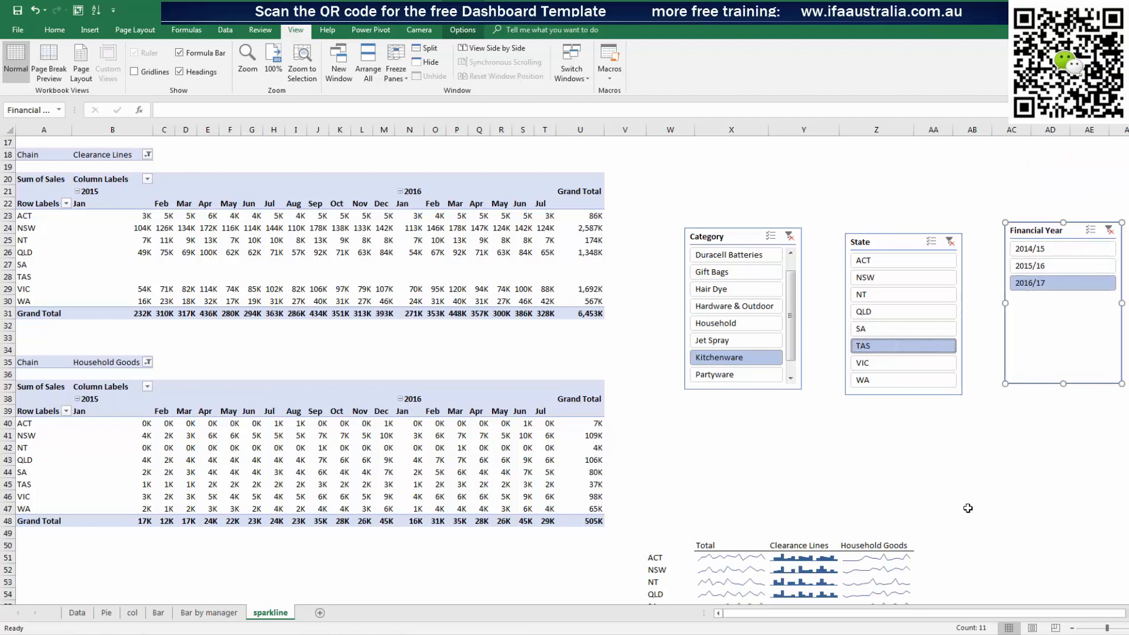
# Try 2014/15 in the Financial Year slicer, settle on 2015/16, and check the month columns of the Clearance Lines pivot table
pyautogui.click(1036, 266)
pyautogui.click(1039, 250)
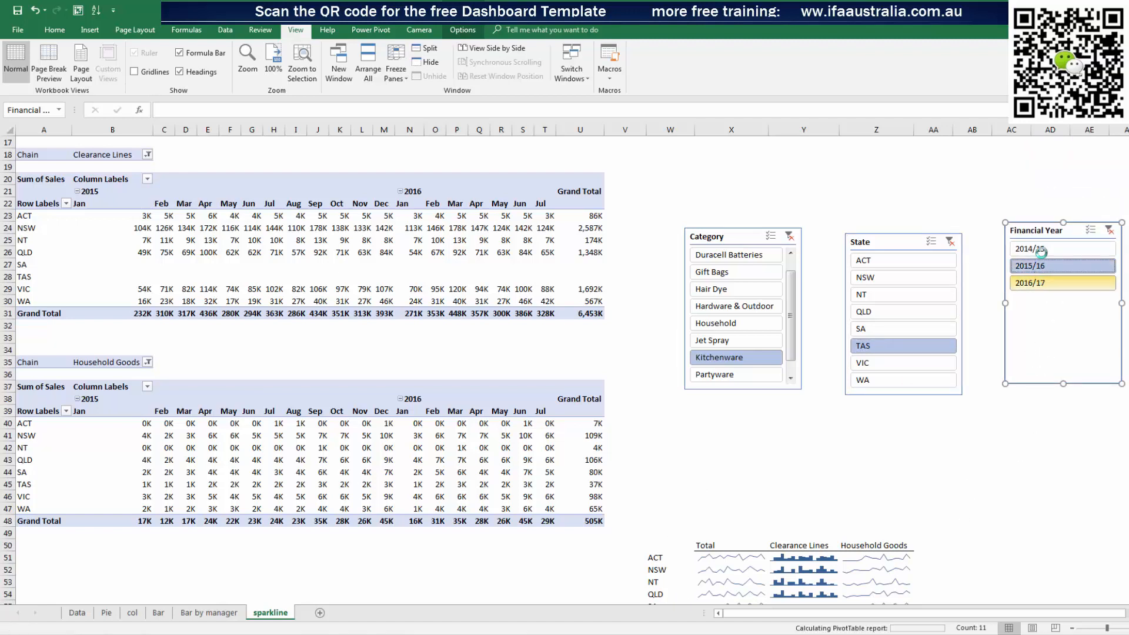
pyautogui.click(1042, 266)
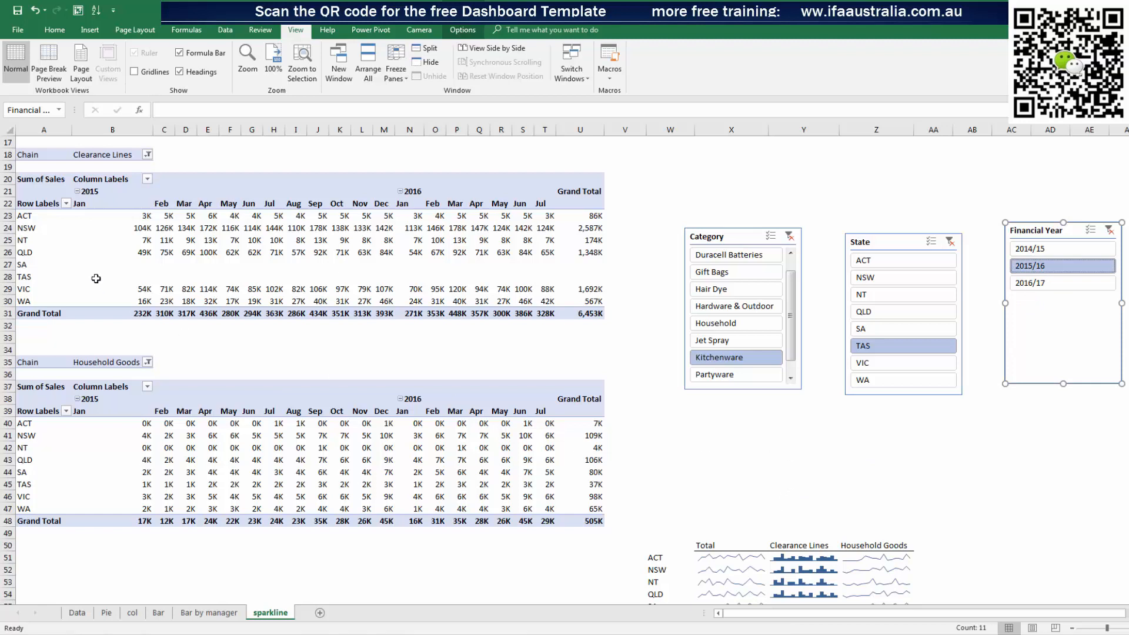
pyautogui.moveTo(115, 205); pyautogui.dragTo(438, 215)
pyautogui.click(843, 463)
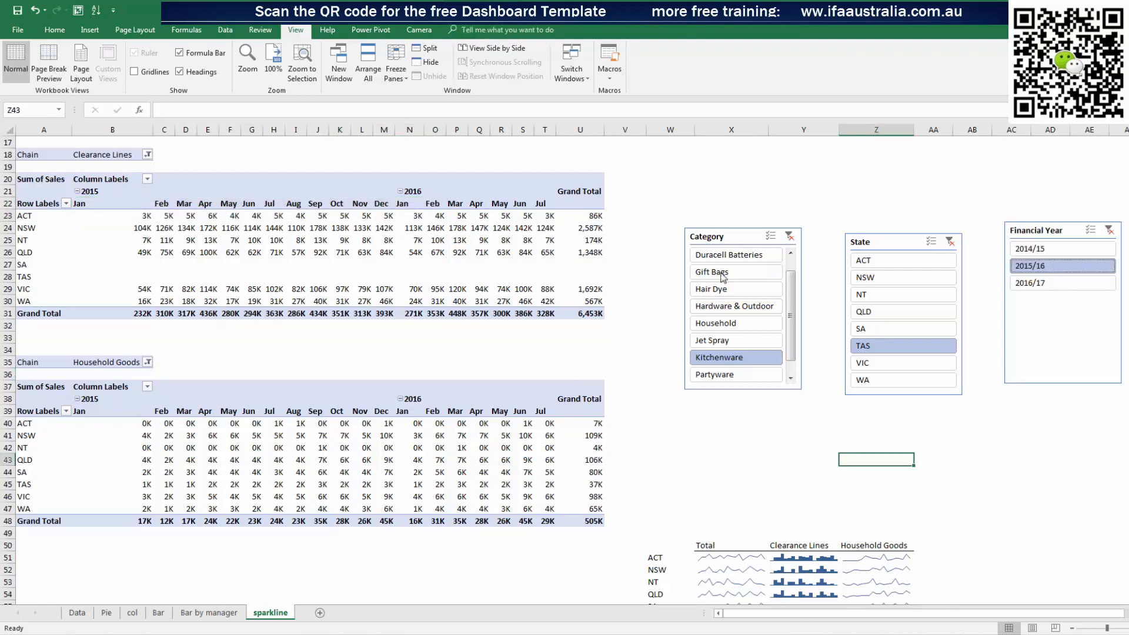
# Test the sparklines with the Category slicer on Hardware & Outdoor, Hair Dye and Household, ending on Duracell Batteries
pyautogui.click(734, 306)
pyautogui.scroll(-2, 758, 343)
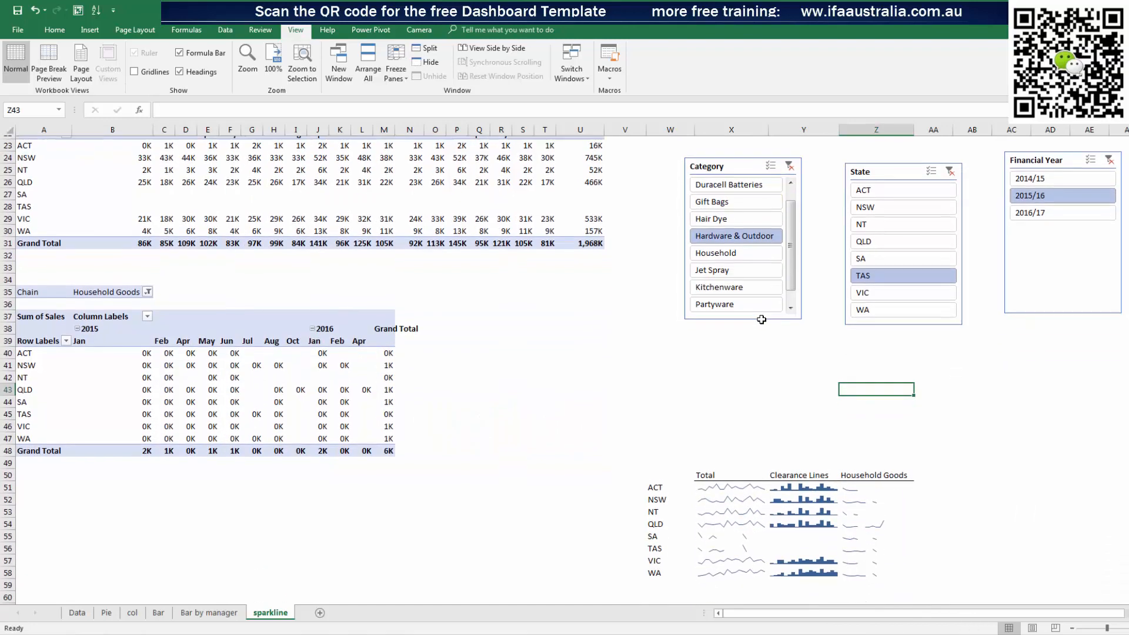
pyautogui.click(742, 216)
pyautogui.click(739, 252)
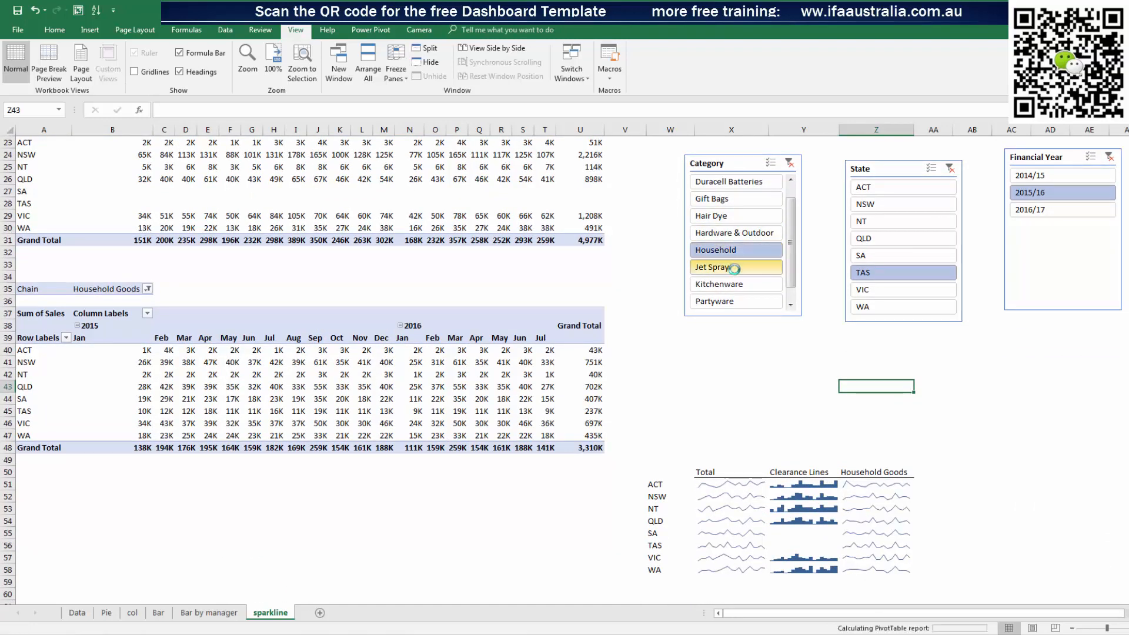
pyautogui.click(728, 182)
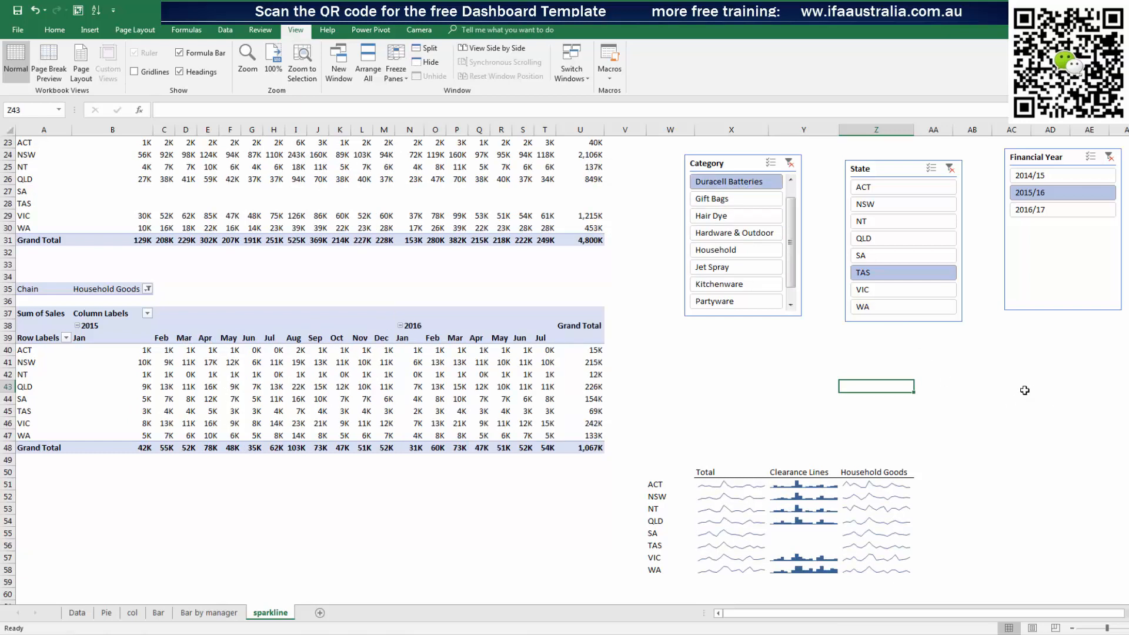
pyautogui.hotkey('alt', 'Tab')
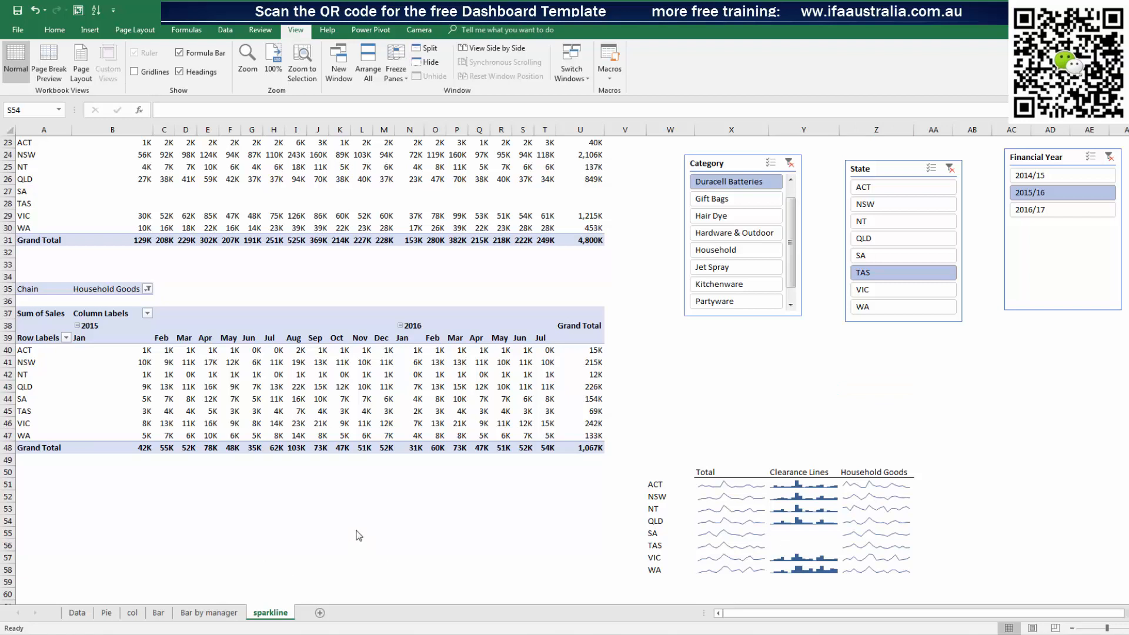
# Add a new worksheet after the sparkline sheet and name it "Treemap"
pyautogui.click(320, 613)
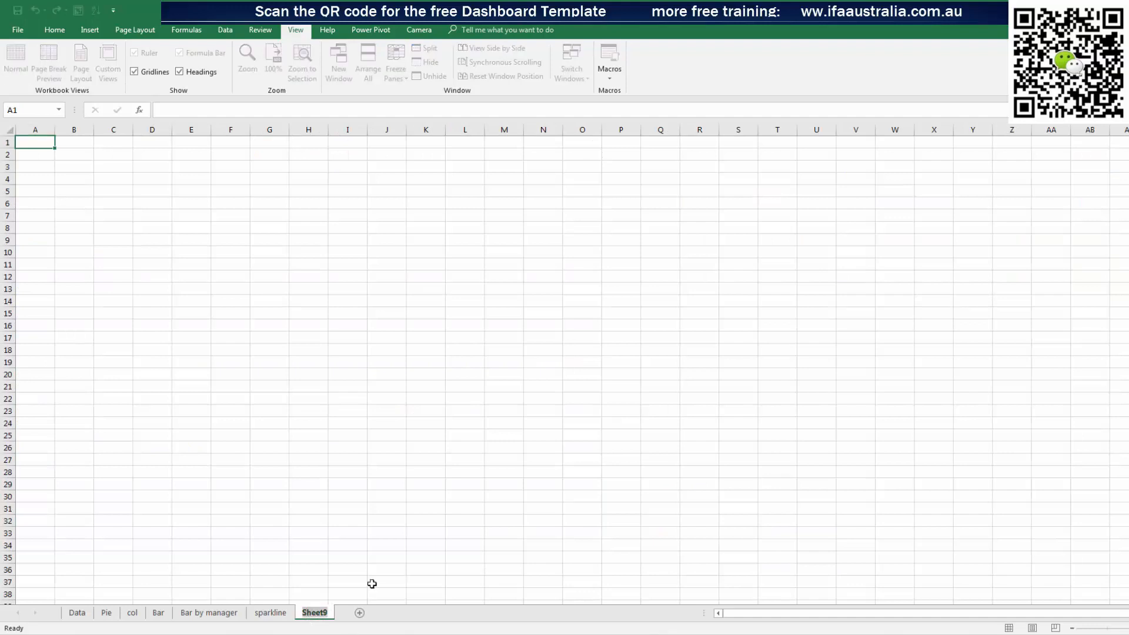
pyautogui.write('Treemap')
pyautogui.click(334, 414)
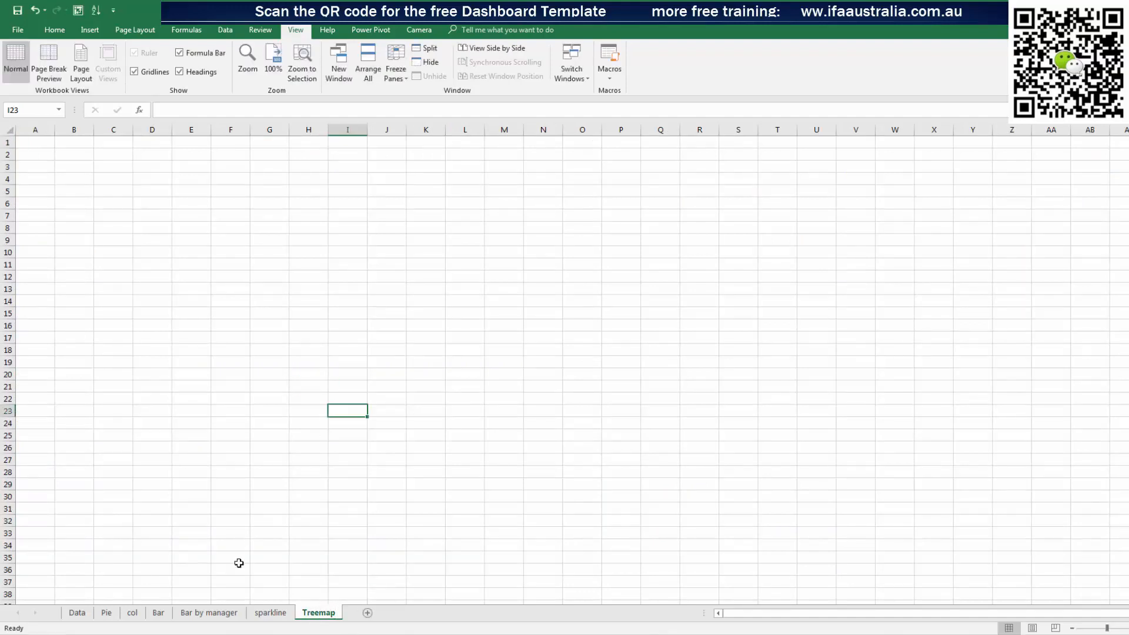
# Copy the chain sales pivot table from the Pie sheet into the Treemap sheet at B2 and widen column B
pyautogui.click(114, 612)
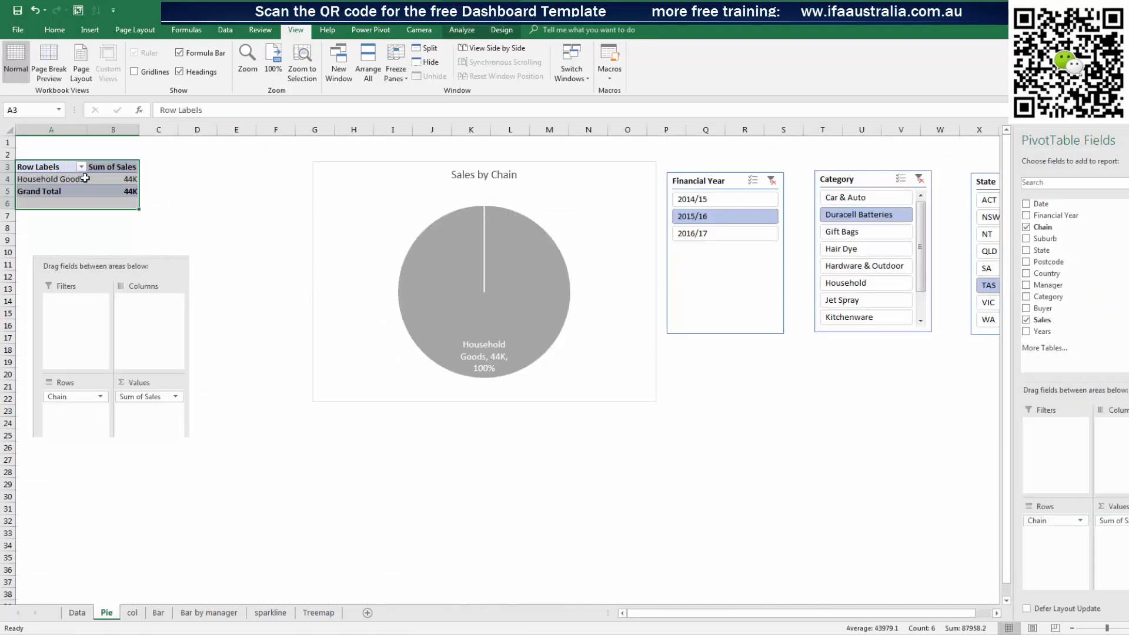
pyautogui.hotkey('ctrl', 'c')
pyautogui.click(318, 612)
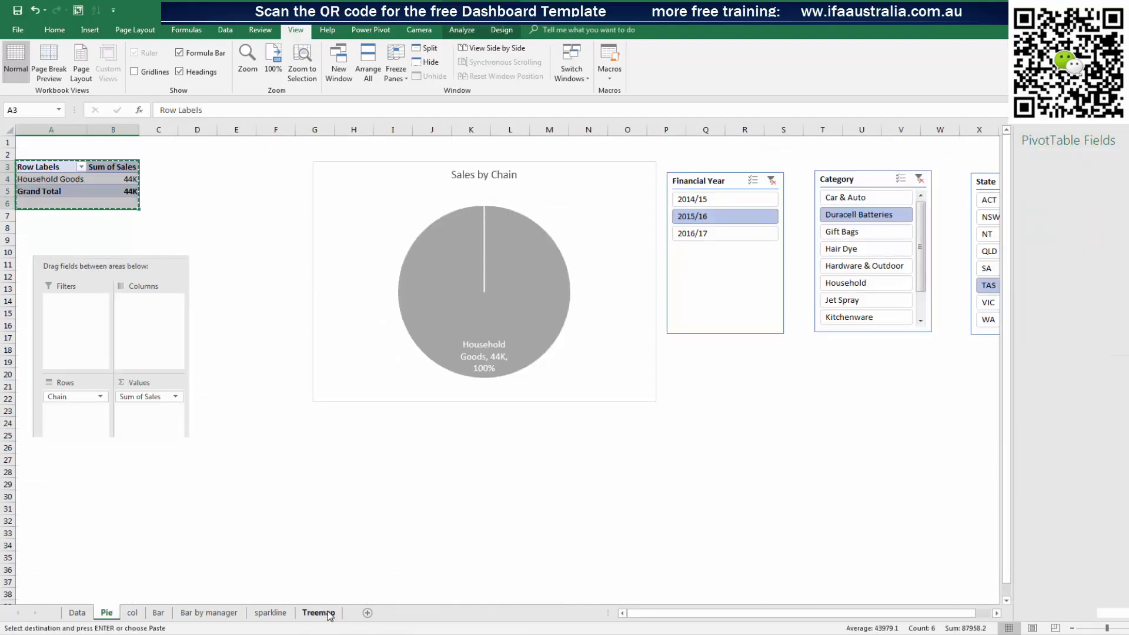
pyautogui.click(75, 160)
pyautogui.hotkey('ctrl', 'v')
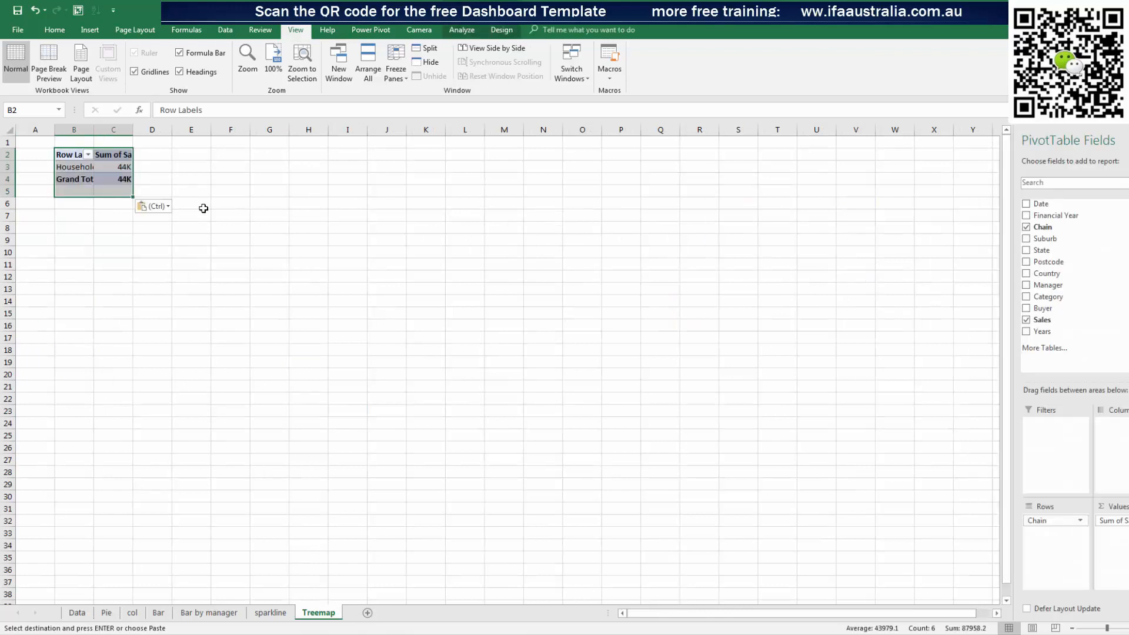
pyautogui.moveTo(93, 130); pyautogui.dragTo(113, 130)
pyautogui.click(238, 262)
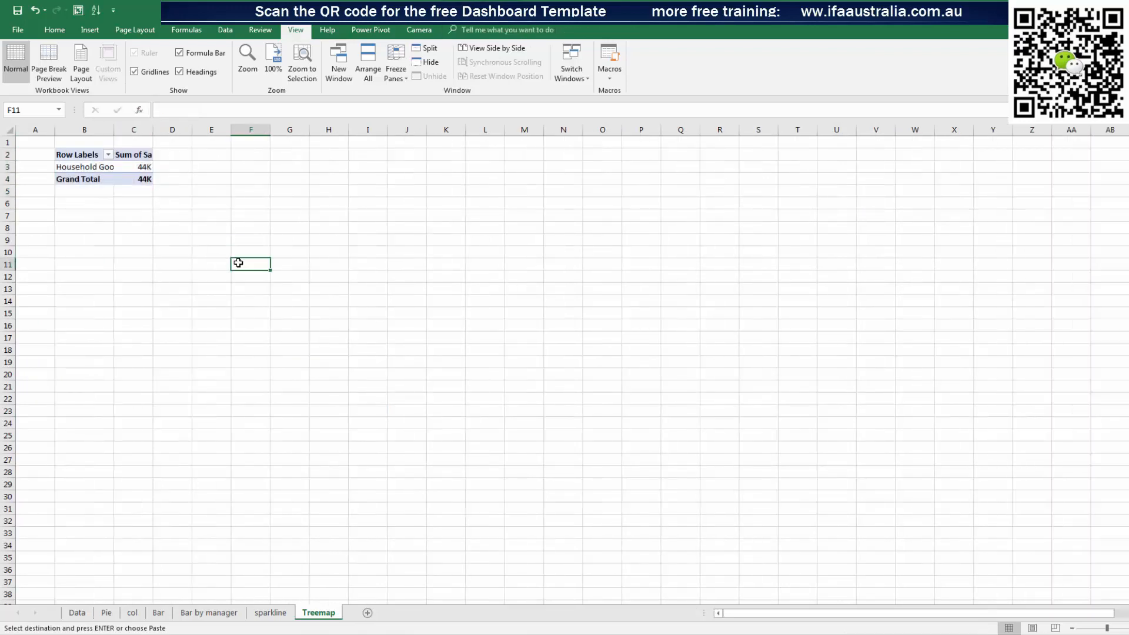
# Rearrange the Treemap pivot table: remove Chain, use Financial Year as report filter and Category as rows
pyautogui.click(99, 167)
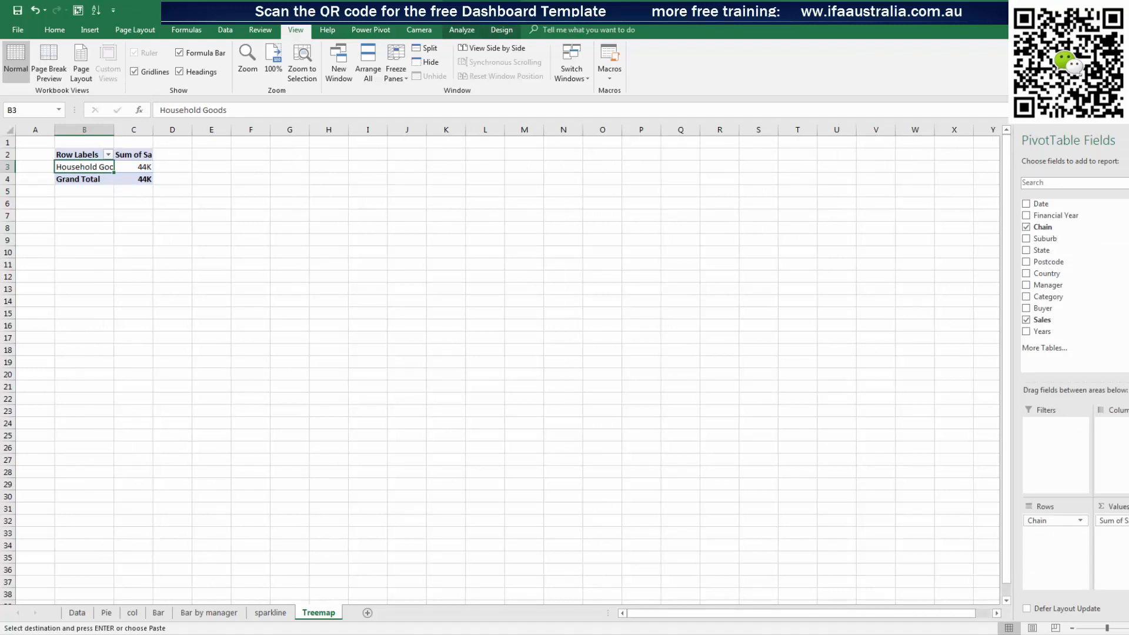
pyautogui.hotkey('alt', 'Tab')
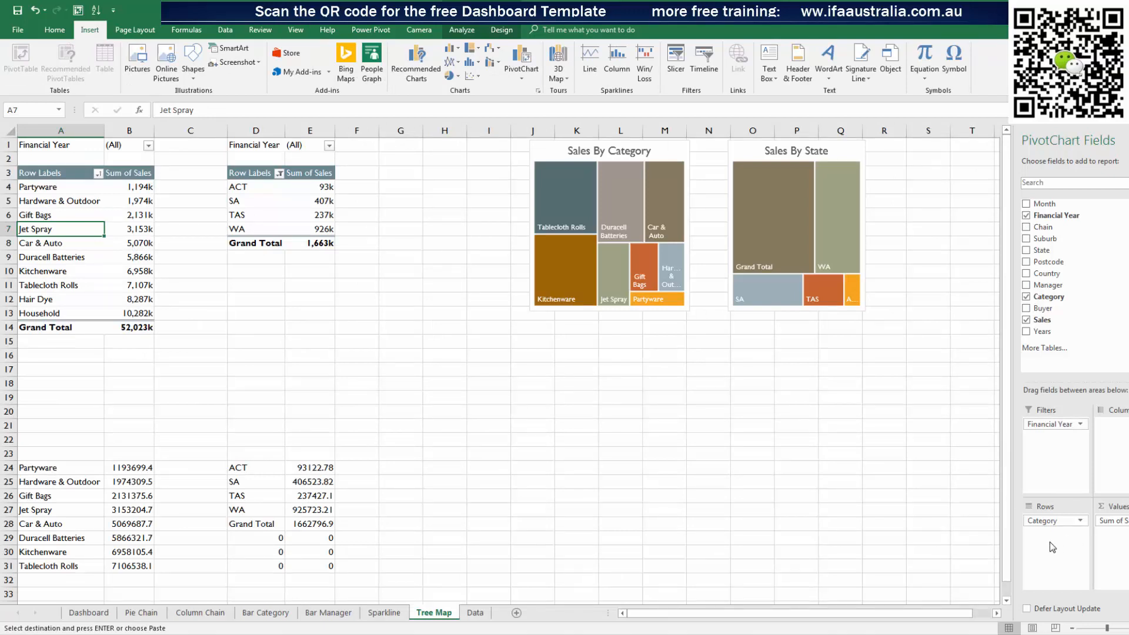
pyautogui.hotkey('alt', 'Tab')
pyautogui.moveTo(1071, 521); pyautogui.dragTo(864, 352)
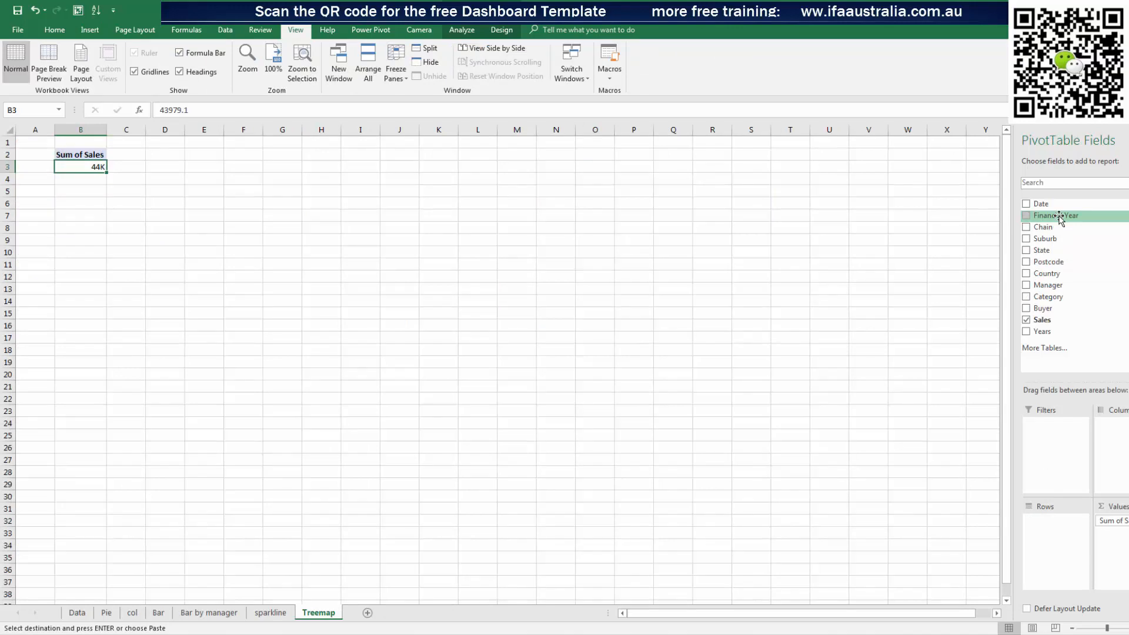
pyautogui.moveTo(1059, 219); pyautogui.dragTo(1055, 446)
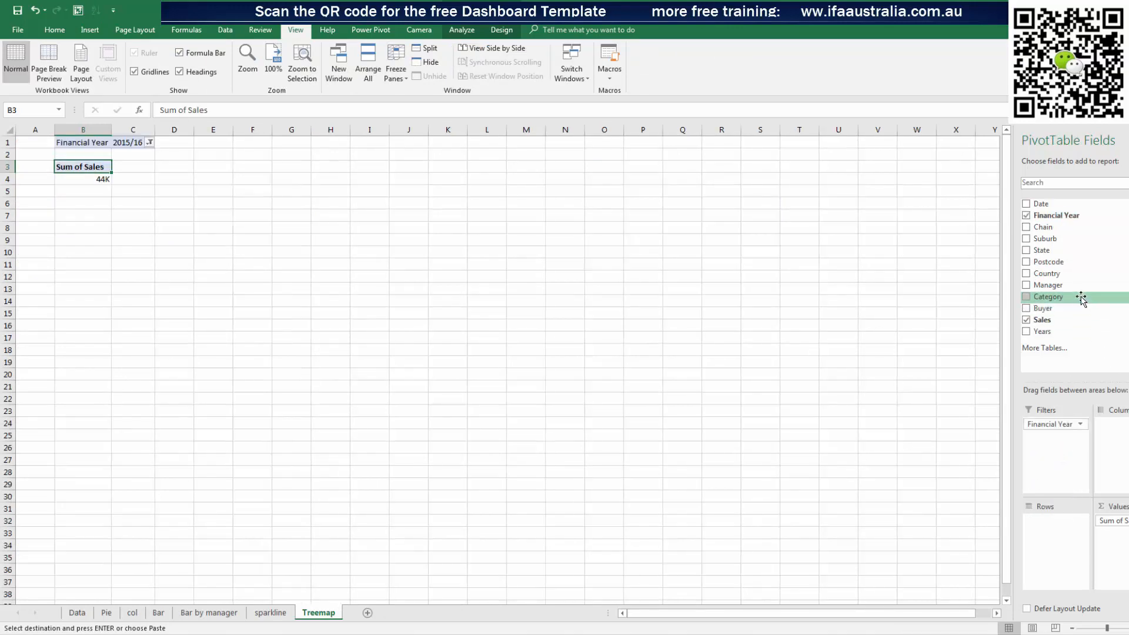
pyautogui.moveTo(1082, 299); pyautogui.dragTo(1083, 548)
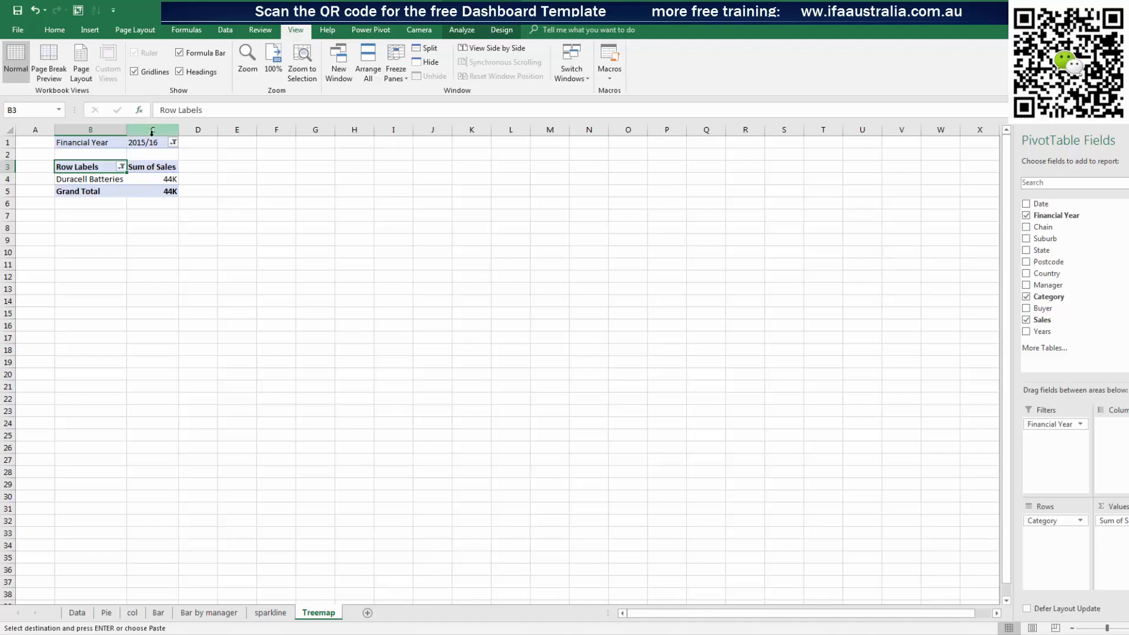
# Set the Treemap pivot table's Financial Year filter to (All)
pyautogui.click(173, 142)
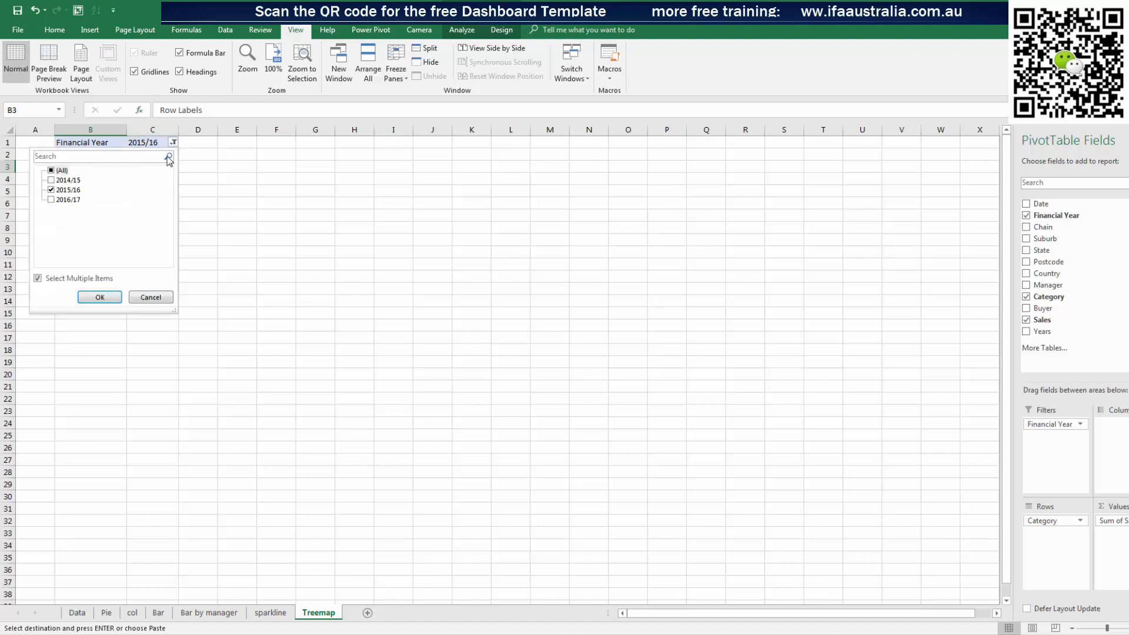
pyautogui.click(51, 170)
pyautogui.click(114, 296)
pyautogui.click(151, 336)
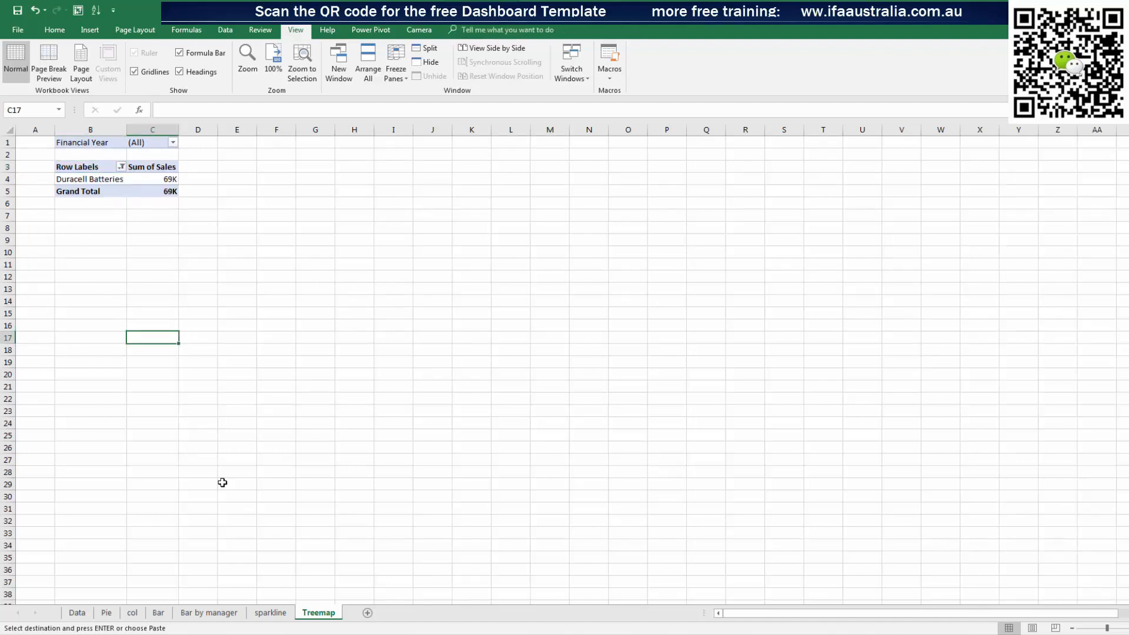
# Copy the Category, State and Financial Year slicers from the sparkline sheet into the Treemap sheet at B25
pyautogui.click(270, 613)
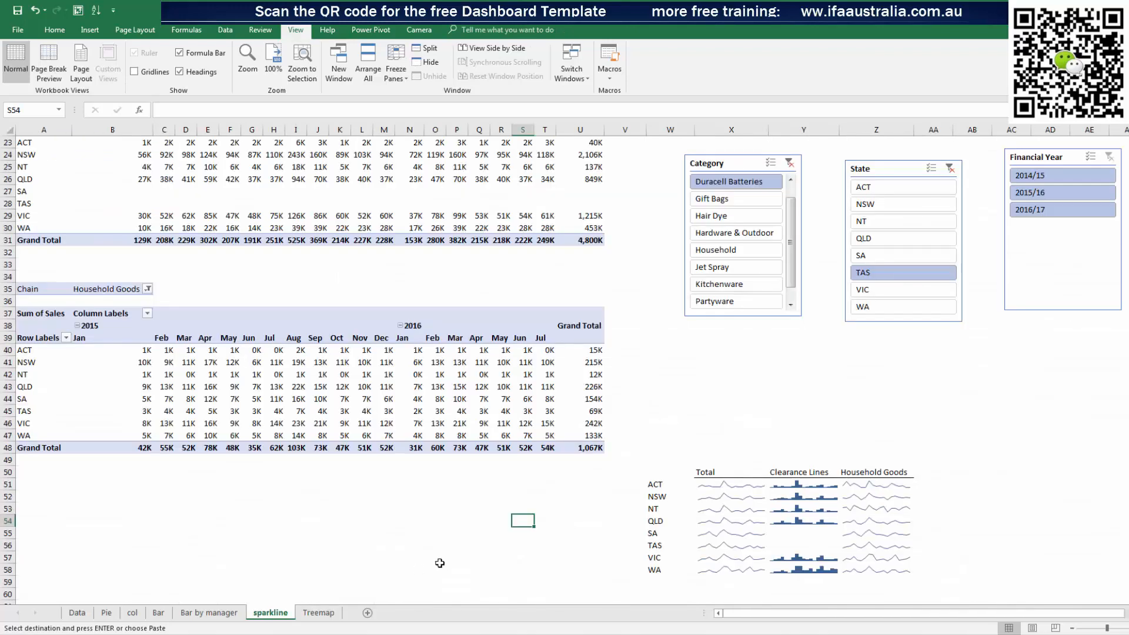
pyautogui.click(742, 154)
pyautogui.keyDown('ctrl'); pyautogui.click(909, 167); pyautogui.keyUp('ctrl')
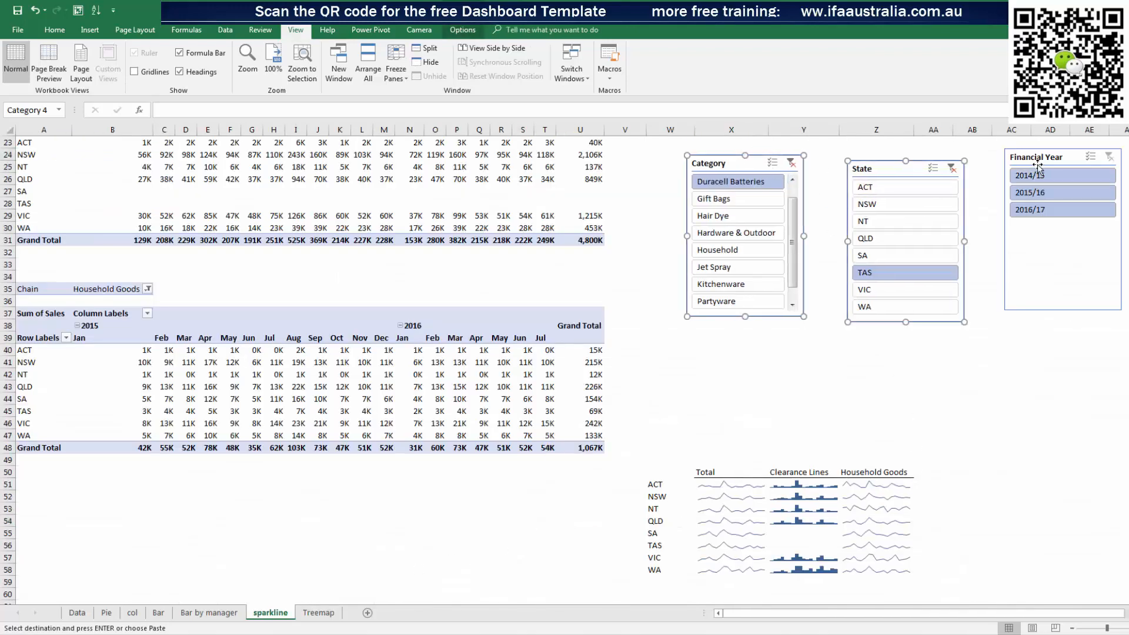
pyautogui.keyDown('ctrl'); pyautogui.click(1041, 157); pyautogui.keyUp('ctrl')
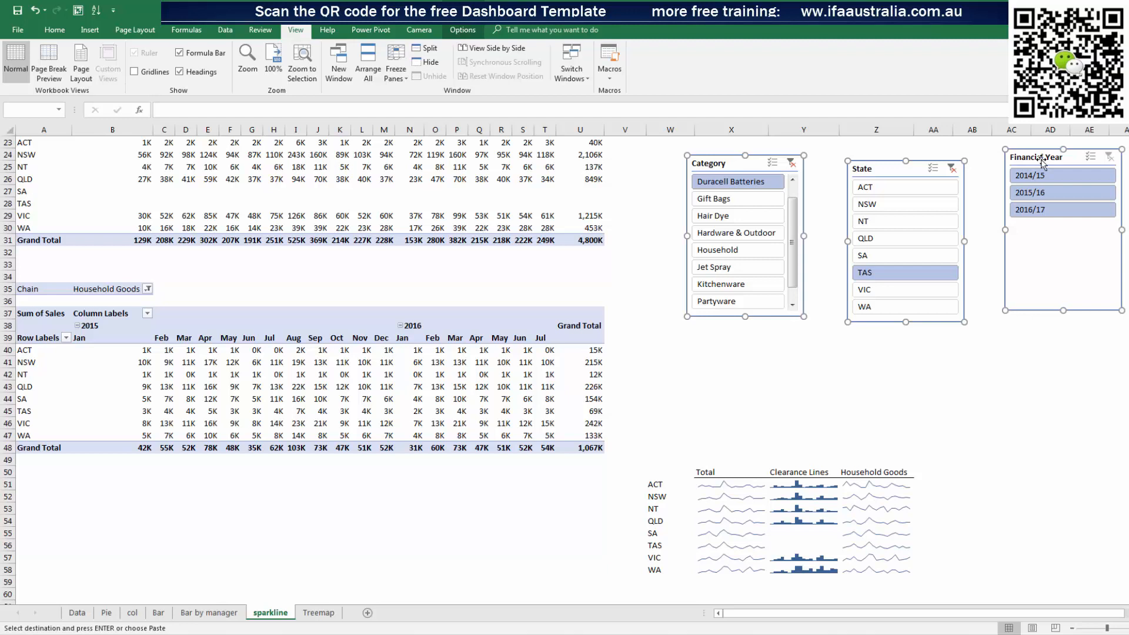
pyautogui.click(318, 613)
pyautogui.click(120, 438)
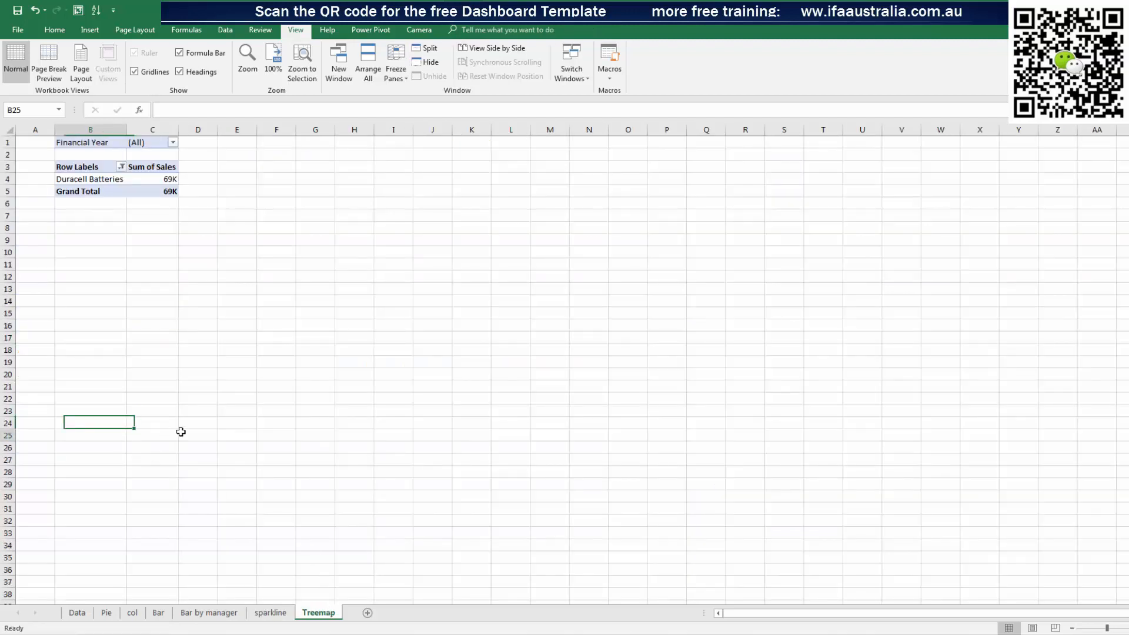
pyautogui.hotkey('ctrl', 'v')
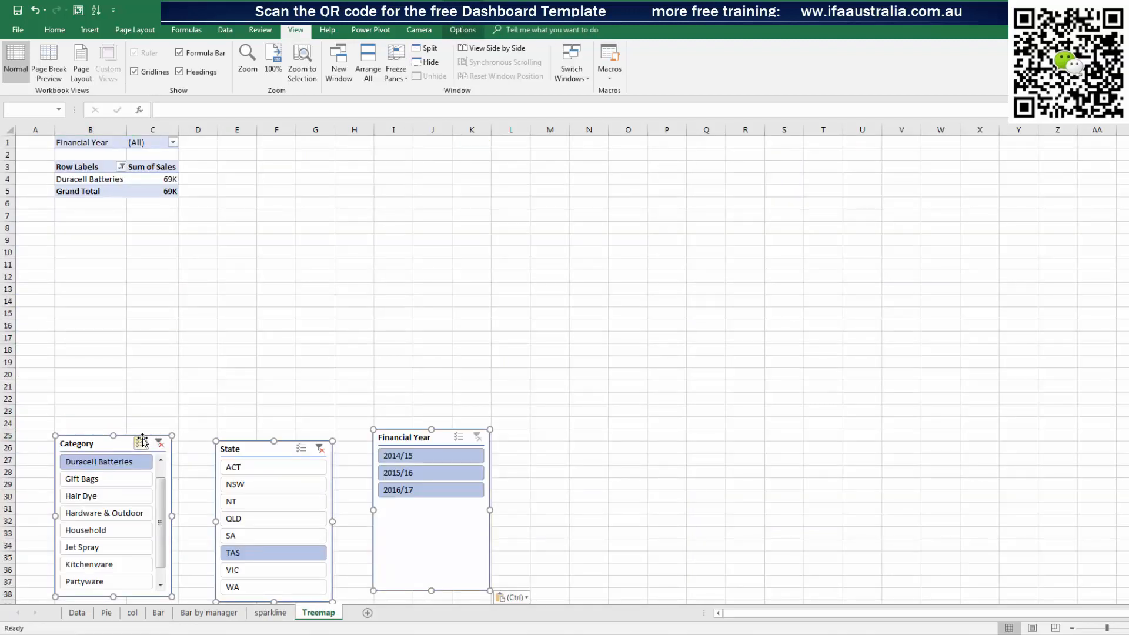
# Clear the Category slicer's filter so the Treemap pivot table includes every category
pyautogui.click(88, 180)
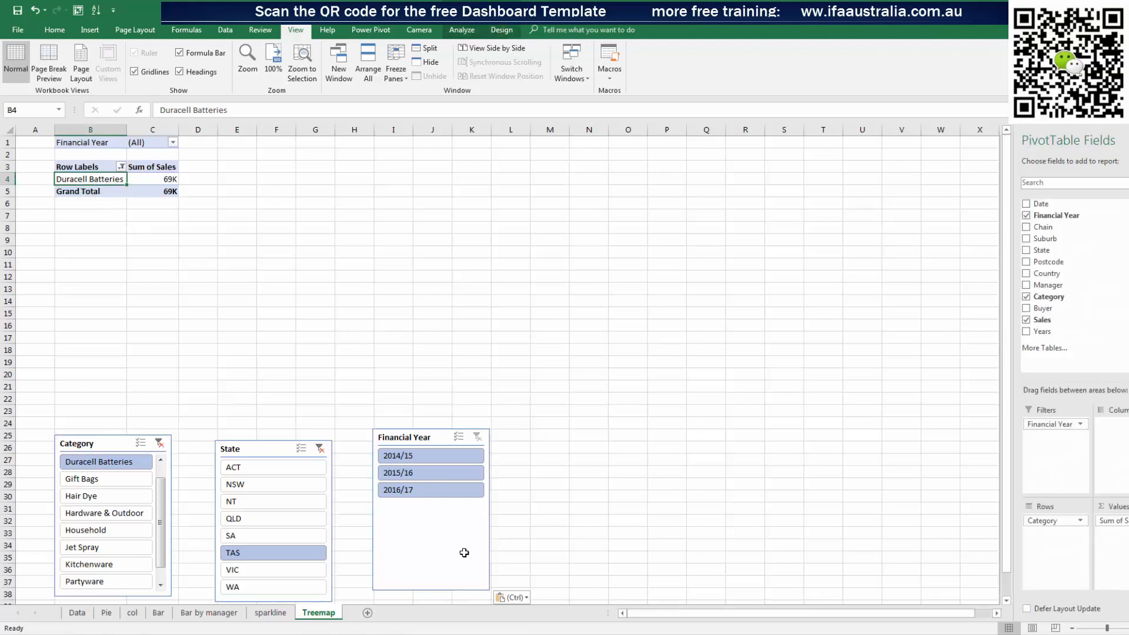
pyautogui.click(159, 443)
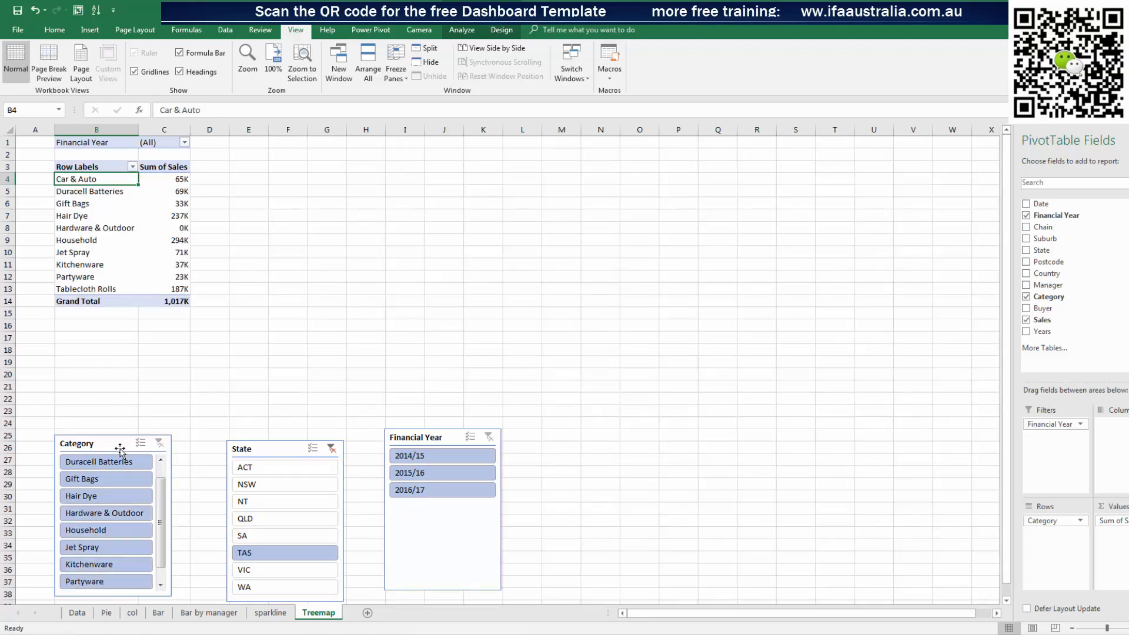
pyautogui.click(234, 377)
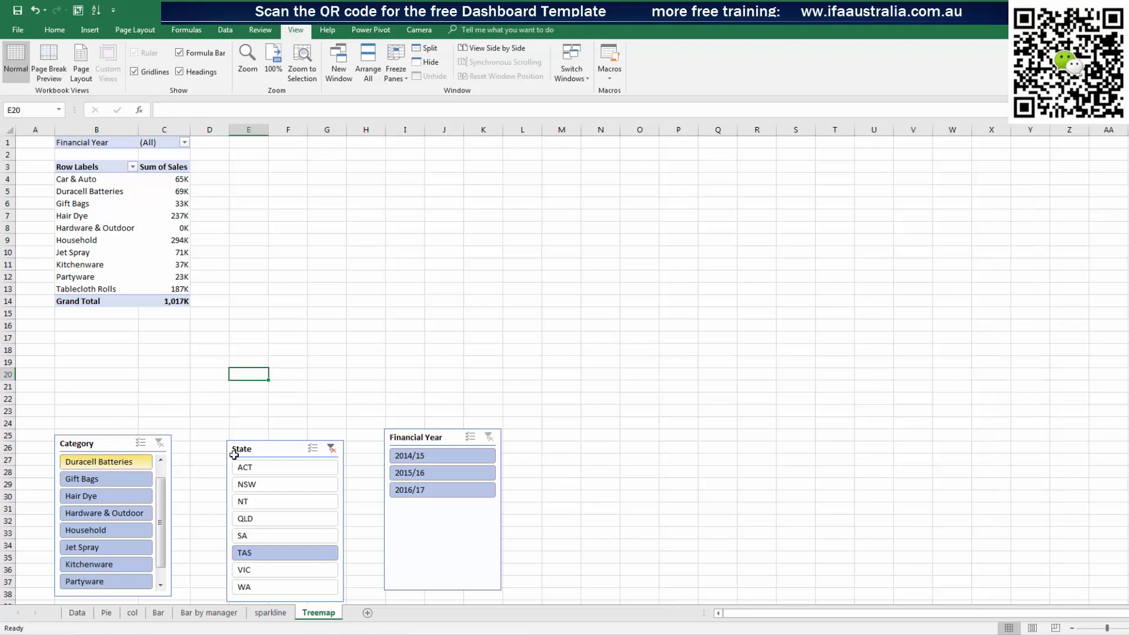
# Move the Financial Year, State and Category slicers across the Treemap sheet, clear of the area below the pivot table
pyautogui.moveTo(443, 435); pyautogui.dragTo(741, 429)
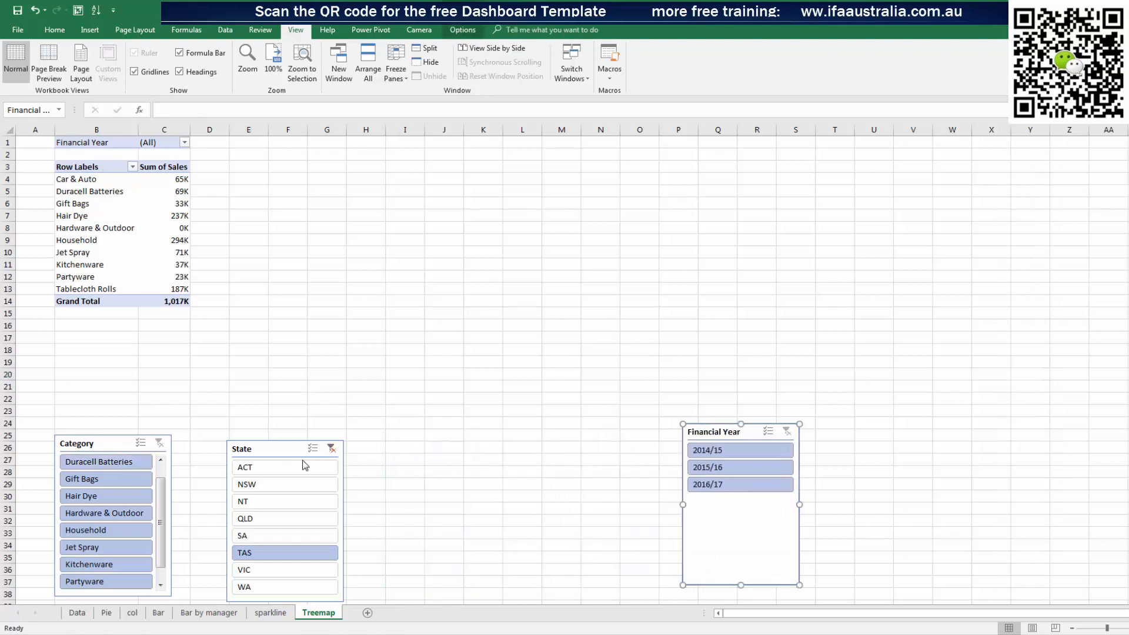
pyautogui.moveTo(272, 450); pyautogui.dragTo(568, 424)
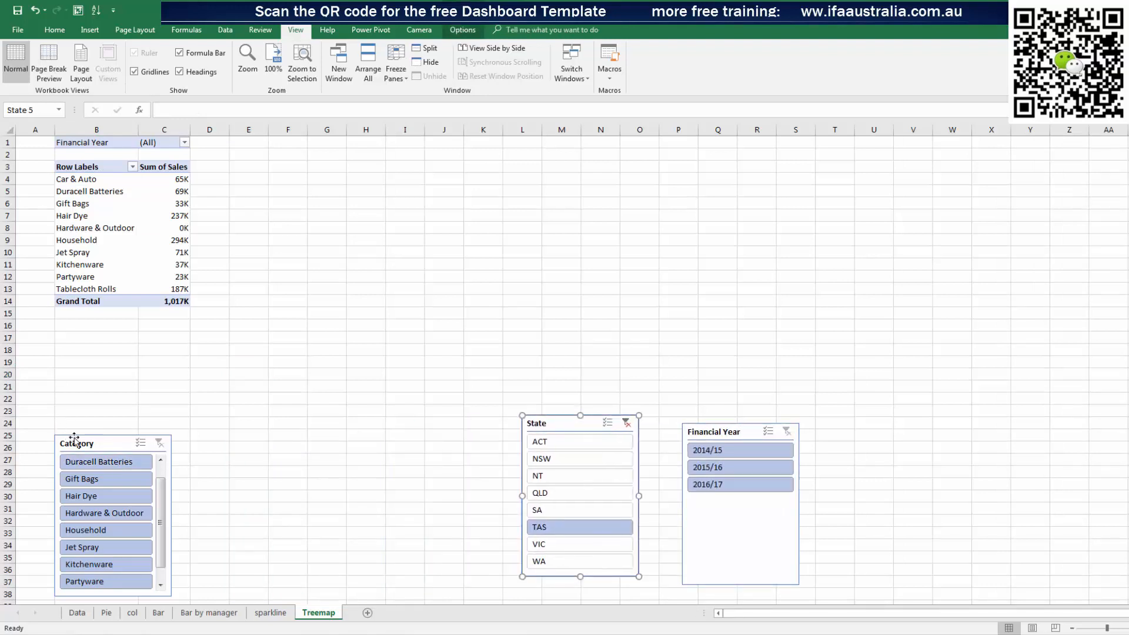
pyautogui.moveTo(92, 442); pyautogui.dragTo(398, 417)
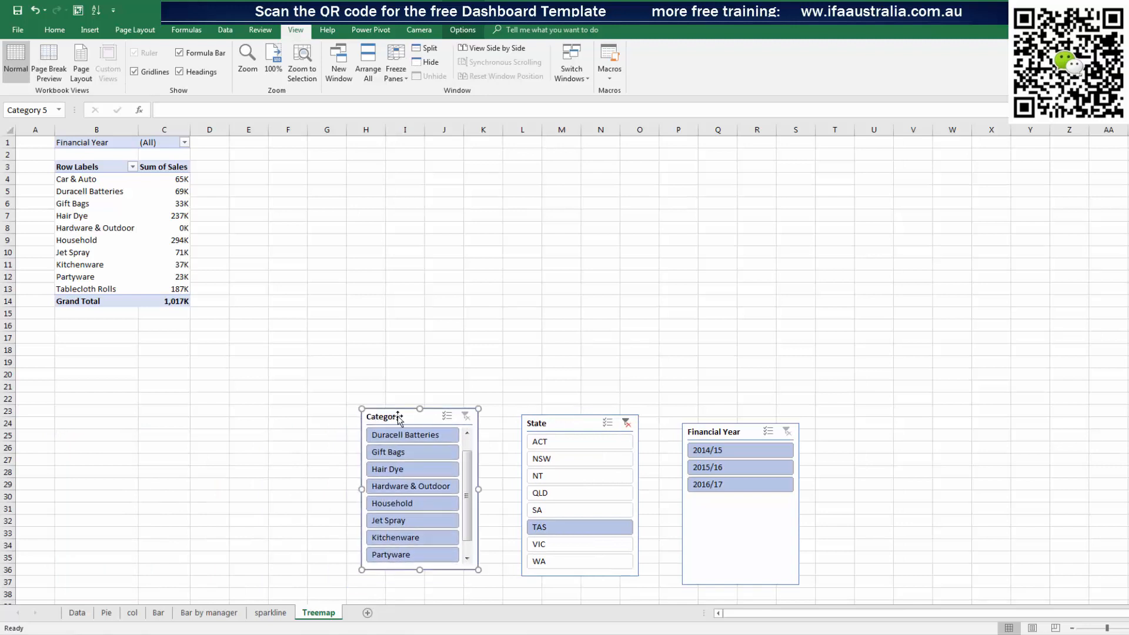
# Disconnect the Category slicer from the Treemap sheet's PivotTable10 in its report connections
pyautogui.rightClick(398, 418)
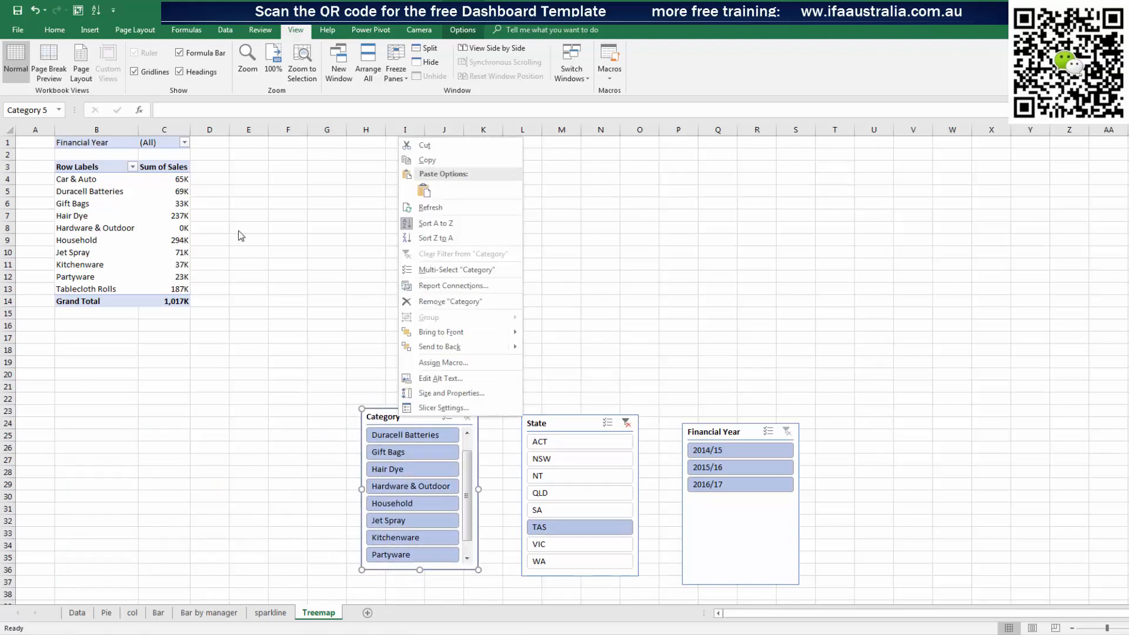
pyautogui.click(463, 287)
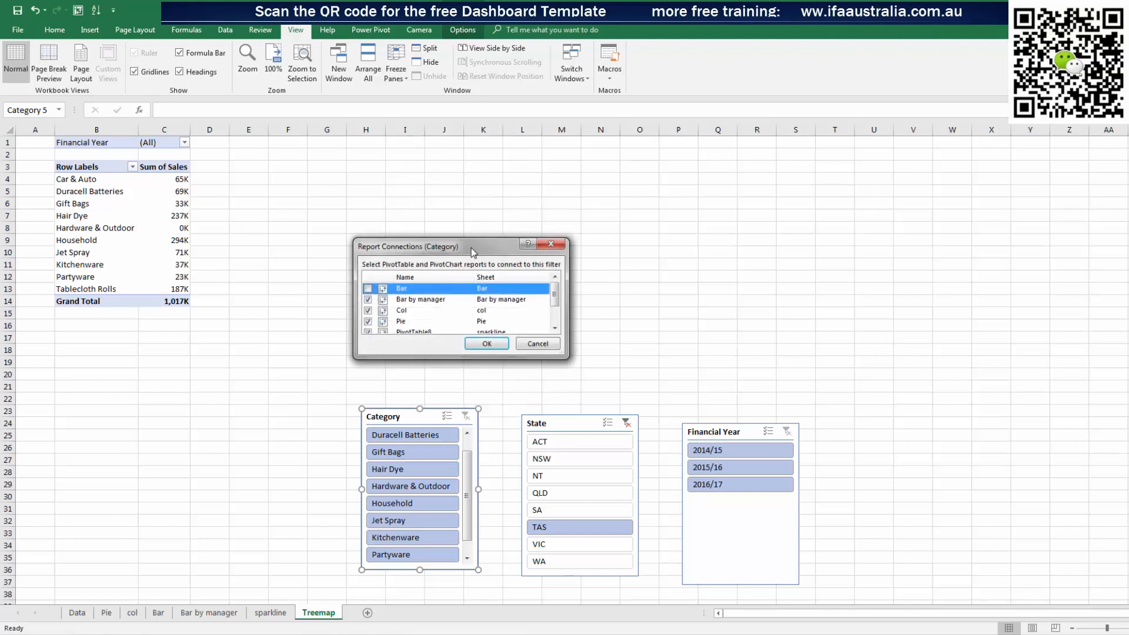
pyautogui.moveTo(474, 252); pyautogui.dragTo(654, 199)
pyautogui.moveTo(683, 307); pyautogui.dragTo(687, 360)
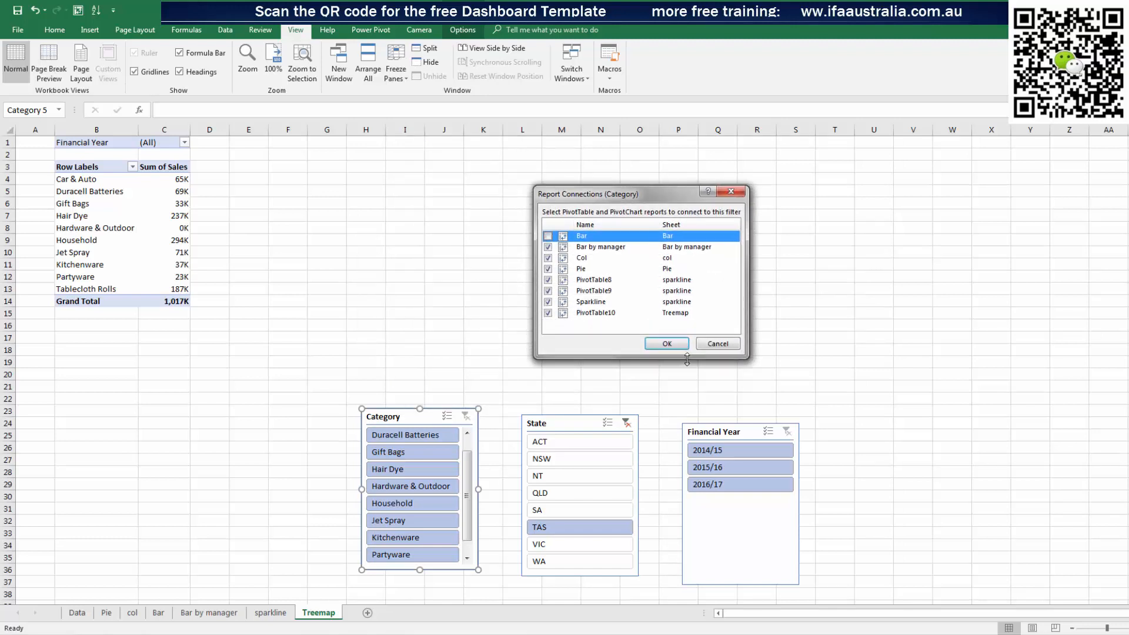
pyautogui.click(548, 314)
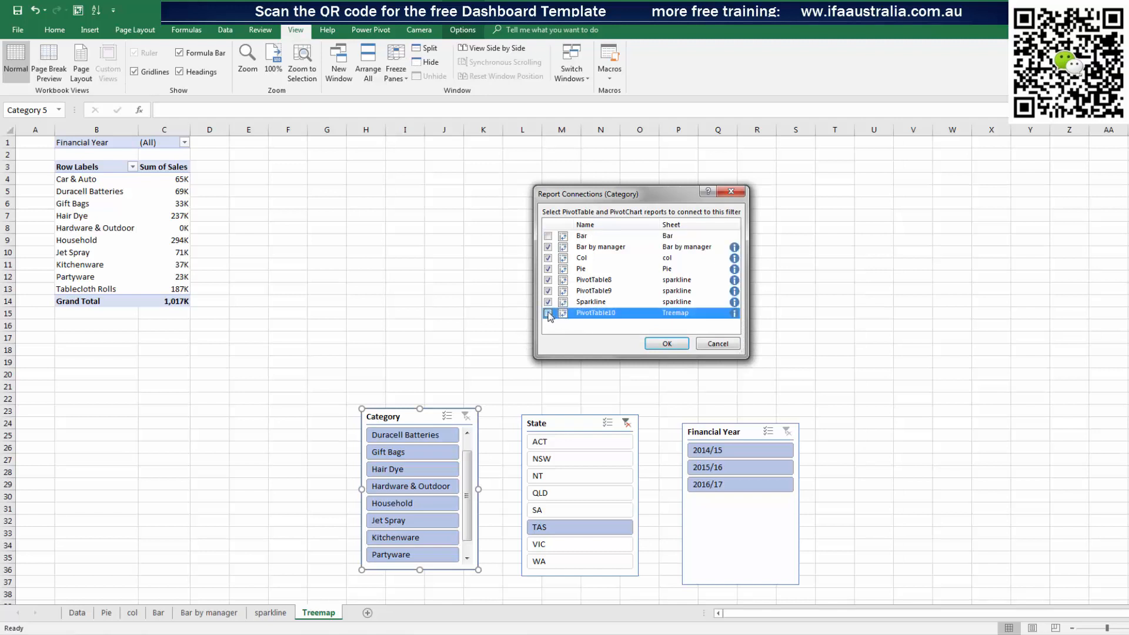
pyautogui.click(666, 343)
pyautogui.click(613, 348)
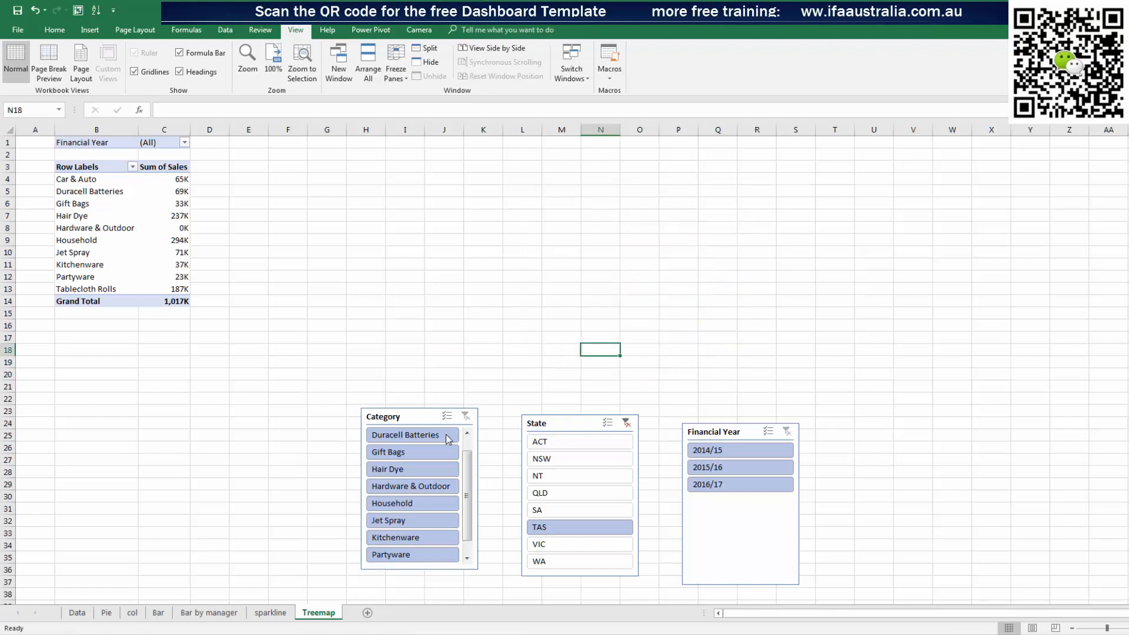
# Test the Category slicer on several categories, including Jet Spray and Household, ending on Kitchenware, and check the Treemap pivot table
pyautogui.click(447, 435)
pyautogui.click(422, 469)
pyautogui.click(418, 520)
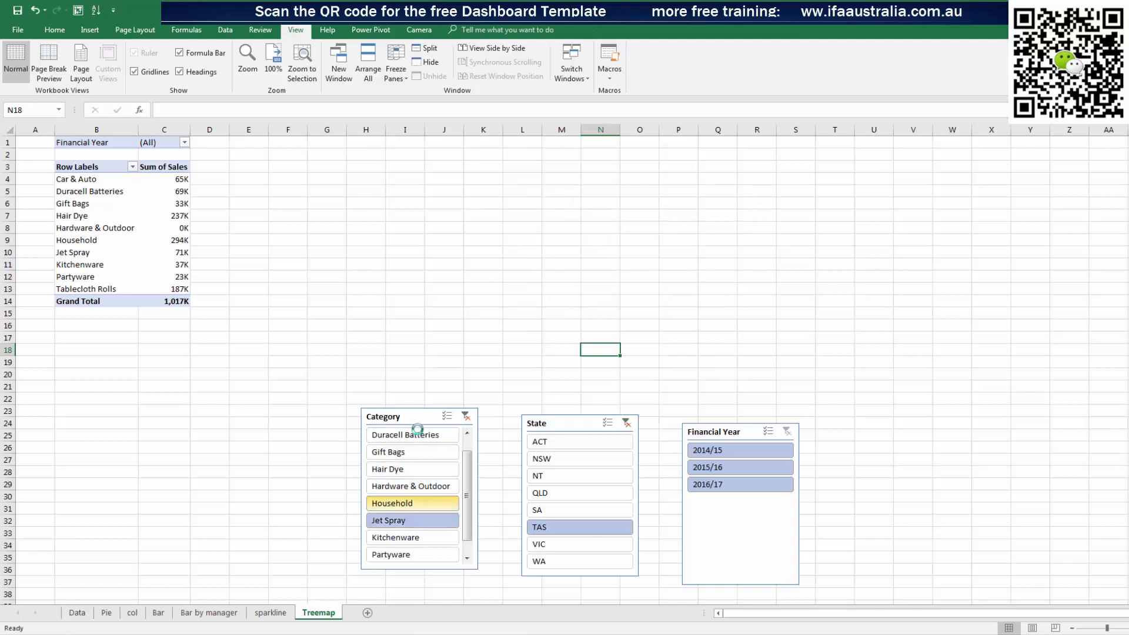
pyautogui.click(415, 454)
pyautogui.click(416, 471)
pyautogui.click(419, 504)
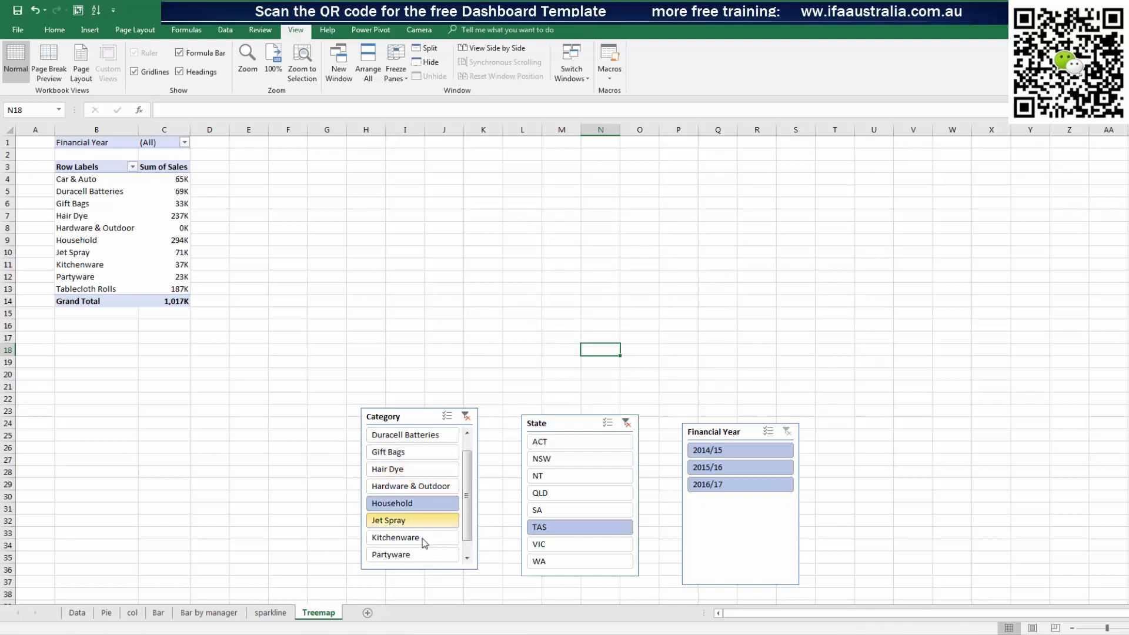
pyautogui.click(422, 538)
pyautogui.click(418, 361)
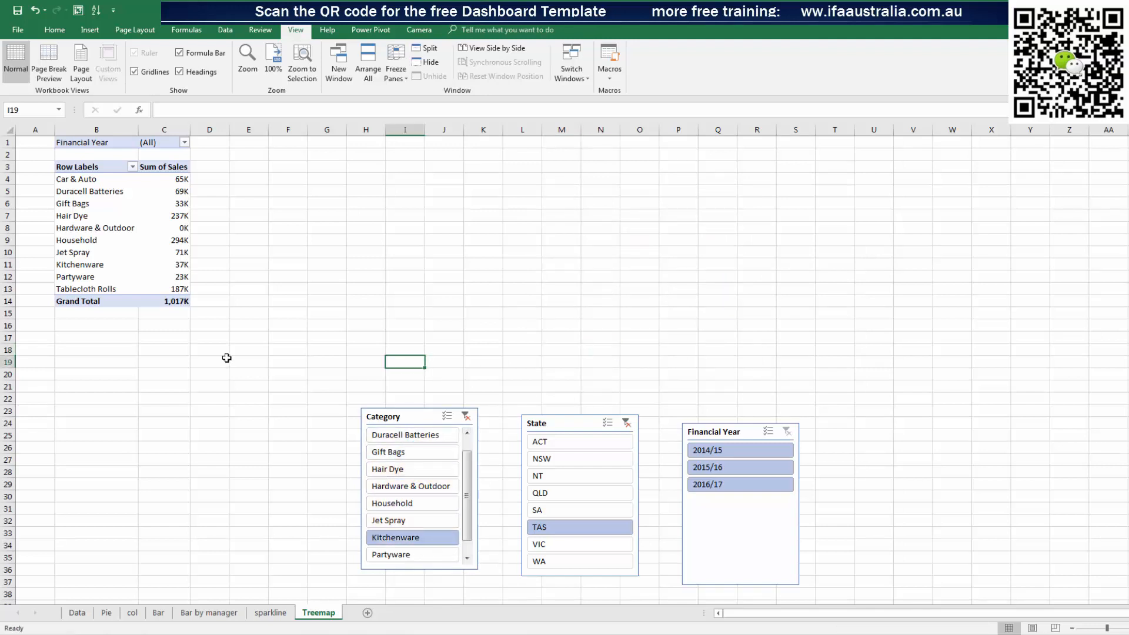
# Rename the category pivot table on the Treemap sheet as "TreeMap"
pyautogui.click(87, 226)
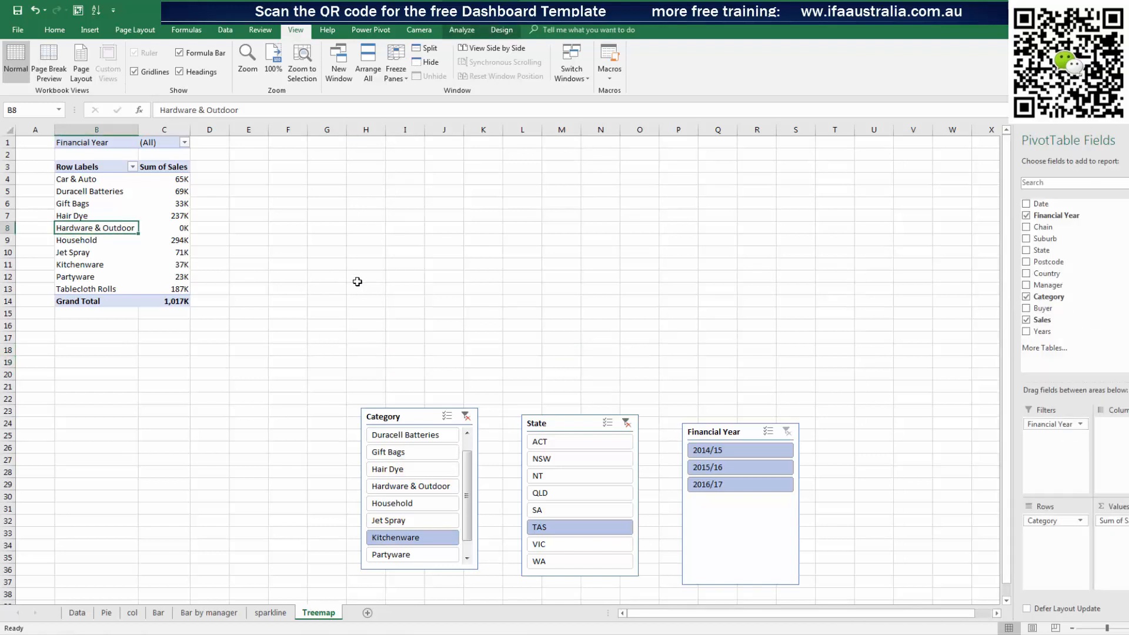
pyautogui.click(461, 30)
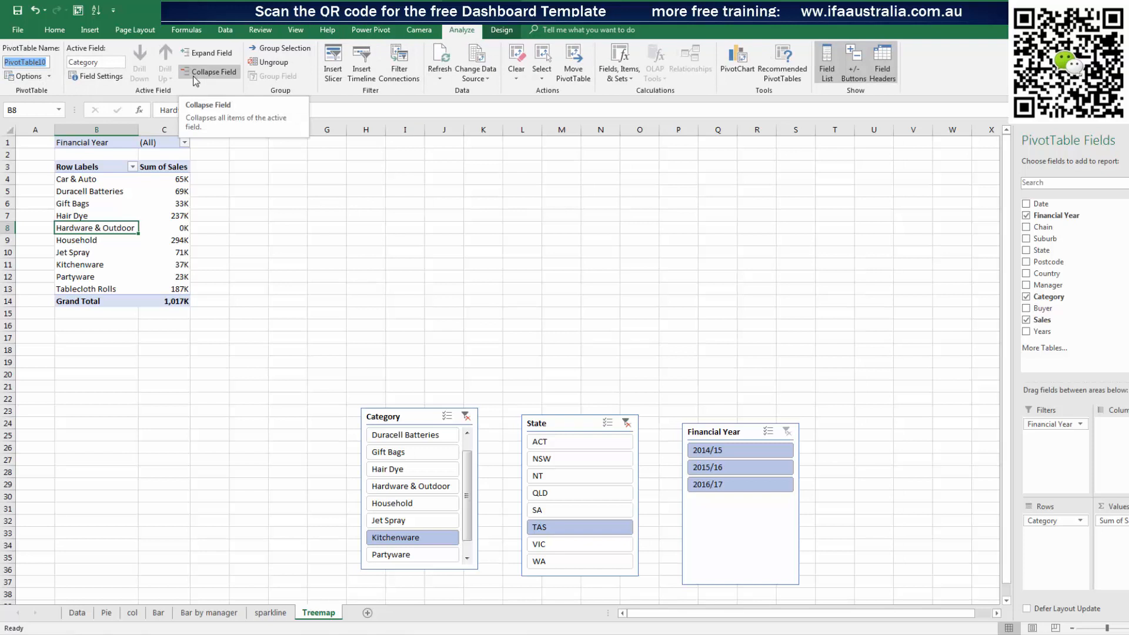
pyautogui.write('TreeMap')
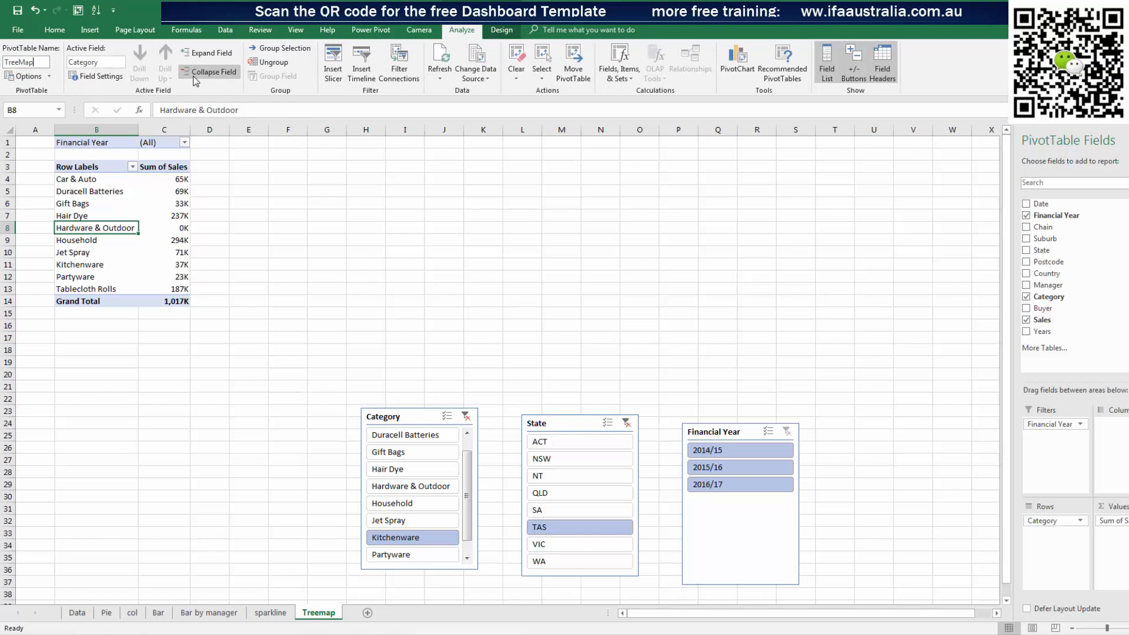
pyautogui.click(404, 288)
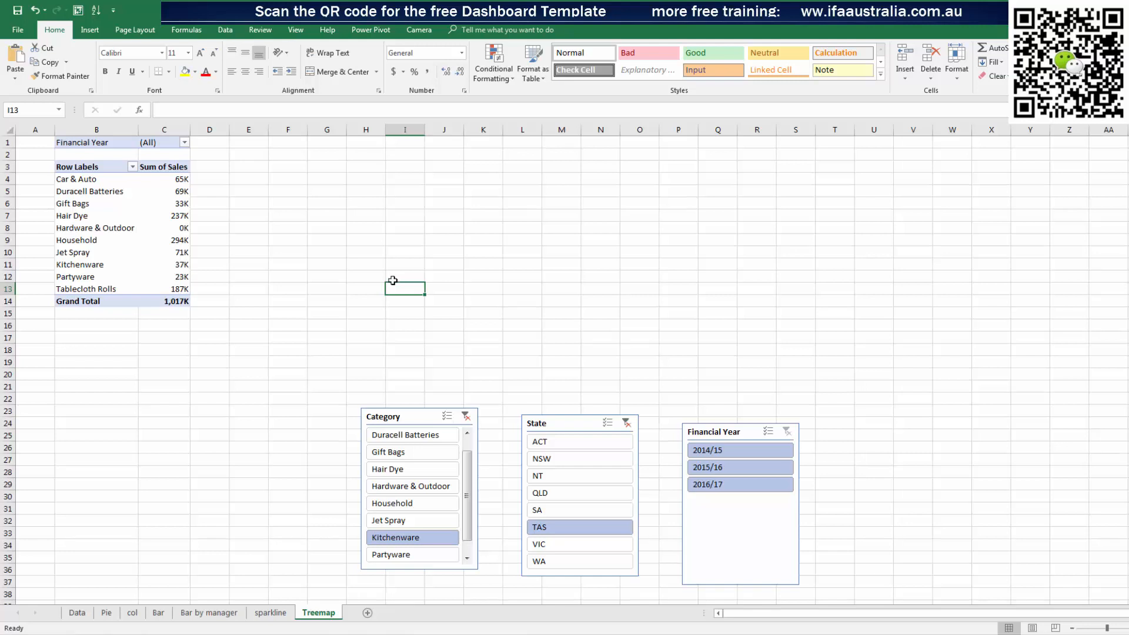
# Copy the category pivot table with its Financial Year filter to F1, widen column F, and consult the finished Tree Map sheet
pyautogui.click(111, 196)
pyautogui.moveTo(82, 191); pyautogui.dragTo(72, 130)
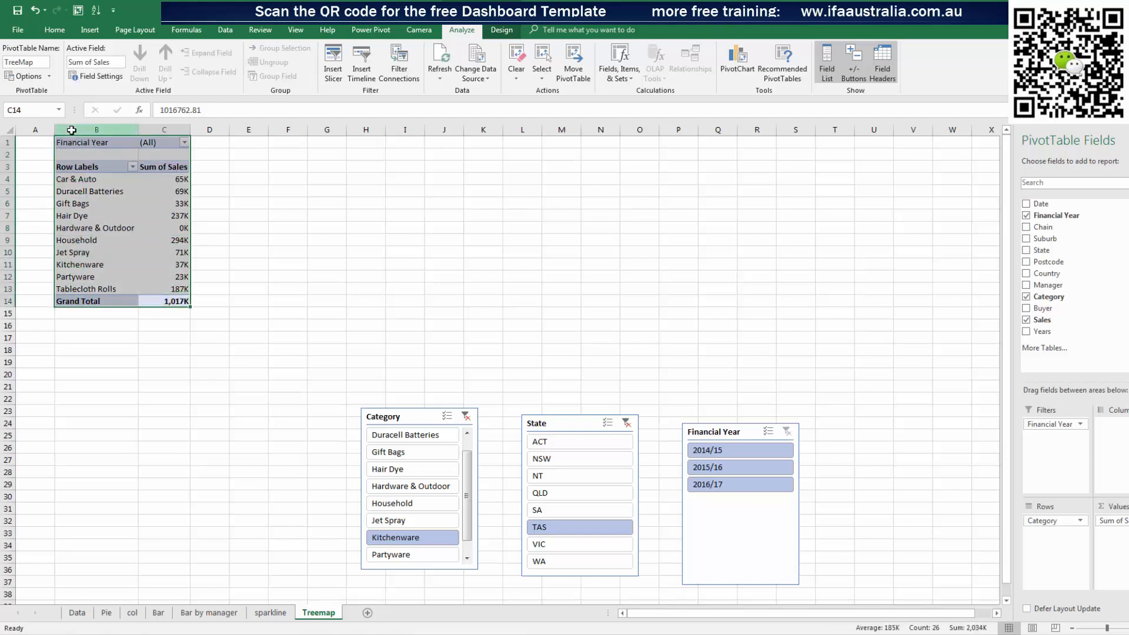
pyautogui.hotkey('ctrl', 'c')
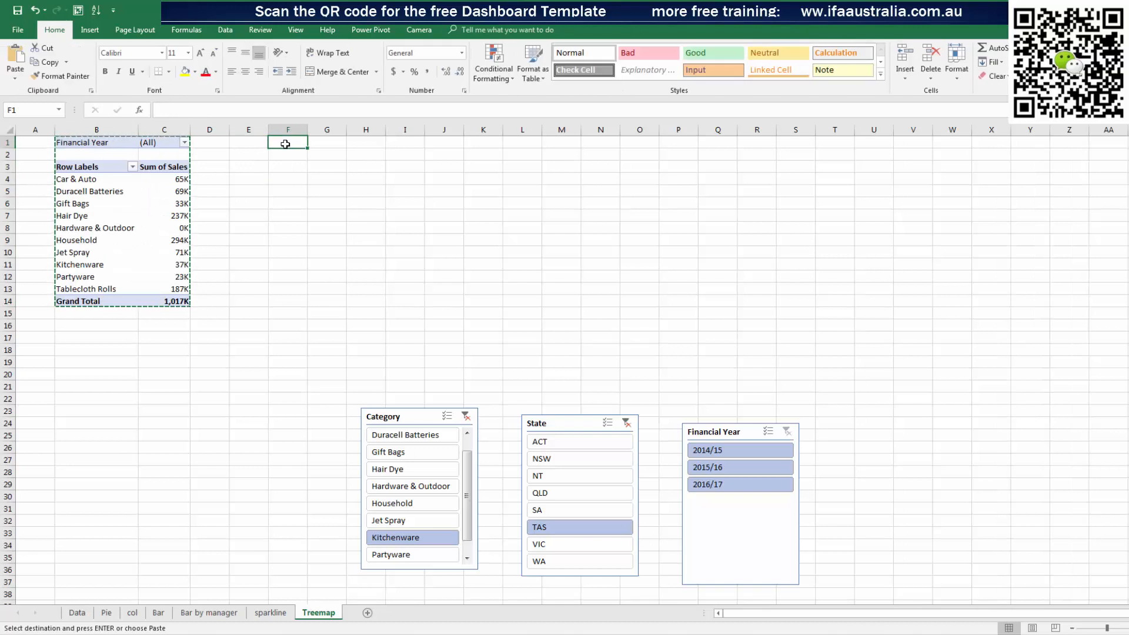
pyautogui.hotkey('ctrl', 'v')
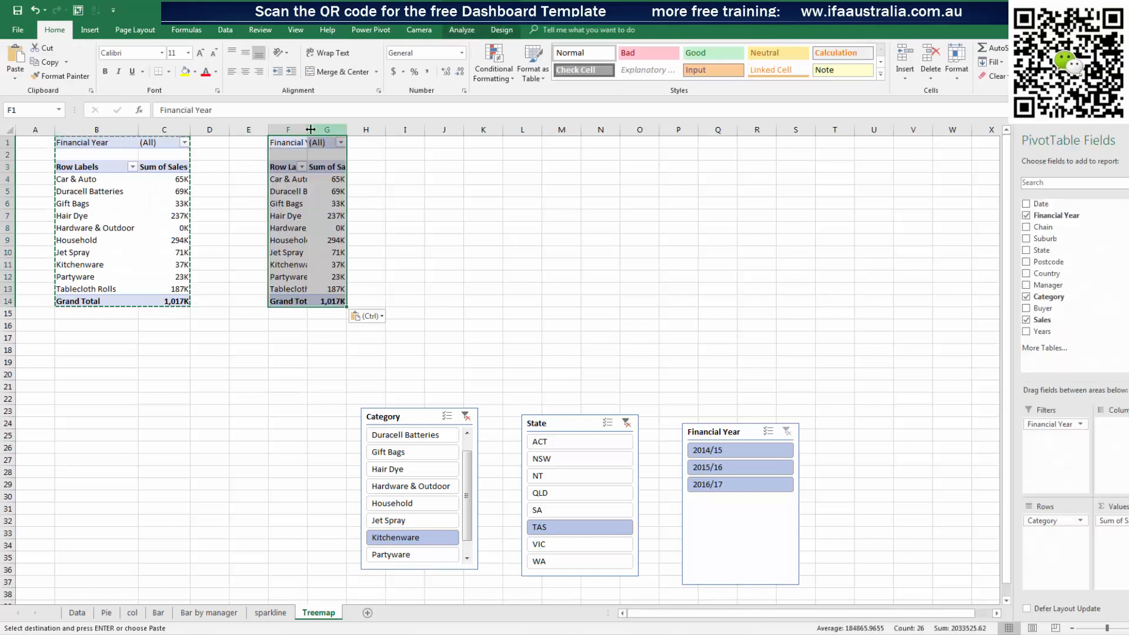
pyautogui.moveTo(307, 130); pyautogui.dragTo(344, 130)
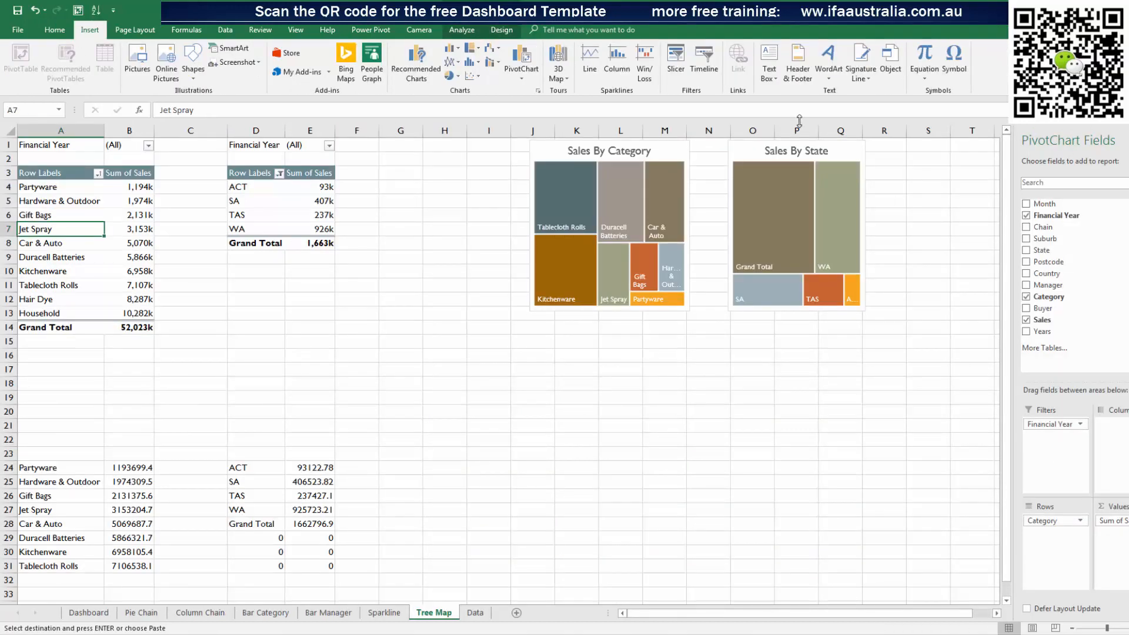
pyautogui.click(239, 217)
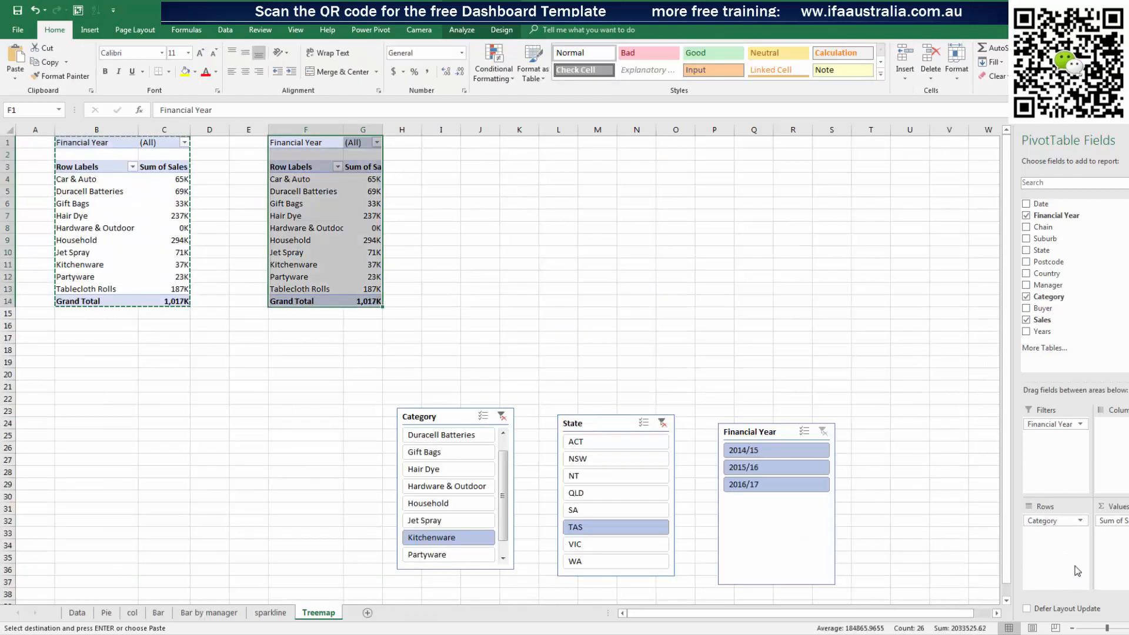
# Replace Category with State as the row field of the copied pivot table at F1
pyautogui.click(714, 327)
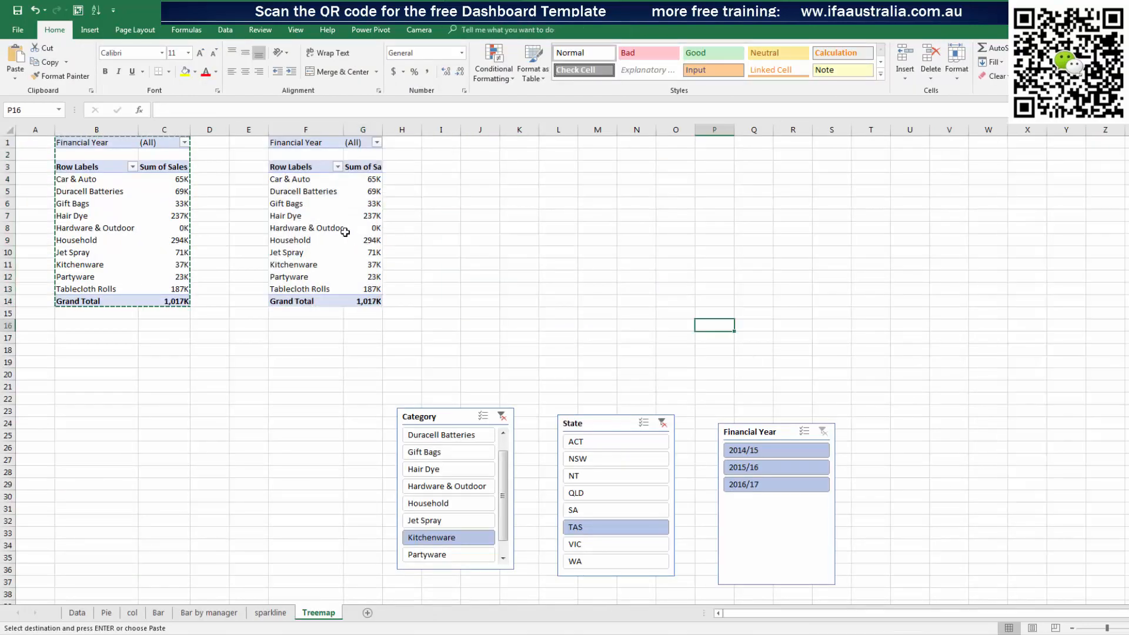
pyautogui.click(338, 228)
pyautogui.moveTo(1048, 520); pyautogui.dragTo(954, 438)
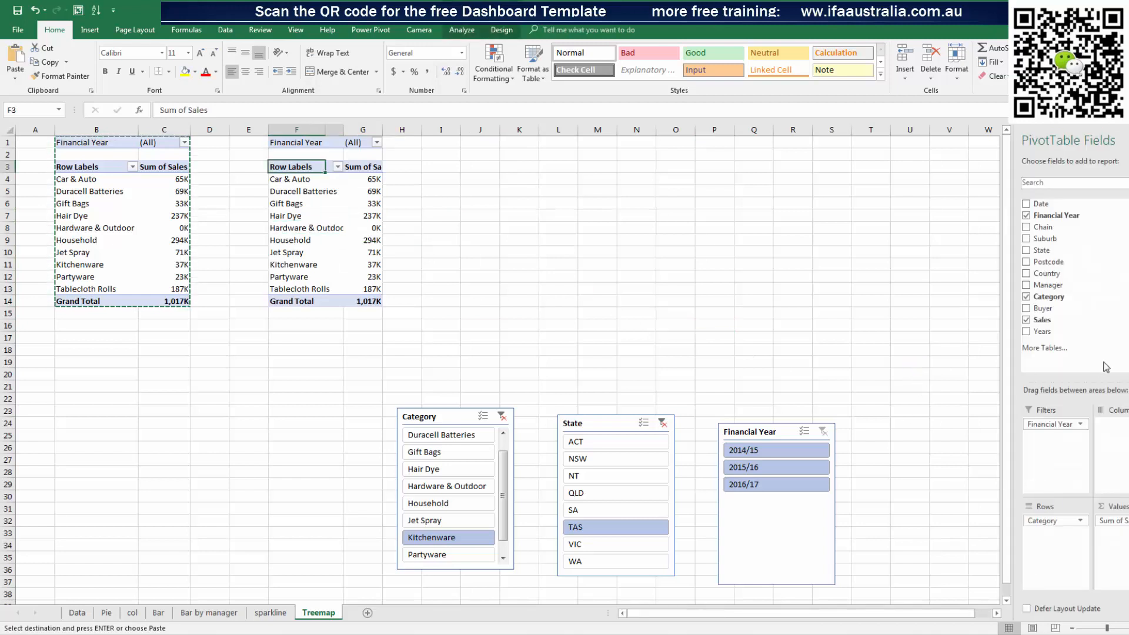
pyautogui.moveTo(1041, 249); pyautogui.dragTo(1058, 513)
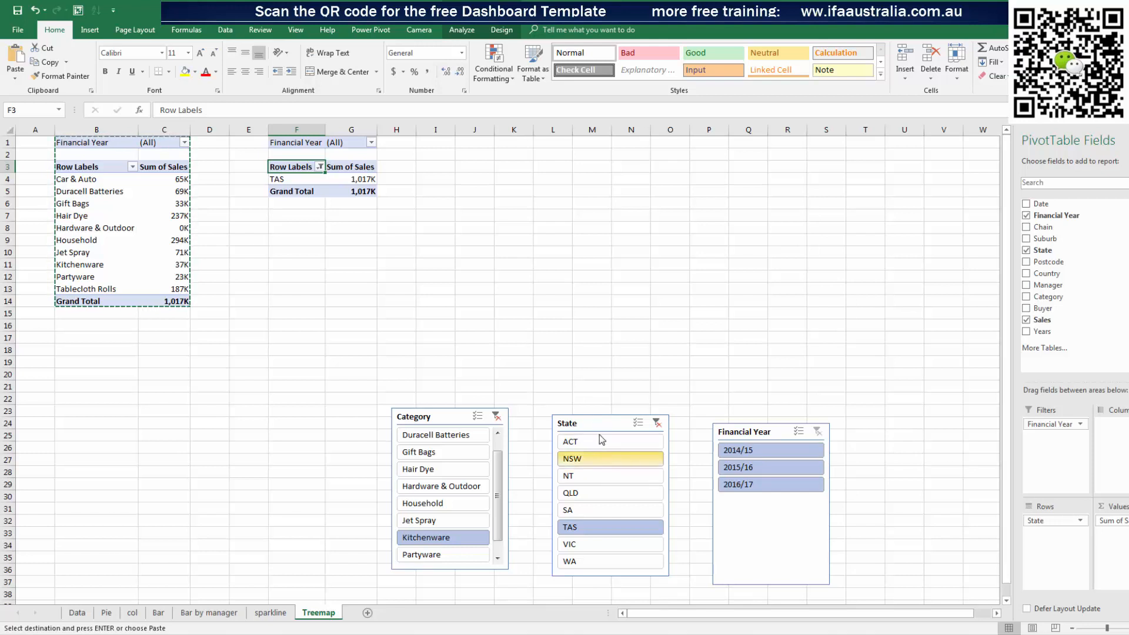
# Move the State slicer closer to the Category slicer and clear its filter
pyautogui.moveTo(591, 425); pyautogui.dragTo(560, 420)
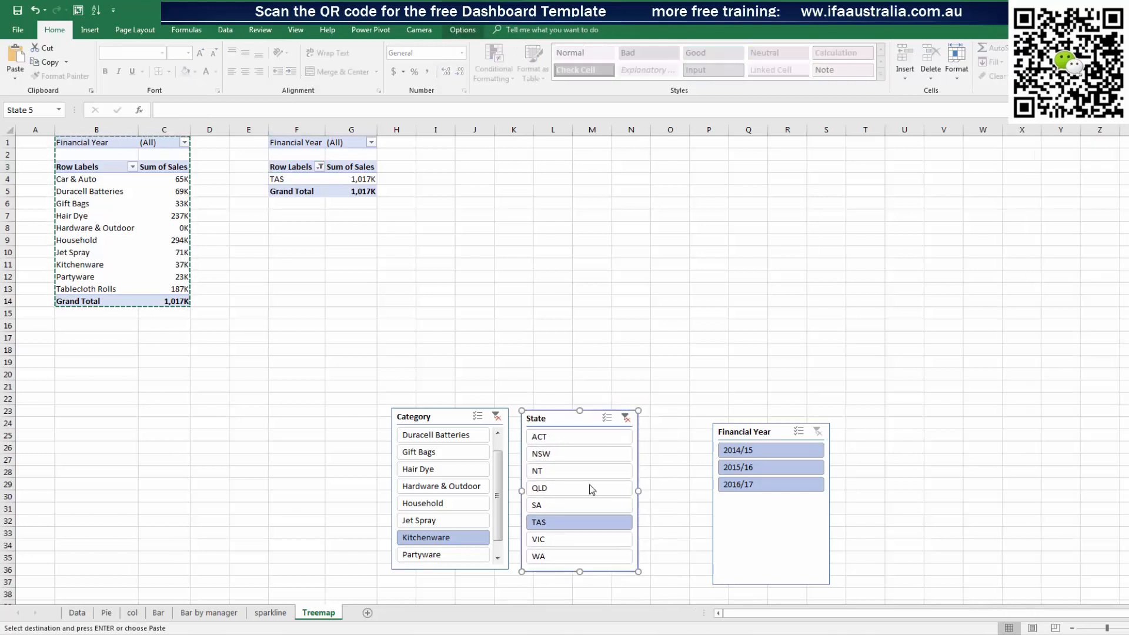
pyautogui.click(626, 418)
# Disconnect the State slicer from the TreeMap pivot table in its report connections
pyautogui.rightClick(575, 421)
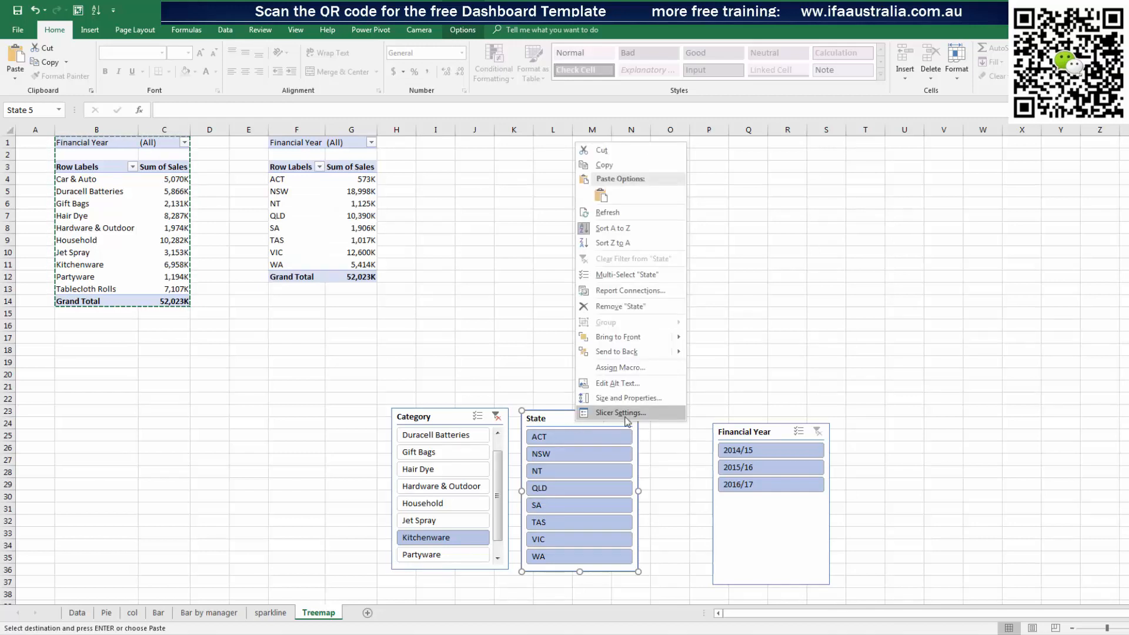
pyautogui.click(657, 290)
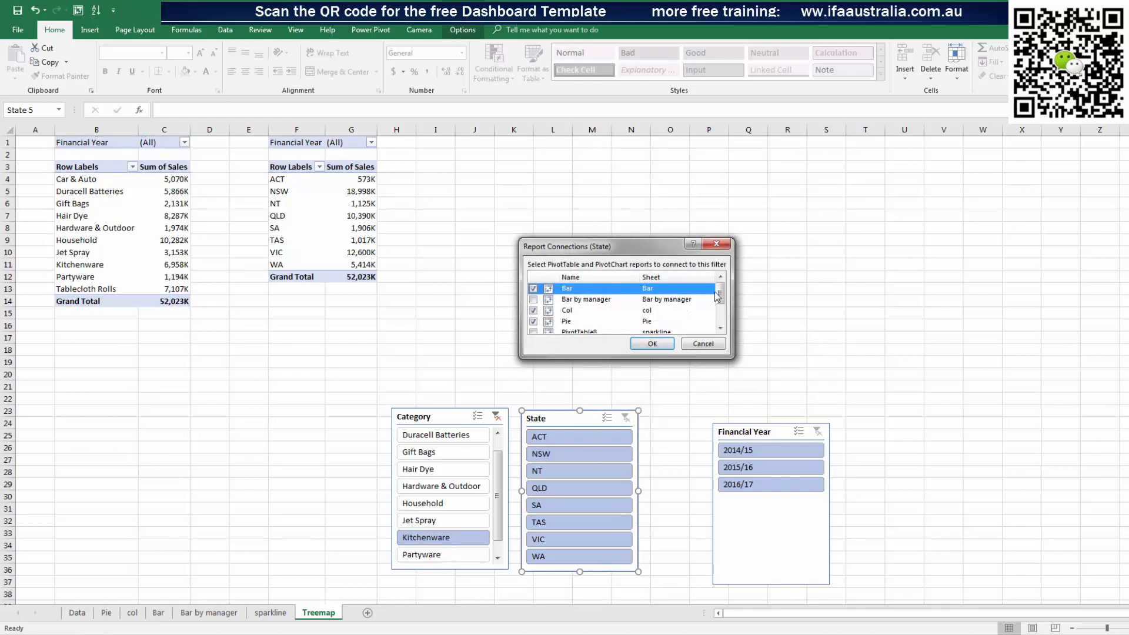
pyautogui.moveTo(717, 295); pyautogui.dragTo(725, 345)
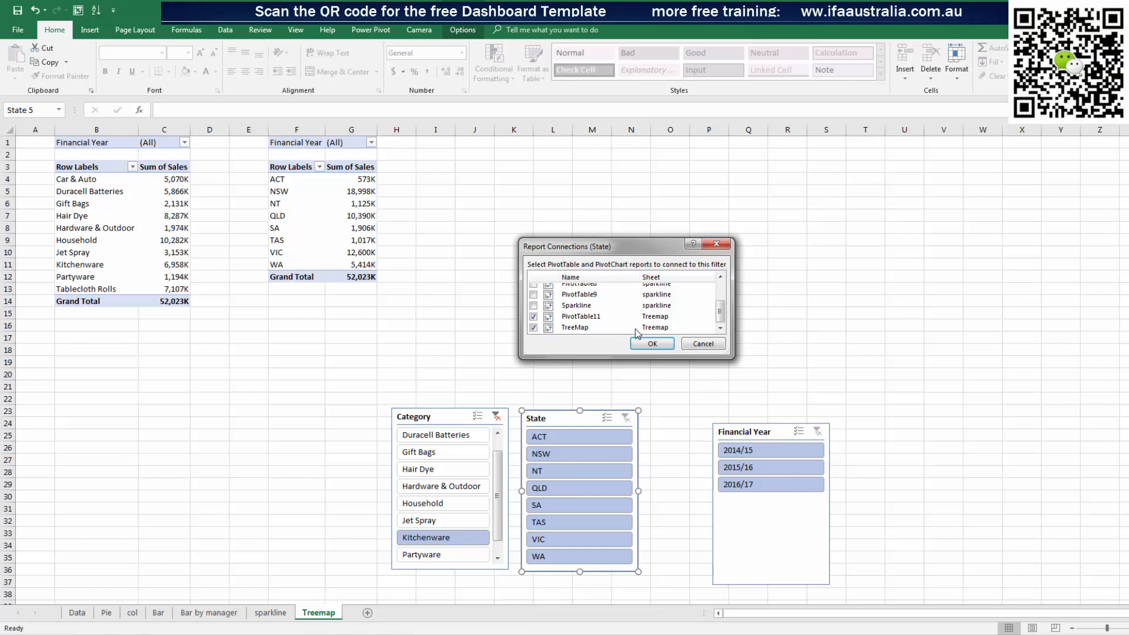
pyautogui.click(550, 329)
pyautogui.click(659, 347)
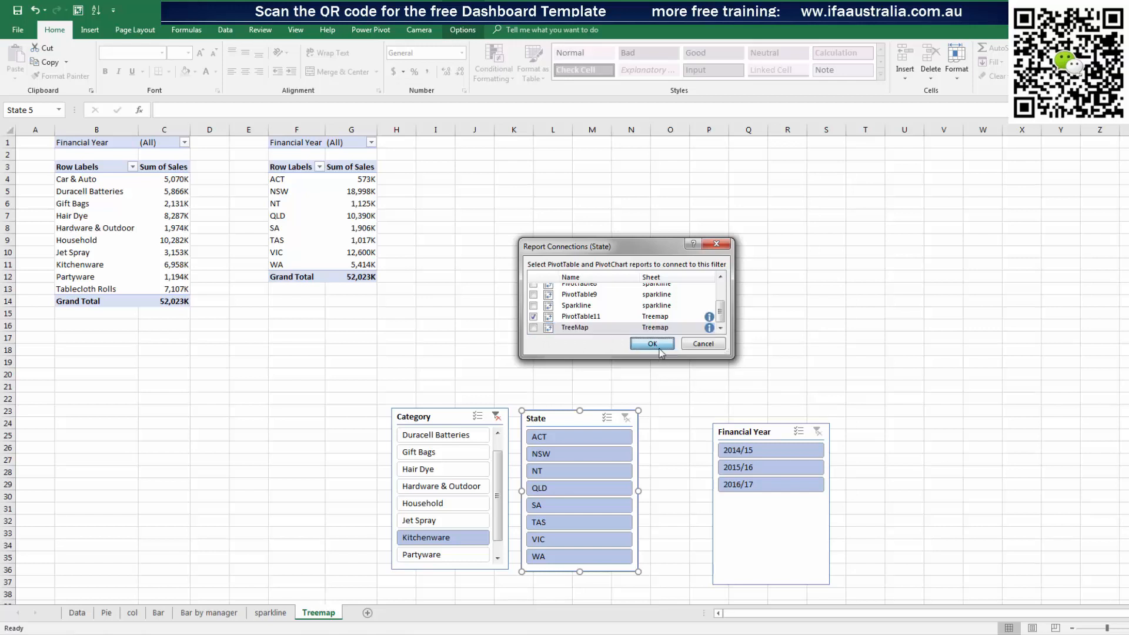
# Test the State slicer on several states, including NSW and SA, ending on NT, and check both Treemap pivot tables
pyautogui.click(865, 349)
pyautogui.click(559, 458)
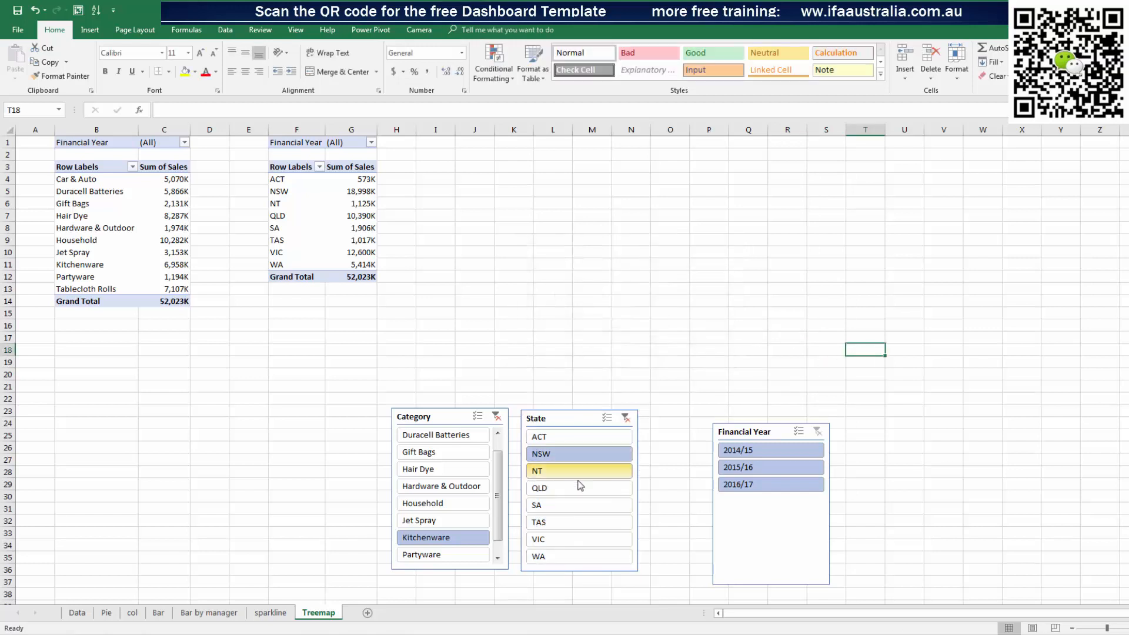
pyautogui.click(580, 490)
pyautogui.click(582, 506)
pyautogui.click(584, 519)
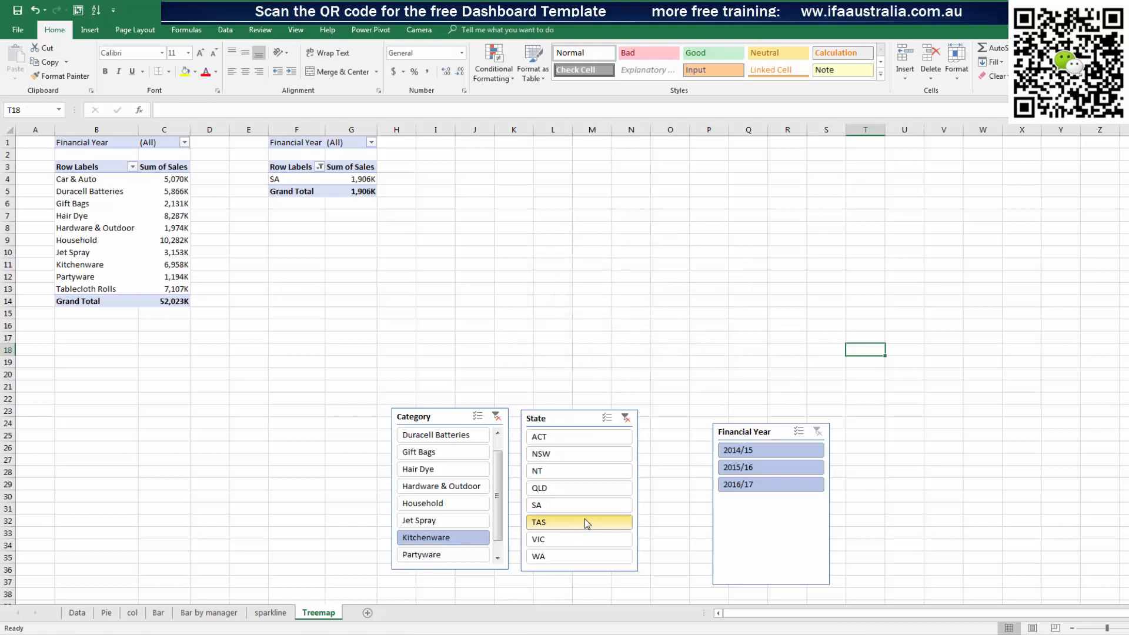
pyautogui.click(574, 471)
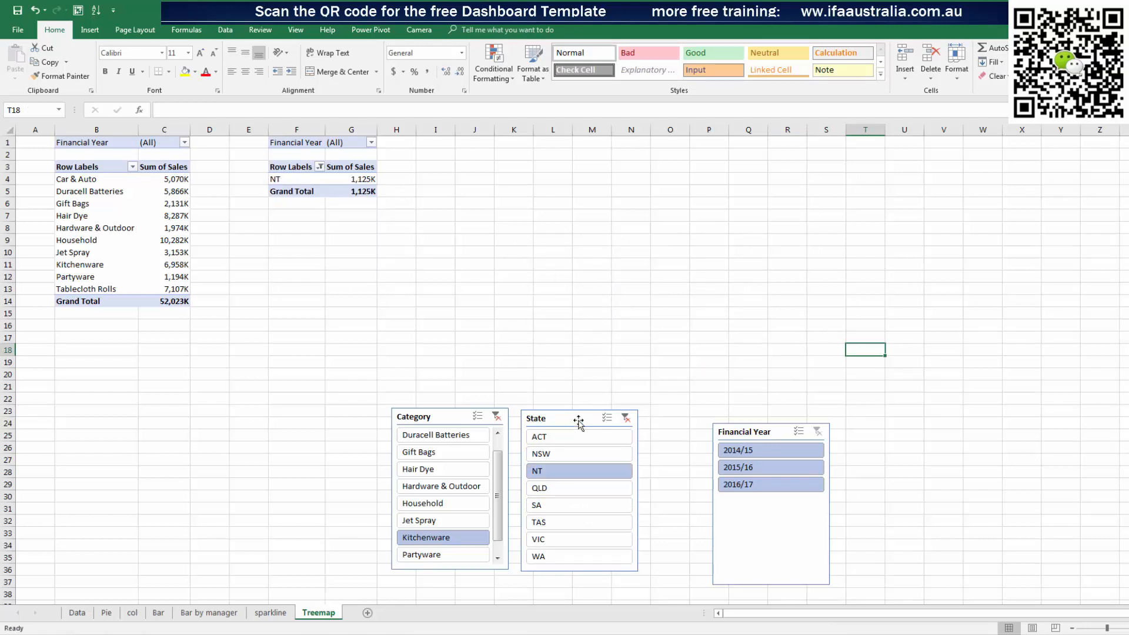
# Rename the state pivot table on the Treemap sheet as "TreeMap2"
pyautogui.rightClick(579, 424)
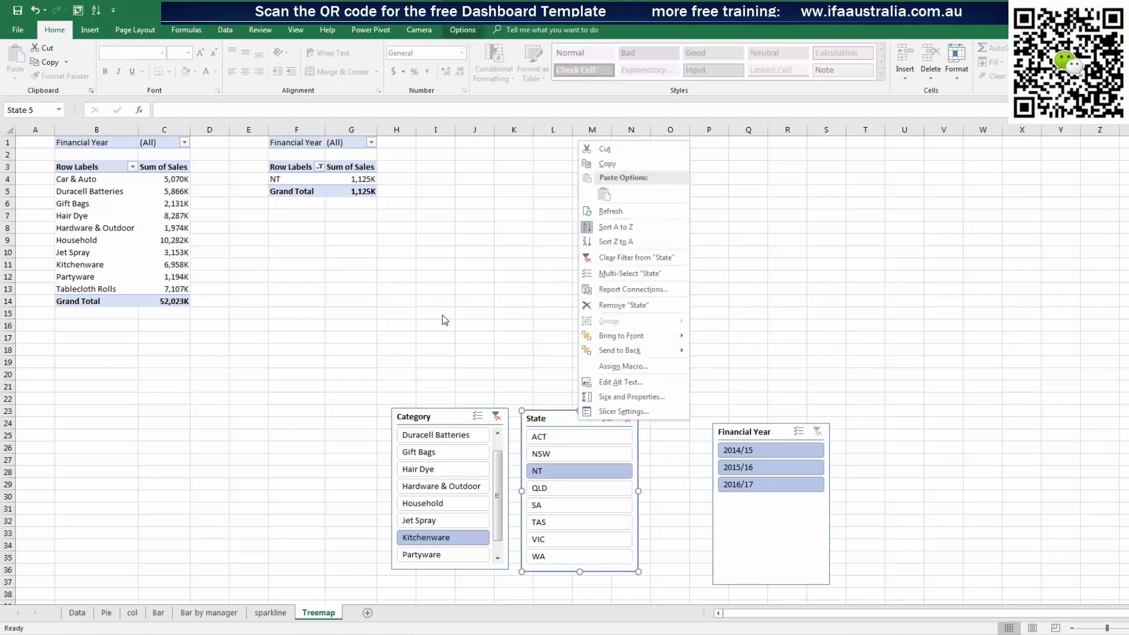
pyautogui.click(343, 170)
pyautogui.click(311, 182)
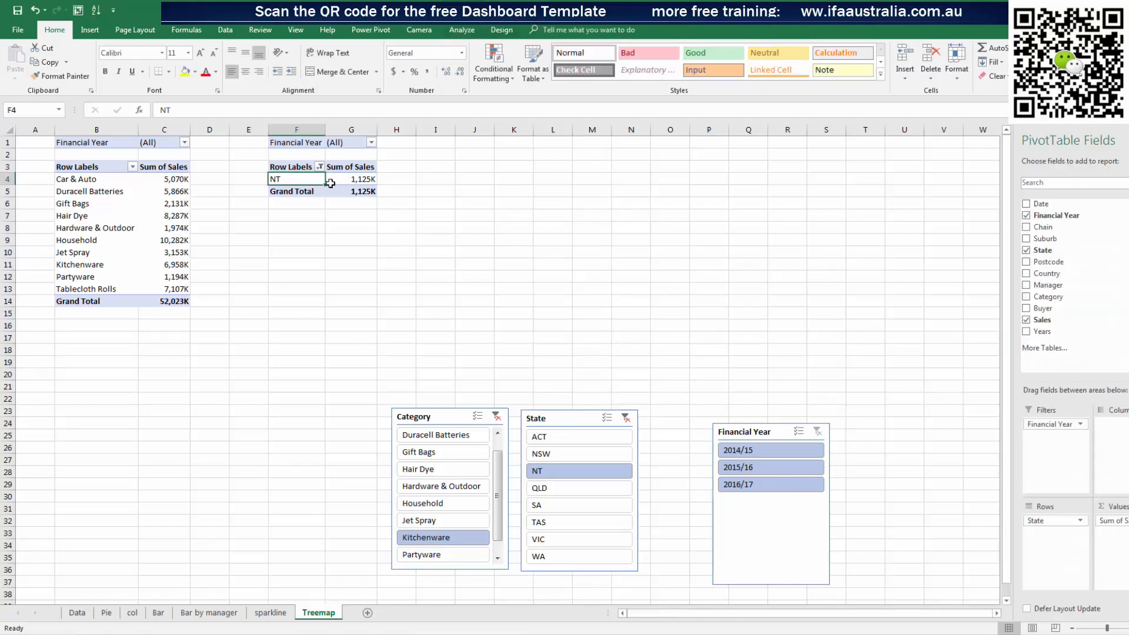
pyautogui.click(463, 29)
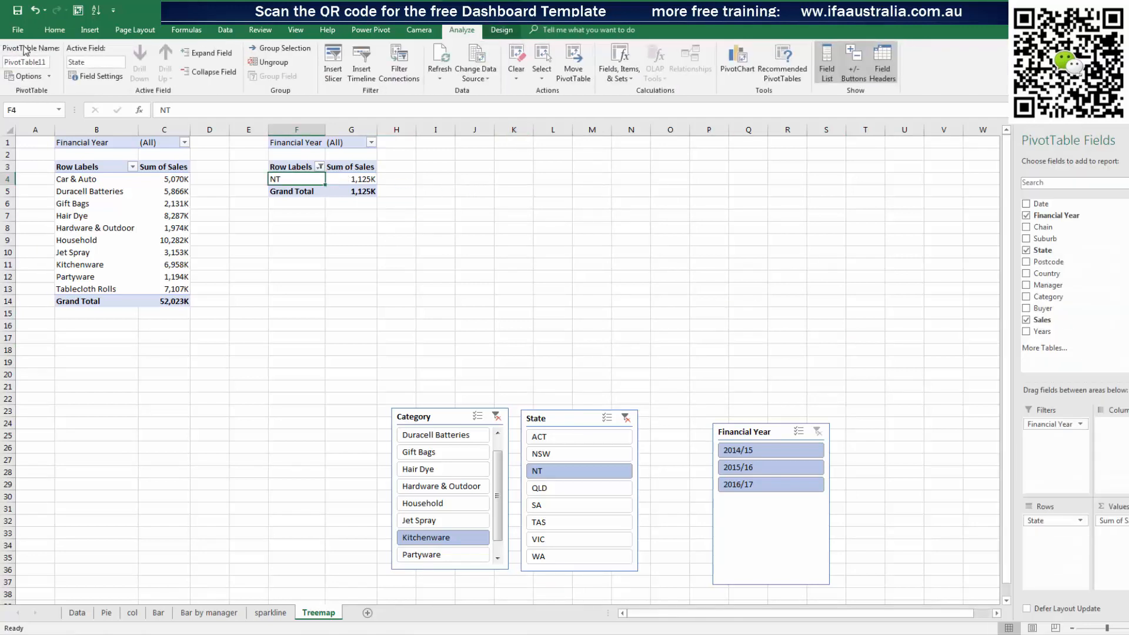
pyautogui.click(6, 61)
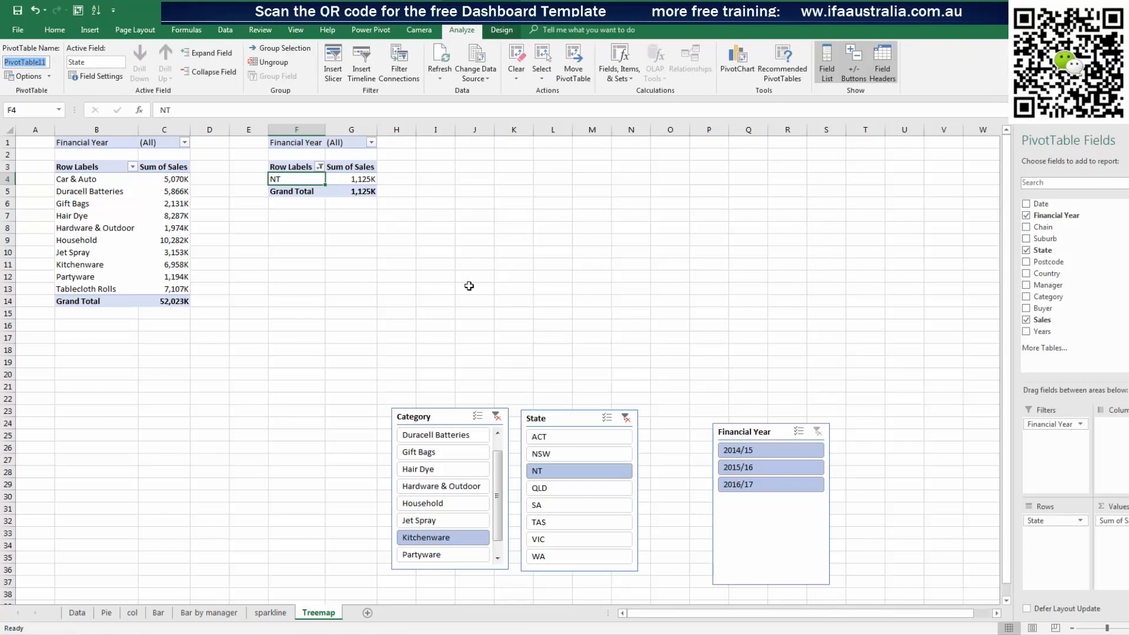
pyautogui.write('TreeMap2')
pyautogui.press('Return')
pyautogui.rightClick(600, 433)
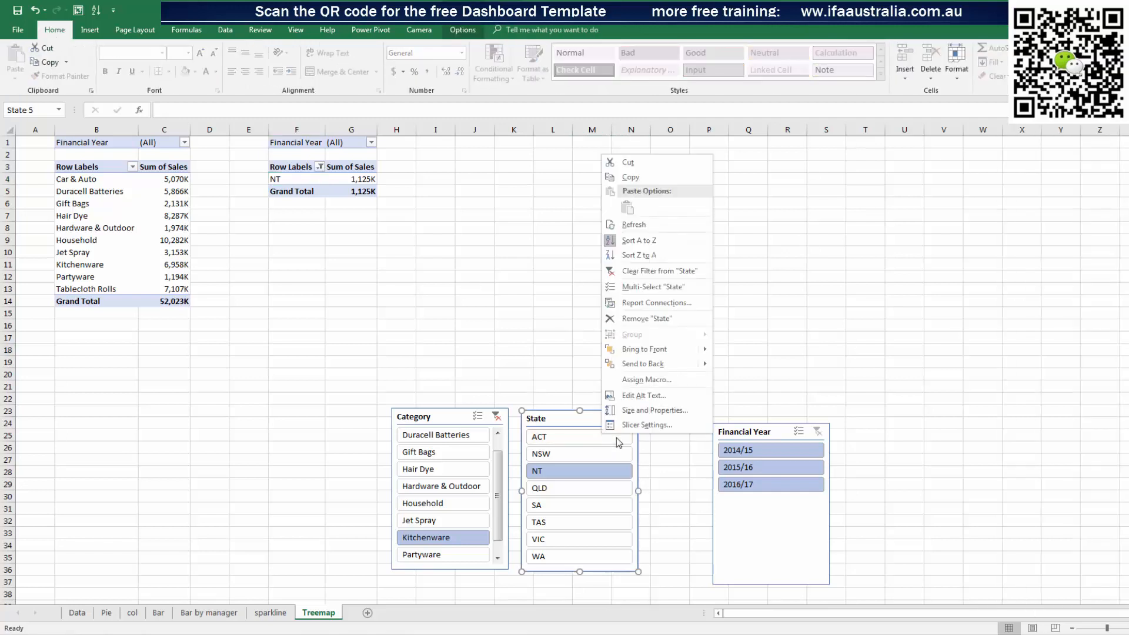
pyautogui.click(656, 430)
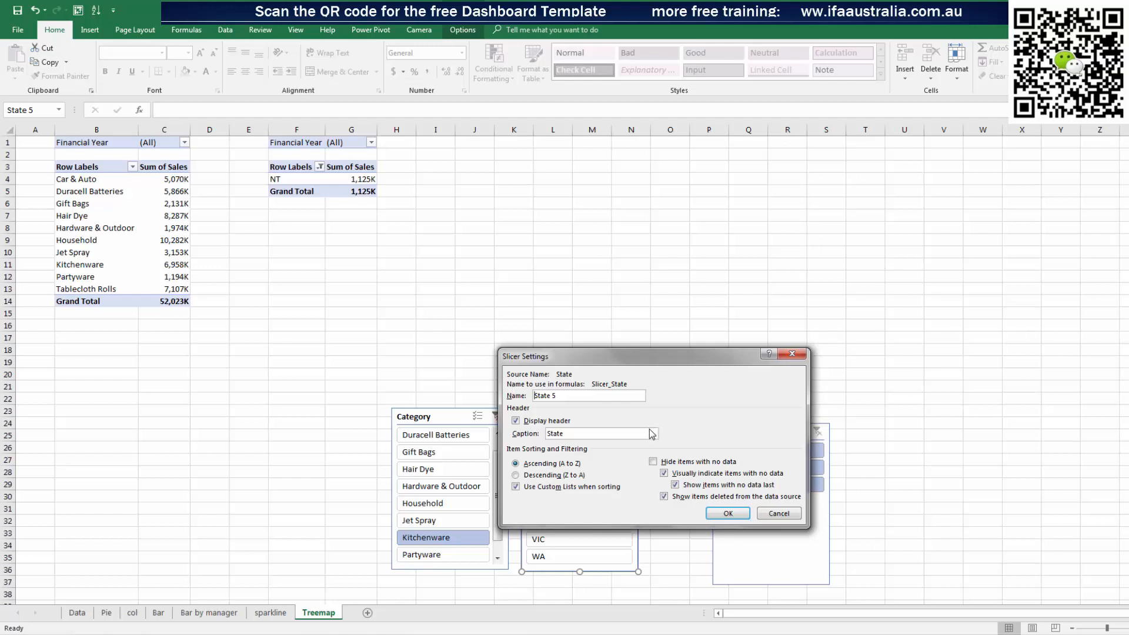
pyautogui.click(791, 353)
# Set the State slicer's report connections to include the TreeMap pivot table and exclude TreeMap2
pyautogui.rightClick(583, 436)
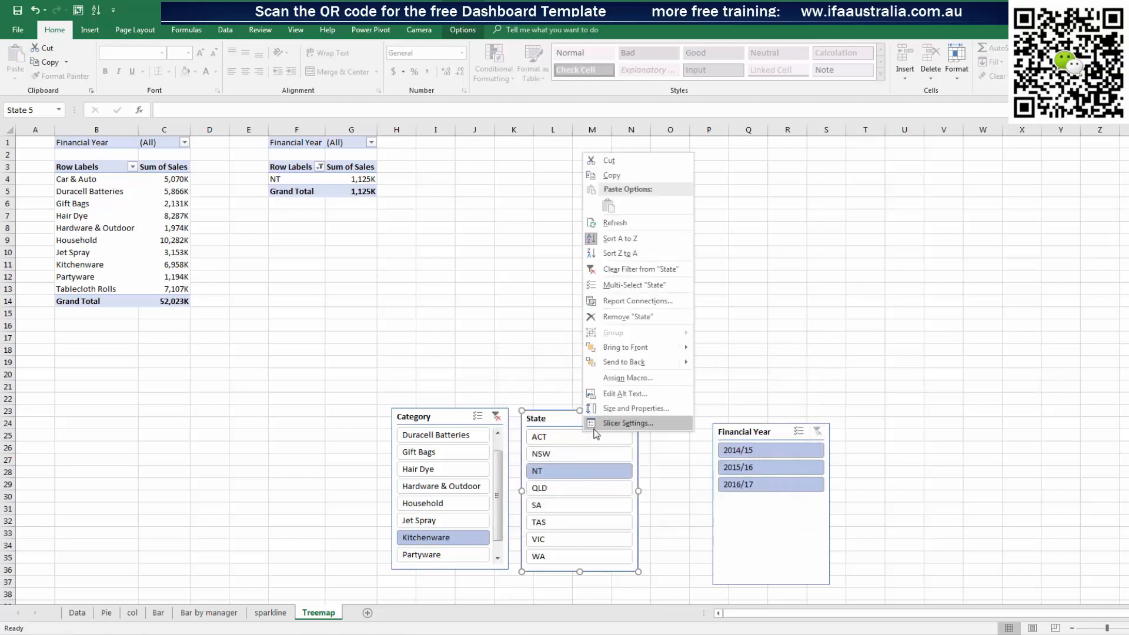
pyautogui.click(650, 300)
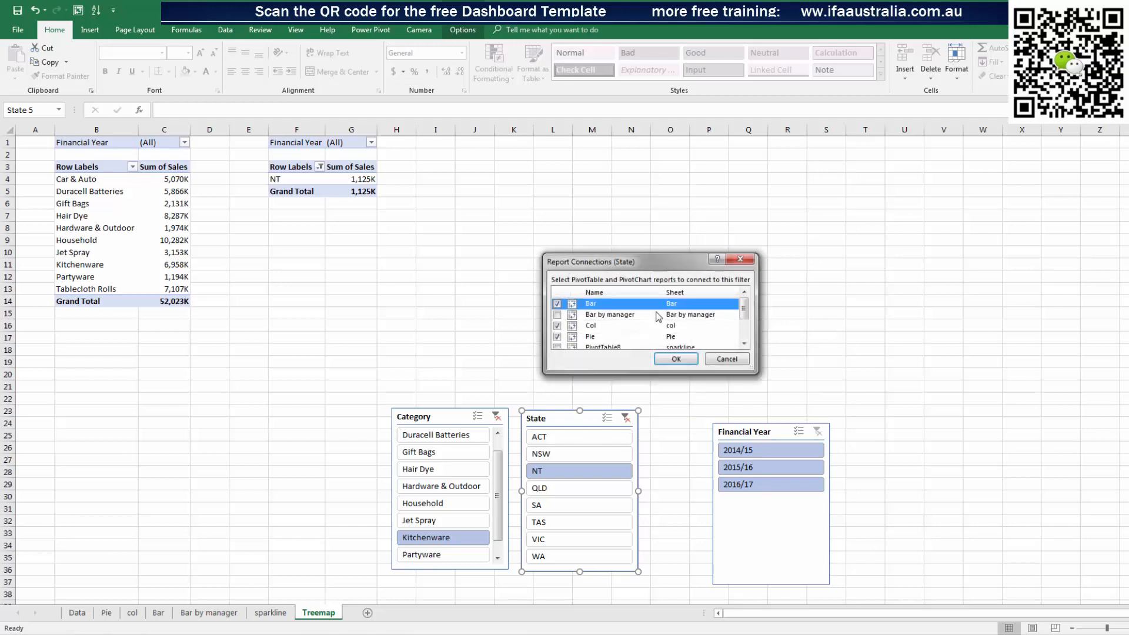
pyautogui.scroll(-3, 743, 318)
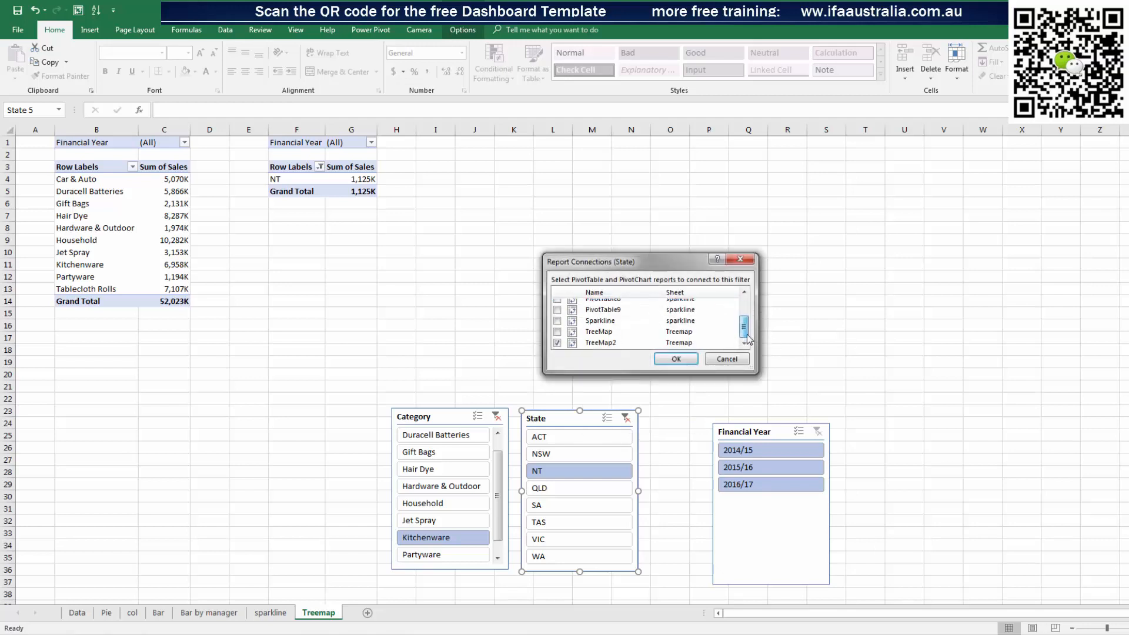
pyautogui.click(557, 343)
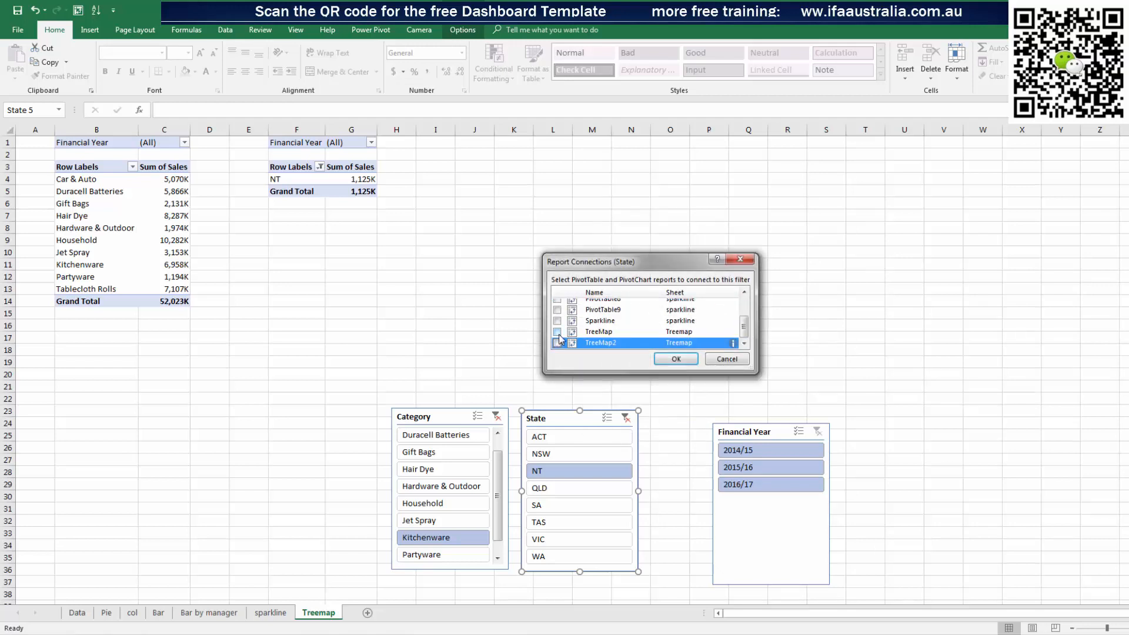
pyautogui.click(557, 332)
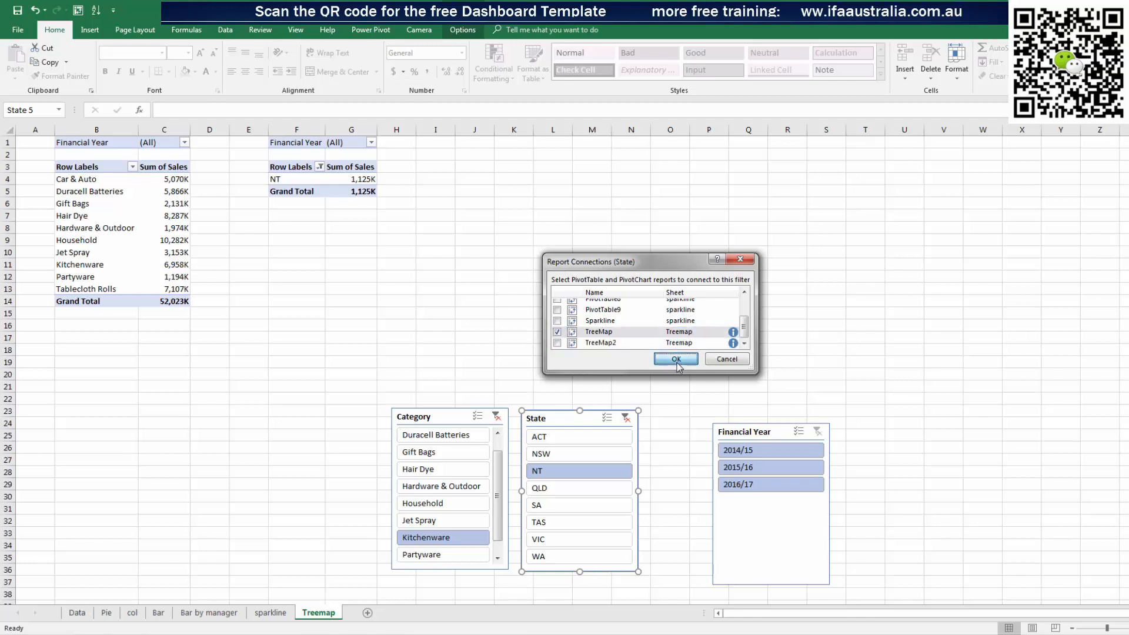
pyautogui.click(676, 359)
# Test the State slicer on several states, including TAS, ending on NSW, and check the category pivot table's response
pyautogui.click(580, 453)
pyautogui.click(595, 509)
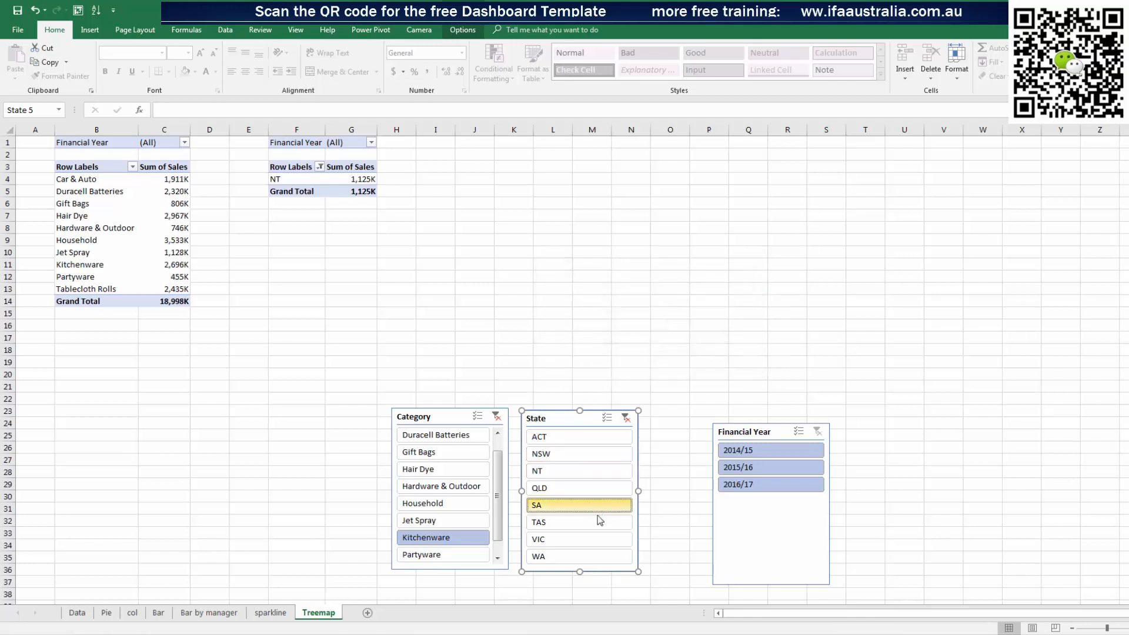
pyautogui.click(590, 471)
pyautogui.click(588, 452)
pyautogui.click(599, 521)
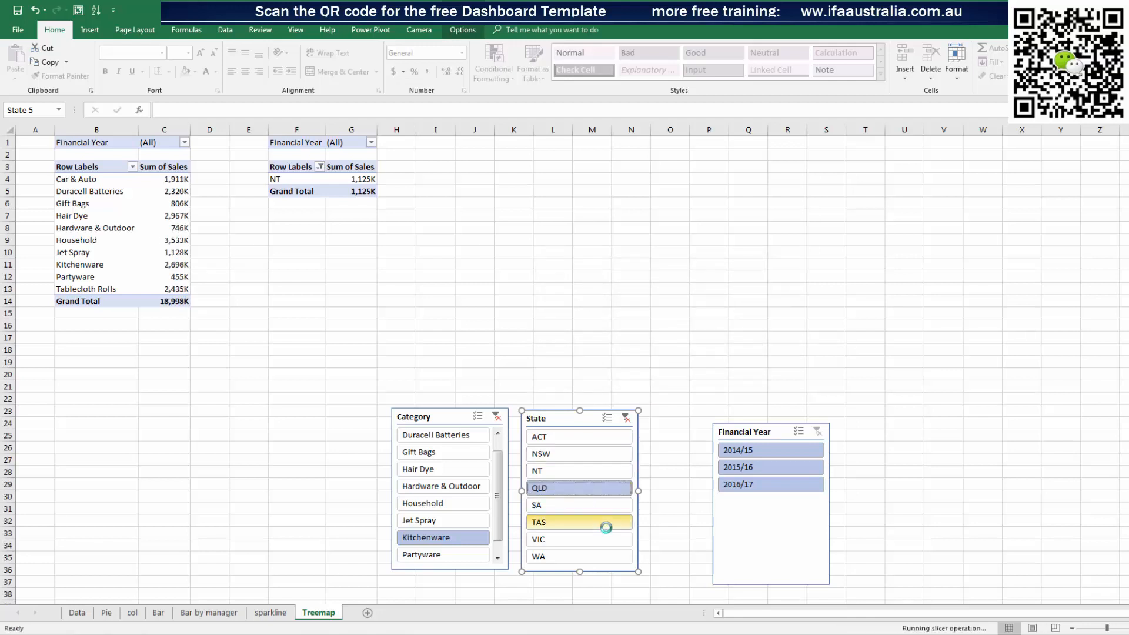
pyautogui.click(590, 454)
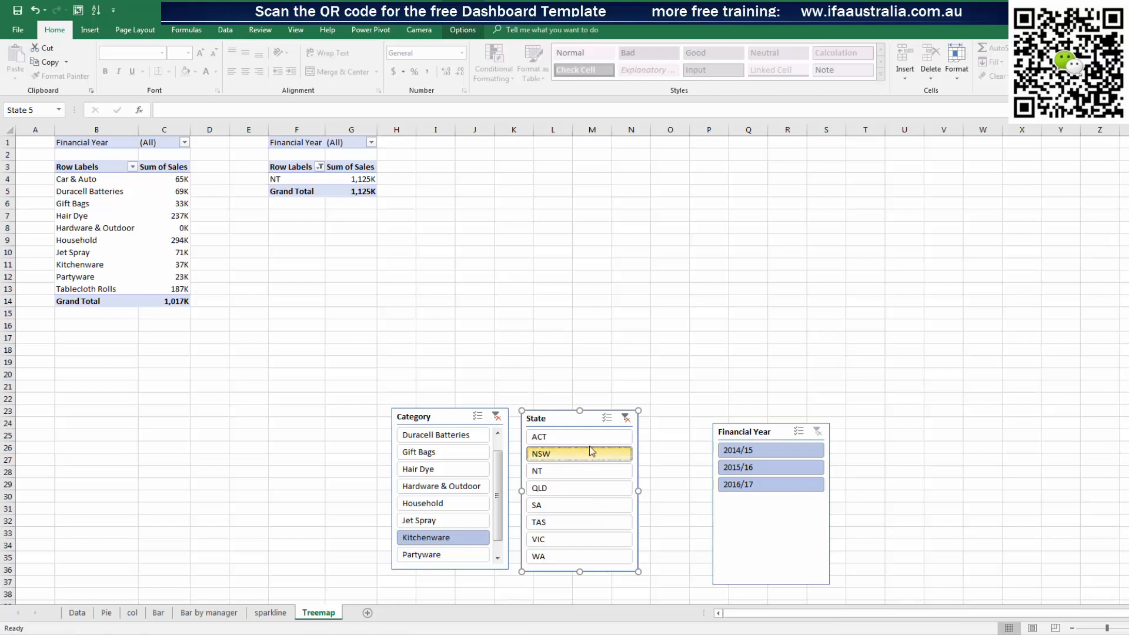
# Select all states in the row label filter of the state pivot table
pyautogui.click(319, 167)
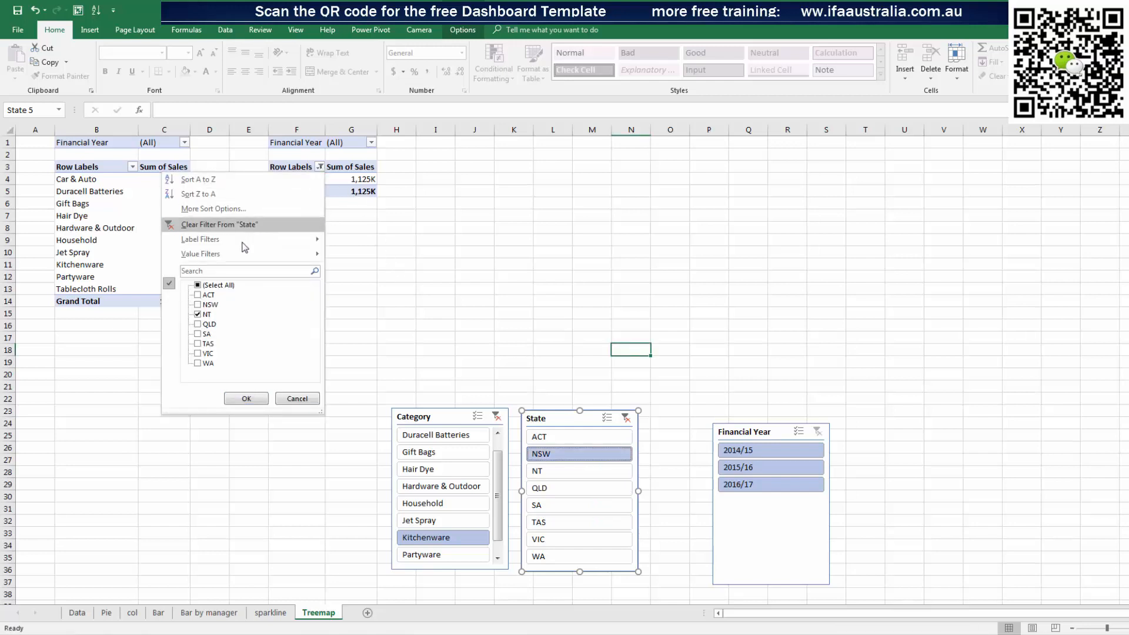
pyautogui.click(197, 286)
pyautogui.click(247, 398)
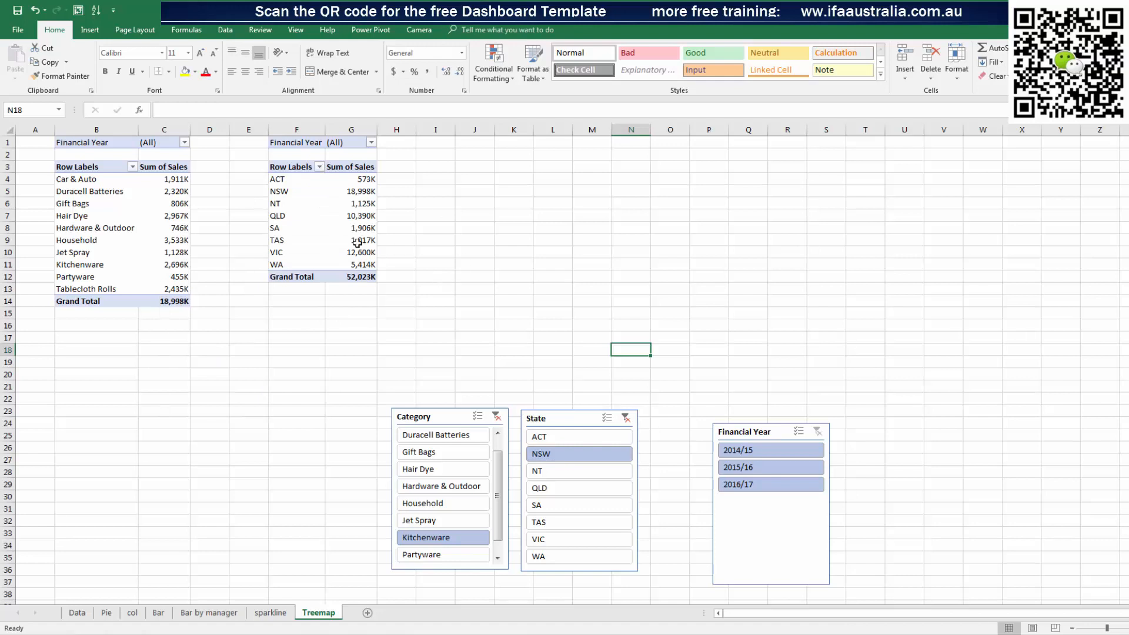
# Test the Category slicer on several categories, including Gift Bags and Duracell Batteries, ending on Household, and check the state pivot table
pyautogui.click(297, 240)
pyautogui.click(438, 453)
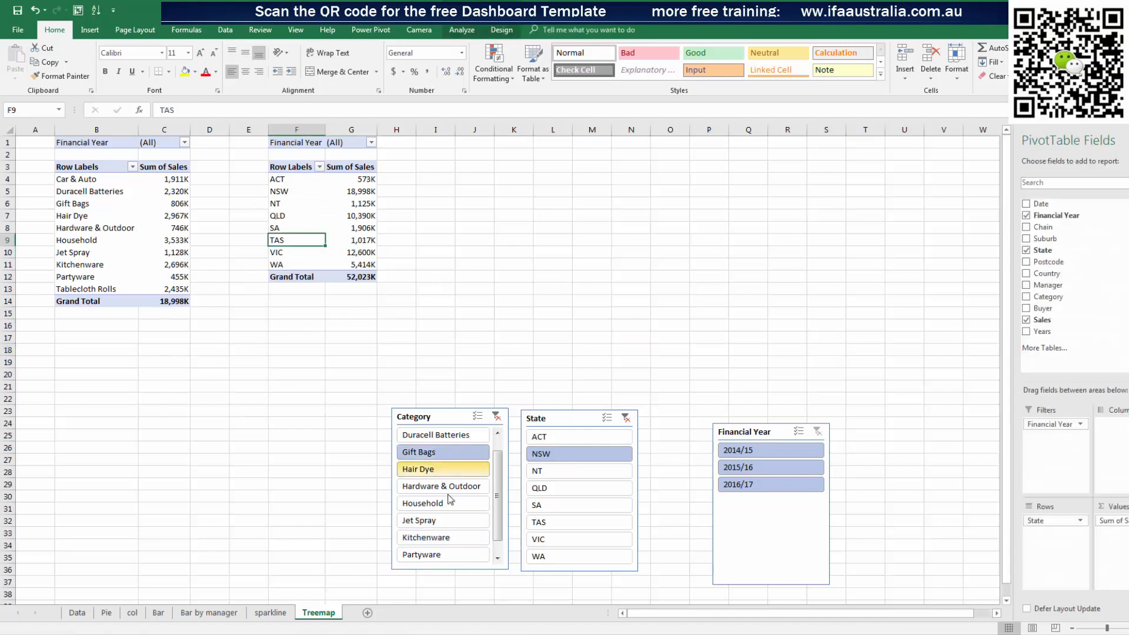
pyautogui.click(449, 489)
pyautogui.click(450, 536)
pyautogui.click(452, 437)
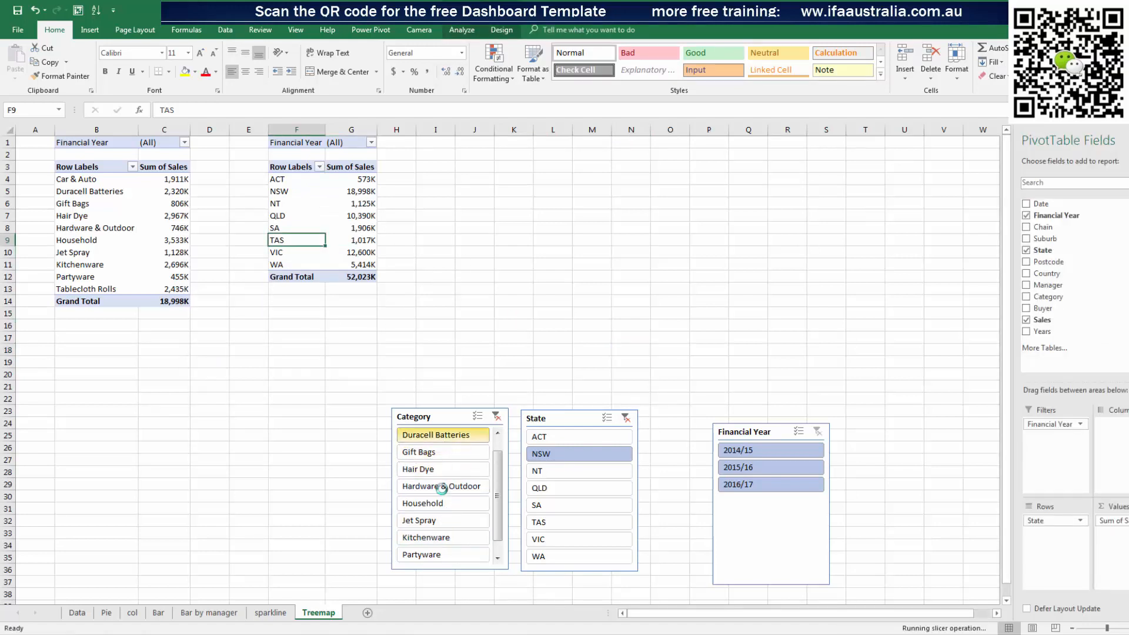
pyautogui.click(442, 503)
pyautogui.keyDown('ctrl'); pyautogui.click(439, 453); pyautogui.keyUp('ctrl')
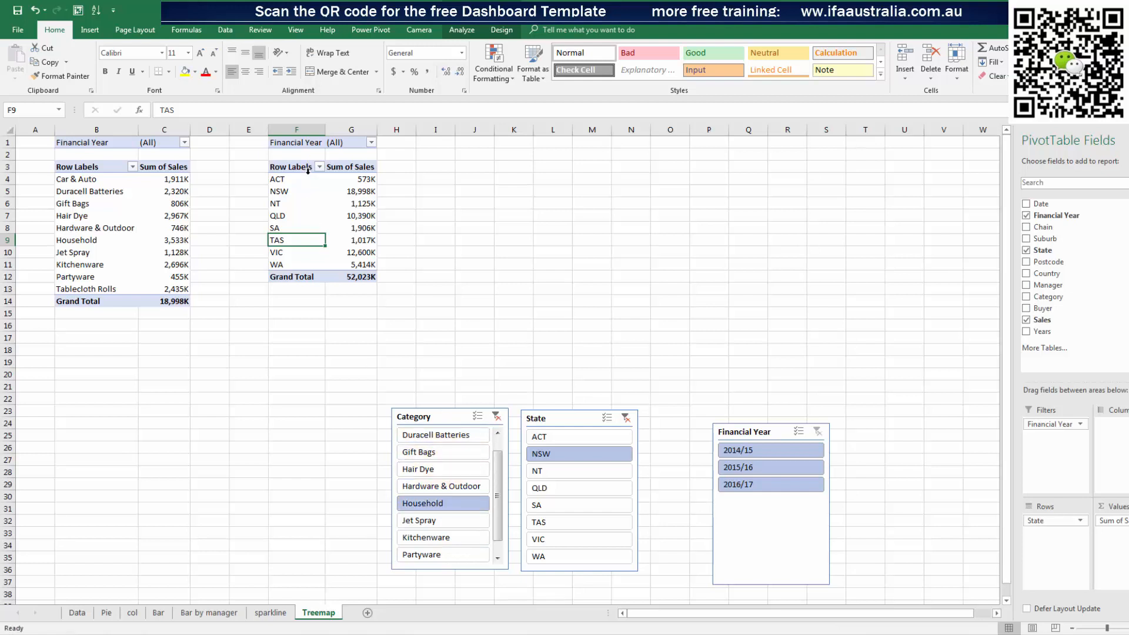
# Connect the Category slicer to the TreeMap2 pivot table in its report connections
pyautogui.rightClick(451, 420)
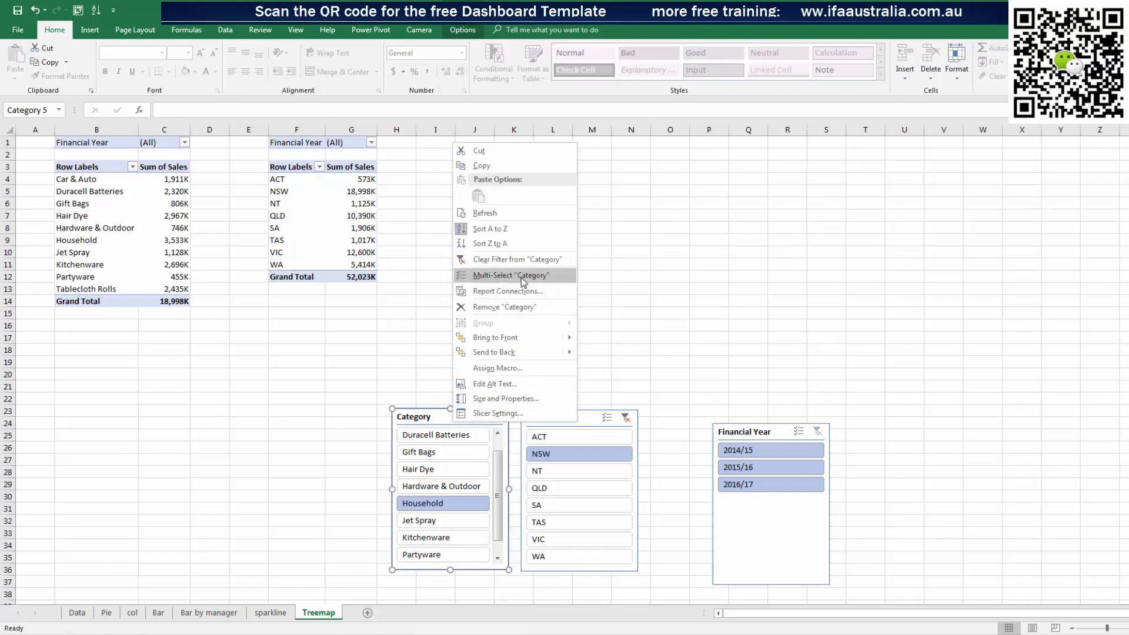
pyautogui.click(522, 291)
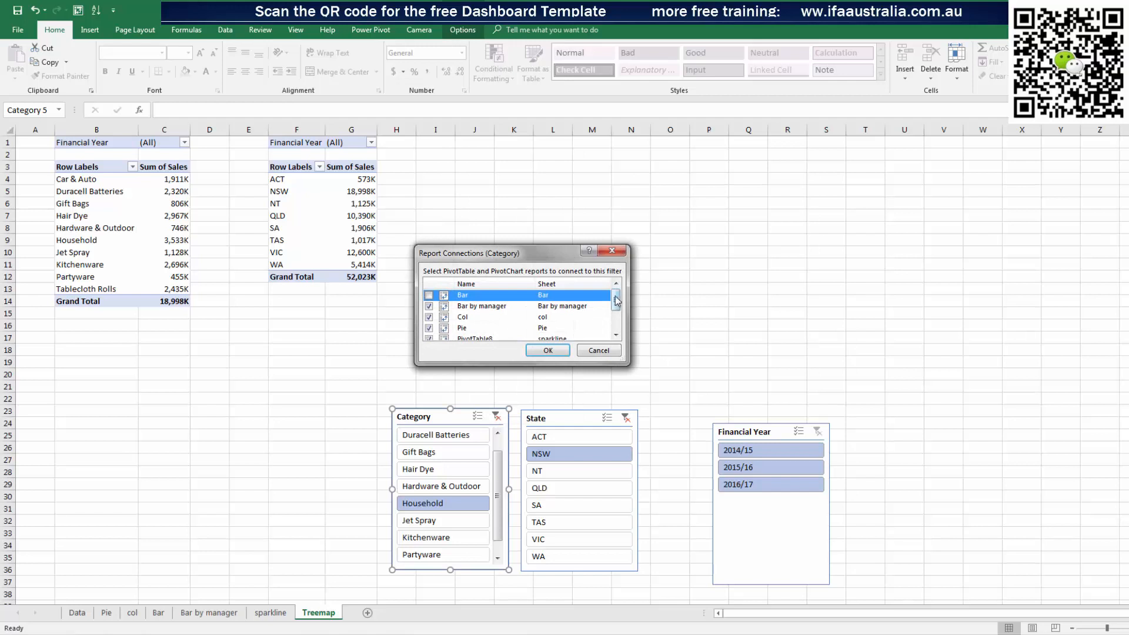
pyautogui.moveTo(615, 300); pyautogui.dragTo(621, 345)
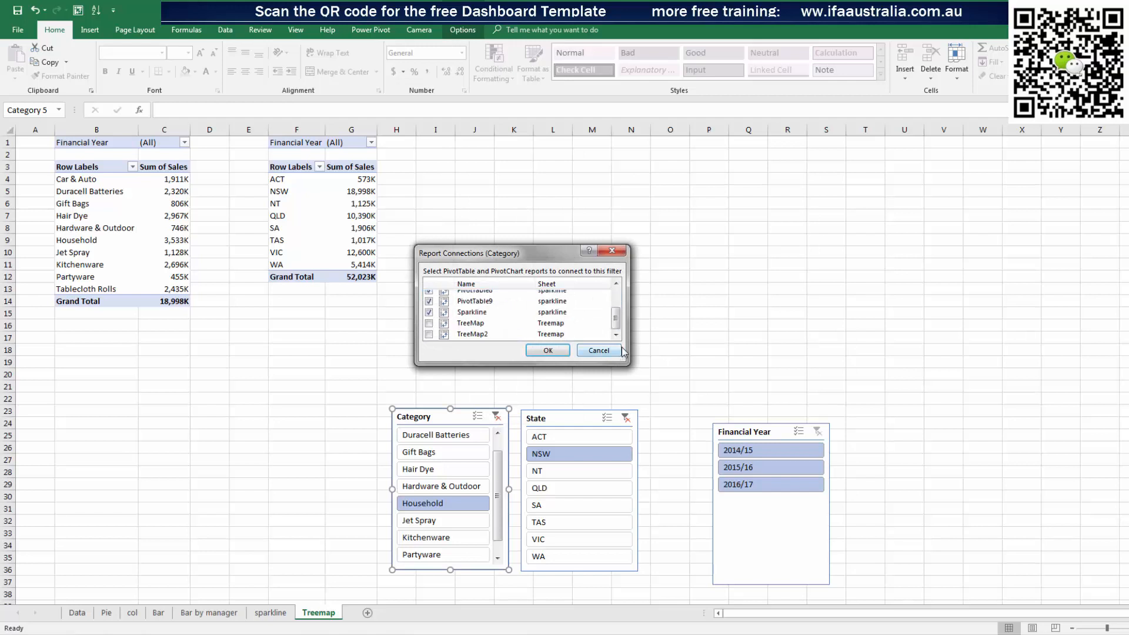
pyautogui.click(428, 334)
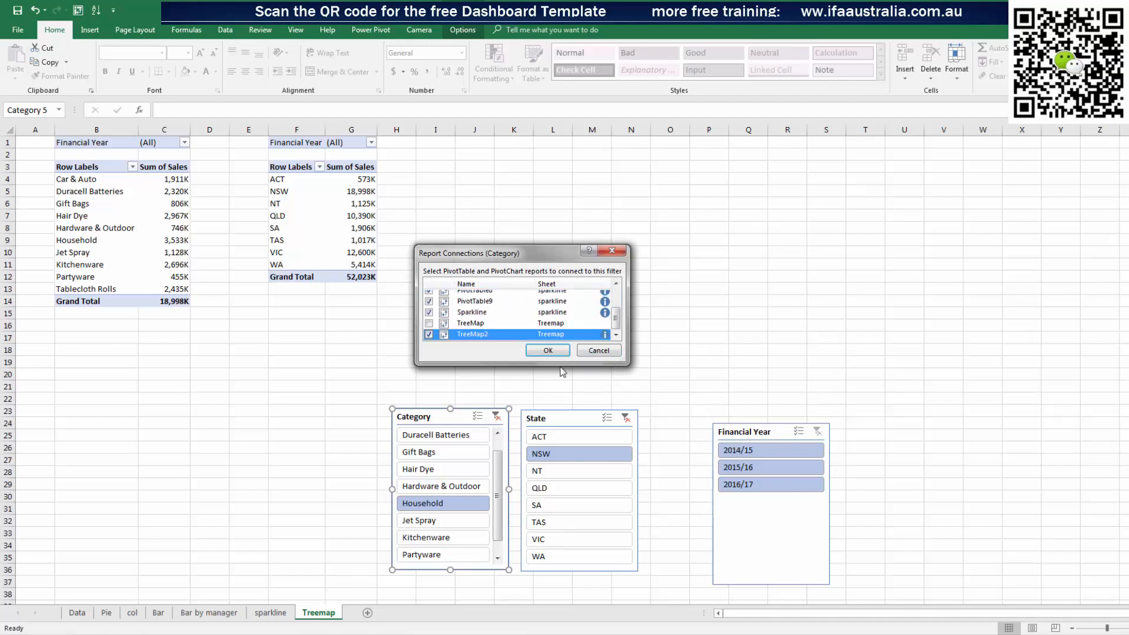
pyautogui.click(551, 354)
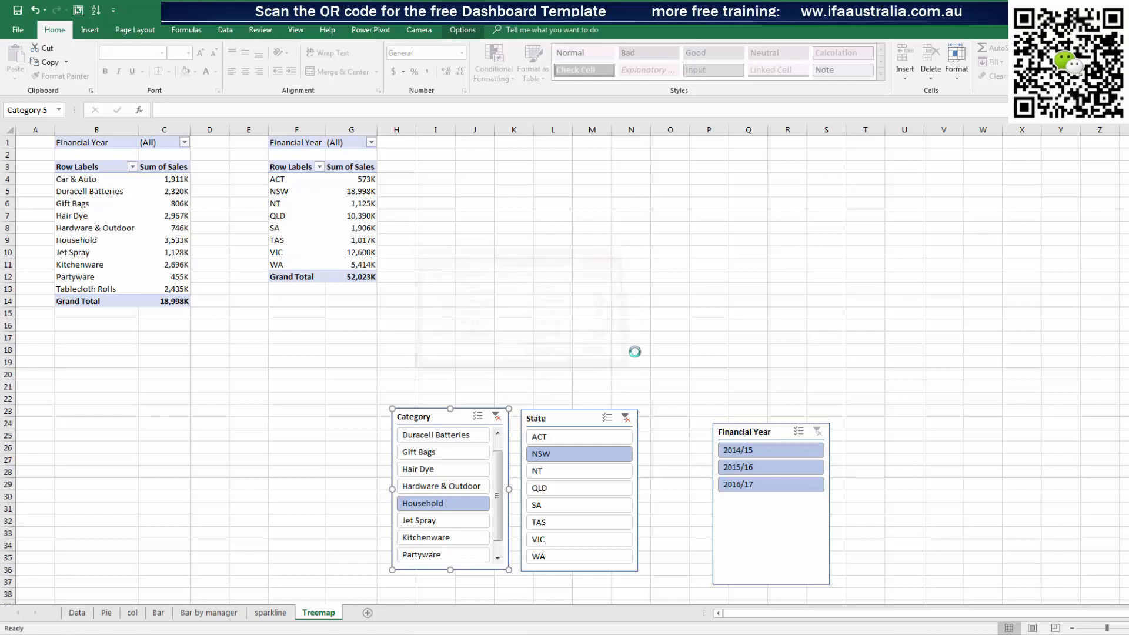
# Test the Category slicer on several categories, including Hair Dye, ending on Hardware & Outdoor, and check the state pivot table
pyautogui.click(669, 325)
pyautogui.click(452, 453)
pyautogui.click(453, 469)
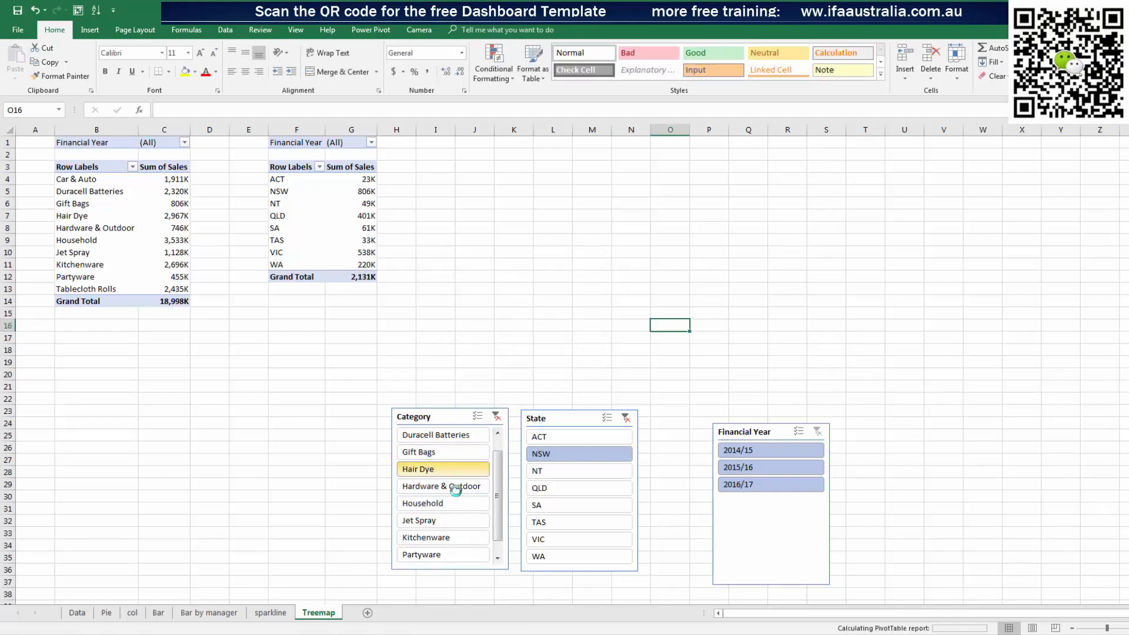
pyautogui.click(457, 503)
pyautogui.click(461, 532)
pyautogui.click(453, 486)
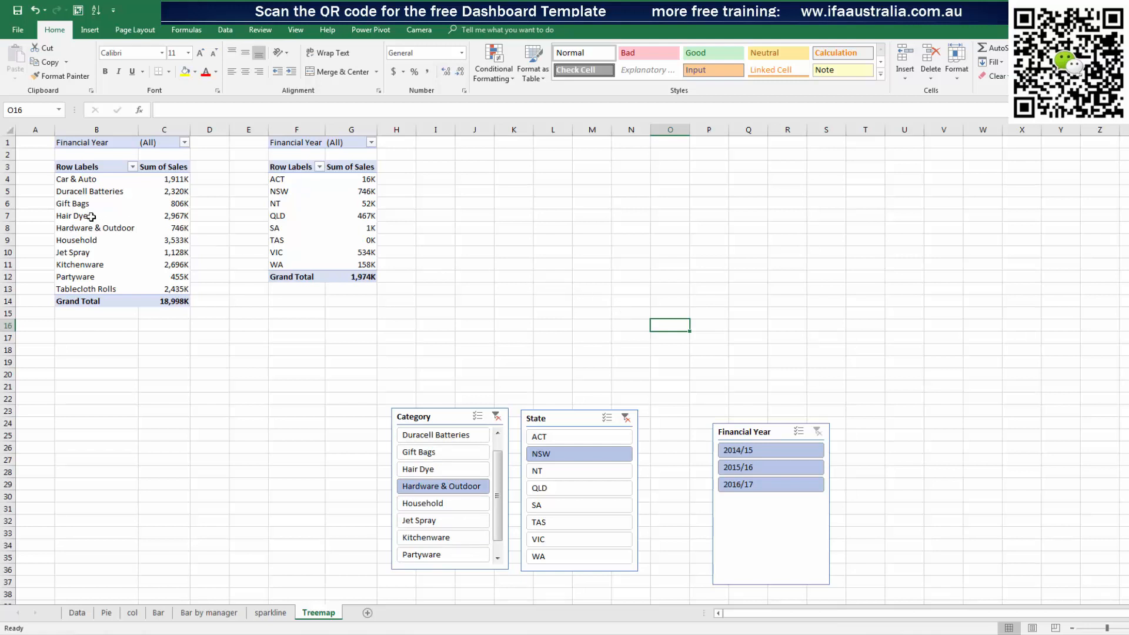
# Try to insert a Treemap PivotChart directly from the category pivot table
pyautogui.click(74, 170)
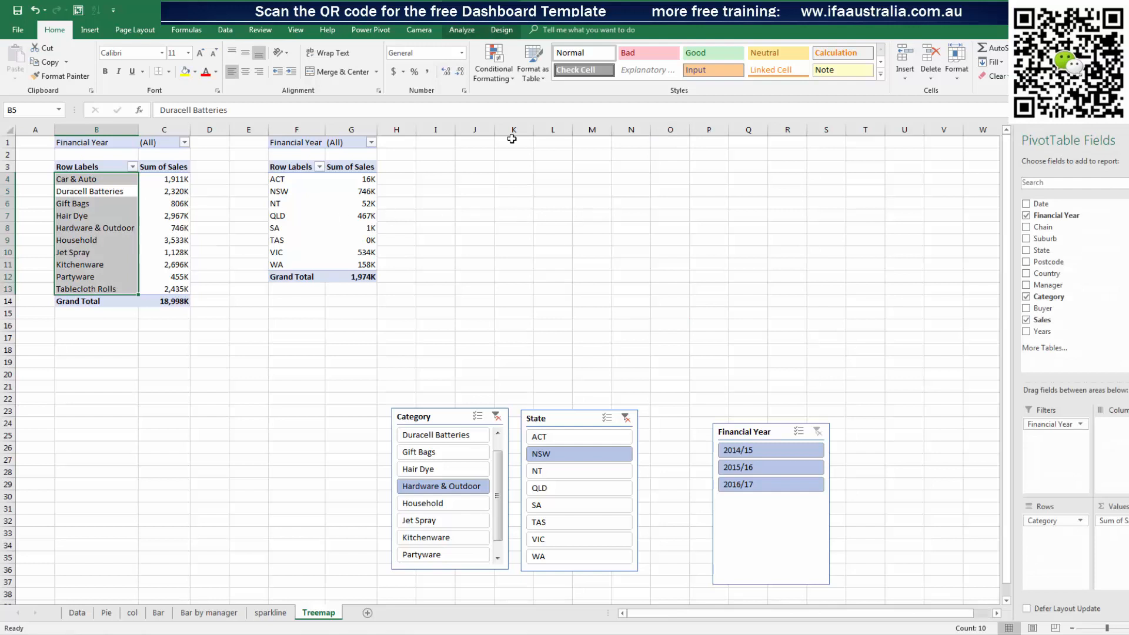
pyautogui.click(473, 32)
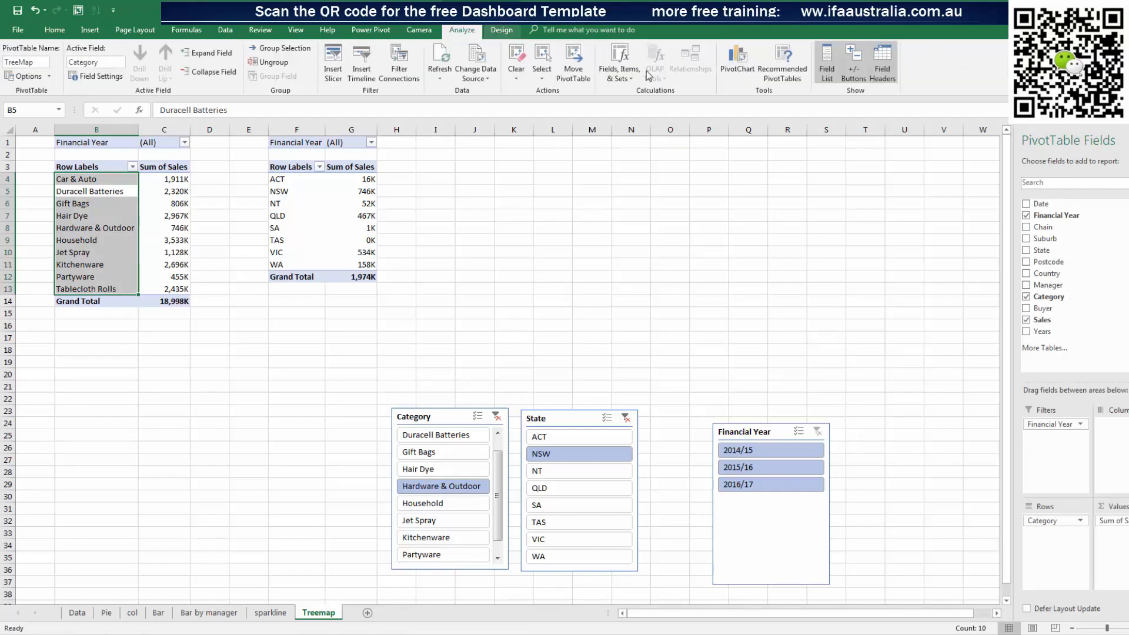
pyautogui.click(740, 59)
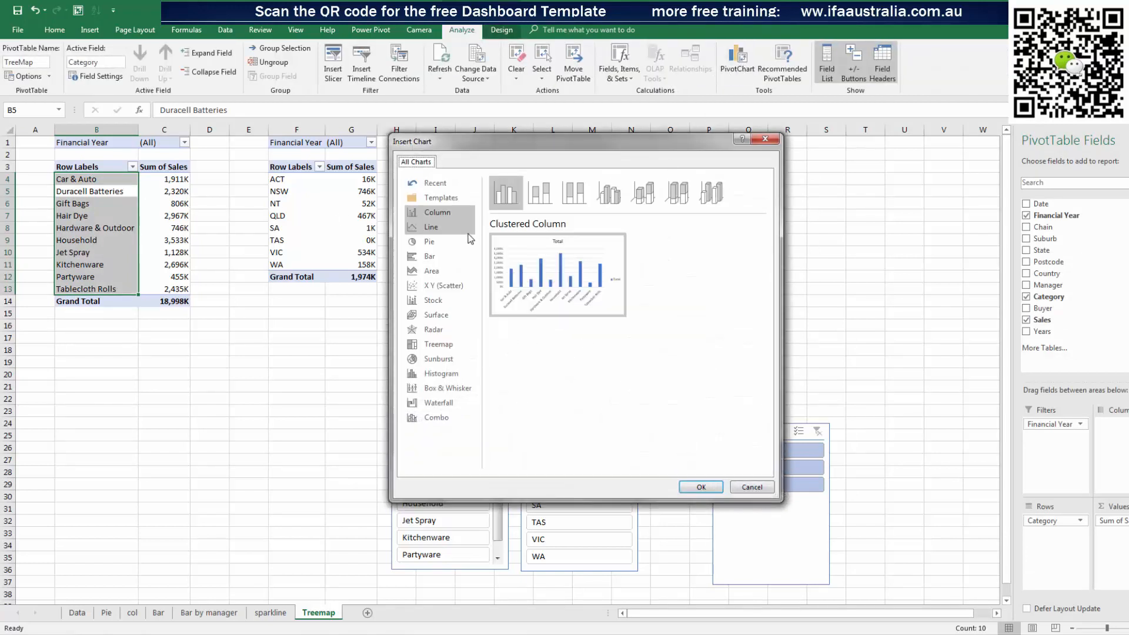
pyautogui.click(443, 345)
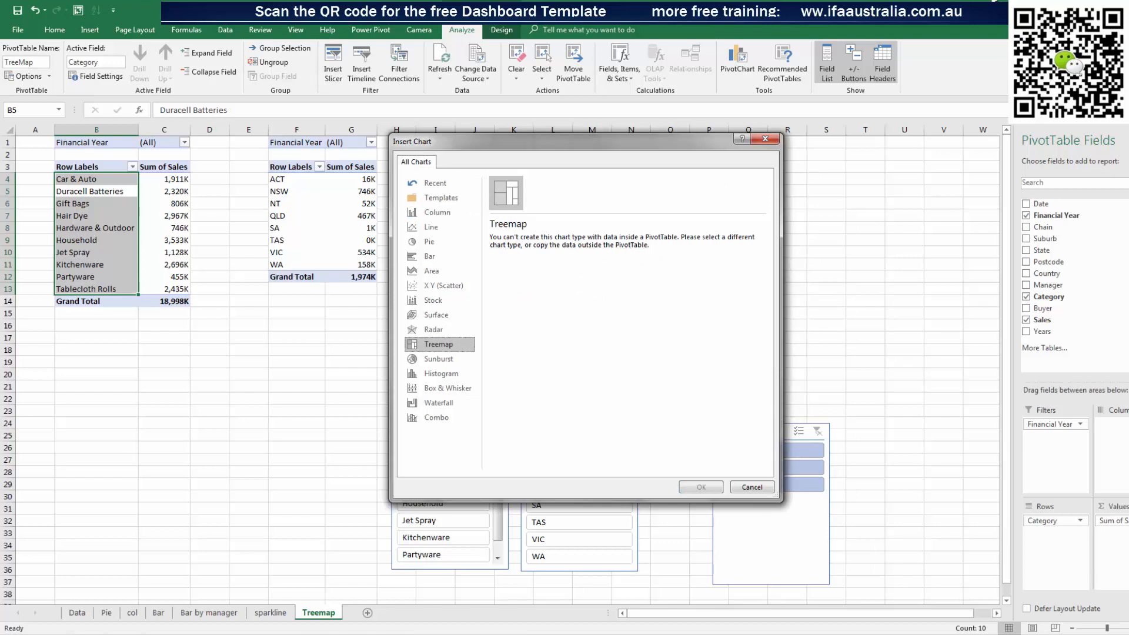
pyautogui.click(765, 139)
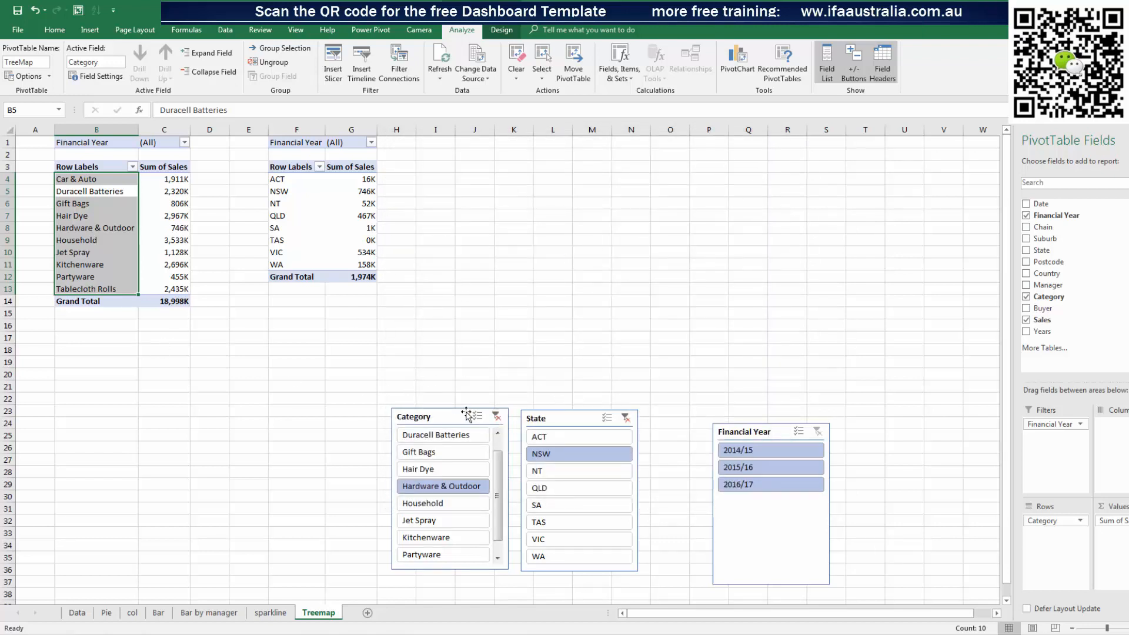
# Move the Category and State slicers side by side well away from the pivot tables, with the Financial Year slicer below State
pyautogui.moveTo(461, 413); pyautogui.dragTo(871, 162)
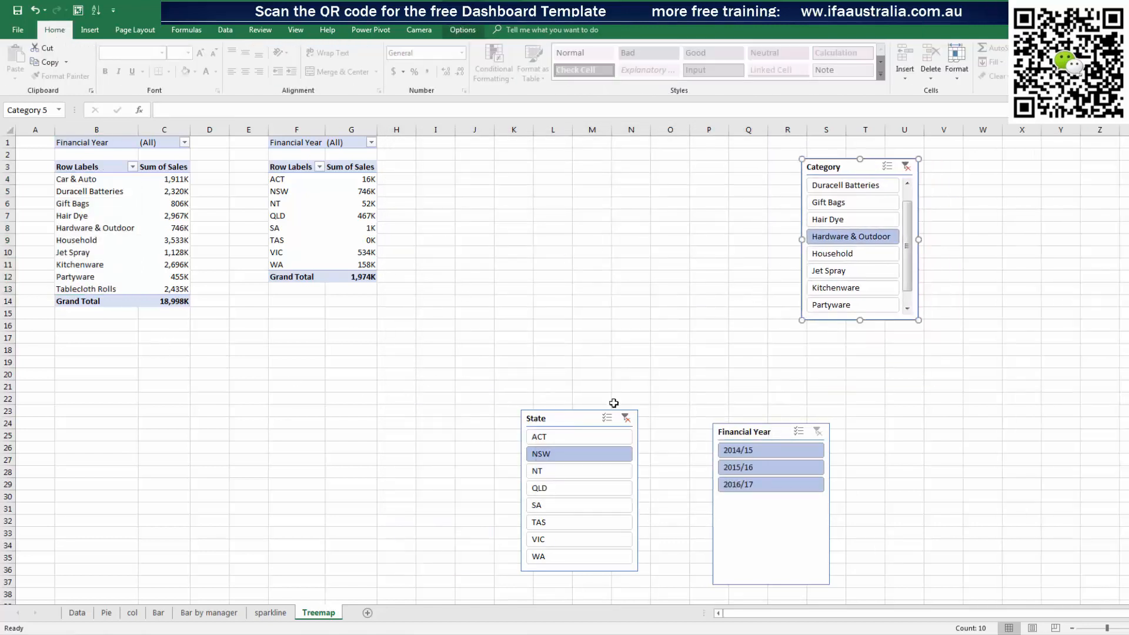
pyautogui.moveTo(564, 416); pyautogui.dragTo(978, 165)
pyautogui.moveTo(763, 435); pyautogui.dragTo(992, 369)
pyautogui.click(694, 458)
# Link cell B21 to the first category label with the formula =B4 and compare it with the source cell
pyautogui.click(159, 415)
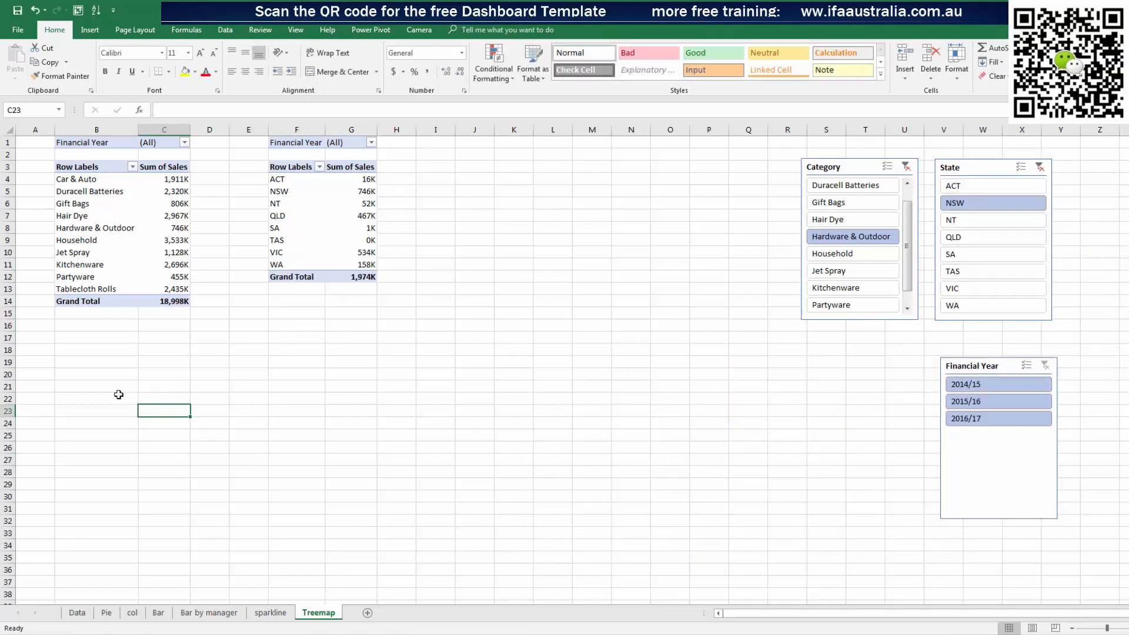
pyautogui.click(97, 389)
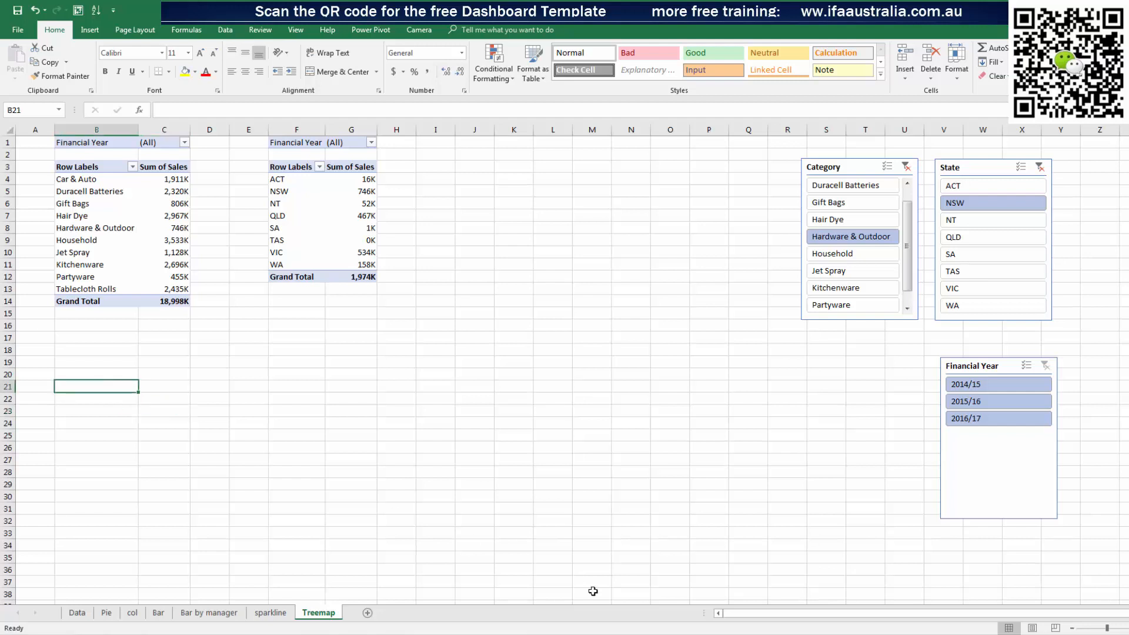
pyautogui.write('=')
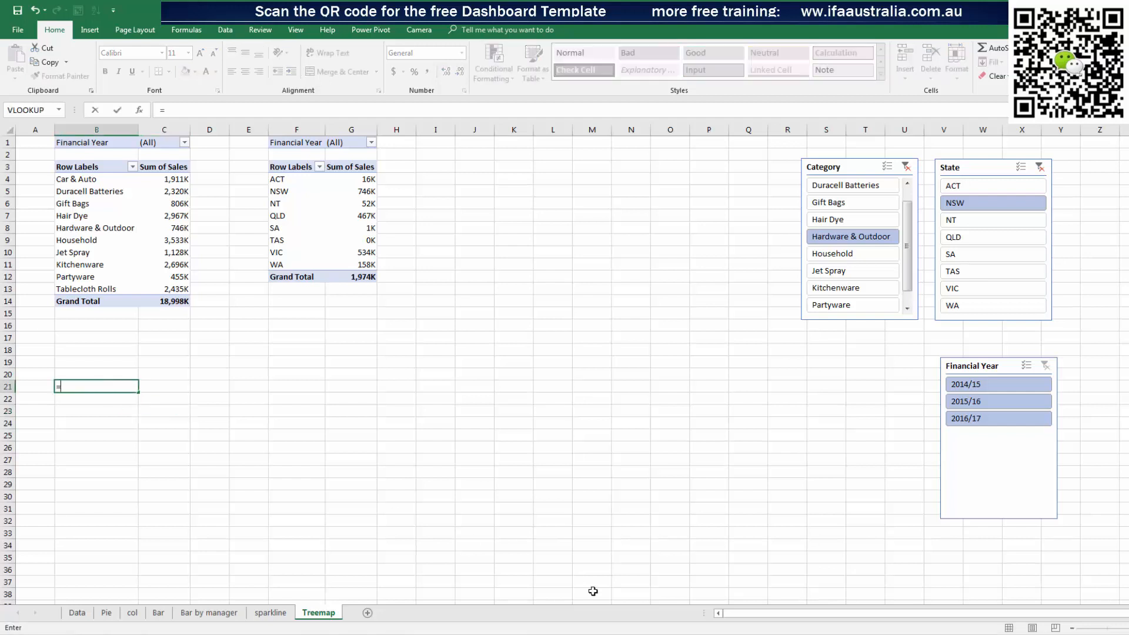
pyautogui.click(86, 180)
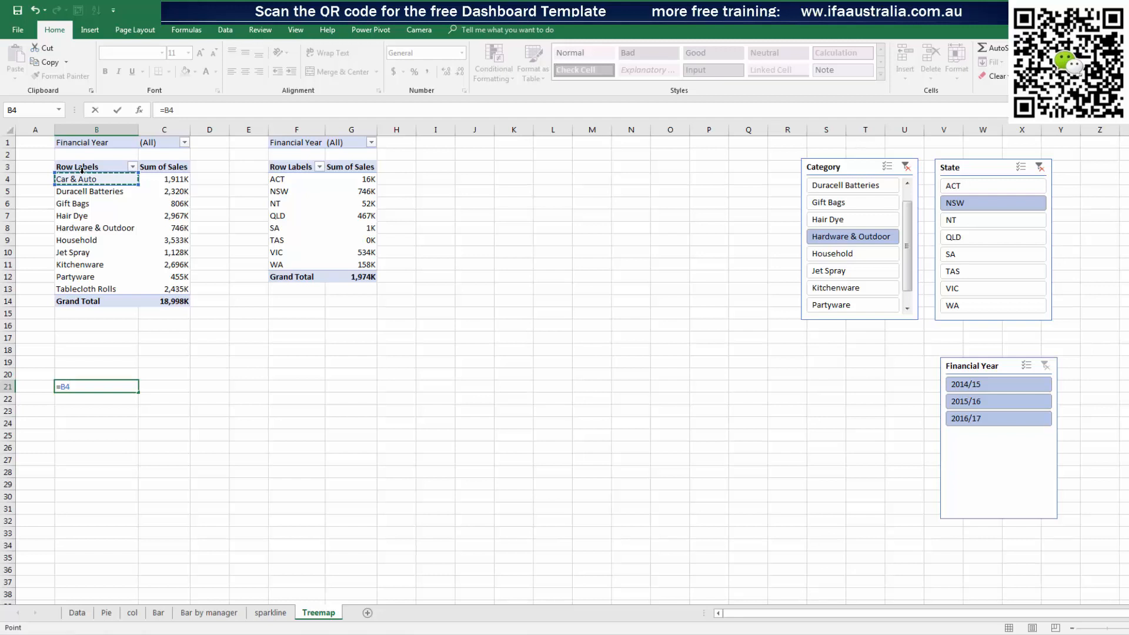
pyautogui.press('Return')
pyautogui.click(117, 385)
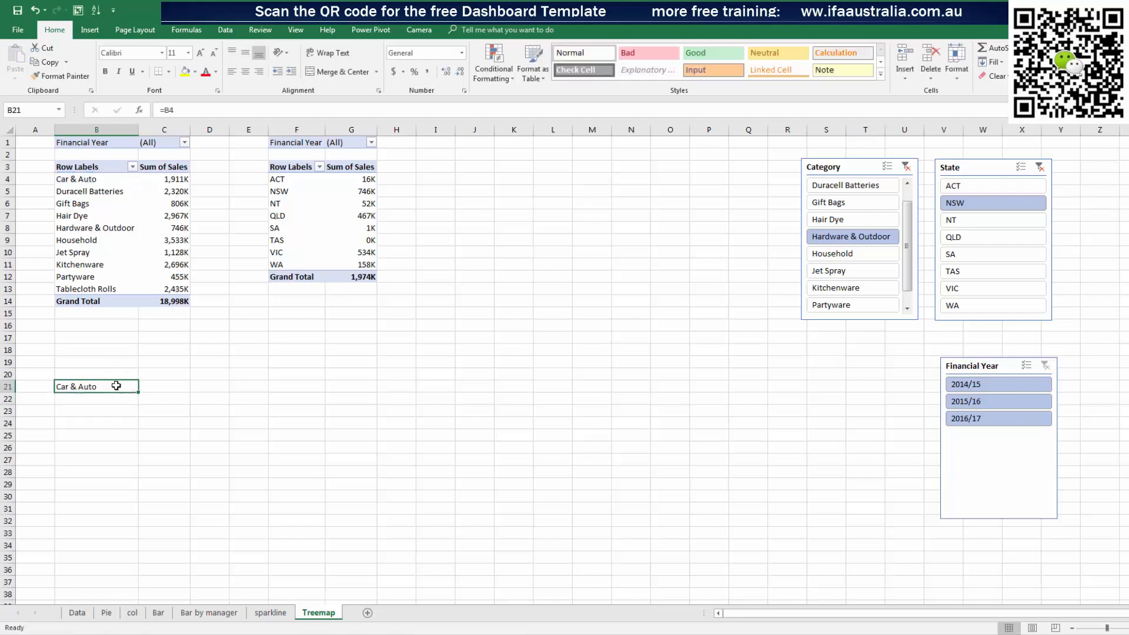
pyautogui.click(94, 179)
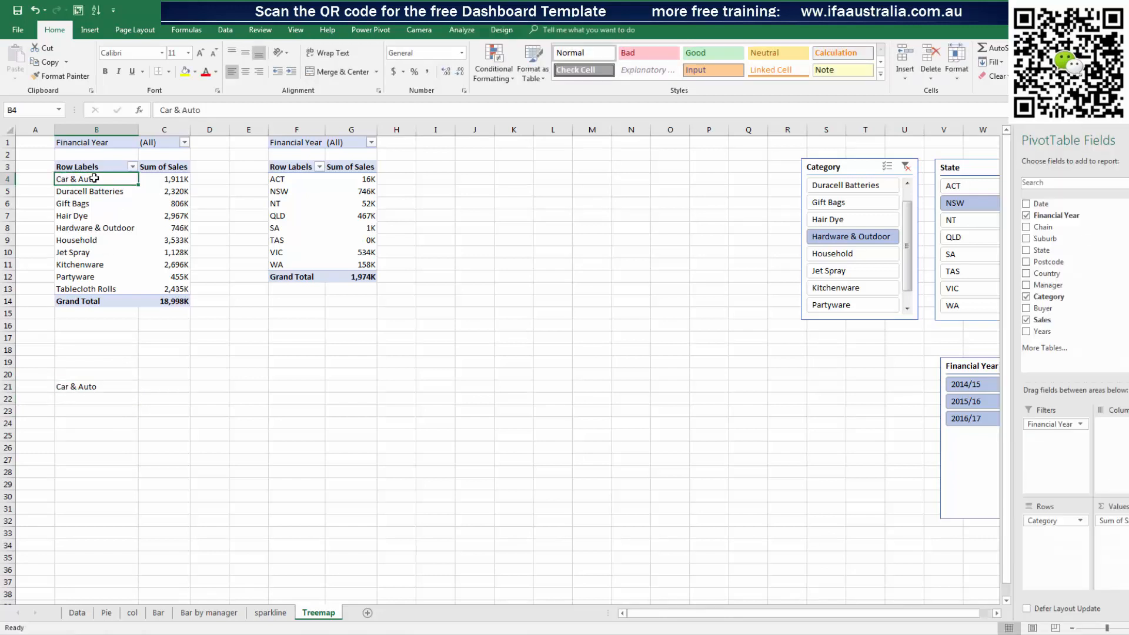
pyautogui.click(106, 385)
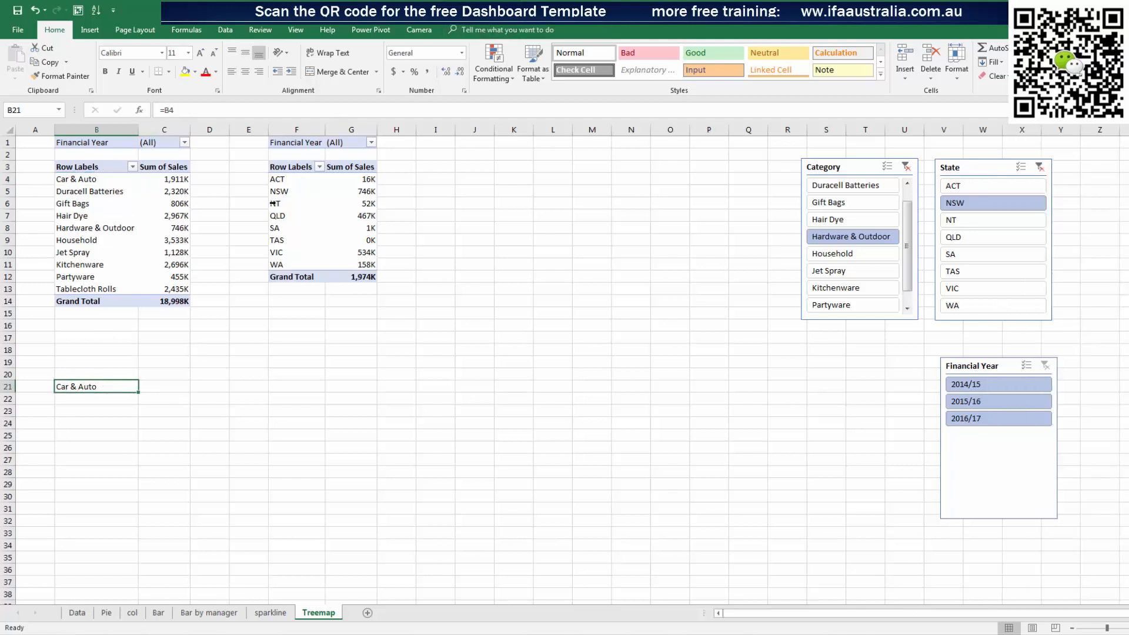
# Turn off Generate GetPivotData for the category pivot table
pyautogui.click(104, 194)
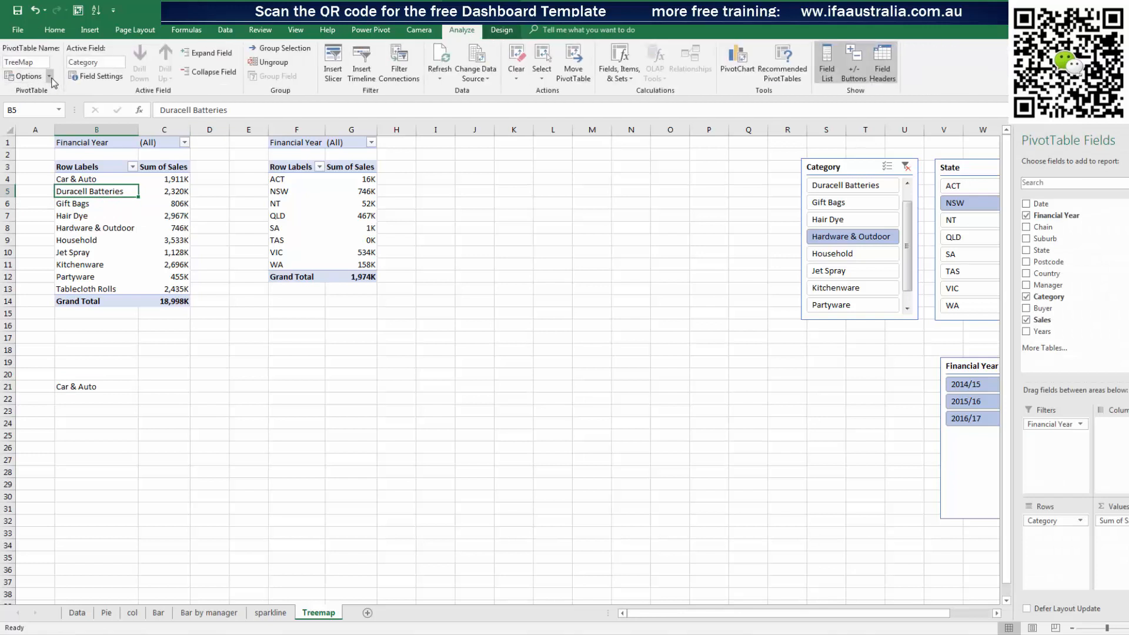
pyautogui.click(48, 78)
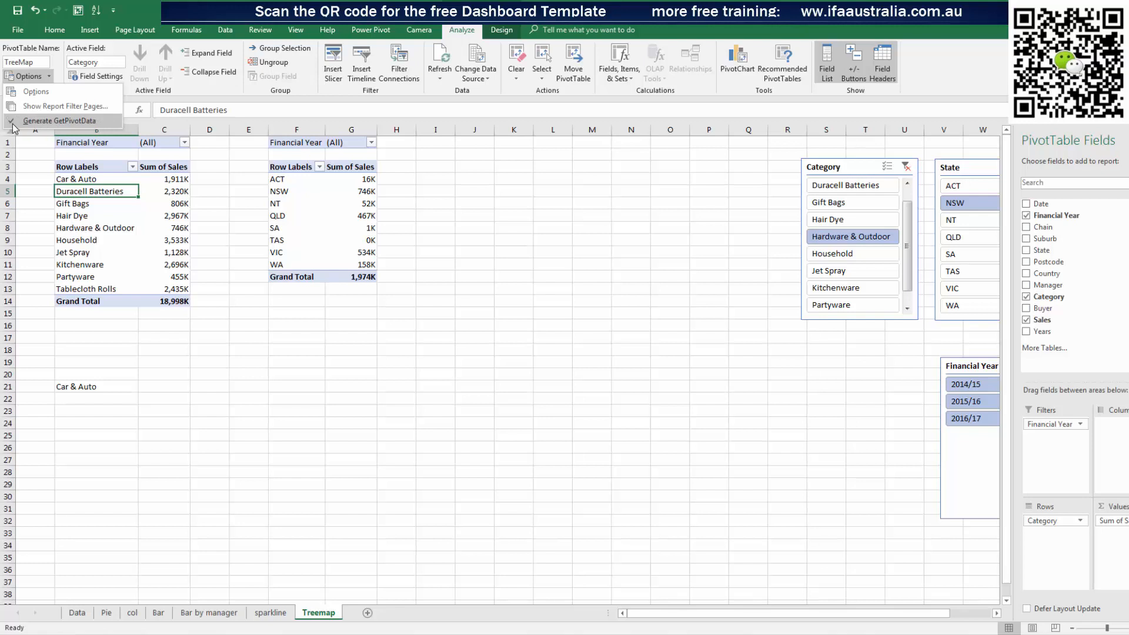
pyautogui.click(52, 122)
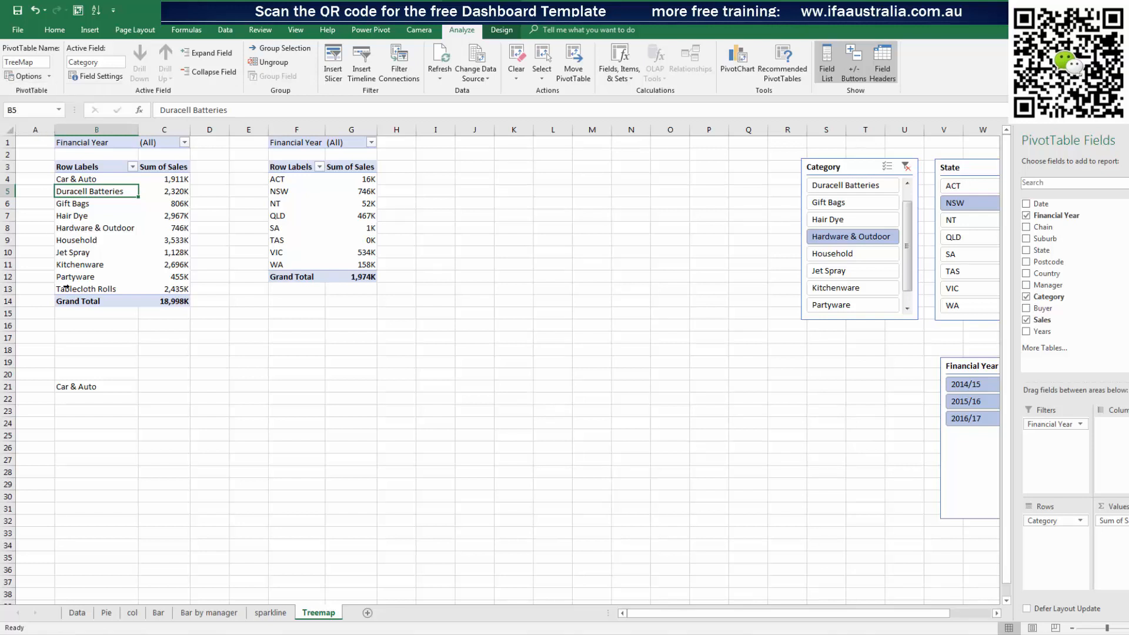
# Re-enter the formula =B4 in cell B21 with Generate GetPivotData switched off and check the formula
pyautogui.click(98, 385)
pyautogui.write('=')
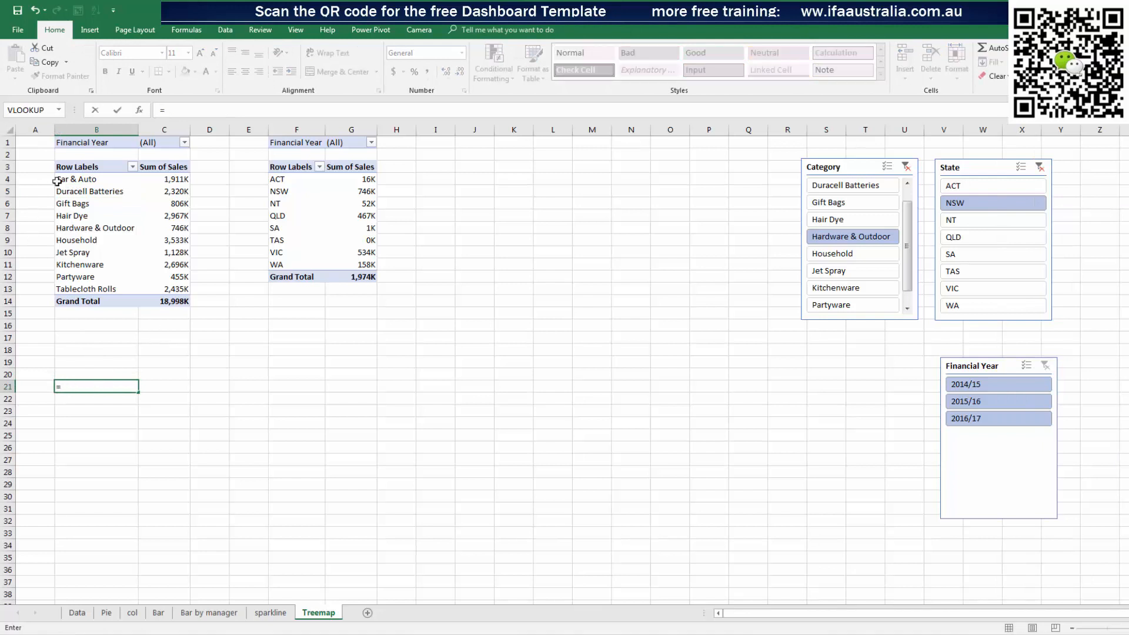
pyautogui.click(78, 179)
pyautogui.press('Return')
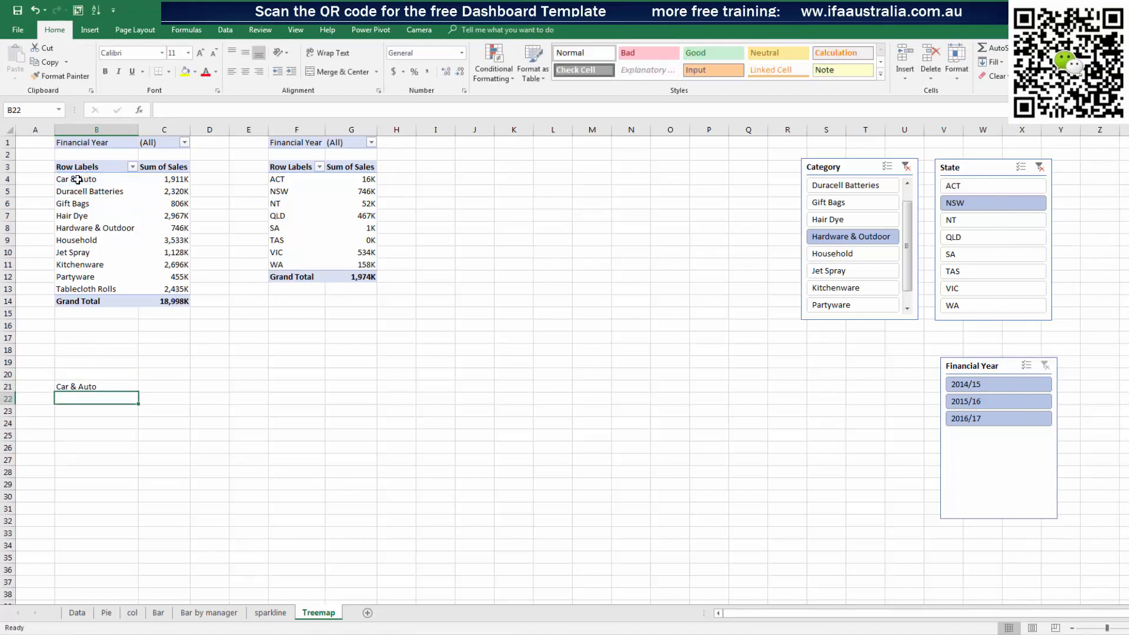
pyautogui.click(109, 387)
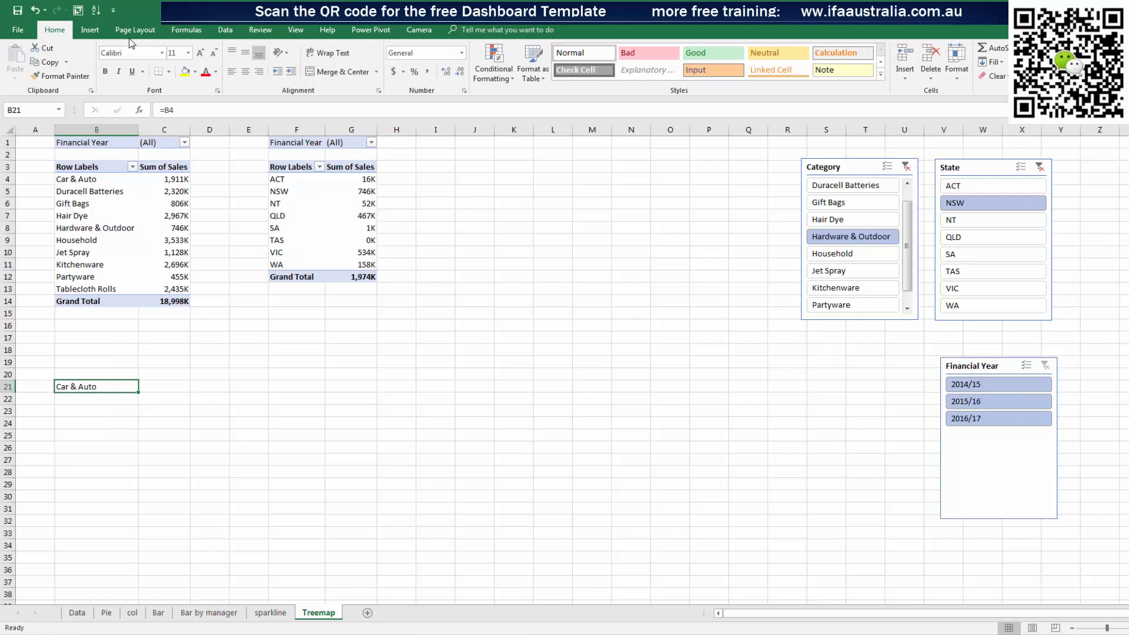
# Turn Generate GetPivotData back on for the category pivot table and check the option's state
pyautogui.click(130, 203)
pyautogui.click(462, 30)
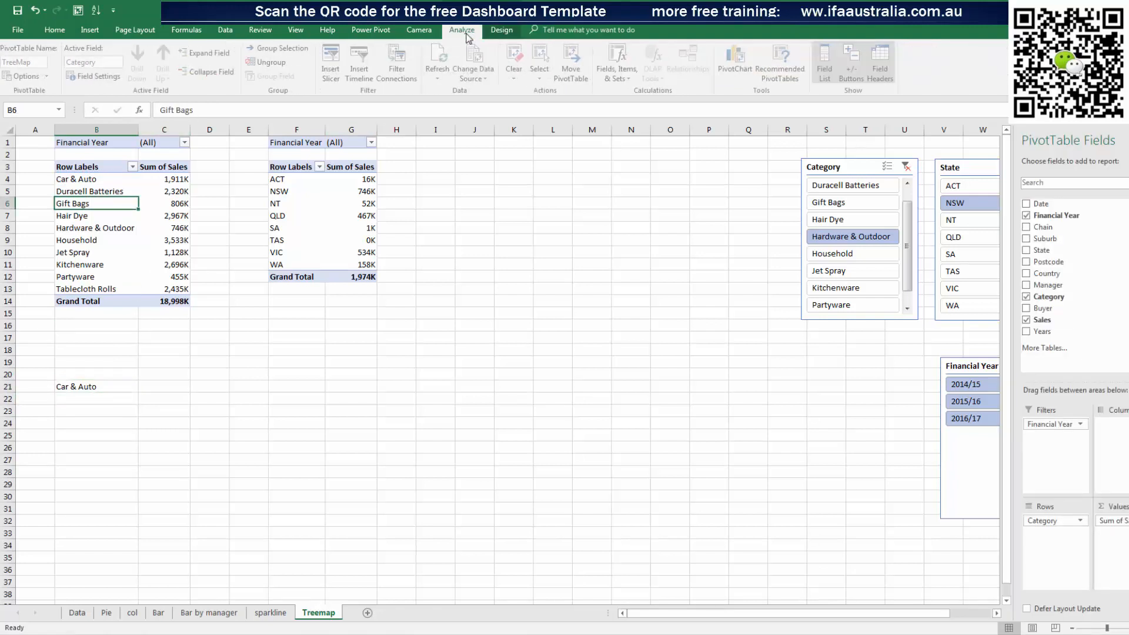
pyautogui.click(26, 76)
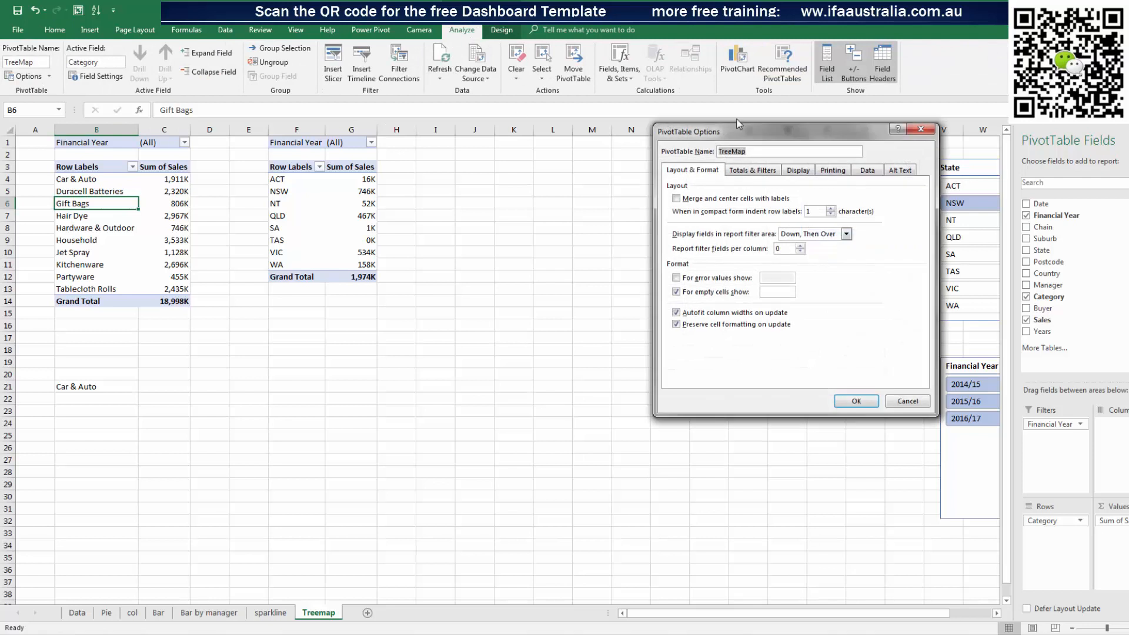
pyautogui.click(921, 128)
pyautogui.click(50, 76)
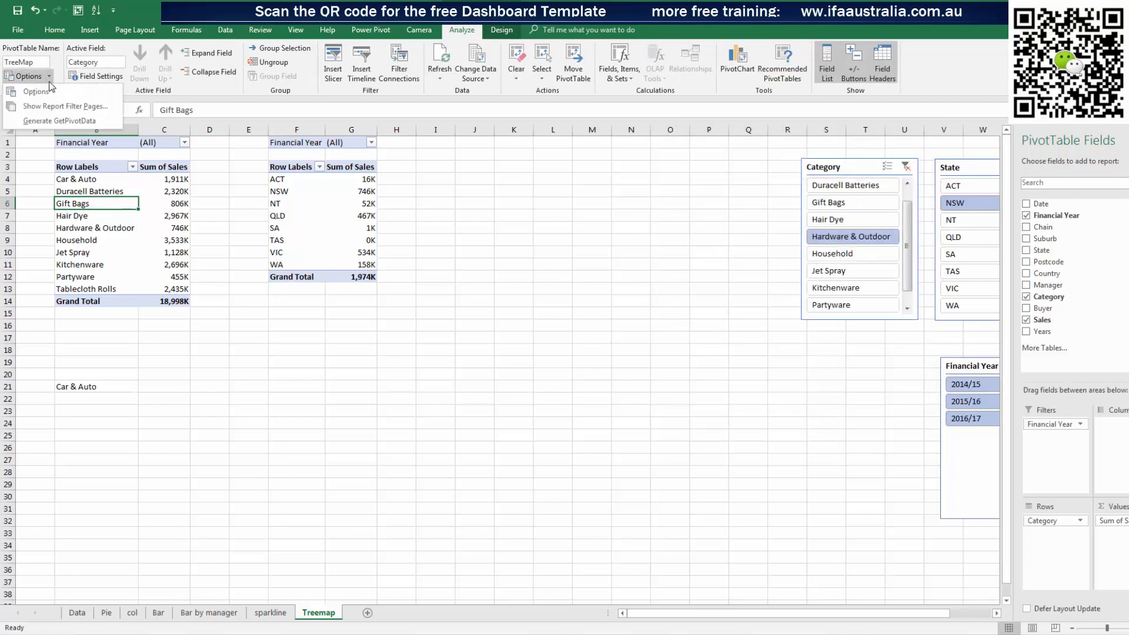
pyautogui.click(43, 121)
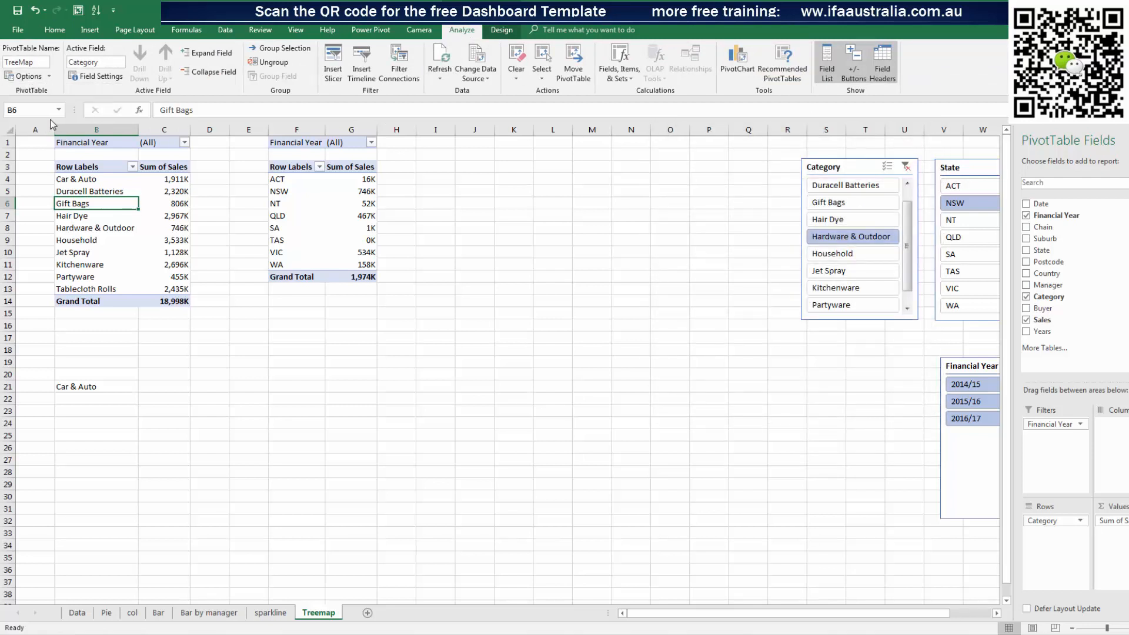
pyautogui.click(50, 76)
# Enter the formula =B4 in cell B21 again with Generate GetPivotData switched on
pyautogui.click(87, 381)
pyautogui.click(85, 383)
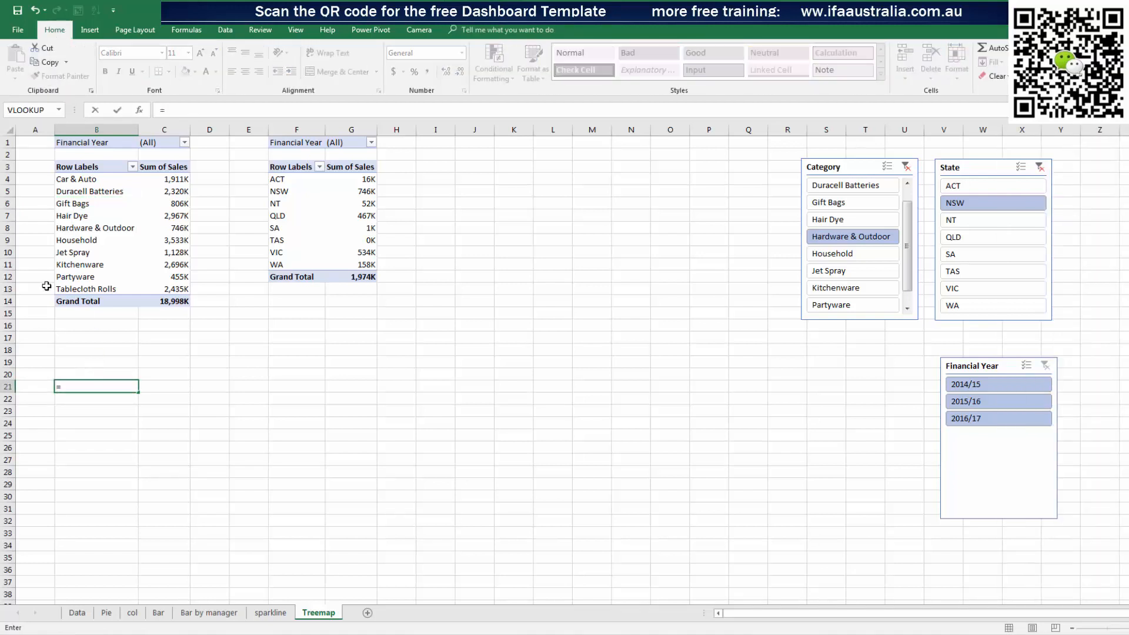
pyautogui.click(96, 181)
pyautogui.press('Return')
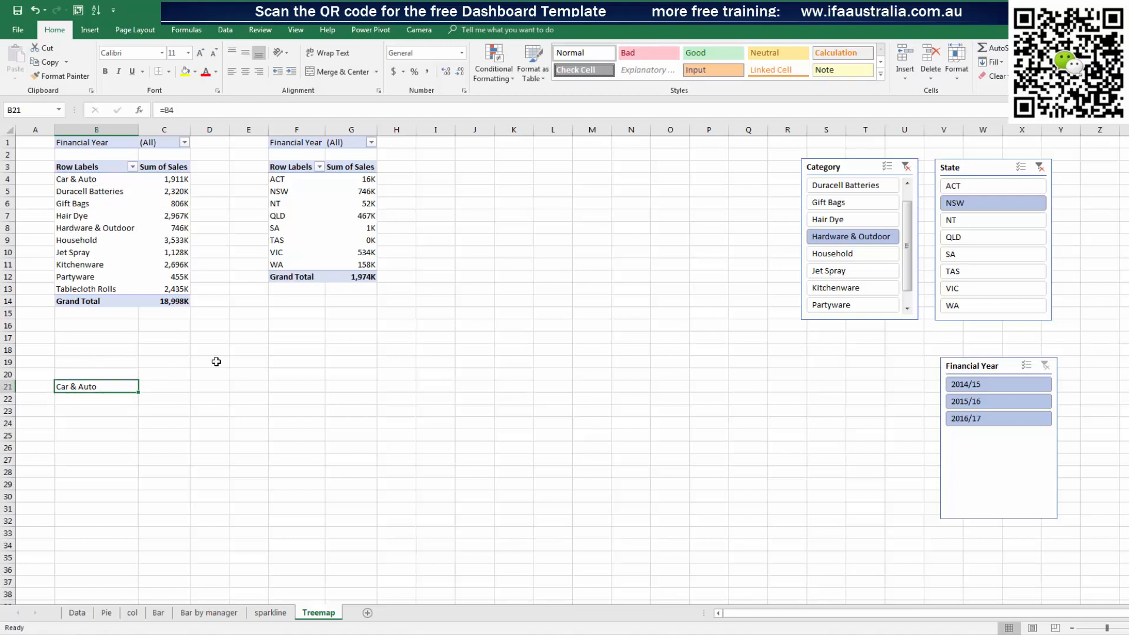
# Reference the Car & Auto sales value in cell C21 as =GETPIVOTDATA("Sales",$B$3,"Category","Car & Auto") and inspect the formula
pyautogui.click(180, 385)
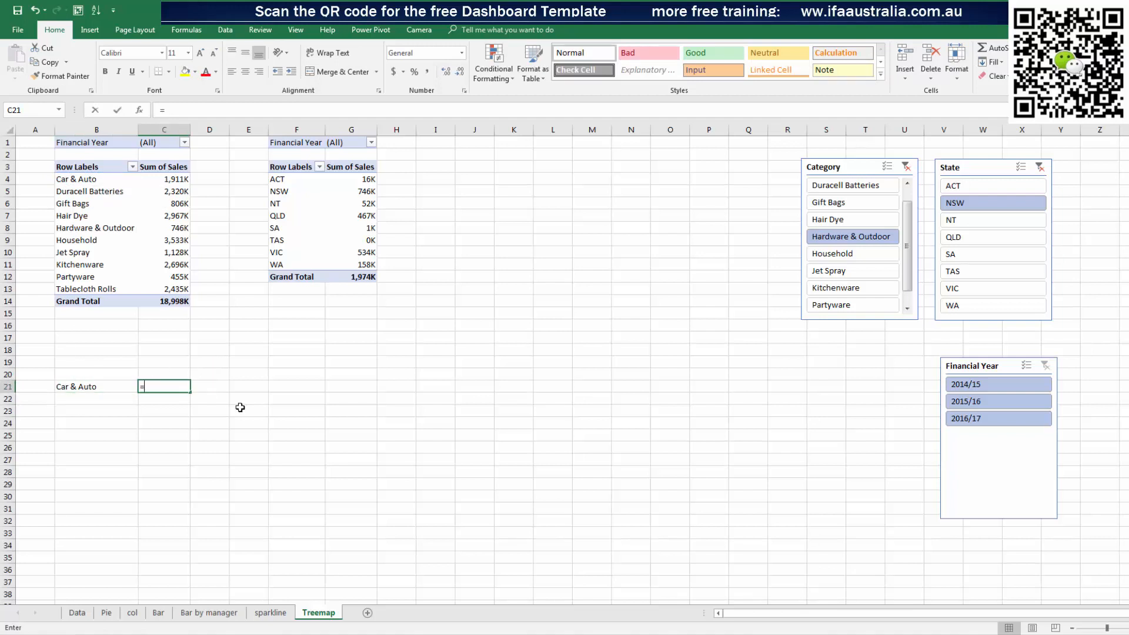
pyautogui.write('=')
pyautogui.click(186, 179)
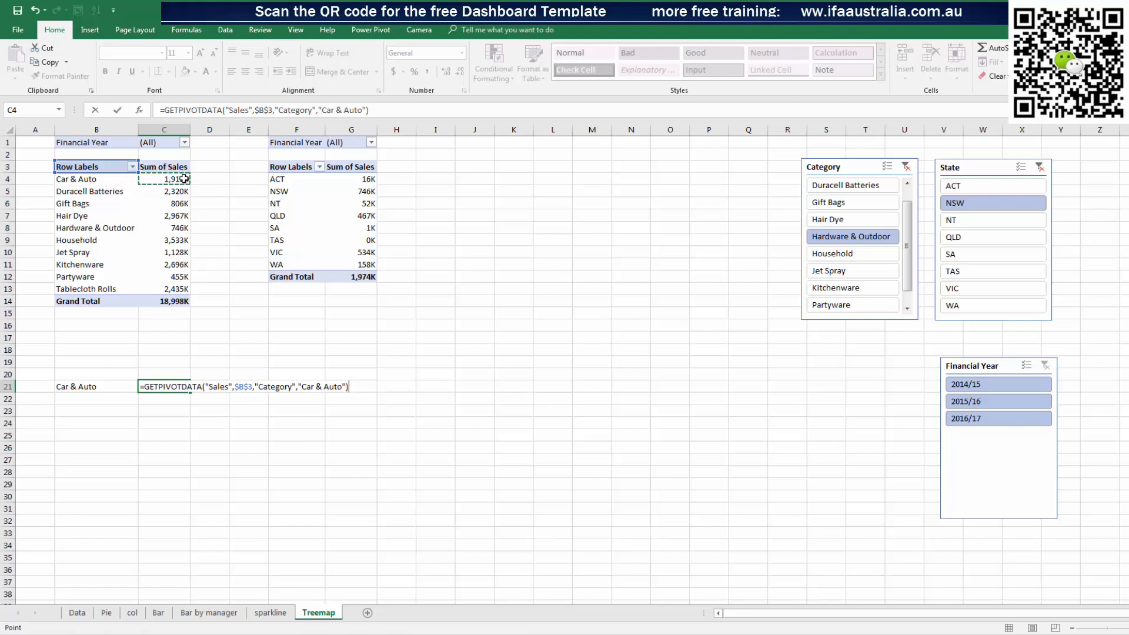
pyautogui.press('Return')
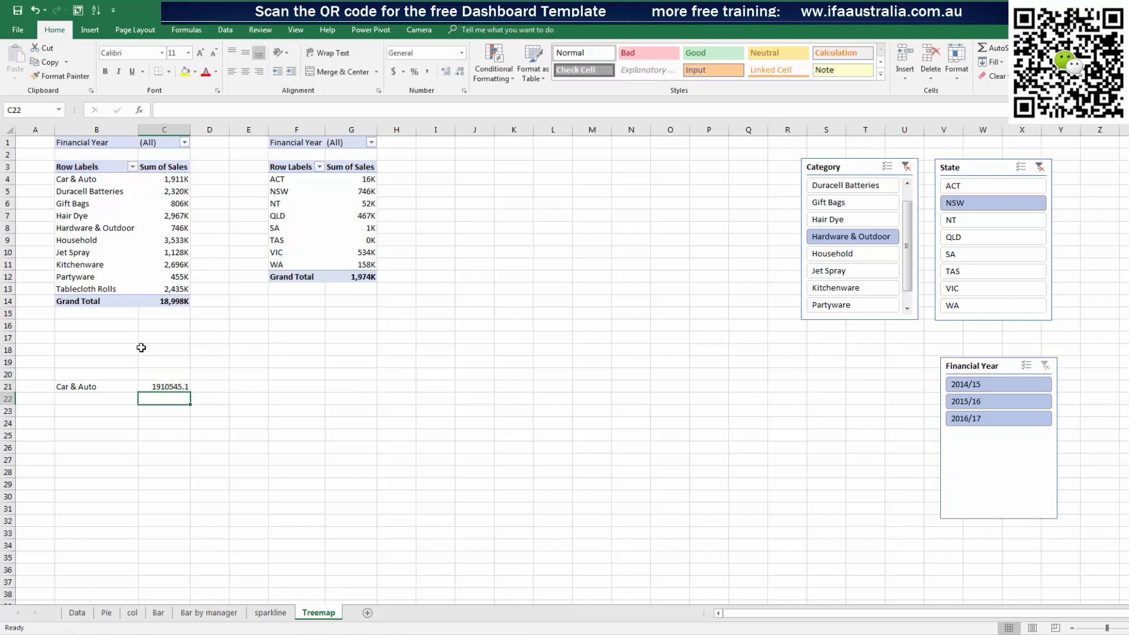
pyautogui.click(171, 383)
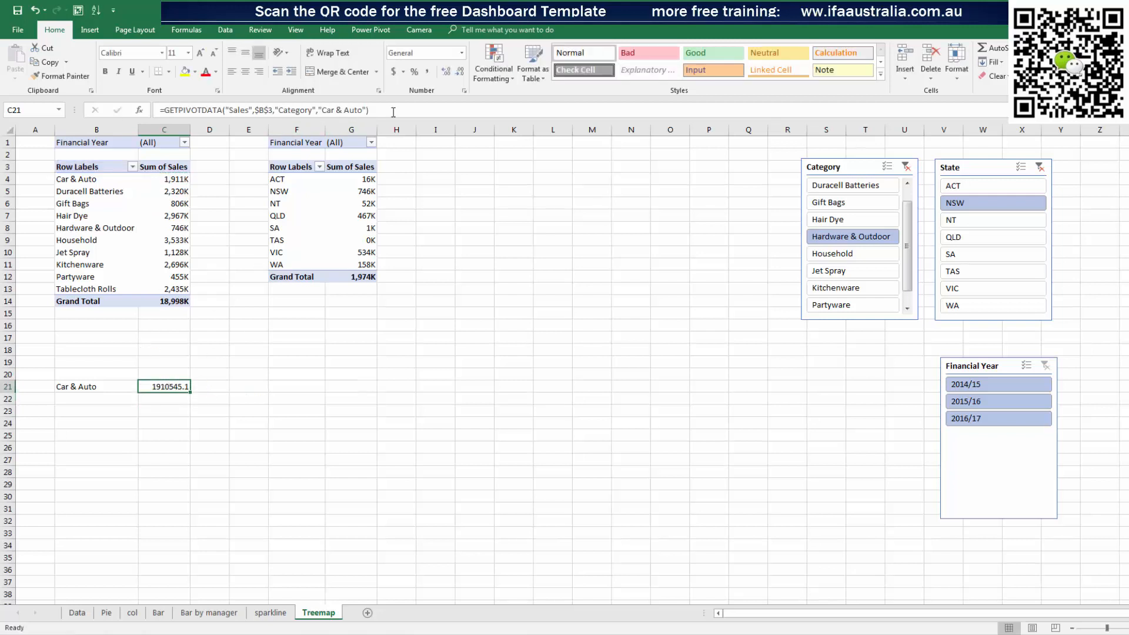
# Turn off Generate GetPivotData in the category pivot table's options
pyautogui.click(127, 204)
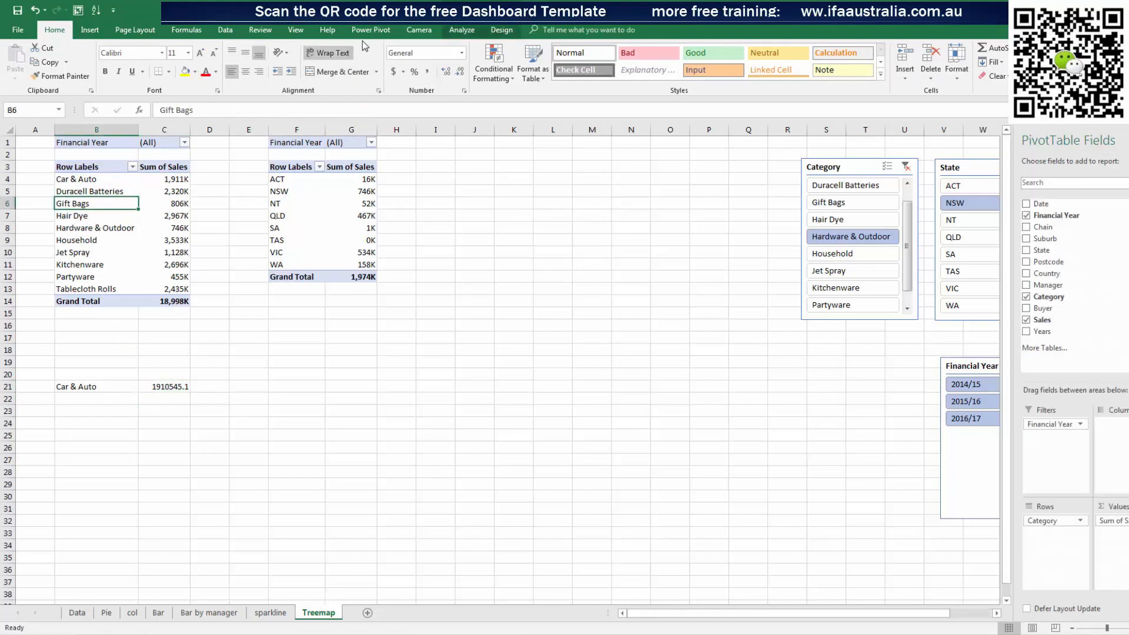
pyautogui.click(461, 31)
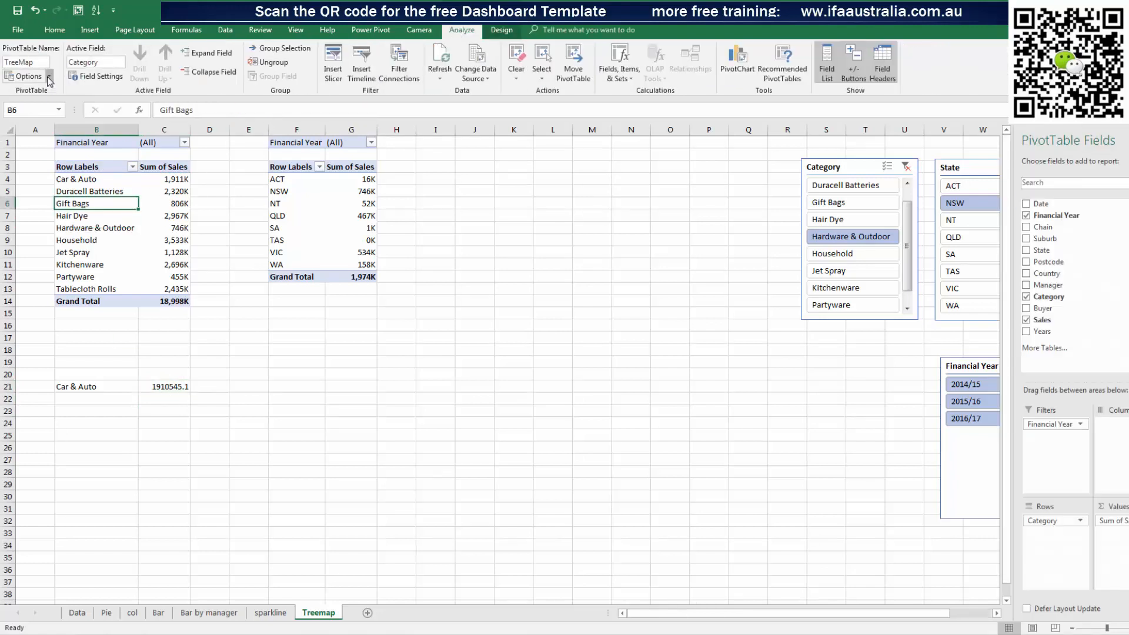
pyautogui.click(215, 347)
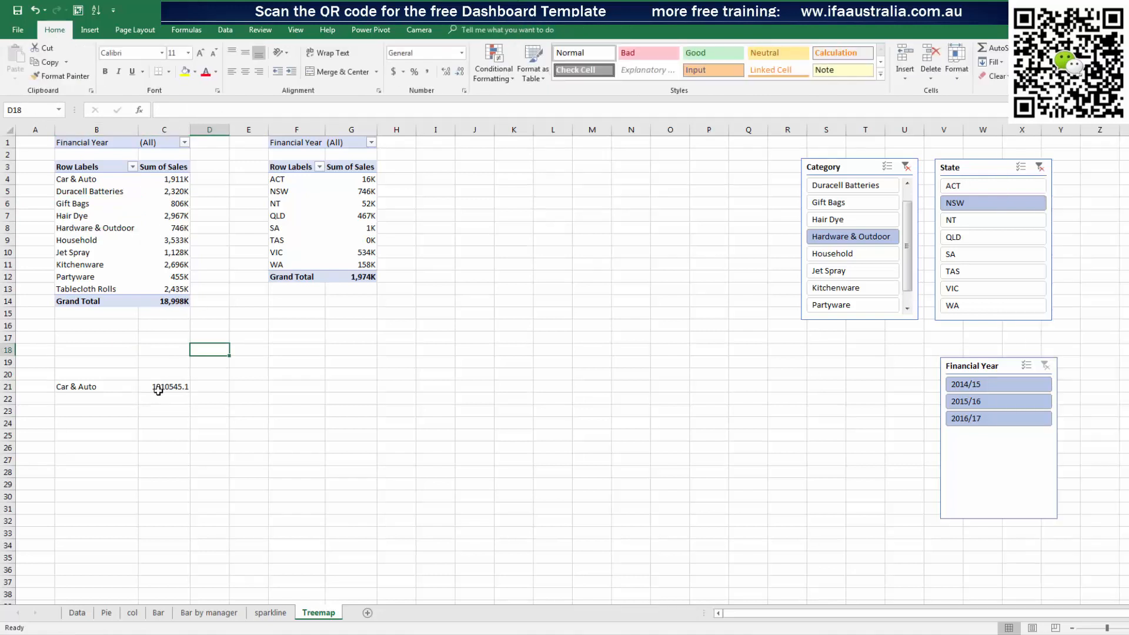
# Link cell C21 to the Car & Auto sales in C4 and fill the B21:C21 formulas down through the Grand Total row
pyautogui.click(164, 386)
pyautogui.write('=')
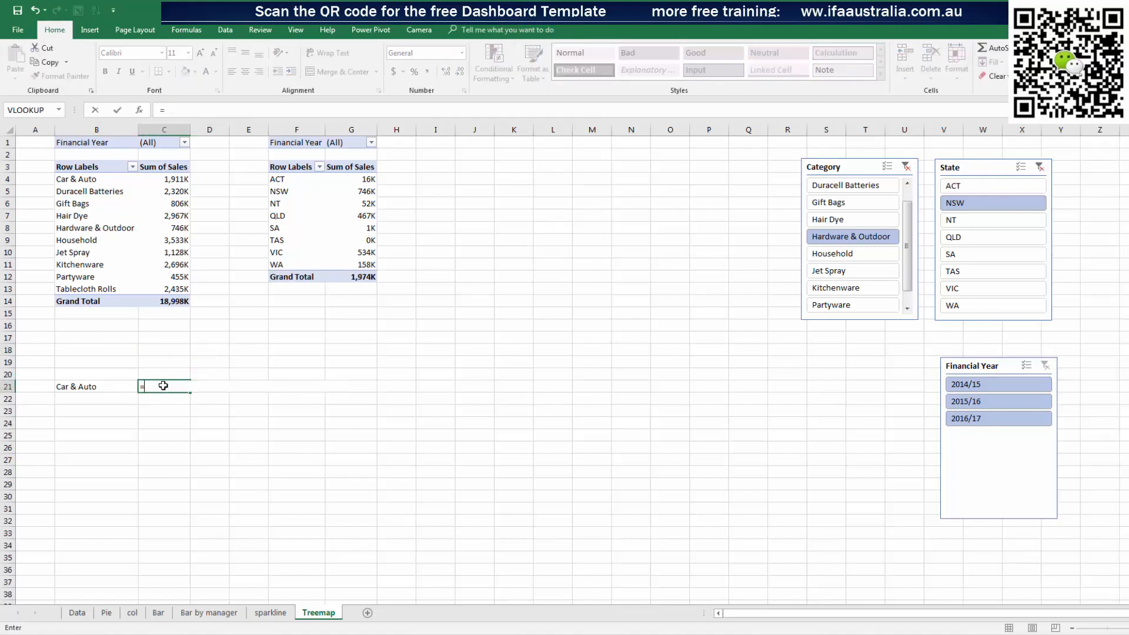
pyautogui.click(180, 177)
pyautogui.press('Return')
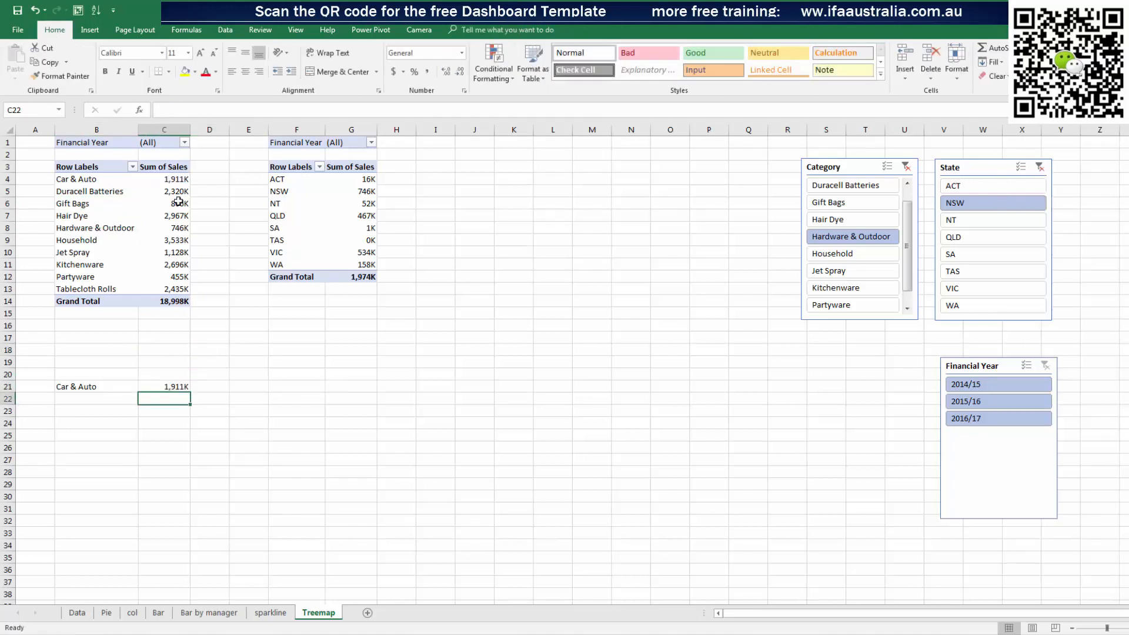
pyautogui.moveTo(115, 385); pyautogui.dragTo(29, 536)
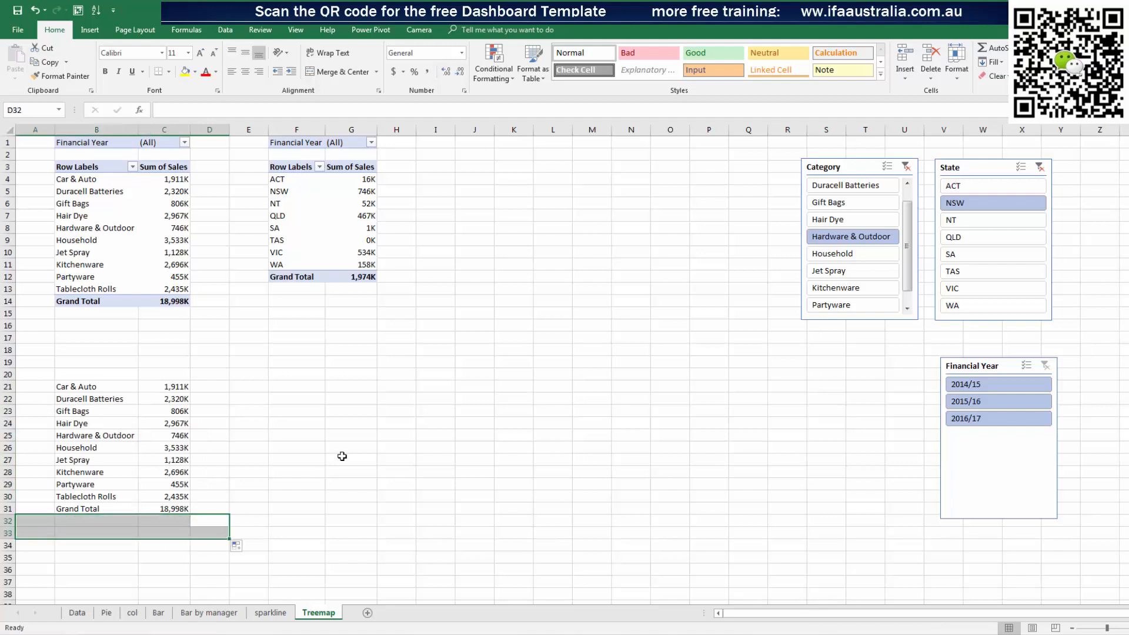
pyautogui.click(341, 459)
# Link the state labels and sales into F21:G28, starting with =F4 in F21, and clear the Grand Total row from the linked cells
pyautogui.click(301, 389)
pyautogui.write('=')
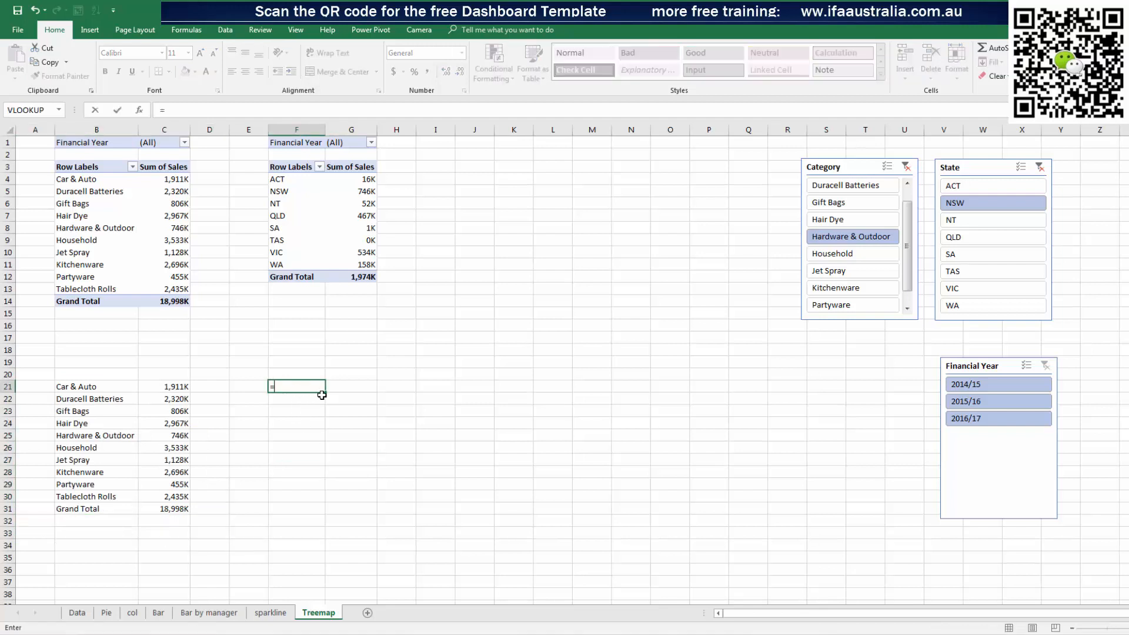
pyautogui.click(300, 175)
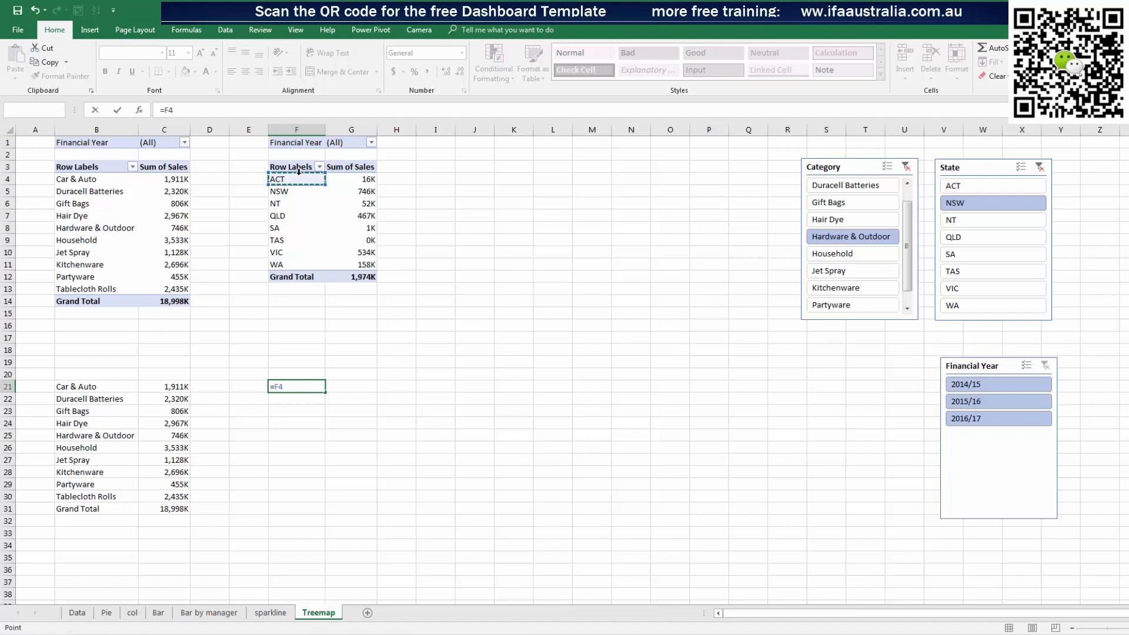
pyautogui.press('Return')
pyautogui.click(317, 389)
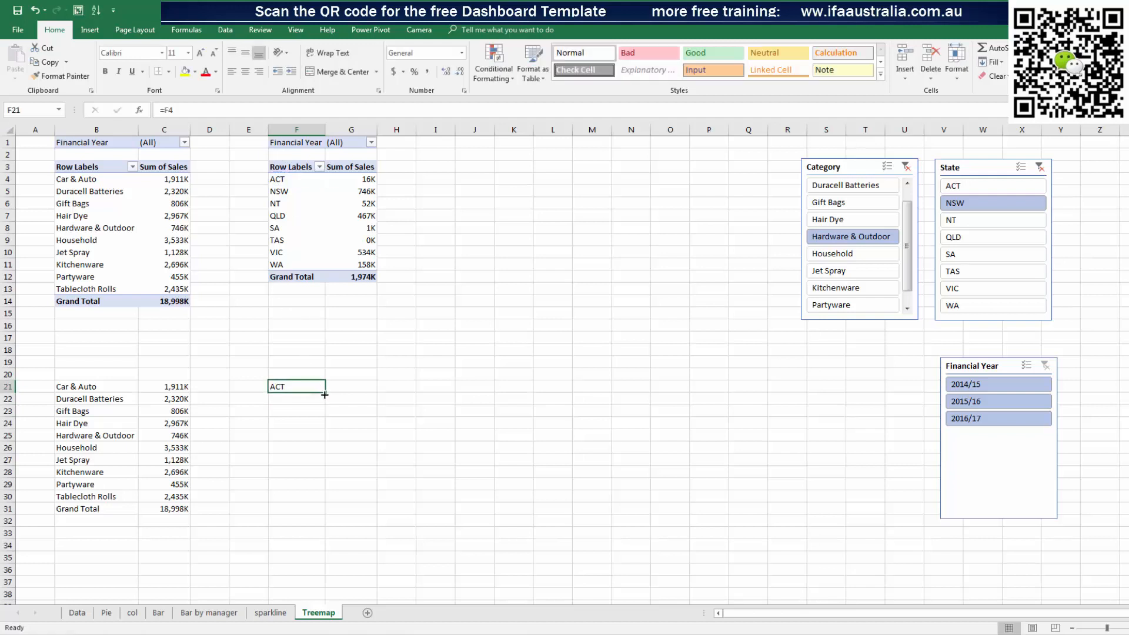
pyautogui.moveTo(324, 394); pyautogui.dragTo(49, 513)
pyautogui.click(223, 509)
pyautogui.click(96, 534)
# Turn grand totals off for rows and columns in the category pivot table
pyautogui.click(127, 262)
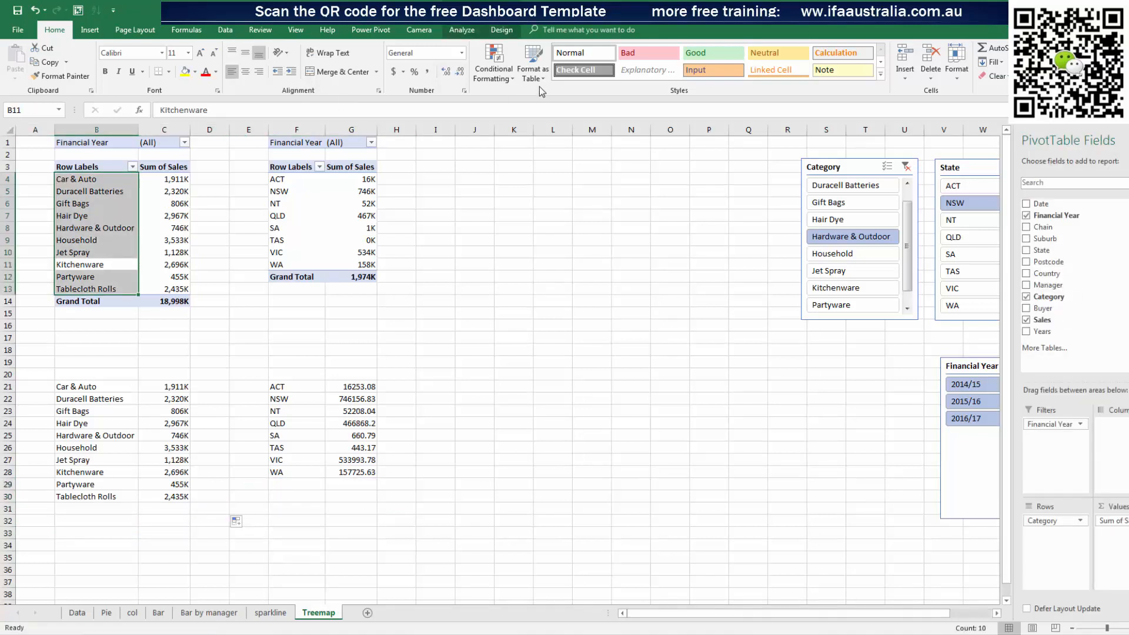
pyautogui.click(462, 30)
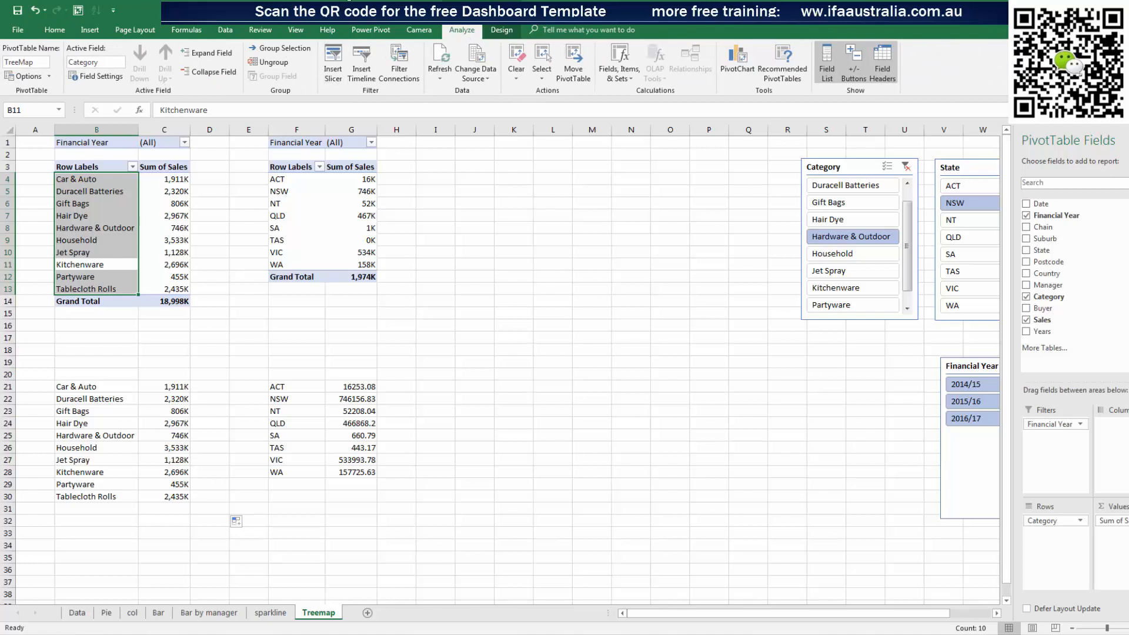
pyautogui.click(501, 30)
pyautogui.click(49, 65)
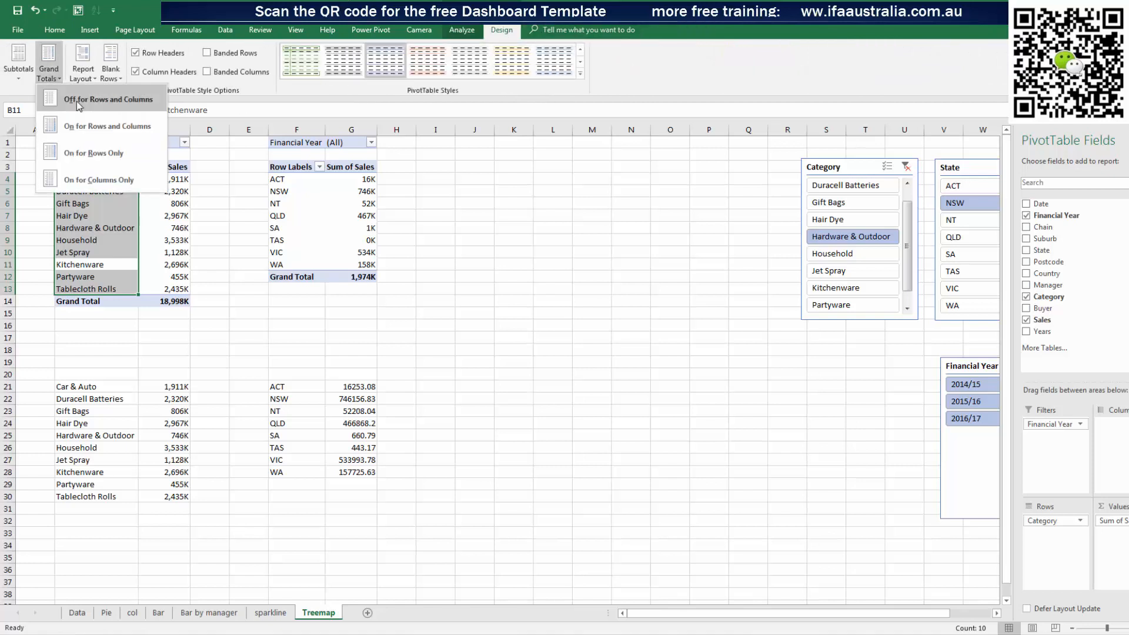
pyautogui.click(79, 100)
# Turn grand totals off for rows and columns in the state pivot table
pyautogui.click(351, 264)
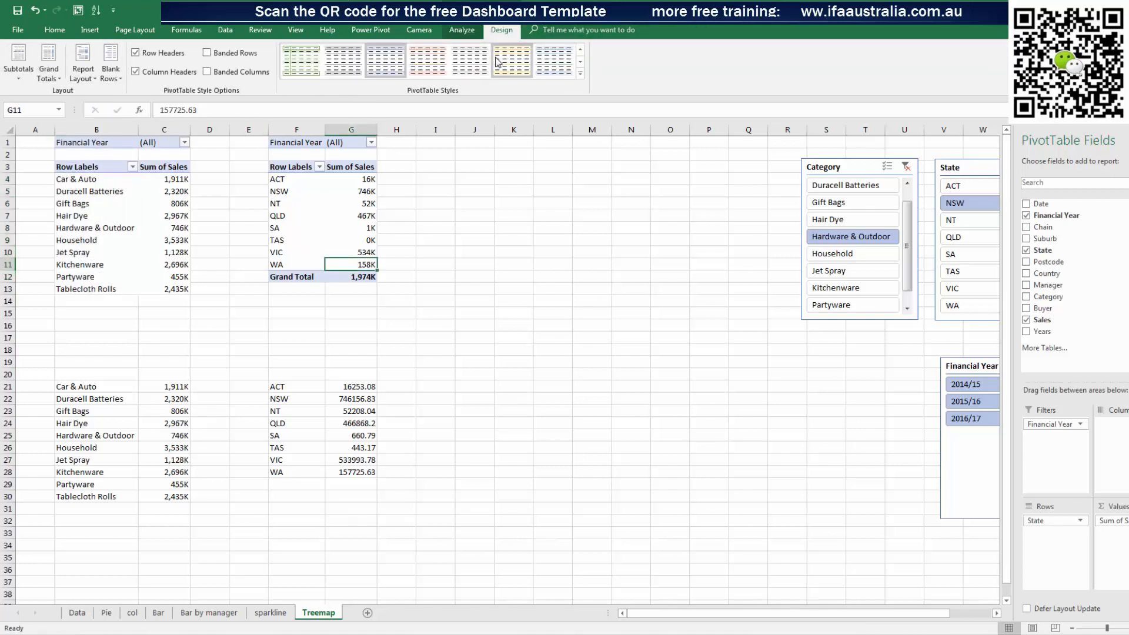
pyautogui.click(83, 73)
pyautogui.click(49, 68)
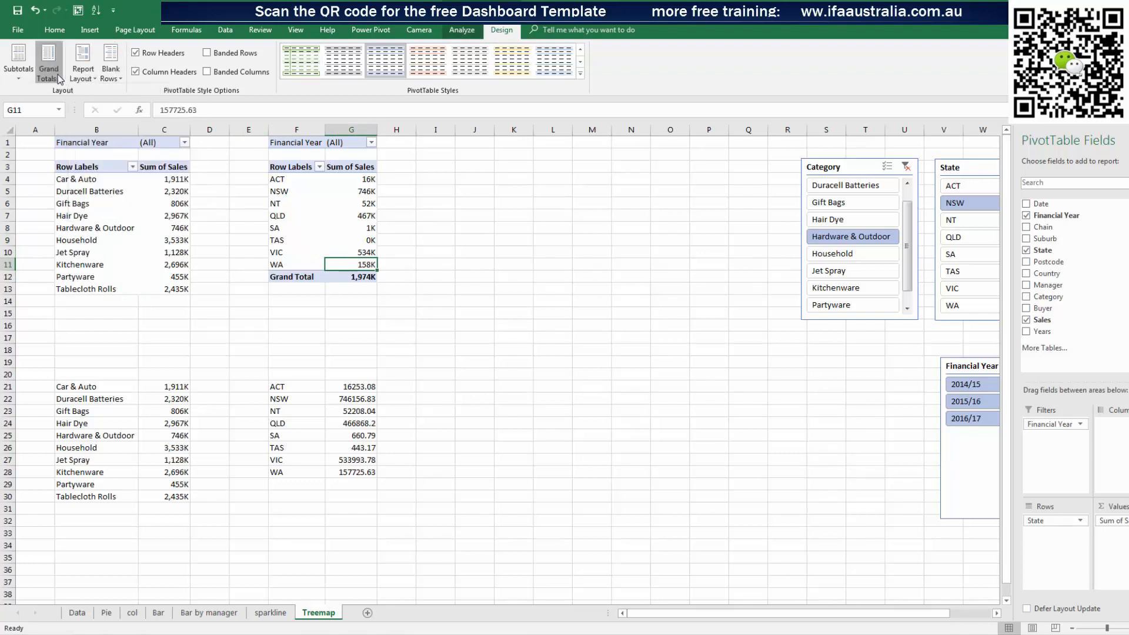
pyautogui.click(49, 68)
pyautogui.click(81, 99)
pyautogui.click(501, 241)
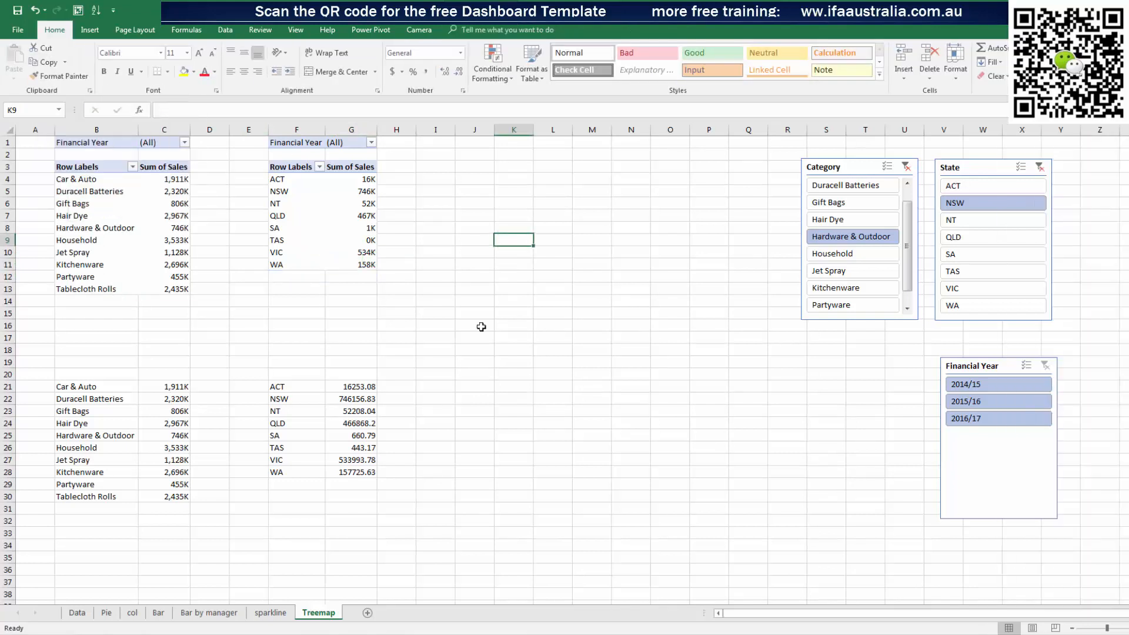
# Insert a treemap chart from the linked category cells B21:C30 and delete its legend
pyautogui.click(298, 418)
pyautogui.click(119, 398)
pyautogui.moveTo(64, 386); pyautogui.dragTo(167, 497)
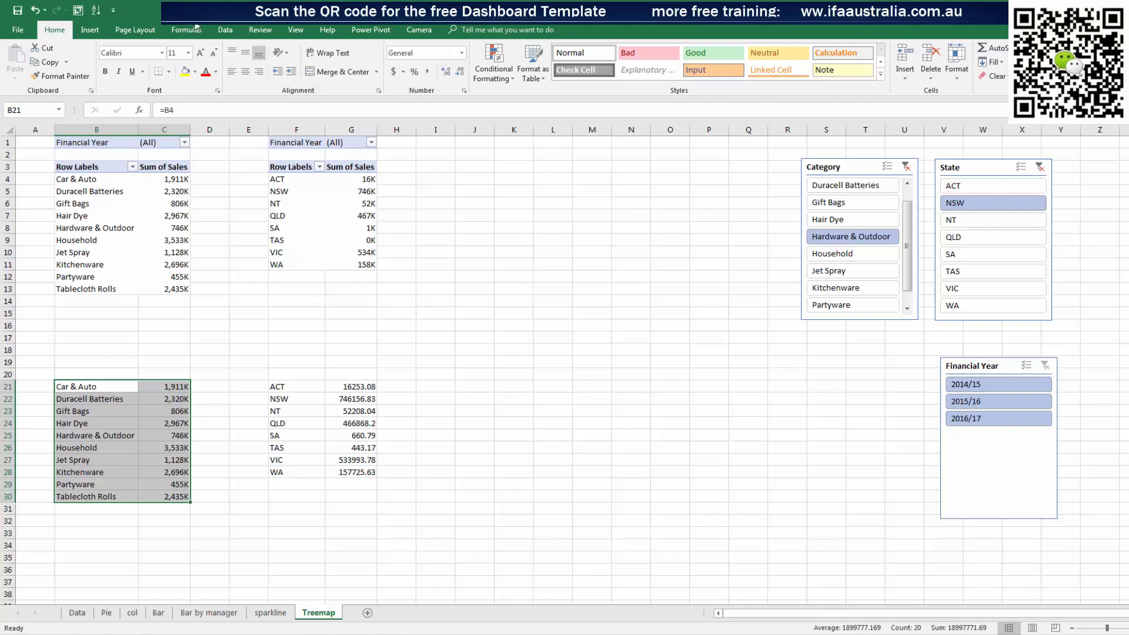
pyautogui.click(90, 30)
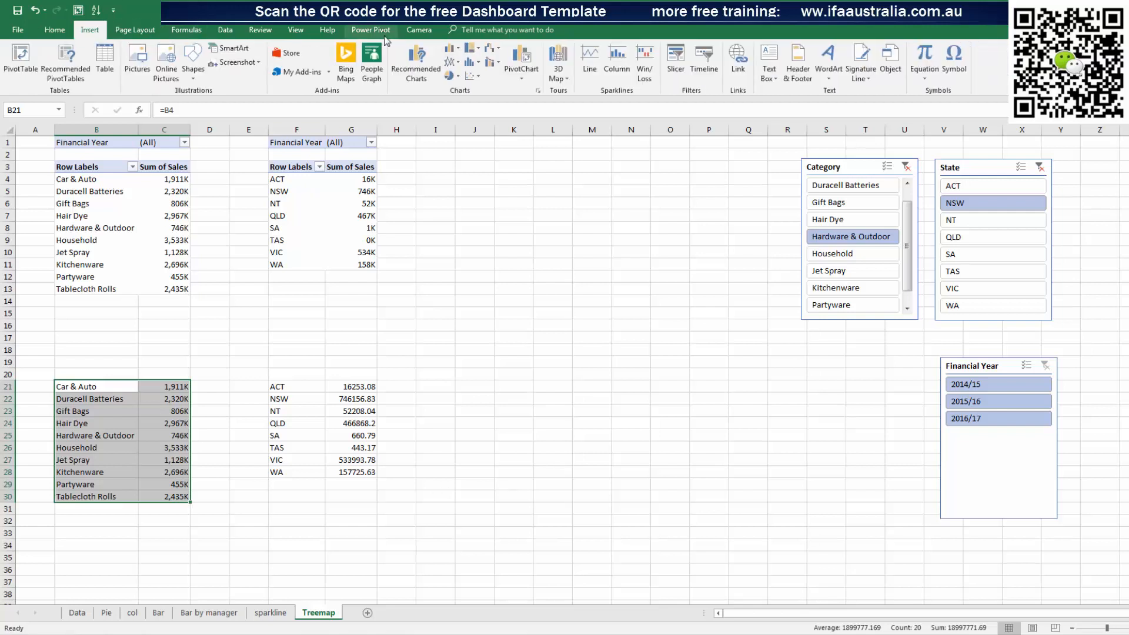
pyautogui.click(478, 48)
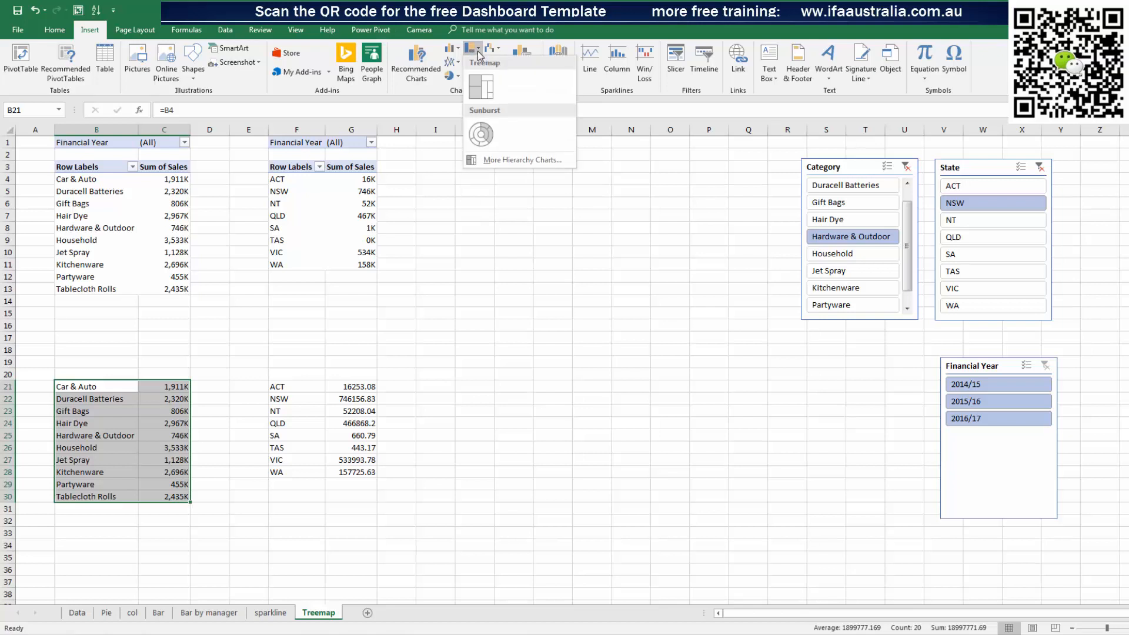
pyautogui.click(495, 97)
pyautogui.click(604, 323)
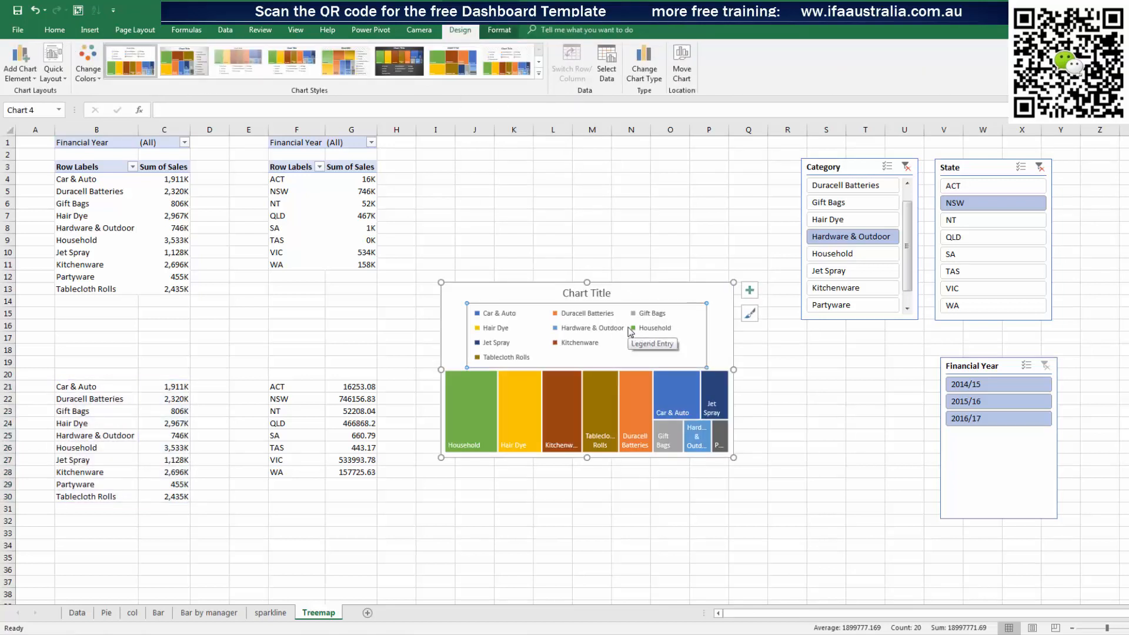
pyautogui.press('Delete')
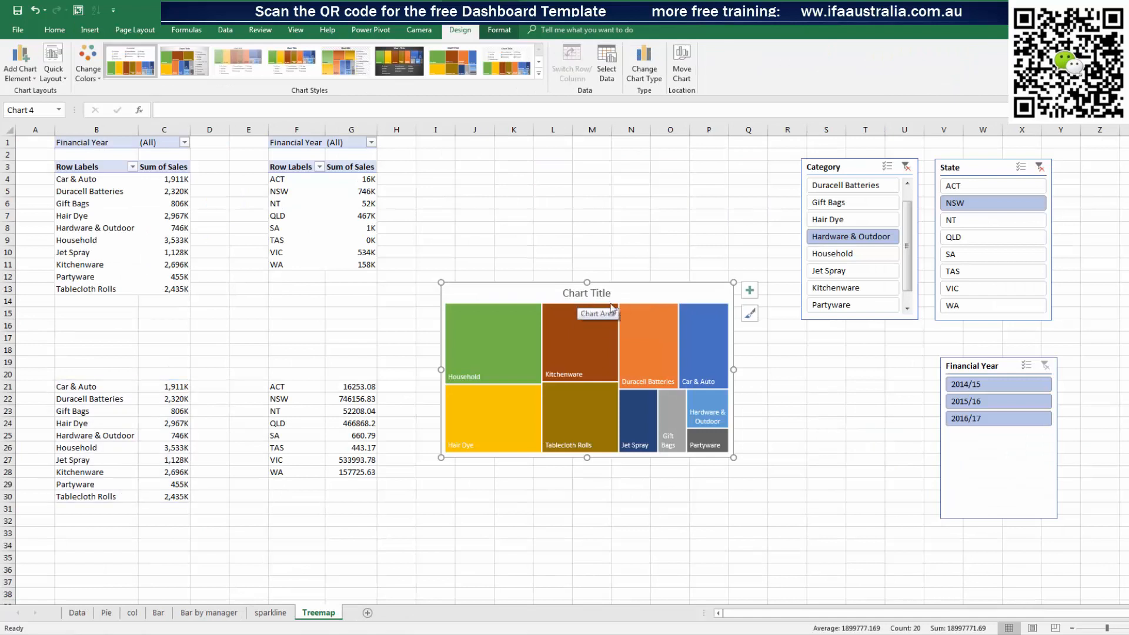
# Change the category treemap's title to "Sales by Category"
pyautogui.doubleClick(597, 294)
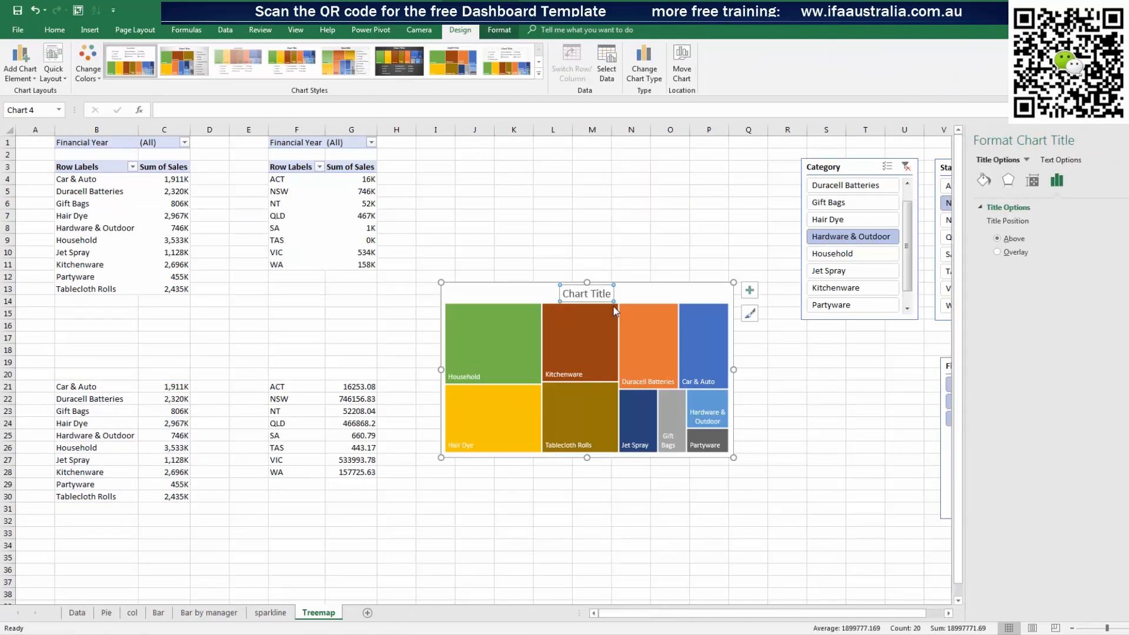
pyautogui.moveTo(609, 294); pyautogui.dragTo(575, 294)
pyautogui.write('Sa')
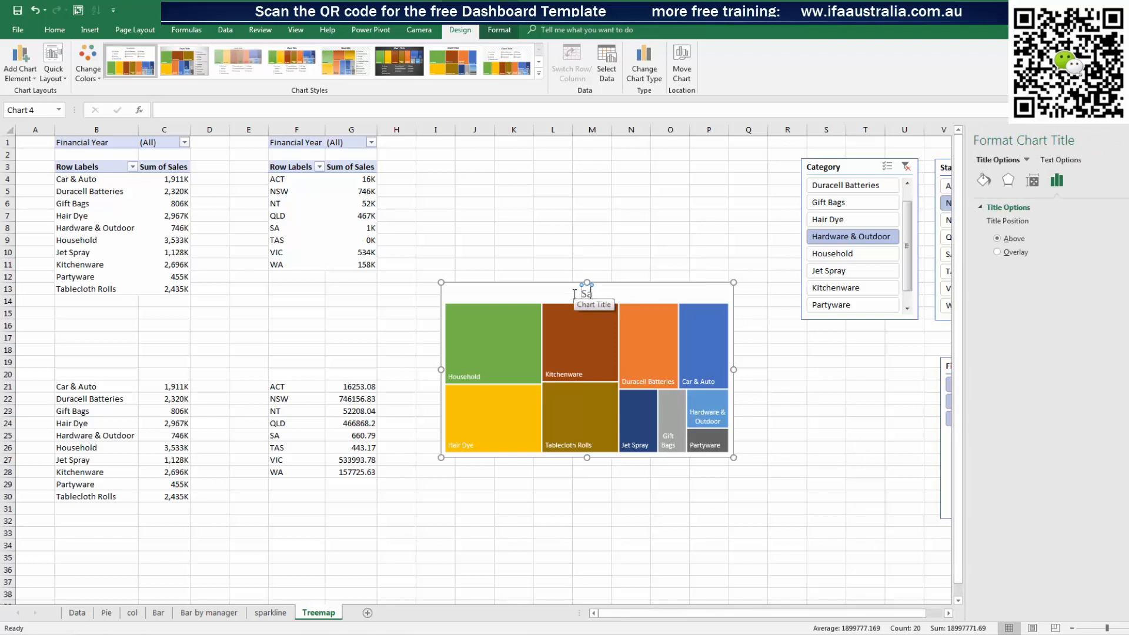
pyautogui.write('les b')
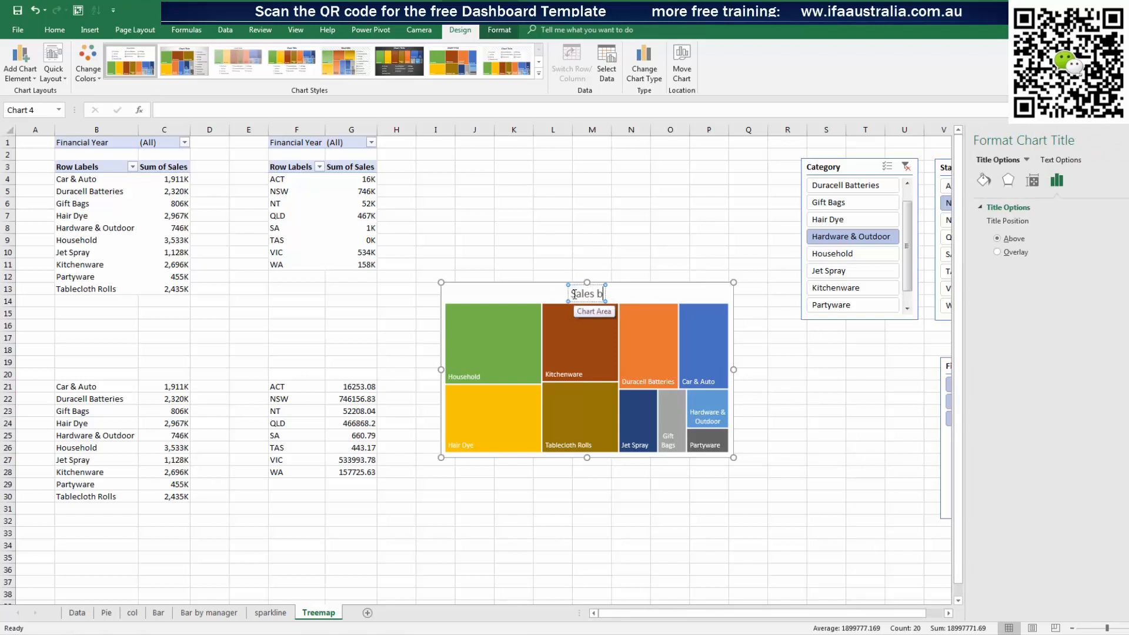
pyautogui.write('y Category')
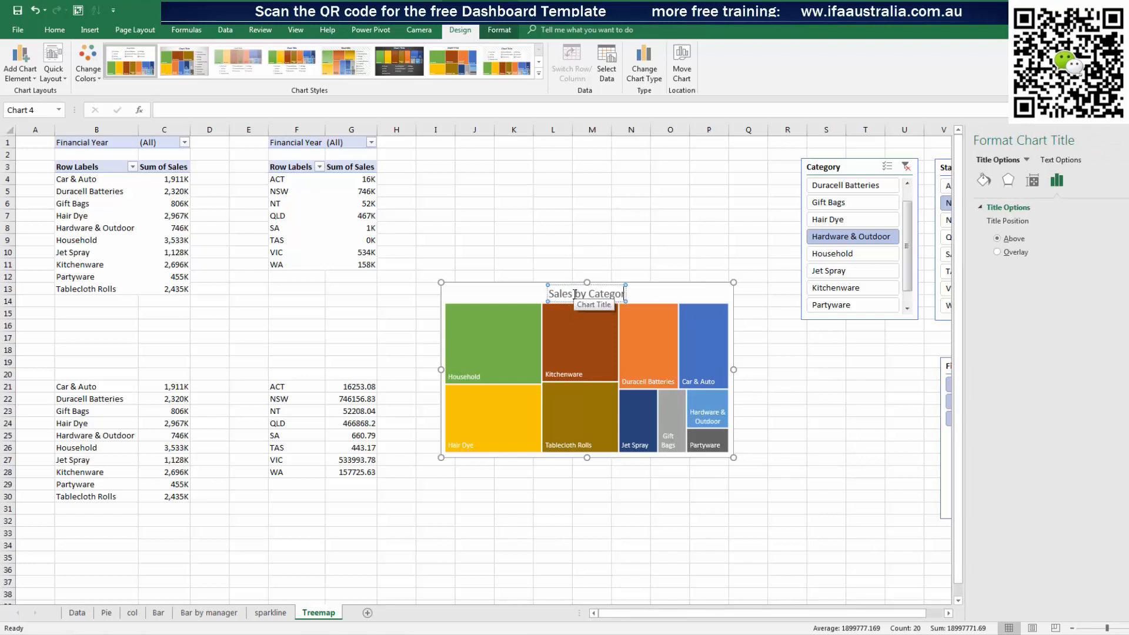
pyautogui.click(623, 236)
# Narrow the Sales by Category treemap to about 9.8 cm, make it taller, and place it beside the linked state cells
pyautogui.click(717, 322)
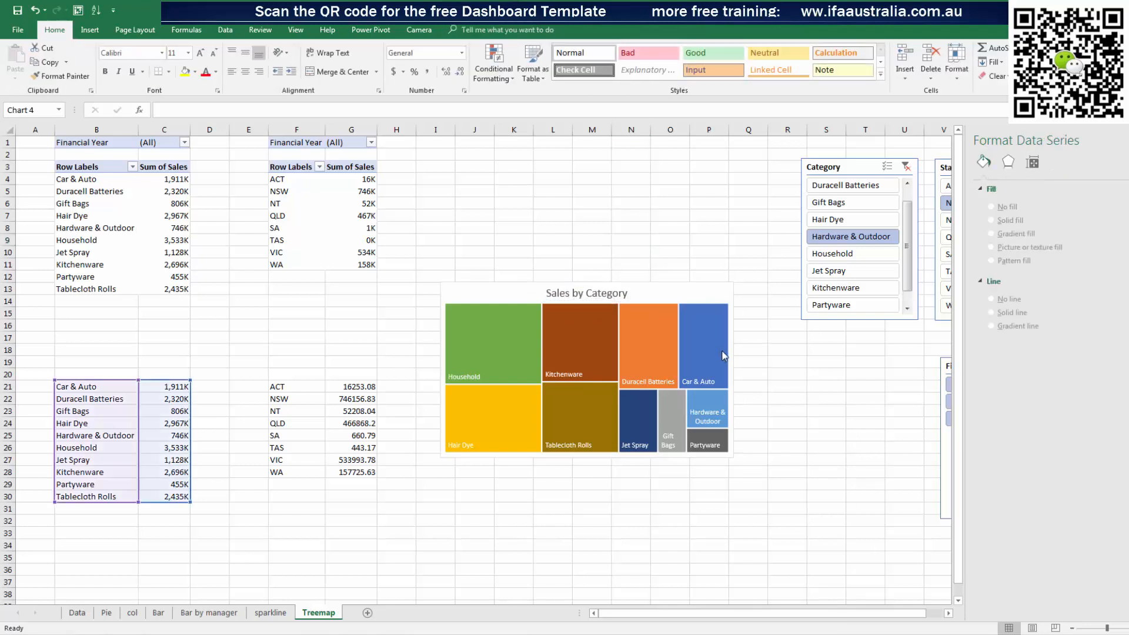
pyautogui.moveTo(702, 368); pyautogui.dragTo(666, 366)
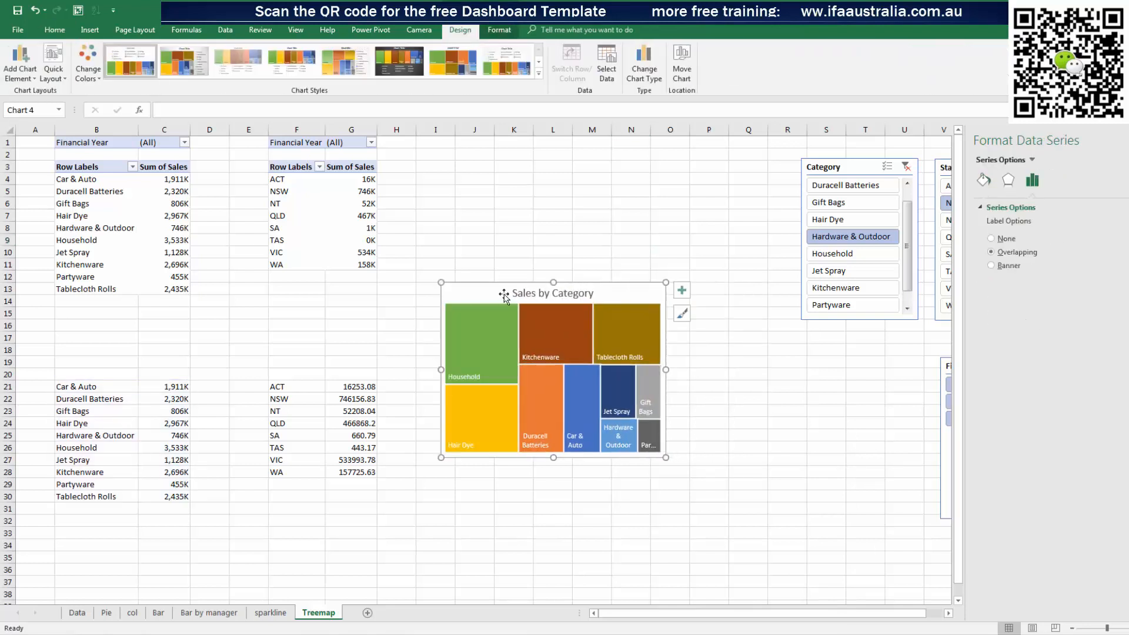
pyautogui.moveTo(500, 293); pyautogui.dragTo(491, 228)
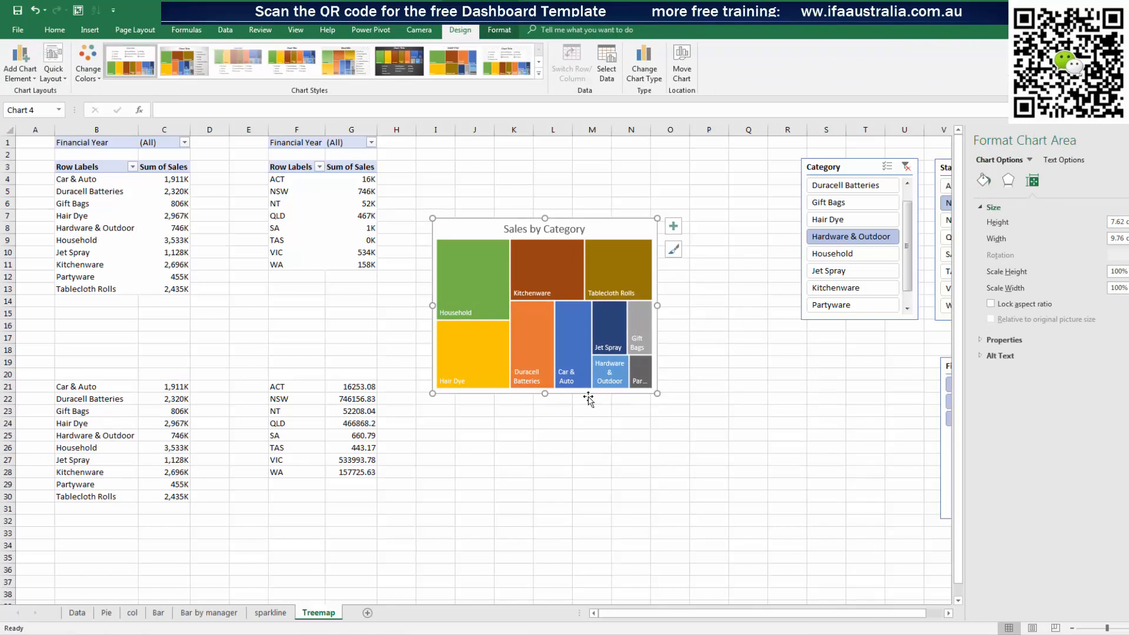
pyautogui.moveTo(545, 393); pyautogui.dragTo(545, 446)
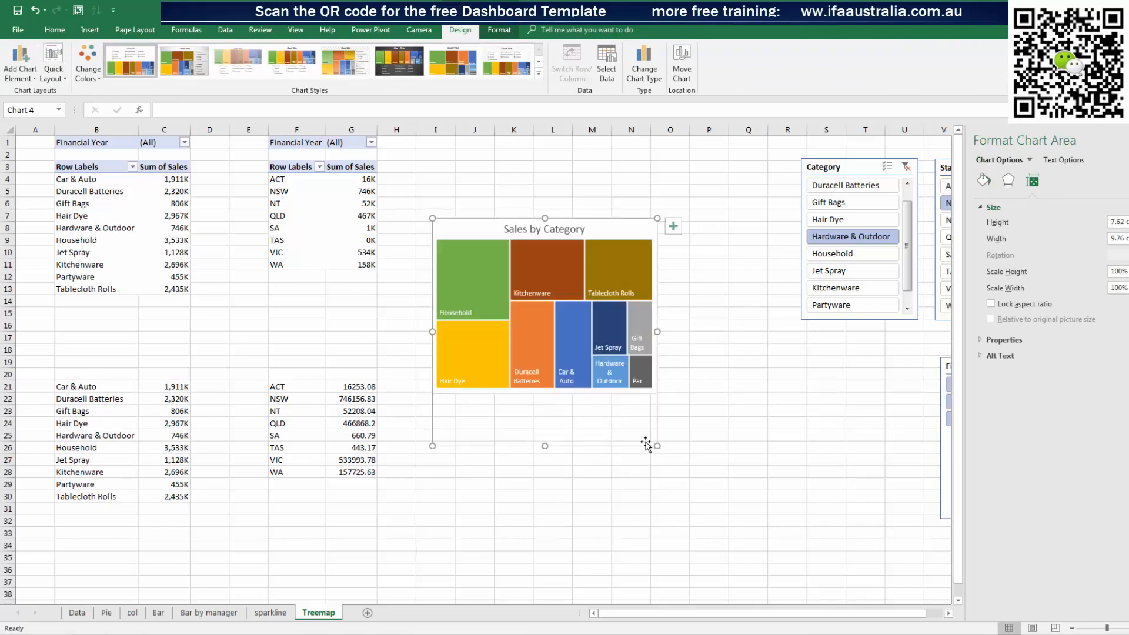
pyautogui.click(704, 419)
pyautogui.moveTo(594, 232); pyautogui.dragTo(585, 341)
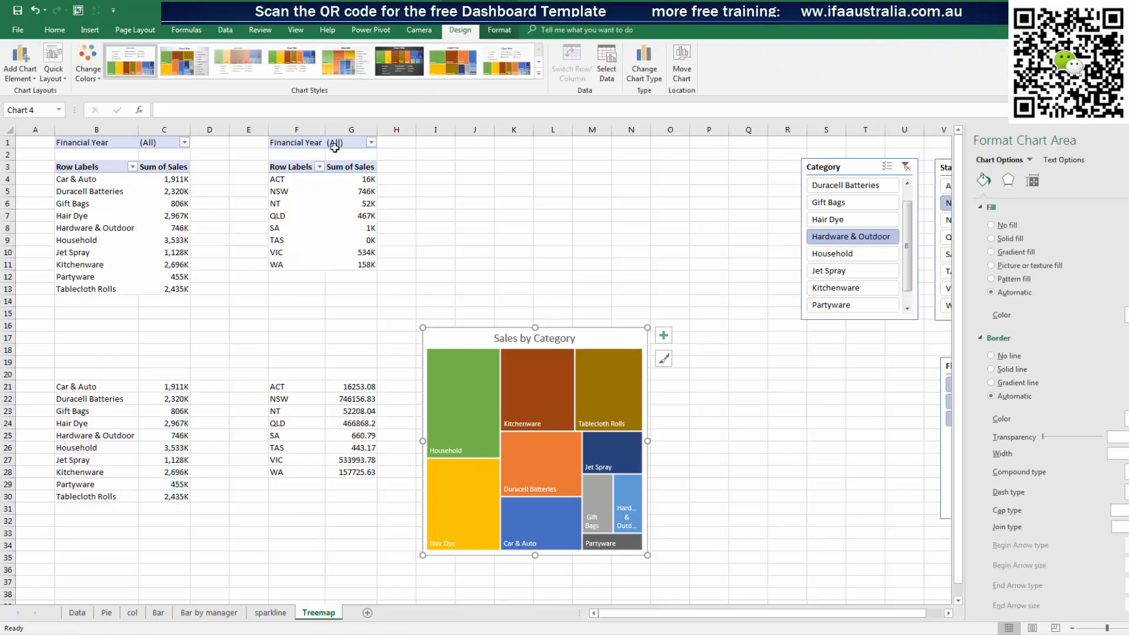
# Insert a treemap chart from the linked state cells F21:G28 and place it beside the Sales by Category chart
pyautogui.moveTo(298, 387); pyautogui.dragTo(371, 473)
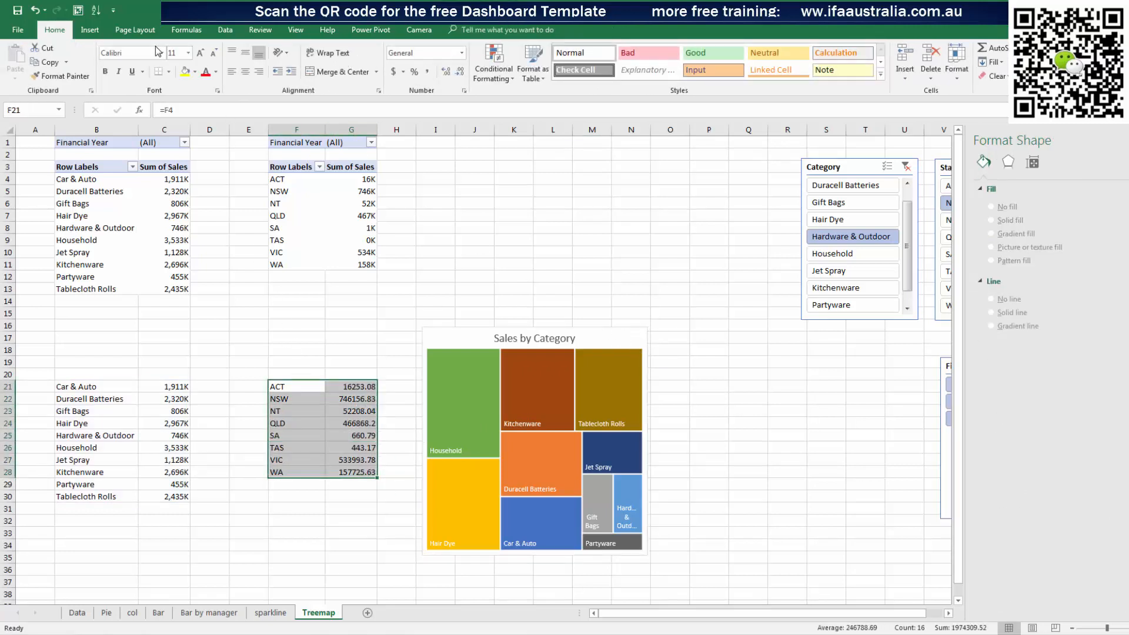
pyautogui.click(92, 28)
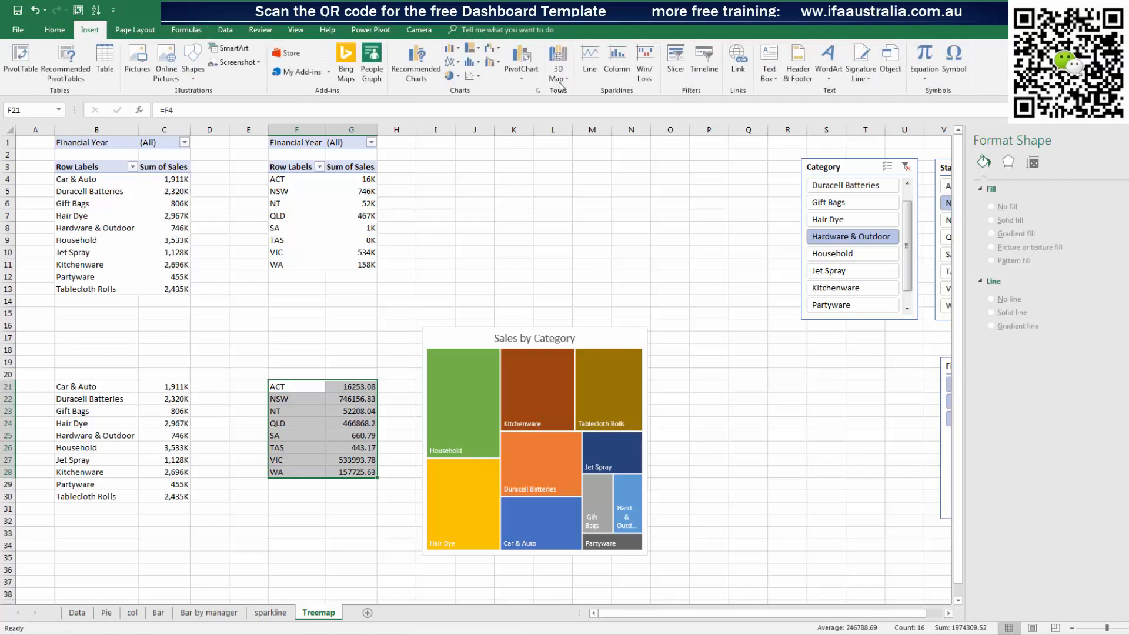
pyautogui.click(492, 62)
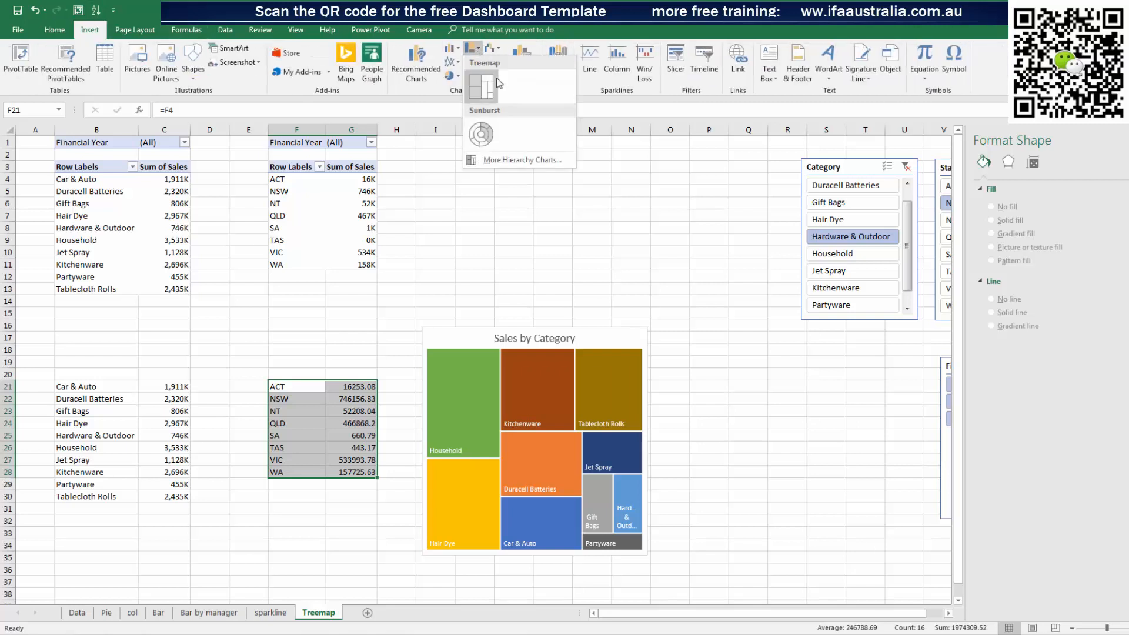
pyautogui.click(474, 79)
pyautogui.moveTo(511, 292); pyautogui.dragTo(828, 378)
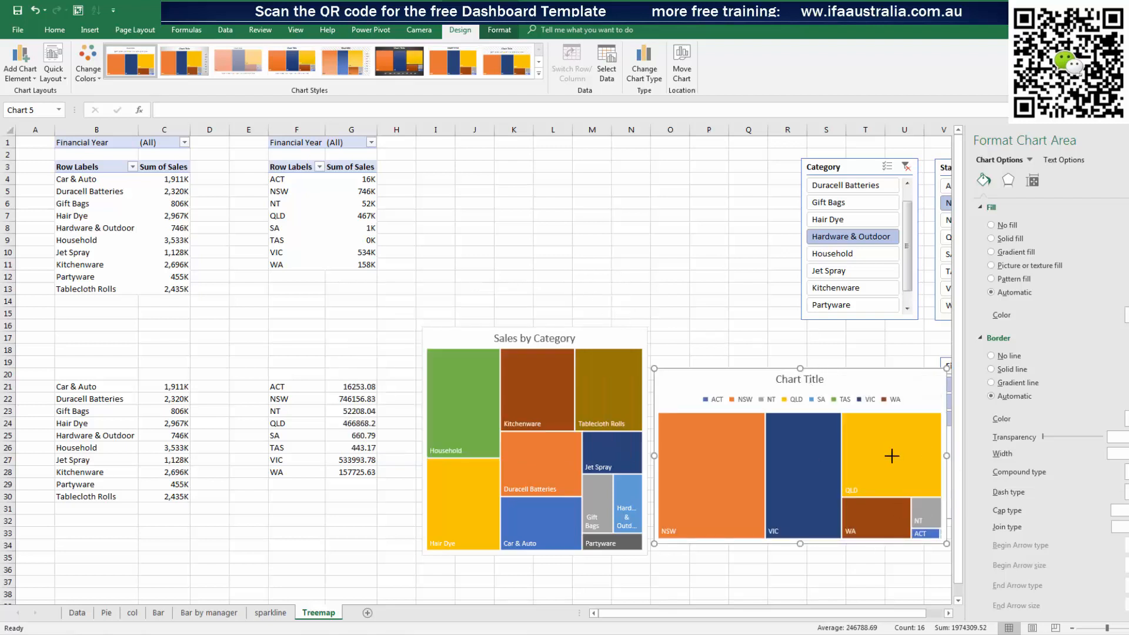
# Resize the state treemap to line up with the Sales by Category chart's height and delete its legend
pyautogui.moveTo(891, 455); pyautogui.dragTo(860, 456)
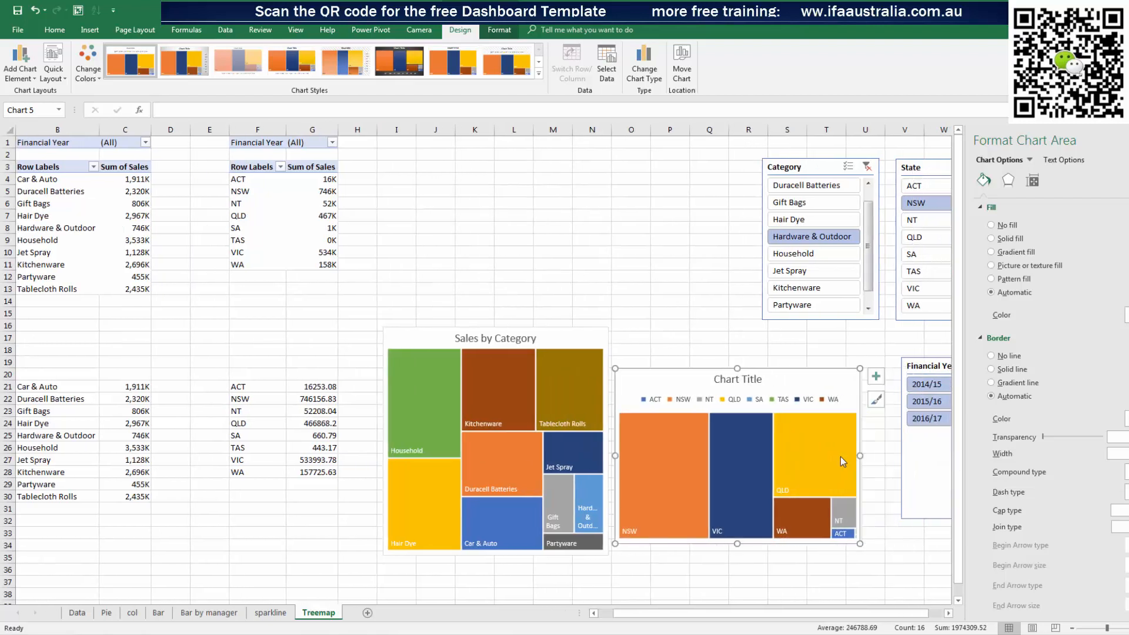
pyautogui.moveTo(732, 369); pyautogui.dragTo(736, 330)
pyautogui.moveTo(738, 539); pyautogui.dragTo(738, 555)
pyautogui.click(729, 365)
pyautogui.press('Delete')
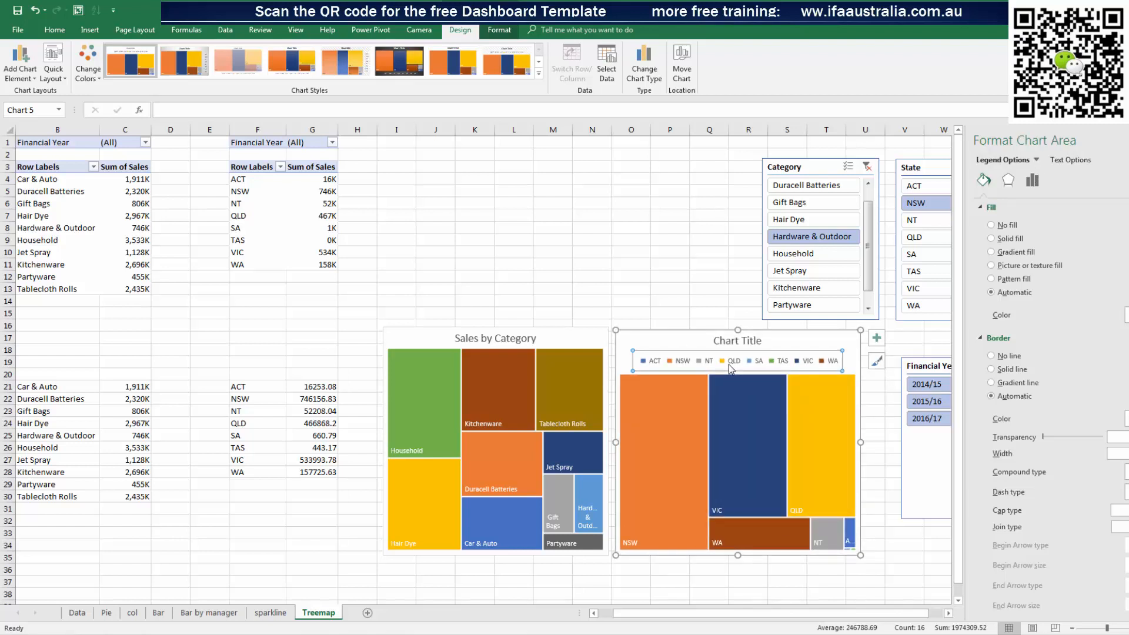
# Change the state treemap's title to "Sales by state"
pyautogui.click(730, 345)
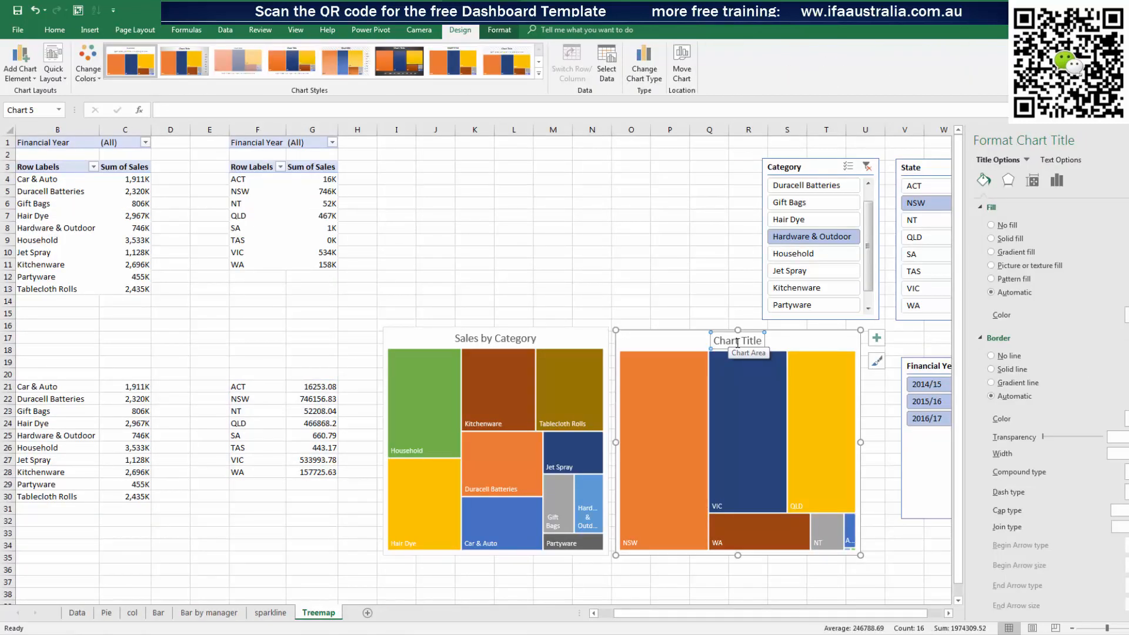
pyautogui.doubleClick(738, 344)
pyautogui.press('Delete')
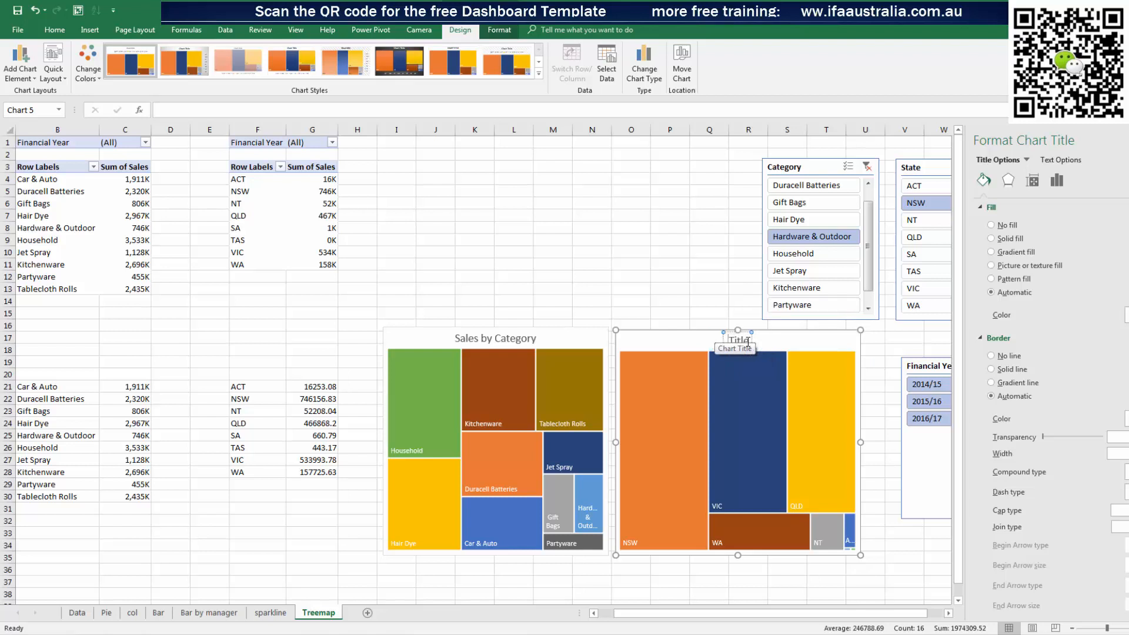
pyautogui.press('Delete')
pyautogui.press('Delete')
pyautogui.press('Delete')
pyautogui.press('Delete')
pyautogui.press('Delete')
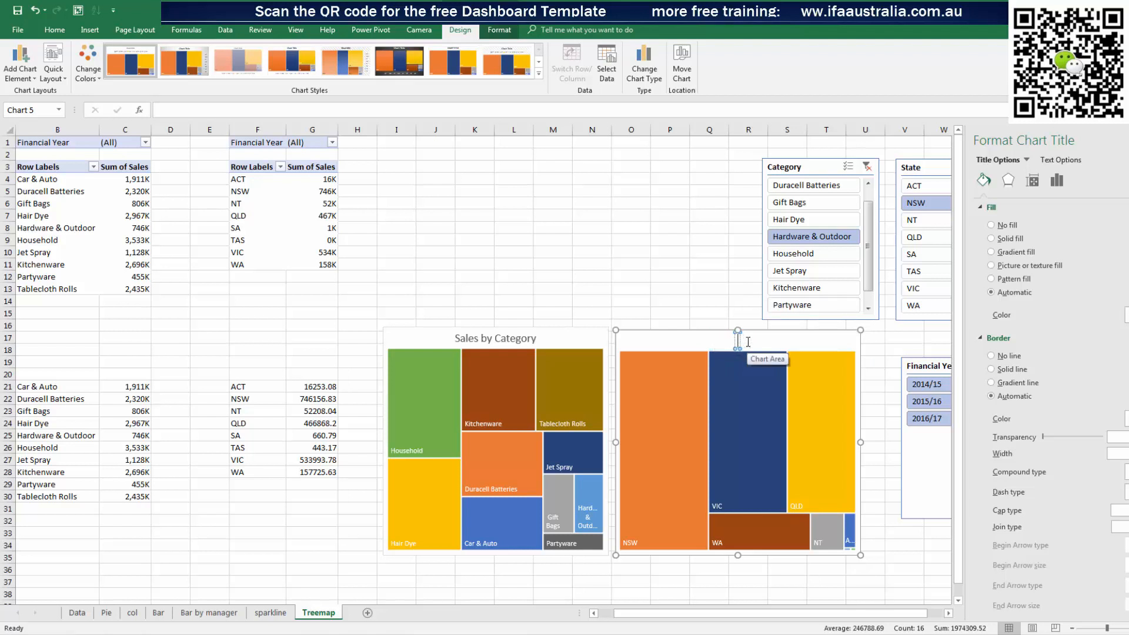
pyautogui.write('Sales by s')
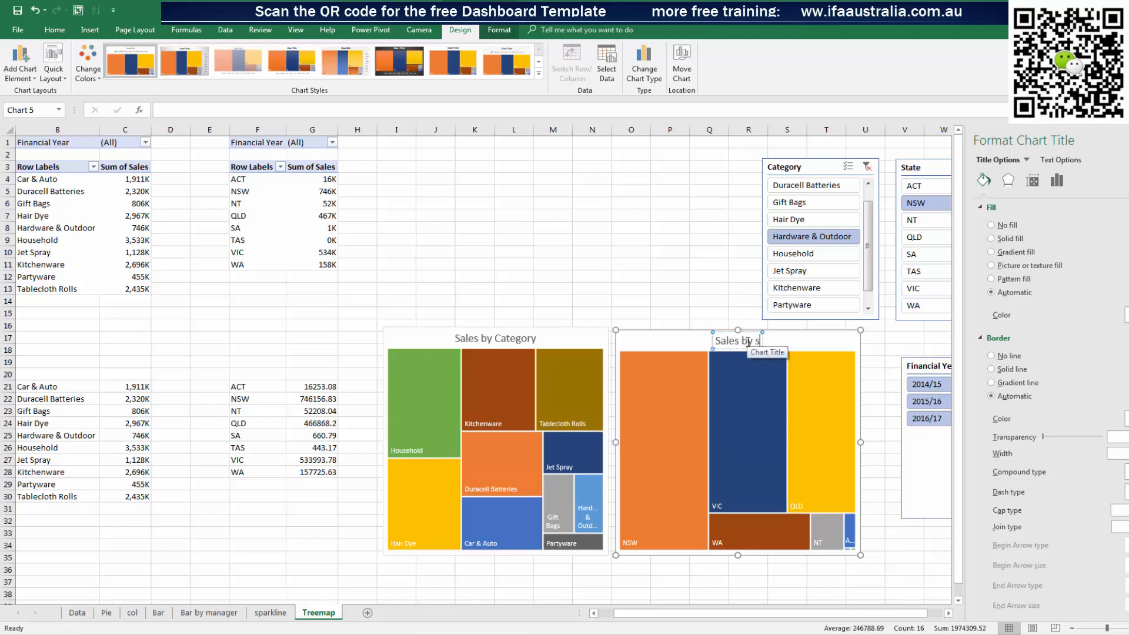
pyautogui.press('BackSpace')
pyautogui.write('Stata')
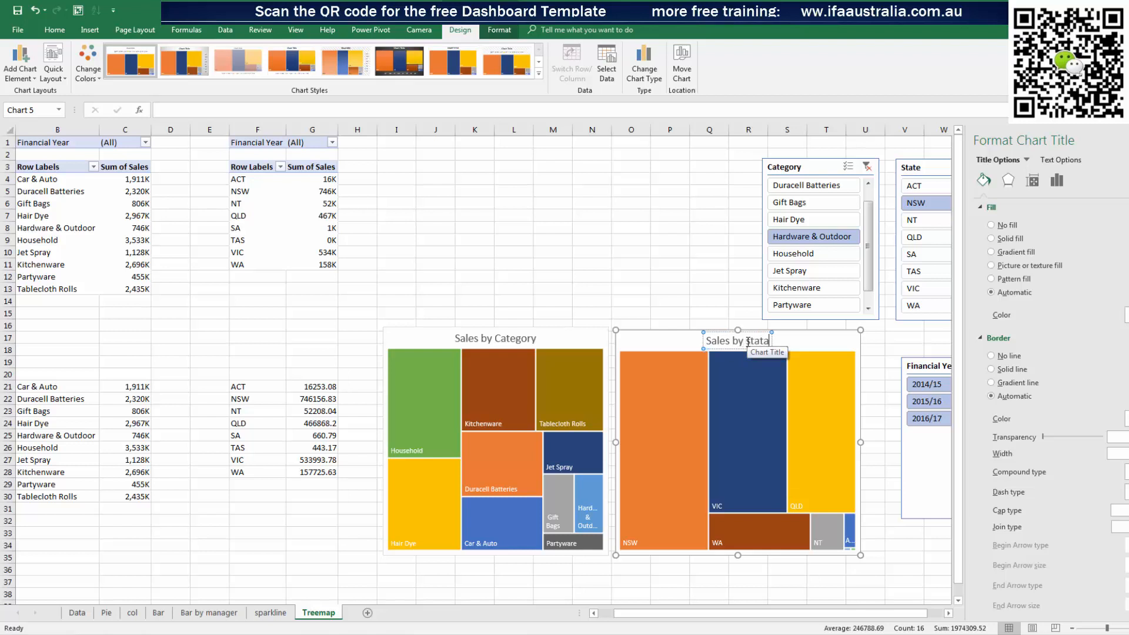
pyautogui.press('BackSpace')
pyautogui.write('e')
pyautogui.click(883, 498)
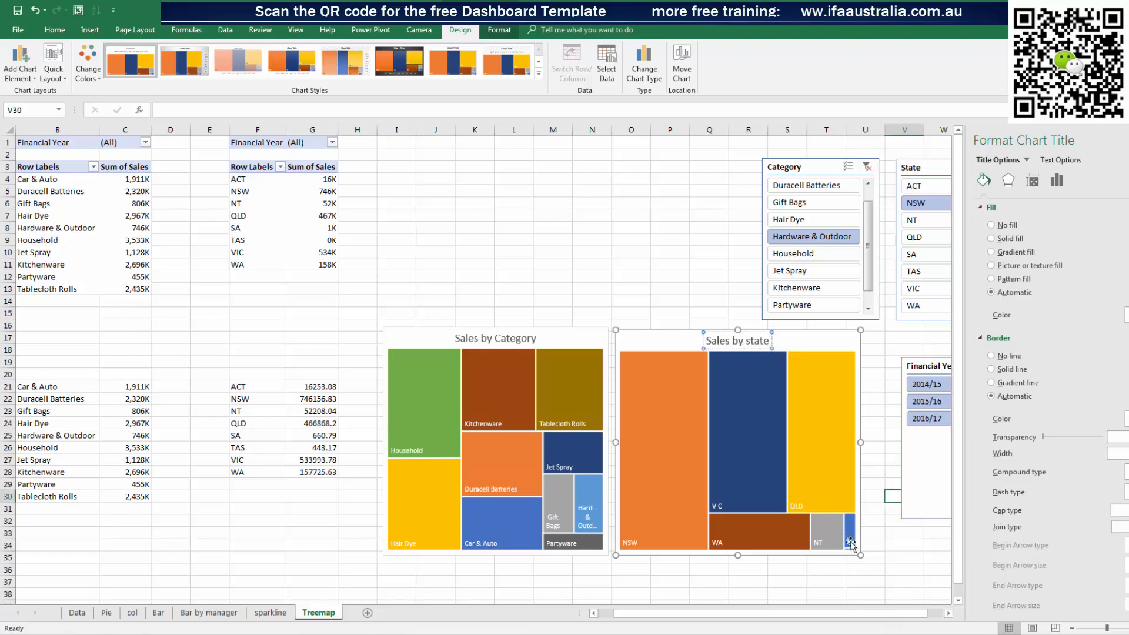
# Recolour both the Sales by Category and Sales by state treemaps with the monochromatic grey palette
pyautogui.click(453, 362)
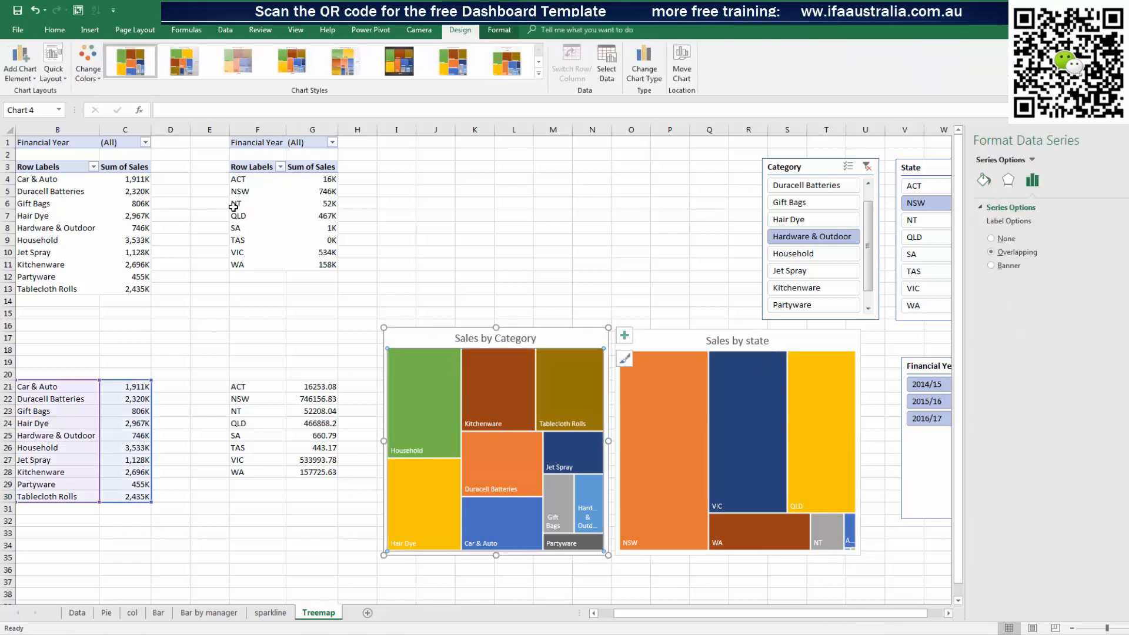
pyautogui.click(87, 74)
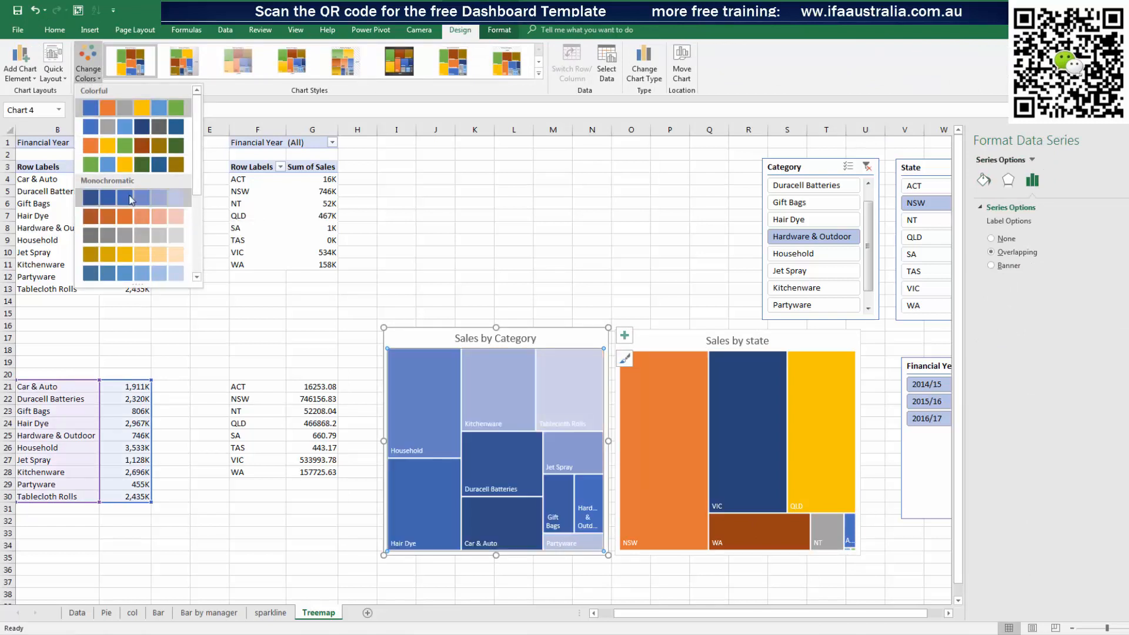
pyautogui.click(137, 235)
pyautogui.click(699, 379)
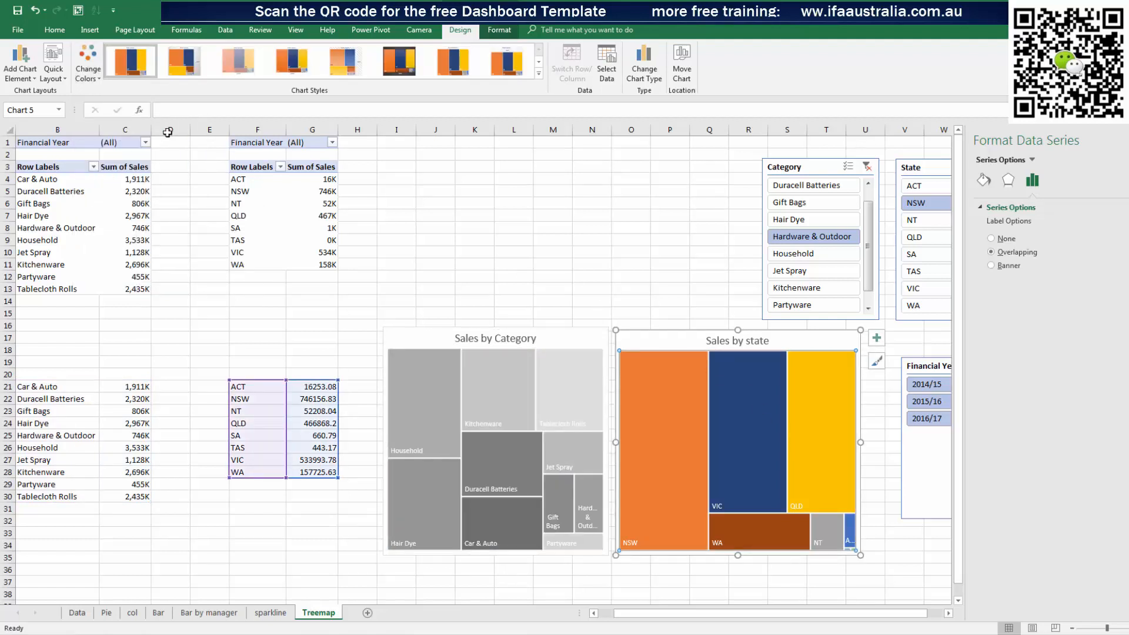
pyautogui.click(92, 74)
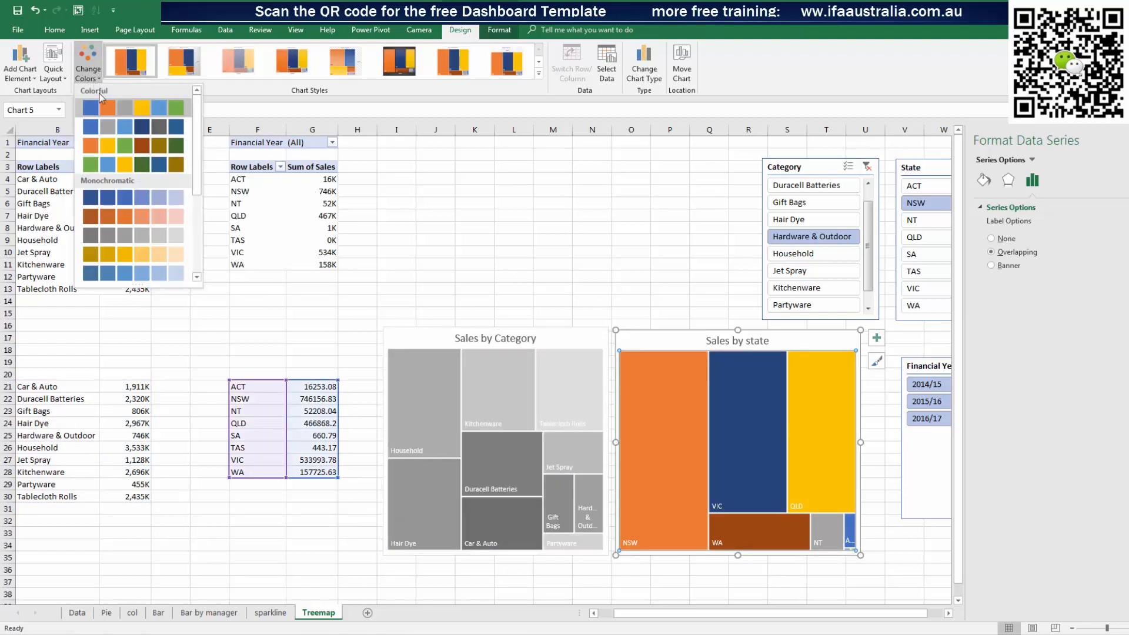
pyautogui.click(154, 235)
pyautogui.click(624, 269)
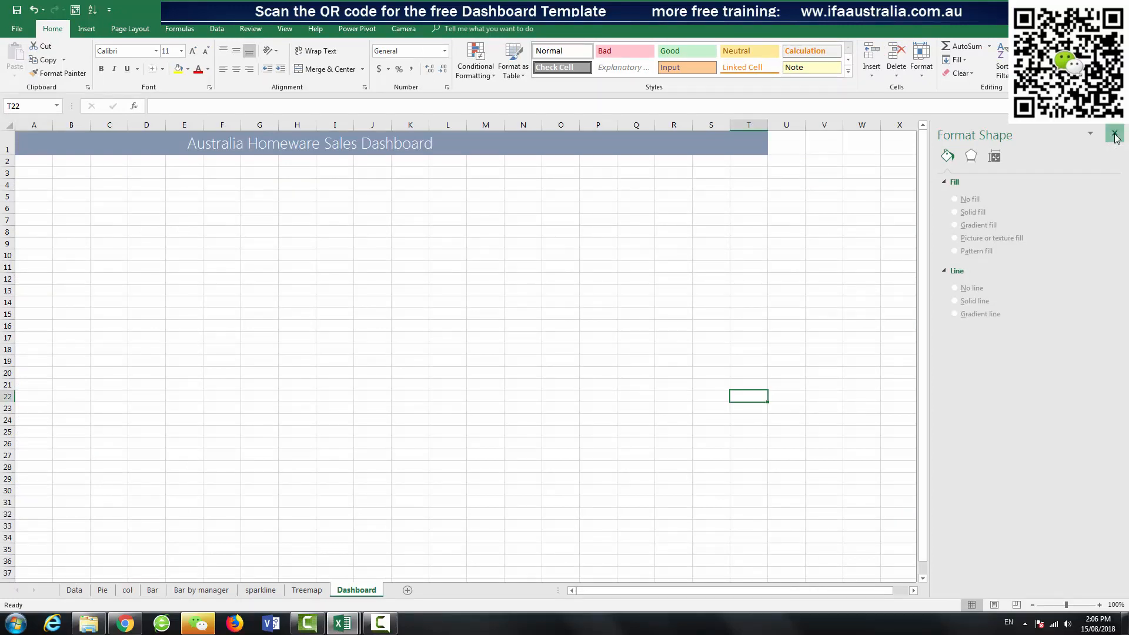
# Close the Format Shape pane on the Dashboard sheet and examine the layout of the finished example dashboard workbook
pyautogui.click(1116, 138)
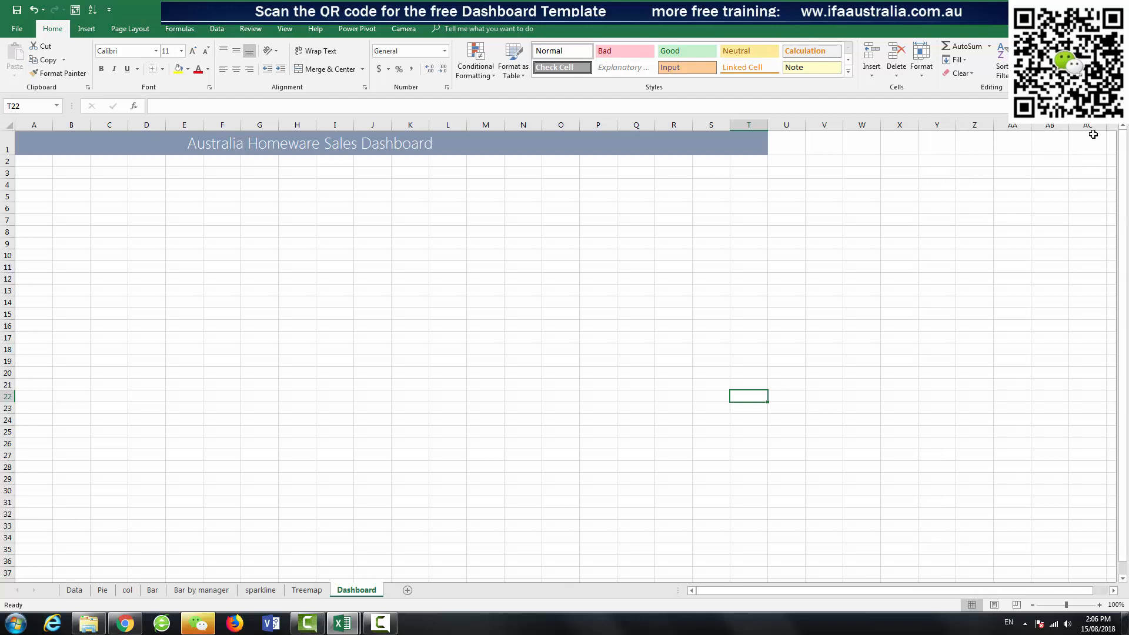
pyautogui.hotkey('alt', 'Tab')
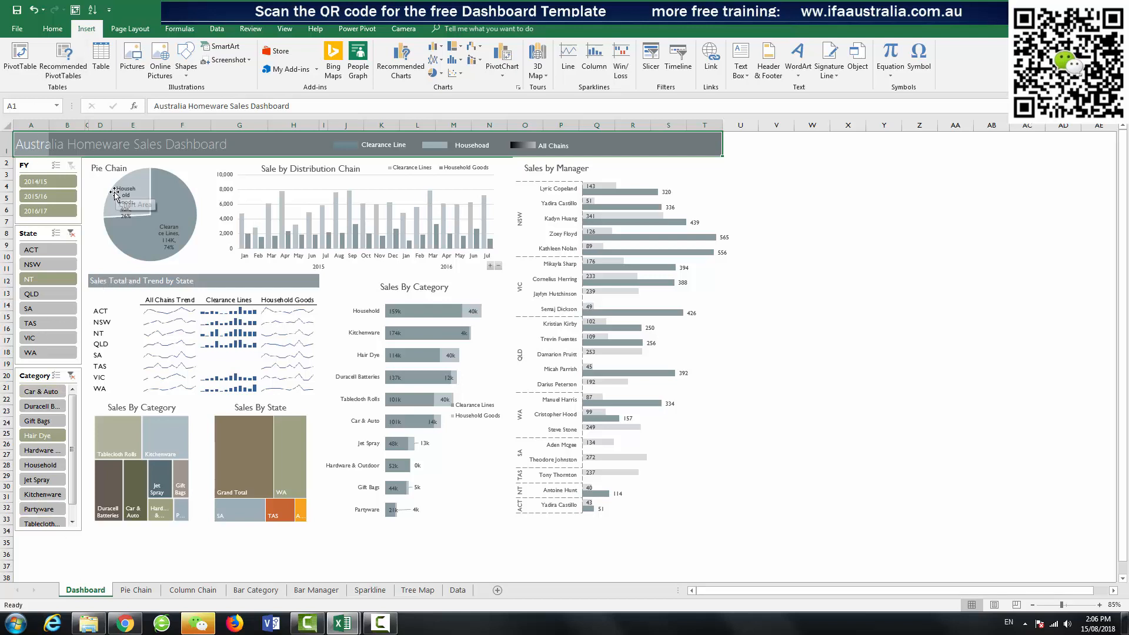
pyautogui.hotkey('alt', 'Tab')
# Copy the Category, State and Financial Year slicers from the Treemap sheet and paste them at C9 on the Dashboard sheet
pyautogui.click(306, 594)
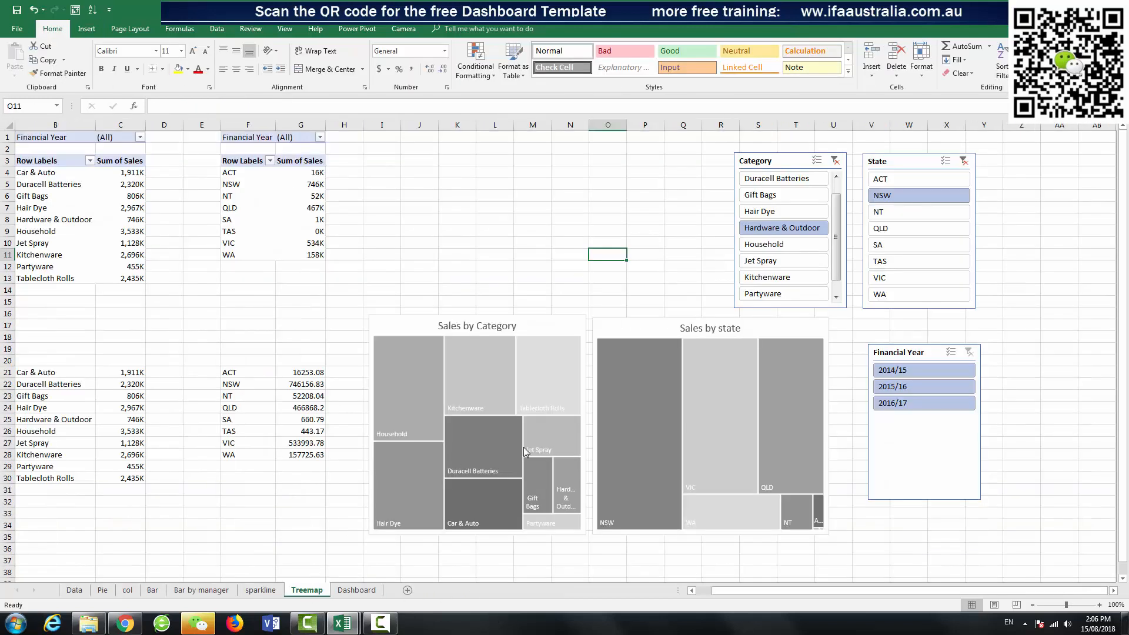
pyautogui.click(748, 160)
pyautogui.keyDown('ctrl'); pyautogui.click(890, 161); pyautogui.keyUp('ctrl')
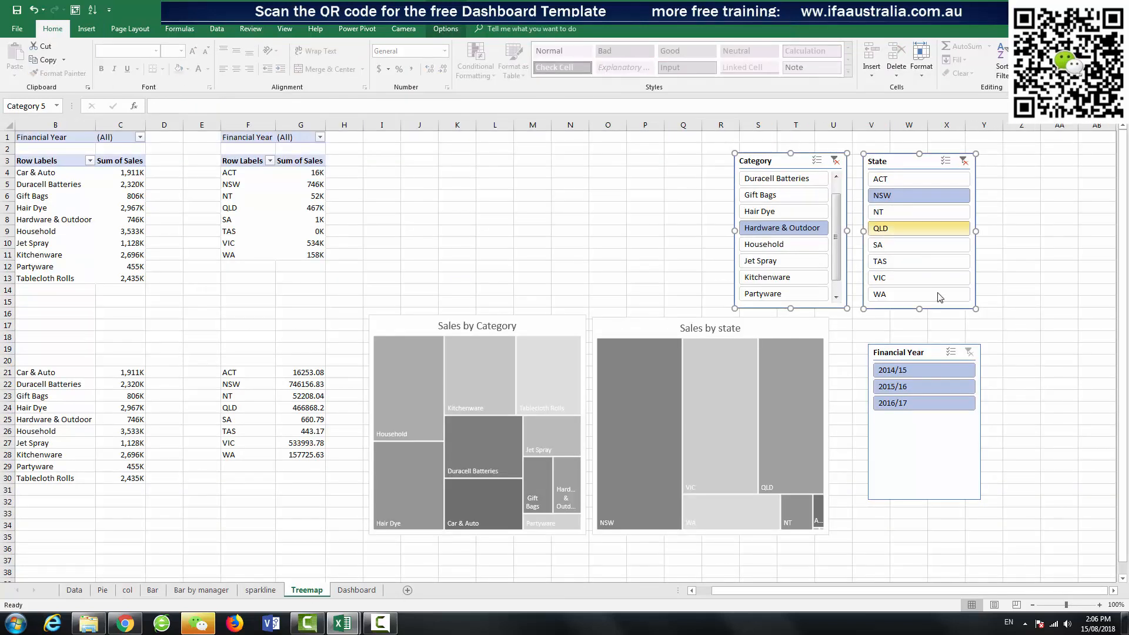
pyautogui.keyDown('ctrl'); pyautogui.click(936, 354); pyautogui.keyUp('ctrl')
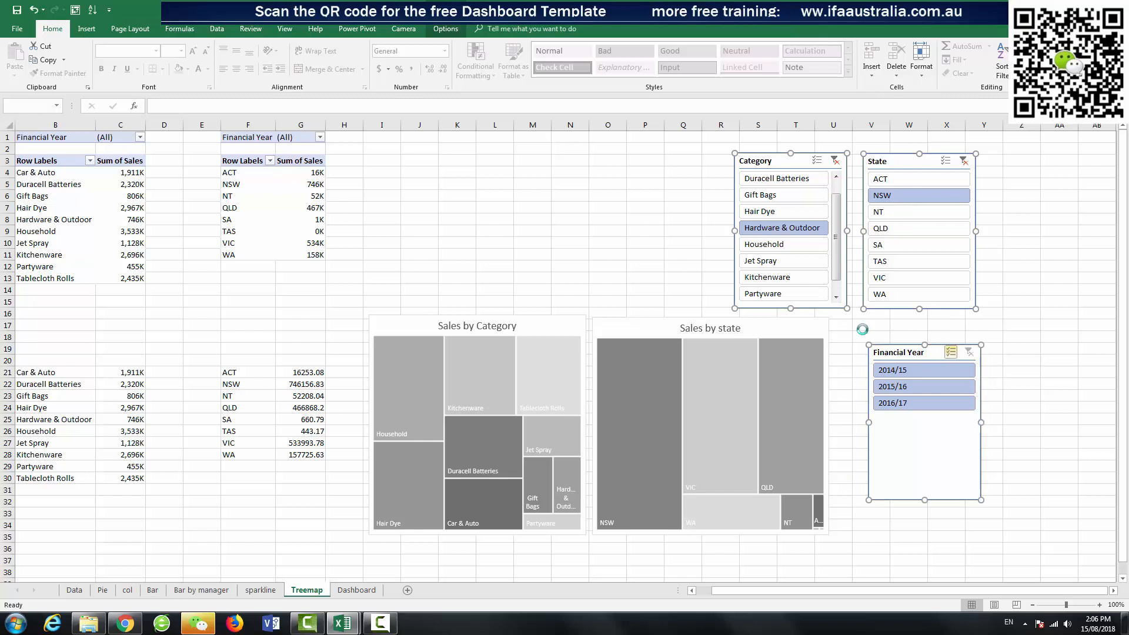
pyautogui.hotkey('ctrl', 'c')
pyautogui.click(356, 590)
pyautogui.click(117, 241)
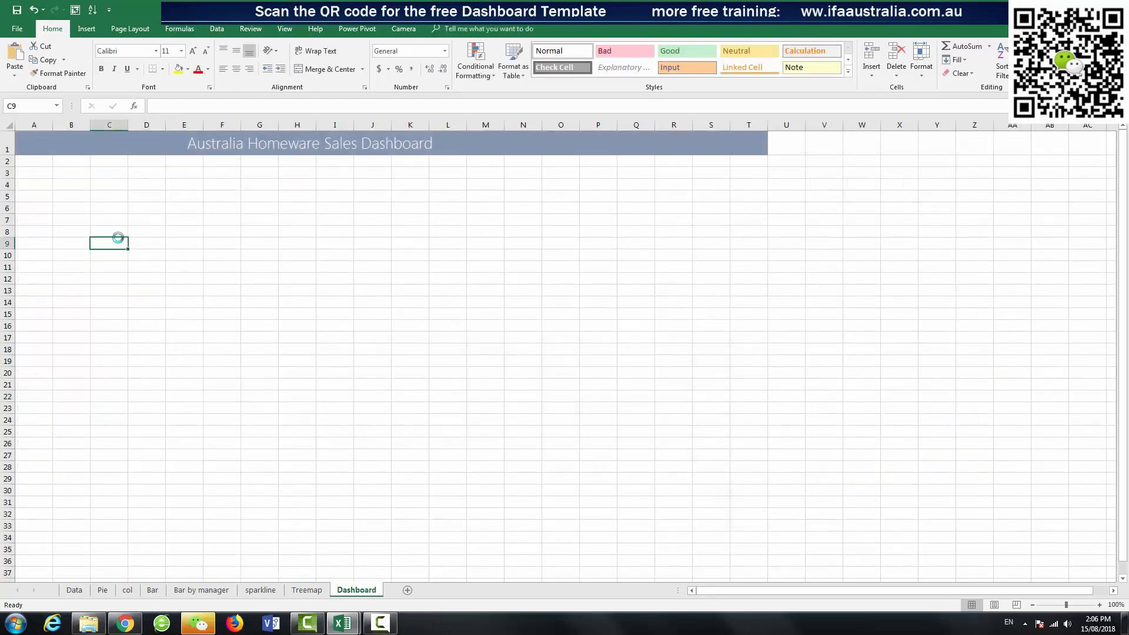
pyautogui.hotkey('ctrl', 'v')
pyautogui.click(418, 288)
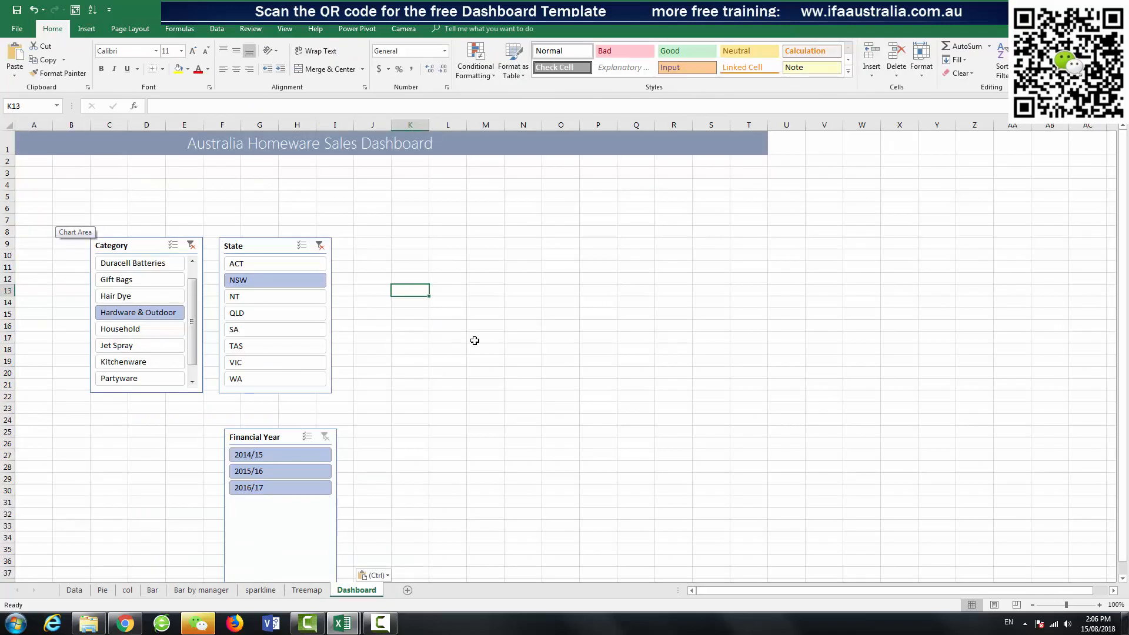
pyautogui.click(474, 340)
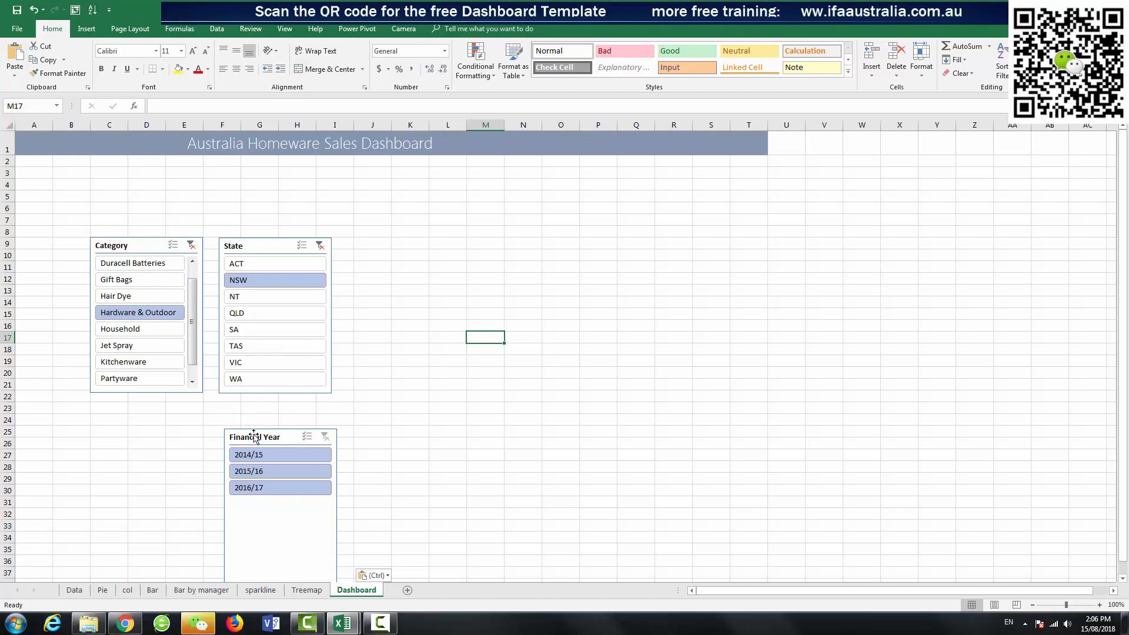
# Move the Financial Year slicer directly under the title banner at column A and shrink it around its three years
pyautogui.moveTo(253, 436); pyautogui.dragTo(47, 167)
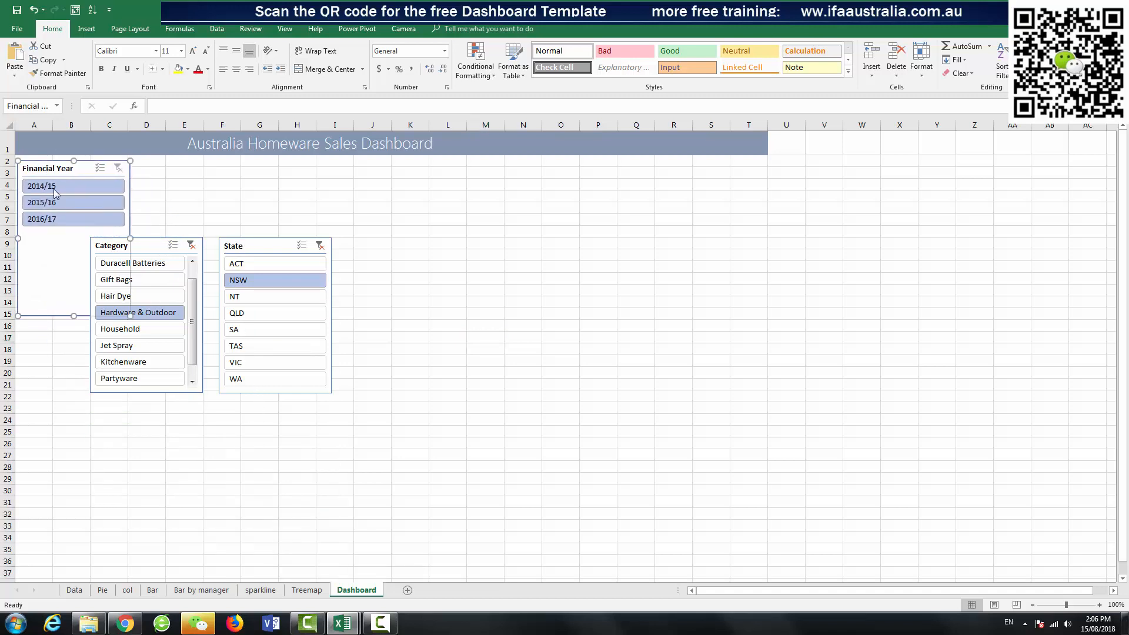
pyautogui.moveTo(72, 316); pyautogui.dragTo(74, 233)
pyautogui.moveTo(131, 197); pyautogui.dragTo(101, 196)
# Move the Category slicer down out of the way, place the State slicer beneath Financial Year, and narrow it to columns A:B
pyautogui.moveTo(146, 246); pyautogui.dragTo(160, 374)
pyautogui.moveTo(211, 248); pyautogui.dragTo(40, 244)
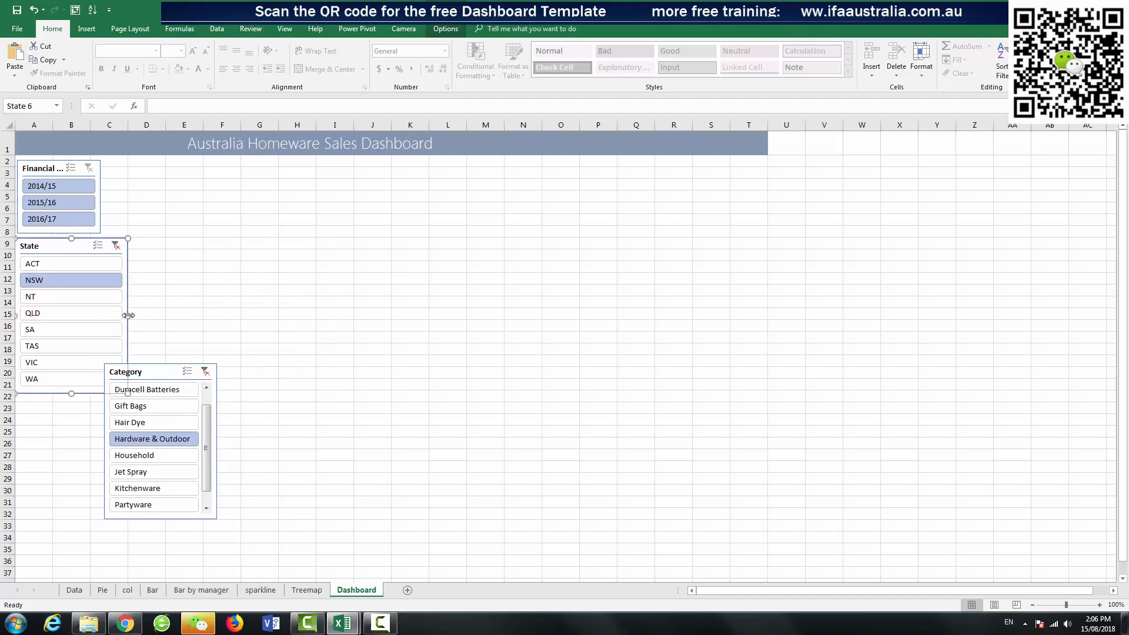
pyautogui.moveTo(128, 315); pyautogui.dragTo(90, 315)
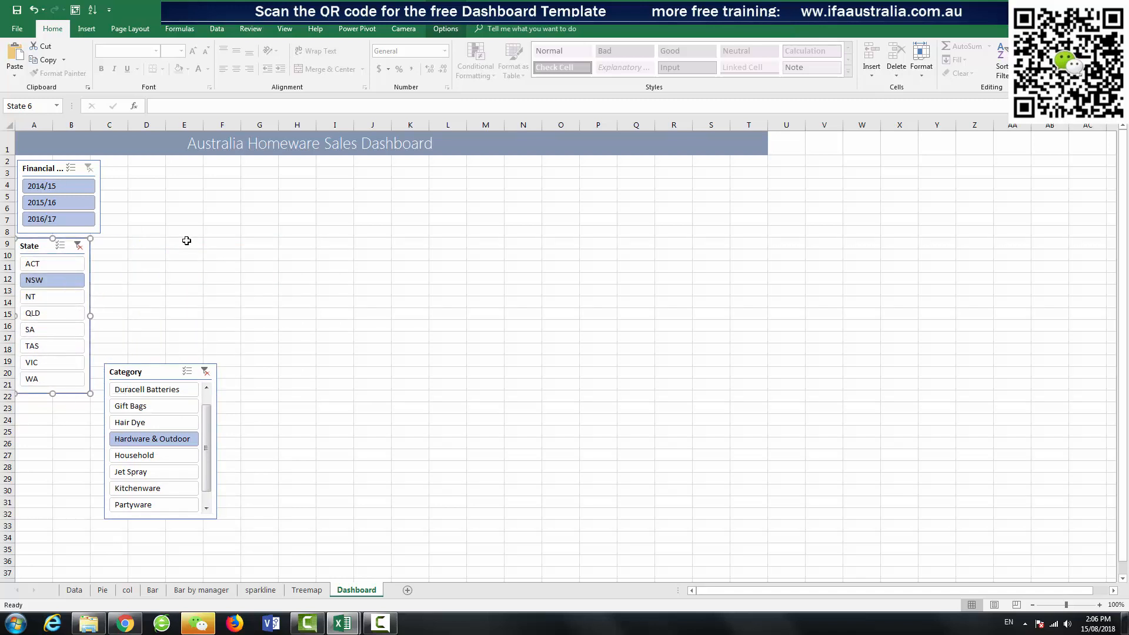
pyautogui.click(186, 241)
pyautogui.click(51, 393)
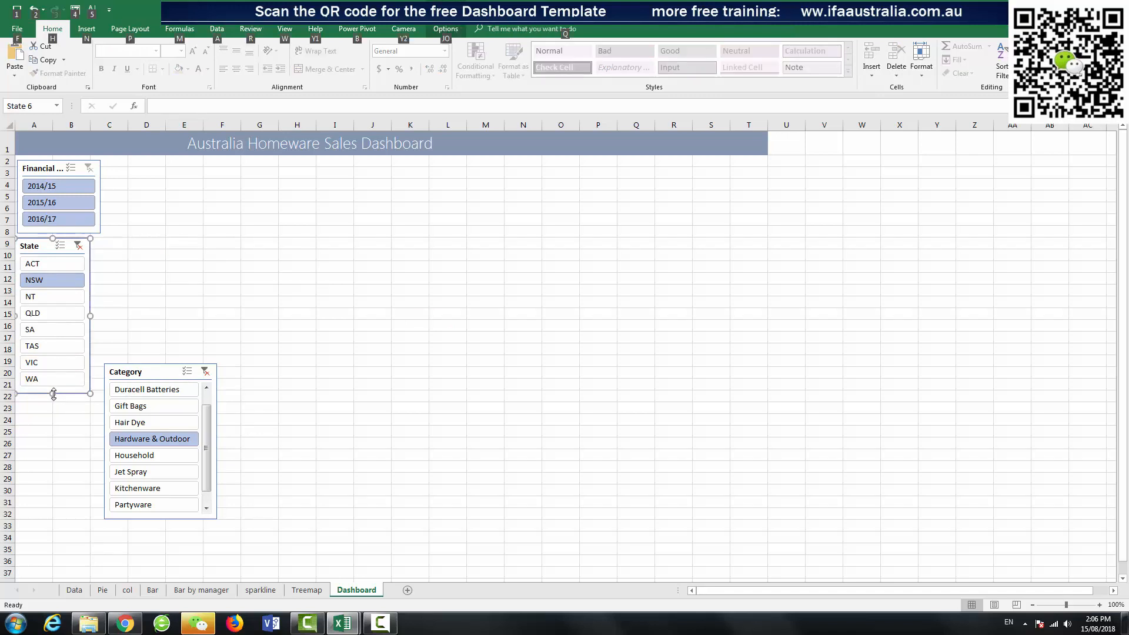
pyautogui.moveTo(52, 394); pyautogui.dragTo(52, 401)
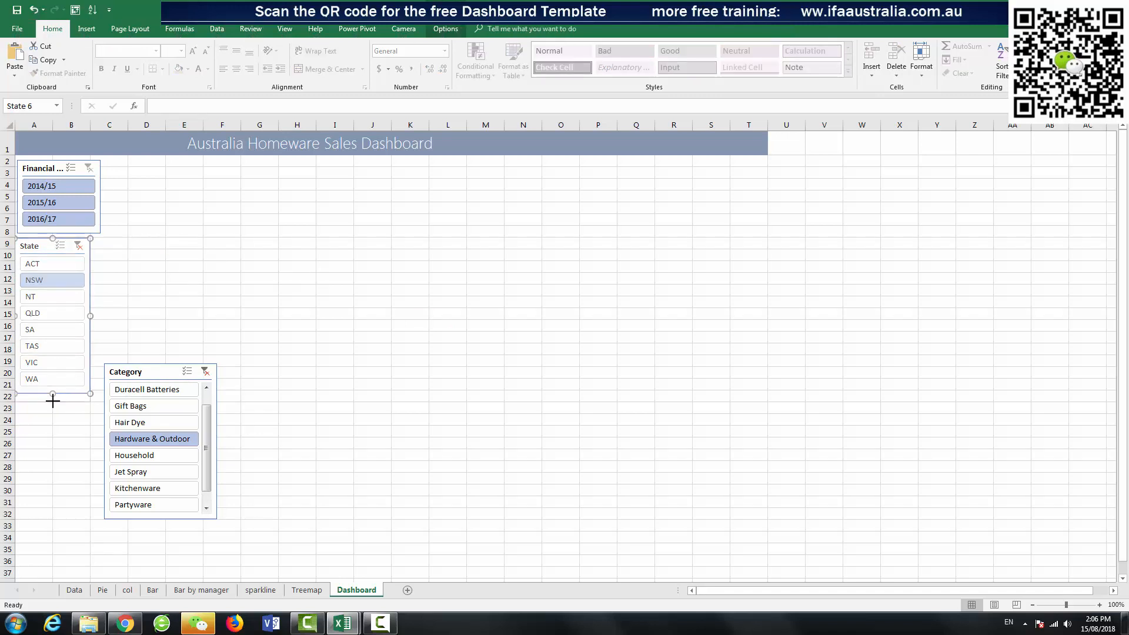
# Narrow the Financial Year slicer to the State slicer's width, keeping it tall enough to show all three years
pyautogui.click(85, 230)
pyautogui.moveTo(84, 228); pyautogui.dragTo(90, 226)
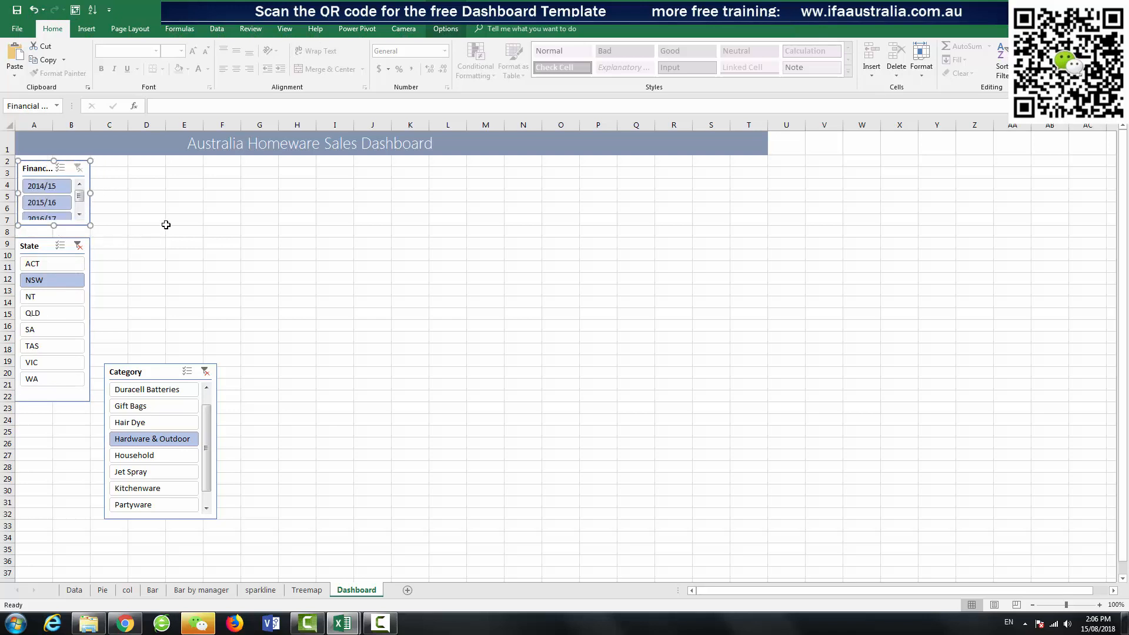
pyautogui.click(167, 222)
pyautogui.click(52, 228)
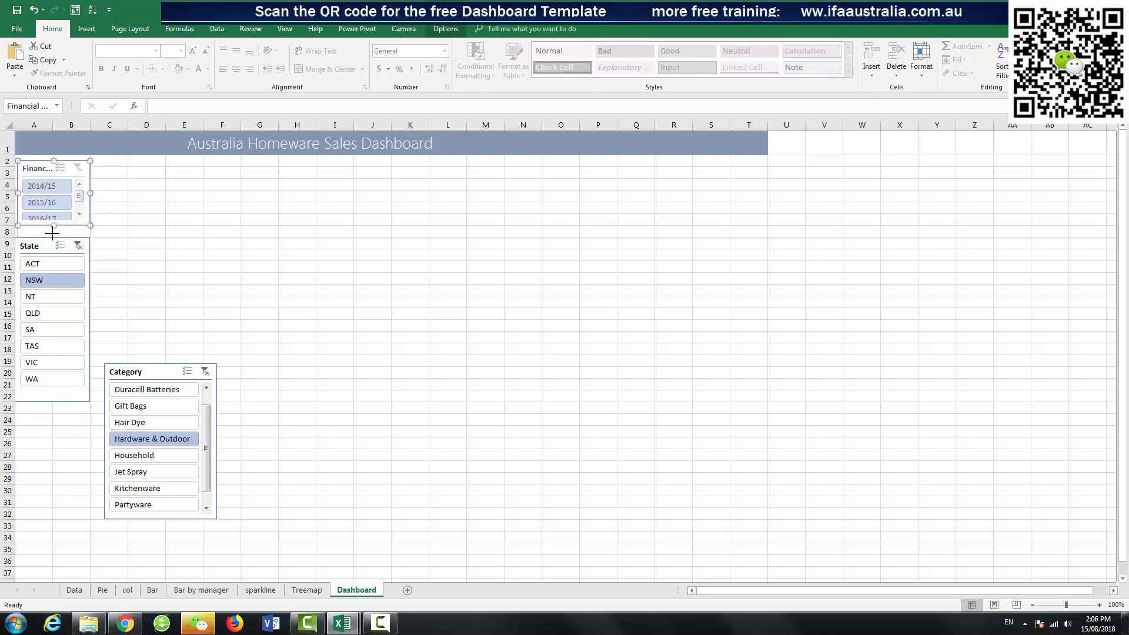
pyautogui.moveTo(53, 232); pyautogui.dragTo(53, 236)
pyautogui.click(167, 231)
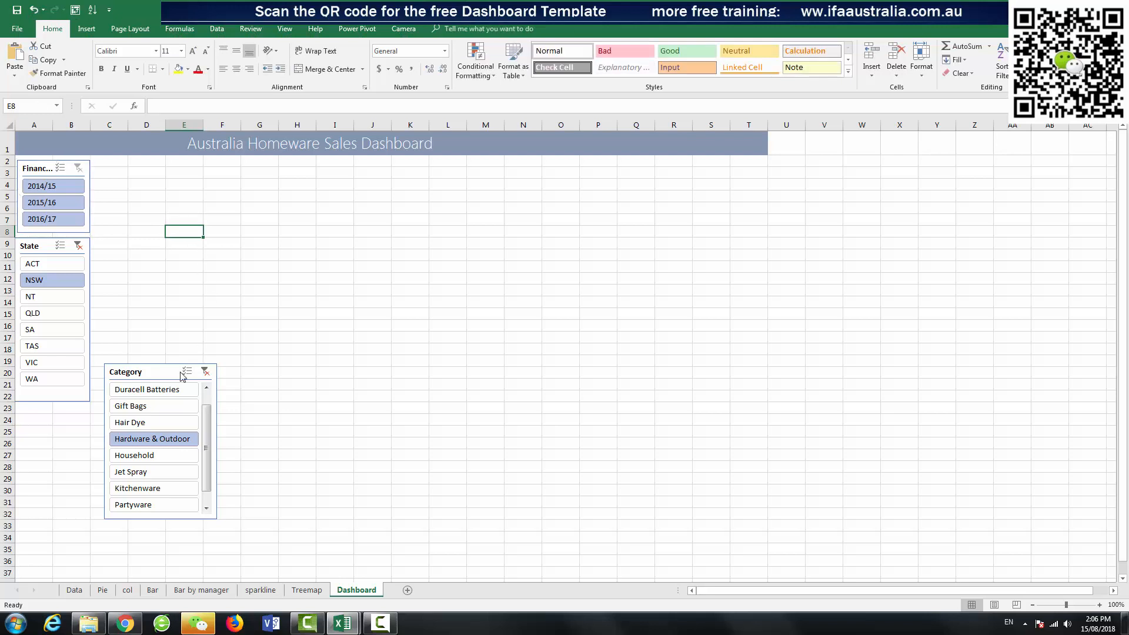
# Place the Category slicer beneath State, narrow it, and widen the State and Financial Year slicers to match its width
pyautogui.moveTo(158, 371); pyautogui.dragTo(69, 414)
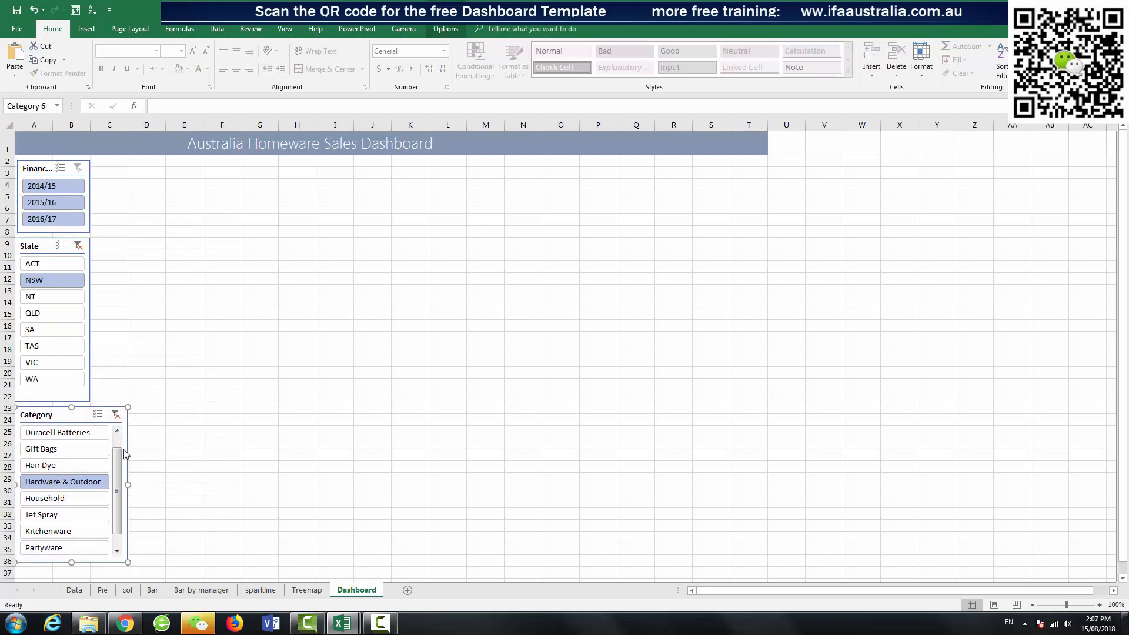
pyautogui.moveTo(128, 483); pyautogui.dragTo(102, 482)
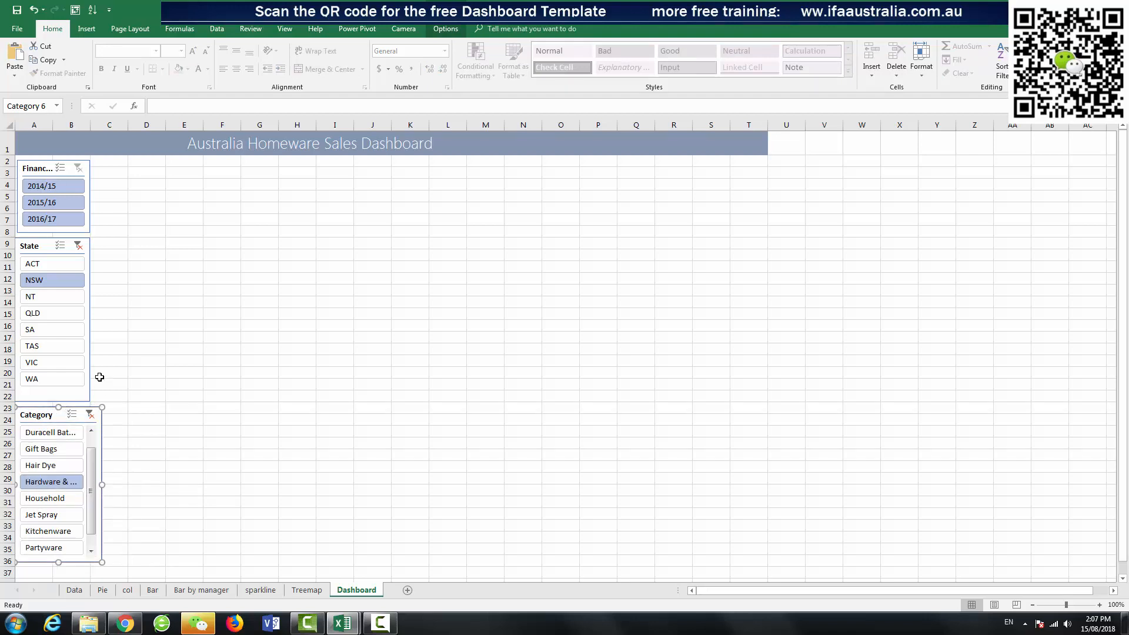
pyautogui.click(85, 330)
pyautogui.moveTo(95, 321); pyautogui.dragTo(100, 320)
pyautogui.click(89, 191)
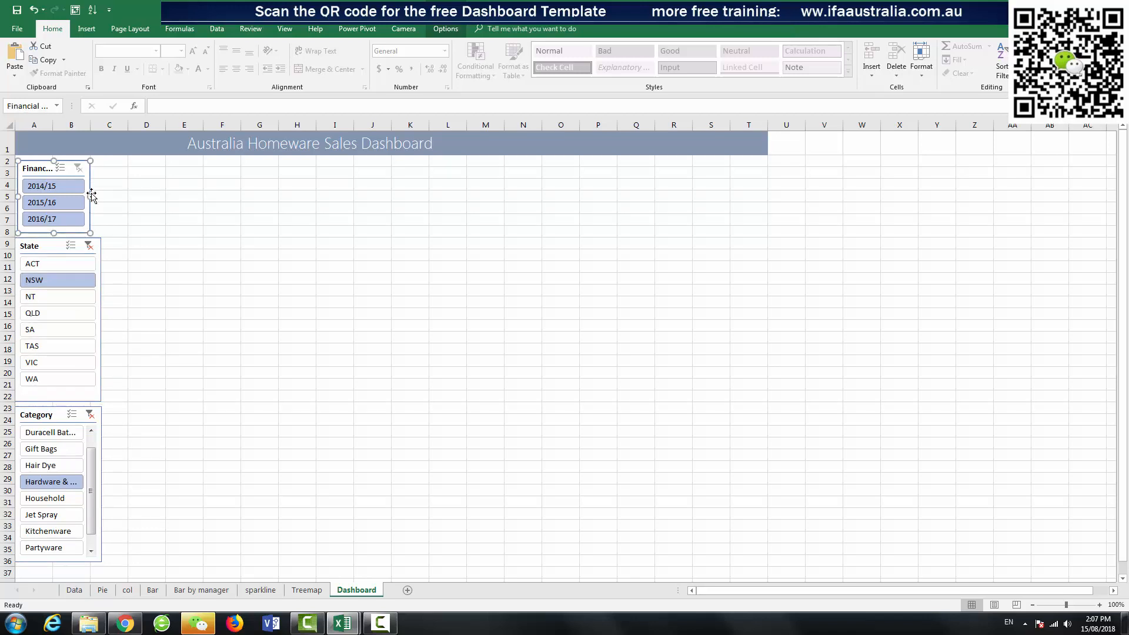
pyautogui.moveTo(95, 199); pyautogui.dragTo(101, 200)
pyautogui.click(336, 220)
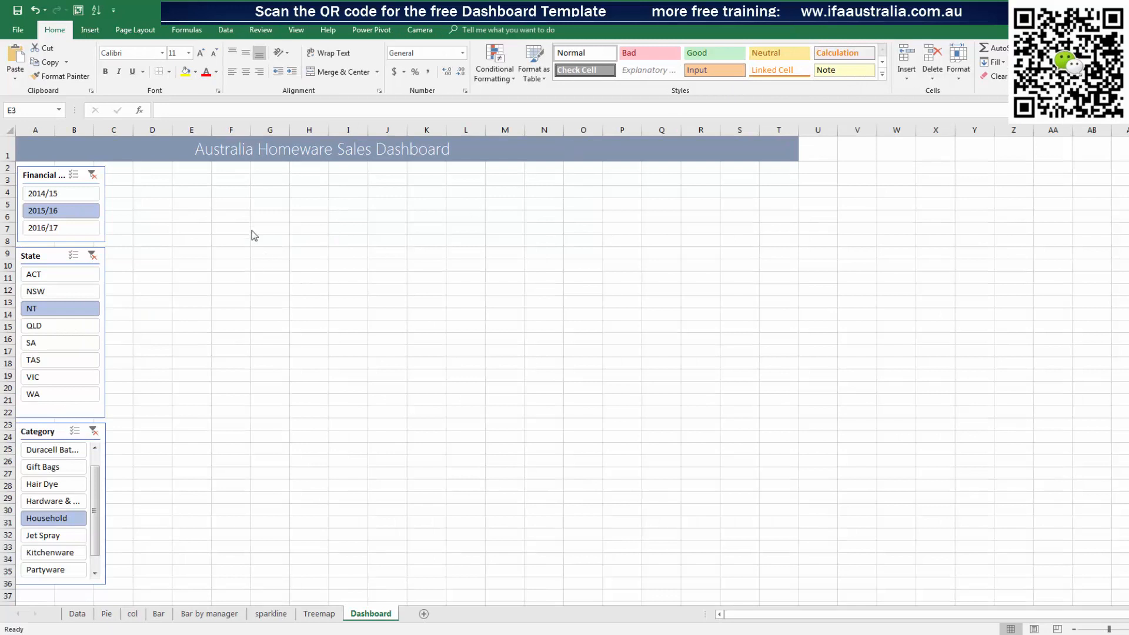
# Copy the Sales by Chain pie chart from the Pie sheet and paste it onto the Dashboard sheet
pyautogui.click(104, 614)
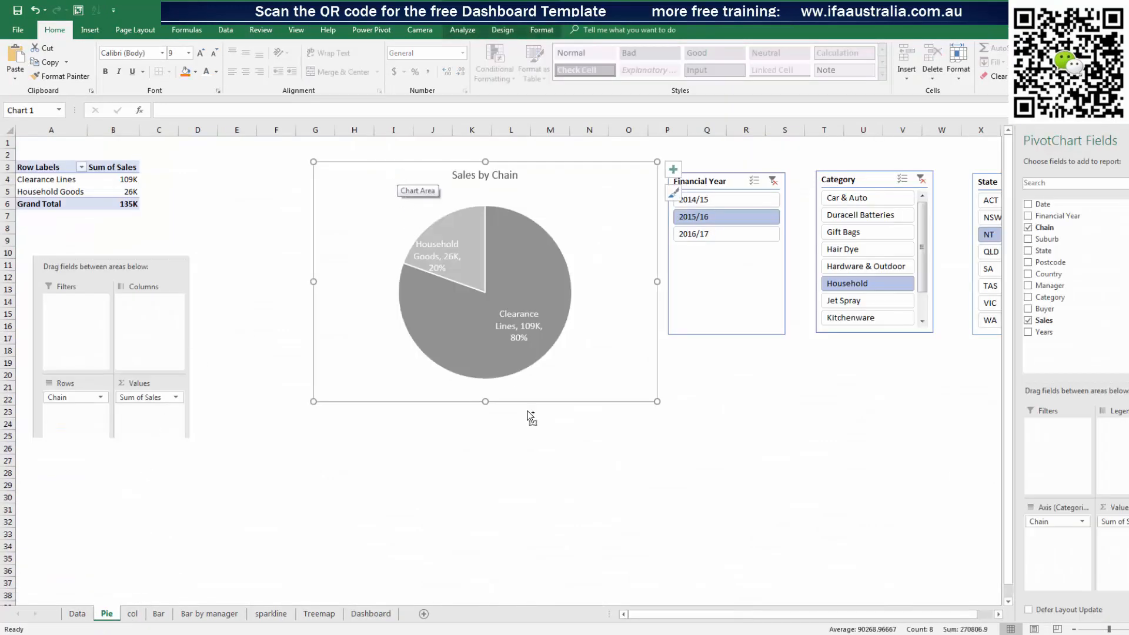
pyautogui.click(370, 614)
pyautogui.hotkey('ctrl', 'v')
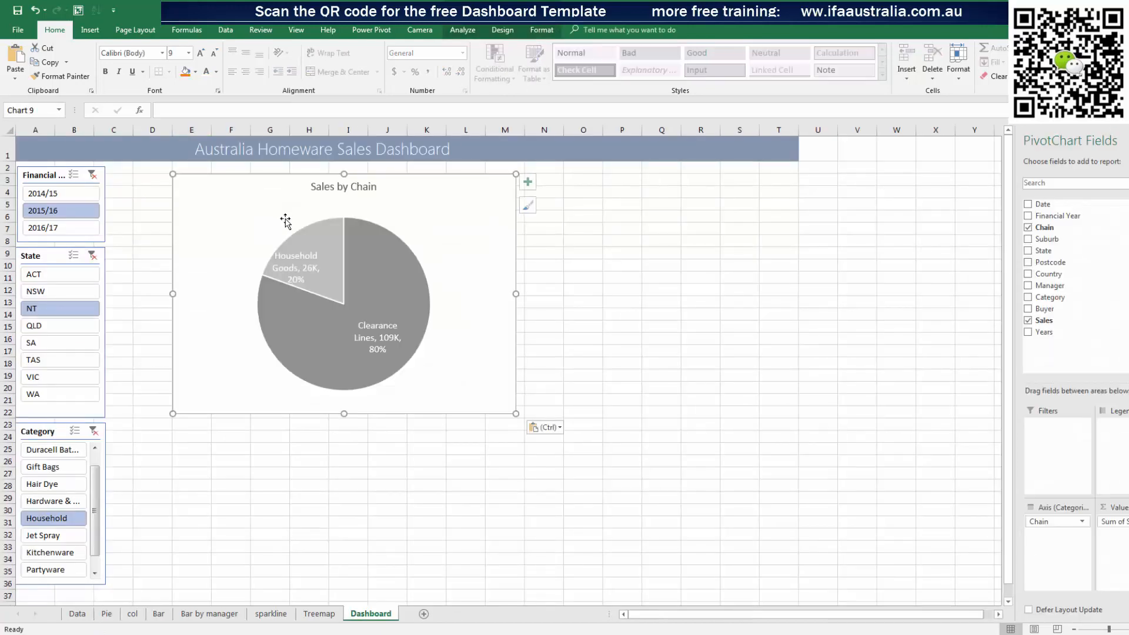
# Shrink the Sales by Chain pie chart and place it beside the slicers, just beneath the dashboard title band
pyautogui.moveTo(517, 413); pyautogui.dragTo(411, 354)
pyautogui.moveTo(173, 174); pyautogui.dragTo(128, 165)
pyautogui.click(505, 254)
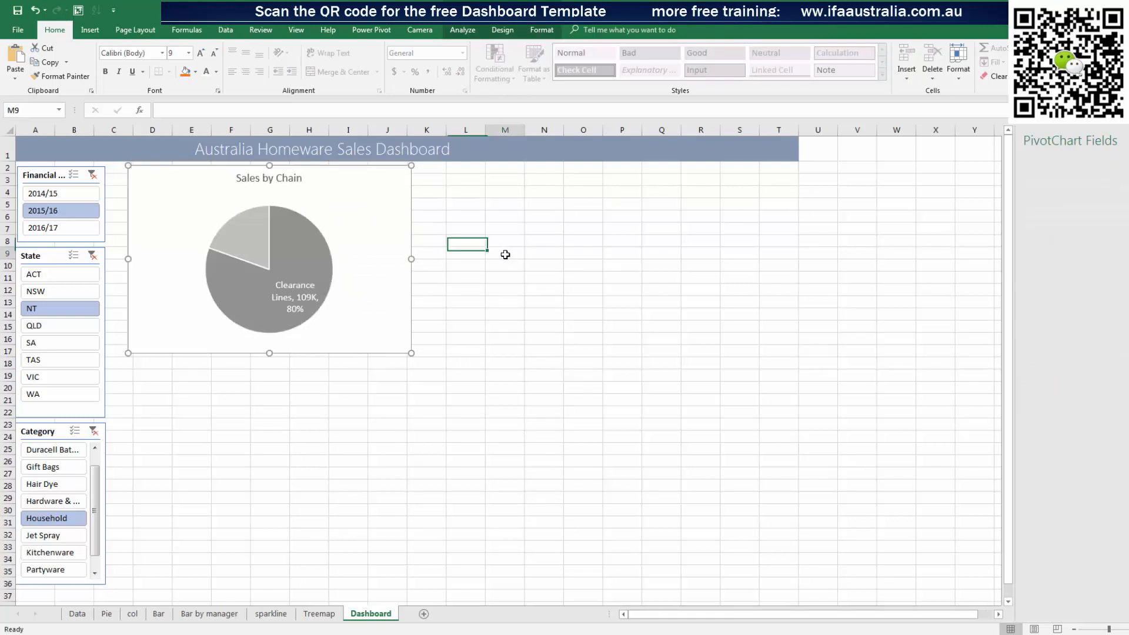
# Filter the State slicer to NSW and set the Sales by Chain chart's border to No line
pyautogui.click(385, 203)
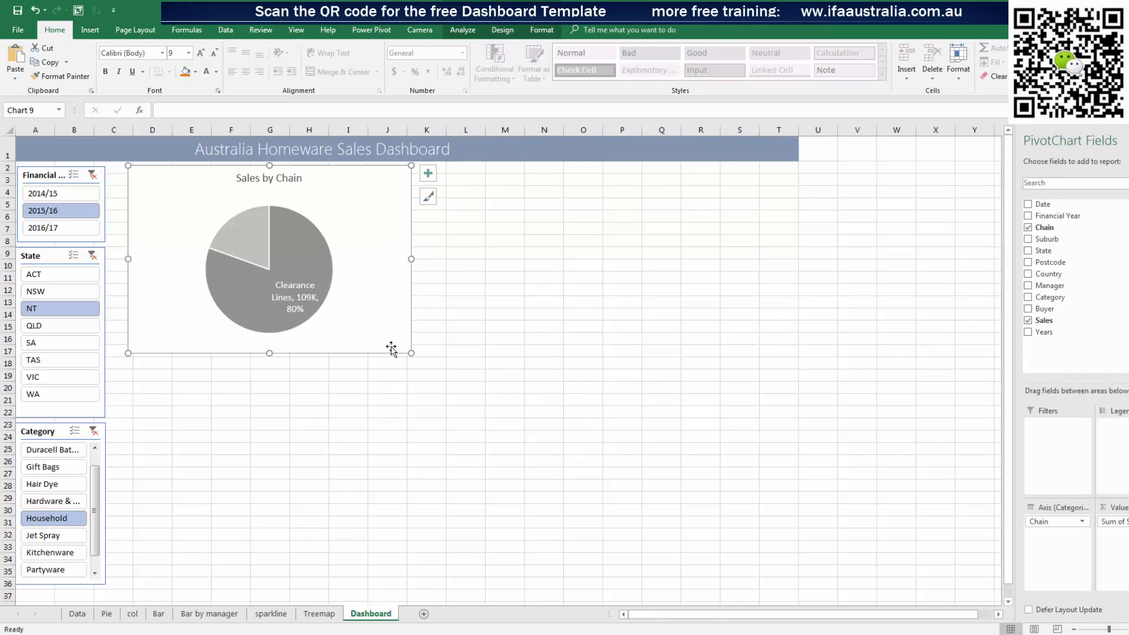
pyautogui.click(63, 294)
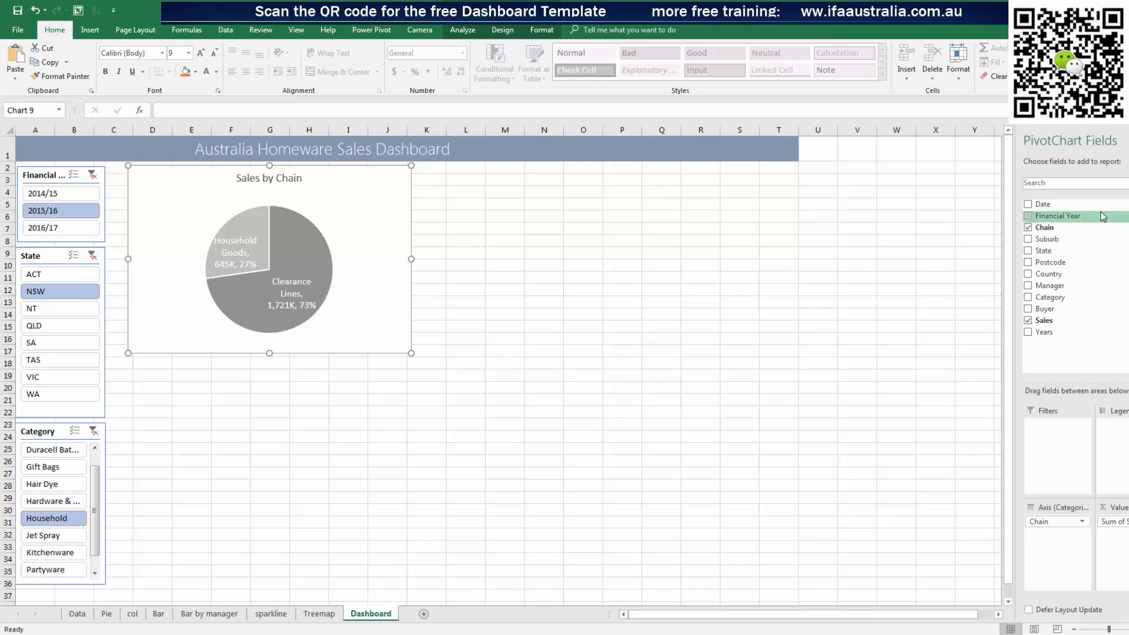
pyautogui.hotkey('ctrl', '1')
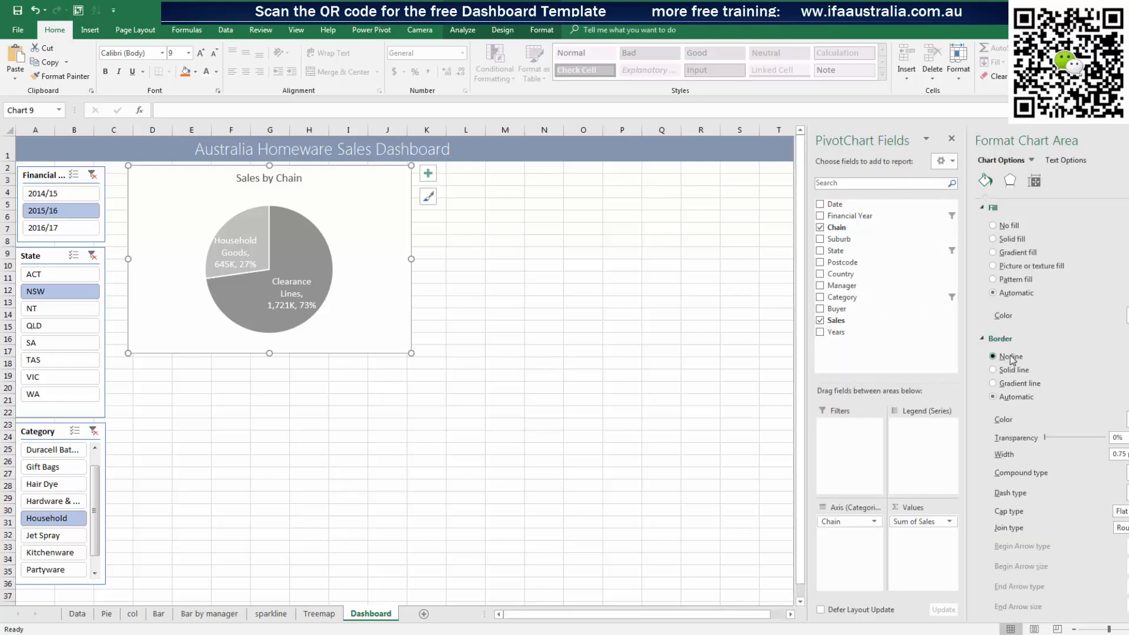
pyautogui.click(629, 360)
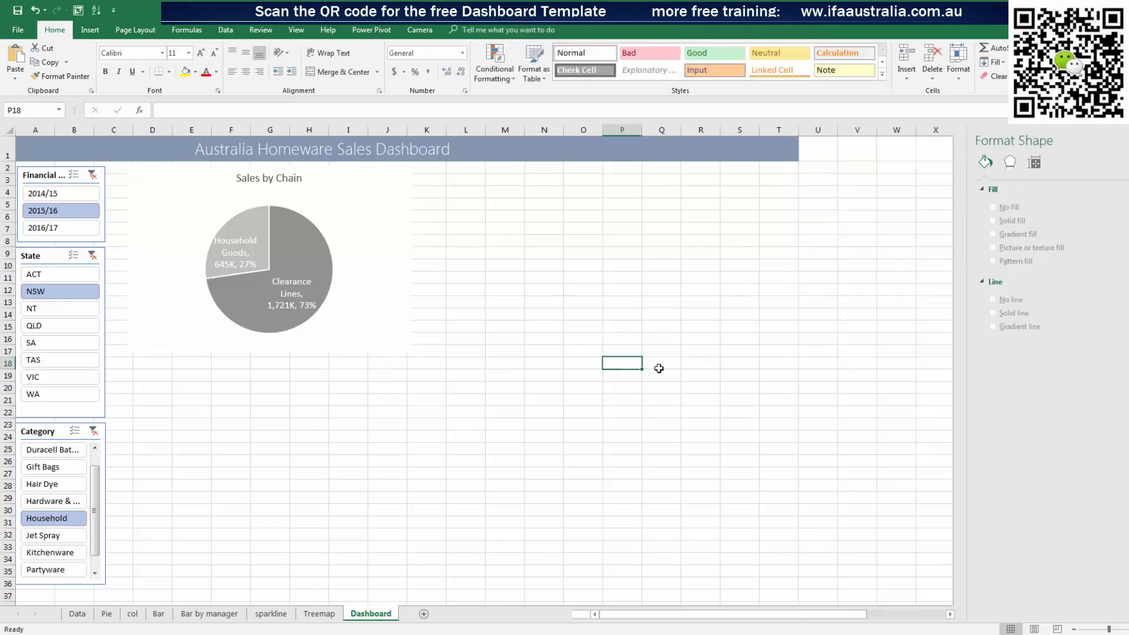
# Shrink the Sales by Chain chart further so it ends at column H, resizing the pie's plot area inside it
pyautogui.click(385, 195)
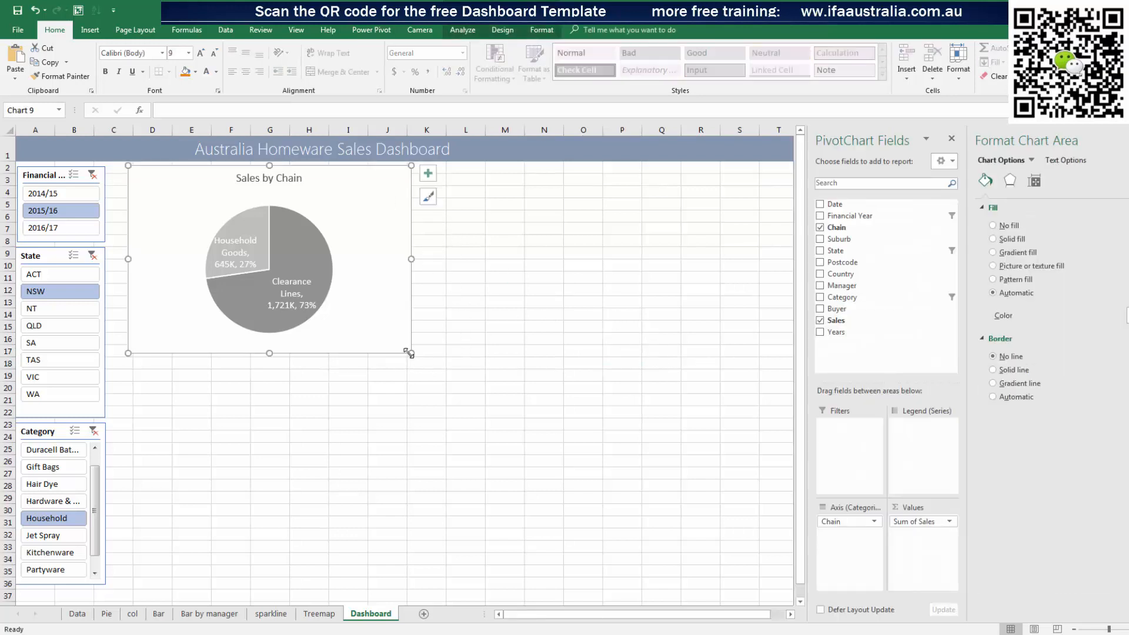
pyautogui.moveTo(410, 353); pyautogui.dragTo(376, 340)
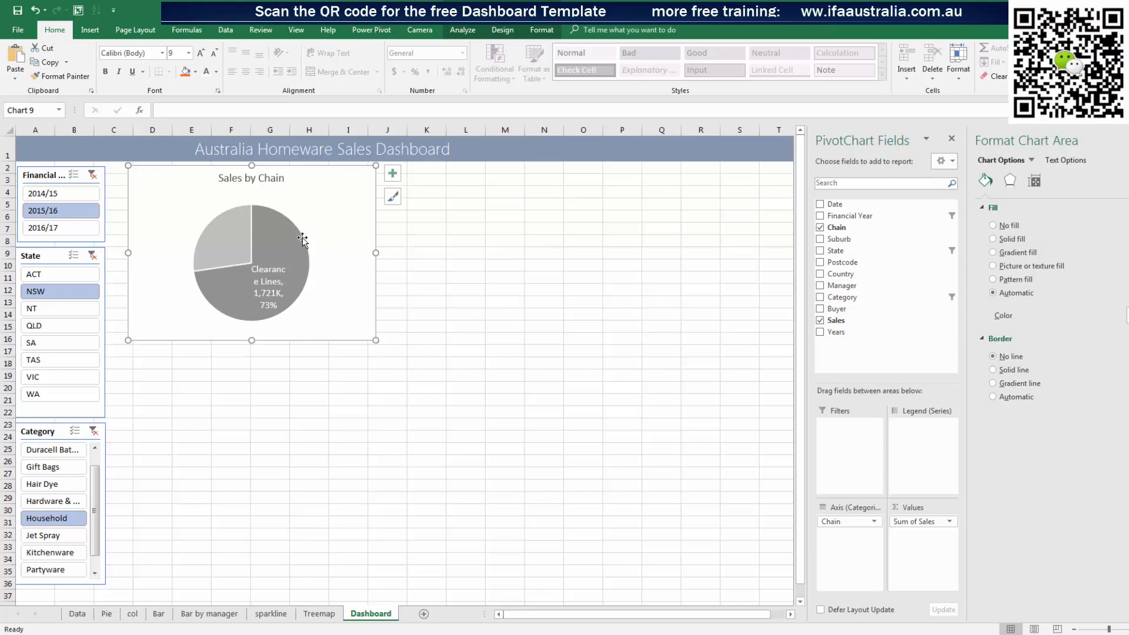
pyautogui.click(300, 219)
pyautogui.moveTo(310, 202); pyautogui.dragTo(335, 179)
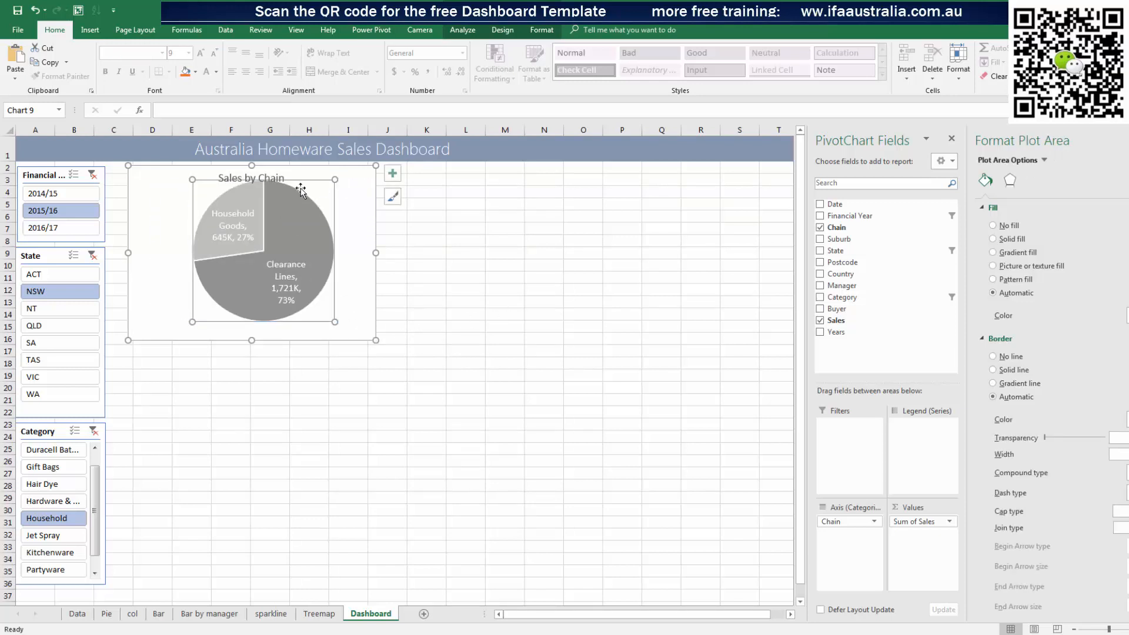
pyautogui.moveTo(192, 178)
pyautogui.mouseDown()
pyautogui.moveTo(179, 183)
pyautogui.moveTo(208, 183)
pyautogui.mouseUp()
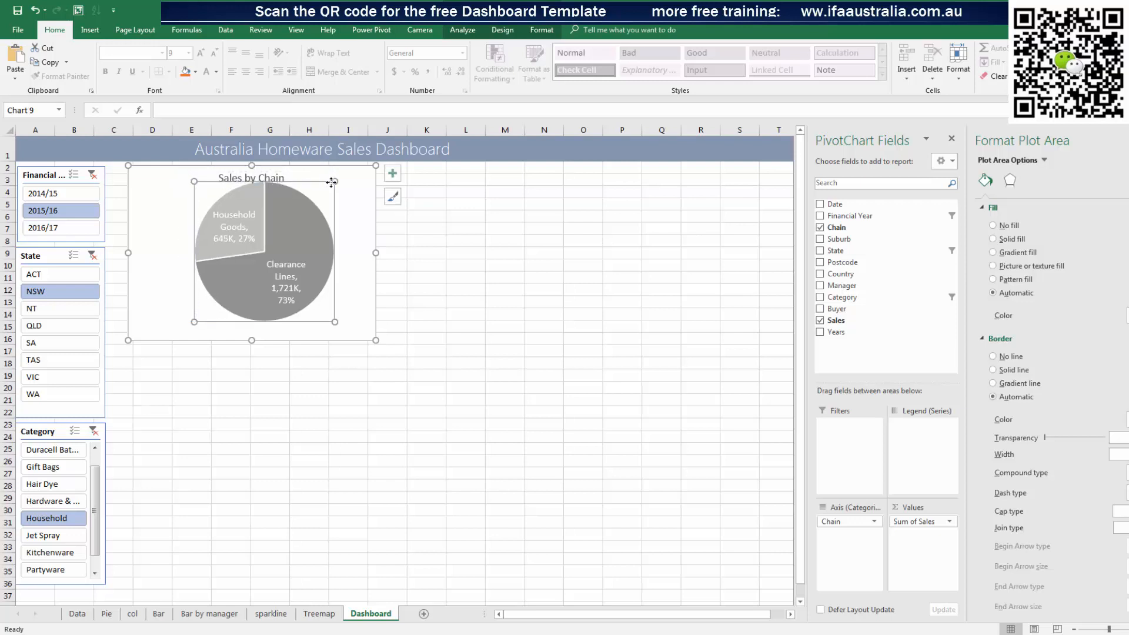
pyautogui.moveTo(332, 182)
pyautogui.mouseDown()
pyautogui.moveTo(372, 248)
pyautogui.moveTo(330, 253)
pyautogui.mouseUp()
pyautogui.moveTo(322, 332); pyautogui.dragTo(310, 322)
pyautogui.click(194, 219)
pyautogui.click(187, 210)
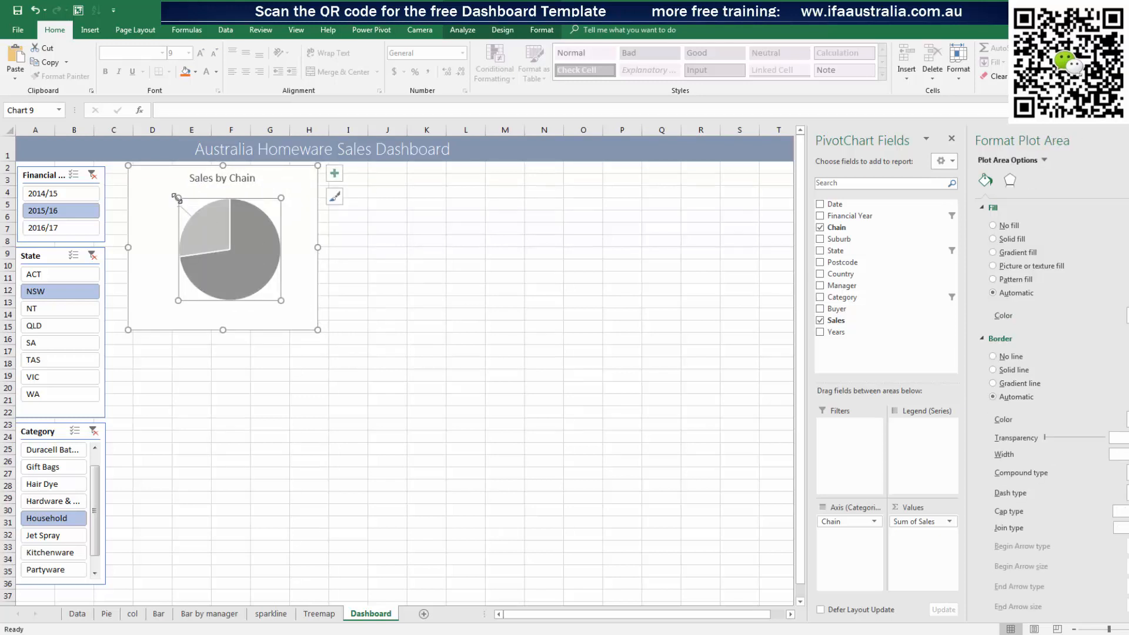
# Enlarge the pie's plot area and position it below the Sales by Chain title, undoing the accidental slice explosion
pyautogui.moveTo(176, 197); pyautogui.dragTo(157, 177)
pyautogui.moveTo(246, 212); pyautogui.dragTo(254, 216)
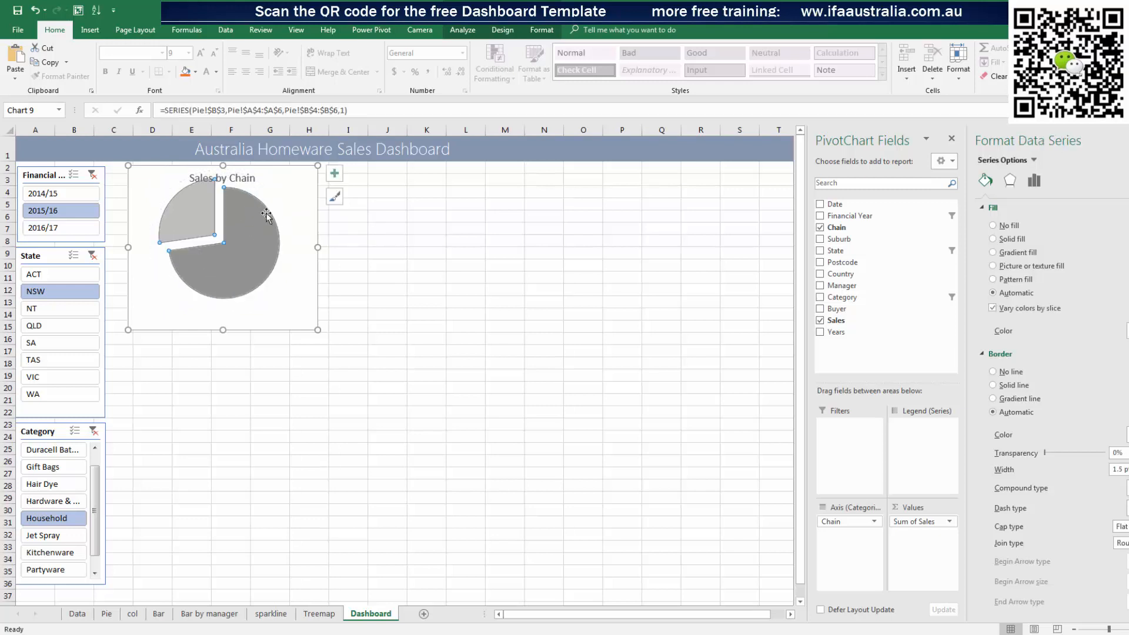
pyautogui.hotkey('ctrl', 'z')
pyautogui.click(272, 189)
pyautogui.moveTo(272, 190); pyautogui.dragTo(276, 211)
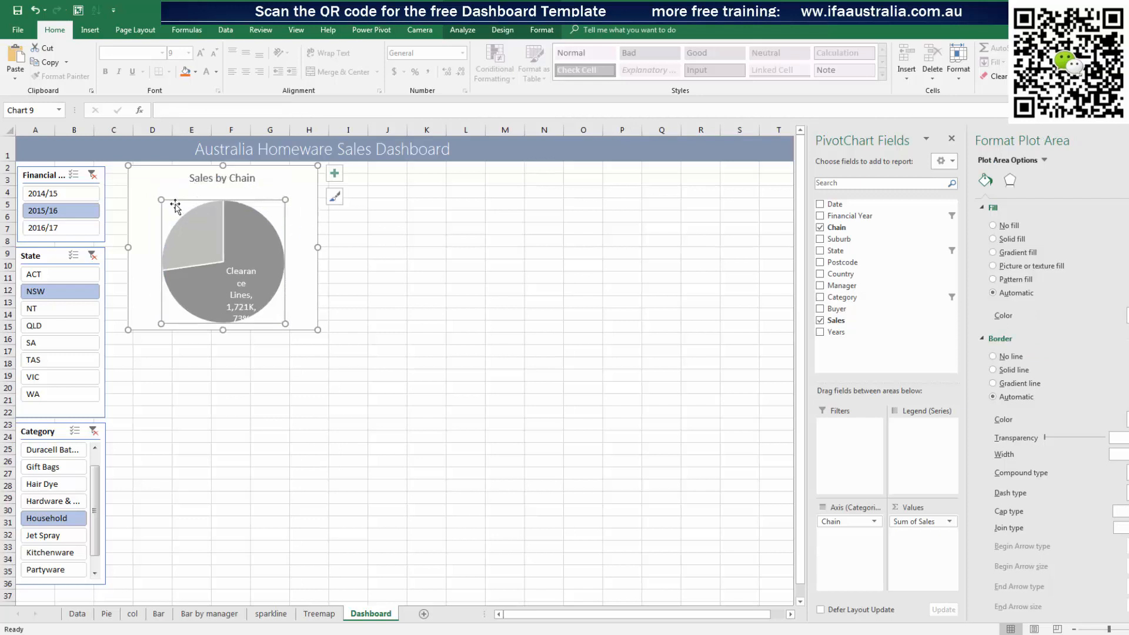
pyautogui.moveTo(163, 203); pyautogui.dragTo(150, 189)
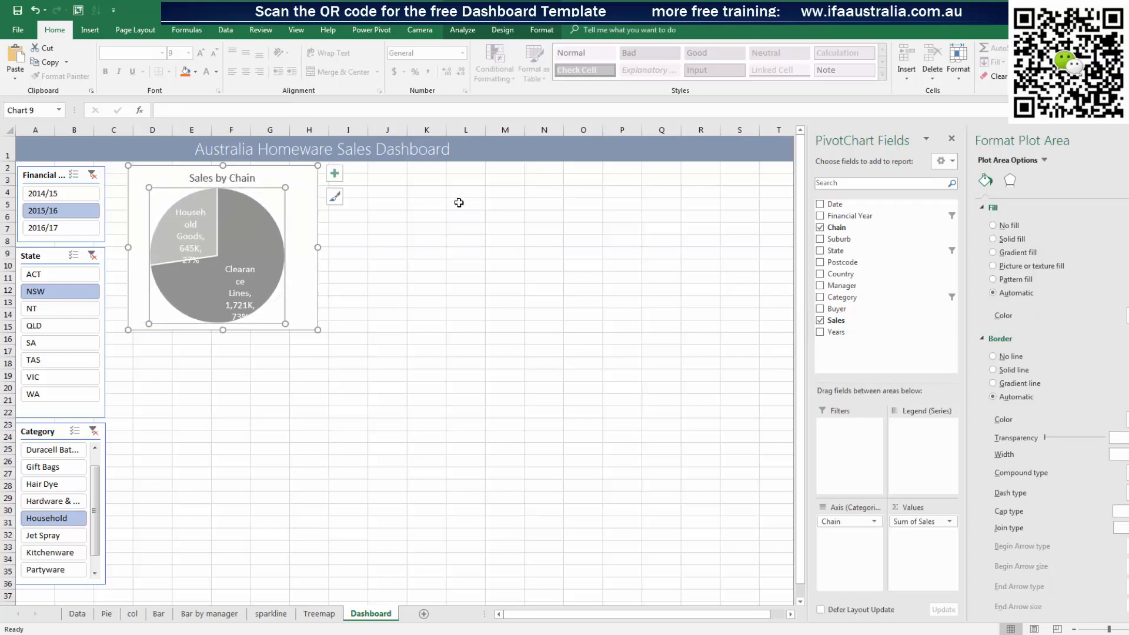
pyautogui.click(455, 218)
# Reduce the font size of the pie's data labels by two increments so they fit inside the slices
pyautogui.click(209, 231)
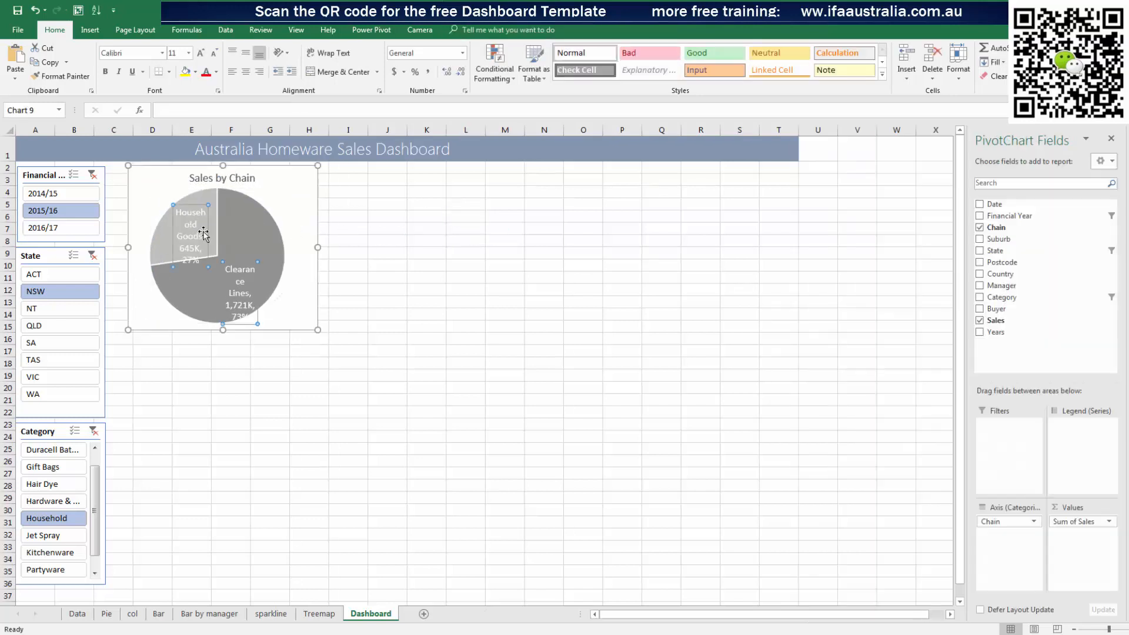
pyautogui.click(215, 54)
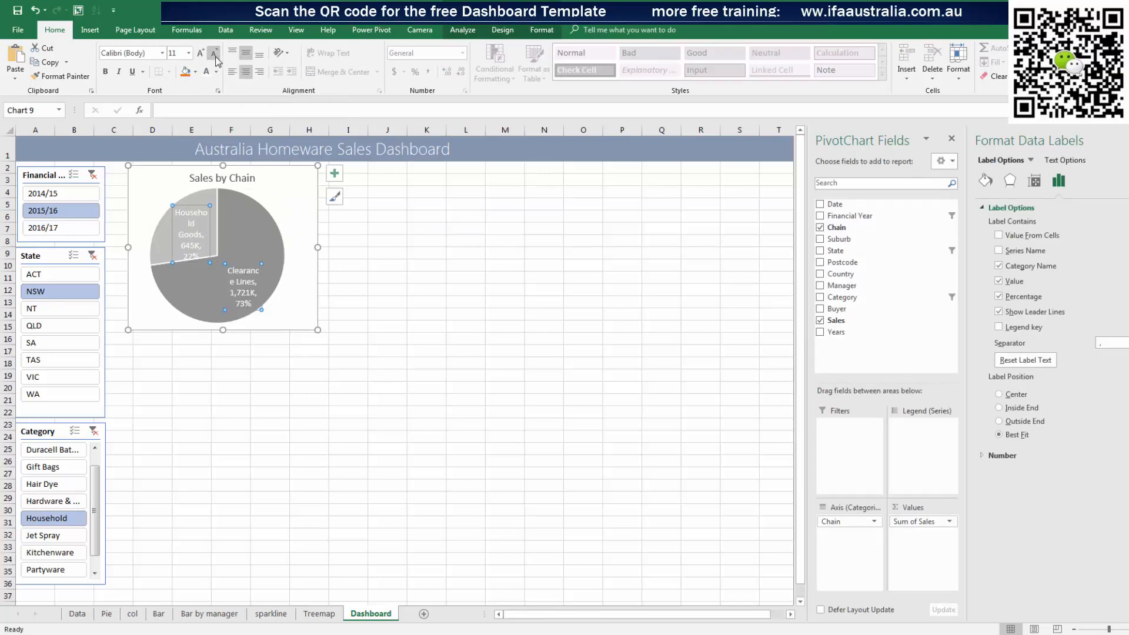
pyautogui.click(215, 55)
pyautogui.click(478, 291)
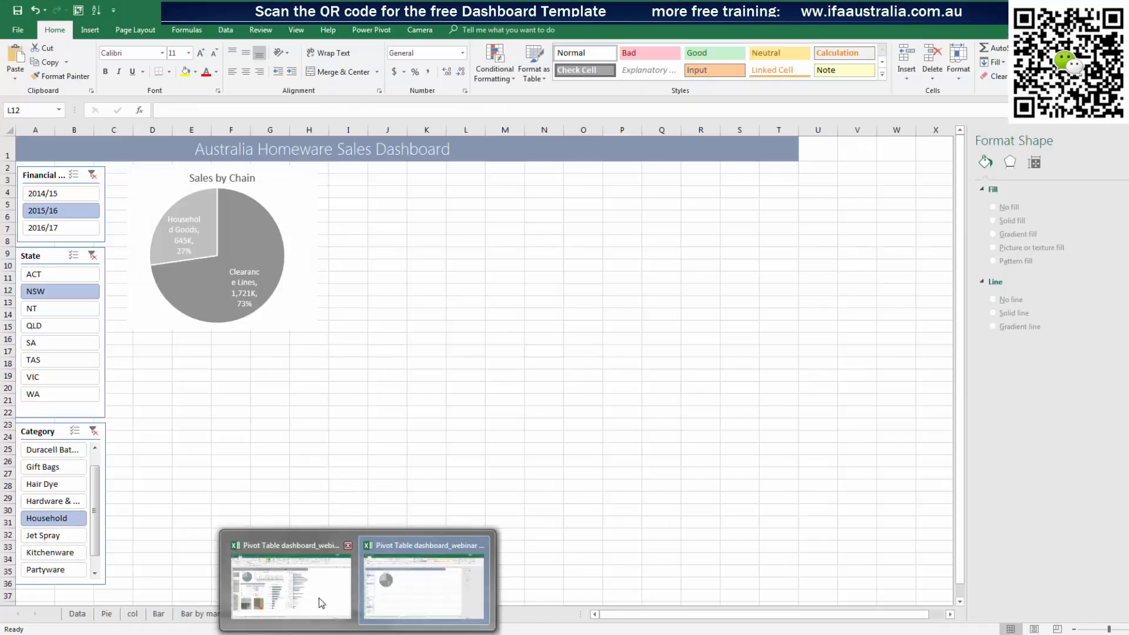
# Copy the Sale by Distribution Chain column chart from the col sheet and paste it onto the Dashboard sheet
pyautogui.click(311, 588)
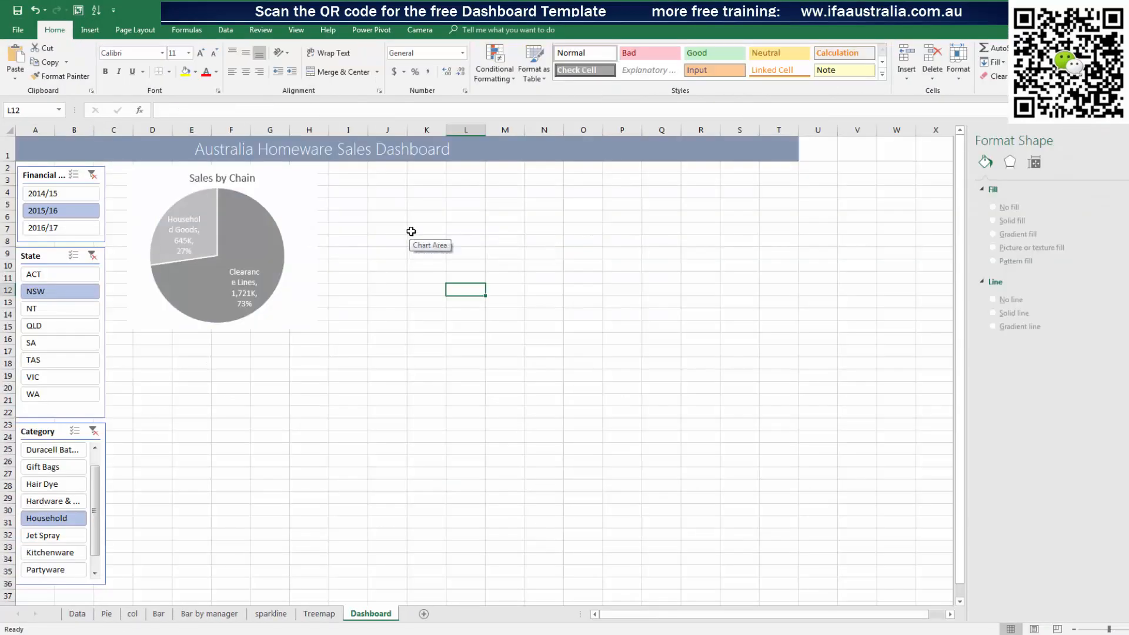
pyautogui.click(132, 613)
pyautogui.click(440, 190)
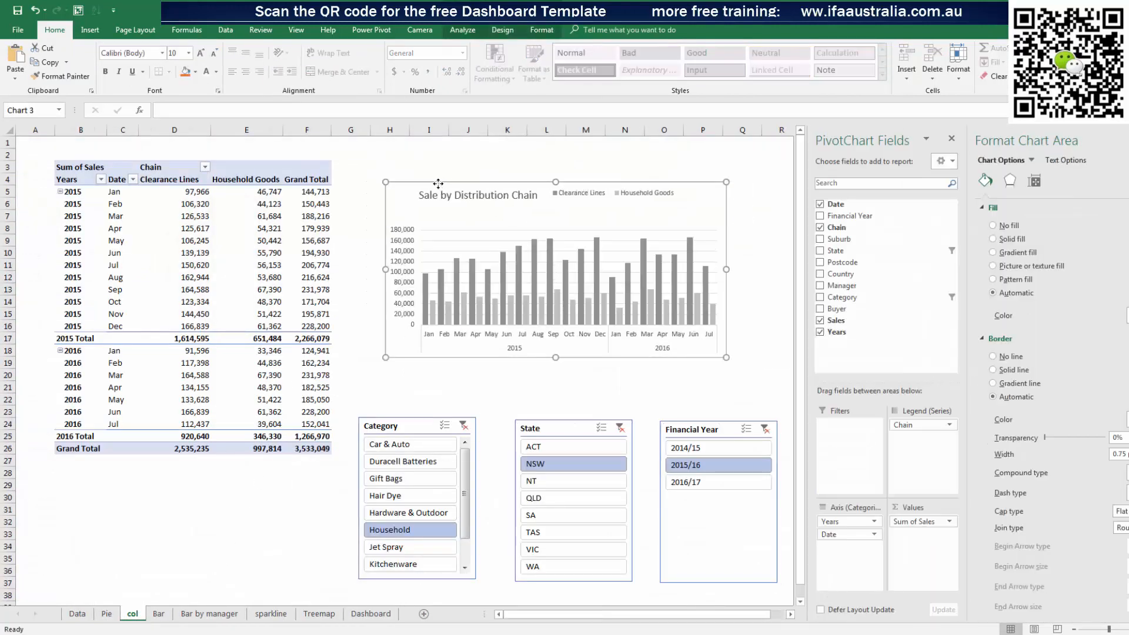
pyautogui.click(371, 613)
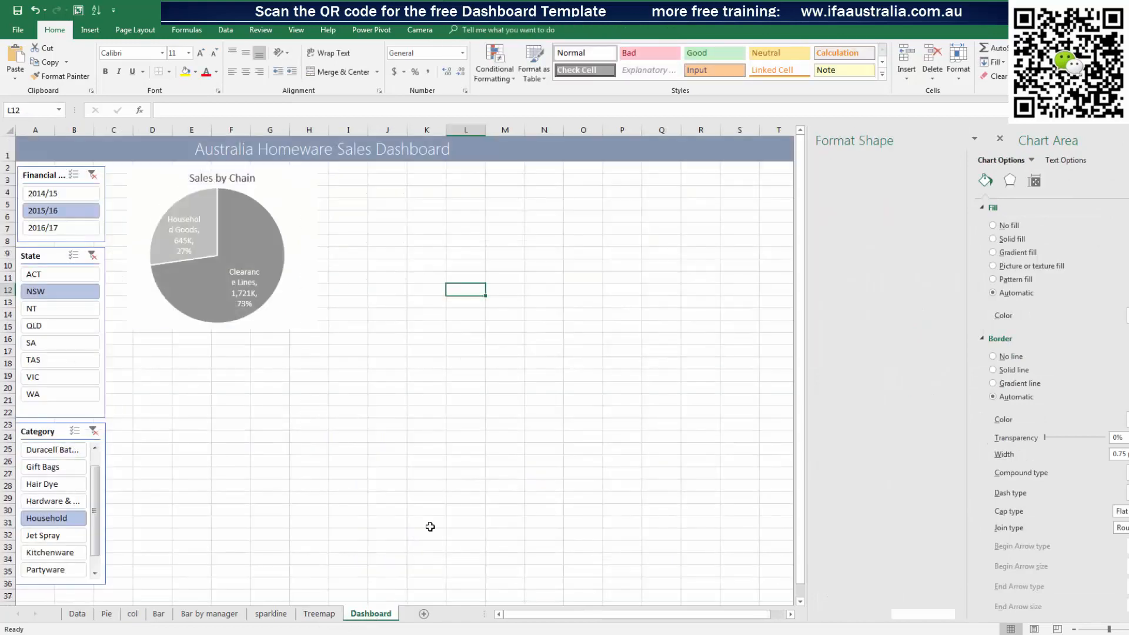
pyautogui.click(392, 188)
pyautogui.hotkey('ctrl', 'v')
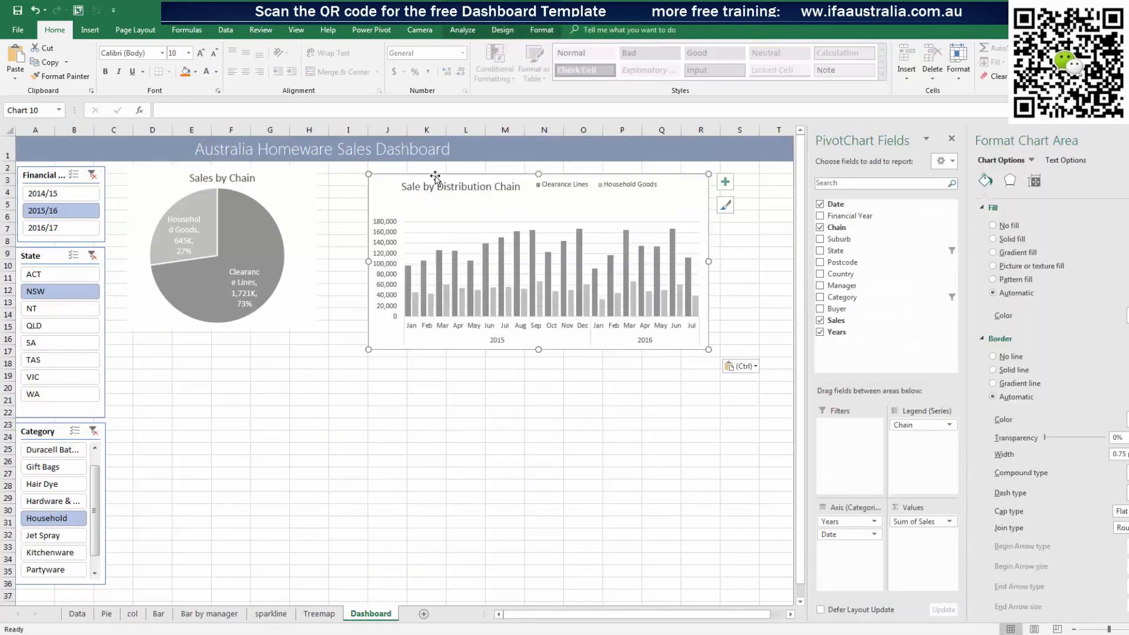
# Place the Sale by Distribution Chain chart beside the pie chart under the title and shorten it to match the pie's lower edge
pyautogui.moveTo(435, 178); pyautogui.dragTo(392, 160)
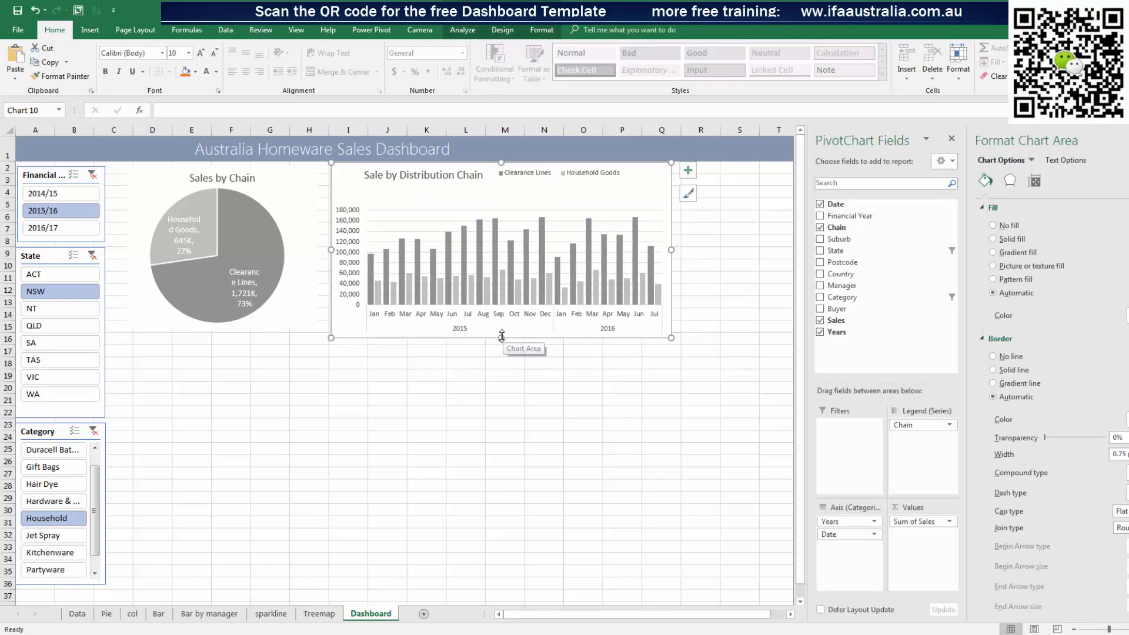
pyautogui.moveTo(501, 338); pyautogui.dragTo(502, 332)
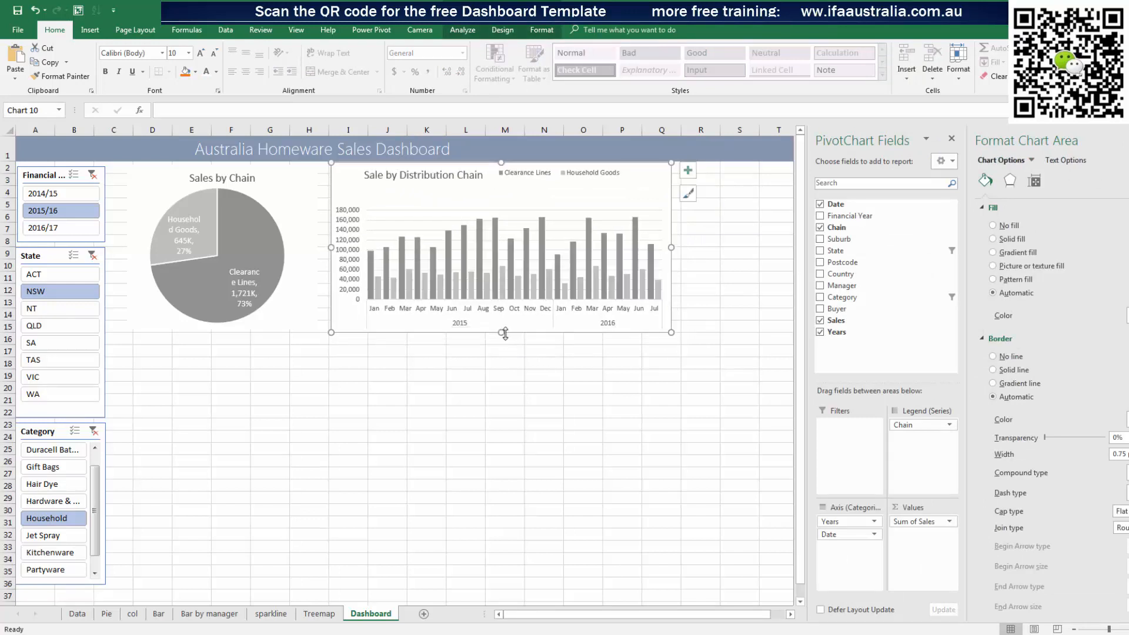
pyautogui.click(546, 371)
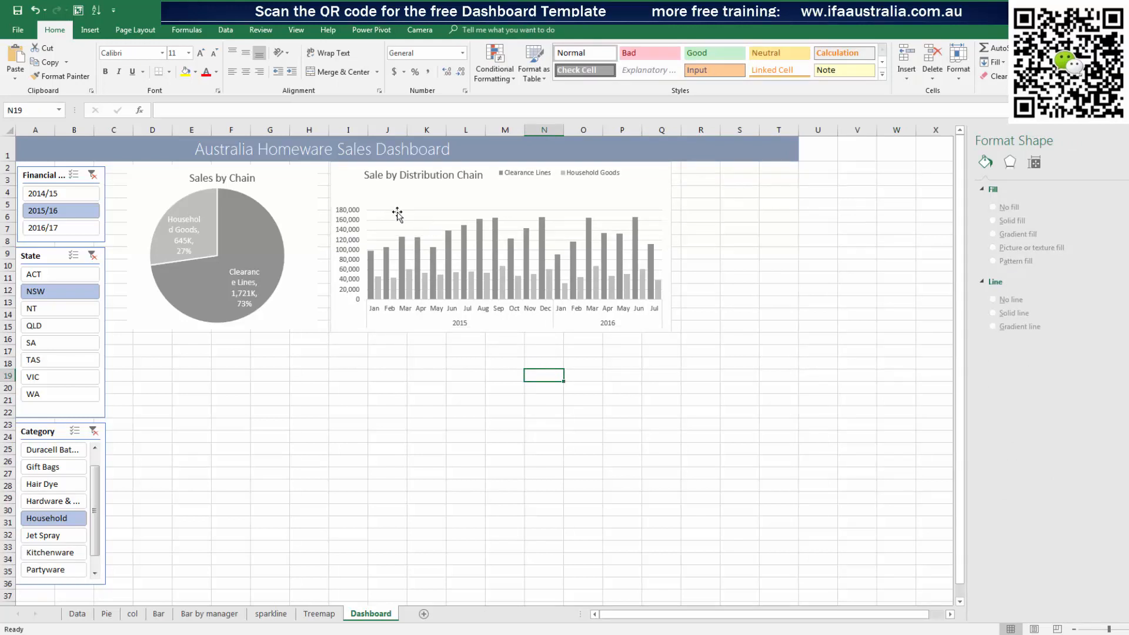
# Set the Sale by Distribution Chain chart's border to No line
pyautogui.click(345, 177)
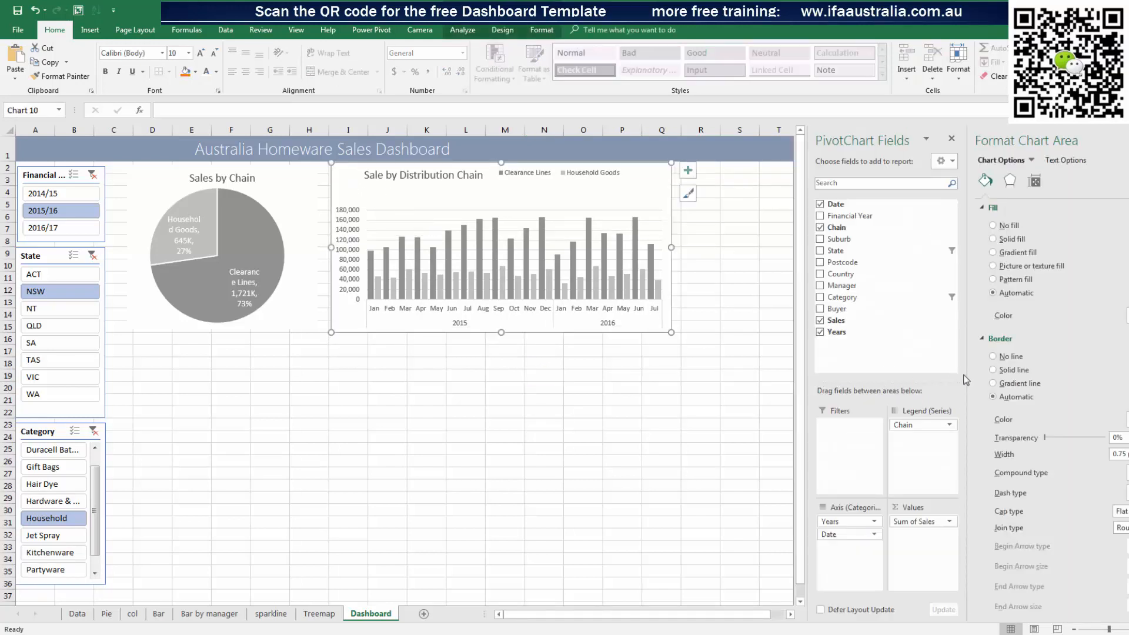
pyautogui.click(1008, 359)
pyautogui.click(659, 400)
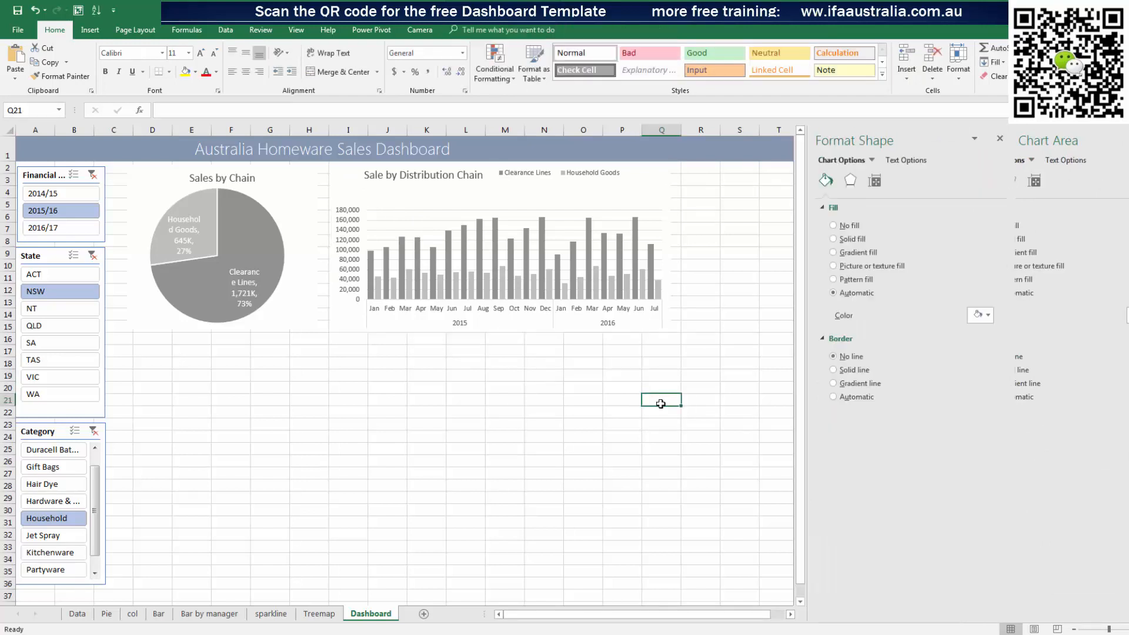
# Test the slicers with QLD, NT, ACT and 2014/15, ending with State on NT and the Financial Year filter cleared
pyautogui.click(65, 324)
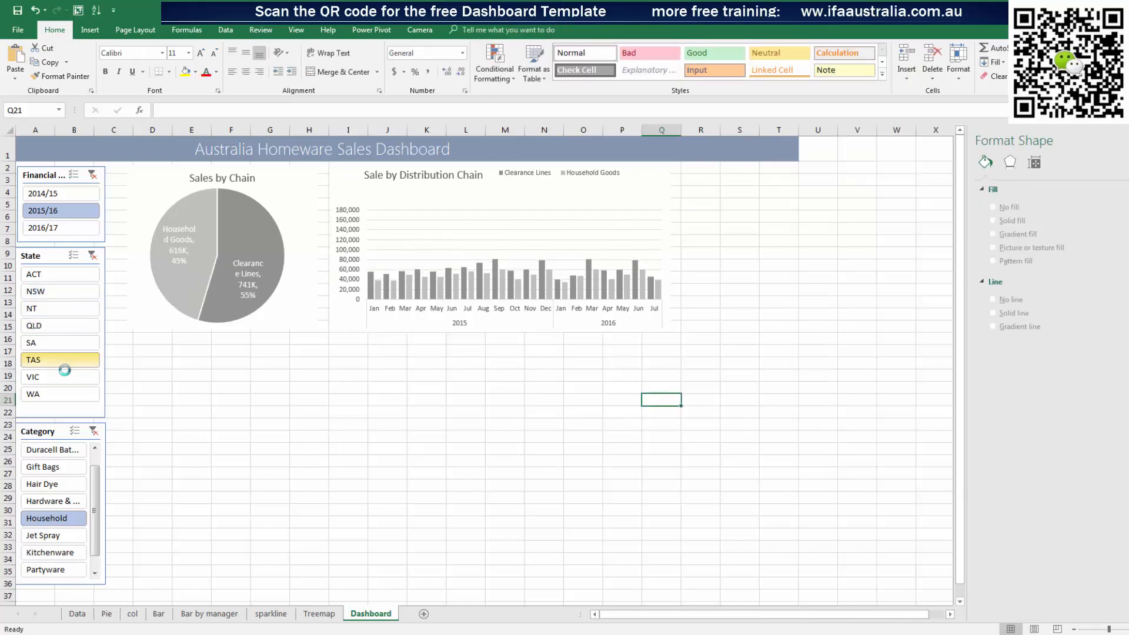
pyautogui.click(51, 308)
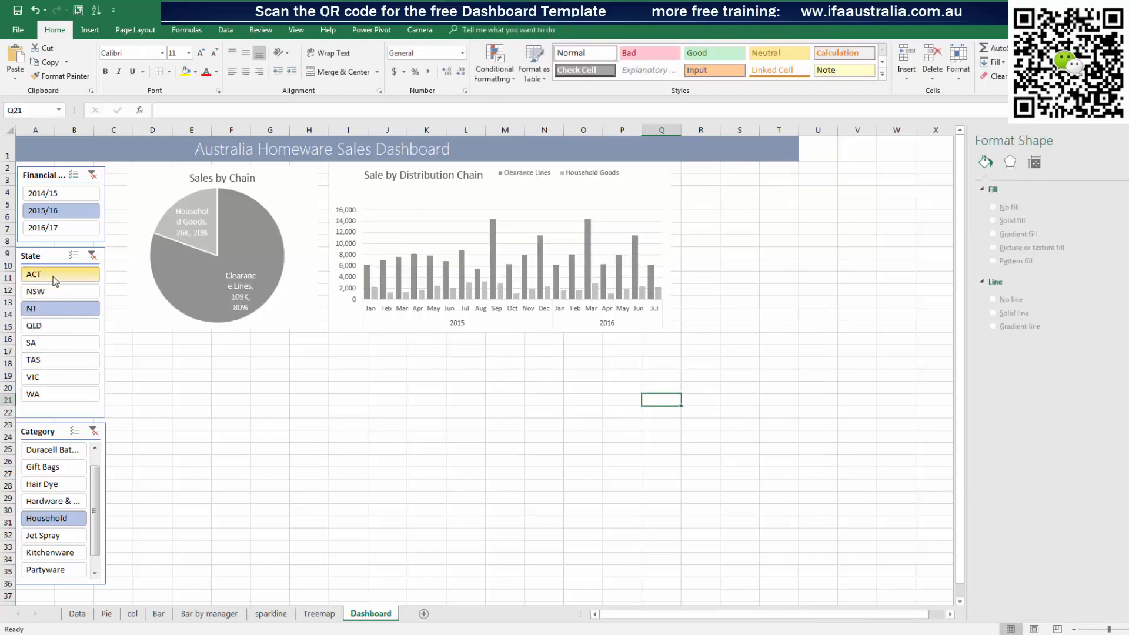
pyautogui.click(52, 277)
pyautogui.click(67, 194)
pyautogui.click(93, 174)
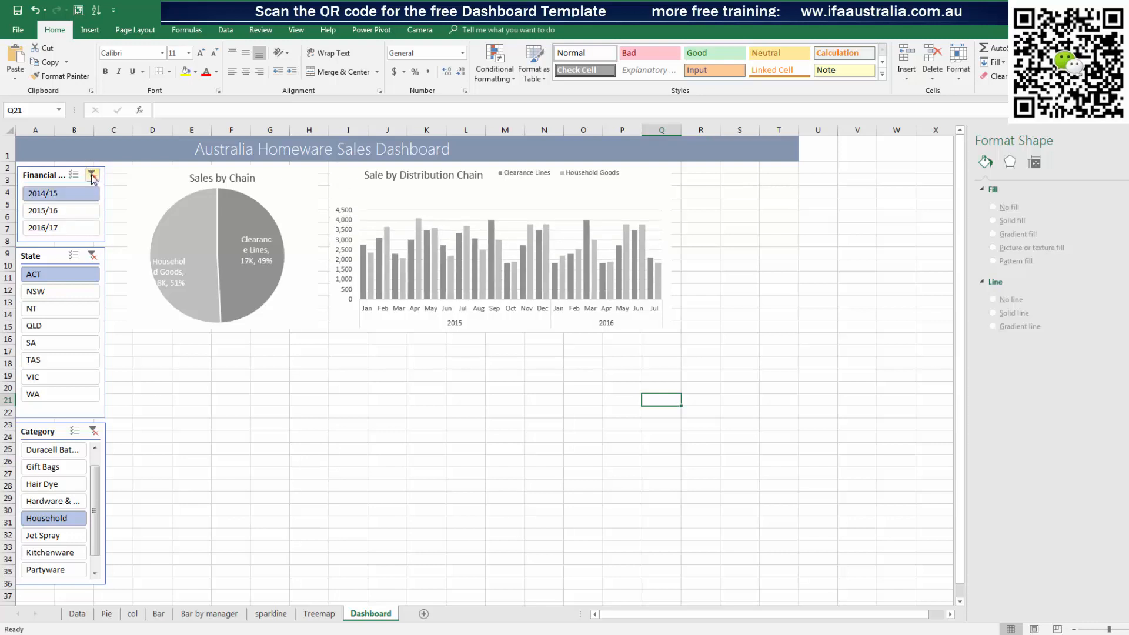
pyautogui.click(73, 310)
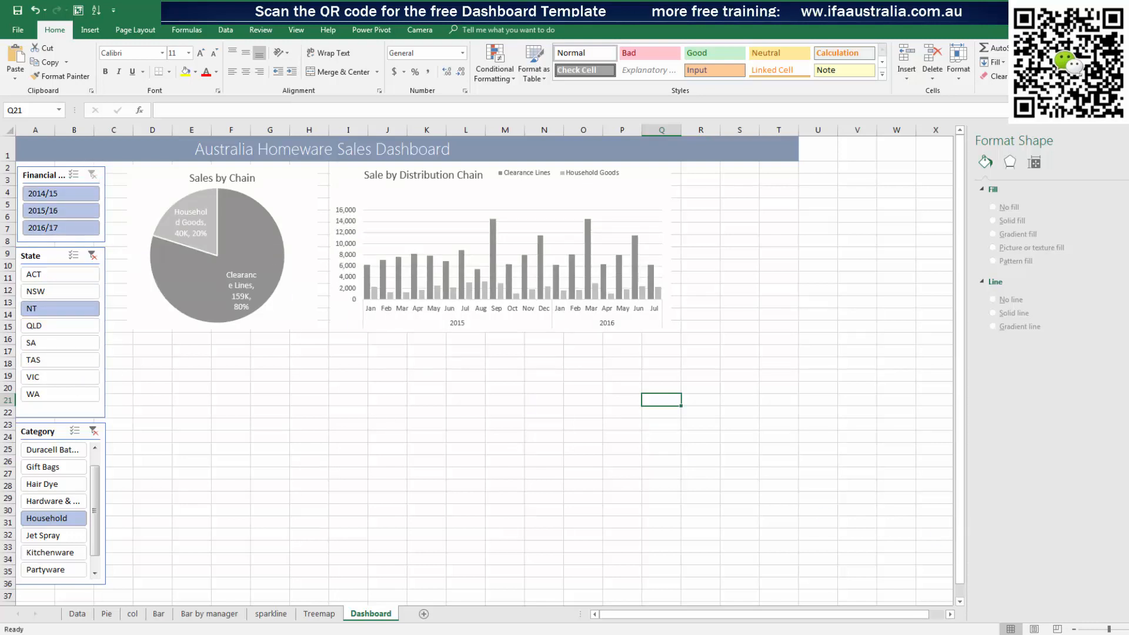
# Examine the finished template's dashboard layout and its Sales By Category chart on the Bar Category sheet, and return to the working workbook
pyautogui.click(235, 634)
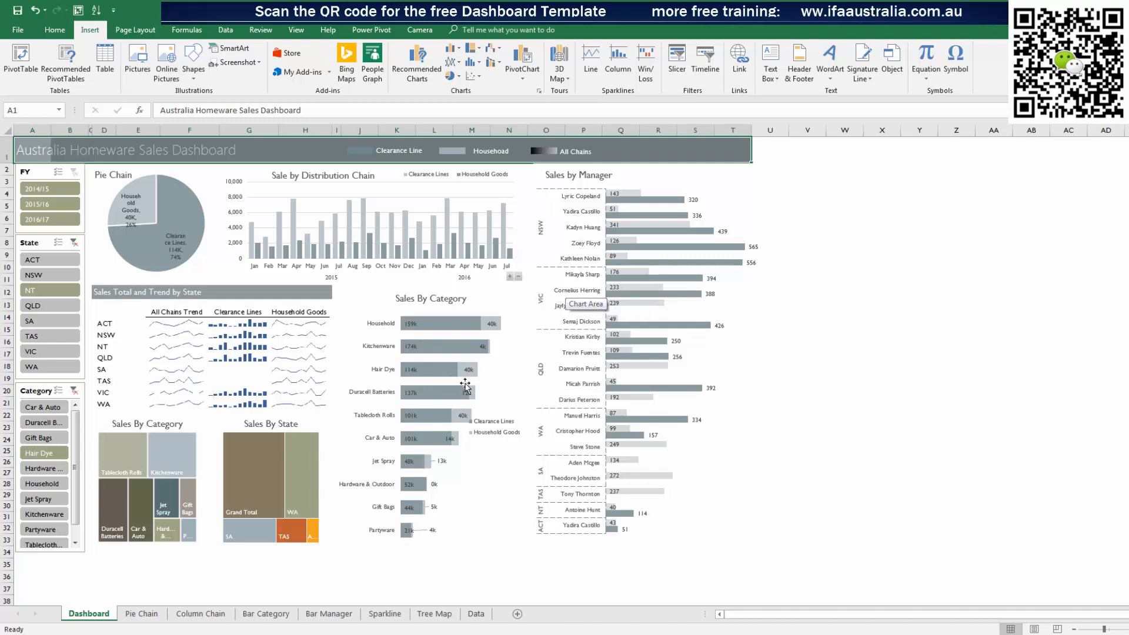
pyautogui.hotkey('alt', 'Tab')
pyautogui.hotkey('alt', 'Tab')
pyautogui.click(274, 617)
pyautogui.click(363, 160)
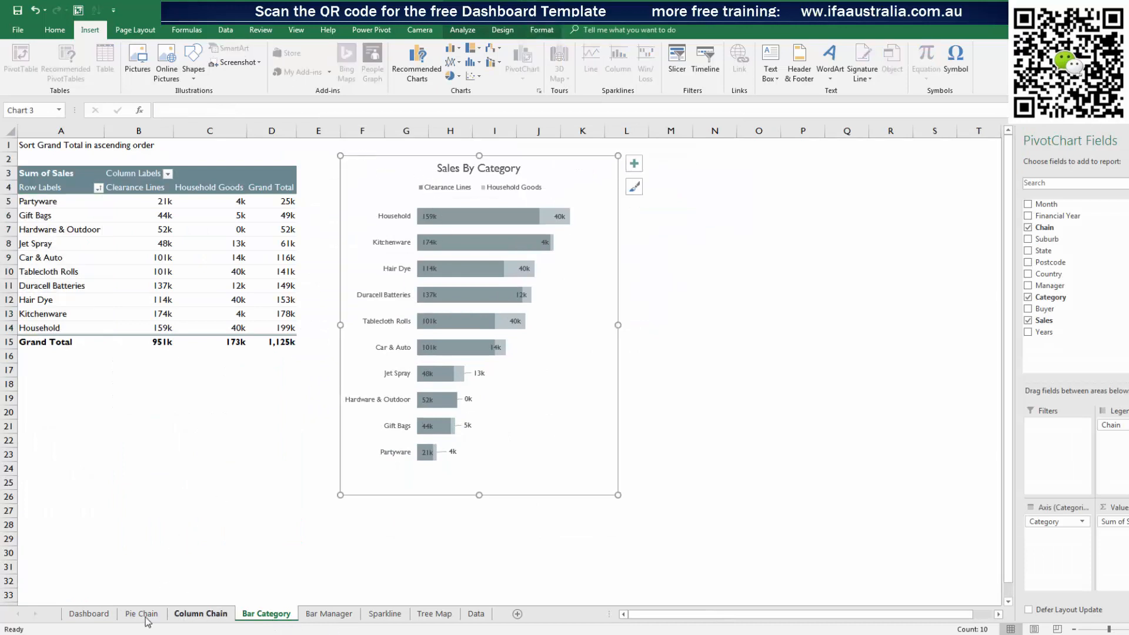
pyautogui.moveTo(395, 634)
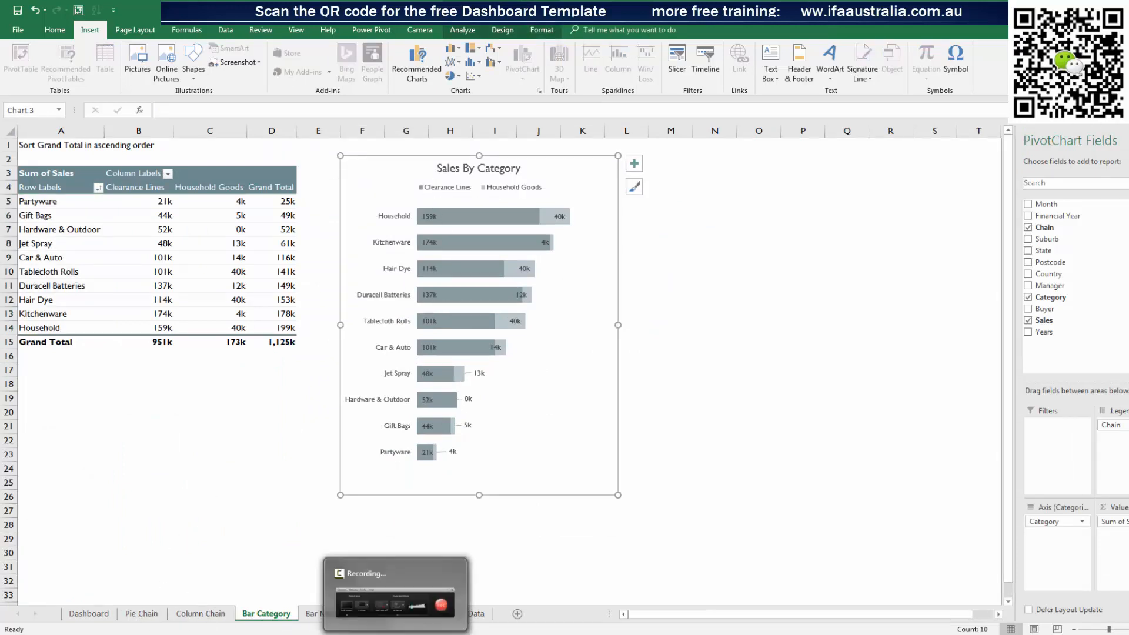
pyautogui.click(549, 564)
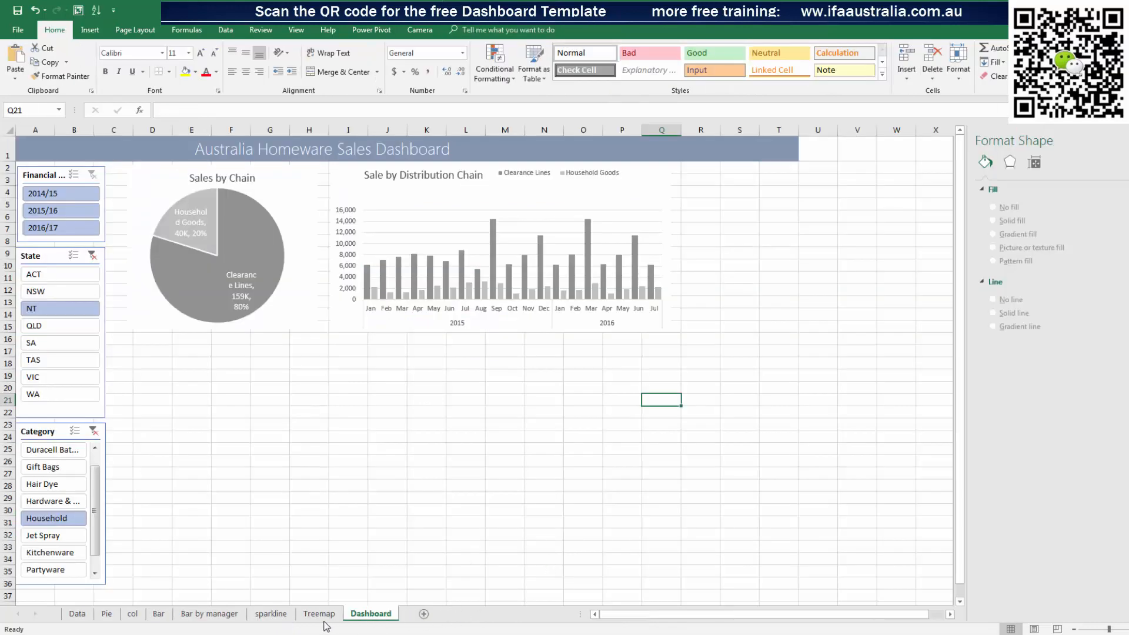
# Copy the Sales By Category chart from the Bar sheet onto the Dashboard below the Sale by Distribution Chain chart and set its border to No line
pyautogui.click(133, 614)
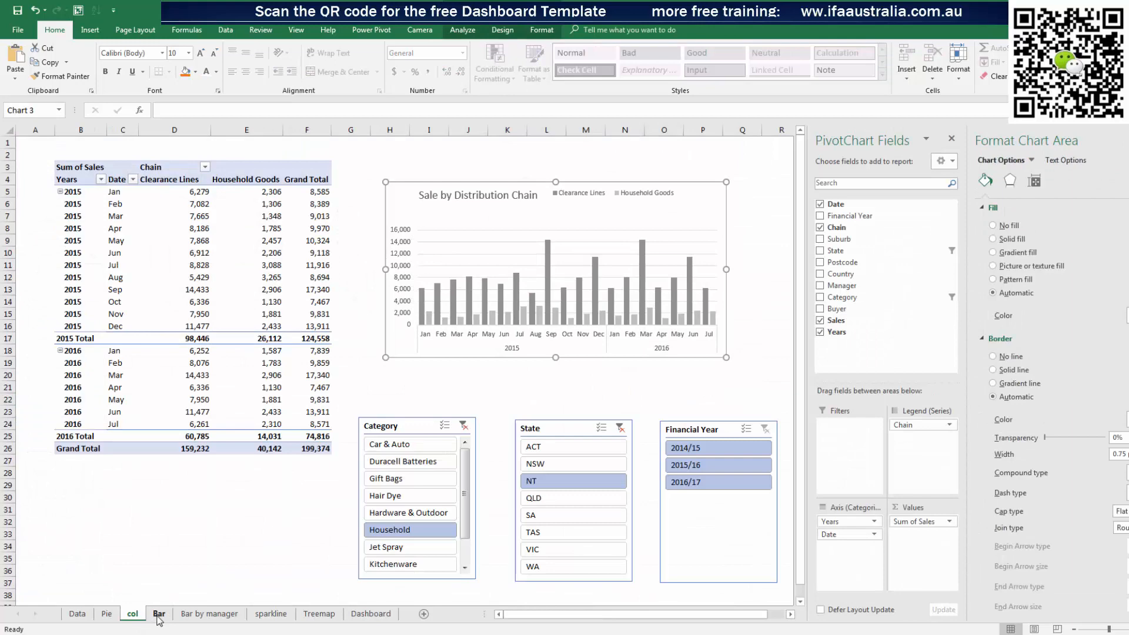
pyautogui.click(158, 615)
pyautogui.click(444, 153)
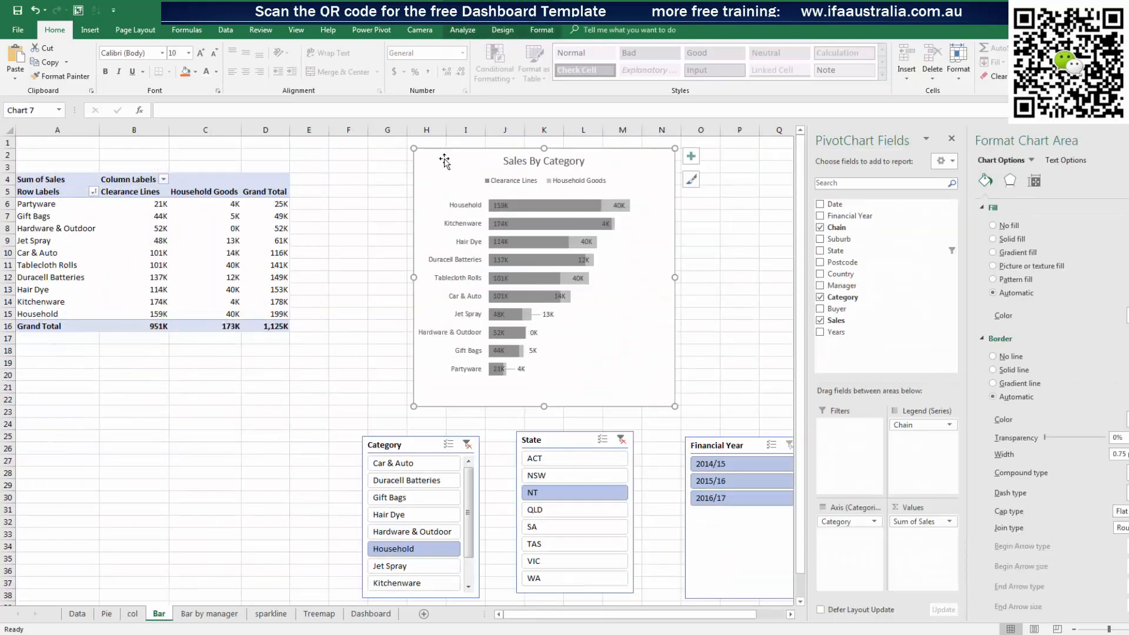
pyautogui.click(394, 614)
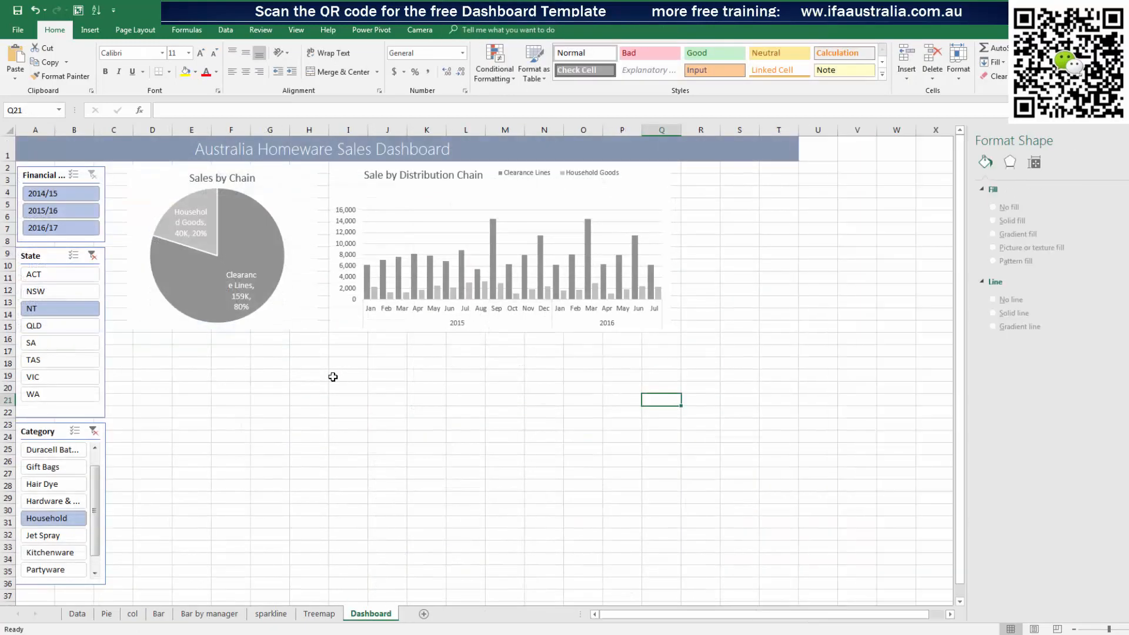
pyautogui.click(479, 377)
pyautogui.hotkey('ctrl', 'v')
pyautogui.moveTo(499, 379); pyautogui.dragTo(468, 348)
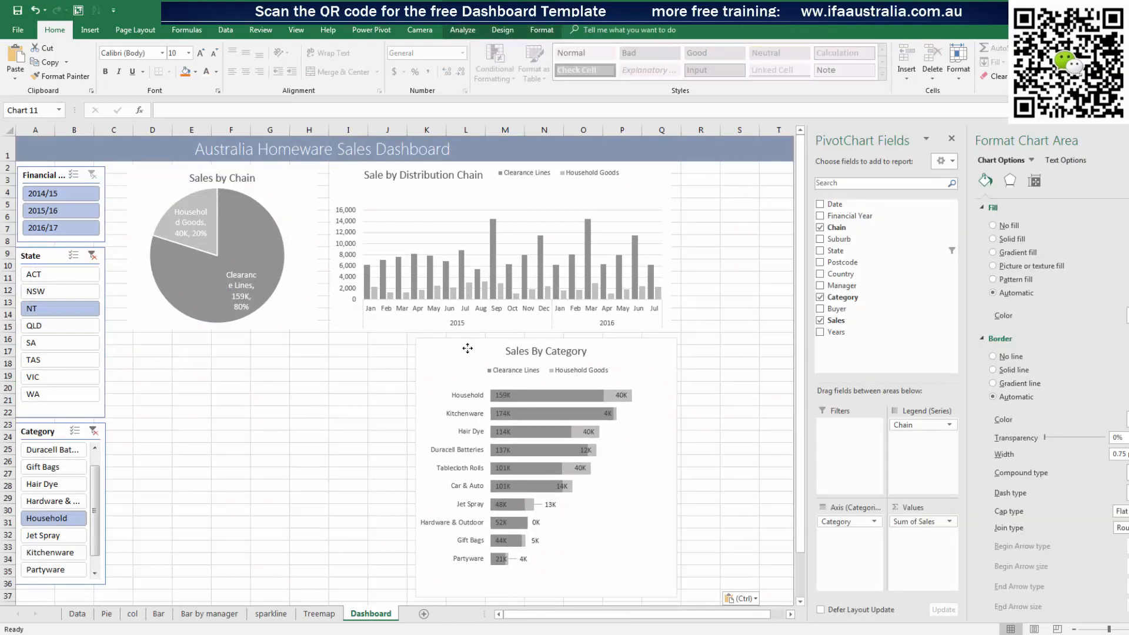
pyautogui.click(993, 357)
pyautogui.click(746, 408)
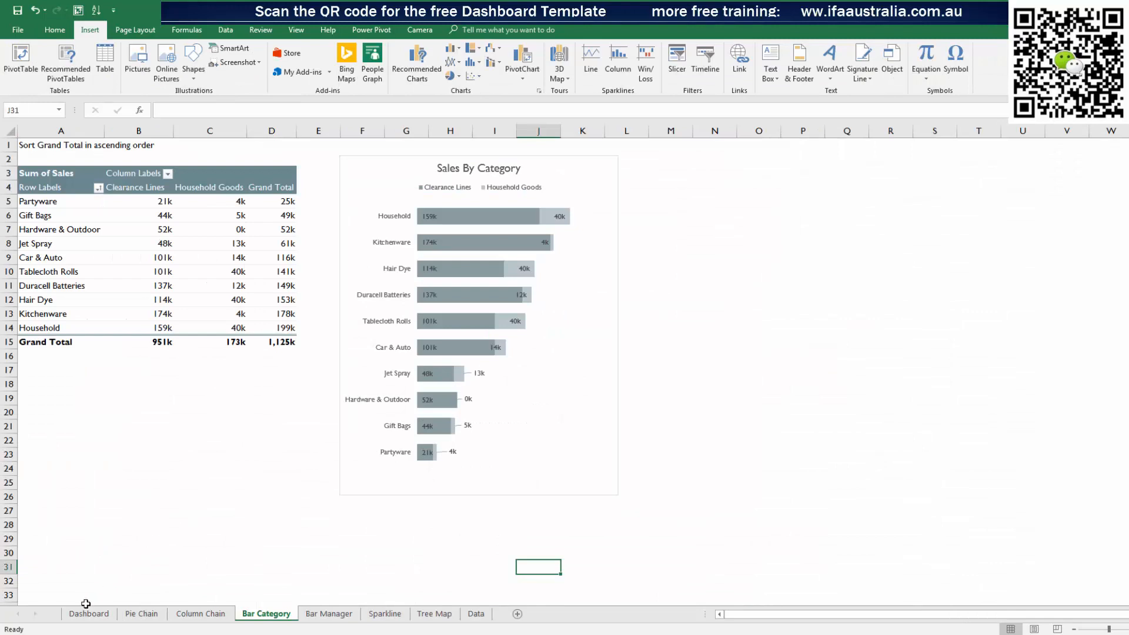
# Consult the finished template's dashboard, copy the Sales by manager chart from the Bar by manager sheet, and place it beside the Distribution Chain chart
pyautogui.click(87, 612)
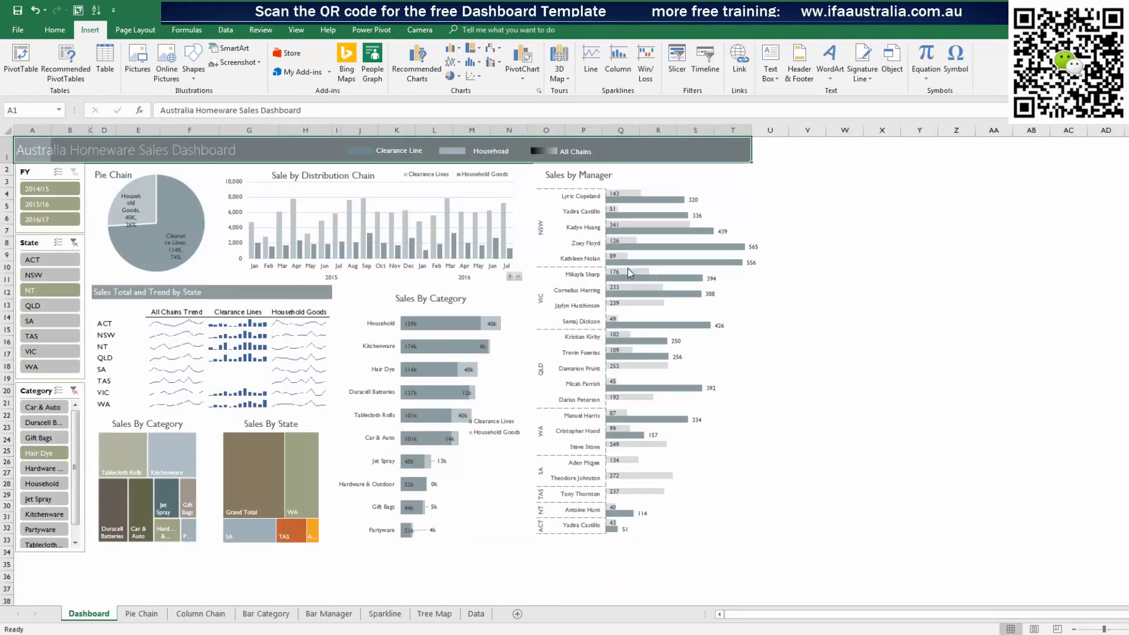
pyautogui.moveTo(629, 272)
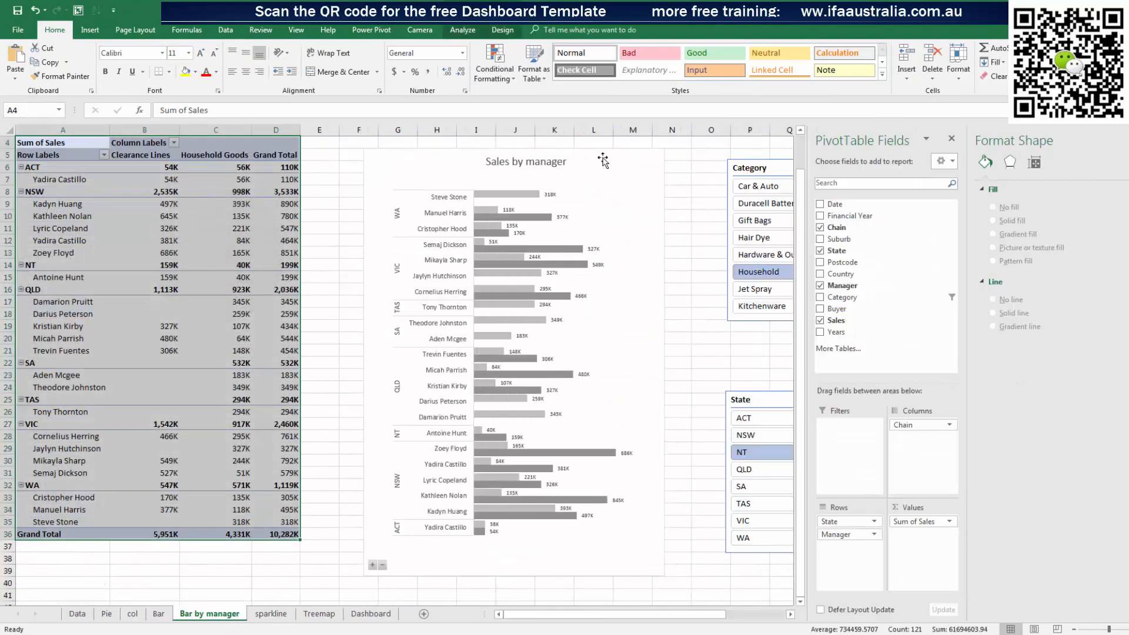
pyautogui.click(595, 157)
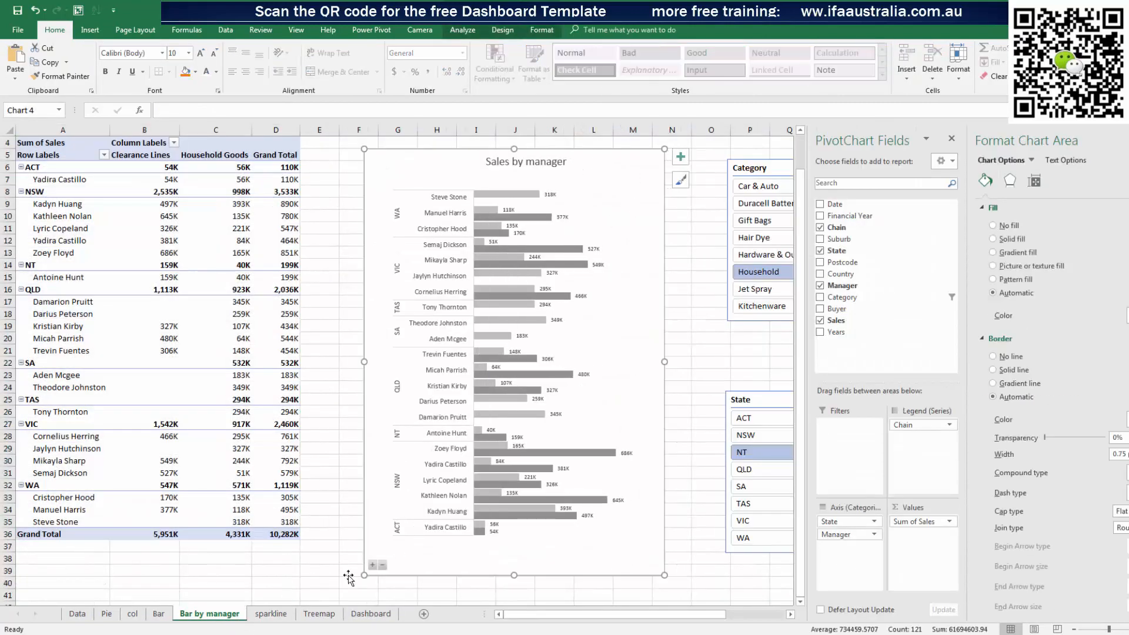
pyautogui.click(371, 614)
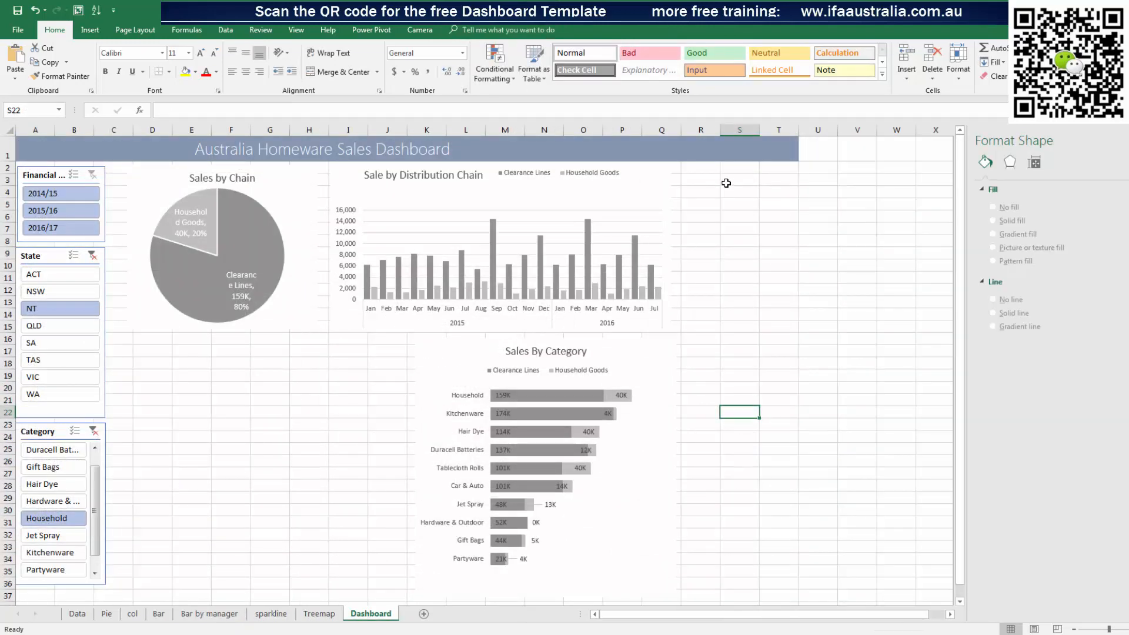
pyautogui.click(726, 183)
pyautogui.hotkey('ctrl', 'v')
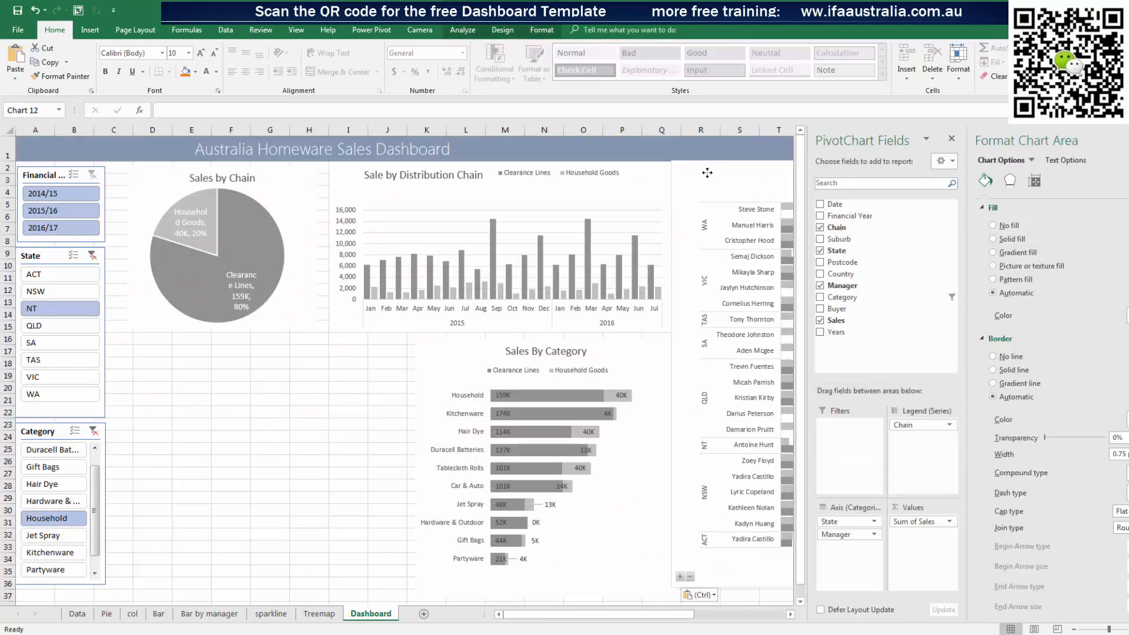
pyautogui.moveTo(706, 172); pyautogui.dragTo(710, 177)
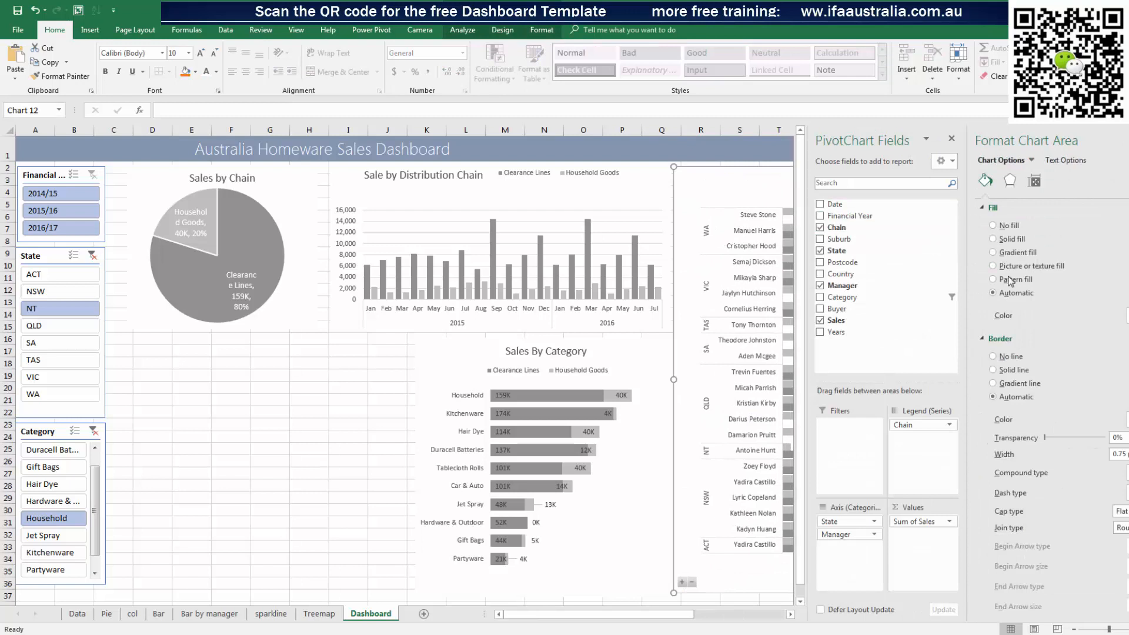
# Set the Sales by manager chart's border to No line and align the chart just under the title banner
pyautogui.click(1008, 357)
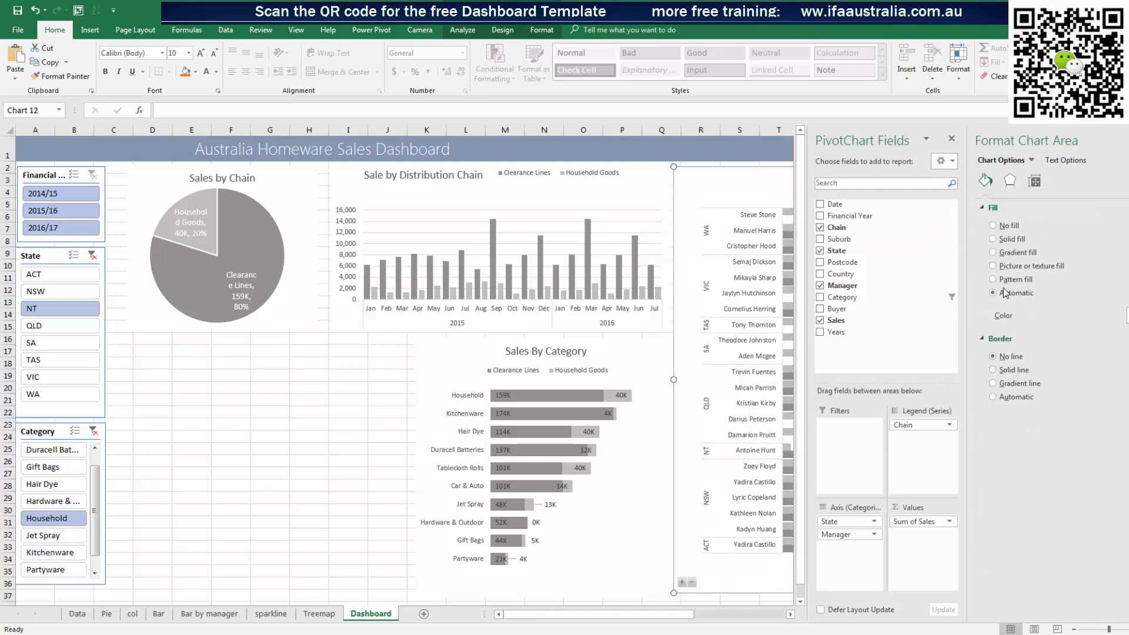
pyautogui.click(951, 138)
pyautogui.click(910, 147)
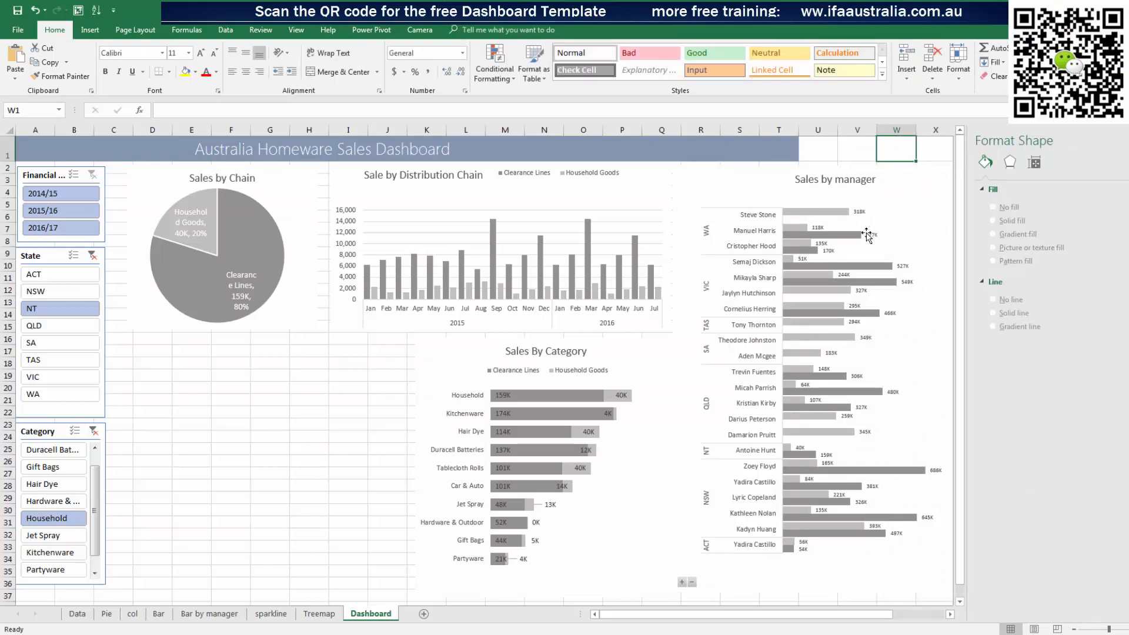
pyautogui.click(738, 186)
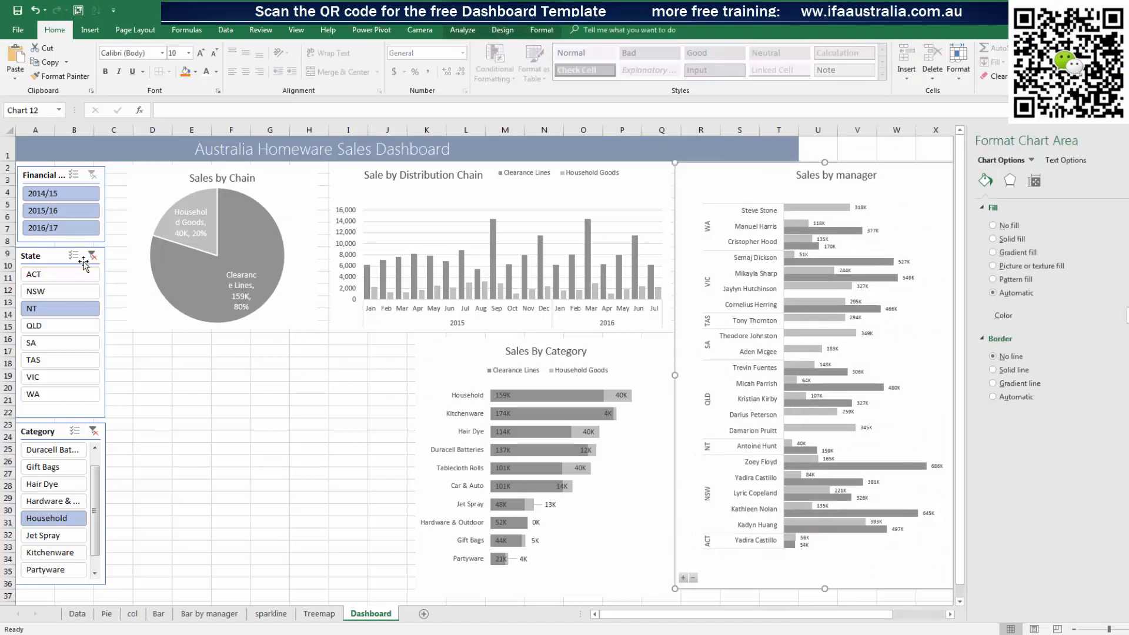
# Test the slicers with State NSW and Financial Years 2016/17 and 2015/16, ending on 2014/15
pyautogui.click(70, 291)
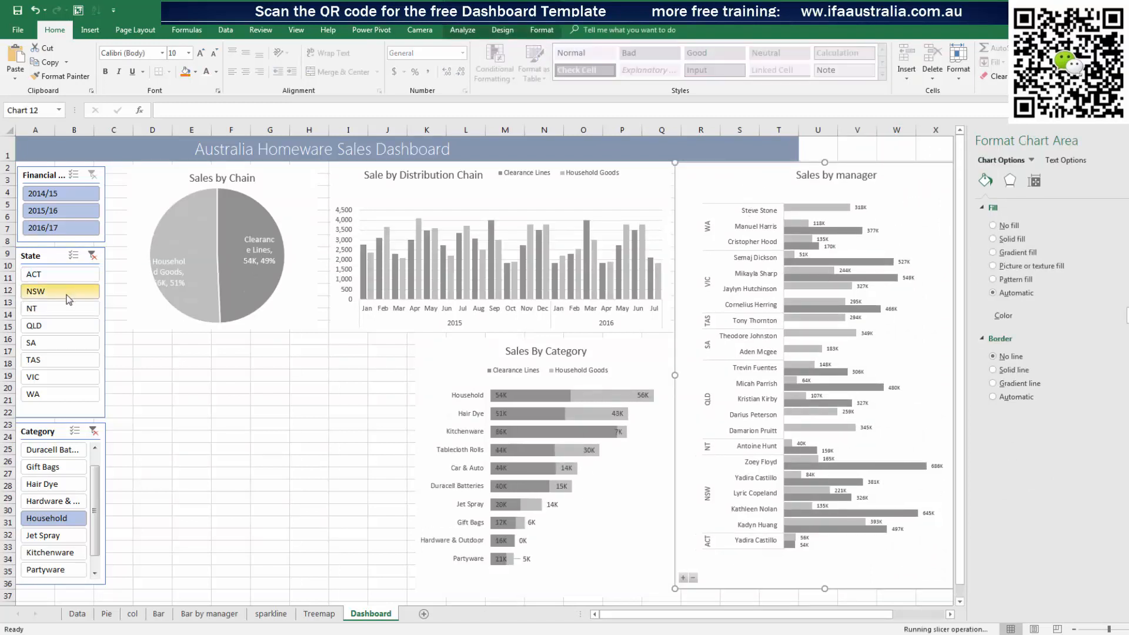
pyautogui.click(58, 228)
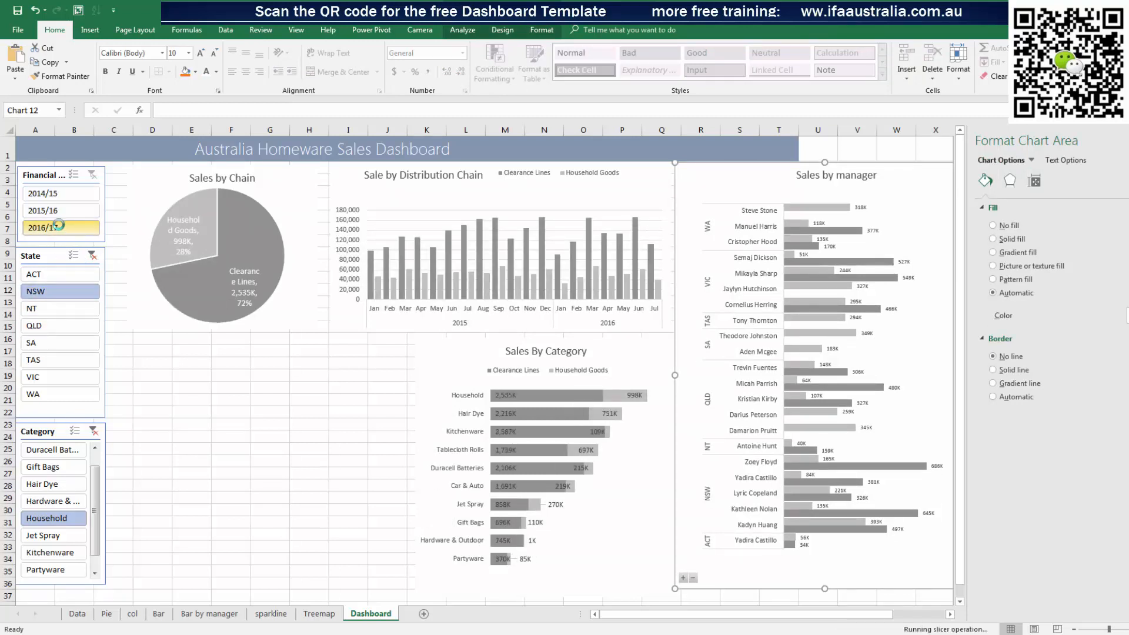
pyautogui.click(65, 212)
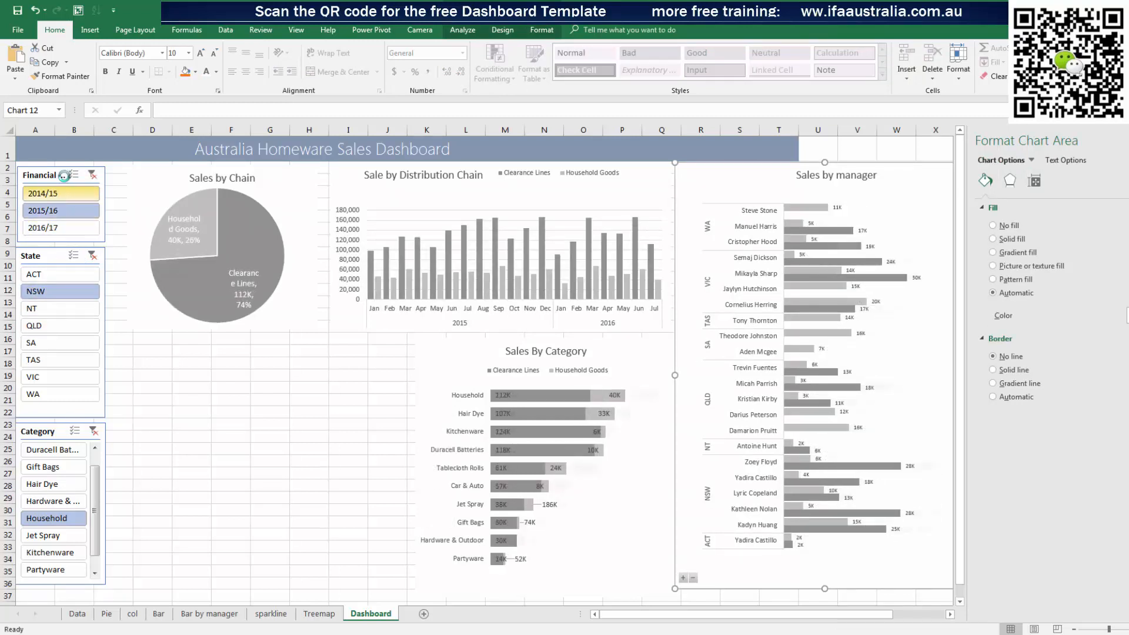
pyautogui.click(59, 194)
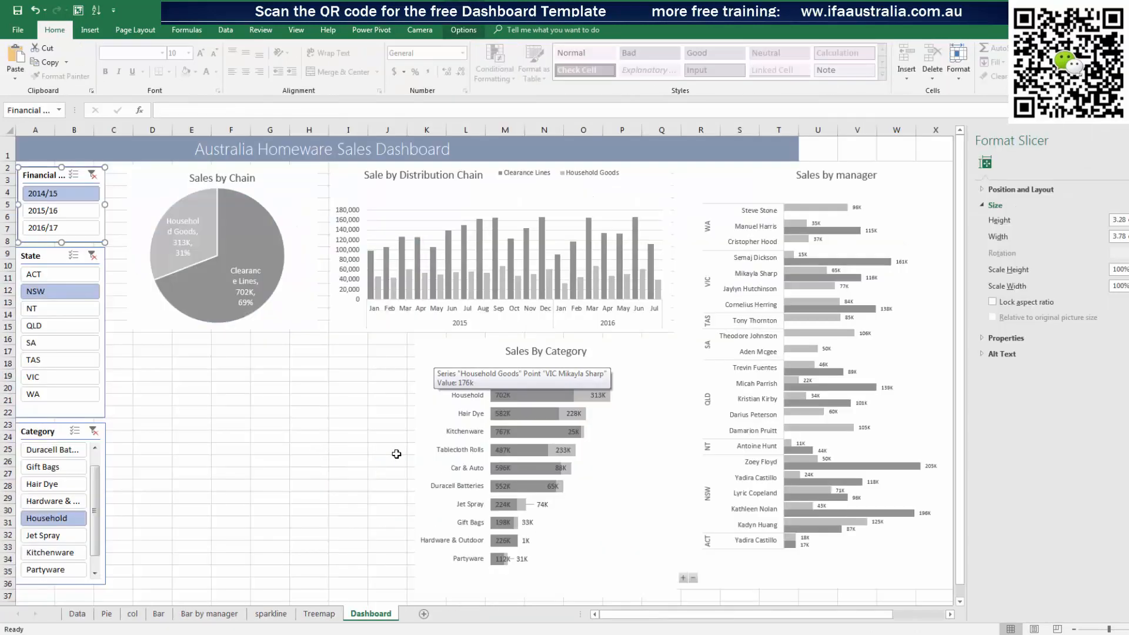
# Copy the Sales by Category and Sales by state treemaps together from the Treemap sheet onto the Dashboard below the pie chart
pyautogui.click(320, 614)
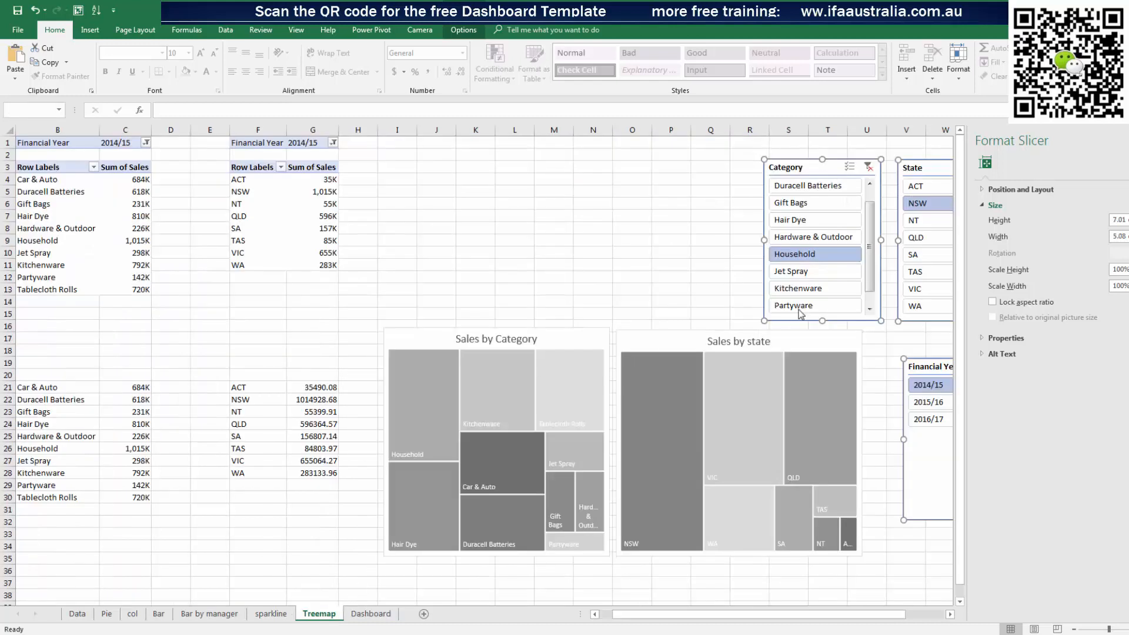
pyautogui.click(517, 340)
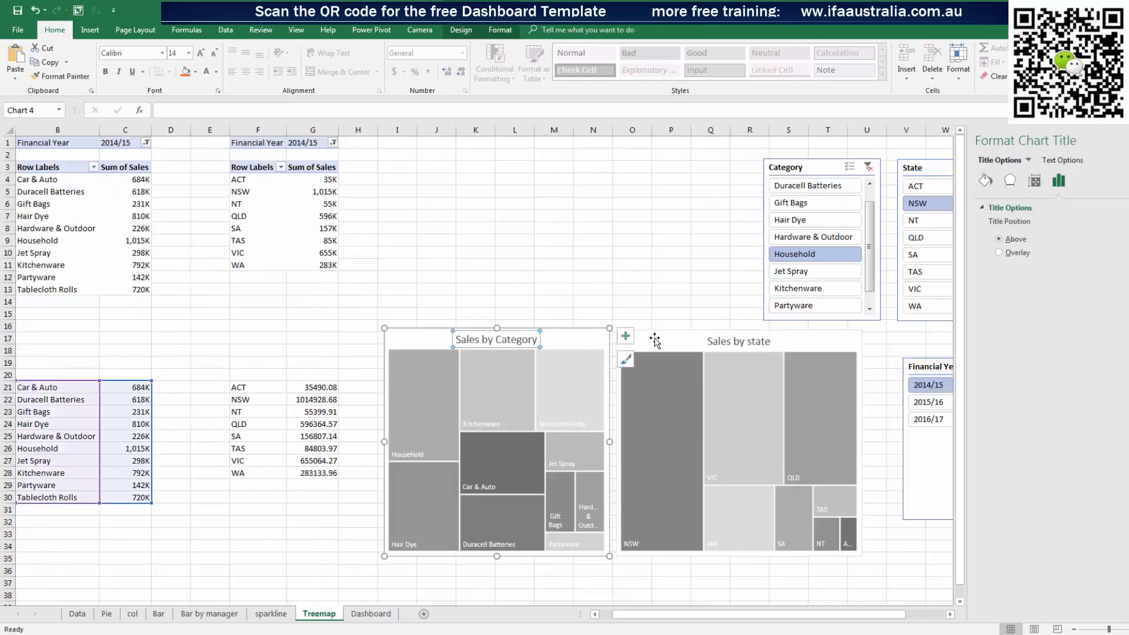
pyautogui.keyDown('ctrl'); pyautogui.click(661, 337); pyautogui.keyUp('ctrl')
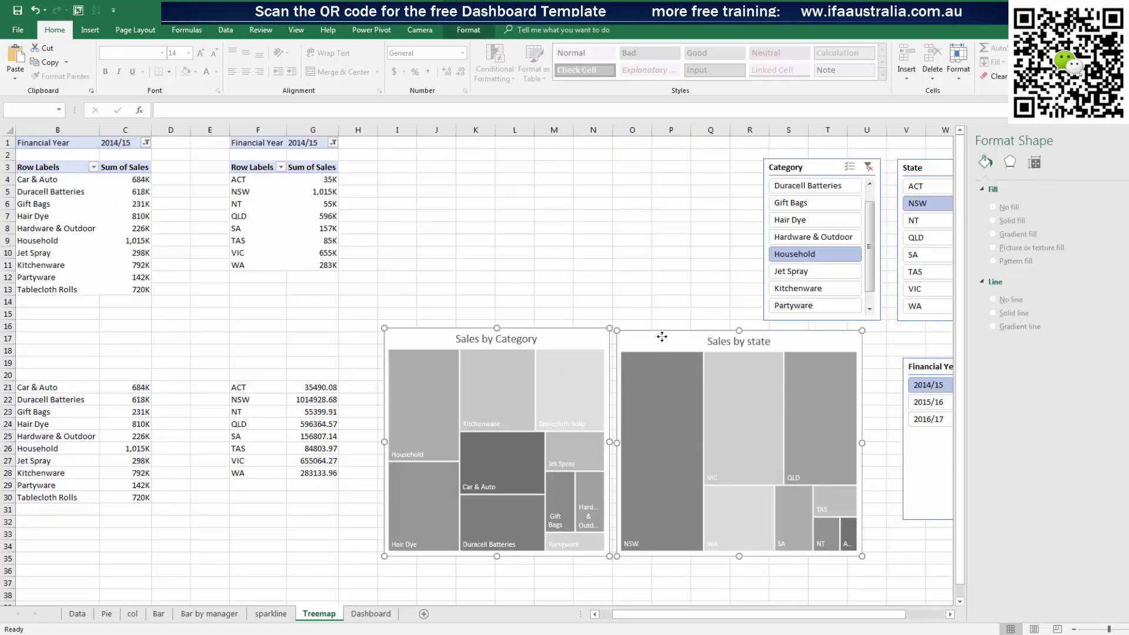
pyautogui.click(370, 613)
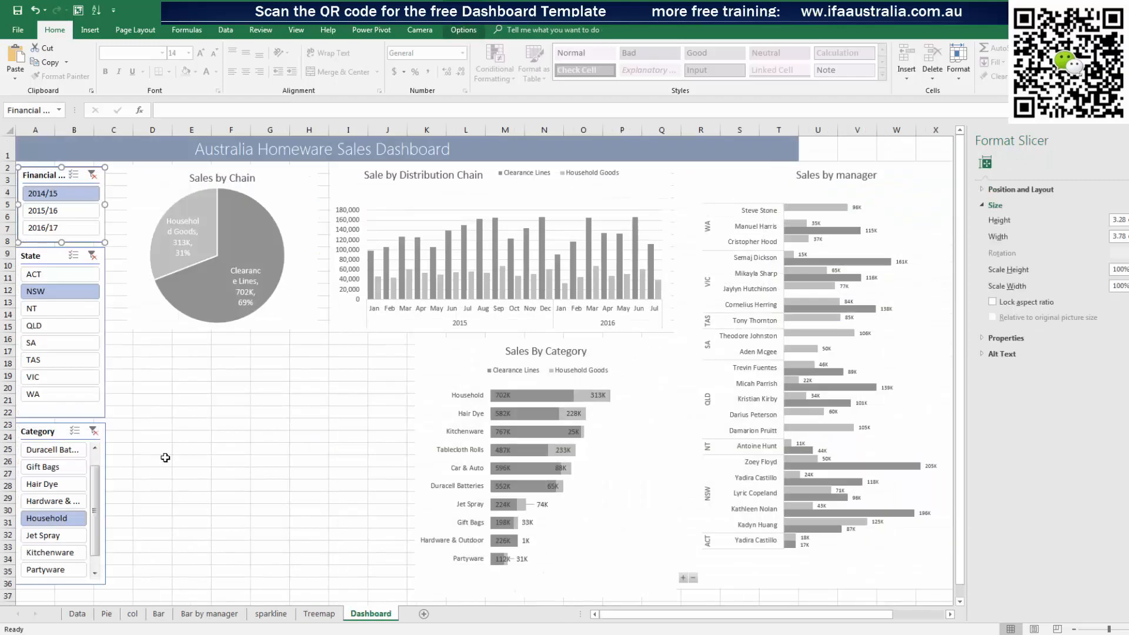
pyautogui.click(162, 458)
pyautogui.hotkey('ctrl', 'v')
# Shrink both treemaps together, line them up side by side between the Category slicer and the bar chart, and widen each to fill the gap
pyautogui.scroll(-4, 461, 443)
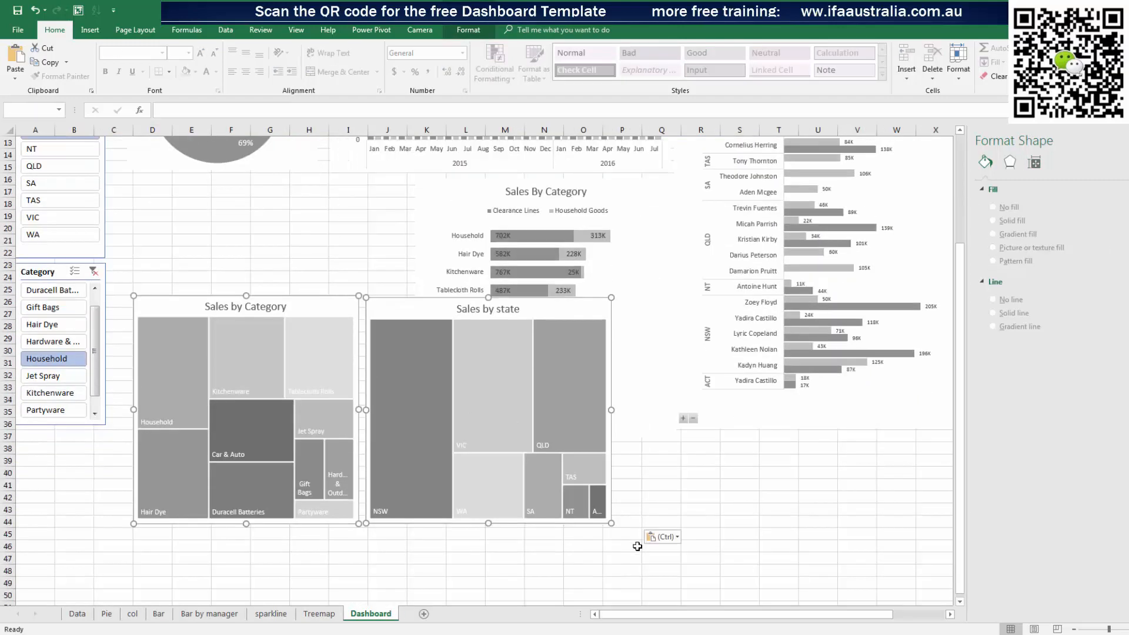
pyautogui.moveTo(612, 522); pyautogui.dragTo(484, 463)
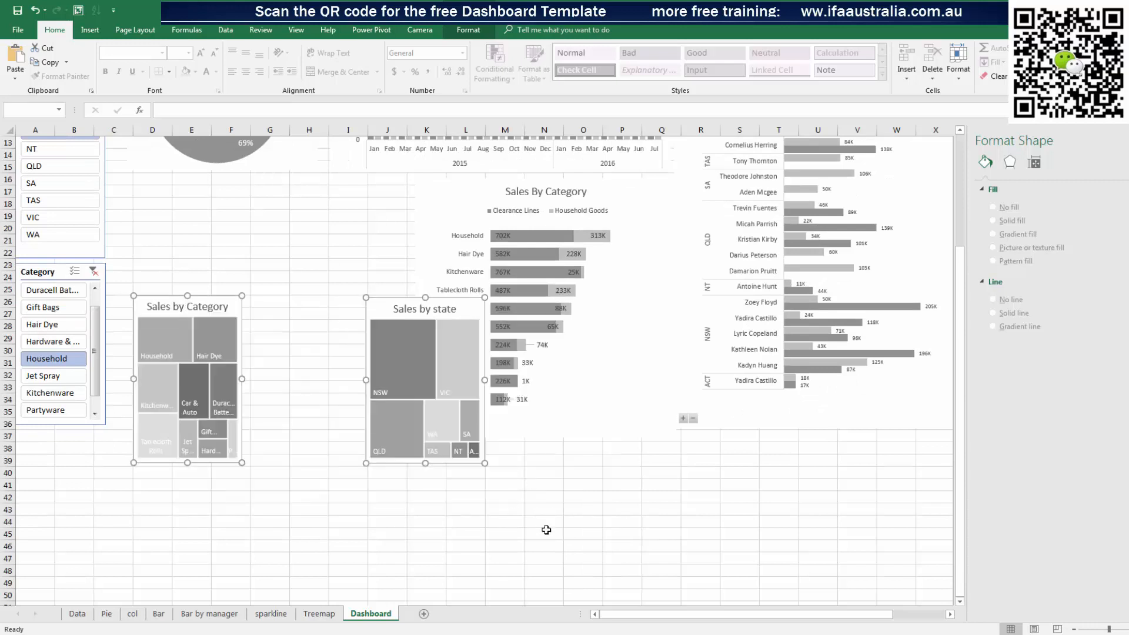
pyautogui.click(547, 530)
pyautogui.moveTo(149, 308); pyautogui.dragTo(137, 277)
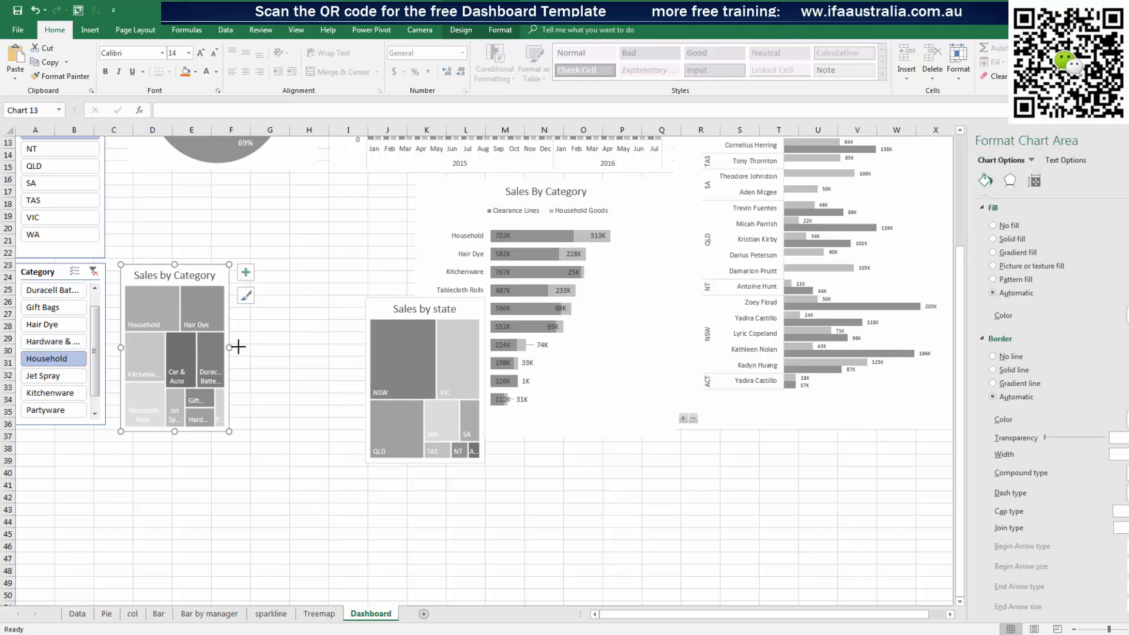
pyautogui.moveTo(238, 347); pyautogui.dragTo(259, 348)
pyautogui.moveTo(373, 305); pyautogui.dragTo(271, 271)
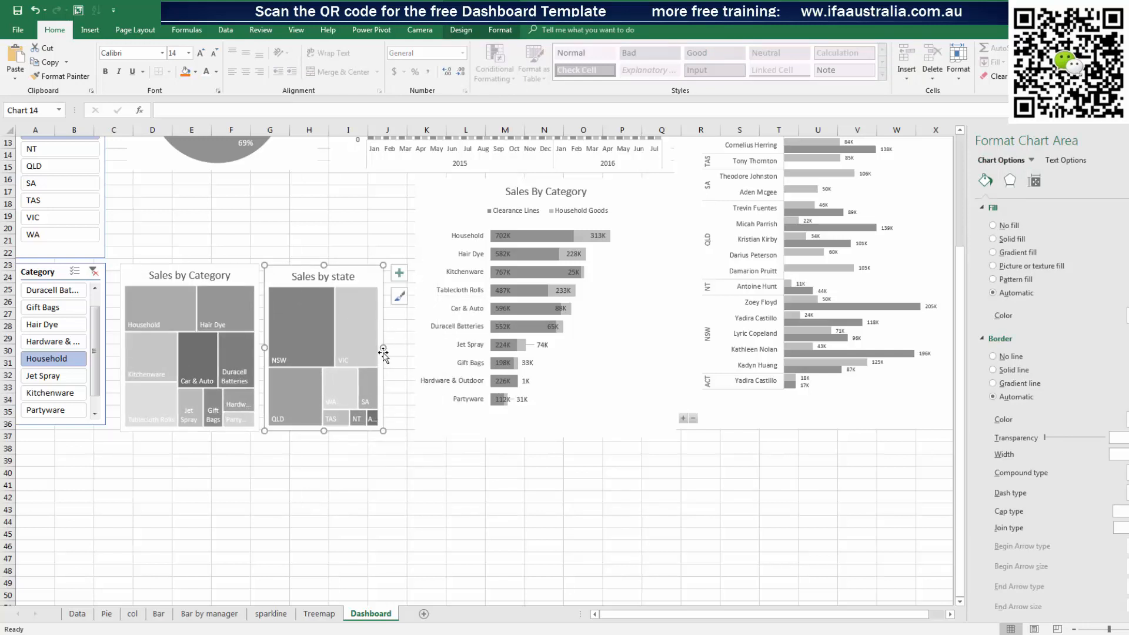
pyautogui.moveTo(383, 352); pyautogui.dragTo(404, 347)
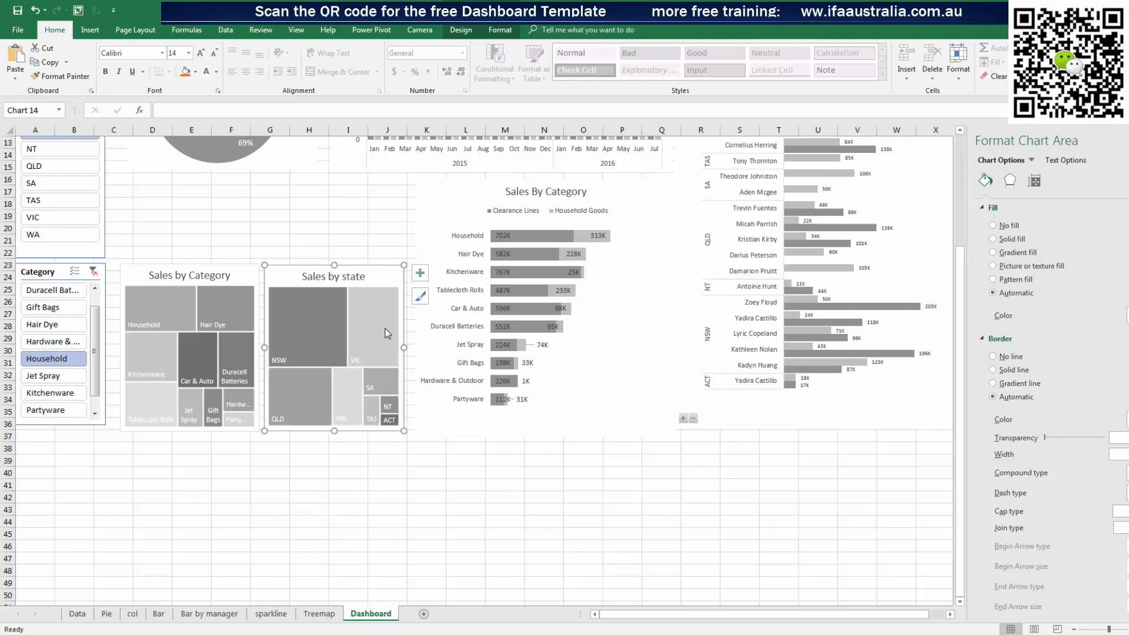
# Set the borders of the Sales by Category and Sales by state treemaps to No line
pyautogui.click(243, 272)
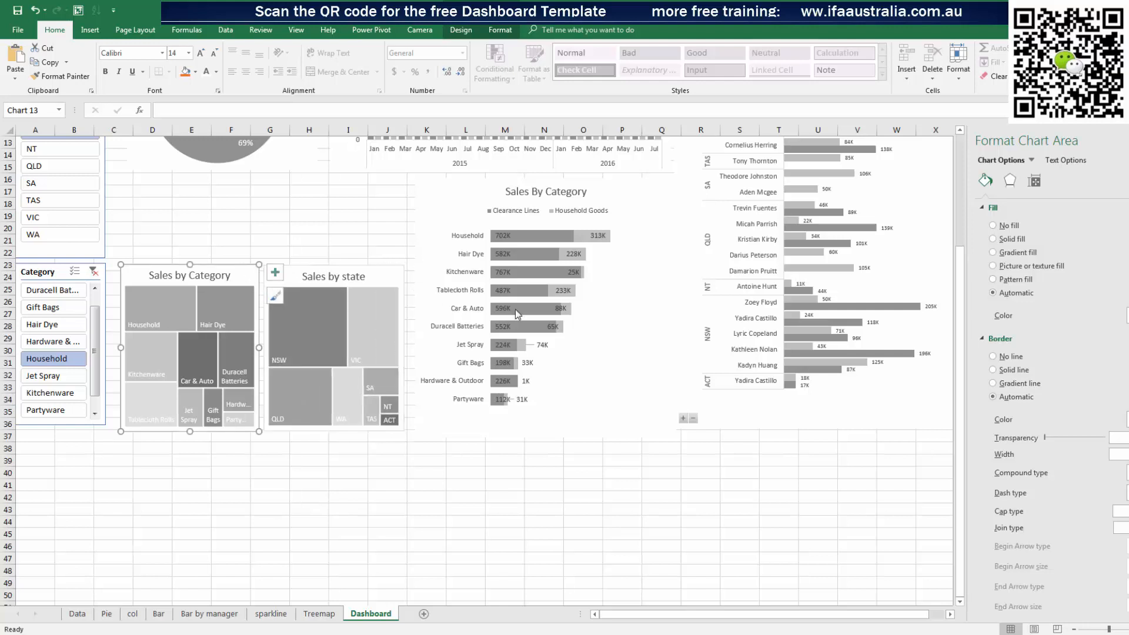
pyautogui.click(399, 275)
pyautogui.click(993, 357)
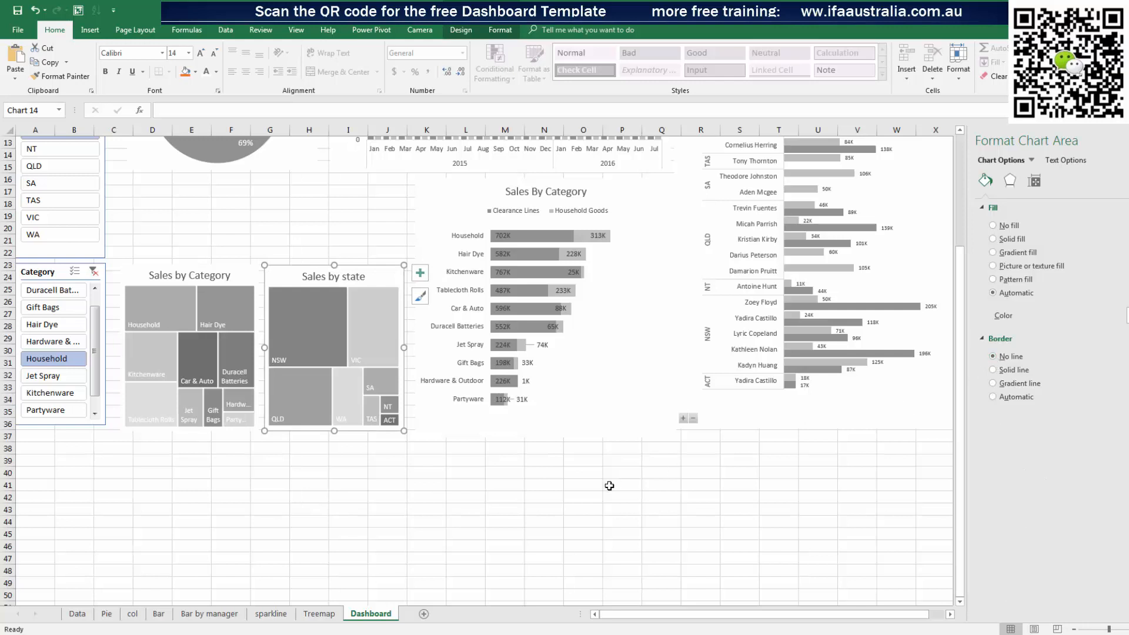
pyautogui.click(588, 496)
pyautogui.scroll(2, 322, 469)
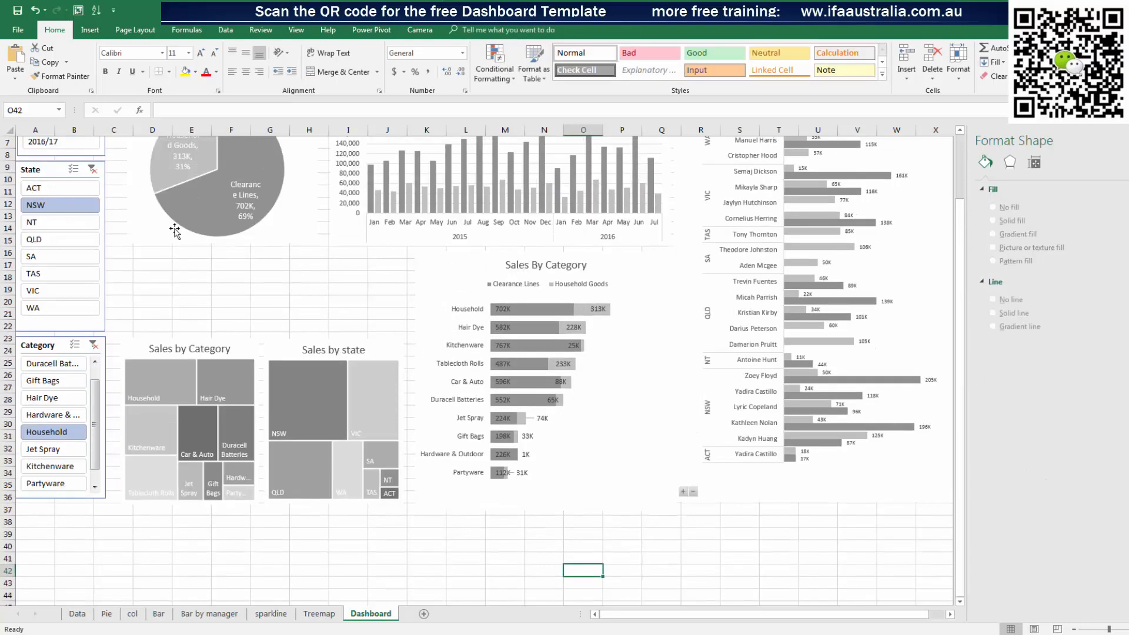
# Mark out the state sparkline table on the sparkline sheet, from its header row 50 down to row 59, then deselect it
pyautogui.click(271, 613)
pyautogui.scroll(-2, 847, 510)
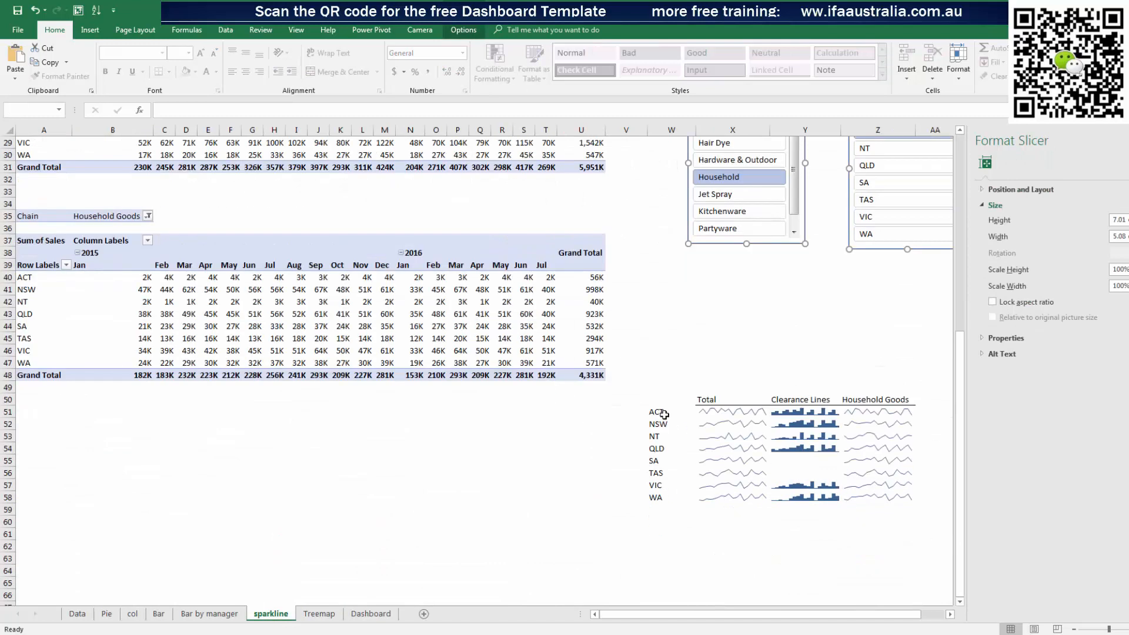
pyautogui.moveTo(656, 398); pyautogui.dragTo(893, 509)
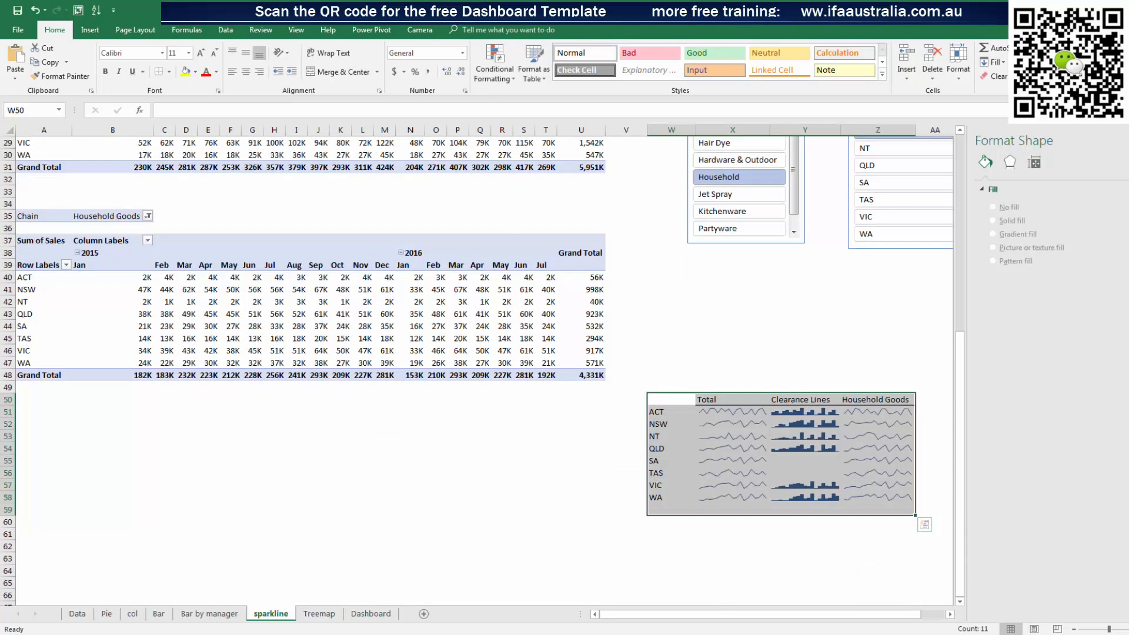
pyautogui.click(581, 448)
pyautogui.moveTo(654, 395); pyautogui.dragTo(899, 509)
pyautogui.click(704, 544)
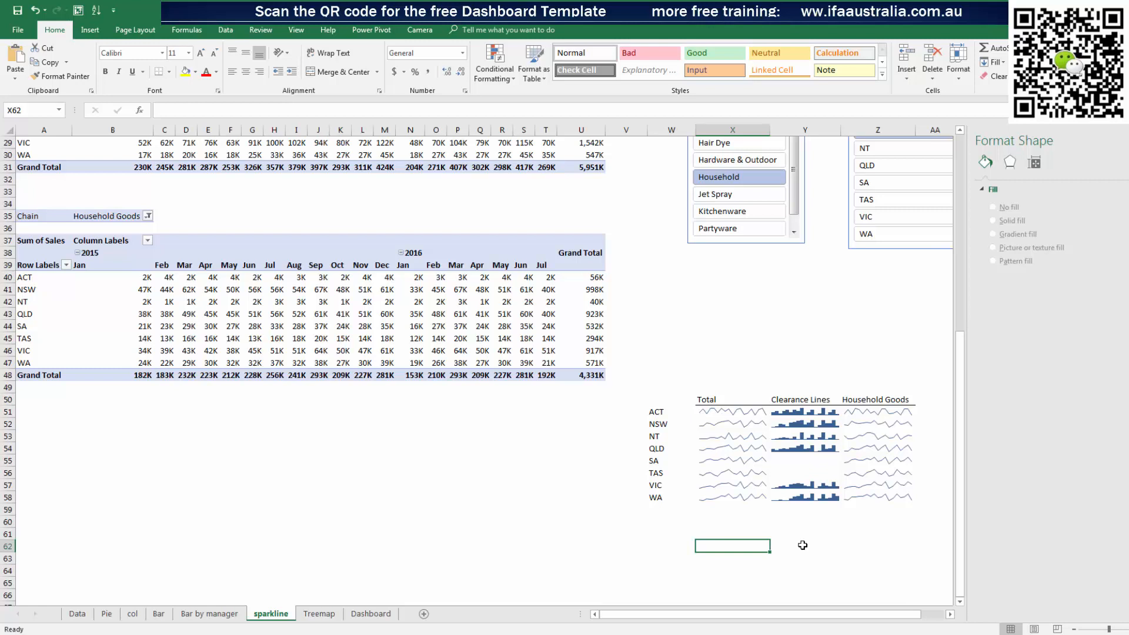
# Add the Camera command from Commands Not in the Ribbon to the Quick Access Toolbar for all documents
pyautogui.click(19, 30)
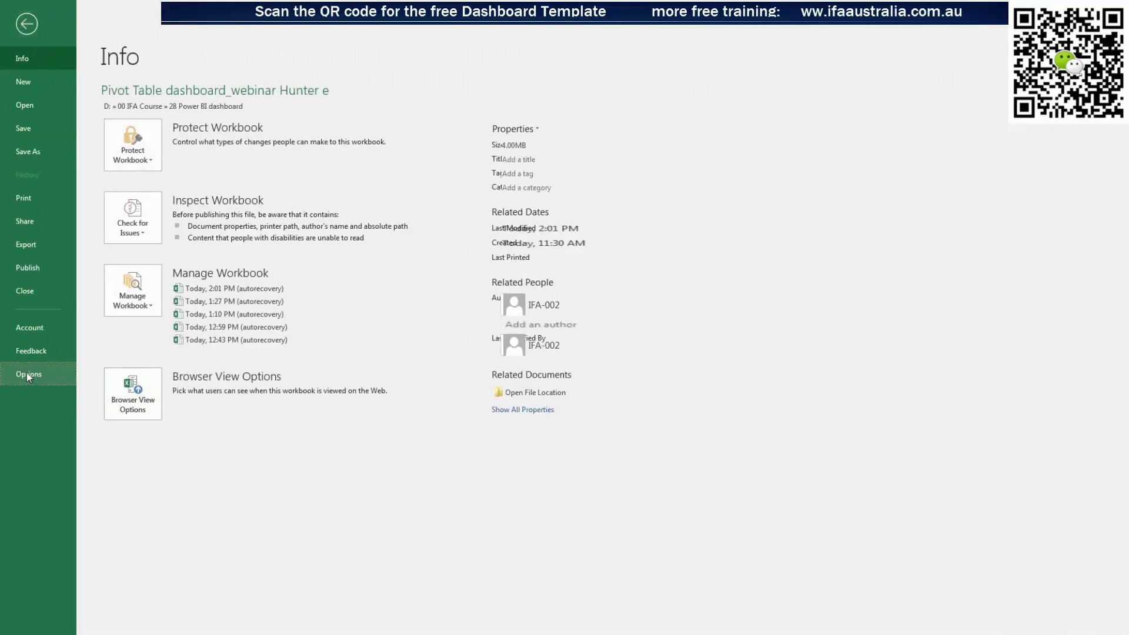
pyautogui.click(27, 374)
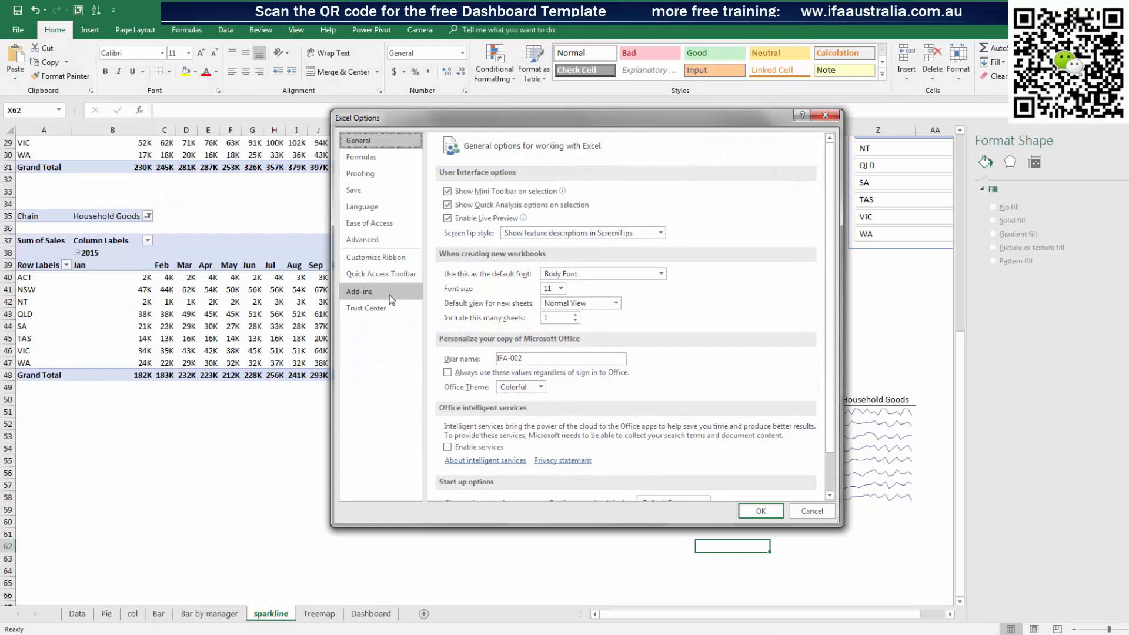
pyautogui.click(391, 276)
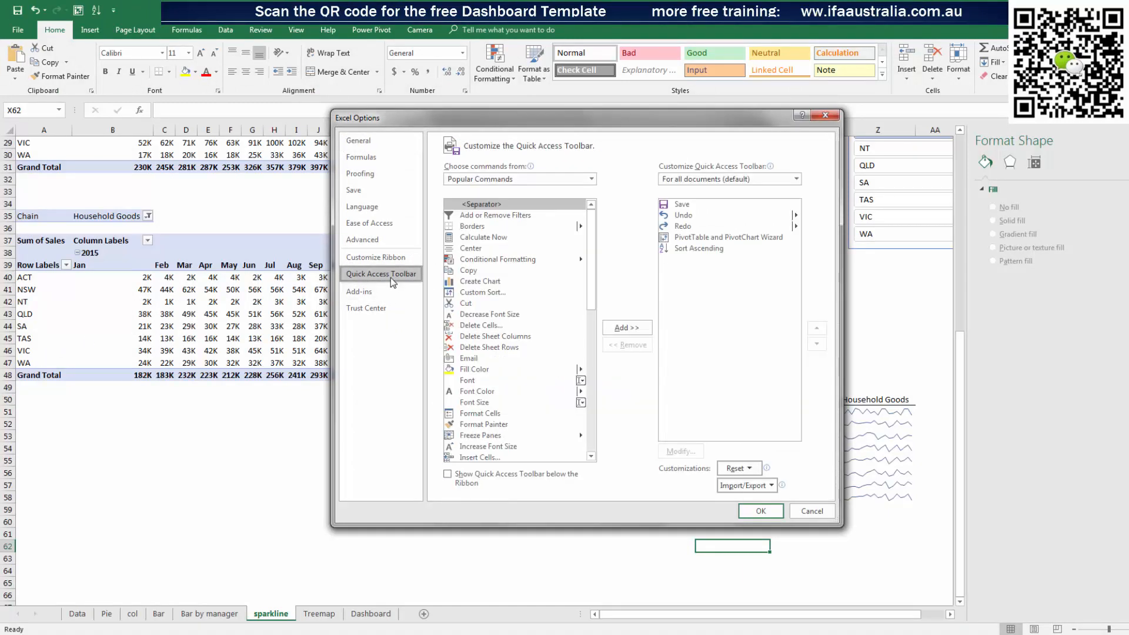
pyautogui.click(591, 179)
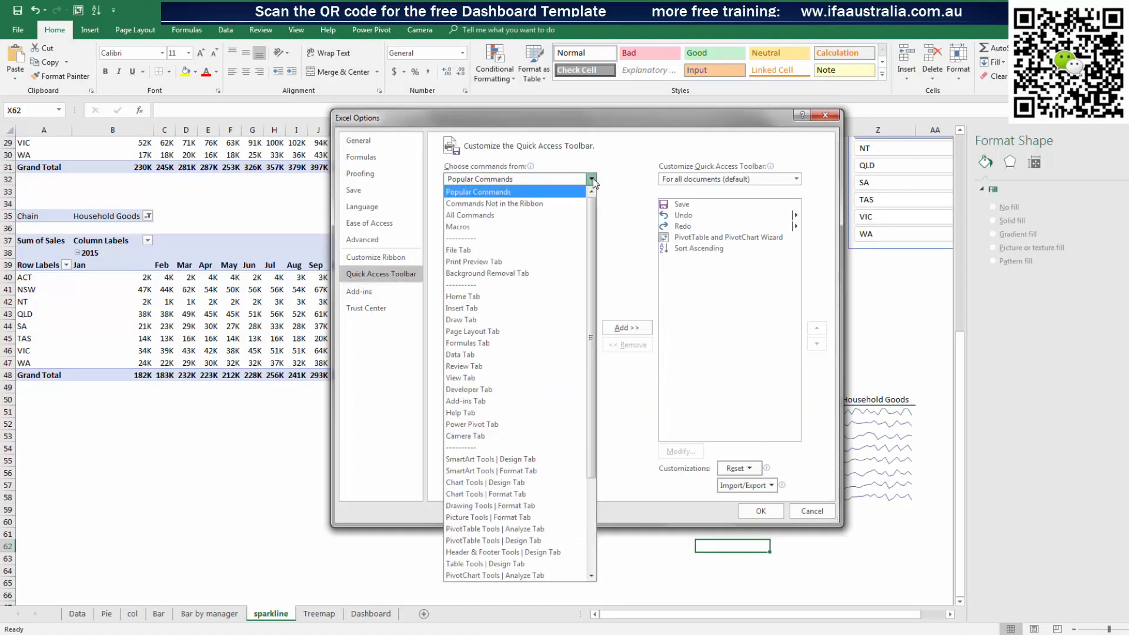
pyautogui.click(554, 203)
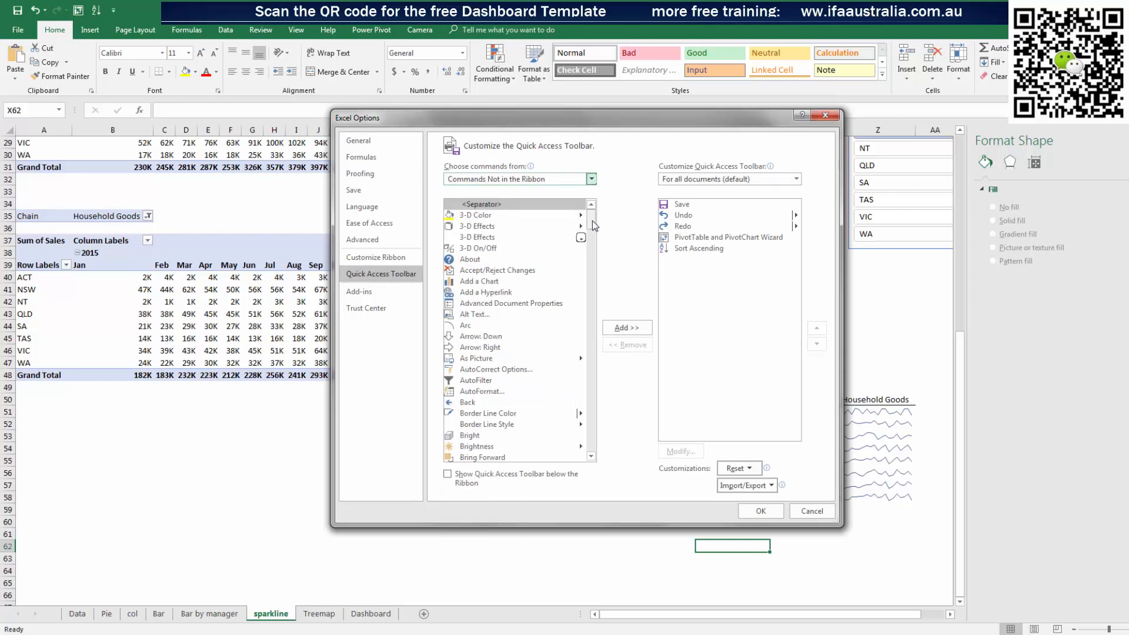
pyautogui.moveTo(592, 220)
pyautogui.mouseDown()
pyautogui.moveTo(598, 262)
pyautogui.moveTo(598, 238)
pyautogui.mouseUp()
pyautogui.click(492, 267)
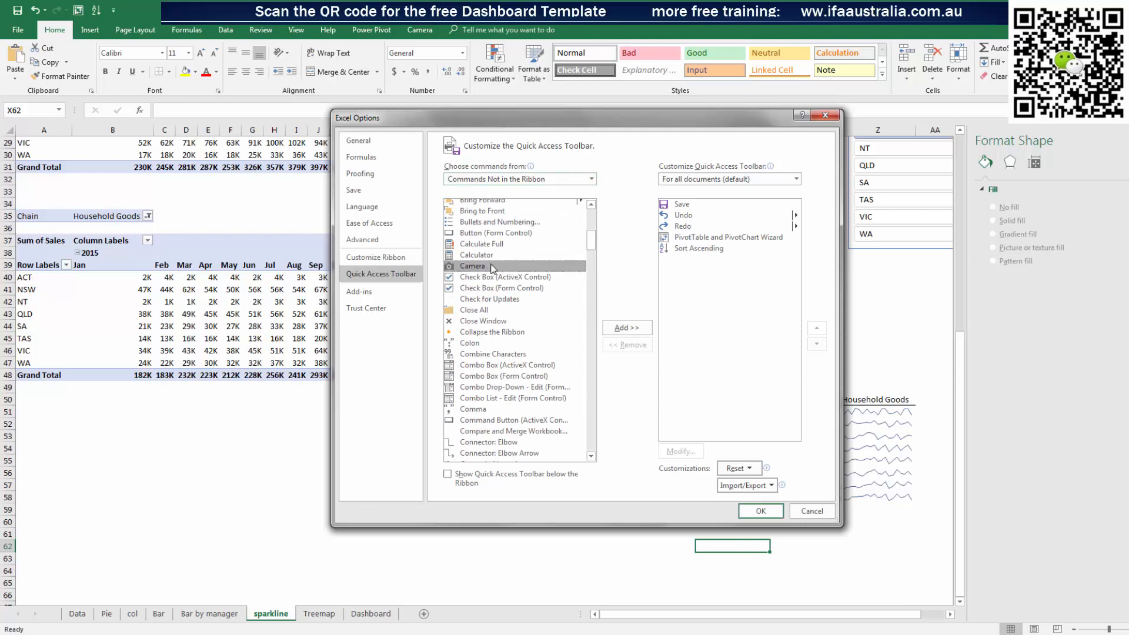
pyautogui.click(626, 327)
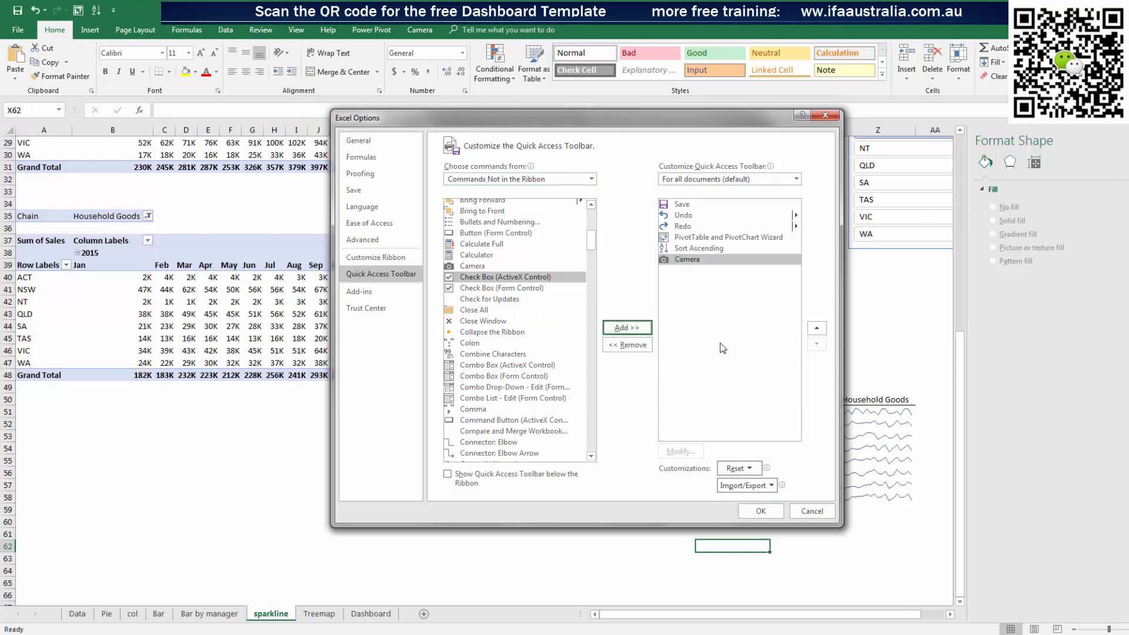
pyautogui.click(760, 511)
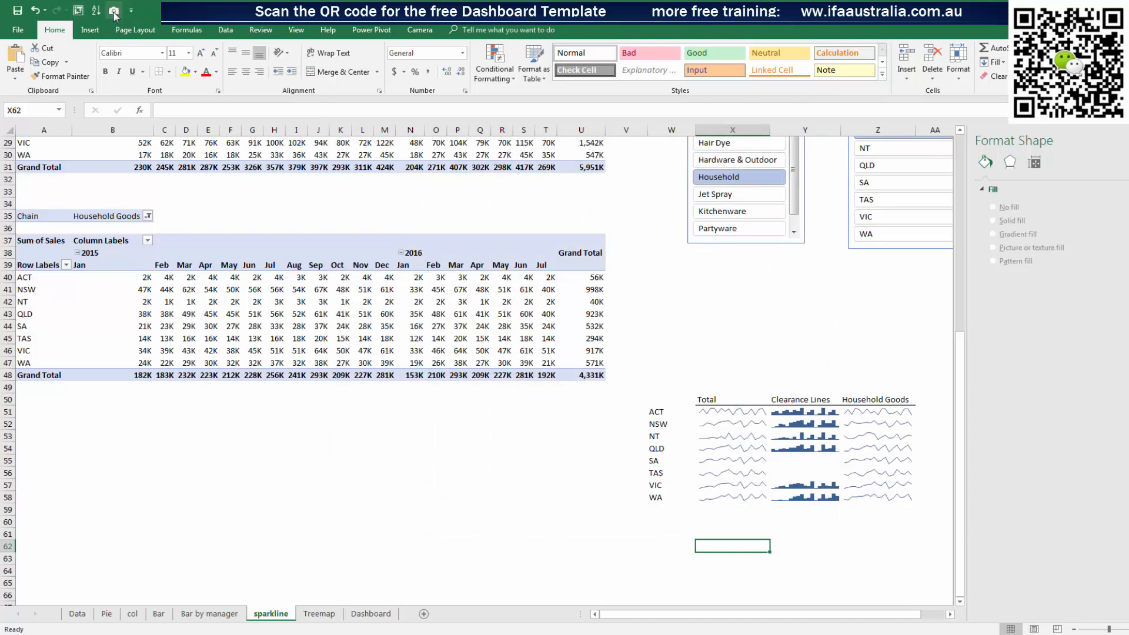
# Capture the sparkline table W50:Z59 with the Camera tool and place the linked picture on the Dashboard sheet below the pie chart
pyautogui.click(114, 12)
pyautogui.moveTo(652, 394); pyautogui.dragTo(900, 498)
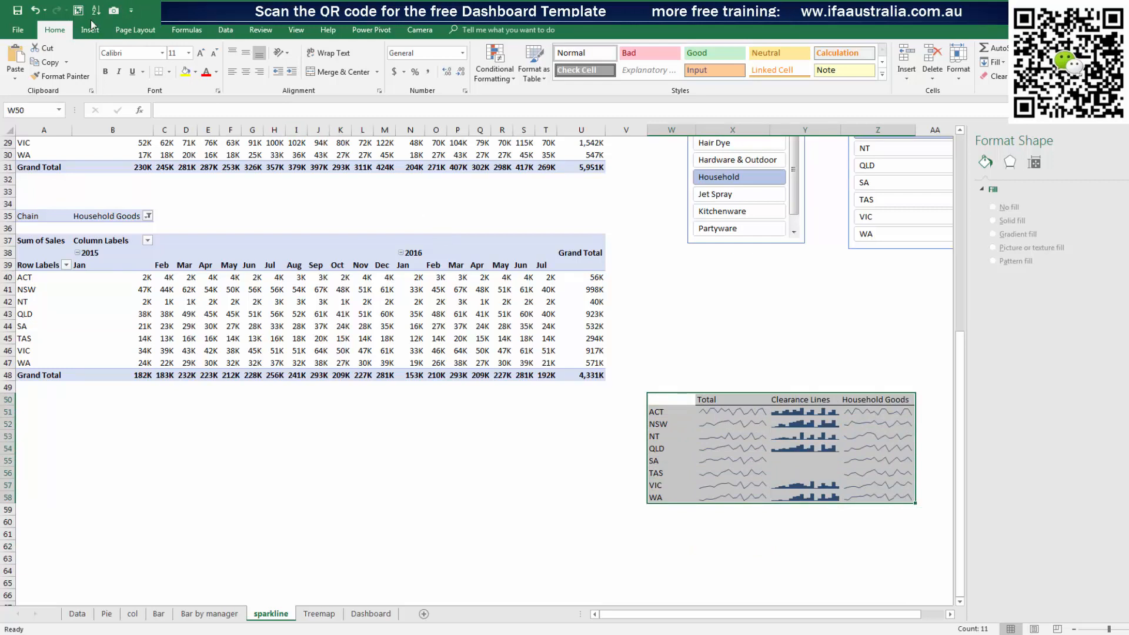
pyautogui.click(649, 351)
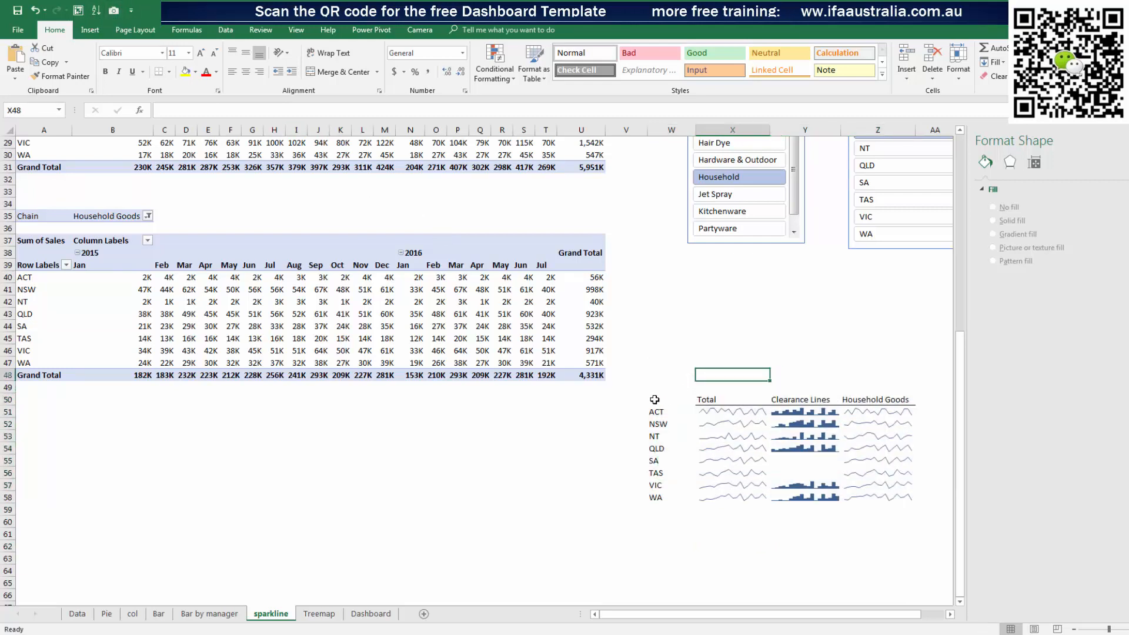
pyautogui.moveTo(656, 398); pyautogui.dragTo(898, 506)
pyautogui.click(110, 12)
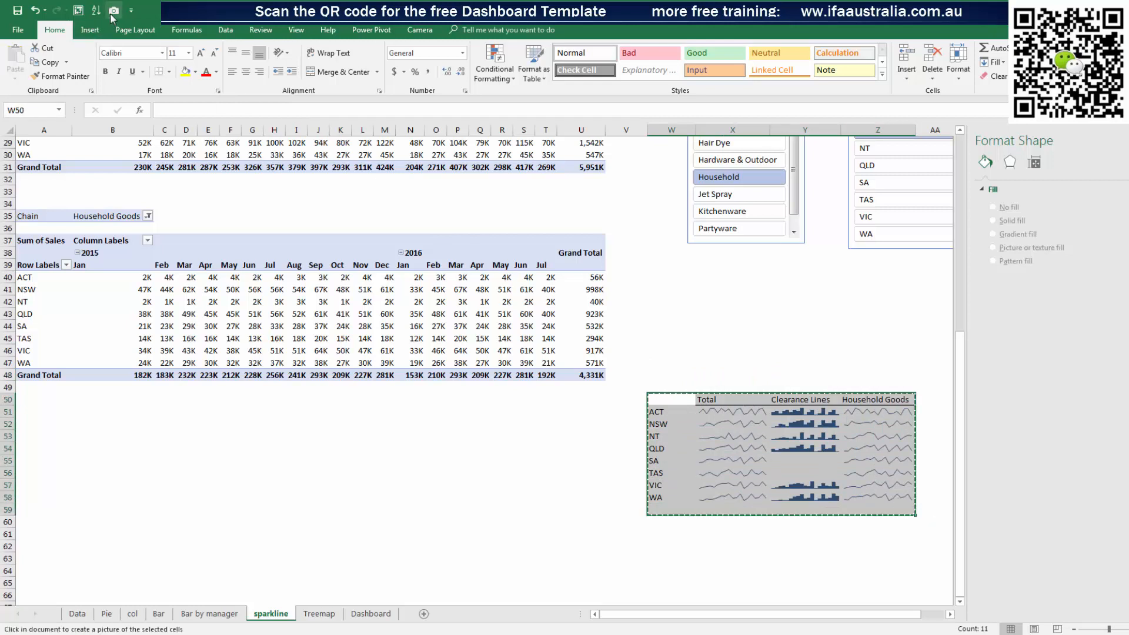
pyautogui.click(388, 614)
pyautogui.click(154, 259)
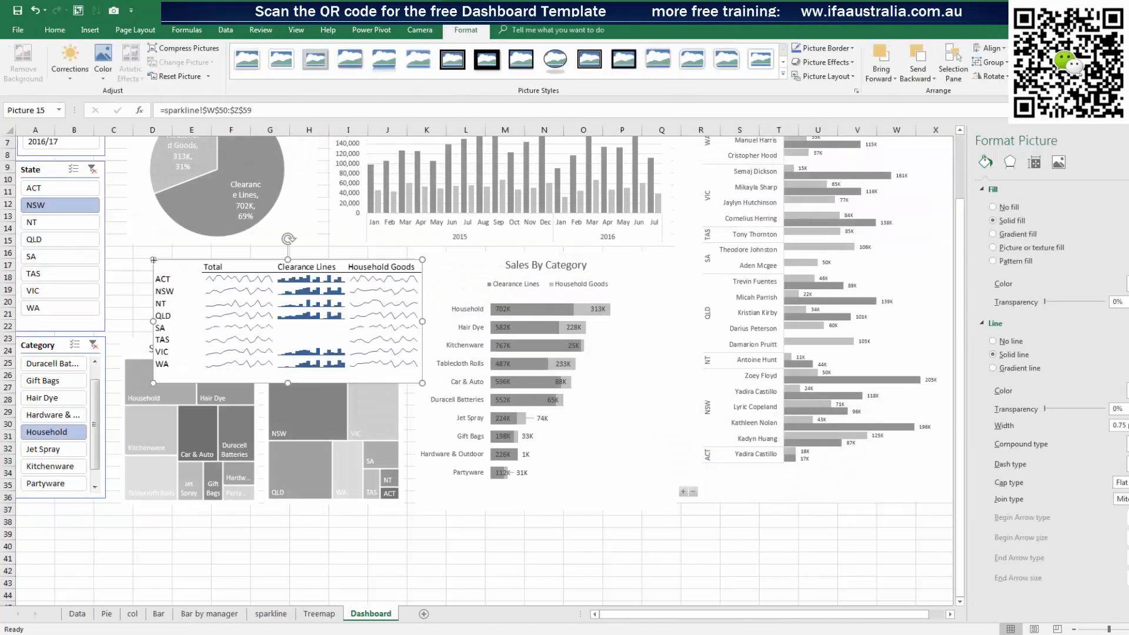
# Move the sparkline picture beneath the pie chart and scale it down to fit beside the bar chart
pyautogui.moveTo(333, 304); pyautogui.dragTo(299, 284)
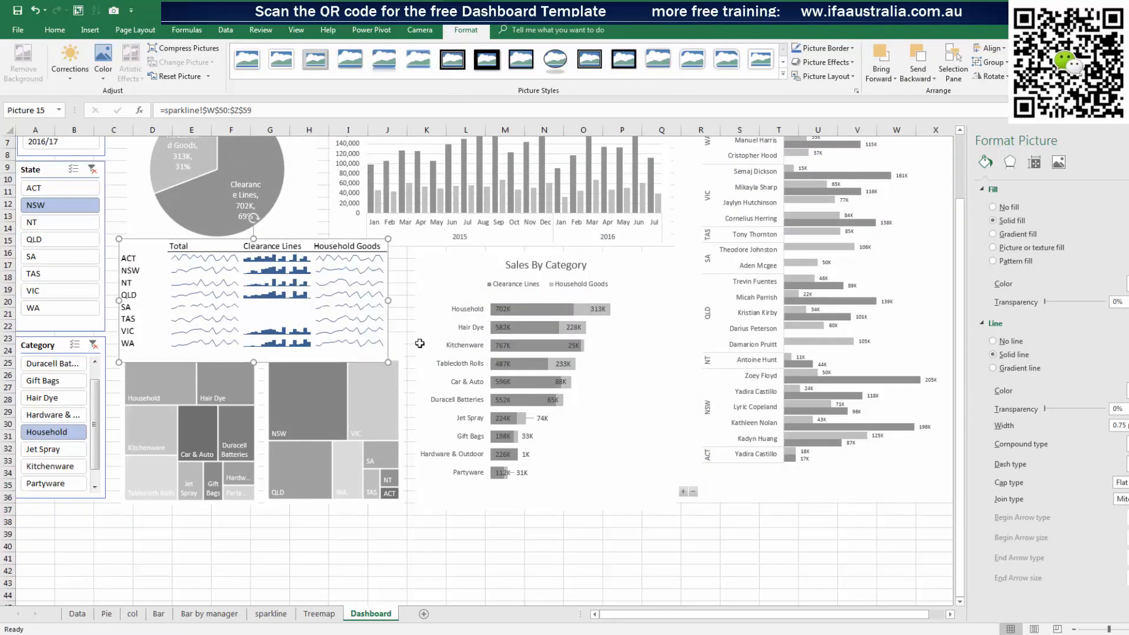
pyautogui.moveTo(386, 358); pyautogui.dragTo(359, 346)
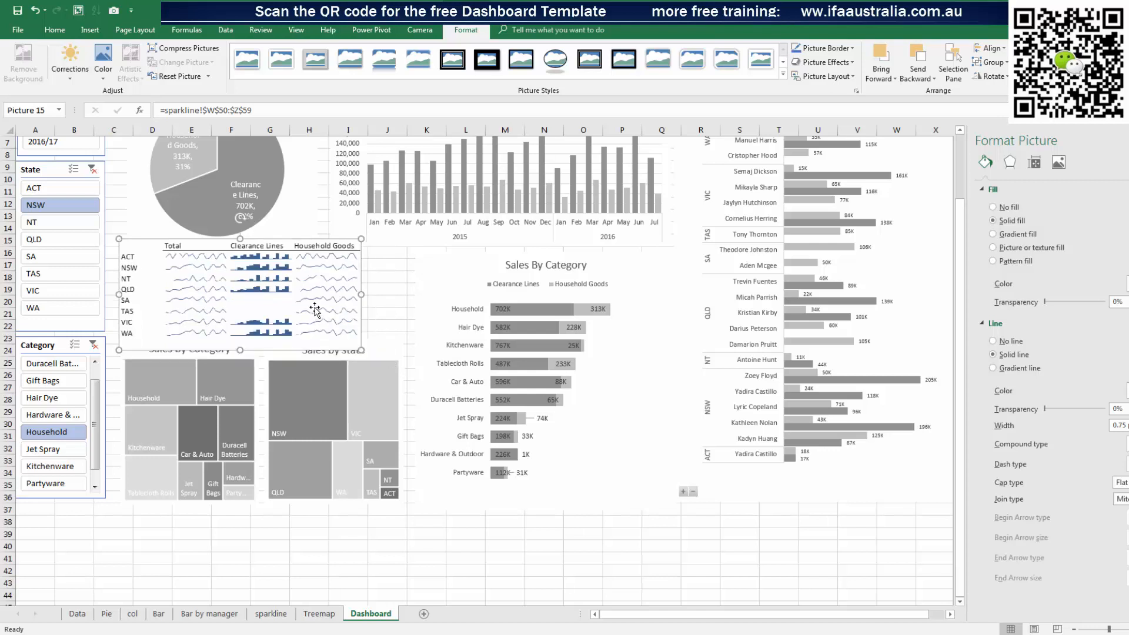
pyautogui.moveTo(323, 308); pyautogui.dragTo(344, 307)
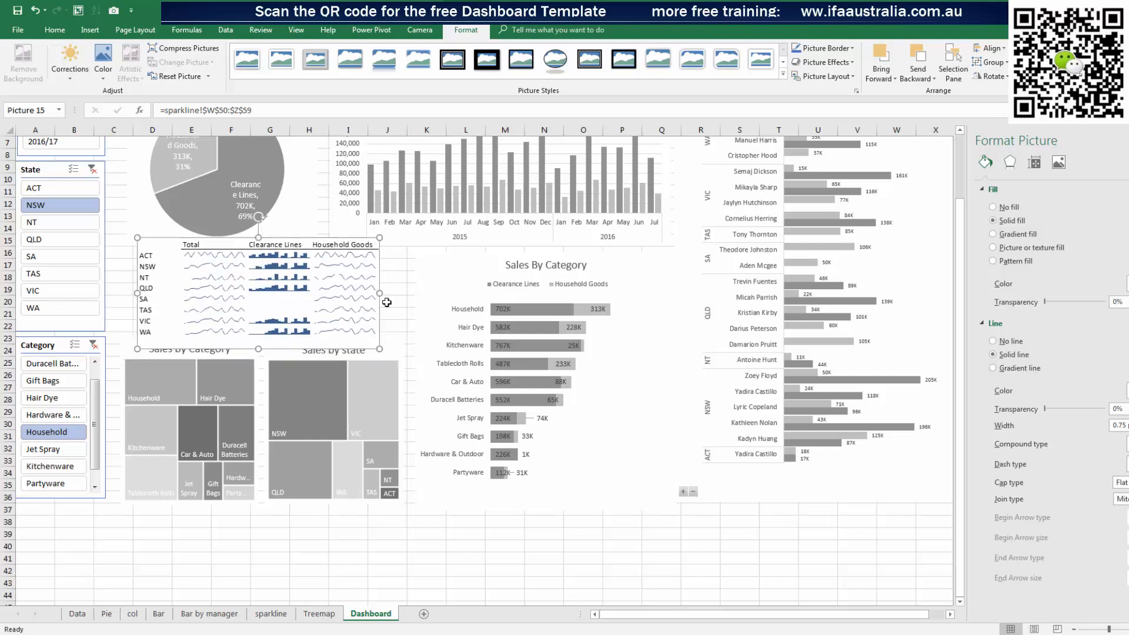
# Lower the upper edges of the Sales by Category and Sales by state treemaps to make room for the sparkline picture
pyautogui.click(212, 371)
pyautogui.moveTo(190, 338); pyautogui.dragTo(190, 359)
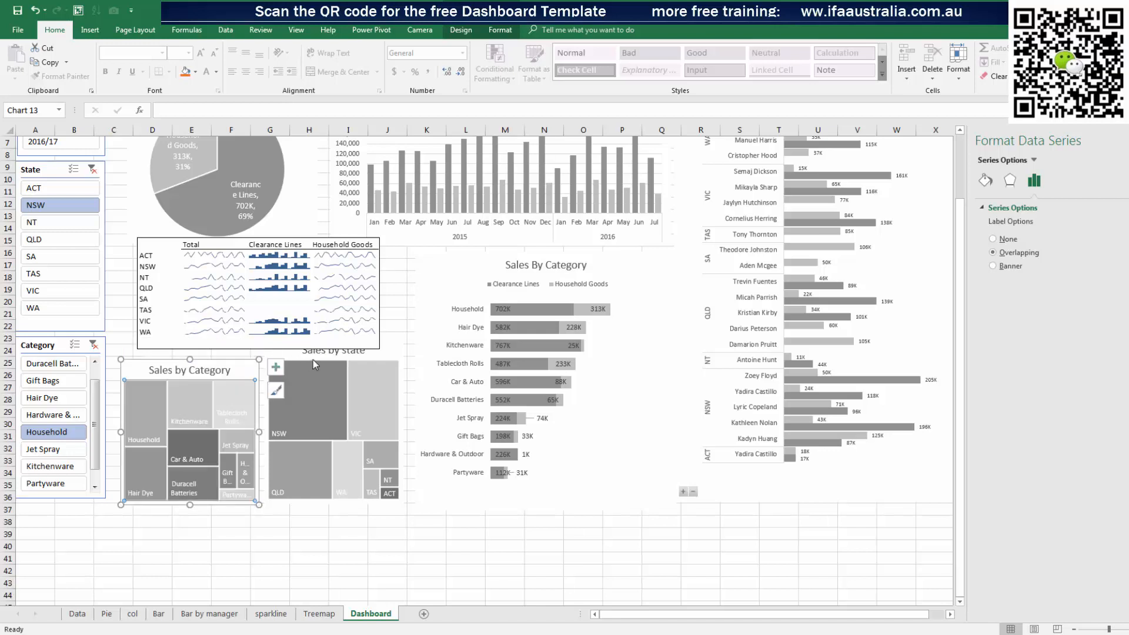
pyautogui.click(299, 356)
pyautogui.moveTo(335, 337); pyautogui.dragTo(336, 355)
# Enlarge the sparkline picture slightly and position it between the pie chart and the two treemaps
pyautogui.click(322, 282)
pyautogui.moveTo(322, 283); pyautogui.dragTo(309, 278)
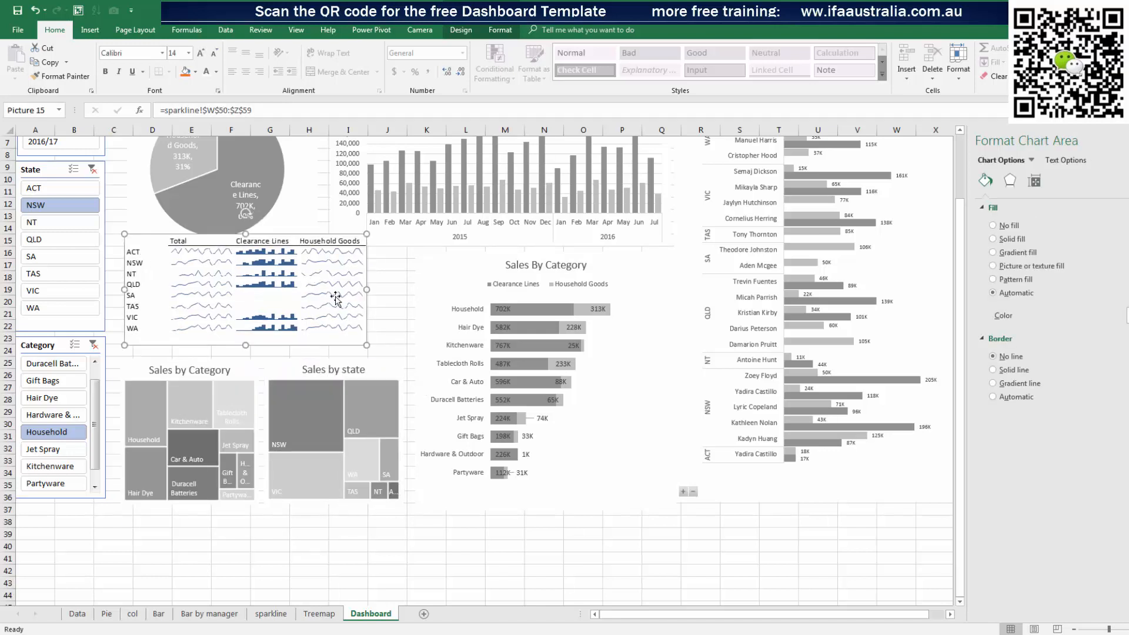
pyautogui.moveTo(363, 344); pyautogui.dragTo(374, 350)
pyautogui.moveTo(332, 303); pyautogui.dragTo(341, 307)
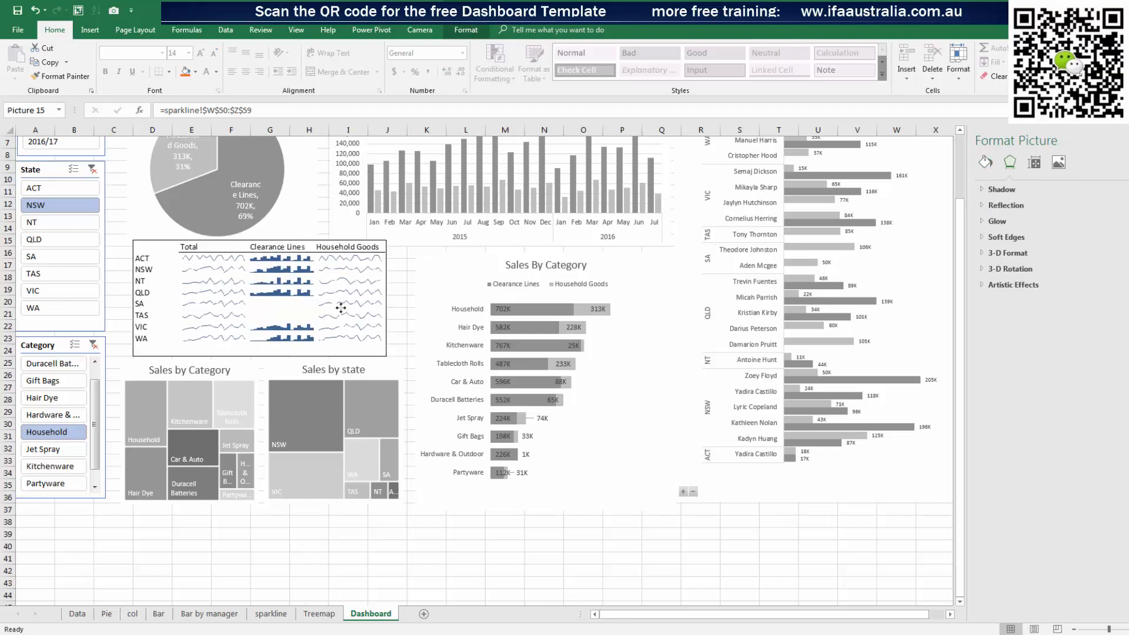
# Set the sparkline picture's outline to No line and nudge the picture down to sit just above the treemaps
pyautogui.click(985, 162)
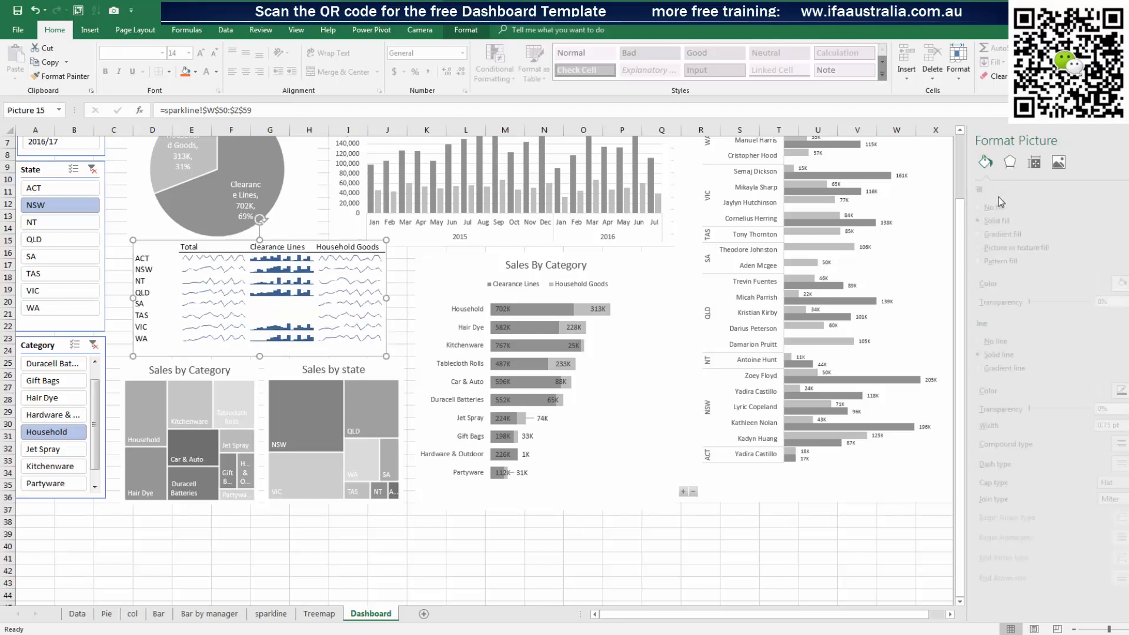
pyautogui.click(1002, 342)
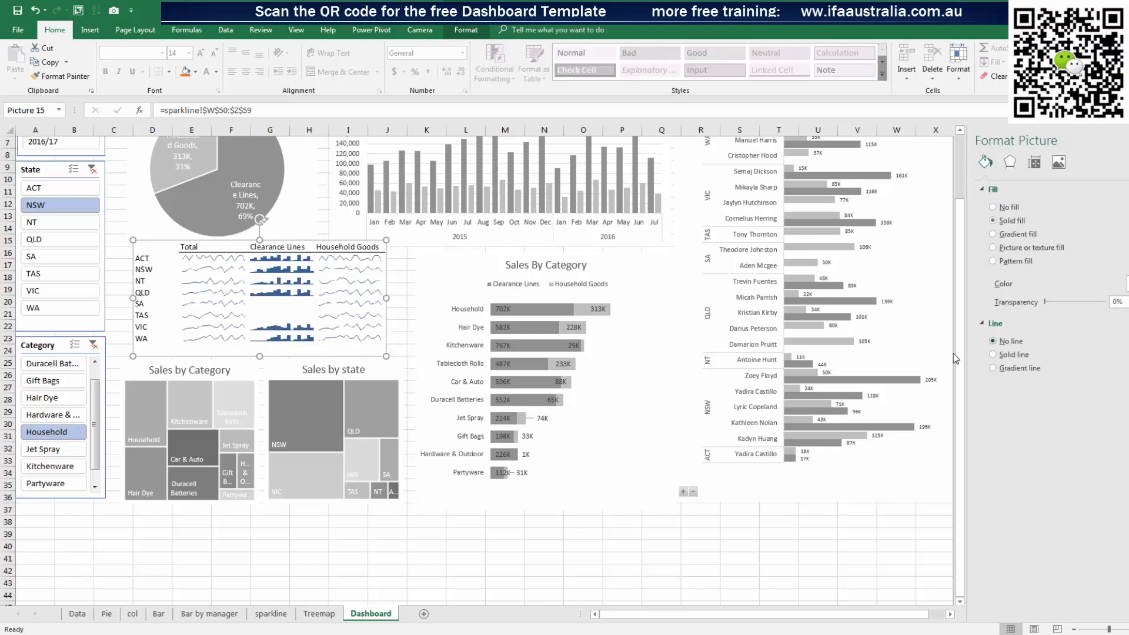
pyautogui.click(511, 545)
pyautogui.moveTo(310, 245); pyautogui.dragTo(301, 257)
pyautogui.scroll(2, 746, 442)
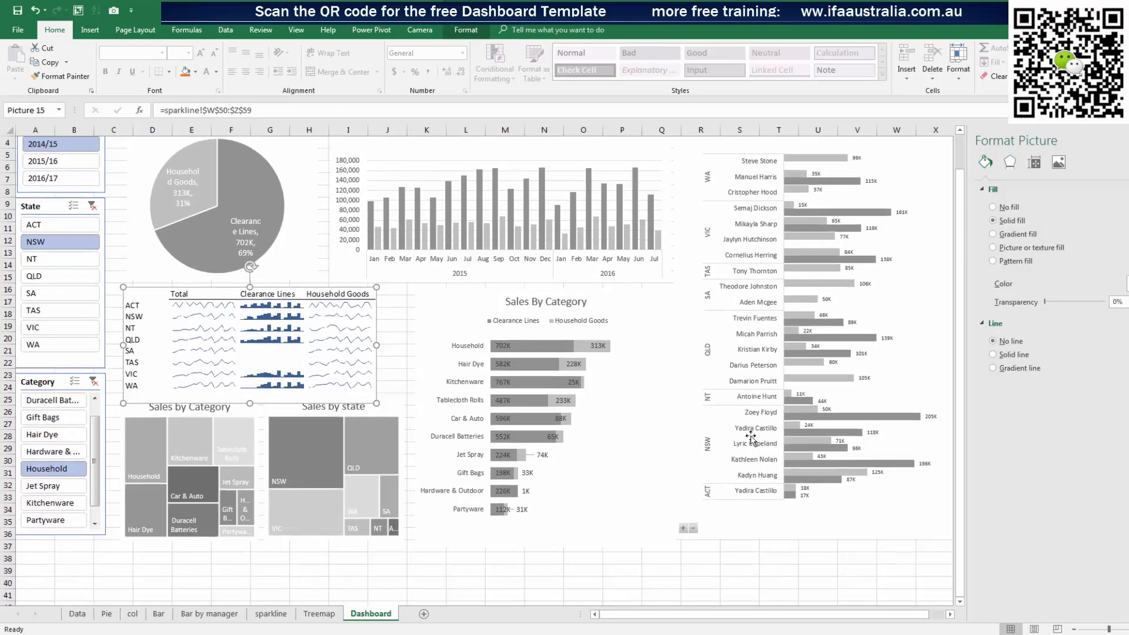
pyautogui.scroll(-2, 746, 412)
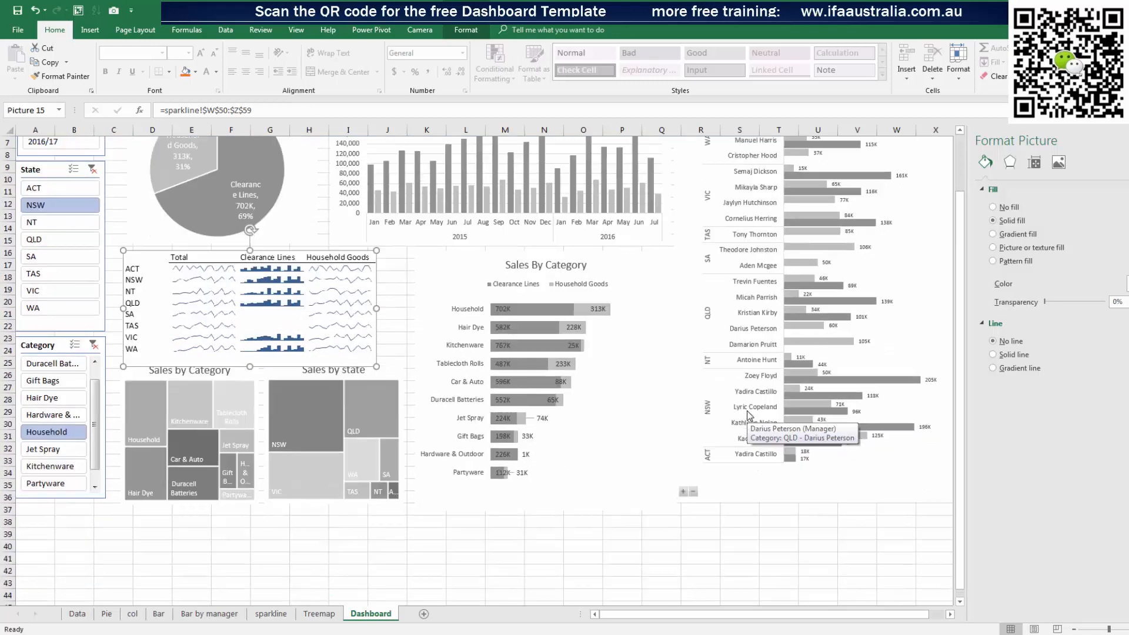
# Stretch the Sales by manager chart's lower edge down by about one row
pyautogui.click(813, 500)
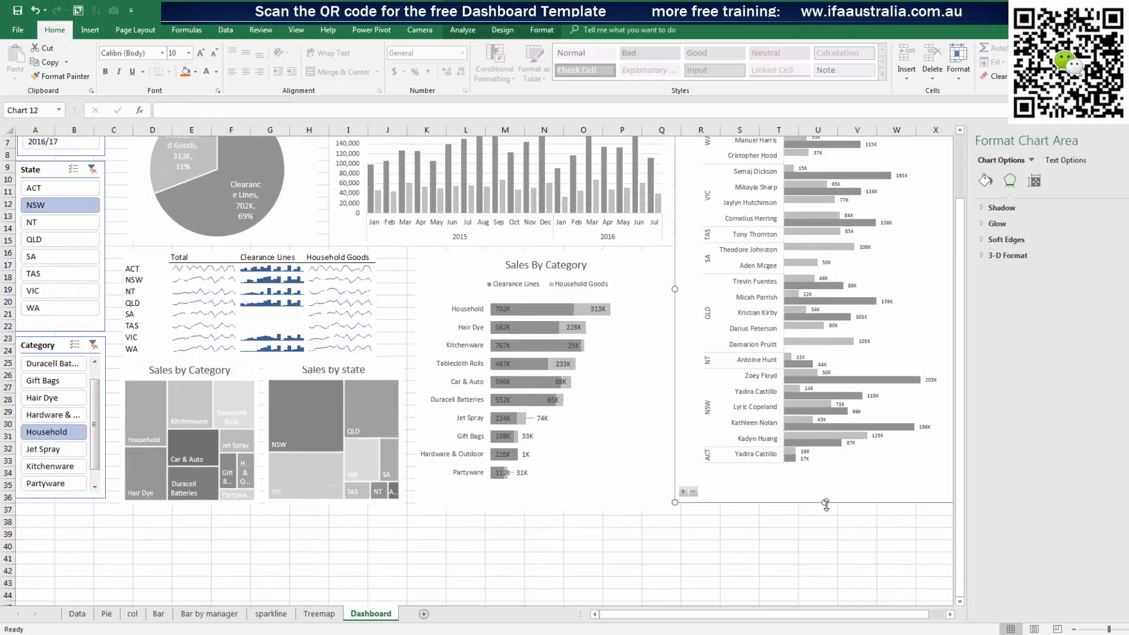
pyautogui.moveTo(824, 502); pyautogui.dragTo(824, 516)
pyautogui.click(509, 533)
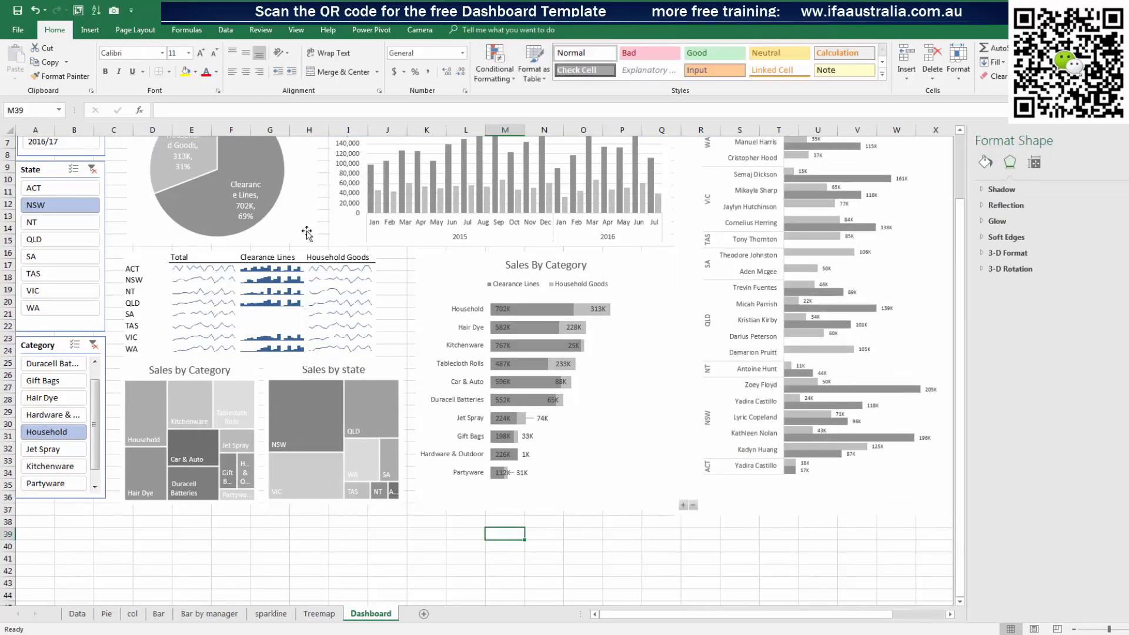
# Hide the gridlines on the Dashboard sheet and check the whole layout
pyautogui.click(295, 29)
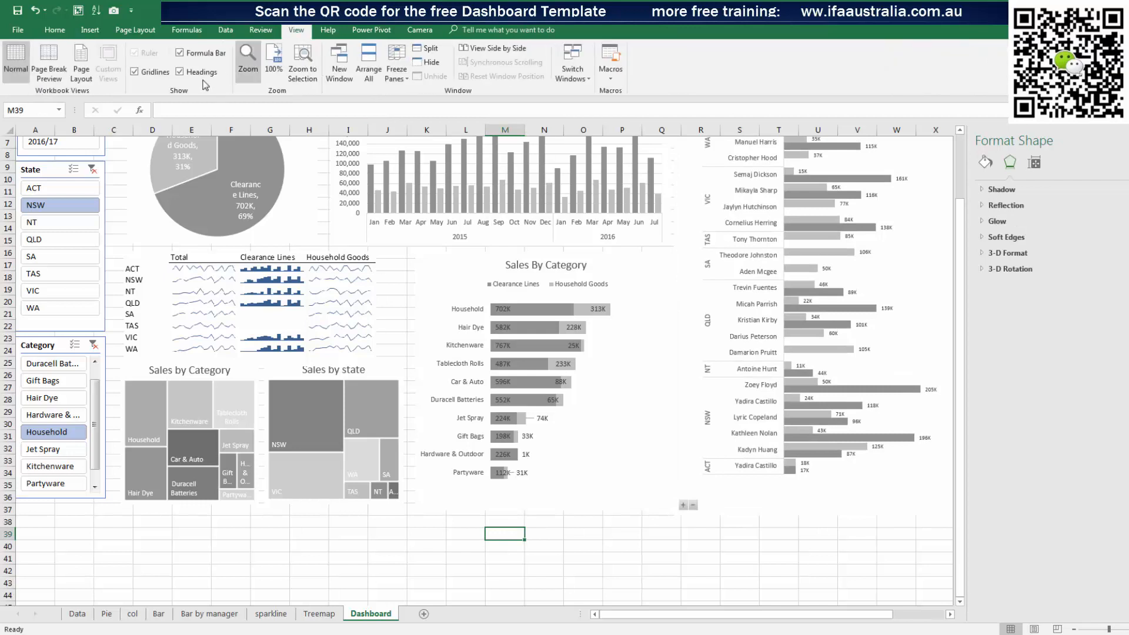
pyautogui.click(147, 74)
pyautogui.scroll(2, 460, 331)
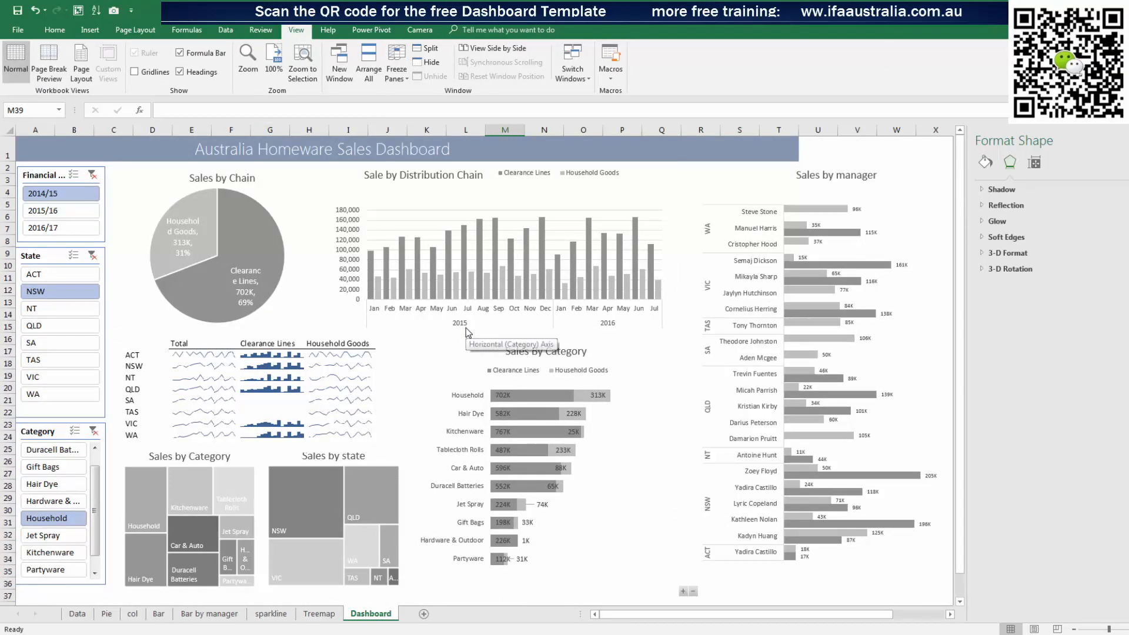
pyautogui.scroll(-2, 470, 317)
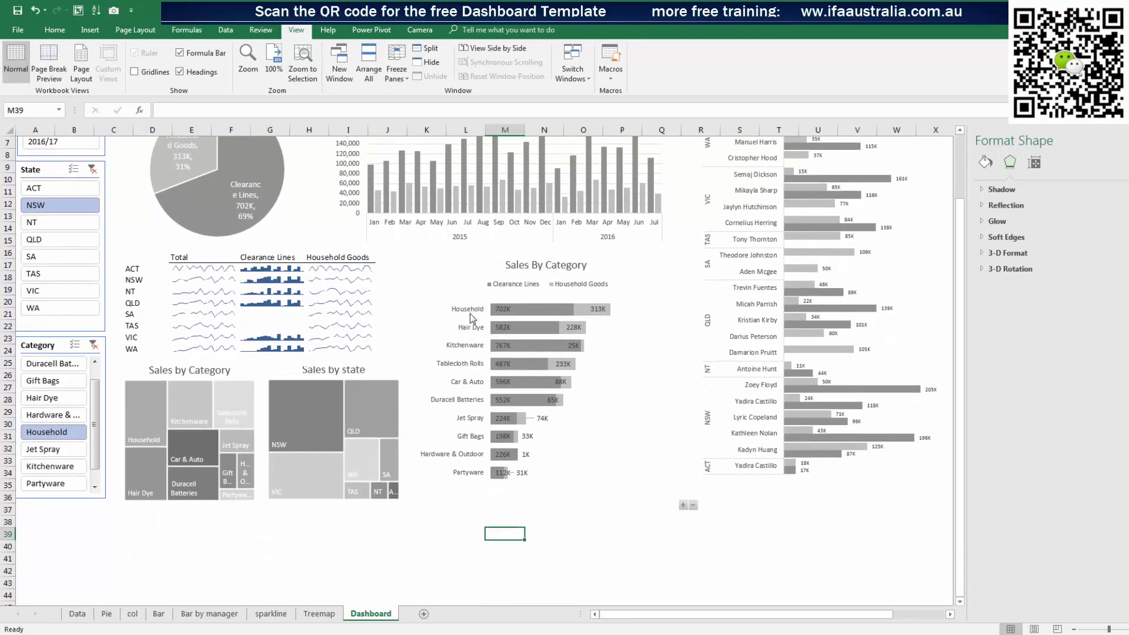
pyautogui.scroll(2, 471, 318)
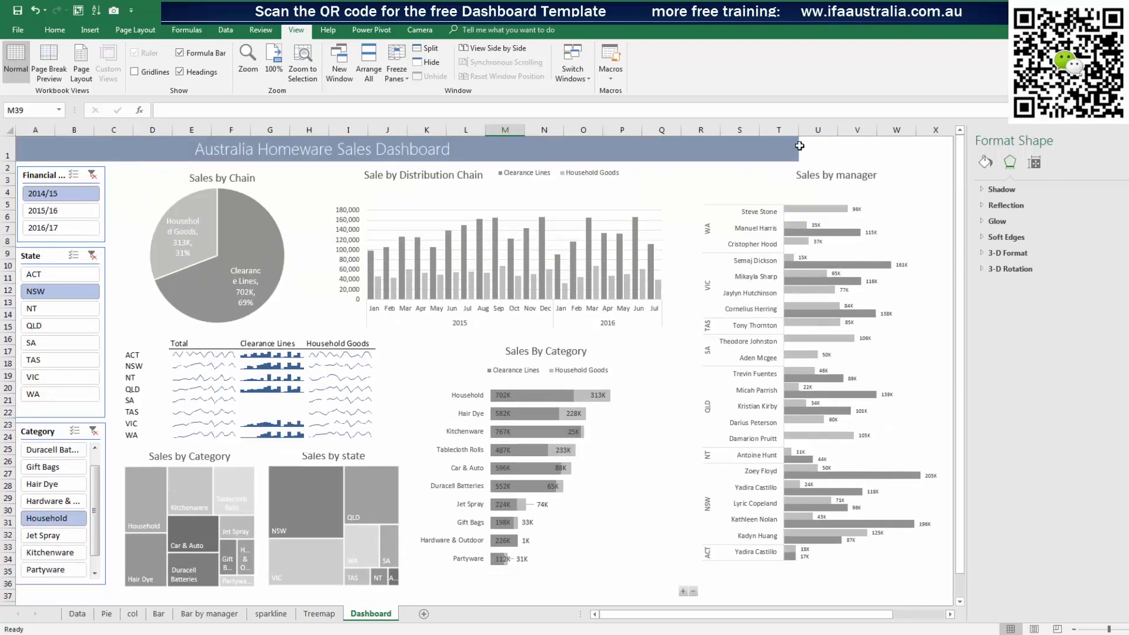
# Extend the title banner's blue fill along row 1 from column T to column X, above the Sales by manager chart
pyautogui.moveTo(789, 147); pyautogui.dragTo(921, 154)
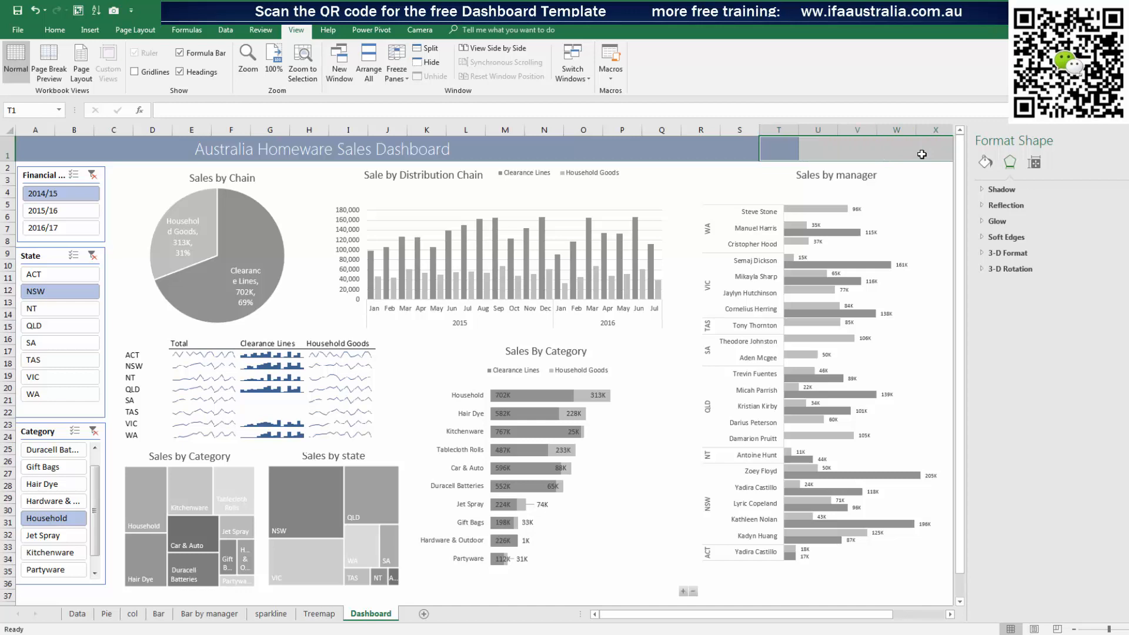
pyautogui.moveTo(922, 154); pyautogui.dragTo(921, 154)
pyautogui.click(849, 254)
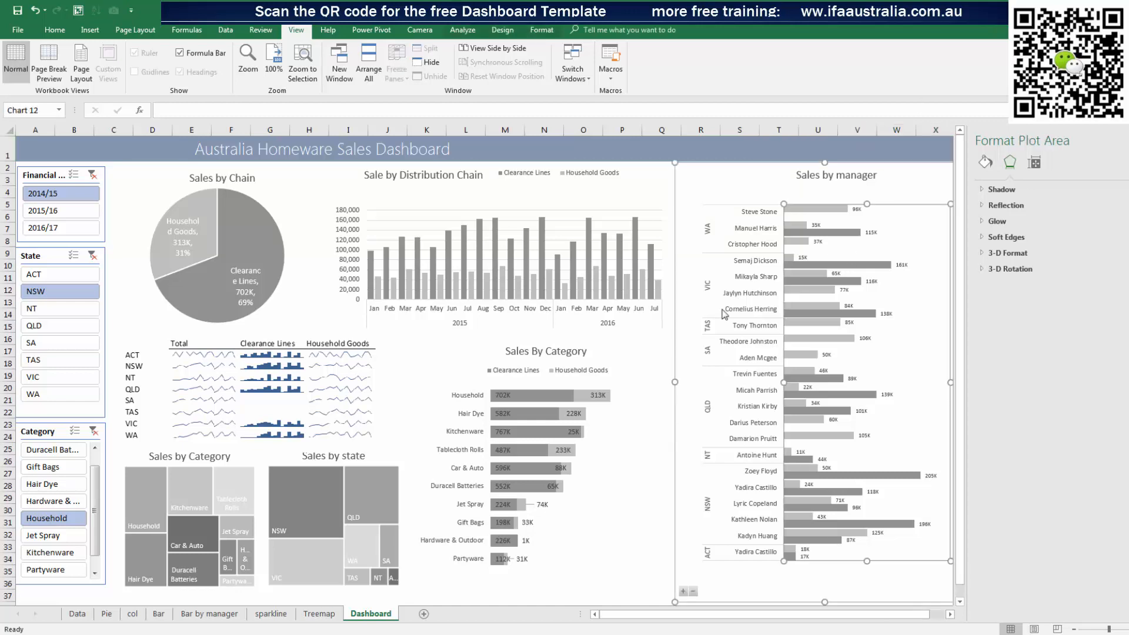
# Try several states in the State slicer, ending on QLD, and check how the dashboard charts respond
pyautogui.scroll(-2, 617, 584)
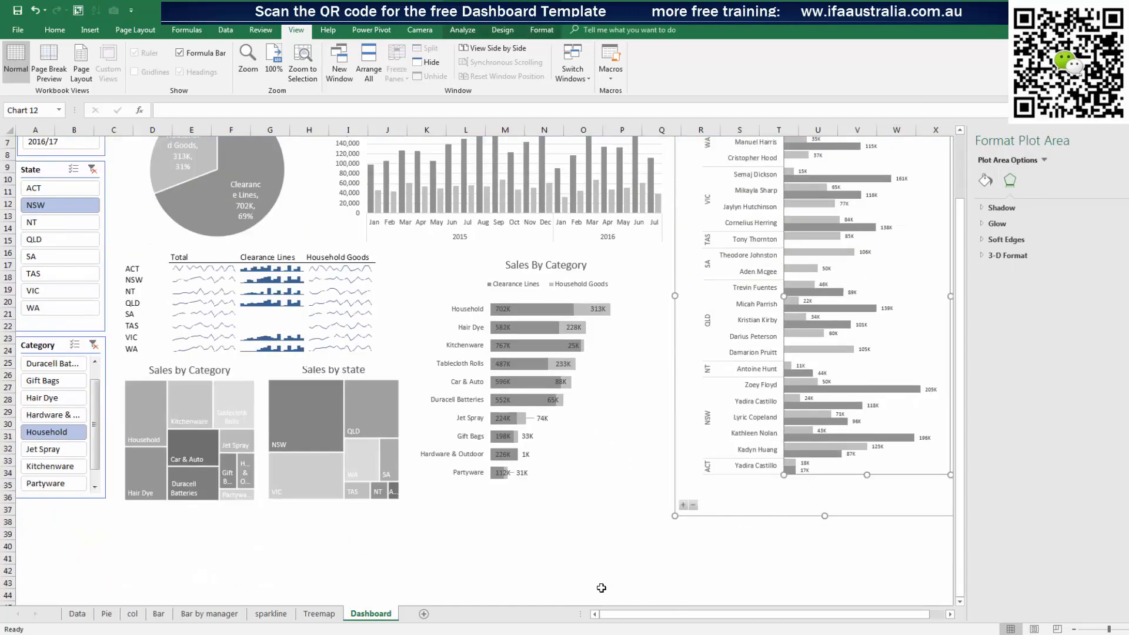
pyautogui.click(599, 584)
pyautogui.click(59, 291)
pyautogui.click(58, 274)
pyautogui.click(55, 243)
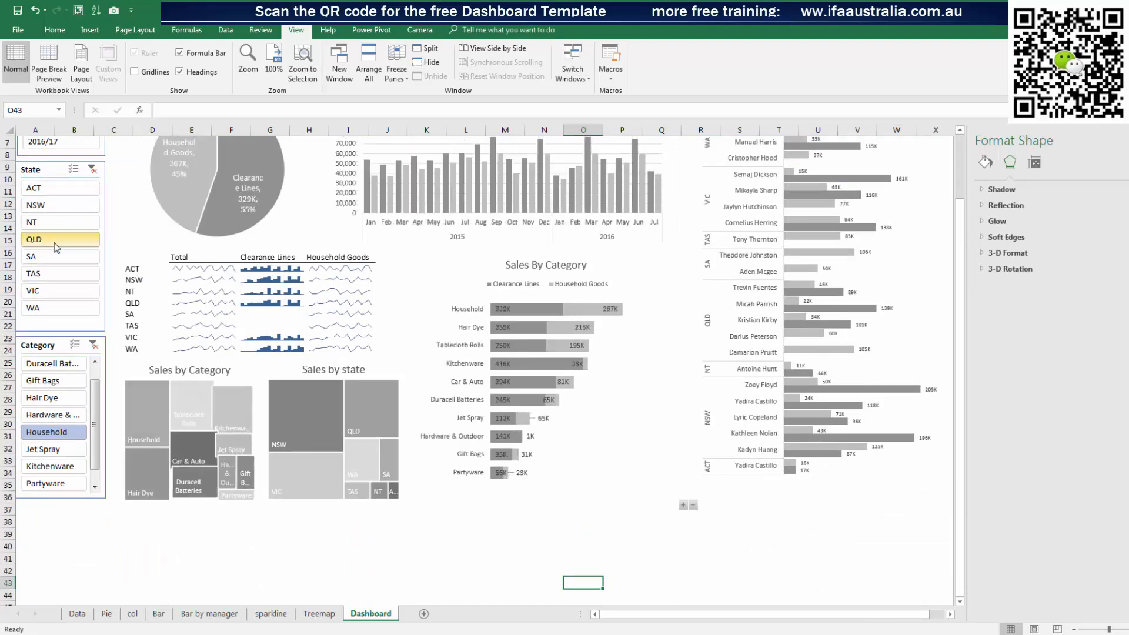
pyautogui.scroll(1, 54, 243)
pyautogui.scroll(1, 383, 280)
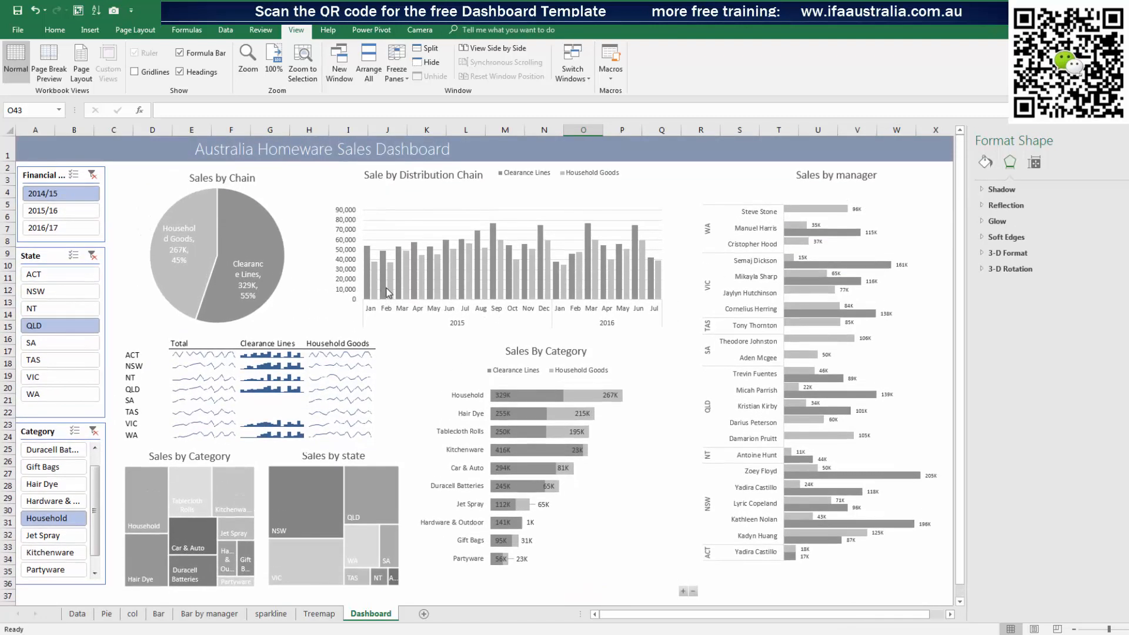
# Filter the dashboard to state NSW, financial year 2016/17 and the Hardware & Outdoor category with the slicers
pyautogui.click(50, 291)
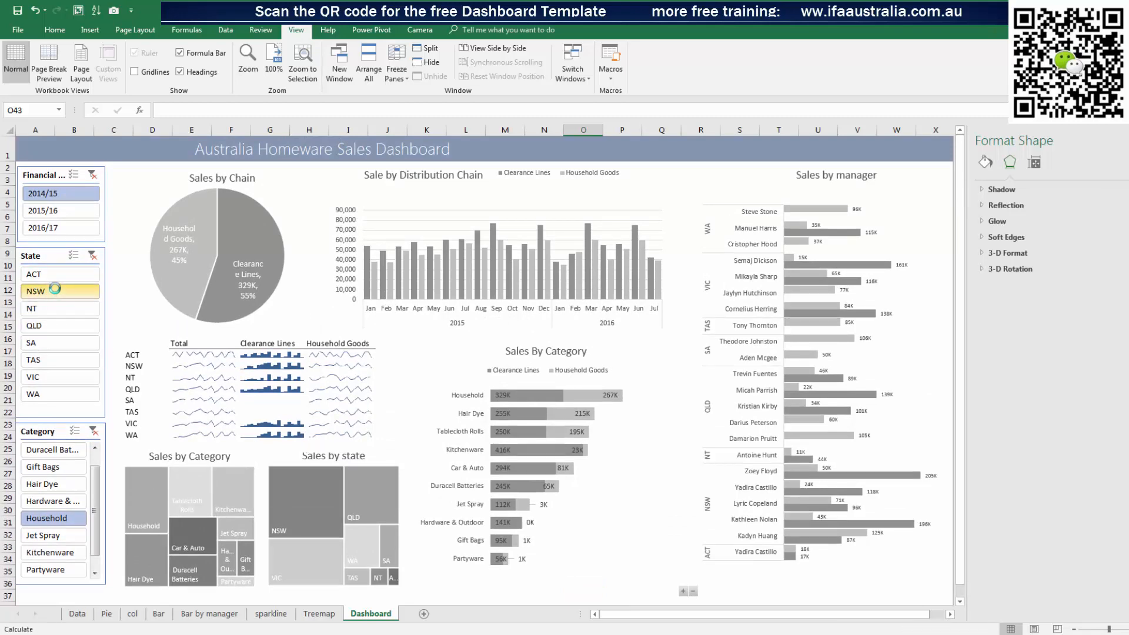
pyautogui.click(53, 210)
pyautogui.click(54, 227)
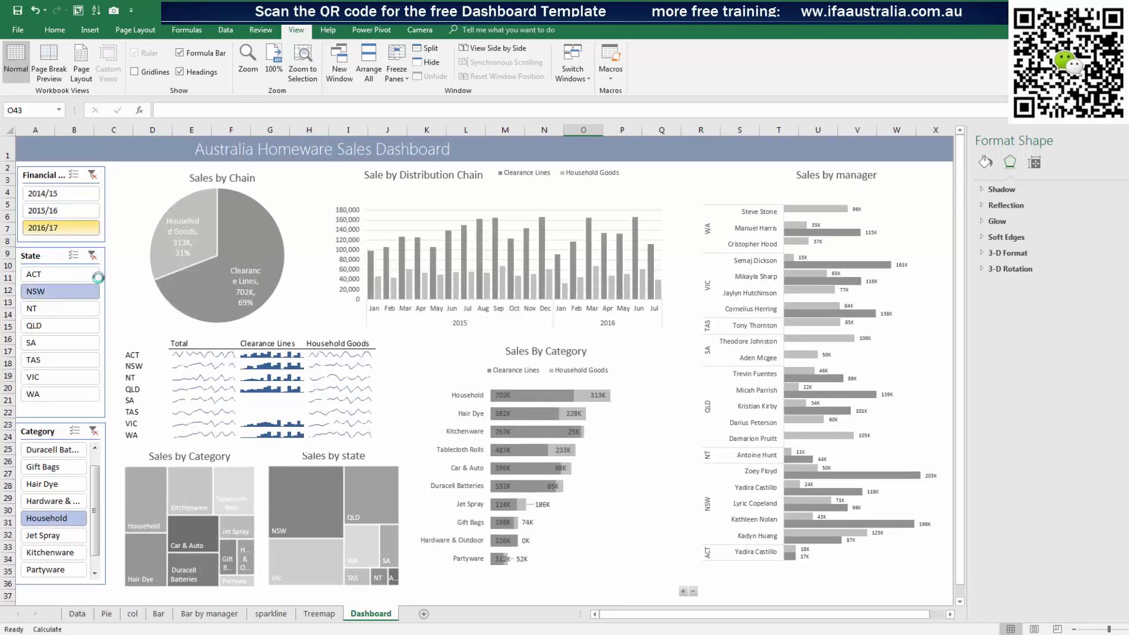
pyautogui.scroll(-1, 51, 393)
pyautogui.click(50, 383)
pyautogui.click(55, 414)
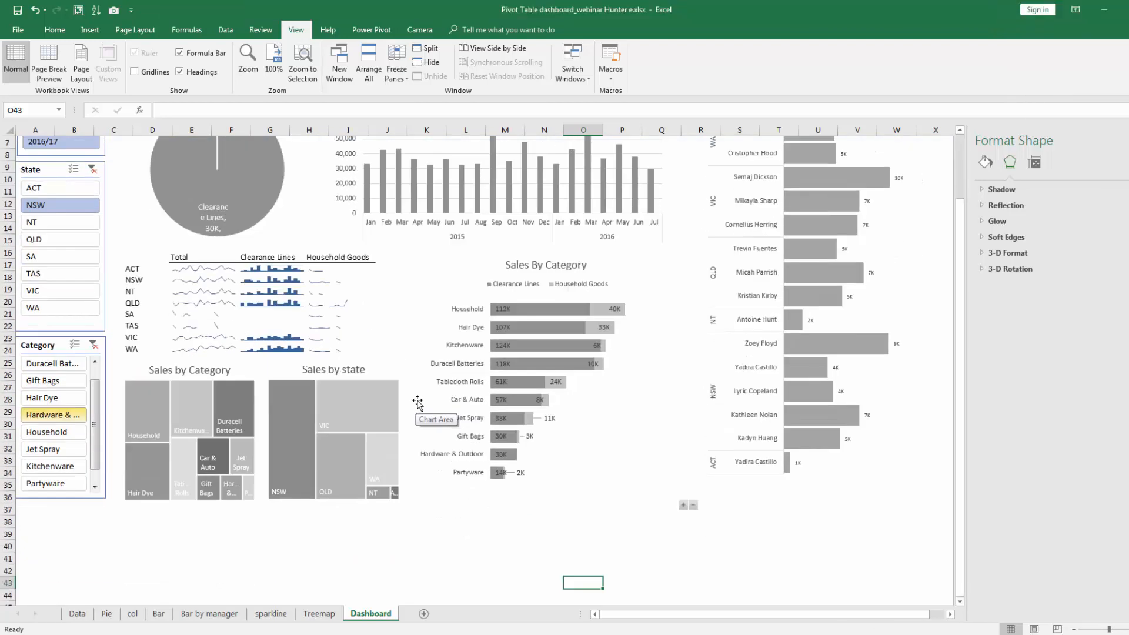
pyautogui.scroll(1, 418, 403)
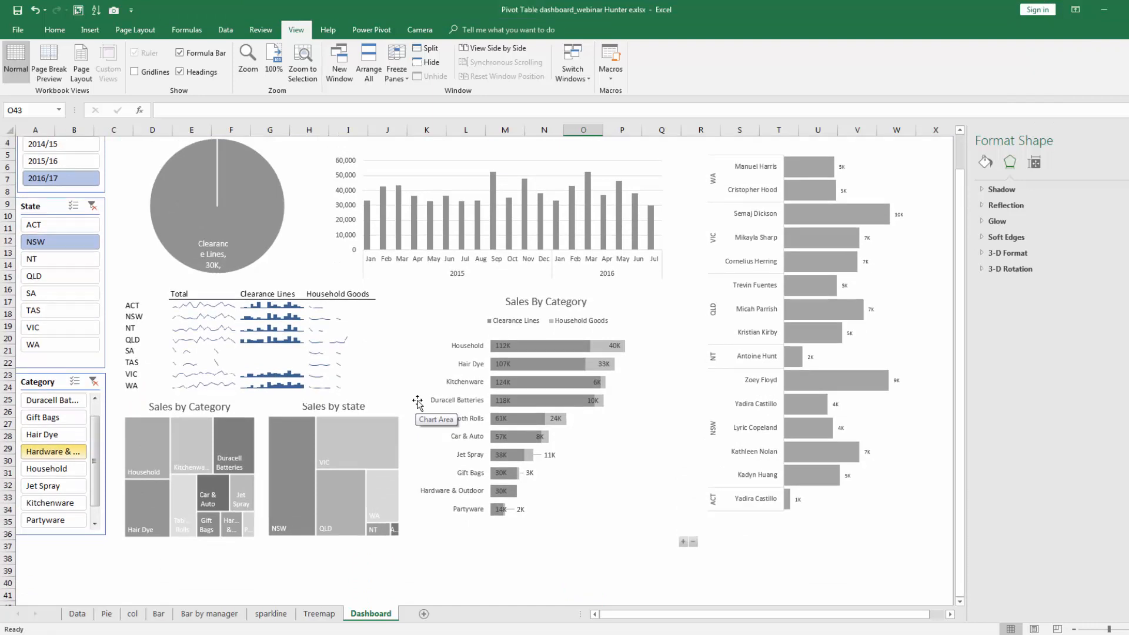